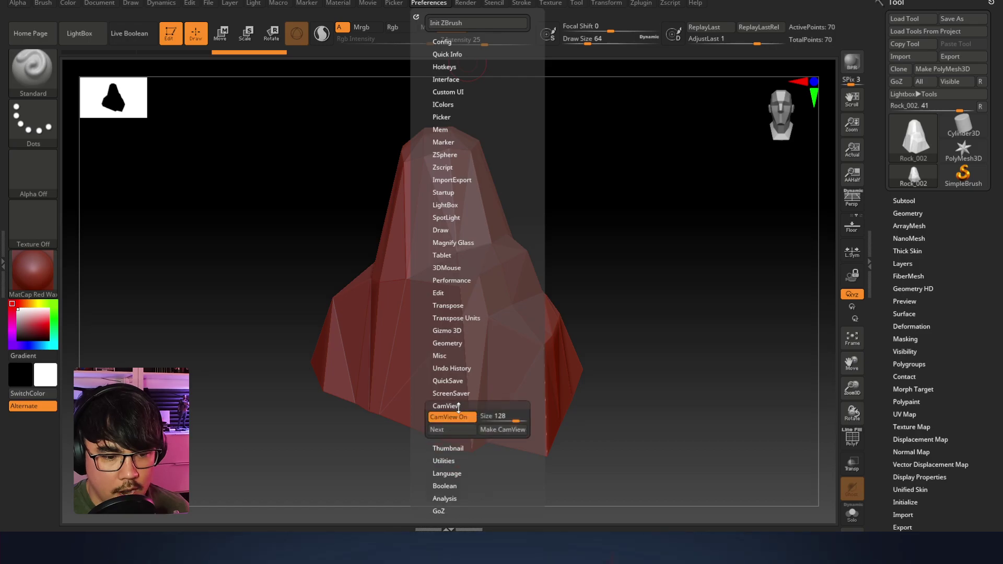
# Turn off CamView and the silhouette thumbnail in the preferences, and store the configuration
pyautogui.click(453, 418)
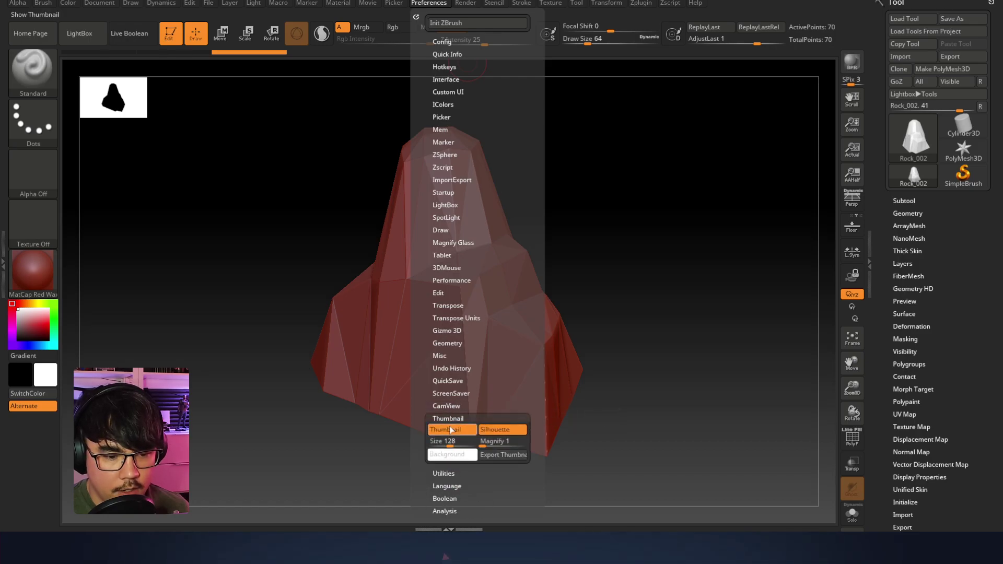
pyautogui.click(416, 3)
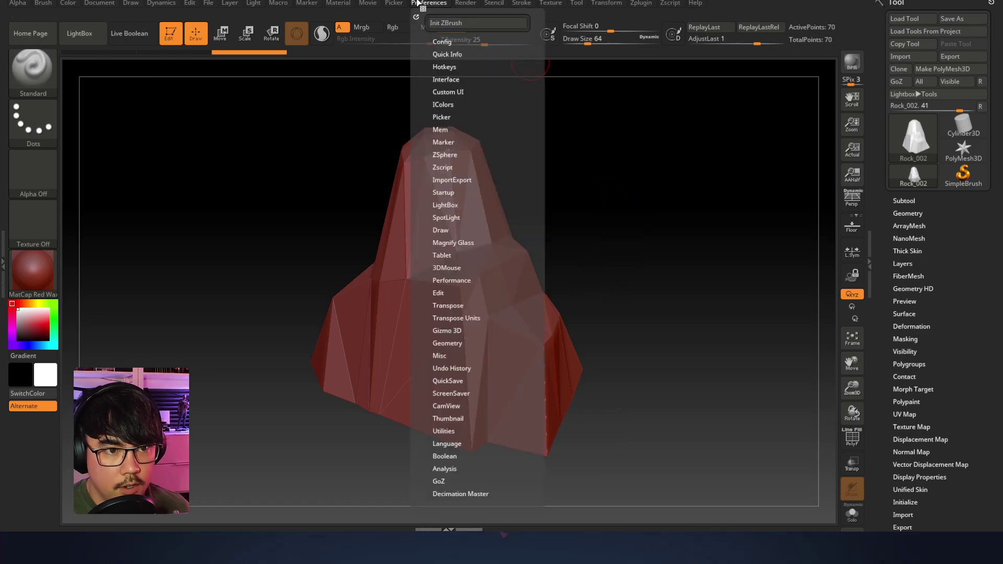
pyautogui.click(445, 42)
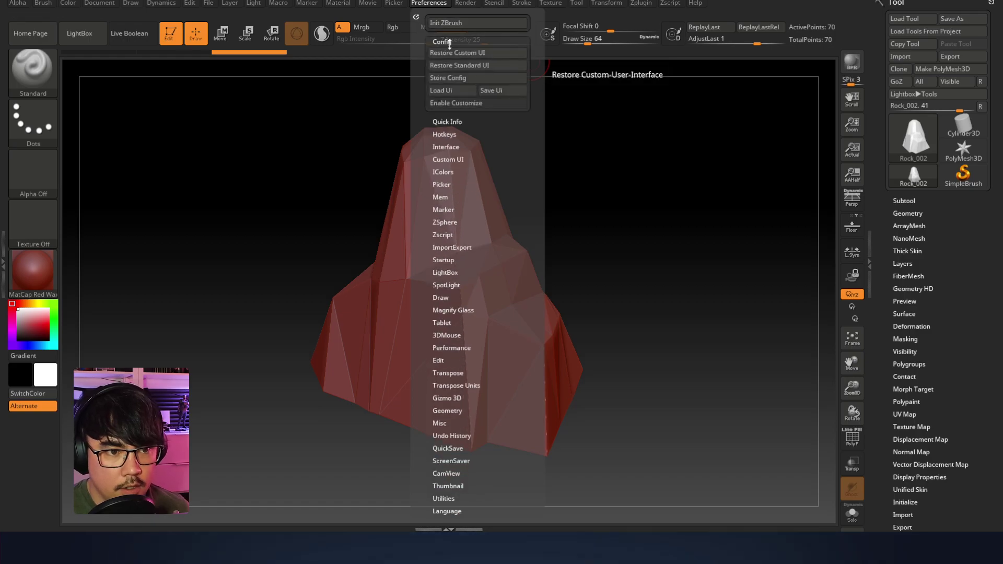
pyautogui.click(443, 79)
pyautogui.press('Return')
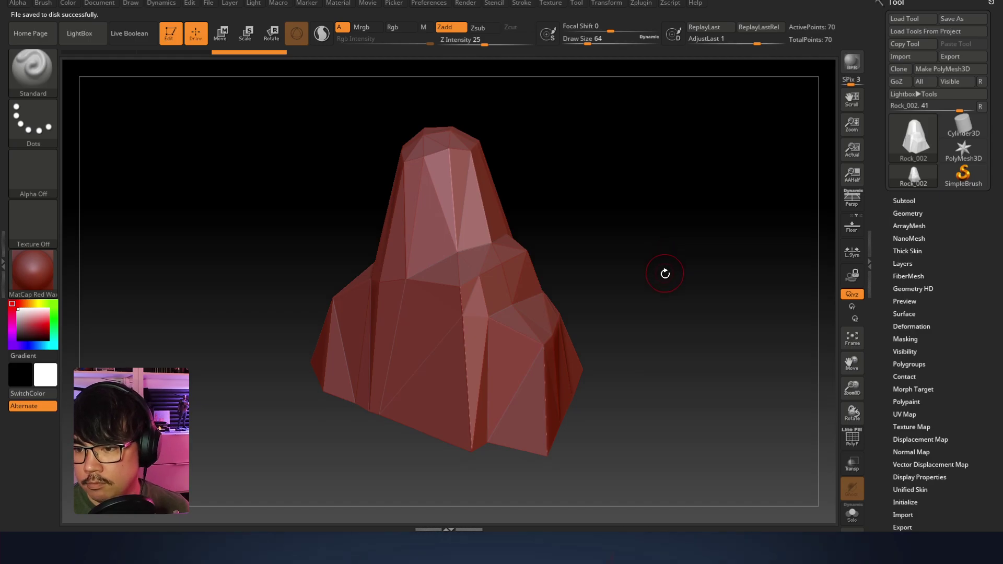
# Toggle the silhouette thumbnail on and off in the preferences to demonstrate it, leaving it disabled
pyautogui.moveTo(646, 311); pyautogui.dragTo(672, 201)
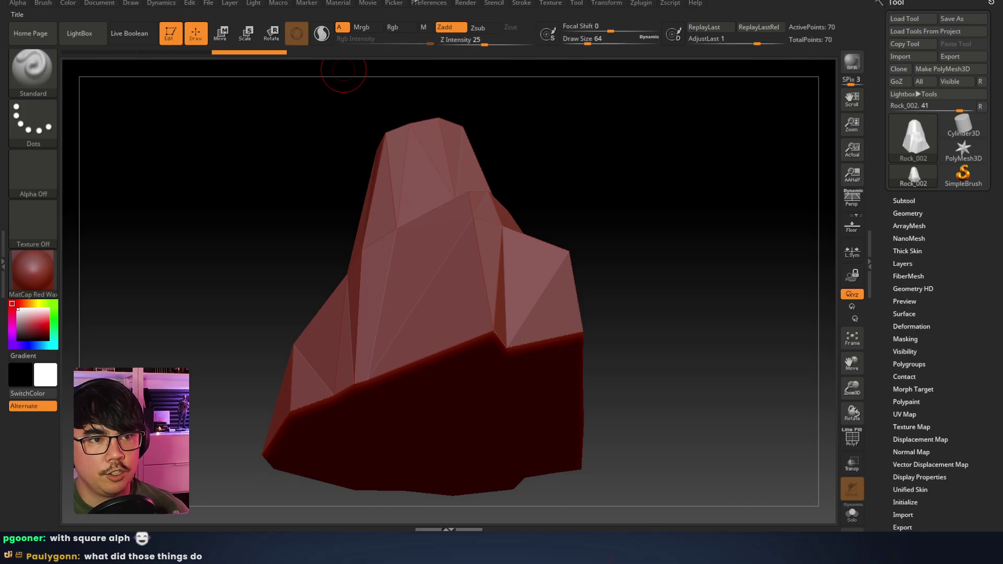
pyautogui.click(429, 3)
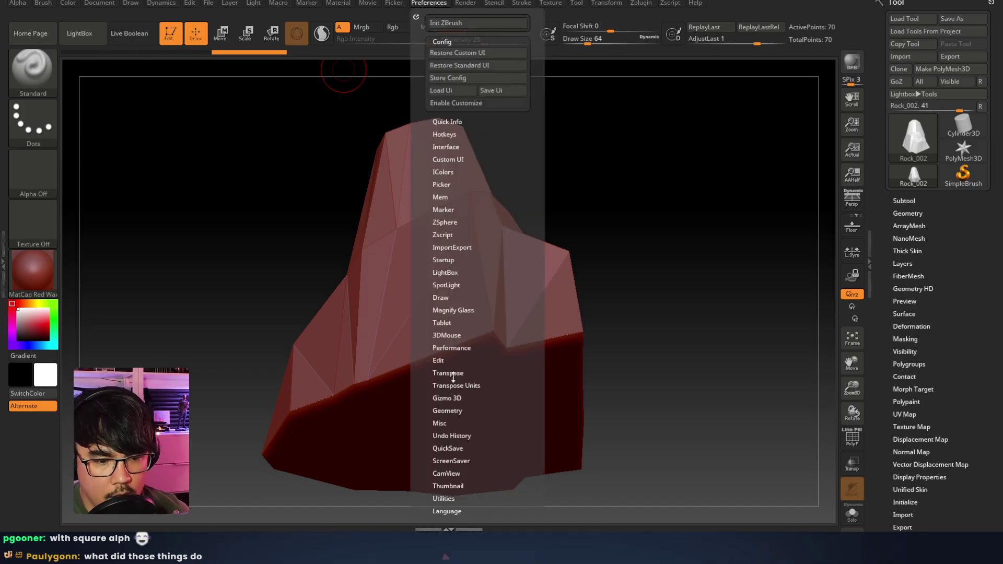
pyautogui.click(448, 410)
pyautogui.click(455, 344)
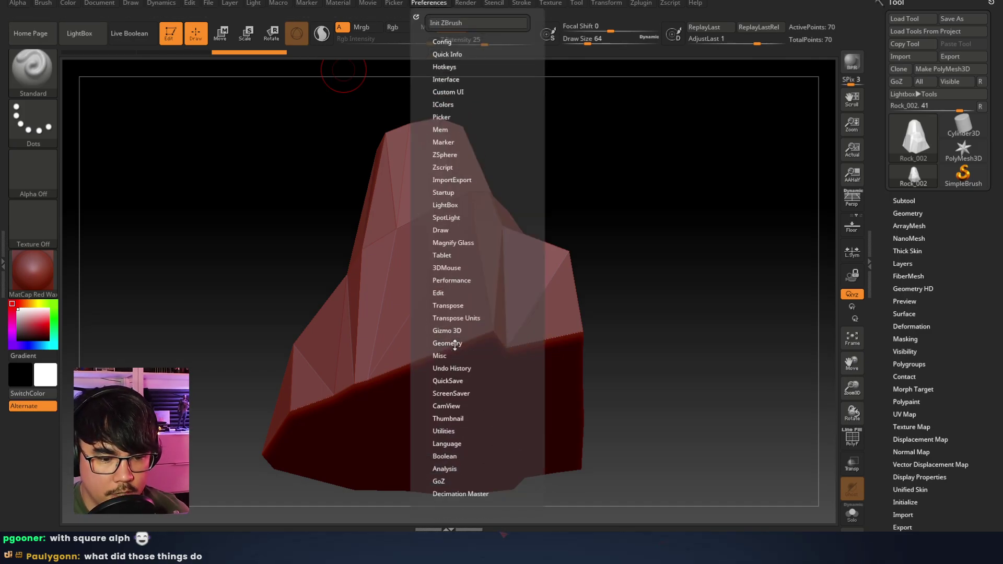
pyautogui.click(448, 418)
pyautogui.click(453, 430)
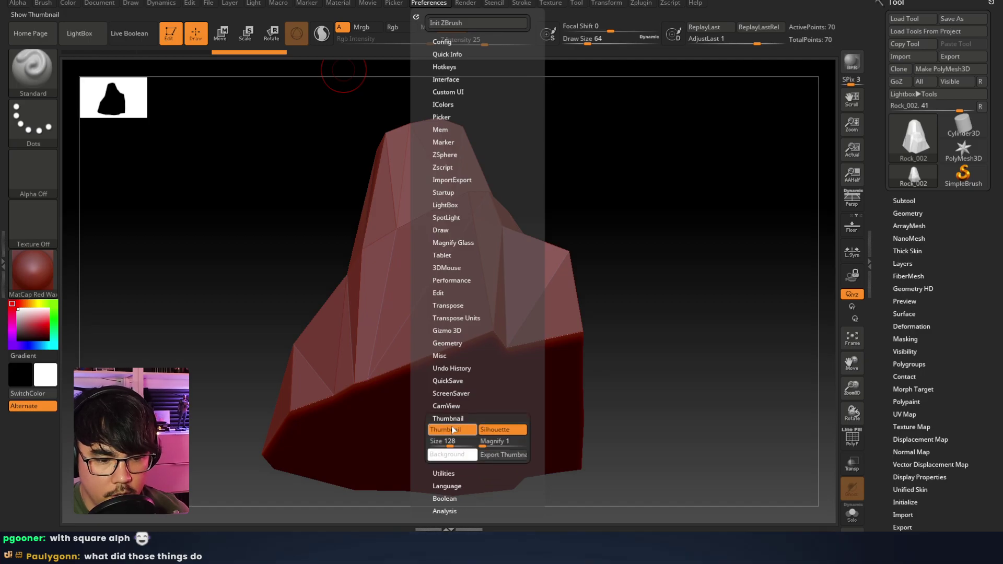
pyautogui.click(452, 429)
pyautogui.click(452, 430)
pyautogui.click(453, 430)
pyautogui.click(453, 430)
pyautogui.click(453, 429)
pyautogui.click(452, 430)
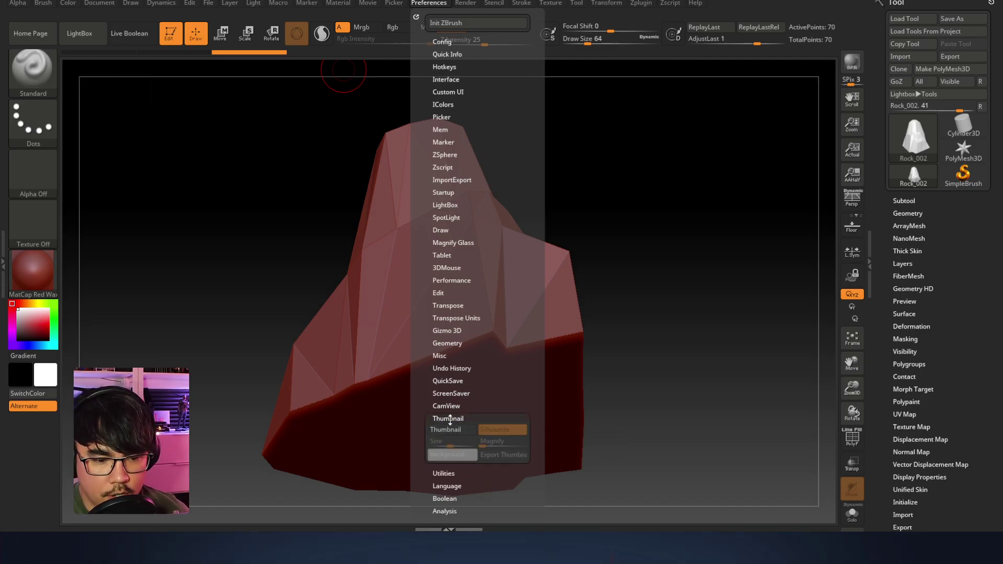
# Toggle the CamView head on and off in the preferences to demonstrate it, leaving it disabled
pyautogui.click(448, 418)
pyautogui.click(459, 405)
pyautogui.click(466, 418)
pyautogui.click(466, 419)
pyautogui.click(464, 419)
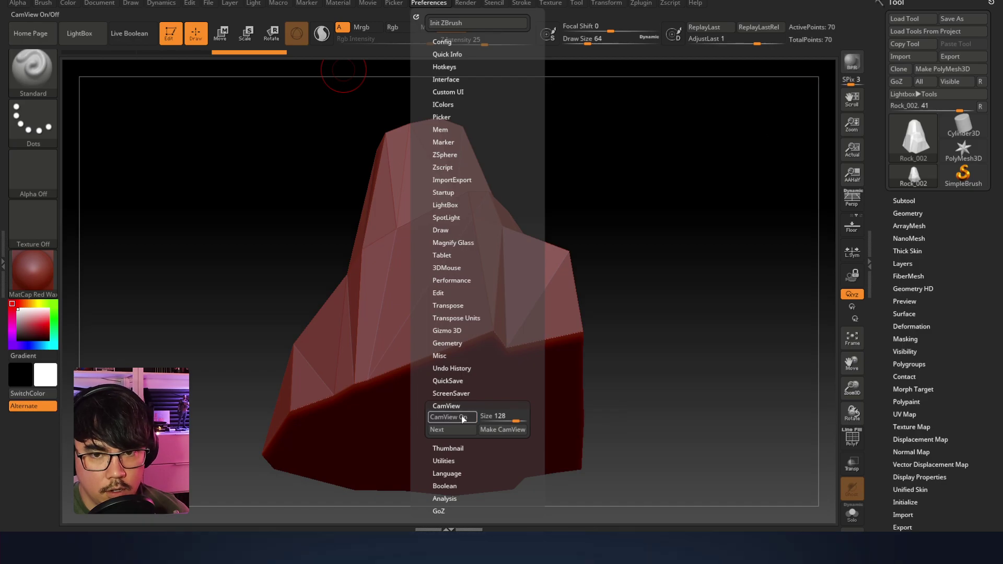
pyautogui.click(462, 418)
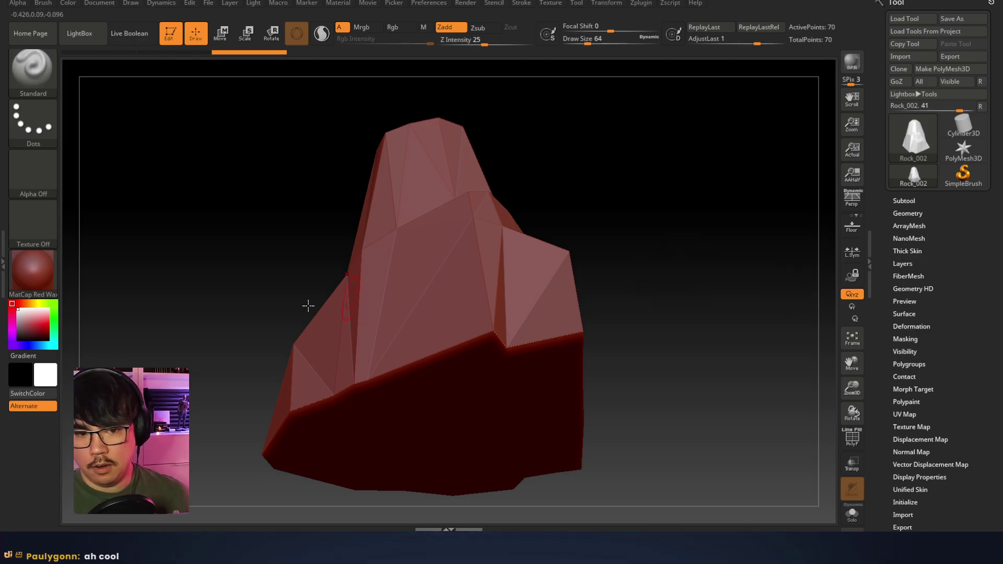
pyautogui.moveTo(624, 254); pyautogui.dragTo(698, 286)
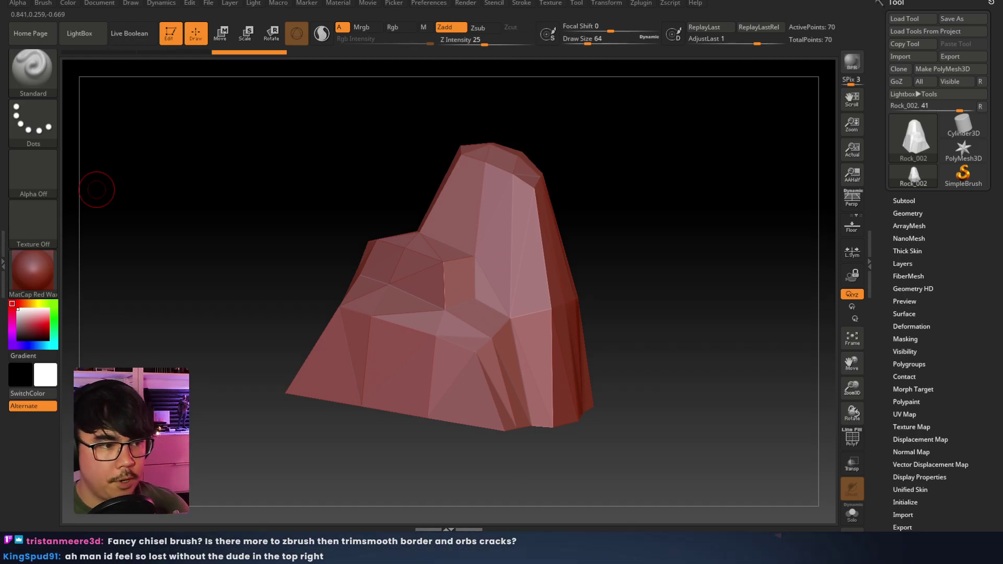
# Place the empty reference image window over an empty corner of the canvas and shrink it clear of the rock
pyautogui.hotkey('ctrl', 'shift', 'a')
pyautogui.moveTo(204, 4); pyautogui.dragTo(136, 159)
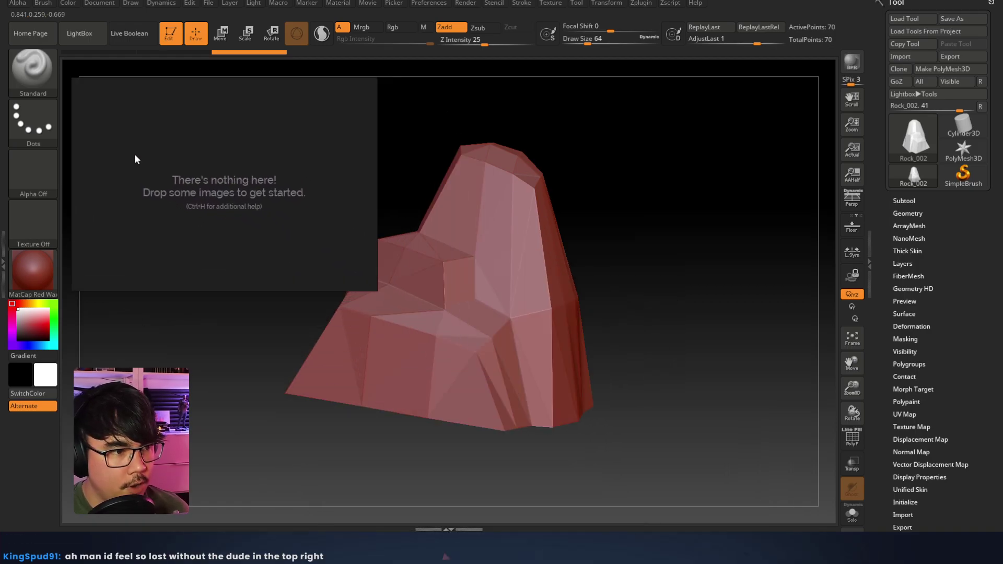
pyautogui.moveTo(377, 288); pyautogui.dragTo(291, 202)
pyautogui.moveTo(235, 179); pyautogui.dragTo(231, 168)
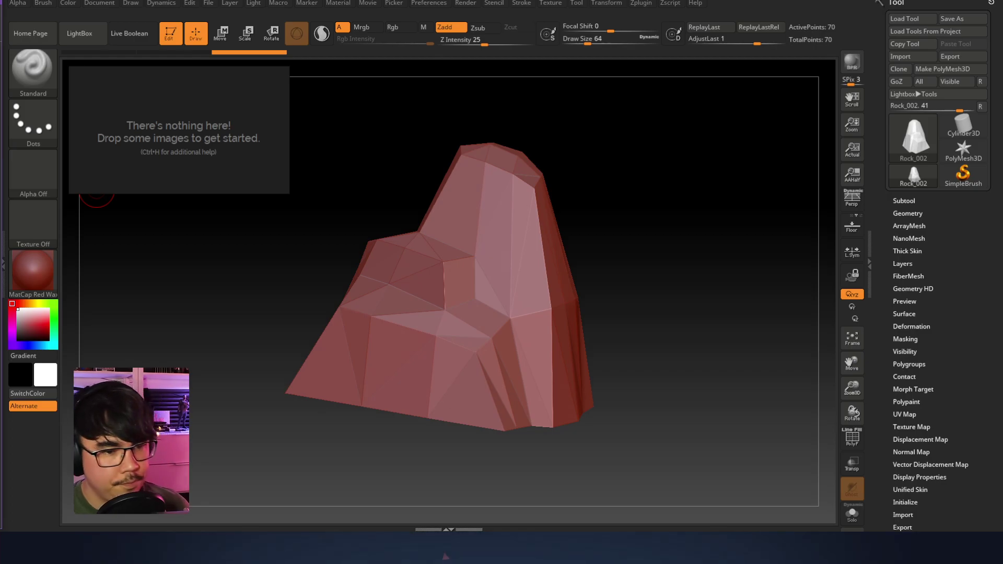
# Append a Plane3D mesh as a new subtool of the Rock_002 tool
pyautogui.moveTo(650, 224); pyautogui.dragTo(683, 257)
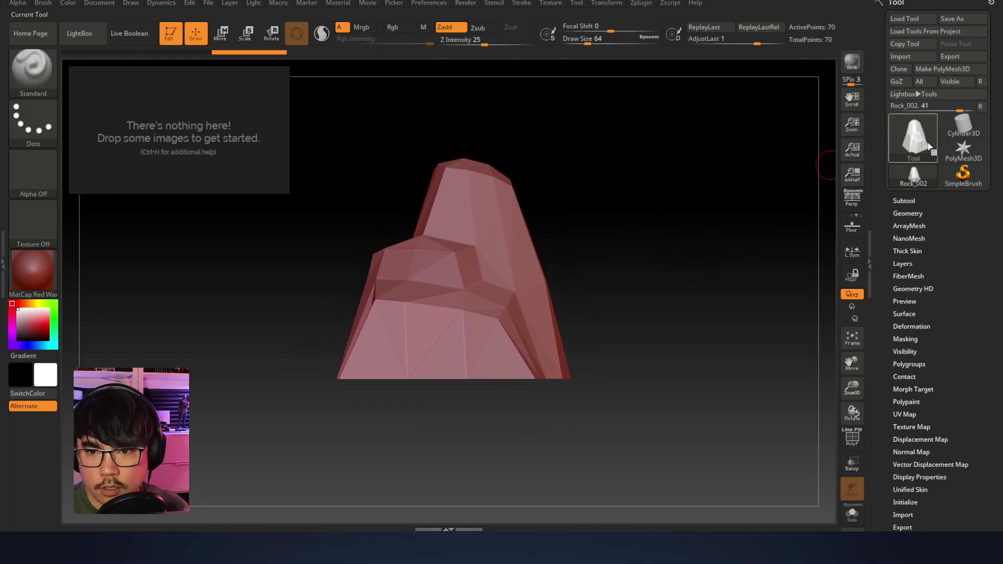
pyautogui.click(926, 200)
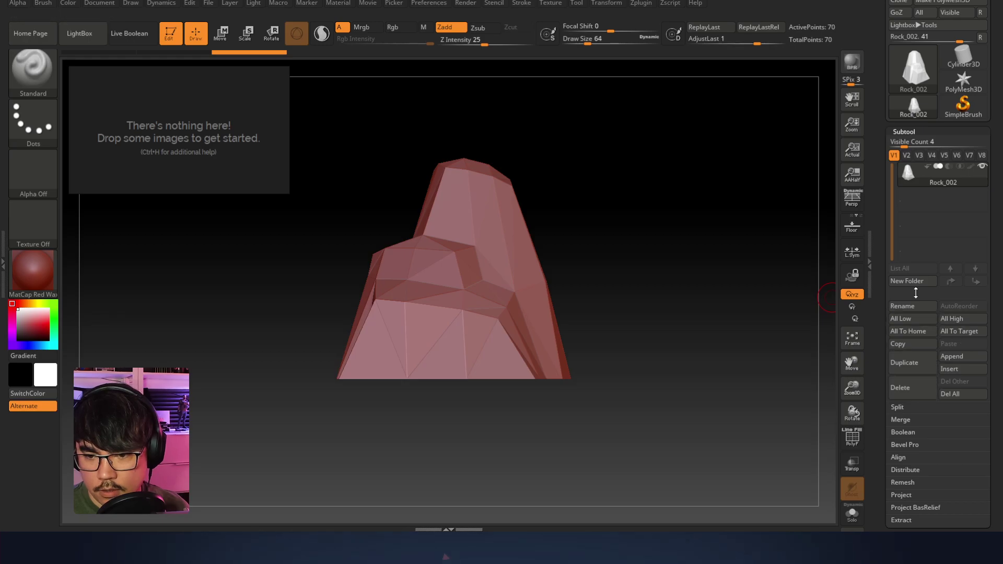
pyautogui.click(952, 357)
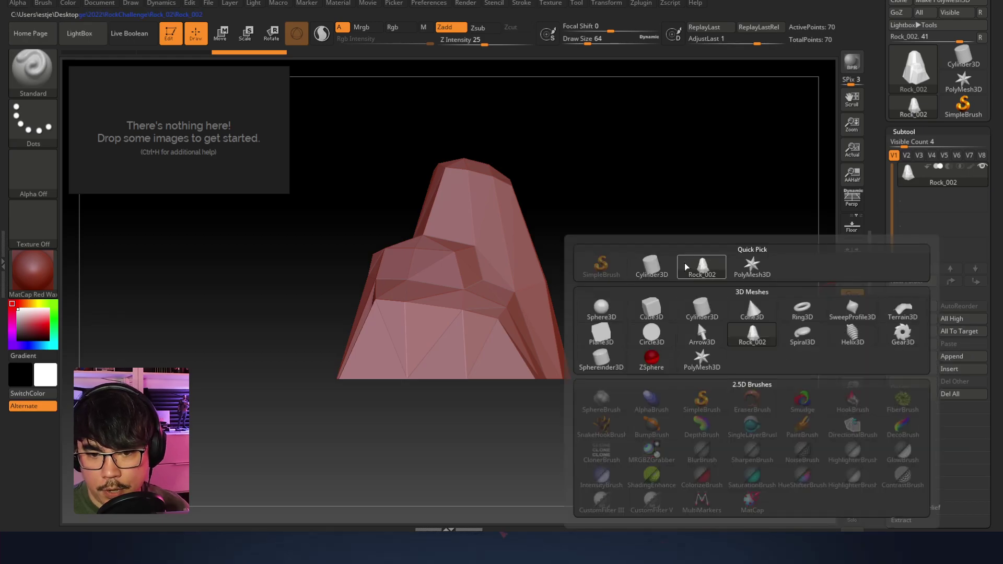
pyautogui.click(601, 334)
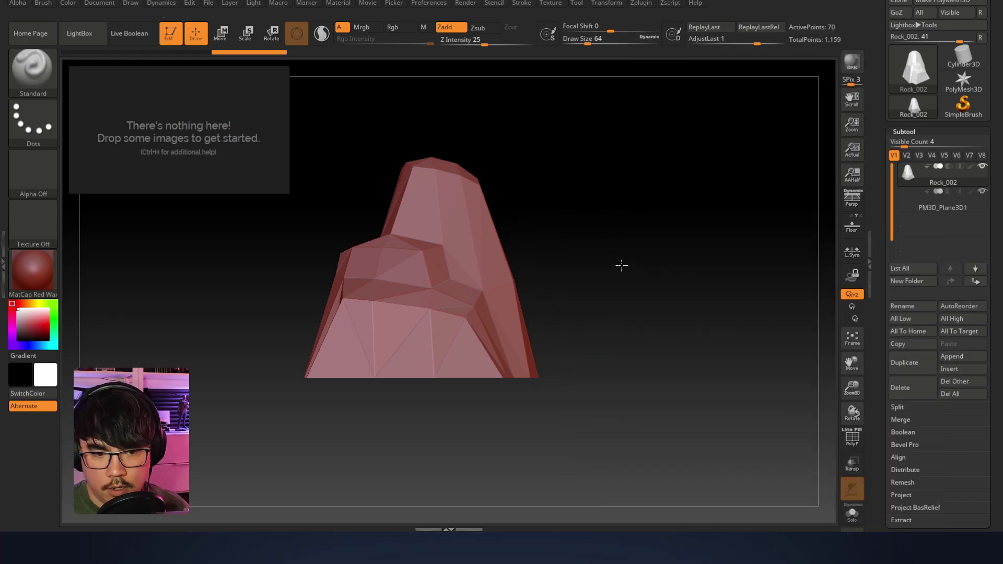
pyautogui.moveTo(598, 354)
pyautogui.mouseDown()
pyautogui.moveTo(522, 306)
pyautogui.moveTo(575, 318)
pyautogui.moveTo(609, 260)
pyautogui.moveTo(547, 247)
pyautogui.mouseUp()
pyautogui.press('e')
pyautogui.moveTo(405, 219); pyautogui.dragTo(494, 293)
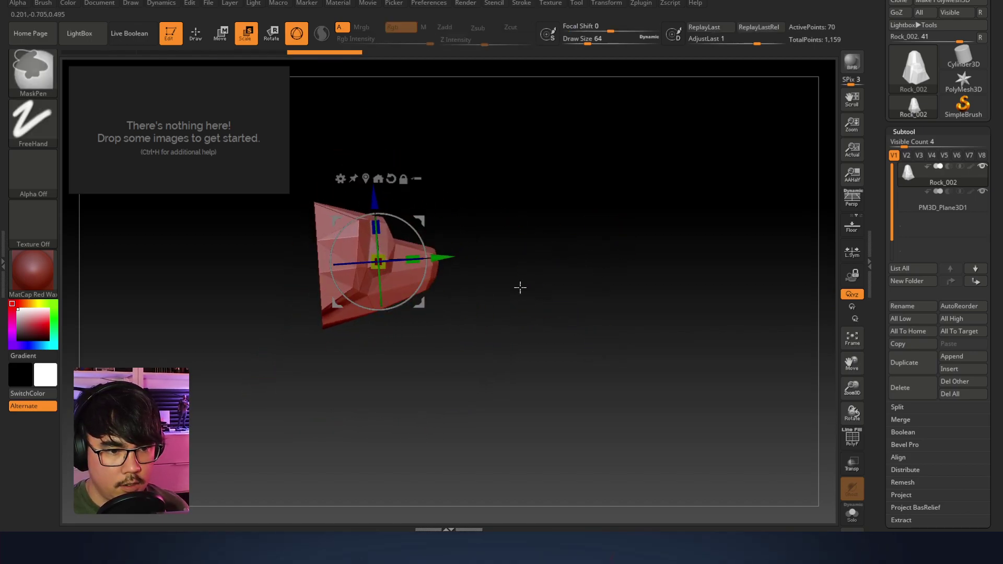
pyautogui.hotkey('ctrl', 'z')
# Lay the plane subtool flat at the rock's base and scale it up to extend well beyond the rock
pyautogui.click(935, 207)
pyautogui.moveTo(413, 218); pyautogui.dragTo(578, 336)
pyautogui.moveTo(430, 229); pyautogui.dragTo(425, 281)
pyautogui.moveTo(418, 338); pyautogui.dragTo(541, 336)
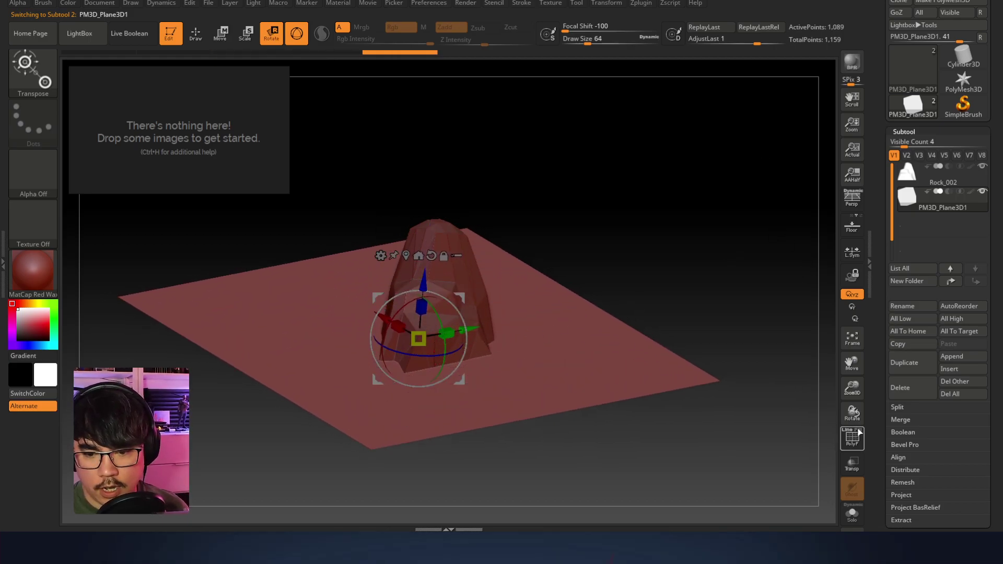
# Display the ground plane's wireframe and divide its mesh up to subdivision level 3
pyautogui.hotkey('shift', 'f')
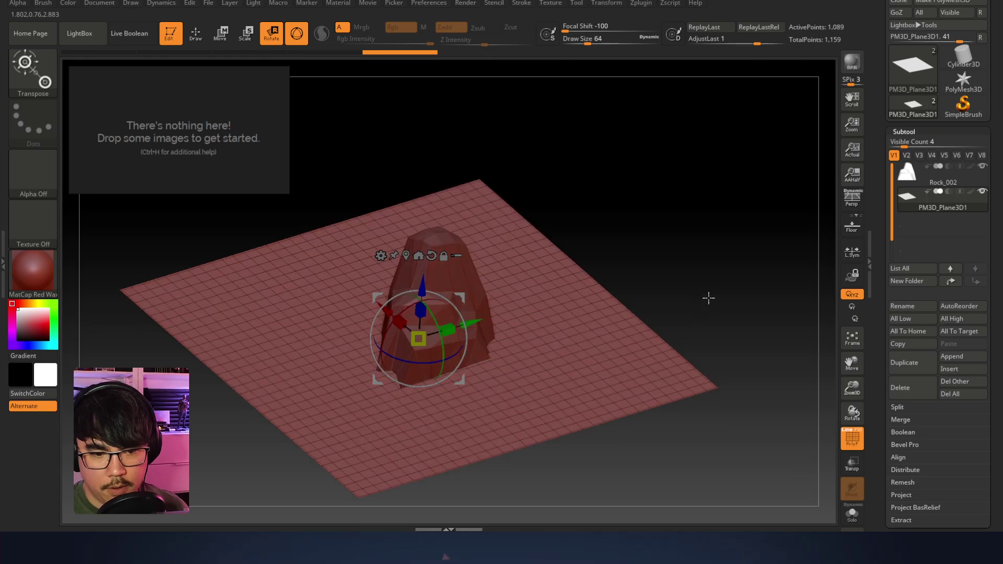
pyautogui.moveTo(712, 284); pyautogui.dragTo(542, 254)
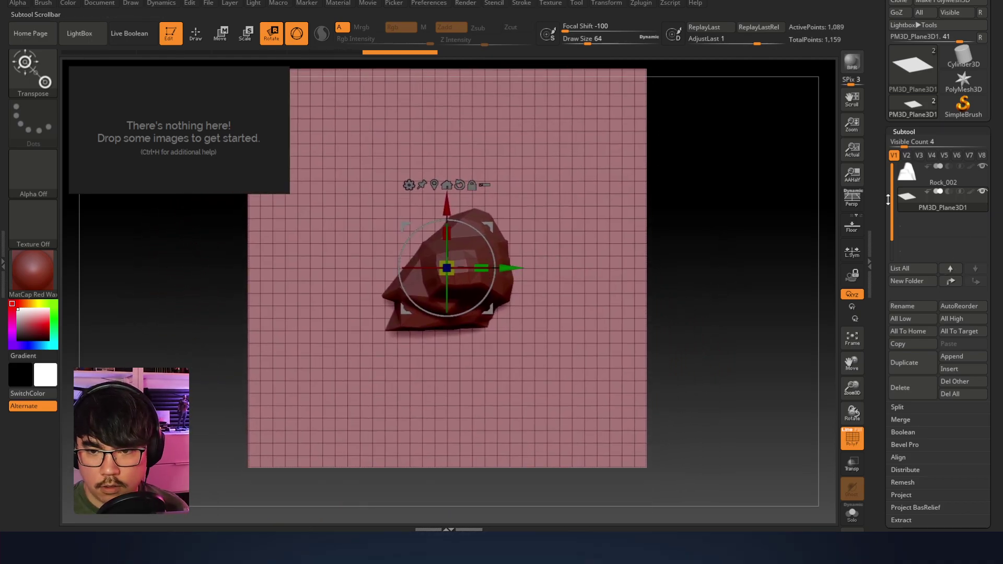
pyautogui.click(900, 133)
pyautogui.click(907, 146)
pyautogui.click(907, 146)
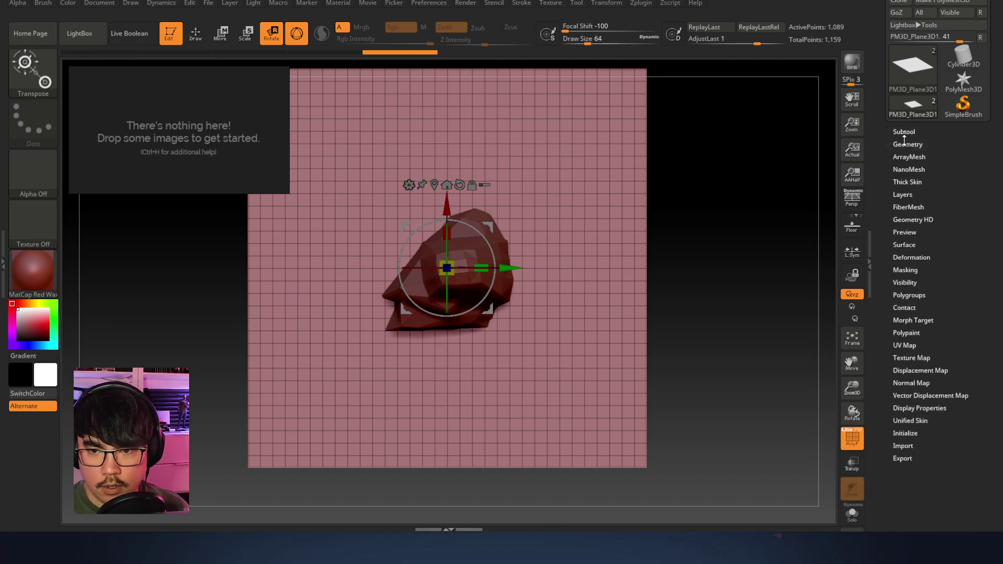
pyautogui.click(903, 132)
pyautogui.click(903, 132)
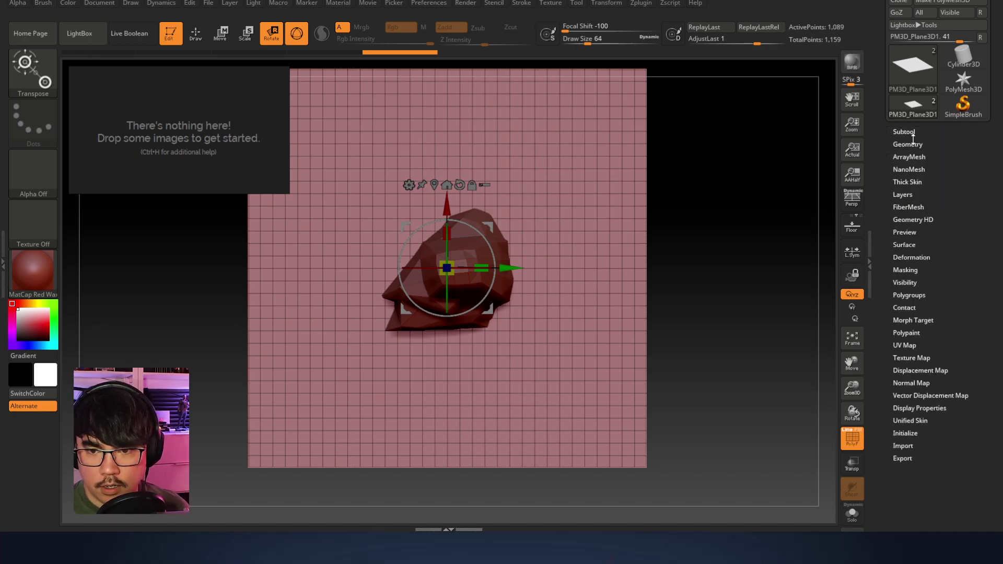
pyautogui.click(910, 144)
pyautogui.click(914, 237)
pyautogui.click(914, 236)
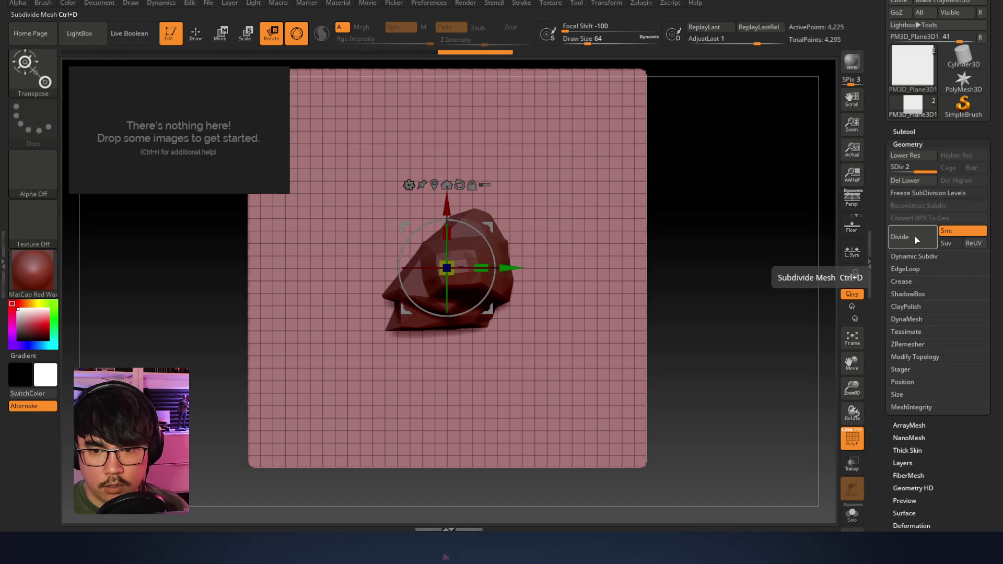
# From a top view, mask the ground plane's whole interior and leave only its outer edge unmasked
pyautogui.press('f')
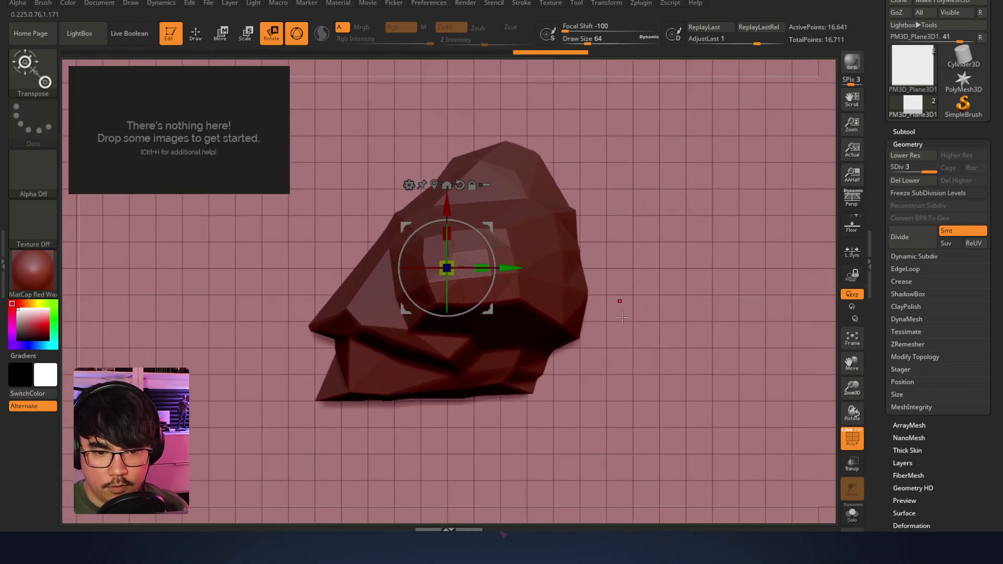
pyautogui.press('q')
pyautogui.moveTo(658, 278)
pyautogui.mouseDown()
pyautogui.moveTo(637, 285)
pyautogui.moveTo(643, 307)
pyautogui.moveTo(699, 327)
pyautogui.mouseUp()
pyautogui.moveTo(699, 326)
pyautogui.keyDown('alt'); pyautogui.mouseDown(button='right')
pyautogui.moveTo(539, 262)
pyautogui.moveTo(634, 289)
pyautogui.moveTo(465, 267)
pyautogui.mouseUp(button='right'); pyautogui.keyUp('alt')
pyautogui.hotkey('ctrl', 'z')
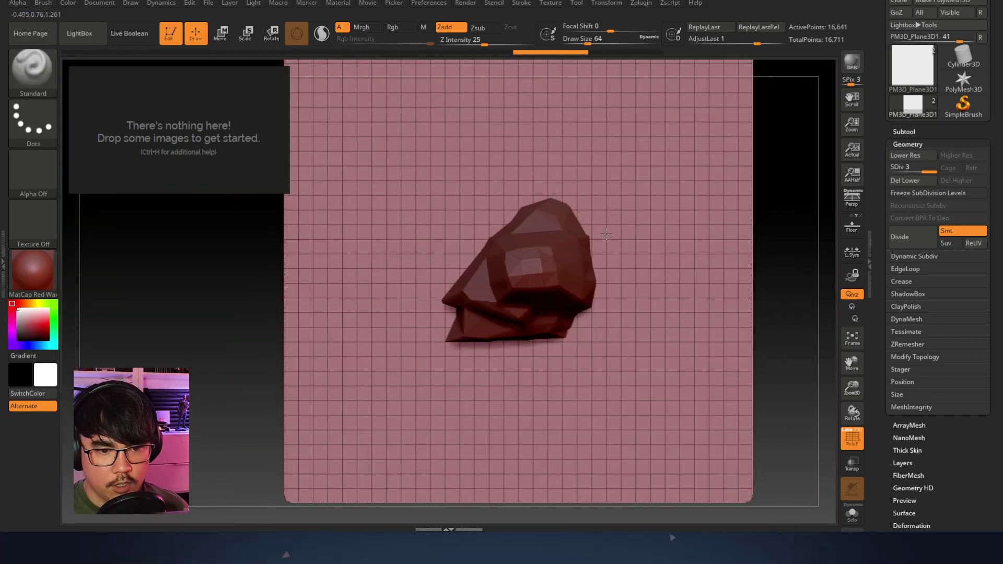
pyautogui.keyDown('alt'); pyautogui.moveTo(606, 234); pyautogui.dragTo(566, 251, button='right'); pyautogui.keyUp('alt')
pyautogui.rightClick(569, 293)
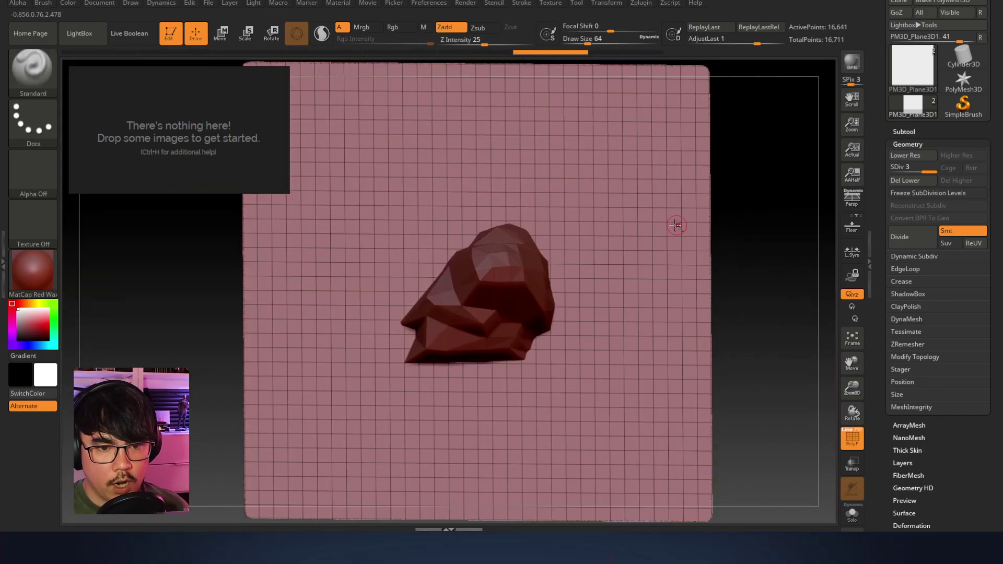
pyautogui.keyDown('ctrl'); pyautogui.moveTo(670, 224); pyautogui.dragTo(556, 207, button='right'); pyautogui.keyUp('ctrl')
pyautogui.keyDown('alt'); pyautogui.moveTo(623, 186); pyautogui.dragTo(466, 174, button='right'); pyautogui.keyUp('alt')
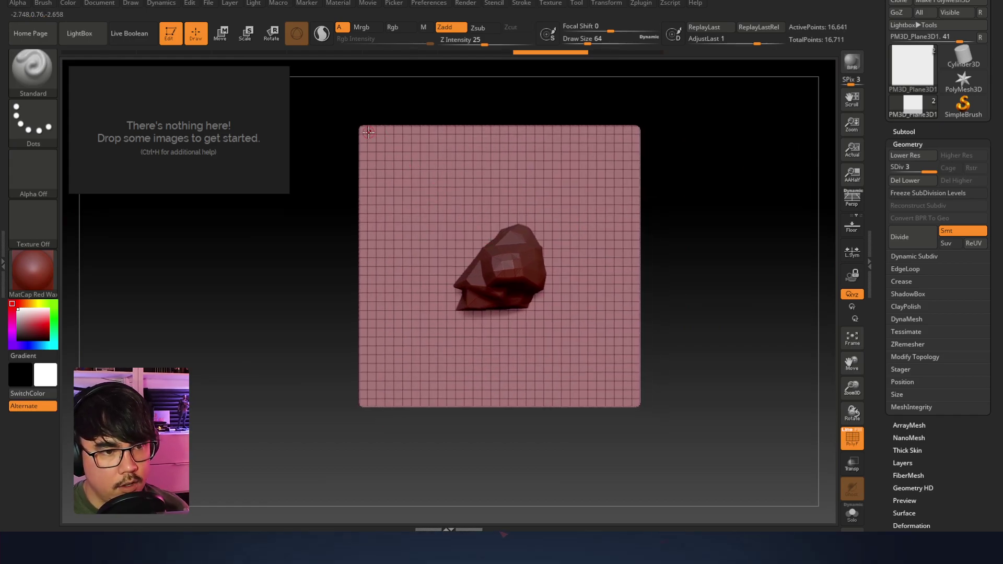
pyautogui.moveTo(340, 110)
pyautogui.keyDown('ctrl'); pyautogui.mouseDown()
pyautogui.moveTo(496, 234)
pyautogui.moveTo(673, 417)
pyautogui.moveTo(636, 404)
pyautogui.mouseUp(); pyautogui.keyUp('ctrl')
pyautogui.keyDown('ctrl'); pyautogui.click(759, 370); pyautogui.keyUp('ctrl')
pyautogui.keyDown('ctrl'); pyautogui.click(741, 352); pyautogui.keyUp('ctrl')
# Scale the plane's outer edge outward in two passes to stretch the ground far around the rock, keeping the dense centre in place
pyautogui.press('r')
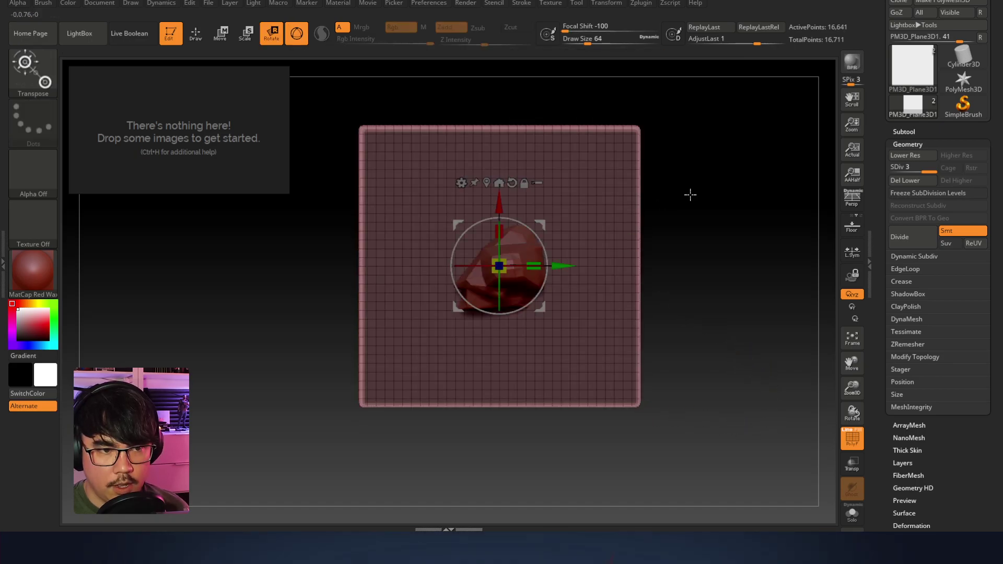
pyautogui.keyDown('ctrl'); pyautogui.moveTo(690, 195); pyautogui.dragTo(625, 235, button='right'); pyautogui.keyUp('ctrl')
pyautogui.moveTo(499, 266)
pyautogui.mouseDown()
pyautogui.moveTo(587, 231)
pyautogui.moveTo(672, 222)
pyautogui.mouseUp()
pyautogui.press('q')
pyautogui.keyDown('ctrl'); pyautogui.moveTo(738, 199); pyautogui.dragTo(712, 264); pyautogui.keyUp('ctrl')
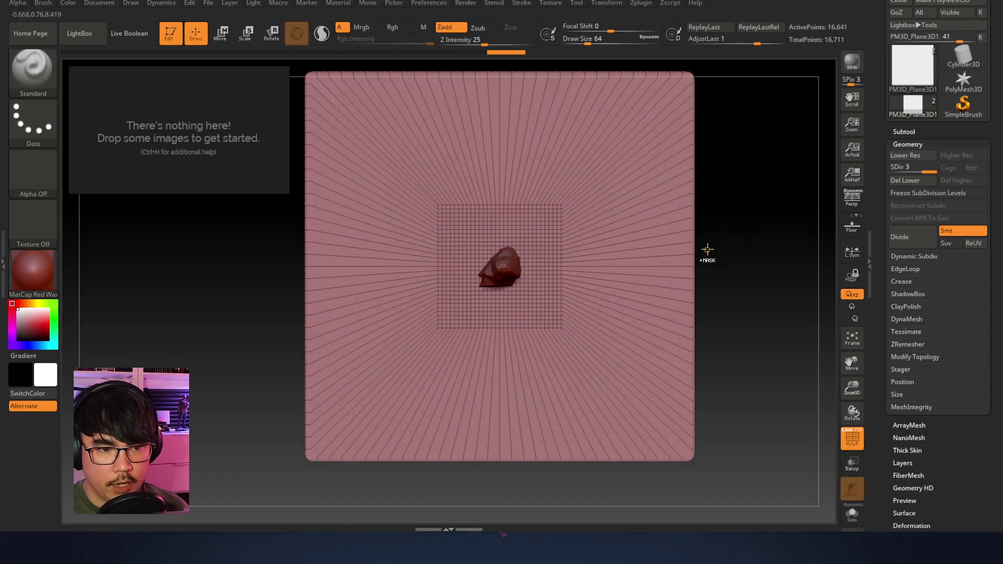
pyautogui.press('r')
pyautogui.keyDown('ctrl'); pyautogui.moveTo(721, 252); pyautogui.dragTo(650, 257, button='right'); pyautogui.keyUp('ctrl')
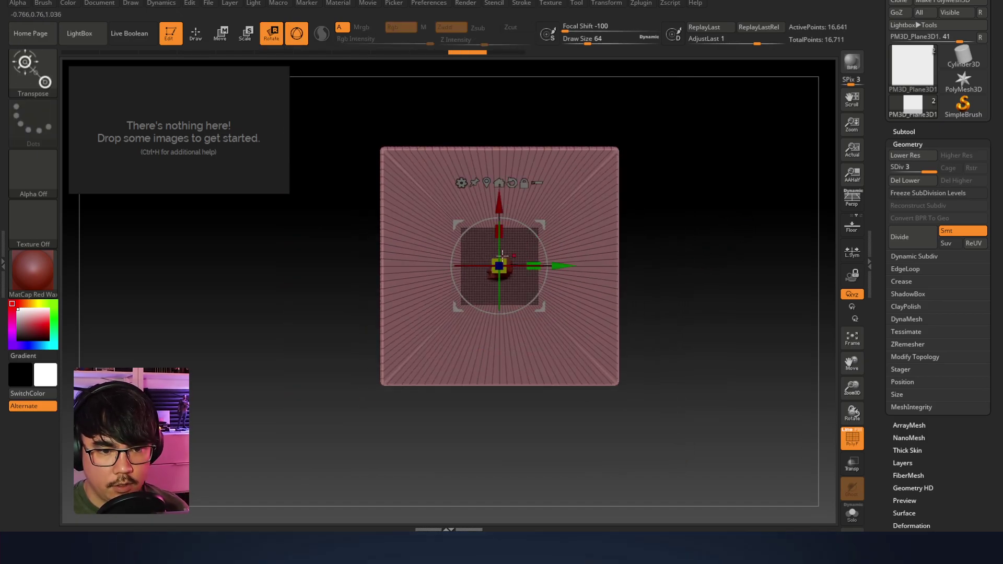
pyautogui.moveTo(506, 256); pyautogui.dragTo(674, 243)
pyautogui.press('q')
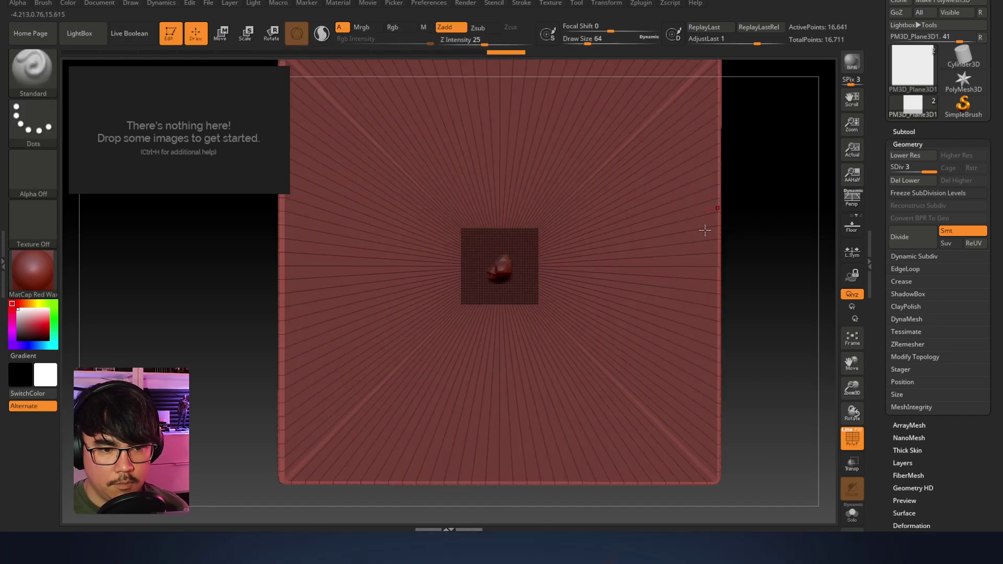
# Examine the rock on the enlarged ground plane with the wireframe hidden, and redisplay the wireframe
pyautogui.click(851, 438)
pyautogui.keyDown('ctrl'); pyautogui.moveTo(726, 291); pyautogui.dragTo(453, 210, button='right'); pyautogui.keyUp('ctrl')
pyautogui.keyDown('ctrl'); pyautogui.moveTo(374, 329); pyautogui.dragTo(417, 333, button='right'); pyautogui.keyUp('ctrl')
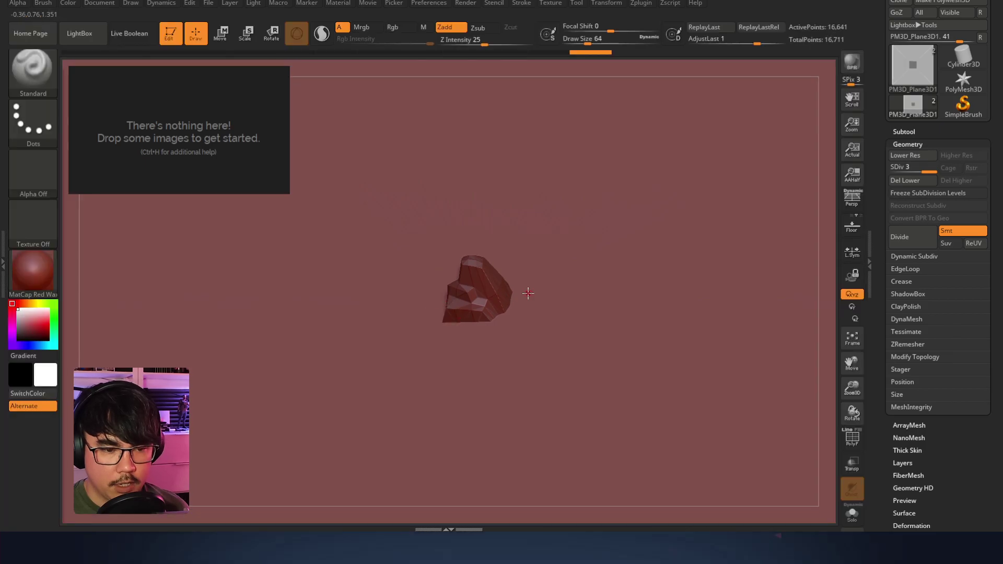
pyautogui.hotkey('shift', 'f')
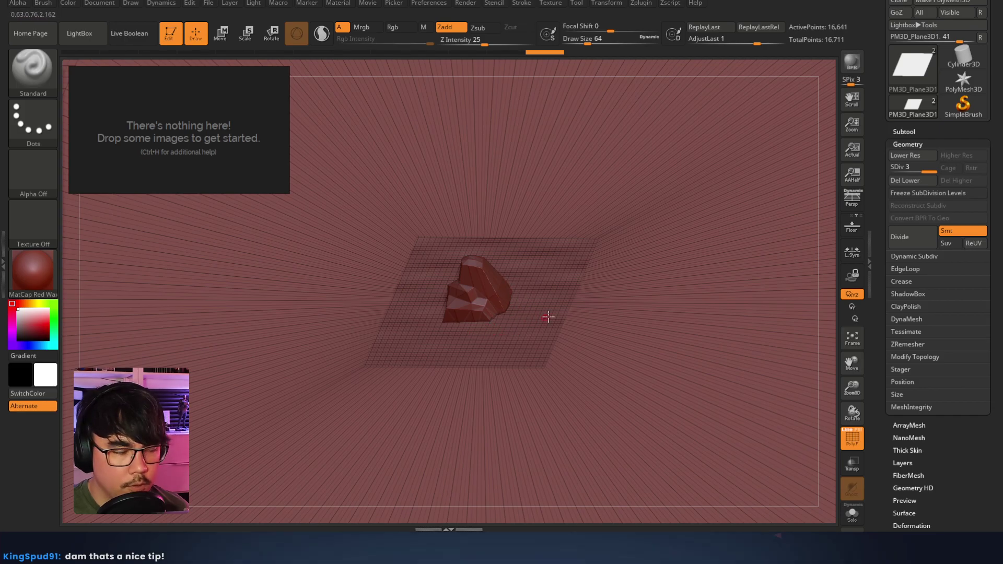
# Hide the wireframe and switch the active subtool back and forth between the rock and the ground plane, finishing on the rock
pyautogui.hotkey('shift', 'f')
pyautogui.keyDown('alt'); pyautogui.moveTo(447, 289); pyautogui.dragTo(509, 302, button='right'); pyautogui.keyUp('alt')
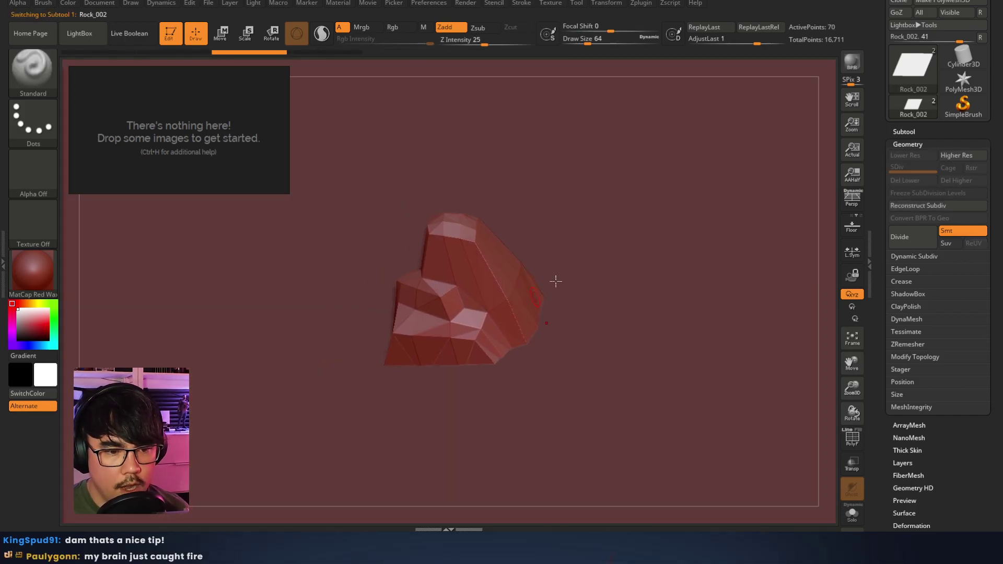
pyautogui.keyDown('alt'); pyautogui.click(545, 290); pyautogui.keyUp('alt')
pyautogui.keyDown('alt'); pyautogui.click(494, 277); pyautogui.keyUp('alt')
pyautogui.keyDown('alt'); pyautogui.click(561, 272); pyautogui.keyUp('alt')
pyautogui.keyDown('alt'); pyautogui.click(494, 282); pyautogui.keyUp('alt')
pyautogui.keyDown('alt'); pyautogui.click(584, 253); pyautogui.keyUp('alt')
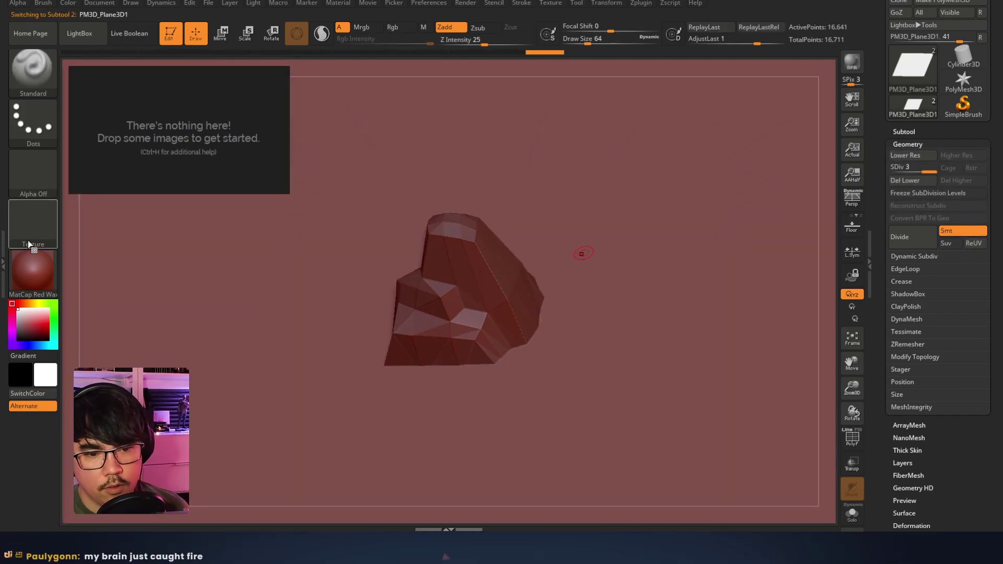
pyautogui.keyDown('alt'); pyautogui.click(481, 277); pyautogui.keyUp('alt')
pyautogui.keyDown('alt'); pyautogui.click(622, 262); pyautogui.keyUp('alt')
pyautogui.keyDown('alt'); pyautogui.click(515, 286); pyautogui.keyUp('alt')
pyautogui.moveTo(553, 265); pyautogui.dragTo(627, 230, button='right')
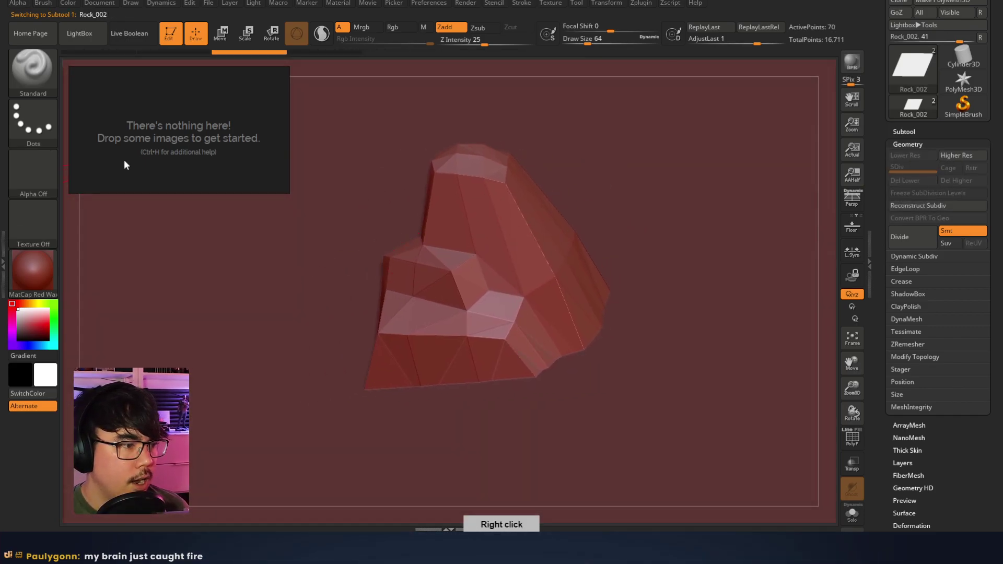
# Move the reference window clear of the Color palette and pick white as the colour for the rock
pyautogui.click(65, 4)
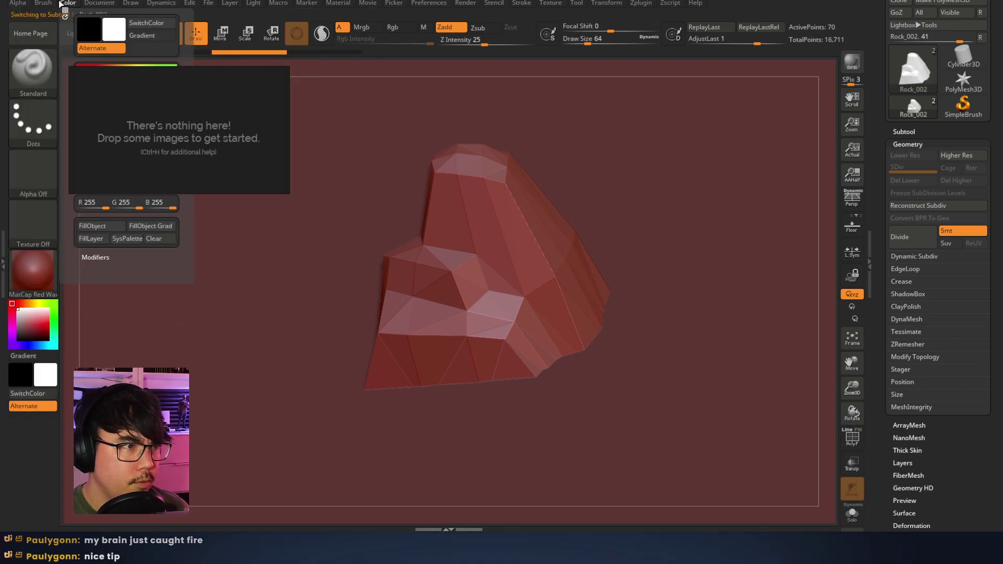
pyautogui.click(43, 4)
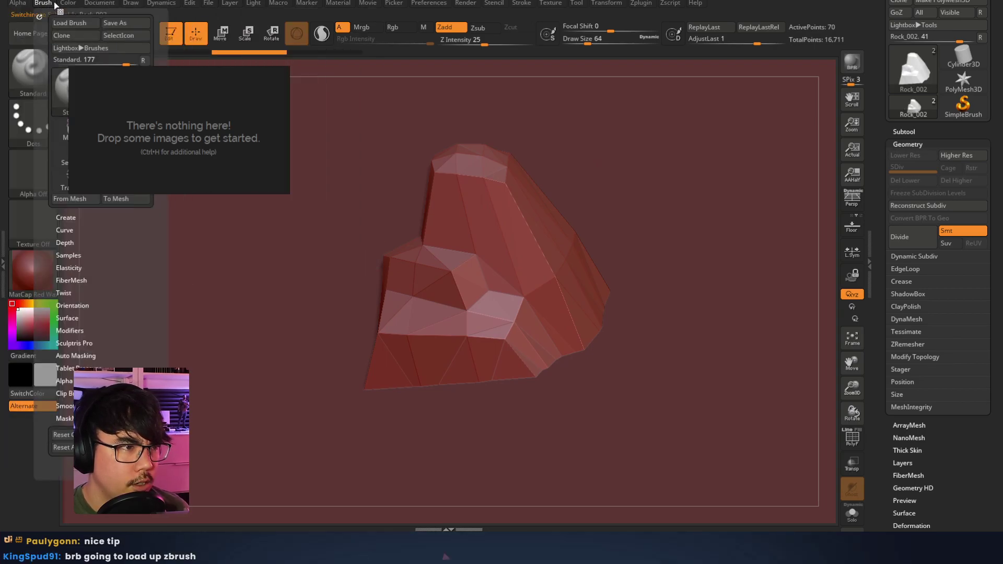
pyautogui.click(67, 3)
pyautogui.moveTo(116, 97); pyautogui.dragTo(258, 95, button='right')
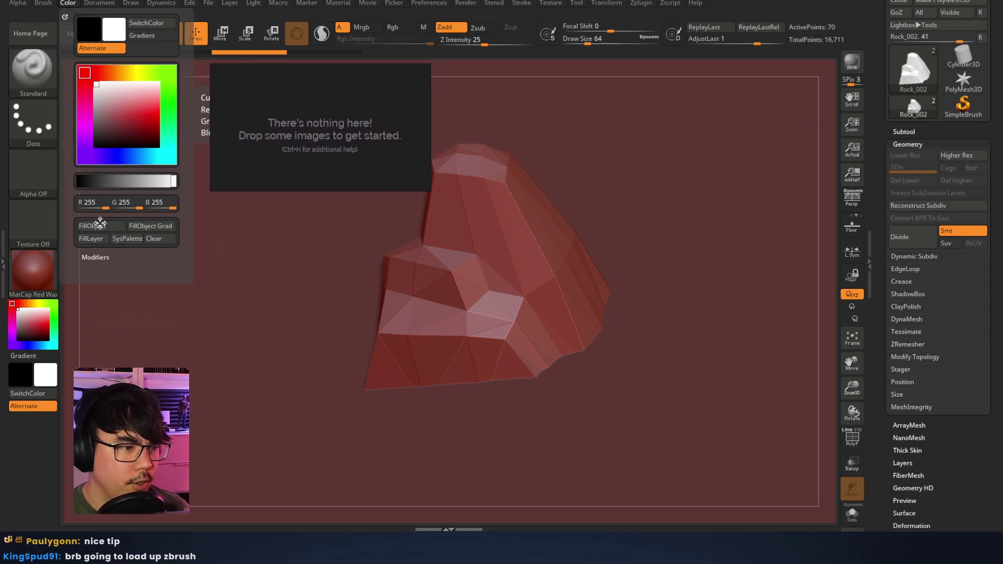
pyautogui.moveTo(124, 112); pyautogui.dragTo(77, 80)
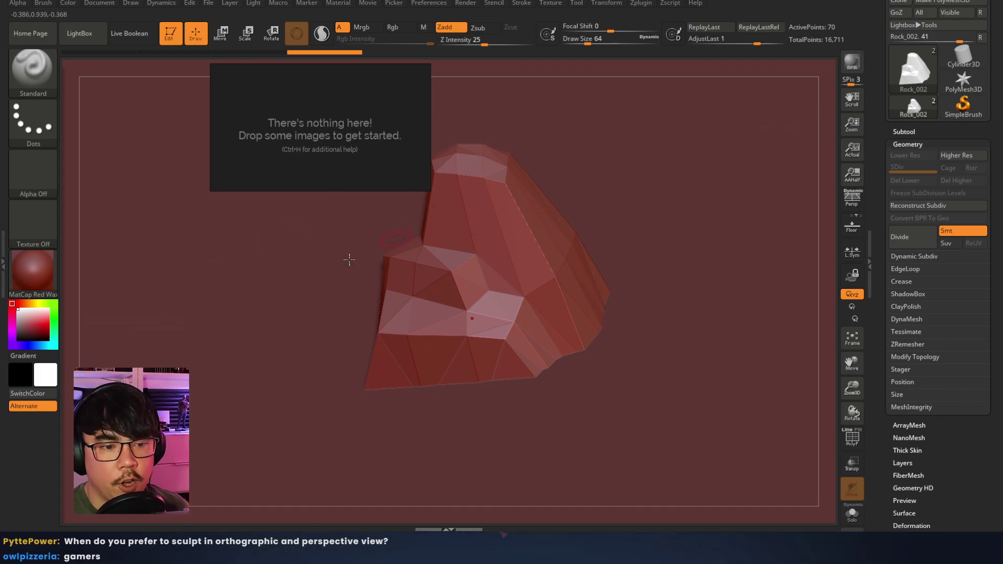
# Make the ground plane the active subtool and turn on perspective display
pyautogui.keyDown('alt'); pyautogui.click(301, 240); pyautogui.keyUp('alt')
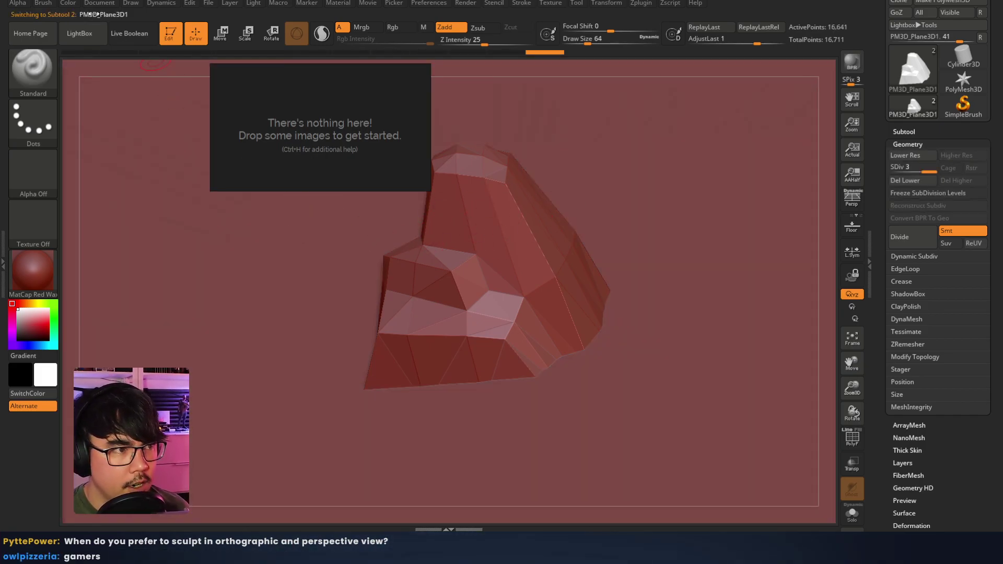
pyautogui.click(68, 3)
pyautogui.moveTo(401, 230); pyautogui.dragTo(515, 215, button='right')
pyautogui.press('p')
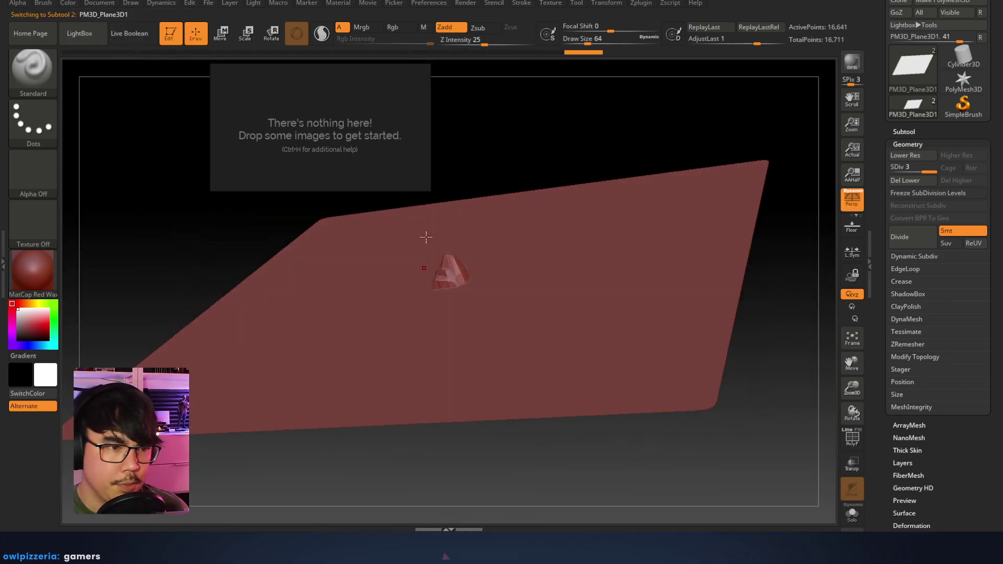
# Move the reference window back to its original spot and make the rock the active subtool
pyautogui.keyDown('ctrl'); pyautogui.moveTo(424, 236); pyautogui.dragTo(434, 199, button='right'); pyautogui.keyUp('ctrl')
pyautogui.moveTo(362, 161); pyautogui.dragTo(219, 163, button='right')
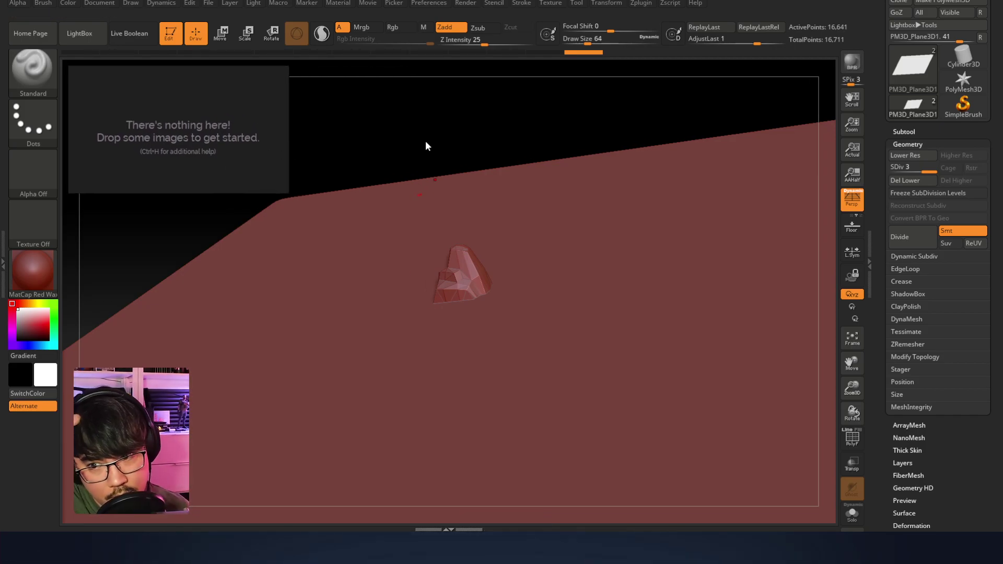
pyautogui.moveTo(432, 284); pyautogui.dragTo(435, 238, button='right')
pyautogui.keyDown('alt'); pyautogui.click(478, 243); pyautogui.keyUp('alt')
pyautogui.keyDown('alt'); pyautogui.click(478, 242); pyautogui.keyUp('alt')
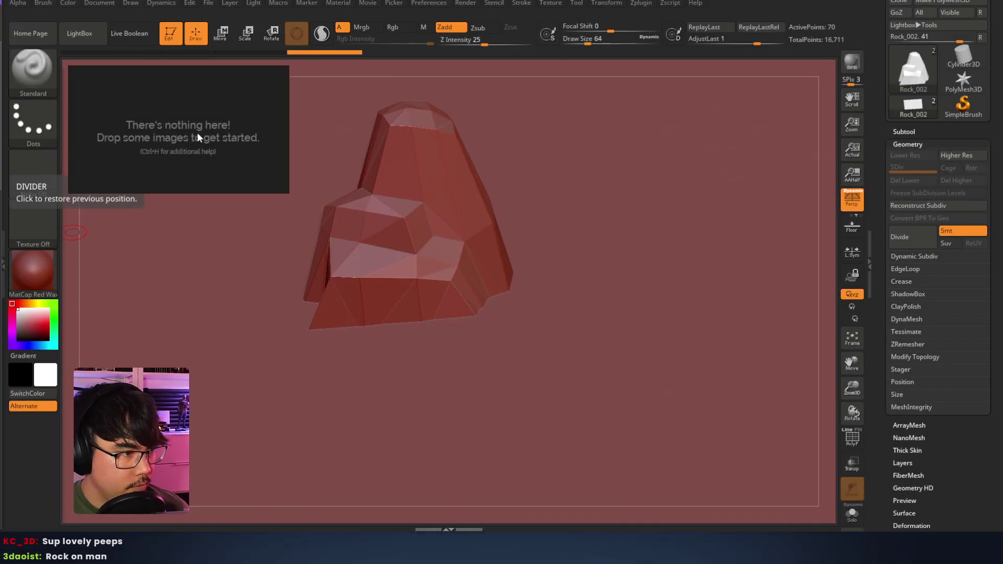
# Add the red sandstone butte photo to the reference board, enlarge the board's window and fit the photo inside it
pyautogui.moveTo(197, 132); pyautogui.dragTo(58, 135)
pyautogui.moveTo(58, 135); pyautogui.dragTo(170, 123, button='right')
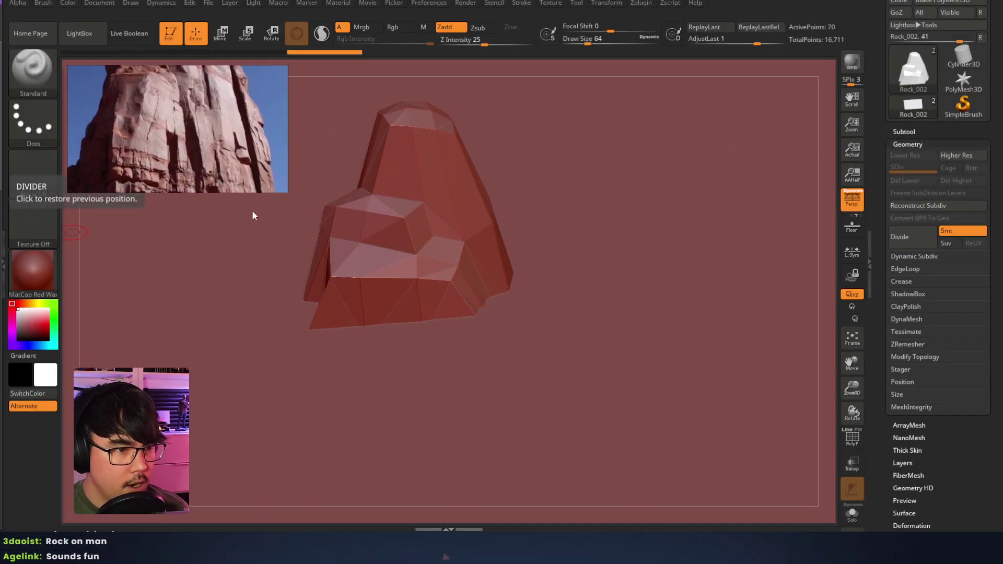
pyautogui.moveTo(286, 192); pyautogui.dragTo(318, 238)
pyautogui.doubleClick(179, 191)
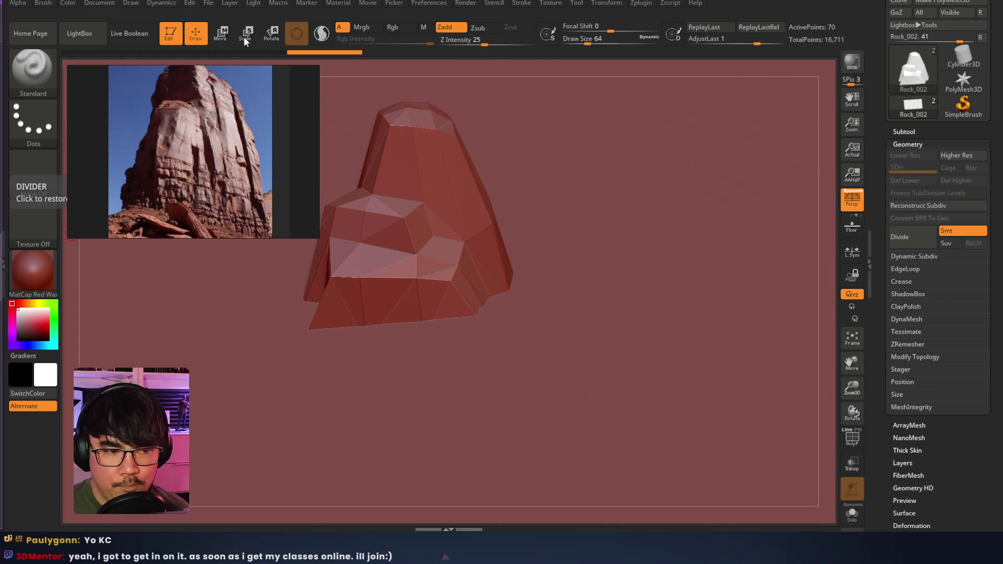
# Browse the RockChallenge folder in the mesh import dialog and close the dialog without importing
pyautogui.moveTo(868, 28); pyautogui.dragTo(870, 96)
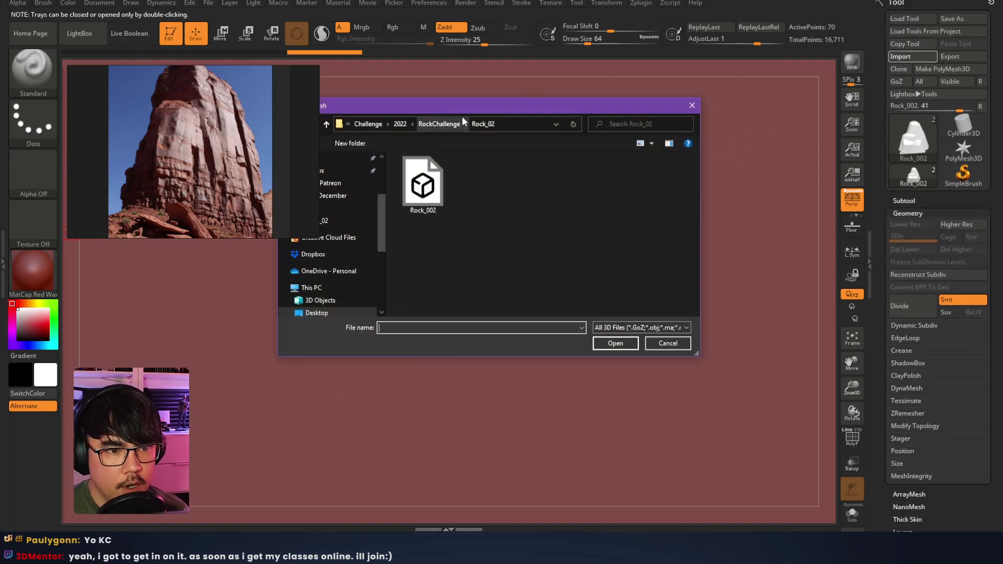
pyautogui.moveTo(458, 104); pyautogui.dragTo(451, 48)
pyautogui.click(433, 66)
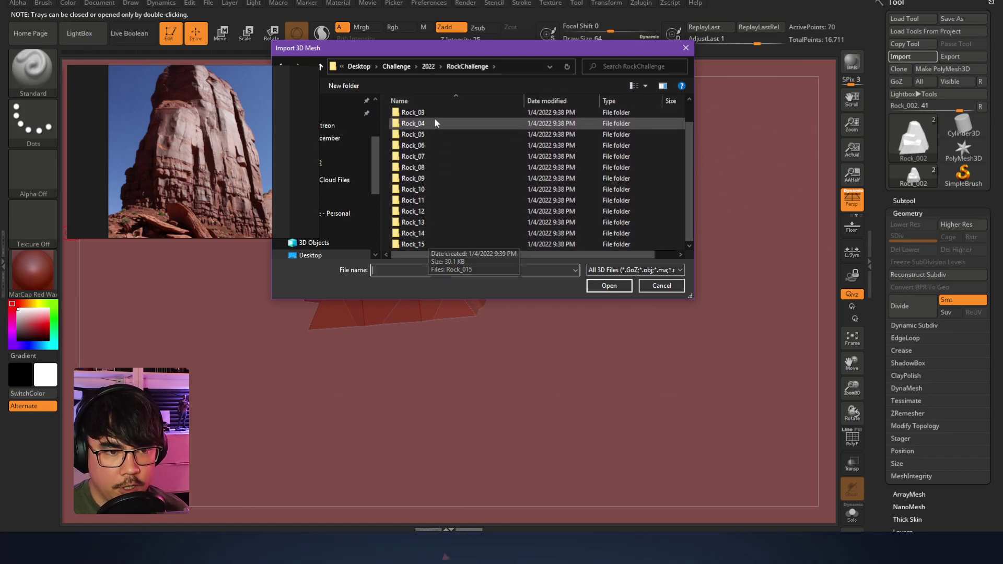
pyautogui.click(654, 287)
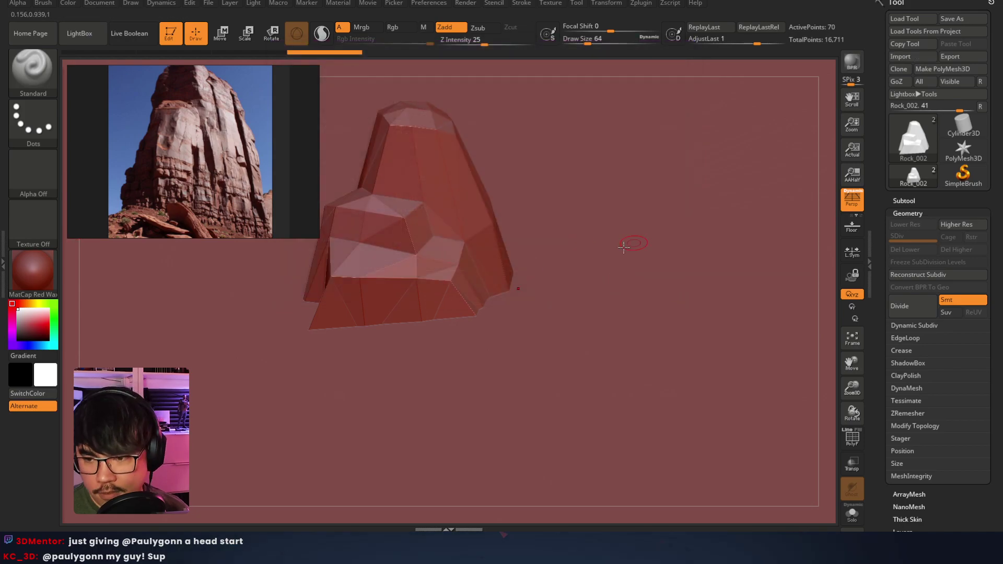
# Inspect the low-poly rock from several sides with perspective display off and on
pyautogui.moveTo(373, 190); pyautogui.dragTo(442, 227, button='right')
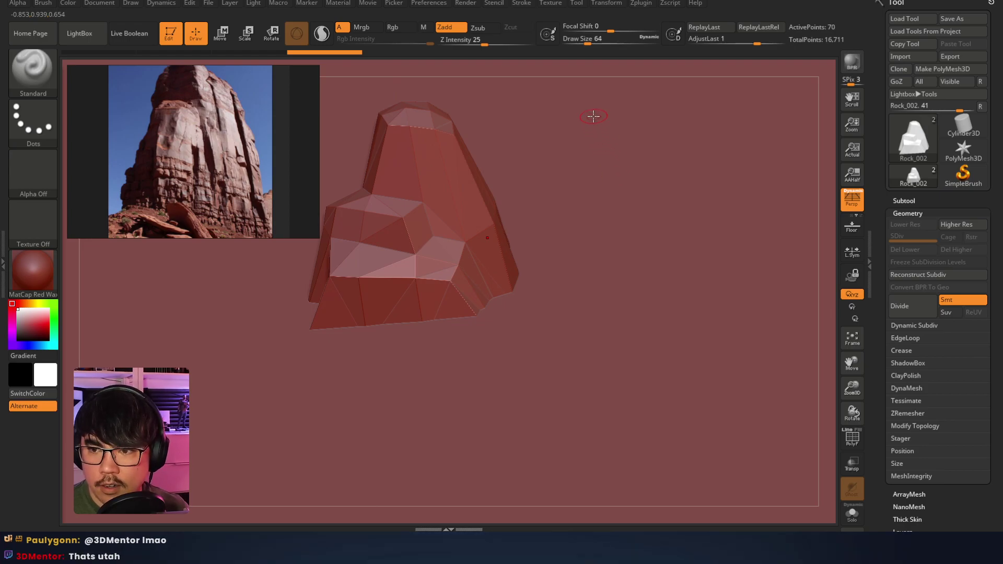
pyautogui.keyDown('alt'); pyautogui.moveTo(559, 184); pyautogui.dragTo(622, 199); pyautogui.keyUp('alt')
pyautogui.keyDown('alt'); pyautogui.moveTo(598, 163); pyautogui.dragTo(610, 219, button='right'); pyautogui.keyUp('alt')
pyautogui.moveTo(610, 218); pyautogui.dragTo(624, 169)
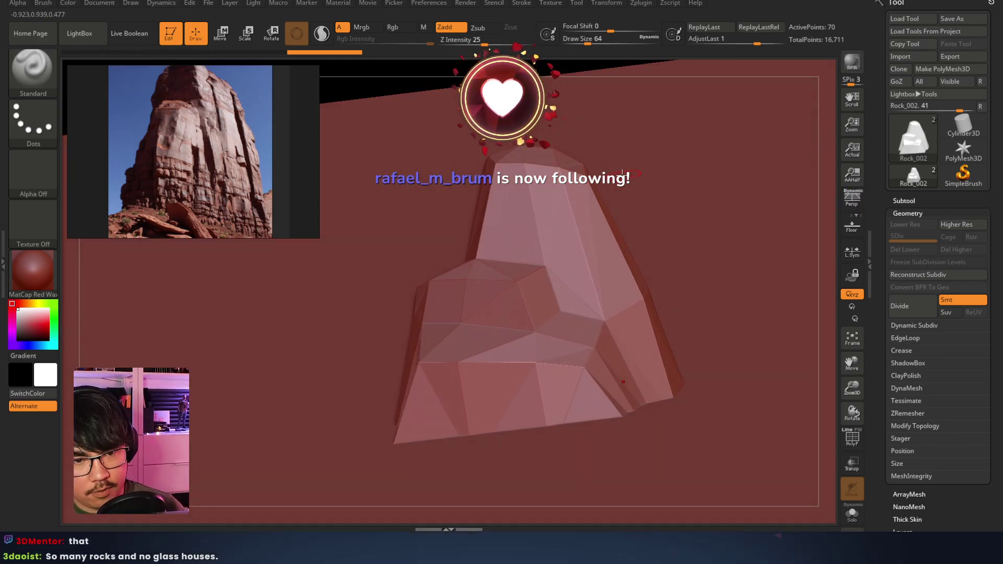
pyautogui.click(852, 199)
pyautogui.moveTo(712, 264); pyautogui.dragTo(580, 235)
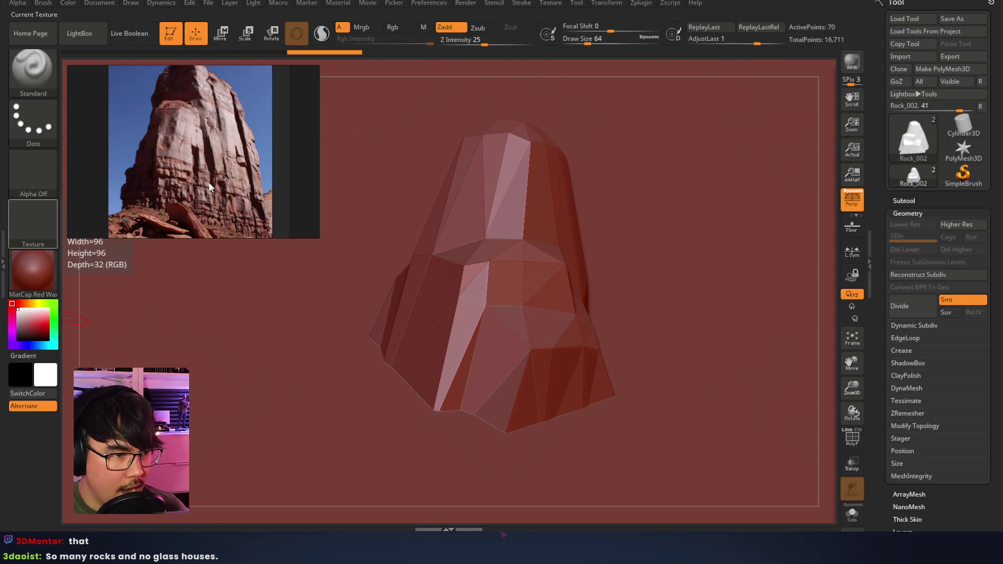
# Enlarge the reference window considerably and make free space around the butte photo
pyautogui.scroll(3, 209, 181)
pyautogui.scroll(-2, 202, 186)
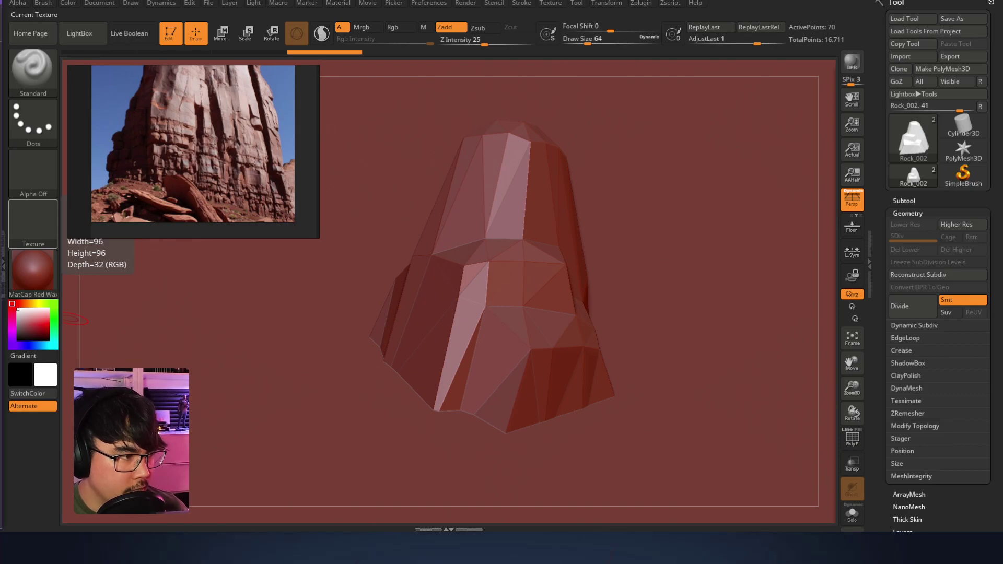
pyautogui.moveTo(317, 236); pyautogui.dragTo(468, 366)
pyautogui.moveTo(251, 189); pyautogui.dragTo(281, 138, button='middle')
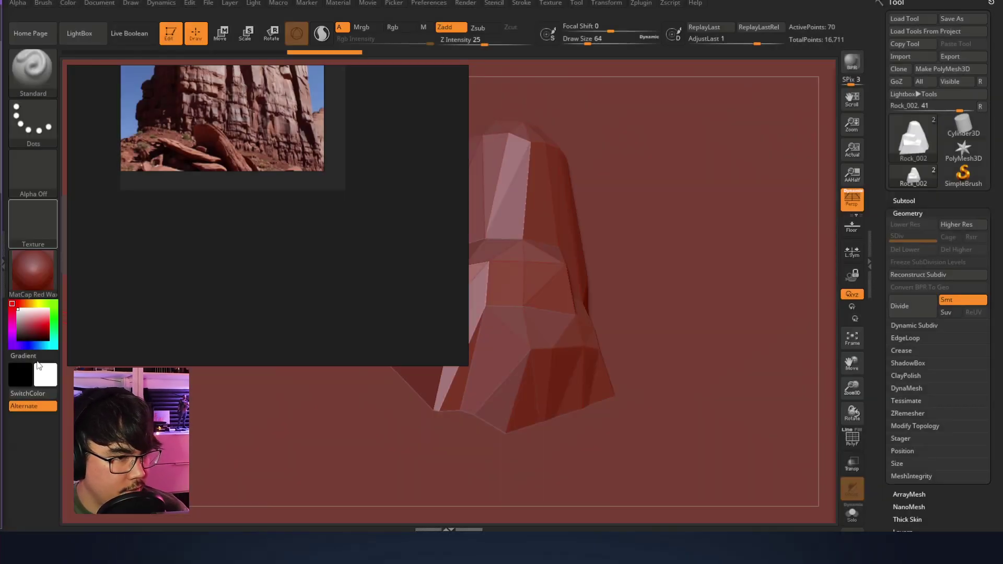
# Paste the grey cliff photo into the reference board and place it beside the red butte photo
pyautogui.hotkey('ctrl', 'v')
pyautogui.moveTo(187, 247); pyautogui.dragTo(397, 224)
pyautogui.moveTo(397, 224); pyautogui.dragTo(325, 275, button='middle')
pyautogui.scroll(-3, 325, 276)
pyautogui.moveTo(325, 275); pyautogui.dragTo(327, 199)
pyautogui.click(222, 310)
# Examine the rock surfaces in the grey cliff and red butte photos up close and side by side
pyautogui.scroll(8, 223, 314)
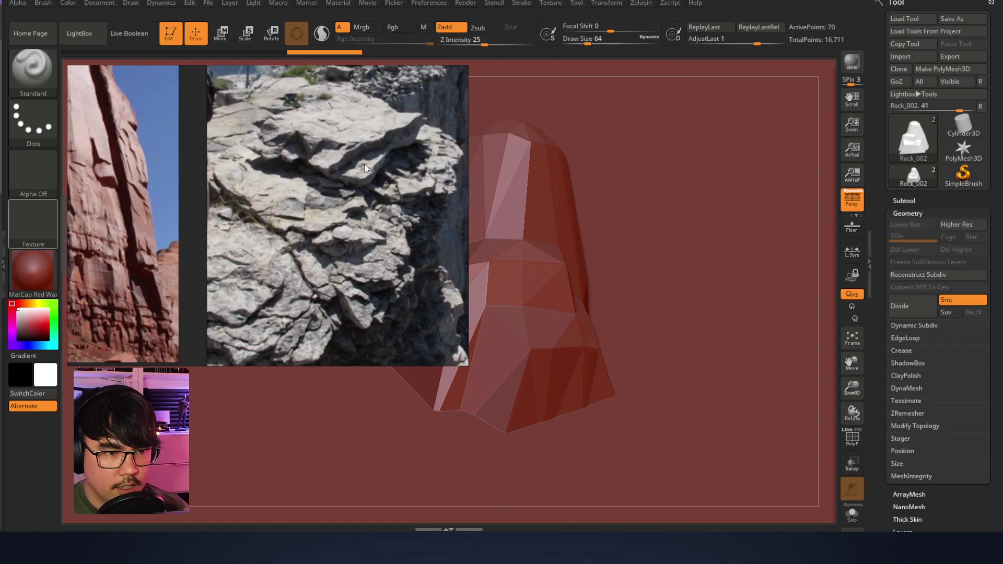
pyautogui.scroll(3, 339, 248)
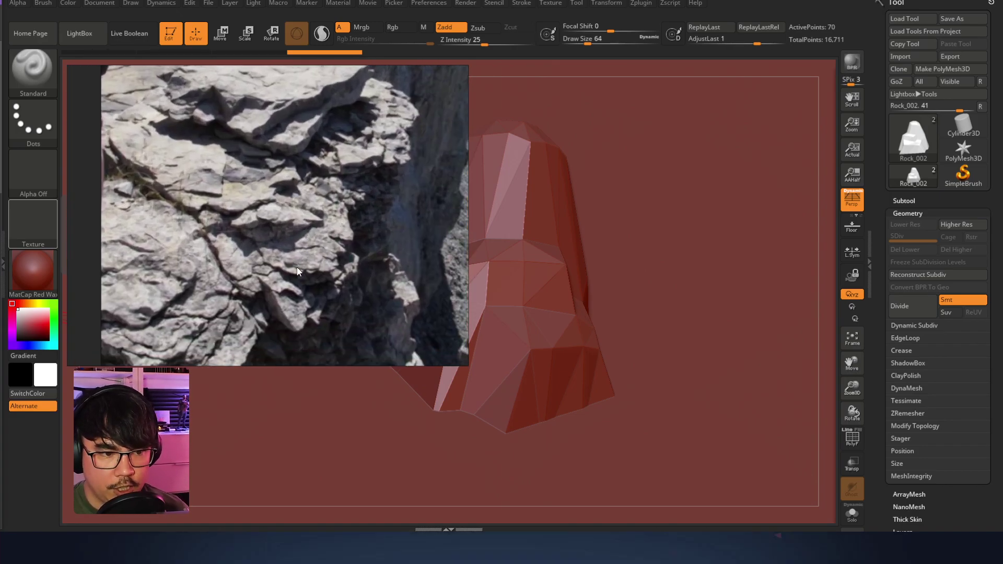
pyautogui.scroll(-3, 252, 283)
pyautogui.moveTo(73, 254); pyautogui.dragTo(310, 267, button='middle')
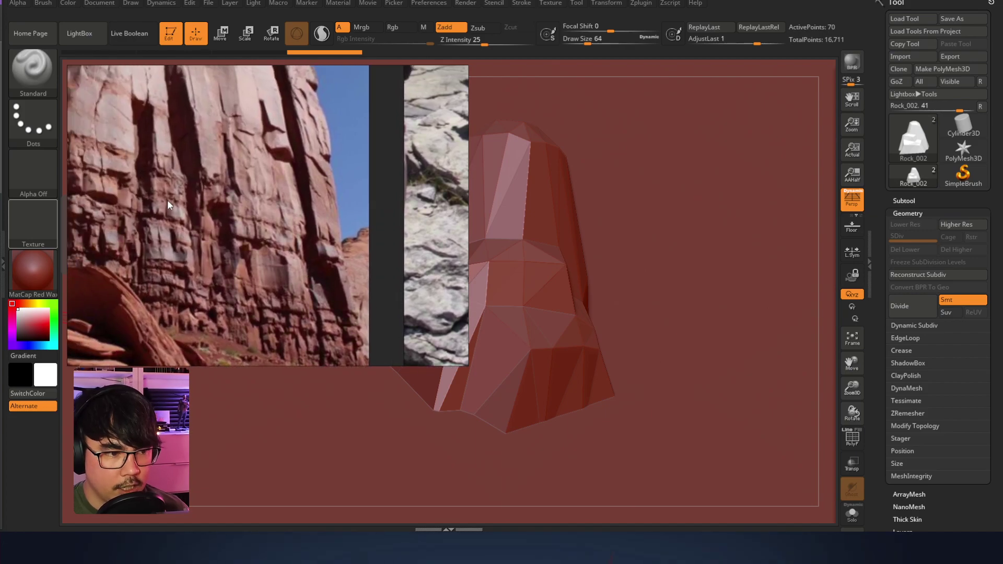
pyautogui.scroll(-3, 222, 251)
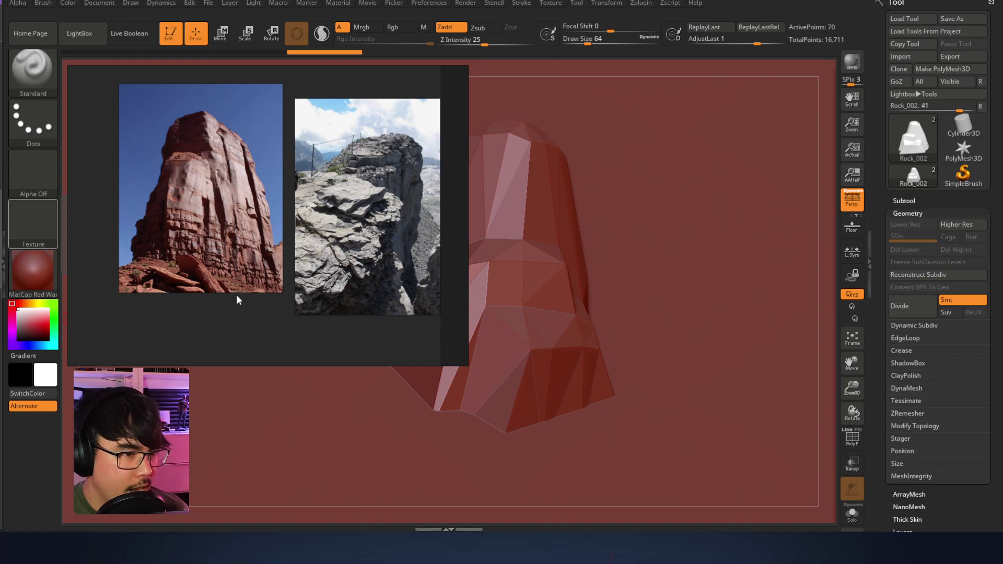
pyautogui.scroll(2, 224, 269)
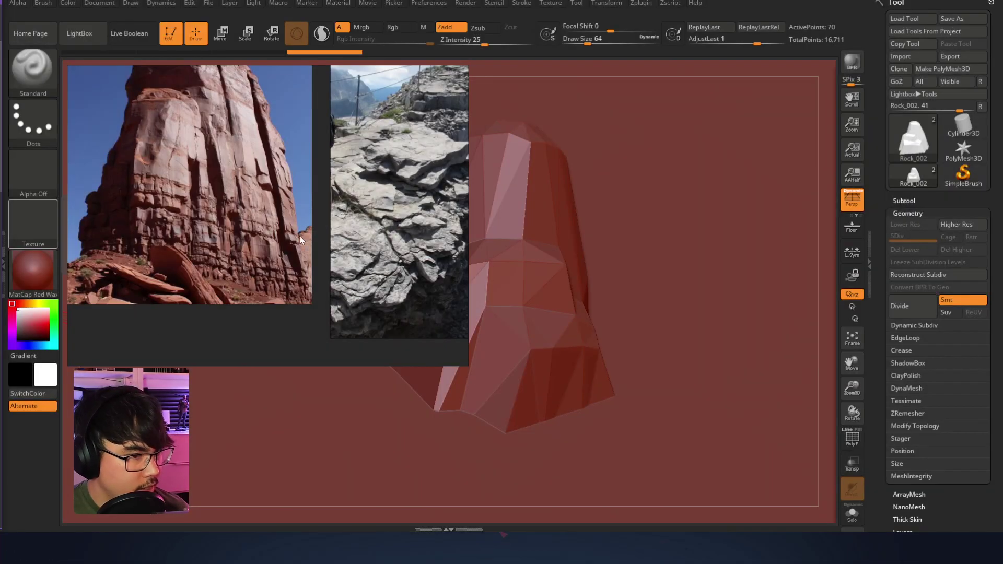
# Paste the layered coastal cliff photo into the reference board and place it below the red butte photo
pyautogui.click(343, 193)
pyautogui.hotkey('ctrl', 'v')
pyautogui.moveTo(319, 246); pyautogui.dragTo(251, 225, button='middle')
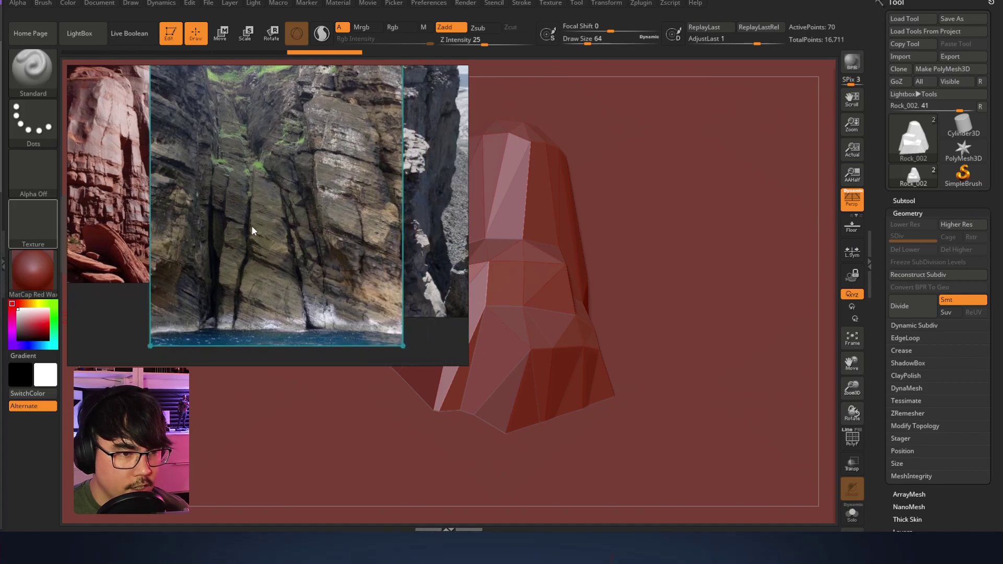
pyautogui.scroll(-3, 253, 230)
pyautogui.moveTo(270, 199); pyautogui.dragTo(212, 303)
# Study the horizontal layers, cracks and large blocks of the coastal cliff photo up close and from a distance
pyautogui.scroll(2, 258, 228)
pyautogui.scroll(3, 301, 264)
pyautogui.moveTo(170, 288); pyautogui.dragTo(174, 262, button='middle')
pyautogui.scroll(4, 222, 243)
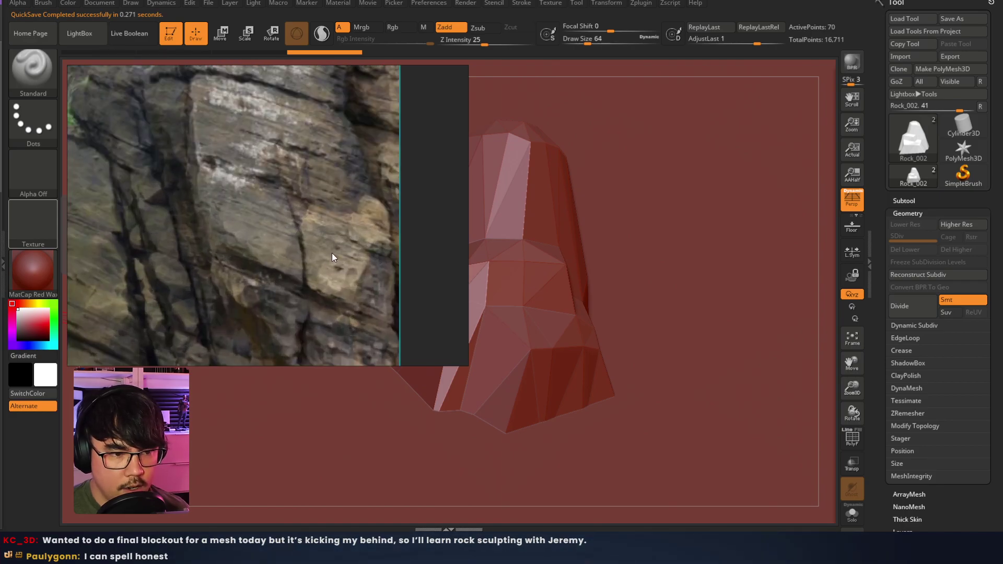
pyautogui.moveTo(268, 145); pyautogui.dragTo(265, 200, button='middle')
pyautogui.scroll(-4, 271, 222)
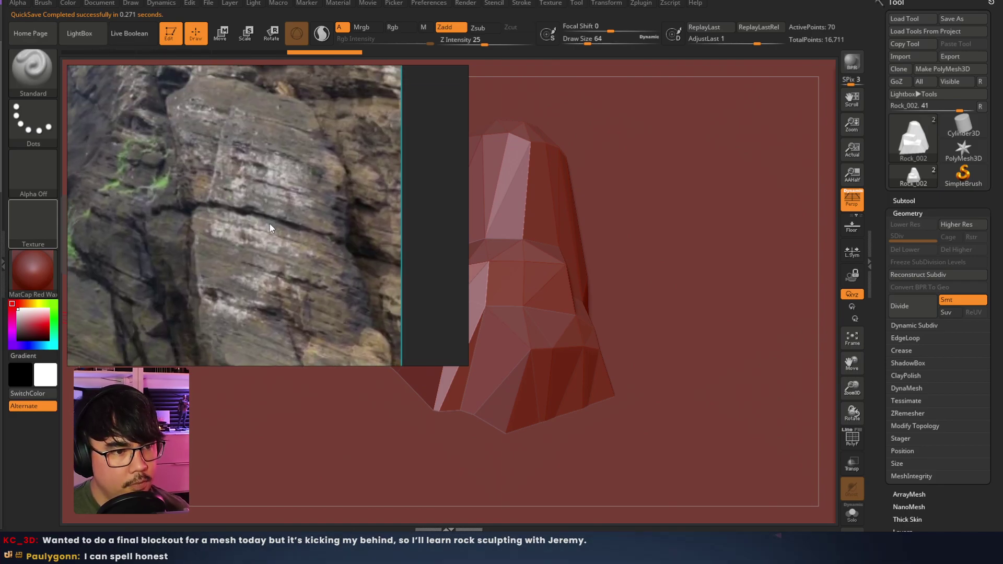
pyautogui.scroll(-3, 268, 235)
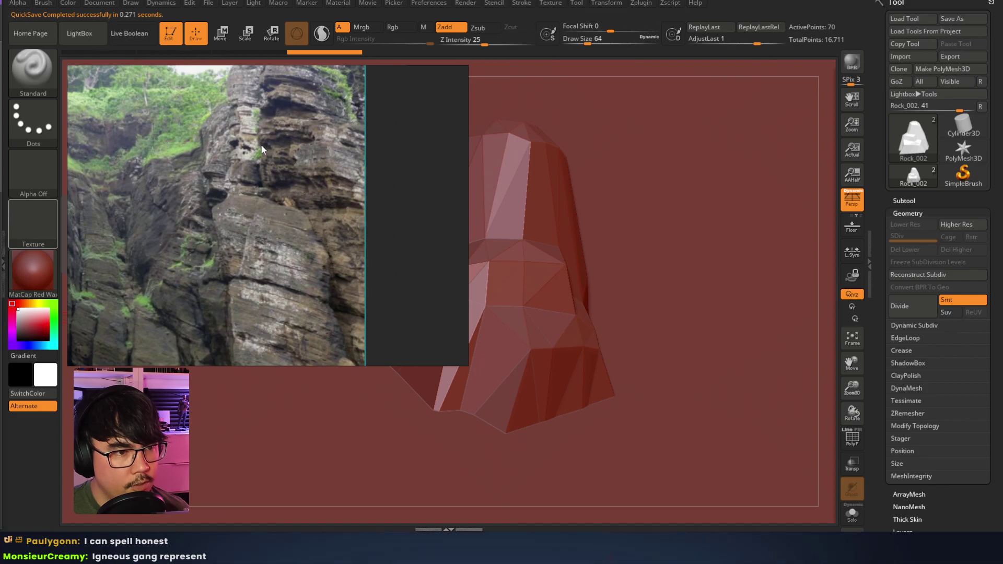
pyautogui.scroll(2, 261, 160)
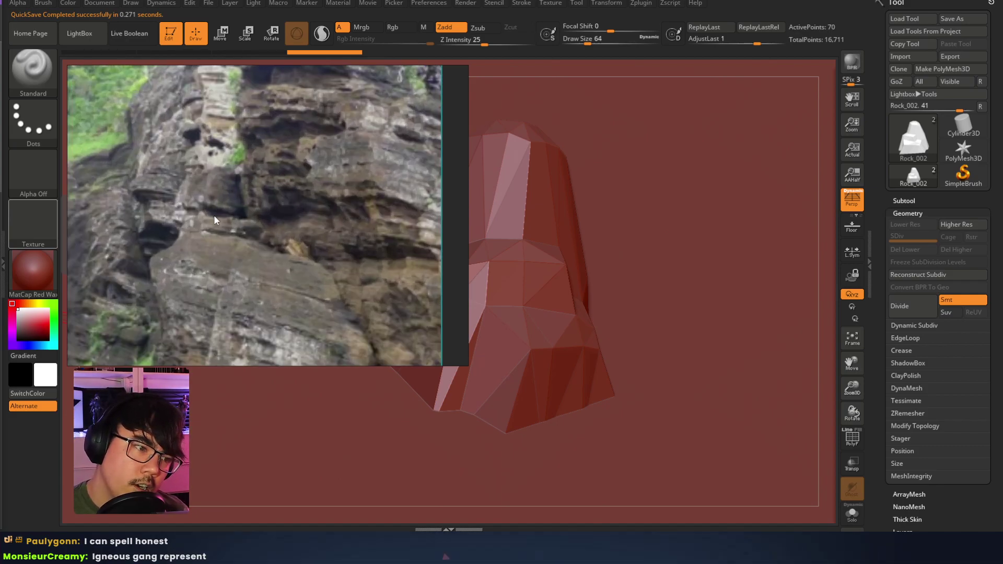
pyautogui.moveTo(215, 220); pyautogui.dragTo(275, 143)
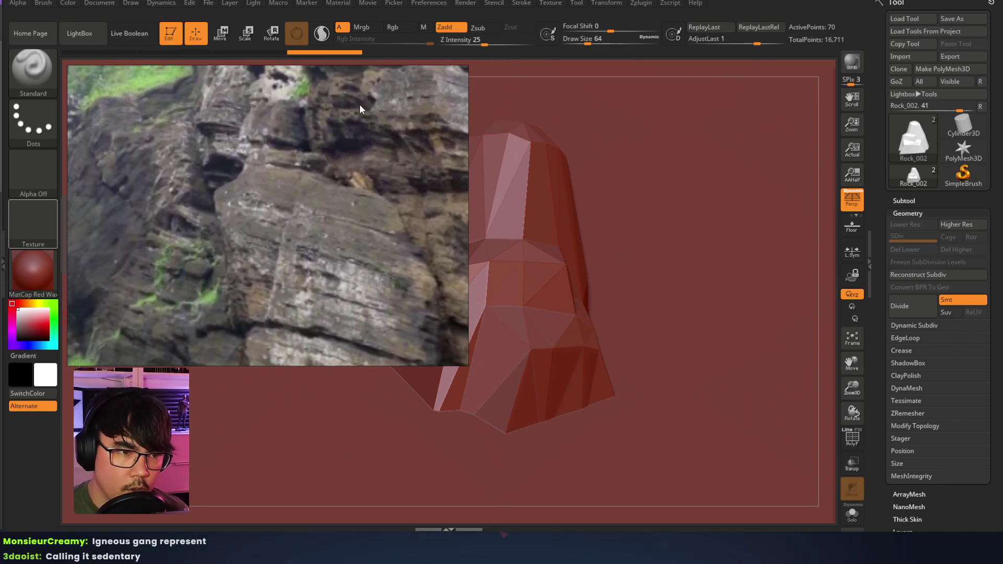
pyautogui.scroll(-3, 289, 212)
pyautogui.scroll(-3, 283, 176)
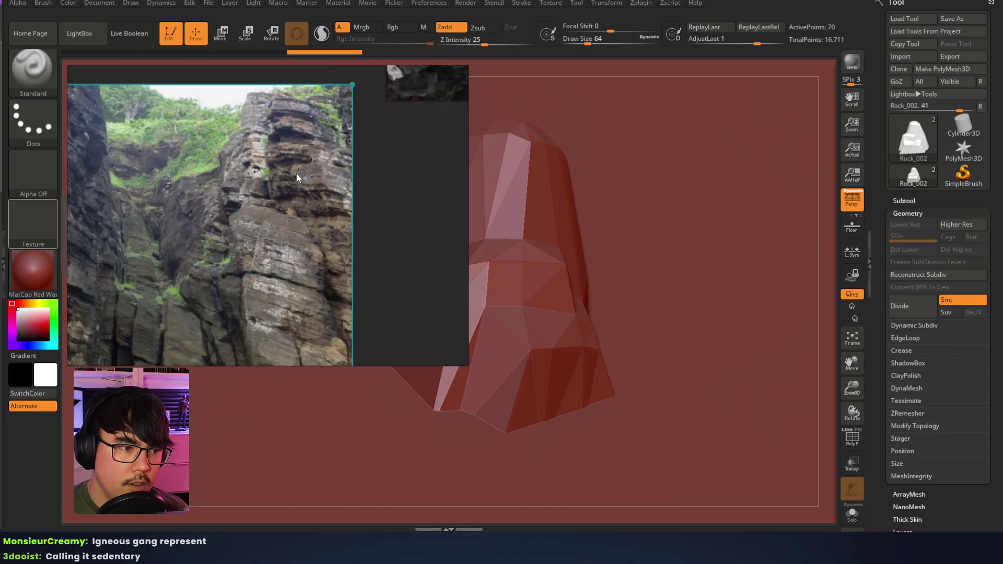
pyautogui.scroll(-1, 228, 176)
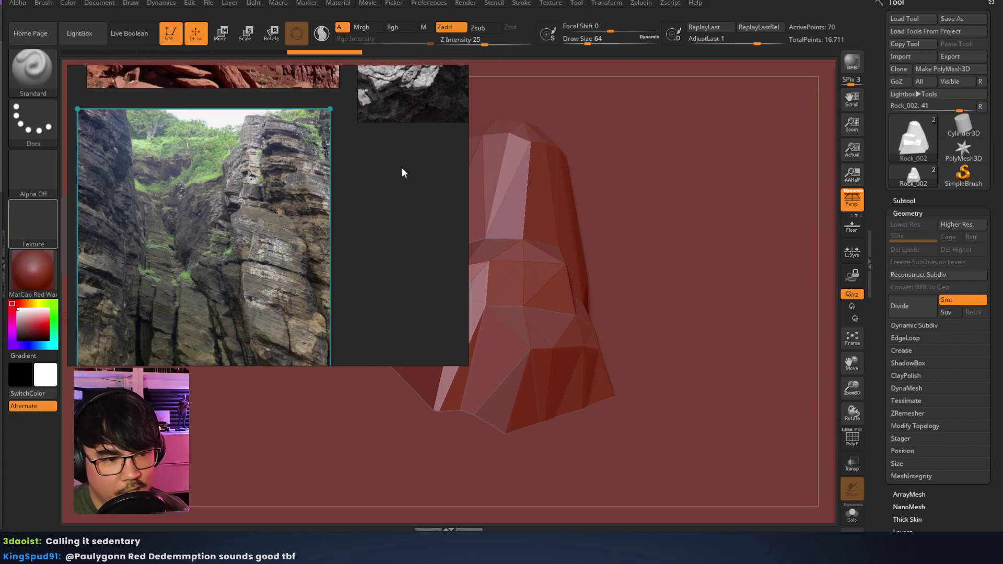
pyautogui.scroll(-2, 404, 165)
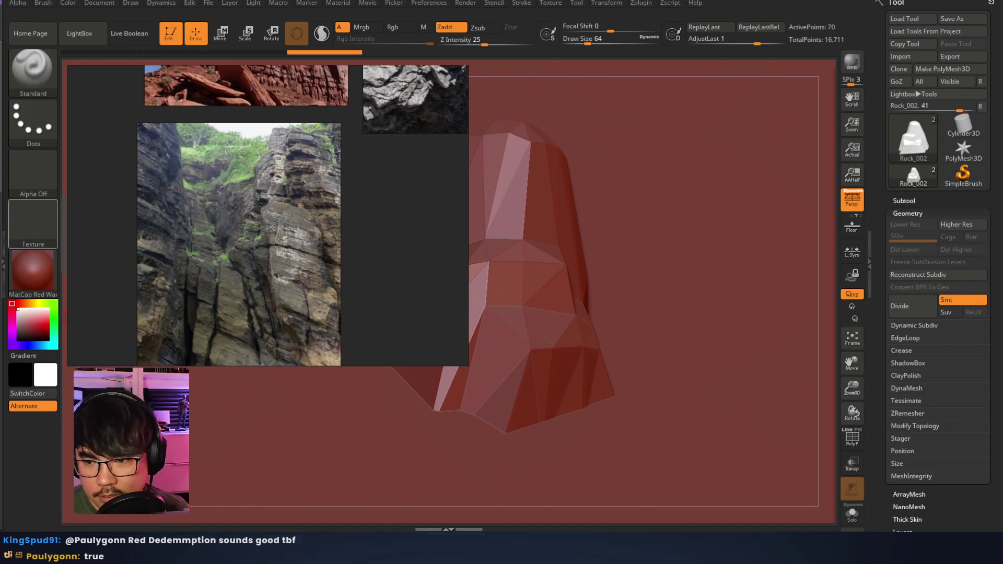
# Shrink the reference board window to uncover the rock model and zoom out until the reference photos fit inside it
pyautogui.scroll(-1, 178, 230)
pyautogui.moveTo(312, 216); pyautogui.dragTo(302, 309, button='middle')
pyautogui.scroll(3, 350, 313)
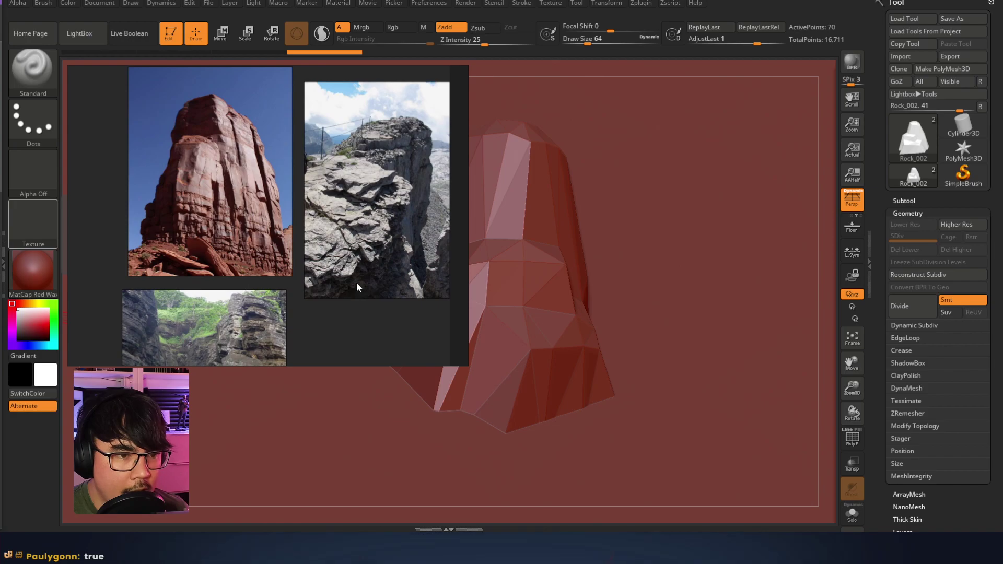
pyautogui.moveTo(467, 366); pyautogui.dragTo(368, 191)
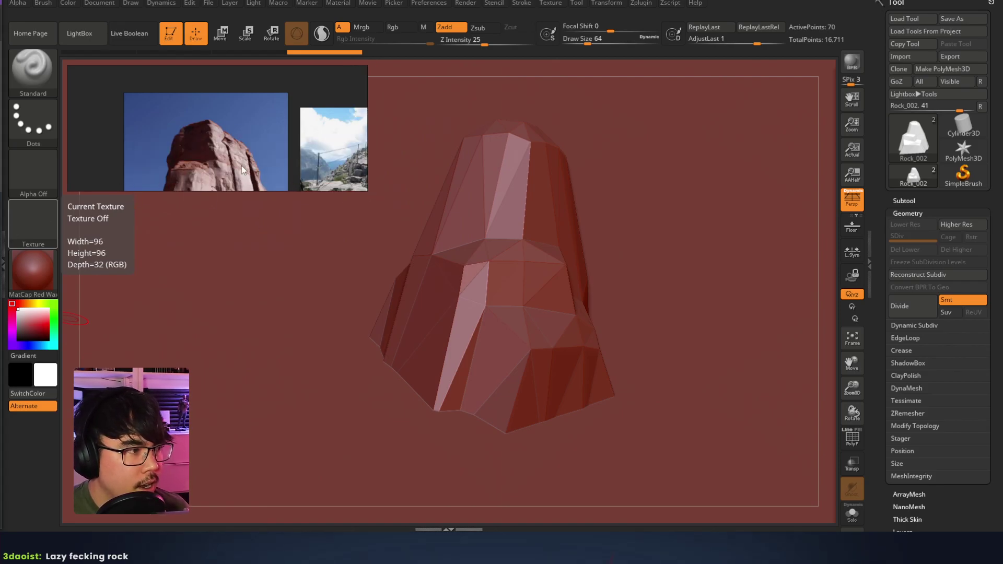
pyautogui.moveTo(365, 188); pyautogui.dragTo(412, 257)
pyautogui.scroll(-5, 265, 203)
pyautogui.moveTo(266, 204); pyautogui.dragTo(269, 169, button='middle')
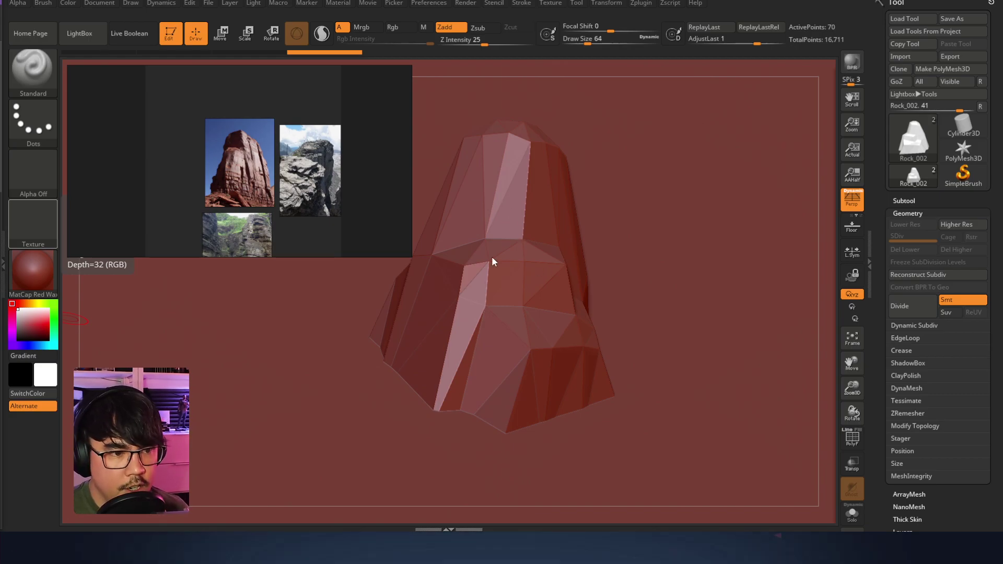
# Compare the fractured surface of the grey cliff with the vertical faces of the red butte in the smaller reference board
pyautogui.scroll(5, 265, 158)
pyautogui.moveTo(273, 167); pyautogui.dragTo(252, 152, button='middle')
pyautogui.scroll(3, 237, 142)
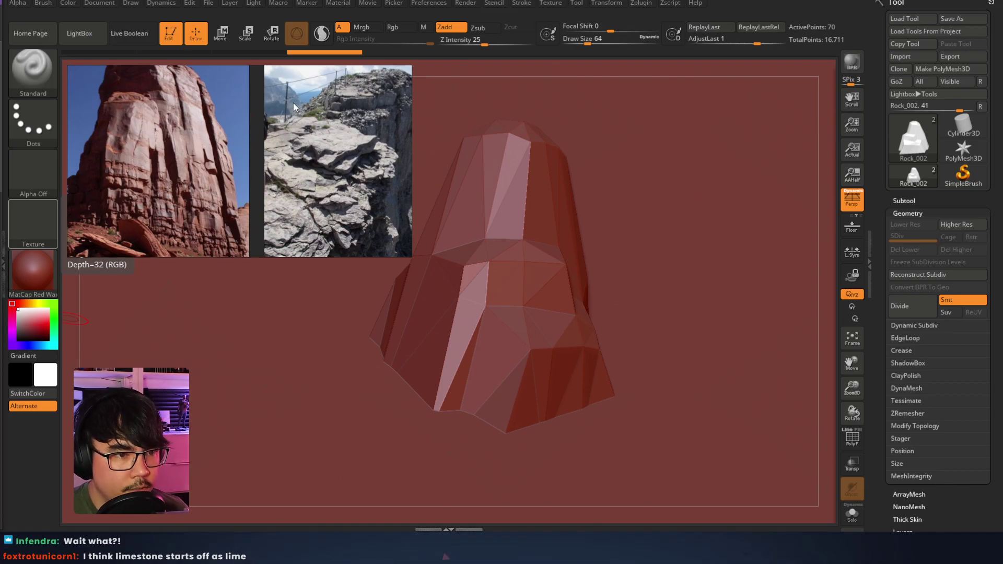
pyautogui.scroll(2, 327, 170)
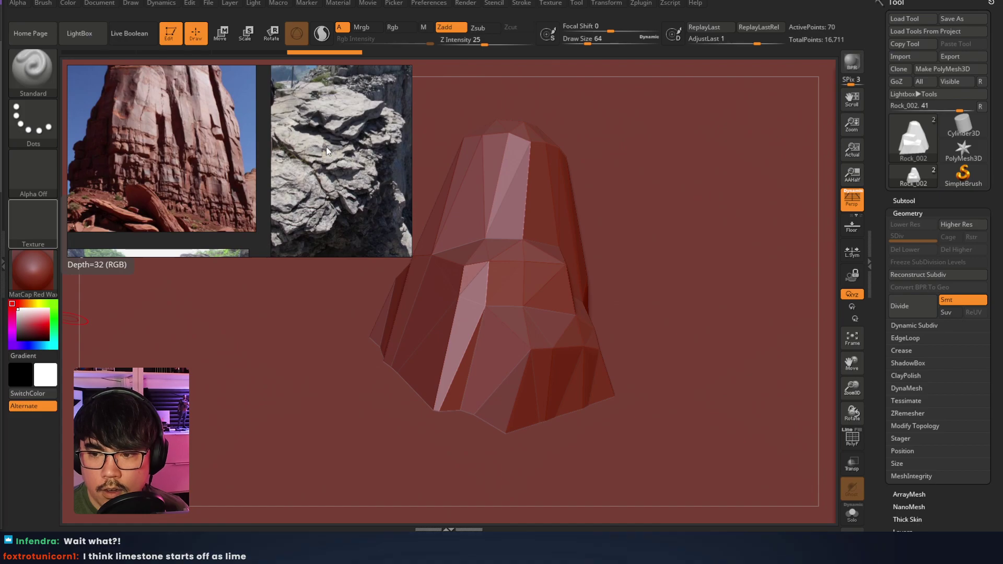
pyautogui.scroll(-1, 326, 147)
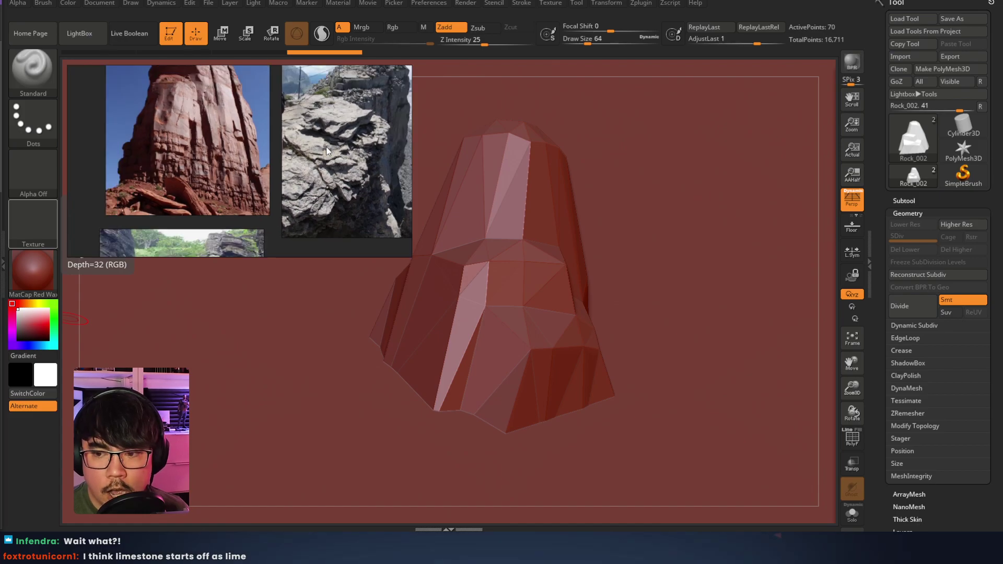
pyautogui.moveTo(315, 179); pyautogui.dragTo(305, 161, button='middle')
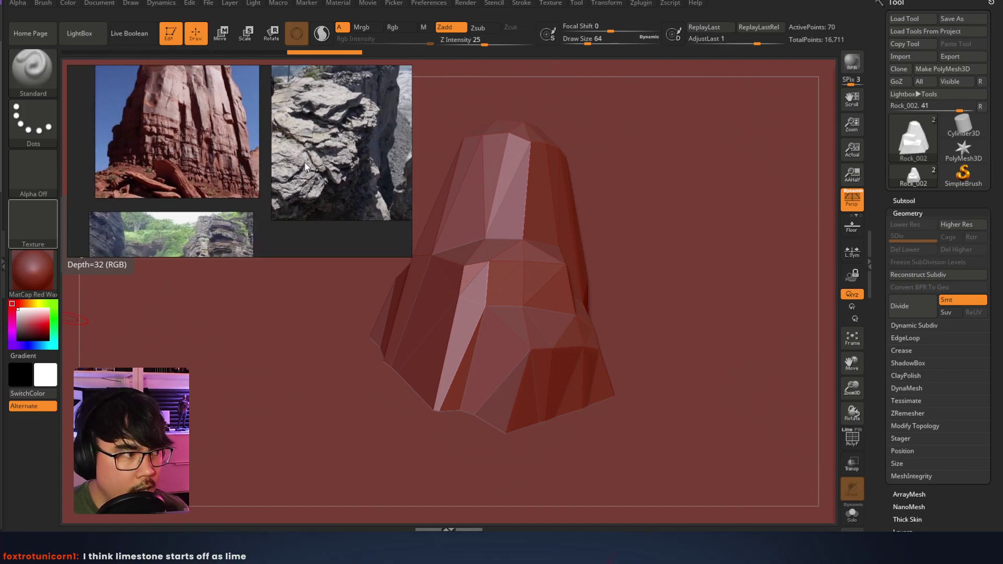
pyautogui.scroll(-1, 305, 162)
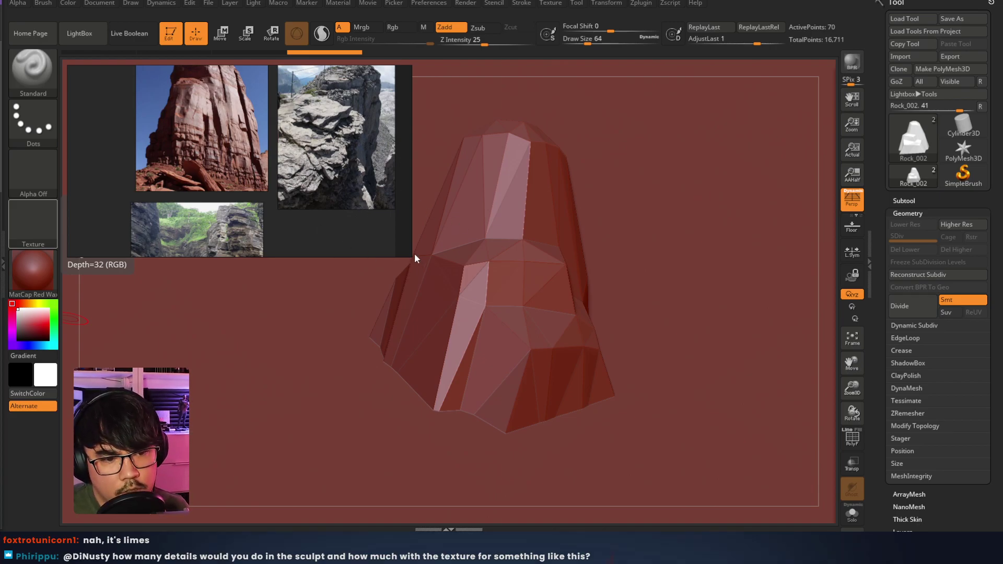
# Reduce the reference board further and study the stacked layers and rubble at the red butte's base
pyautogui.moveTo(406, 257); pyautogui.dragTo(356, 204)
pyautogui.moveTo(279, 157); pyautogui.dragTo(233, 112, button='middle')
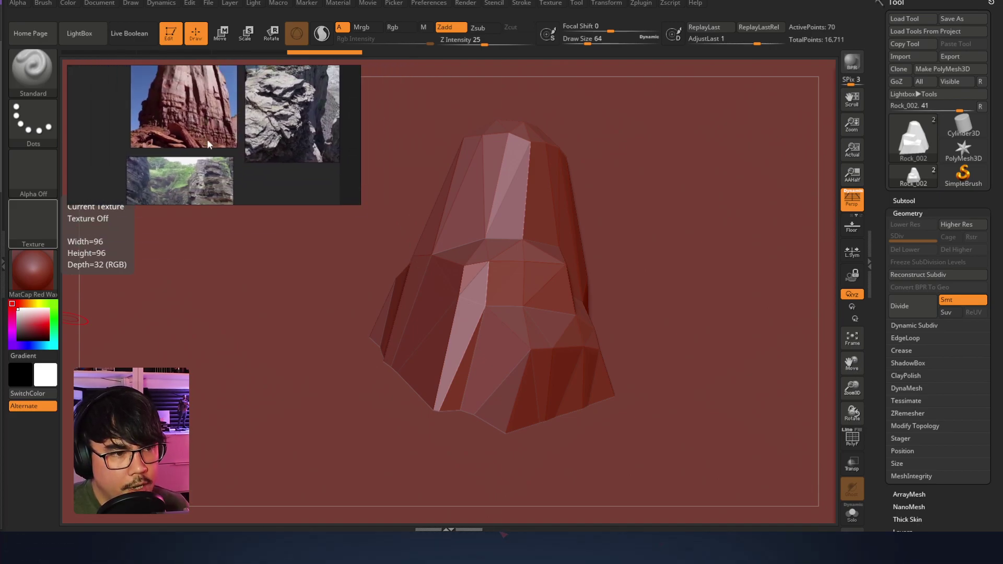
pyautogui.scroll(4, 186, 129)
pyautogui.scroll(3, 185, 129)
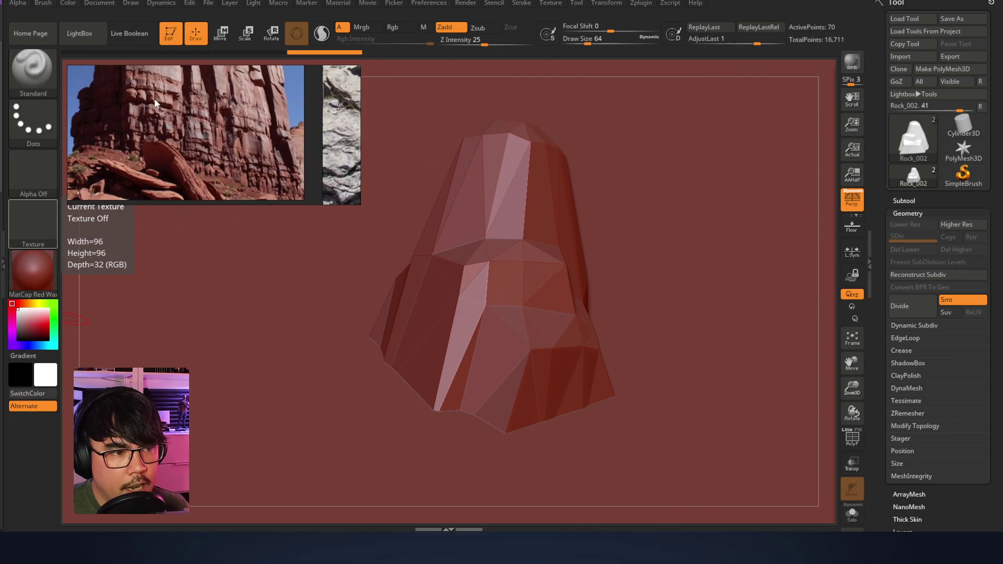
pyautogui.scroll(-2, 225, 160)
pyautogui.moveTo(252, 175); pyautogui.dragTo(211, 190, button='middle')
pyautogui.moveTo(267, 146); pyautogui.dragTo(218, 122, button='middle')
pyautogui.moveTo(135, 119); pyautogui.dragTo(242, 129, button='middle')
pyautogui.scroll(-1, 242, 129)
pyautogui.scroll(4, 242, 133)
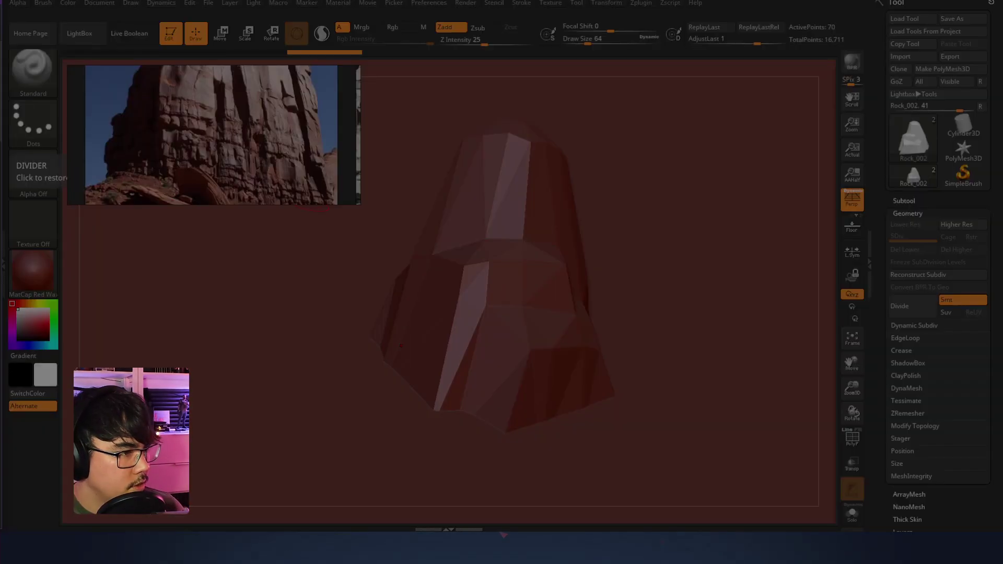
# Paste the striated grey rock photo into an enlarged reference board and place it below the grey cliff photo
pyautogui.hotkey('ctrl', 'v')
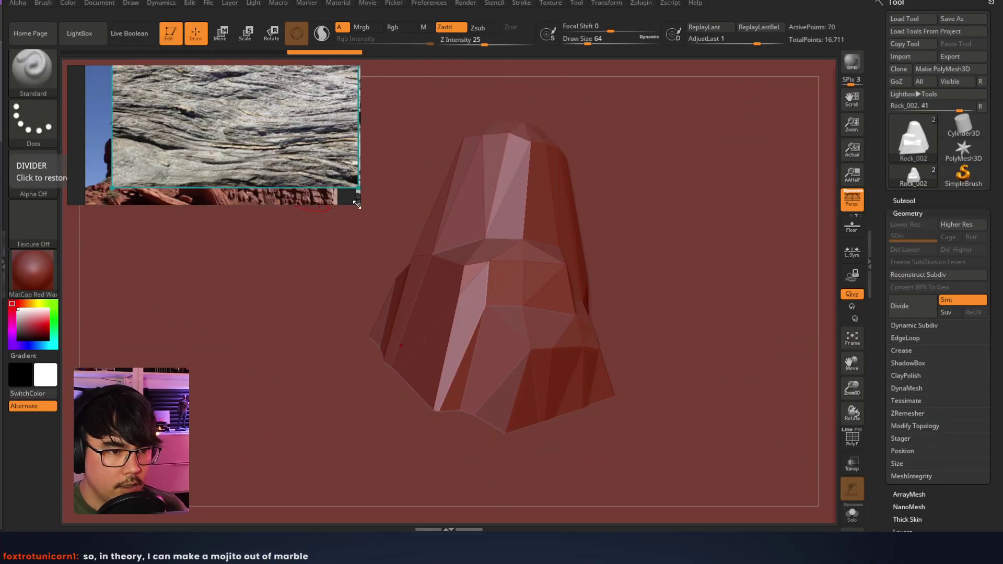
pyautogui.moveTo(357, 205); pyautogui.dragTo(518, 302)
pyautogui.moveTo(224, 133); pyautogui.dragTo(196, 155, button='middle')
pyautogui.scroll(-3, 195, 155)
pyautogui.moveTo(159, 128); pyautogui.dragTo(280, 241)
pyautogui.scroll(3, 236, 195)
pyautogui.moveTo(264, 200); pyautogui.dragTo(219, 196, button='middle')
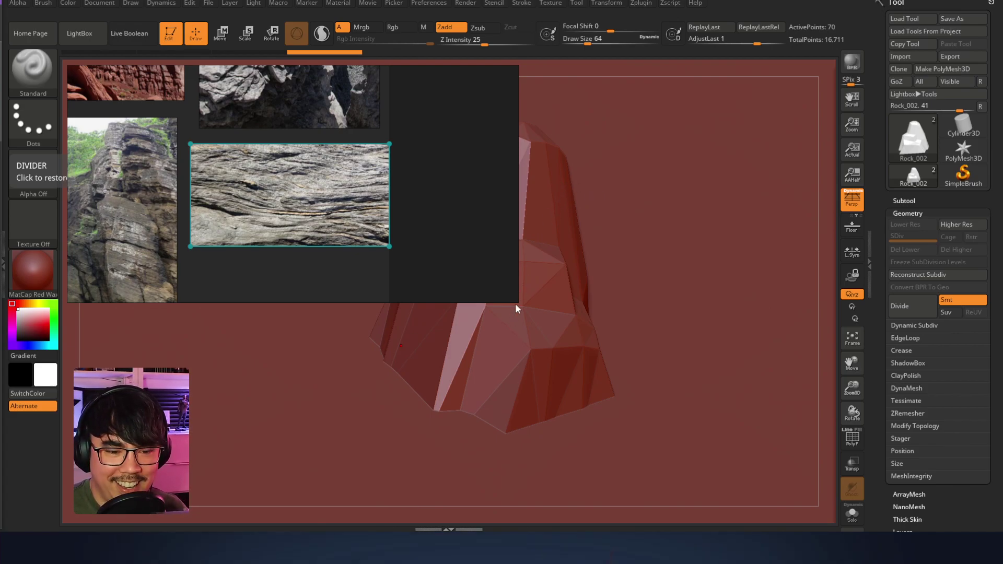
# Shrink the reference board window again, deselect the striated rock photo and bring the whole photo group into view
pyautogui.moveTo(516, 301); pyautogui.dragTo(367, 194)
pyautogui.click(192, 121)
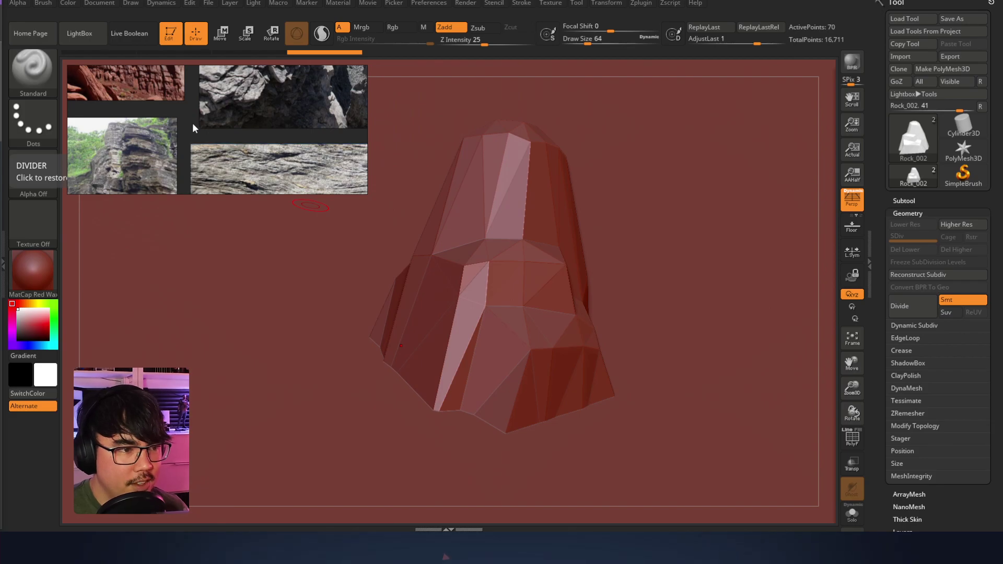
pyautogui.scroll(-4, 192, 121)
pyautogui.moveTo(248, 136); pyautogui.dragTo(202, 131, button='middle')
pyautogui.moveTo(203, 134); pyautogui.dragTo(208, 144)
pyautogui.moveTo(212, 151); pyautogui.dragTo(234, 116, button='middle')
pyautogui.click(239, 162)
# Frame the layered face of the coastal cliff photo up close and slightly enlarge the reference board window around it
pyautogui.scroll(2, 151, 129)
pyautogui.moveTo(140, 131); pyautogui.dragTo(272, 124, button='middle')
pyautogui.scroll(3, 202, 131)
pyautogui.scroll(1, 220, 163)
pyautogui.moveTo(219, 162); pyautogui.dragTo(267, 147, button='middle')
pyautogui.moveTo(235, 91); pyautogui.dragTo(306, 218, button='middle')
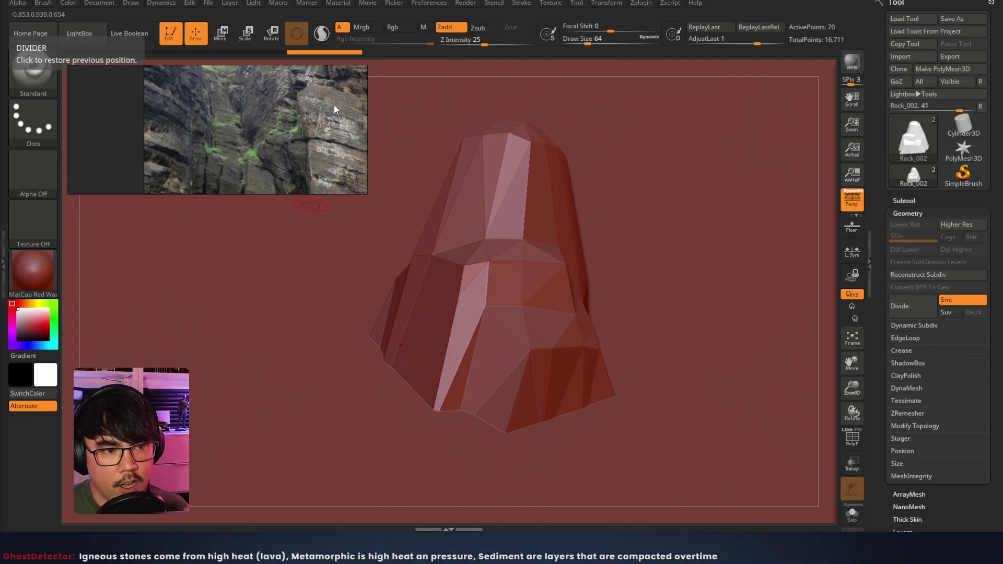
pyautogui.moveTo(367, 193); pyautogui.dragTo(389, 241)
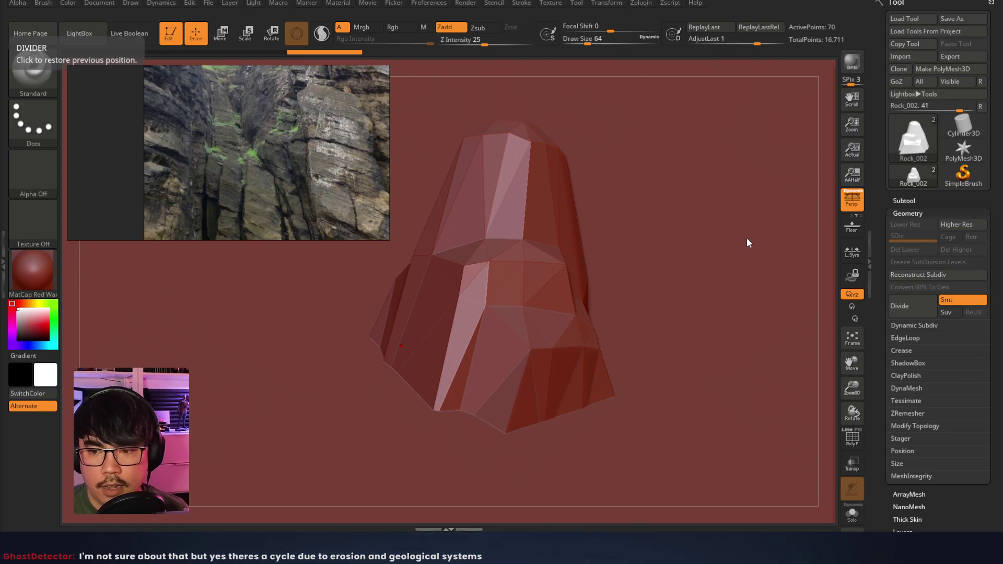
# Capture a 760x647 screenshot region around the rock model, seen from a ground-level side view
pyautogui.moveTo(520, 264); pyautogui.dragTo(560, 240, button='right')
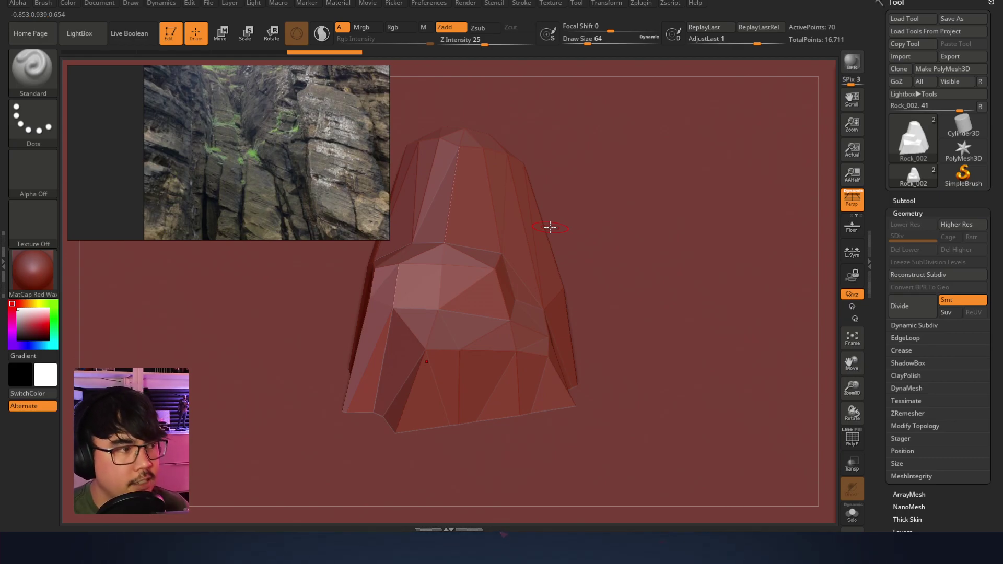
pyautogui.moveTo(593, 231); pyautogui.dragTo(720, 196, button='right')
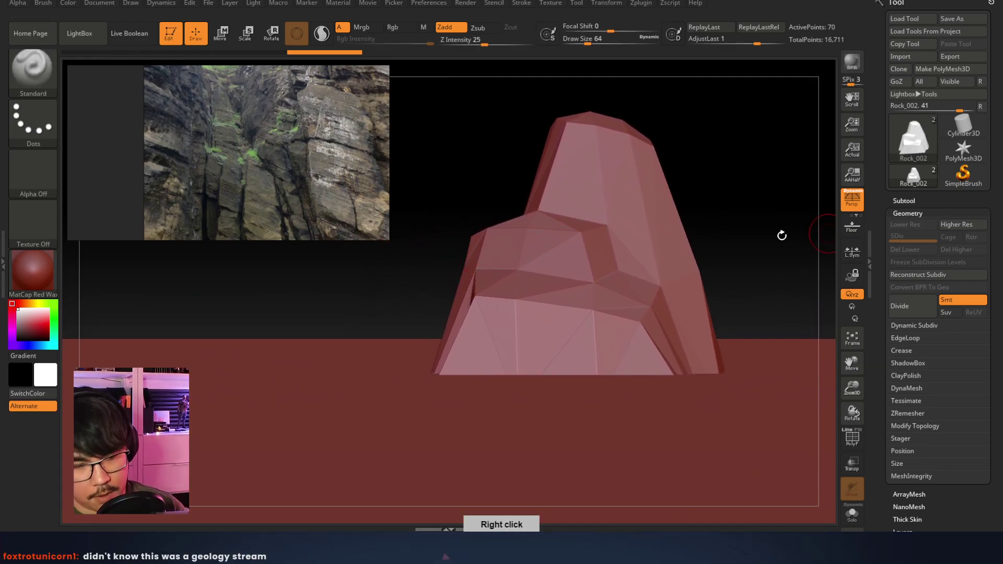
pyautogui.press('Print')
pyautogui.moveTo(400, 79); pyautogui.dragTo(797, 418)
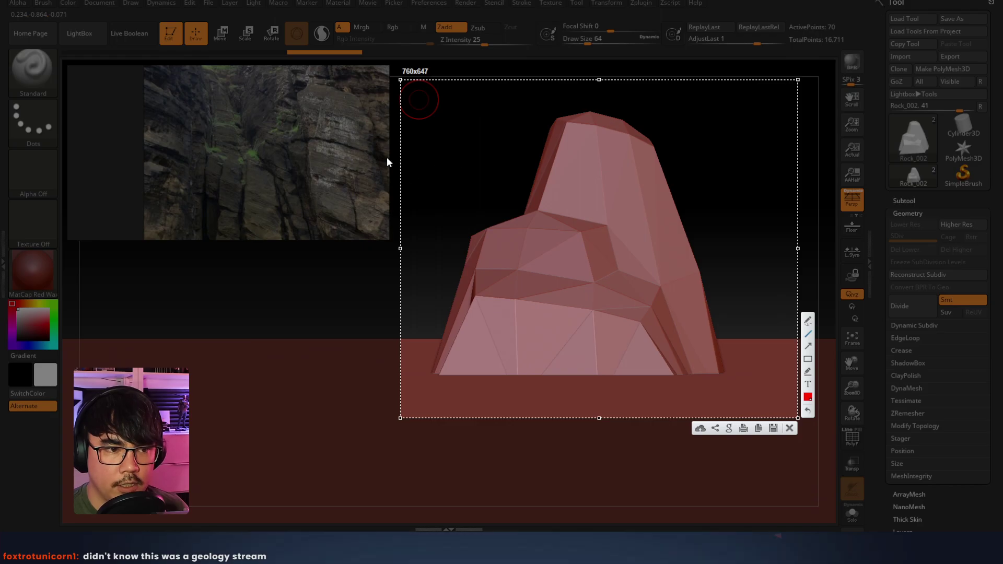
# Mark the sloping rock layers on the coastal cliff photo with parallel red lines
pyautogui.moveTo(315, 139); pyautogui.dragTo(379, 154)
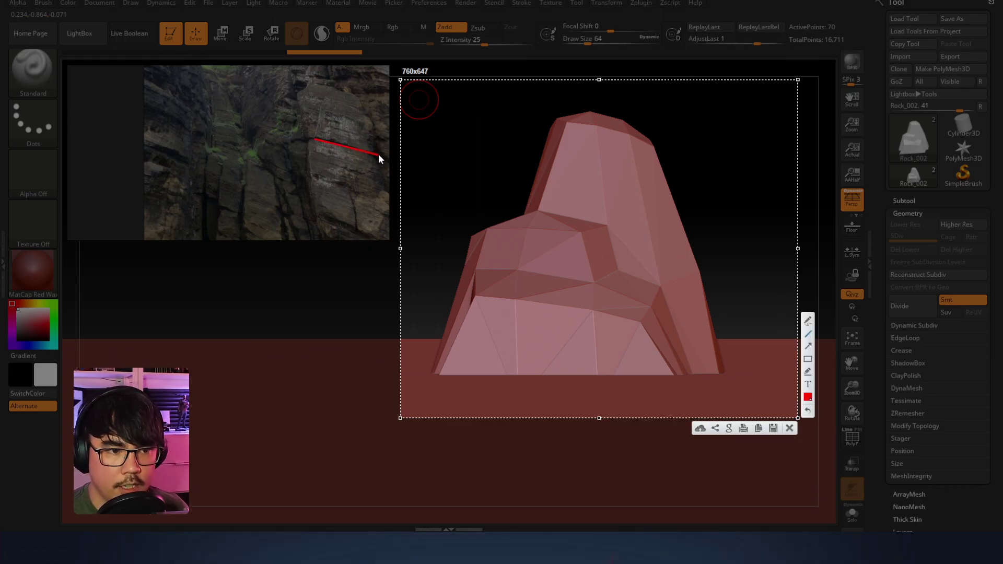
pyautogui.moveTo(249, 161); pyautogui.dragTo(293, 177)
pyautogui.moveTo(255, 140); pyautogui.dragTo(377, 173)
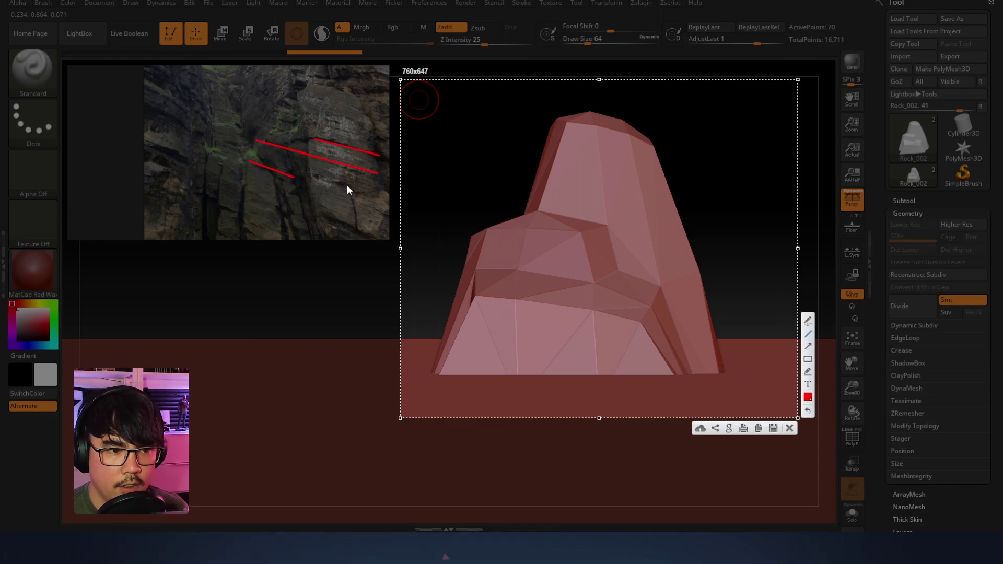
pyautogui.moveTo(367, 226)
pyautogui.mouseDown()
pyautogui.moveTo(246, 187)
pyautogui.moveTo(261, 212)
pyautogui.mouseUp()
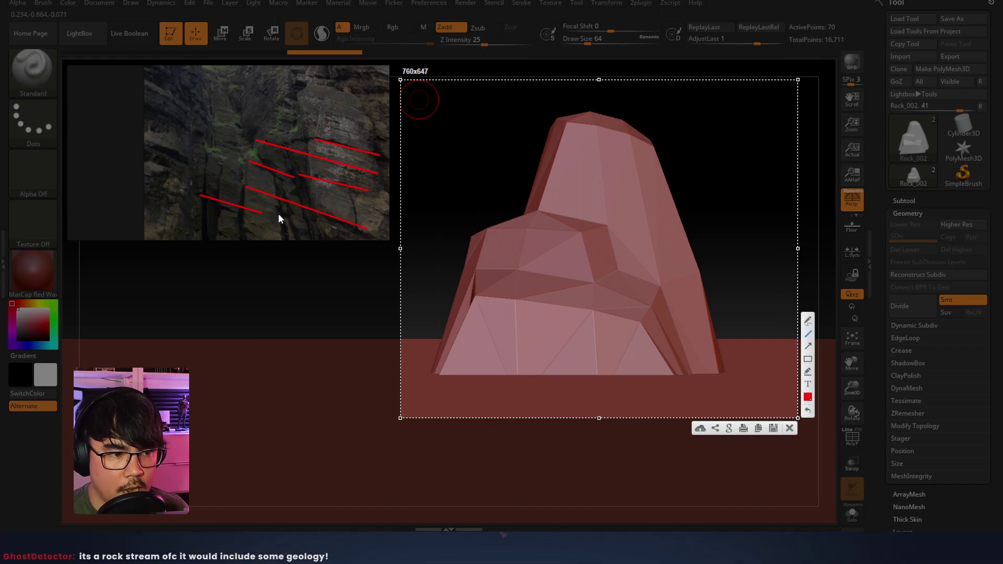
# Draw matching sloping red lines across the rock model's top, ledges and base in the screenshot, and close the capture overlay
pyautogui.moveTo(570, 119); pyautogui.dragTo(654, 145)
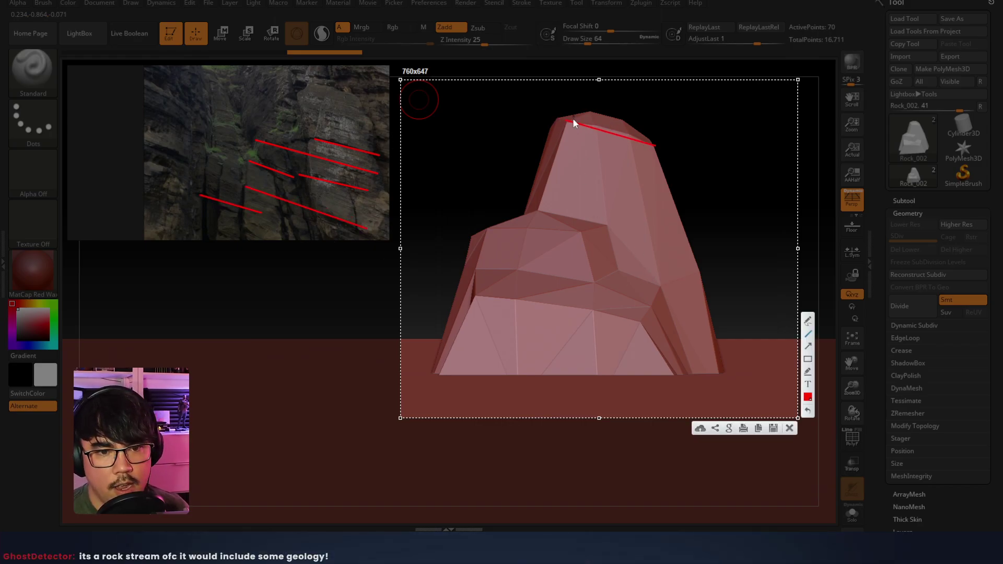
pyautogui.moveTo(528, 206); pyautogui.dragTo(641, 235)
pyautogui.moveTo(619, 269); pyautogui.dragTo(685, 285)
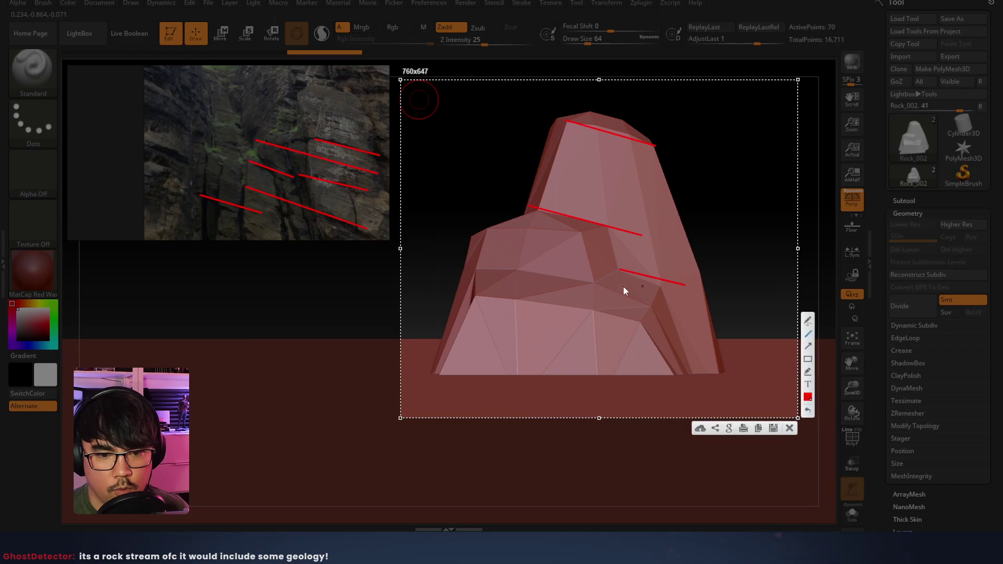
pyautogui.moveTo(489, 288); pyautogui.dragTo(649, 325)
pyautogui.moveTo(500, 278); pyautogui.dragTo(541, 285)
pyautogui.moveTo(489, 232); pyautogui.dragTo(548, 243)
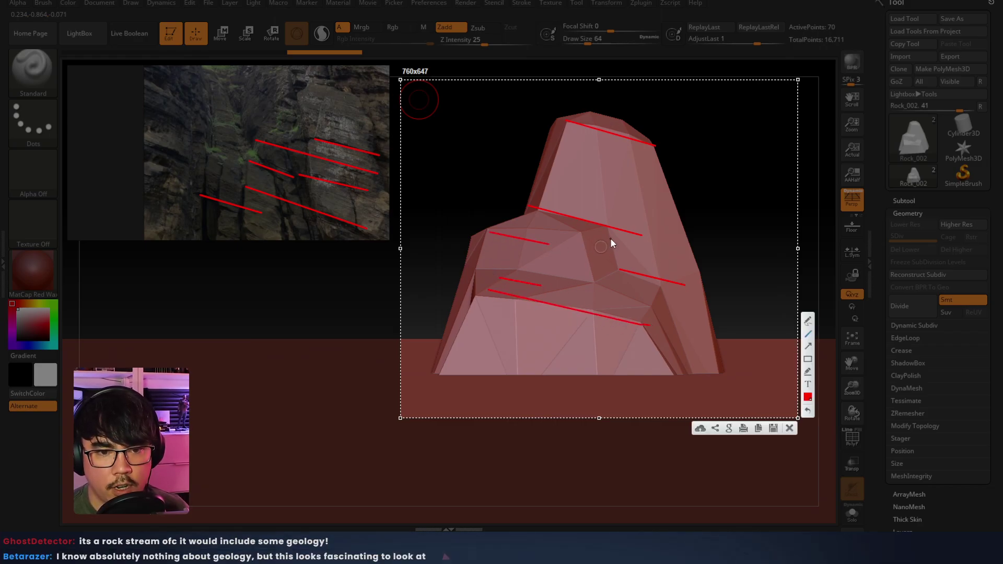
pyautogui.moveTo(615, 197); pyautogui.dragTo(686, 213)
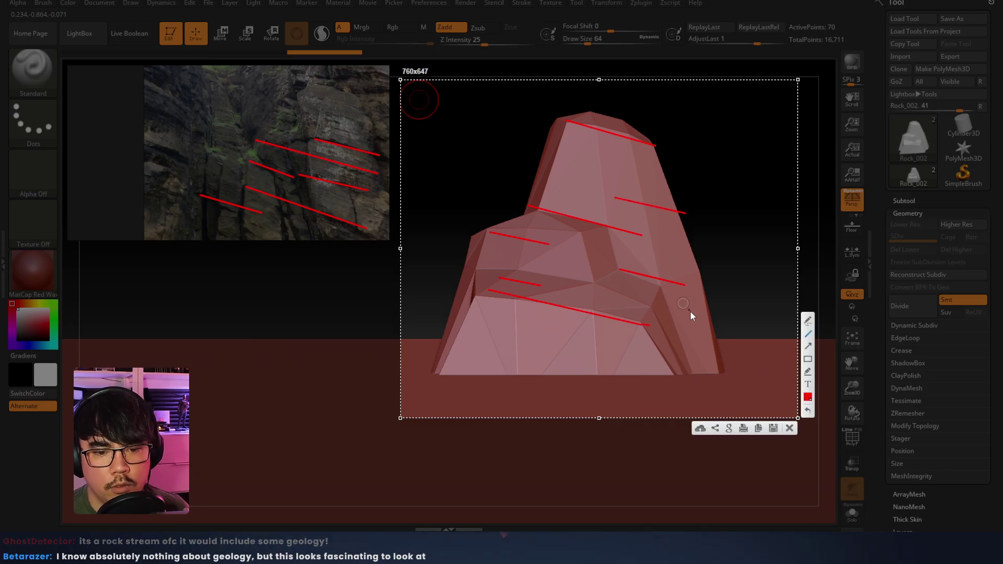
pyautogui.moveTo(582, 361); pyautogui.dragTo(711, 379)
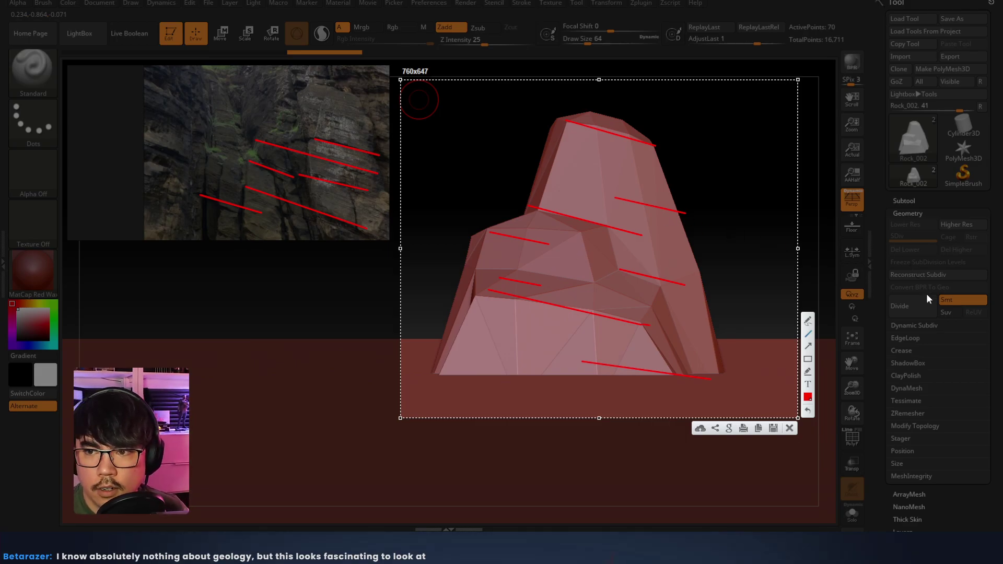
pyautogui.click(790, 428)
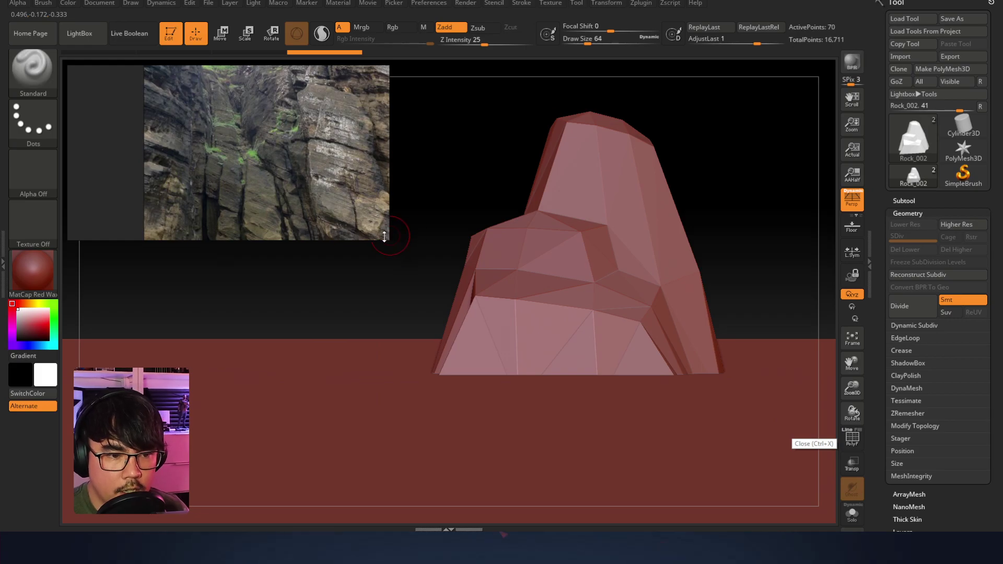
# Paste the annotated rock screenshot into the enlarged reference board and place it below the striated rock photo
pyautogui.moveTo(386, 236); pyautogui.dragTo(691, 416)
pyautogui.scroll(-3, 448, 280)
pyautogui.moveTo(448, 282)
pyautogui.mouseDown(button='middle')
pyautogui.moveTo(461, 260)
pyautogui.moveTo(458, 295)
pyautogui.mouseUp(button='middle')
pyautogui.moveTo(499, 298); pyautogui.dragTo(53, 285, button='right')
pyautogui.hotkey('ctrl', 'v')
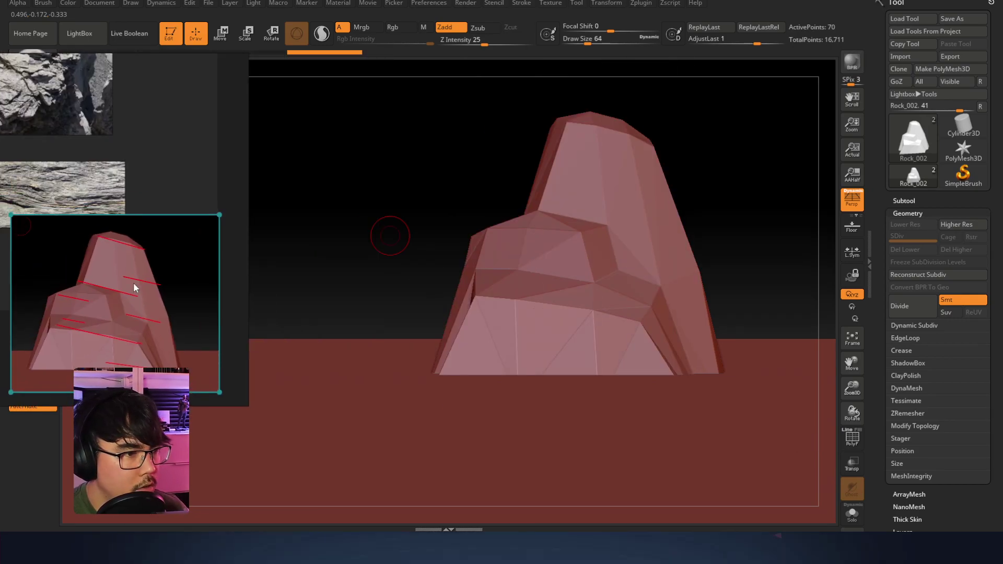
pyautogui.moveTo(91, 222); pyautogui.dragTo(92, 242)
pyautogui.moveTo(91, 242); pyautogui.dragTo(269, 232, button='right')
pyautogui.moveTo(270, 231)
pyautogui.mouseDown()
pyautogui.moveTo(558, 261)
pyautogui.moveTo(537, 256)
pyautogui.mouseUp()
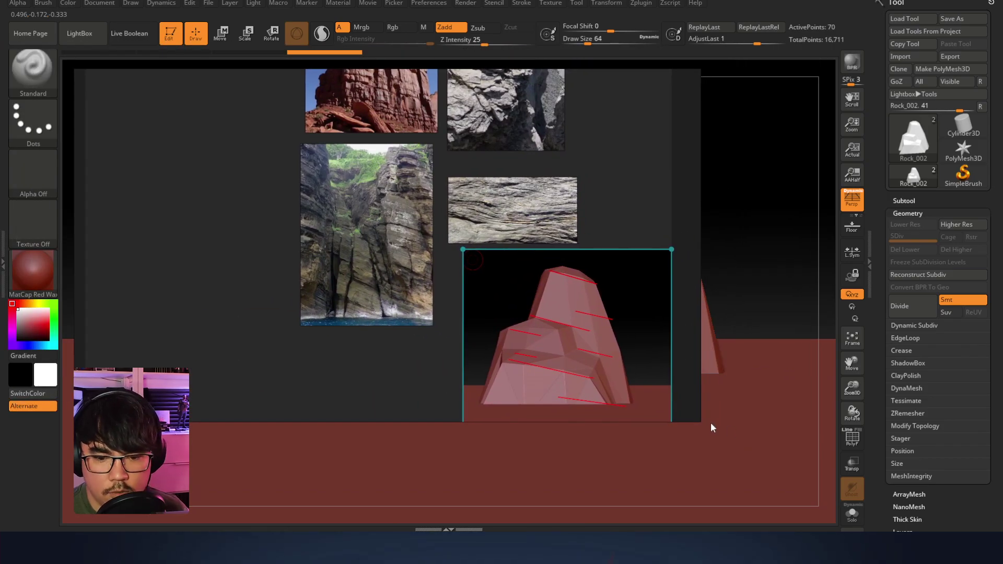
# Shrink the reference board window and centre the annotated rock screenshot in it
pyautogui.moveTo(701, 420); pyautogui.dragTo(328, 251)
pyautogui.moveTo(285, 194); pyautogui.dragTo(172, 125, button='middle')
pyautogui.moveTo(272, 229); pyautogui.dragTo(188, 152, button='middle')
pyautogui.scroll(1, 193, 168)
pyautogui.scroll(-1, 199, 191)
pyautogui.moveTo(199, 191); pyautogui.dragTo(206, 181, button='middle')
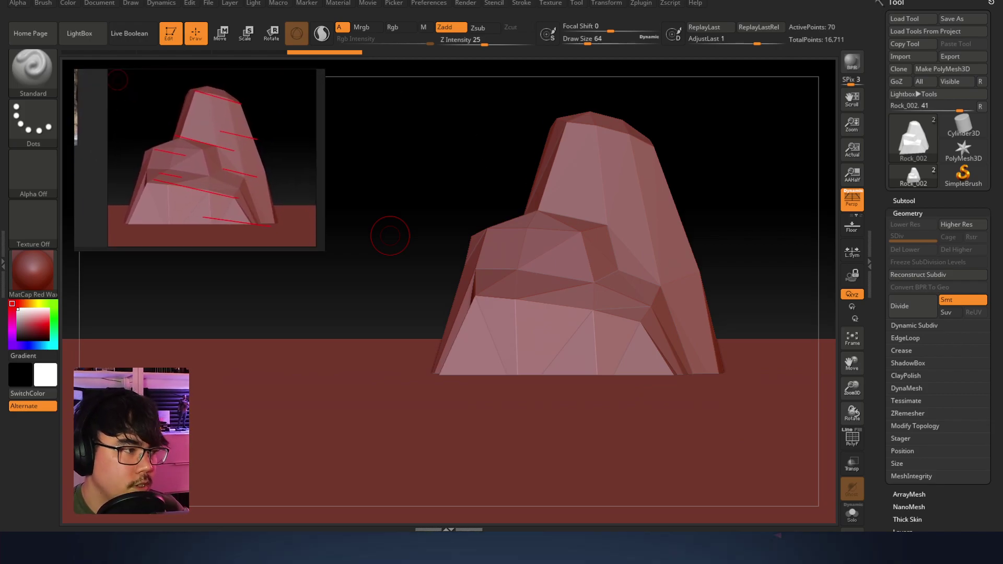
# Hide the PM3D_Plane3D1 ground plane in the subtool list so only the rock model is displayed
pyautogui.moveTo(683, 176); pyautogui.dragTo(537, 253)
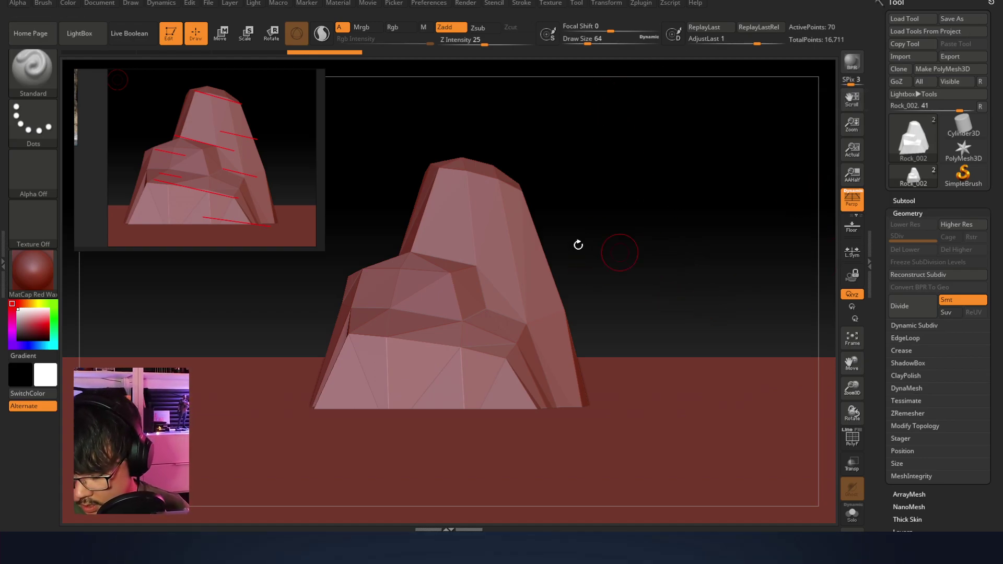
pyautogui.moveTo(586, 123); pyautogui.dragTo(665, 151)
pyautogui.moveTo(913, 195); pyautogui.dragTo(913, 194)
pyautogui.click(913, 197)
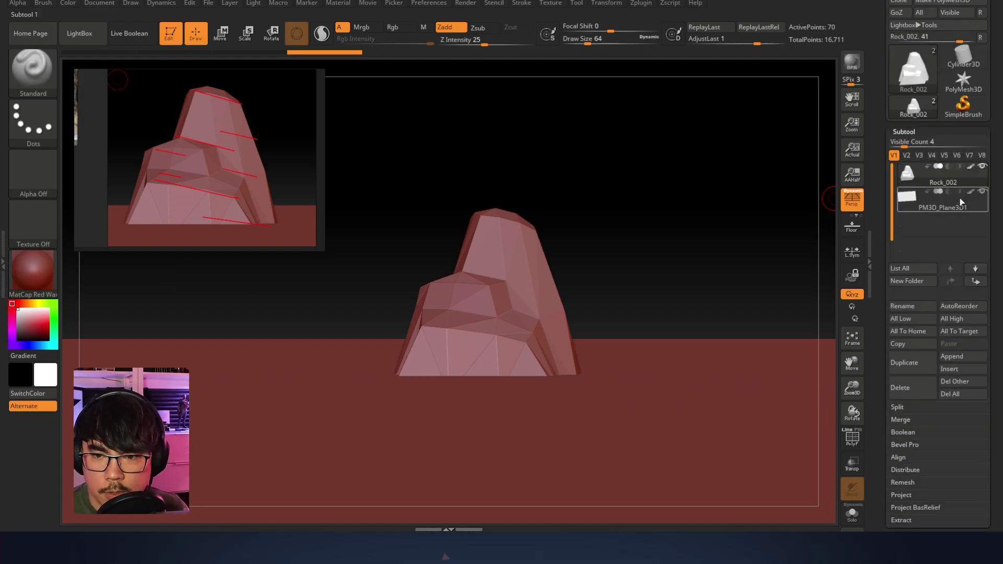
pyautogui.click(983, 192)
pyautogui.moveTo(617, 219); pyautogui.dragTo(661, 235)
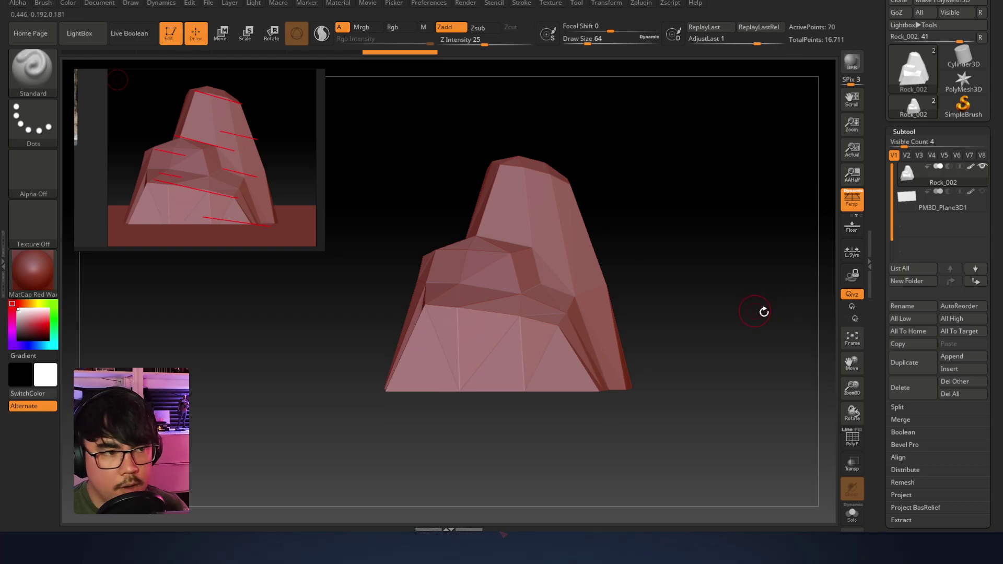
# Choose the IMM PrimitivesH insert-mesh brush
pyautogui.click(24, 81)
pyautogui.moveTo(323, 257)
pyautogui.mouseDown()
pyautogui.moveTo(309, 222)
pyautogui.moveTo(262, 172)
pyautogui.mouseUp()
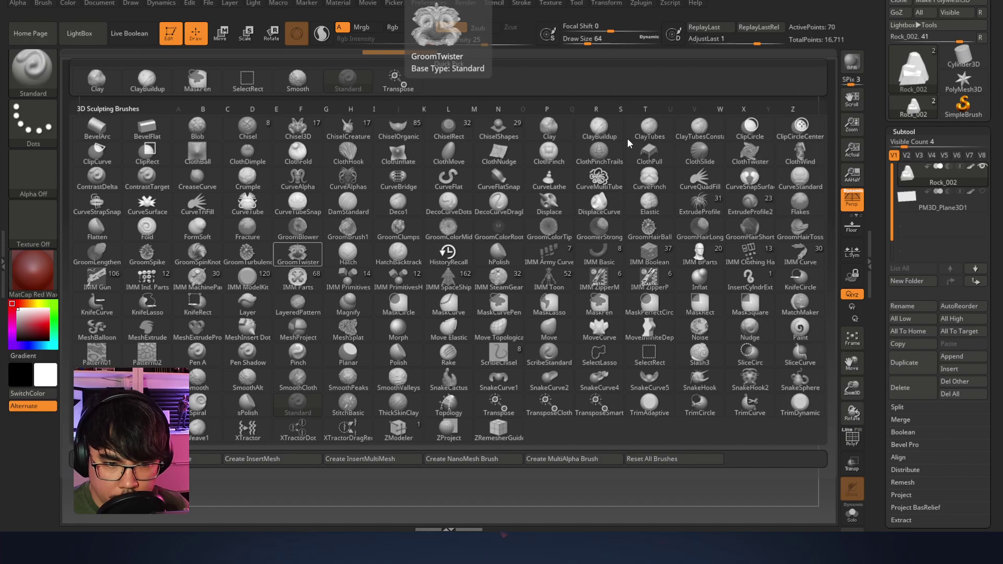
pyautogui.click(356, 89)
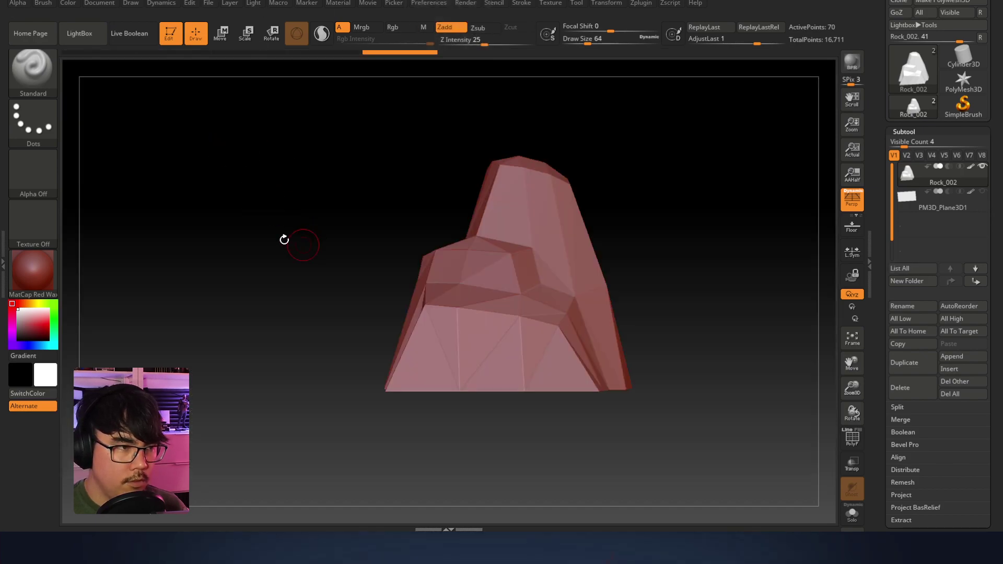
pyautogui.press('b')
pyautogui.press('i')
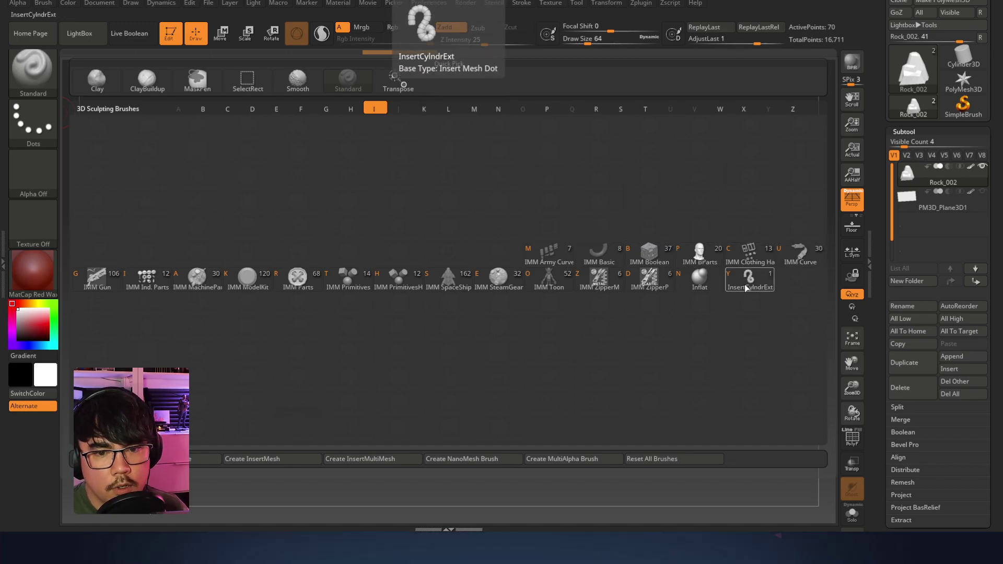
pyautogui.click(388, 286)
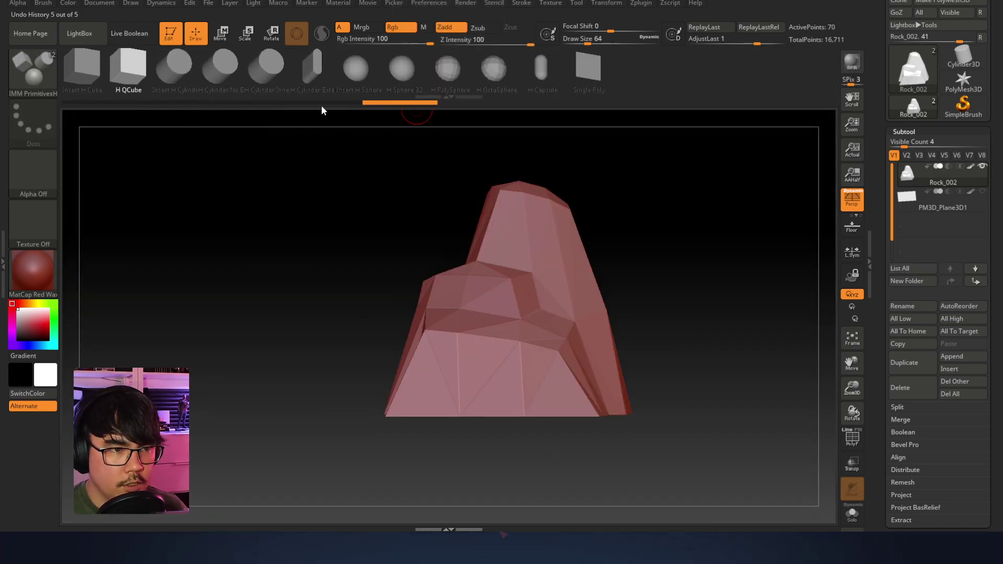
# Insert an H Cube primitive over the upper part of the rock
pyautogui.click(90, 70)
pyautogui.moveTo(312, 226)
pyautogui.mouseDown()
pyautogui.moveTo(313, 277)
pyautogui.moveTo(334, 262)
pyautogui.mouseUp()
pyautogui.moveTo(551, 209)
pyautogui.mouseDown()
pyautogui.moveTo(600, 245)
pyautogui.moveTo(576, 231)
pyautogui.moveTo(587, 232)
pyautogui.mouseUp()
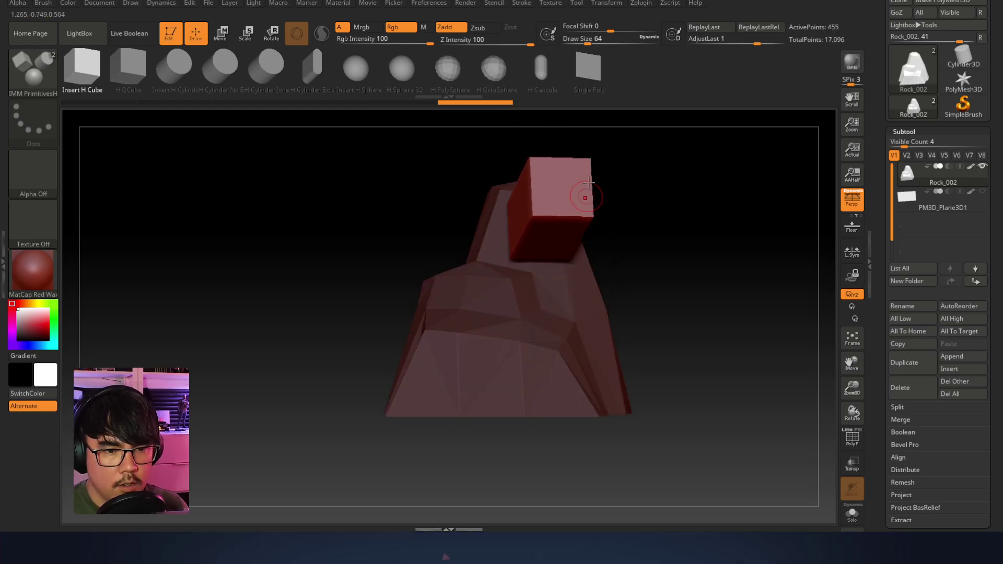
# Place the gizmo on the inserted cube and rotate the cube so its long side runs along the rock's front
pyautogui.press('e')
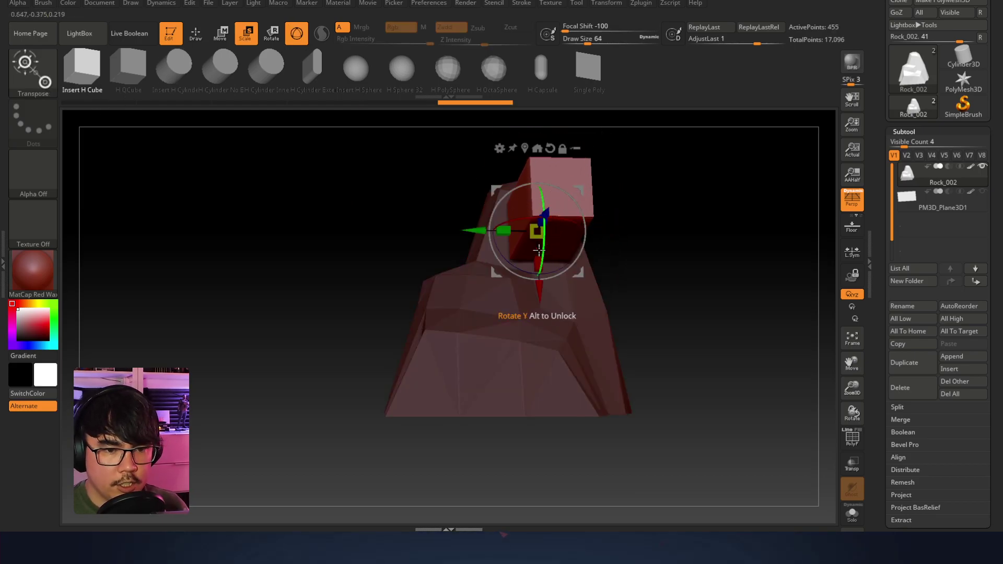
pyautogui.moveTo(542, 247); pyautogui.dragTo(541, 263)
pyautogui.keyDown('shift'); pyautogui.moveTo(679, 257); pyautogui.dragTo(651, 280); pyautogui.keyUp('shift')
pyautogui.keyDown('alt'); pyautogui.moveTo(648, 209); pyautogui.dragTo(557, 264); pyautogui.keyUp('alt')
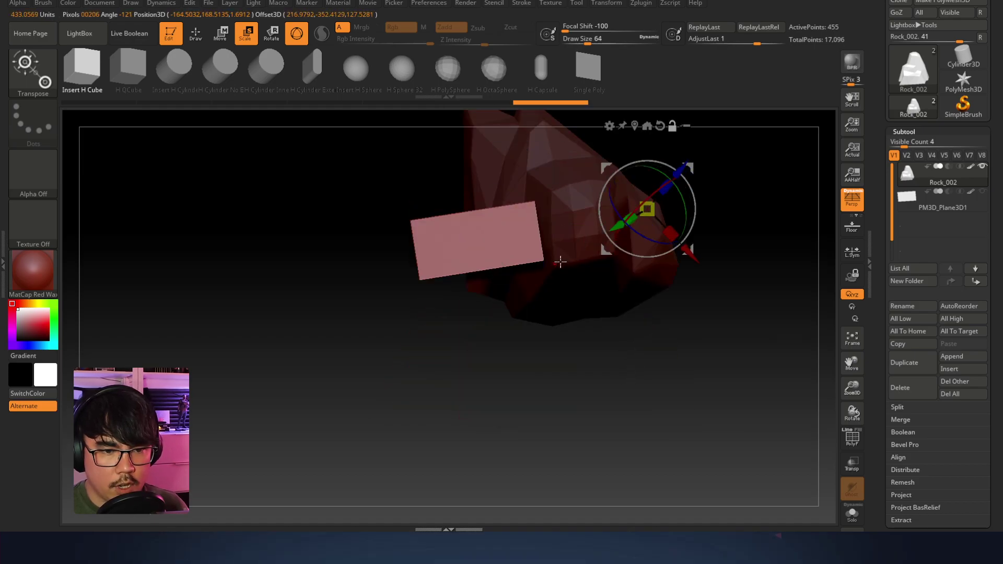
pyautogui.keyDown('alt'); pyautogui.click(462, 243); pyautogui.keyUp('alt')
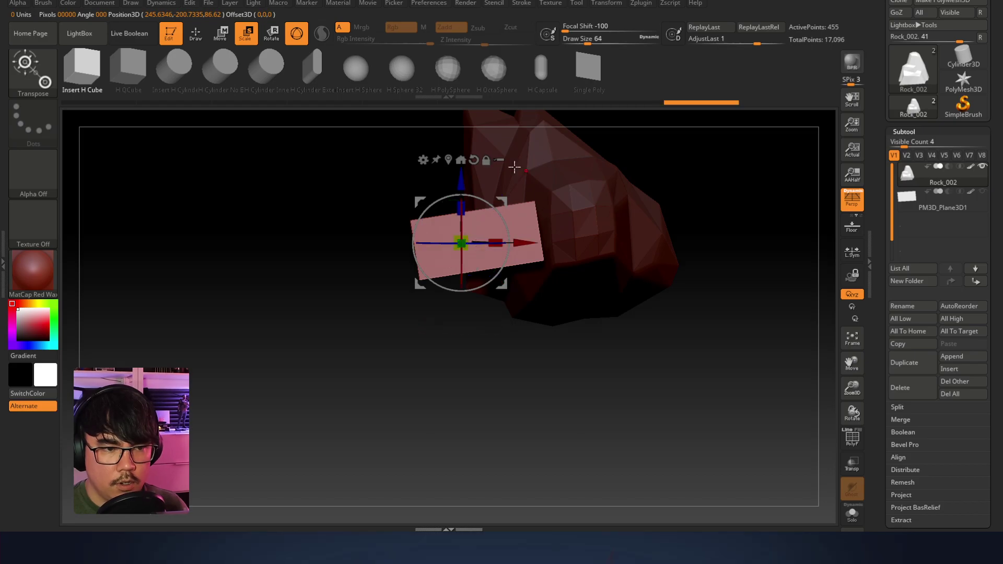
pyautogui.click(34, 89)
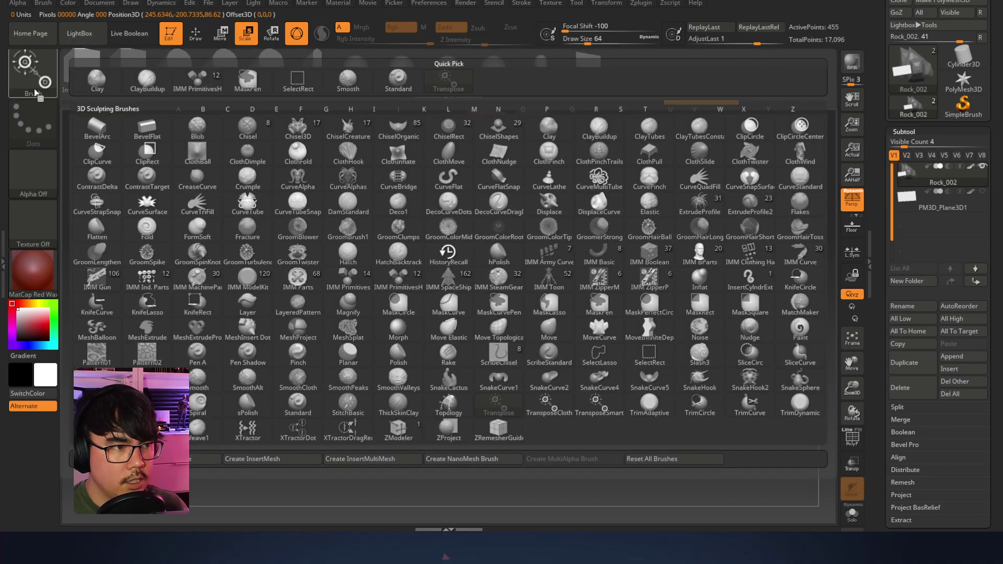
pyautogui.click(106, 82)
pyautogui.keyDown('alt'); pyautogui.moveTo(578, 162); pyautogui.dragTo(498, 201, button='right'); pyautogui.keyUp('alt')
pyautogui.press('w')
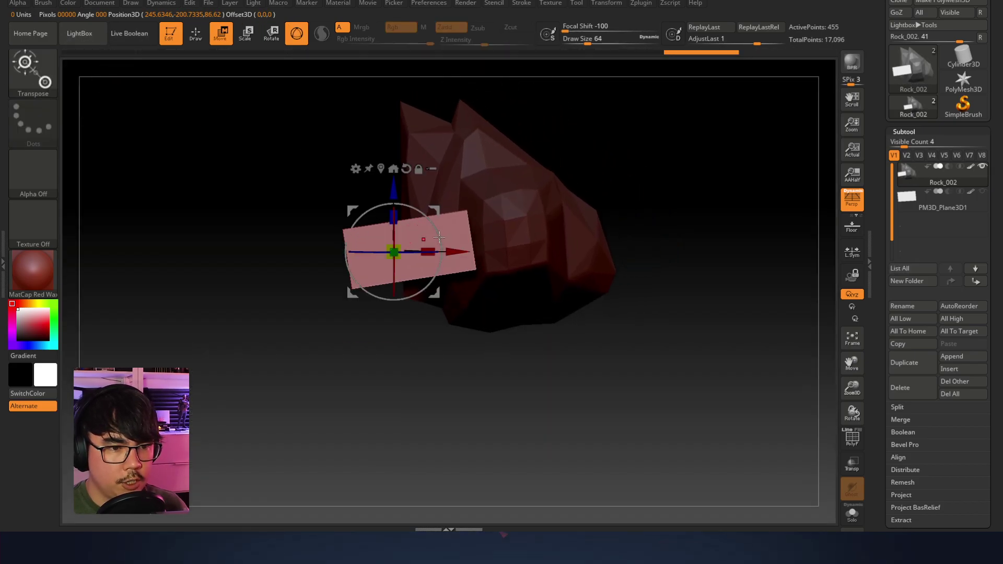
pyautogui.moveTo(429, 218); pyautogui.dragTo(455, 282)
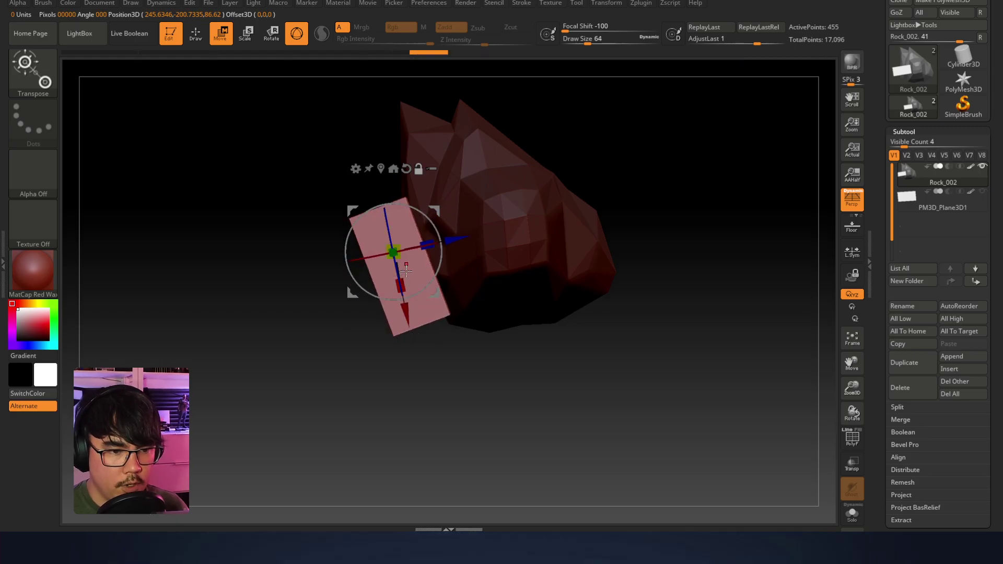
# Re-centre the gizmo on the cube and move the cube against the front of the rock's upper section
pyautogui.click(419, 183)
pyautogui.click(523, 130)
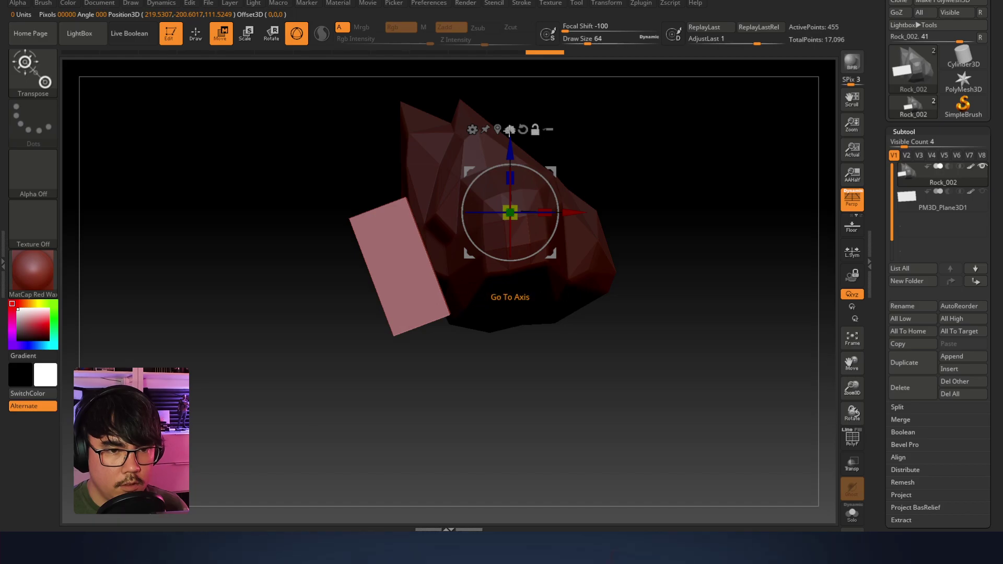
pyautogui.click(497, 130)
pyautogui.click(400, 184)
pyautogui.click(497, 130)
pyautogui.moveTo(441, 240); pyautogui.dragTo(521, 178)
pyautogui.moveTo(606, 198); pyautogui.dragTo(546, 285)
pyautogui.moveTo(528, 208); pyautogui.dragTo(482, 304)
pyautogui.moveTo(580, 309); pyautogui.dragTo(578, 214)
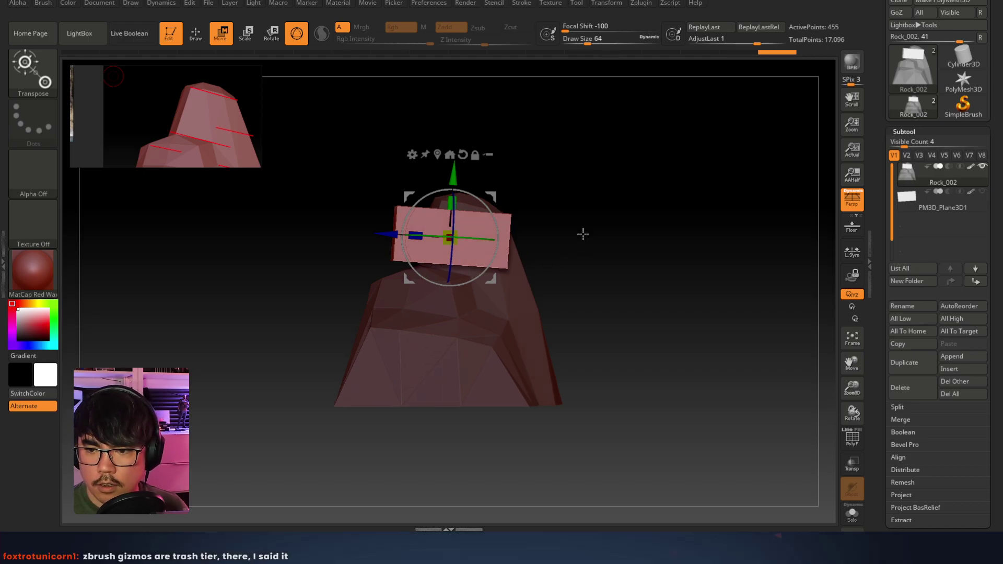
pyautogui.keyDown('alt'); pyautogui.moveTo(592, 205); pyautogui.dragTo(610, 215); pyautogui.keyUp('alt')
pyautogui.moveTo(530, 232); pyautogui.dragTo(626, 211)
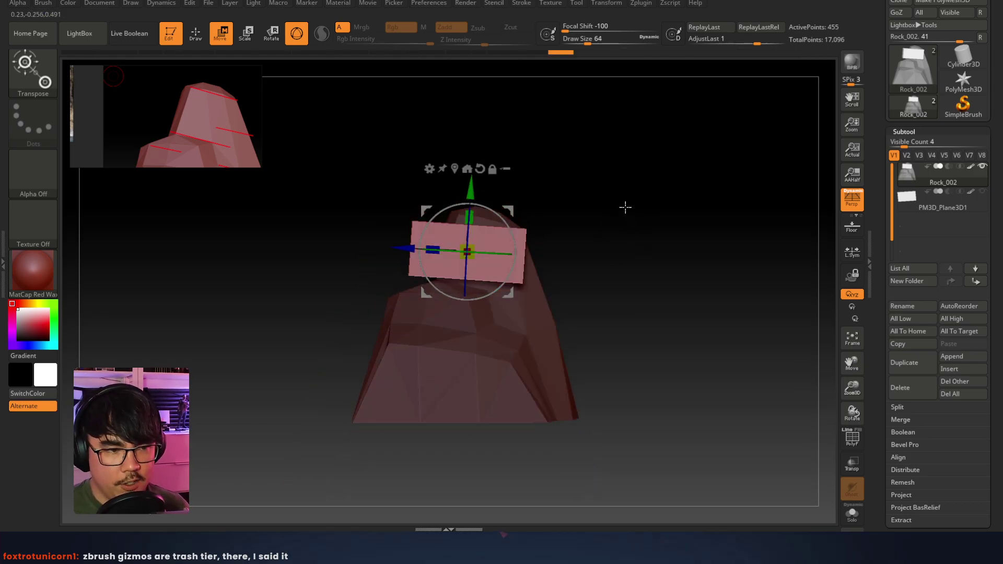
# Tilt the cube to match the reference's sloping lines and shift it so it cuts into the rock's upper section
pyautogui.press('e')
pyautogui.moveTo(505, 204); pyautogui.dragTo(530, 196)
pyautogui.keyDown('shift'); pyautogui.moveTo(626, 209); pyautogui.dragTo(575, 210); pyautogui.keyUp('shift')
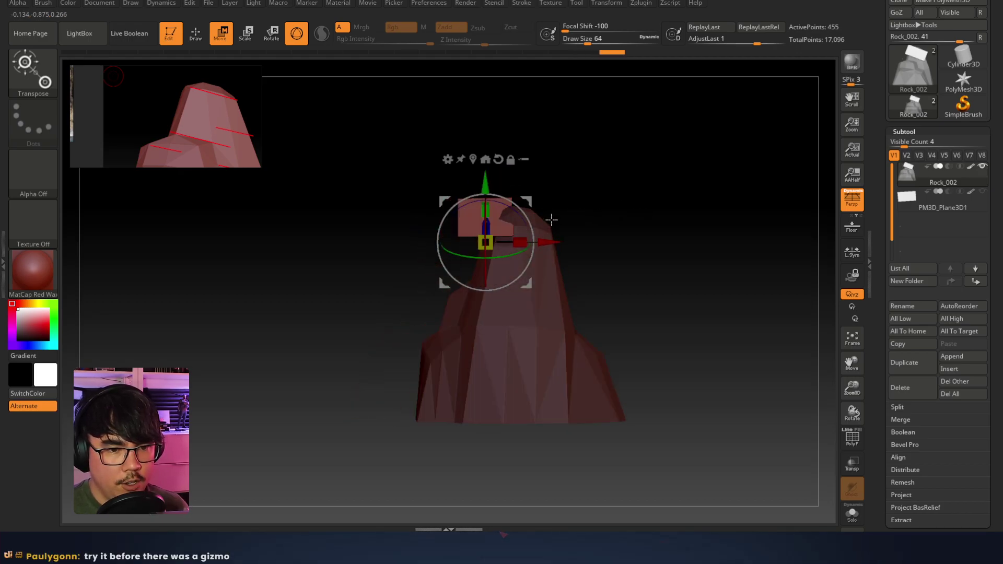
pyautogui.press('r')
pyautogui.moveTo(542, 242); pyautogui.dragTo(549, 242)
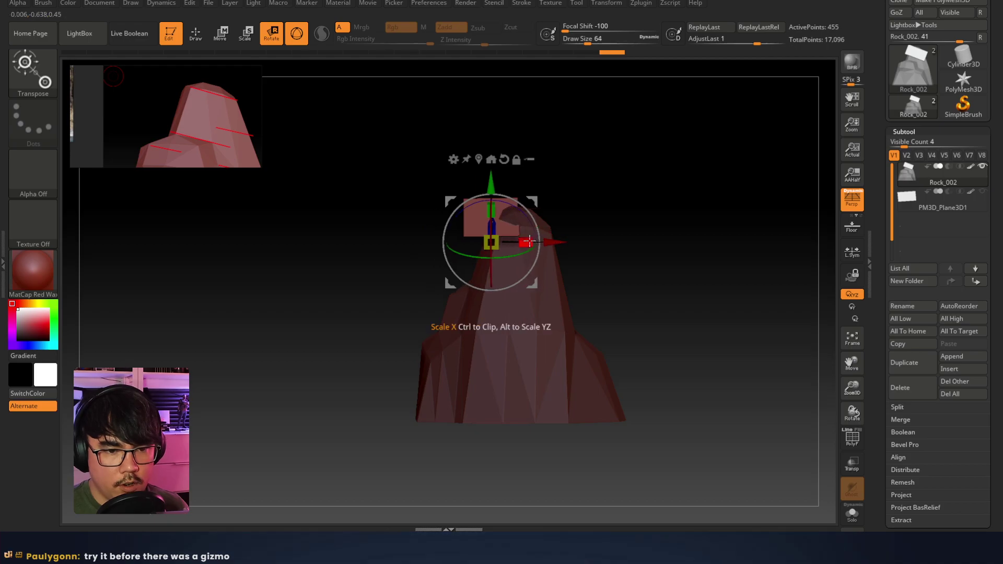
pyautogui.press('w')
pyautogui.moveTo(536, 197); pyautogui.dragTo(660, 265)
pyautogui.keyDown('alt'); pyautogui.moveTo(706, 211); pyautogui.dragTo(706, 208); pyautogui.keyUp('alt')
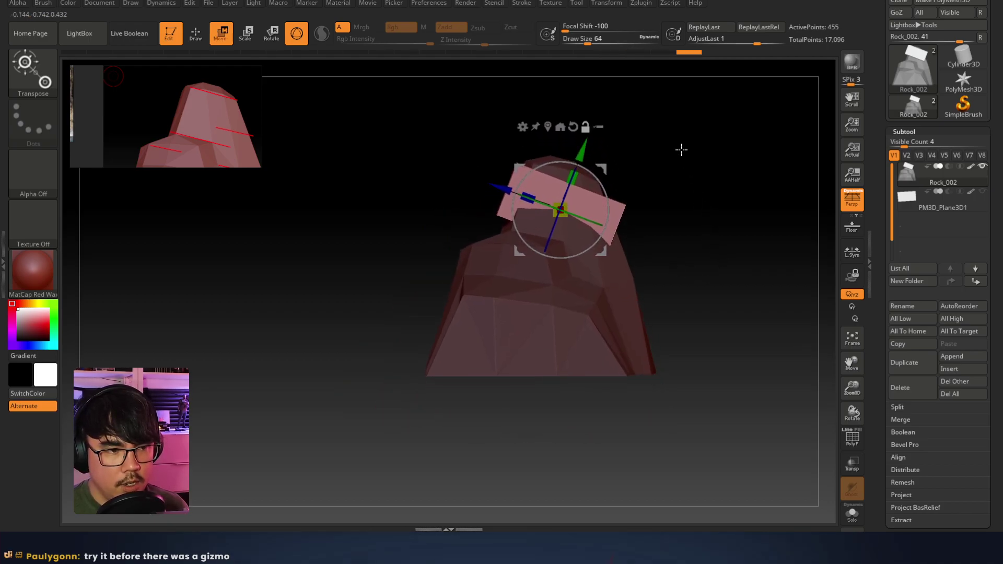
# Duplicate the tilted block just below it, widen the copy about 1.62 times along X, and fit it over the upper ledge
pyautogui.moveTo(604, 168); pyautogui.dragTo(558, 193)
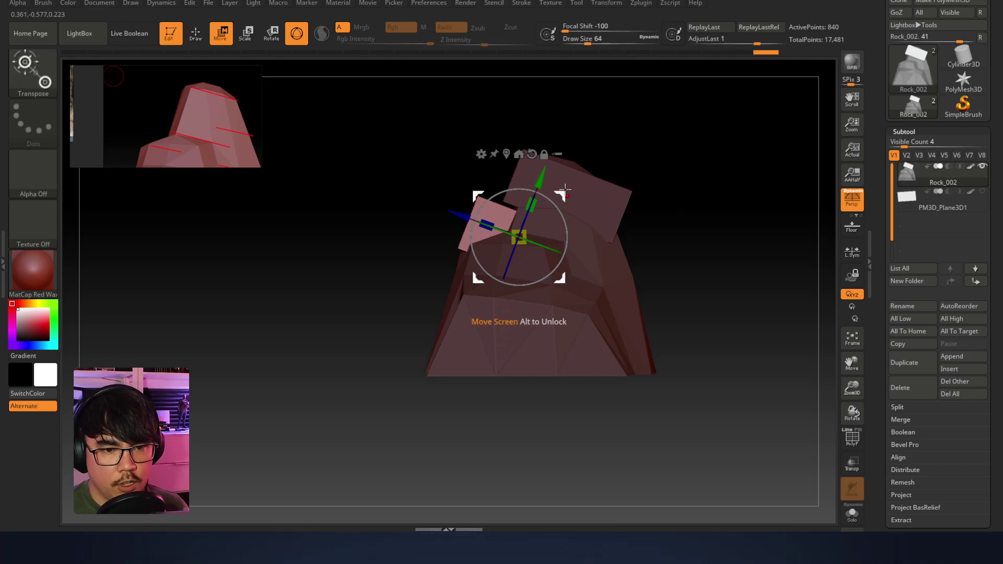
pyautogui.keyDown('shift'); pyautogui.moveTo(669, 228); pyautogui.dragTo(702, 253); pyautogui.keyUp('shift')
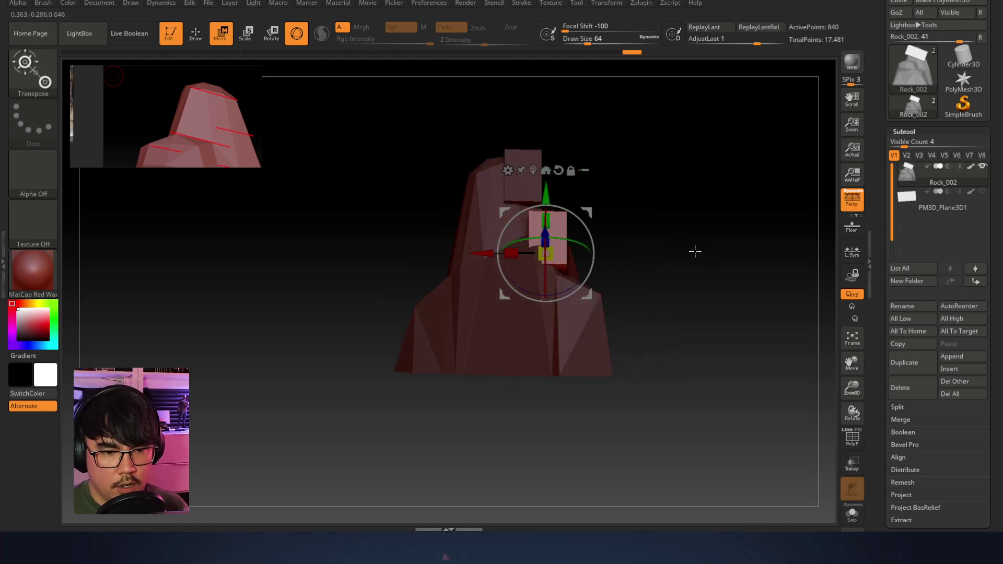
pyautogui.moveTo(511, 254); pyautogui.dragTo(486, 253)
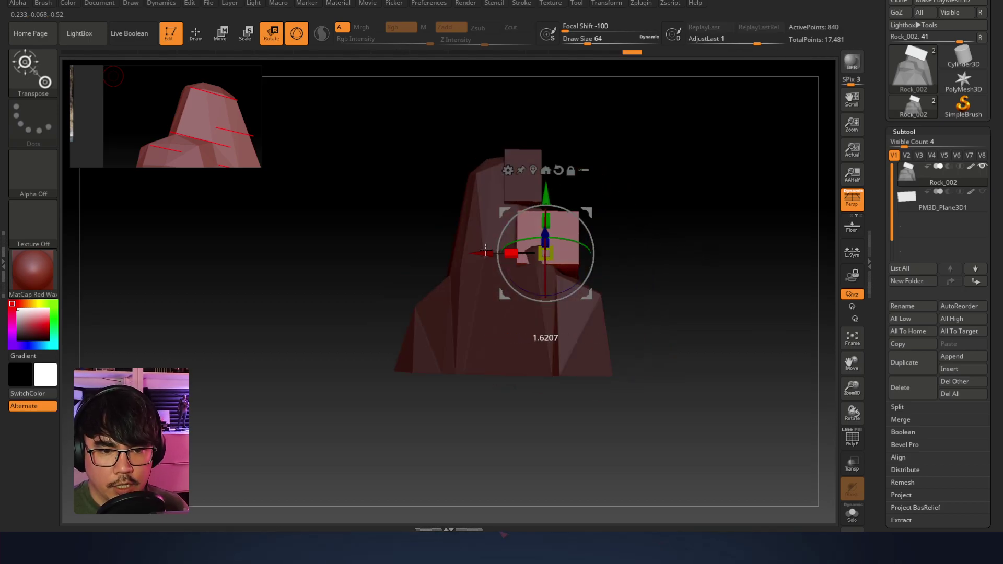
pyautogui.press('w')
pyautogui.moveTo(588, 217); pyautogui.dragTo(579, 235)
pyautogui.moveTo(731, 235); pyautogui.dragTo(656, 246)
pyautogui.moveTo(517, 212); pyautogui.dragTo(527, 193)
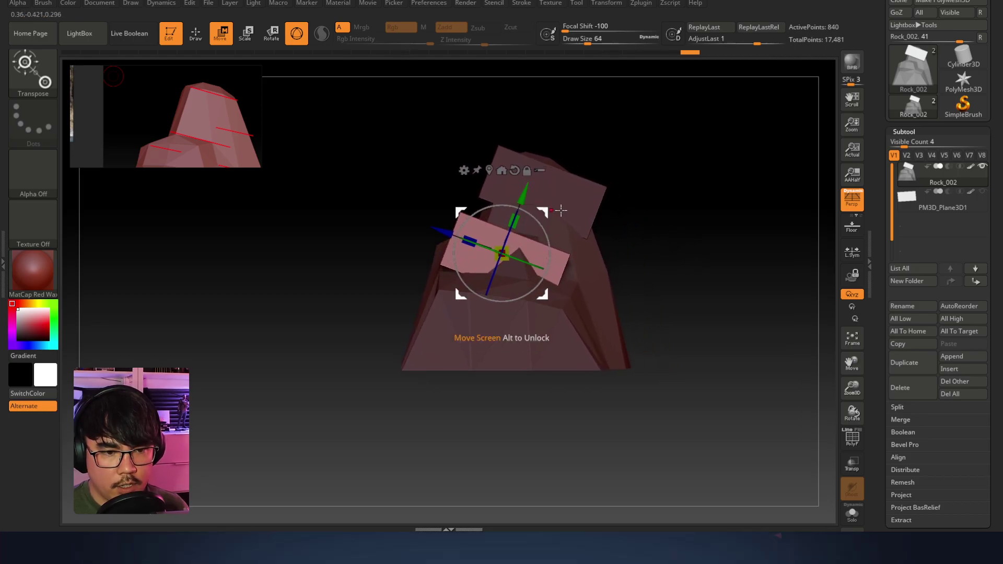
# Duplicate the ledge block down to the rock's base, enlarge the copy, and set it against the lower front
pyautogui.keyDown('alt'); pyautogui.moveTo(651, 256); pyautogui.dragTo(627, 211); pyautogui.keyUp('alt')
pyautogui.keyDown('ctrl'); pyautogui.moveTo(516, 169); pyautogui.dragTo(549, 229); pyautogui.keyUp('ctrl')
pyautogui.moveTo(612, 245); pyautogui.dragTo(674, 250)
pyautogui.moveTo(576, 271); pyautogui.dragTo(540, 273)
pyautogui.keyDown('shift'); pyautogui.moveTo(543, 273); pyautogui.dragTo(625, 277, button='right'); pyautogui.keyUp('shift')
pyautogui.moveTo(504, 225)
pyautogui.mouseDown()
pyautogui.moveTo(496, 209)
pyautogui.moveTo(484, 243)
pyautogui.mouseUp()
pyautogui.press('q')
pyautogui.moveTo(604, 268); pyautogui.dragTo(663, 264)
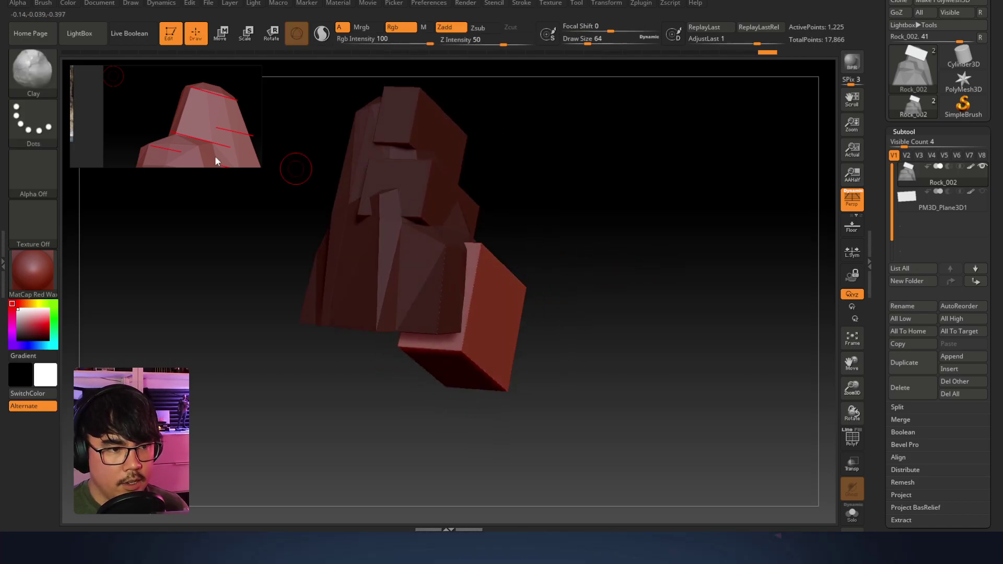
# Enlarge the reference board, then duplicate the base block up into the lower ledge and stretch the copy about 1.52 times along Z
pyautogui.moveTo(262, 170); pyautogui.dragTo(278, 193)
pyautogui.moveTo(528, 241)
pyautogui.mouseDown()
pyautogui.moveTo(599, 247)
pyautogui.moveTo(601, 237)
pyautogui.moveTo(559, 251)
pyautogui.mouseUp()
pyautogui.press('w')
pyautogui.keyDown('ctrl'); pyautogui.moveTo(534, 288); pyautogui.dragTo(574, 220); pyautogui.keyUp('ctrl')
pyautogui.moveTo(574, 222); pyautogui.dragTo(626, 235, button='right')
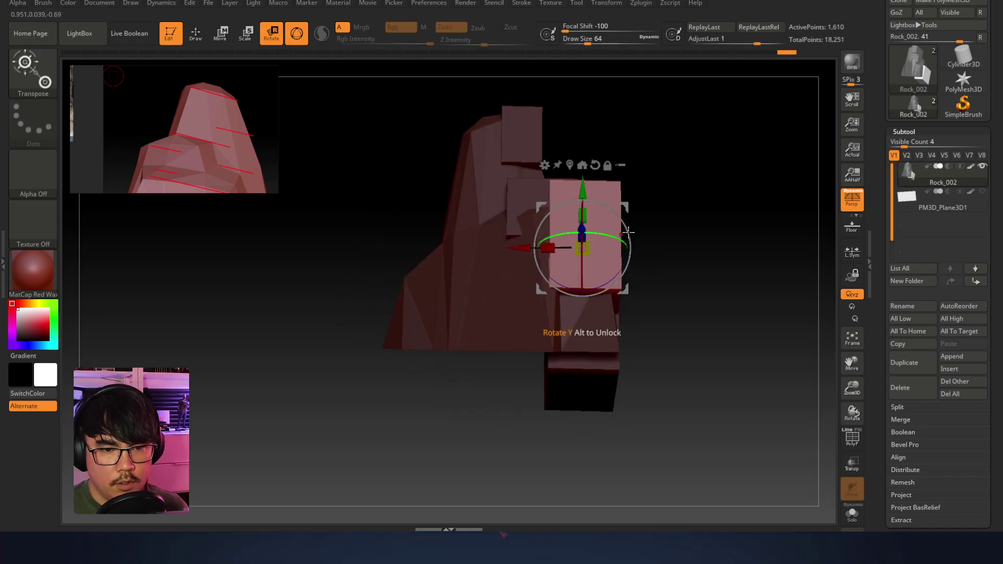
pyautogui.moveTo(581, 248); pyautogui.dragTo(579, 248)
pyautogui.moveTo(628, 208); pyautogui.dragTo(599, 250)
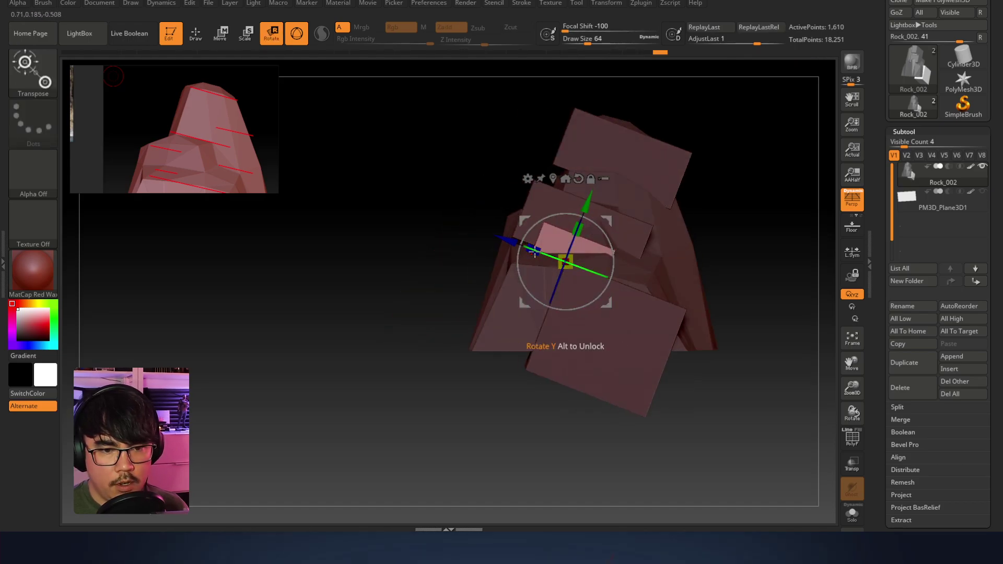
pyautogui.moveTo(535, 248); pyautogui.dragTo(518, 240)
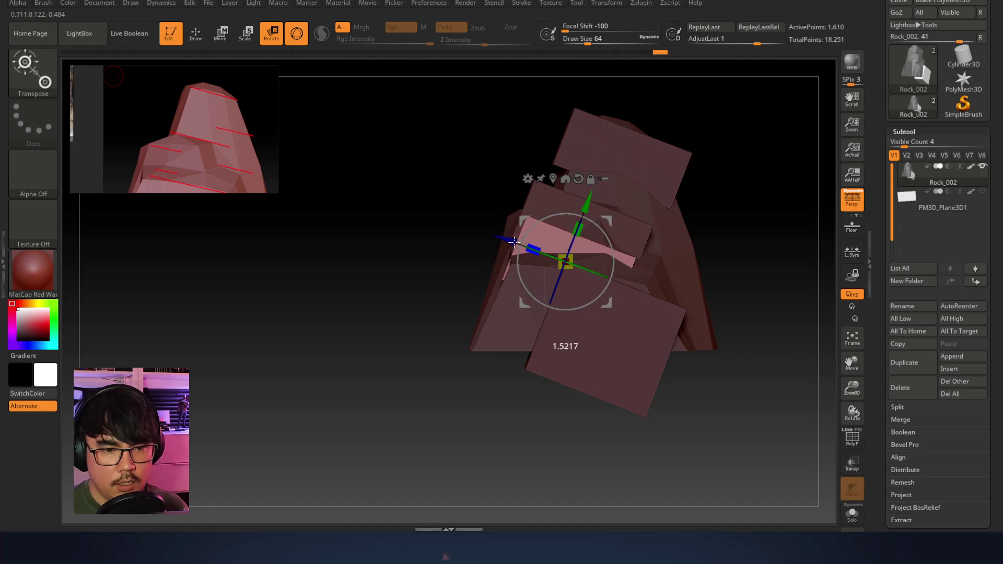
pyautogui.press('w')
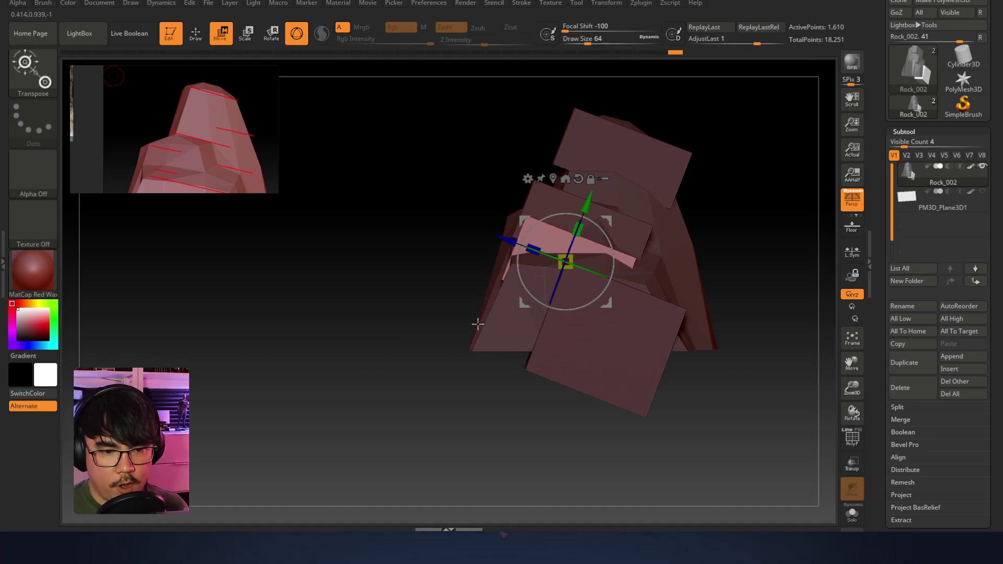
# Clear the mask from the rock and all the inserted blocks
pyautogui.keyDown('alt'); pyautogui.moveTo(662, 330); pyautogui.dragTo(678, 276, button='right'); pyautogui.keyUp('alt')
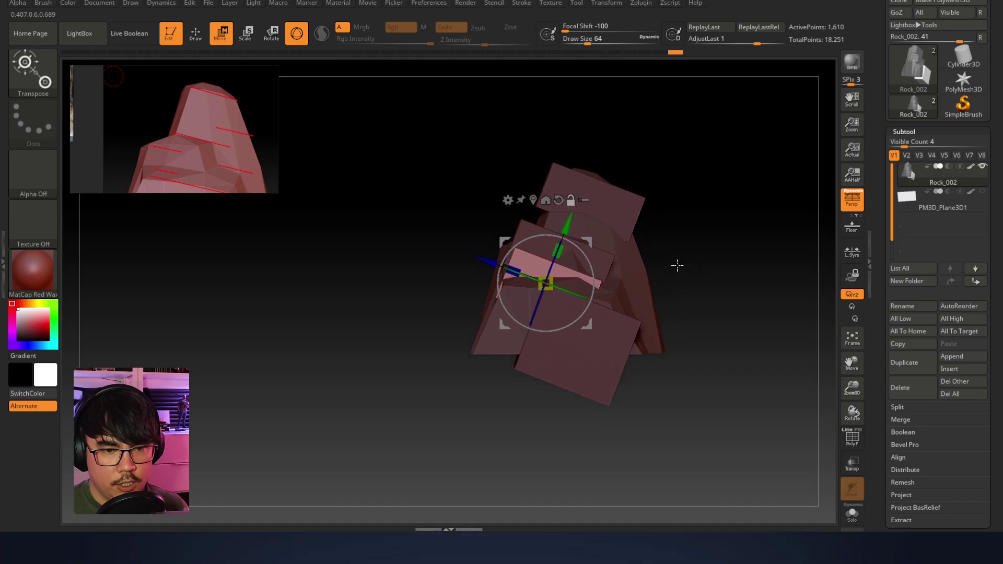
pyautogui.keyDown('alt'); pyautogui.click(616, 201); pyautogui.keyUp('alt')
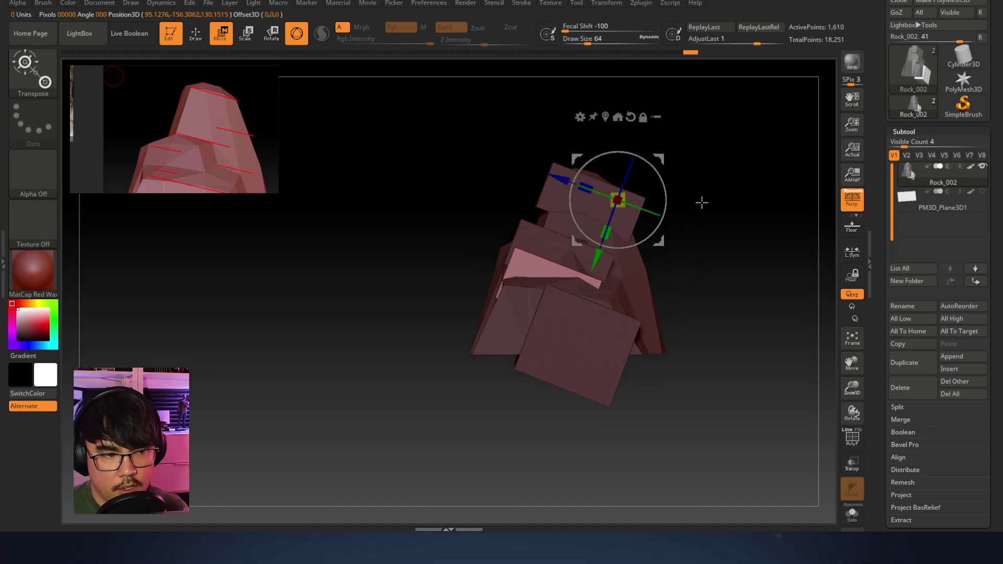
pyautogui.keyDown('alt'); pyautogui.moveTo(745, 213); pyautogui.dragTo(696, 152, button='right'); pyautogui.keyUp('alt')
pyautogui.keyDown('alt'); pyautogui.click(495, 167); pyautogui.keyUp('alt')
pyautogui.keyDown('alt'); pyautogui.click(470, 175); pyautogui.keyUp('alt')
pyautogui.keyDown('ctrl'); pyautogui.moveTo(649, 168); pyautogui.dragTo(660, 193); pyautogui.keyUp('ctrl')
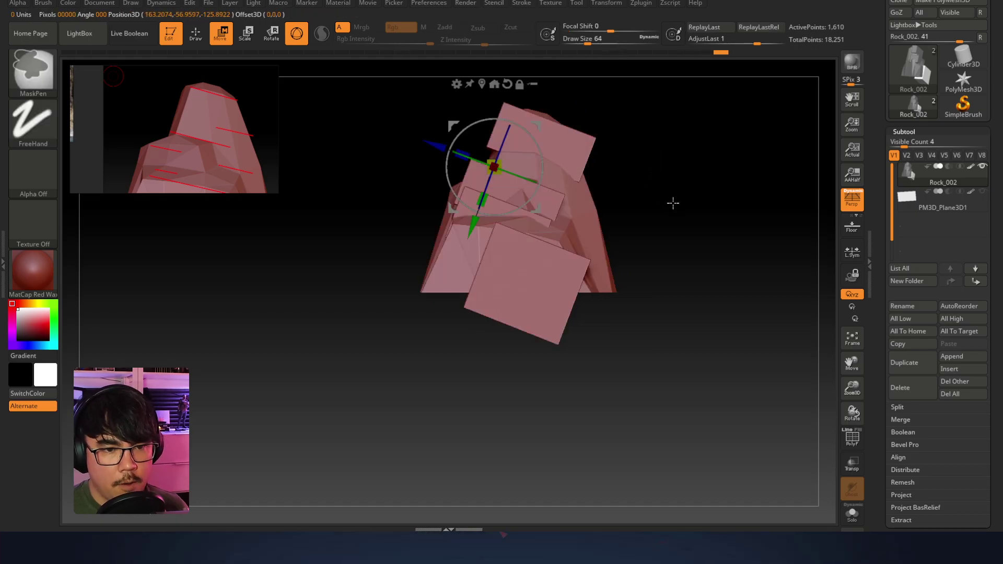
# Display the polyframe, assign separate polygroups to the rock and each block with Auto Groups, and turn the polyframe off again
pyautogui.press('q')
pyautogui.hotkey('shift', 'f')
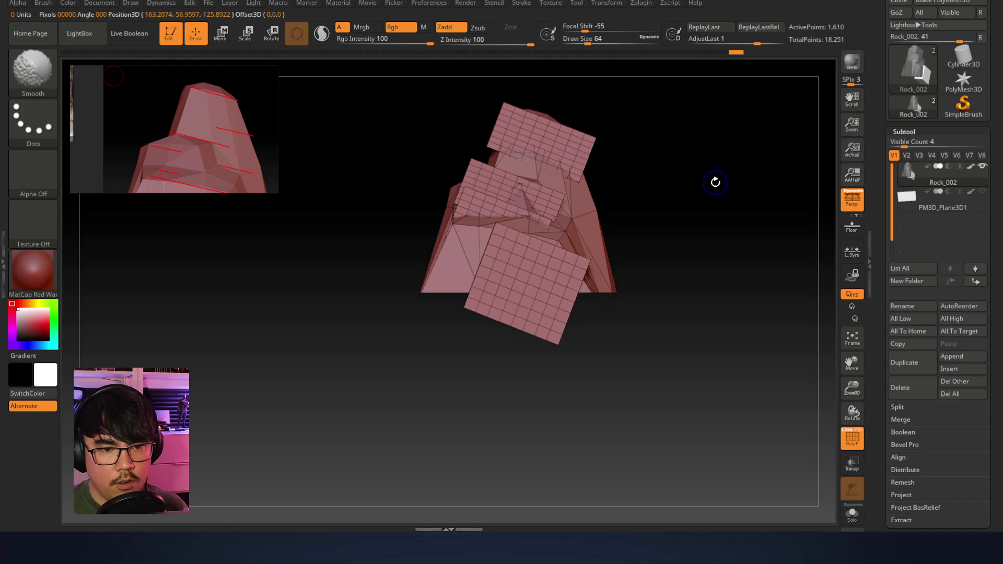
pyautogui.keyDown('alt'); pyautogui.moveTo(757, 201); pyautogui.dragTo(731, 247); pyautogui.keyUp('alt')
pyautogui.hotkey('shift', 'f')
pyautogui.hotkey('shift', 'f')
pyautogui.keyDown('alt'); pyautogui.moveTo(683, 269); pyautogui.dragTo(822, 281); pyautogui.keyUp('alt')
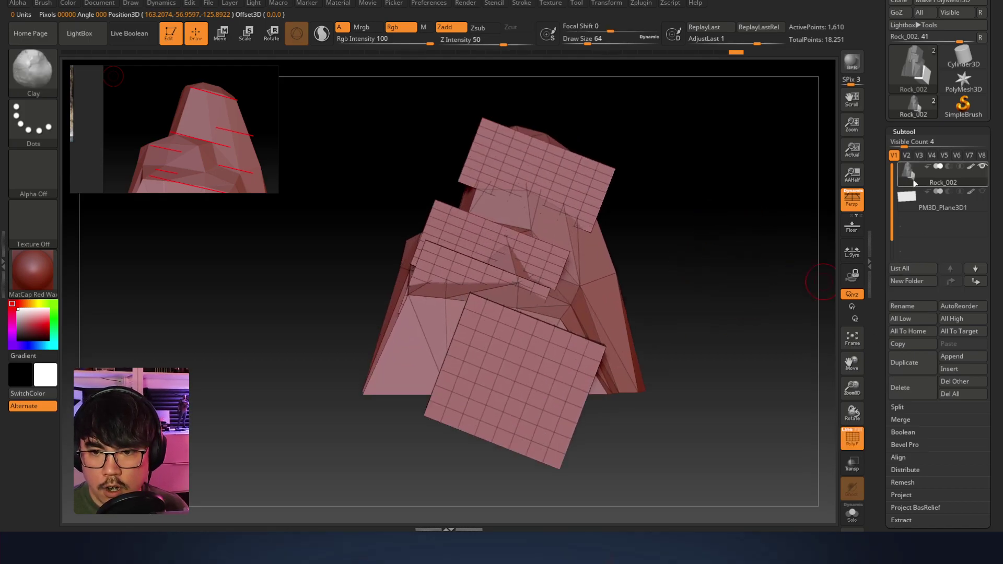
pyautogui.click(910, 134)
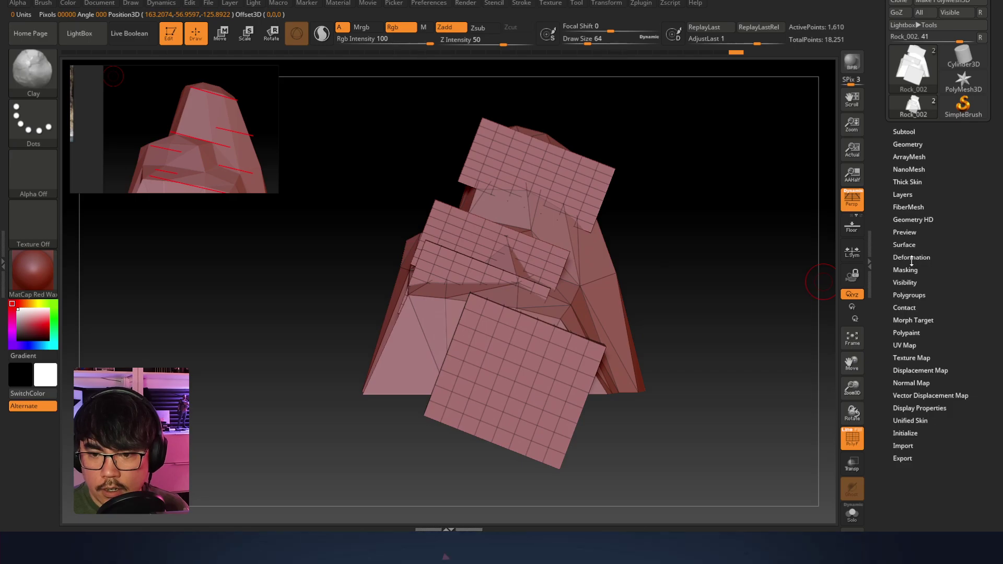
pyautogui.click(910, 295)
pyautogui.click(914, 242)
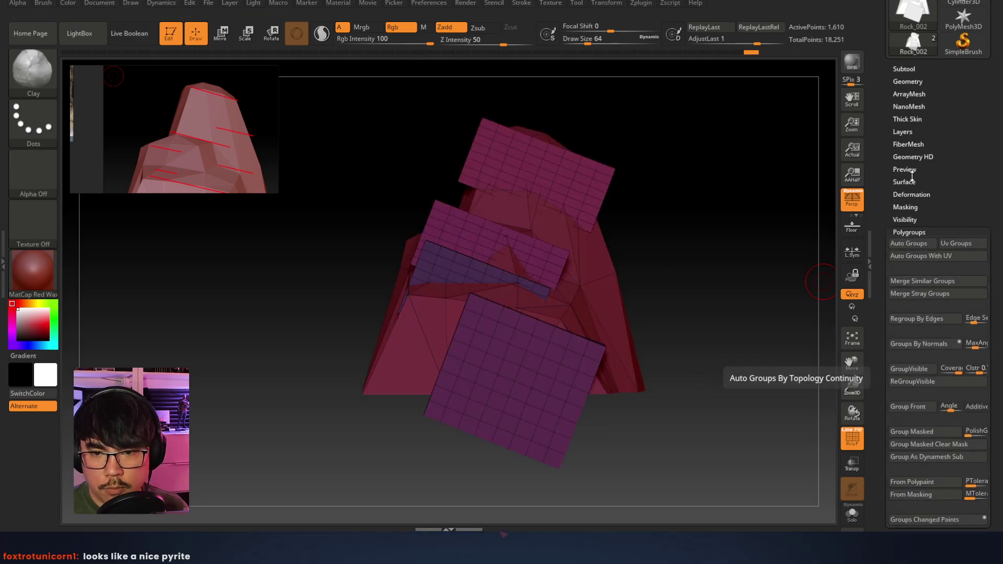
pyautogui.click(904, 232)
pyautogui.hotkey('shift', 'f')
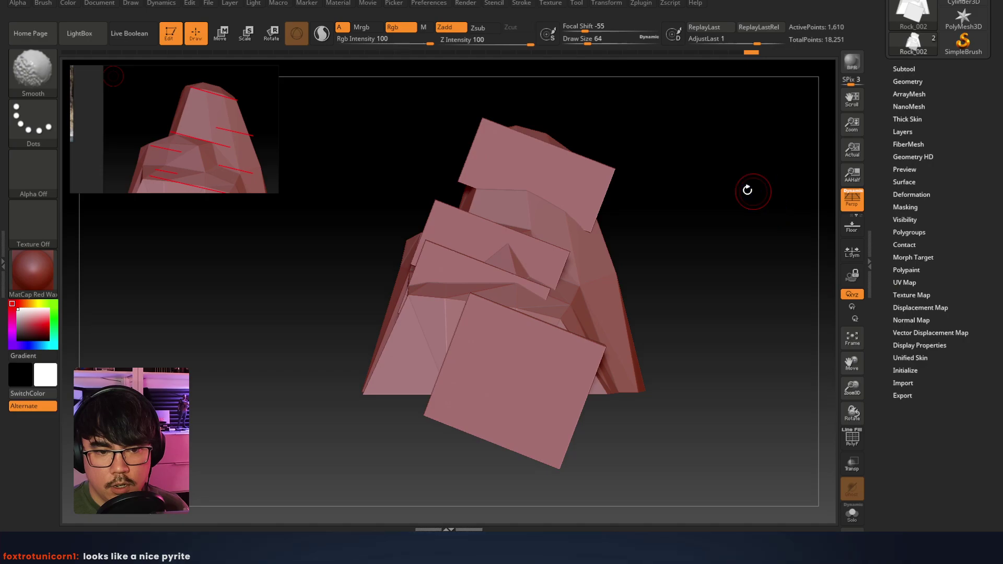
# Isolate the rock's inserted blocks one after another by polygroup masking, ending with only the thin lower ledge block unmasked
pyautogui.press('w')
pyautogui.keyDown('ctrl'); pyautogui.keyDown('shift'); pyautogui.click(585, 175); pyautogui.keyUp('shift'); pyautogui.keyUp('ctrl')
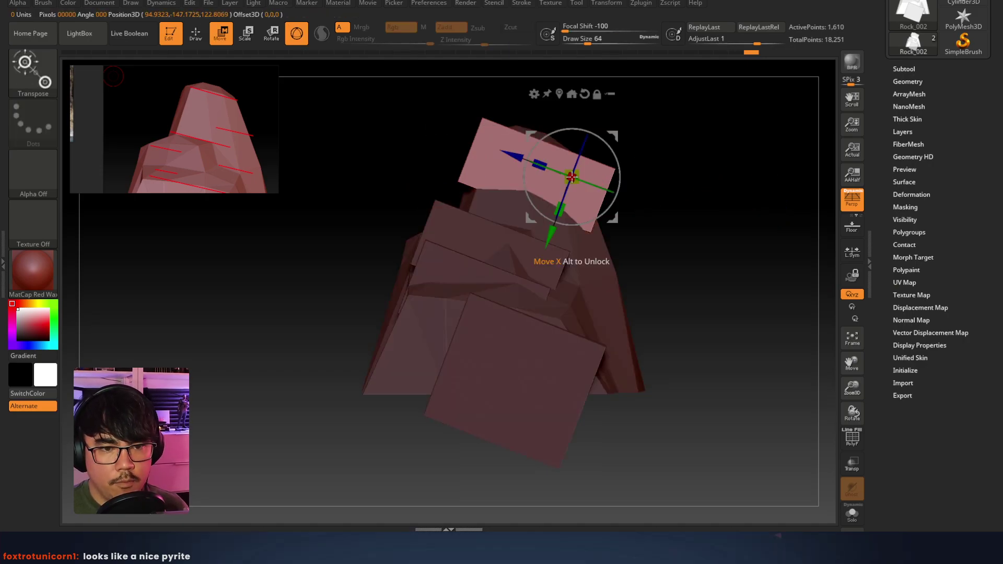
pyautogui.keyDown('ctrl'); pyautogui.keyDown('shift'); pyautogui.click(459, 242); pyautogui.keyUp('shift'); pyautogui.keyUp('ctrl')
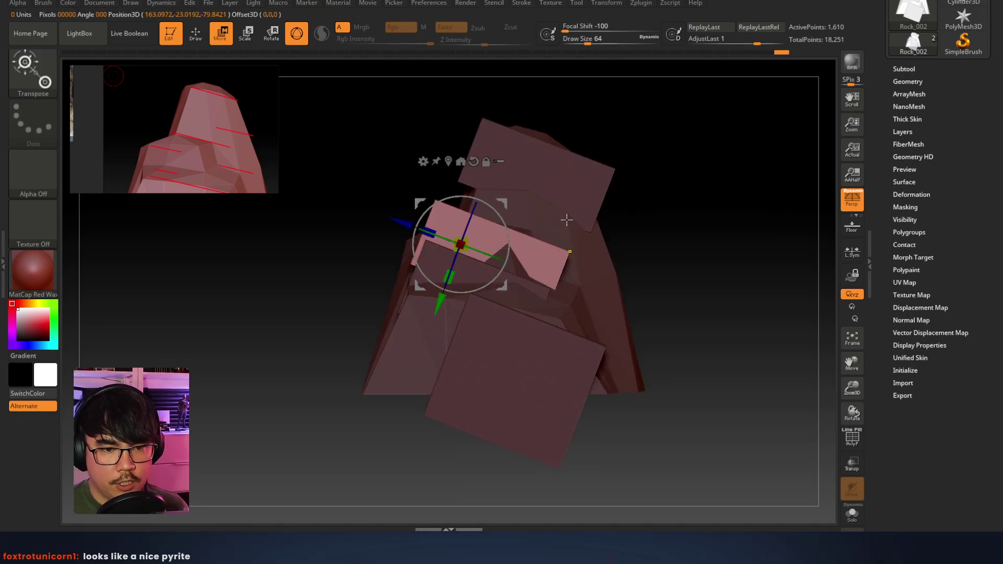
pyautogui.keyDown('ctrl'); pyautogui.click(565, 217); pyautogui.keyUp('ctrl')
pyautogui.keyDown('ctrl'); pyautogui.click(540, 232); pyautogui.keyUp('ctrl')
pyautogui.keyDown('ctrl'); pyautogui.click(510, 280); pyautogui.keyUp('ctrl')
pyautogui.keyDown('ctrl'); pyautogui.click(508, 359); pyautogui.keyUp('ctrl')
pyautogui.keyDown('ctrl'); pyautogui.click(442, 271); pyautogui.keyUp('ctrl')
# Inspect the inserted blocks' sides and back edges for open geometry from several angles, with the polyframe on and off
pyautogui.moveTo(487, 229); pyautogui.dragTo(563, 180)
pyautogui.press('r')
pyautogui.moveTo(712, 226); pyautogui.dragTo(629, 293)
pyautogui.hotkey('shift', 'f')
pyautogui.moveTo(664, 375)
pyautogui.mouseDown()
pyautogui.moveTo(538, 403)
pyautogui.moveTo(672, 372)
pyautogui.moveTo(665, 385)
pyautogui.moveTo(586, 352)
pyautogui.moveTo(717, 235)
pyautogui.moveTo(687, 204)
pyautogui.moveTo(716, 228)
pyautogui.mouseUp()
pyautogui.press('ctrl')
pyautogui.hotkey('shift', 'f')
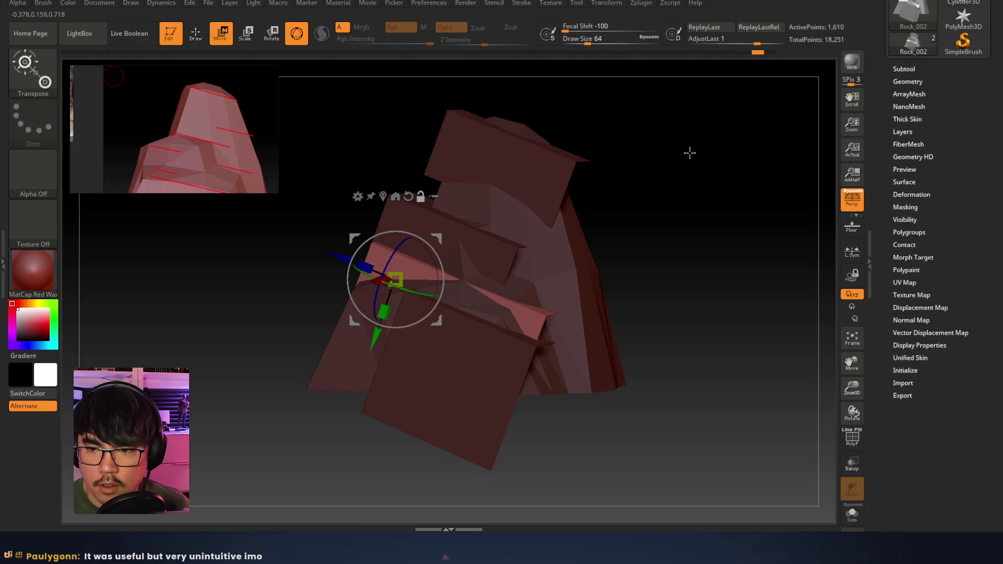
pyautogui.moveTo(647, 190); pyautogui.dragTo(665, 186)
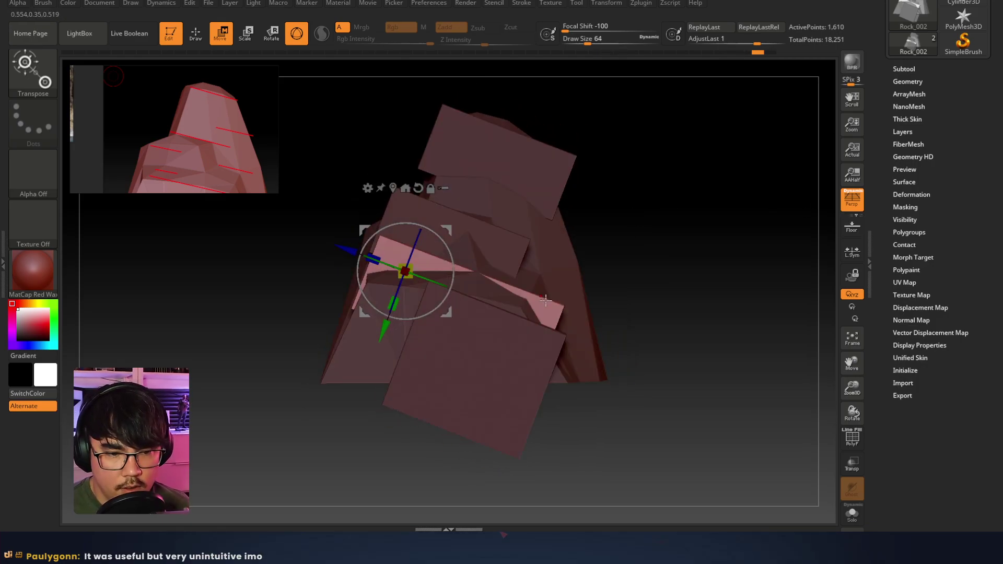
pyautogui.moveTo(752, 236); pyautogui.dragTo(702, 235)
pyautogui.moveTo(498, 153); pyautogui.dragTo(652, 184)
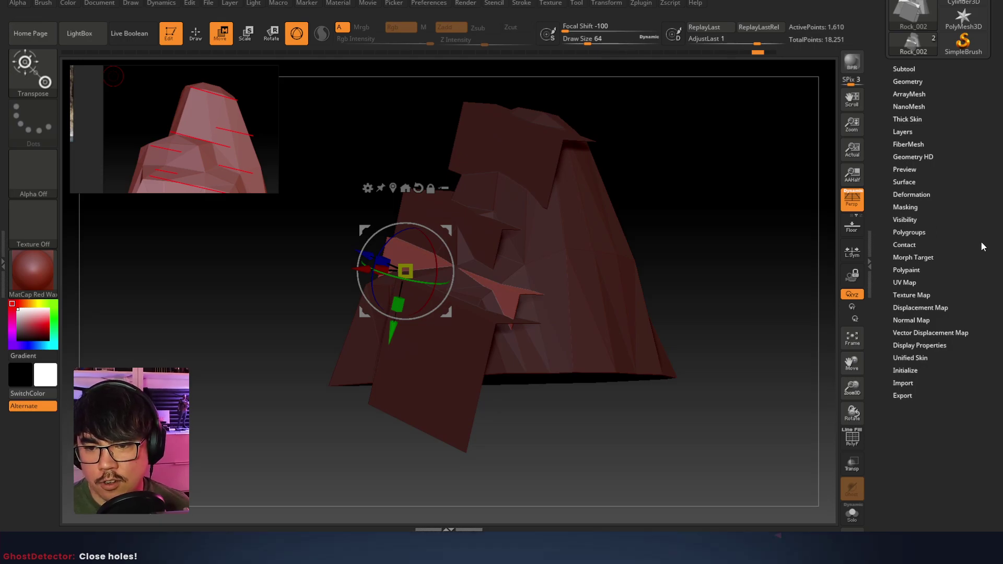
# Cap the open sides of the inserted blocks with the Close Holes command from Modify Topology
pyautogui.click(909, 82)
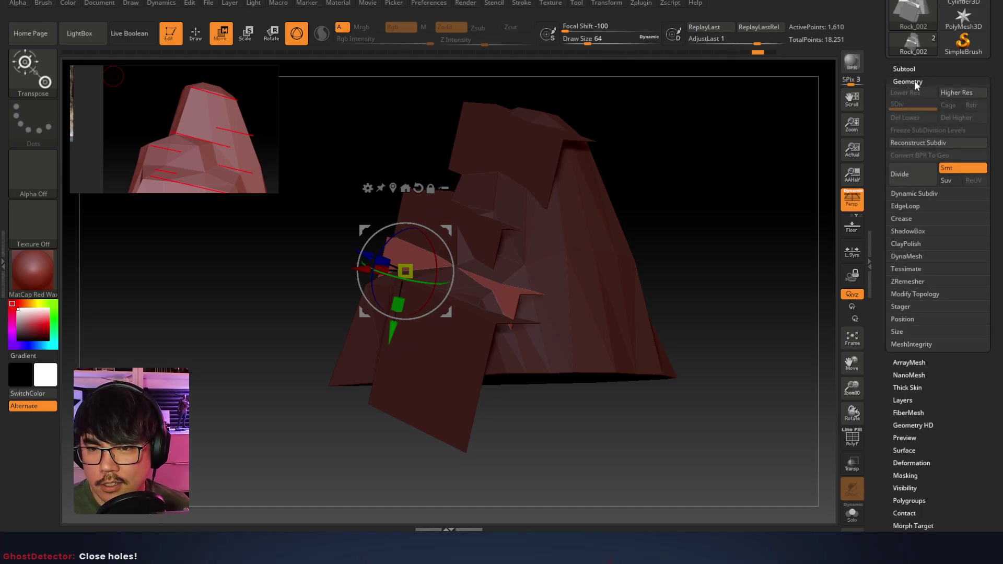
pyautogui.click(903, 318)
pyautogui.click(903, 318)
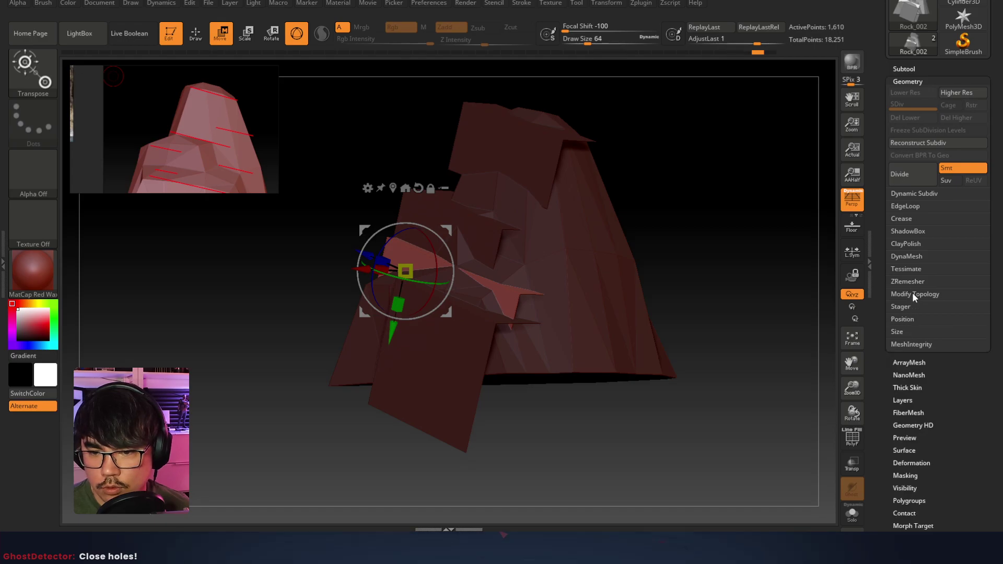
pyautogui.click(913, 295)
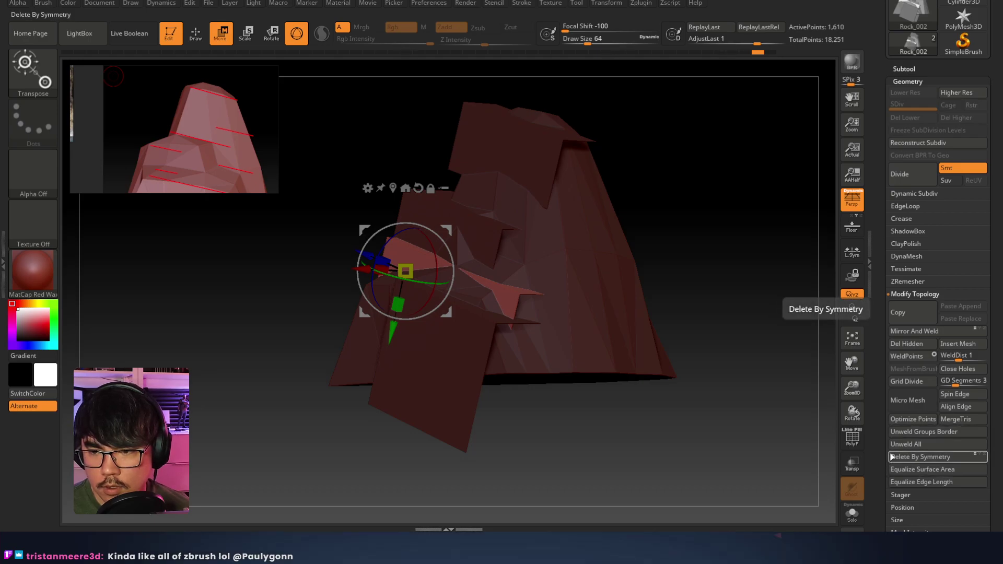
pyautogui.moveTo(885, 411); pyautogui.dragTo(885, 399)
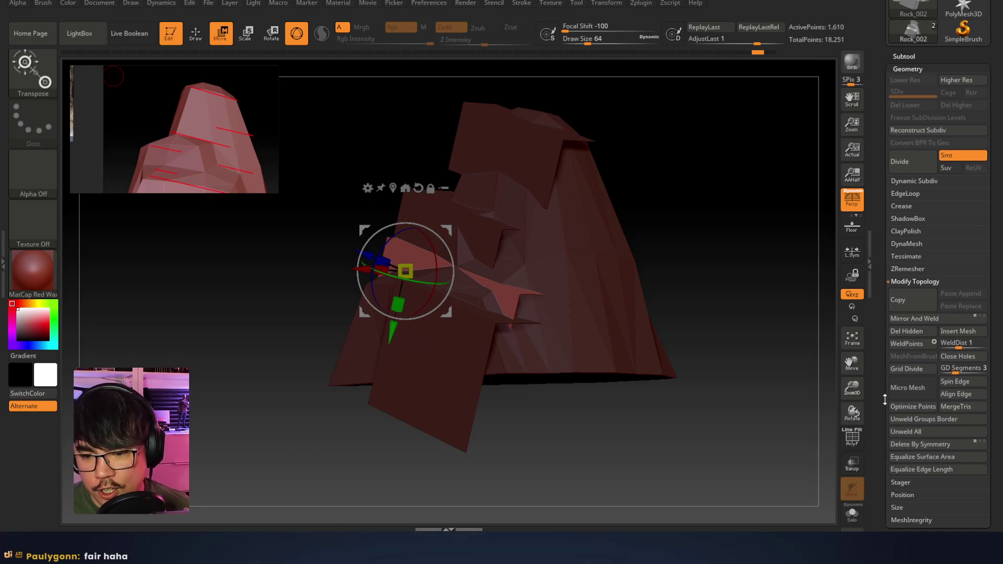
pyautogui.moveTo(885, 400); pyautogui.dragTo(869, 488)
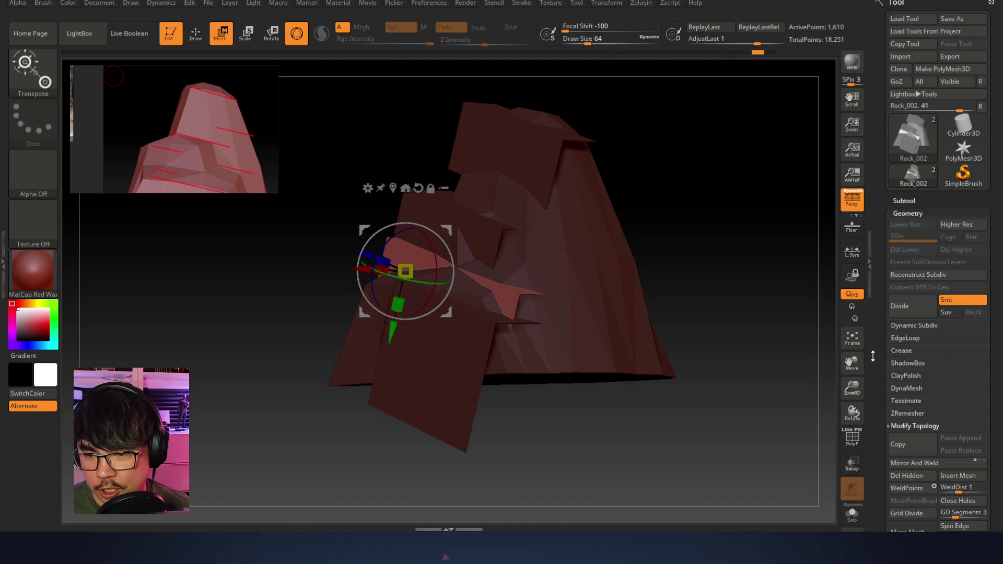
pyautogui.moveTo(876, 355); pyautogui.dragTo(876, 158)
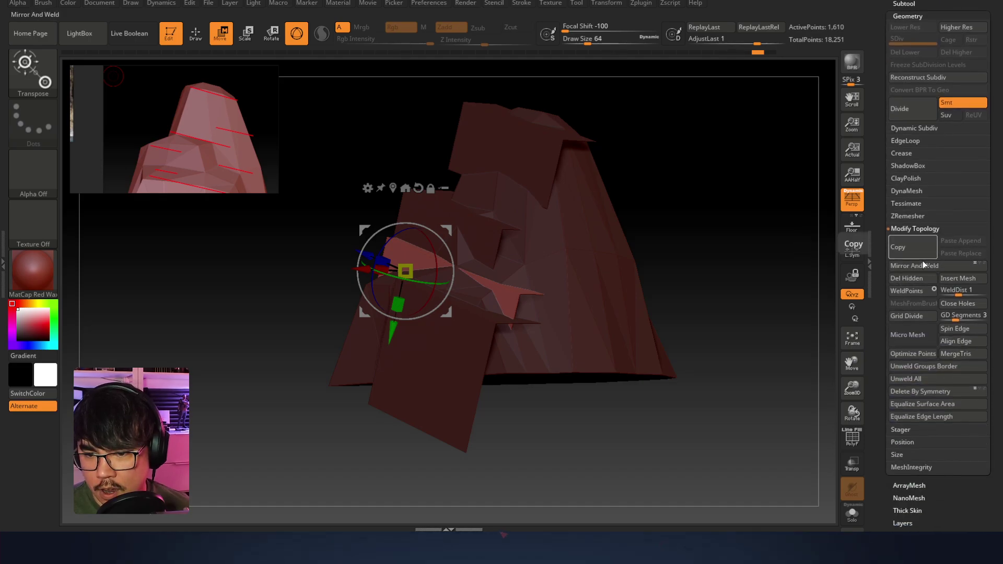
pyautogui.click(964, 304)
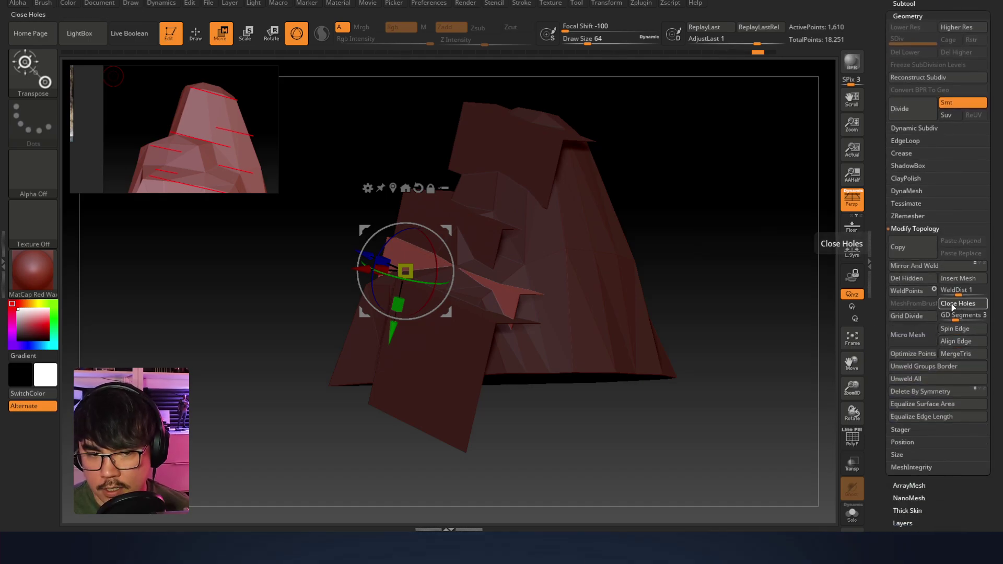
# Display the polyframe and assign separate polygroups to the rock and each capped block with Auto Groups
pyautogui.moveTo(728, 222); pyautogui.dragTo(697, 193)
pyautogui.hotkey('shift', 'f')
pyautogui.scroll(5, 883, 185)
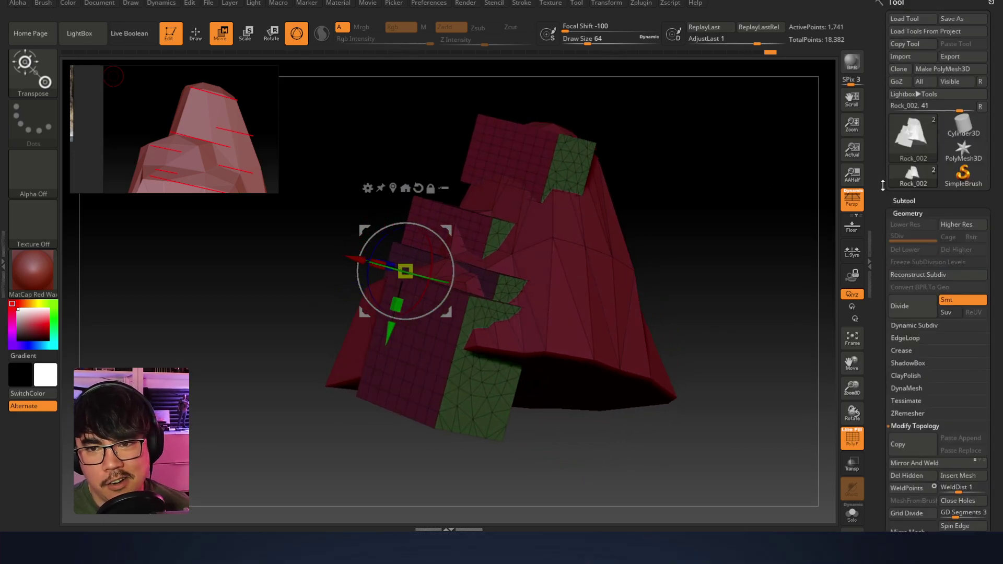
pyautogui.click(905, 213)
pyautogui.click(909, 150)
pyautogui.moveTo(705, 190)
pyautogui.keyDown('shift'); pyautogui.mouseDown()
pyautogui.moveTo(723, 194)
pyautogui.moveTo(689, 186)
pyautogui.moveTo(704, 180)
pyautogui.mouseUp(); pyautogui.keyUp('shift')
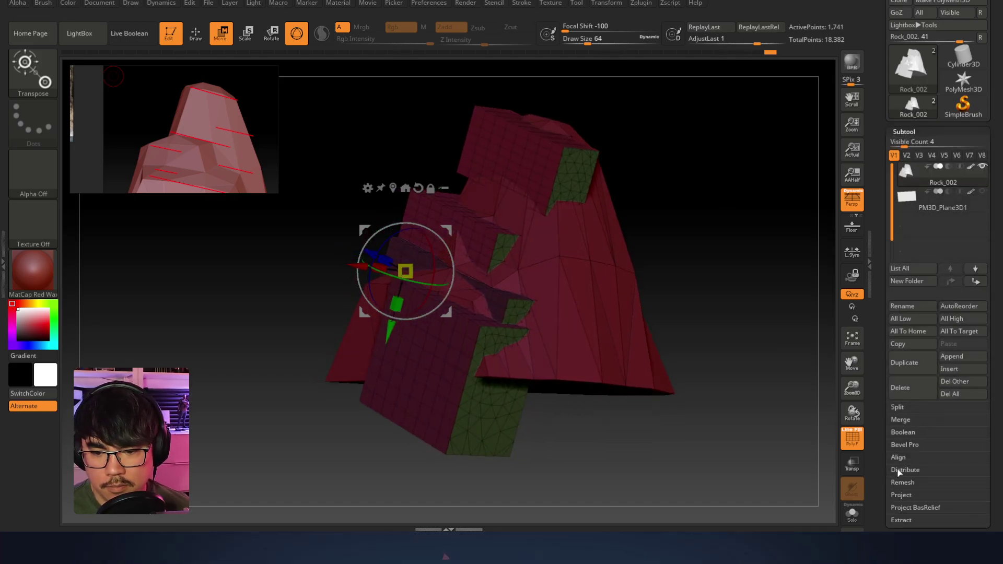
pyautogui.moveTo(877, 438); pyautogui.dragTo(882, 339)
pyautogui.click(910, 408)
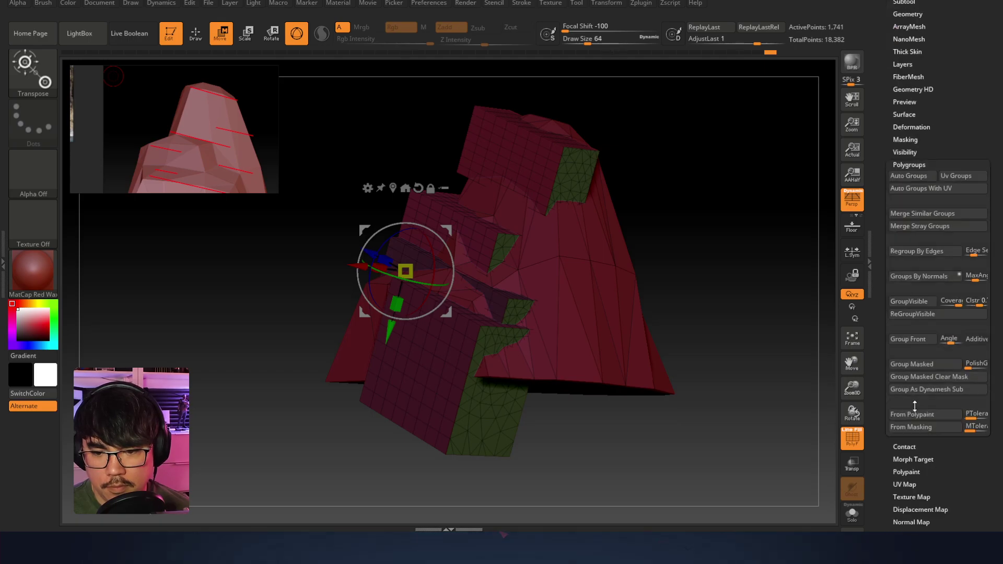
pyautogui.click(909, 176)
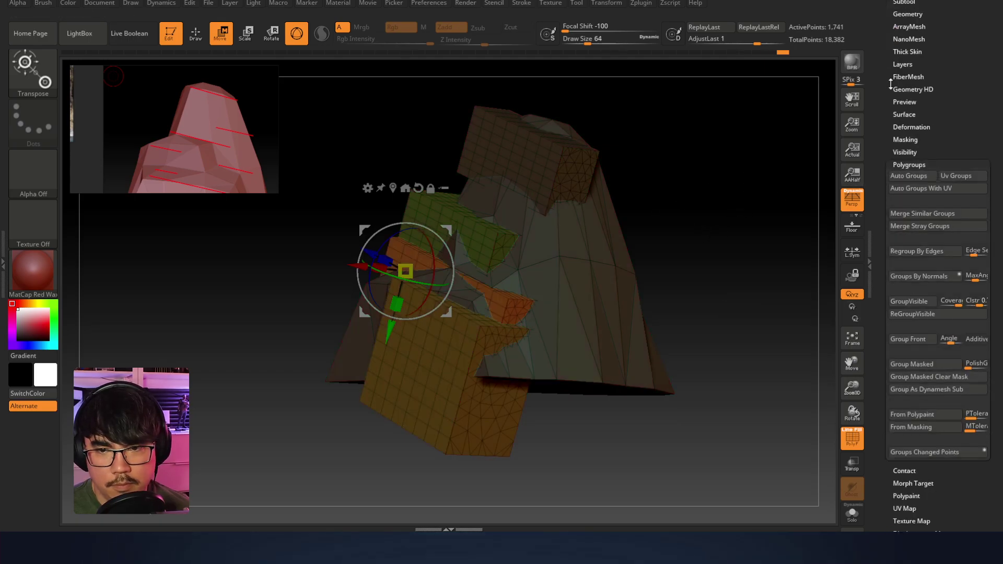
# Mask everything except the block at the rock's peak and face the front of the rock
pyautogui.moveTo(891, 83); pyautogui.dragTo(873, 221)
pyautogui.click(905, 200)
pyautogui.keyDown('shift'); pyautogui.moveTo(670, 267); pyautogui.dragTo(629, 229); pyautogui.keyUp('shift')
pyautogui.keyDown('ctrl'); pyautogui.click(509, 246); pyautogui.keyUp('ctrl')
pyautogui.keyDown('ctrl'); pyautogui.click(541, 191); pyautogui.keyUp('ctrl')
pyautogui.moveTo(589, 127); pyautogui.dragTo(592, 108)
pyautogui.moveTo(667, 186); pyautogui.dragTo(732, 237)
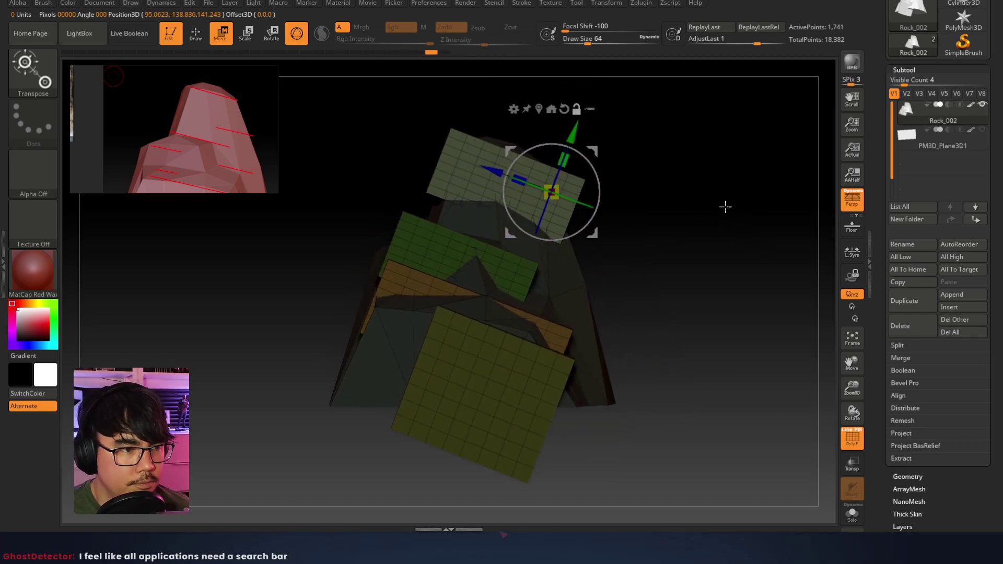
# Duplicate the top block, rotate the copy upright, and sink it into the rock's right flank as a steep side slab
pyautogui.moveTo(717, 160); pyautogui.dragTo(627, 175)
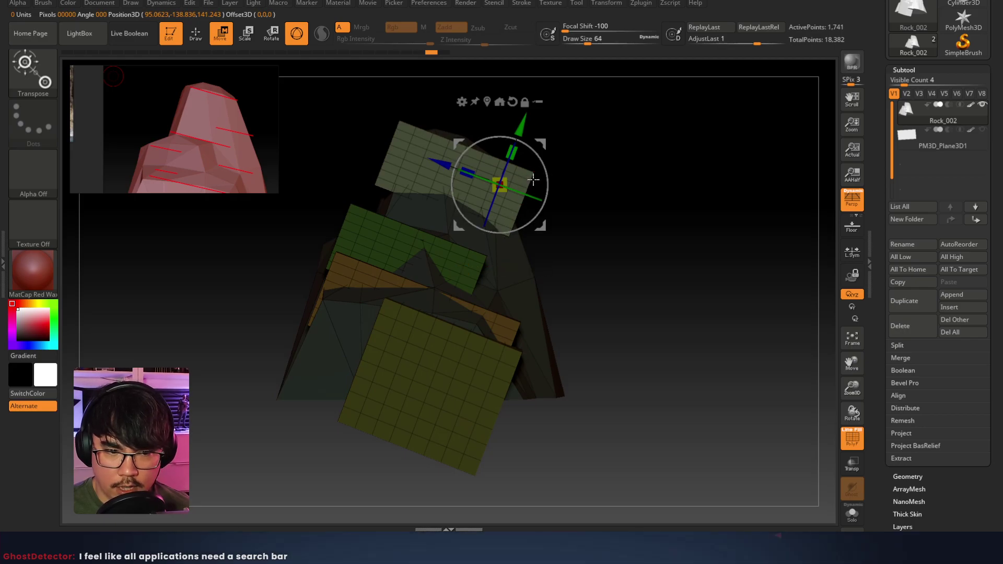
pyautogui.keyDown('ctrl'); pyautogui.moveTo(530, 191); pyautogui.dragTo(616, 239); pyautogui.keyUp('ctrl')
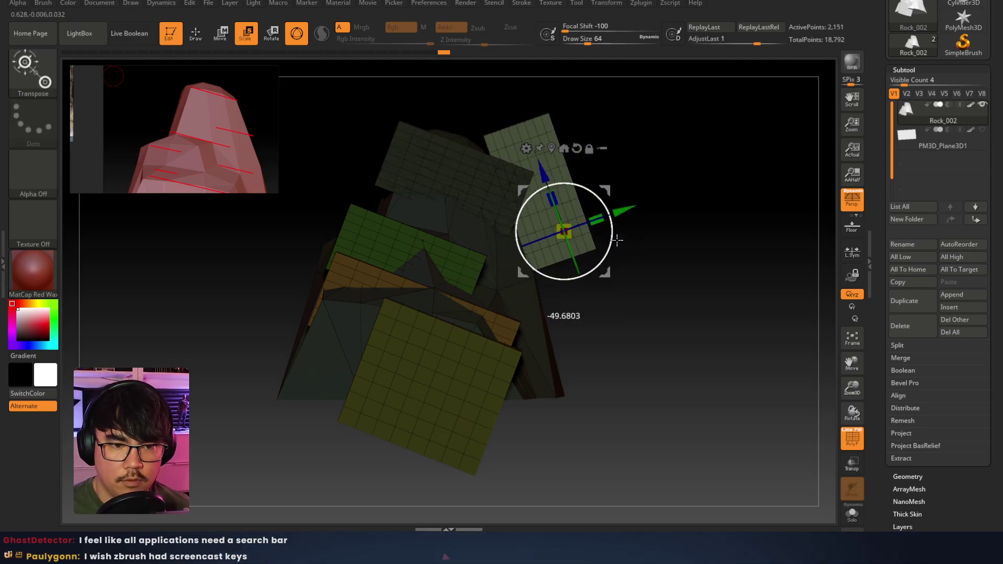
pyautogui.press('w')
pyautogui.moveTo(604, 190); pyautogui.dragTo(573, 315)
pyautogui.press('r')
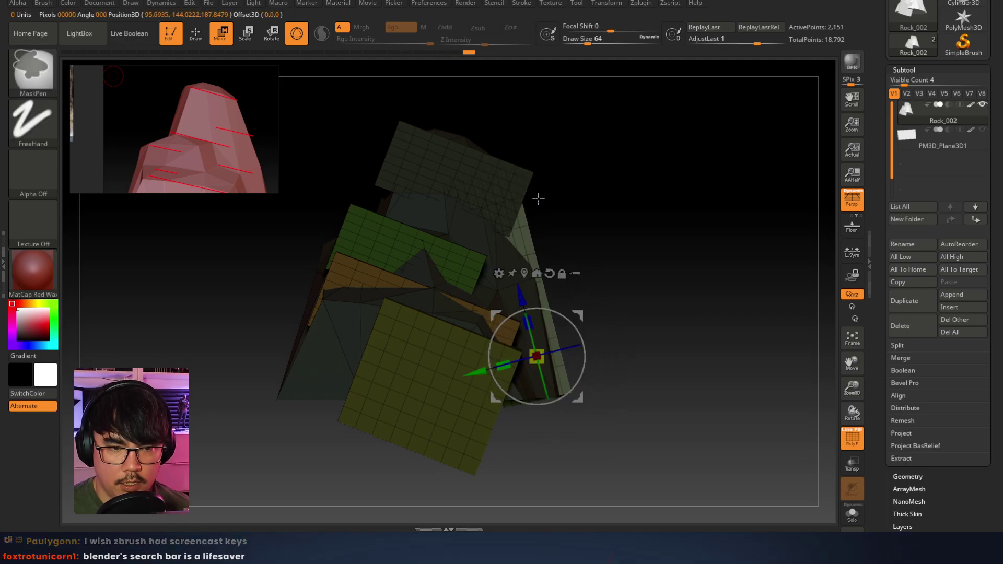
# Isolate the top block's polygroup to check its grouping with the side slab, then clear the mask
pyautogui.click(526, 178)
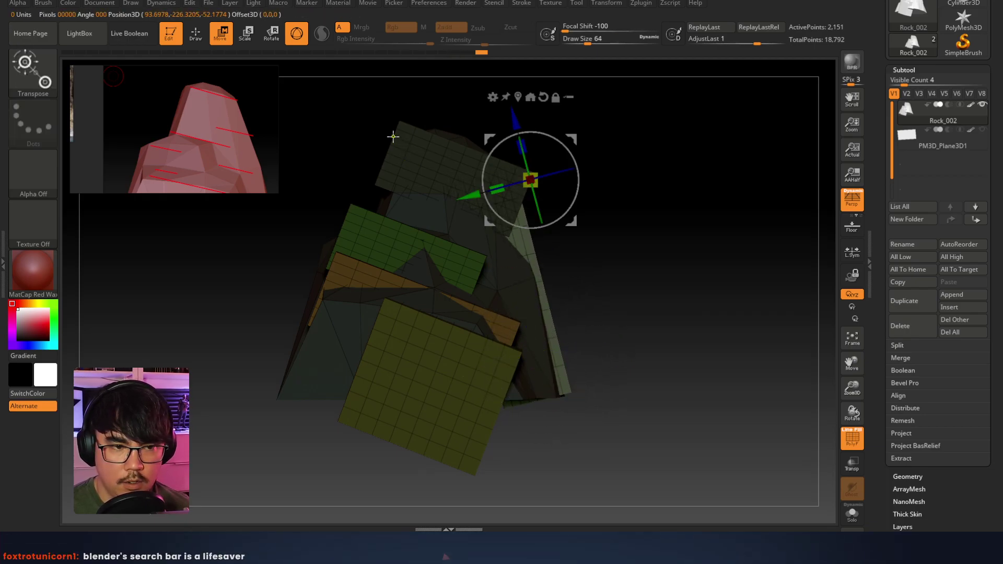
pyautogui.click(410, 139)
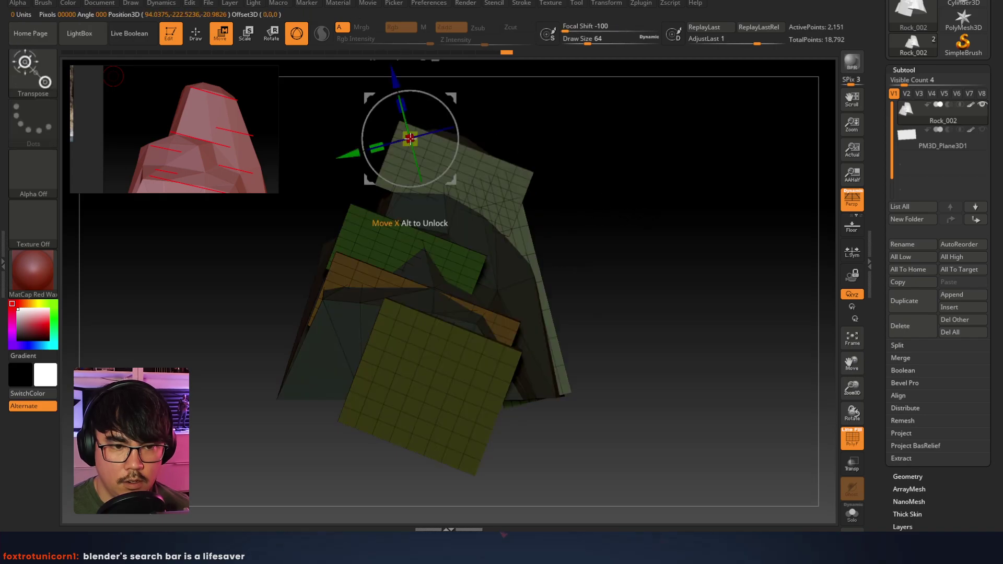
pyautogui.keyDown('ctrl'); pyautogui.moveTo(667, 222); pyautogui.dragTo(665, 244); pyautogui.keyUp('ctrl')
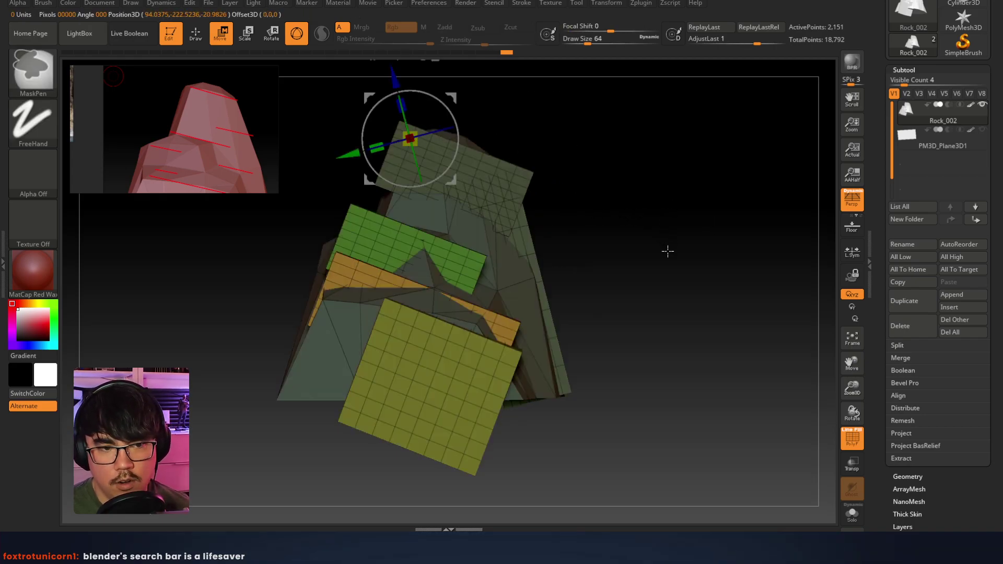
# Enable interface customization and place a copy of the Auto Groups command on the top shelf
pyautogui.moveTo(880, 366); pyautogui.dragTo(883, 351)
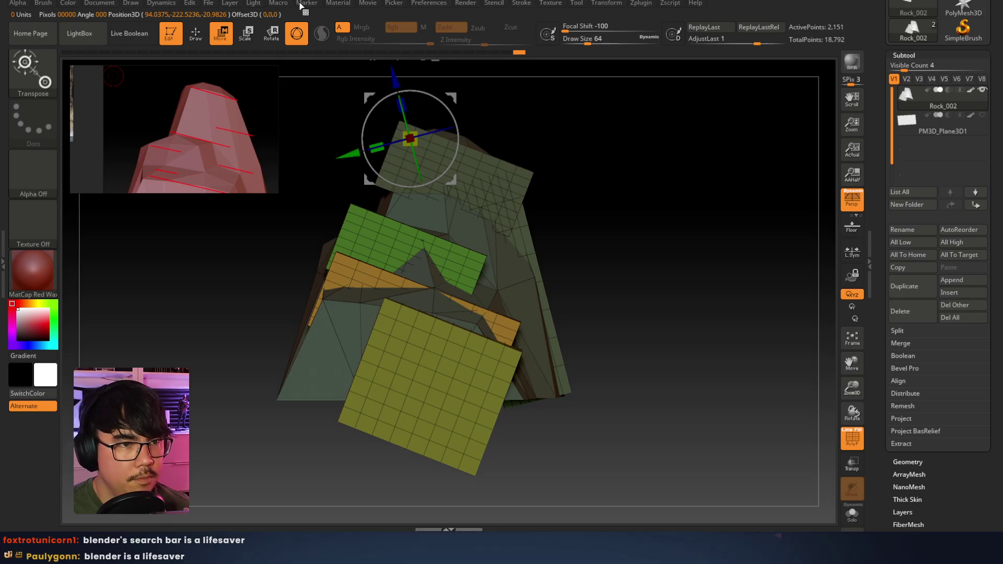
pyautogui.click(429, 3)
pyautogui.click(451, 42)
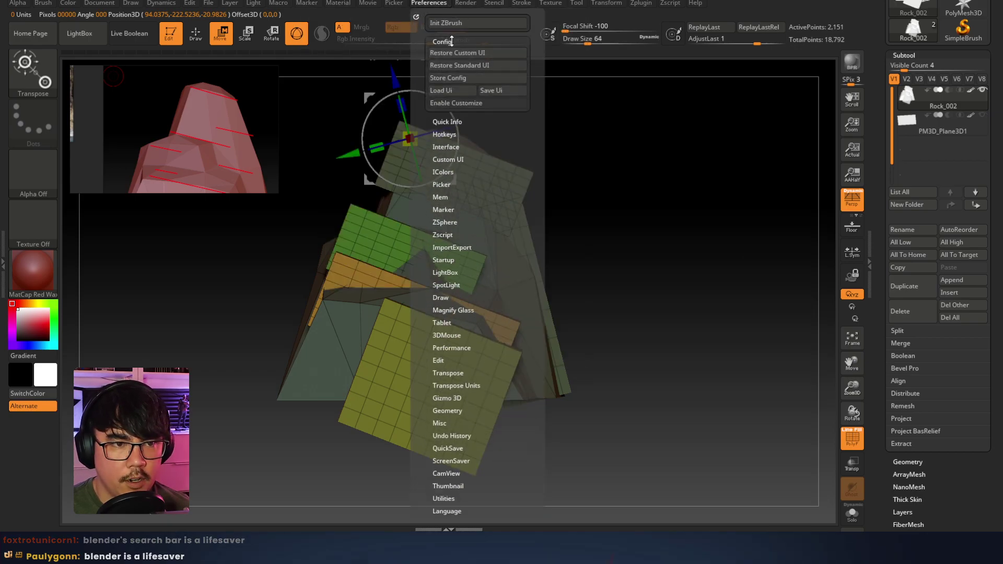
pyautogui.click(461, 103)
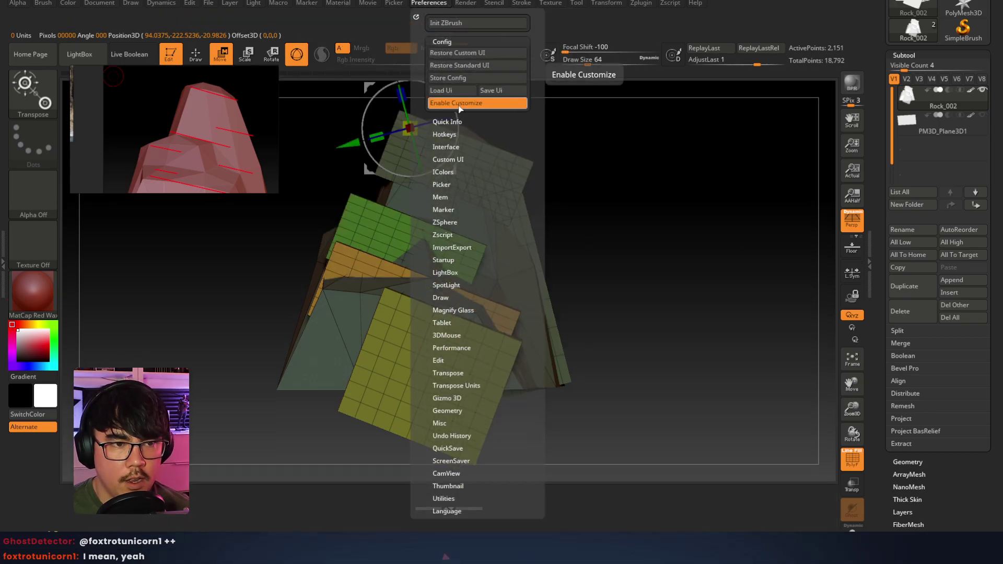
pyautogui.moveTo(881, 389)
pyautogui.mouseDown()
pyautogui.moveTo(882, 293)
pyautogui.moveTo(920, 154)
pyautogui.moveTo(747, 99)
pyautogui.moveTo(586, 26)
pyautogui.mouseUp()
pyautogui.click(913, 288)
pyautogui.keyDown('ctrl'); pyautogui.keyDown('alt'); pyautogui.moveTo(783, 14); pyautogui.dragTo(836, 19); pyautogui.keyUp('alt'); pyautogui.keyUp('ctrl')
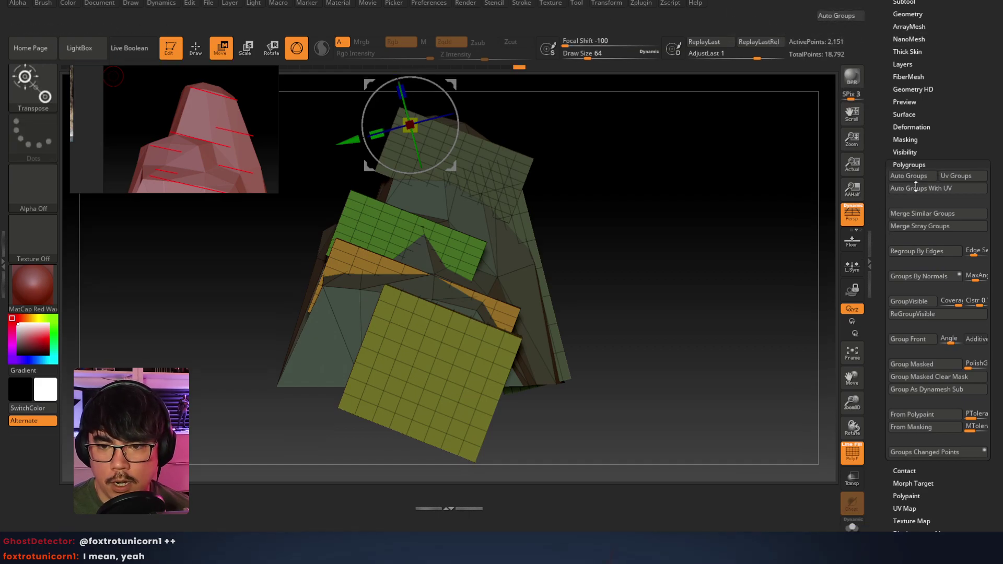
# Place a copy of Enable Customize beside Auto Groups on the top shelf and turn interface customization off
pyautogui.moveTo(881, 77); pyautogui.dragTo(883, 276)
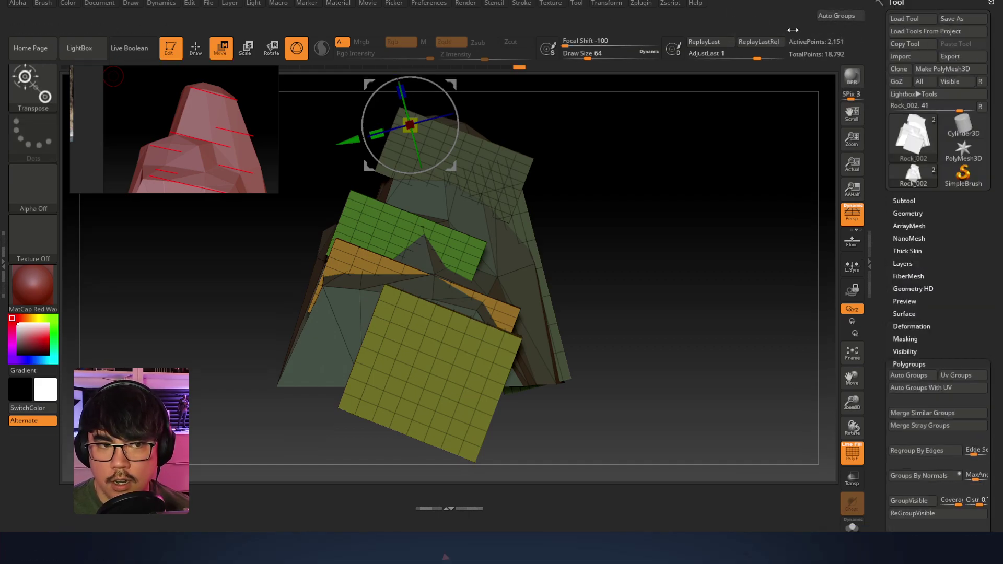
pyautogui.click(365, 2)
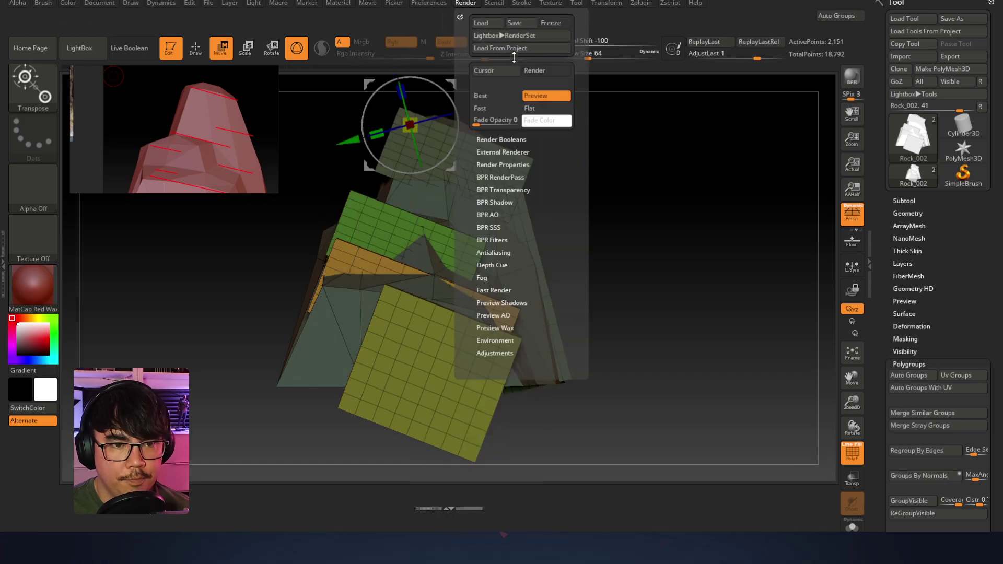
pyautogui.moveTo(424, 4)
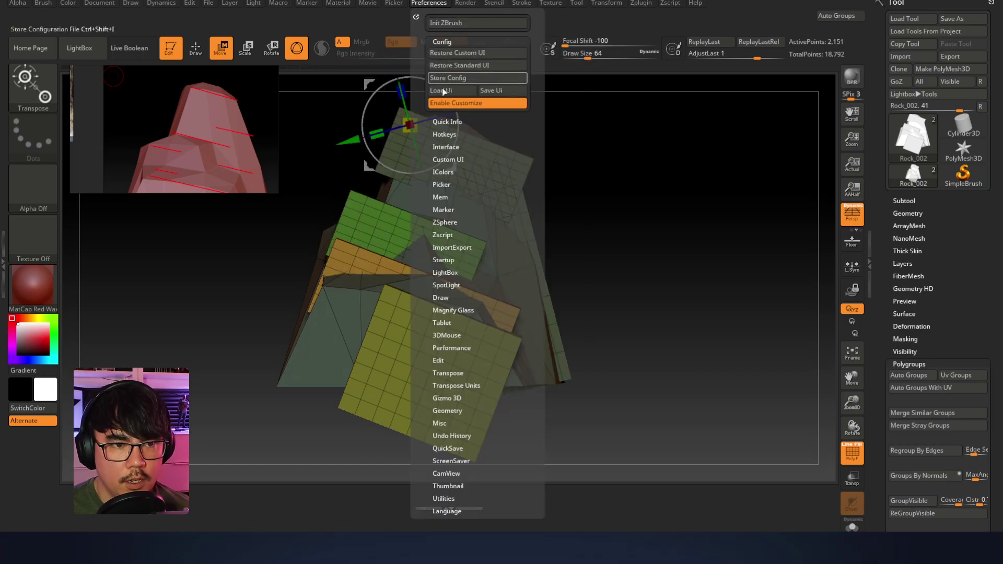
pyautogui.click(511, 103)
pyautogui.keyDown('ctrl'); pyautogui.keyDown('alt'); pyautogui.click(505, 104); pyautogui.keyUp('alt'); pyautogui.keyUp('ctrl')
pyautogui.click(483, 105)
pyautogui.keyDown('ctrl'); pyautogui.keyDown('alt'); pyautogui.moveTo(481, 106); pyautogui.dragTo(787, 19); pyautogui.keyUp('alt'); pyautogui.keyUp('ctrl')
pyautogui.click(747, 14)
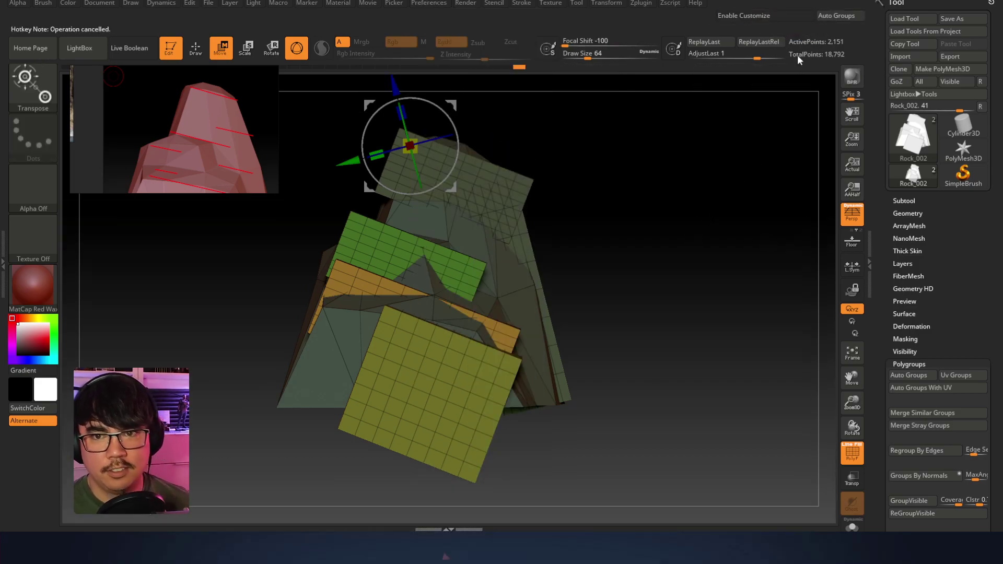
# Regroup the rock and blocks with Auto Groups from the top shelf and mask everything except the top block
pyautogui.click(840, 19)
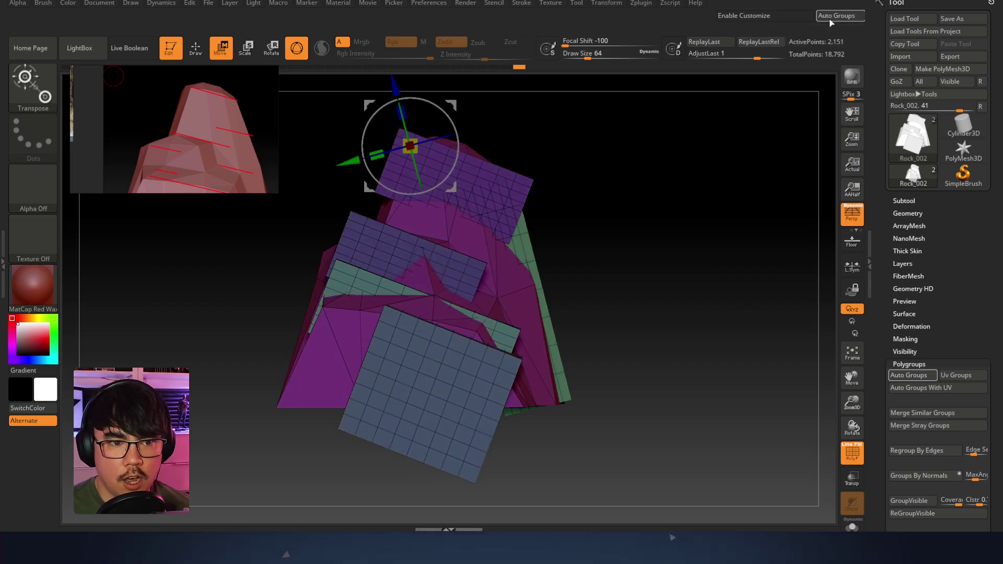
pyautogui.keyDown('ctrl'); pyautogui.click(508, 183); pyautogui.keyUp('ctrl')
# Try moving the top block, undo the changes, and rotate the gizmo to match the block's tilt
pyautogui.moveTo(526, 124)
pyautogui.mouseDown()
pyautogui.moveTo(510, 129)
pyautogui.moveTo(519, 152)
pyautogui.moveTo(534, 136)
pyautogui.mouseUp()
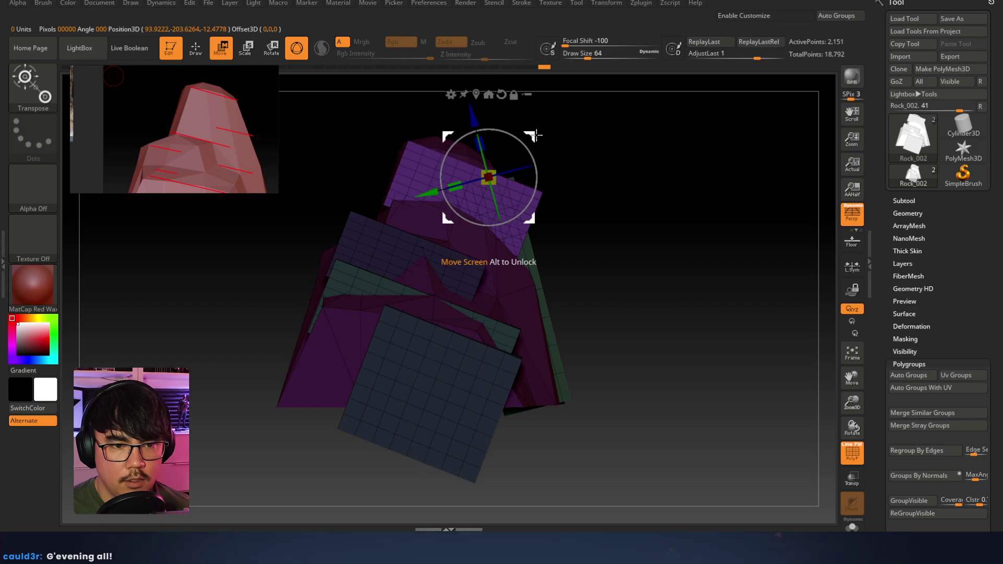
pyautogui.hotkey('ctrl', 'z')
pyautogui.press('r')
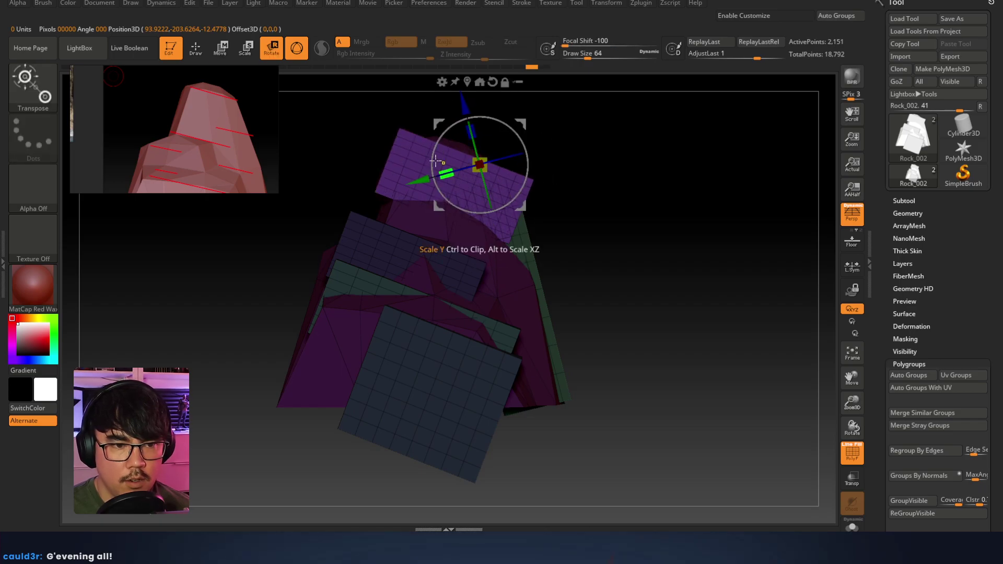
pyautogui.hotkey('ctrl', 'z')
pyautogui.moveTo(445, 162); pyautogui.dragTo(468, 144)
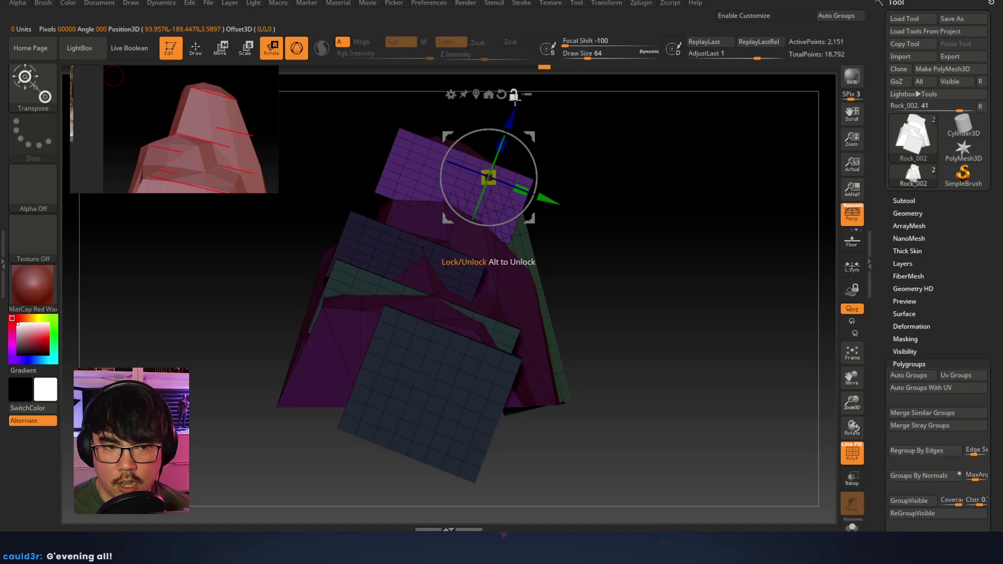
# Place the gizmo at the top block's outer end and scale the block to about 0.86 along its tilted length
pyautogui.moveTo(463, 142); pyautogui.dragTo(426, 120)
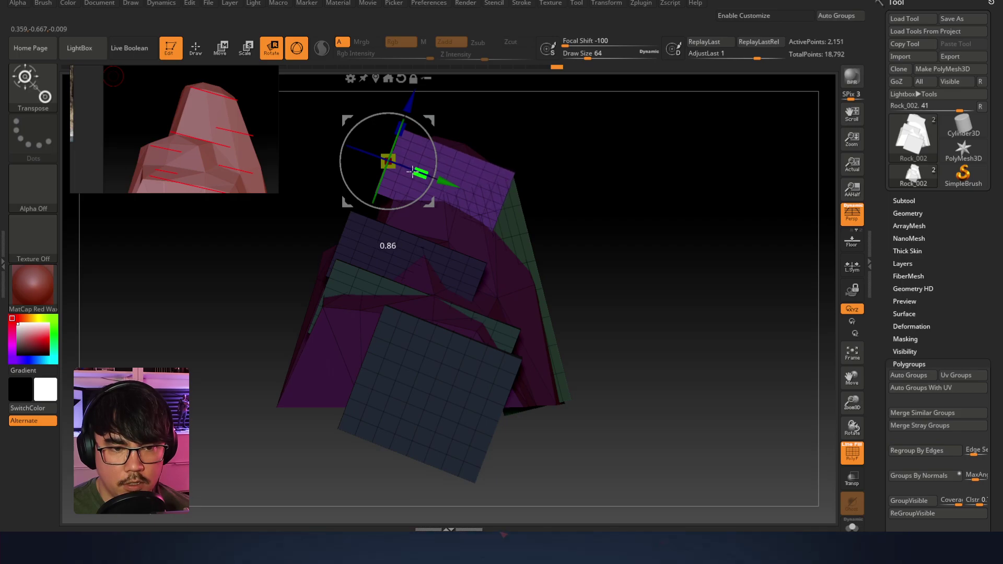
pyautogui.press('q')
pyautogui.moveTo(616, 204)
pyautogui.mouseDown()
pyautogui.moveTo(578, 191)
pyautogui.moveTo(627, 173)
pyautogui.moveTo(669, 194)
pyautogui.moveTo(681, 182)
pyautogui.moveTo(679, 193)
pyautogui.moveTo(515, 180)
pyautogui.mouseUp()
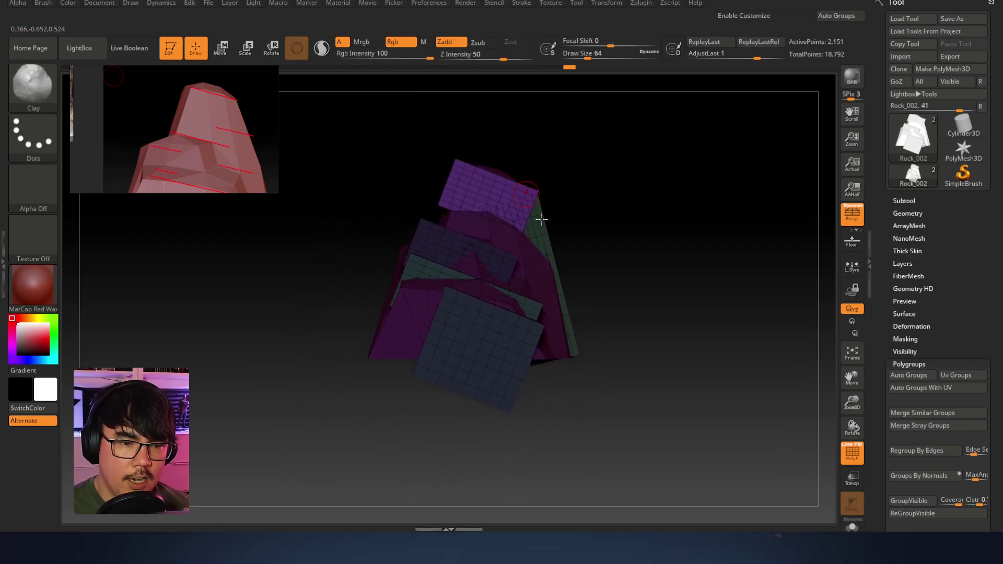
pyautogui.moveTo(678, 251); pyautogui.dragTo(672, 330)
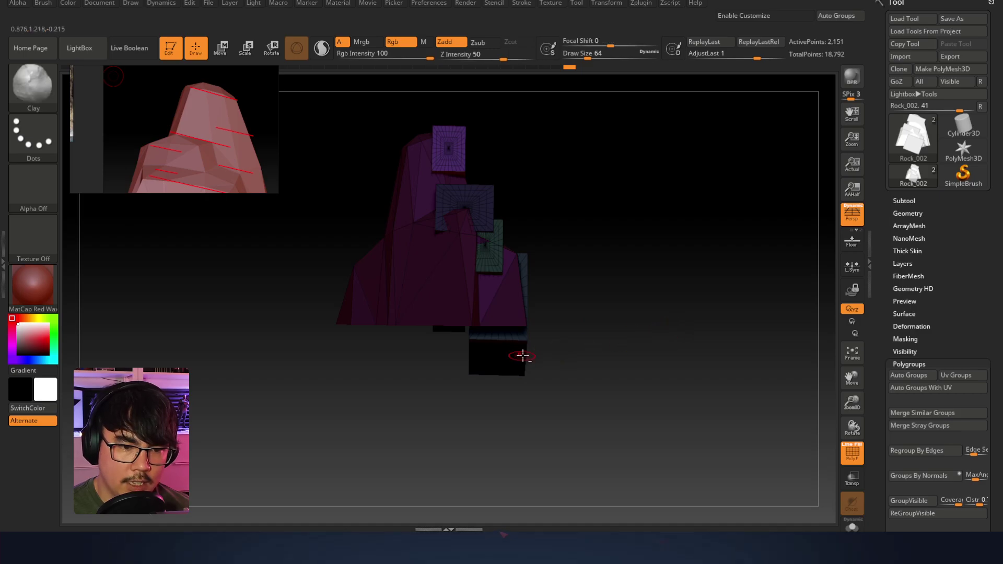
# Mask everything except the second block from the top and shift it sideways along X into the rock
pyautogui.moveTo(520, 351)
pyautogui.mouseDown()
pyautogui.moveTo(604, 358)
pyautogui.moveTo(586, 369)
pyautogui.moveTo(660, 335)
pyautogui.moveTo(642, 362)
pyautogui.moveTo(484, 365)
pyautogui.moveTo(582, 385)
pyautogui.moveTo(620, 365)
pyautogui.mouseUp()
pyautogui.press('ctrl')
pyautogui.press('w')
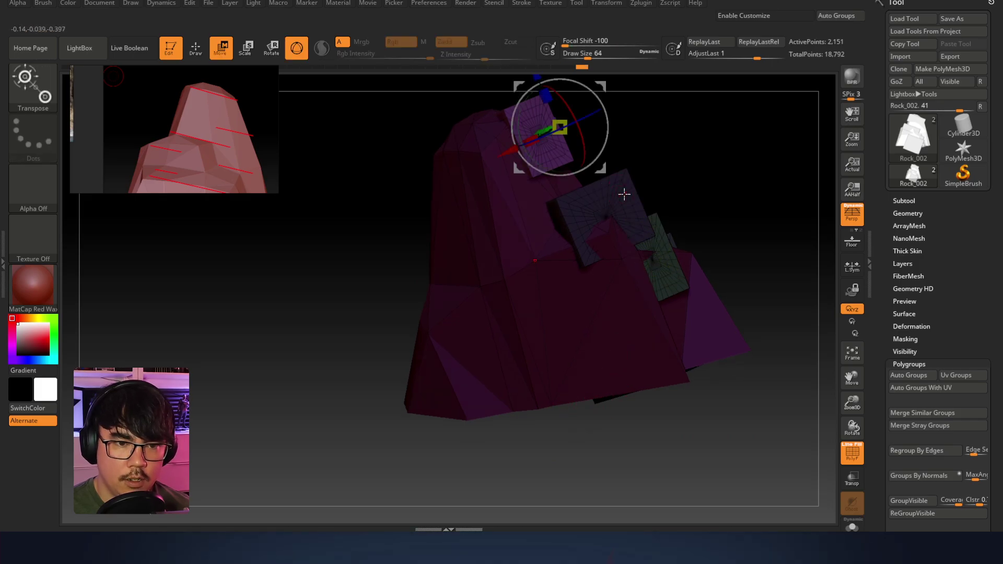
pyautogui.keyDown('ctrl'); pyautogui.click(620, 194); pyautogui.keyUp('ctrl')
pyautogui.keyDown('shift'); pyautogui.moveTo(706, 235); pyautogui.dragTo(678, 234); pyautogui.keyUp('shift')
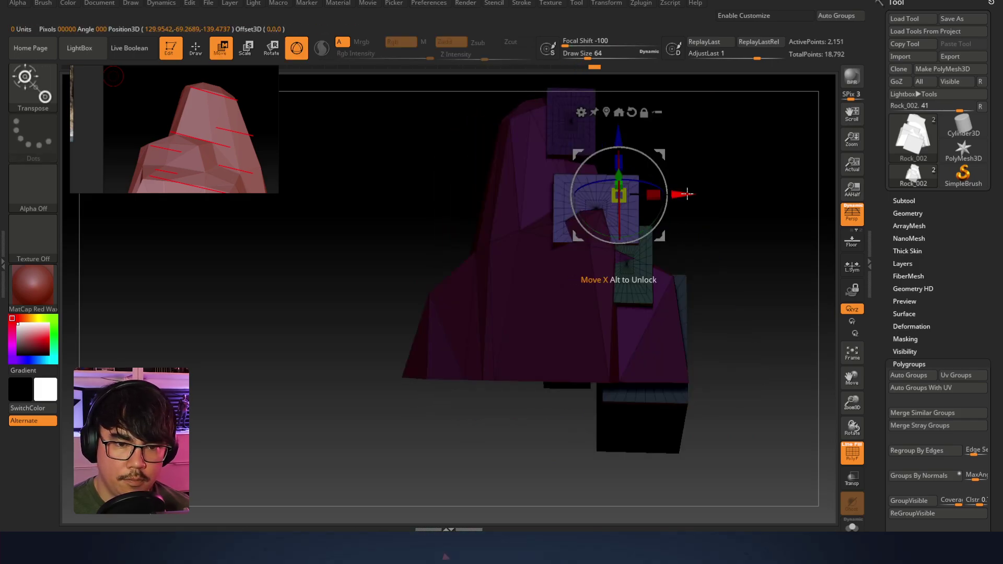
pyautogui.moveTo(669, 196)
pyautogui.mouseDown()
pyautogui.moveTo(700, 196)
pyautogui.moveTo(617, 195)
pyautogui.moveTo(663, 203)
pyautogui.mouseUp()
pyautogui.hotkey('ctrl', 'z')
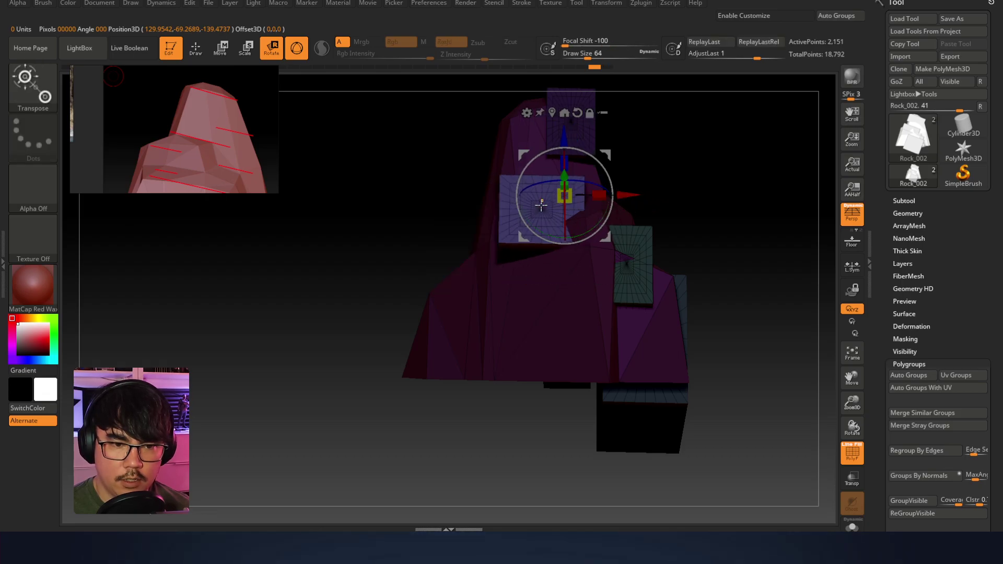
# Turn the gizmo's X axis to face the opposite way and widen the second block across the rock
pyautogui.moveTo(527, 195); pyautogui.dragTo(499, 195)
pyautogui.hotkey('ctrl', 'z')
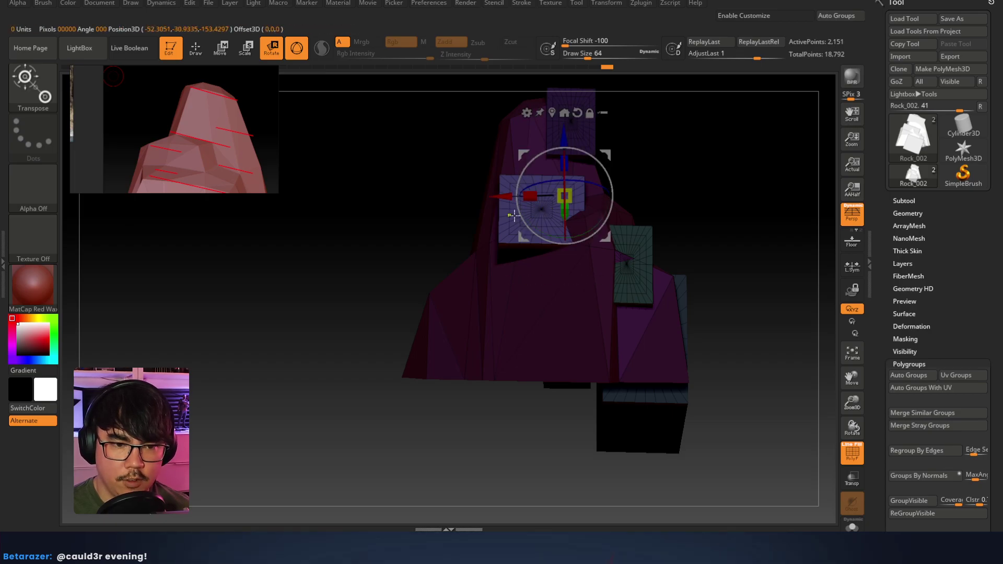
pyautogui.moveTo(392, 230); pyautogui.dragTo(523, 228)
pyautogui.keyDown('shift'); pyautogui.moveTo(690, 221); pyautogui.dragTo(583, 218); pyautogui.keyUp('shift')
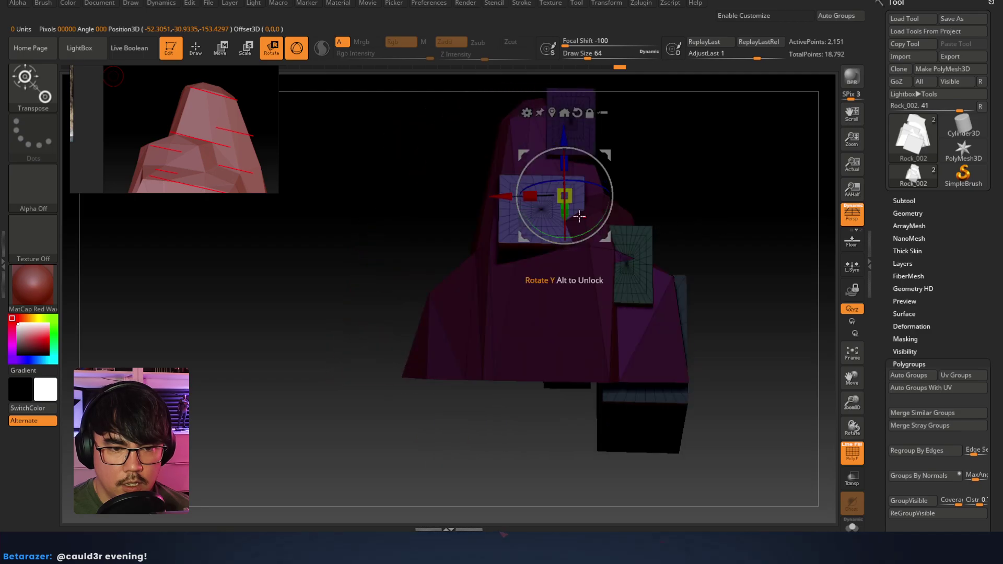
pyautogui.moveTo(529, 196)
pyautogui.mouseDown()
pyautogui.moveTo(511, 195)
pyautogui.moveTo(531, 201)
pyautogui.mouseUp()
pyautogui.press('w')
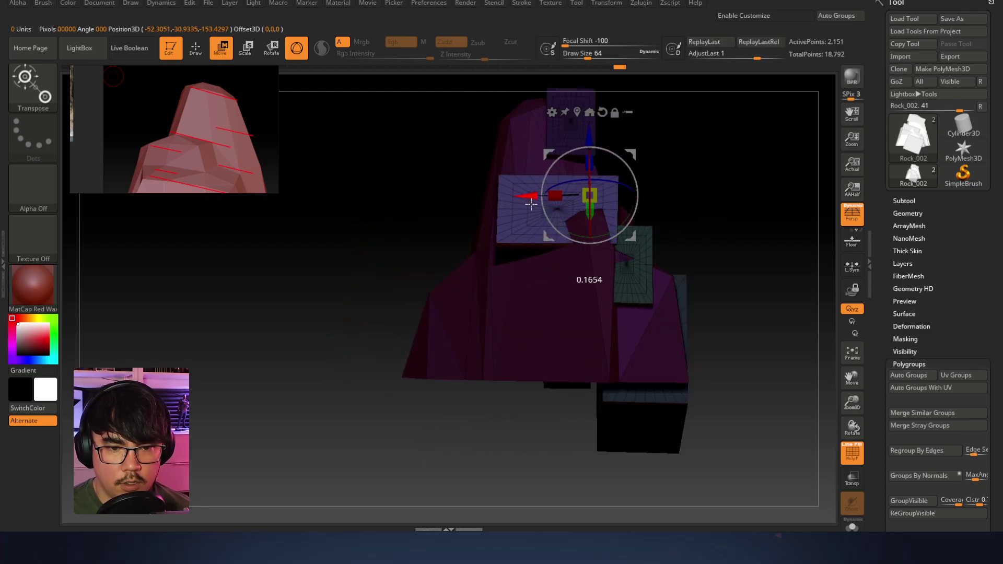
# Isolate the third block with a mask, duplicate it onto the far side of the rock, and slide the copy along its slope
pyautogui.keyDown('ctrl'); pyautogui.click(633, 291); pyautogui.keyUp('ctrl')
pyautogui.keyDown('alt'); pyautogui.moveTo(686, 290); pyautogui.dragTo(533, 232); pyautogui.keyUp('alt')
pyautogui.moveTo(533, 231); pyautogui.dragTo(644, 275, button='right')
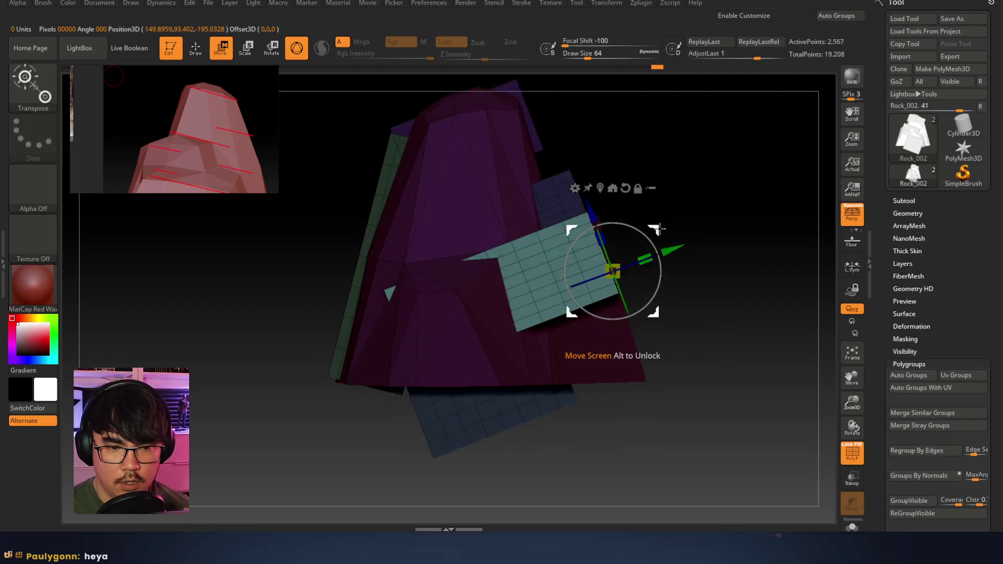
pyautogui.moveTo(672, 249); pyautogui.dragTo(574, 287)
pyautogui.press('w')
pyautogui.press('q')
pyautogui.moveTo(725, 267)
pyautogui.mouseDown(button='right')
pyautogui.moveTo(669, 268)
pyautogui.moveTo(678, 247)
pyautogui.mouseUp(button='right')
# Mask everything except the bottom block, widen it along X, and lengthen it along its slope
pyautogui.press('ctrl')
pyautogui.press('w')
pyautogui.keyDown('ctrl'); pyautogui.click(692, 383); pyautogui.keyUp('ctrl')
pyautogui.moveTo(808, 366); pyautogui.dragTo(654, 337, button='right')
pyautogui.moveTo(599, 434); pyautogui.dragTo(747, 335, button='right')
pyautogui.moveTo(619, 353); pyautogui.dragTo(515, 351)
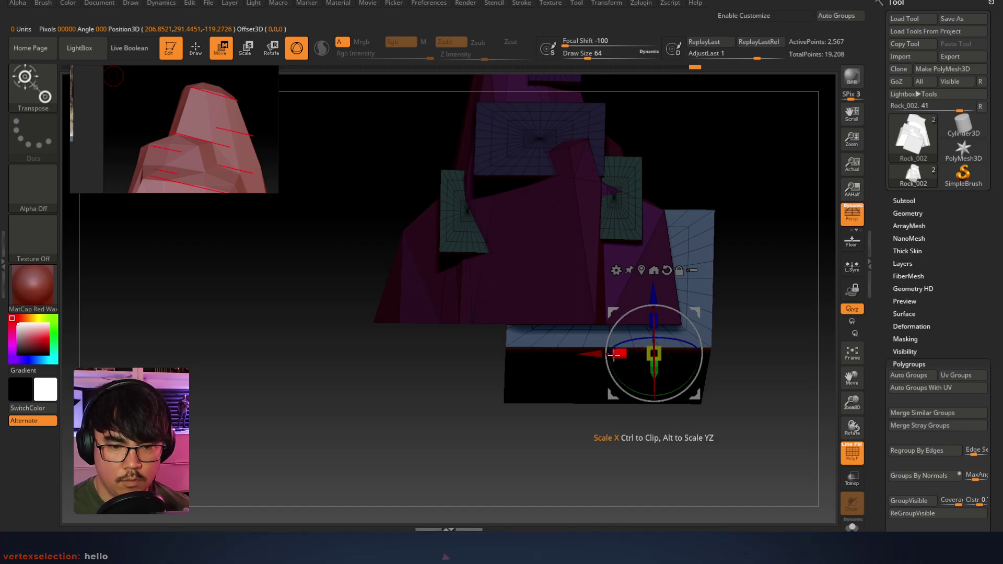
pyautogui.moveTo(595, 353); pyautogui.dragTo(571, 357)
pyautogui.moveTo(571, 356); pyautogui.dragTo(712, 333, button='right')
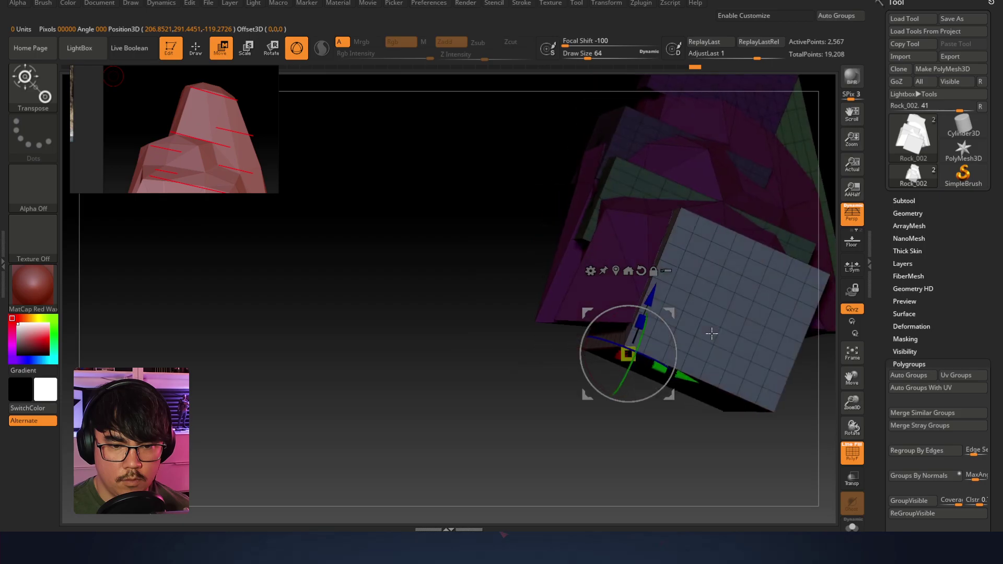
pyautogui.moveTo(659, 368)
pyautogui.mouseDown()
pyautogui.moveTo(692, 389)
pyautogui.moveTo(630, 356)
pyautogui.moveTo(659, 367)
pyautogui.mouseUp()
# Return to Draw mode and turn off the PolyFrame display on the rock
pyautogui.moveTo(694, 374)
pyautogui.mouseDown(button='right')
pyautogui.moveTo(600, 372)
pyautogui.moveTo(650, 375)
pyautogui.mouseUp(button='right')
pyautogui.press('q')
pyautogui.moveTo(767, 201)
pyautogui.keyDown('ctrl'); pyautogui.mouseDown(button='right')
pyautogui.moveTo(763, 190)
pyautogui.moveTo(770, 195)
pyautogui.moveTo(669, 230)
pyautogui.mouseUp(button='right'); pyautogui.keyUp('ctrl')
pyautogui.moveTo(701, 266); pyautogui.dragTo(563, 207, button='right')
pyautogui.hotkey('shift', 'f')
pyautogui.moveTo(681, 224); pyautogui.dragTo(711, 235, button='right')
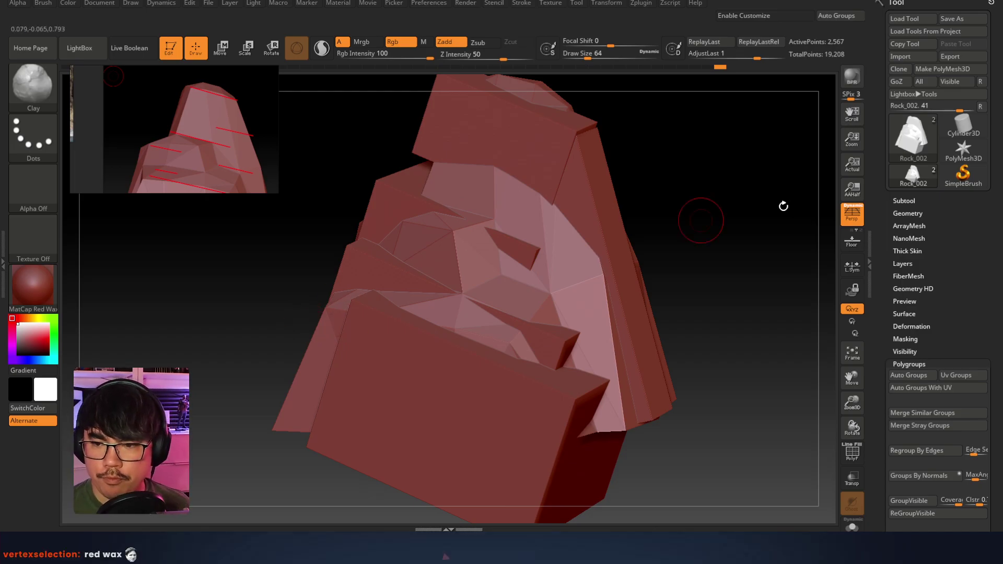
# Apply the Green Metallic material to the rock in place of the red wax
pyautogui.click(33, 287)
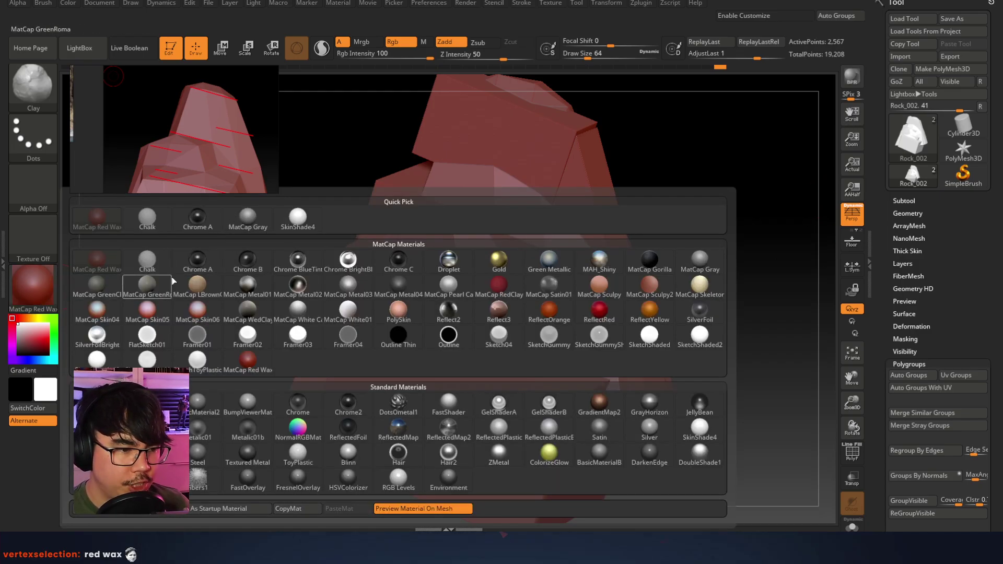
pyautogui.click(549, 258)
pyautogui.keyDown('ctrl'); pyautogui.moveTo(625, 241); pyautogui.dragTo(501, 222, button='right'); pyautogui.keyUp('ctrl')
# Try the MatCap Satin01 material on the rock, then switch back to Green Metallic
pyautogui.click(37, 272)
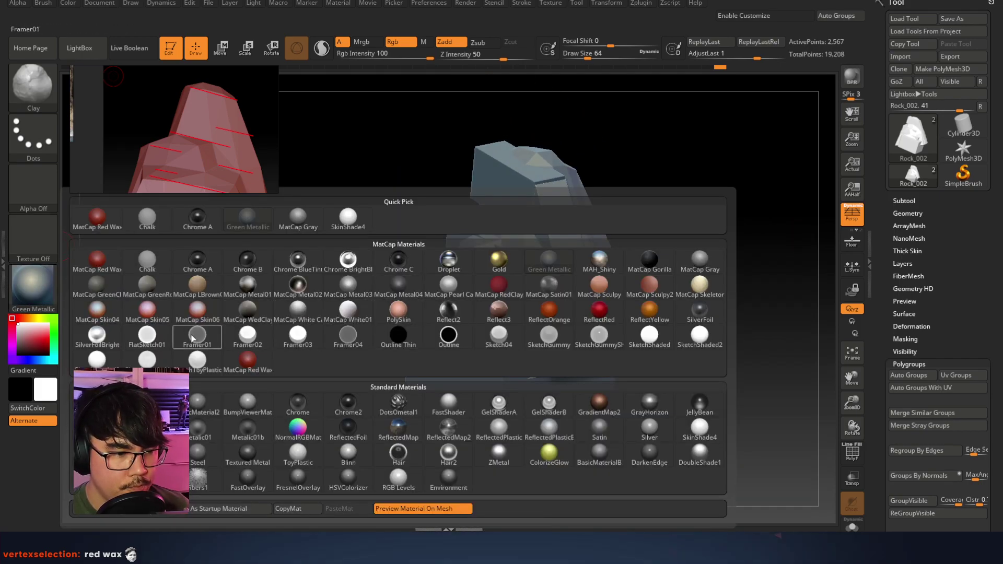
pyautogui.click(543, 296)
pyautogui.moveTo(558, 276); pyautogui.dragTo(545, 245, button='right')
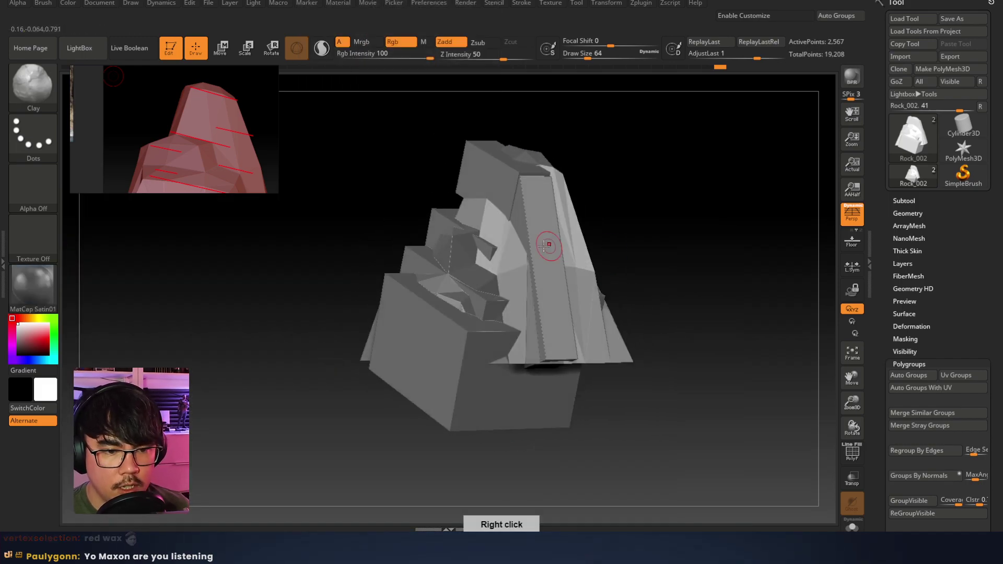
pyautogui.click(49, 276)
pyautogui.click(549, 260)
# Examine the blocked-out rock and its stepped layers from several angles in the Green Metallic material
pyautogui.moveTo(601, 231); pyautogui.dragTo(603, 233, button='right')
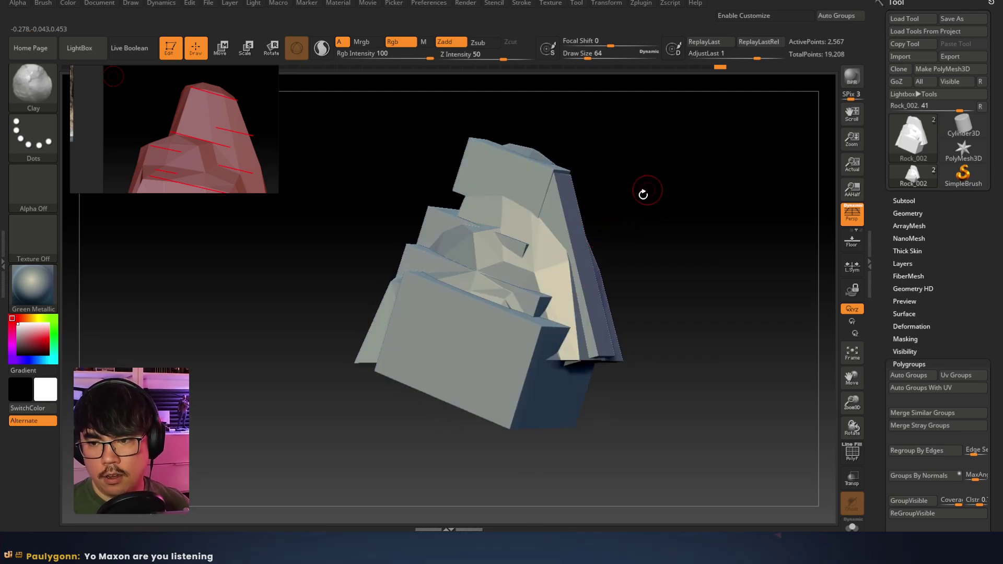
pyautogui.moveTo(582, 236); pyautogui.dragTo(533, 236, button='right')
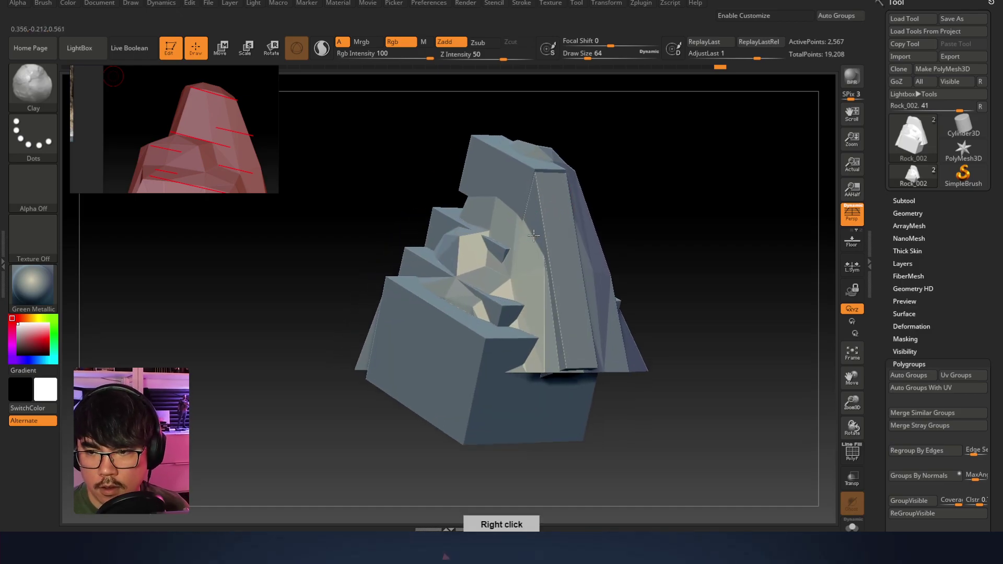
pyautogui.rightClick(513, 271)
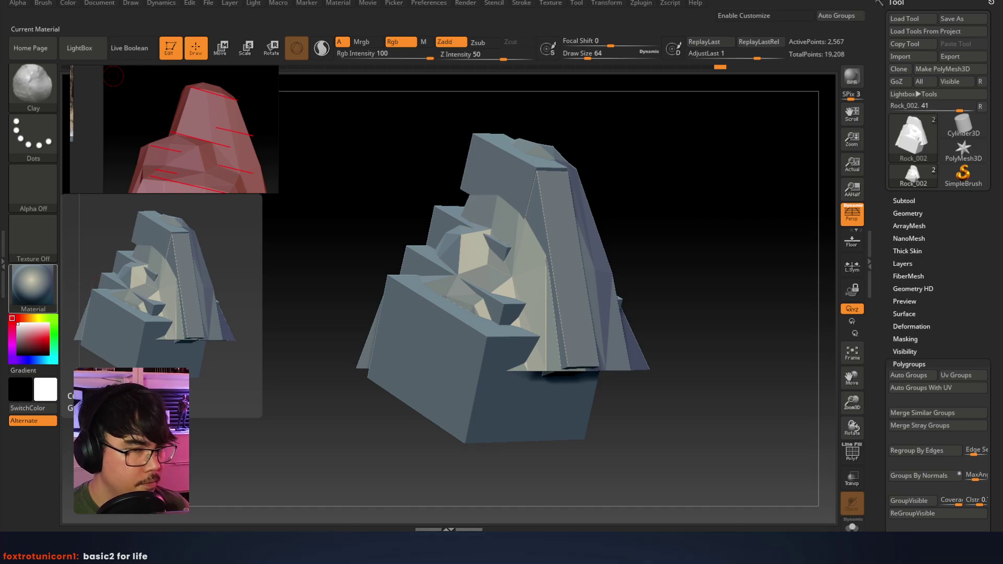
pyautogui.moveTo(628, 141); pyautogui.dragTo(622, 197, button='right')
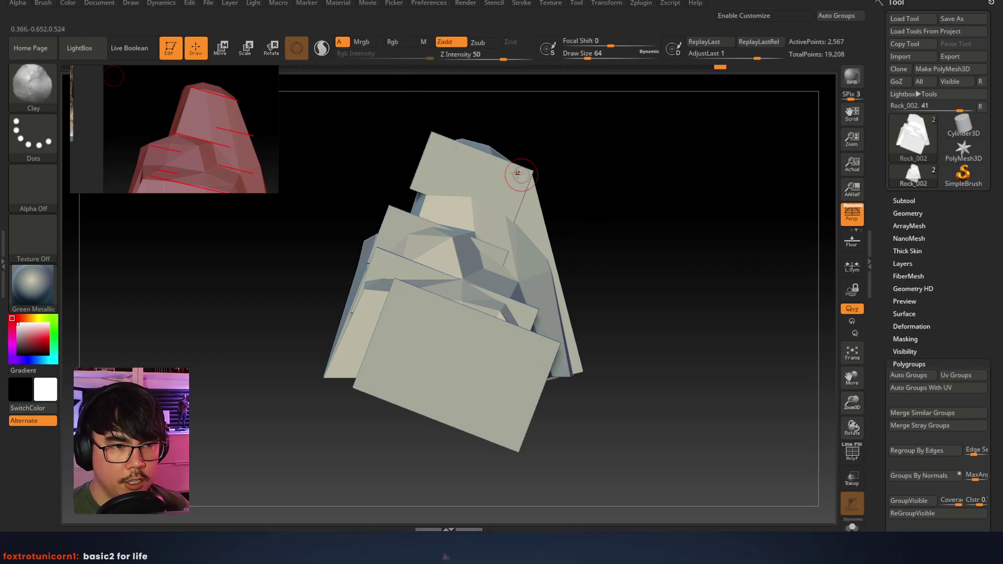
pyautogui.moveTo(590, 219); pyautogui.dragTo(643, 218, button='right')
pyautogui.keyDown('alt'); pyautogui.moveTo(643, 219); pyautogui.dragTo(624, 232, button='right'); pyautogui.keyUp('alt')
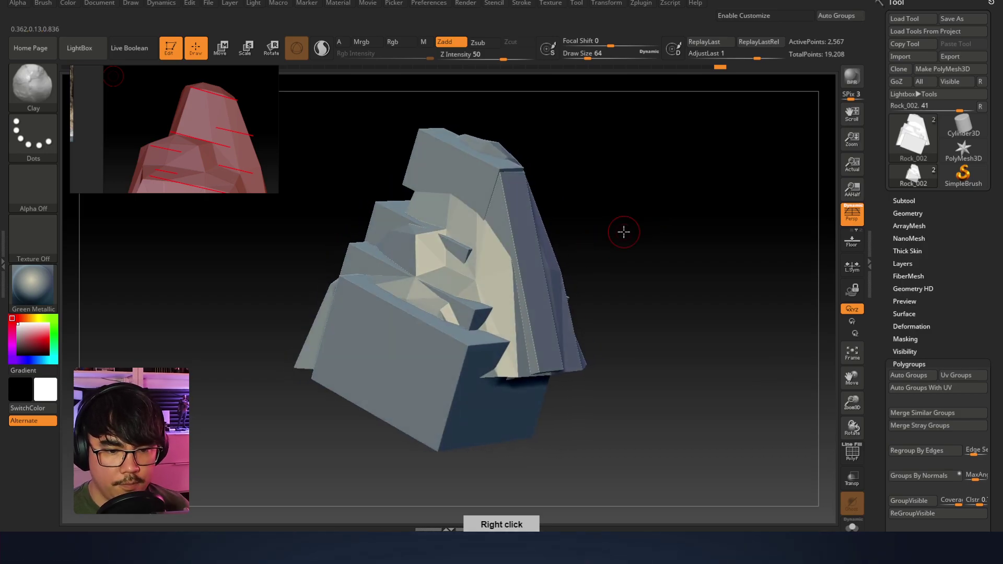
pyautogui.moveTo(885, 228); pyautogui.dragTo(632, 279, button='right')
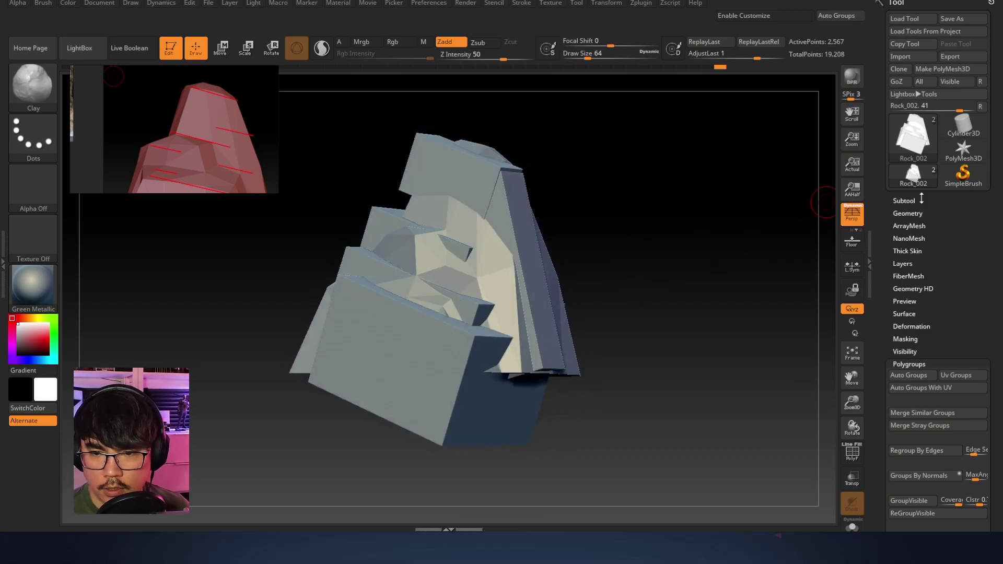
# Fuse the rock and its blocks into one mesh with DynaMesh at resolution 128
pyautogui.click(914, 201)
pyautogui.click(900, 31)
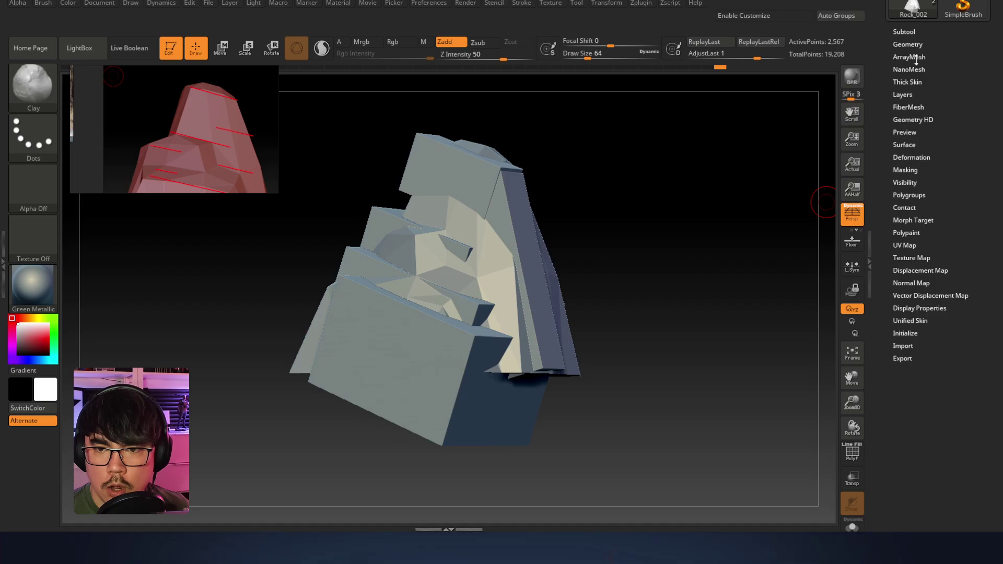
pyautogui.click(919, 45)
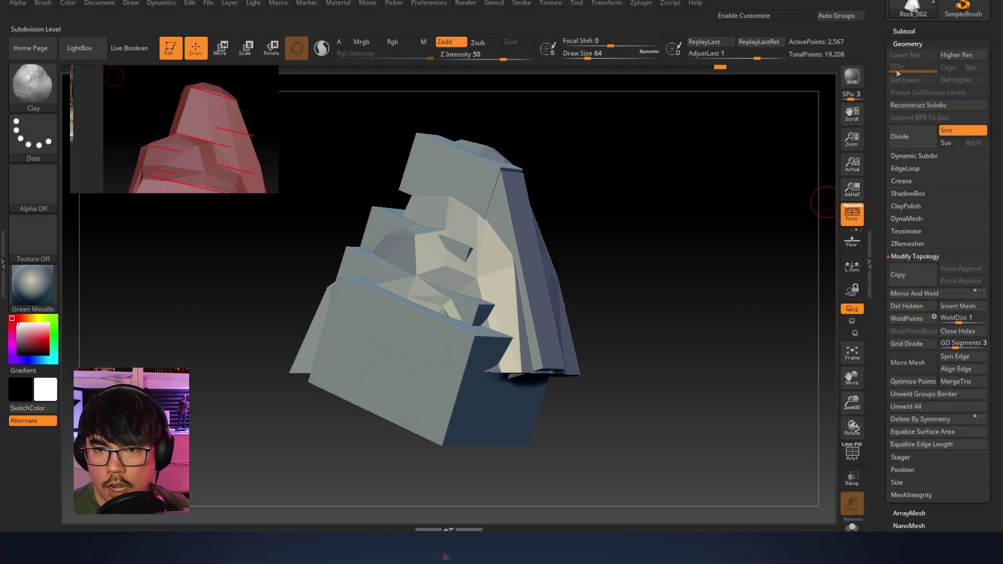
pyautogui.click(908, 220)
pyautogui.click(910, 239)
pyautogui.moveTo(746, 223); pyautogui.dragTo(634, 228, button='right')
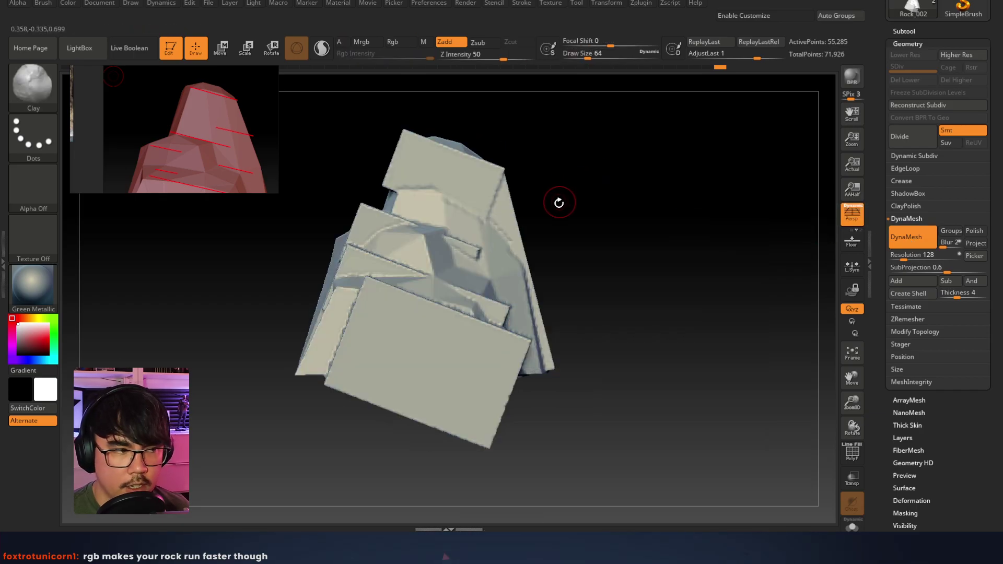
pyautogui.moveTo(587, 189)
pyautogui.mouseDown(button='right')
pyautogui.moveTo(418, 298)
pyautogui.moveTo(482, 249)
pyautogui.moveTo(501, 193)
pyautogui.mouseUp(button='right')
pyautogui.press('b')
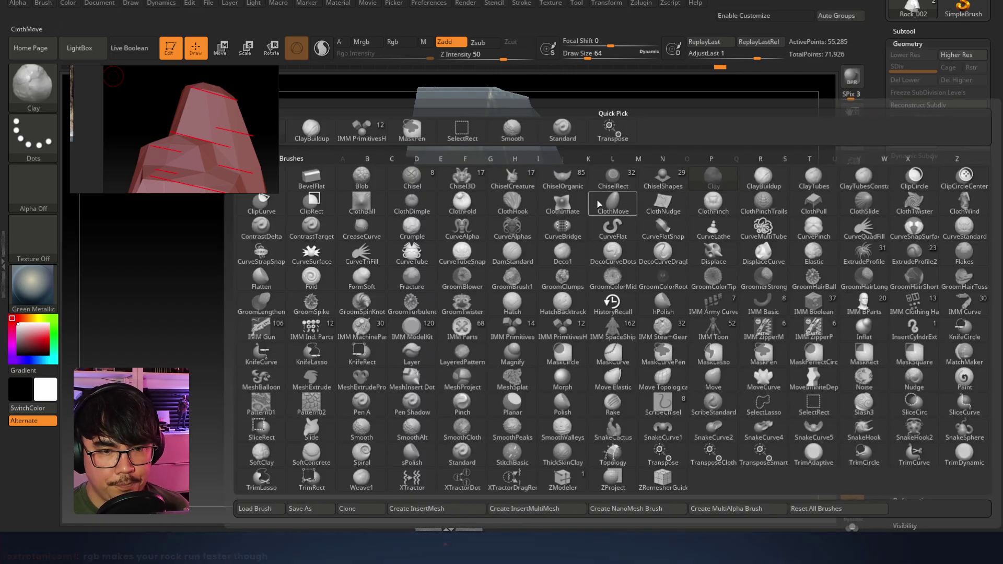
pyautogui.click(562, 141)
pyautogui.press('ctrl')
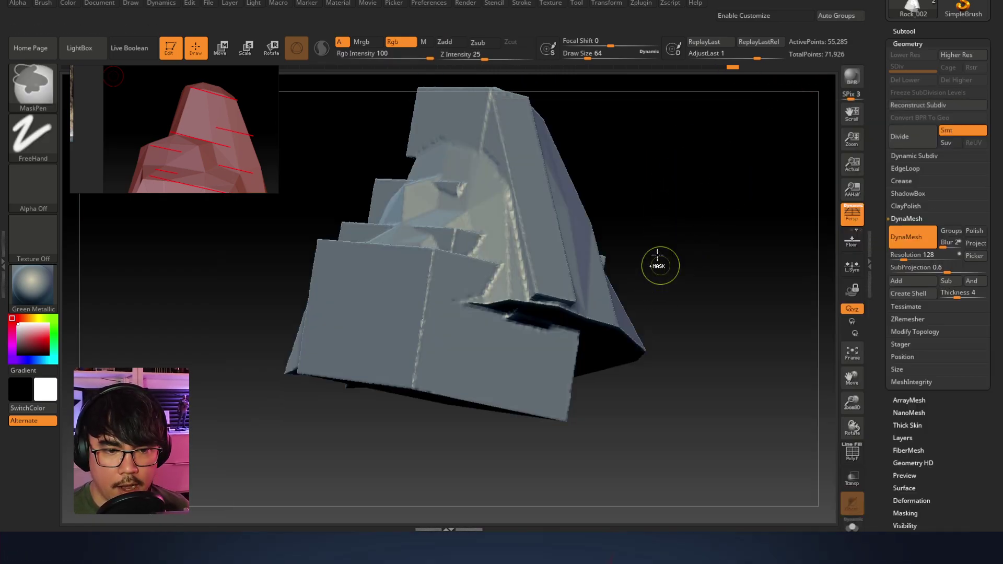
pyautogui.press('b')
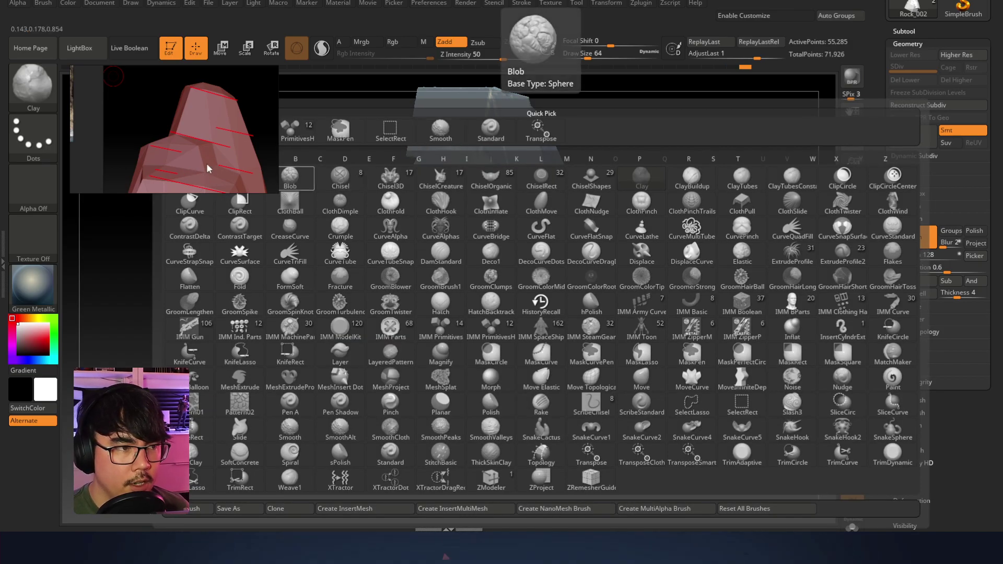
# Make the reference window taller, zoom out to the full image board, and compare the fused rock with it from several angles
pyautogui.moveTo(211, 151); pyautogui.dragTo(210, 165, button='right')
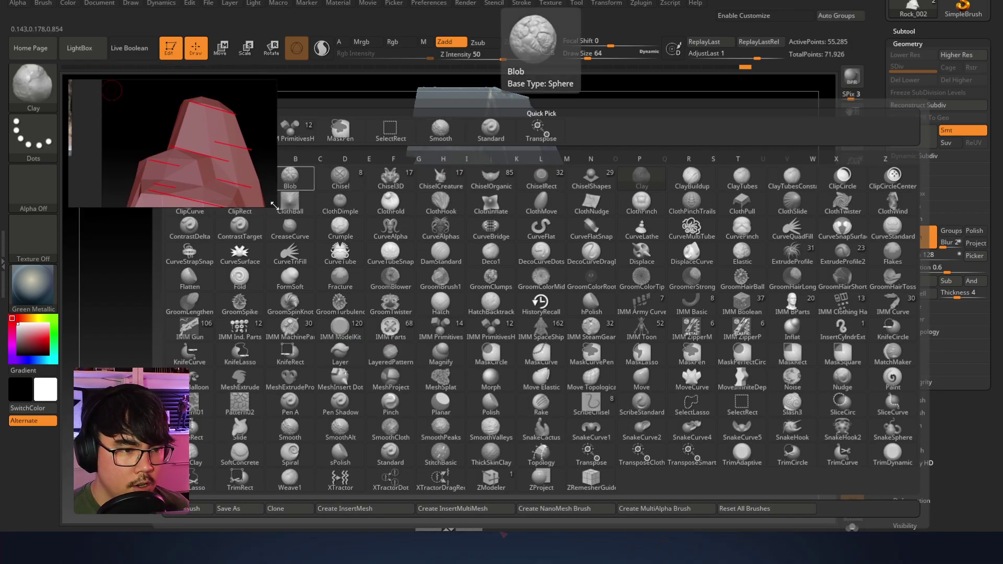
pyautogui.moveTo(275, 201); pyautogui.dragTo(252, 238)
pyautogui.scroll(-5, 170, 145)
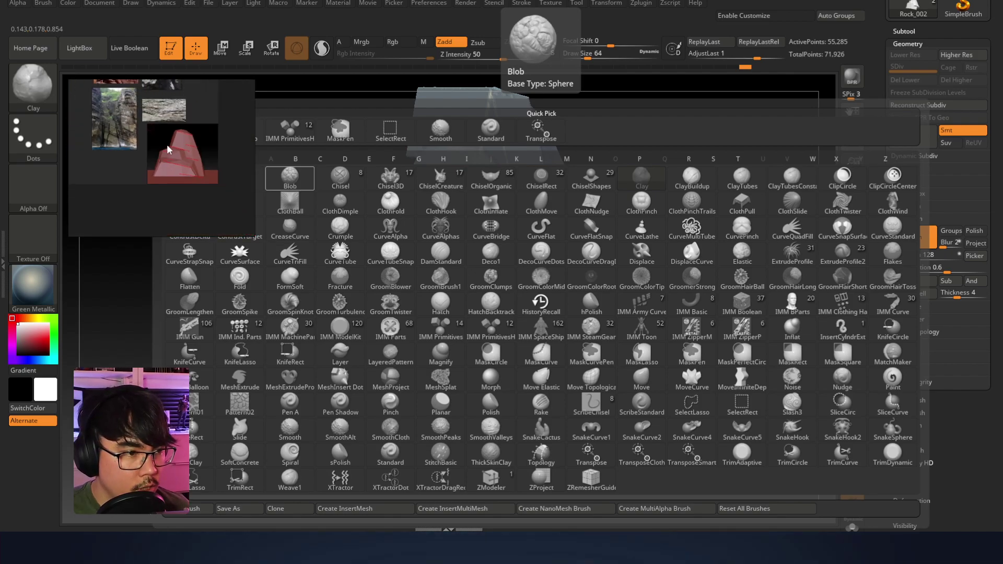
pyautogui.moveTo(171, 146); pyautogui.dragTo(208, 163, button='middle')
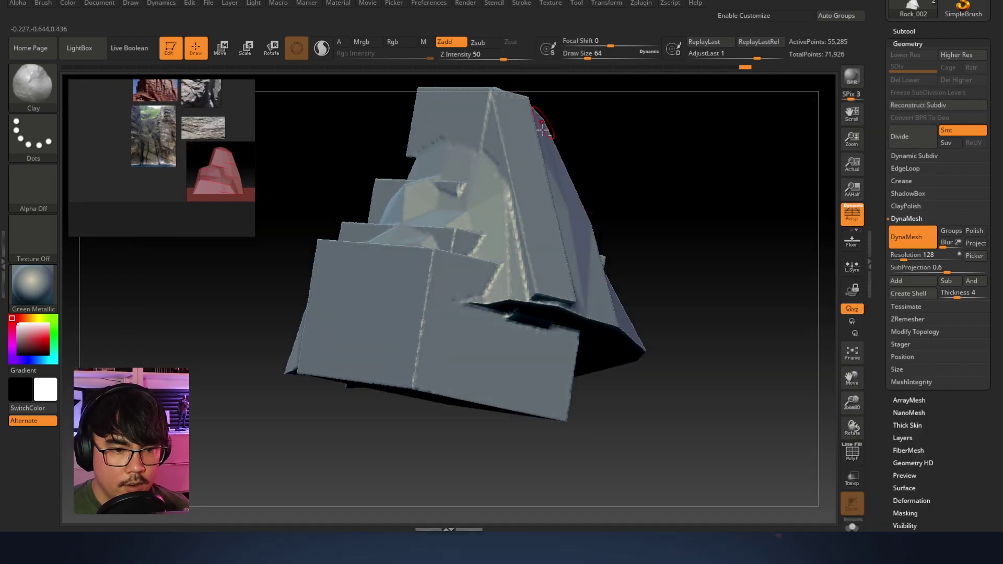
pyautogui.moveTo(543, 128); pyautogui.dragTo(491, 201)
pyautogui.moveTo(508, 216); pyautogui.dragTo(471, 190)
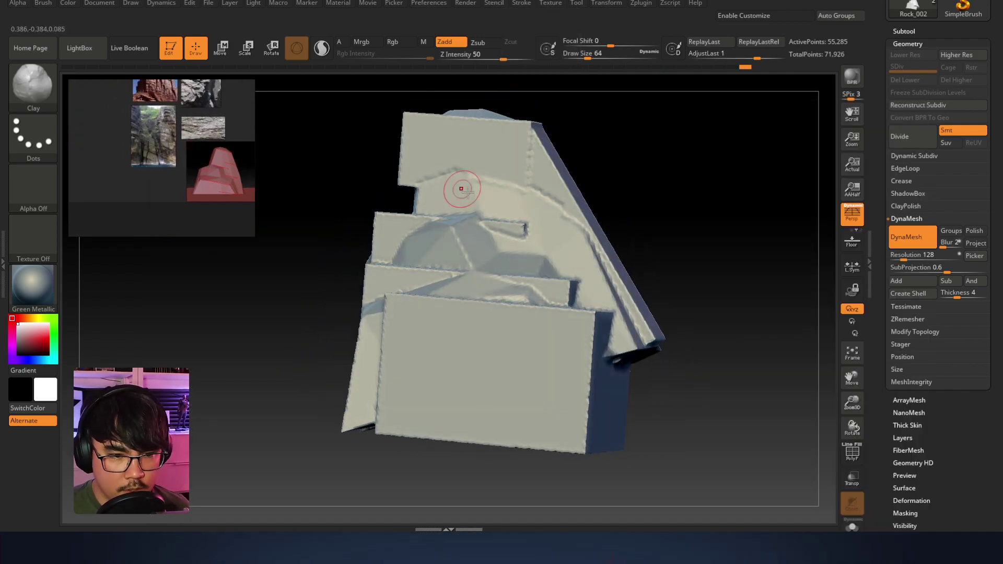
pyautogui.moveTo(530, 169)
pyautogui.mouseDown(button='right')
pyautogui.moveTo(459, 166)
pyautogui.moveTo(536, 179)
pyautogui.moveTo(528, 146)
pyautogui.moveTo(568, 191)
pyautogui.moveTo(511, 189)
pyautogui.moveTo(559, 251)
pyautogui.moveTo(531, 214)
pyautogui.mouseUp(button='right')
pyautogui.moveTo(519, 172); pyautogui.dragTo(666, 122, button='right')
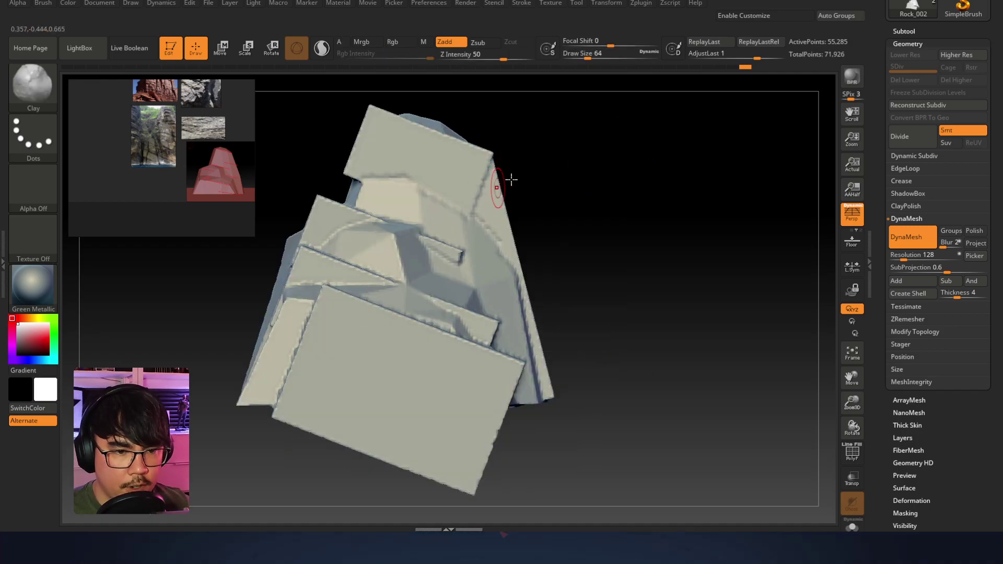
# Zoom the reference board in on the layered cliff photo and make the reference window wider and shorter
pyautogui.moveTo(194, 133); pyautogui.dragTo(182, 104, button='middle')
pyautogui.scroll(6, 172, 164)
pyautogui.moveTo(178, 225); pyautogui.dragTo(171, 183, button='middle')
pyautogui.scroll(2, 171, 181)
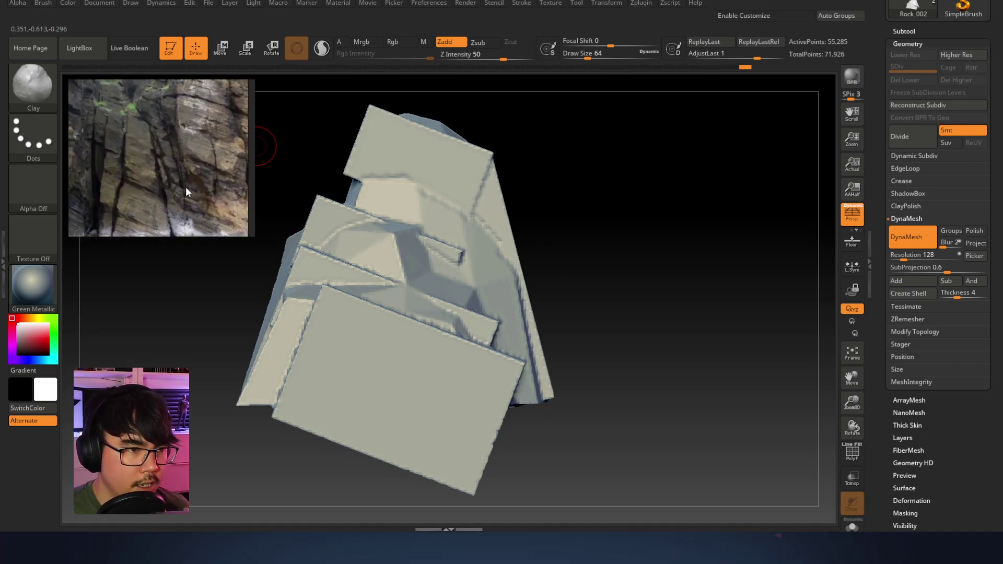
pyautogui.moveTo(254, 236); pyautogui.dragTo(296, 188)
pyautogui.moveTo(182, 156); pyautogui.dragTo(245, 138, button='middle')
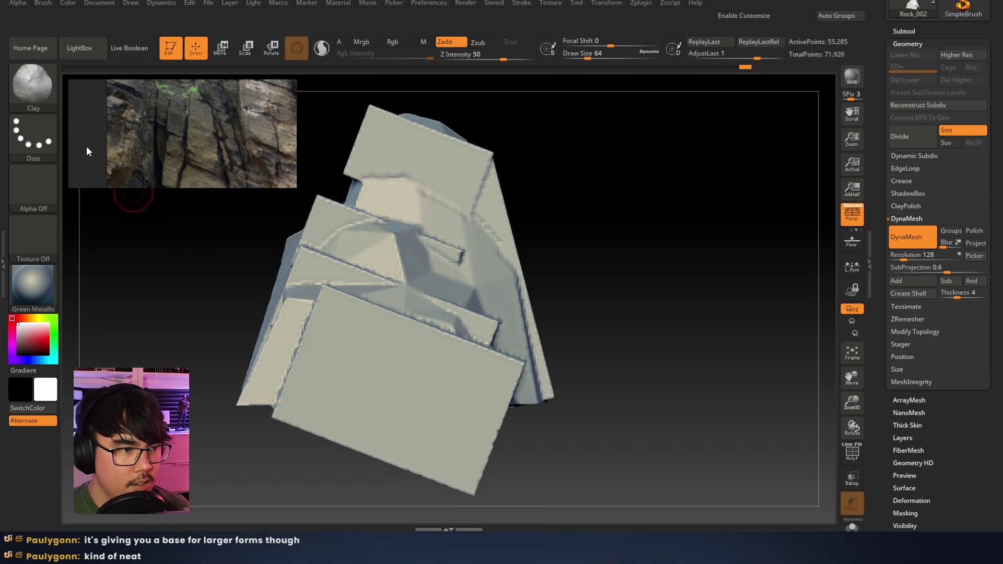
# Zoom the reference board out to show all its rock images and shift the reference window slightly
pyautogui.scroll(-4, 90, 148)
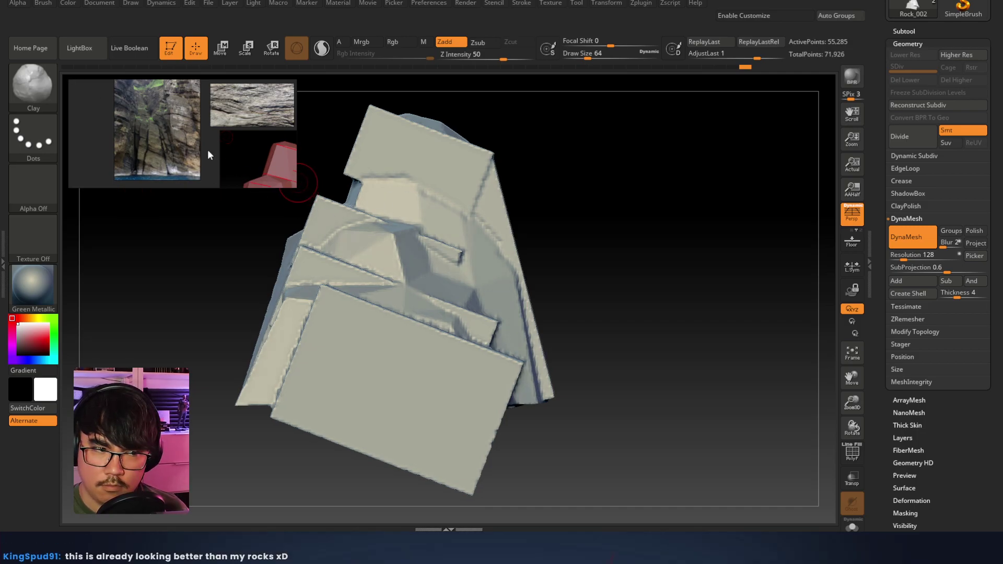
pyautogui.scroll(-2, 246, 168)
pyautogui.scroll(3, 195, 133)
pyautogui.scroll(-8, 196, 135)
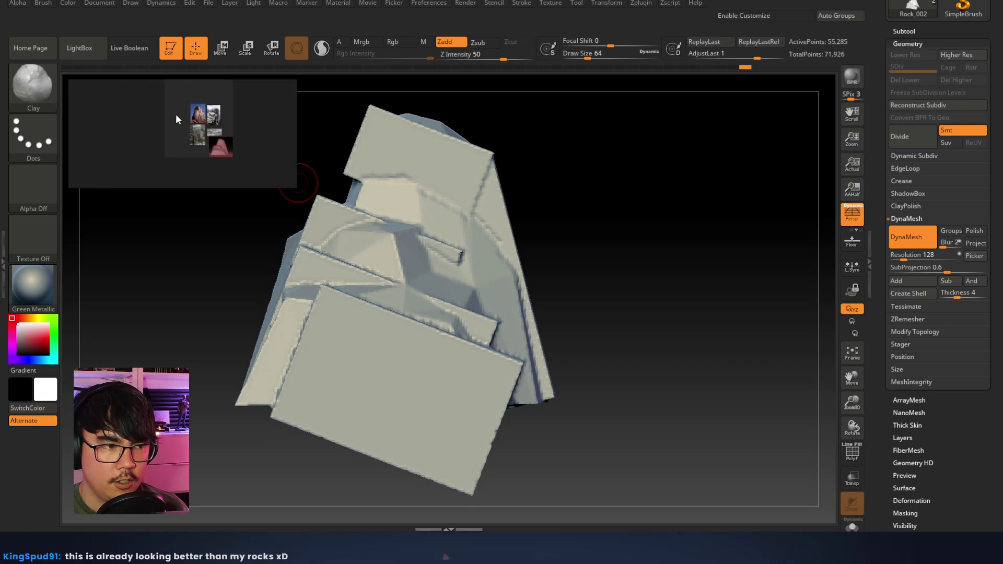
pyautogui.rightClick(149, 158)
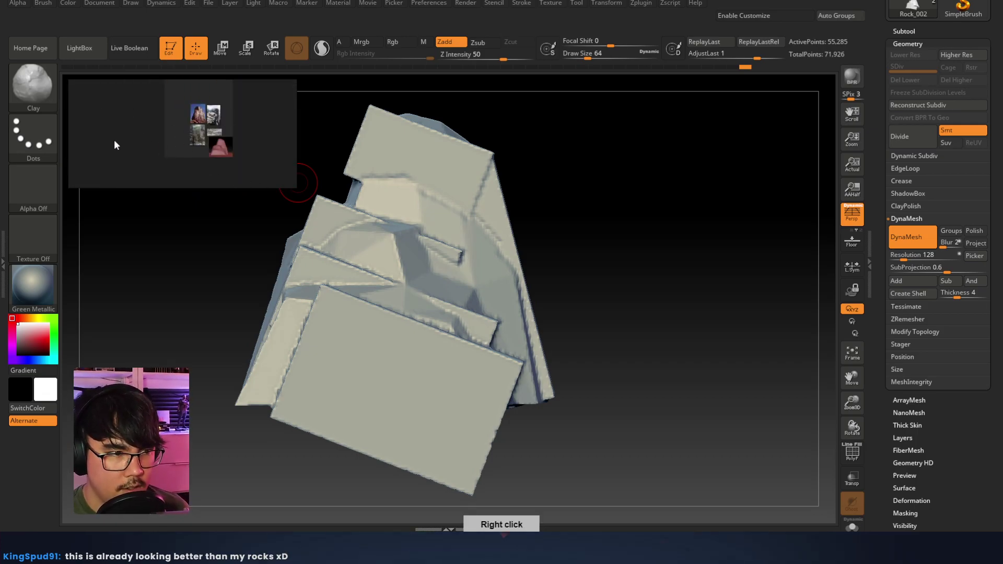
pyautogui.moveTo(137, 116); pyautogui.dragTo(115, 141, button='right')
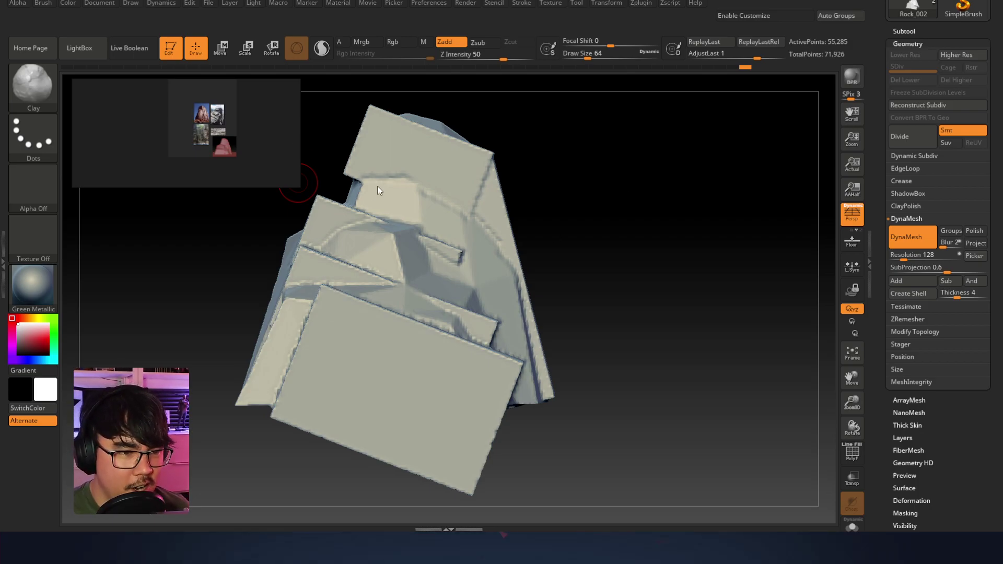
# Make the reference window narrow and tall, fill it with the layered cliff photo, and place it beside the rock
pyautogui.moveTo(296, 184); pyautogui.dragTo(221, 270)
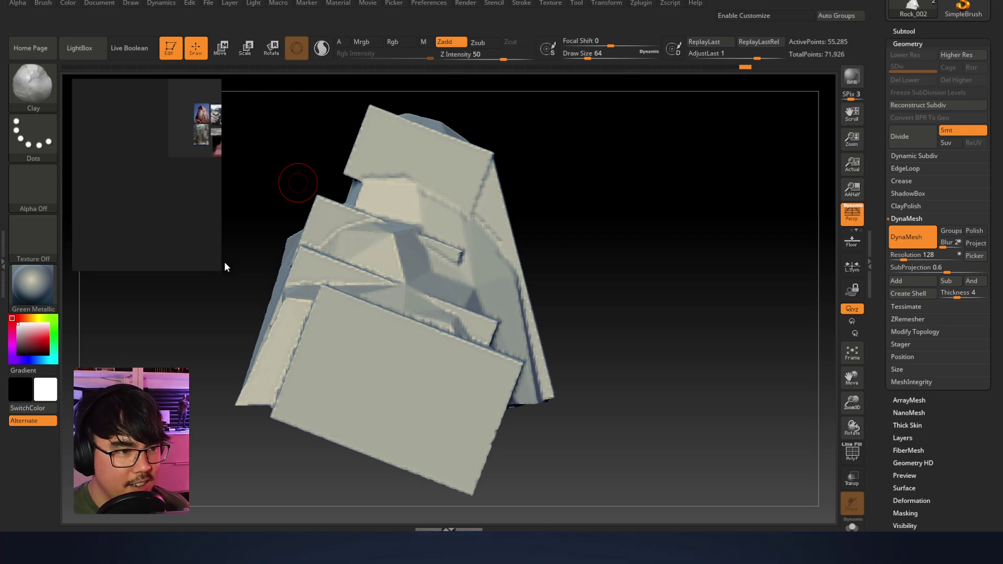
pyautogui.scroll(4, 212, 141)
pyautogui.moveTo(212, 141); pyautogui.dragTo(142, 240, button='middle')
pyautogui.scroll(2, 164, 189)
pyautogui.moveTo(164, 189); pyautogui.dragTo(199, 255, button='middle')
pyautogui.moveTo(197, 217); pyautogui.dragTo(201, 302, button='right')
pyautogui.moveTo(223, 171); pyautogui.dragTo(188, 208)
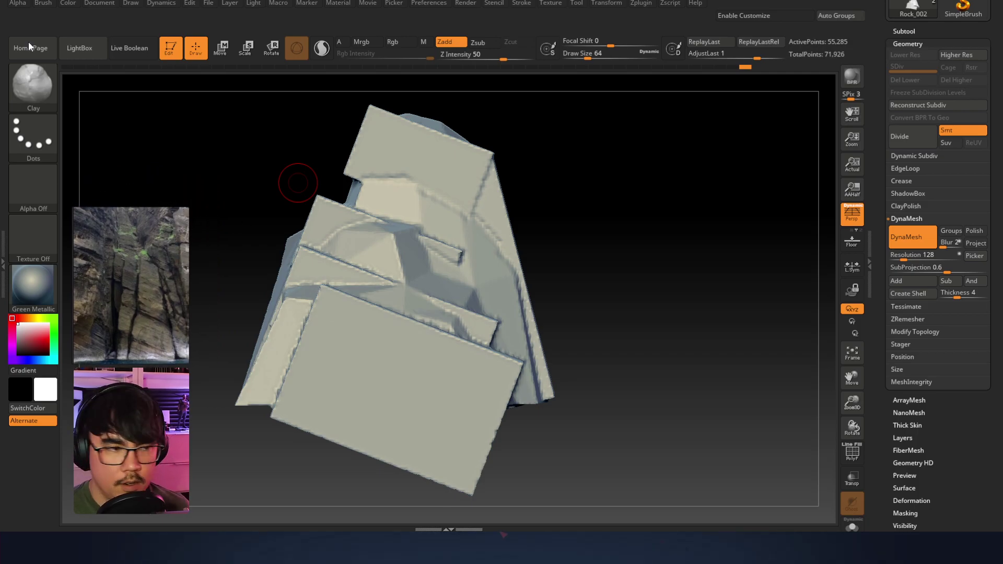
# Choose the ClayBuildup sculpting brush
pyautogui.click(20, 86)
pyautogui.press('b')
pyautogui.press('c')
pyautogui.press('l')
pyautogui.press('b')
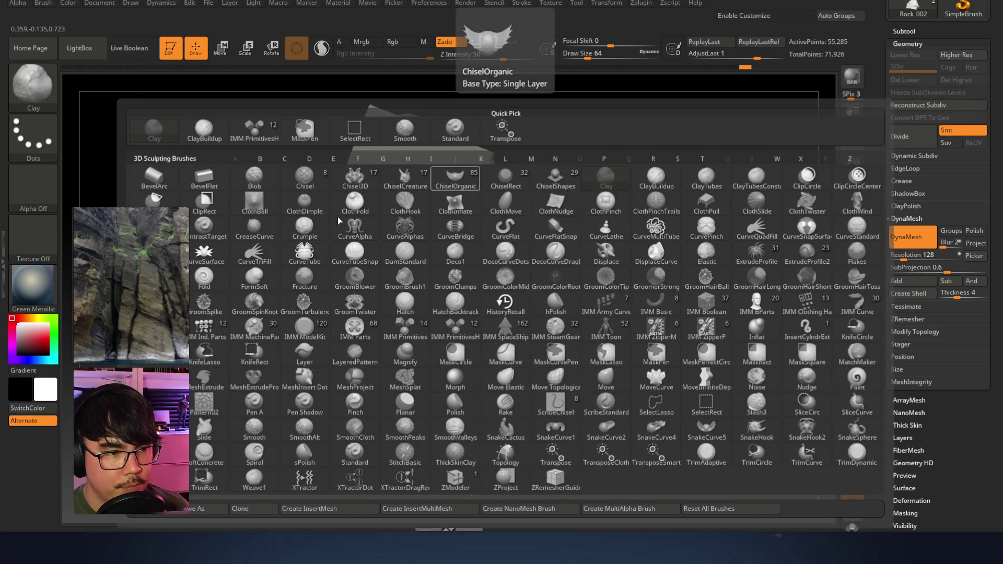
pyautogui.press('Escape')
pyautogui.press('b')
pyautogui.press('c')
pyautogui.press('b')
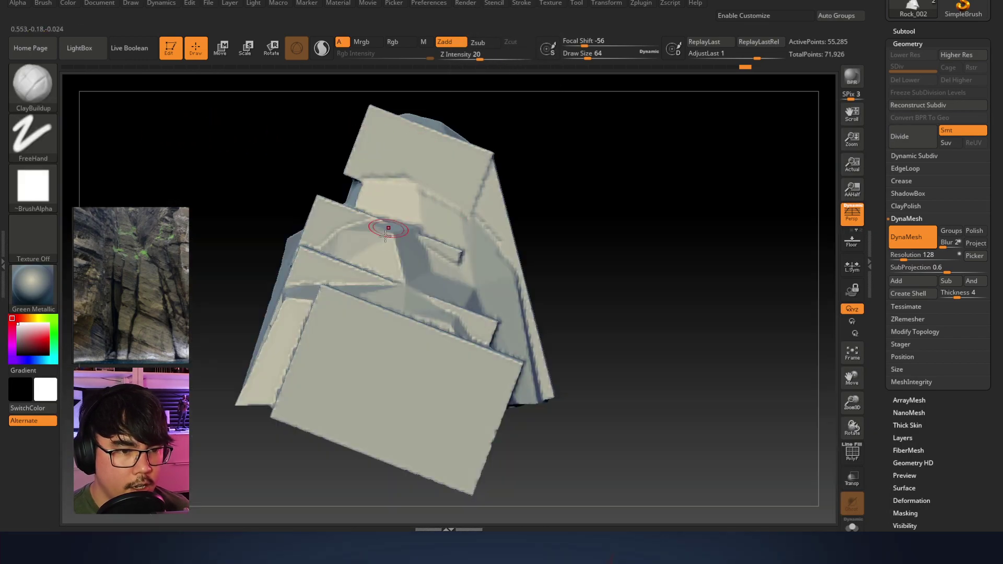
# Raise the Draw Size to about 163 and build up clay in the recesses between the stepped layers
pyautogui.moveTo(453, 215); pyautogui.dragTo(384, 249, button='right')
pyautogui.rightClick(389, 241)
pyautogui.moveTo(402, 253)
pyautogui.mouseDown()
pyautogui.moveTo(419, 247)
pyautogui.moveTo(392, 262)
pyautogui.moveTo(436, 253)
pyautogui.moveTo(468, 274)
pyautogui.moveTo(450, 283)
pyautogui.mouseUp()
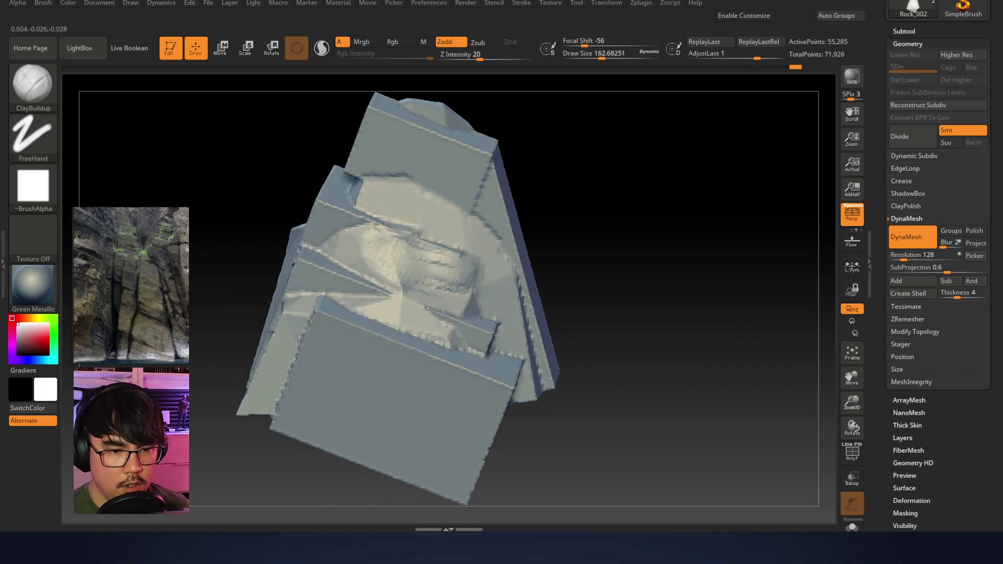
pyautogui.moveTo(421, 251)
pyautogui.mouseDown(button='right')
pyautogui.moveTo(402, 230)
pyautogui.moveTo(361, 222)
pyautogui.moveTo(395, 168)
pyautogui.moveTo(367, 159)
pyautogui.moveTo(376, 175)
pyautogui.mouseUp(button='right')
pyautogui.moveTo(439, 160); pyautogui.dragTo(459, 164, button='right')
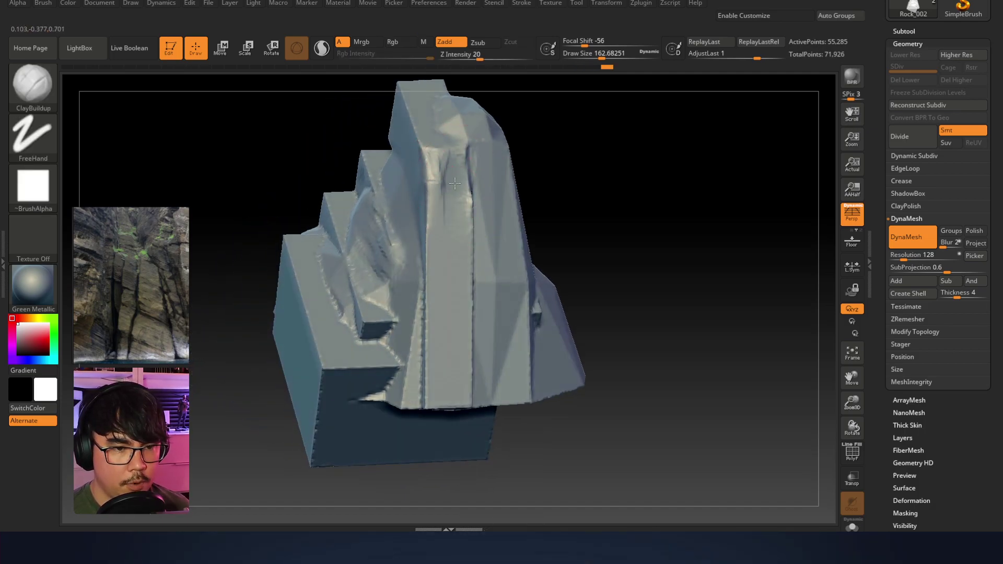
# Build up clay over the grooves on the rock's side and around its base beside the large block
pyautogui.moveTo(417, 157)
pyautogui.mouseDown(button='right')
pyautogui.moveTo(483, 155)
pyautogui.moveTo(444, 212)
pyautogui.moveTo(415, 224)
pyautogui.moveTo(430, 257)
pyautogui.mouseUp(button='right')
pyautogui.moveTo(486, 218); pyautogui.dragTo(433, 258)
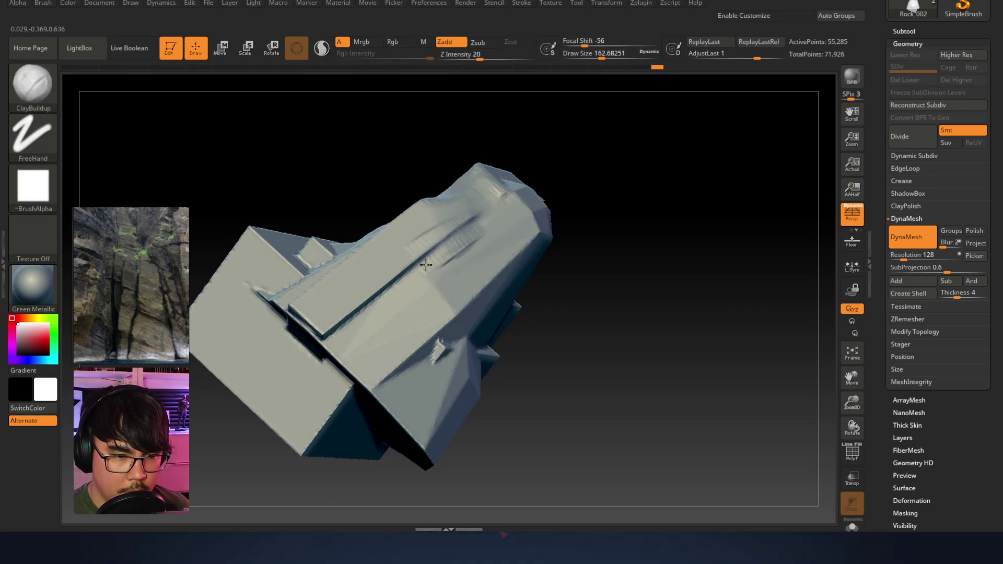
pyautogui.moveTo(464, 230); pyautogui.dragTo(387, 271, button='right')
pyautogui.moveTo(349, 325)
pyautogui.keyDown('shift'); pyautogui.mouseDown()
pyautogui.moveTo(314, 328)
pyautogui.moveTo(300, 312)
pyautogui.moveTo(309, 335)
pyautogui.moveTo(293, 324)
pyautogui.moveTo(339, 348)
pyautogui.moveTo(280, 313)
pyautogui.mouseUp(); pyautogui.keyUp('shift')
pyautogui.moveTo(280, 314)
pyautogui.mouseDown(button='right')
pyautogui.moveTo(321, 349)
pyautogui.moveTo(319, 306)
pyautogui.mouseUp(button='right')
pyautogui.moveTo(297, 262); pyautogui.dragTo(322, 289)
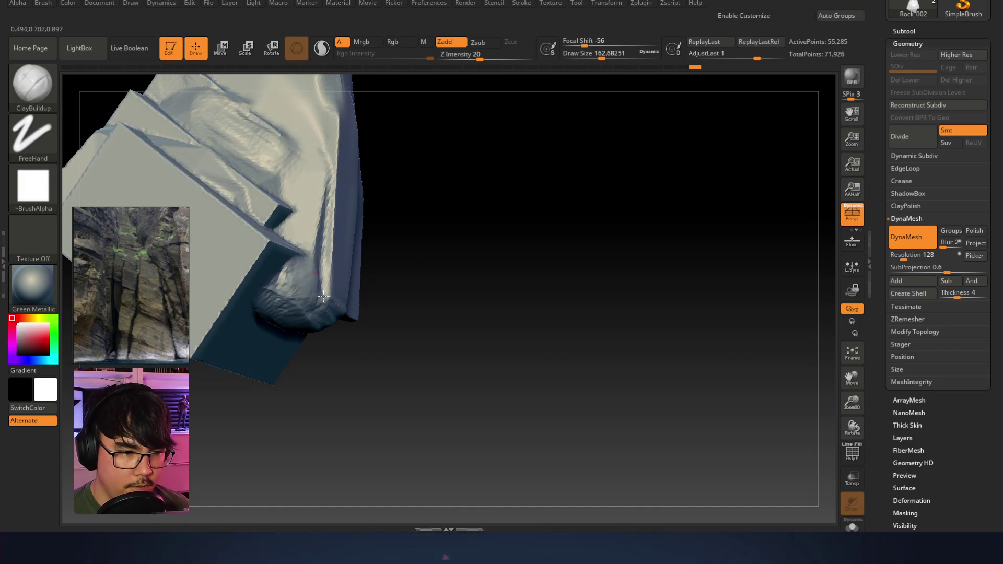
pyautogui.moveTo(313, 261)
pyautogui.mouseDown(button='right')
pyautogui.moveTo(345, 269)
pyautogui.moveTo(356, 253)
pyautogui.mouseUp(button='right')
pyautogui.rightClick(356, 253)
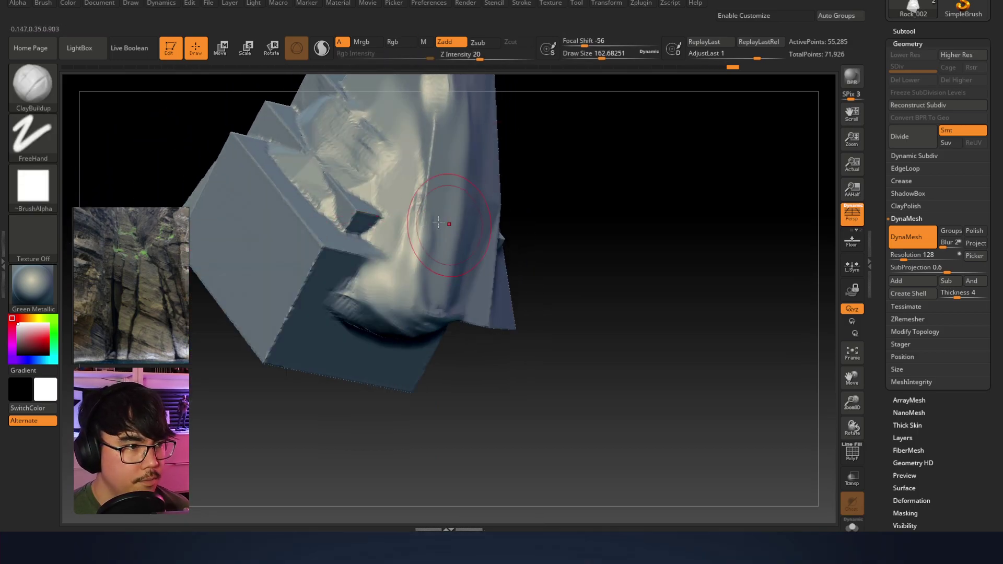
# Load the TrimSmoothBorder brush from LightBox's Trim brush folder
pyautogui.press('b')
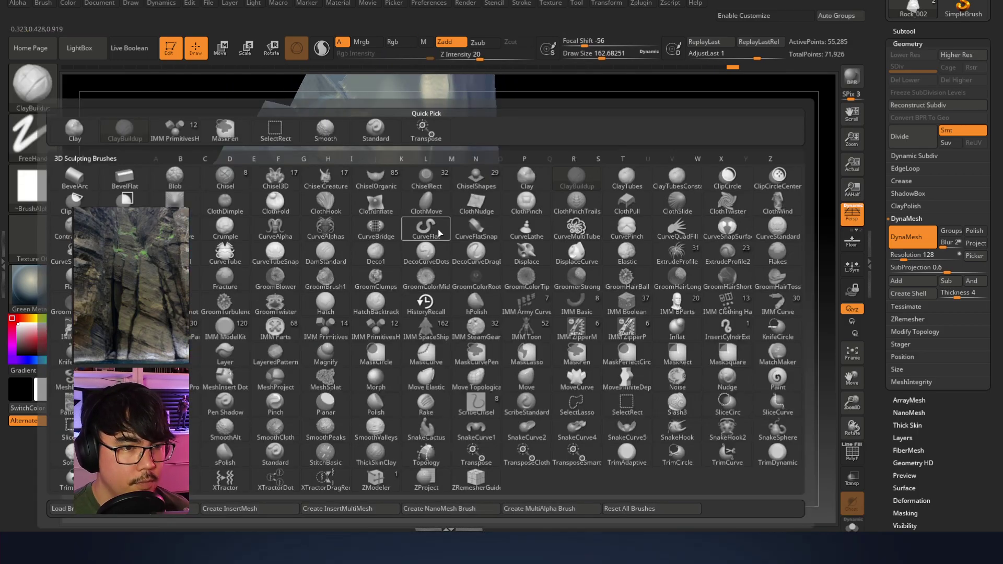
pyautogui.click(560, 179)
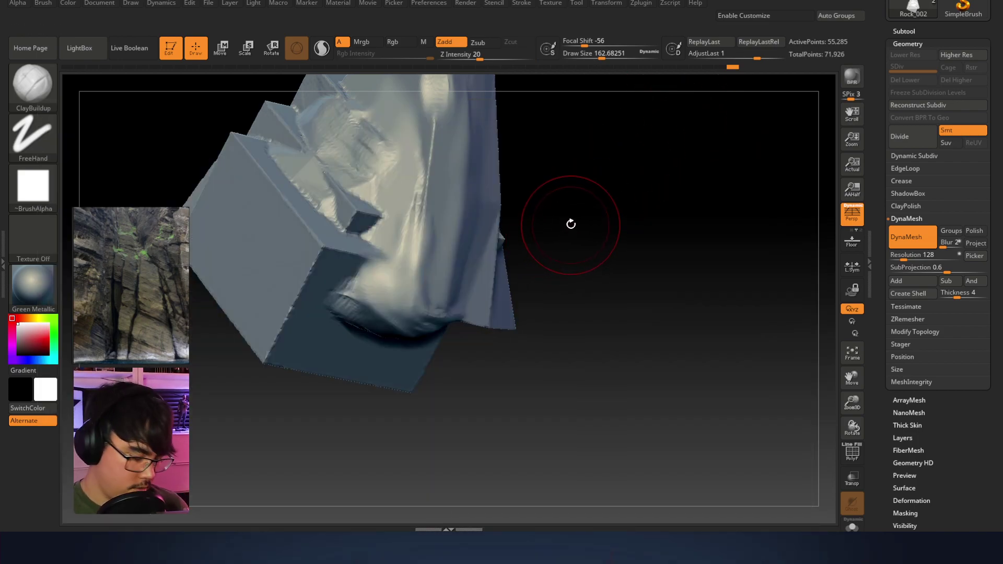
pyautogui.press(',')
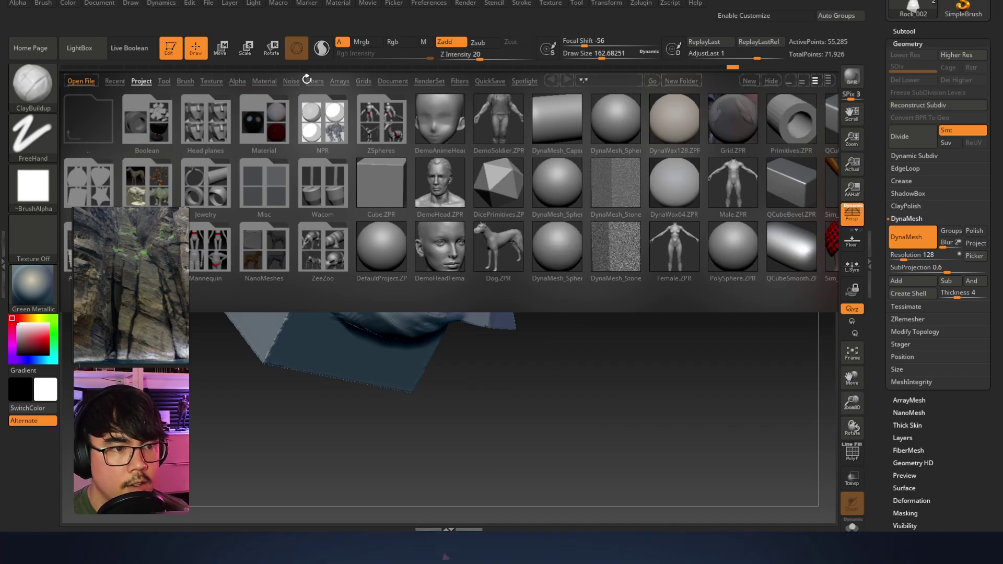
pyautogui.click(185, 81)
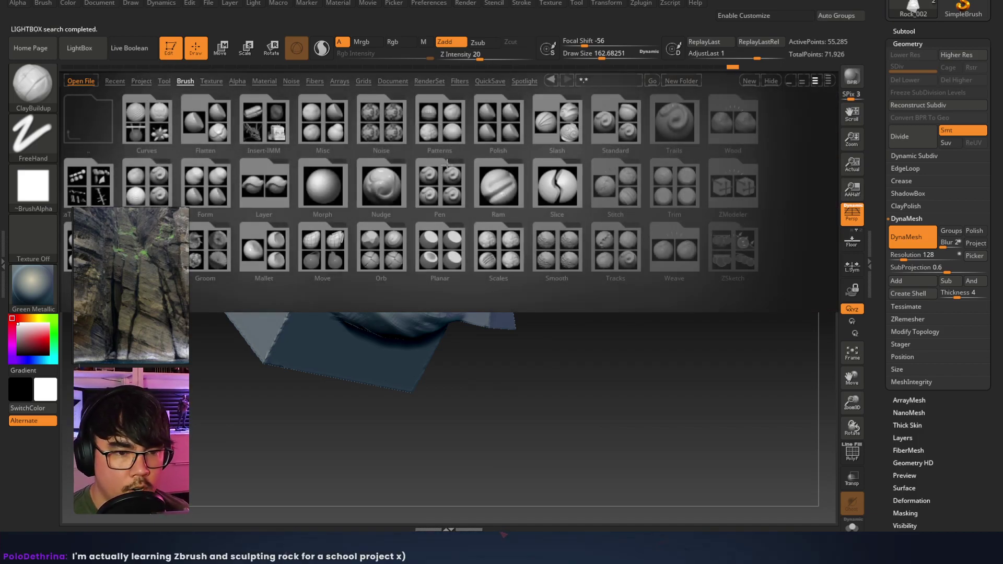
pyautogui.doubleClick(682, 182)
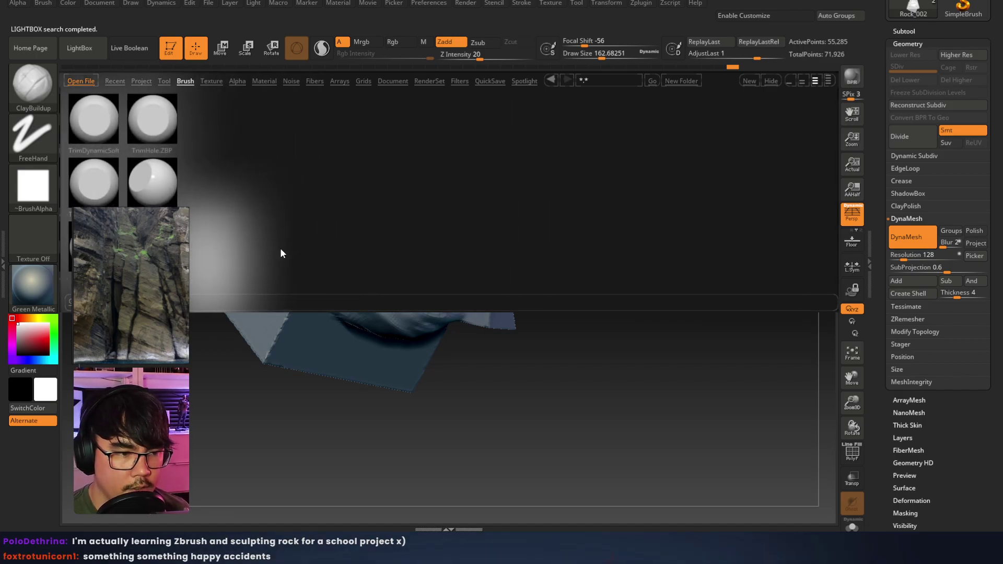
pyautogui.doubleClick(262, 247)
# Trim the clay bulge at the base against the large block, keeping the Draw Size at about 163
pyautogui.moveTo(258, 242); pyautogui.dragTo(431, 233, button='right')
pyautogui.moveTo(386, 313)
pyautogui.mouseDown()
pyautogui.moveTo(339, 334)
pyautogui.moveTo(376, 314)
pyautogui.moveTo(347, 340)
pyautogui.moveTo(355, 325)
pyautogui.moveTo(313, 336)
pyautogui.moveTo(389, 360)
pyautogui.moveTo(406, 347)
pyautogui.mouseUp()
pyautogui.moveTo(394, 256); pyautogui.dragTo(399, 253, button='right')
pyautogui.rightClick(394, 264)
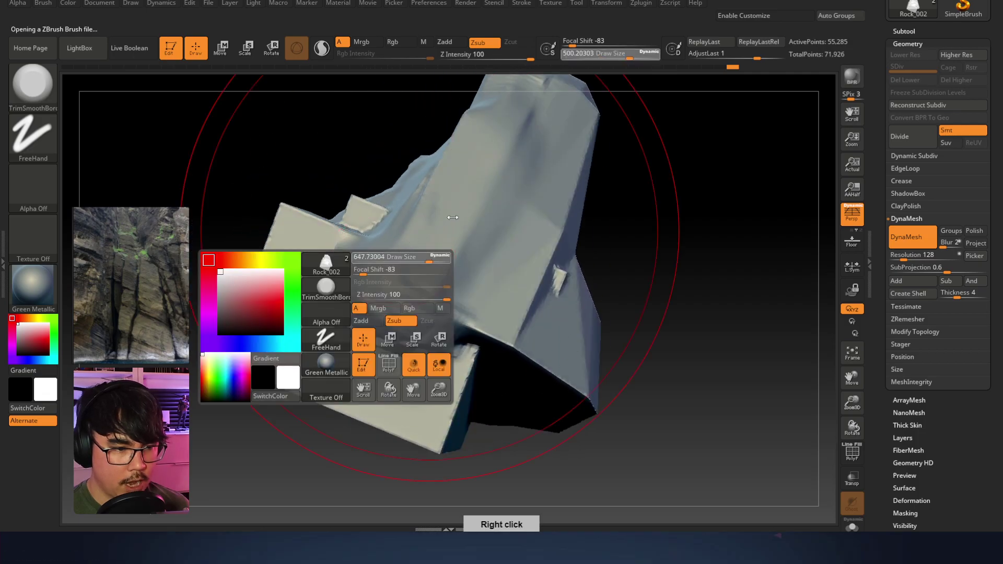
pyautogui.keyDown('alt'); pyautogui.moveTo(272, 329); pyautogui.dragTo(415, 268, button='right'); pyautogui.keyUp('alt')
pyautogui.moveTo(415, 268)
pyautogui.mouseDown()
pyautogui.moveTo(419, 233)
pyautogui.moveTo(435, 270)
pyautogui.mouseUp()
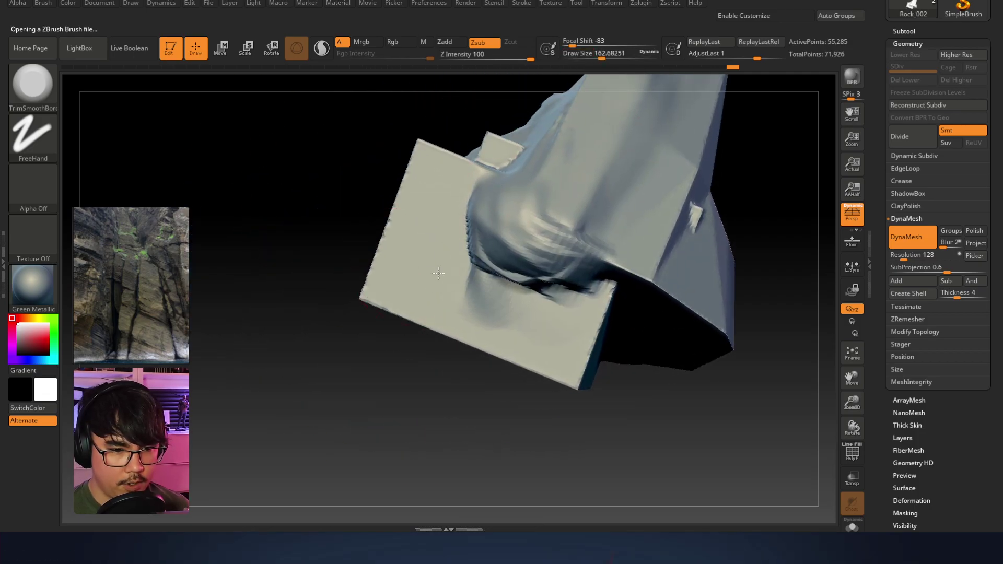
# Remesh the rock with DynaMesh at resolution 128, then smooth and flatten the bulge at the base into planes
pyautogui.moveTo(573, 328)
pyautogui.mouseDown(button='right')
pyautogui.moveTo(430, 246)
pyautogui.moveTo(600, 303)
pyautogui.mouseUp(button='right')
pyautogui.press('ctrl')
pyautogui.press('shift')
pyautogui.hotkey('ctrl', 'z')
pyautogui.moveTo(456, 308); pyautogui.dragTo(482, 303)
pyautogui.hotkey('ctrl', 'z')
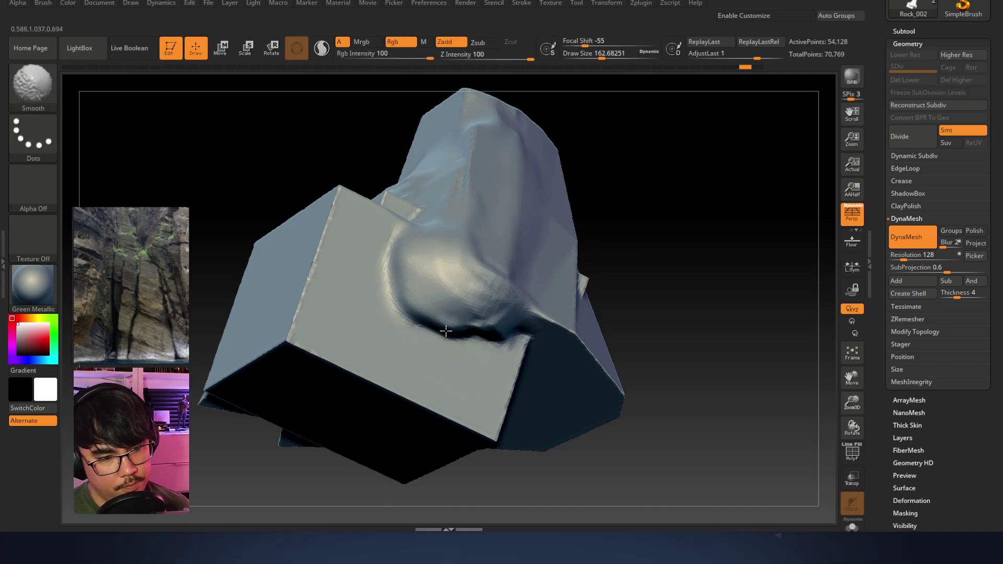
pyautogui.press('ctrl')
pyautogui.keyDown('shift'); pyautogui.moveTo(455, 336); pyautogui.dragTo(430, 331); pyautogui.keyUp('shift')
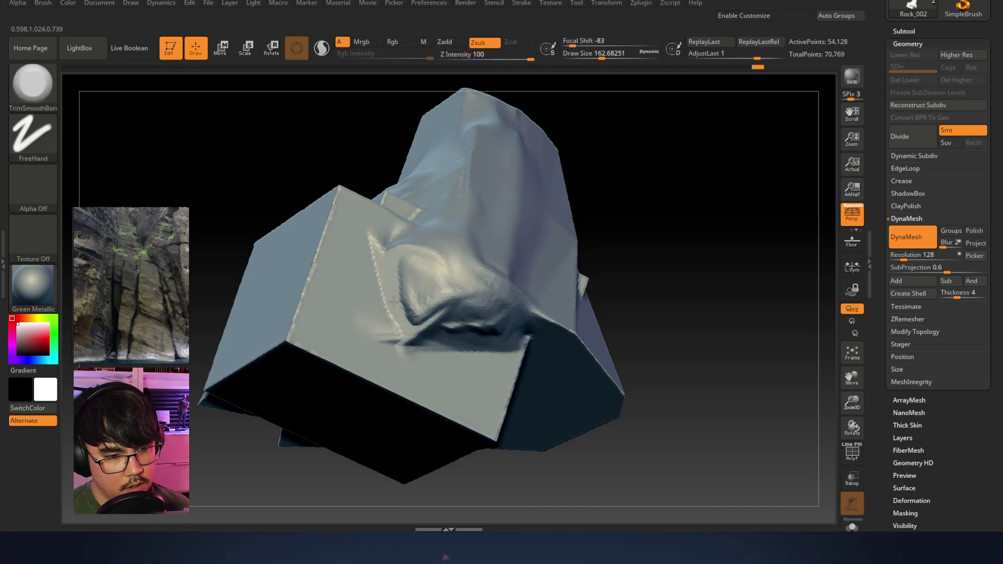
pyautogui.moveTo(454, 332)
pyautogui.keyDown('shift'); pyautogui.mouseDown()
pyautogui.moveTo(484, 360)
pyautogui.moveTo(443, 314)
pyautogui.mouseUp(); pyautogui.keyUp('shift')
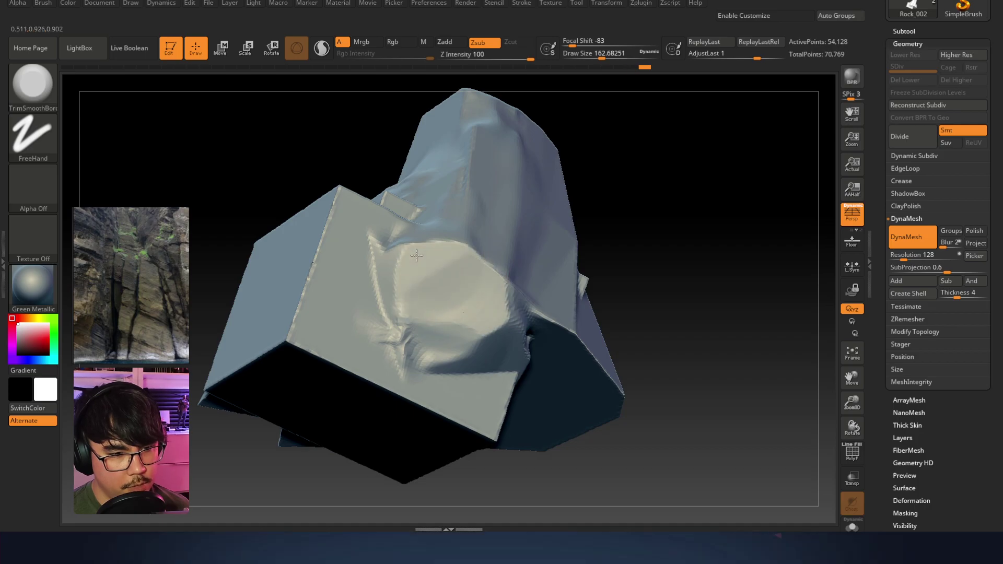
# Trim and smooth the flattened bulge and the hollow where the large block meets the rock
pyautogui.moveTo(418, 256); pyautogui.dragTo(398, 249, button='right')
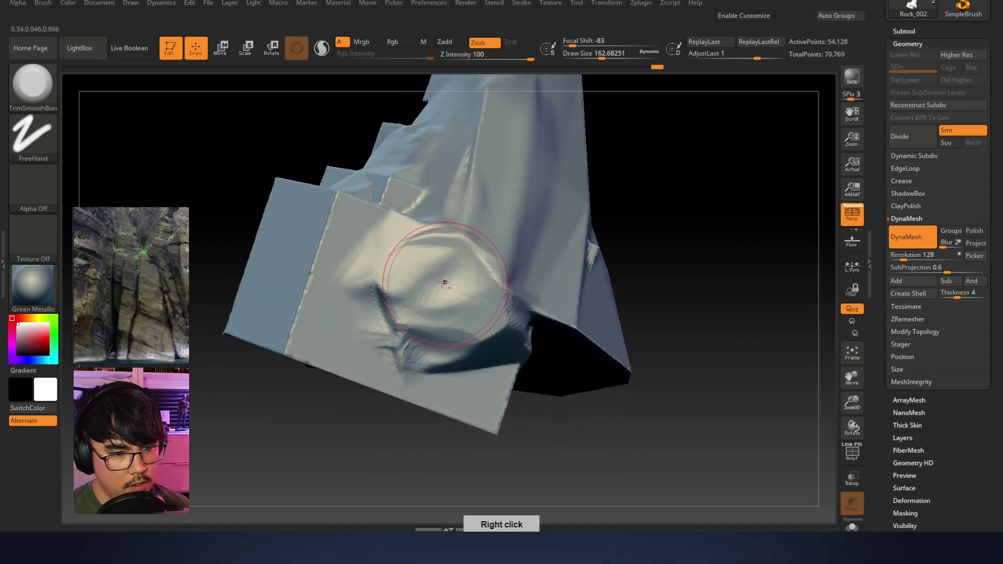
pyautogui.keyDown('shift'); pyautogui.moveTo(388, 312); pyautogui.dragTo(405, 291); pyautogui.keyUp('shift')
pyautogui.moveTo(447, 302)
pyautogui.mouseDown(button='right')
pyautogui.moveTo(533, 222)
pyautogui.moveTo(481, 212)
pyautogui.moveTo(353, 245)
pyautogui.moveTo(531, 192)
pyautogui.moveTo(430, 215)
pyautogui.moveTo(455, 267)
pyautogui.moveTo(439, 300)
pyautogui.mouseUp(button='right')
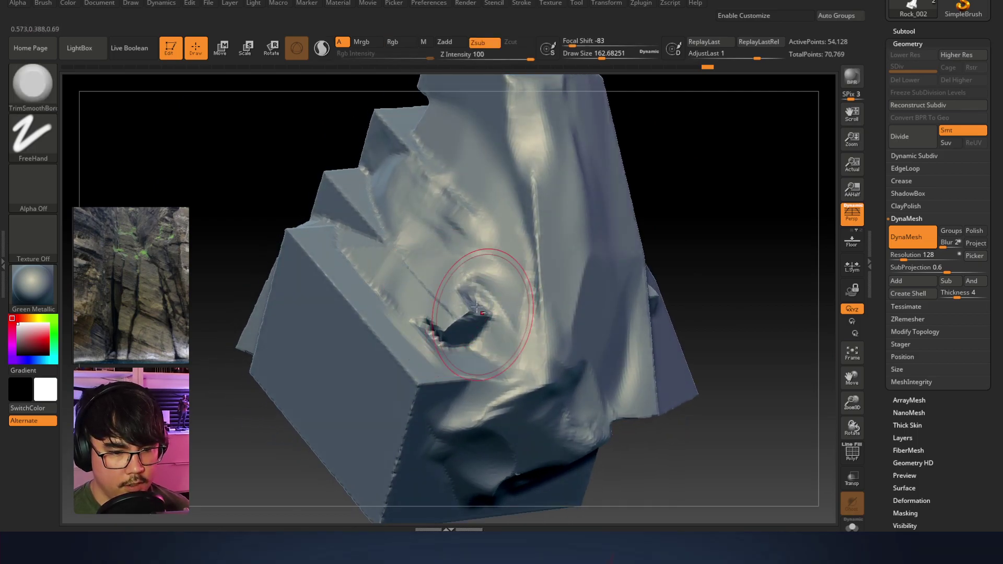
pyautogui.moveTo(481, 296)
pyautogui.keyDown('shift'); pyautogui.mouseDown()
pyautogui.moveTo(454, 297)
pyautogui.moveTo(512, 288)
pyautogui.mouseUp(); pyautogui.keyUp('shift')
# Reduce the Draw Size to 112 and flatten the concave face below the upper layer with the trim brush
pyautogui.moveTo(508, 262)
pyautogui.mouseDown(button='right')
pyautogui.moveTo(526, 193)
pyautogui.moveTo(447, 269)
pyautogui.mouseUp(button='right')
pyautogui.moveTo(481, 206)
pyautogui.mouseDown(button='right')
pyautogui.moveTo(522, 230)
pyautogui.moveTo(367, 251)
pyautogui.mouseUp(button='right')
pyautogui.press('space')
pyautogui.moveTo(396, 243); pyautogui.dragTo(391, 243)
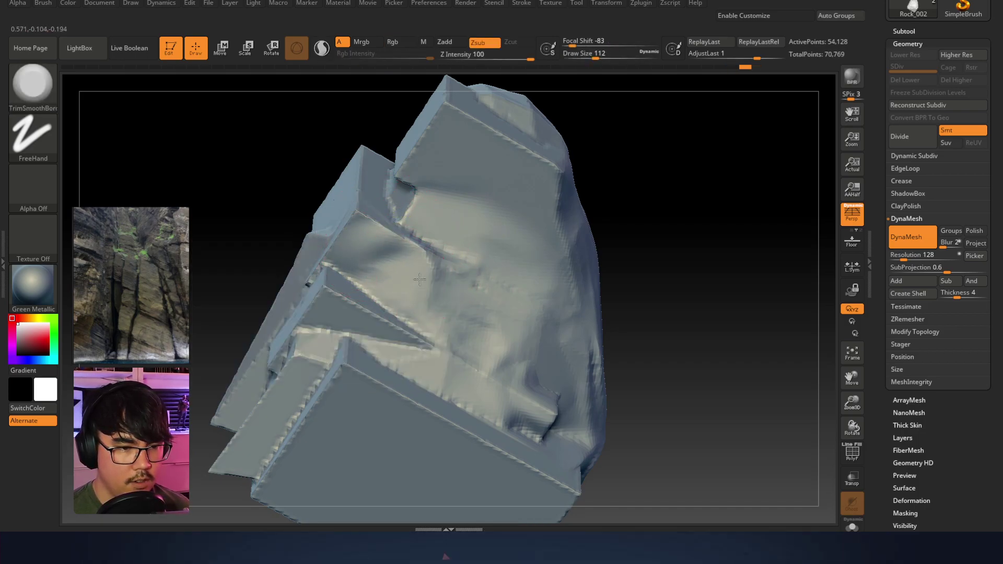
pyautogui.moveTo(410, 283)
pyautogui.mouseDown()
pyautogui.moveTo(366, 247)
pyautogui.moveTo(384, 247)
pyautogui.mouseUp()
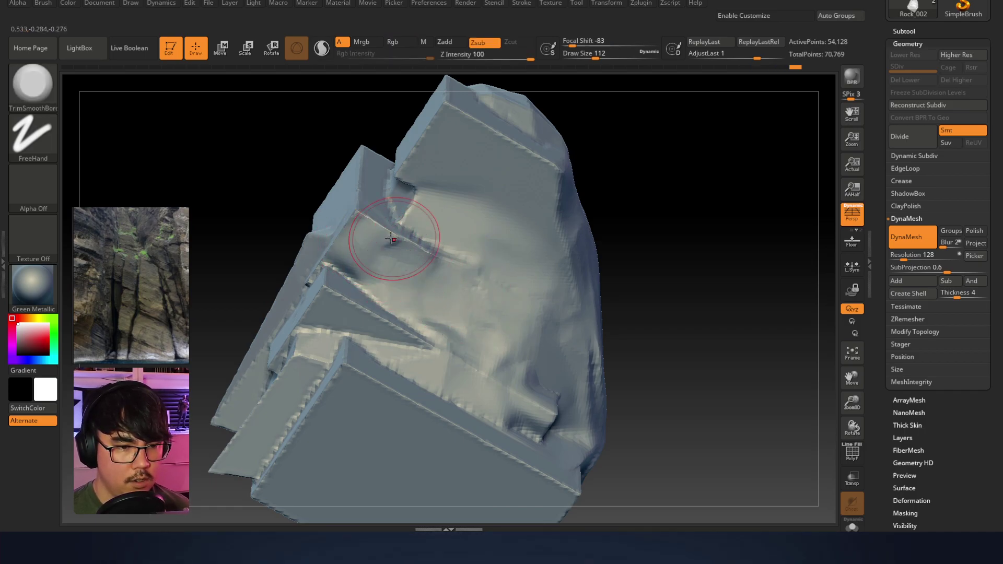
# Remesh the rock with DynaMesh and flatten the step between the middle block and the small block below it into one face
pyautogui.moveTo(538, 231)
pyautogui.mouseDown(button='right')
pyautogui.moveTo(481, 251)
pyautogui.moveTo(411, 249)
pyautogui.mouseUp(button='right')
pyautogui.hotkey('ctrl', 'z')
pyautogui.moveTo(392, 226); pyautogui.dragTo(412, 249)
pyautogui.hotkey('ctrl', 'z')
pyautogui.moveTo(366, 204)
pyautogui.mouseDown()
pyautogui.moveTo(388, 228)
pyautogui.moveTo(378, 245)
pyautogui.moveTo(406, 243)
pyautogui.moveTo(395, 263)
pyautogui.mouseUp()
pyautogui.hotkey('ctrl', 'z')
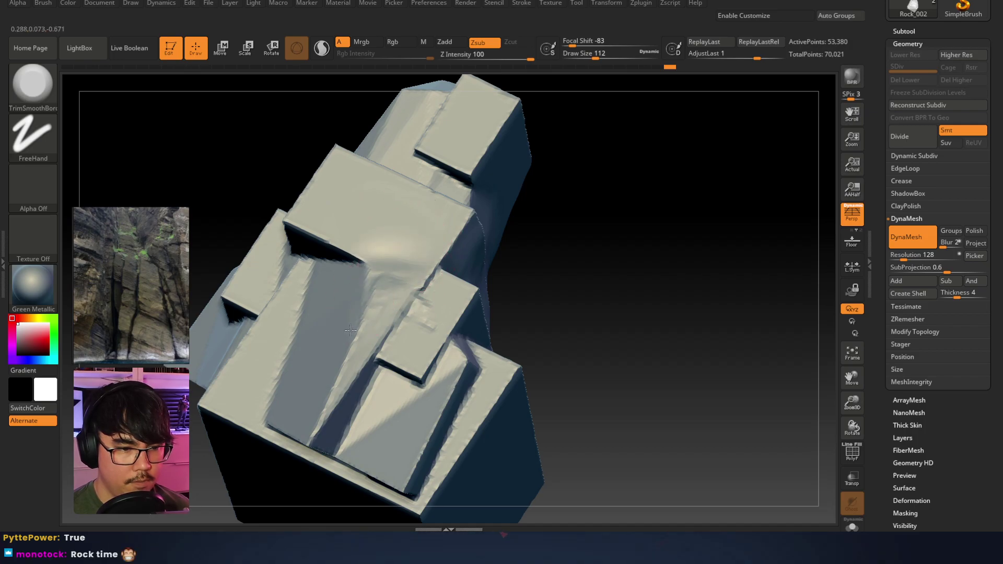
pyautogui.moveTo(366, 226); pyautogui.dragTo(414, 300)
pyautogui.keyDown('shift'); pyautogui.moveTo(402, 255); pyautogui.dragTo(426, 307); pyautogui.keyUp('shift')
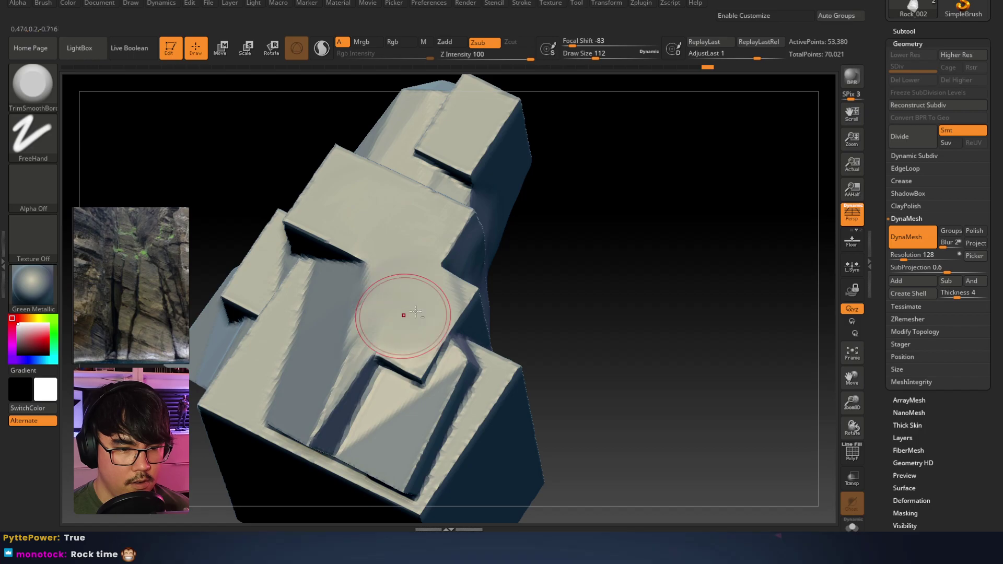
# Trim the lower edge of the small block where it joins the face below
pyautogui.moveTo(404, 317); pyautogui.dragTo(333, 311, button='right')
pyautogui.moveTo(604, 280); pyautogui.dragTo(473, 299, button='right')
pyautogui.moveTo(440, 325); pyautogui.dragTo(455, 320)
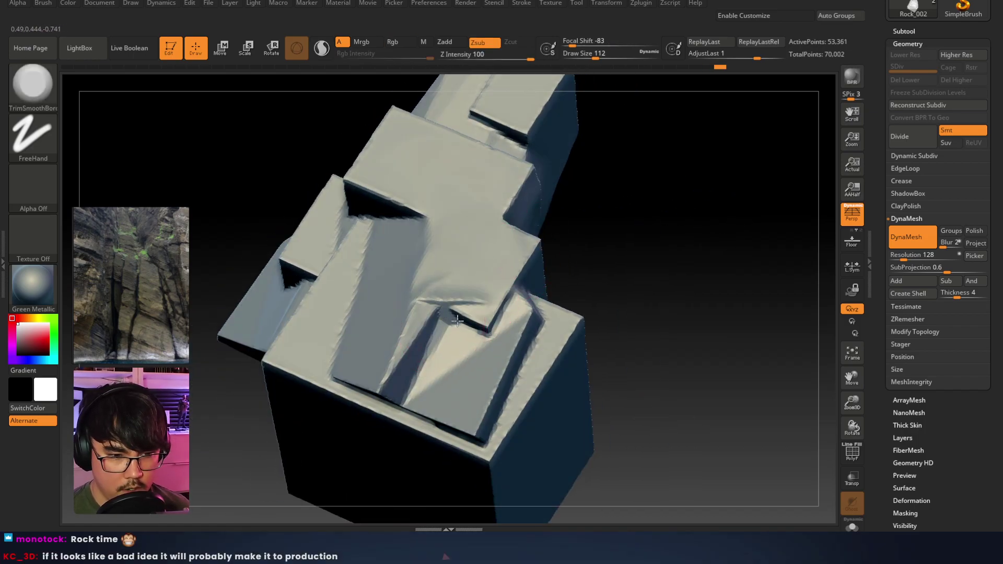
# Set SmoothValleys as the smoothing brush and smooth the hollow beneath the small block
pyautogui.press('b')
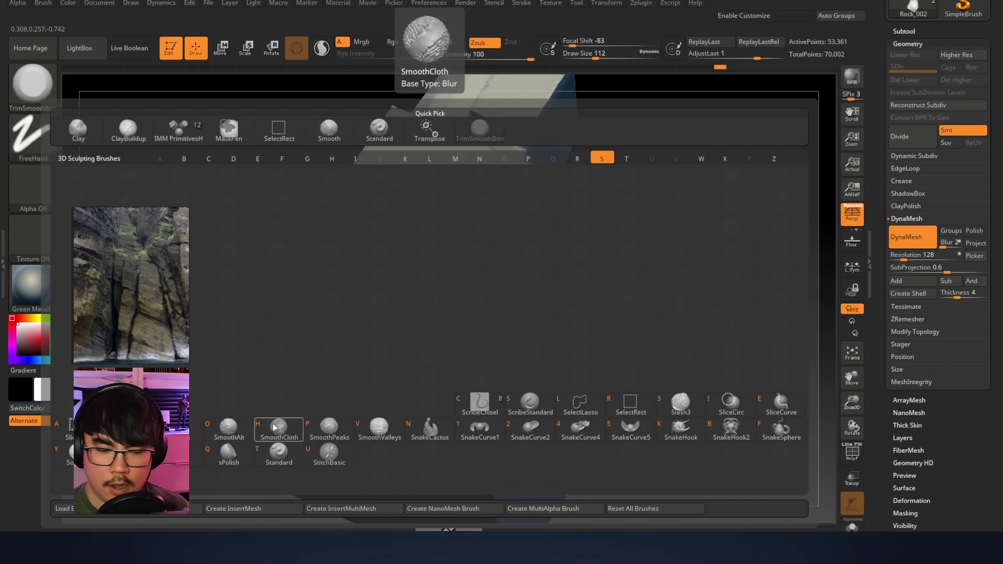
pyautogui.click(380, 431)
pyautogui.click(334, 453)
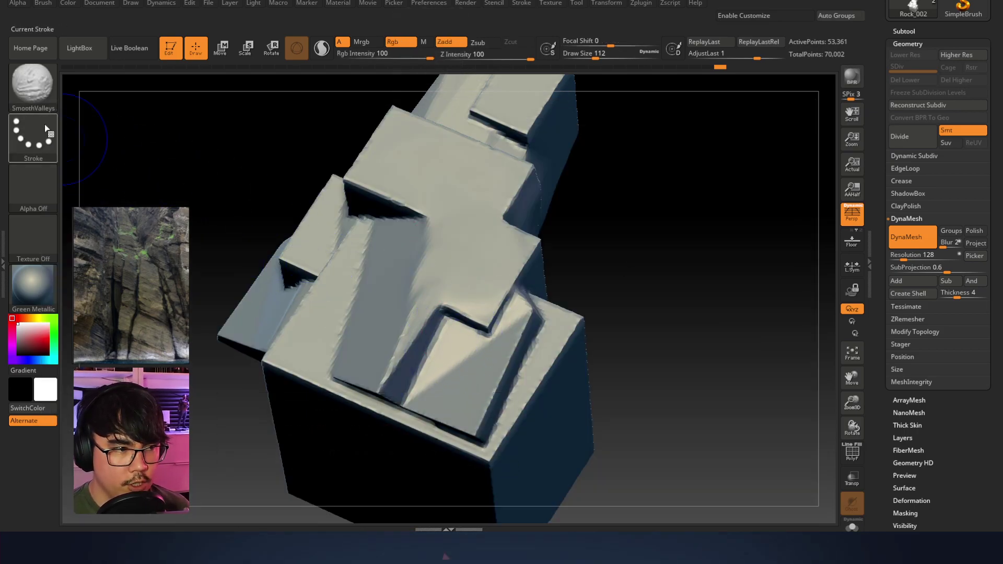
pyautogui.moveTo(392, 336)
pyautogui.mouseDown()
pyautogui.moveTo(444, 339)
pyautogui.moveTo(463, 329)
pyautogui.moveTo(427, 369)
pyautogui.mouseUp()
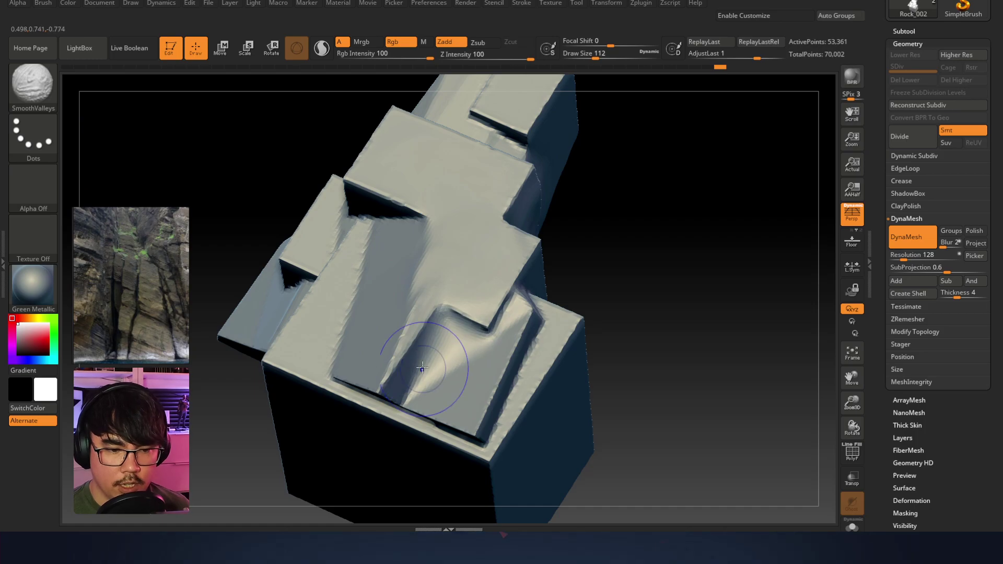
pyautogui.moveTo(414, 359); pyautogui.dragTo(376, 240, button='right')
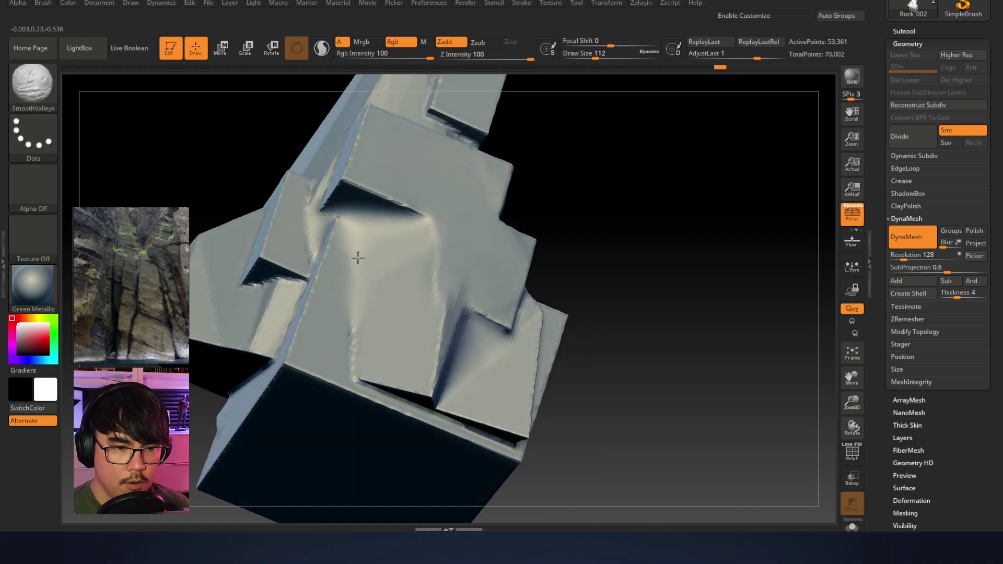
# Smooth the creased face around the small side block above the dark overhang
pyautogui.moveTo(359, 168); pyautogui.dragTo(331, 231, button='right')
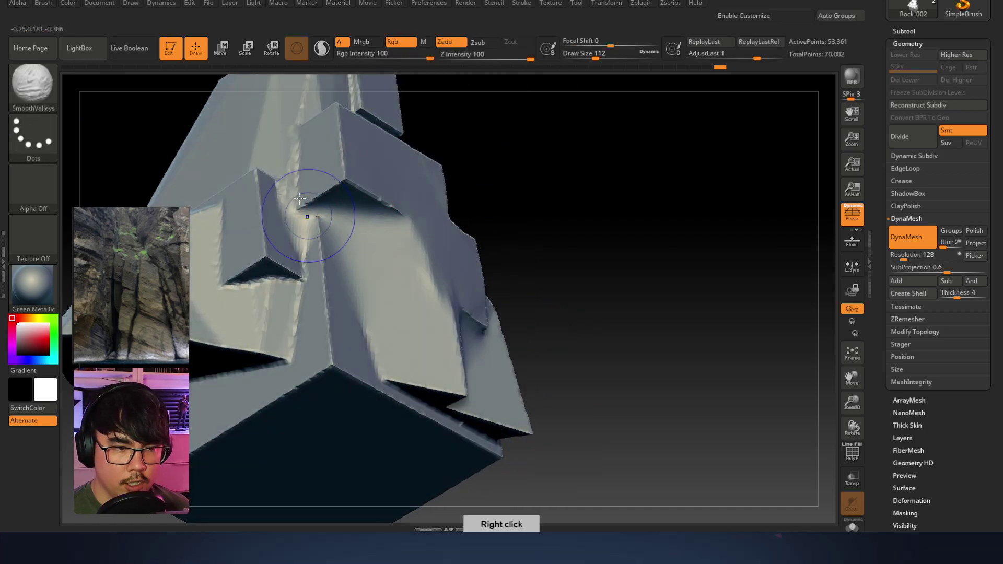
pyautogui.moveTo(276, 299); pyautogui.dragTo(427, 338, button='right')
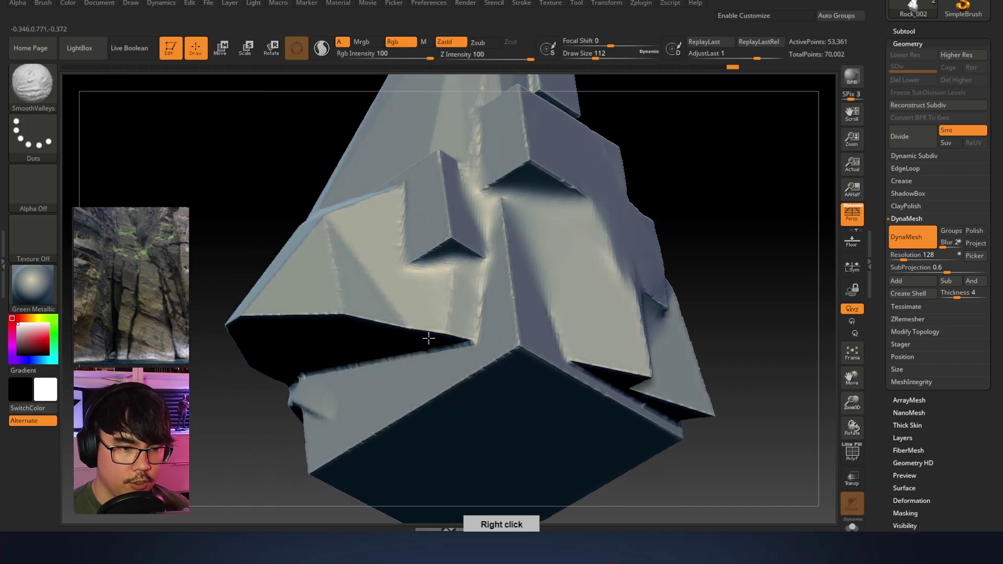
pyautogui.keyDown('shift'); pyautogui.moveTo(348, 225); pyautogui.dragTo(414, 306); pyautogui.keyUp('shift')
pyautogui.moveTo(405, 207)
pyautogui.keyDown('shift'); pyautogui.mouseDown()
pyautogui.moveTo(473, 285)
pyautogui.moveTo(418, 262)
pyautogui.mouseUp(); pyautogui.keyUp('shift')
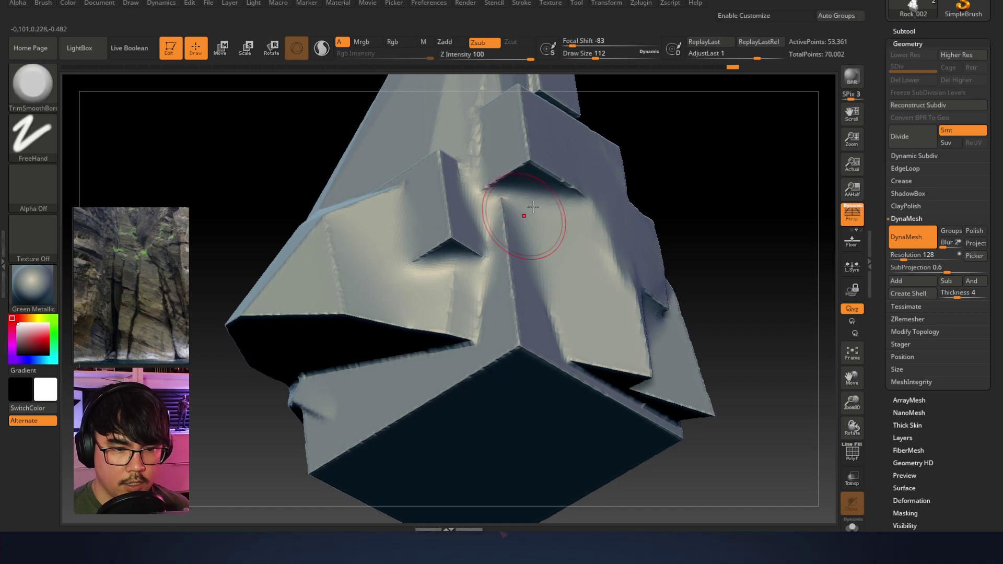
# Trim the underside of the small side block to blend it into the face below
pyautogui.moveTo(530, 208); pyautogui.dragTo(493, 227, button='right')
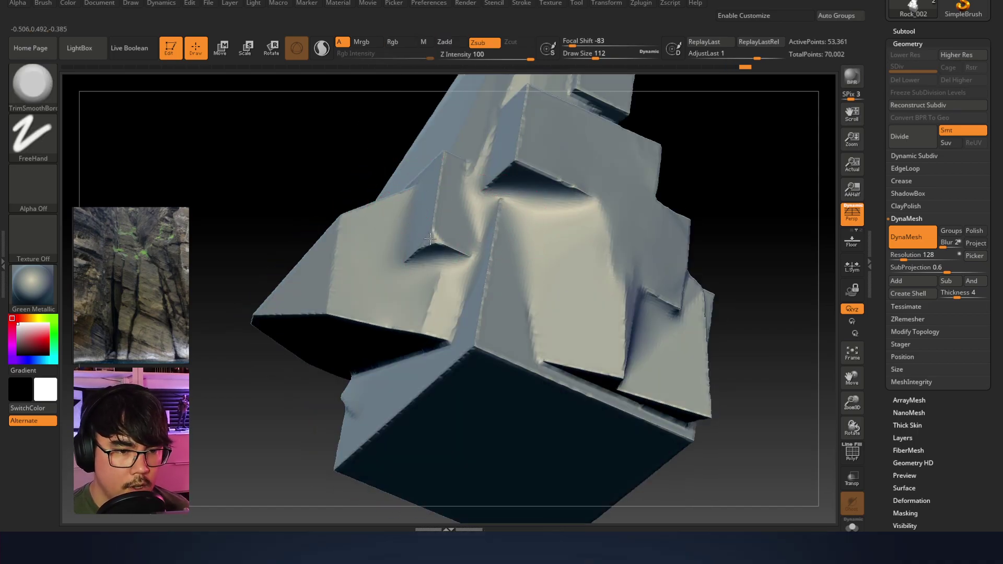
pyautogui.moveTo(415, 252); pyautogui.dragTo(436, 261, button='right')
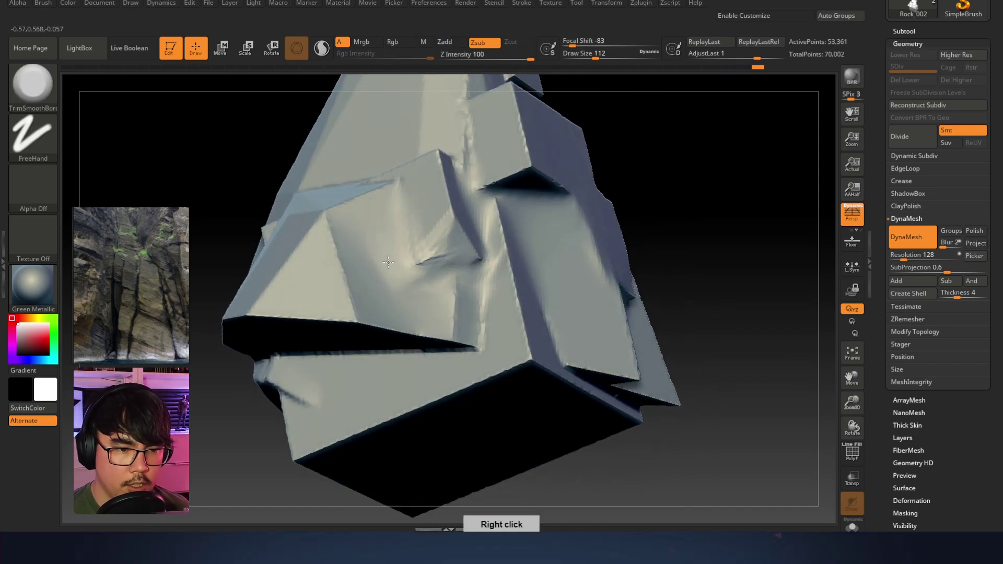
pyautogui.moveTo(447, 282); pyautogui.dragTo(432, 308)
pyautogui.moveTo(440, 290); pyautogui.dragTo(444, 330, button='right')
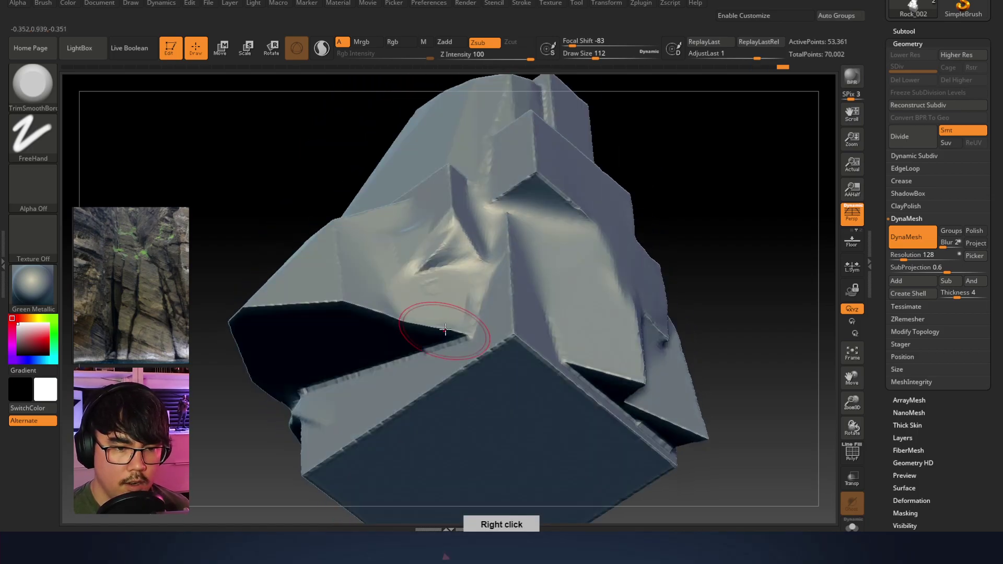
# Trim the rounded shoulder beside the tall block at the rock's summit
pyautogui.moveTo(446, 275)
pyautogui.mouseDown(button='right')
pyautogui.moveTo(538, 209)
pyautogui.moveTo(459, 258)
pyautogui.moveTo(485, 286)
pyautogui.moveTo(408, 241)
pyautogui.moveTo(429, 229)
pyautogui.mouseUp(button='right')
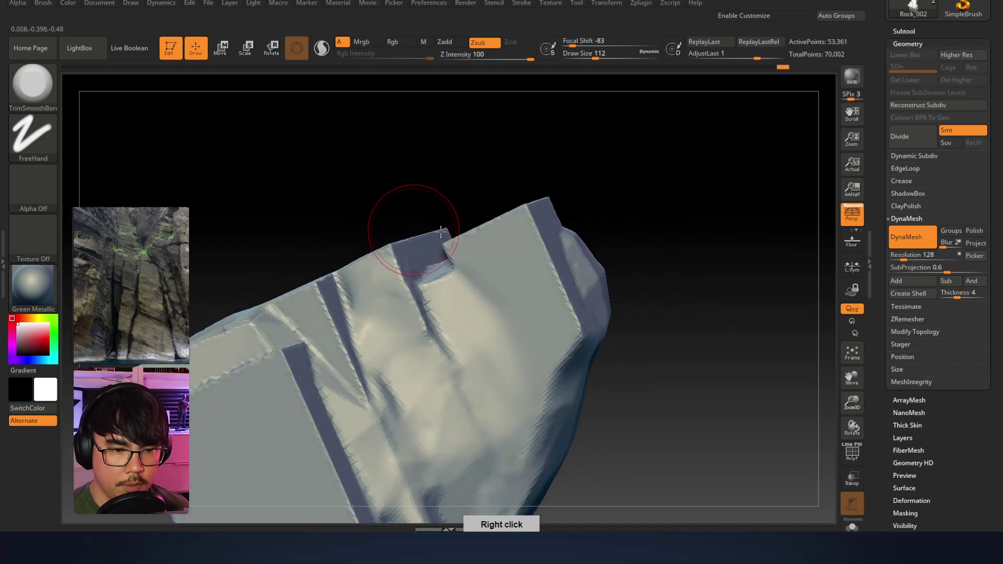
pyautogui.moveTo(517, 281)
pyautogui.mouseDown(button='right')
pyautogui.moveTo(454, 291)
pyautogui.moveTo(472, 266)
pyautogui.mouseUp(button='right')
pyautogui.moveTo(503, 274)
pyautogui.mouseDown()
pyautogui.moveTo(479, 252)
pyautogui.moveTo(459, 251)
pyautogui.moveTo(545, 305)
pyautogui.mouseUp()
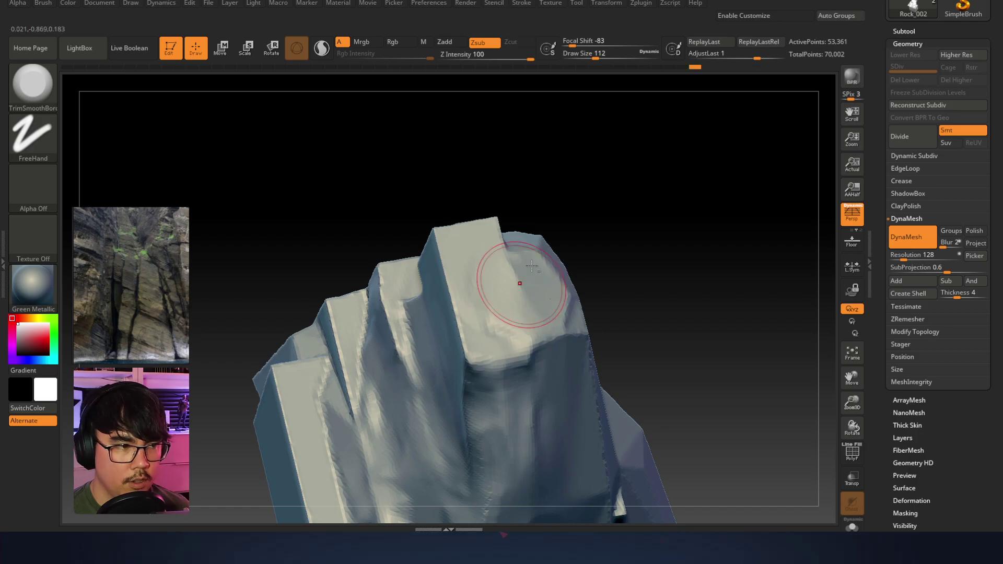
pyautogui.moveTo(503, 235); pyautogui.dragTo(197, 167, button='right')
# Load the OrbFlatten_EdgeProtect brush from the Orb folder of the brush library and move the reference image clear of it
pyautogui.press('b')
pyautogui.press(',')
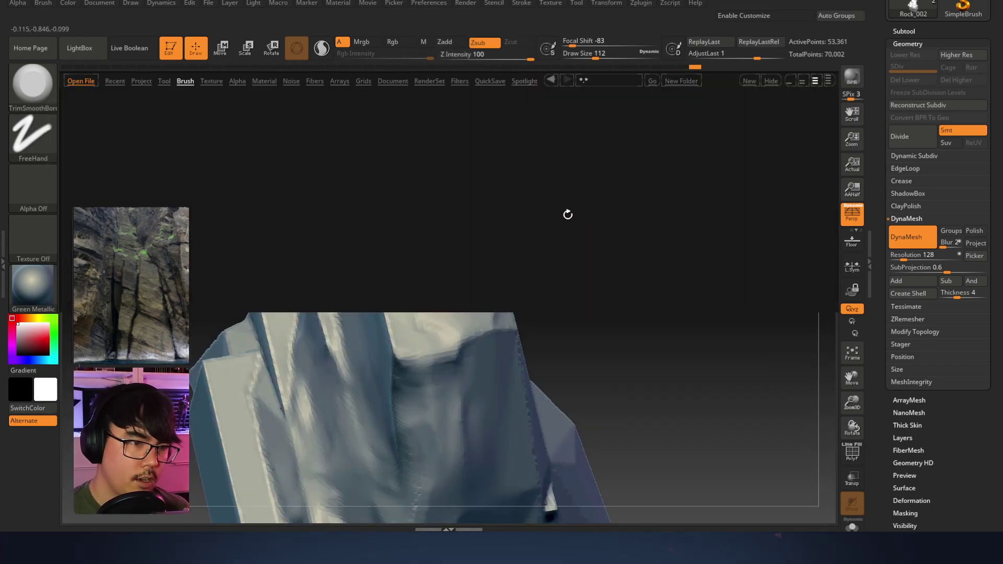
pyautogui.moveTo(145, 255); pyautogui.dragTo(758, 380, button='right')
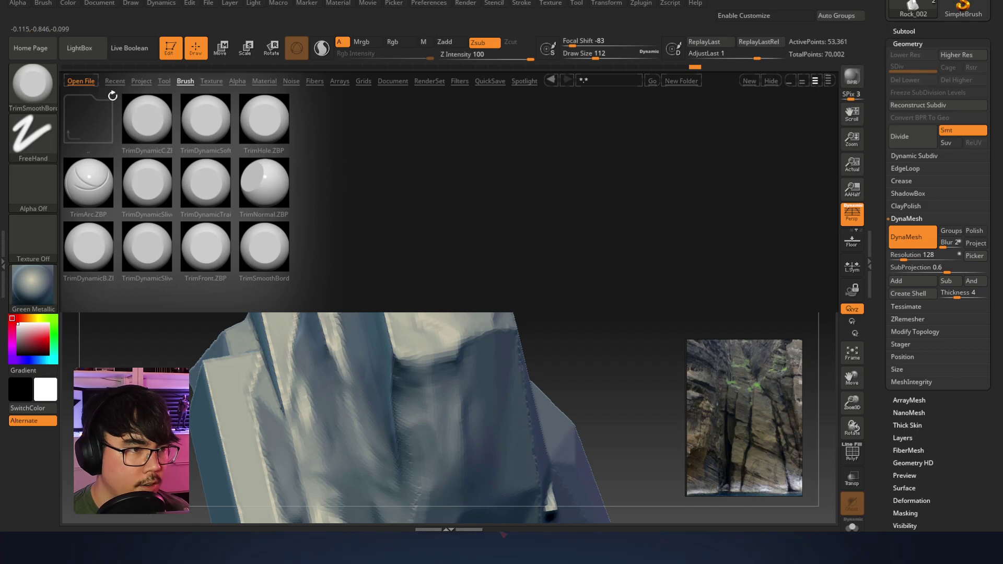
pyautogui.click(94, 120)
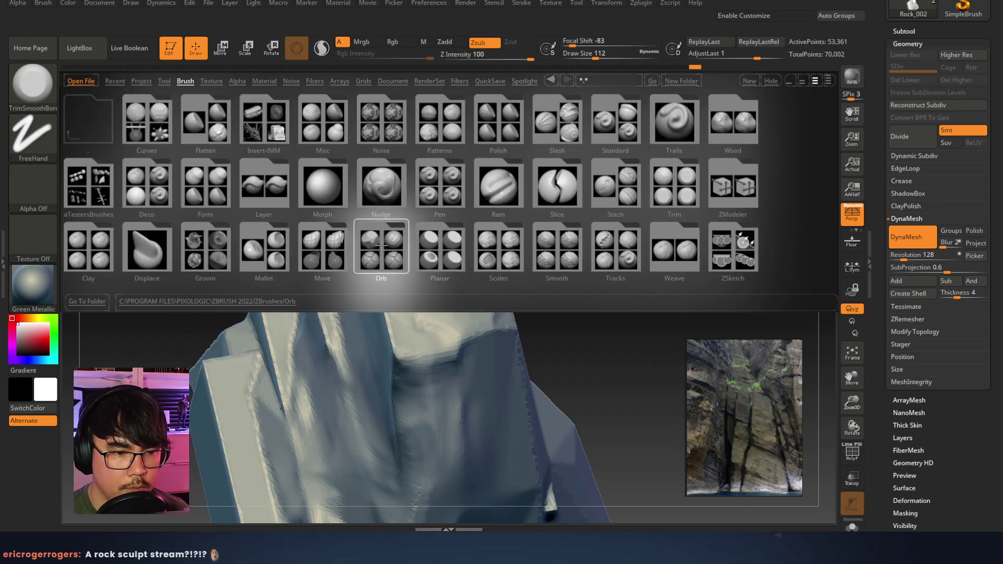
pyautogui.click(389, 250)
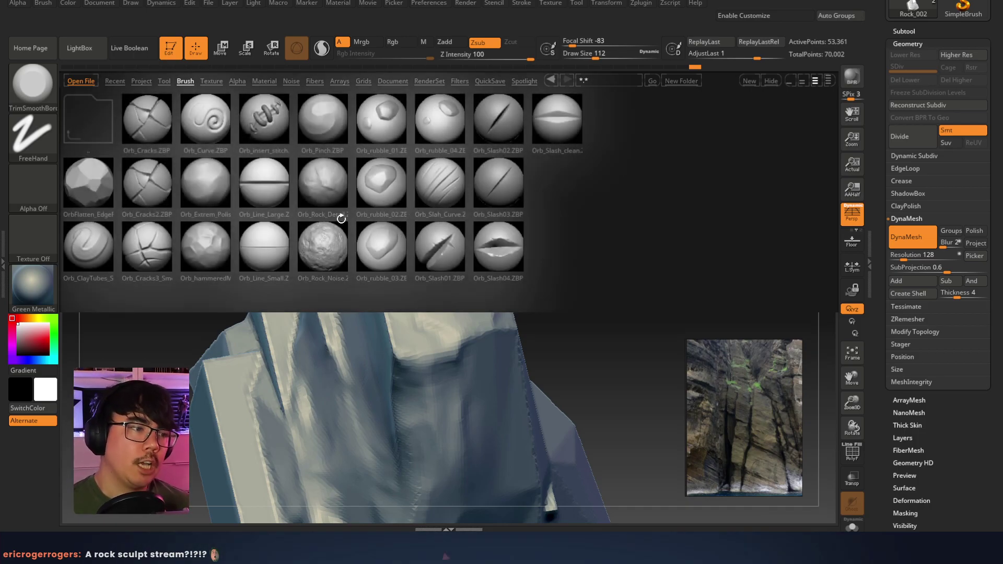
pyautogui.doubleClick(105, 206)
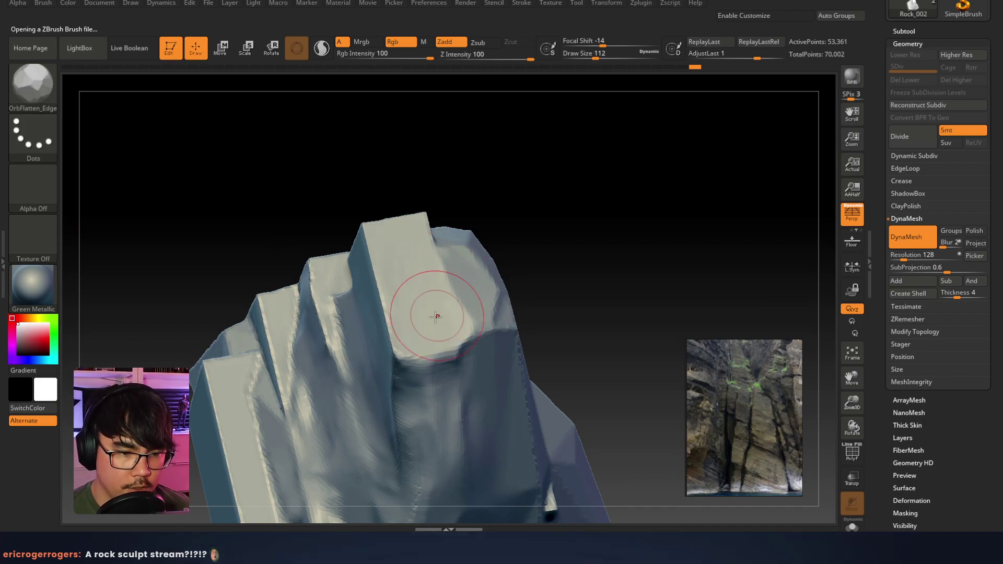
# Flatten the tall upper block's shoulder and broad side face with the OrbFlatten brush
pyautogui.moveTo(470, 269)
pyautogui.mouseDown(button='right')
pyautogui.moveTo(478, 234)
pyautogui.moveTo(455, 271)
pyautogui.mouseUp(button='right')
pyautogui.moveTo(454, 271)
pyautogui.mouseDown()
pyautogui.moveTo(470, 355)
pyautogui.moveTo(456, 307)
pyautogui.moveTo(467, 259)
pyautogui.mouseUp()
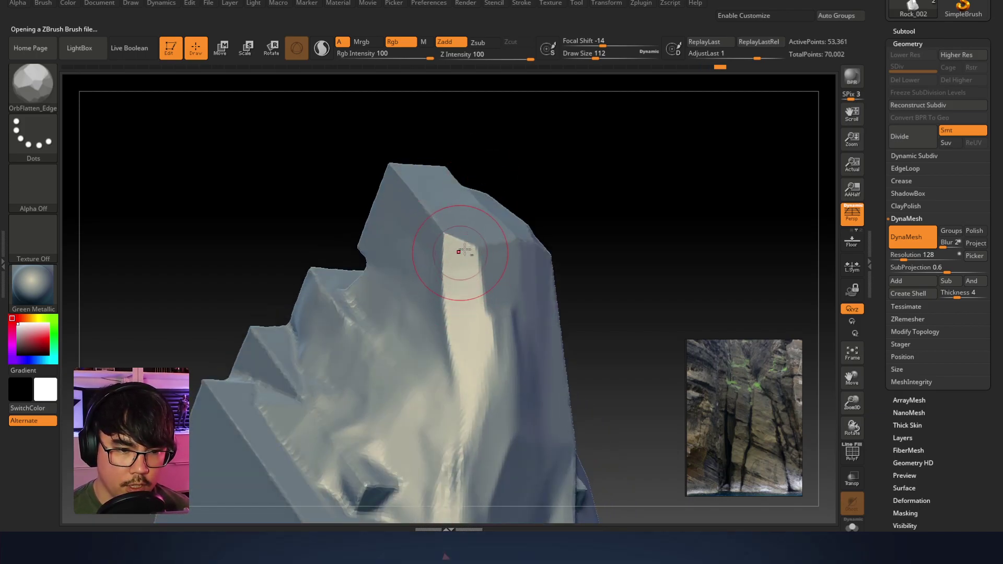
pyautogui.moveTo(460, 252); pyautogui.dragTo(483, 291, button='right')
pyautogui.moveTo(406, 314); pyautogui.dragTo(396, 178, button='right')
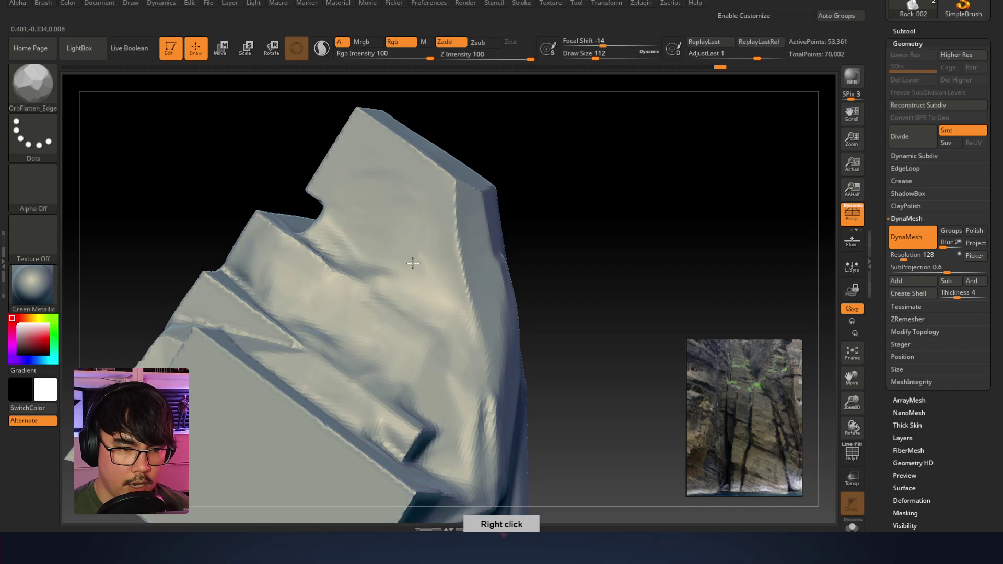
pyautogui.moveTo(386, 181)
pyautogui.mouseDown()
pyautogui.moveTo(376, 202)
pyautogui.moveTo(403, 201)
pyautogui.mouseUp()
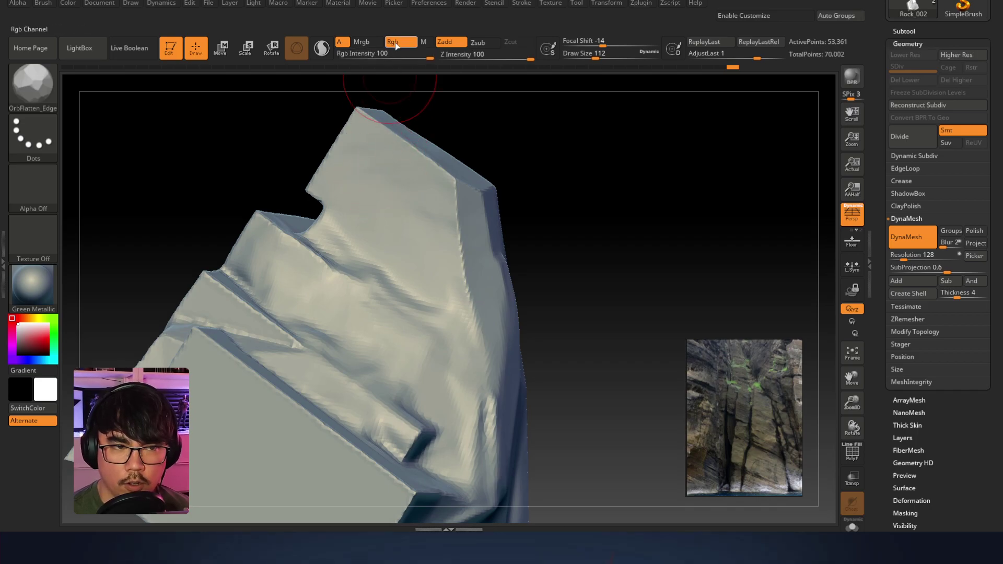
# Turn off Rgb, undo the last flatten stroke and flatten the upper block's side face again
pyautogui.moveTo(384, 194)
pyautogui.mouseDown()
pyautogui.moveTo(390, 327)
pyautogui.moveTo(334, 287)
pyautogui.moveTo(220, 260)
pyautogui.moveTo(394, 342)
pyautogui.mouseUp()
pyautogui.hotkey('ctrl', 'z')
pyautogui.moveTo(385, 99)
pyautogui.mouseDown(button='right')
pyautogui.moveTo(394, 163)
pyautogui.moveTo(412, 193)
pyautogui.mouseUp(button='right')
pyautogui.press('ctrl')
pyautogui.moveTo(381, 172)
pyautogui.mouseDown()
pyautogui.moveTo(477, 261)
pyautogui.moveTo(444, 255)
pyautogui.moveTo(471, 307)
pyautogui.mouseUp()
pyautogui.moveTo(477, 291); pyautogui.dragTo(527, 264, button='right')
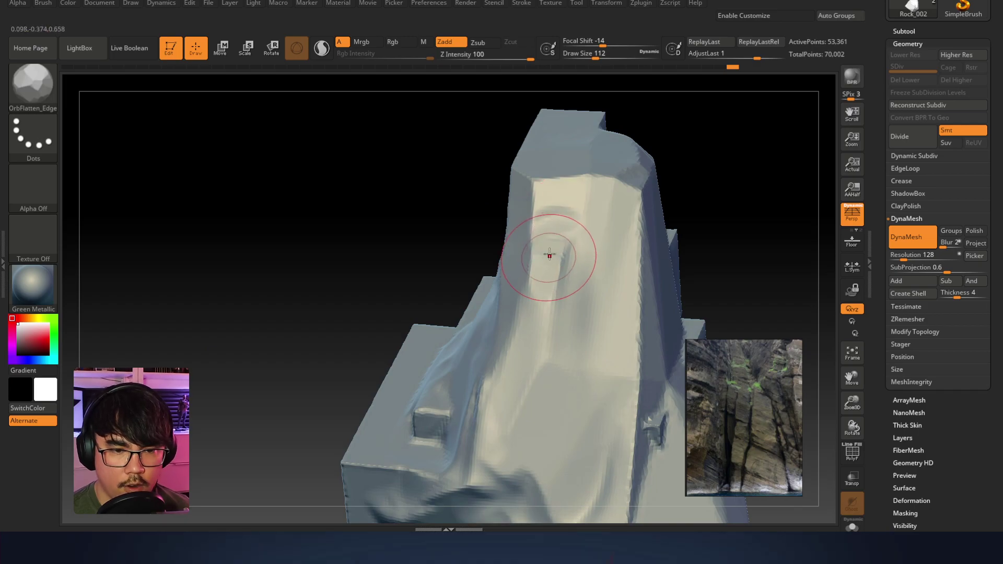
# Flatten the wavy face of the second layer below the tall upper block
pyautogui.moveTo(544, 297)
pyautogui.mouseDown(button='right')
pyautogui.moveTo(577, 245)
pyautogui.moveTo(587, 172)
pyautogui.mouseUp(button='right')
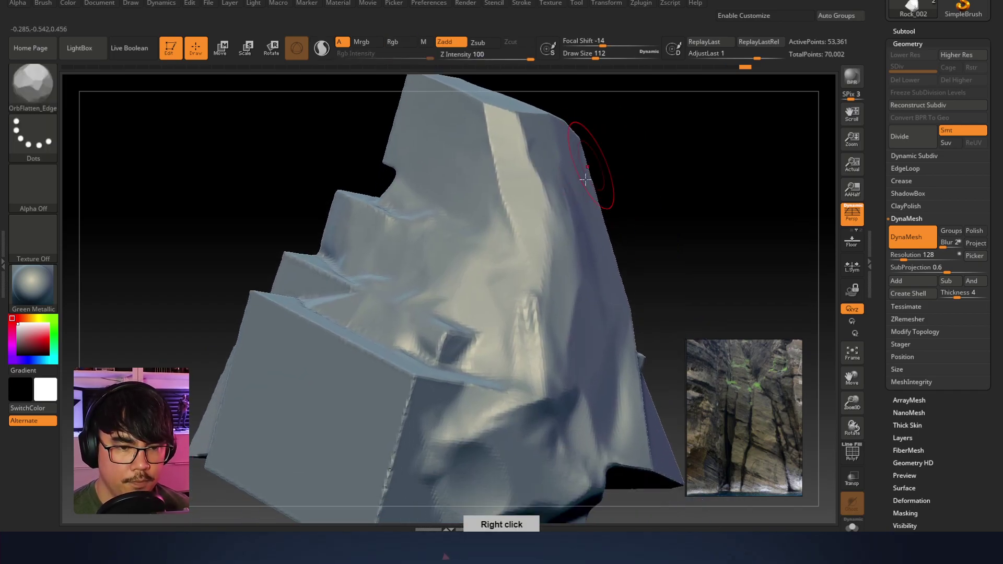
pyautogui.moveTo(544, 227); pyautogui.dragTo(551, 205, button='right')
pyautogui.moveTo(362, 161); pyautogui.dragTo(363, 216, button='right')
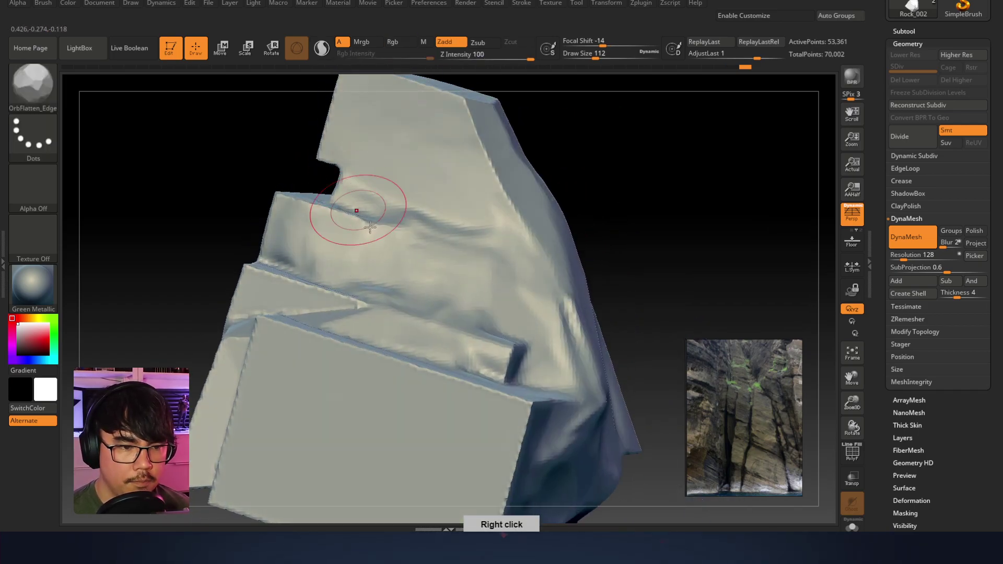
pyautogui.moveTo(336, 252); pyautogui.dragTo(336, 268, button='right')
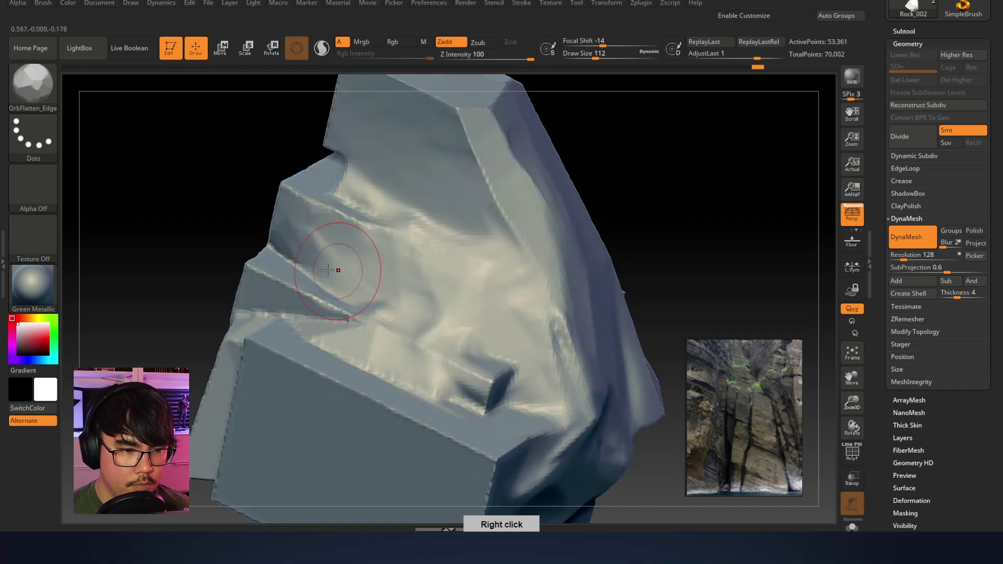
pyautogui.moveTo(400, 270); pyautogui.dragTo(410, 223, button='right')
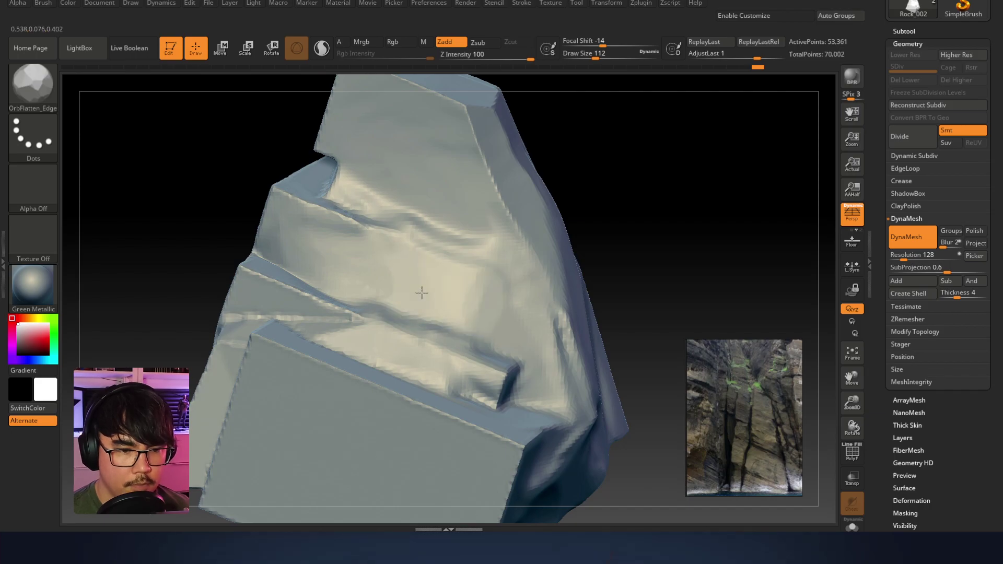
# Flatten the slope above the lower ledge and remesh the rock with DynaMesh
pyautogui.moveTo(473, 301); pyautogui.dragTo(392, 319, button='right')
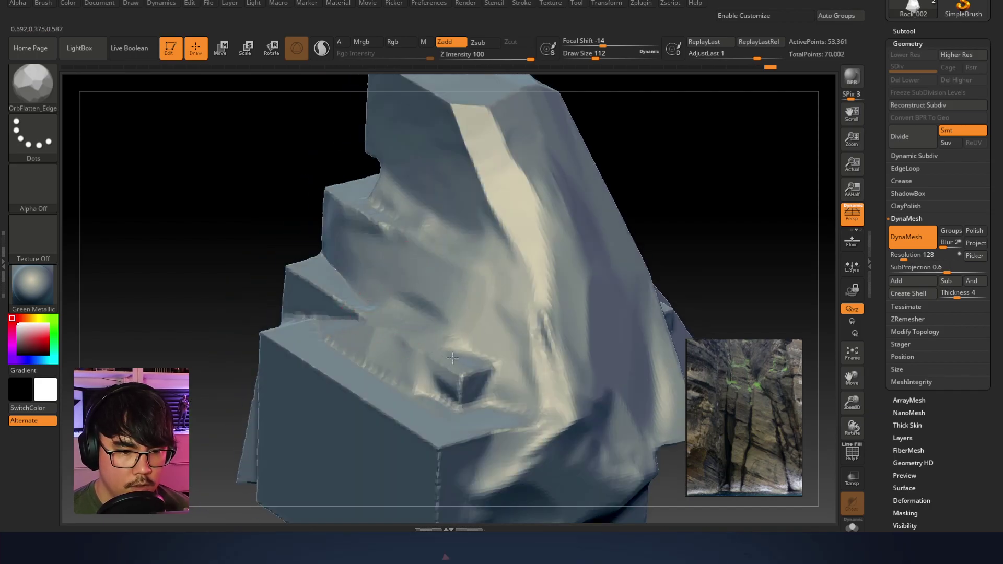
pyautogui.moveTo(453, 291); pyautogui.dragTo(366, 292, button='right')
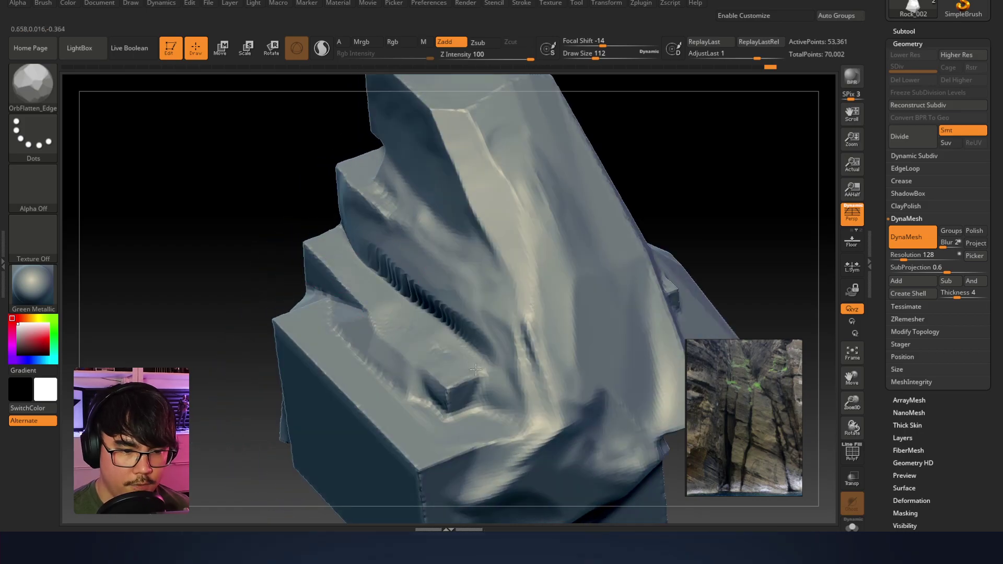
pyautogui.moveTo(480, 276); pyautogui.dragTo(392, 272, button='right')
pyautogui.press('ctrl')
pyautogui.keyDown('ctrl'); pyautogui.moveTo(661, 214); pyautogui.dragTo(656, 228); pyautogui.keyUp('ctrl')
# Flatten the long lower ledge and the face above it, and remesh the rock with DynaMesh
pyautogui.moveTo(327, 280)
pyautogui.mouseDown()
pyautogui.moveTo(436, 315)
pyautogui.moveTo(385, 284)
pyautogui.mouseUp()
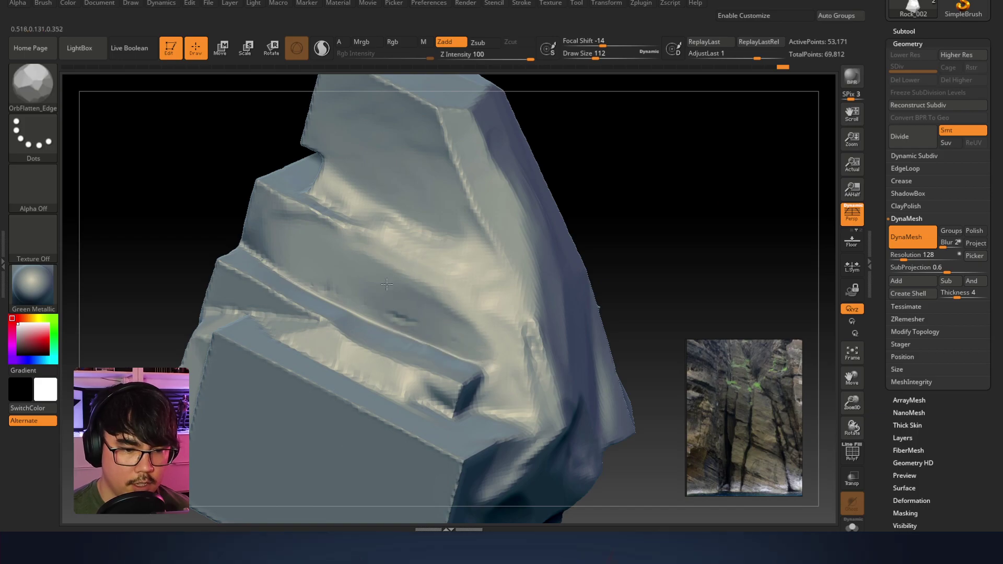
pyautogui.moveTo(293, 307); pyautogui.dragTo(424, 368)
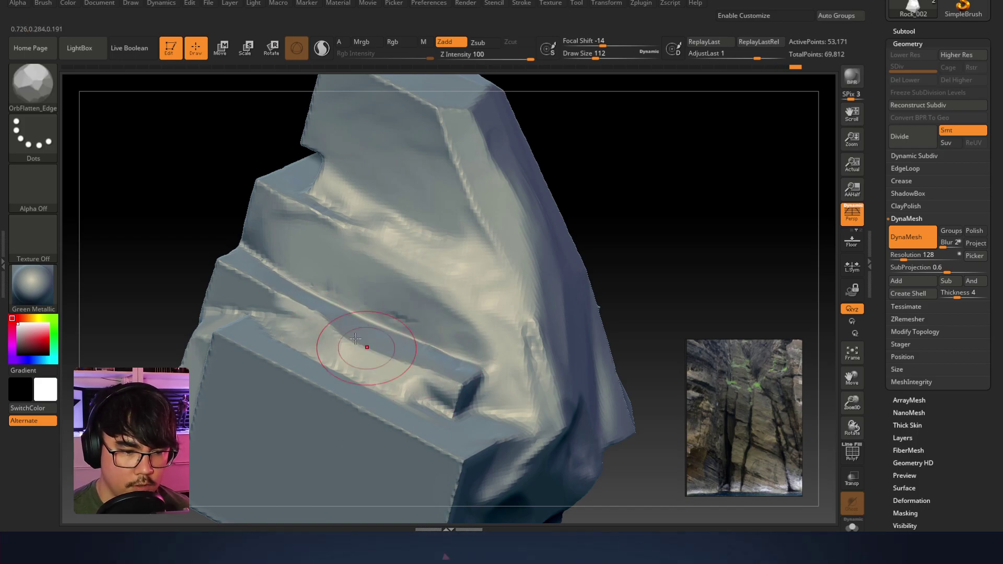
pyautogui.moveTo(360, 344); pyautogui.dragTo(418, 291, button='right')
pyautogui.moveTo(296, 266)
pyautogui.mouseDown()
pyautogui.moveTo(423, 305)
pyautogui.moveTo(453, 327)
pyautogui.mouseUp()
pyautogui.moveTo(617, 274); pyautogui.dragTo(957, 248, button='right')
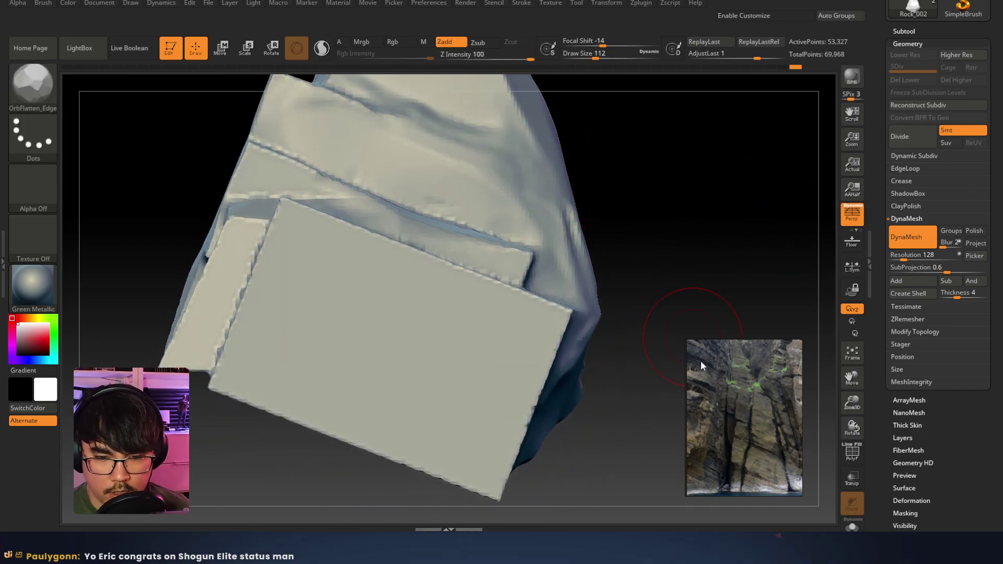
# Enlarge the reference window and reframe the cliff photo inside it
pyautogui.moveTo(688, 337); pyautogui.dragTo(625, 213)
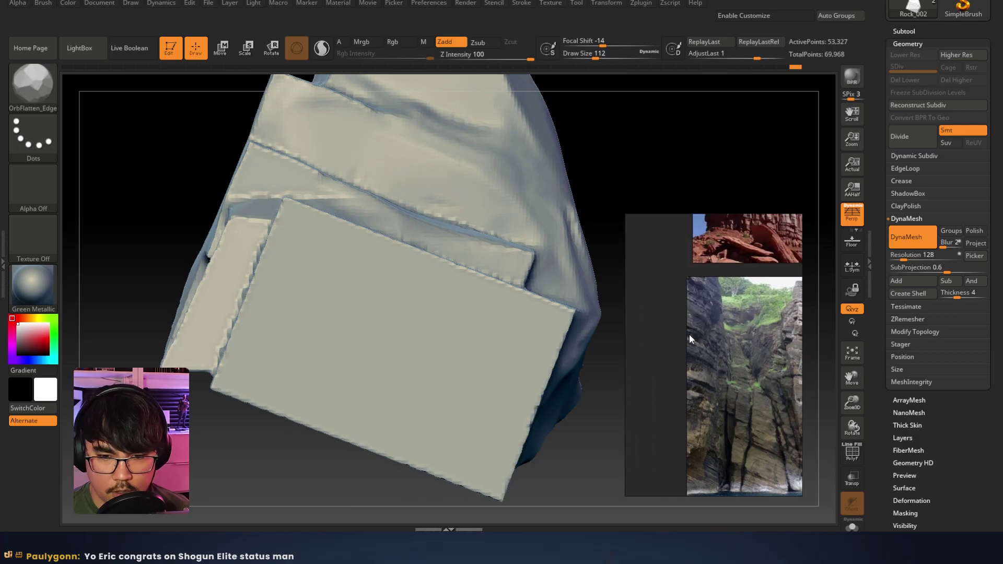
pyautogui.moveTo(767, 386); pyautogui.dragTo(723, 327, button='middle')
pyautogui.scroll(2, 723, 327)
pyautogui.moveTo(492, 331)
pyautogui.mouseDown(button='right')
pyautogui.moveTo(387, 259)
pyautogui.moveTo(419, 224)
pyautogui.moveTo(318, 228)
pyautogui.moveTo(407, 228)
pyautogui.moveTo(389, 230)
pyautogui.moveTo(327, 290)
pyautogui.mouseUp(button='right')
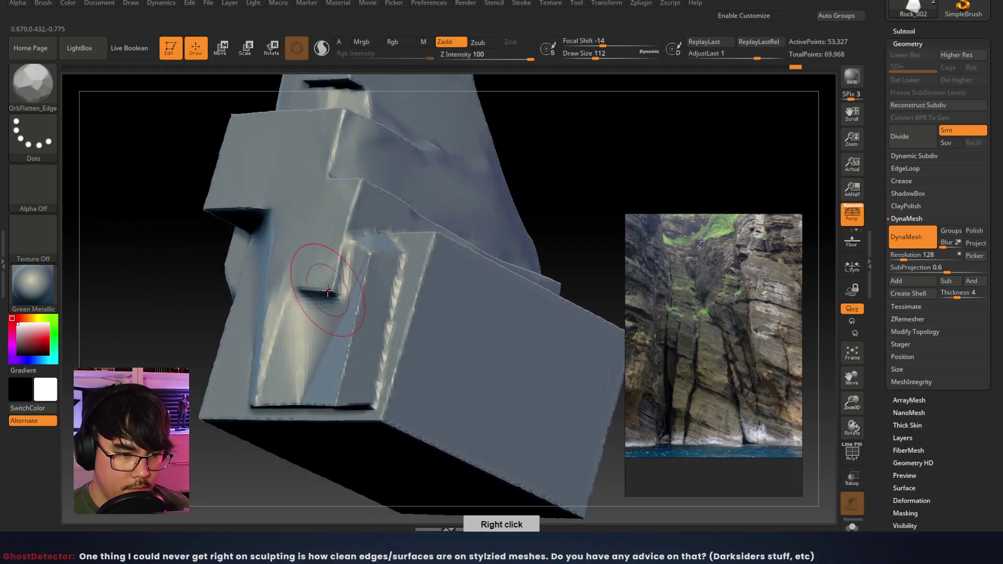
# Turn on interface customization and dock the Brush palette in the open left tray
pyautogui.press('b')
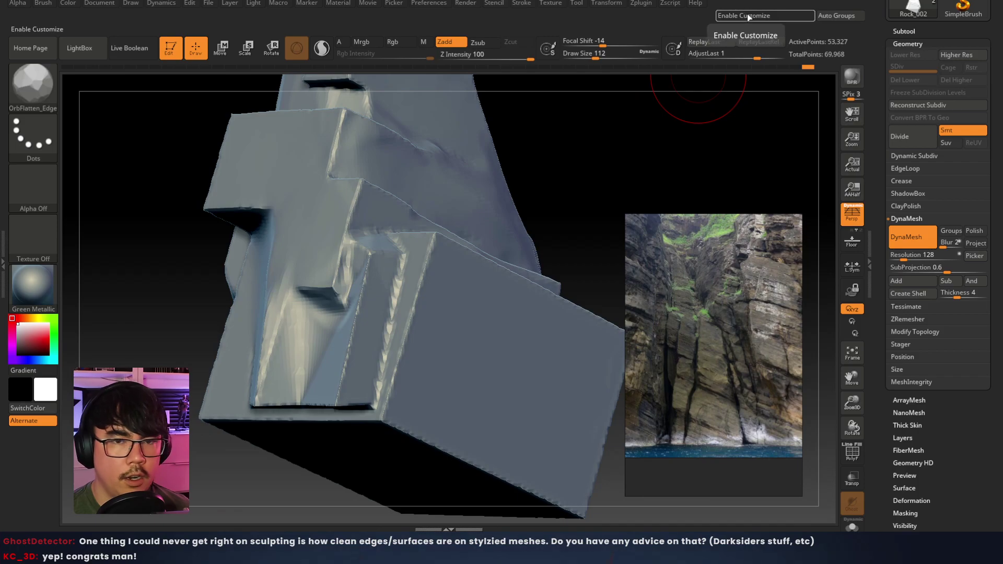
pyautogui.click(748, 17)
pyautogui.click(47, 2)
pyautogui.doubleClick(4, 78)
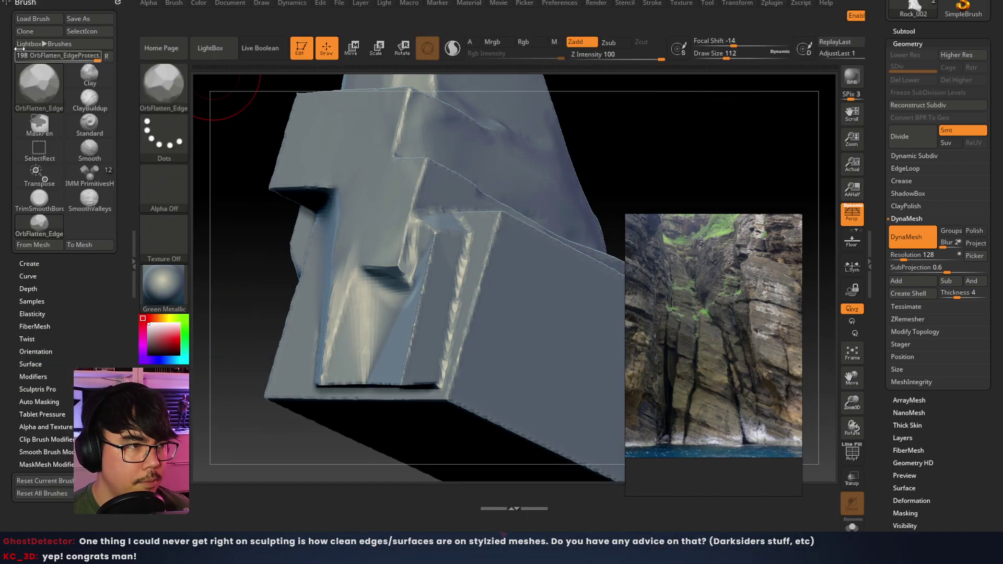
pyautogui.click(171, 4)
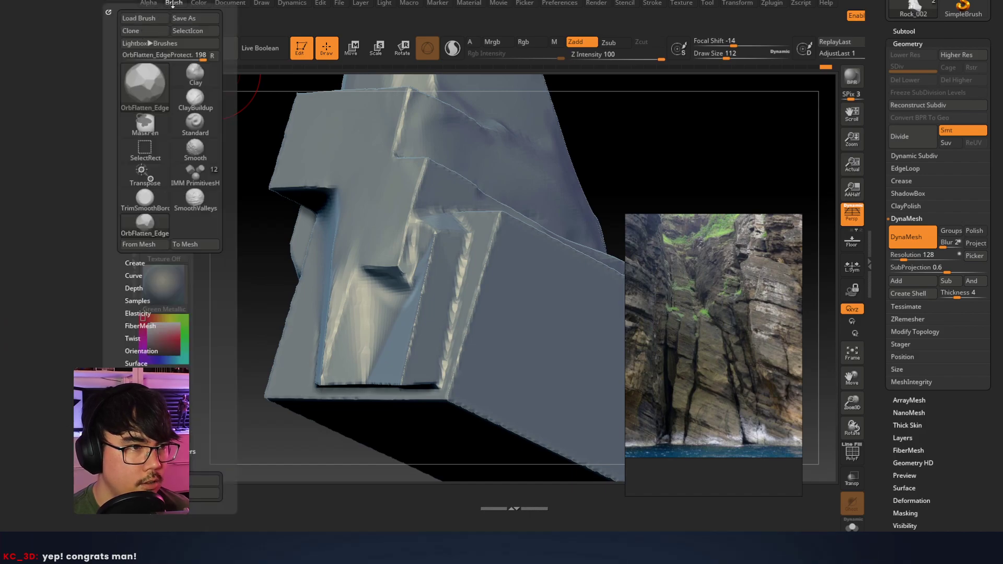
pyautogui.moveTo(143, 16); pyautogui.dragTo(107, 77)
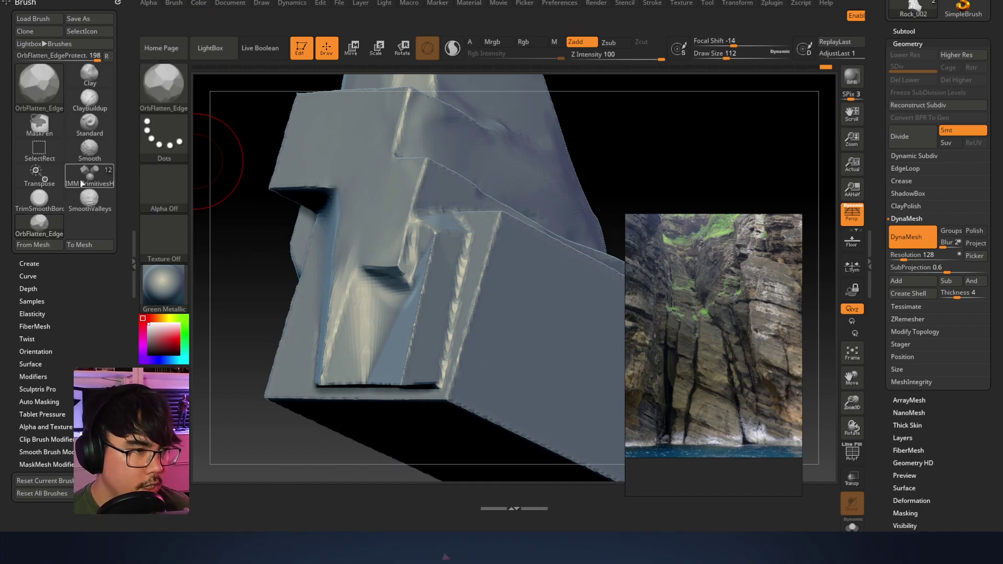
# Add the TrimSmoothBorder, OrbFlatten_Edge and ClayBuildup brushes to the custom shelf above the canvas
pyautogui.press('ctrl')
pyautogui.moveTo(46, 206)
pyautogui.keyDown('ctrl'); pyautogui.keyDown('alt'); pyautogui.mouseDown()
pyautogui.moveTo(496, 85)
pyautogui.moveTo(823, 22)
pyautogui.mouseUp(); pyautogui.keyUp('alt'); pyautogui.keyUp('ctrl')
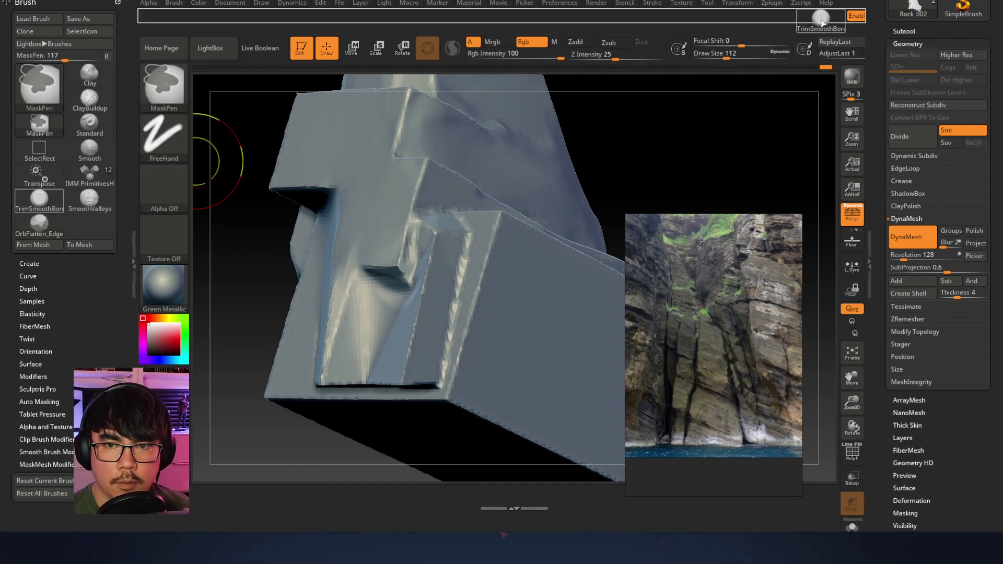
pyautogui.keyDown('ctrl'); pyautogui.keyDown('alt'); pyautogui.moveTo(707, 20); pyautogui.dragTo(416, 32); pyautogui.keyUp('alt'); pyautogui.keyUp('ctrl')
pyautogui.keyDown('ctrl'); pyautogui.keyDown('alt'); pyautogui.moveTo(179, 33); pyautogui.dragTo(173, 25); pyautogui.keyUp('alt'); pyautogui.keyUp('ctrl')
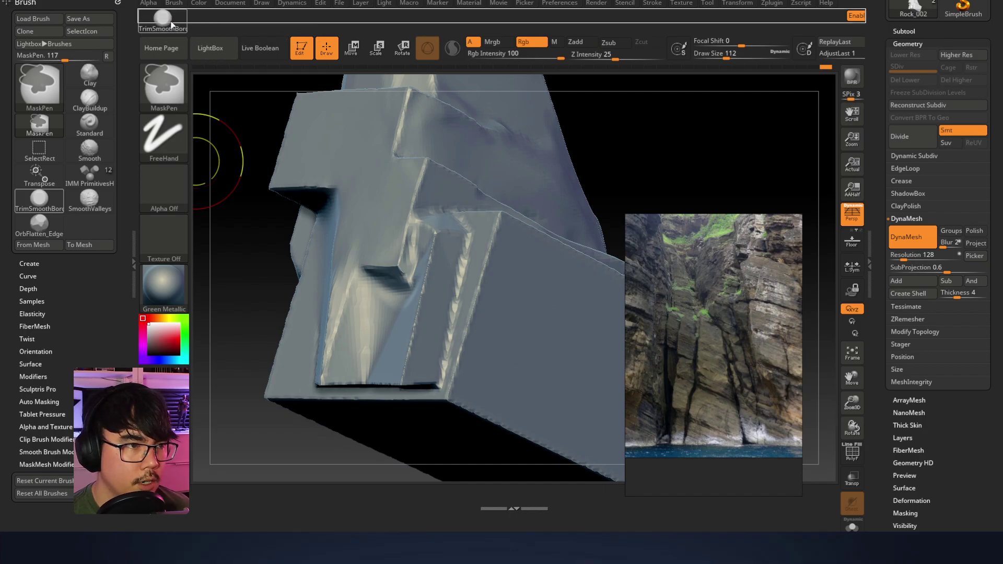
pyautogui.keyDown('ctrl'); pyautogui.keyDown('alt'); pyautogui.moveTo(71, 227); pyautogui.dragTo(213, 21); pyautogui.keyUp('alt'); pyautogui.keyUp('ctrl')
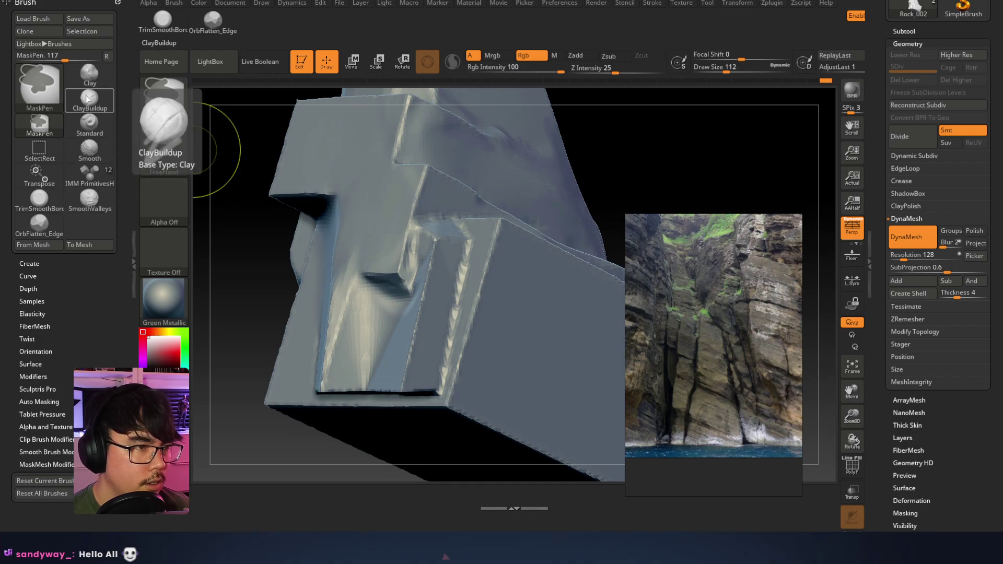
pyautogui.keyDown('ctrl'); pyautogui.keyDown('alt'); pyautogui.moveTo(88, 99); pyautogui.dragTo(263, 21); pyautogui.keyUp('alt'); pyautogui.keyUp('ctrl')
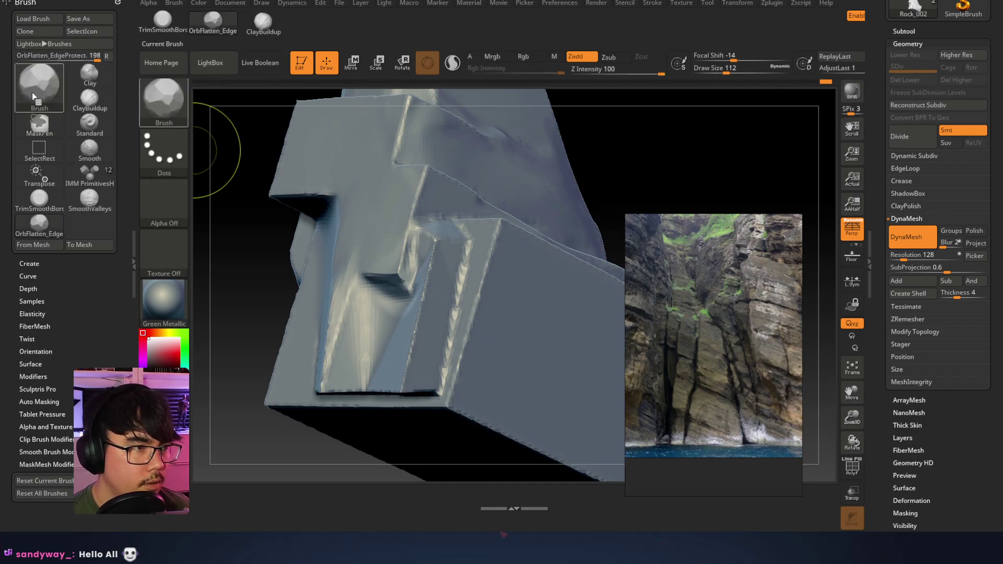
# Load the Orb_Cracks brush from the Orb brush folder and place it on the shelf after ClayBuildup
pyautogui.click(163, 101)
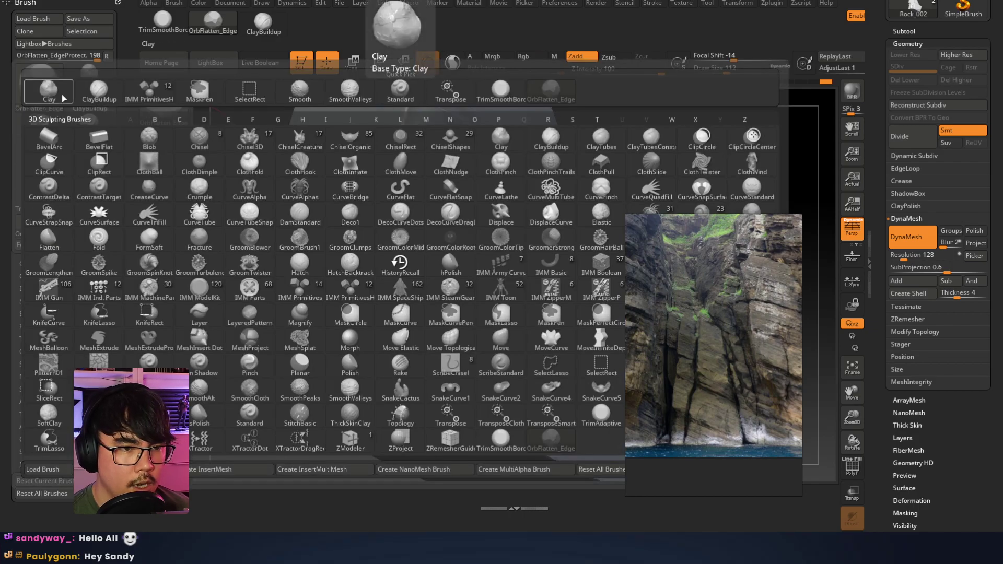
pyautogui.press(',')
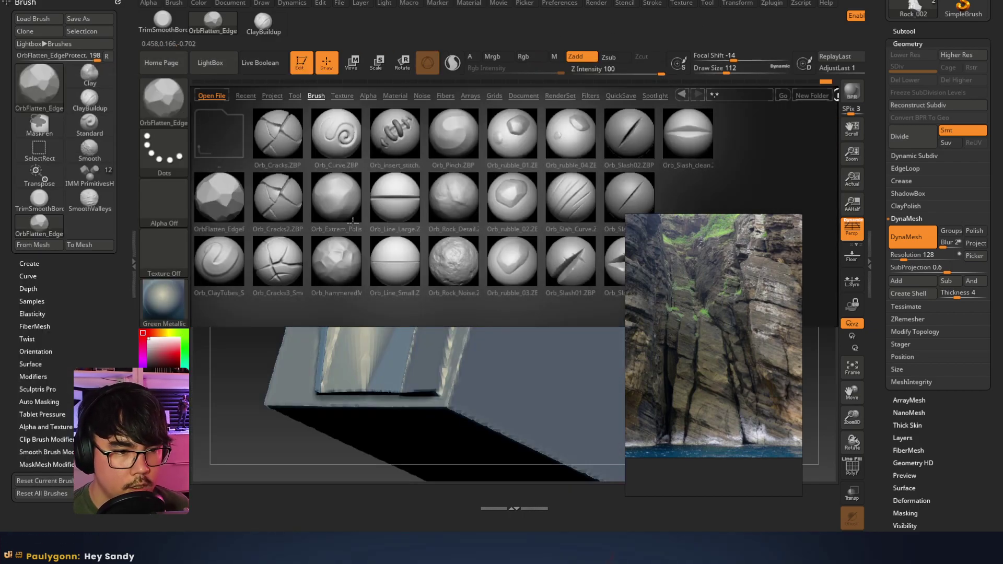
pyautogui.doubleClick(283, 131)
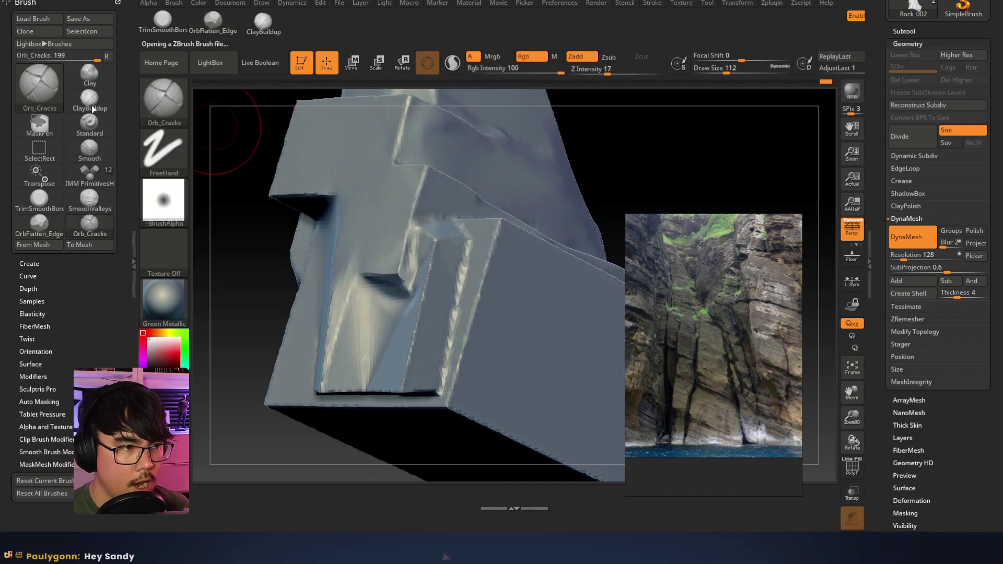
pyautogui.keyDown('ctrl'); pyautogui.keyDown('alt'); pyautogui.moveTo(89, 225); pyautogui.dragTo(314, 22); pyautogui.keyUp('alt'); pyautogui.keyUp('ctrl')
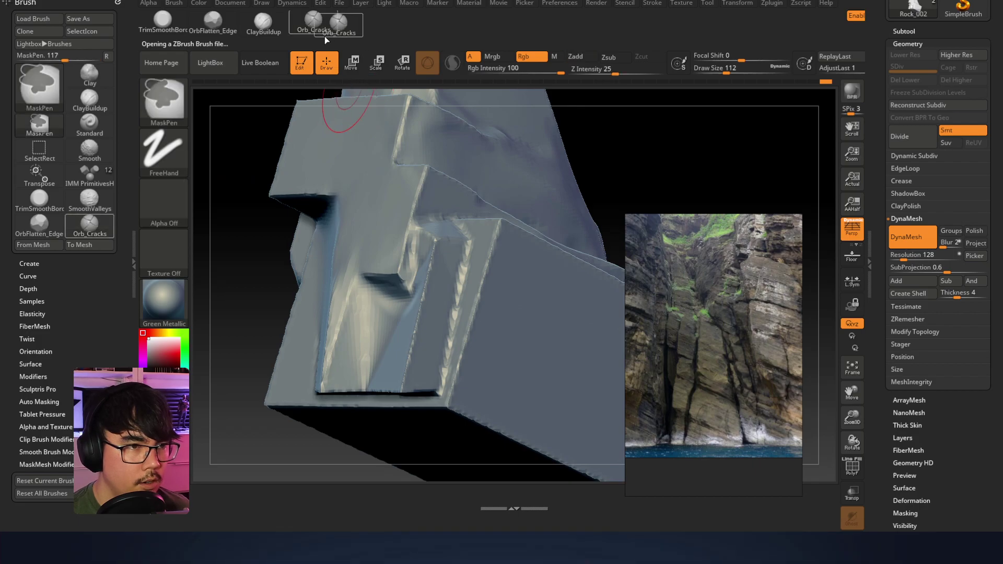
pyautogui.click(309, 31)
pyautogui.press('ctrl')
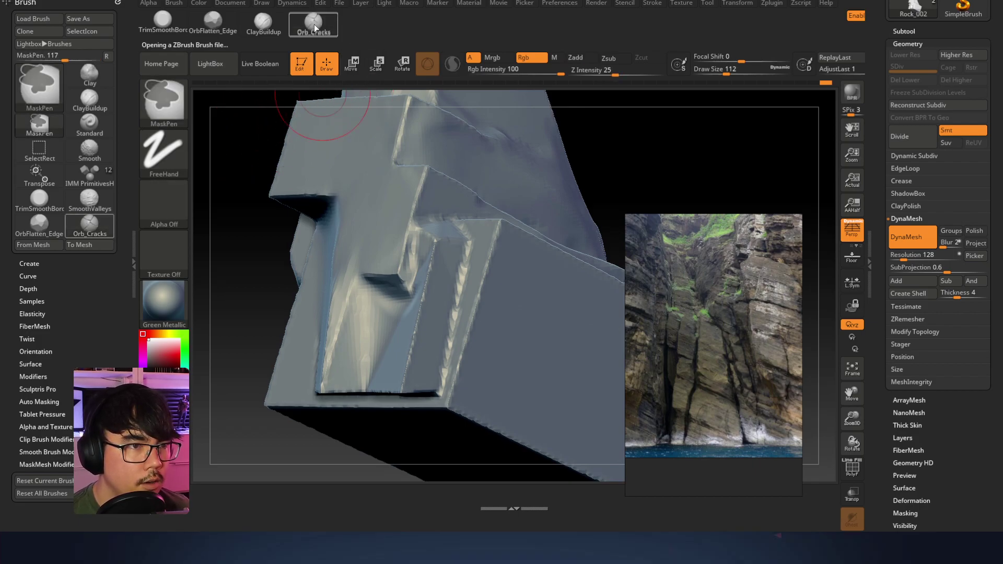
pyautogui.click(320, 26)
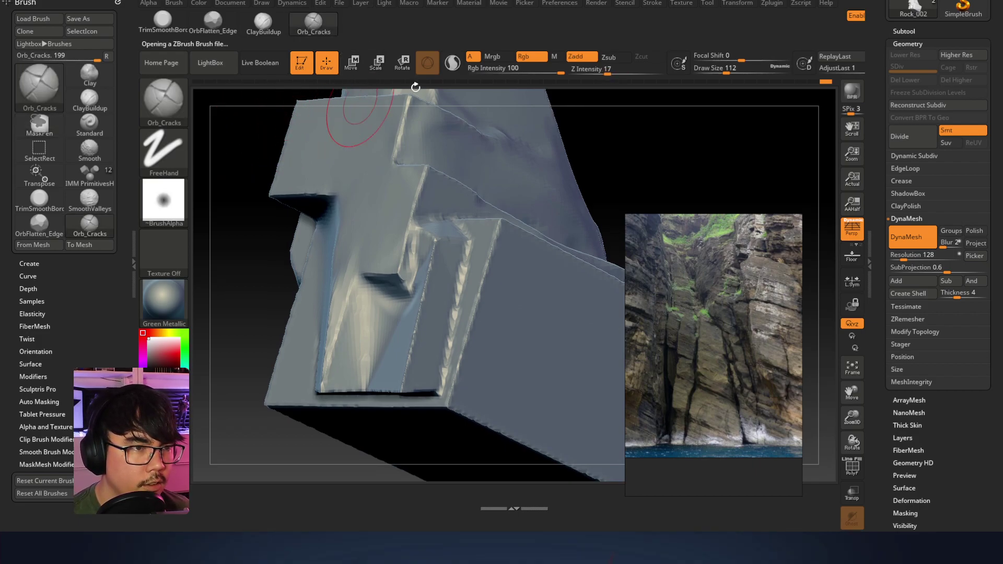
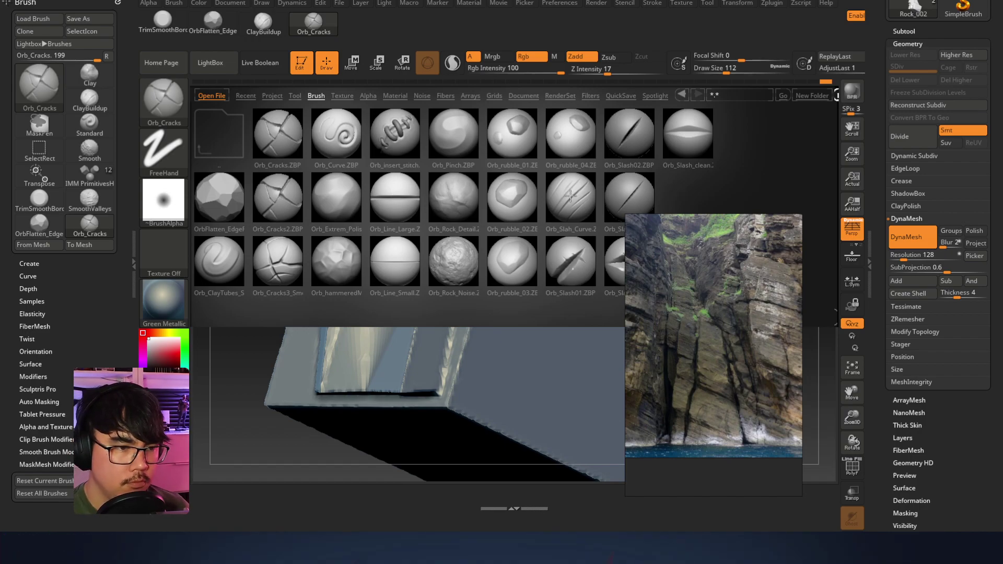
# Load the Orb_Cracks3_SmoothEdge brush, place it on the shelf after Orb_Cracks, and turn off interface customization
pyautogui.click(283, 254)
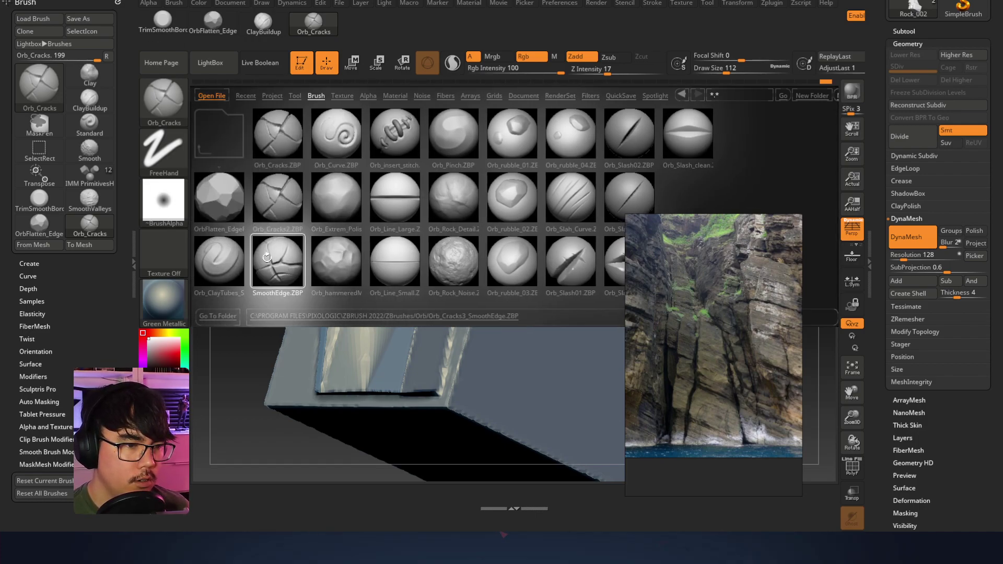
pyautogui.click(48, 131)
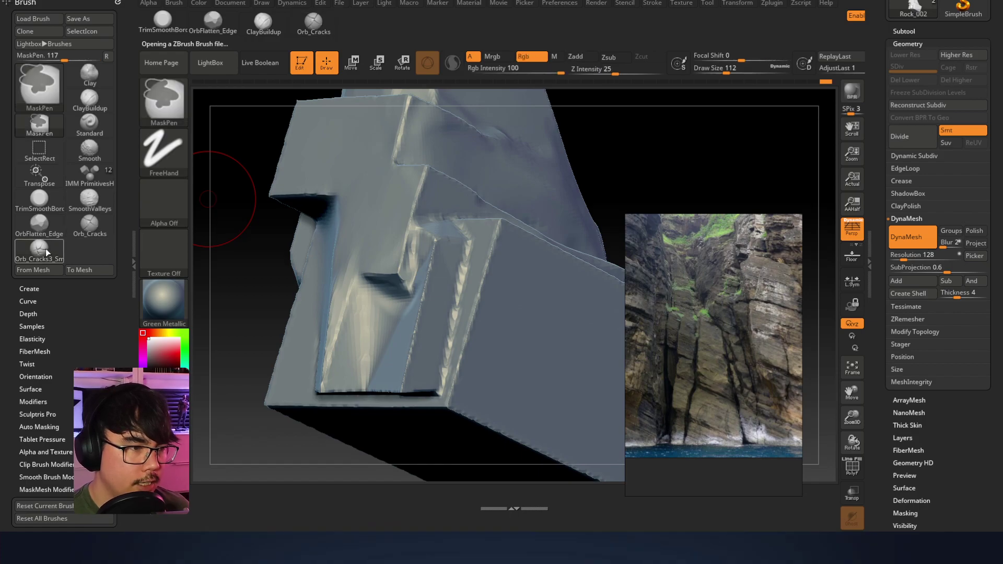
pyautogui.click(364, 22)
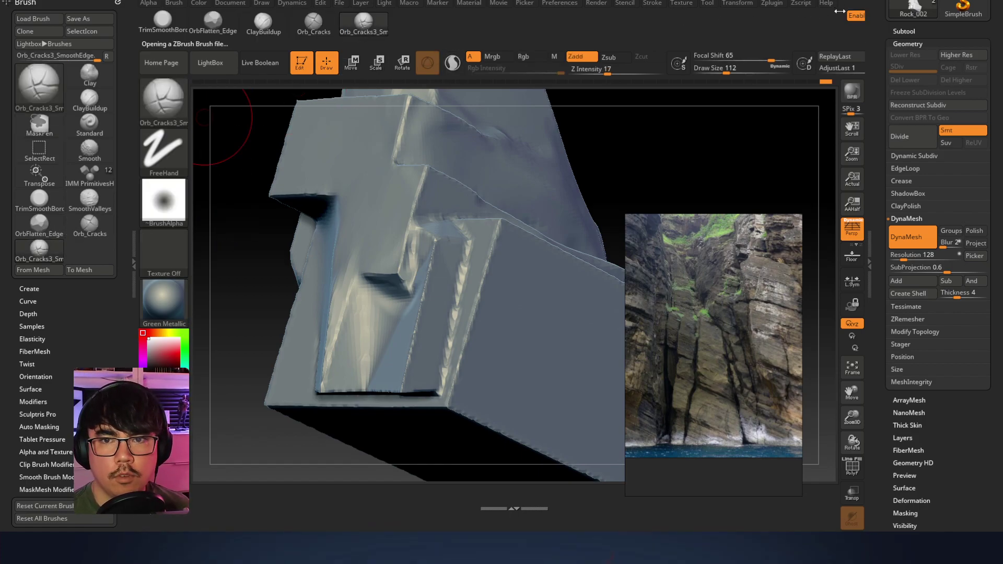
pyautogui.click(855, 16)
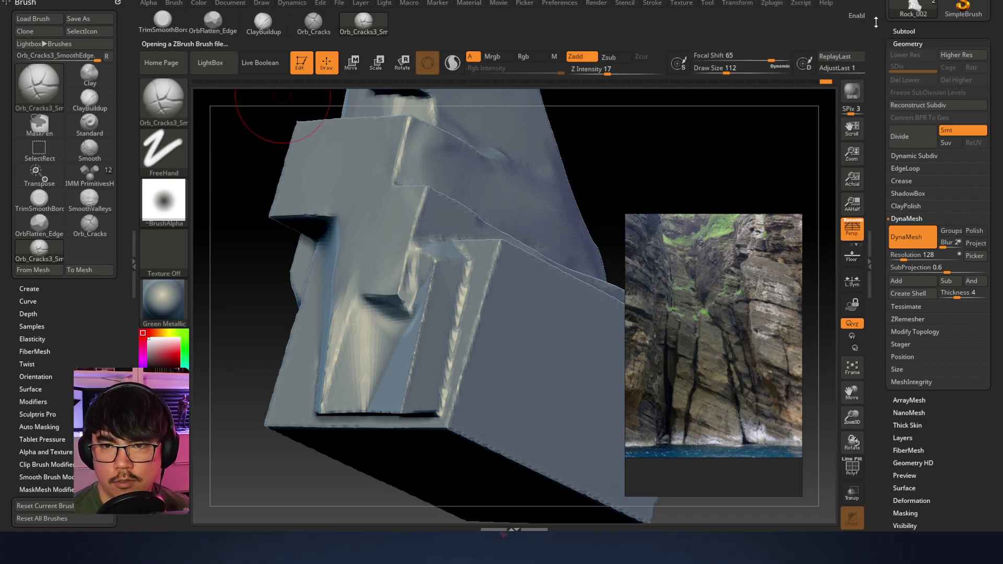
# Collapse the Tool tray and move Enable Customize and Auto Groups closer to the shelf brushes, leaving customization off
pyautogui.scroll(3, 882, 23)
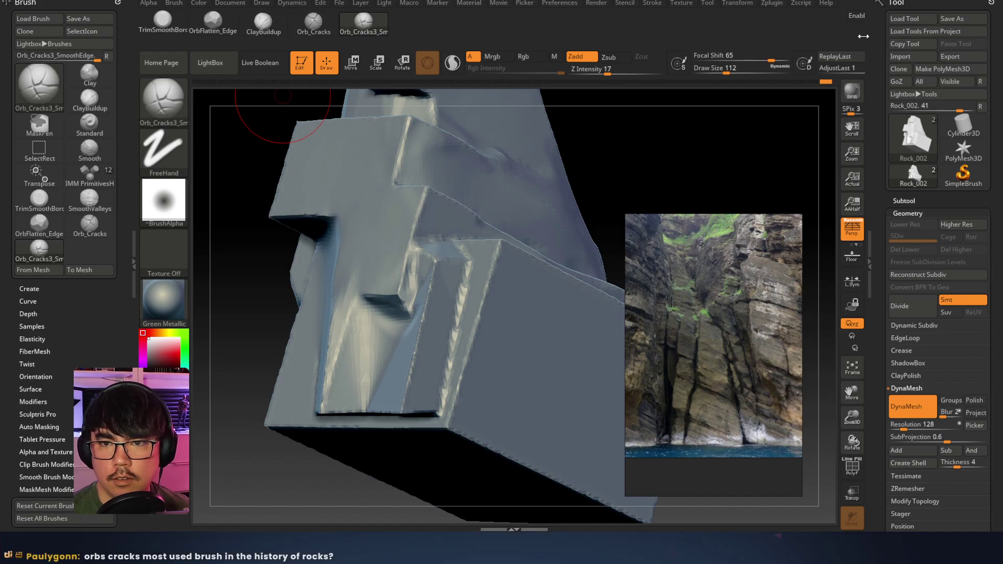
pyautogui.click(869, 265)
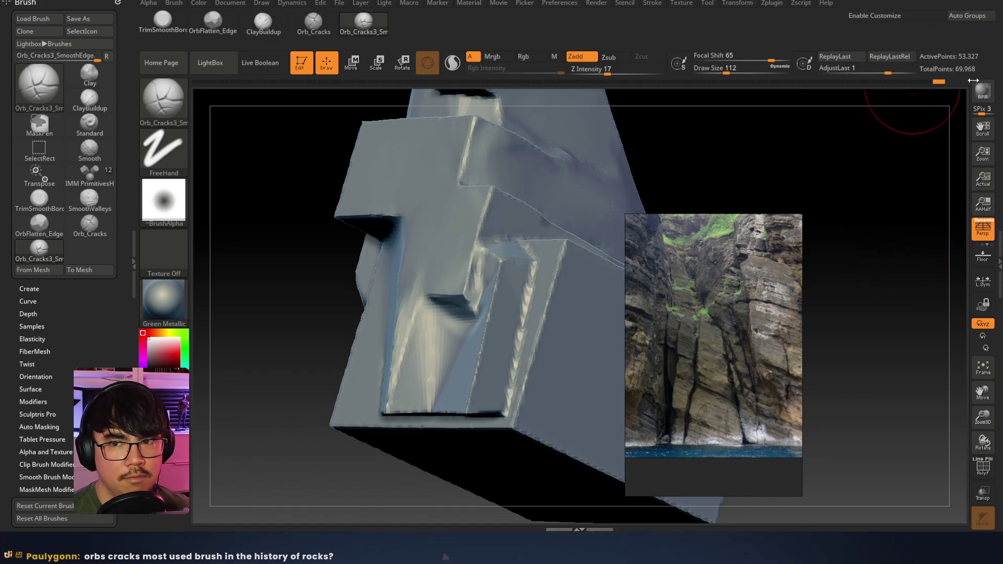
pyautogui.click(998, 247)
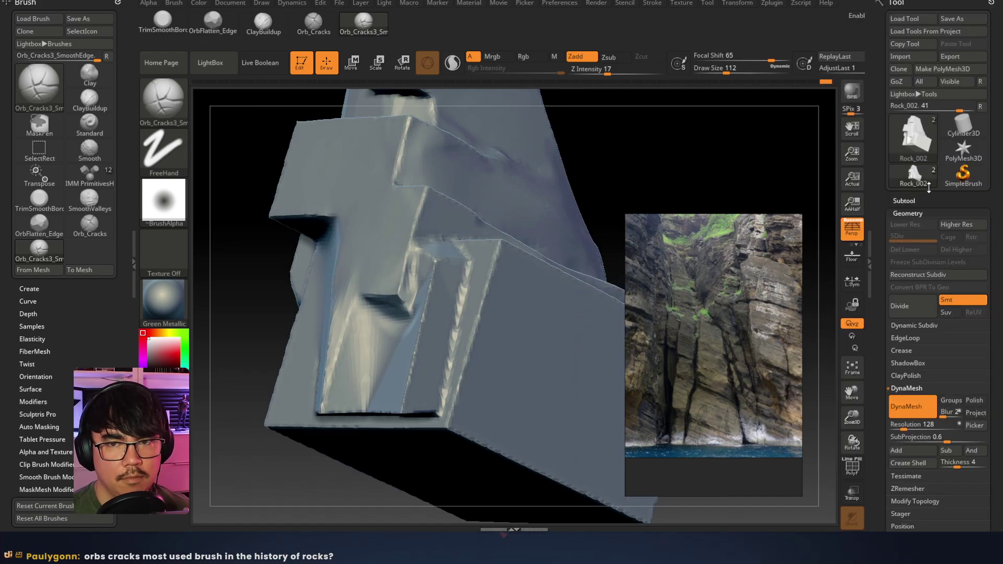
pyautogui.click(868, 267)
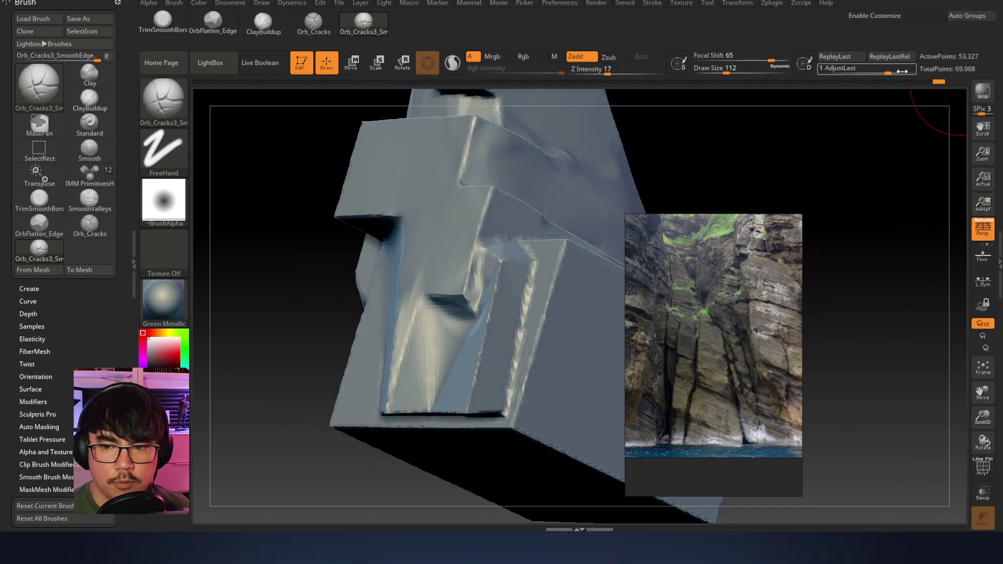
pyautogui.click(883, 17)
pyautogui.moveTo(882, 21)
pyautogui.keyDown('ctrl'); pyautogui.keyDown('alt'); pyautogui.mouseDown()
pyautogui.moveTo(520, 30)
pyautogui.moveTo(426, 16)
pyautogui.moveTo(534, 13)
pyautogui.mouseUp(); pyautogui.keyUp('alt'); pyautogui.keyUp('ctrl')
pyautogui.keyDown('ctrl'); pyautogui.keyDown('alt'); pyautogui.moveTo(669, 20); pyautogui.dragTo(625, 15); pyautogui.keyUp('alt'); pyautogui.keyUp('ctrl')
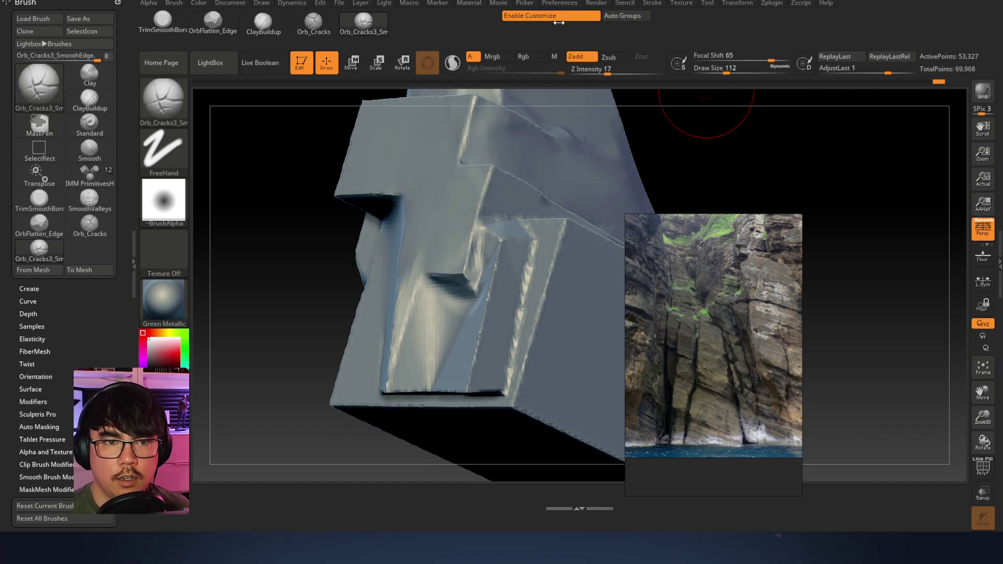
pyautogui.click(556, 17)
# Reopen the Tool tray, activate the ClayBuildup brush, and close the Brush palette's tray
pyautogui.moveTo(745, 125); pyautogui.dragTo(706, 134, button='right')
pyautogui.moveTo(771, 234); pyautogui.dragTo(813, 232, button='right')
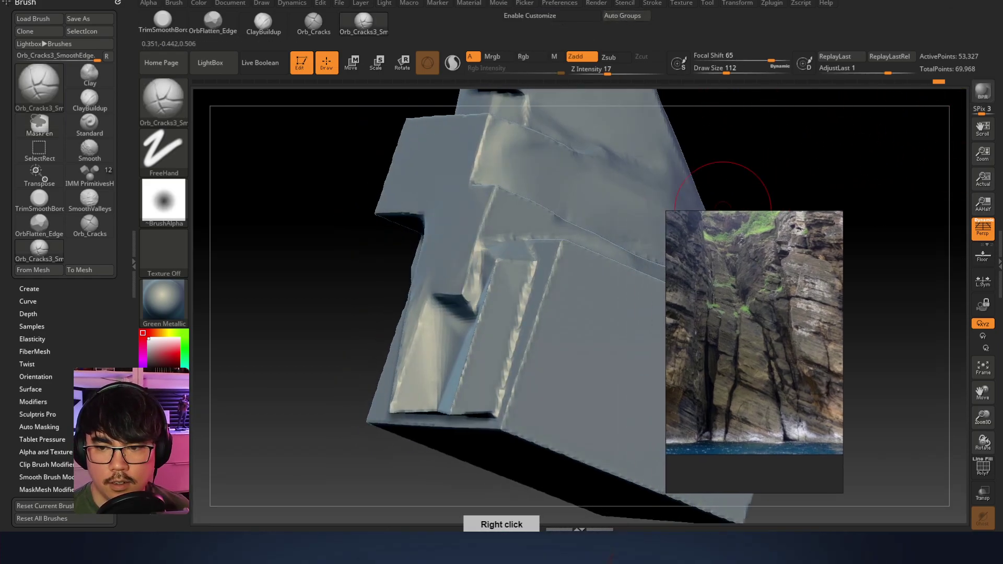
pyautogui.click(996, 250)
pyautogui.moveTo(750, 252)
pyautogui.mouseDown(button='right')
pyautogui.moveTo(707, 266)
pyautogui.moveTo(715, 259)
pyautogui.moveTo(488, 206)
pyautogui.moveTo(432, 219)
pyautogui.moveTo(550, 253)
pyautogui.moveTo(410, 213)
pyautogui.mouseUp(button='right')
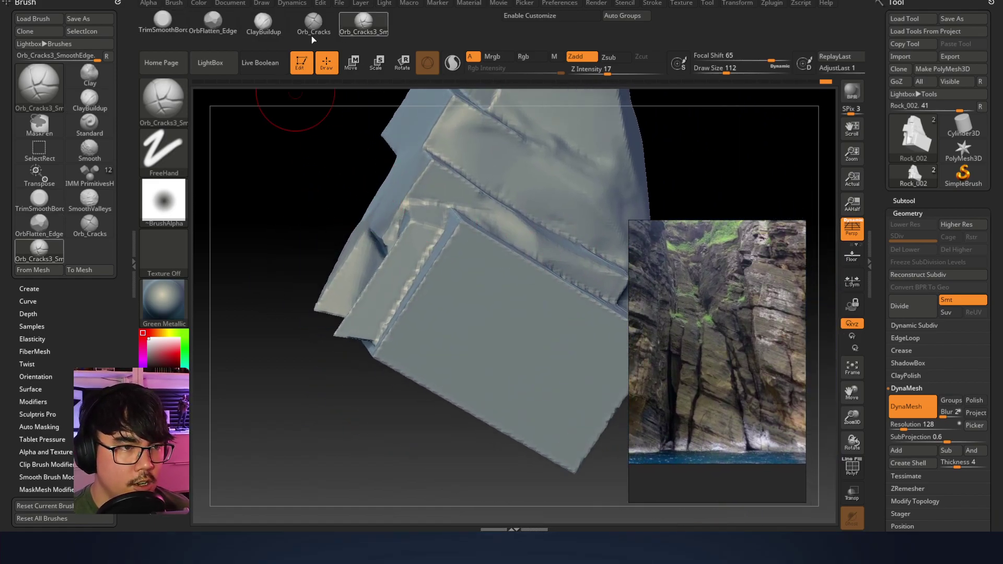
pyautogui.click(263, 23)
pyautogui.moveTo(313, 120)
pyautogui.mouseDown(button='right')
pyautogui.moveTo(292, 157)
pyautogui.moveTo(224, 162)
pyautogui.mouseUp(button='right')
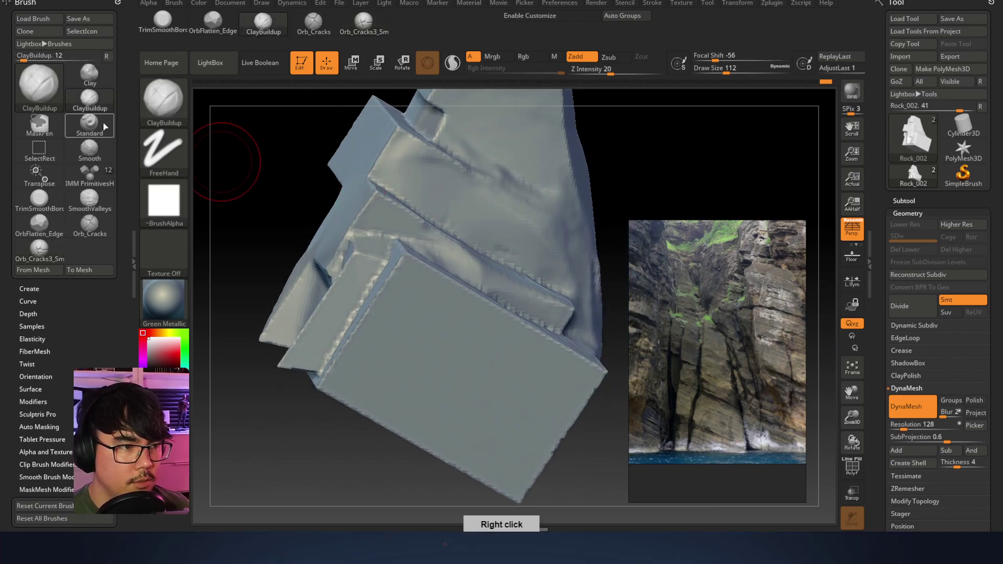
pyautogui.click(135, 145)
pyautogui.doubleClick(133, 237)
# Build up and smooth the crease above the long lower ledge, and remesh with DynaMesh at resolution 304
pyautogui.moveTo(369, 202); pyautogui.dragTo(686, 188, button='right')
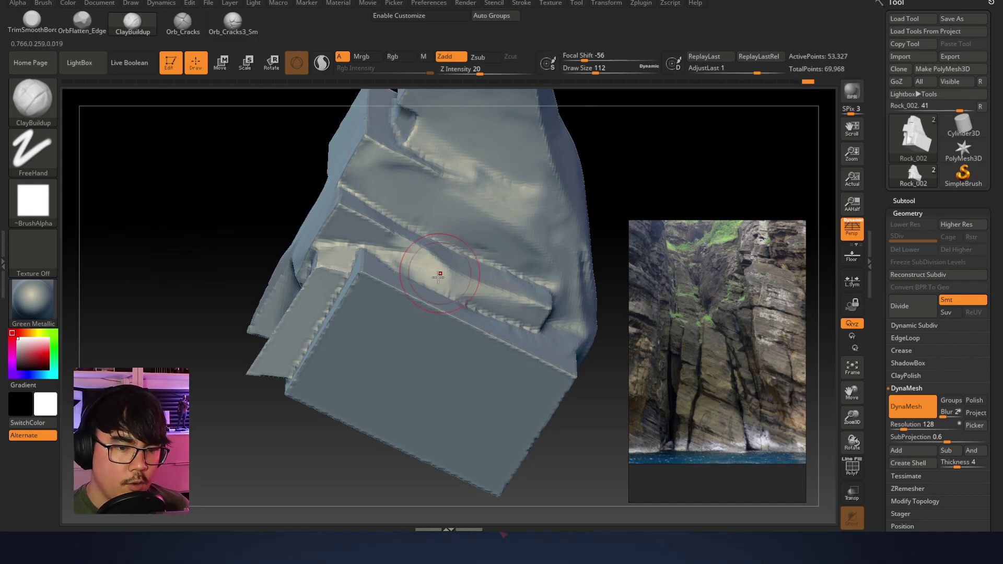
pyautogui.moveTo(487, 303); pyautogui.dragTo(414, 291, button='right')
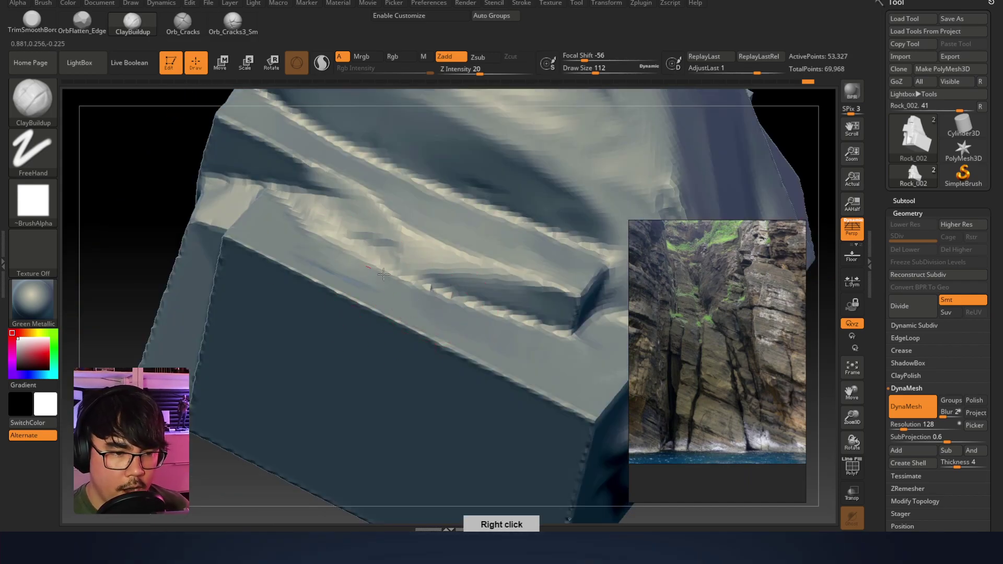
pyautogui.press('ctrl')
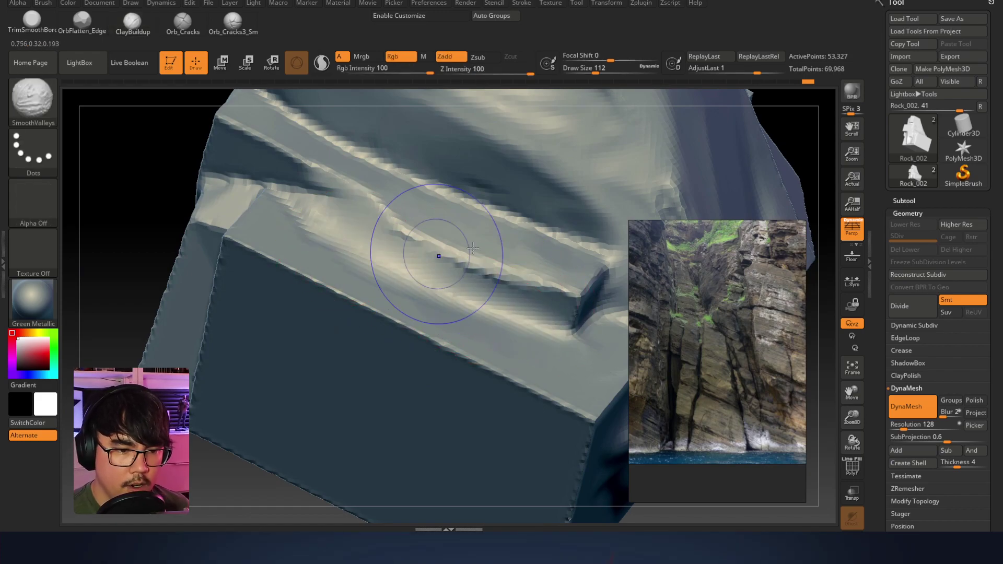
pyautogui.moveTo(425, 235); pyautogui.dragTo(597, 253, button='right')
pyautogui.moveTo(904, 427); pyautogui.dragTo(911, 426)
pyautogui.keyDown('ctrl'); pyautogui.moveTo(742, 164); pyautogui.dragTo(734, 195); pyautogui.keyUp('ctrl')
# Build up clay on the front face between the upper block's overhang and the small notch beside it
pyautogui.moveTo(504, 263)
pyautogui.mouseDown(button='right')
pyautogui.moveTo(511, 218)
pyautogui.moveTo(394, 230)
pyautogui.moveTo(380, 256)
pyautogui.mouseUp(button='right')
pyautogui.moveTo(341, 317); pyautogui.dragTo(372, 361)
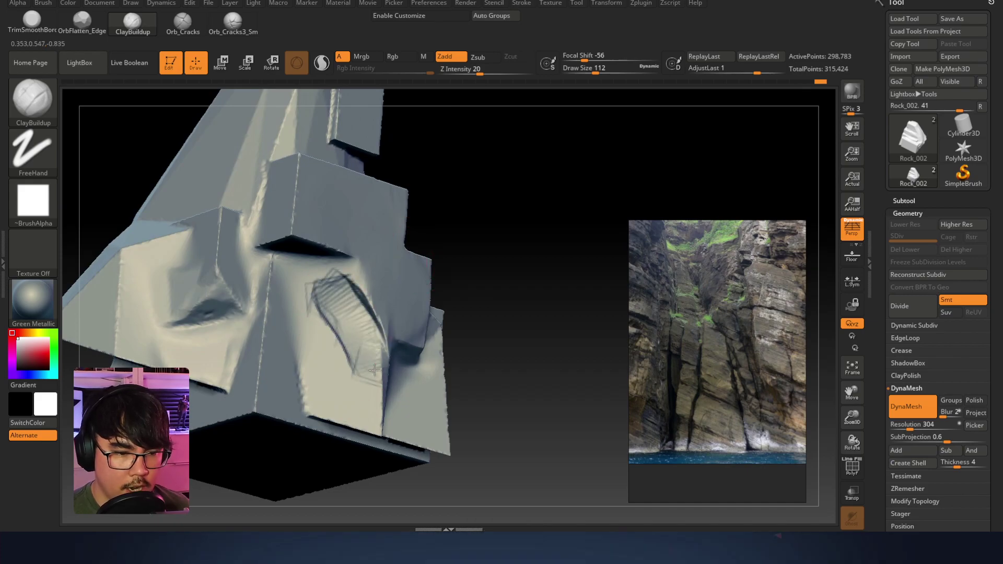
pyautogui.moveTo(372, 361); pyautogui.dragTo(363, 331, button='right')
pyautogui.moveTo(363, 330)
pyautogui.mouseDown()
pyautogui.moveTo(389, 374)
pyautogui.moveTo(360, 328)
pyautogui.mouseUp()
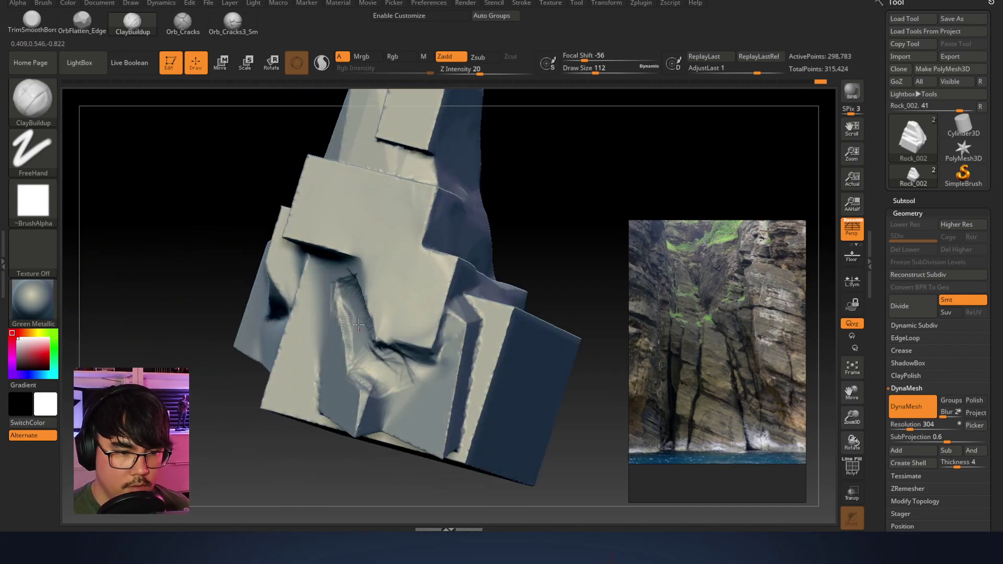
pyautogui.moveTo(345, 264)
pyautogui.mouseDown(button='right')
pyautogui.moveTo(340, 239)
pyautogui.moveTo(337, 256)
pyautogui.mouseUp(button='right')
# Build clay over the upper block's overhanging corner, remesh the rock with DynaMesh and smooth the corner
pyautogui.moveTo(312, 242); pyautogui.dragTo(300, 219)
pyautogui.moveTo(300, 219); pyautogui.dragTo(323, 232, button='right')
pyautogui.moveTo(287, 204)
pyautogui.mouseDown()
pyautogui.moveTo(279, 230)
pyautogui.moveTo(289, 246)
pyautogui.mouseUp()
pyautogui.keyDown('ctrl'); pyautogui.moveTo(517, 175); pyautogui.dragTo(532, 191); pyautogui.keyUp('ctrl')
pyautogui.moveTo(289, 249)
pyautogui.keyDown('shift'); pyautogui.mouseDown()
pyautogui.moveTo(298, 246)
pyautogui.moveTo(294, 236)
pyautogui.mouseUp(); pyautogui.keyUp('shift')
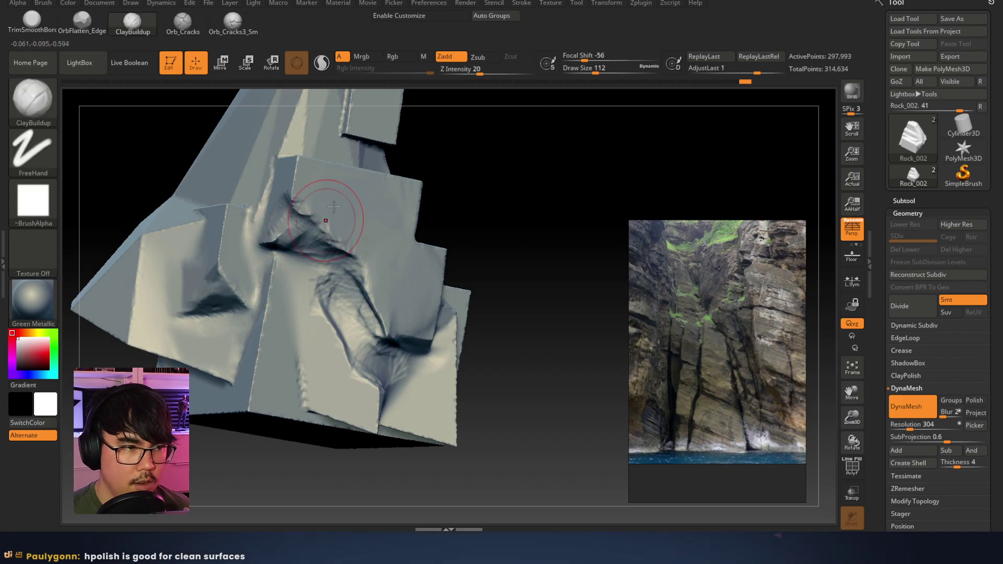
# Trim the upper block's built-up lower corner with TrimSmoothBorder, reducing the draw size to about 56
pyautogui.click(44, 27)
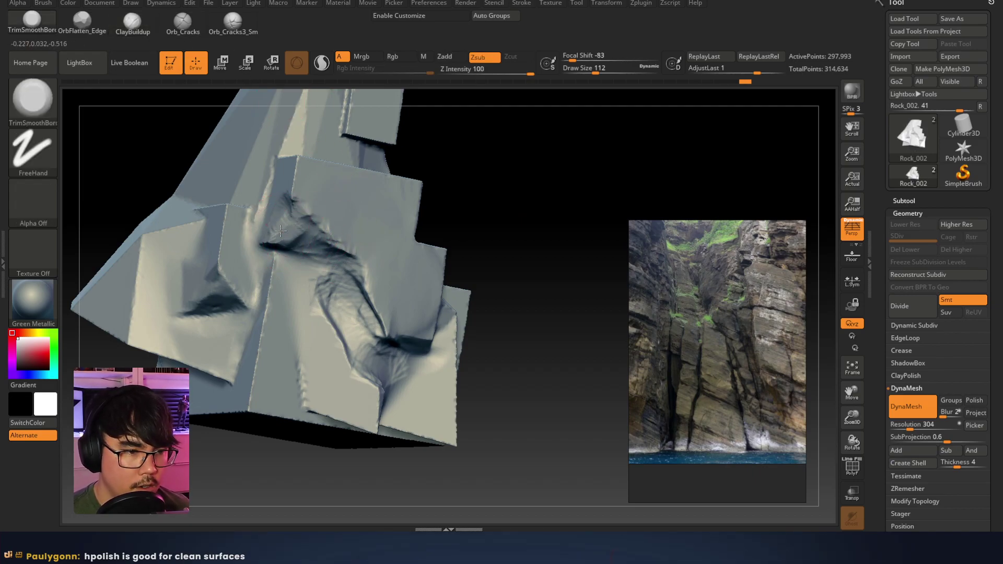
pyautogui.moveTo(283, 215); pyautogui.dragTo(288, 193)
pyautogui.press('space')
pyautogui.moveTo(321, 239); pyautogui.dragTo(294, 234)
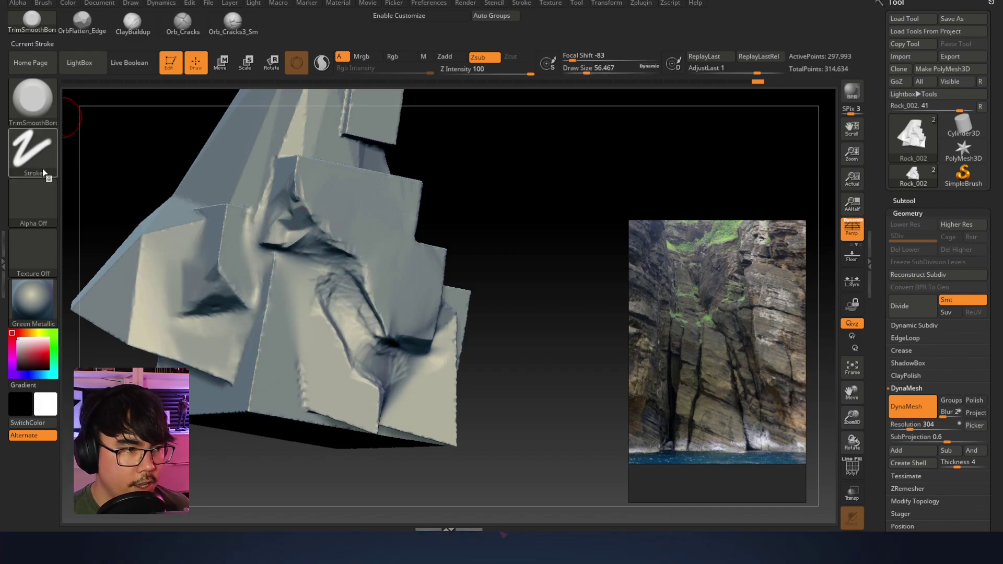
# Give TrimSmoothBorder a square alpha and a draw size of about 94, and trim the clay in the hollow beside the upper block
pyautogui.click(37, 205)
pyautogui.click(300, 214)
pyautogui.keyDown('ctrl'); pyautogui.moveTo(312, 211); pyautogui.dragTo(327, 194, button='right'); pyautogui.keyUp('ctrl')
pyautogui.press('space')
pyautogui.moveTo(334, 197); pyautogui.dragTo(342, 197)
pyautogui.moveTo(333, 202); pyautogui.dragTo(326, 191)
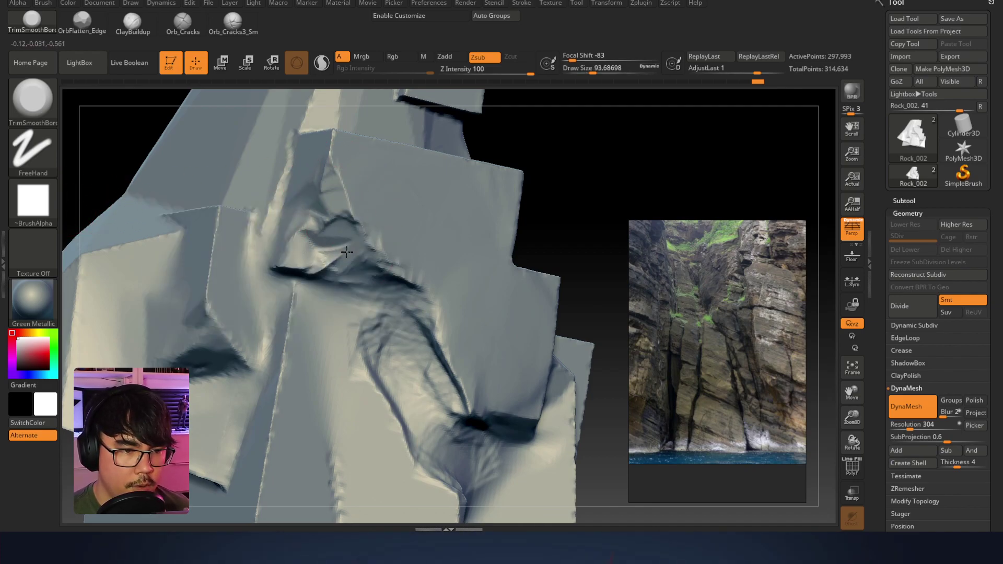
pyautogui.moveTo(370, 236); pyautogui.dragTo(358, 211, button='right')
pyautogui.moveTo(423, 298)
pyautogui.mouseDown(button='right')
pyautogui.moveTo(413, 225)
pyautogui.moveTo(433, 326)
pyautogui.moveTo(446, 310)
pyautogui.moveTo(464, 317)
pyautogui.mouseUp(button='right')
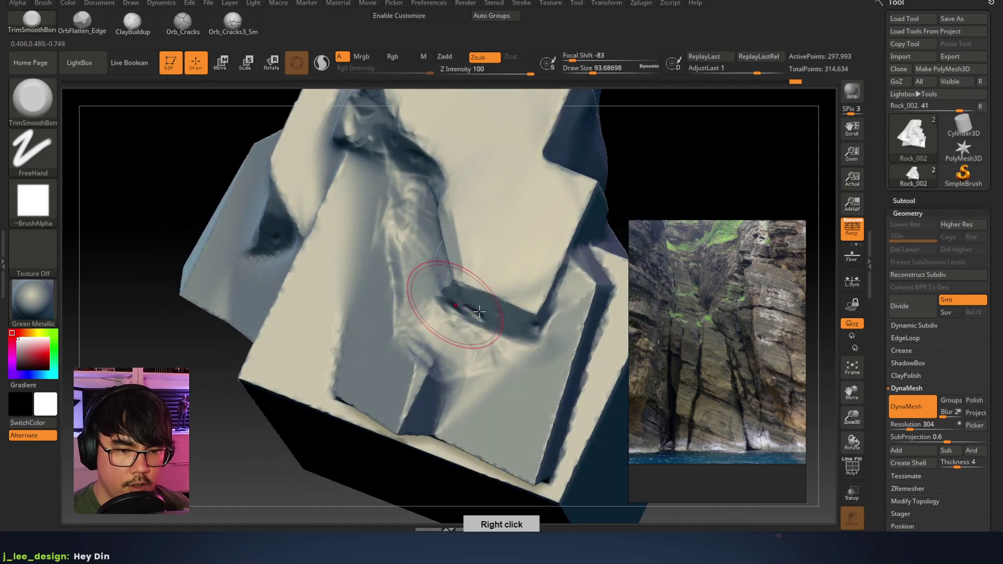
pyautogui.moveTo(493, 280)
pyautogui.mouseDown(button='right')
pyautogui.moveTo(446, 282)
pyautogui.moveTo(455, 251)
pyautogui.moveTo(410, 215)
pyautogui.moveTo(391, 208)
pyautogui.moveTo(408, 233)
pyautogui.moveTo(347, 213)
pyautogui.mouseUp(button='right')
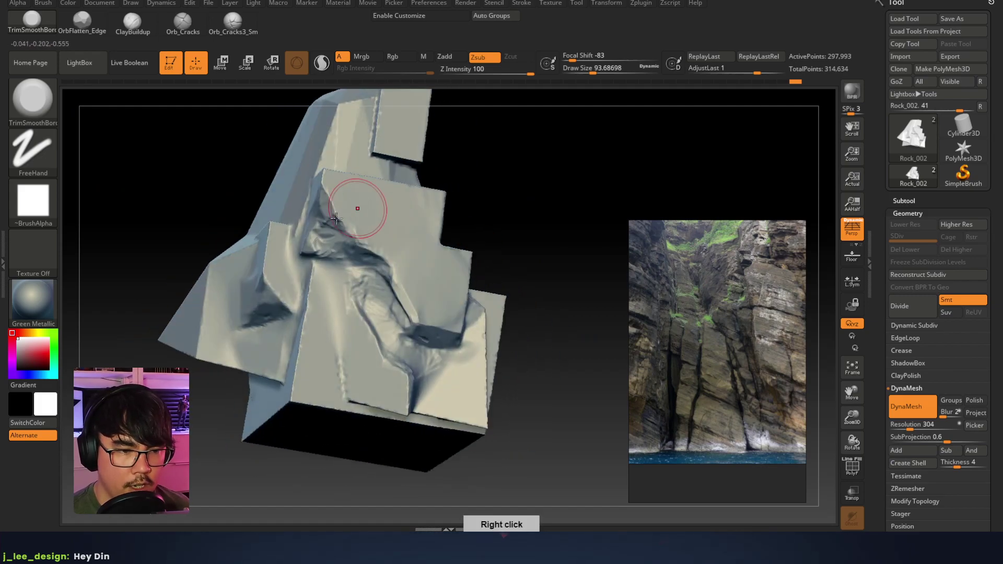
pyautogui.moveTo(371, 275); pyautogui.dragTo(448, 254, button='right')
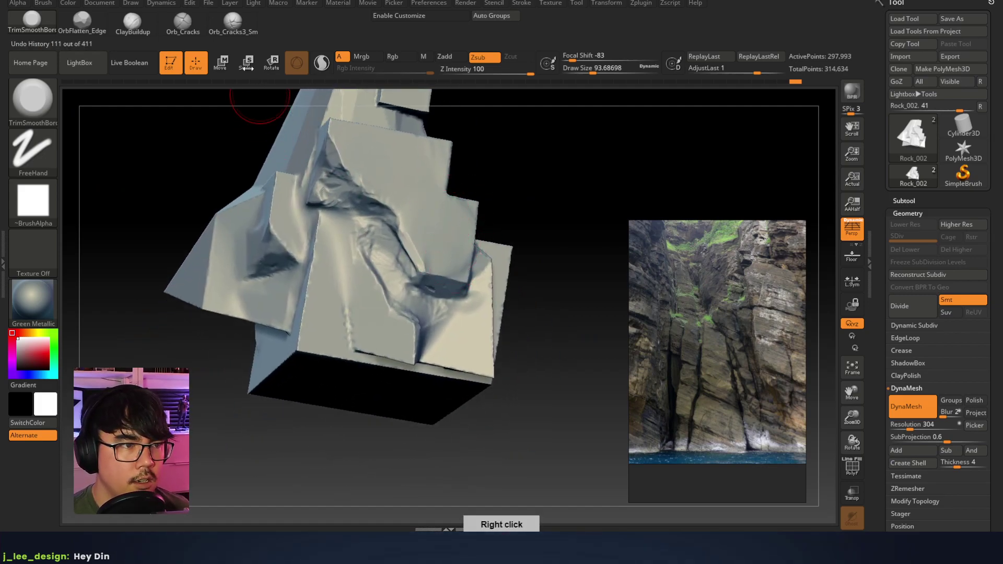
# Try crack strokes across the upper block's front face with Orb_Cracks and Orb_Cracks3_Sm, and undo the last stroke
pyautogui.click(183, 23)
pyautogui.moveTo(374, 242)
pyautogui.keyDown('shift'); pyautogui.mouseDown()
pyautogui.moveTo(329, 219)
pyautogui.moveTo(340, 236)
pyautogui.mouseUp(); pyautogui.keyUp('shift')
pyautogui.press('space')
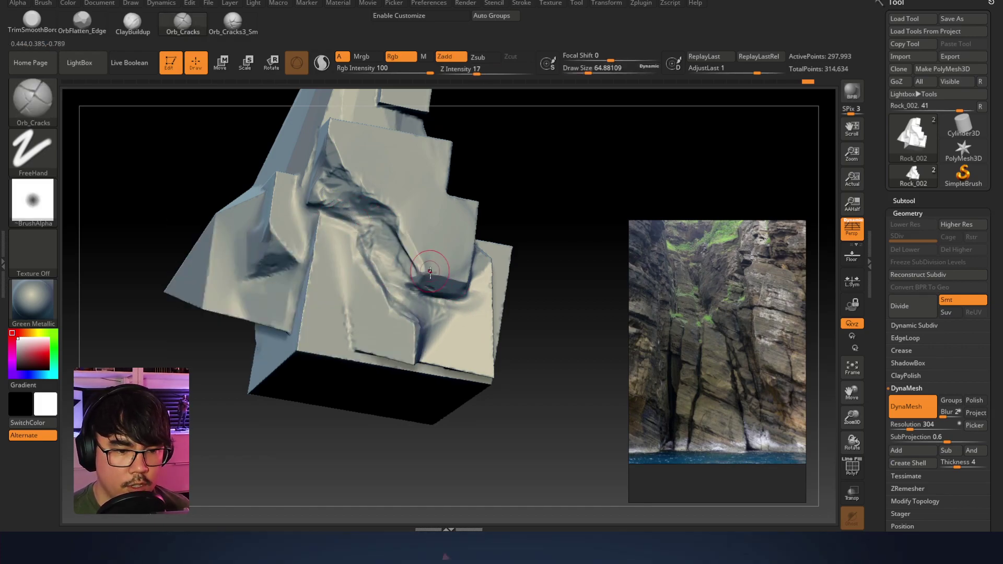
pyautogui.moveTo(430, 272); pyautogui.dragTo(426, 338, button='right')
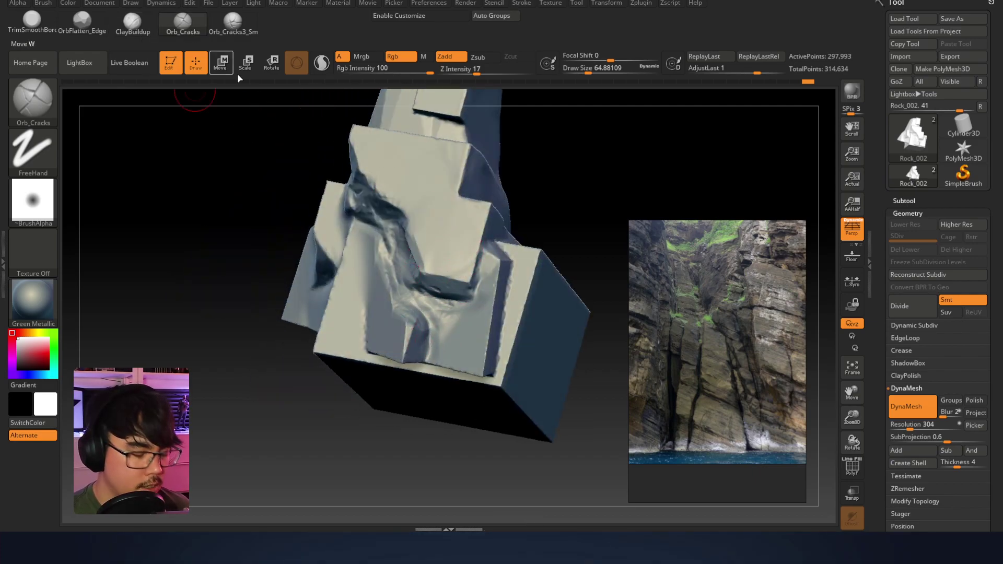
pyautogui.click(236, 24)
pyautogui.moveTo(426, 217); pyautogui.dragTo(462, 246)
pyautogui.hotkey('ctrl', 'z')
# Try carving cracks down the upper block's face with Orb_Cracks at draw size about 49 and Z Intensity 27
pyautogui.click(186, 31)
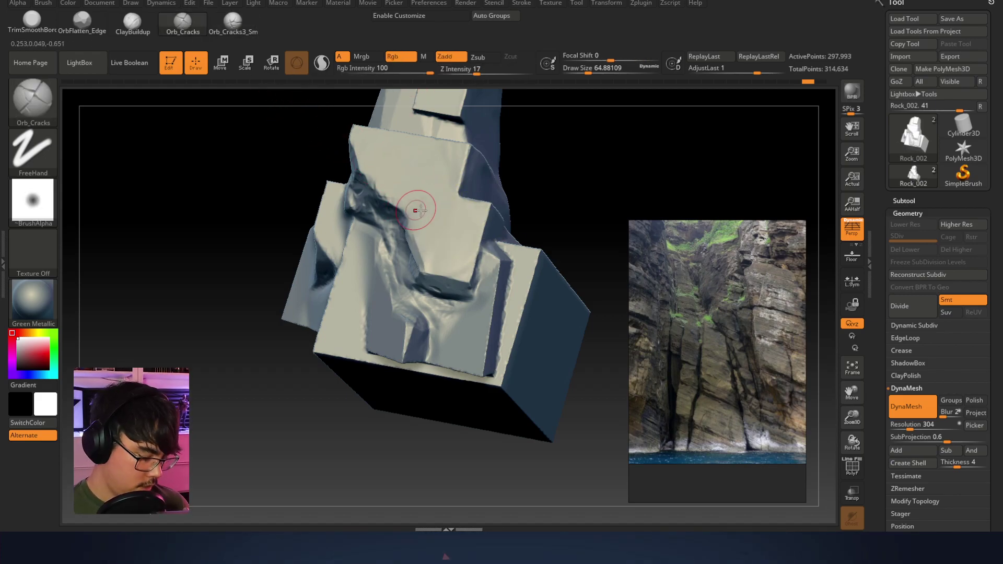
pyautogui.keyDown('shift'); pyautogui.moveTo(438, 190); pyautogui.dragTo(452, 180); pyautogui.keyUp('shift')
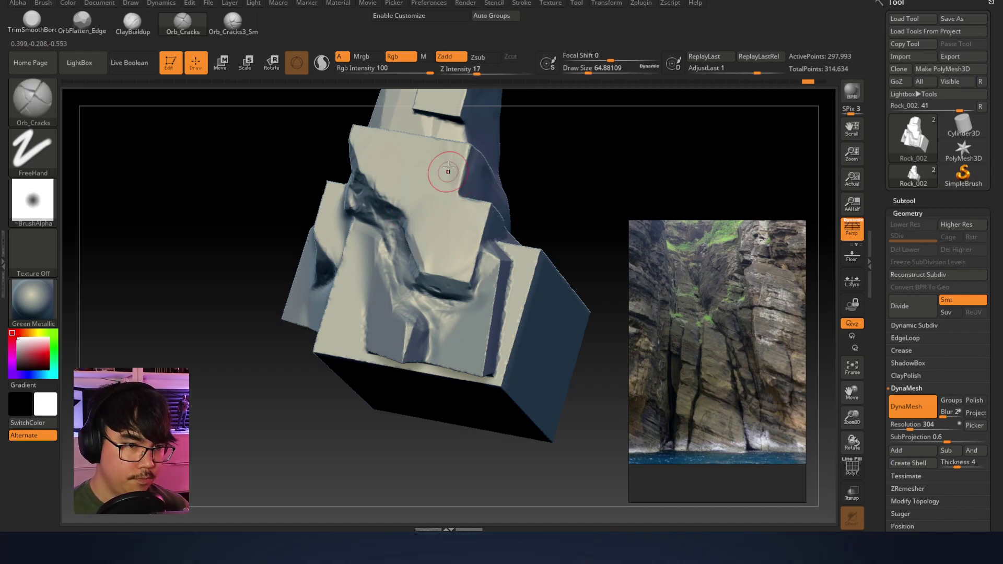
pyautogui.moveTo(410, 144); pyautogui.dragTo(460, 247)
pyautogui.hotkey('ctrl', 'z')
pyautogui.press('space')
pyautogui.moveTo(449, 204); pyautogui.dragTo(472, 262)
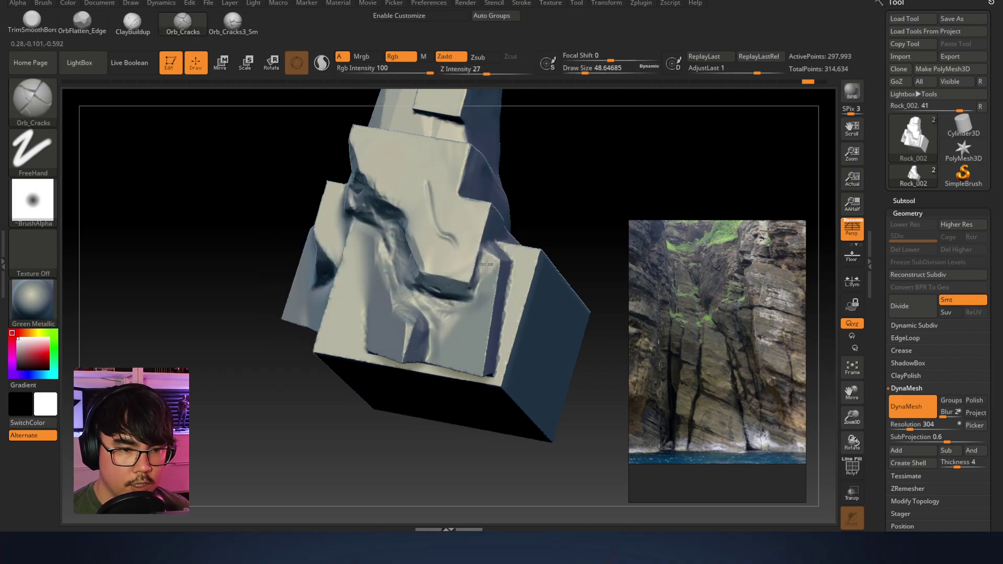
pyautogui.moveTo(572, 111); pyautogui.dragTo(584, 99, button='right')
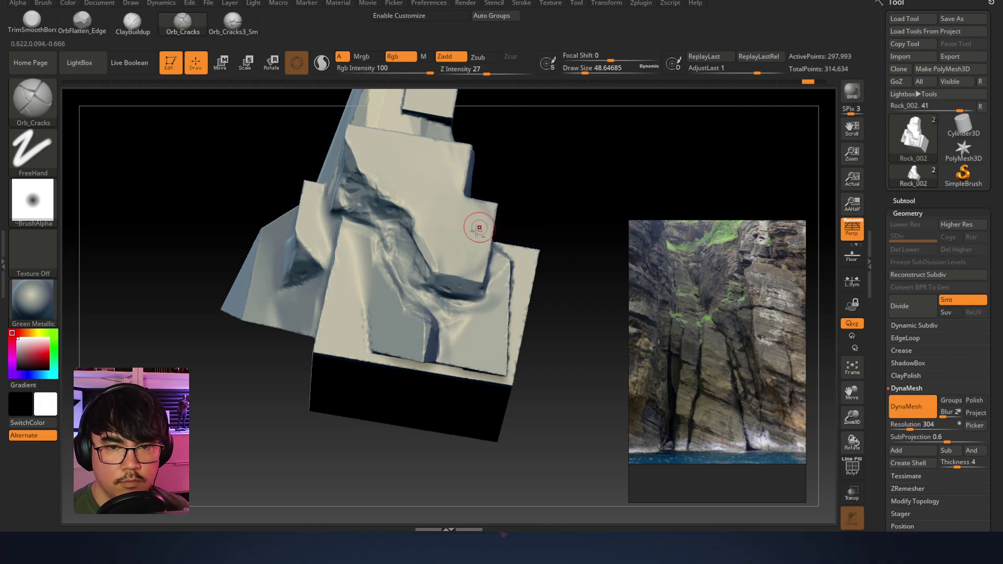
# Use DamStandard at Z Intensity 33 to carve the diagonal channel's lower edge, and enlarge the reference on the cliff's cracks
pyautogui.keyDown('alt'); pyautogui.moveTo(473, 229); pyautogui.dragTo(465, 196, button='right'); pyautogui.keyUp('alt')
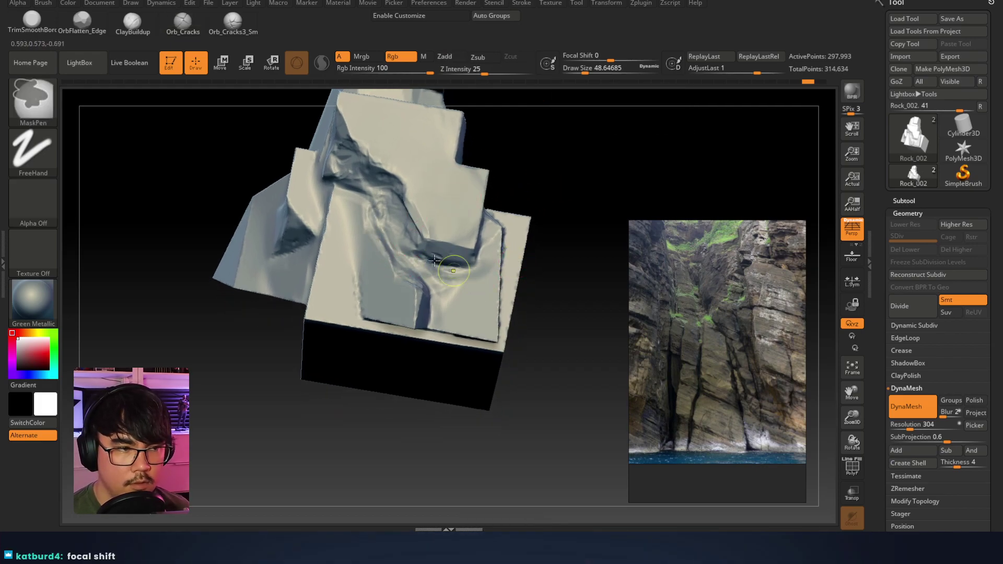
pyautogui.click(30, 109)
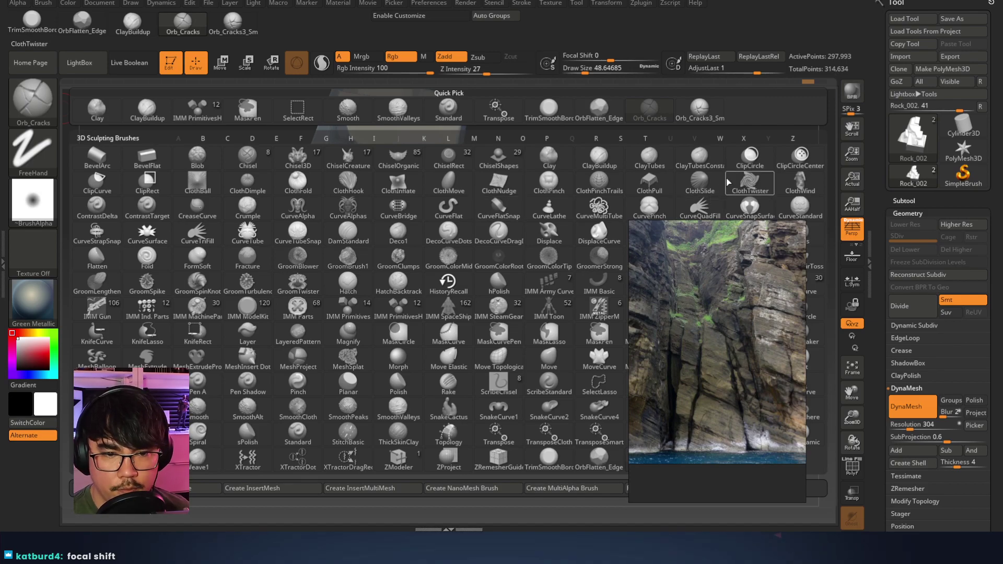
pyautogui.press('d')
pyautogui.press('s')
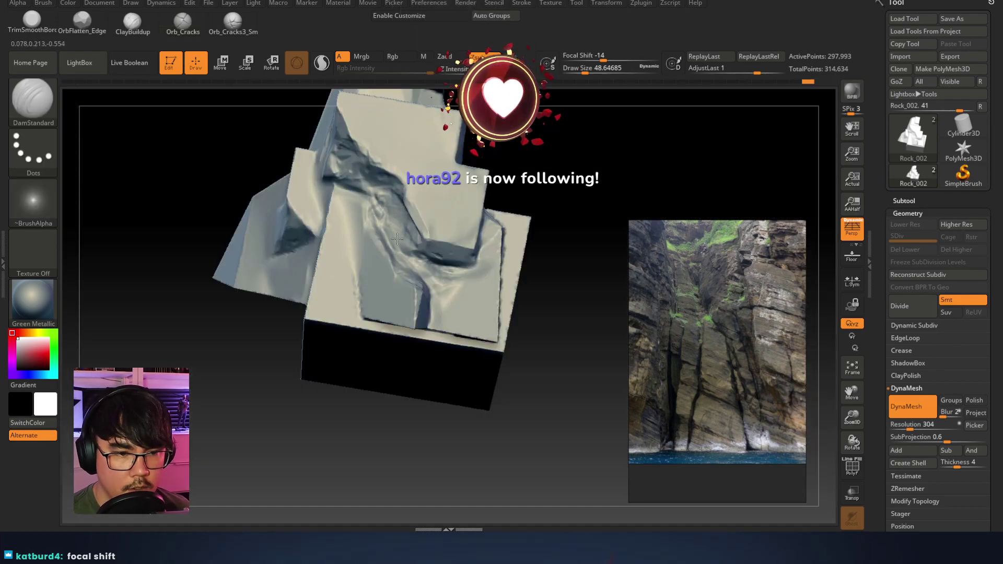
pyautogui.moveTo(359, 198)
pyautogui.mouseDown(button='right')
pyautogui.moveTo(333, 173)
pyautogui.moveTo(383, 226)
pyautogui.moveTo(298, 253)
pyautogui.moveTo(648, 224)
pyautogui.mouseUp(button='right')
pyautogui.scroll(3, 721, 375)
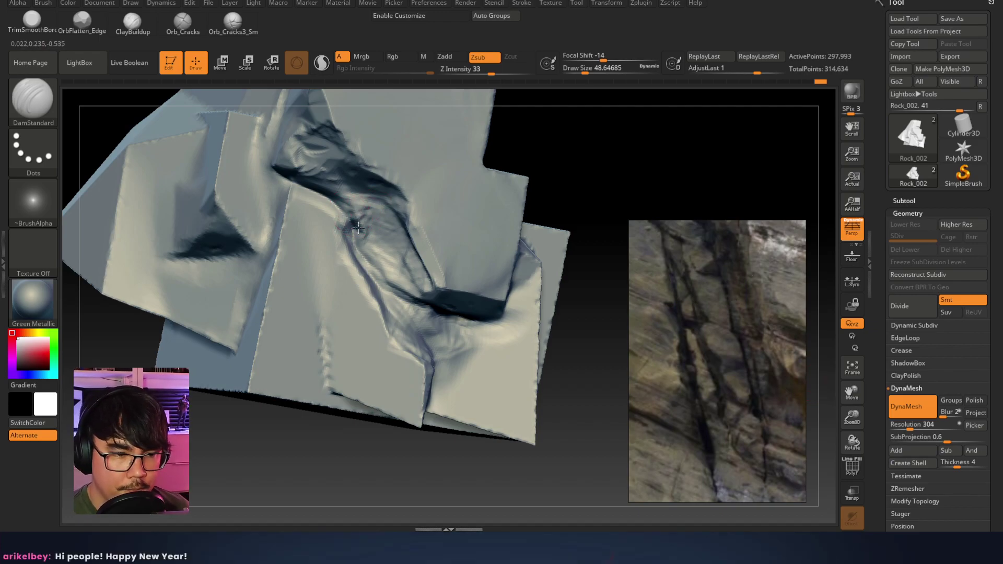
# Try deeper DamStandard strokes down the diagonal channel toward the small notch, and undo them
pyautogui.press('space')
pyautogui.moveTo(410, 253)
pyautogui.mouseDown()
pyautogui.moveTo(386, 253)
pyautogui.moveTo(428, 326)
pyautogui.mouseUp()
pyautogui.hotkey('ctrl', 'z')
pyautogui.hotkey('ctrl', 'z')
pyautogui.moveTo(377, 236); pyautogui.dragTo(444, 329)
pyautogui.hotkey('ctrl', 'z')
# Build up clay on the base's rim below the front notch with ClayBuildup at draw size about 94, remesh with DynaMesh and smooth it
pyautogui.moveTo(369, 244); pyautogui.dragTo(421, 222, button='right')
pyautogui.moveTo(458, 277)
pyautogui.mouseDown(button='right')
pyautogui.moveTo(481, 233)
pyautogui.moveTo(481, 244)
pyautogui.mouseUp(button='right')
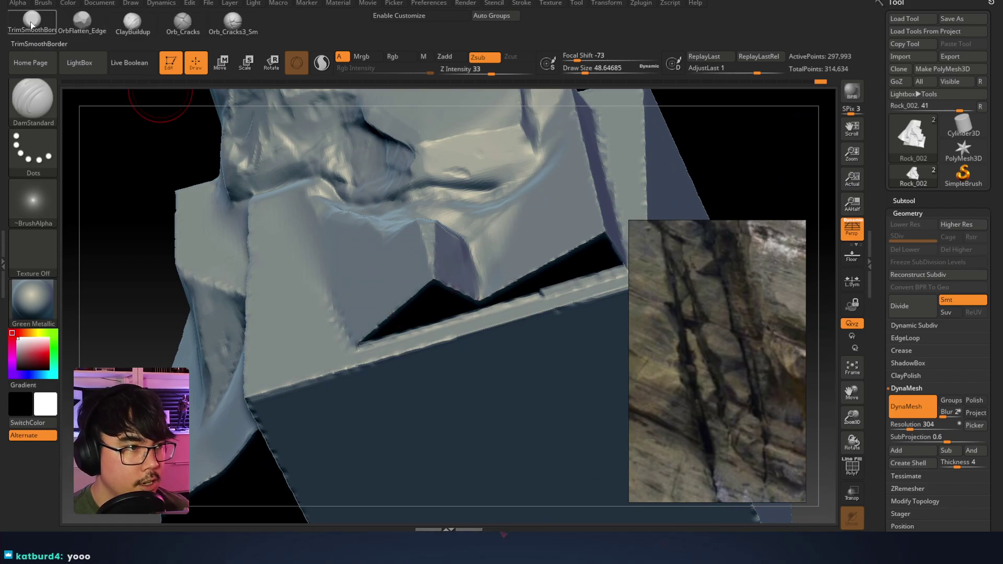
pyautogui.click(126, 25)
pyautogui.press('space')
pyautogui.moveTo(444, 316); pyautogui.dragTo(453, 316)
pyautogui.moveTo(418, 347)
pyautogui.mouseDown()
pyautogui.moveTo(454, 334)
pyautogui.moveTo(454, 350)
pyautogui.moveTo(514, 326)
pyautogui.mouseUp()
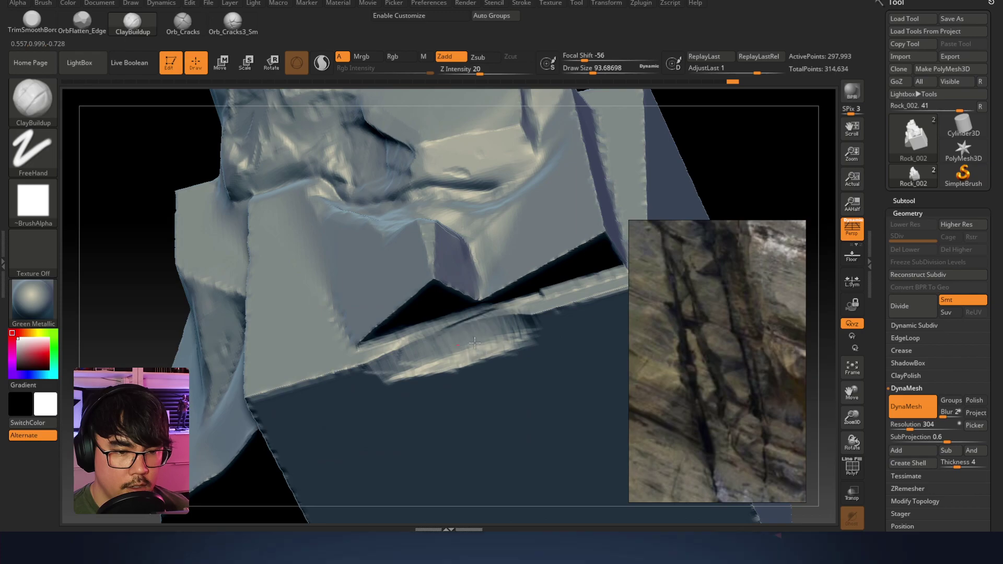
pyautogui.moveTo(438, 334); pyautogui.dragTo(483, 334)
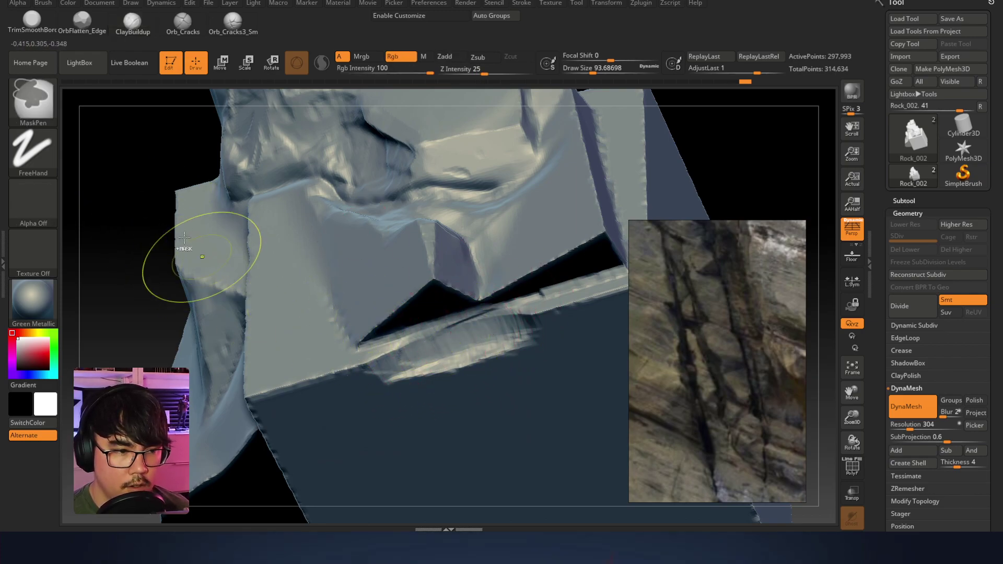
pyautogui.keyDown('ctrl'); pyautogui.moveTo(143, 197); pyautogui.dragTo(201, 279); pyautogui.keyUp('ctrl')
pyautogui.keyDown('shift'); pyautogui.moveTo(470, 331); pyautogui.dragTo(414, 354); pyautogui.keyUp('shift')
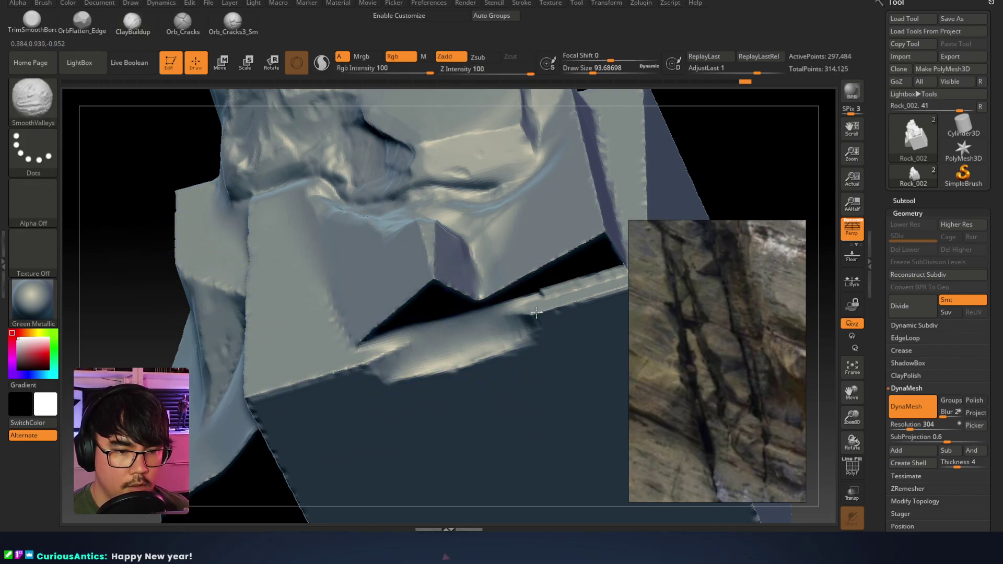
pyautogui.press('shift')
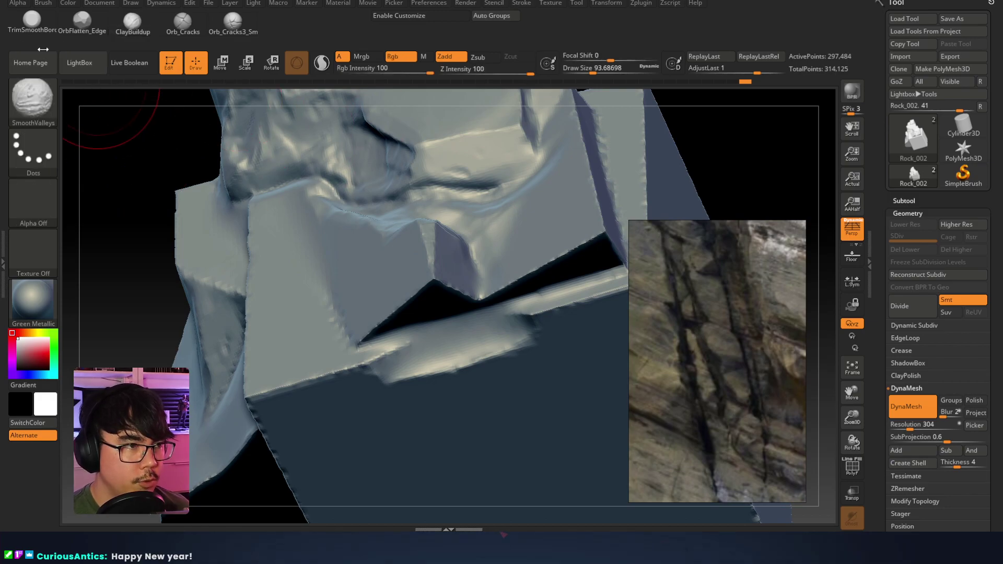
# Enable interface customization and look through the brush library for the Smooth brush
pyautogui.click(34, 98)
pyautogui.press('s')
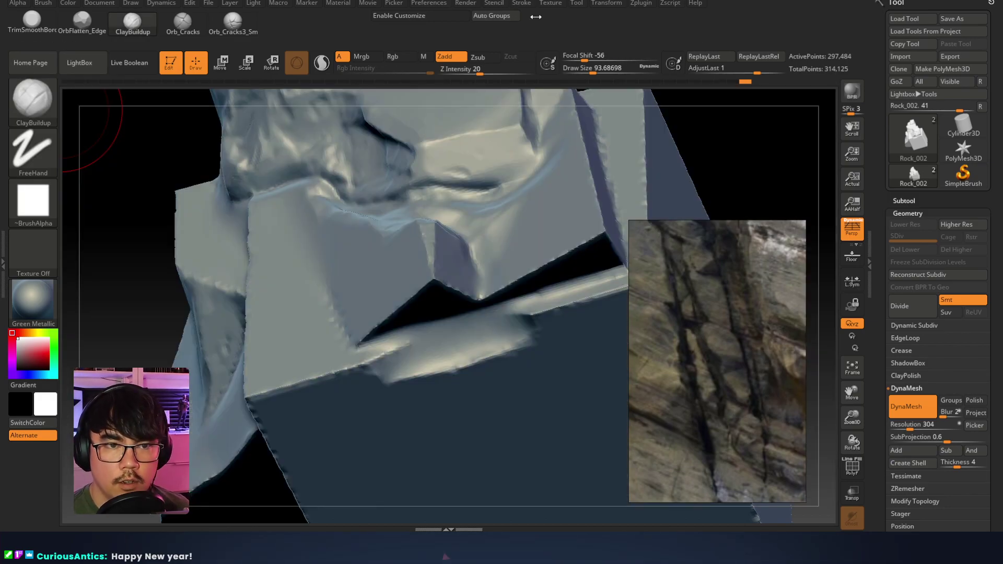
pyautogui.click(435, 19)
pyautogui.press('Tab')
pyautogui.press('Tab')
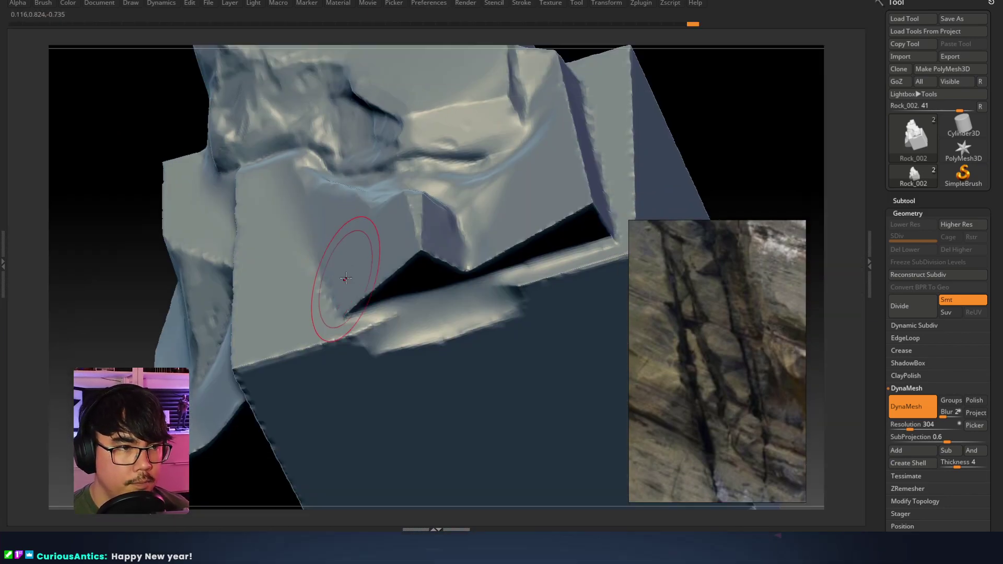
pyautogui.click(21, 115)
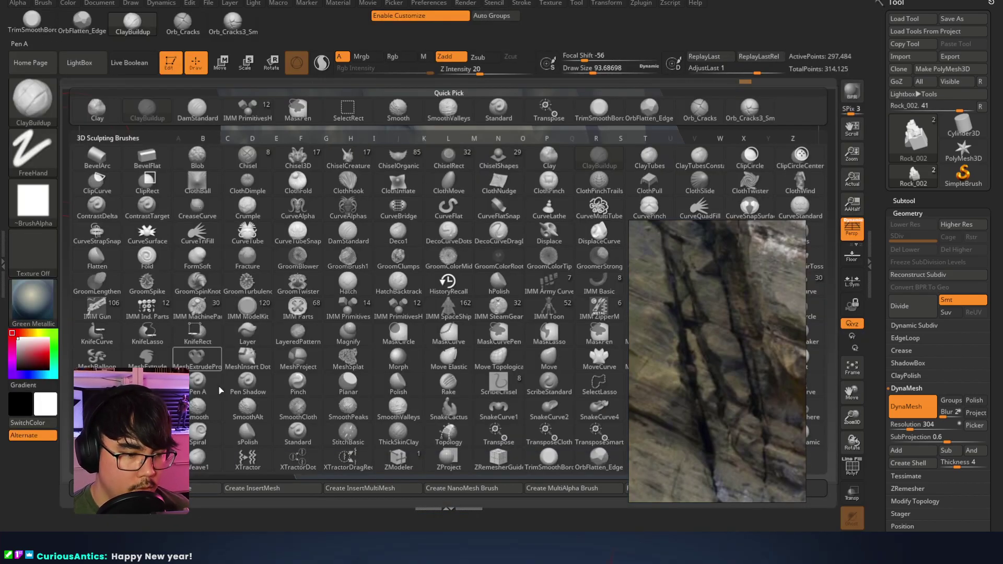
pyautogui.press('s')
pyautogui.press('ctrl')
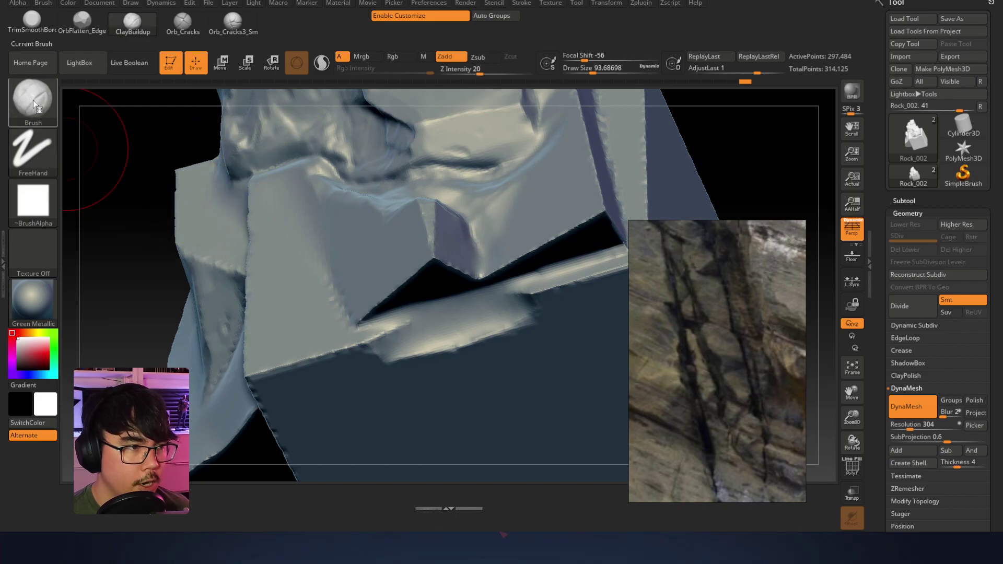
# Add the Smooth brush from the docked Brush palette to the custom brush shelf after Orb_Cracks3_Sm
pyautogui.click(3, 162)
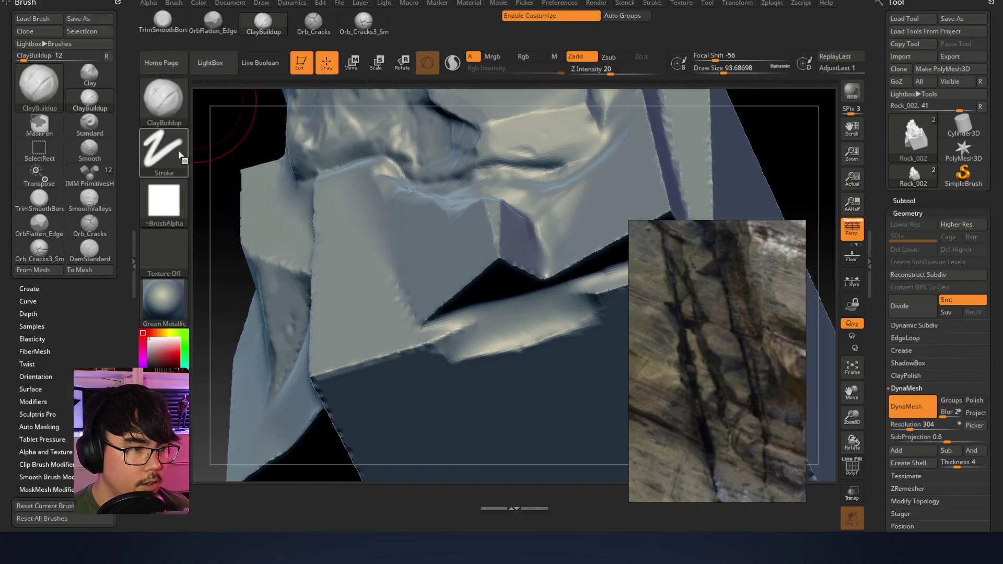
pyautogui.moveTo(97, 156)
pyautogui.keyDown('ctrl'); pyautogui.keyDown('alt'); pyautogui.mouseDown()
pyautogui.moveTo(127, 128)
pyautogui.moveTo(415, 23)
pyautogui.mouseUp(); pyautogui.keyUp('alt'); pyautogui.keyUp('ctrl')
pyautogui.press('Tab')
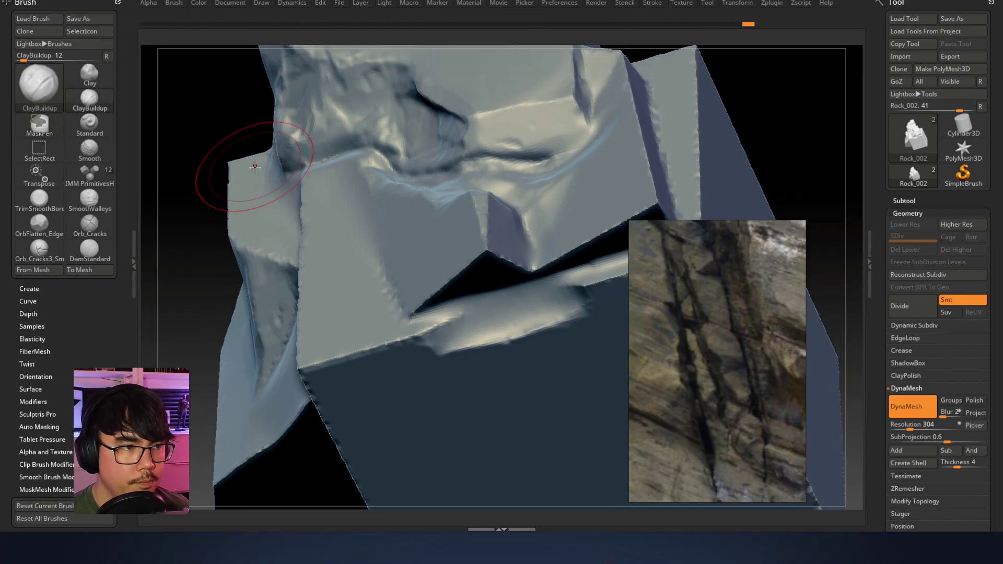
pyautogui.doubleClick(135, 209)
pyautogui.moveTo(438, 217); pyautogui.dragTo(420, 224, button='right')
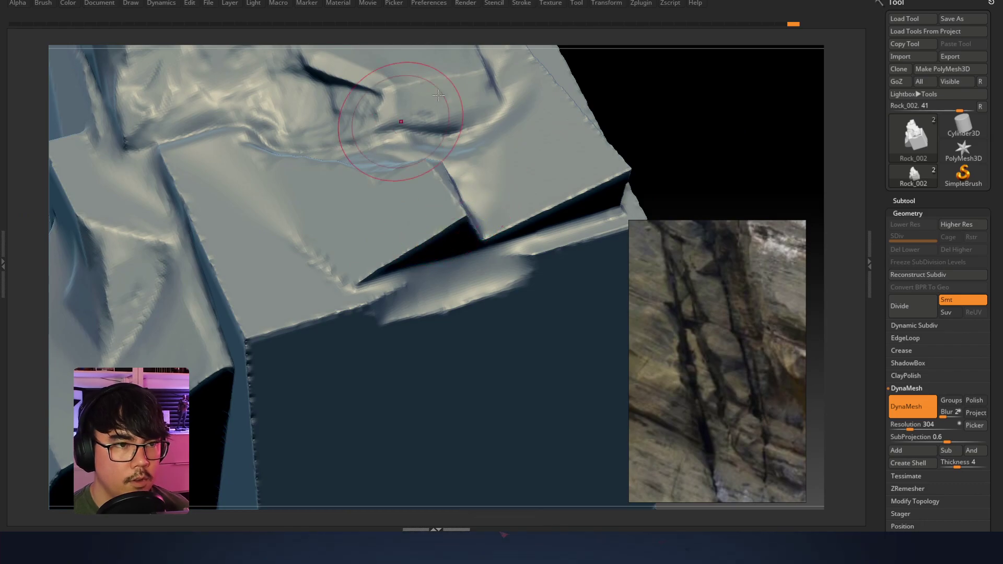
pyautogui.press('Tab')
# Test the new Smooth brush on the shelf, dismiss its smoothing-brush note, and return to ClayBuildup after trying TrimSmoothBorder
pyautogui.click(284, 27)
pyautogui.click(259, 44)
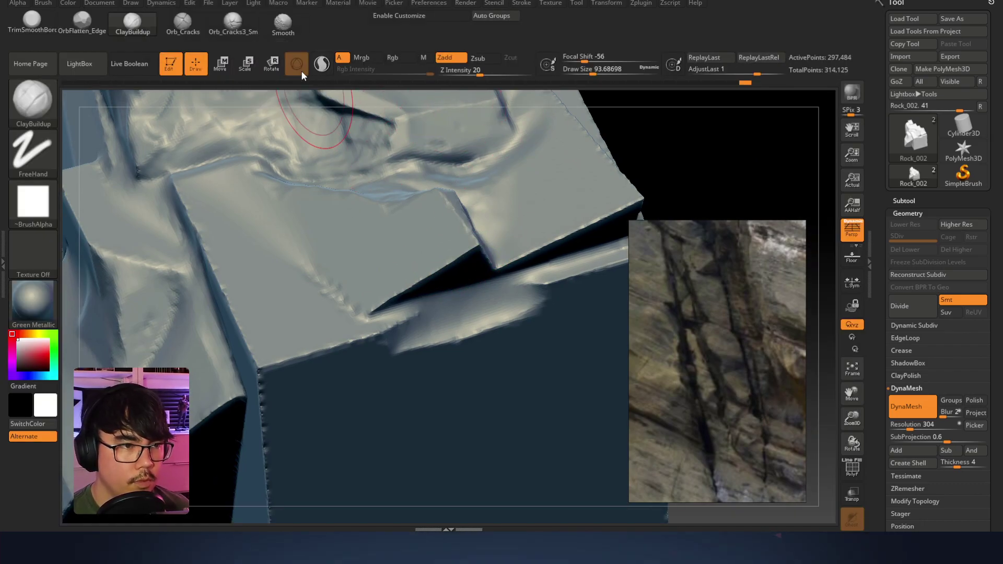
pyautogui.click(276, 30)
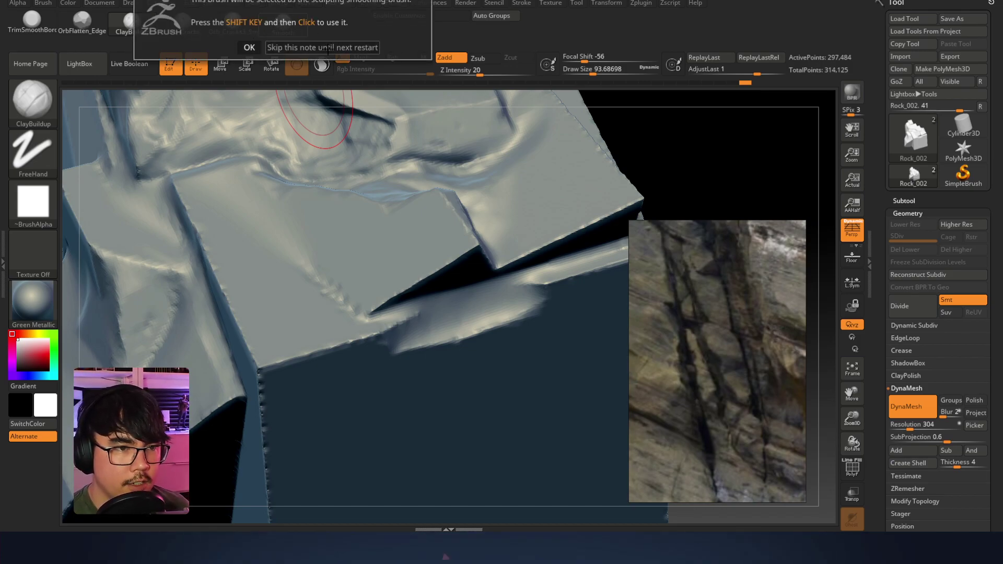
pyautogui.click(249, 48)
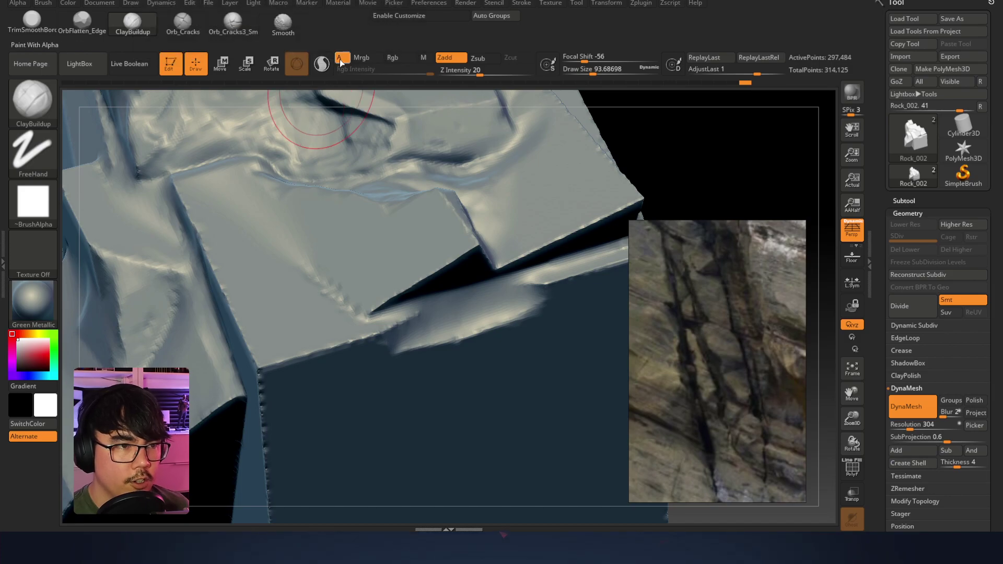
pyautogui.press('shift')
pyautogui.click(84, 21)
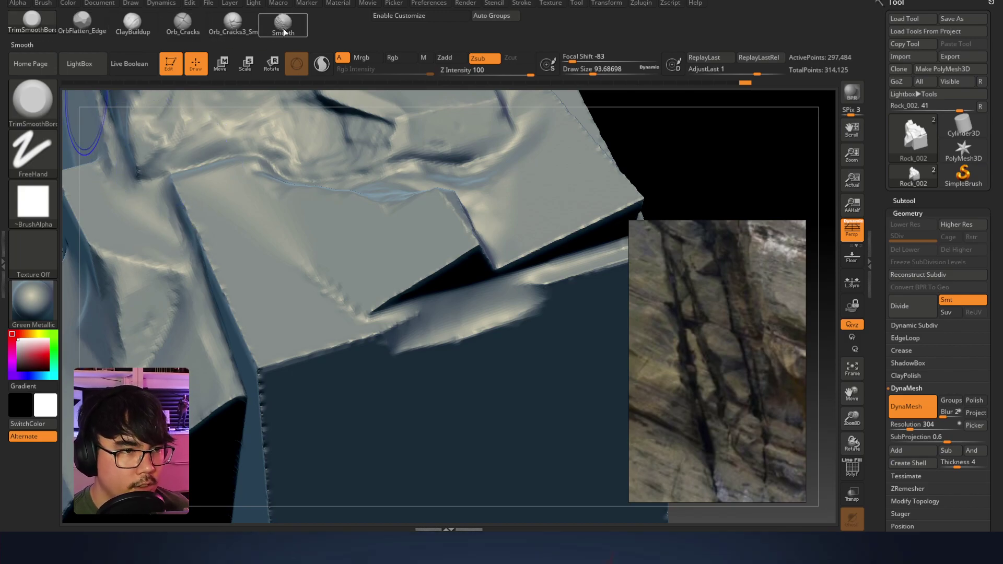
pyautogui.press('shift')
pyautogui.click(132, 24)
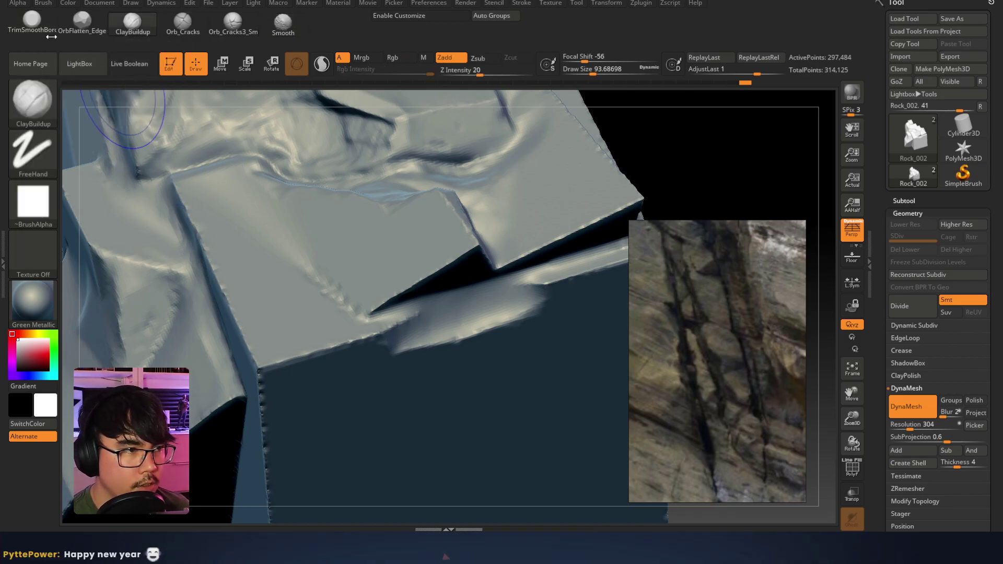
pyautogui.click(42, 27)
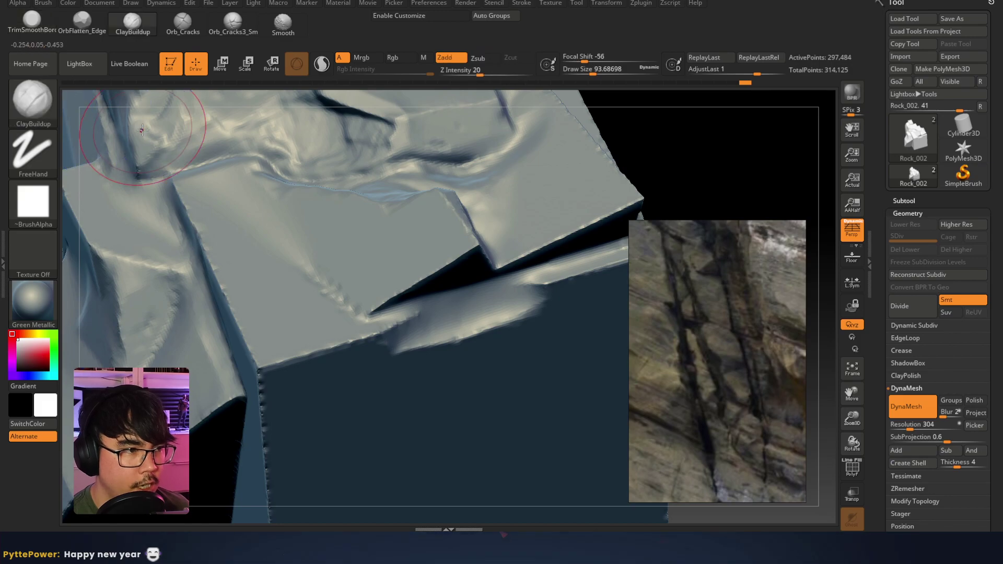
# Build up clay along the front block's lower edges above the dark gap with ClayBuildup at draw size about 62
pyautogui.moveTo(134, 123); pyautogui.dragTo(382, 225, button='right')
pyautogui.moveTo(405, 207)
pyautogui.mouseDown()
pyautogui.moveTo(421, 217)
pyautogui.moveTo(395, 201)
pyautogui.moveTo(406, 199)
pyautogui.mouseUp()
pyautogui.press('space')
pyautogui.moveTo(360, 234)
pyautogui.keyDown('shift'); pyautogui.mouseDown()
pyautogui.moveTo(337, 251)
pyautogui.moveTo(368, 230)
pyautogui.mouseUp(); pyautogui.keyUp('shift')
pyautogui.keyDown('shift'); pyautogui.moveTo(470, 228); pyautogui.dragTo(561, 164); pyautogui.keyUp('shift')
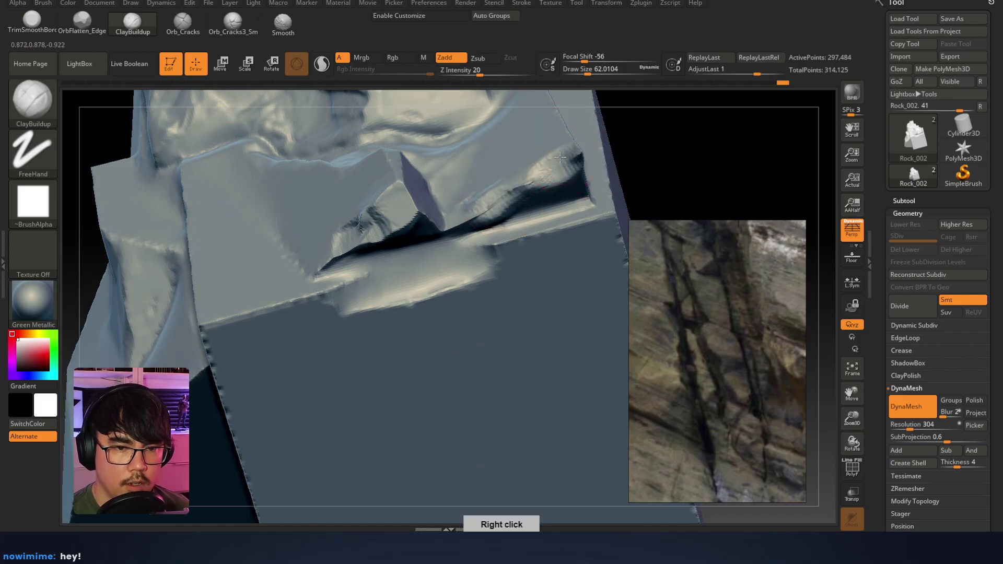
# Try reshaping the far lower corner of the front block with clay and TrimSmoothBorder, and undo those strokes
pyautogui.moveTo(561, 154); pyautogui.dragTo(572, 164, button='right')
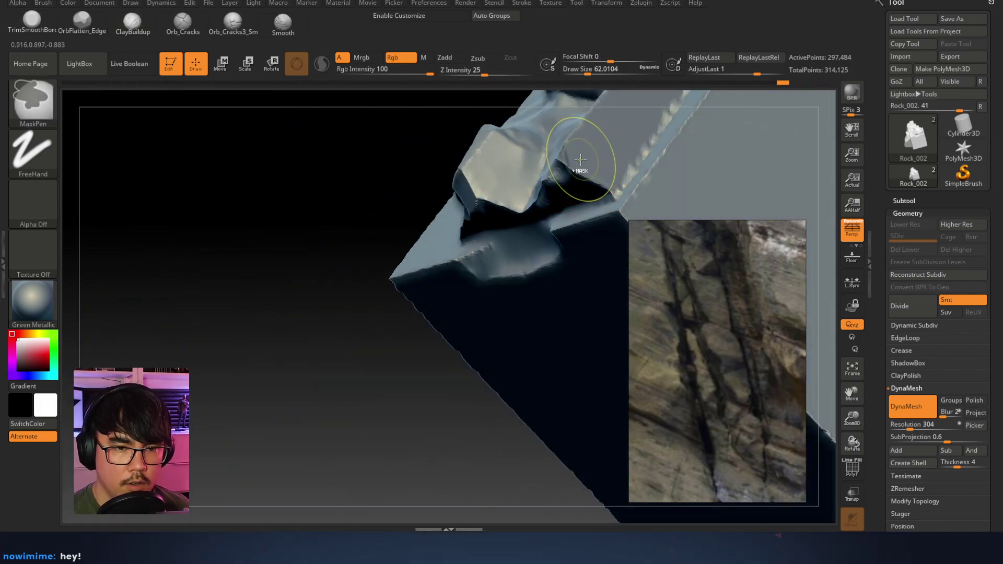
pyautogui.moveTo(574, 137); pyautogui.dragTo(591, 177)
pyautogui.moveTo(561, 208); pyautogui.dragTo(534, 214, button='right')
pyautogui.moveTo(743, 94); pyautogui.dragTo(497, 188, button='right')
pyautogui.press('1')
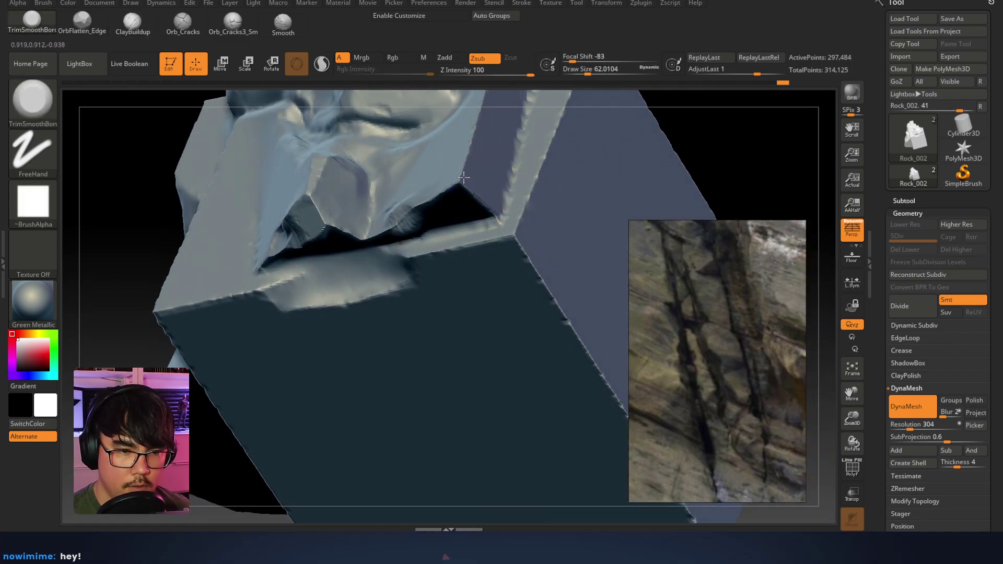
pyautogui.press('ctrl')
pyautogui.hotkey('ctrl', 'z')
pyautogui.hotkey('ctrl', 'z')
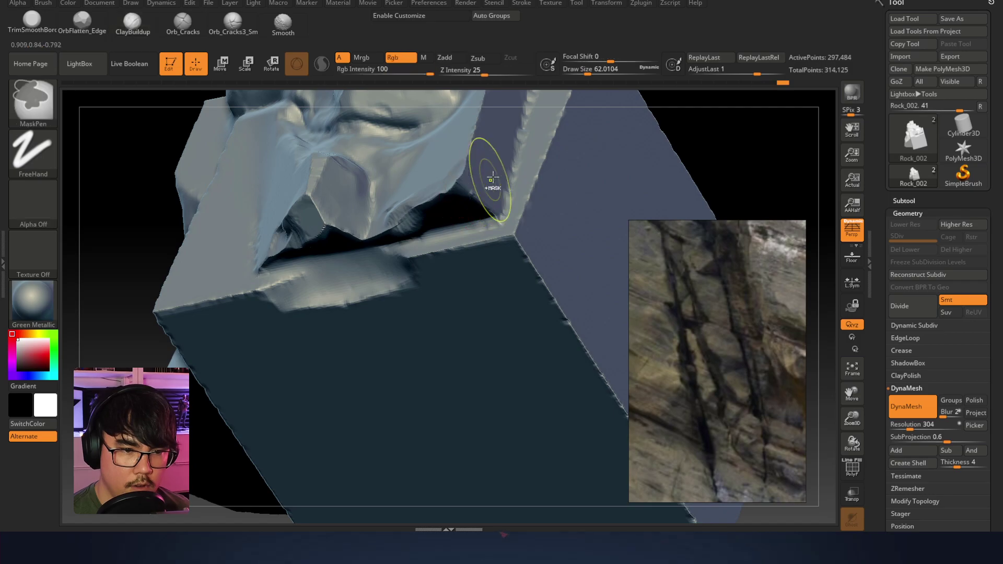
# Build up clay in the front block's far lower corner and beside the notch, undoing a last stroke near the notch
pyautogui.press('1')
pyautogui.moveTo(466, 162)
pyautogui.keyDown('shift'); pyautogui.mouseDown()
pyautogui.moveTo(455, 192)
pyautogui.moveTo(462, 162)
pyautogui.moveTo(435, 199)
pyautogui.moveTo(316, 219)
pyautogui.mouseUp(); pyautogui.keyUp('shift')
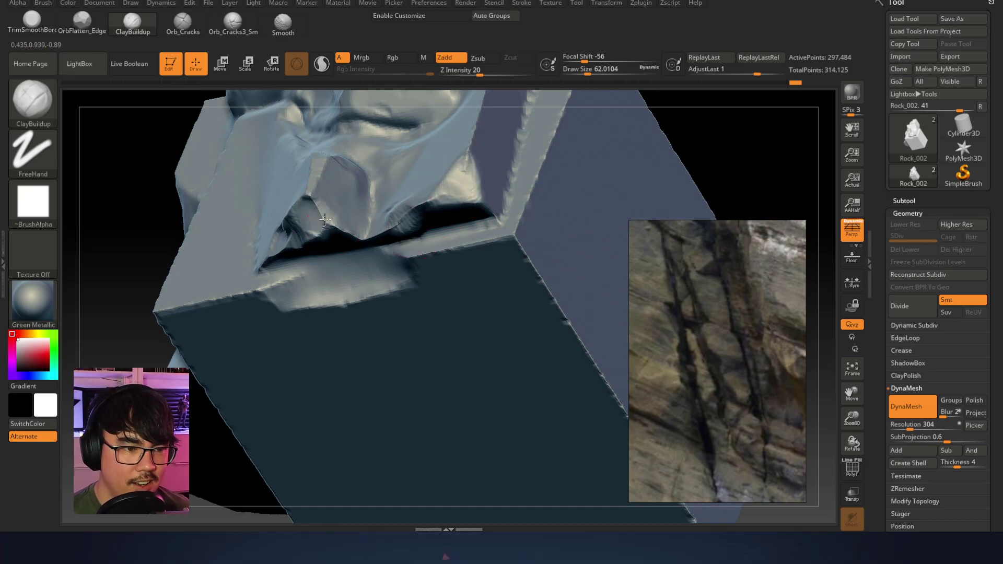
pyautogui.moveTo(373, 190)
pyautogui.mouseDown(button='right')
pyautogui.moveTo(338, 186)
pyautogui.moveTo(428, 235)
pyautogui.mouseUp(button='right')
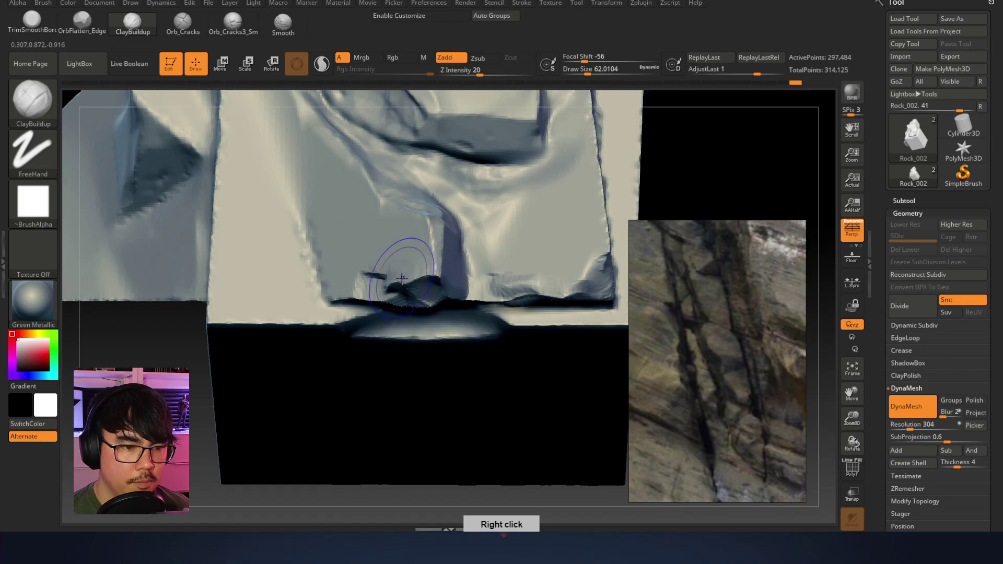
pyautogui.keyDown('shift'); pyautogui.moveTo(405, 272); pyautogui.dragTo(422, 288); pyautogui.keyUp('shift')
pyautogui.hotkey('ctrl', 'z')
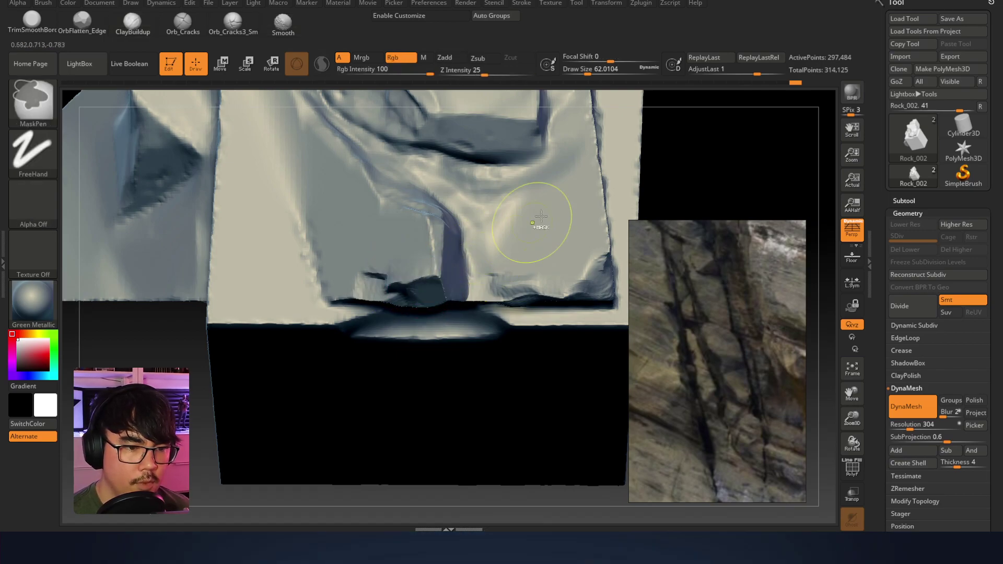
pyautogui.keyDown('alt'); pyautogui.moveTo(498, 182); pyautogui.dragTo(506, 209, button='right'); pyautogui.keyUp('alt')
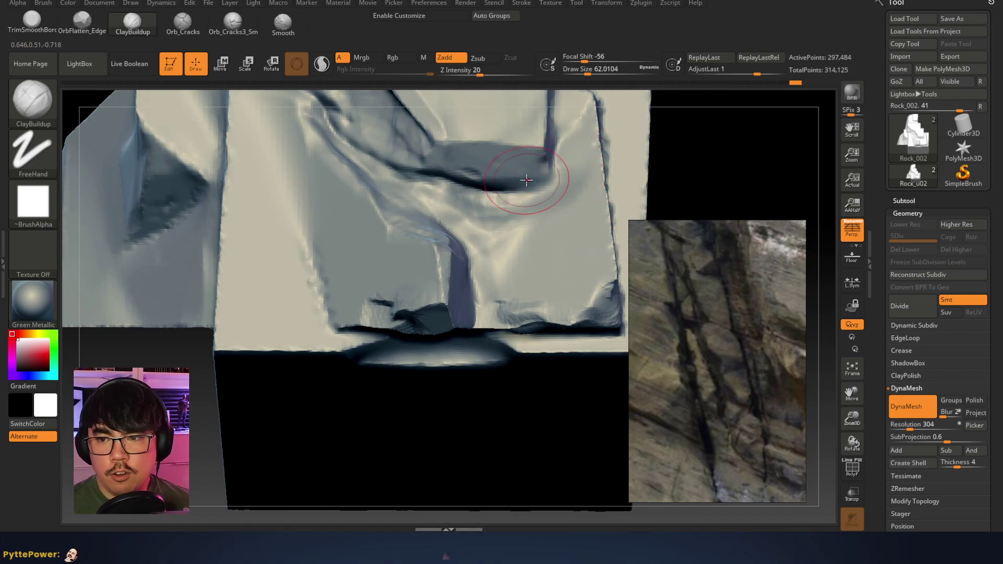
# Trim the crease where the upper block meets the rough rock, using TrimSmoothBorder at draw size about 35
pyautogui.moveTo(470, 157)
pyautogui.mouseDown(button='right')
pyautogui.moveTo(426, 250)
pyautogui.moveTo(353, 174)
pyautogui.mouseUp(button='right')
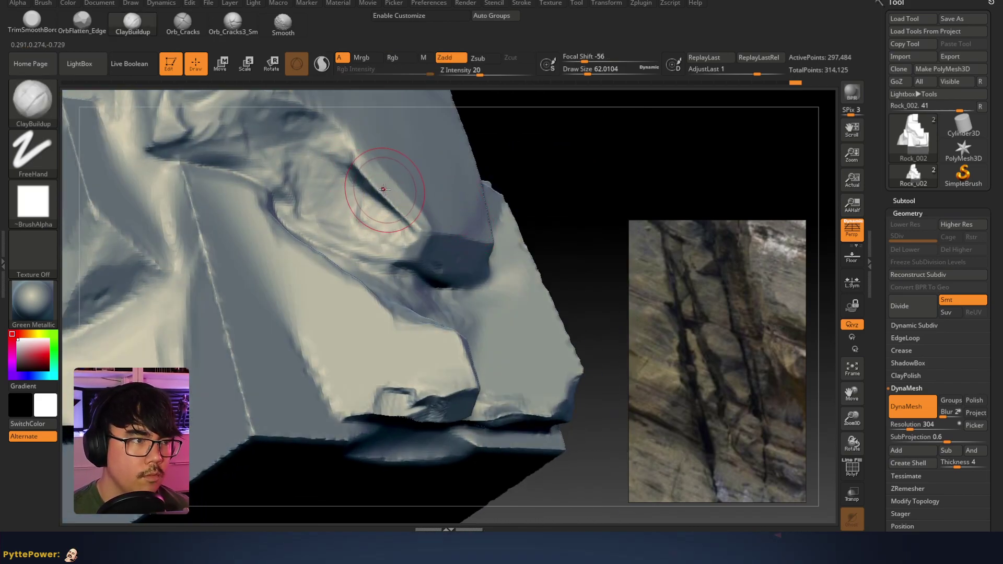
pyautogui.press('b')
pyautogui.press('t')
pyautogui.press('s')
pyautogui.moveTo(384, 191); pyautogui.dragTo(358, 173)
pyautogui.hotkey('ctrl', 'z')
pyautogui.press('space')
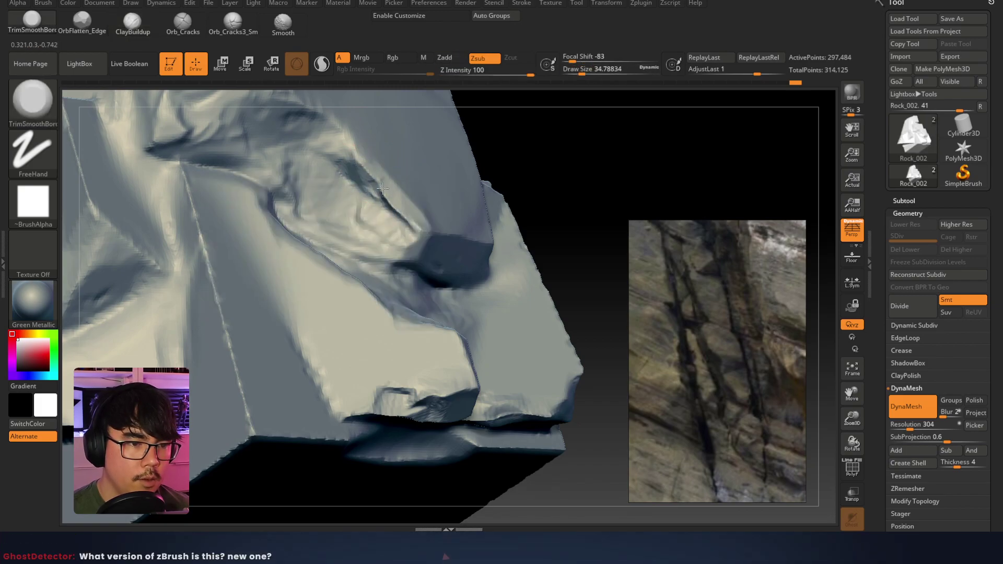
# Build up the rock face below the overhanging block with ClayBuildup and plane it with TrimSmoothBorder at draw size about 74
pyautogui.moveTo(387, 189); pyautogui.dragTo(386, 214, button='right')
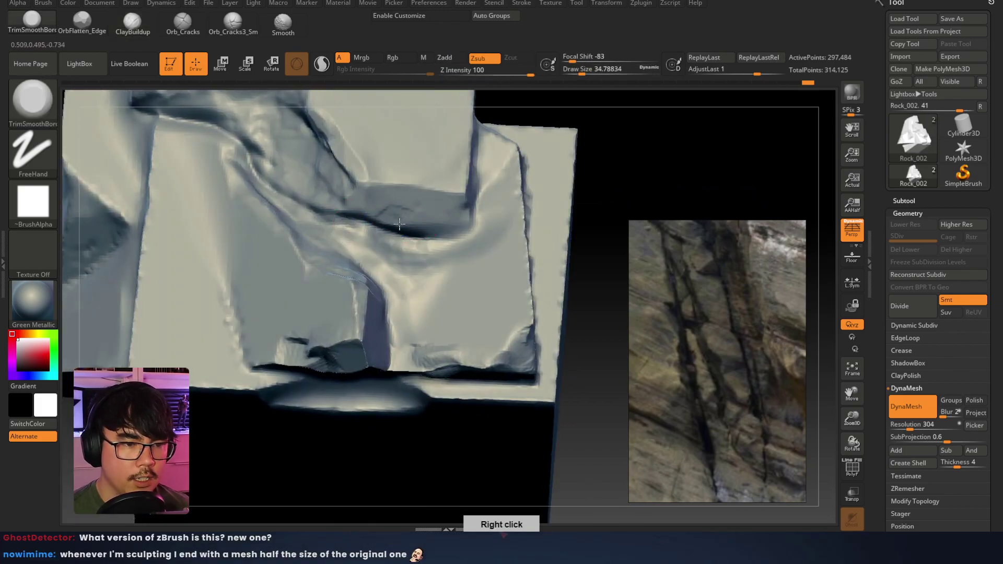
pyautogui.moveTo(465, 203); pyautogui.dragTo(479, 226, button='right')
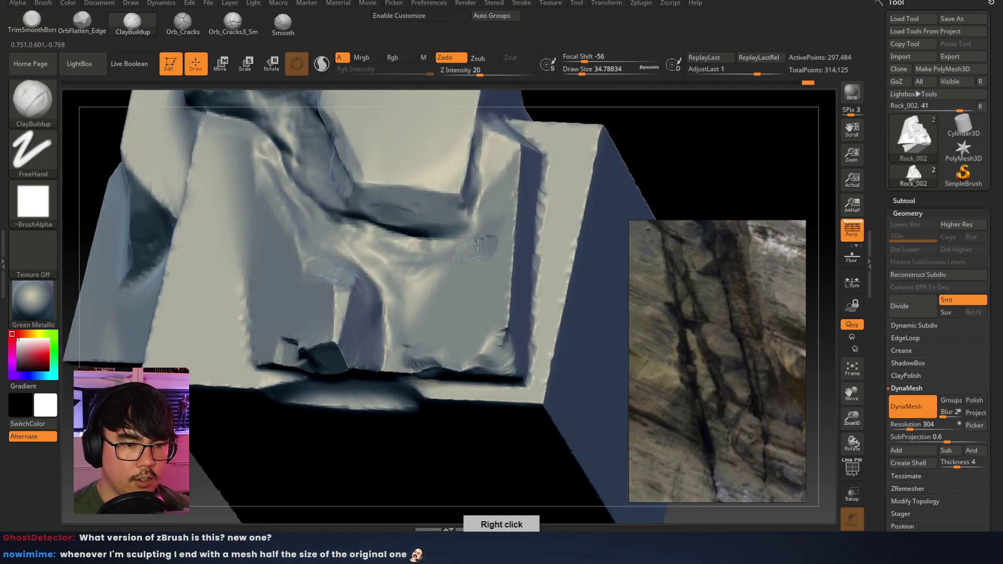
pyautogui.press('space')
pyautogui.press('ctrl')
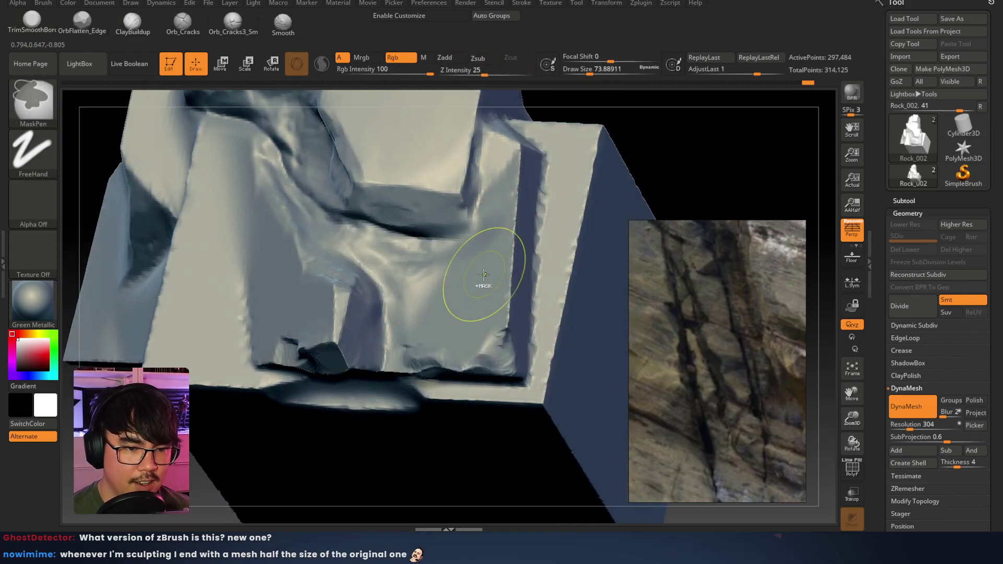
pyautogui.hotkey('ctrl', 'z')
pyautogui.press('1')
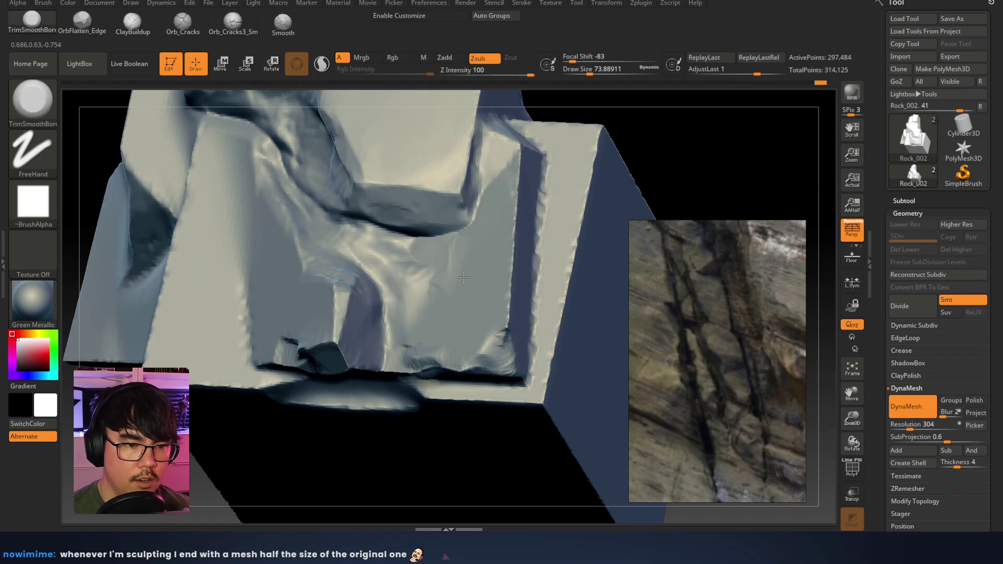
# Undo the last trim stroke, add more clay under the overhang, and smooth its transition into the lower face
pyautogui.hotkey('ctrl', 'z')
pyautogui.press('3')
pyautogui.moveTo(466, 244)
pyautogui.keyDown('alt'); pyautogui.mouseDown(button='right')
pyautogui.moveTo(562, 220)
pyautogui.moveTo(495, 264)
pyautogui.mouseUp(button='right'); pyautogui.keyUp('alt')
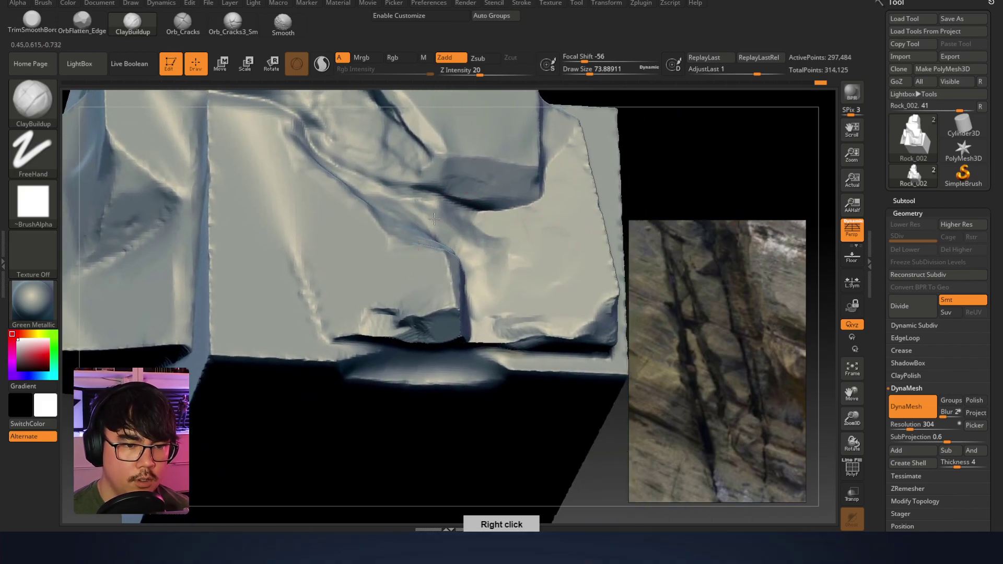
pyautogui.press('shift')
pyautogui.moveTo(488, 265)
pyautogui.mouseDown(button='right')
pyautogui.moveTo(345, 233)
pyautogui.moveTo(455, 230)
pyautogui.moveTo(425, 235)
pyautogui.moveTo(468, 287)
pyautogui.mouseUp(button='right')
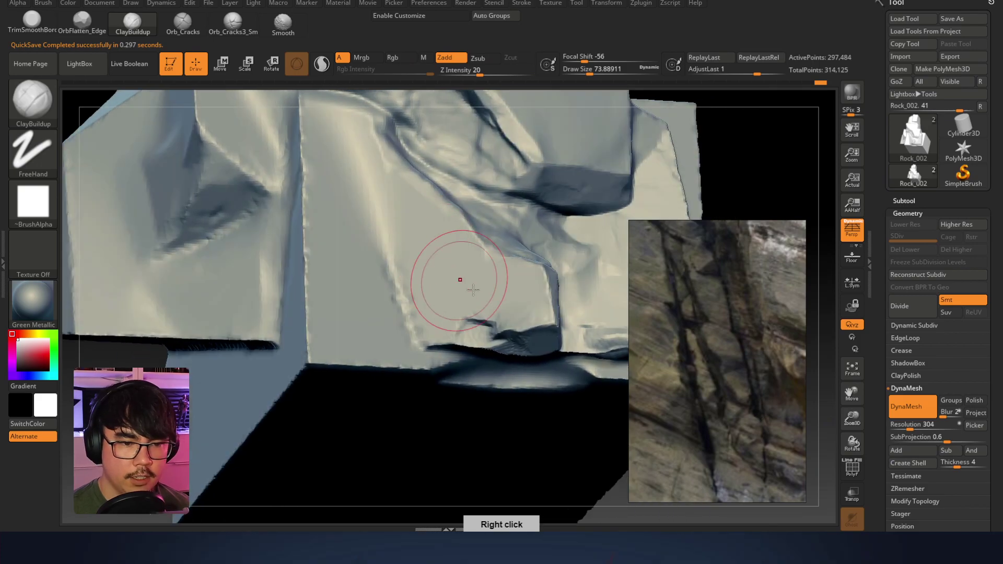
pyautogui.moveTo(360, 186); pyautogui.dragTo(341, 199, button='right')
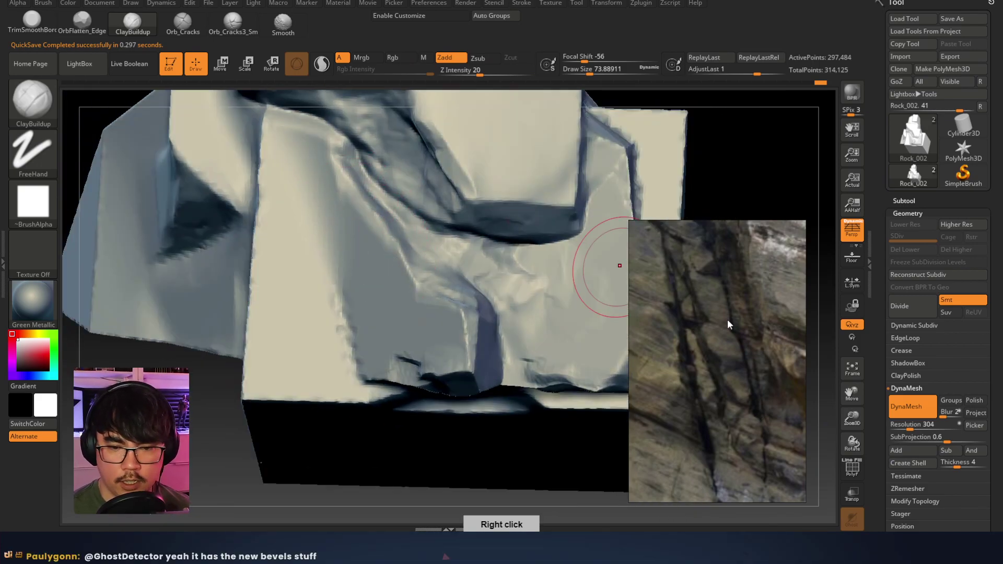
pyautogui.moveTo(616, 264); pyautogui.dragTo(359, 276, button='right')
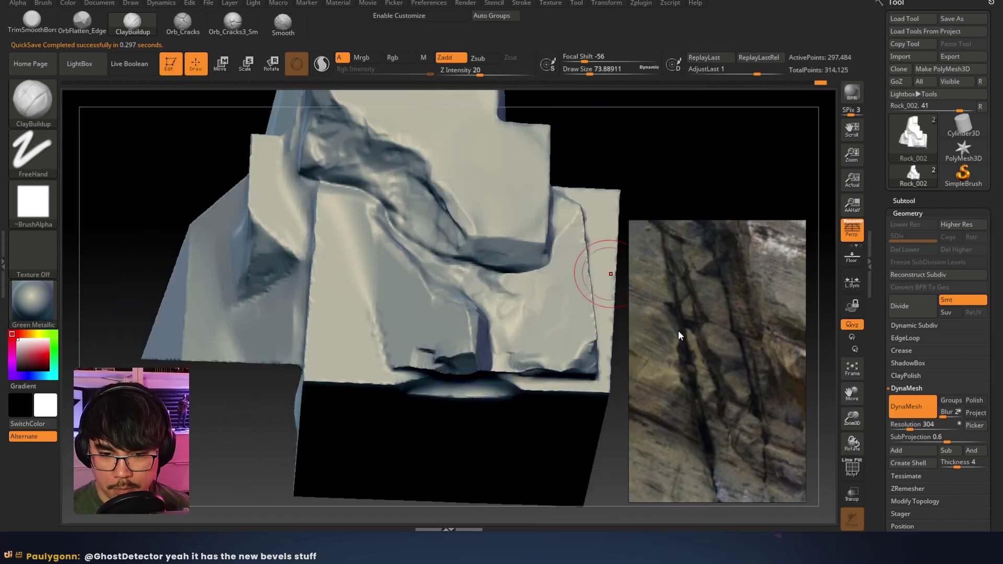
# Carve a long crack down the lower rock face with Orb_Cracks at draw size about 140 and re-DynaMesh the rock
pyautogui.click(183, 22)
pyautogui.press('space')
pyautogui.moveTo(349, 175)
pyautogui.mouseDown()
pyautogui.moveTo(348, 235)
pyautogui.moveTo(404, 394)
pyautogui.moveTo(400, 382)
pyautogui.mouseUp()
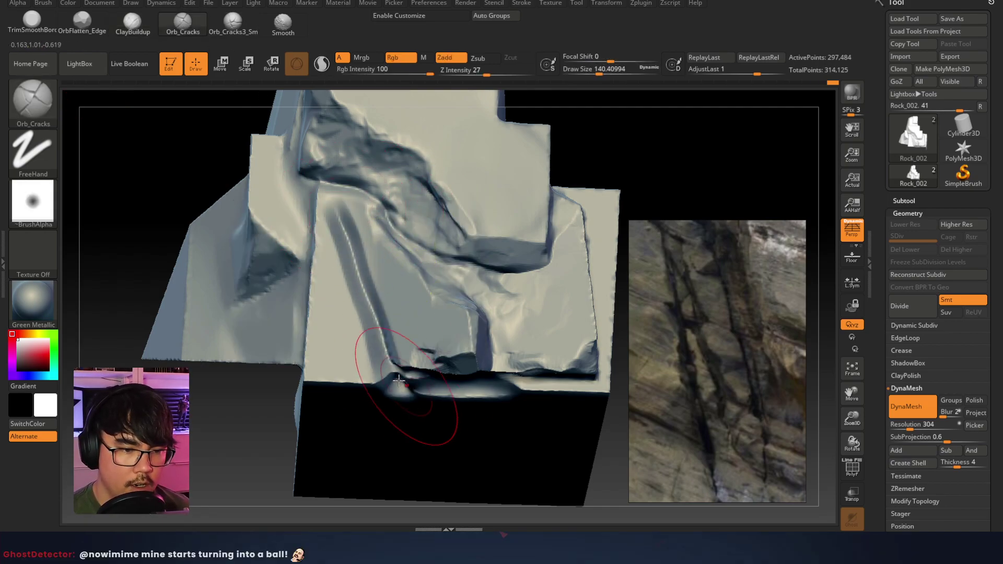
pyautogui.moveTo(277, 387); pyautogui.dragTo(272, 404, button='right')
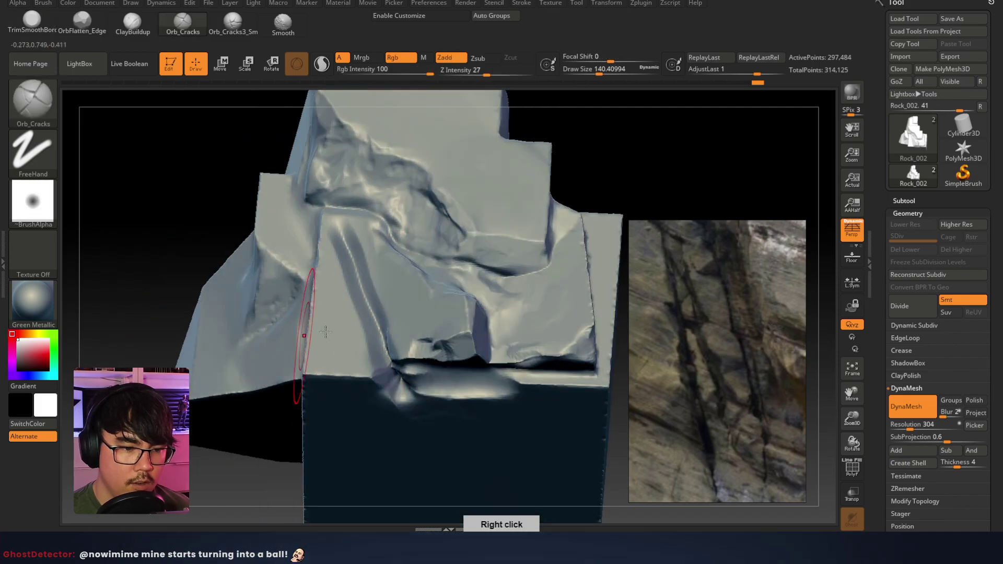
pyautogui.keyDown('ctrl'); pyautogui.moveTo(215, 233); pyautogui.dragTo(230, 256); pyautogui.keyUp('ctrl')
# Carve a short crack across the upper part of the lower face with Orb_Cracks, undoing and redoing the stroke
pyautogui.moveTo(361, 298); pyautogui.dragTo(360, 227, button='right')
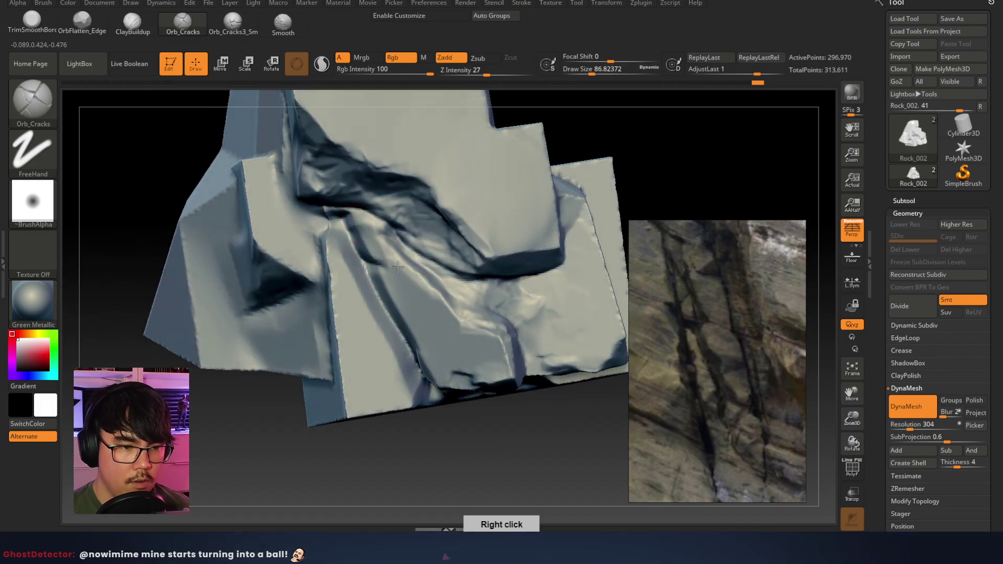
pyautogui.moveTo(393, 268); pyautogui.dragTo(405, 295)
pyautogui.hotkey('ctrl', 'z')
pyautogui.moveTo(395, 230)
pyautogui.mouseDown()
pyautogui.moveTo(367, 241)
pyautogui.moveTo(412, 248)
pyautogui.mouseUp()
# Carve finer cracks across the lower face from the long crack toward the overhang, with Orb_Cracks at draw size about 49
pyautogui.rightClick(378, 265)
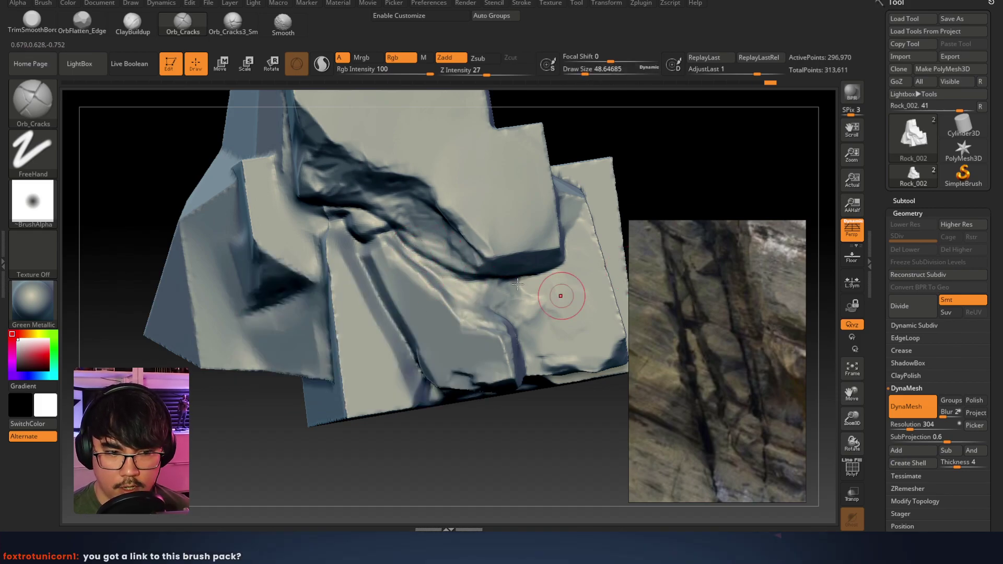
pyautogui.moveTo(369, 274); pyautogui.dragTo(435, 285)
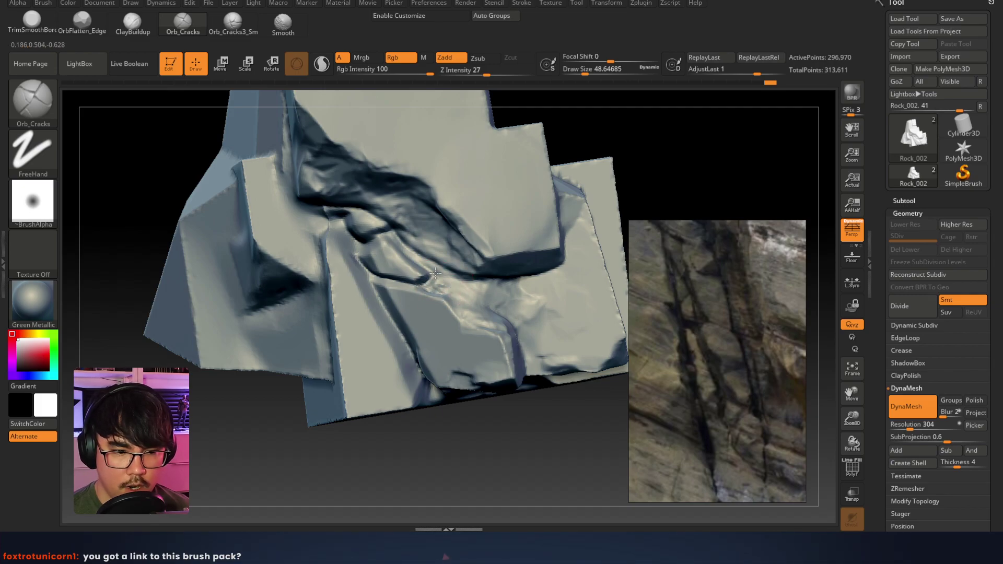
pyautogui.moveTo(472, 307); pyautogui.dragTo(489, 291)
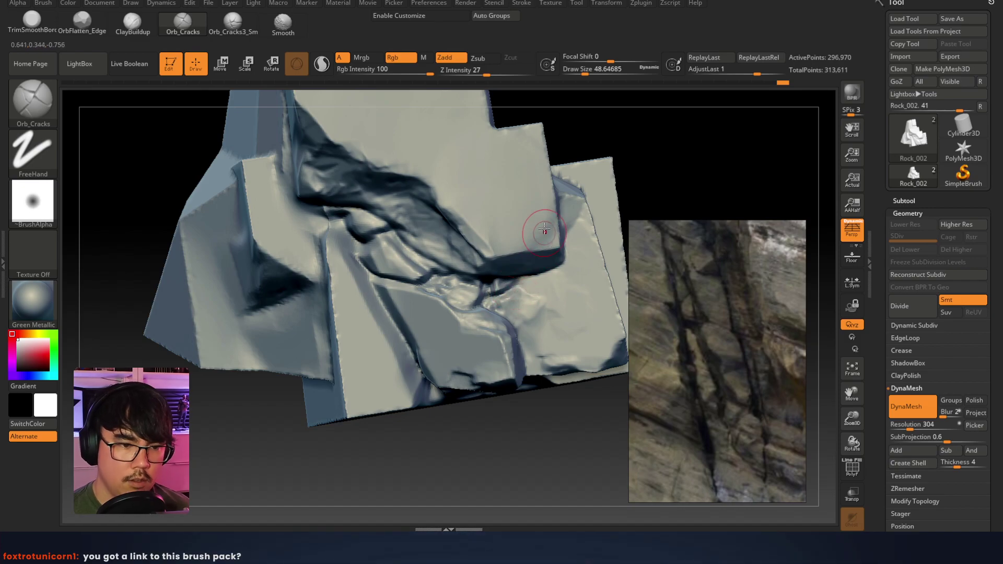
pyautogui.moveTo(427, 331); pyautogui.dragTo(462, 321)
# Try carving short cracks between the two cross cracks, adjusting the focal shift and draw size, and undo them
pyautogui.moveTo(576, 253)
pyautogui.mouseDown(button='right')
pyautogui.moveTo(392, 164)
pyautogui.moveTo(406, 201)
pyautogui.mouseUp(button='right')
pyautogui.rightClick(390, 163)
pyautogui.click(388, 173)
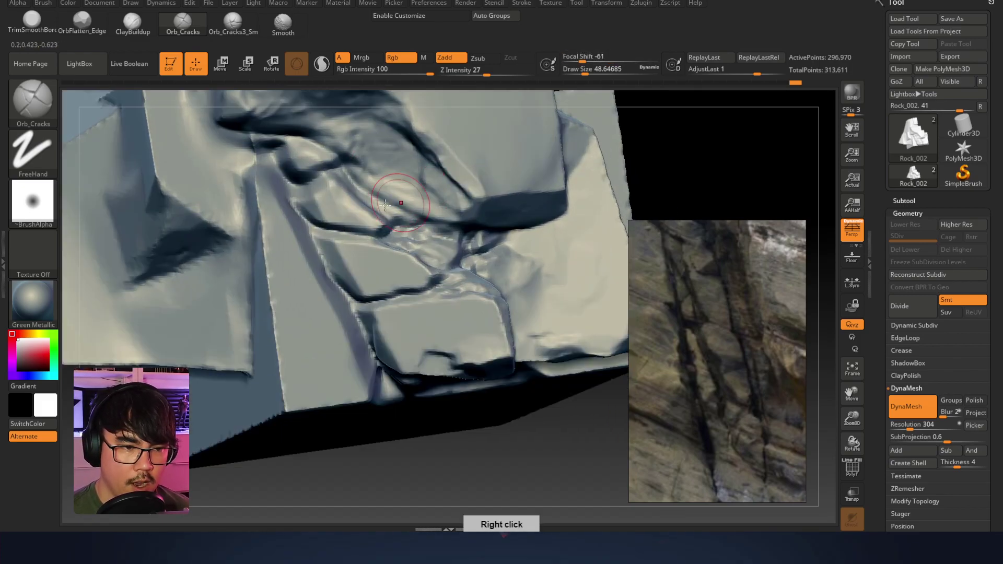
pyautogui.moveTo(313, 218)
pyautogui.mouseDown()
pyautogui.moveTo(361, 231)
pyautogui.moveTo(345, 247)
pyautogui.mouseUp()
pyautogui.rightClick(326, 255)
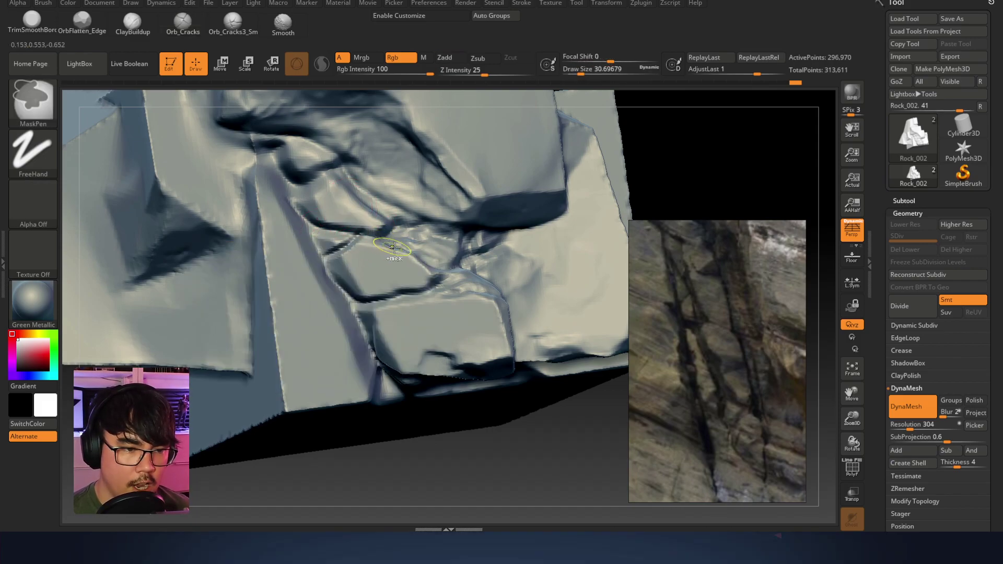
pyautogui.rightClick(348, 266)
pyautogui.moveTo(353, 262); pyautogui.dragTo(378, 272)
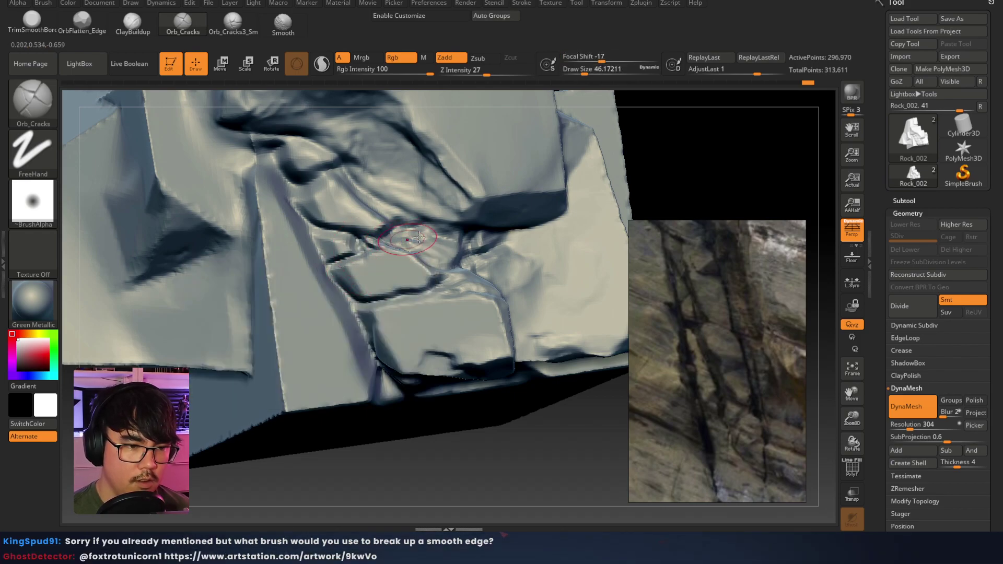
pyautogui.press('ctrl')
pyautogui.hotkey('ctrl', 'z')
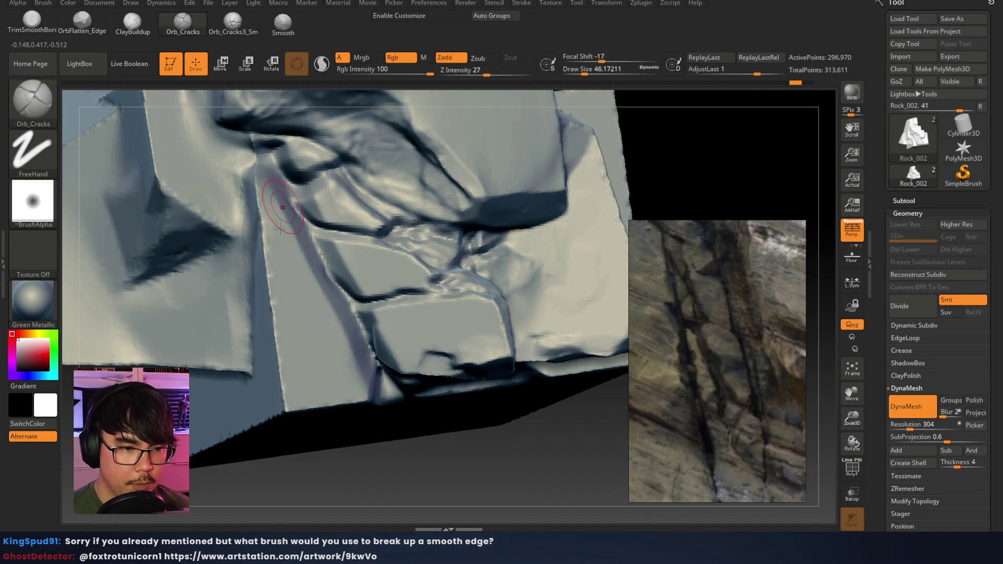
# Carve a curved crack between the cross cracks and extend it down to the base at draw size about 71
pyautogui.moveTo(385, 243); pyautogui.dragTo(345, 288, button='right')
pyautogui.rightClick(408, 235)
pyautogui.press('space')
pyautogui.click(389, 254)
pyautogui.click(380, 241)
pyautogui.moveTo(374, 241); pyautogui.dragTo(352, 293)
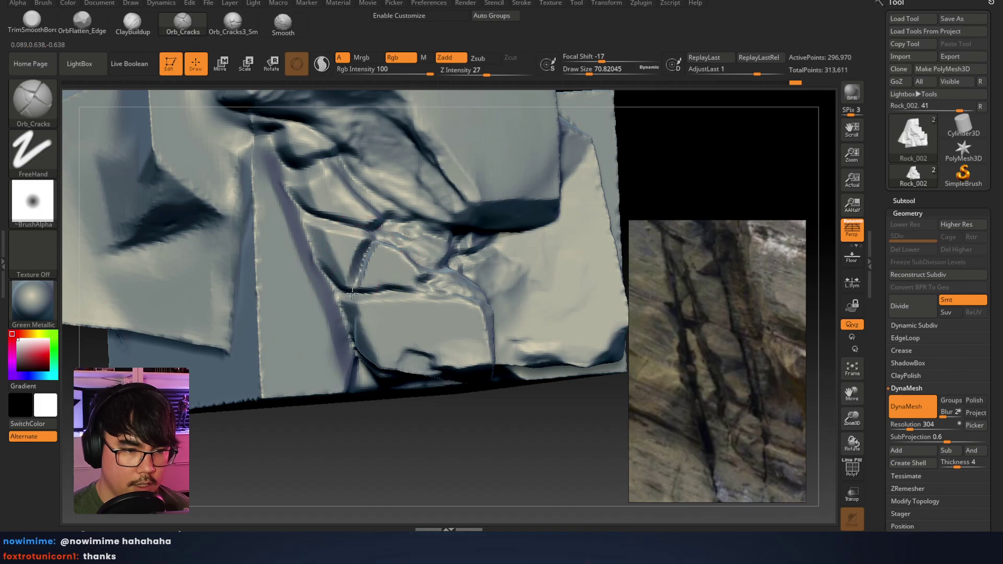
pyautogui.moveTo(352, 299)
pyautogui.mouseDown(button='right')
pyautogui.moveTo(320, 308)
pyautogui.moveTo(339, 314)
pyautogui.mouseUp(button='right')
pyautogui.rightClick(339, 318)
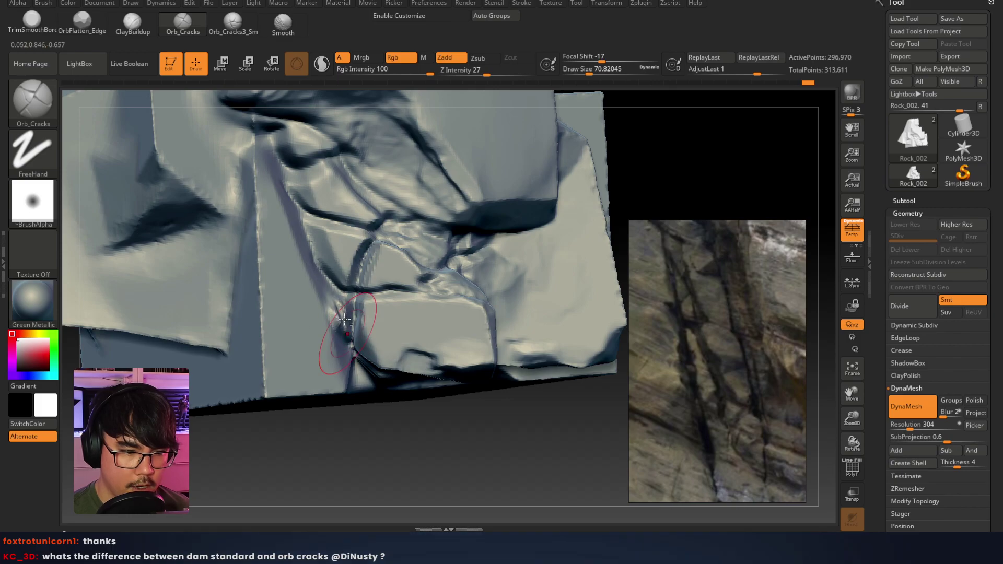
pyautogui.keyDown('shift'); pyautogui.moveTo(345, 325); pyautogui.dragTo(342, 356); pyautogui.keyUp('shift')
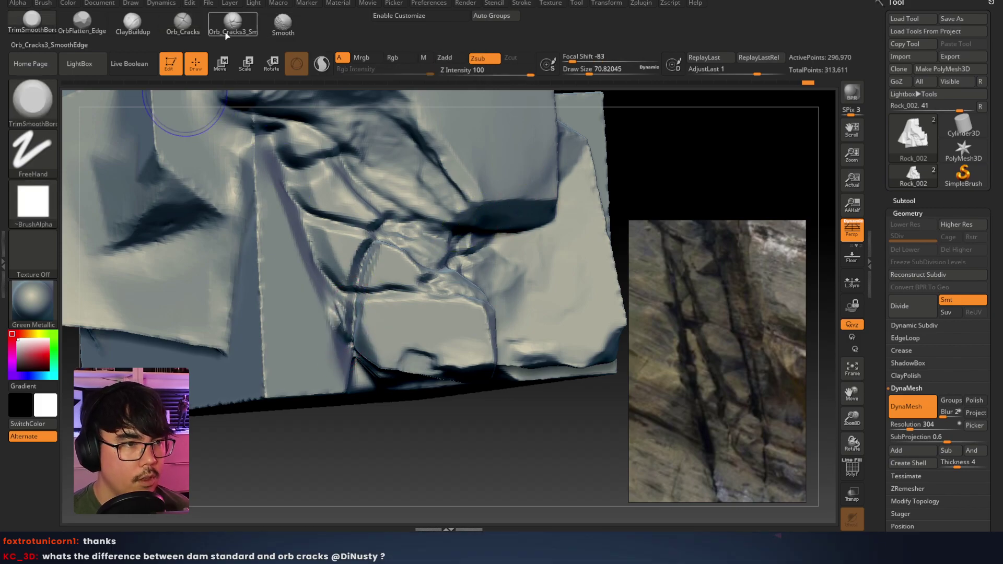
# Show the docked Brush palette beside the canvas
pyautogui.moveTo(364, 182)
pyautogui.mouseDown(button='right')
pyautogui.moveTo(273, 247)
pyautogui.moveTo(329, 233)
pyautogui.moveTo(452, 169)
pyautogui.mouseUp(button='right')
pyautogui.moveTo(425, 229); pyautogui.dragTo(264, 298, button='right')
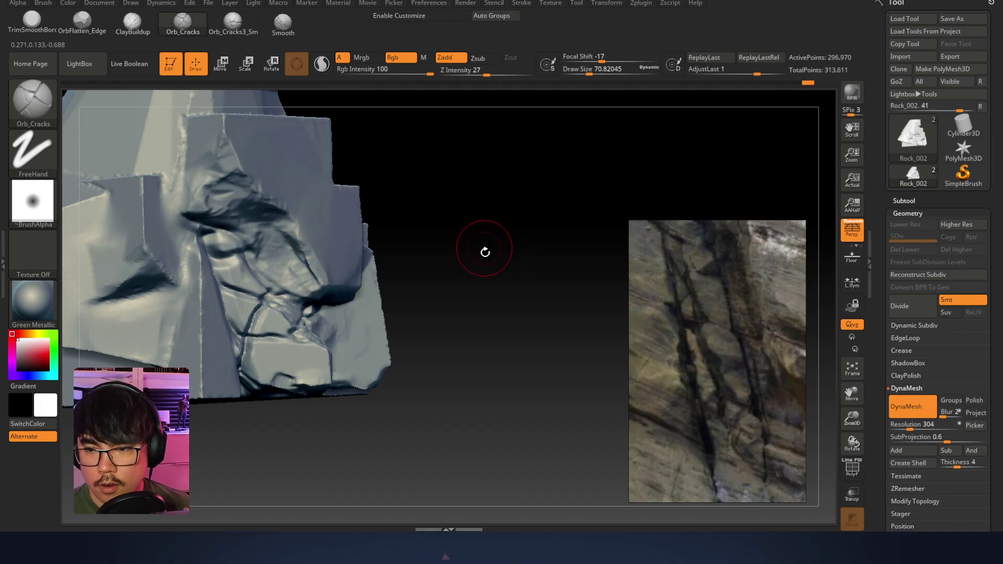
pyautogui.moveTo(489, 176); pyautogui.dragTo(465, 233, button='right')
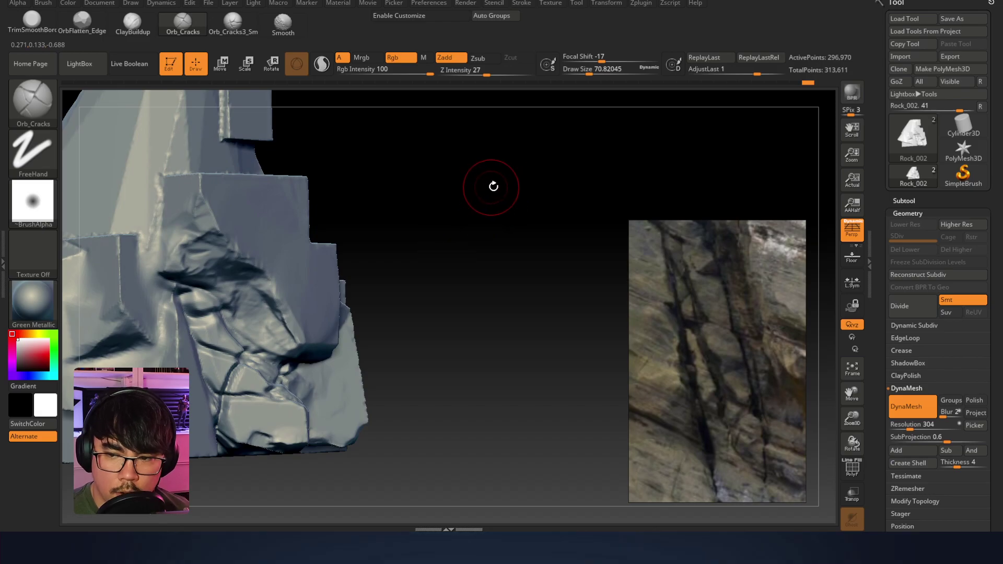
pyautogui.moveTo(479, 196); pyautogui.dragTo(486, 214, button='right')
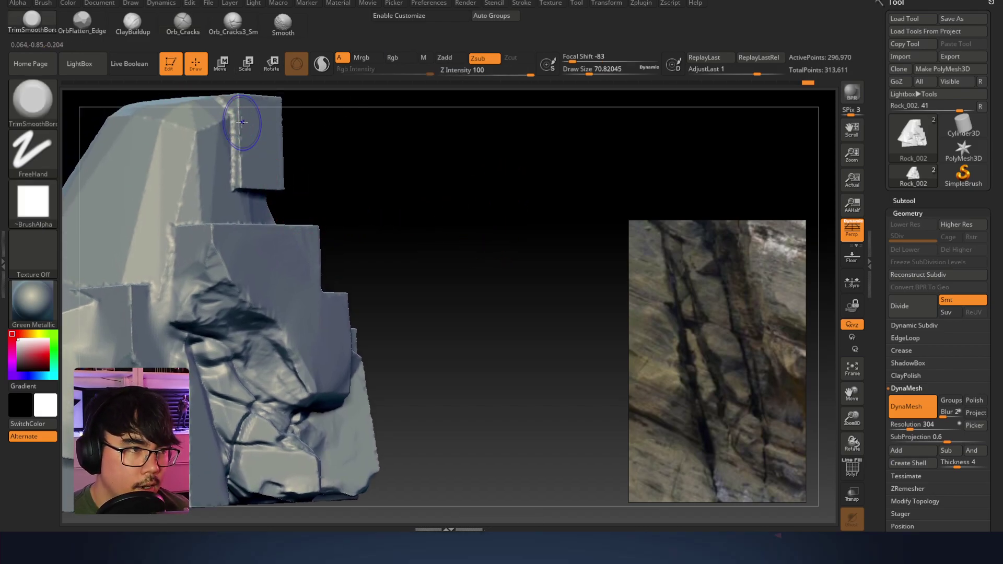
pyautogui.click(5, 208)
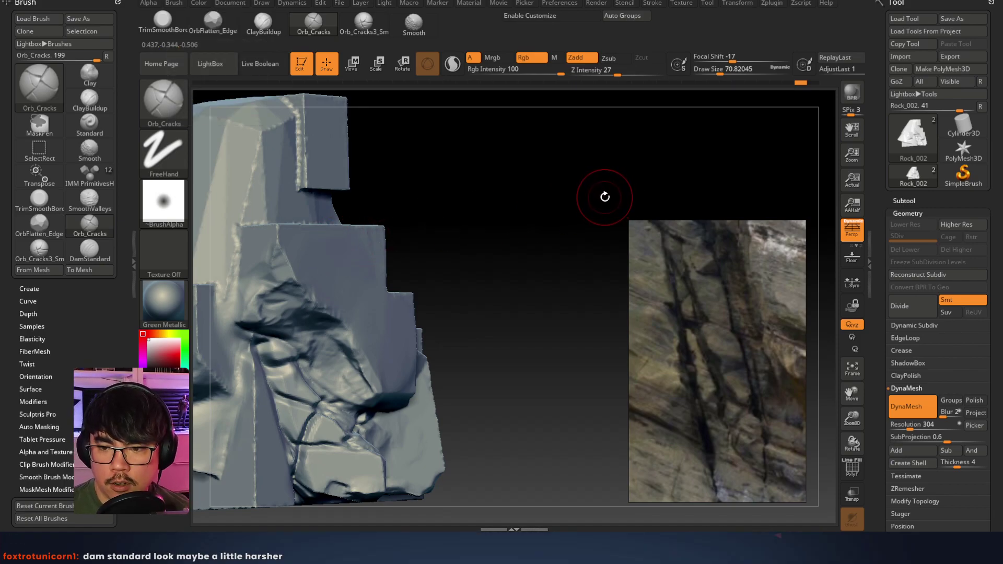
# Flatten the rounded rock beside the uppermost crack with OrbFlatten_Edge, using a square alpha and draw size about 41
pyautogui.moveTo(411, 250); pyautogui.dragTo(370, 202, button='right')
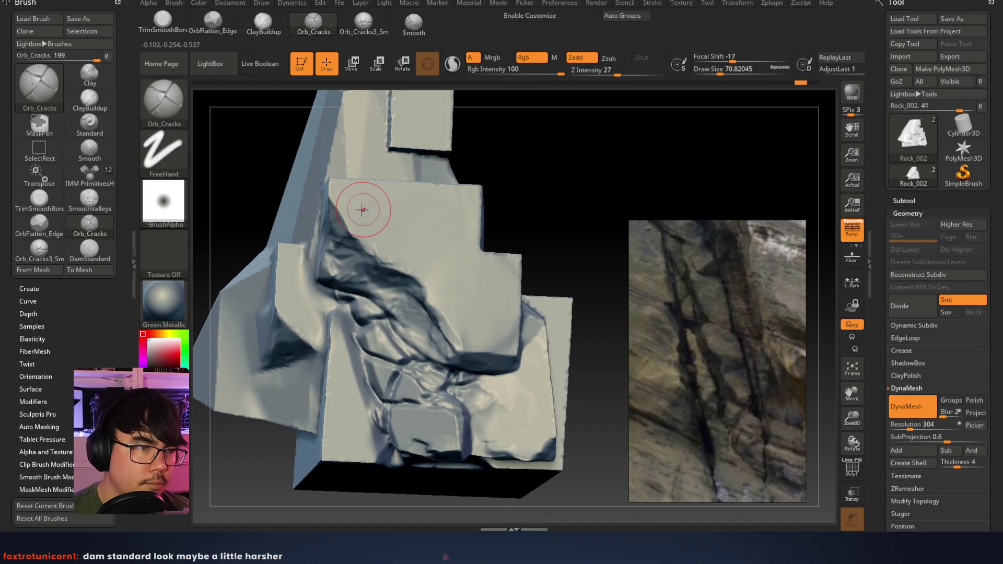
pyautogui.rightClick(313, 267)
pyautogui.moveTo(554, 167); pyautogui.dragTo(475, 210, button='right')
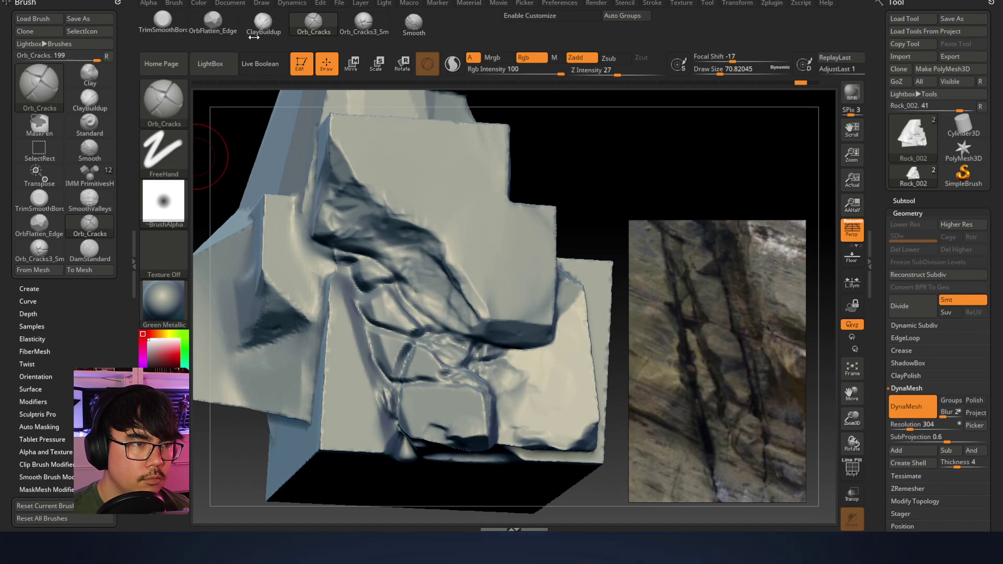
pyautogui.click(213, 23)
pyautogui.moveTo(314, 114); pyautogui.dragTo(457, 250, button='right')
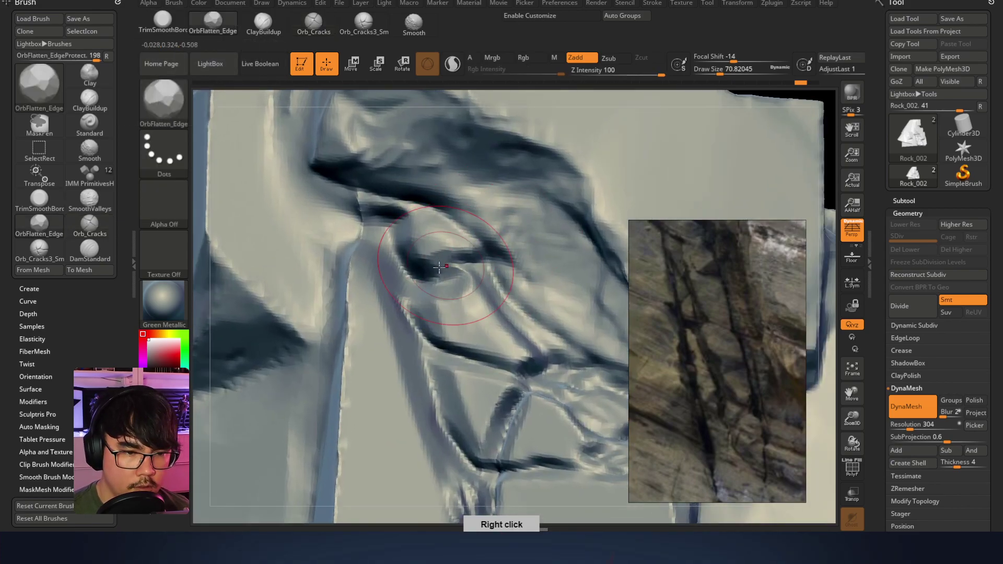
pyautogui.press('space')
pyautogui.moveTo(478, 259)
pyautogui.mouseDown()
pyautogui.moveTo(452, 253)
pyautogui.moveTo(402, 276)
pyautogui.moveTo(396, 269)
pyautogui.mouseUp()
pyautogui.click(164, 202)
pyautogui.click(328, 209)
pyautogui.rightClick(452, 253)
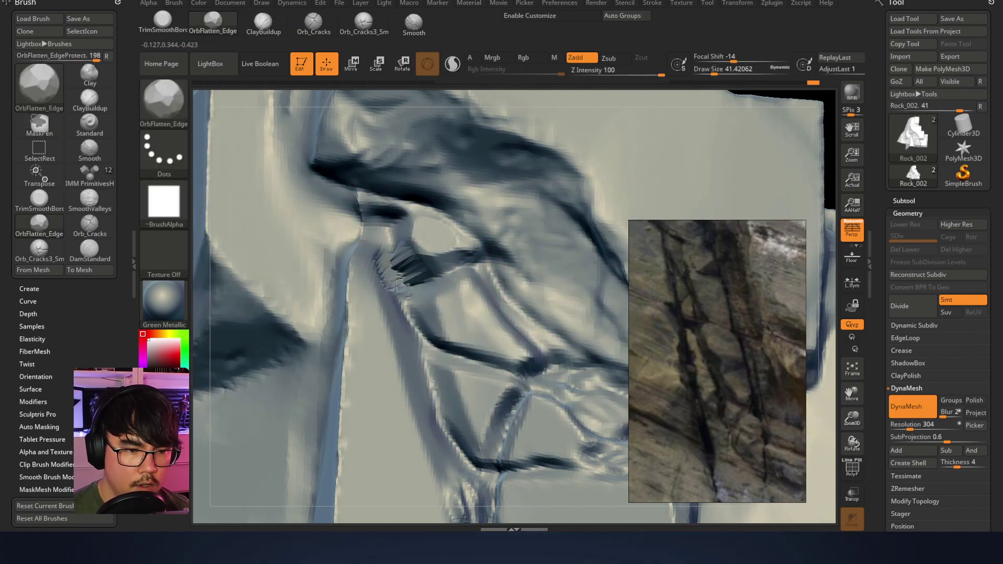
pyautogui.moveTo(394, 282); pyautogui.dragTo(429, 260, button='right')
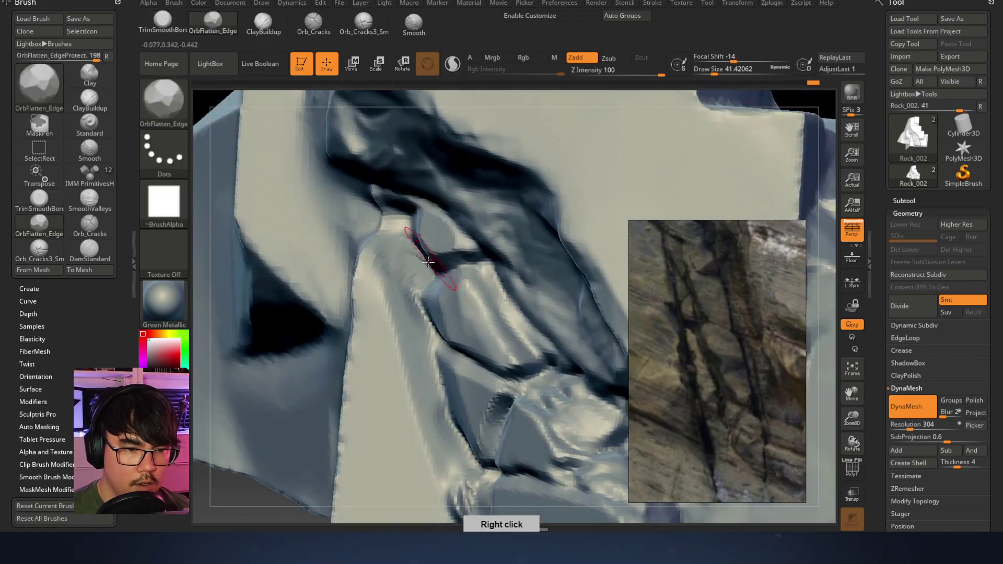
pyautogui.moveTo(399, 313); pyautogui.dragTo(320, 385, button='right')
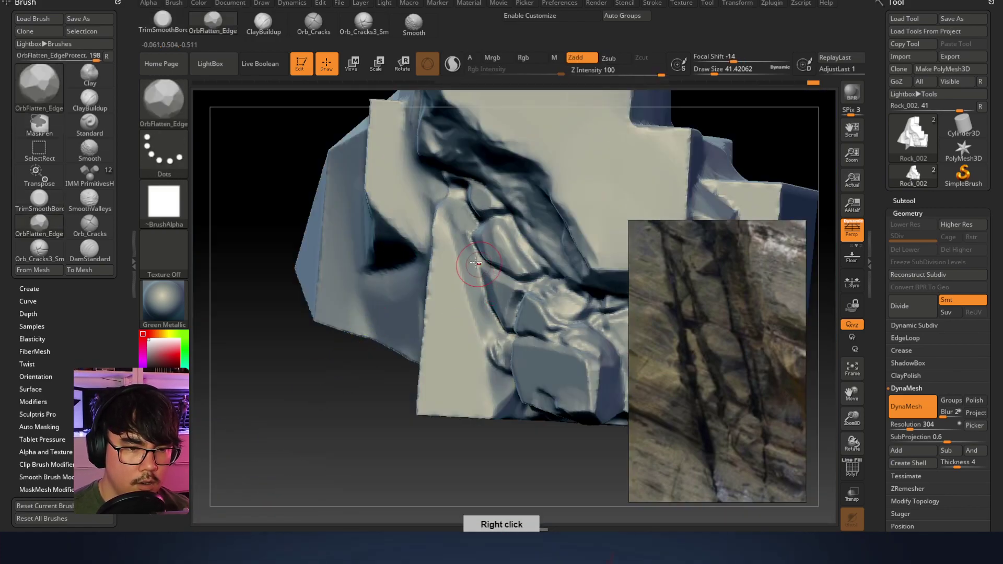
# Try flattening the tall narrow wedge and the stones beside it with OrbFlatten_Edge at draw size about 120, undoing the strokes
pyautogui.press('space')
pyautogui.moveTo(459, 261); pyautogui.dragTo(472, 261)
pyautogui.moveTo(366, 308); pyautogui.dragTo(444, 295, button='right')
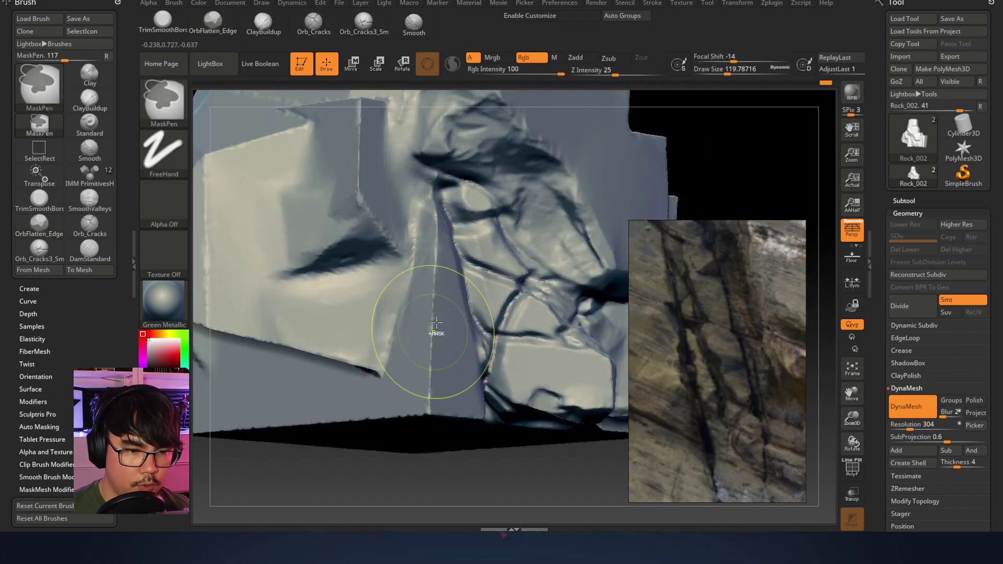
pyautogui.moveTo(430, 357); pyautogui.dragTo(429, 397)
pyautogui.hotkey('ctrl', 'z')
pyautogui.moveTo(441, 342); pyautogui.dragTo(430, 396, button='right')
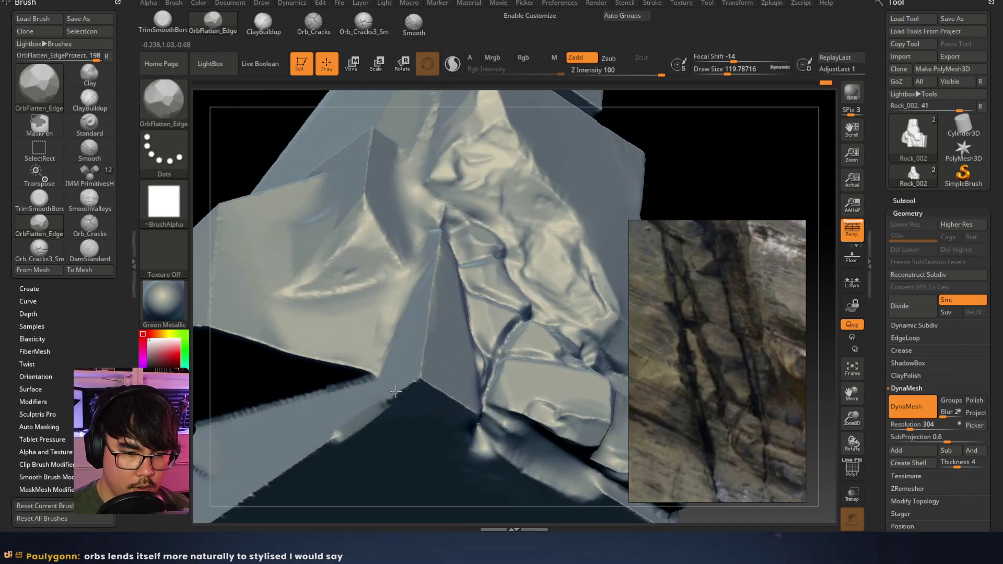
pyautogui.moveTo(336, 448)
pyautogui.mouseDown(button='right')
pyautogui.moveTo(389, 319)
pyautogui.moveTo(453, 359)
pyautogui.mouseUp(button='right')
pyautogui.moveTo(456, 370); pyautogui.dragTo(482, 382)
pyautogui.moveTo(493, 396); pyautogui.dragTo(516, 295, button='right')
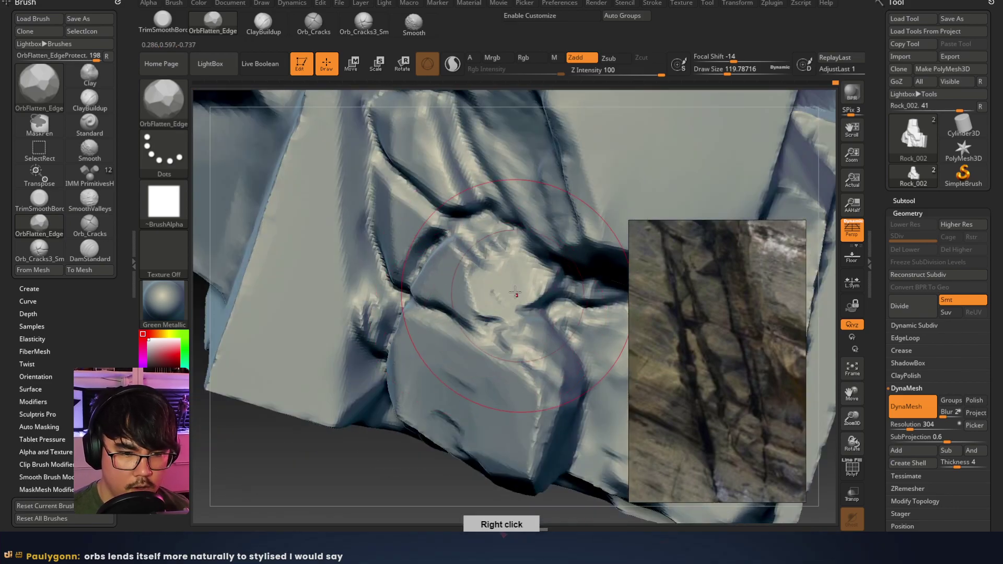
pyautogui.hotkey('ctrl', 'z')
# Flatten the small stone between the cross cracks into chipped planes with OrbFlatten_Edge, using draw sizes of about 37 and 68
pyautogui.press('space')
pyautogui.moveTo(516, 291); pyautogui.dragTo(499, 290)
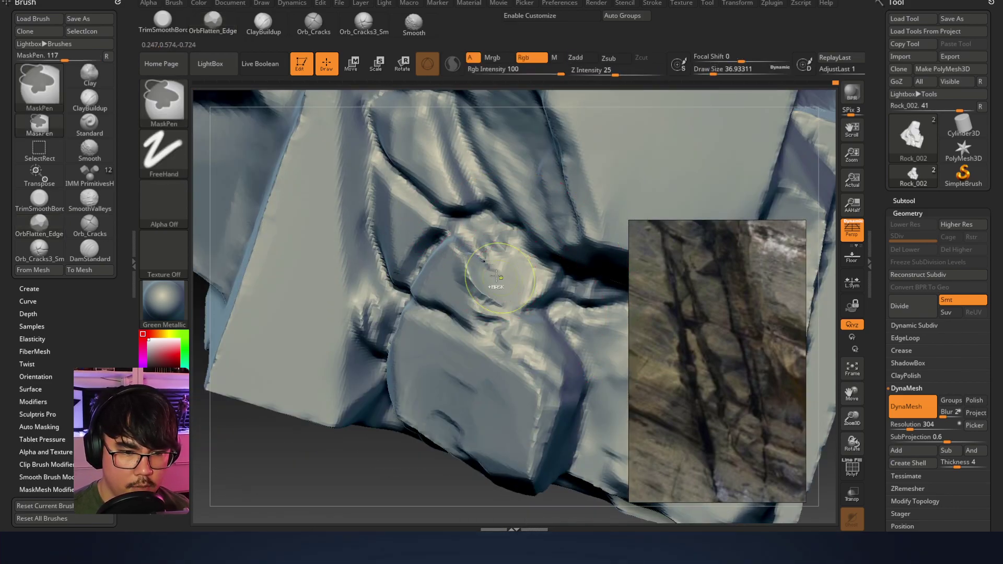
pyautogui.moveTo(503, 275); pyautogui.dragTo(498, 278, button='right')
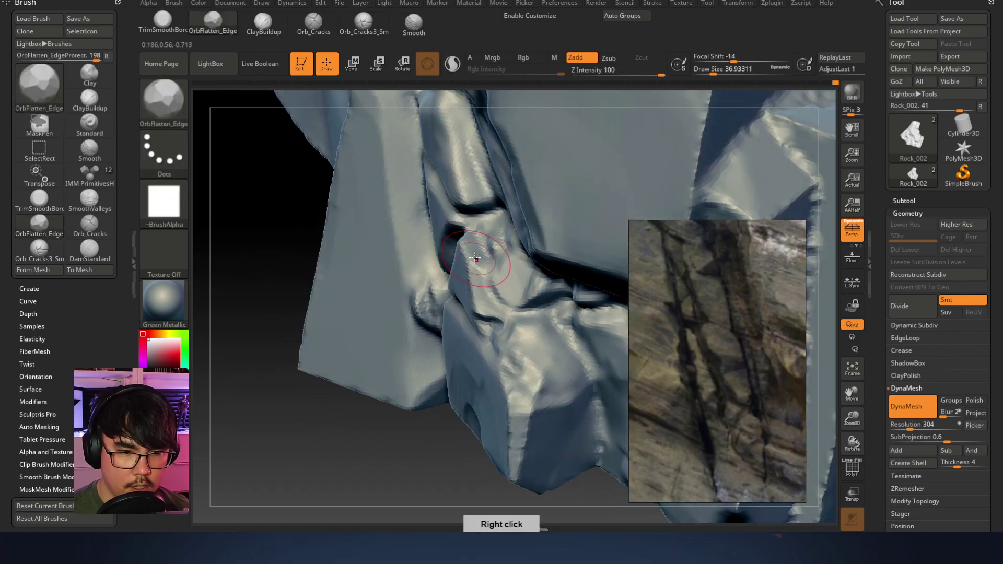
pyautogui.press('space')
pyautogui.click(480, 252)
pyautogui.moveTo(495, 270)
pyautogui.mouseDown(button='right')
pyautogui.moveTo(455, 293)
pyautogui.moveTo(483, 283)
pyautogui.mouseUp(button='right')
pyautogui.press('1')
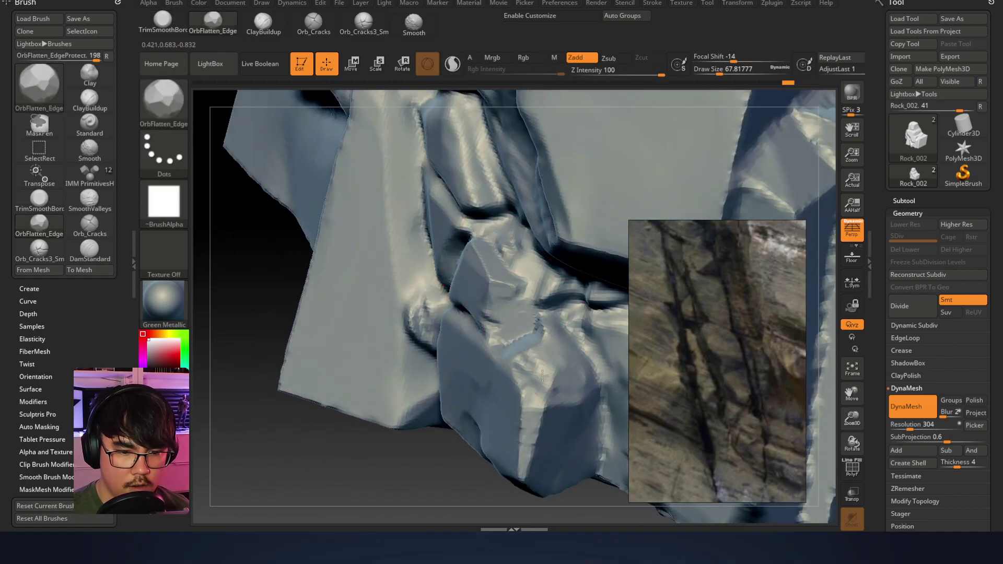
# Smooth the rough surface between the small stone and the large overhang, and undo the last stroke
pyautogui.moveTo(547, 387)
pyautogui.mouseDown(button='right')
pyautogui.moveTo(569, 313)
pyautogui.moveTo(445, 265)
pyautogui.moveTo(465, 277)
pyautogui.mouseUp(button='right')
pyautogui.moveTo(463, 331)
pyautogui.keyDown('shift'); pyautogui.mouseDown()
pyautogui.moveTo(491, 312)
pyautogui.moveTo(491, 284)
pyautogui.mouseUp(); pyautogui.keyUp('shift')
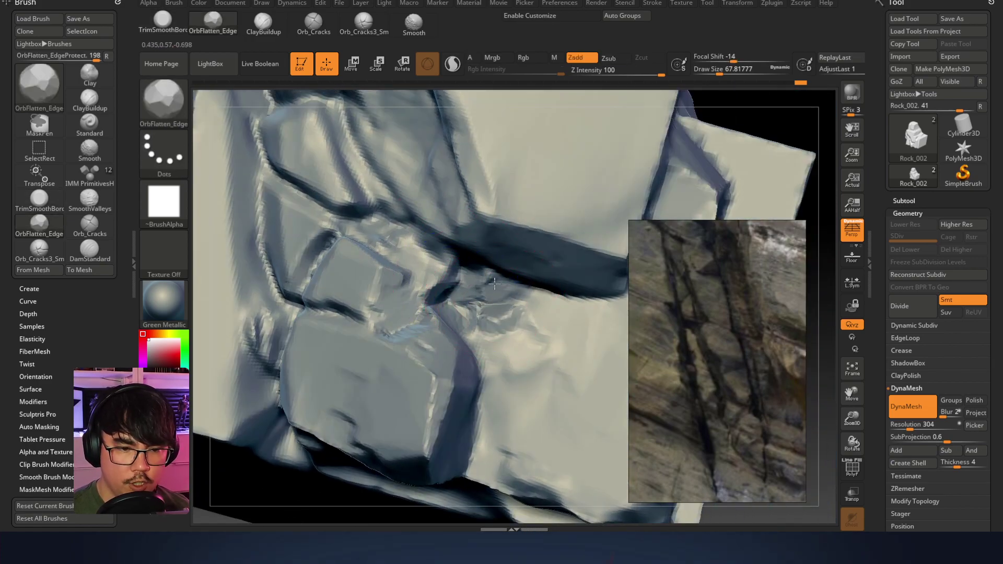
pyautogui.moveTo(492, 319)
pyautogui.mouseDown(button='right')
pyautogui.moveTo(626, 205)
pyautogui.moveTo(469, 242)
pyautogui.moveTo(473, 208)
pyautogui.mouseUp(button='right')
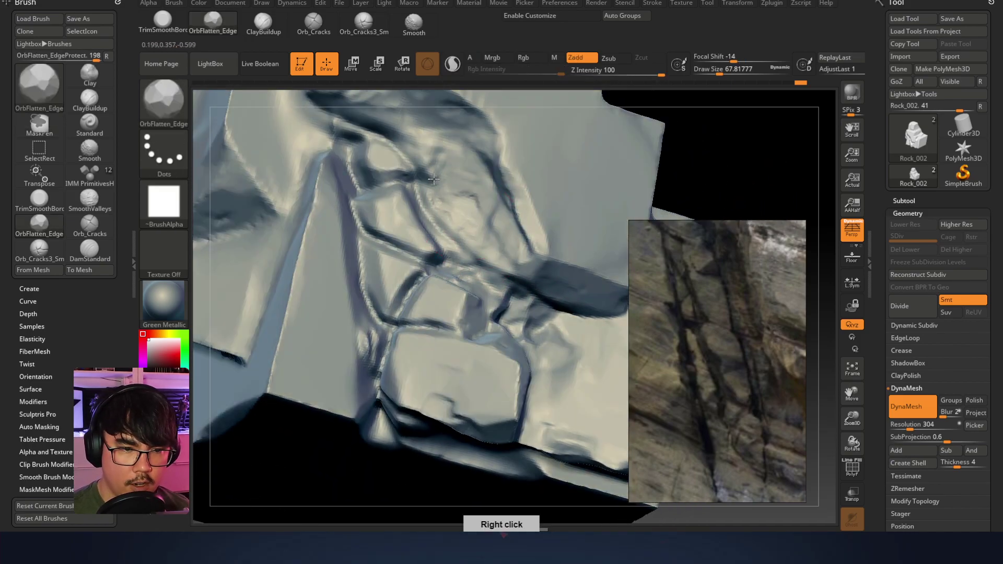
pyautogui.hotkey('ctrl', 'z')
# Flatten the upper stones between the wedge and the overhang with OrbFlatten_Edge at draw size about 62
pyautogui.press('space')
pyautogui.moveTo(383, 210)
pyautogui.mouseDown()
pyautogui.moveTo(335, 224)
pyautogui.moveTo(345, 235)
pyautogui.mouseUp()
pyautogui.press('space')
pyautogui.moveTo(370, 215)
pyautogui.mouseDown(button='right')
pyautogui.moveTo(347, 212)
pyautogui.moveTo(388, 221)
pyautogui.mouseUp(button='right')
pyautogui.press('space')
pyautogui.moveTo(388, 221); pyautogui.dragTo(375, 221)
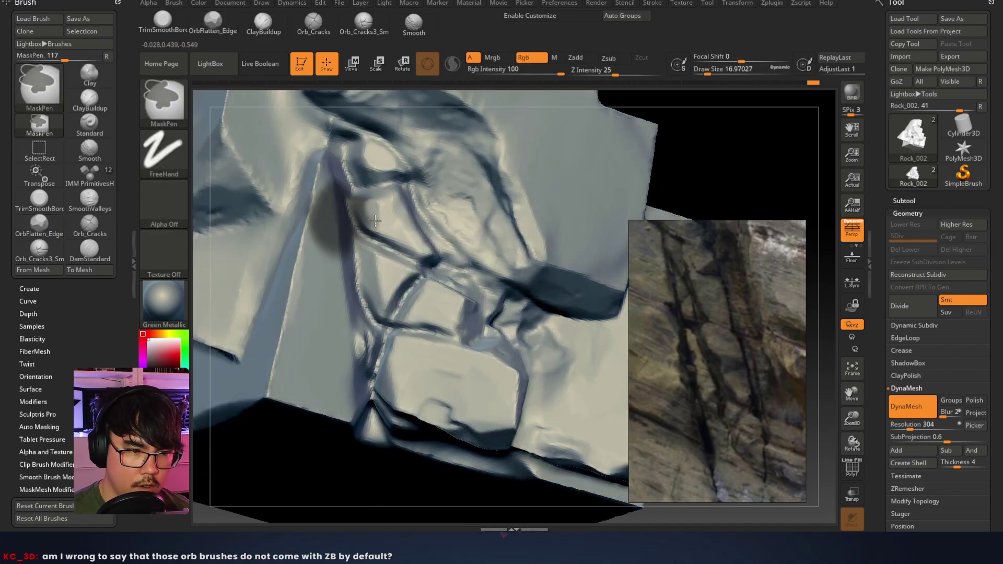
pyautogui.rightClick(355, 208)
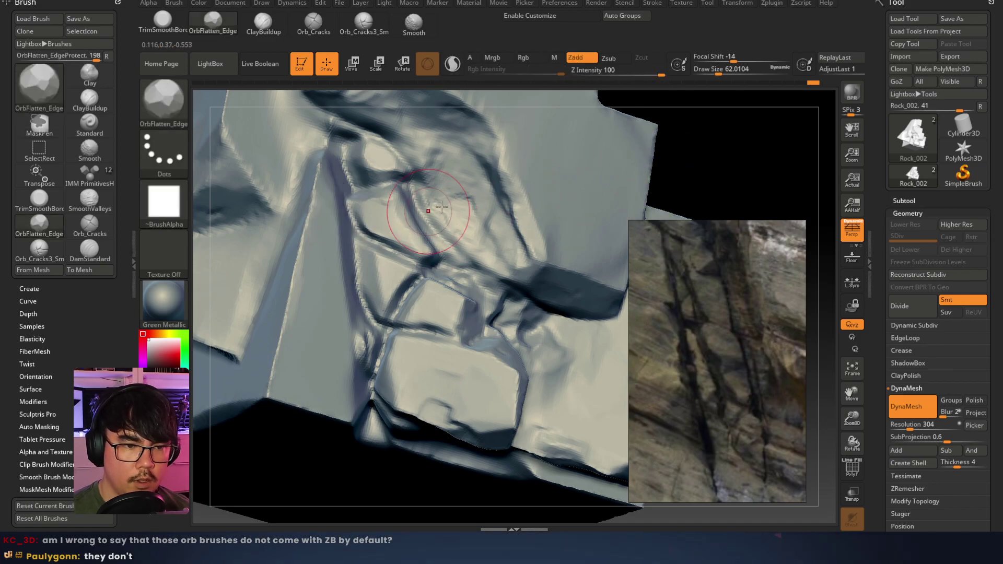
pyautogui.moveTo(494, 157); pyautogui.dragTo(479, 211, button='right')
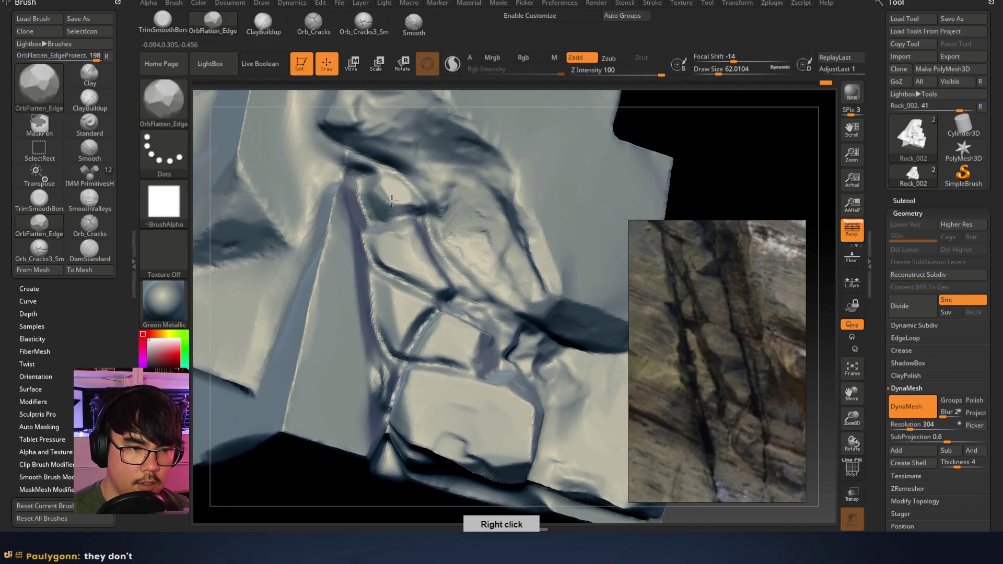
pyautogui.moveTo(450, 182)
pyautogui.mouseDown(button='right')
pyautogui.moveTo(457, 156)
pyautogui.moveTo(450, 210)
pyautogui.mouseUp(button='right')
pyautogui.rightClick(448, 209)
# Flatten the rock face above the uppermost crack at draw size about 120, undoing the last stroke
pyautogui.moveTo(428, 208); pyautogui.dragTo(437, 208)
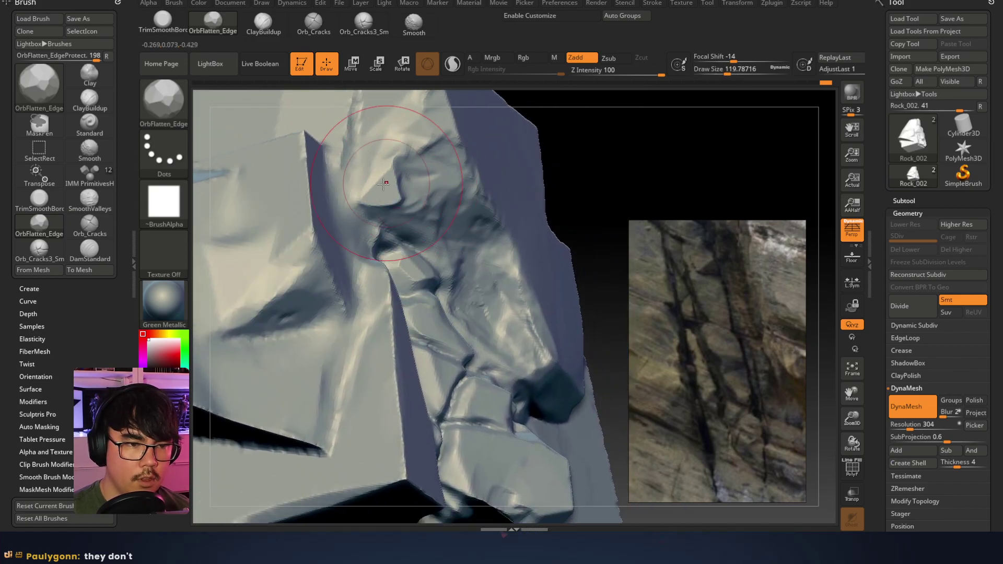
pyautogui.rightClick(399, 212)
pyautogui.moveTo(422, 163)
pyautogui.keyDown('alt'); pyautogui.mouseDown(button='right')
pyautogui.moveTo(399, 210)
pyautogui.moveTo(415, 196)
pyautogui.moveTo(400, 184)
pyautogui.mouseUp(button='right'); pyautogui.keyUp('alt')
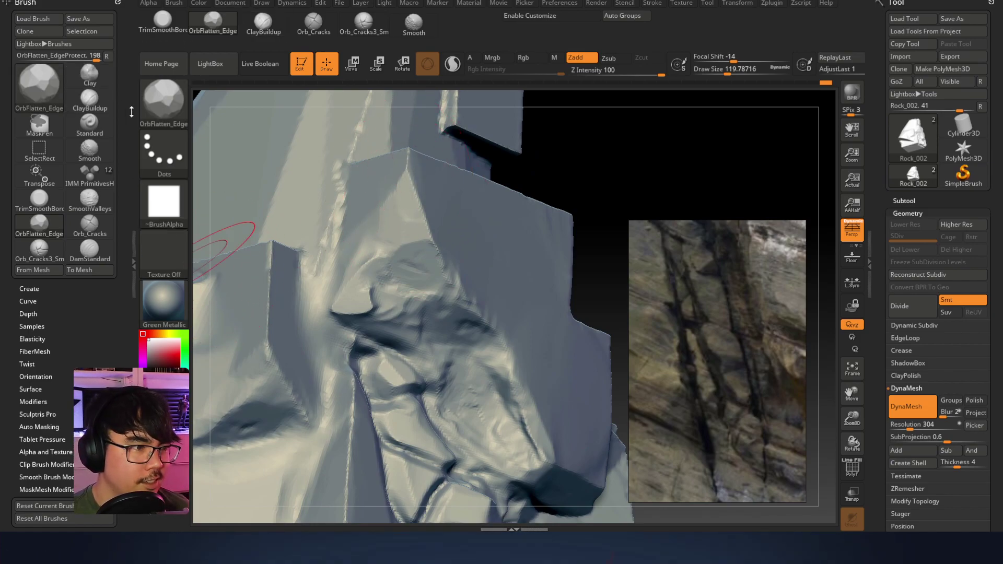
pyautogui.moveTo(438, 266)
pyautogui.mouseDown(button='right')
pyautogui.moveTo(371, 204)
pyautogui.moveTo(458, 217)
pyautogui.moveTo(478, 233)
pyautogui.mouseUp(button='right')
pyautogui.hotkey('ctrl', 'z')
pyautogui.press('1')
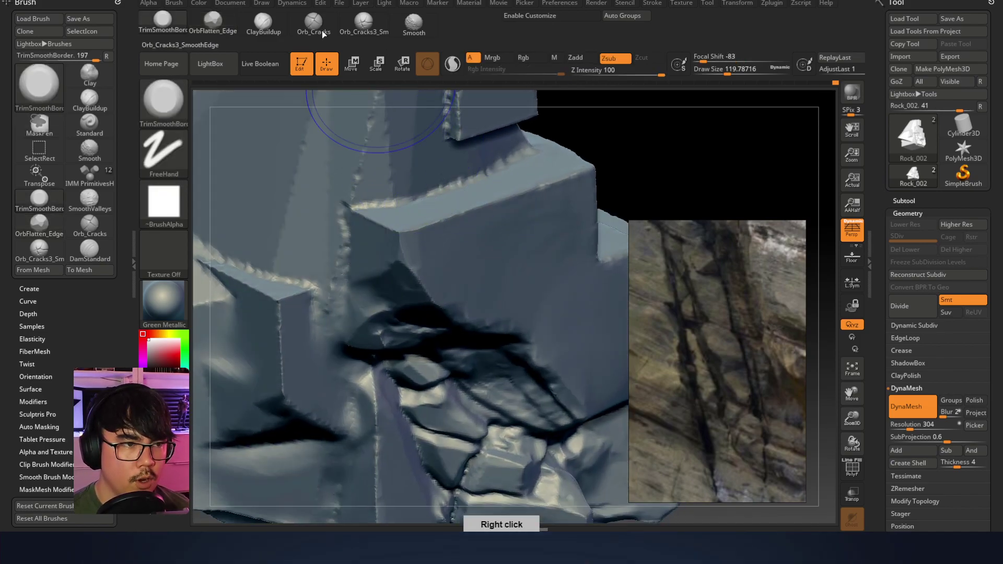
# Trim the layered ledges on the rock's side with TrimSmoothBorder at draw size about 74
pyautogui.click(309, 33)
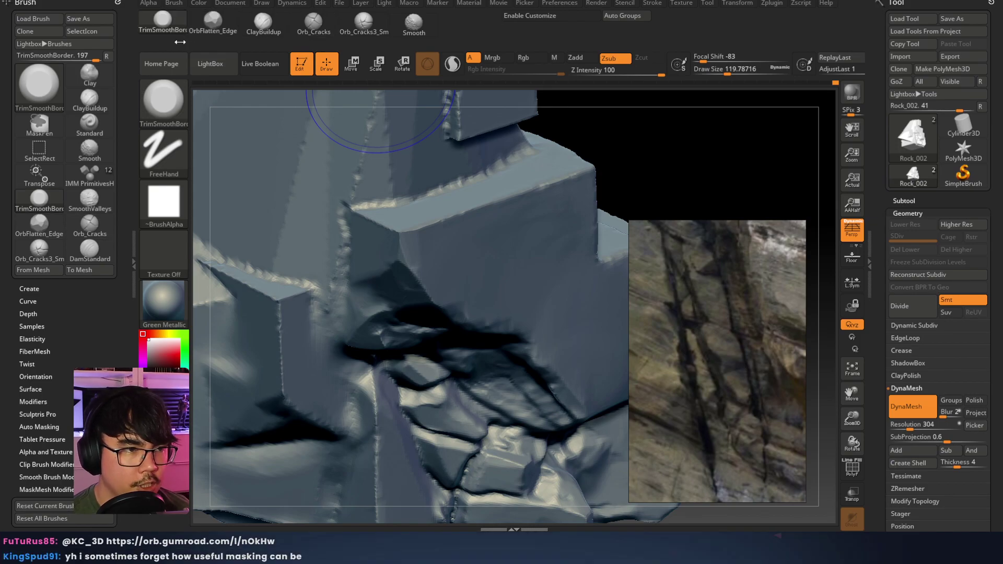
pyautogui.click(412, 26)
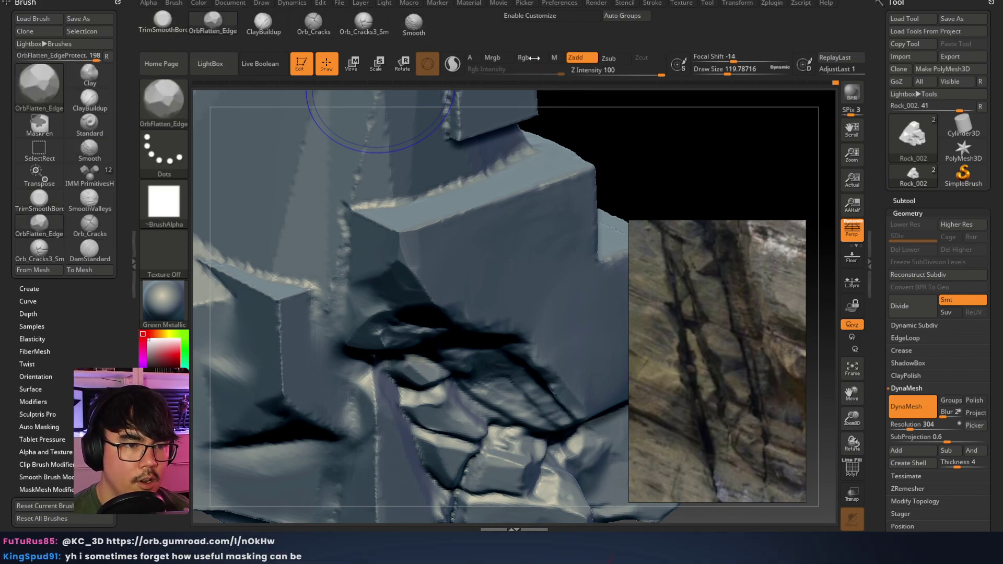
pyautogui.press('space')
pyautogui.moveTo(487, 213); pyautogui.dragTo(477, 215)
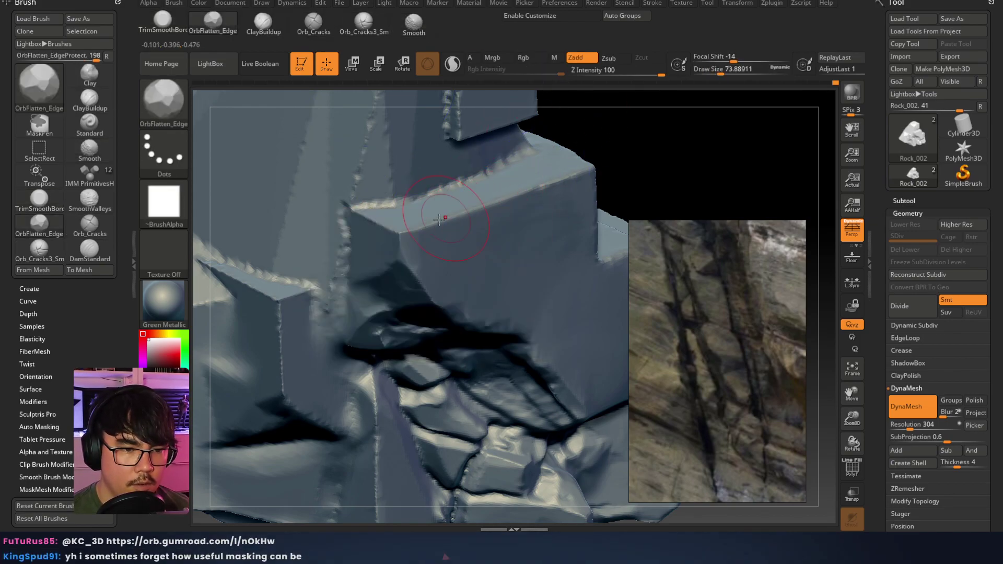
pyautogui.moveTo(542, 189); pyautogui.dragTo(403, 152, button='right')
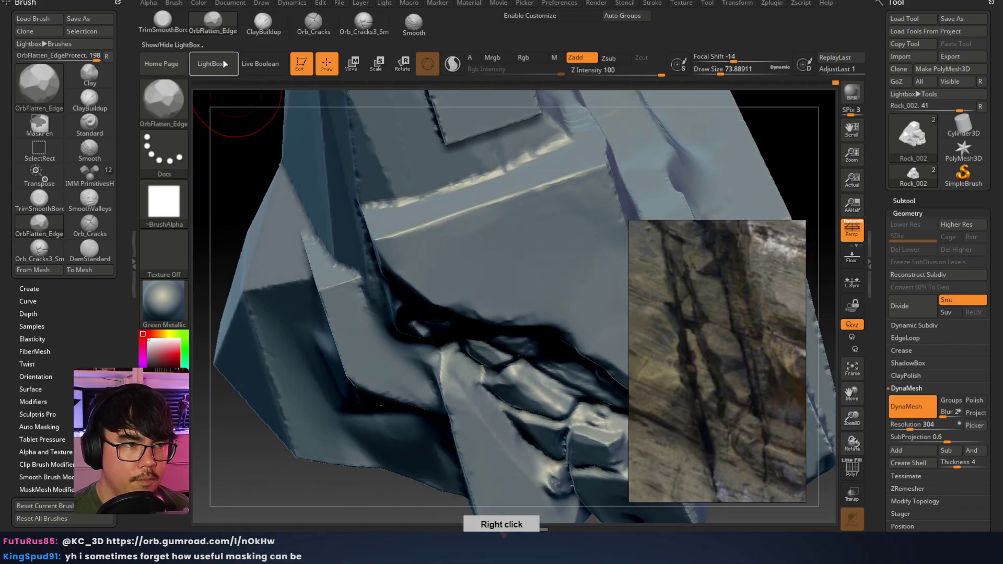
pyautogui.click(159, 28)
pyautogui.moveTo(366, 219)
pyautogui.mouseDown(button='right')
pyautogui.moveTo(445, 225)
pyautogui.moveTo(432, 238)
pyautogui.mouseUp(button='right')
pyautogui.moveTo(458, 187)
pyautogui.mouseDown(button='right')
pyautogui.moveTo(447, 179)
pyautogui.moveTo(441, 240)
pyautogui.moveTo(454, 184)
pyautogui.moveTo(420, 184)
pyautogui.moveTo(418, 222)
pyautogui.moveTo(438, 256)
pyautogui.moveTo(445, 229)
pyautogui.mouseUp(button='right')
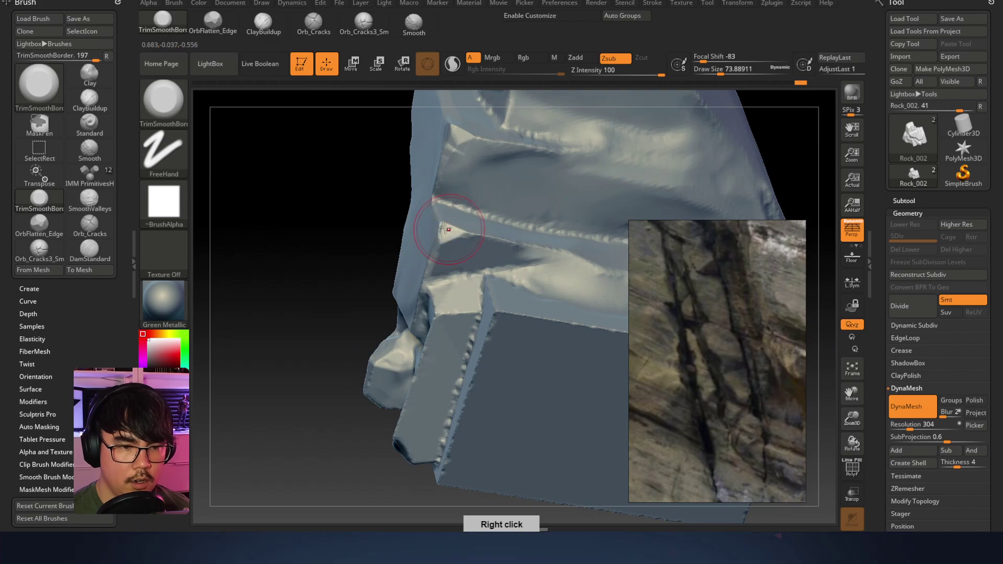
pyautogui.moveTo(515, 223)
pyautogui.mouseDown(button='right')
pyautogui.moveTo(522, 163)
pyautogui.moveTo(426, 228)
pyautogui.moveTo(358, 190)
pyautogui.moveTo(386, 264)
pyautogui.mouseUp(button='right')
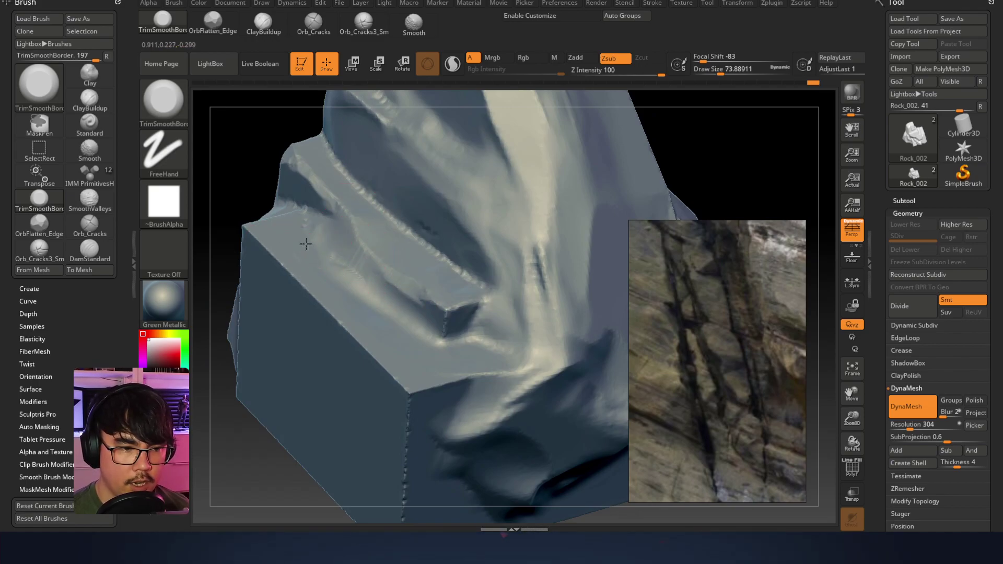
# Trim the flat top of the lower ledge at draw size about 116 and the stepped ridge above it at about 74
pyautogui.press('space')
pyautogui.moveTo(306, 246)
pyautogui.mouseDown()
pyautogui.moveTo(320, 246)
pyautogui.moveTo(287, 228)
pyautogui.moveTo(314, 252)
pyautogui.mouseUp()
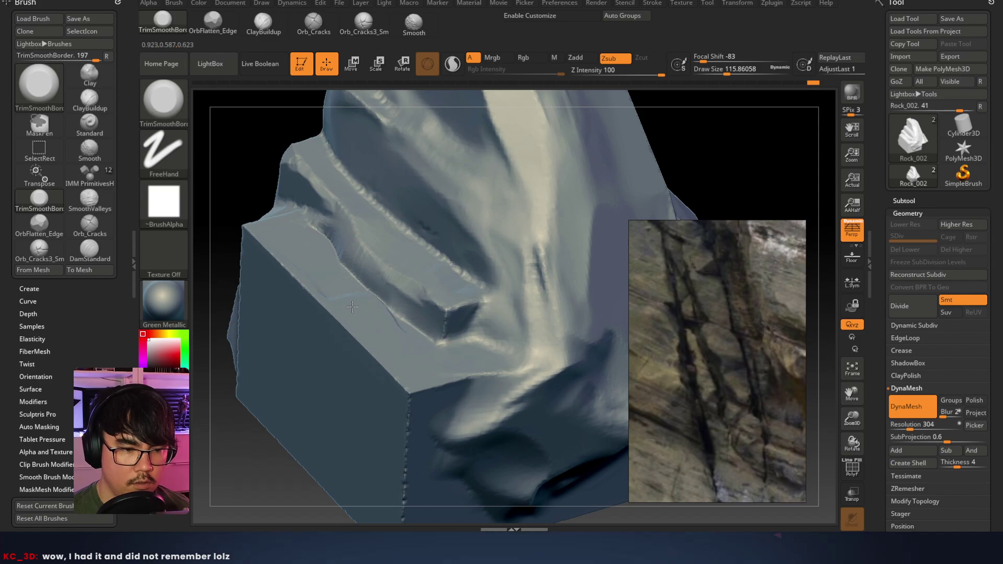
pyautogui.moveTo(351, 300); pyautogui.dragTo(434, 357)
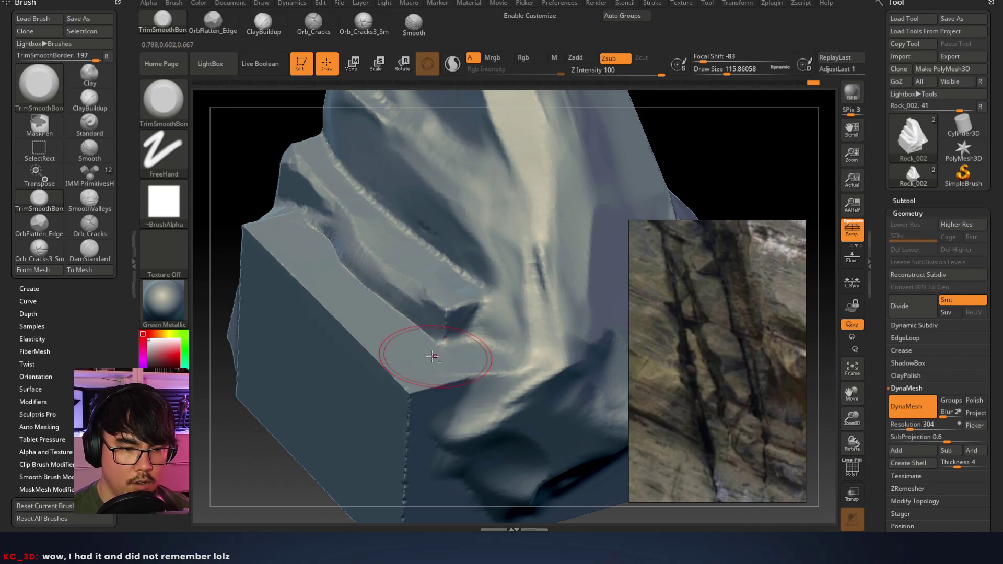
pyautogui.press('space')
pyautogui.moveTo(395, 273)
pyautogui.mouseDown()
pyautogui.moveTo(382, 272)
pyautogui.moveTo(425, 291)
pyautogui.moveTo(369, 278)
pyautogui.mouseUp()
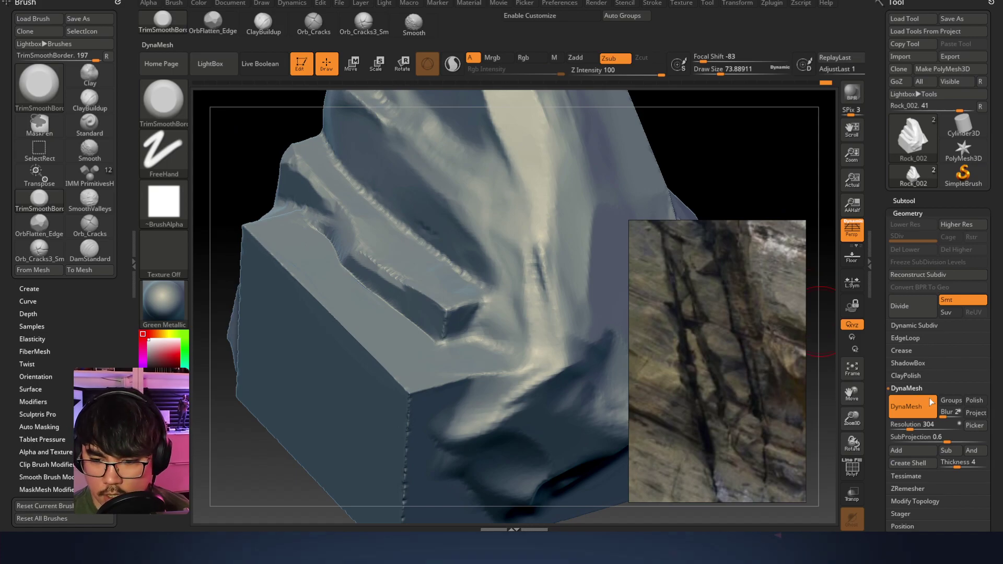
# Remesh the rock with DynaMesh at resolution 600 and blur 0
pyautogui.moveTo(925, 396); pyautogui.dragTo(940, 256)
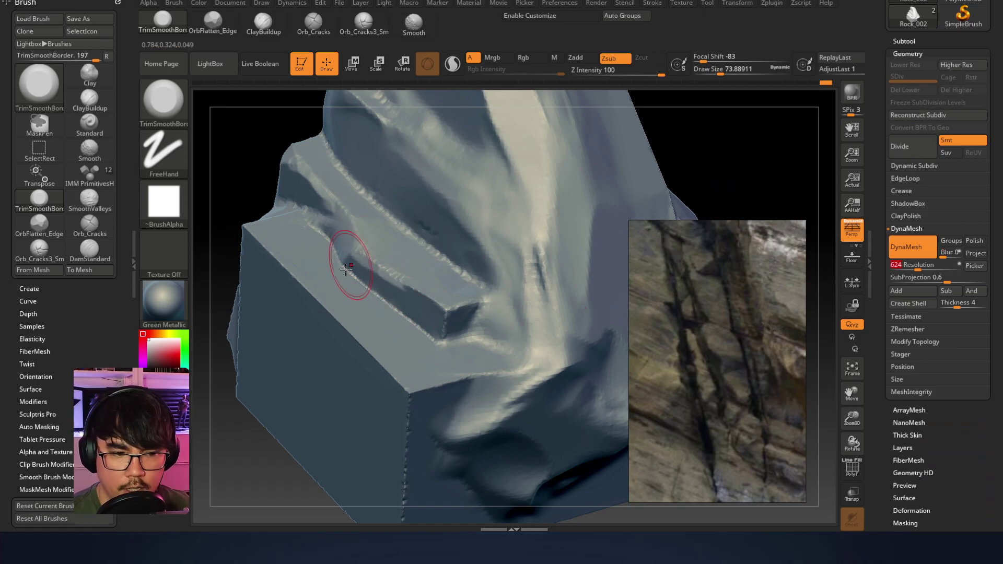
pyautogui.press('ctrl')
pyautogui.press('shift')
pyautogui.moveTo(910, 265); pyautogui.dragTo(918, 267)
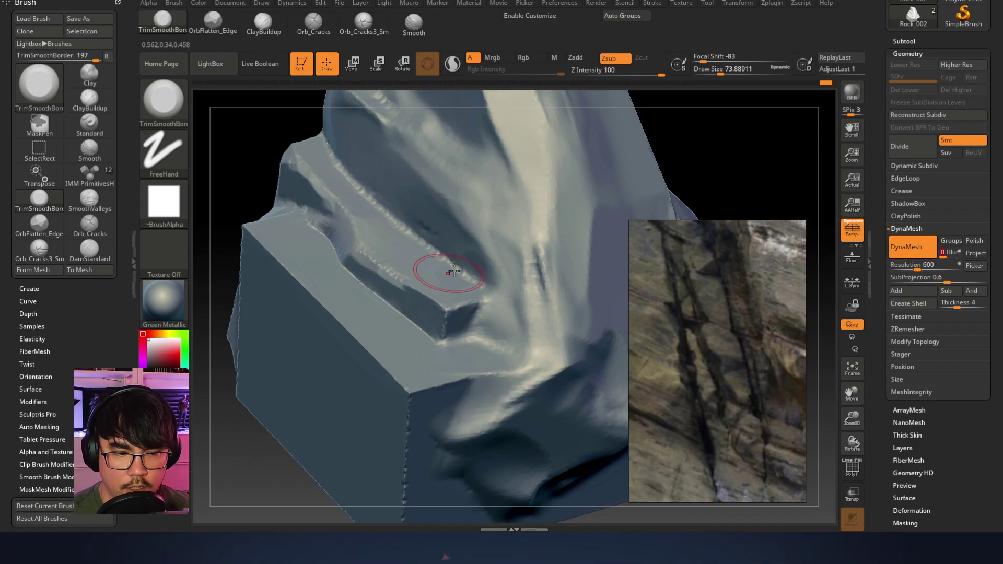
# Trim the top and end of the small stepped ledge and smooth the sloping face above it
pyautogui.moveTo(407, 286); pyautogui.dragTo(450, 320)
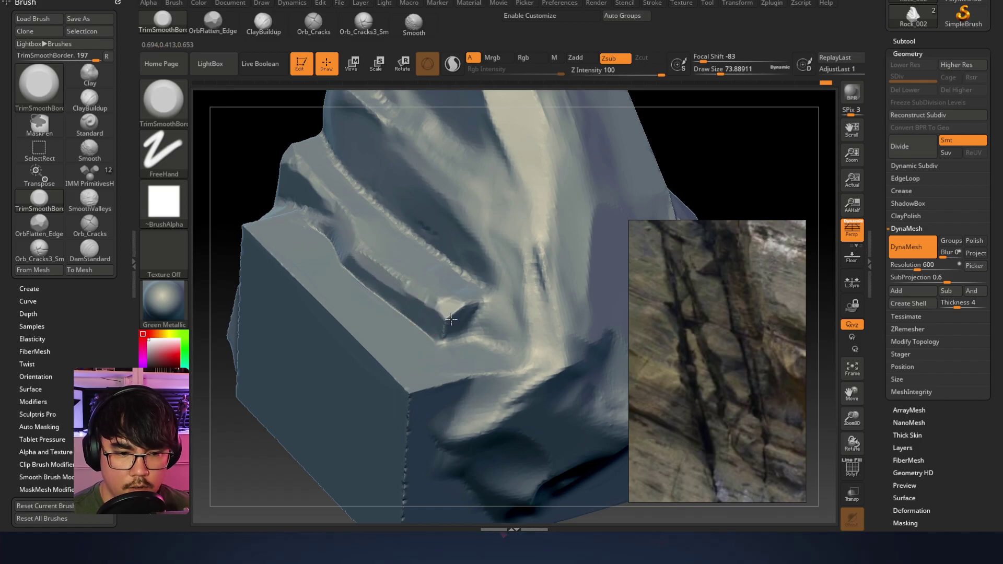
pyautogui.moveTo(453, 326)
pyautogui.mouseDown(button='right')
pyautogui.moveTo(515, 230)
pyautogui.moveTo(521, 245)
pyautogui.moveTo(341, 169)
pyautogui.moveTo(473, 255)
pyautogui.moveTo(418, 271)
pyautogui.mouseUp(button='right')
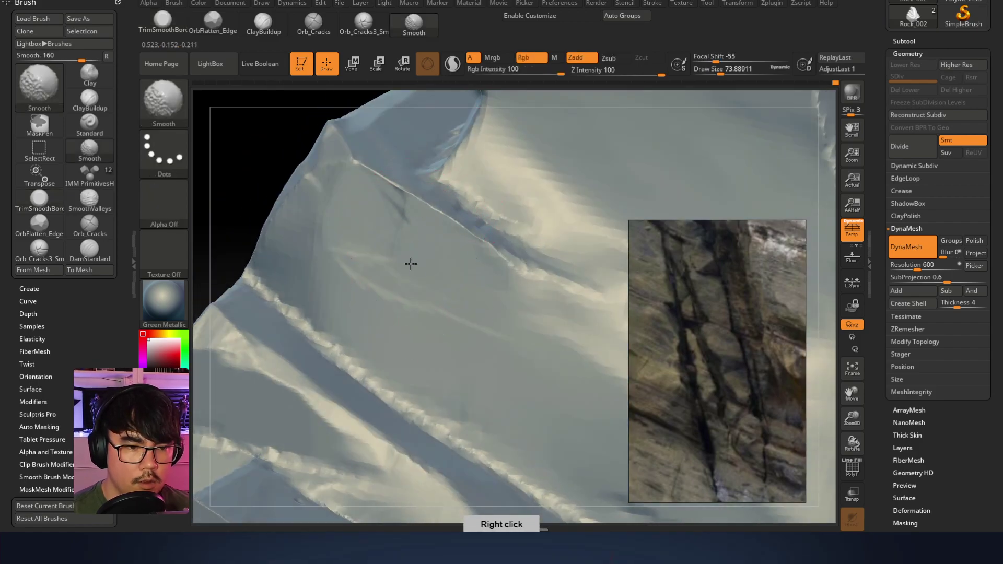
pyautogui.hotkey('ctrl', '0')
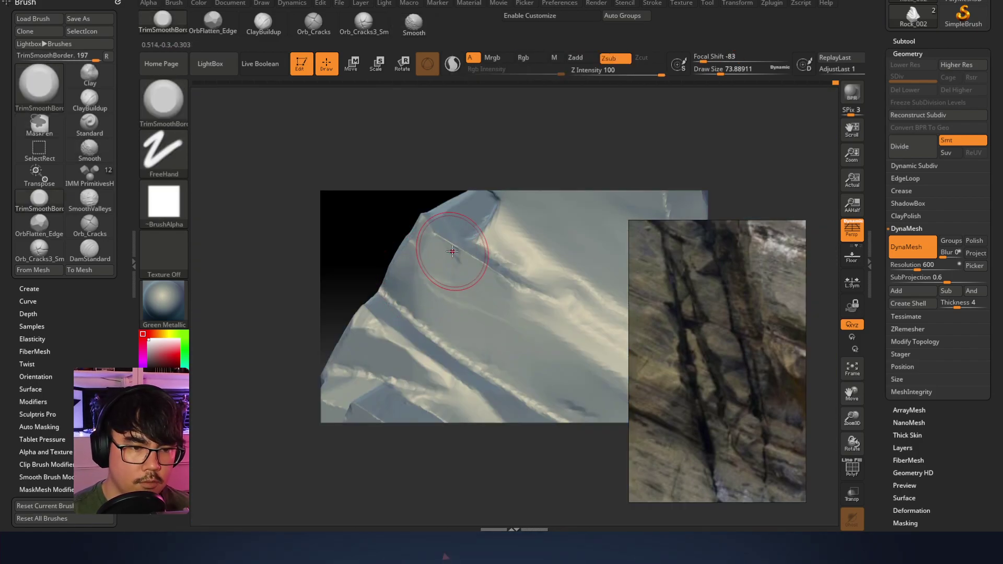
pyautogui.moveTo(497, 224); pyautogui.dragTo(444, 172, button='right')
pyautogui.press('0')
pyautogui.moveTo(366, 199)
pyautogui.mouseDown(button='right')
pyautogui.moveTo(395, 226)
pyautogui.moveTo(438, 209)
pyautogui.mouseUp(button='right')
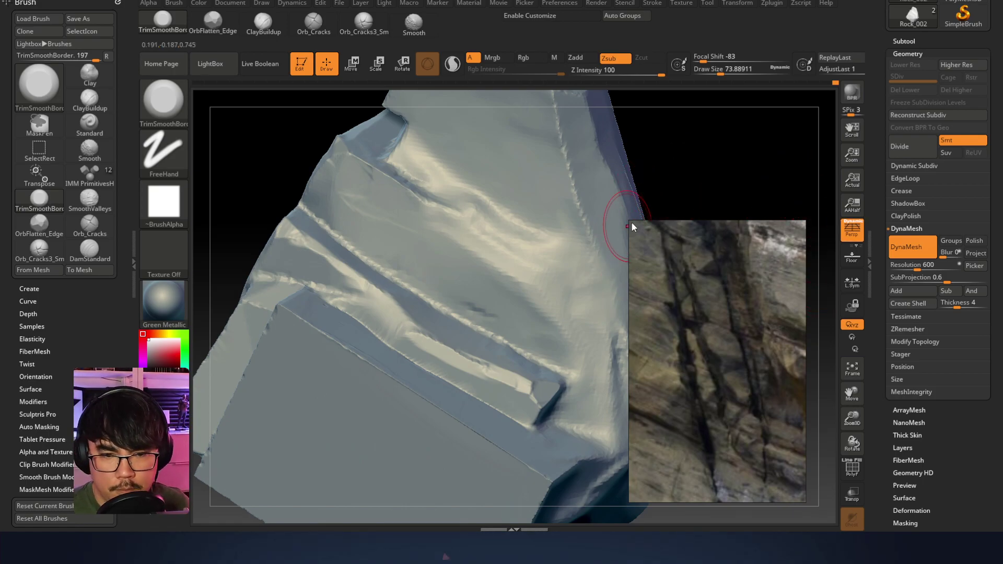
# Trim the upper sloping face with TrimSmoothBorder at draw size about 149 and hide the docked Brush palette
pyautogui.moveTo(347, 280); pyautogui.dragTo(383, 217, button='right')
pyautogui.keyDown('alt'); pyautogui.moveTo(370, 142); pyautogui.dragTo(381, 199, button='right'); pyautogui.keyUp('alt')
pyautogui.rightClick(381, 199)
pyautogui.moveTo(340, 170); pyautogui.dragTo(353, 170)
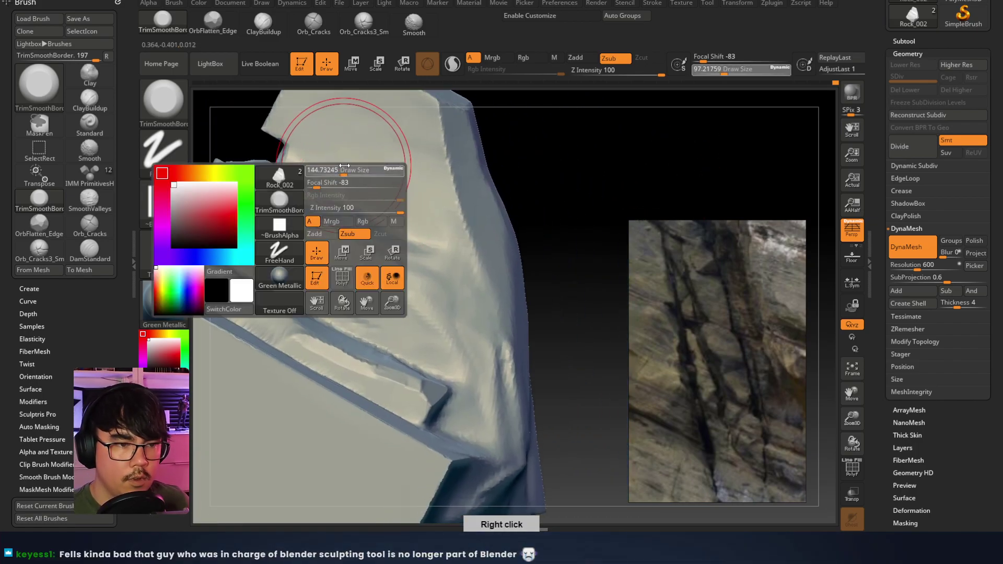
pyautogui.press('ctrl')
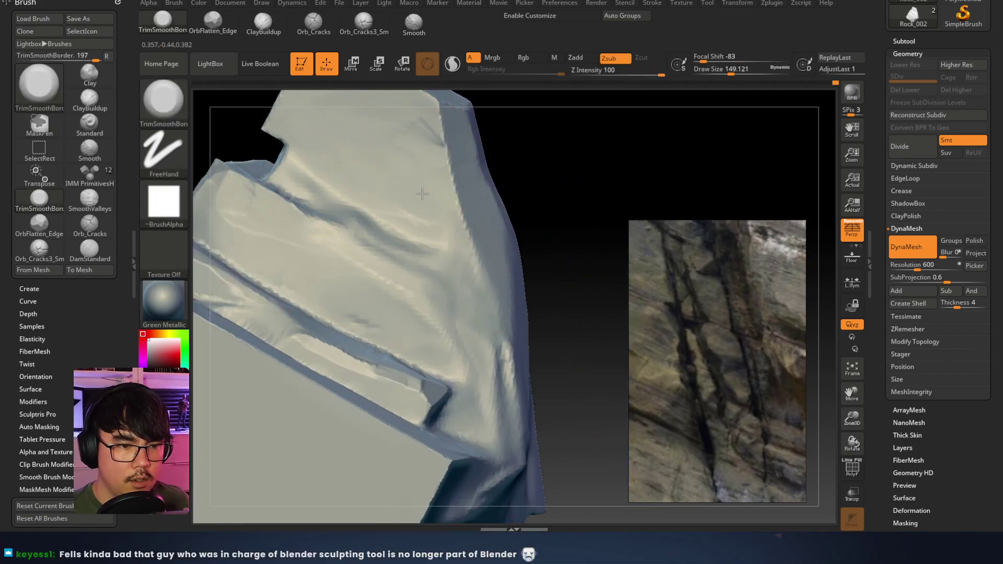
pyautogui.click(134, 216)
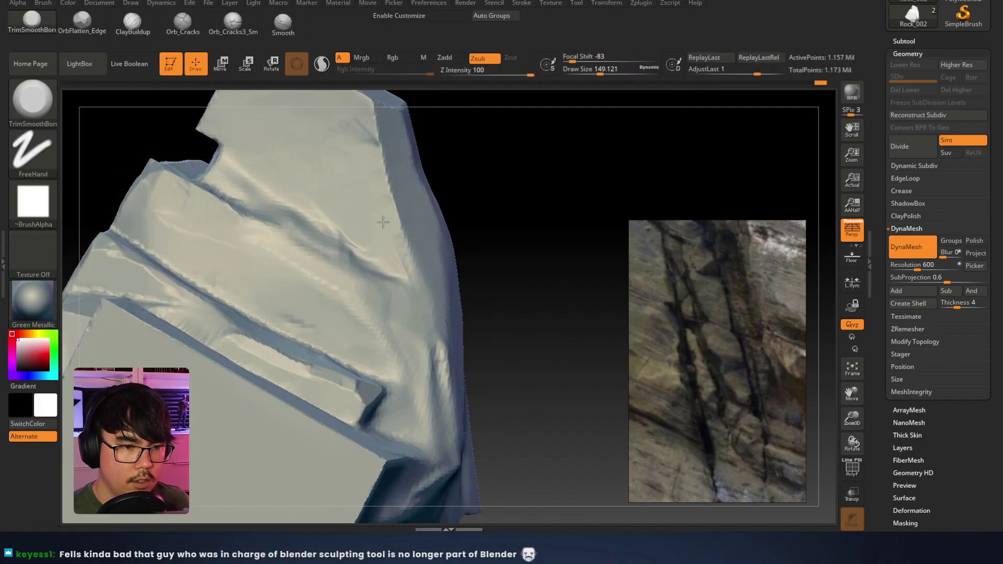
# Trim the steep side beyond the layered ledges into flat planes with TrimSmoothBorder
pyautogui.moveTo(413, 237); pyautogui.dragTo(397, 246, button='right')
pyautogui.moveTo(402, 245); pyautogui.dragTo(449, 354)
pyautogui.moveTo(450, 353); pyautogui.dragTo(414, 229, button='right')
pyautogui.moveTo(414, 228); pyautogui.dragTo(431, 317)
pyautogui.keyDown('ctrl'); pyautogui.moveTo(477, 247); pyautogui.dragTo(455, 238, button='right'); pyautogui.keyUp('ctrl')
pyautogui.moveTo(455, 238)
pyautogui.mouseDown(button='right')
pyautogui.moveTo(433, 230)
pyautogui.moveTo(369, 306)
pyautogui.mouseUp(button='right')
# Adjust the draw size and trim further planar facets around the rock's back with TrimSmoothBorder
pyautogui.rightClick(411, 264)
pyautogui.rightClick(383, 275)
pyautogui.moveTo(409, 264); pyautogui.dragTo(389, 275)
pyautogui.moveTo(375, 209)
pyautogui.mouseDown(button='right')
pyautogui.moveTo(369, 184)
pyautogui.moveTo(436, 300)
pyautogui.mouseUp(button='right')
pyautogui.moveTo(510, 260)
pyautogui.mouseDown(button='right')
pyautogui.moveTo(450, 287)
pyautogui.moveTo(436, 323)
pyautogui.moveTo(489, 314)
pyautogui.mouseUp(button='right')
pyautogui.moveTo(491, 340)
pyautogui.mouseDown()
pyautogui.moveTo(490, 281)
pyautogui.moveTo(450, 335)
pyautogui.mouseUp()
pyautogui.moveTo(365, 334); pyautogui.dragTo(458, 366, button='right')
# Set the draw size to about 104 and smooth the slope beside the pointed ridge behind the cracked stones
pyautogui.rightClick(341, 332)
pyautogui.moveTo(415, 261); pyautogui.dragTo(406, 261)
pyautogui.press('shift')
pyautogui.keyDown('shift'); pyautogui.moveTo(360, 295); pyautogui.dragTo(387, 256); pyautogui.keyUp('shift')
pyautogui.rightClick(329, 329)
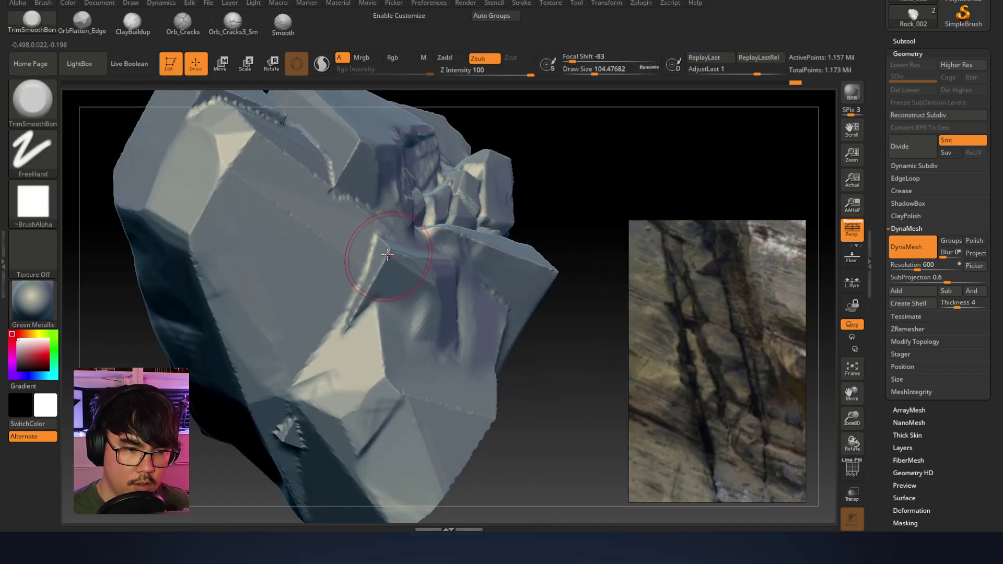
# Undo the last trim and cut a flat facet into the slope beside the pointed ridge at draw size about 149
pyautogui.moveTo(337, 238); pyautogui.dragTo(407, 233, button='right')
pyautogui.moveTo(389, 278)
pyautogui.mouseDown()
pyautogui.moveTo(405, 240)
pyautogui.moveTo(399, 260)
pyautogui.mouseUp()
pyautogui.hotkey('ctrl', 'z')
pyautogui.press('space')
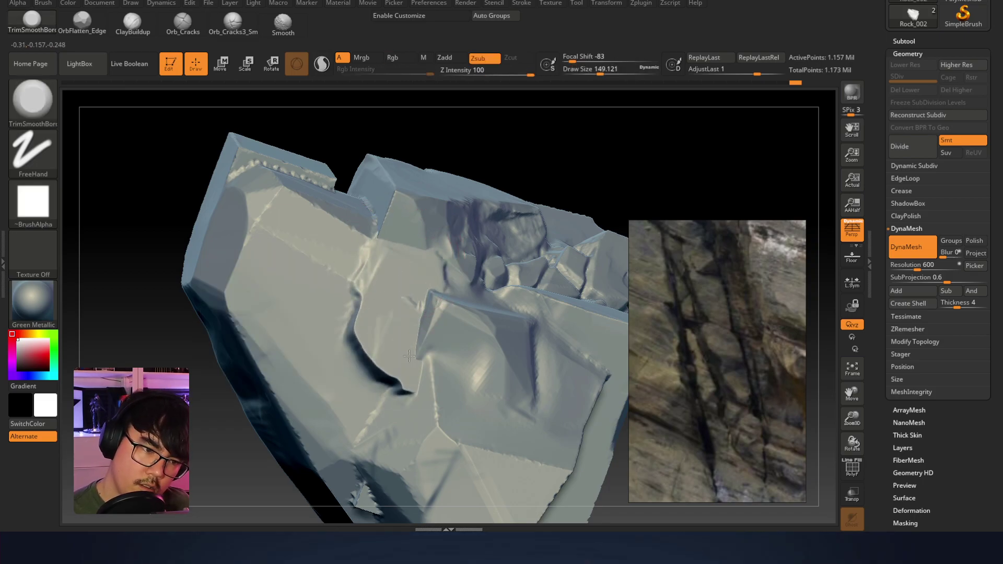
pyautogui.moveTo(389, 368); pyautogui.dragTo(419, 259, button='right')
pyautogui.moveTo(409, 261)
pyautogui.mouseDown()
pyautogui.moveTo(409, 246)
pyautogui.moveTo(403, 279)
pyautogui.mouseUp()
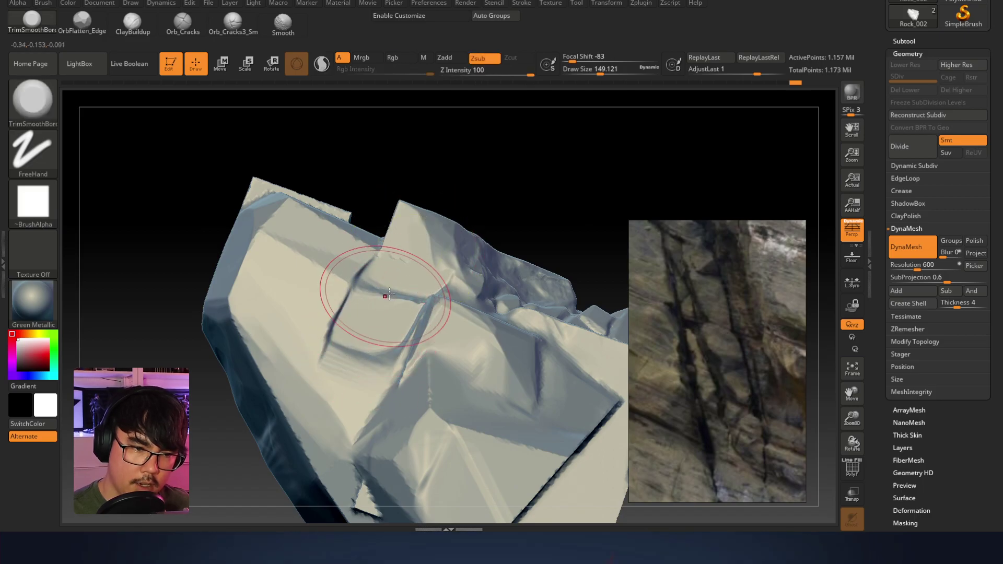
# Smooth around the new flat facet on the slope and trim along the crack above it at draw size about 90
pyautogui.moveTo(386, 296); pyautogui.dragTo(376, 332, button='right')
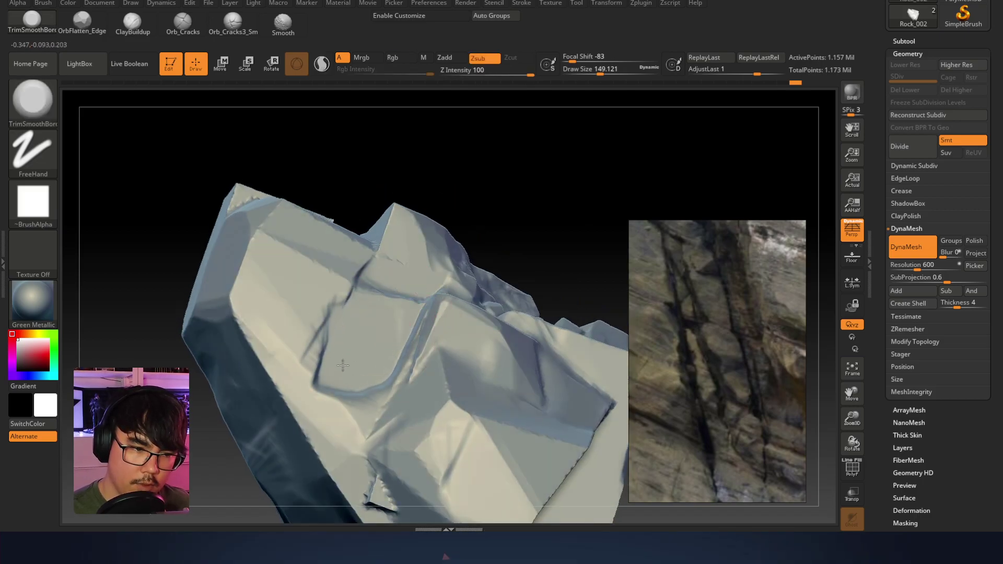
pyautogui.moveTo(350, 377)
pyautogui.mouseDown(button='right')
pyautogui.moveTo(336, 402)
pyautogui.moveTo(366, 366)
pyautogui.moveTo(349, 344)
pyautogui.moveTo(387, 241)
pyautogui.moveTo(441, 398)
pyautogui.moveTo(405, 280)
pyautogui.moveTo(288, 250)
pyautogui.mouseUp(button='right')
pyautogui.moveTo(292, 243)
pyautogui.keyDown('shift'); pyautogui.mouseDown()
pyautogui.moveTo(316, 280)
pyautogui.moveTo(345, 262)
pyautogui.moveTo(314, 282)
pyautogui.moveTo(325, 273)
pyautogui.mouseUp(); pyautogui.keyUp('shift')
pyautogui.press('space')
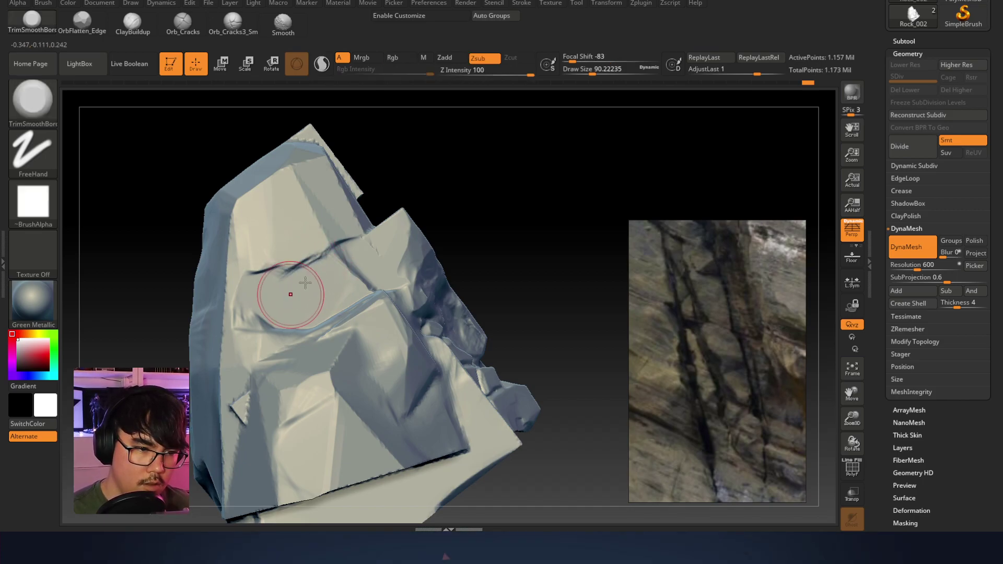
pyautogui.moveTo(282, 244); pyautogui.dragTo(276, 249)
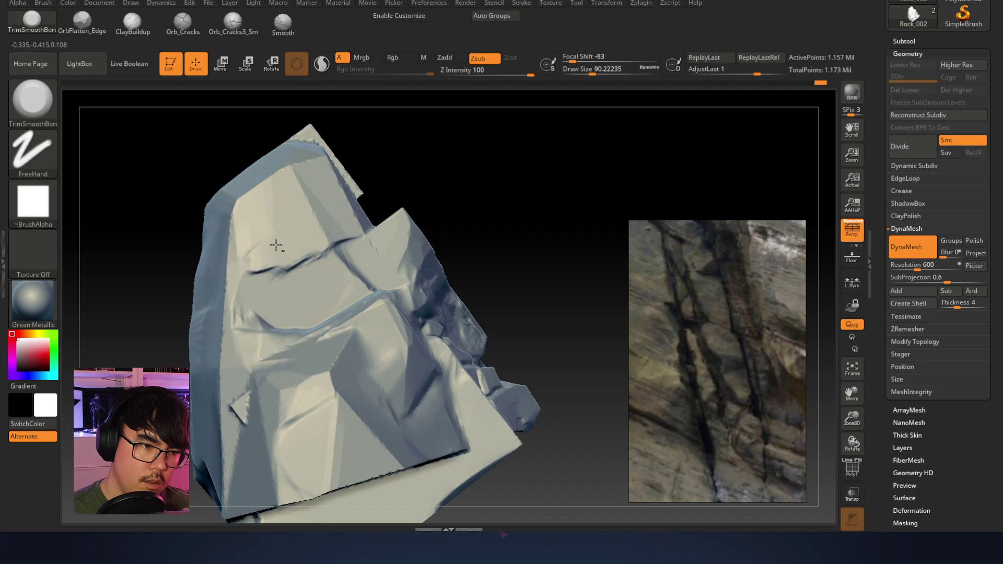
pyautogui.moveTo(345, 196)
pyautogui.mouseDown(button='right')
pyautogui.moveTo(347, 134)
pyautogui.moveTo(378, 250)
pyautogui.moveTo(395, 251)
pyautogui.mouseUp(button='right')
pyautogui.moveTo(277, 325)
pyautogui.mouseDown()
pyautogui.moveTo(291, 336)
pyautogui.moveTo(270, 318)
pyautogui.moveTo(263, 360)
pyautogui.mouseUp()
pyautogui.hotkey('ctrl', 'z')
# Set the draw size to about 124 and trim chipped facets into the slope just above the long undercut edge at the rock's base
pyautogui.press('shift')
pyautogui.press('space')
pyautogui.moveTo(343, 272)
pyautogui.mouseDown(button='right')
pyautogui.moveTo(350, 309)
pyautogui.moveTo(380, 269)
pyautogui.mouseUp(button='right')
pyautogui.moveTo(475, 265); pyautogui.dragTo(441, 299, button='right')
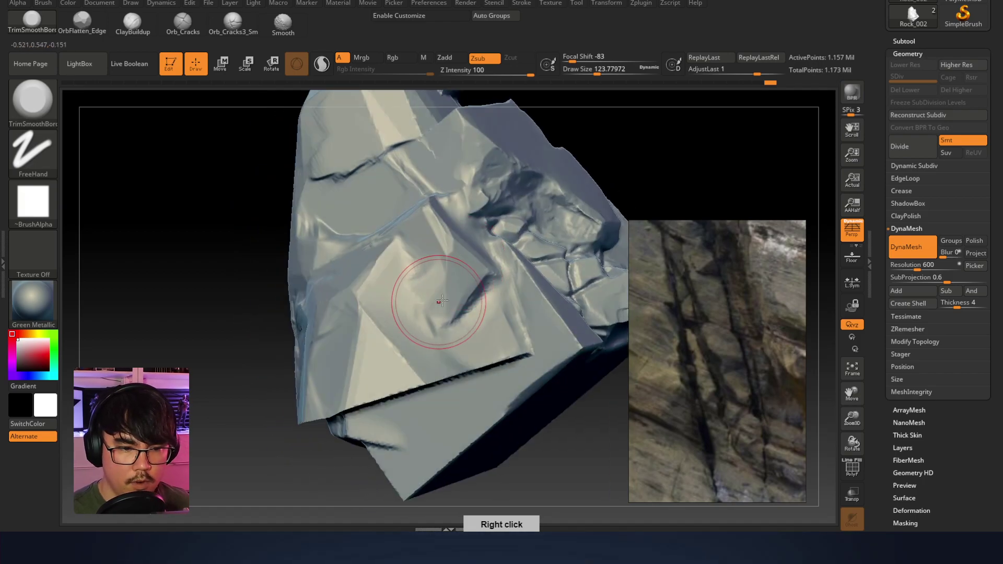
pyautogui.moveTo(457, 291)
pyautogui.keyDown('shift'); pyautogui.mouseDown()
pyautogui.moveTo(403, 335)
pyautogui.moveTo(400, 358)
pyautogui.mouseUp(); pyautogui.keyUp('shift')
pyautogui.moveTo(400, 359); pyautogui.dragTo(428, 362, button='right')
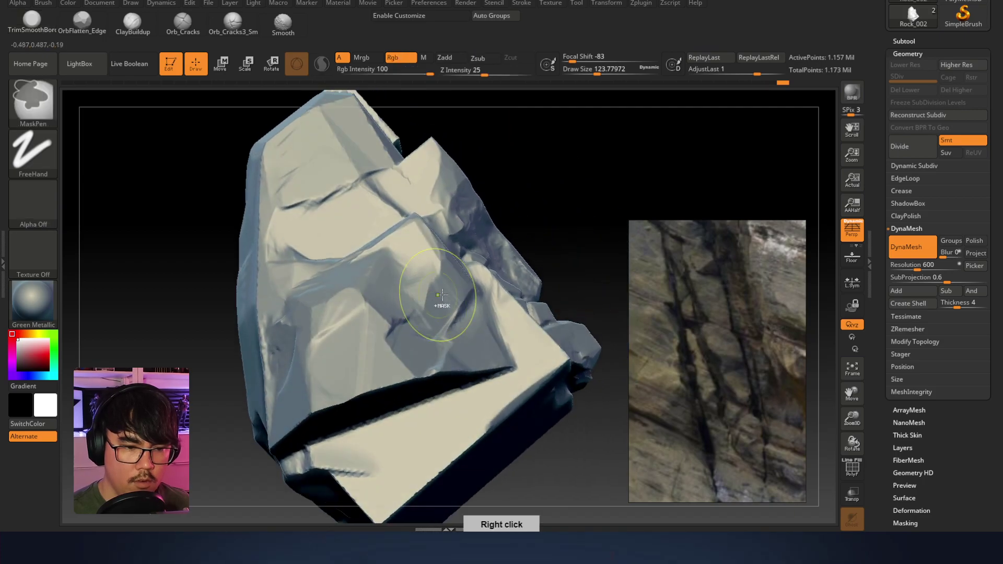
pyautogui.keyDown('shift'); pyautogui.moveTo(412, 380); pyautogui.dragTo(403, 380); pyautogui.keyUp('shift')
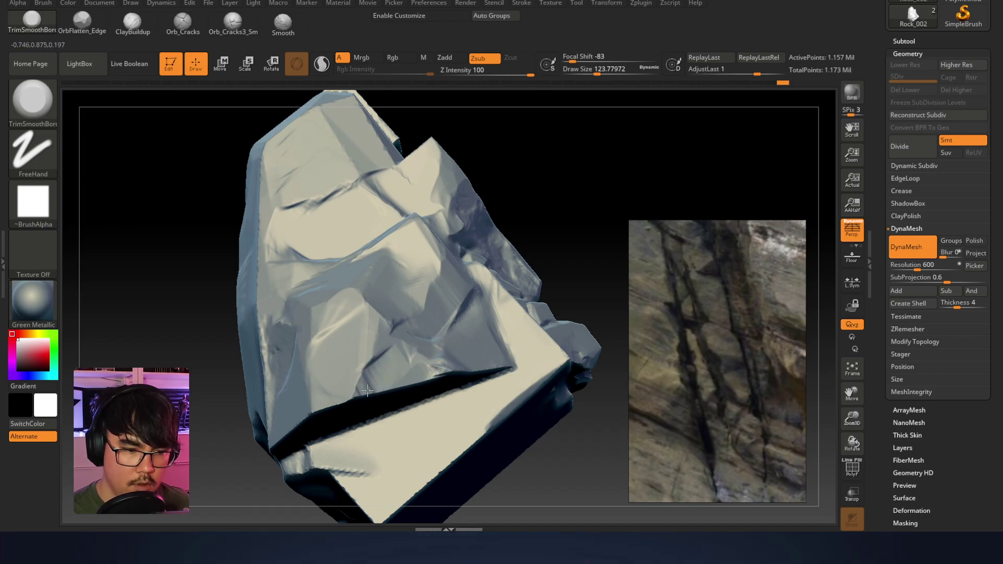
pyautogui.moveTo(410, 375); pyautogui.dragTo(441, 372)
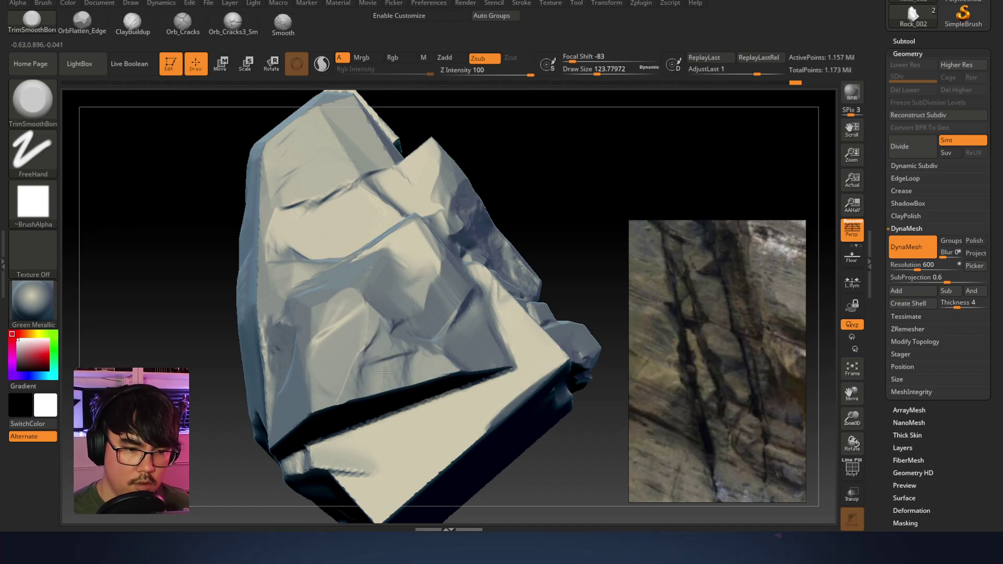
# Trim further chips along the lower lip of the slope, above the dark undercut, with TrimSmoothBorder
pyautogui.moveTo(411, 290); pyautogui.dragTo(423, 283, button='right')
pyautogui.moveTo(424, 283)
pyautogui.keyDown('shift'); pyautogui.mouseDown()
pyautogui.moveTo(441, 296)
pyautogui.moveTo(414, 312)
pyautogui.mouseUp(); pyautogui.keyUp('shift')
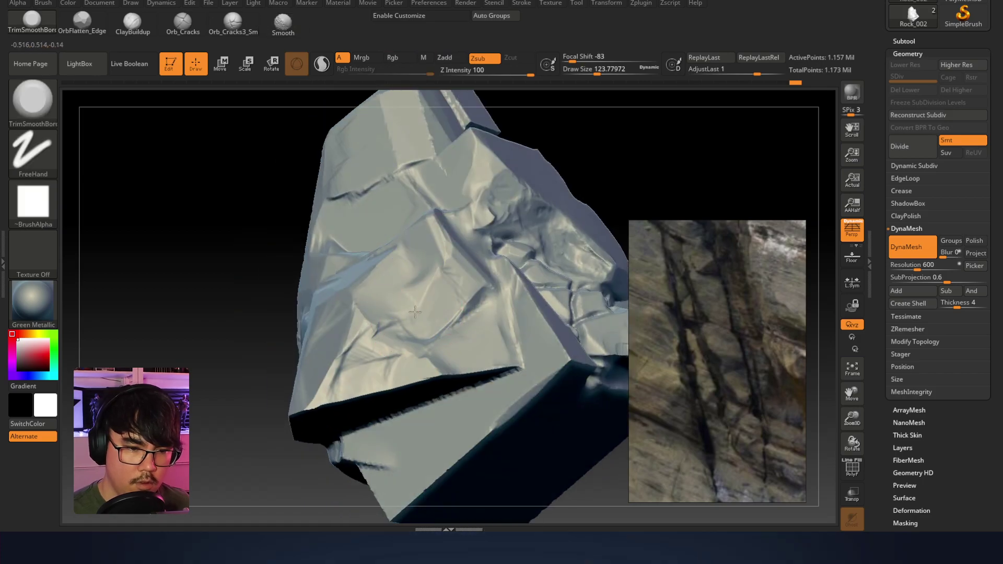
pyautogui.rightClick(458, 286)
pyautogui.moveTo(458, 286)
pyautogui.mouseDown(button='right')
pyautogui.moveTo(487, 260)
pyautogui.moveTo(493, 318)
pyautogui.mouseUp(button='right')
pyautogui.press('alt')
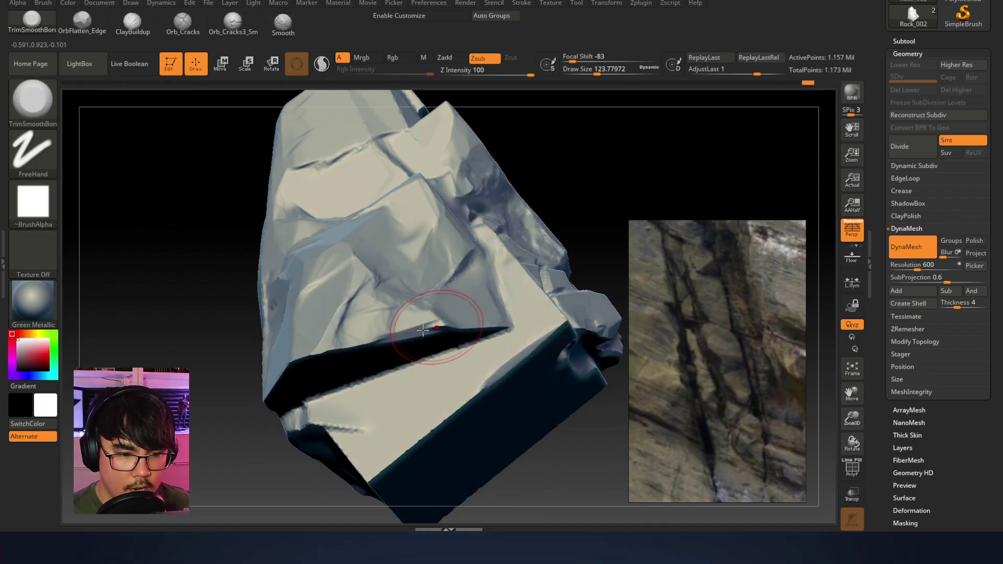
pyautogui.moveTo(345, 345)
pyautogui.mouseDown()
pyautogui.moveTo(374, 333)
pyautogui.moveTo(312, 345)
pyautogui.mouseUp()
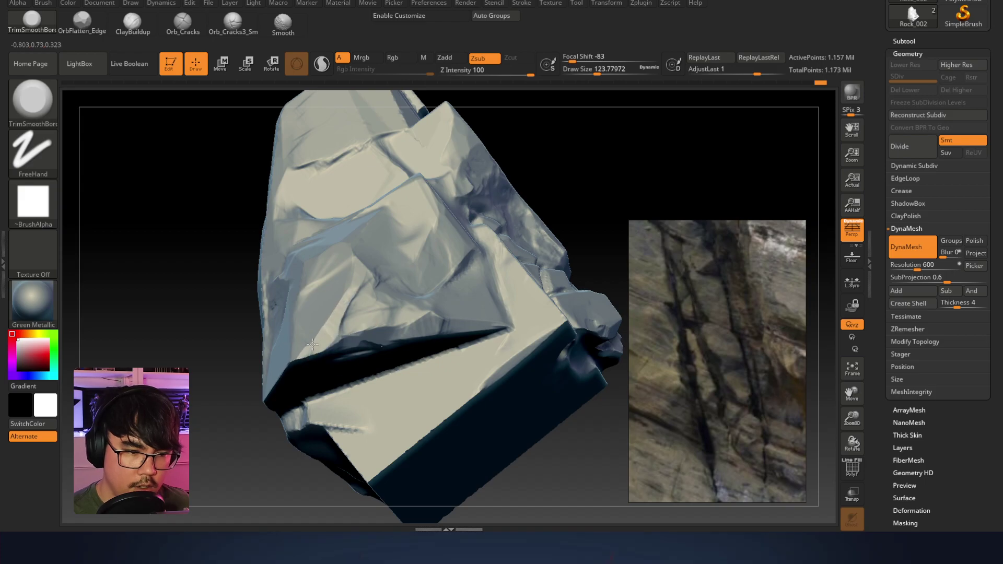
# Zoom out and reposition the cliff photo reference, and compare its overall shapes with the rock's front
pyautogui.scroll(-4, 717, 378)
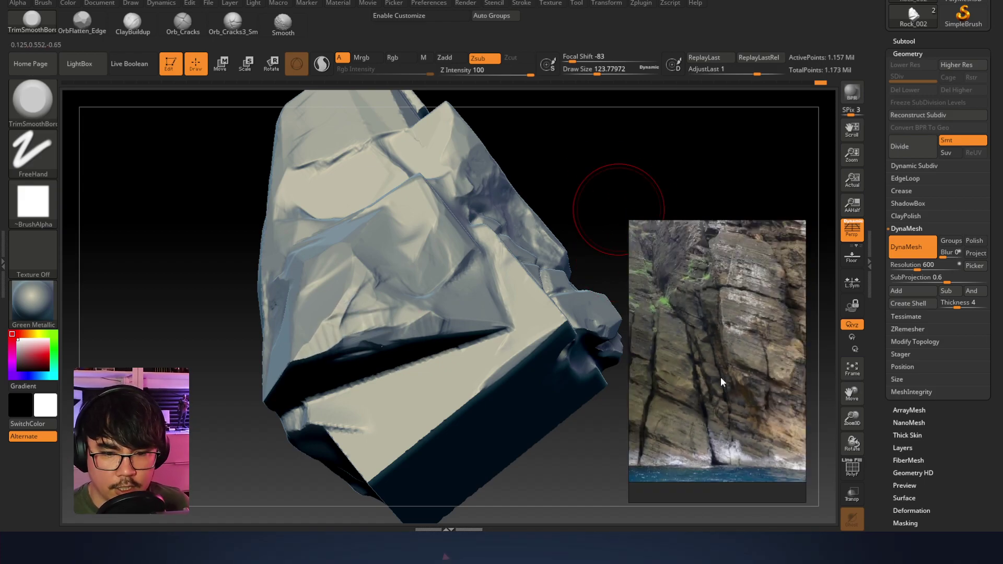
pyautogui.moveTo(764, 326); pyautogui.dragTo(727, 352, button='middle')
pyautogui.moveTo(575, 139); pyautogui.dragTo(499, 261)
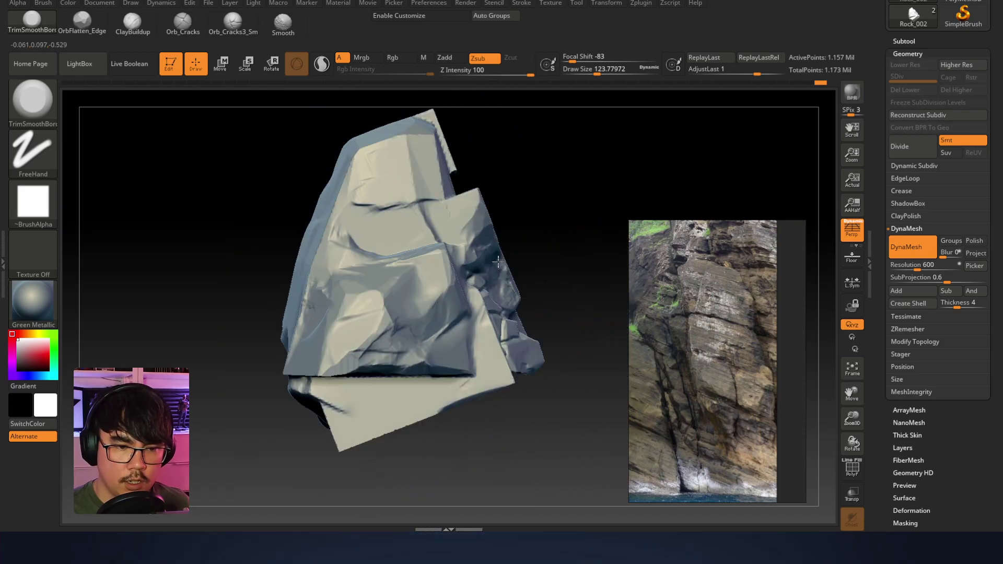
pyautogui.moveTo(516, 272); pyautogui.dragTo(448, 313, button='right')
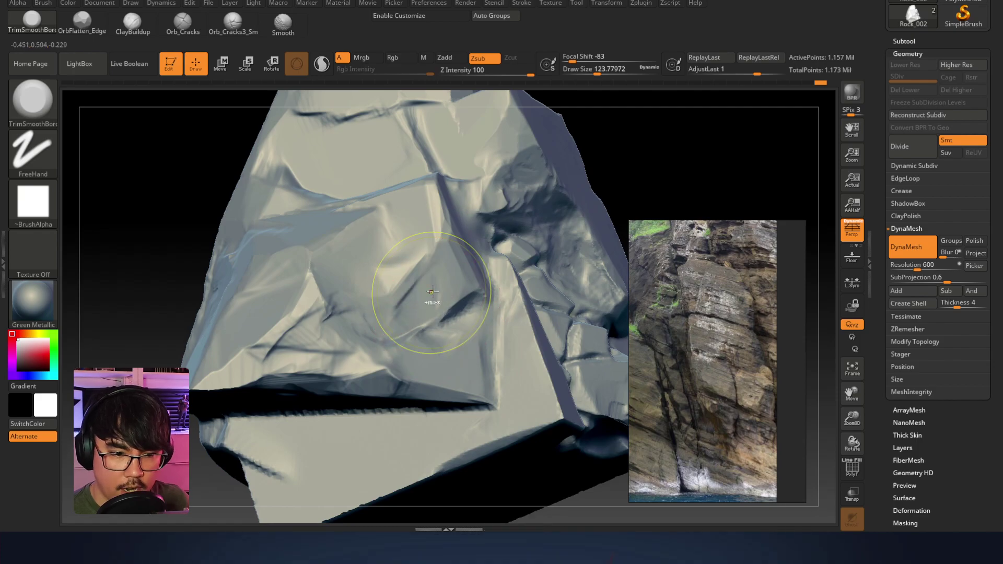
# Adjust the draw size and trim the ridge and slope planes beneath the large crack on the rock's front
pyautogui.moveTo(398, 242)
pyautogui.mouseDown(button='right')
pyautogui.moveTo(444, 303)
pyautogui.moveTo(407, 232)
pyautogui.mouseUp(button='right')
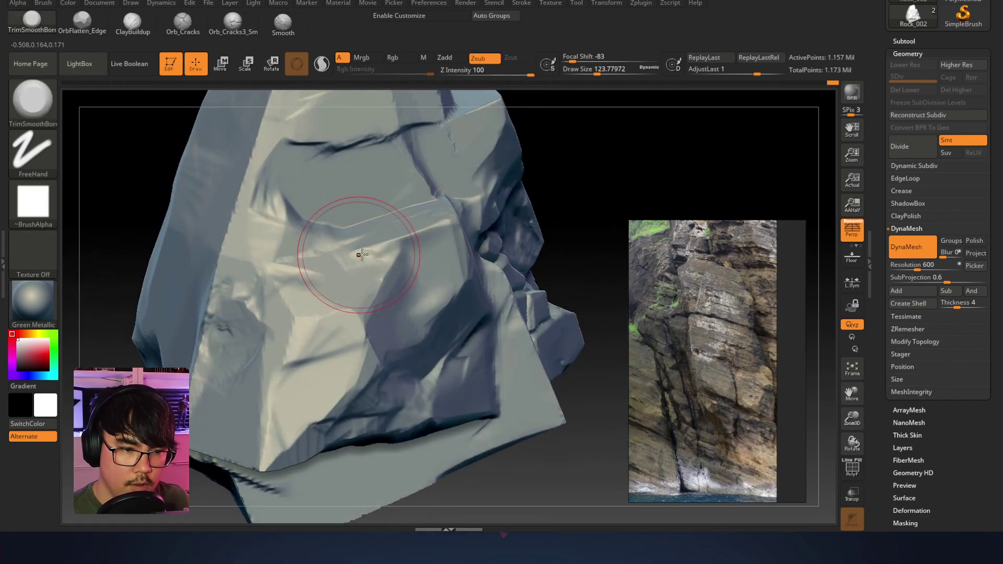
pyautogui.moveTo(455, 224); pyautogui.dragTo(439, 231, button='right')
pyautogui.rightClick(459, 248)
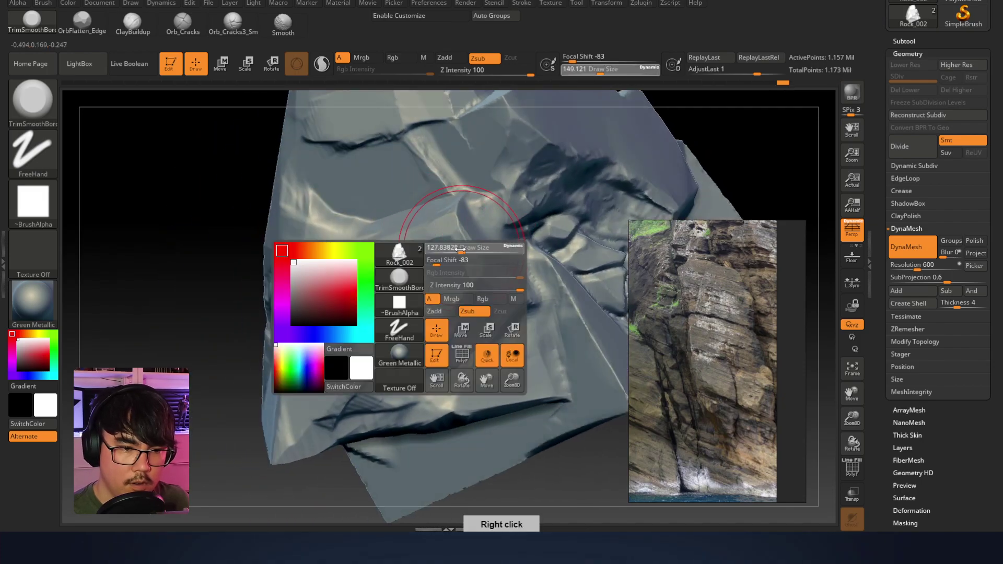
pyautogui.moveTo(459, 247); pyautogui.dragTo(455, 247)
pyautogui.moveTo(459, 244); pyautogui.dragTo(438, 201, button='right')
pyautogui.moveTo(370, 186)
pyautogui.mouseDown(button='right')
pyautogui.moveTo(384, 204)
pyautogui.moveTo(392, 184)
pyautogui.mouseUp(button='right')
pyautogui.press('ctrl')
# Set the draw size to about 116 and trim the corner between the rock's front slope and its adjacent side
pyautogui.rightClick(339, 258)
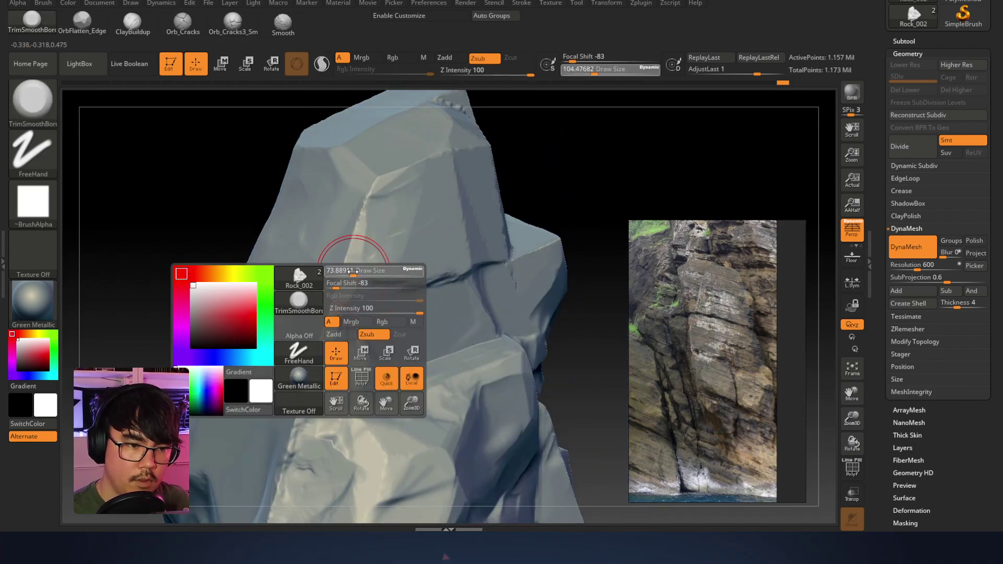
pyautogui.rightClick(334, 308)
pyautogui.rightClick(391, 237)
pyautogui.moveTo(390, 237); pyautogui.dragTo(404, 237)
pyautogui.keyDown('alt'); pyautogui.moveTo(401, 273); pyautogui.dragTo(462, 194, button='right'); pyautogui.keyUp('alt')
pyautogui.moveTo(358, 368); pyautogui.dragTo(378, 320, button='right')
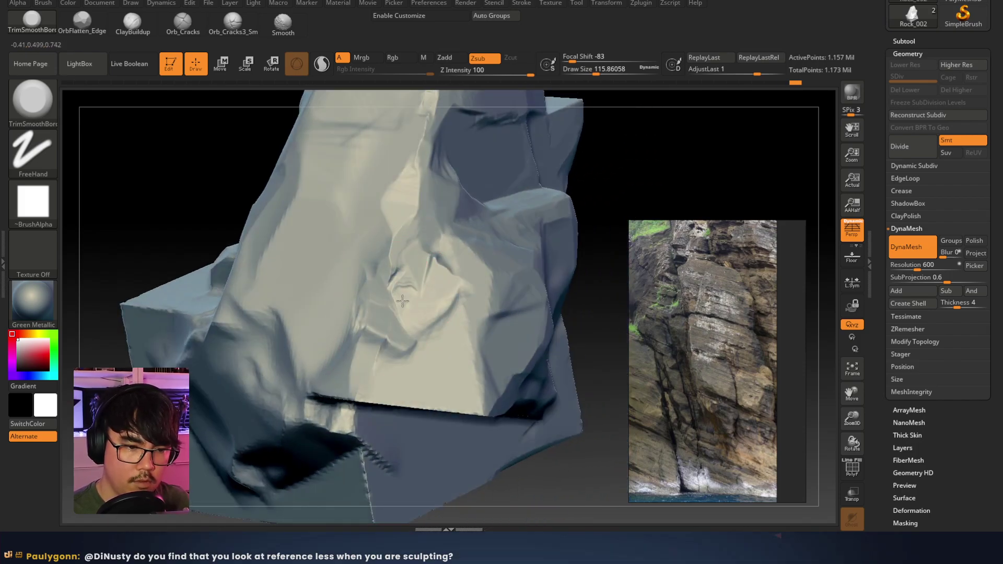
# Show the PM3D_Plane3D1 ground plane and check the rock's silhouette as it stands on it
pyautogui.rightClick(402, 256)
pyautogui.moveTo(402, 256); pyautogui.dragTo(413, 360, button='right')
pyautogui.click(903, 42)
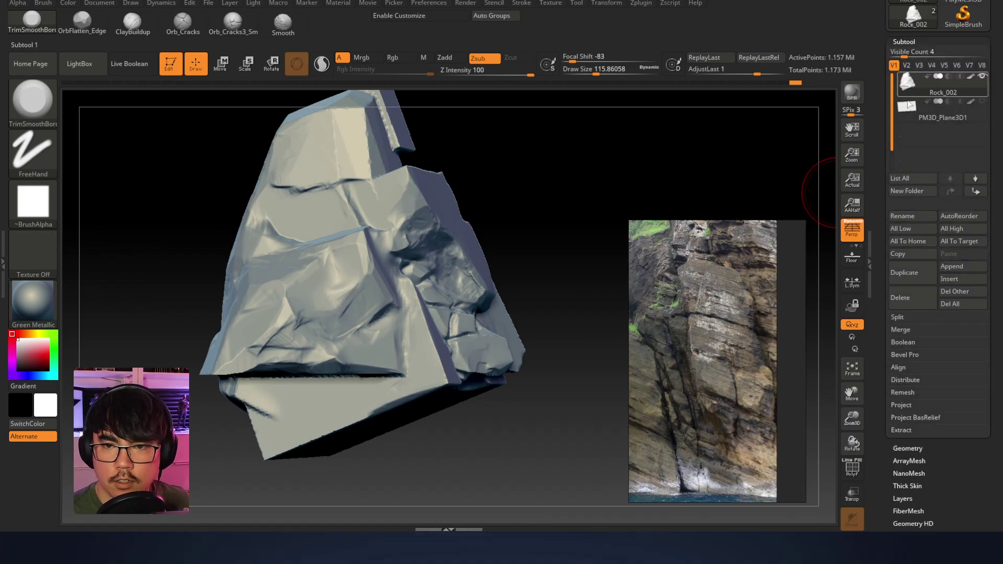
pyautogui.moveTo(578, 183); pyautogui.dragTo(461, 212, button='right')
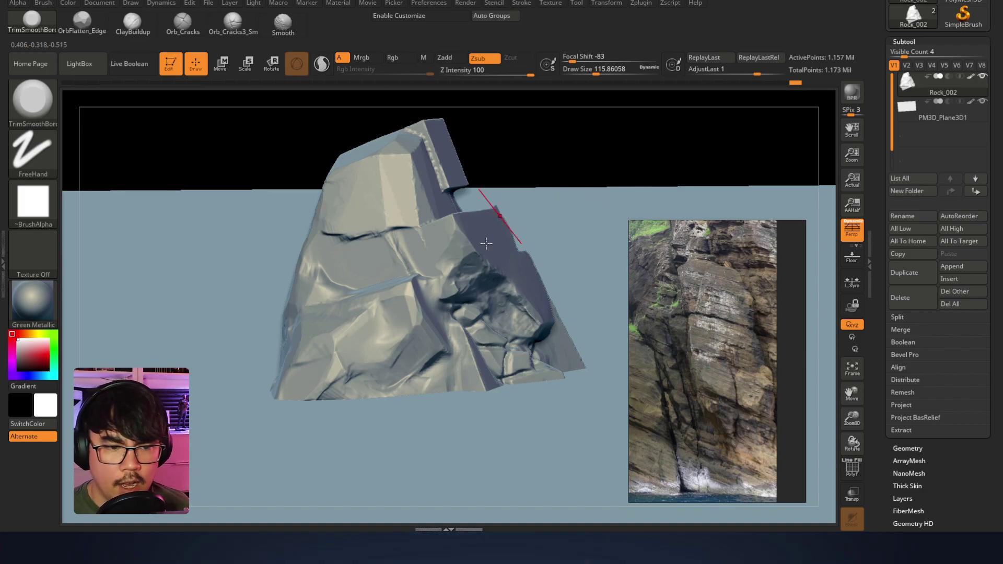
pyautogui.moveTo(402, 213); pyautogui.dragTo(473, 235, button='right')
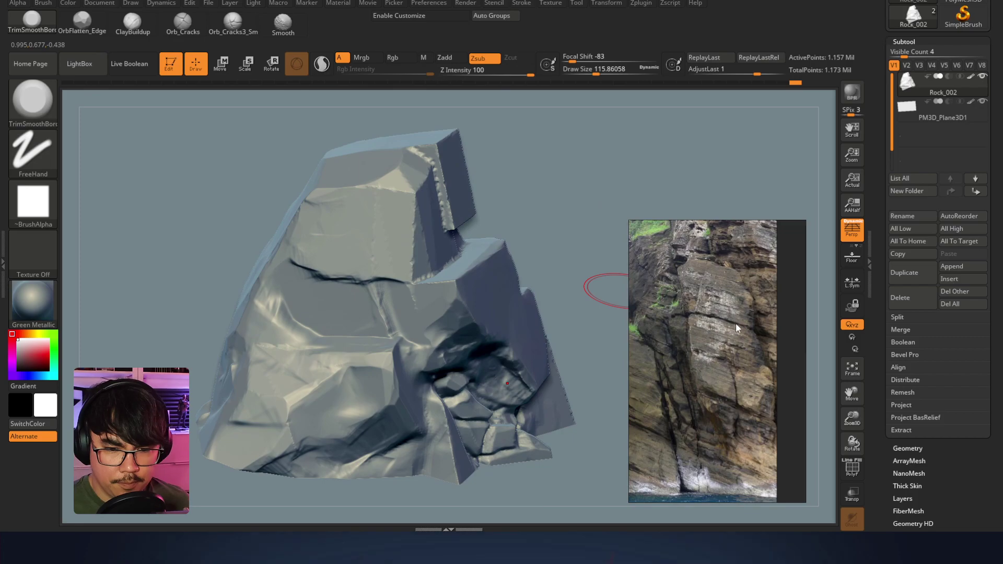
# Examine the vertical cracks and slanted layering in the cliff photo on the reference board, both close up and as a whole
pyautogui.scroll(2, 742, 321)
pyautogui.scroll(2, 758, 324)
pyautogui.scroll(-3, 732, 307)
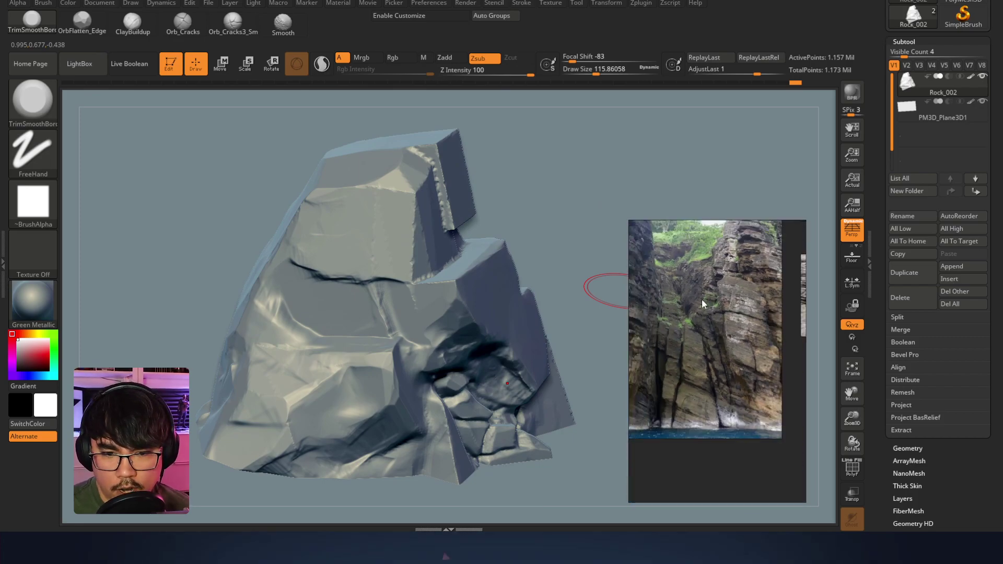
pyautogui.scroll(2, 735, 304)
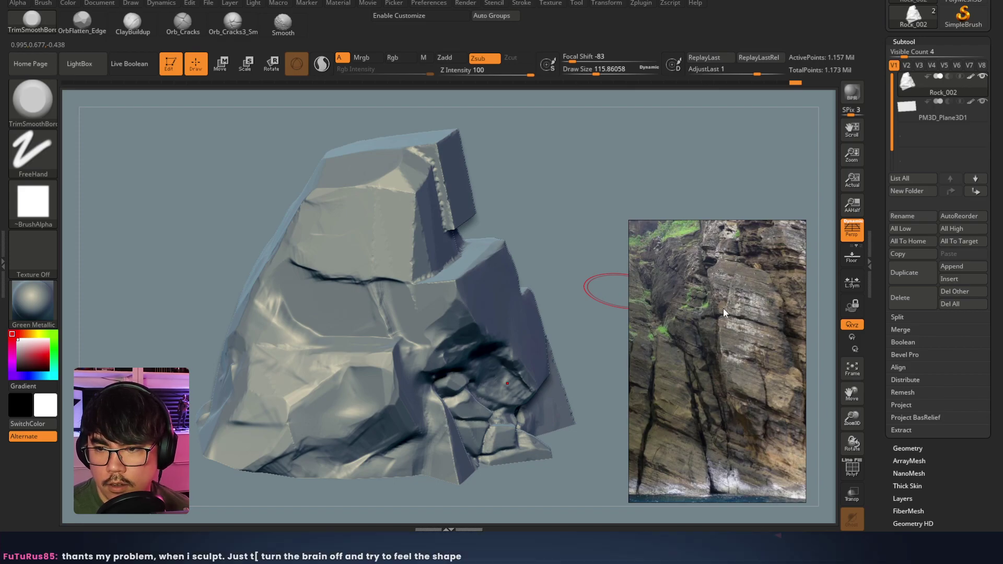
pyautogui.scroll(-5, 720, 324)
pyautogui.scroll(4, 736, 354)
pyautogui.scroll(-2, 704, 287)
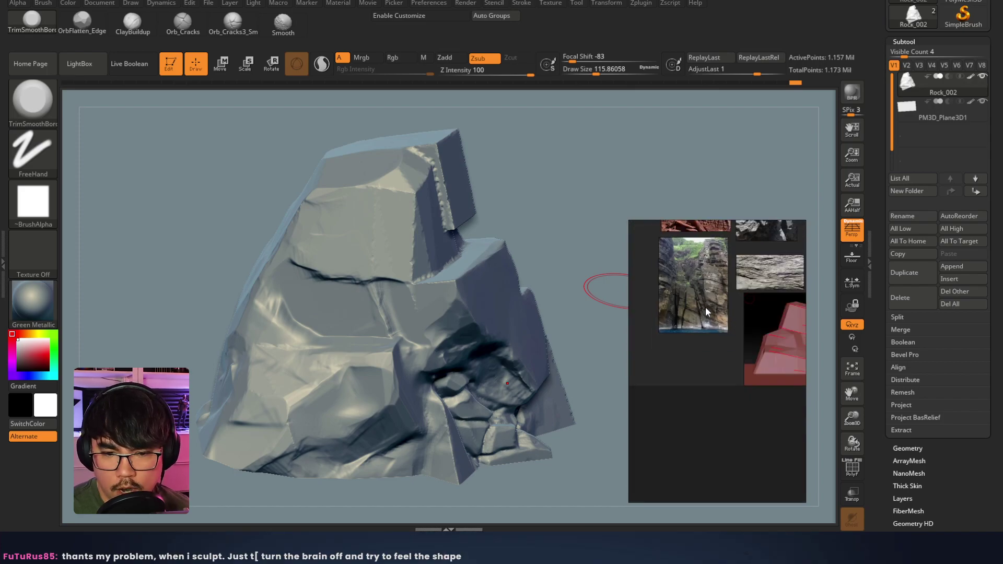
pyautogui.scroll(-2, 660, 271)
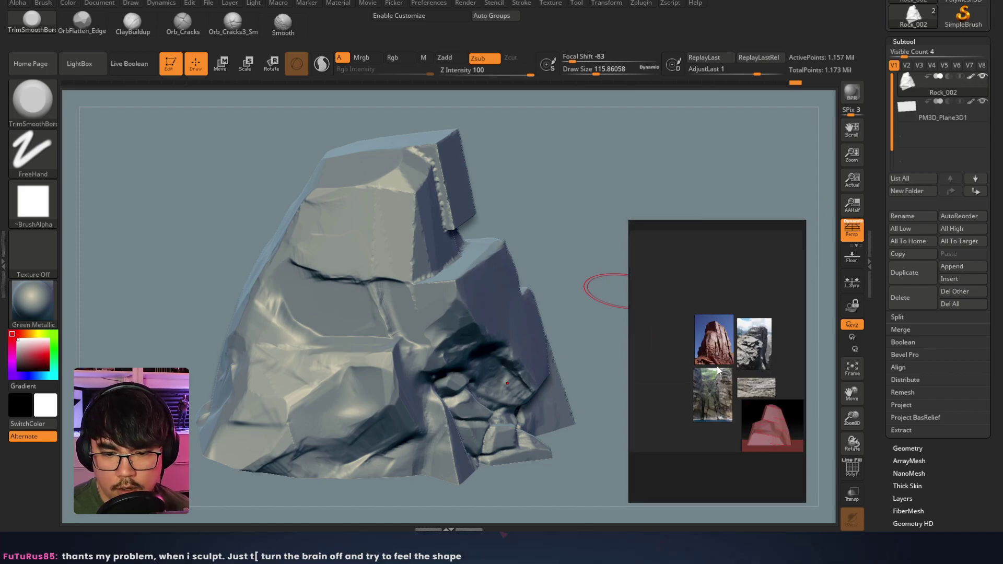
pyautogui.scroll(4, 707, 331)
pyautogui.doubleClick(737, 305)
pyautogui.scroll(3, 723, 397)
pyautogui.moveTo(732, 455); pyautogui.dragTo(741, 355, button='middle')
pyautogui.scroll(3, 737, 350)
pyautogui.scroll(-3, 716, 339)
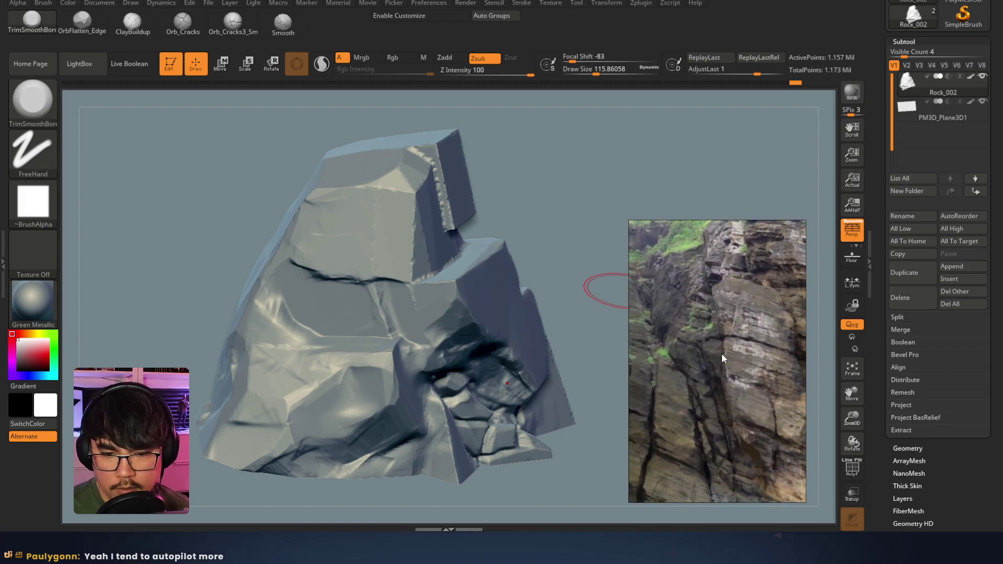
pyautogui.scroll(3, 762, 362)
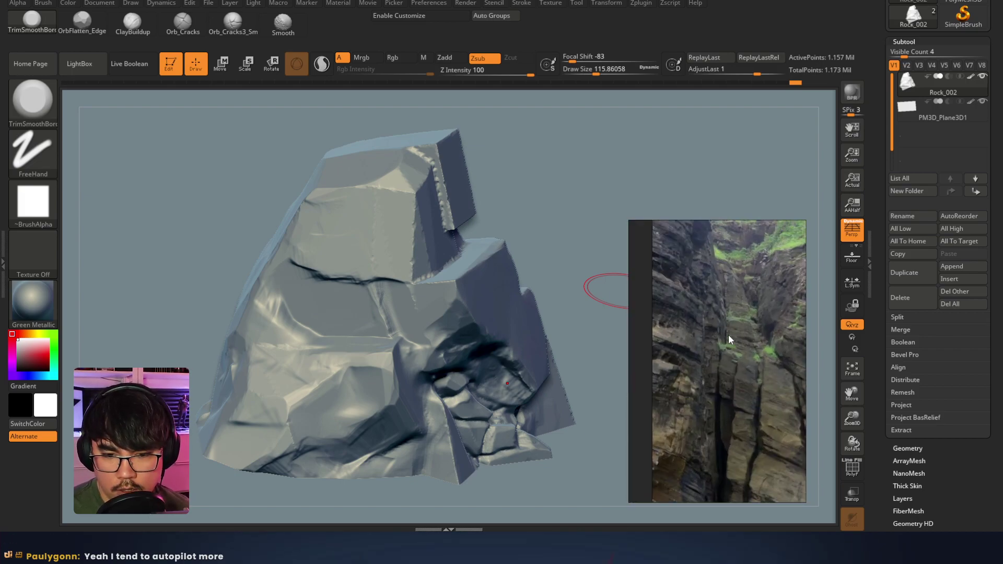
pyautogui.scroll(-4, 731, 332)
pyautogui.scroll(-1, 724, 335)
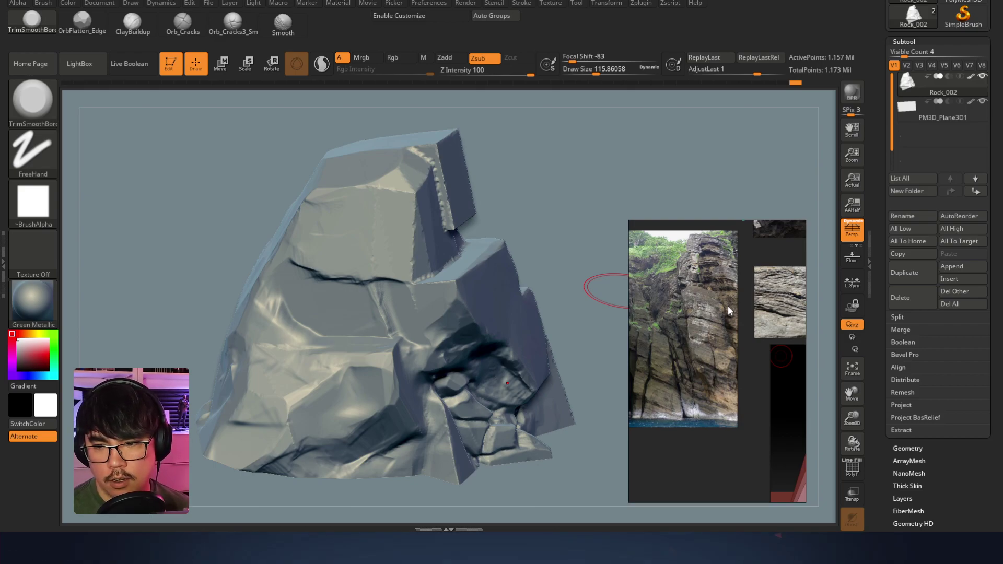
# Bring the red blockout image with the slanted guide lines into view on the reference board
pyautogui.scroll(1, 768, 306)
pyautogui.moveTo(784, 305)
pyautogui.mouseDown(button='middle')
pyautogui.moveTo(725, 346)
pyautogui.moveTo(704, 380)
pyautogui.moveTo(722, 318)
pyautogui.moveTo(684, 306)
pyautogui.moveTo(671, 278)
pyautogui.mouseUp(button='middle')
pyautogui.moveTo(741, 311); pyautogui.dragTo(701, 266, button='middle')
pyautogui.moveTo(745, 350); pyautogui.dragTo(724, 280, button='middle')
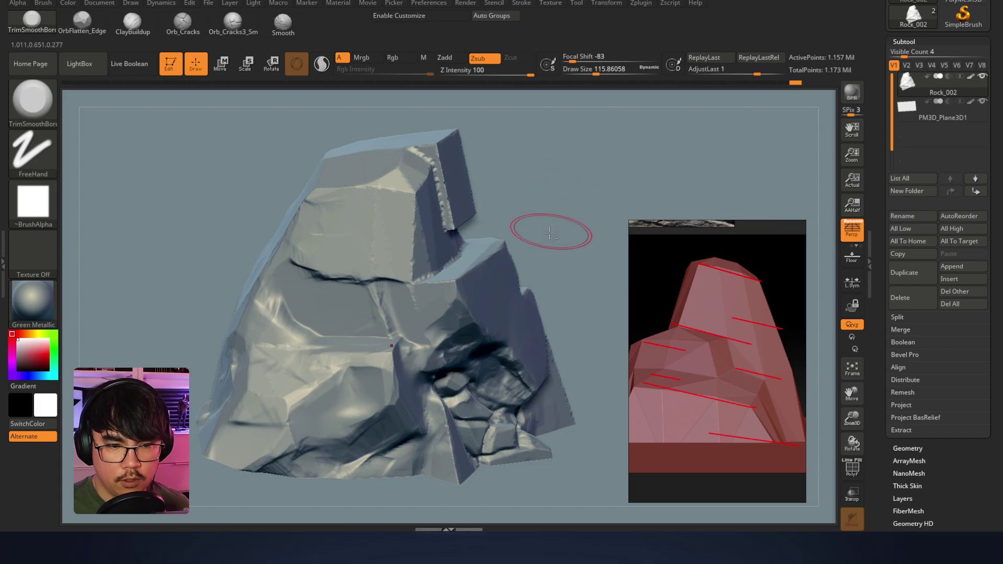
# Hide the PM3D_Plane3D1 ground plane and bring the notch under the overhanging top block into close view
pyautogui.moveTo(552, 271); pyautogui.dragTo(611, 355, button='right')
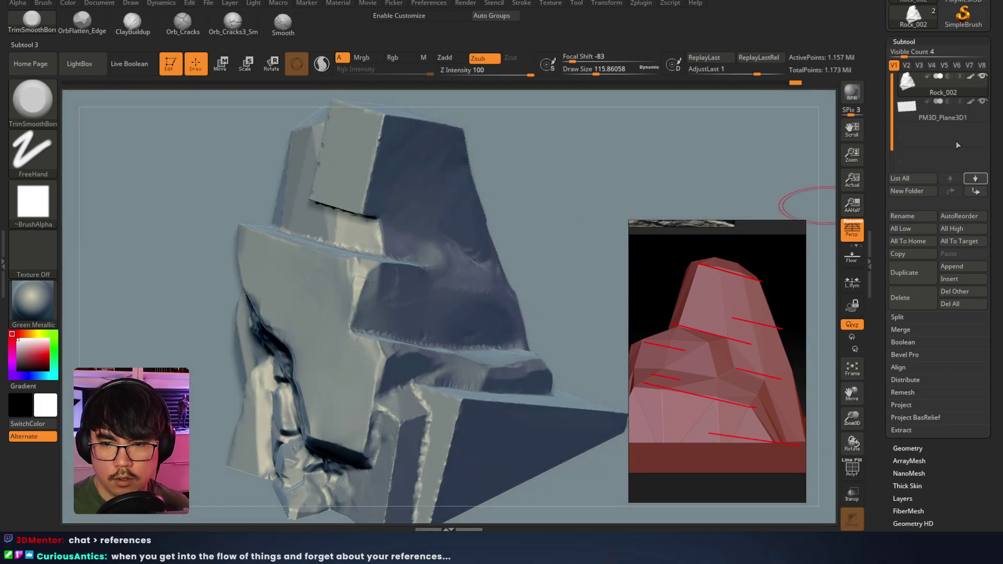
pyautogui.click(982, 101)
pyautogui.moveTo(607, 206); pyautogui.dragTo(535, 222, button='right')
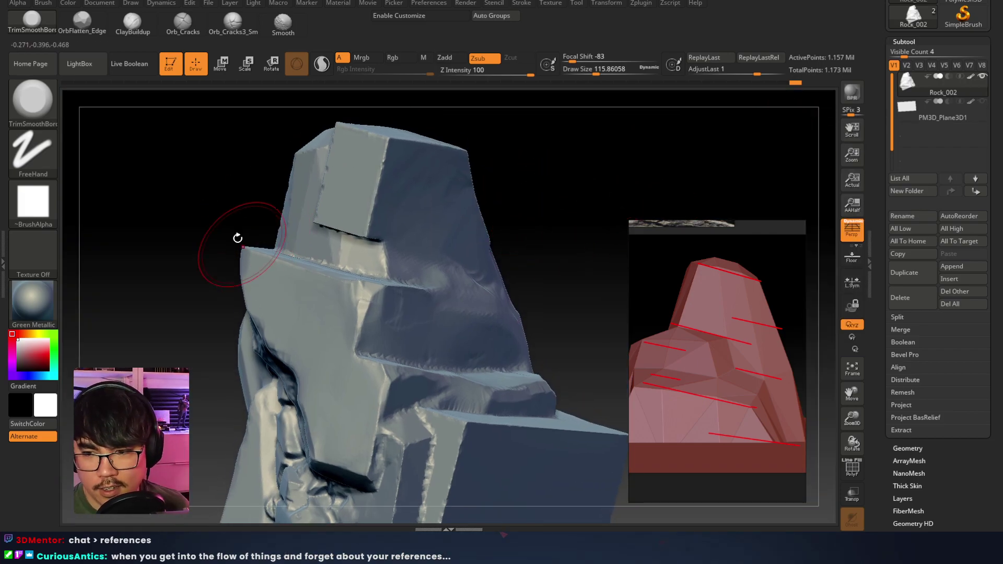
pyautogui.moveTo(535, 243)
pyautogui.mouseDown(button='right')
pyautogui.moveTo(481, 212)
pyautogui.moveTo(439, 241)
pyautogui.moveTo(457, 193)
pyautogui.moveTo(471, 218)
pyautogui.mouseUp(button='right')
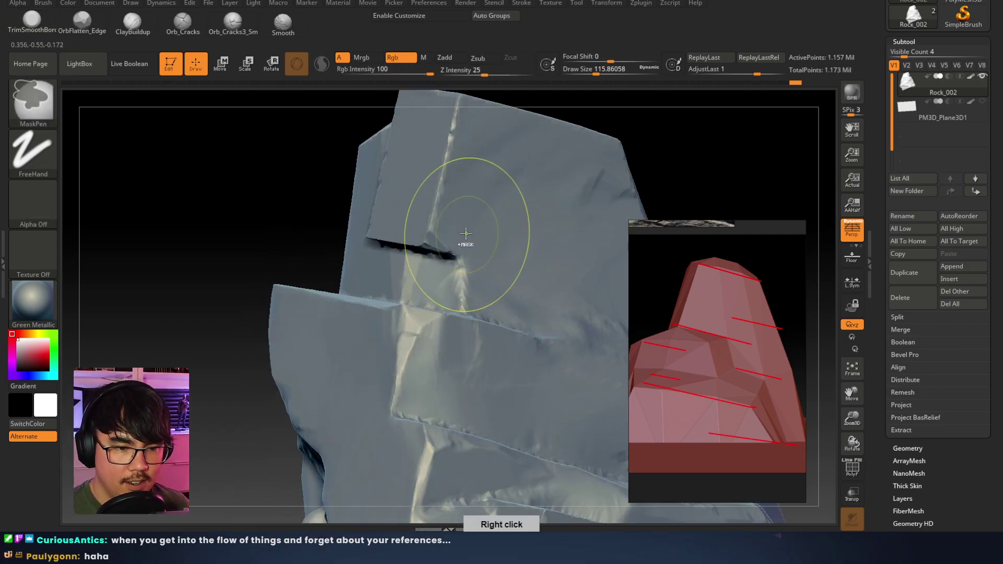
pyautogui.moveTo(494, 251); pyautogui.dragTo(521, 217, button='right')
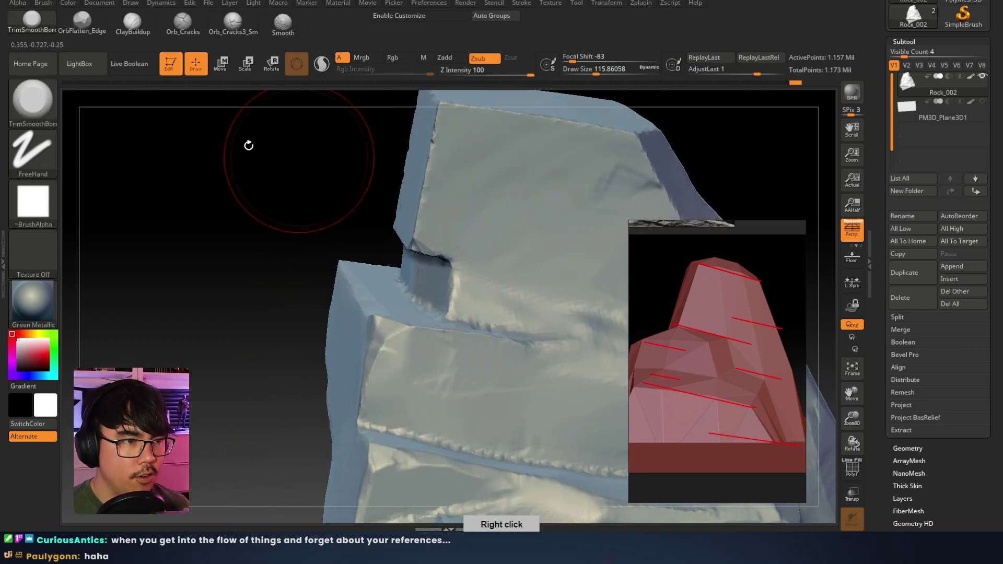
# Carve the recess beneath the overhanging top block farther along the side face with ClayBuildup at draw size about 87
pyautogui.click(133, 32)
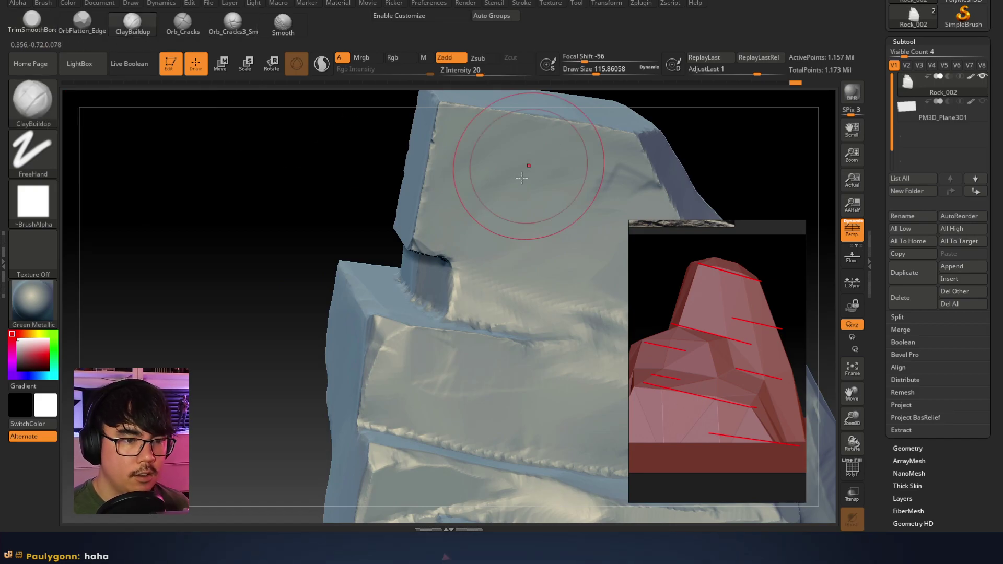
pyautogui.moveTo(526, 172); pyautogui.dragTo(486, 199, button='right')
pyautogui.rightClick(485, 204)
pyautogui.moveTo(468, 224); pyautogui.dragTo(463, 224)
pyautogui.moveTo(452, 269); pyautogui.dragTo(464, 286)
pyautogui.moveTo(464, 286)
pyautogui.mouseDown(button='right')
pyautogui.moveTo(470, 224)
pyautogui.moveTo(459, 291)
pyautogui.mouseUp(button='right')
pyautogui.moveTo(448, 296); pyautogui.dragTo(546, 296)
pyautogui.moveTo(546, 297); pyautogui.dragTo(533, 279, button='right')
pyautogui.moveTo(532, 279)
pyautogui.keyDown('shift'); pyautogui.mouseDown()
pyautogui.moveTo(451, 288)
pyautogui.moveTo(536, 282)
pyautogui.mouseUp(); pyautogui.keyUp('shift')
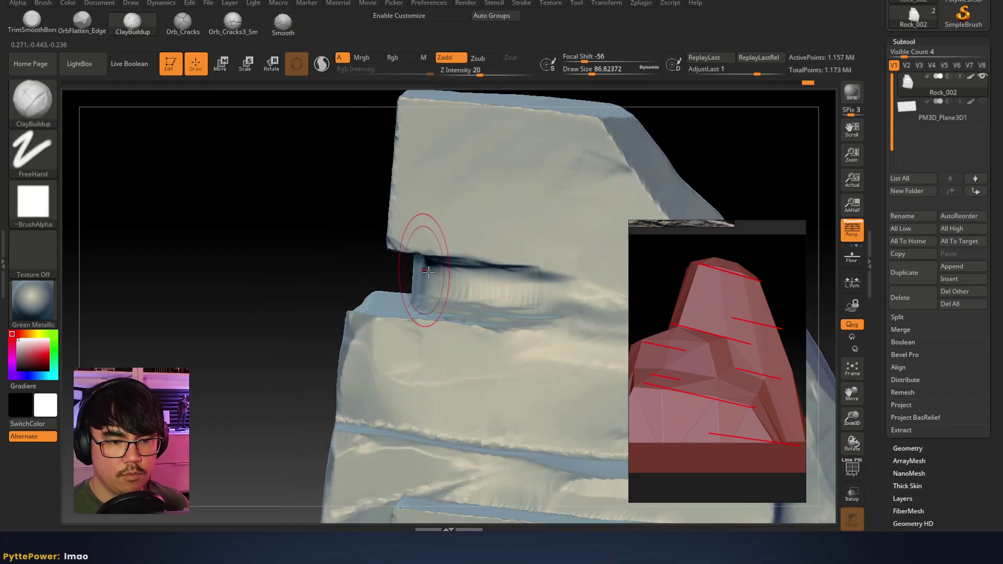
pyautogui.moveTo(424, 270); pyautogui.dragTo(430, 281, button='right')
pyautogui.moveTo(342, 260); pyautogui.dragTo(365, 246, button='right')
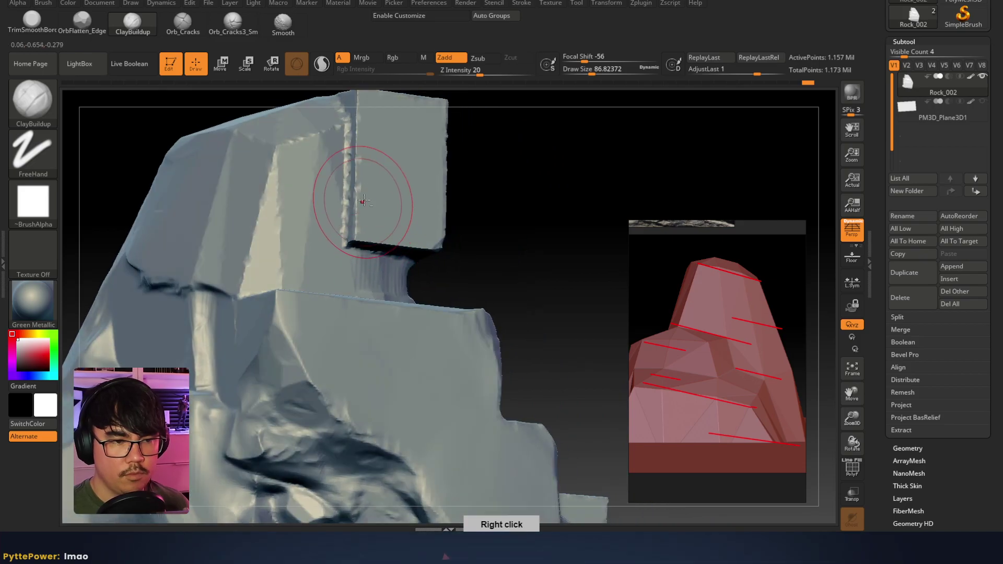
# Trim away the vertical ridge beside the overhanging top block with TrimSmoothBorder at draw size about 87 and smooth the cut
pyautogui.press('ctrl')
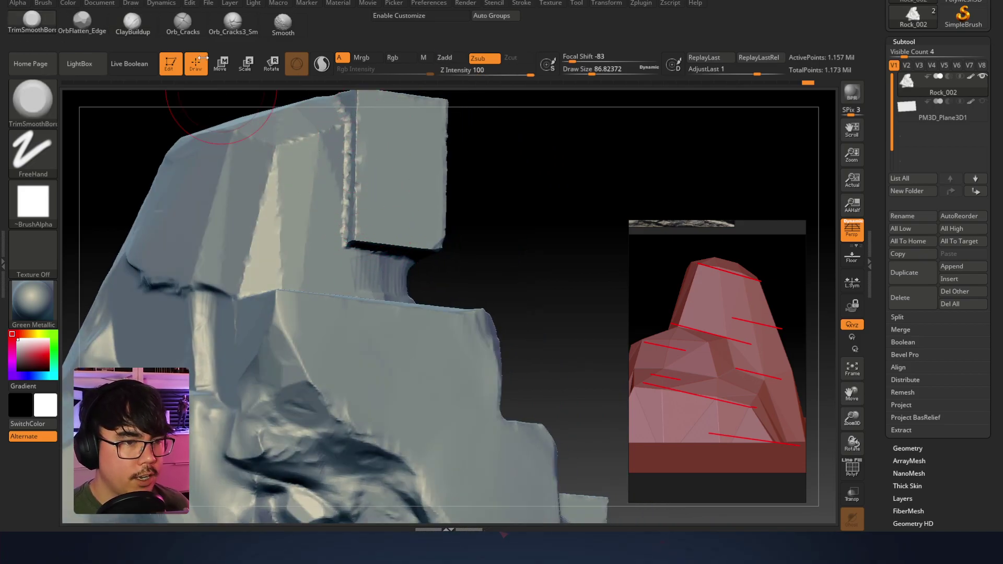
pyautogui.press('1')
pyautogui.moveTo(370, 176)
pyautogui.mouseDown()
pyautogui.moveTo(343, 172)
pyautogui.moveTo(355, 180)
pyautogui.mouseUp()
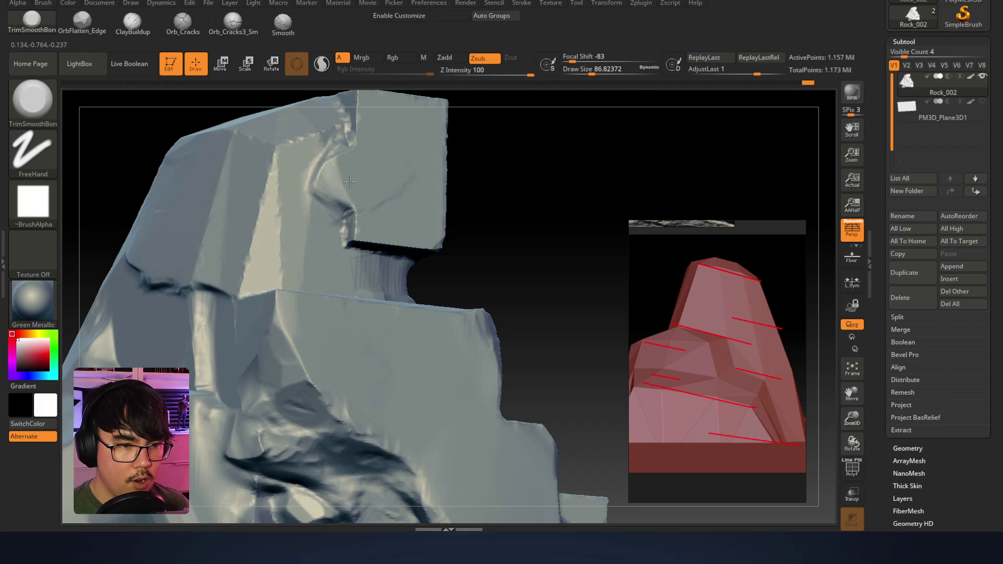
pyautogui.moveTo(355, 215); pyautogui.dragTo(363, 218, button='right')
pyautogui.keyDown('shift'); pyautogui.moveTo(363, 271); pyautogui.dragTo(374, 271); pyautogui.keyUp('shift')
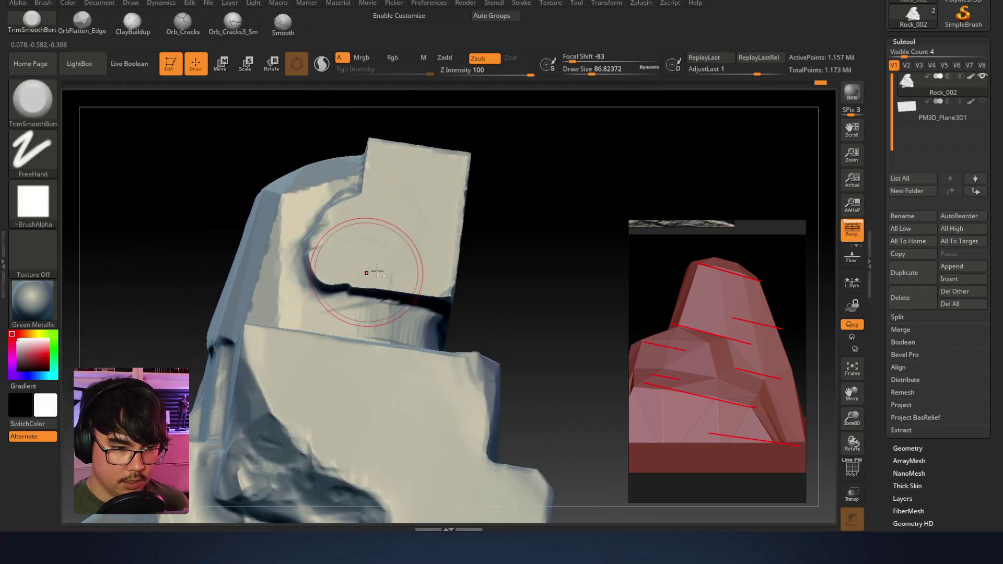
# Chip planar facets into the side face above the recess beside the top block, softening the harsh transitions
pyautogui.moveTo(363, 183); pyautogui.dragTo(377, 192, button='right')
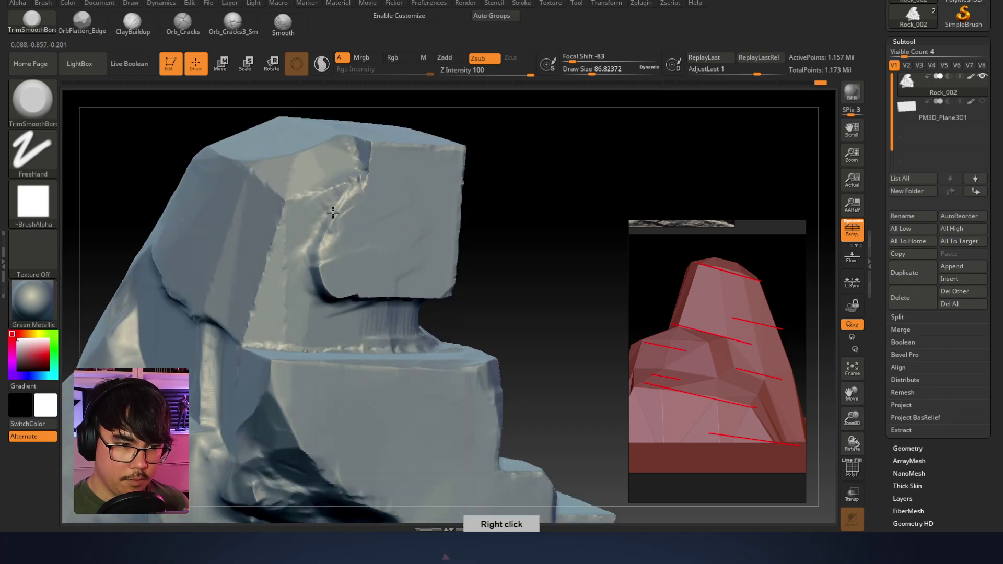
pyautogui.moveTo(358, 235)
pyautogui.mouseDown()
pyautogui.moveTo(414, 192)
pyautogui.moveTo(408, 184)
pyautogui.mouseUp()
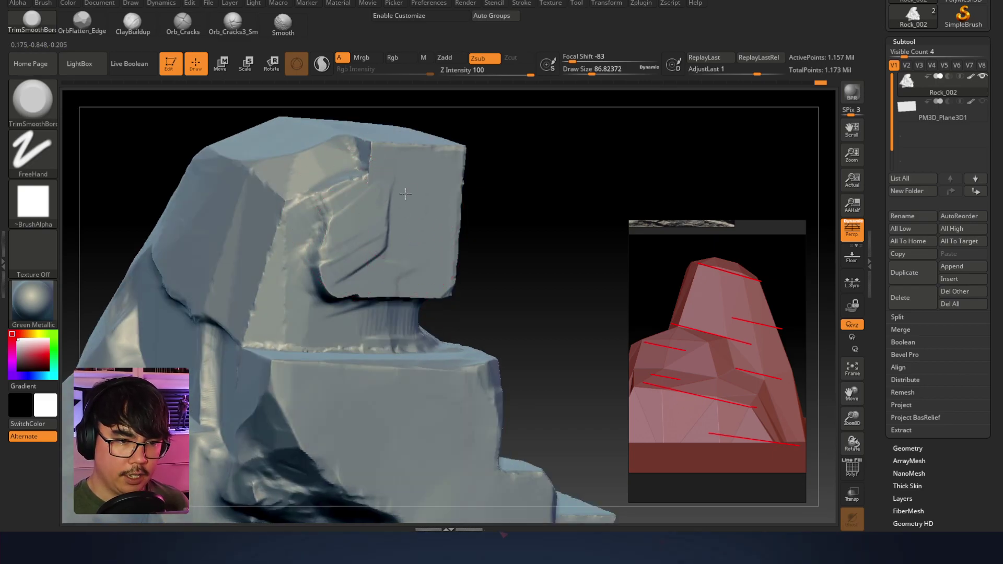
pyautogui.moveTo(405, 264); pyautogui.dragTo(310, 286, button='right')
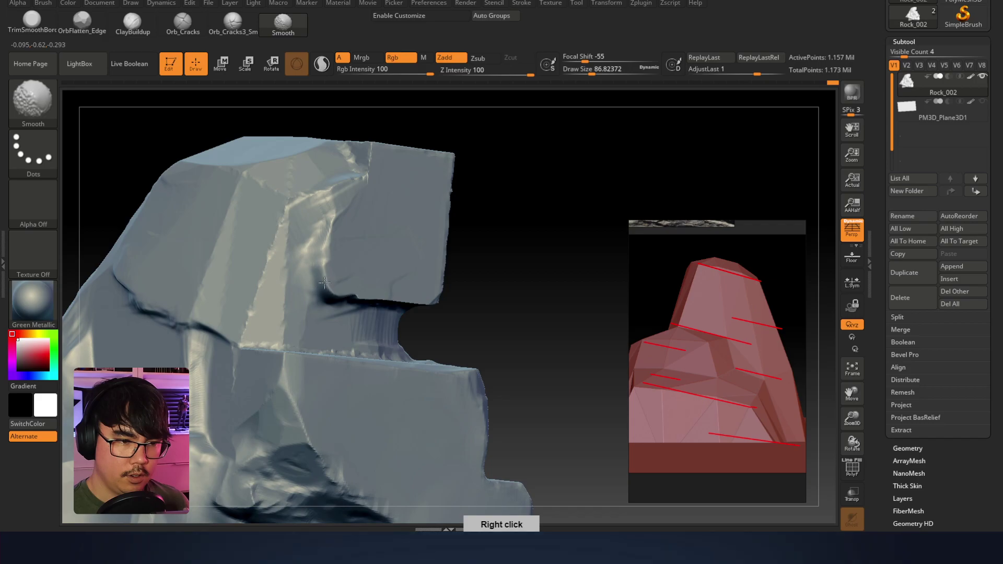
pyautogui.moveTo(316, 277)
pyautogui.keyDown('shift'); pyautogui.mouseDown()
pyautogui.moveTo(294, 280)
pyautogui.moveTo(282, 259)
pyautogui.moveTo(279, 293)
pyautogui.mouseUp(); pyautogui.keyUp('shift')
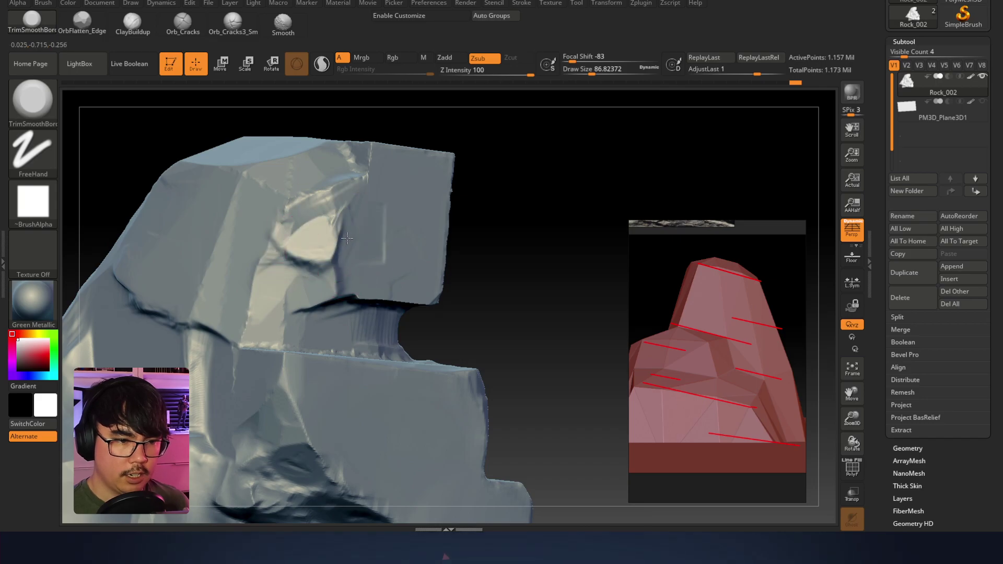
pyautogui.keyDown('shift'); pyautogui.moveTo(307, 255); pyautogui.dragTo(292, 262); pyautogui.keyUp('shift')
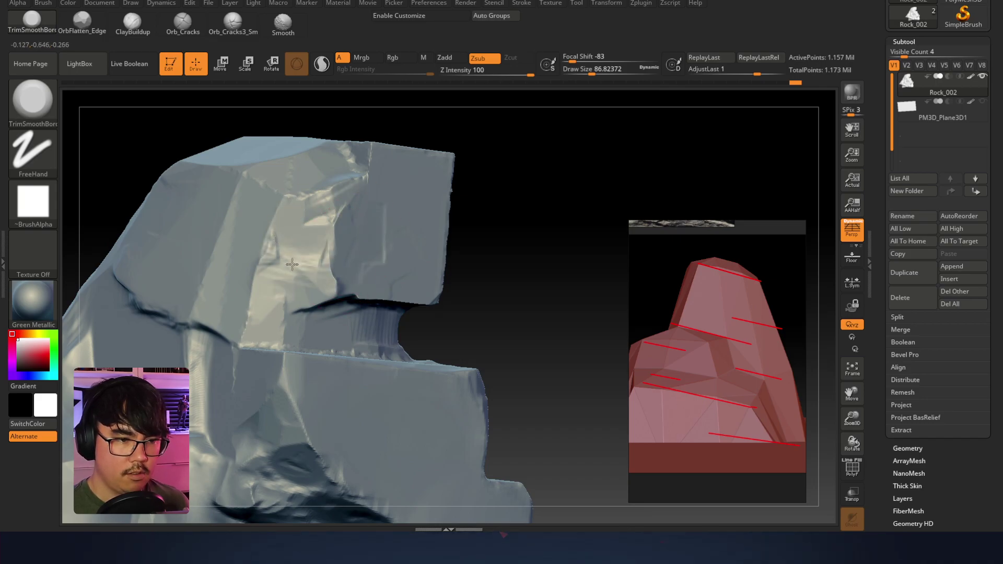
# Break up the top block's upper edge with TrimSmoothBorder chips, continuing onto the corner ridge of the neighbouring face
pyautogui.moveTo(322, 192); pyautogui.dragTo(346, 213, button='right')
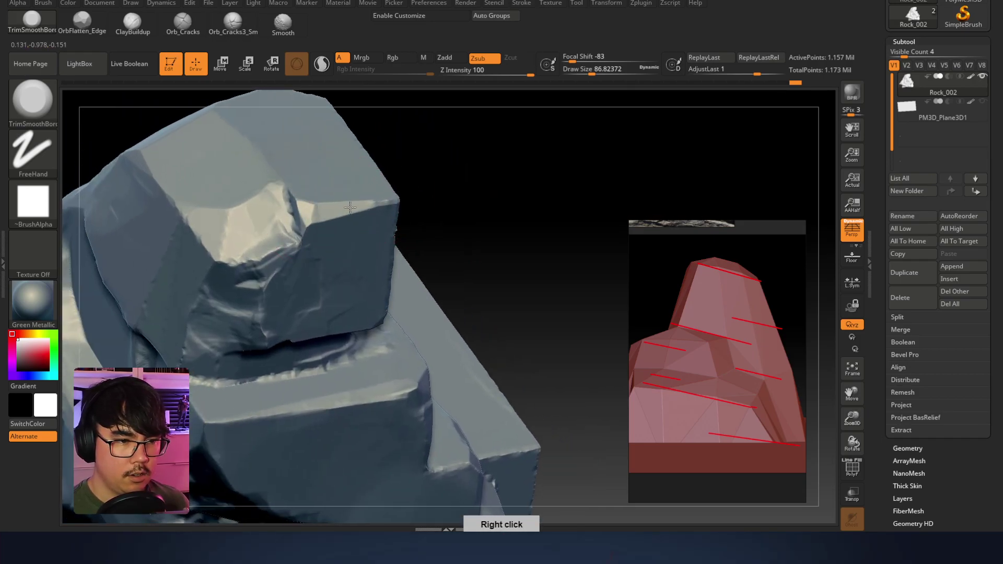
pyautogui.moveTo(308, 212); pyautogui.dragTo(318, 210, button='right')
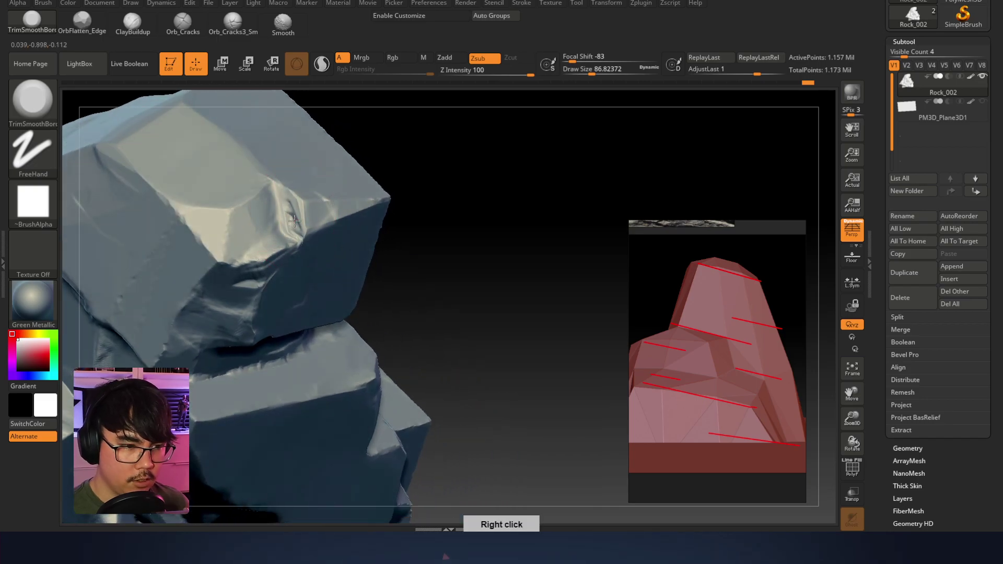
pyautogui.moveTo(305, 208)
pyautogui.mouseDown()
pyautogui.moveTo(321, 196)
pyautogui.moveTo(327, 213)
pyautogui.mouseUp()
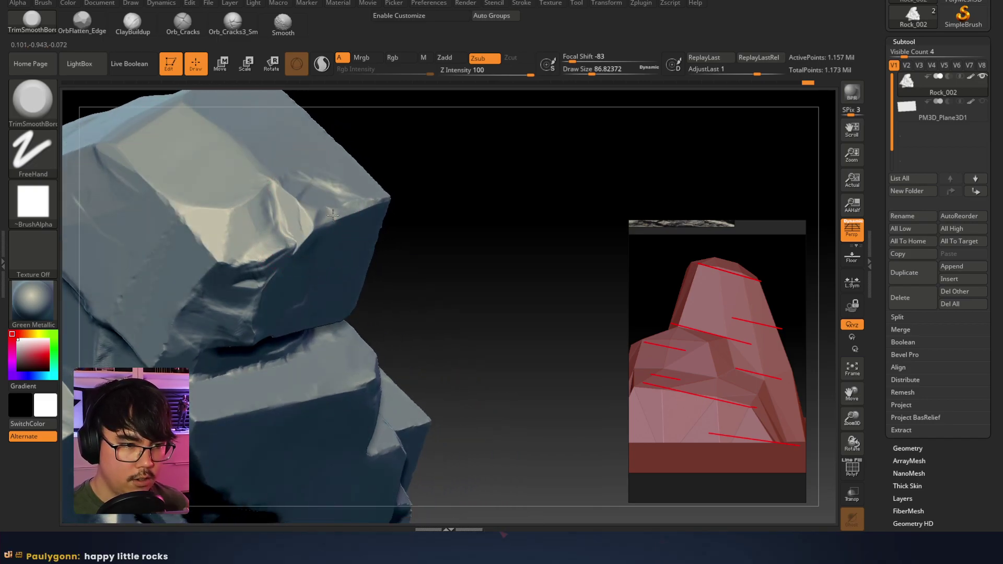
pyautogui.moveTo(341, 186); pyautogui.dragTo(354, 216, button='right')
pyautogui.moveTo(302, 297)
pyautogui.mouseDown(button='right')
pyautogui.moveTo(344, 226)
pyautogui.moveTo(284, 235)
pyautogui.moveTo(403, 202)
pyautogui.moveTo(334, 232)
pyautogui.mouseUp(button='right')
pyautogui.moveTo(280, 233)
pyautogui.mouseDown()
pyautogui.moveTo(381, 256)
pyautogui.moveTo(351, 237)
pyautogui.moveTo(455, 299)
pyautogui.mouseUp()
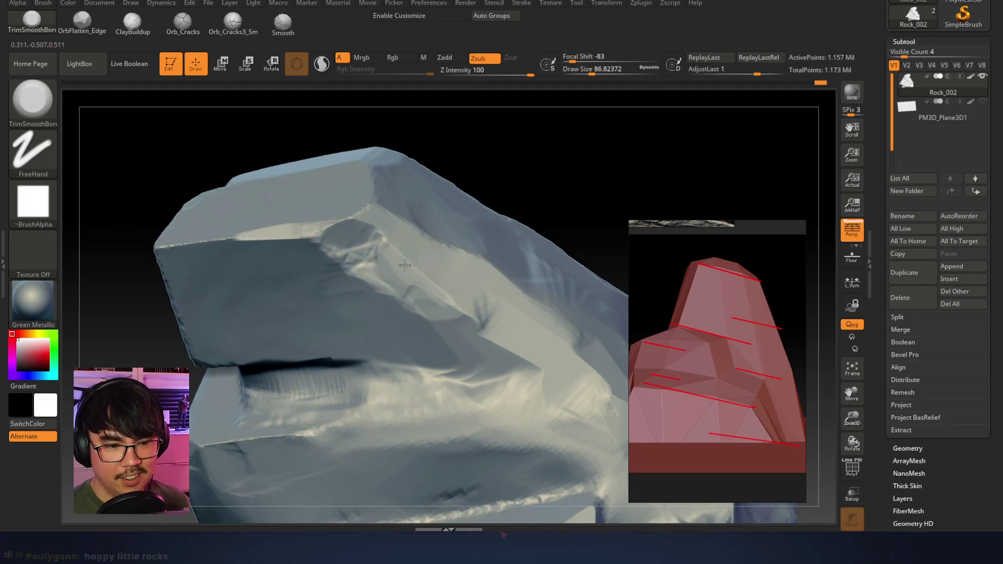
pyautogui.moveTo(359, 256)
pyautogui.mouseDown(button='right')
pyautogui.moveTo(214, 235)
pyautogui.moveTo(188, 256)
pyautogui.moveTo(340, 204)
pyautogui.moveTo(386, 167)
pyautogui.mouseUp(button='right')
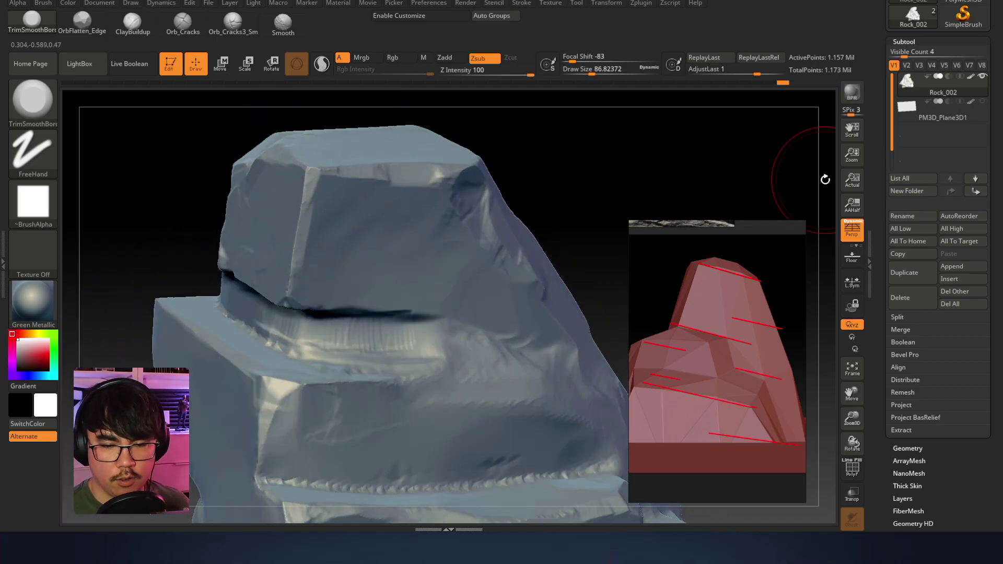
# Examine the rock photos on the reference board, bringing the jagged grey rock face into close view
pyautogui.moveTo(650, 251); pyautogui.dragTo(701, 323, button='middle')
pyautogui.moveTo(671, 230)
pyautogui.mouseDown(button='middle')
pyautogui.moveTo(712, 322)
pyautogui.moveTo(757, 388)
pyautogui.mouseUp(button='middle')
pyautogui.moveTo(717, 294)
pyautogui.mouseDown(button='middle')
pyautogui.moveTo(729, 315)
pyautogui.moveTo(678, 334)
pyautogui.moveTo(697, 241)
pyautogui.mouseUp(button='middle')
pyautogui.moveTo(675, 356); pyautogui.dragTo(787, 257, button='middle')
pyautogui.moveTo(755, 289); pyautogui.dragTo(746, 331, button='middle')
pyautogui.moveTo(757, 291); pyautogui.dragTo(780, 245, button='middle')
pyautogui.scroll(-4, 737, 312)
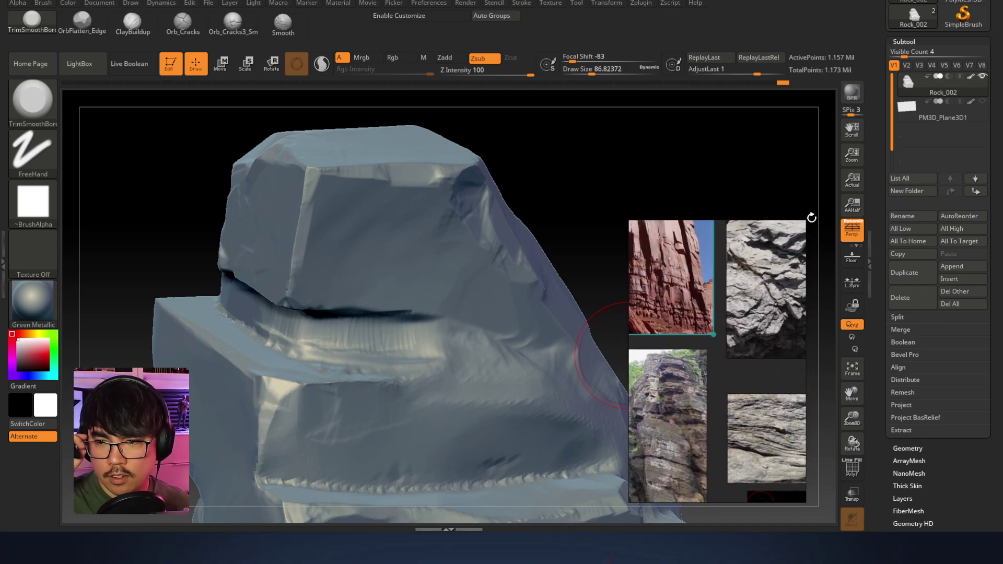
pyautogui.scroll(5, 729, 329)
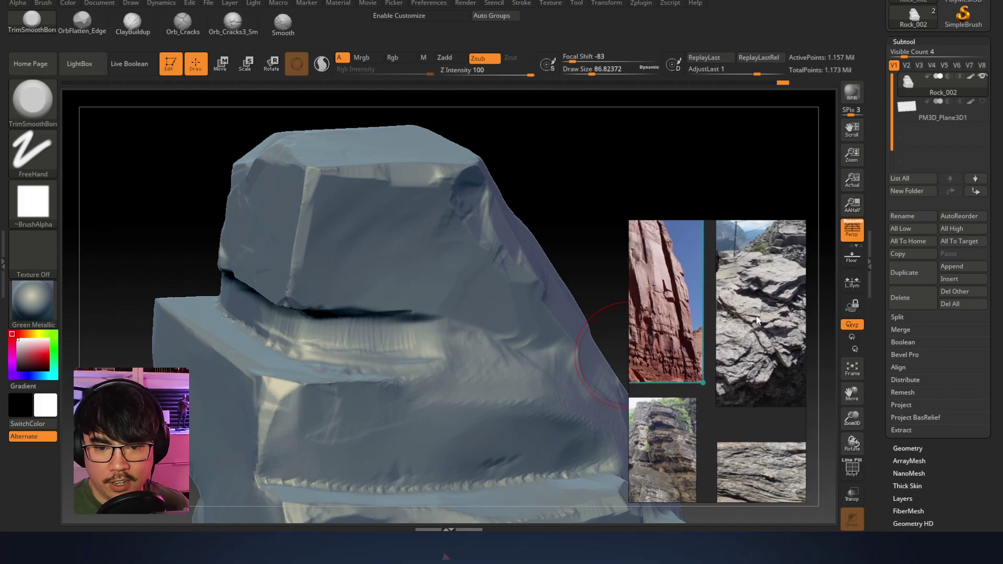
pyautogui.moveTo(760, 307); pyautogui.dragTo(759, 288, button='middle')
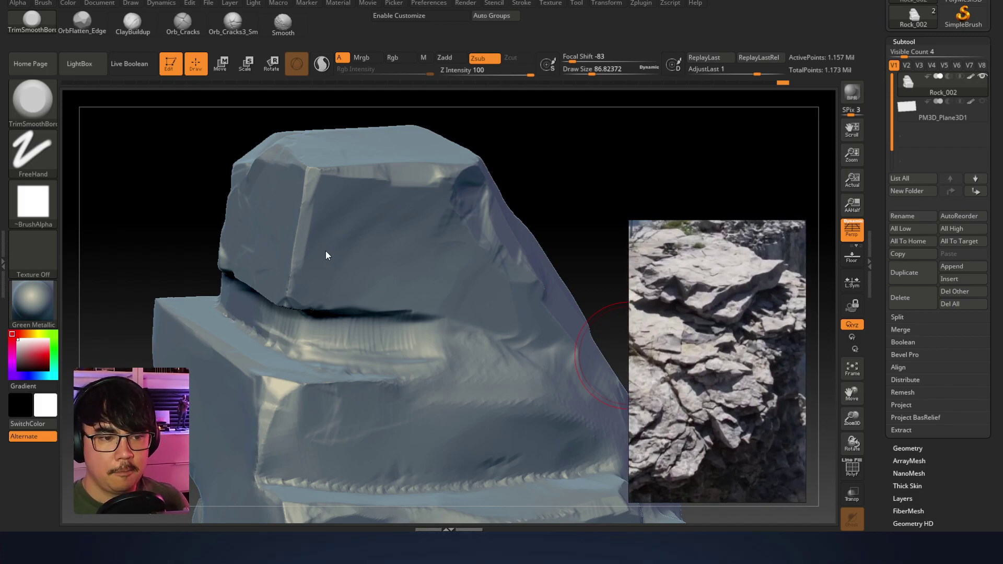
# Give MaskPen a white square alpha and mask a patch on the protruding ledge block's front face at draw size about 35
pyautogui.moveTo(475, 195); pyautogui.dragTo(430, 315, button='right')
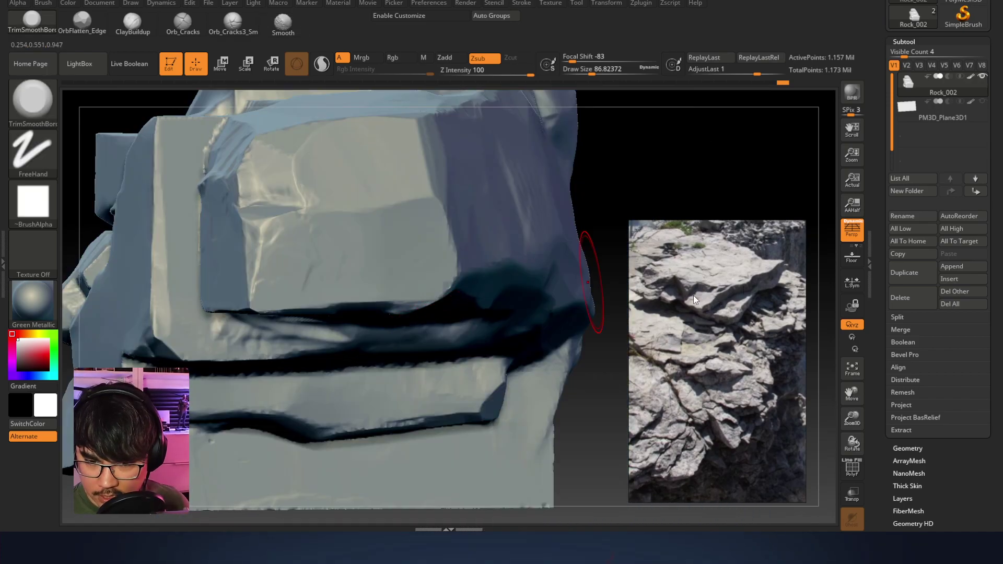
pyautogui.keyDown('alt'); pyautogui.moveTo(394, 234); pyautogui.dragTo(354, 254, button='right'); pyautogui.keyUp('alt')
pyautogui.rightClick(353, 254)
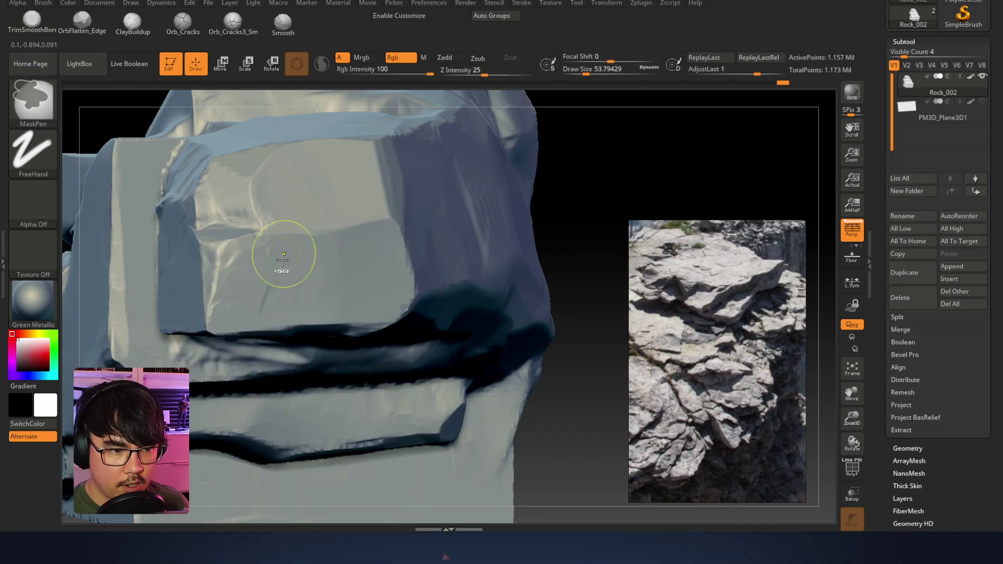
pyautogui.keyDown('ctrl'); pyautogui.moveTo(282, 258); pyautogui.dragTo(278, 265); pyautogui.keyUp('ctrl')
pyautogui.hotkey('ctrl', 'z')
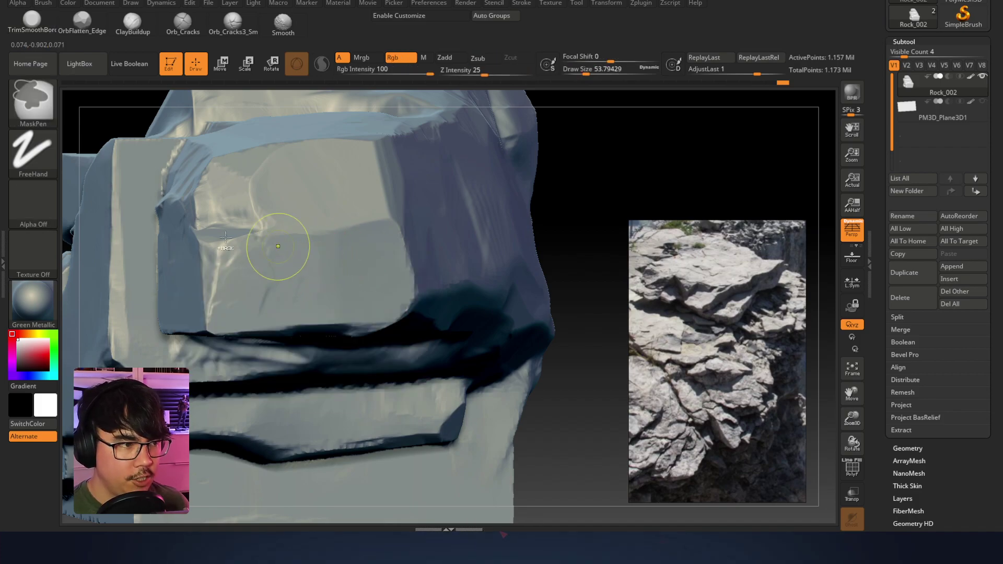
pyautogui.click(42, 204)
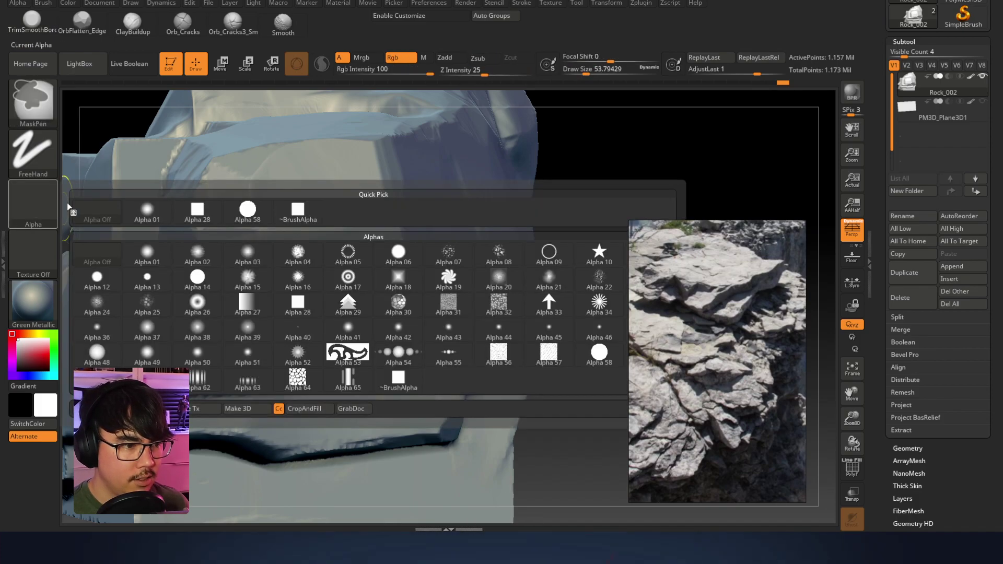
pyautogui.keyDown('ctrl'); pyautogui.click(198, 218); pyautogui.keyUp('ctrl')
pyautogui.press('space')
pyautogui.moveTo(336, 230); pyautogui.dragTo(327, 230)
pyautogui.moveTo(292, 269)
pyautogui.keyDown('ctrl'); pyautogui.mouseDown()
pyautogui.moveTo(349, 242)
pyautogui.moveTo(337, 268)
pyautogui.mouseUp(); pyautogui.keyUp('ctrl')
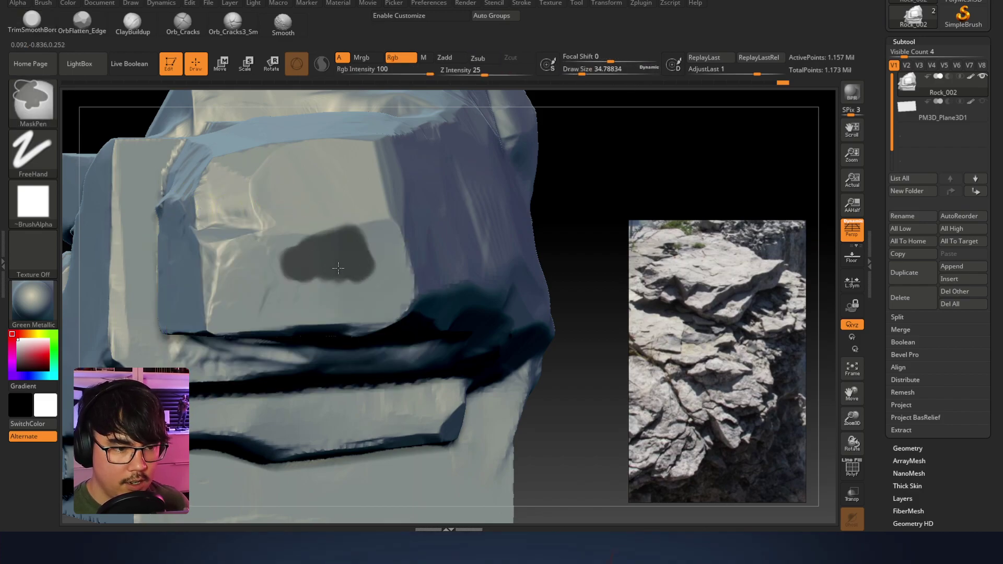
# Mask a smaller second patch on the block's front face and cut both masks into sharp angular shapes by unmasking their edges
pyautogui.keyDown('ctrl'); pyautogui.moveTo(243, 222); pyautogui.dragTo(258, 220); pyautogui.keyUp('ctrl')
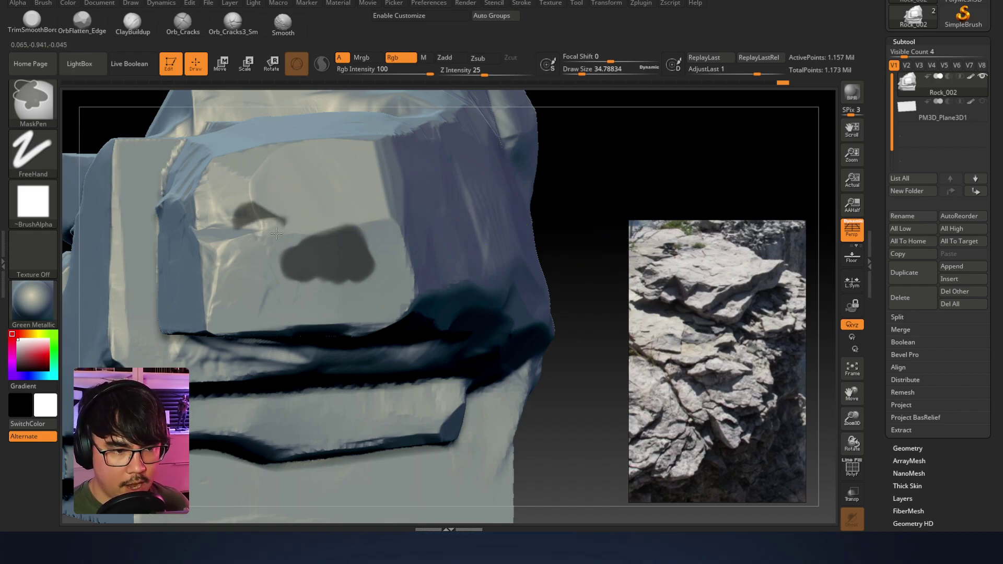
pyautogui.keyDown('ctrl'); pyautogui.moveTo(255, 249); pyautogui.dragTo(249, 248); pyautogui.keyUp('ctrl')
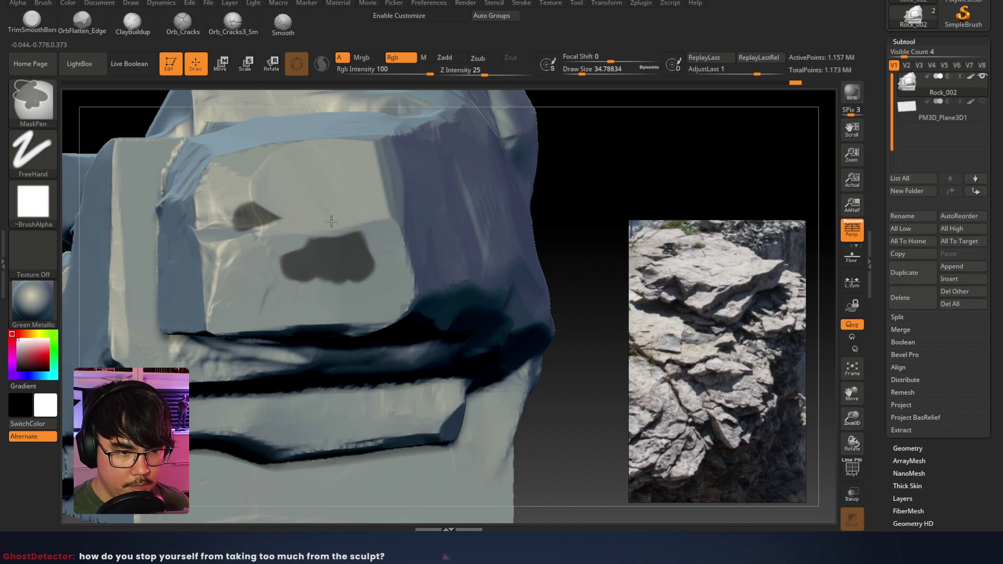
pyautogui.keyDown('ctrl'); pyautogui.keyDown('alt'); pyautogui.moveTo(354, 279); pyautogui.dragTo(324, 298); pyautogui.keyUp('alt'); pyautogui.keyUp('ctrl')
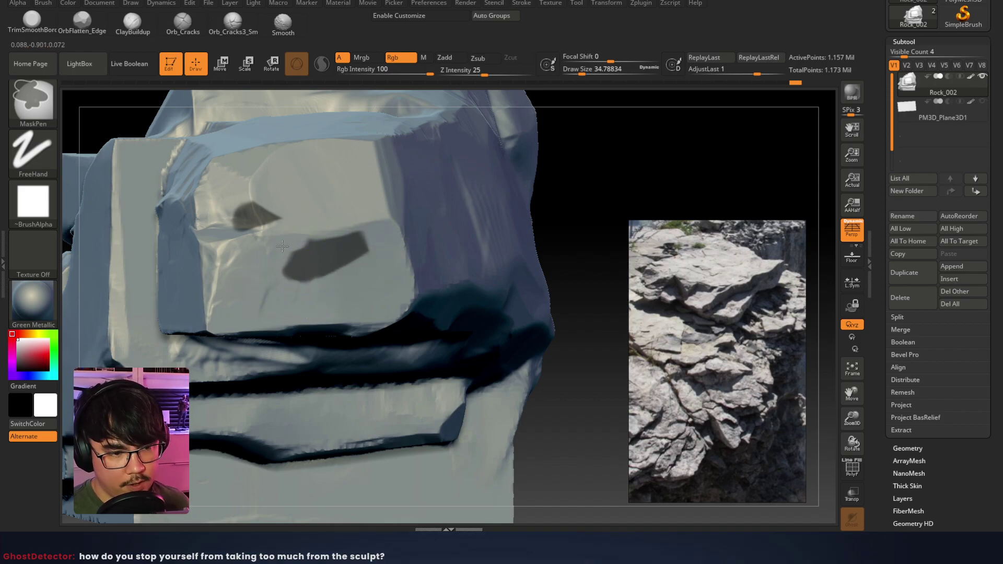
pyautogui.keyDown('ctrl'); pyautogui.keyDown('alt'); pyautogui.moveTo(379, 250); pyautogui.dragTo(380, 280); pyautogui.keyUp('alt'); pyautogui.keyUp('ctrl')
# Raise the draw size to about 90 and invert the mask across the whole rock and back
pyautogui.press('space')
pyautogui.moveTo(383, 243); pyautogui.dragTo(394, 243)
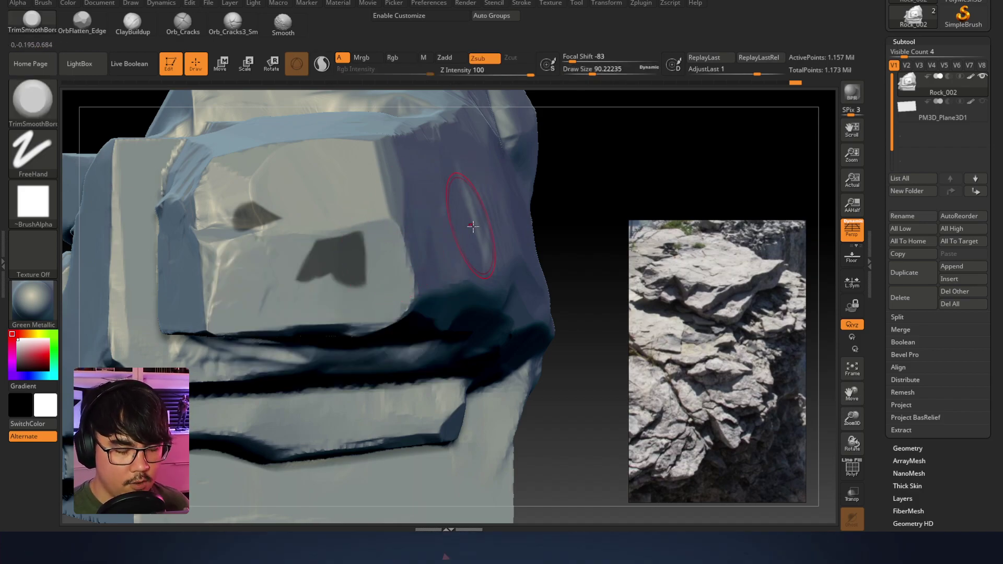
pyautogui.press('ctrl')
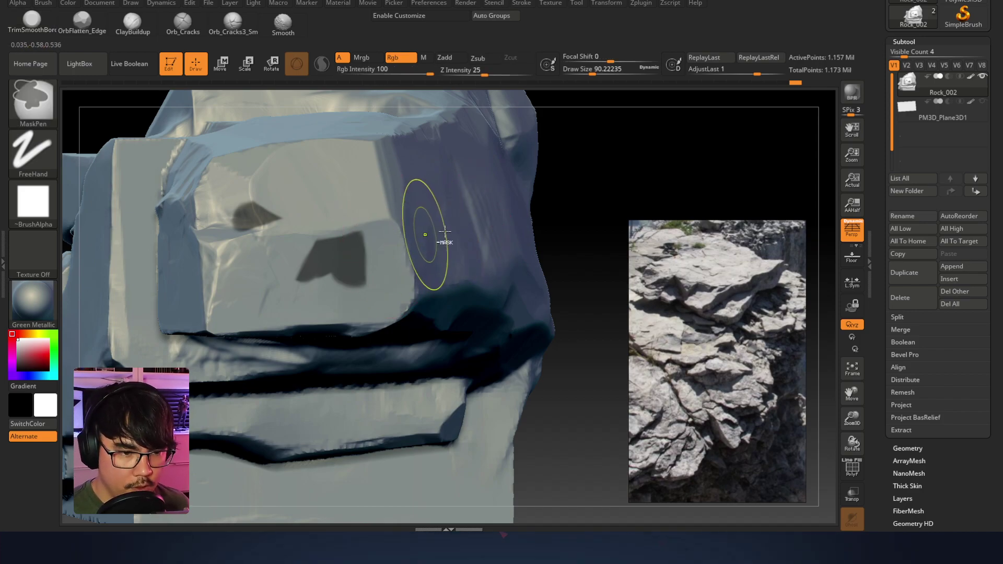
pyautogui.keyDown('ctrl'); pyautogui.click(597, 211); pyautogui.keyUp('ctrl')
pyautogui.keyDown('ctrl'); pyautogui.click(627, 184); pyautogui.keyUp('ctrl')
pyautogui.keyDown('ctrl'); pyautogui.click(631, 183); pyautogui.keyUp('ctrl')
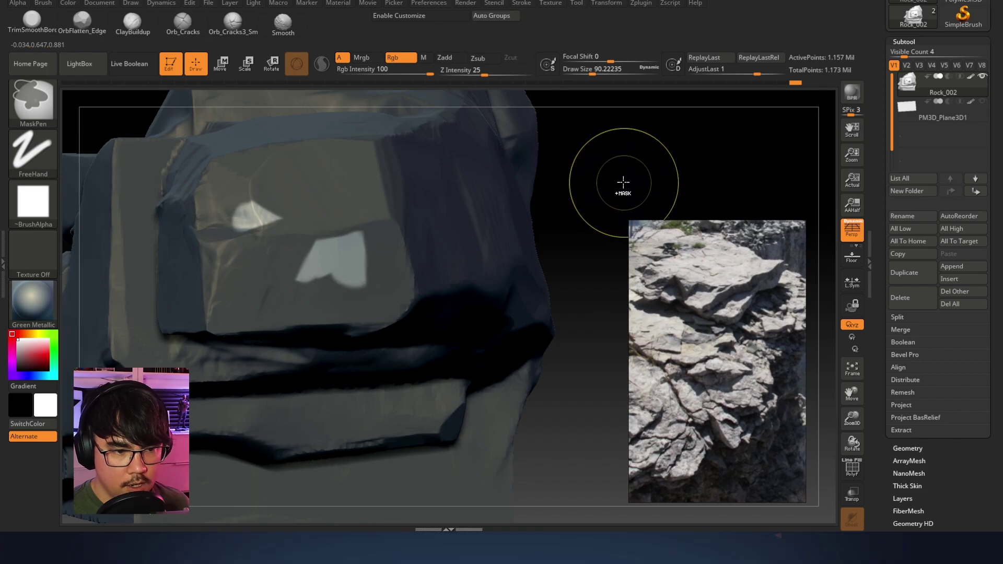
pyautogui.keyDown('ctrl'); pyautogui.click(617, 185); pyautogui.keyUp('ctrl')
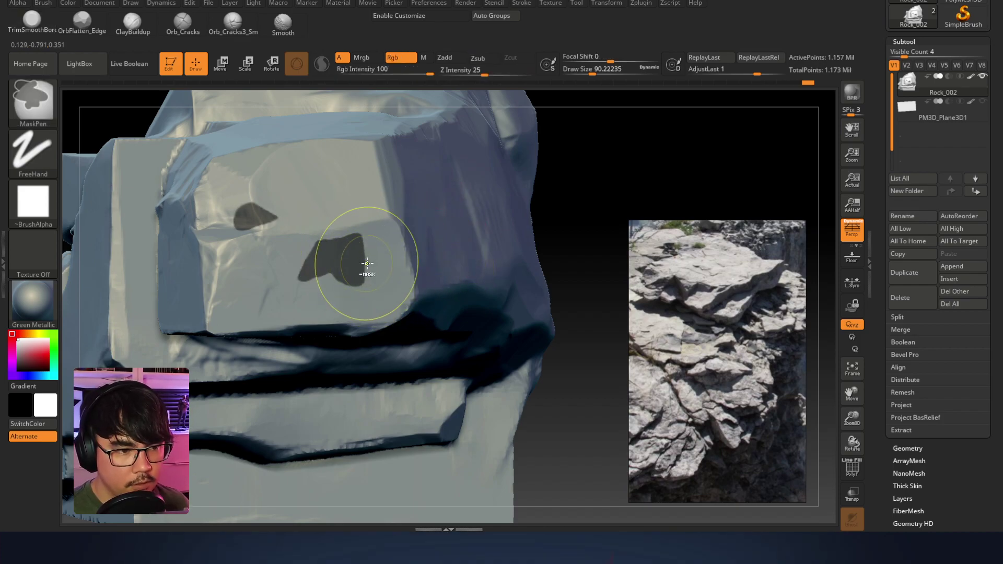
# Fade the edges of the two masked patches into soft gradients by partially unmasking them with the large brush
pyautogui.press('ctrl')
pyautogui.moveTo(363, 301); pyautogui.dragTo(312, 303)
pyautogui.hotkey('ctrl', 'z')
pyautogui.press('ctrl')
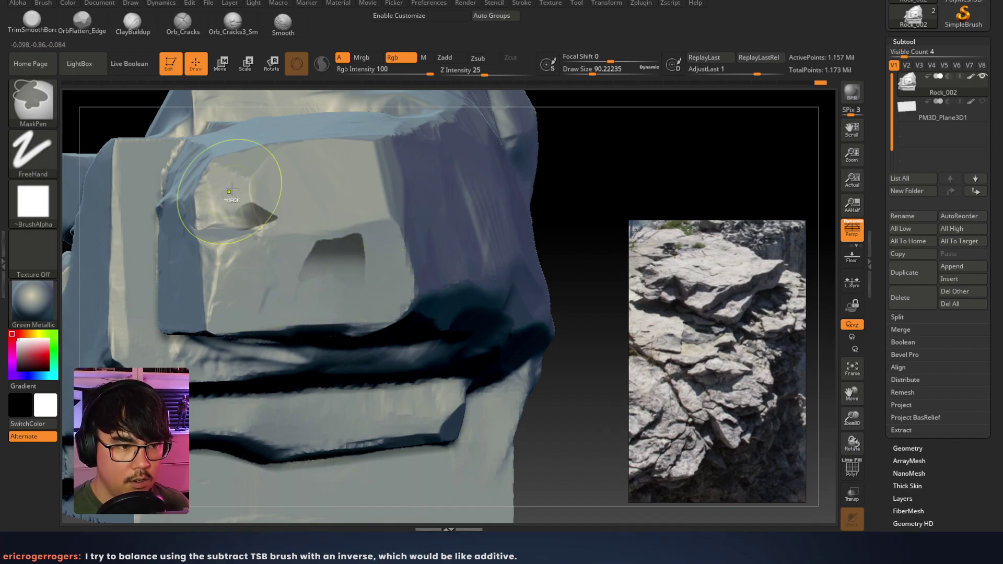
# Invert the mask and carve recesses into the two exposed patches with TrimSmoothBorder at draw size about 90
pyautogui.keyDown('ctrl'); pyautogui.click(576, 183); pyautogui.keyUp('ctrl')
pyautogui.moveTo(576, 183)
pyautogui.mouseDown(button='right')
pyautogui.moveTo(446, 179)
pyautogui.moveTo(454, 283)
pyautogui.moveTo(432, 216)
pyautogui.moveTo(384, 269)
pyautogui.moveTo(326, 286)
pyautogui.mouseUp(button='right')
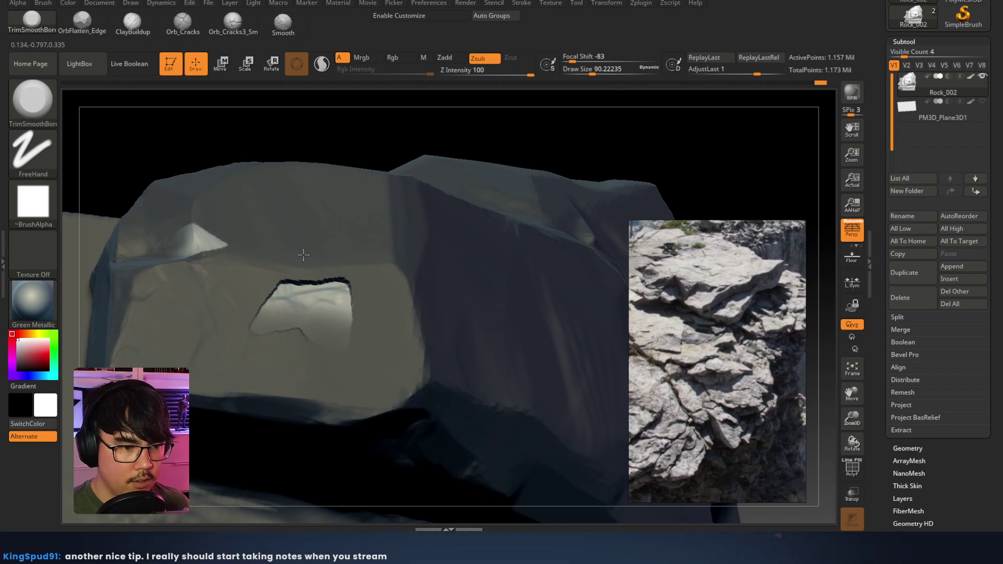
pyautogui.moveTo(372, 320); pyautogui.dragTo(384, 333)
pyautogui.moveTo(314, 289); pyautogui.dragTo(158, 233)
# Undo the recess strokes in the two exposed patches and clear the mask from the rock
pyautogui.moveTo(394, 147); pyautogui.dragTo(290, 213, button='right')
pyautogui.moveTo(410, 234)
pyautogui.mouseDown(button='right')
pyautogui.moveTo(499, 213)
pyautogui.moveTo(468, 223)
pyautogui.mouseUp(button='right')
pyautogui.press('ctrl')
pyautogui.hotkey('ctrl', 'z')
pyautogui.hotkey('ctrl', 'z')
pyautogui.hotkey('ctrl', 'z')
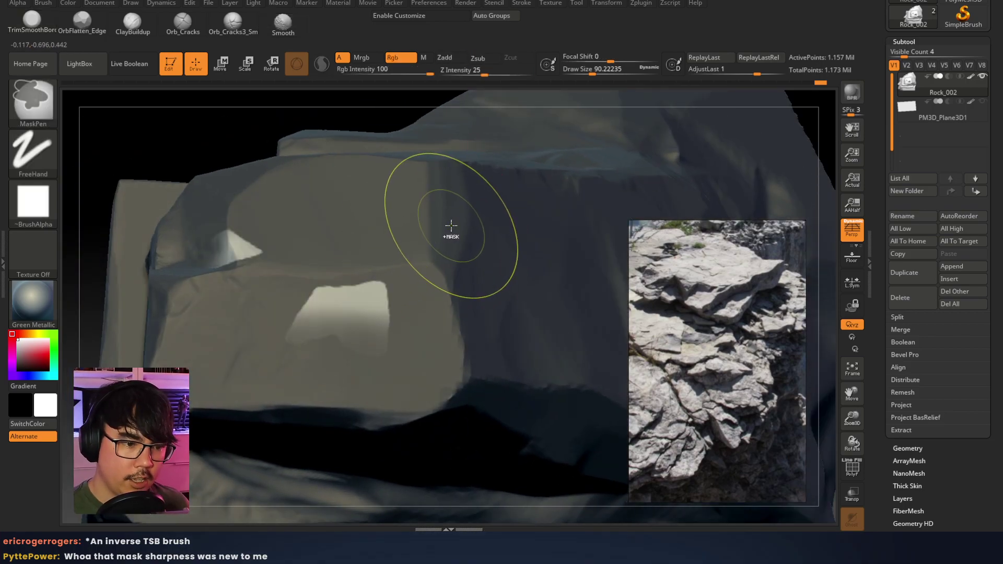
pyautogui.keyDown('ctrl'); pyautogui.moveTo(184, 152); pyautogui.dragTo(209, 173); pyautogui.keyUp('ctrl')
# Mask a large patch across the ledge block's front corner and unmask its top into a straight edge at draw size about 90
pyautogui.keyDown('ctrl'); pyautogui.moveTo(421, 226); pyautogui.dragTo(385, 305, button='right'); pyautogui.keyUp('ctrl')
pyautogui.moveTo(385, 305)
pyautogui.keyDown('ctrl'); pyautogui.mouseDown()
pyautogui.moveTo(397, 250)
pyautogui.moveTo(464, 305)
pyautogui.moveTo(427, 307)
pyautogui.mouseUp(); pyautogui.keyUp('ctrl')
pyautogui.hotkey('ctrl', 'z')
pyautogui.press('s')
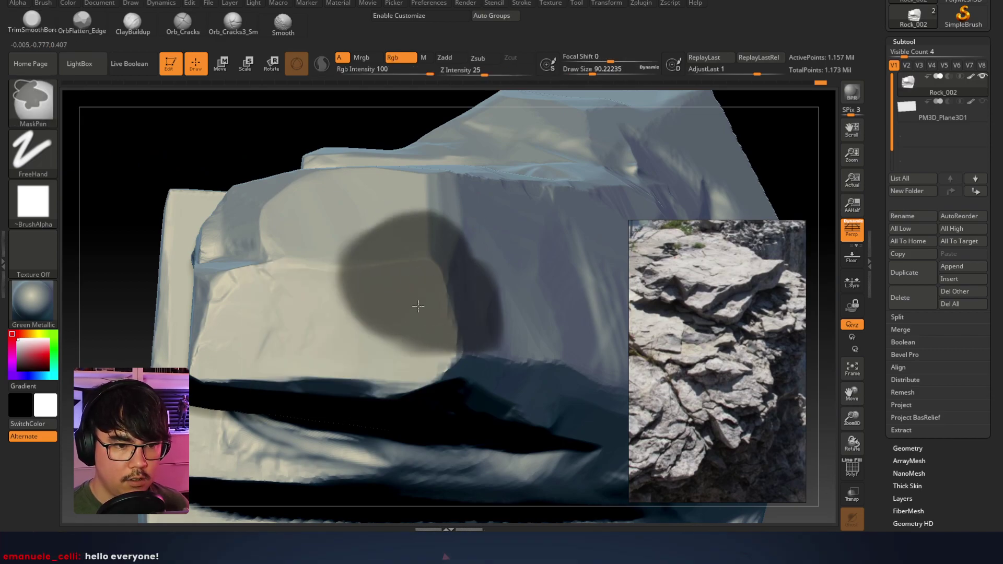
pyautogui.moveTo(351, 224)
pyautogui.keyDown('ctrl'); pyautogui.keyDown('alt'); pyautogui.mouseDown()
pyautogui.moveTo(388, 206)
pyautogui.moveTo(422, 205)
pyautogui.mouseUp(); pyautogui.keyUp('alt'); pyautogui.keyUp('ctrl')
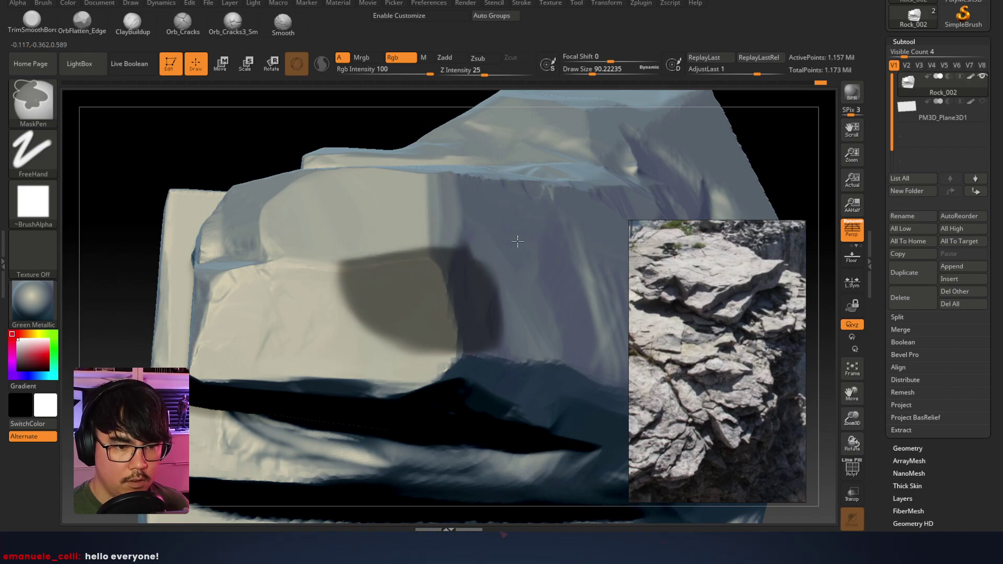
# Unmask a slanted strip through the ledge block's masked patch and mask a second patch beside it at draw size about 37
pyautogui.press('space')
pyautogui.moveTo(524, 270)
pyautogui.mouseDown()
pyautogui.moveTo(509, 269)
pyautogui.moveTo(499, 295)
pyautogui.mouseUp()
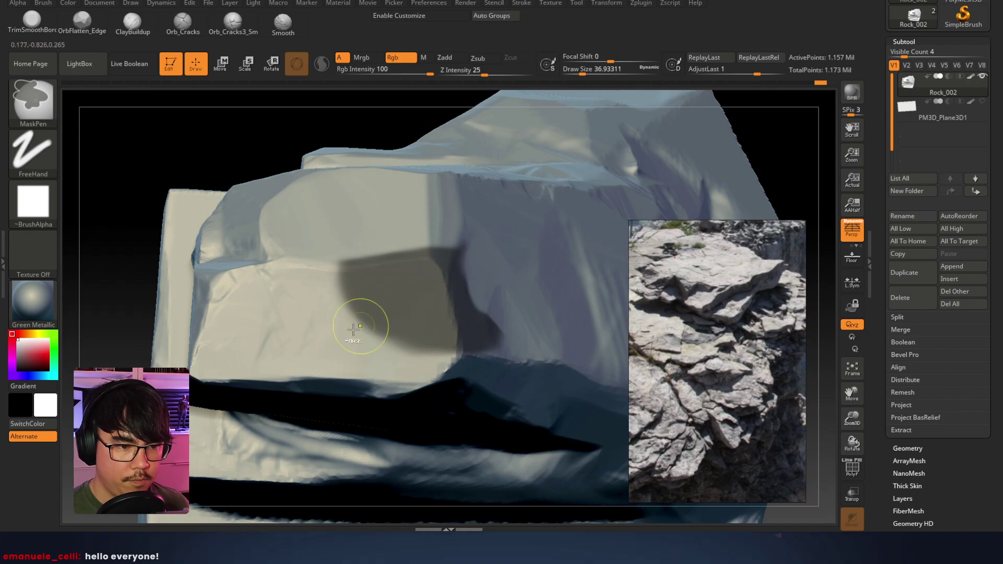
pyautogui.keyDown('ctrl'); pyautogui.keyDown('alt'); pyautogui.moveTo(398, 246); pyautogui.dragTo(375, 334); pyautogui.keyUp('alt'); pyautogui.keyUp('ctrl')
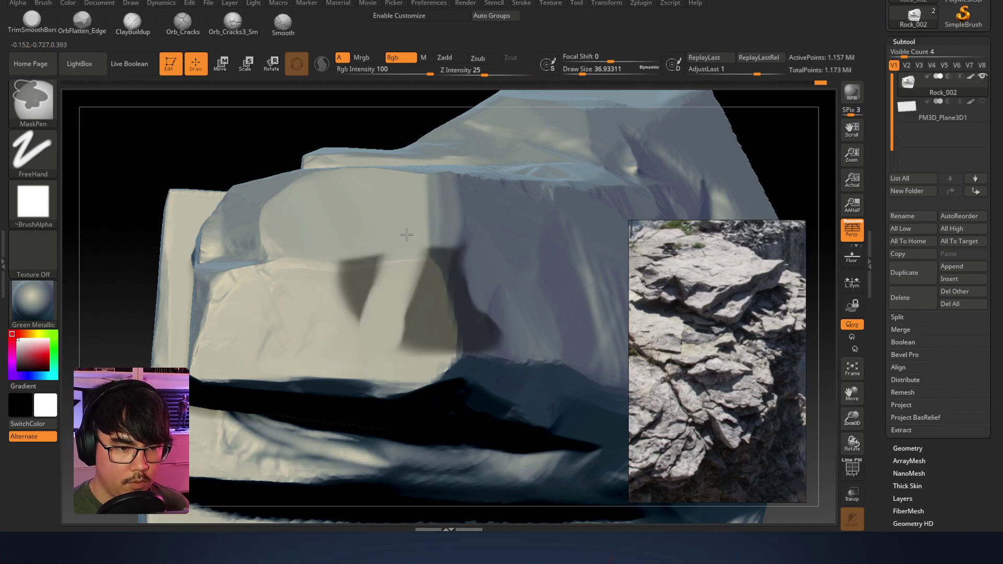
pyautogui.moveTo(346, 275)
pyautogui.keyDown('ctrl'); pyautogui.mouseDown()
pyautogui.moveTo(295, 308)
pyautogui.moveTo(340, 347)
pyautogui.moveTo(283, 327)
pyautogui.moveTo(306, 296)
pyautogui.moveTo(284, 247)
pyautogui.moveTo(312, 211)
pyautogui.mouseUp(); pyautogui.keyUp('ctrl')
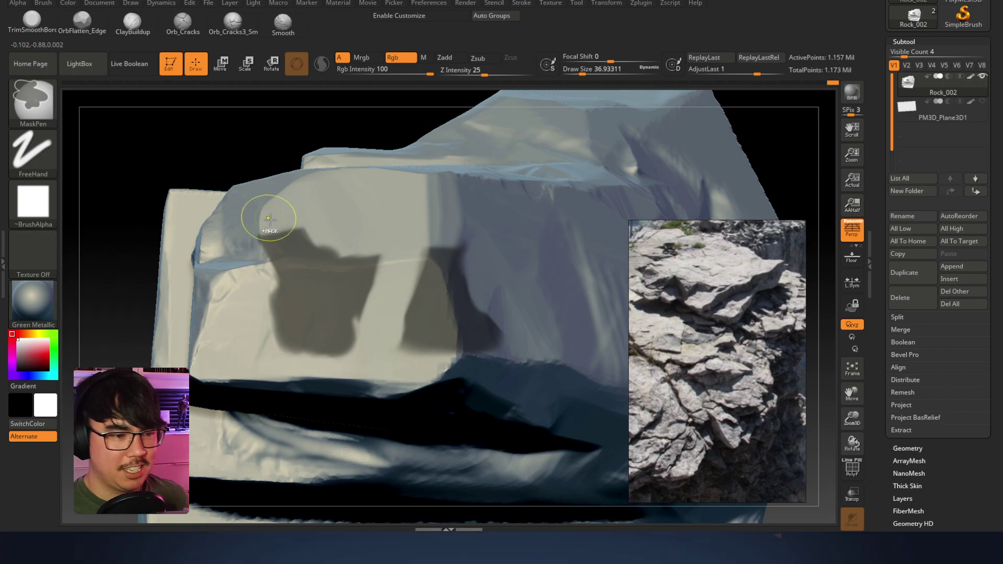
# Invert the mask and start carving into the two exposed patches with TrimSmoothBorder at draw size about 87
pyautogui.keyDown('ctrl'); pyautogui.click(253, 141); pyautogui.keyUp('ctrl')
pyautogui.moveTo(361, 240)
pyautogui.mouseDown(button='right')
pyautogui.moveTo(423, 173)
pyautogui.moveTo(390, 233)
pyautogui.moveTo(374, 179)
pyautogui.mouseUp(button='right')
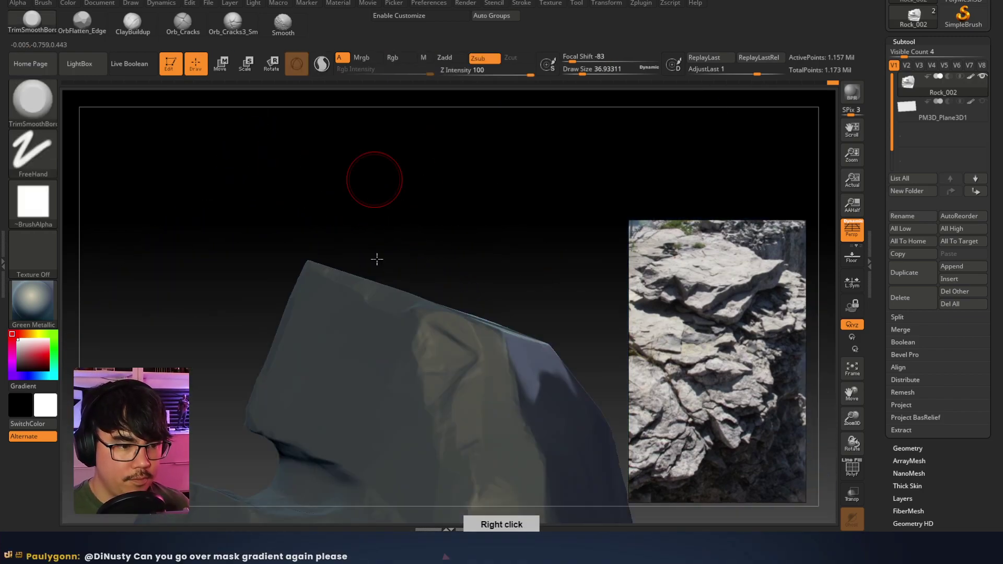
pyautogui.moveTo(385, 283); pyautogui.dragTo(473, 285, button='right')
pyautogui.rightClick(416, 236)
pyautogui.moveTo(415, 236); pyautogui.dragTo(435, 256)
pyautogui.hotkey('ctrl', 'z')
pyautogui.moveTo(460, 224)
pyautogui.mouseDown()
pyautogui.moveTo(450, 251)
pyautogui.moveTo(406, 266)
pyautogui.moveTo(410, 284)
pyautogui.moveTo(418, 238)
pyautogui.moveTo(364, 270)
pyautogui.mouseUp()
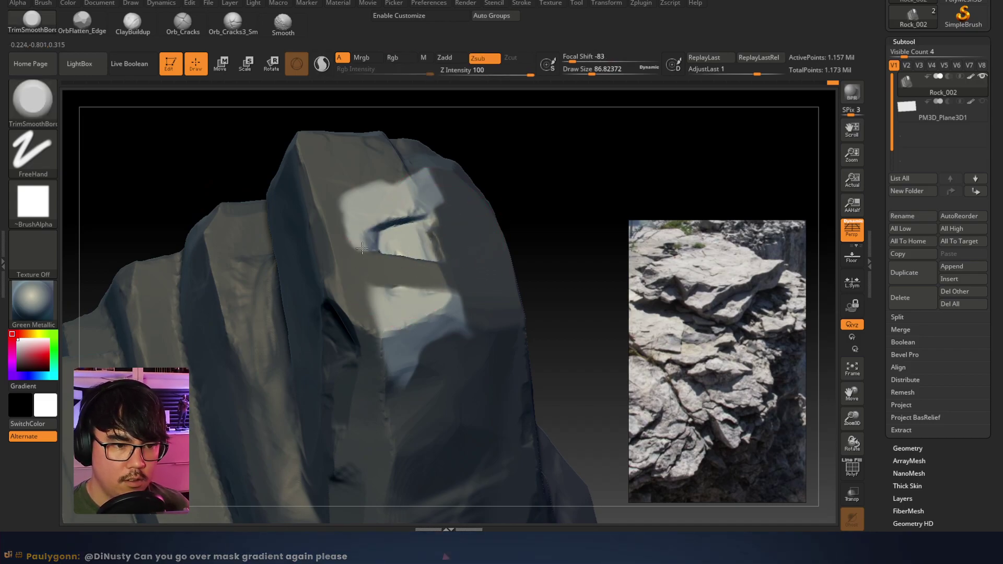
# Carve angular recesses into the two exposed patches at draw size about 59 and clear the mask
pyautogui.rightClick(450, 216)
pyautogui.moveTo(450, 215); pyautogui.dragTo(399, 220)
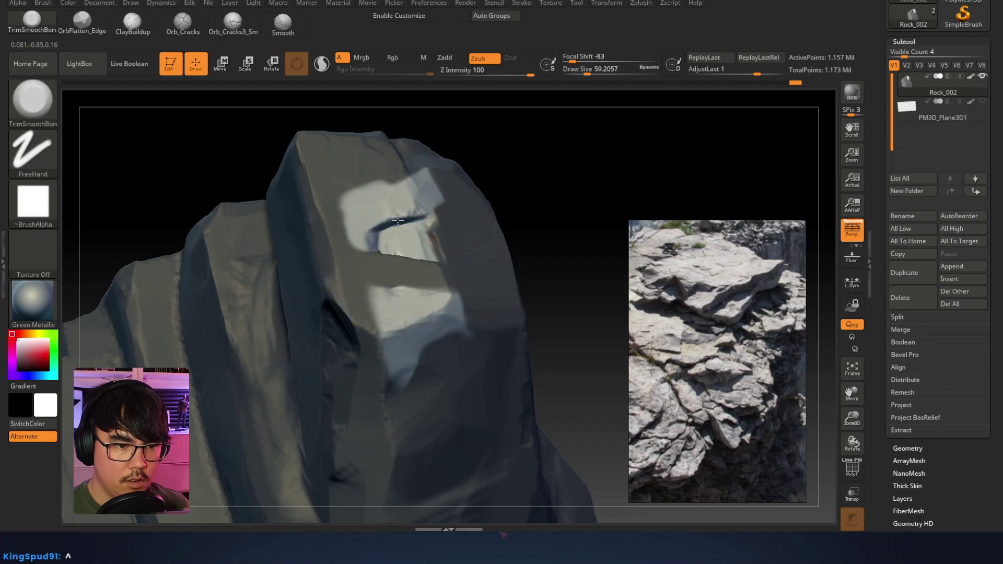
pyautogui.moveTo(438, 320)
pyautogui.mouseDown()
pyautogui.moveTo(409, 342)
pyautogui.moveTo(391, 337)
pyautogui.moveTo(416, 340)
pyautogui.moveTo(403, 330)
pyautogui.moveTo(399, 381)
pyautogui.mouseUp()
pyautogui.hotkey('ctrl', 'z')
pyautogui.moveTo(404, 375); pyautogui.dragTo(473, 371, button='right')
pyautogui.moveTo(535, 293)
pyautogui.mouseDown(button='right')
pyautogui.moveTo(456, 265)
pyautogui.moveTo(467, 197)
pyautogui.mouseUp(button='right')
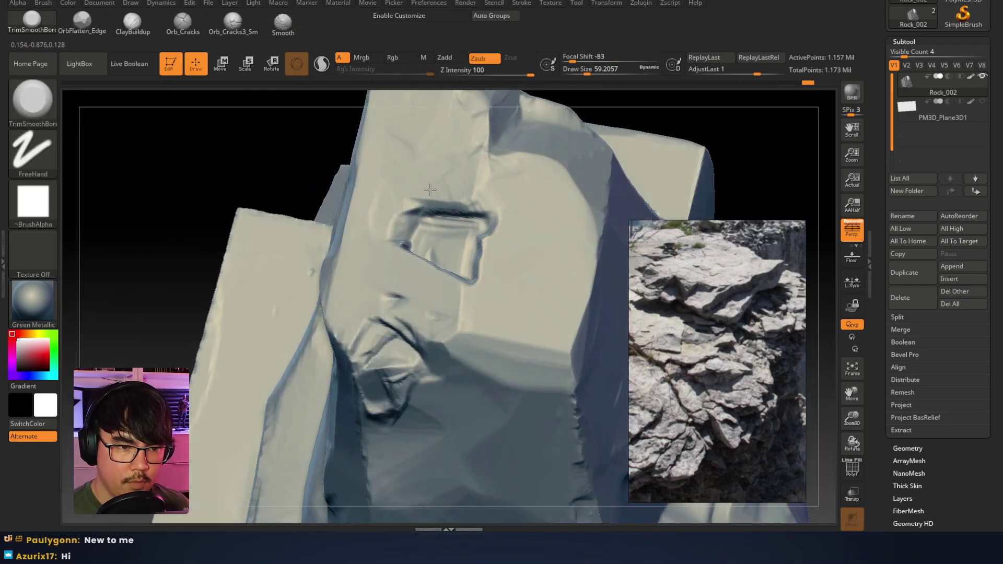
# Smooth the upper recess's rim and cut the recess into a tapered notch with TrimSmoothBorder
pyautogui.keyDown('shift'); pyautogui.moveTo(493, 205); pyautogui.dragTo(433, 209); pyautogui.keyUp('shift')
pyautogui.moveTo(454, 241); pyautogui.dragTo(446, 243)
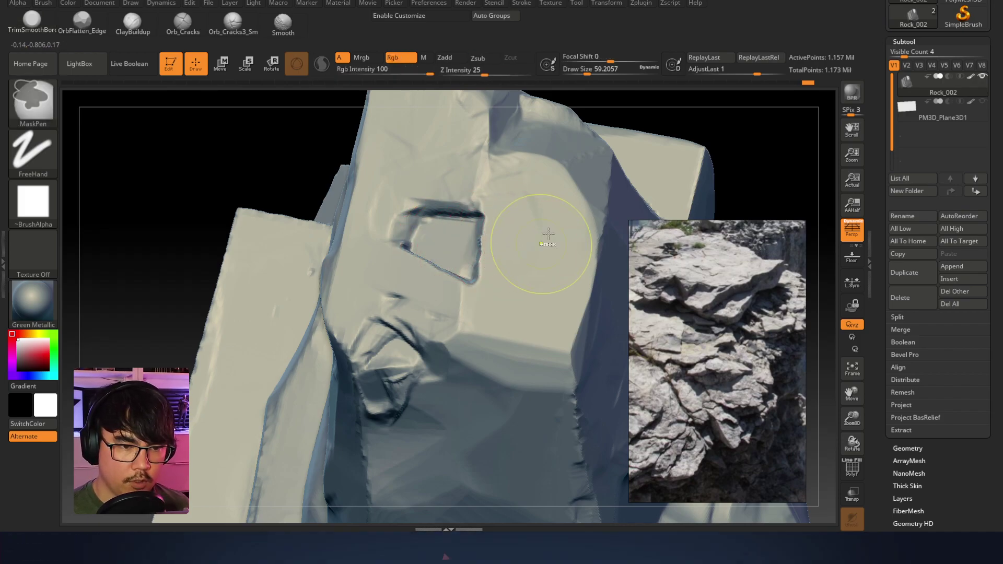
pyautogui.moveTo(459, 211); pyautogui.dragTo(393, 215)
pyautogui.moveTo(397, 219); pyautogui.dragTo(392, 245, button='right')
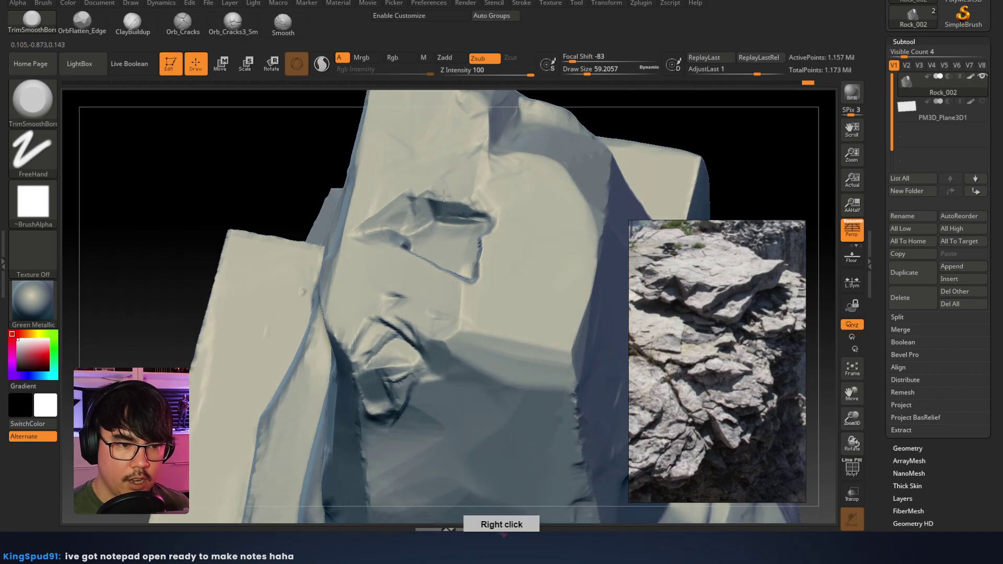
# Set the TrimSmoothBorder focal shift to -100 and extend the upper recess to the block's side edge, undoing the unwanted strokes
pyautogui.rightClick(419, 208)
pyautogui.moveTo(397, 218); pyautogui.dragTo(377, 219)
pyautogui.moveTo(377, 219); pyautogui.dragTo(357, 236, button='right')
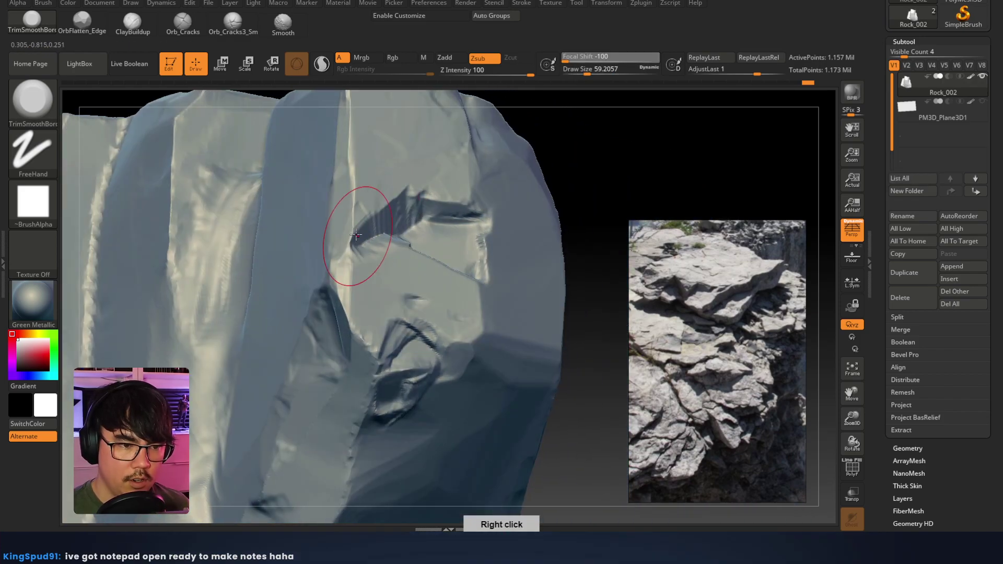
pyautogui.moveTo(358, 225); pyautogui.dragTo(379, 236)
pyautogui.hotkey('ctrl', 'z')
pyautogui.hotkey('ctrl', 'z')
pyautogui.hotkey('ctrl', 'z')
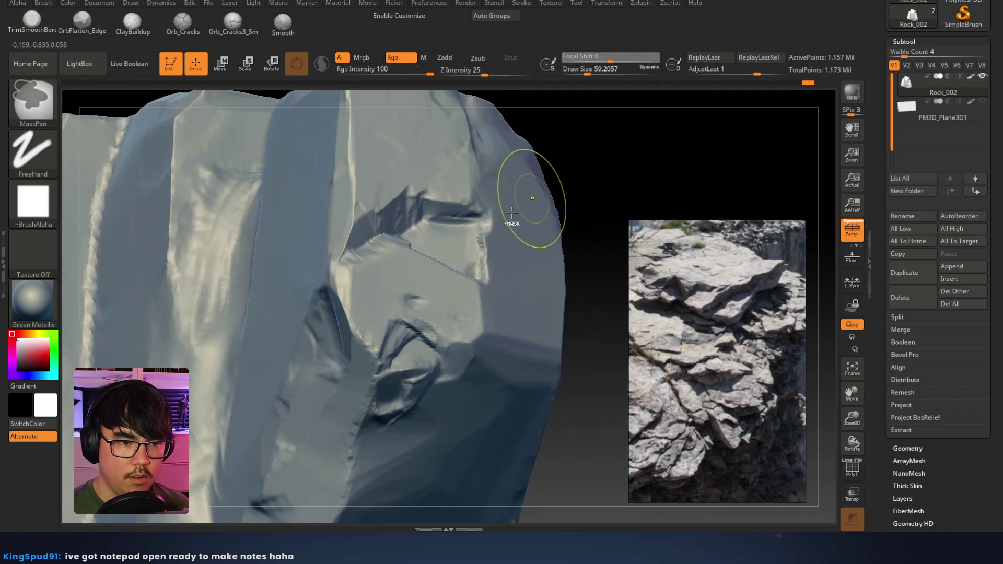
# Break the lower recess into chipped facets and extend a slanted cut below it at draw size about 41
pyautogui.rightClick(425, 319)
pyautogui.moveTo(423, 345); pyautogui.dragTo(414, 345)
pyautogui.moveTo(433, 320)
pyautogui.mouseDown(button='right')
pyautogui.moveTo(425, 251)
pyautogui.moveTo(383, 270)
pyautogui.mouseUp(button='right')
pyautogui.press('space')
pyautogui.moveTo(383, 270); pyautogui.dragTo(439, 298)
pyautogui.moveTo(451, 285)
pyautogui.mouseDown(button='right')
pyautogui.moveTo(430, 244)
pyautogui.moveTo(408, 294)
pyautogui.mouseUp(button='right')
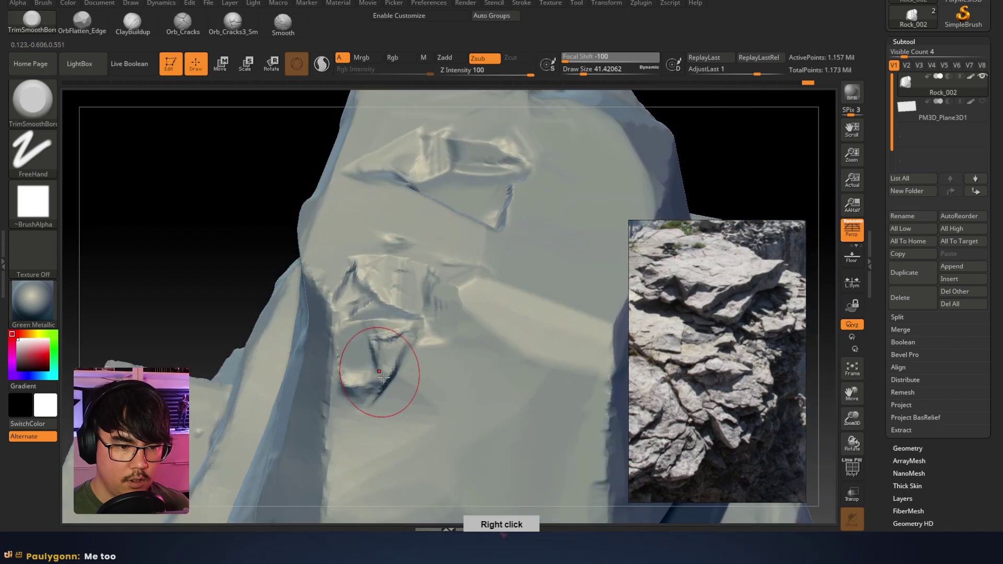
pyautogui.moveTo(385, 351)
pyautogui.mouseDown()
pyautogui.moveTo(350, 427)
pyautogui.moveTo(357, 395)
pyautogui.mouseUp()
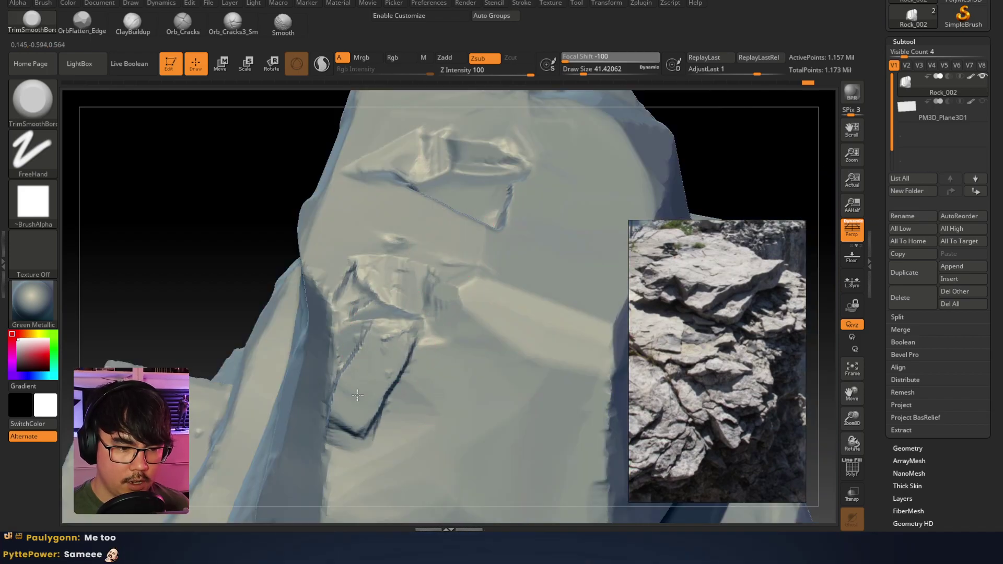
# Trim the foot of the slanted cut where it meets the block's side edge with TrimSmoothBorder, undoing one unwanted stroke
pyautogui.press('ctrl')
pyautogui.moveTo(393, 233)
pyautogui.keyDown('ctrl'); pyautogui.mouseDown(button='right')
pyautogui.moveTo(391, 280)
pyautogui.moveTo(397, 253)
pyautogui.moveTo(403, 292)
pyautogui.mouseUp(button='right'); pyautogui.keyUp('ctrl')
pyautogui.moveTo(403, 293); pyautogui.dragTo(384, 303, button='right')
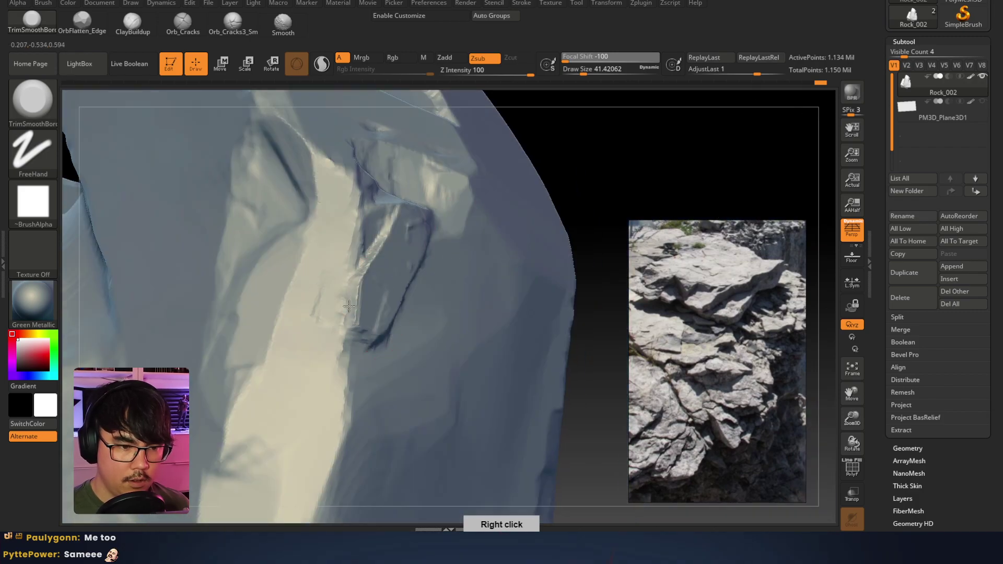
pyautogui.hotkey('ctrl', 'z')
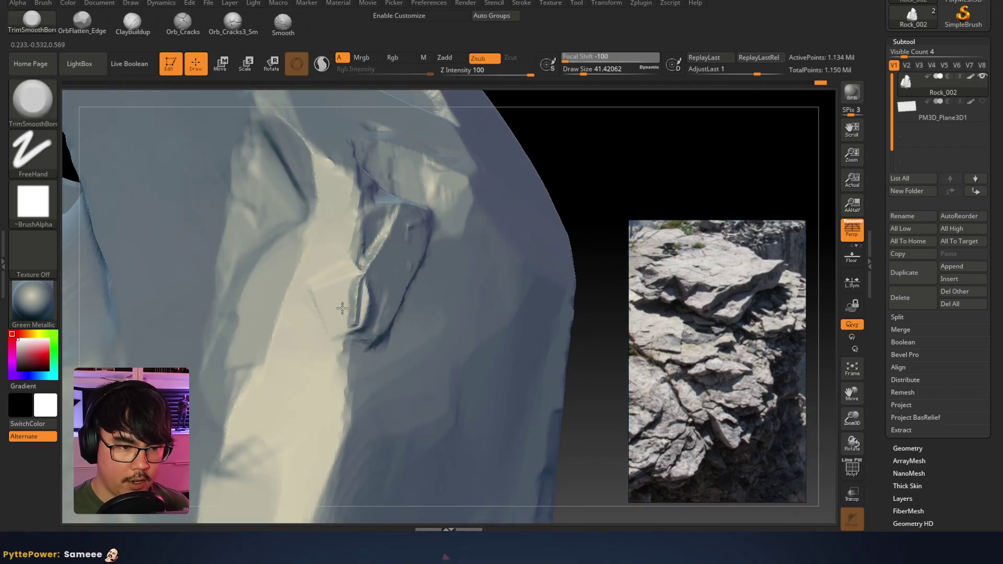
pyautogui.moveTo(320, 318); pyautogui.dragTo(355, 214, button='right')
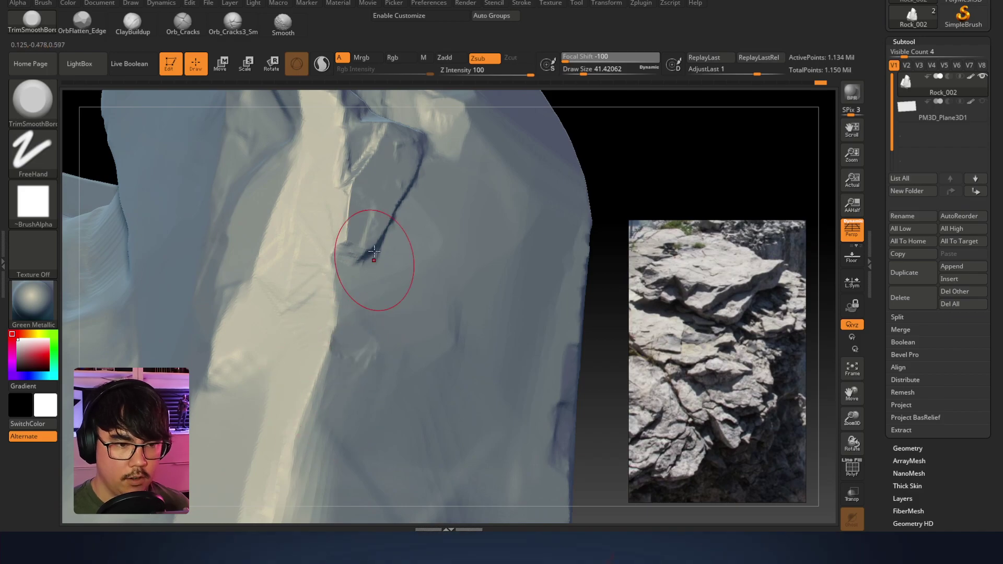
pyautogui.moveTo(374, 253); pyautogui.dragTo(399, 245, button='right')
pyautogui.press('ctrl')
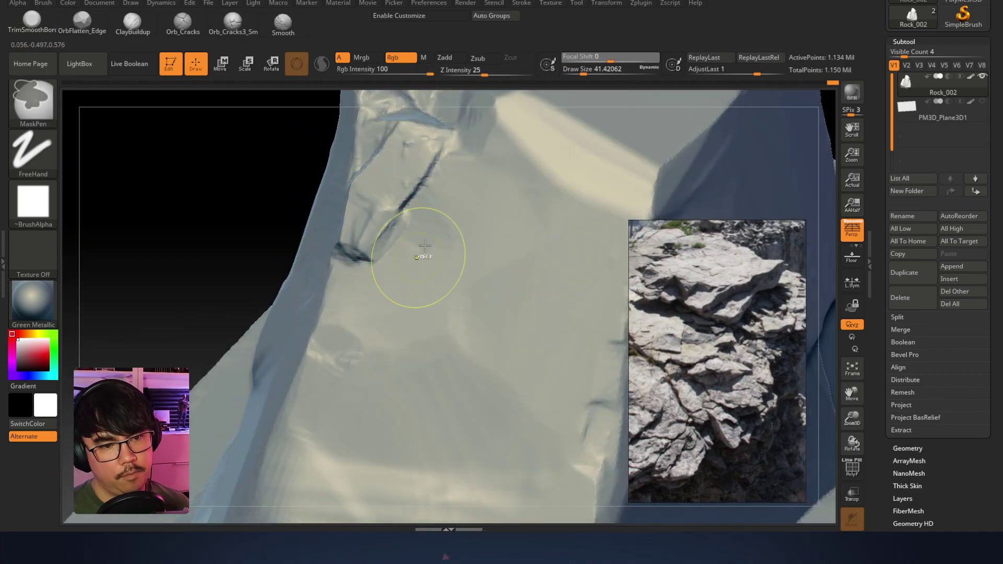
# Try trimming around the slanted cut's lower end at different draw sizes and undo the strokes
pyautogui.press('space')
pyautogui.moveTo(390, 237); pyautogui.dragTo(361, 242)
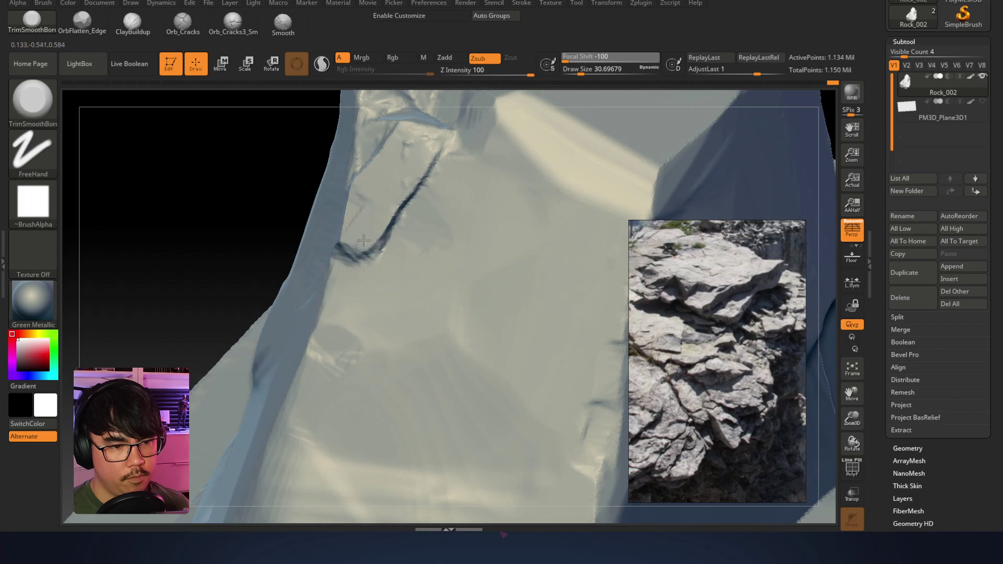
pyautogui.hotkey('ctrl', 'z')
pyautogui.press('space')
pyautogui.moveTo(393, 204); pyautogui.dragTo(401, 210)
pyautogui.hotkey('ctrl', 'z')
pyautogui.moveTo(453, 246)
pyautogui.mouseDown()
pyautogui.moveTo(484, 194)
pyautogui.moveTo(499, 214)
pyautogui.moveTo(536, 208)
pyautogui.moveTo(563, 184)
pyautogui.mouseUp()
pyautogui.hotkey('ctrl', 'z')
pyautogui.hotkey('ctrl', 'z')
pyautogui.hotkey('ctrl', 'z')
# Carve planes into the horizontal crevice beneath the top block with TrimSmoothBorder at draw size about 51
pyautogui.moveTo(558, 206)
pyautogui.keyDown('alt'); pyautogui.mouseDown(button='right')
pyautogui.moveTo(401, 243)
pyautogui.moveTo(426, 249)
pyautogui.mouseUp(button='right'); pyautogui.keyUp('alt')
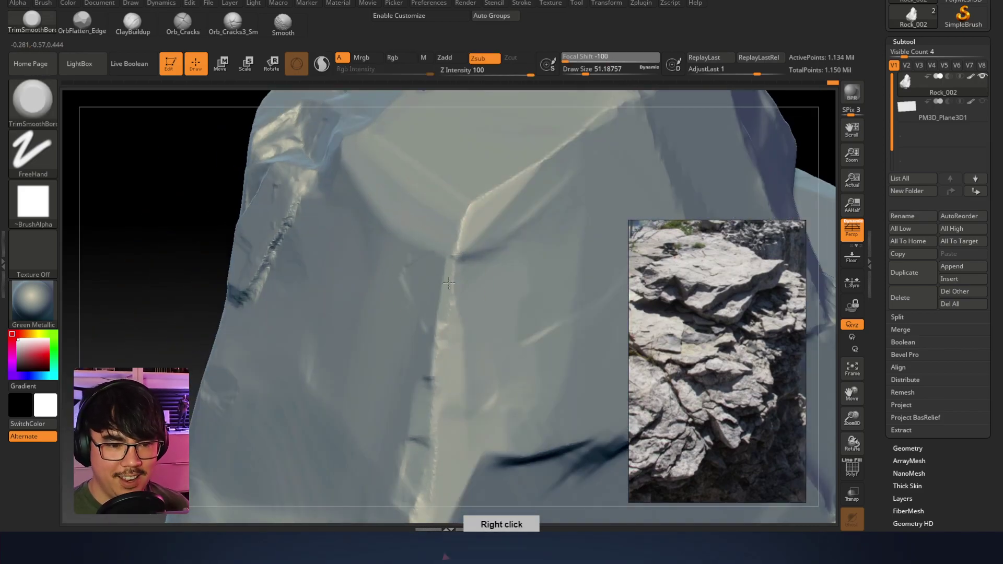
pyautogui.moveTo(522, 178)
pyautogui.mouseDown(button='right')
pyautogui.moveTo(346, 241)
pyautogui.moveTo(470, 225)
pyautogui.mouseUp(button='right')
pyautogui.keyDown('ctrl'); pyautogui.moveTo(470, 226); pyautogui.dragTo(520, 220, button='right'); pyautogui.keyUp('ctrl')
pyautogui.moveTo(580, 217)
pyautogui.keyDown('shift'); pyautogui.mouseDown()
pyautogui.moveTo(630, 214)
pyautogui.moveTo(609, 216)
pyautogui.mouseUp(); pyautogui.keyUp('shift')
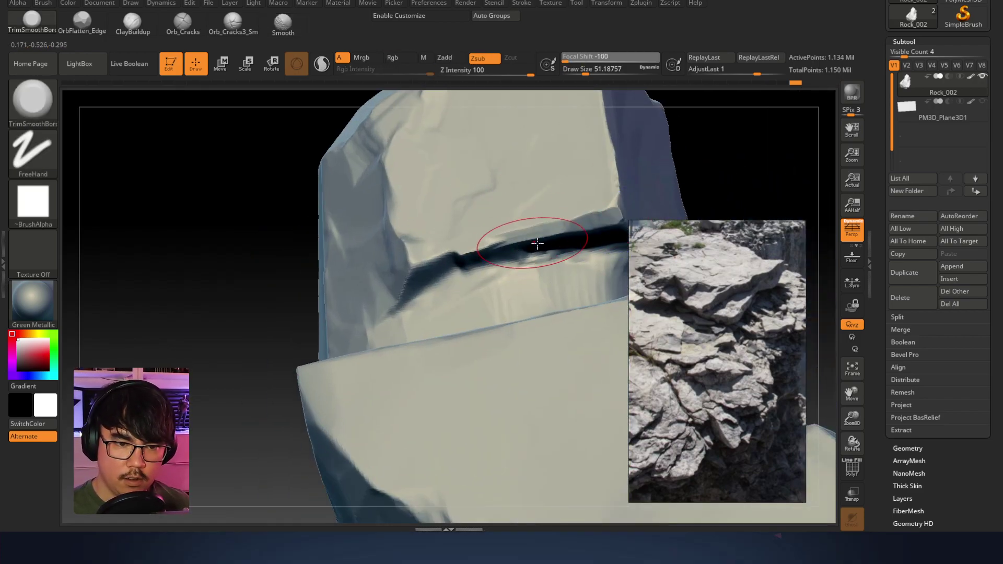
pyautogui.moveTo(528, 239)
pyautogui.mouseDown(button='right')
pyautogui.moveTo(490, 288)
pyautogui.moveTo(439, 293)
pyautogui.mouseUp(button='right')
pyautogui.moveTo(452, 296); pyautogui.dragTo(427, 298)
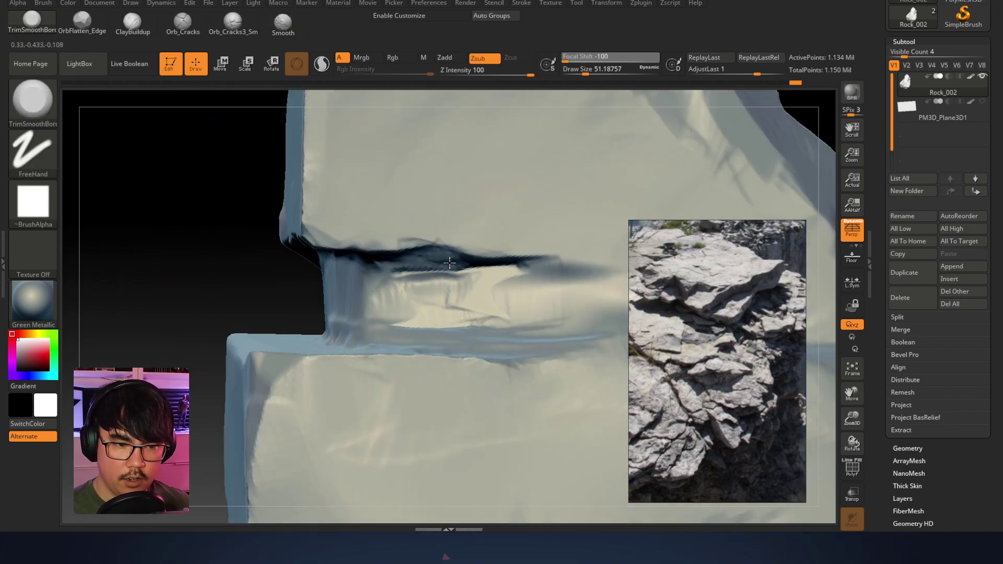
# Cut the crevice's upper edge into an irregular break and reduce the draw size to about 27 for its tapered end
pyautogui.moveTo(472, 260); pyautogui.dragTo(421, 248, button='right')
pyautogui.moveTo(353, 251); pyautogui.dragTo(469, 252)
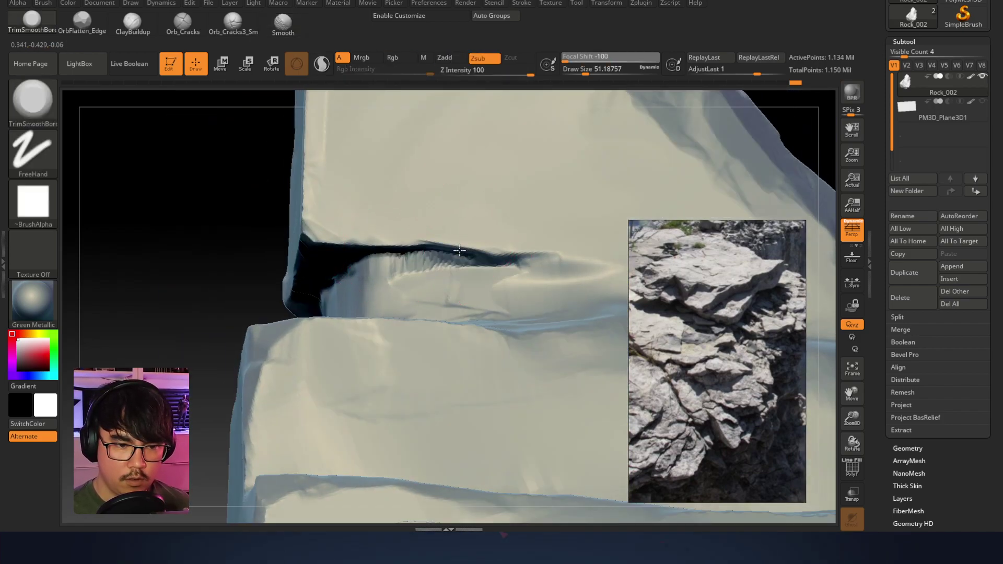
pyautogui.moveTo(553, 250); pyautogui.dragTo(381, 264)
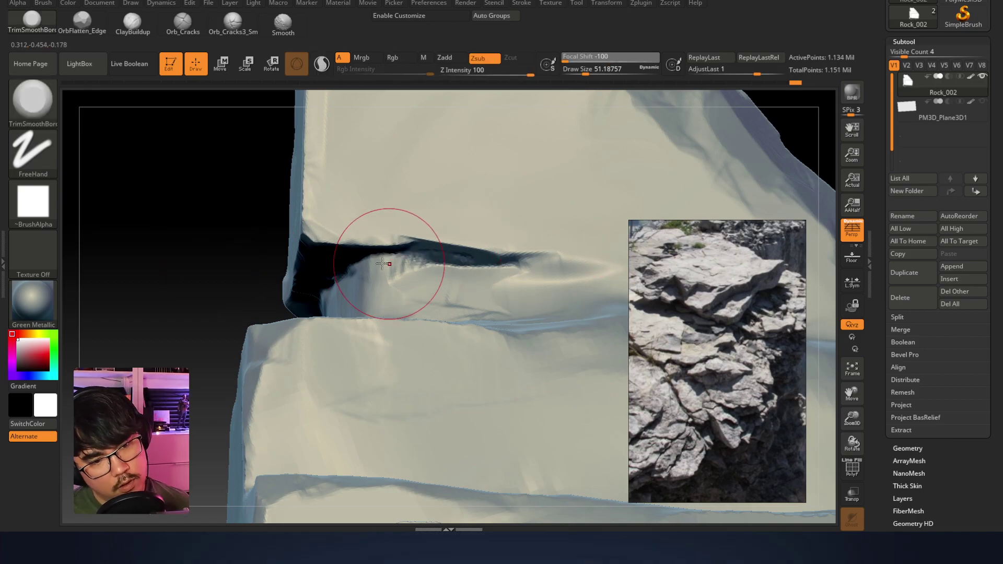
pyautogui.moveTo(473, 245); pyautogui.dragTo(542, 256)
pyautogui.moveTo(508, 262); pyautogui.dragTo(515, 276, button='right')
pyautogui.rightClick(517, 276)
pyautogui.moveTo(533, 278); pyautogui.dragTo(527, 278)
pyautogui.keyDown('alt'); pyautogui.moveTo(523, 265); pyautogui.dragTo(405, 242, button='right'); pyautogui.keyUp('alt')
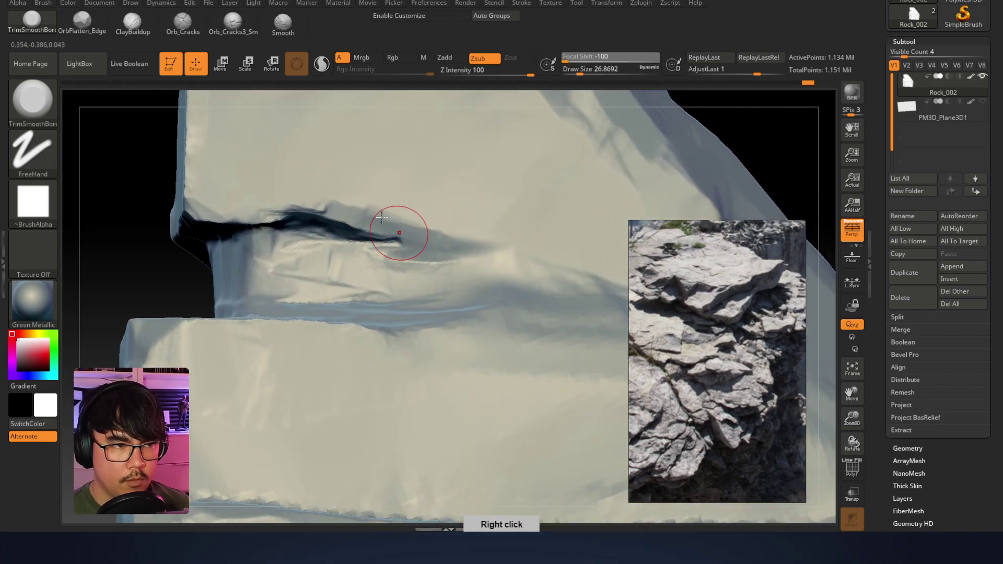
# Undo the trial crack stroke and extend the crevice's tapered end with the Orb_Cracks brush at draw size about 14
pyautogui.click(235, 28)
pyautogui.moveTo(371, 258)
pyautogui.mouseDown()
pyautogui.moveTo(424, 248)
pyautogui.moveTo(404, 249)
pyautogui.mouseUp()
pyautogui.hotkey('ctrl', 'z')
pyautogui.rightClick(394, 246)
pyautogui.click(183, 22)
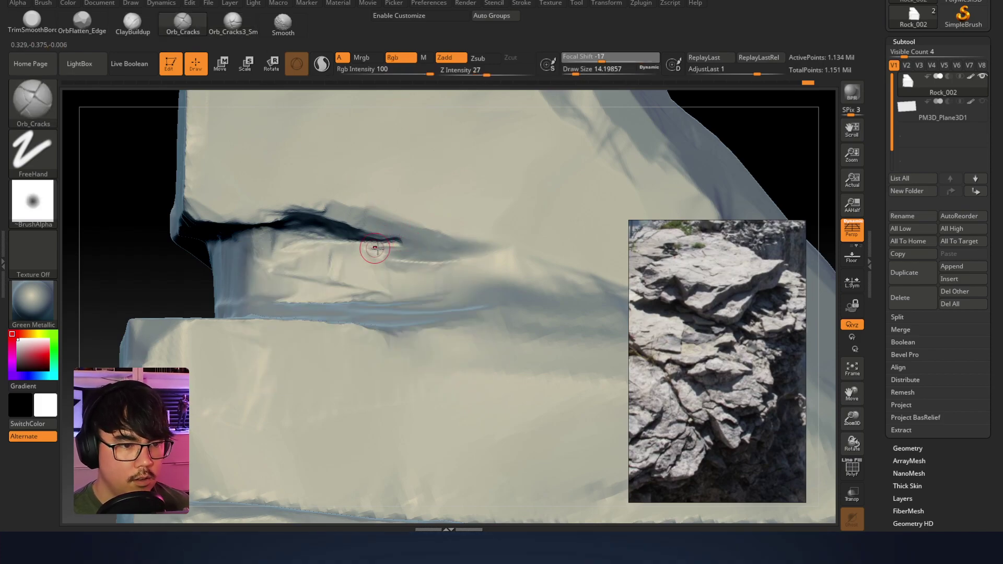
pyautogui.moveTo(526, 260)
pyautogui.mouseDown()
pyautogui.moveTo(385, 242)
pyautogui.moveTo(470, 249)
pyautogui.moveTo(456, 248)
pyautogui.mouseUp()
pyautogui.moveTo(464, 247)
pyautogui.mouseDown(button='right')
pyautogui.moveTo(291, 218)
pyautogui.moveTo(356, 230)
pyautogui.moveTo(407, 218)
pyautogui.moveTo(401, 256)
pyautogui.mouseUp(button='right')
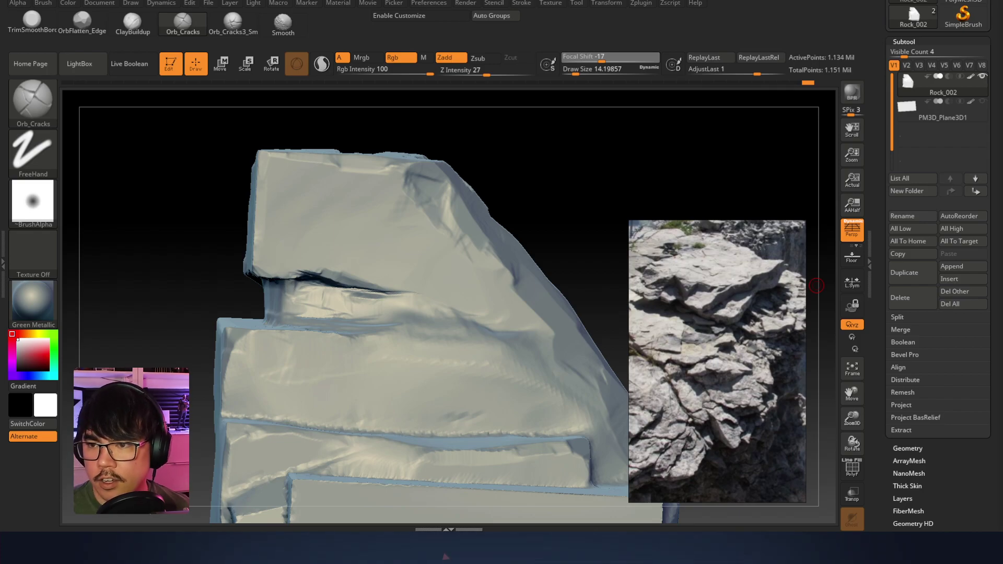
# Mask the whole flat end face of the top block at draw size about 80 and invert the mask
pyautogui.moveTo(490, 213); pyautogui.dragTo(402, 253, button='right')
pyautogui.press('space')
pyautogui.moveTo(406, 252)
pyautogui.mouseDown()
pyautogui.moveTo(421, 252)
pyautogui.moveTo(398, 231)
pyautogui.mouseUp()
pyautogui.moveTo(414, 223)
pyautogui.mouseDown(button='right')
pyautogui.moveTo(382, 175)
pyautogui.moveTo(360, 202)
pyautogui.mouseUp(button='right')
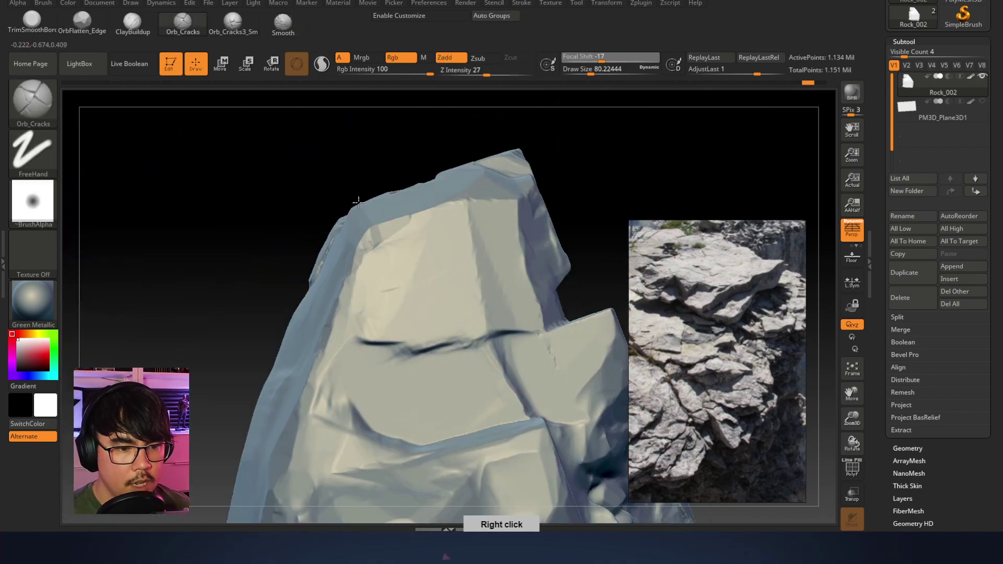
pyautogui.moveTo(460, 246)
pyautogui.keyDown('ctrl'); pyautogui.mouseDown()
pyautogui.moveTo(446, 241)
pyautogui.moveTo(492, 251)
pyautogui.mouseUp(); pyautogui.keyUp('ctrl')
pyautogui.keyDown('ctrl'); pyautogui.moveTo(508, 288); pyautogui.dragTo(504, 297); pyautogui.keyUp('ctrl')
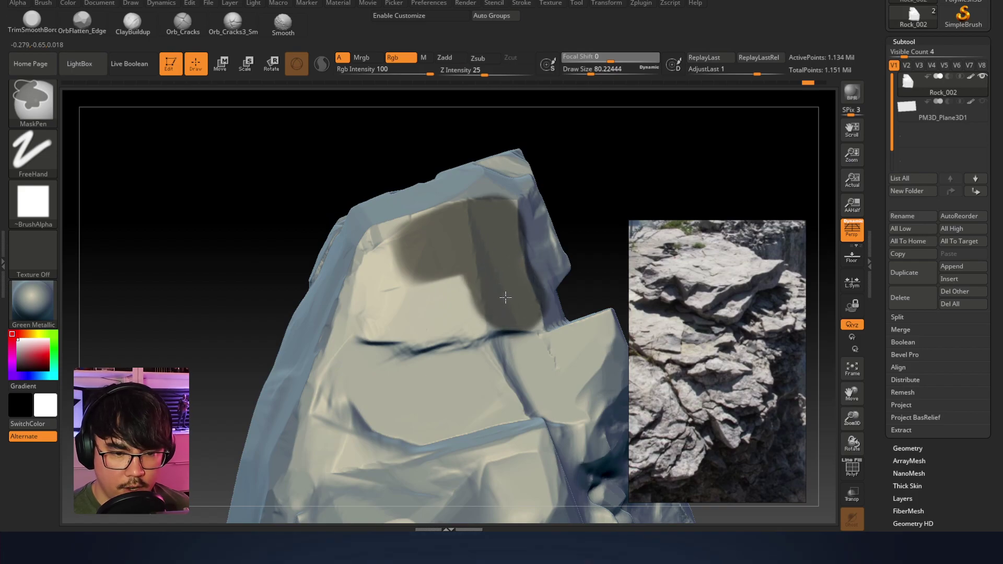
pyautogui.keyDown('ctrl'); pyautogui.moveTo(439, 312); pyautogui.dragTo(381, 305); pyautogui.keyUp('ctrl')
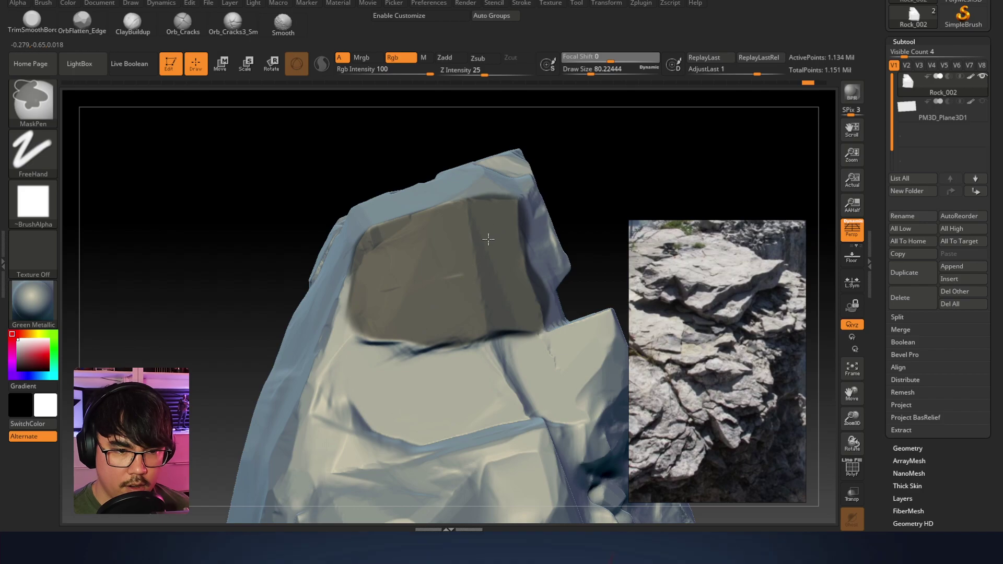
pyautogui.moveTo(434, 254); pyautogui.dragTo(439, 265, button='right')
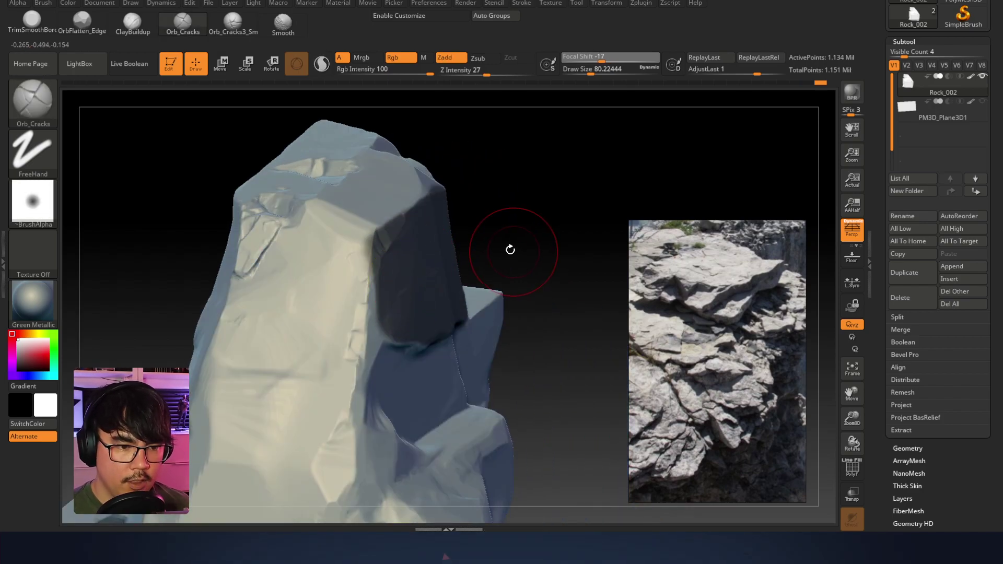
pyautogui.keyDown('ctrl'); pyautogui.click(534, 249); pyautogui.keyUp('ctrl')
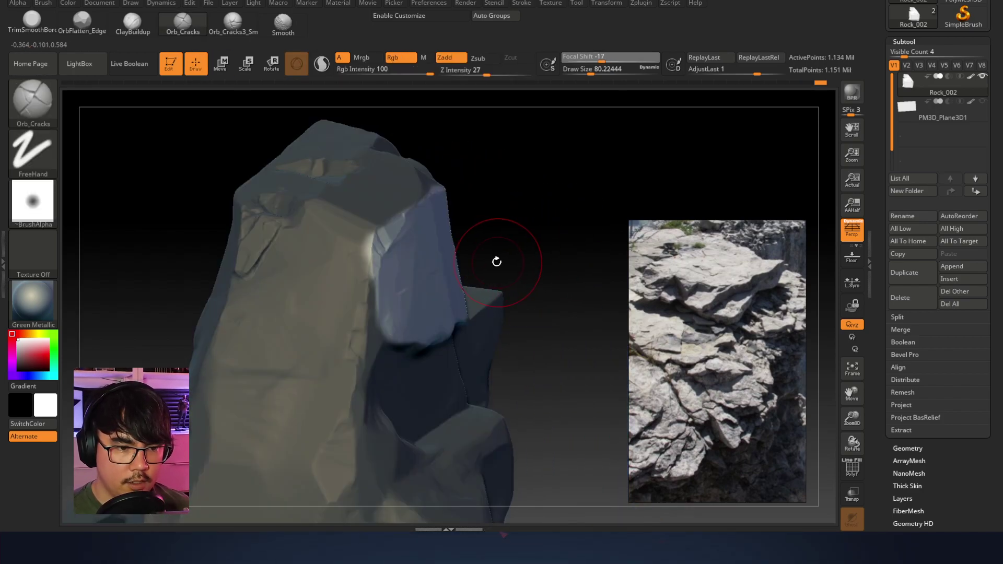
# Soften the mask around the exposed face's borders into the neighbouring faces, finishing at draw size about 71
pyautogui.moveTo(403, 255); pyautogui.dragTo(422, 222)
pyautogui.moveTo(356, 321)
pyautogui.mouseDown(button='right')
pyautogui.moveTo(450, 264)
pyautogui.moveTo(341, 322)
pyautogui.moveTo(380, 314)
pyautogui.mouseUp(button='right')
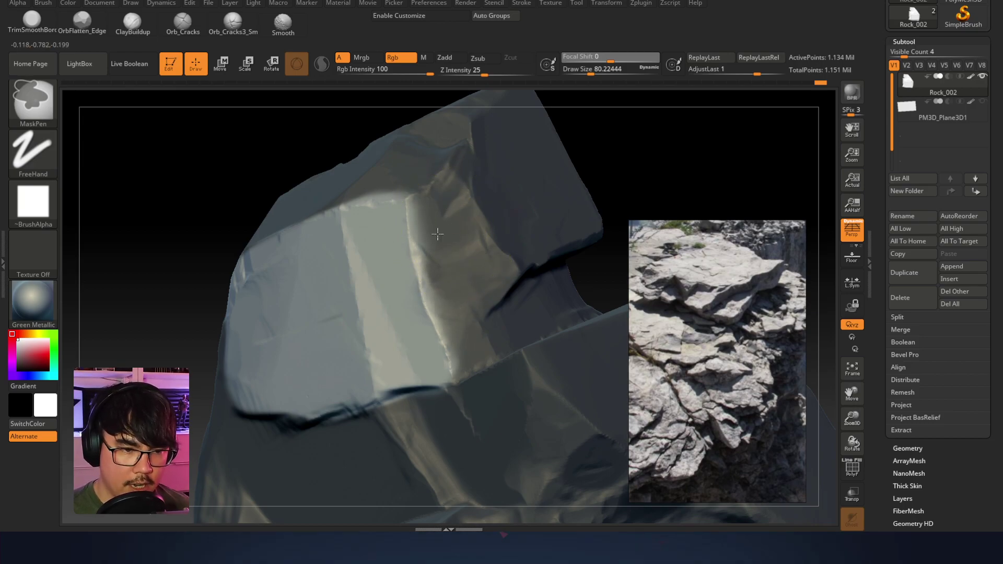
pyautogui.moveTo(391, 177); pyautogui.dragTo(403, 179, button='right')
pyautogui.rightClick(313, 264)
pyautogui.moveTo(371, 196)
pyautogui.mouseDown()
pyautogui.moveTo(381, 196)
pyautogui.moveTo(322, 186)
pyautogui.mouseUp()
pyautogui.rightClick(264, 254)
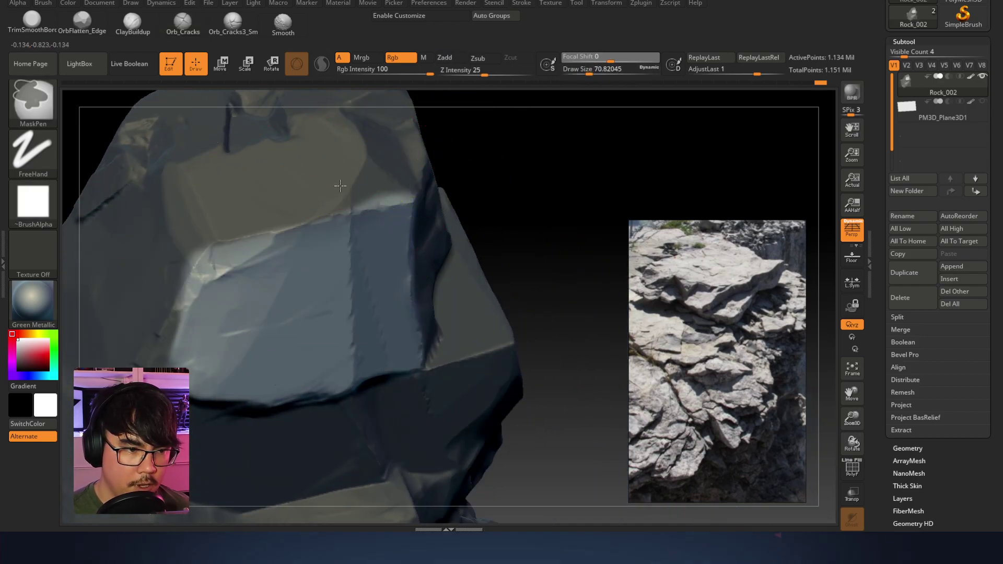
# Try pulling the top block's unmasked end face outward with the Move gizmo, returning to sculpting with the mask cleared
pyautogui.moveTo(362, 303)
pyautogui.mouseDown(button='right')
pyautogui.moveTo(351, 291)
pyautogui.moveTo(365, 277)
pyautogui.moveTo(448, 237)
pyautogui.moveTo(470, 238)
pyautogui.mouseUp(button='right')
pyautogui.press('w')
pyautogui.click(392, 239)
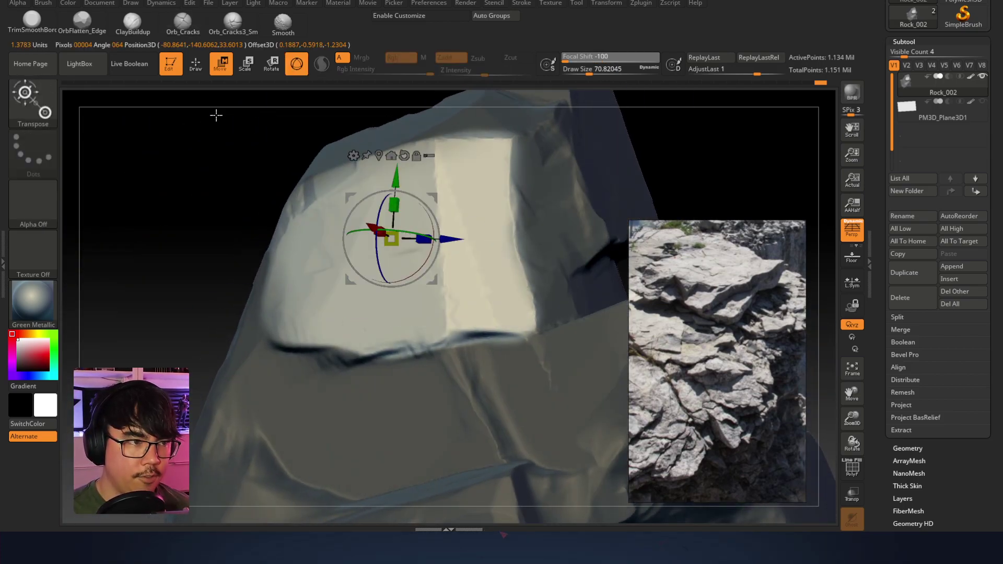
pyautogui.moveTo(481, 172); pyautogui.dragTo(417, 205, button='right')
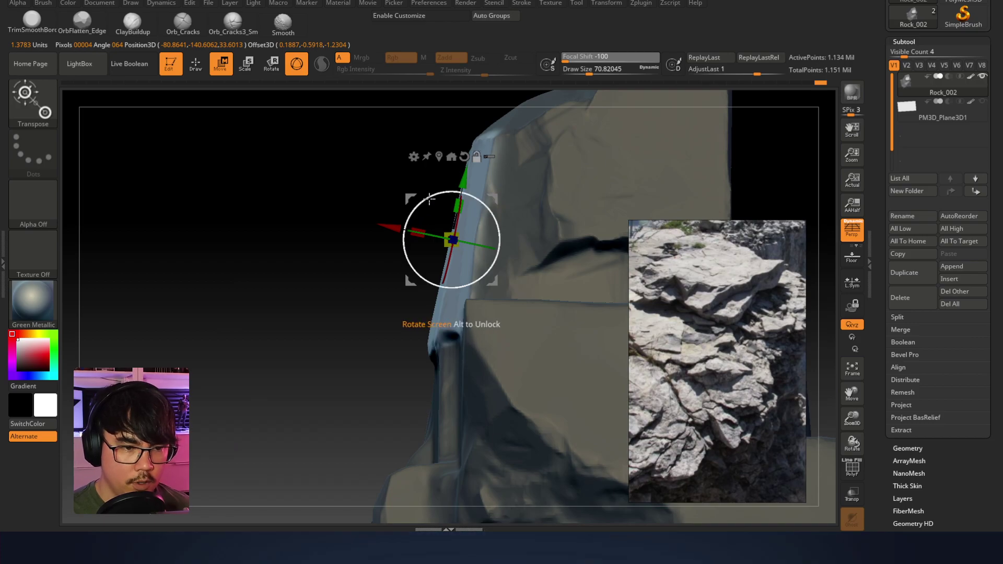
pyautogui.moveTo(389, 237); pyautogui.dragTo(332, 238)
pyautogui.press('q')
pyautogui.moveTo(309, 263); pyautogui.dragTo(437, 255, button='right')
pyautogui.keyDown('shift'); pyautogui.moveTo(420, 248); pyautogui.dragTo(409, 251); pyautogui.keyUp('shift')
pyautogui.hotkey('ctrl', 'z')
pyautogui.hotkey('ctrl', 'z')
pyautogui.hotkey('ctrl', 'shift', 'z')
# Trim the underside of the pulled-out top block into flat facets with the TrimSmoothBorder brush at draw size about 71
pyautogui.click(22, 23)
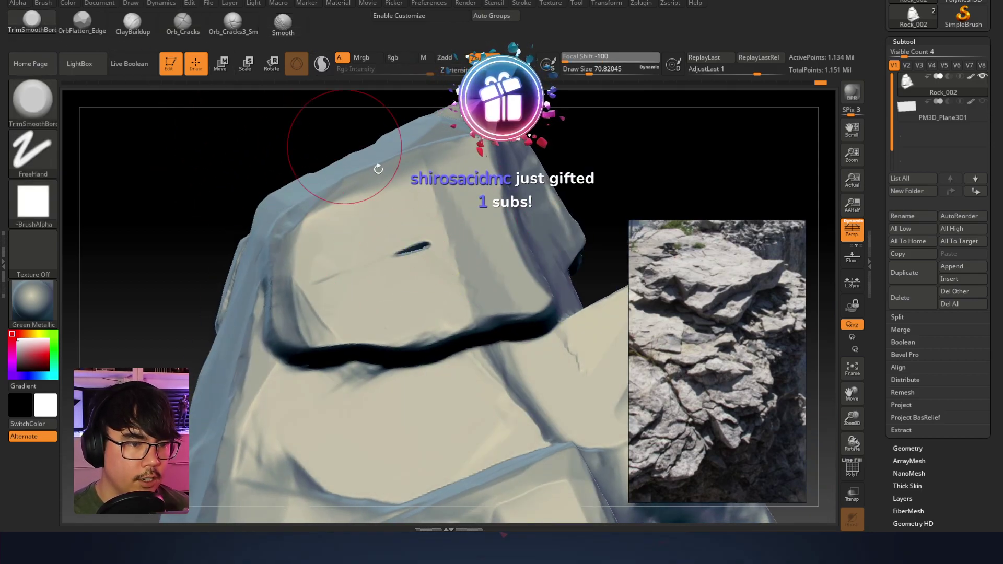
pyautogui.moveTo(580, 172)
pyautogui.mouseDown(button='right')
pyautogui.moveTo(594, 165)
pyautogui.moveTo(541, 233)
pyautogui.moveTo(552, 229)
pyautogui.moveTo(481, 245)
pyautogui.moveTo(496, 273)
pyautogui.moveTo(529, 272)
pyautogui.mouseUp(button='right')
pyautogui.hotkey('shift', 'f')
pyautogui.hotkey('shift', 'f')
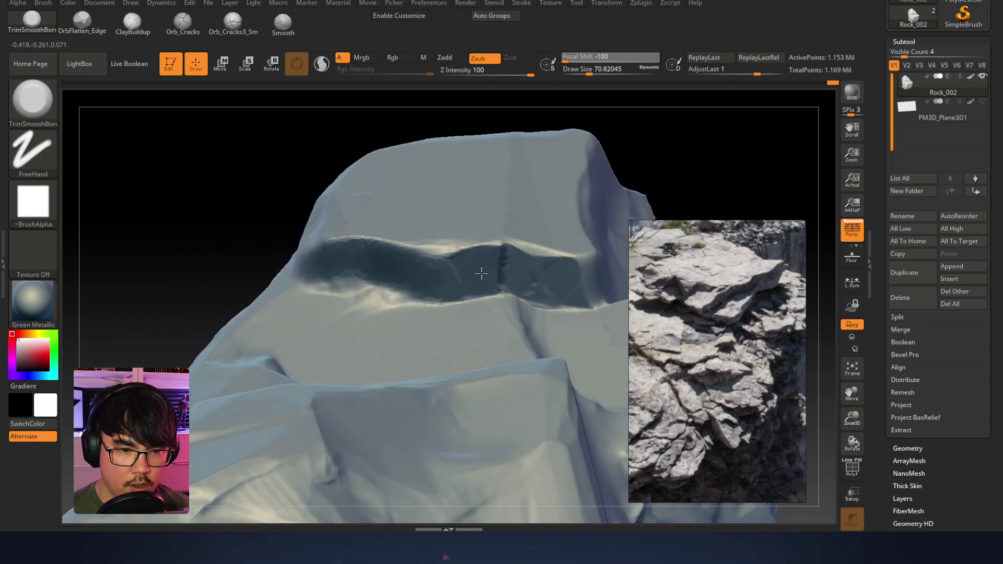
pyautogui.moveTo(331, 255); pyautogui.dragTo(374, 254)
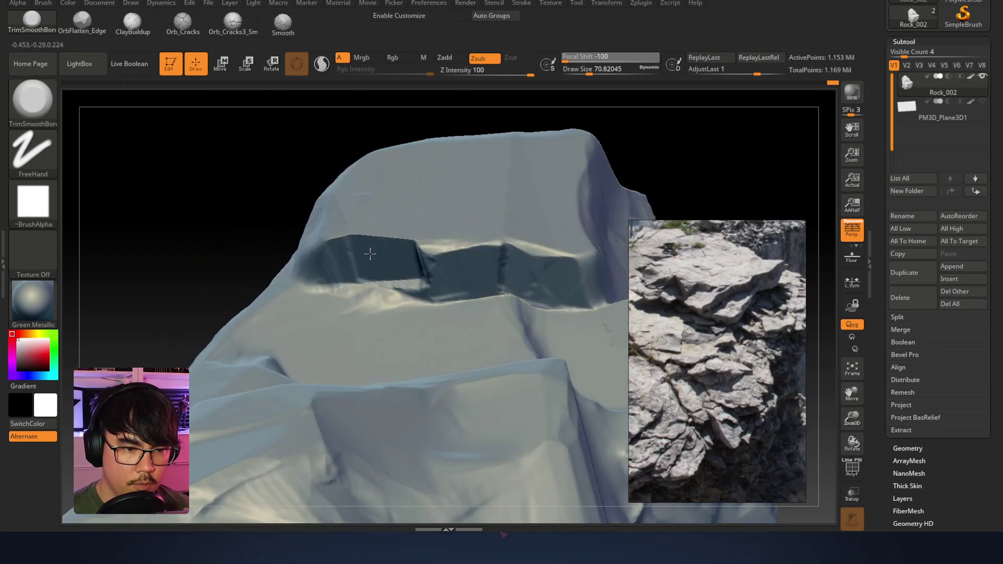
pyautogui.moveTo(366, 262); pyautogui.dragTo(390, 324, button='right')
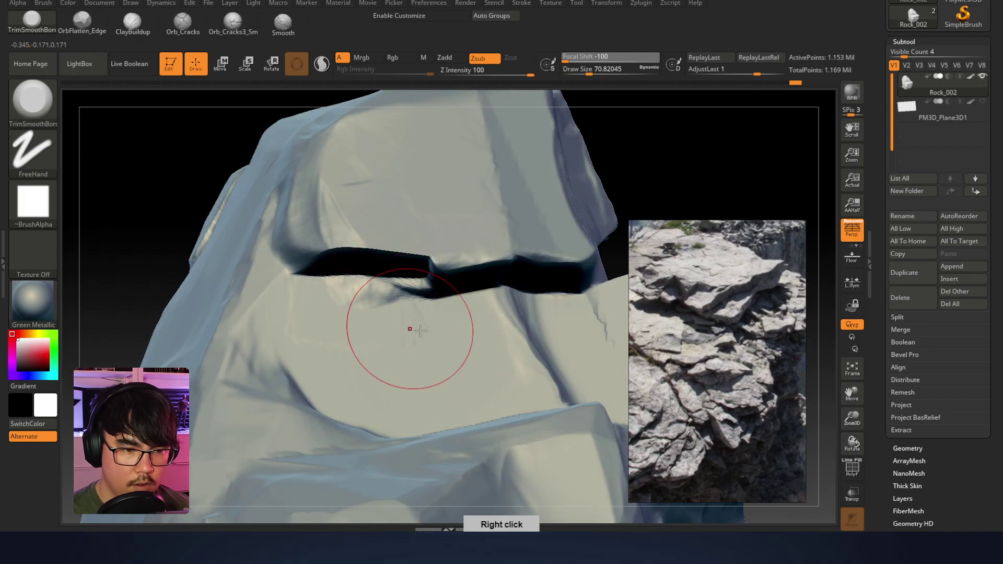
# Undo the trial trim stroke below the overhang and chip the pulled-out block's lower edge along the crevice
pyautogui.moveTo(416, 329); pyautogui.dragTo(367, 328)
pyautogui.hotkey('ctrl', 'z')
pyautogui.moveTo(402, 250); pyautogui.dragTo(346, 242)
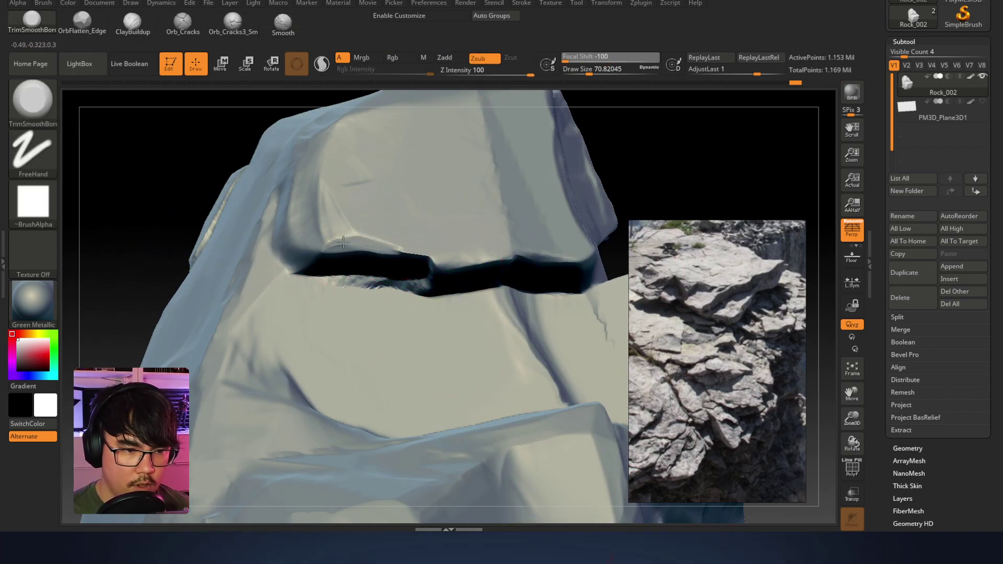
pyautogui.moveTo(435, 265); pyautogui.dragTo(472, 263)
pyautogui.moveTo(514, 264)
pyautogui.mouseDown(button='right')
pyautogui.moveTo(486, 238)
pyautogui.moveTo(435, 272)
pyautogui.mouseUp(button='right')
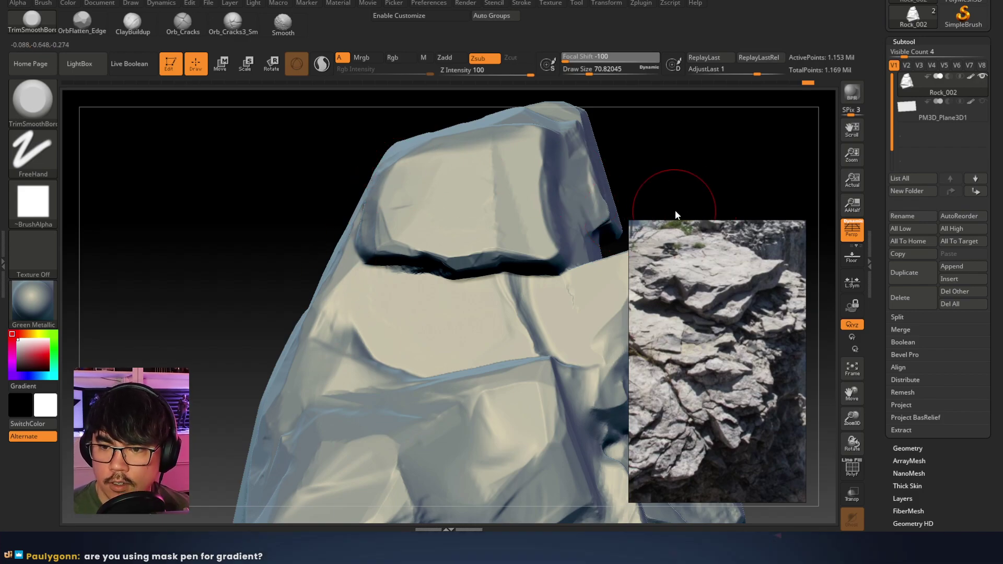
# Try soft MaskPen strokes across the top block's end face, undoing the unwanted ones
pyautogui.moveTo(641, 161); pyautogui.dragTo(542, 198, button='right')
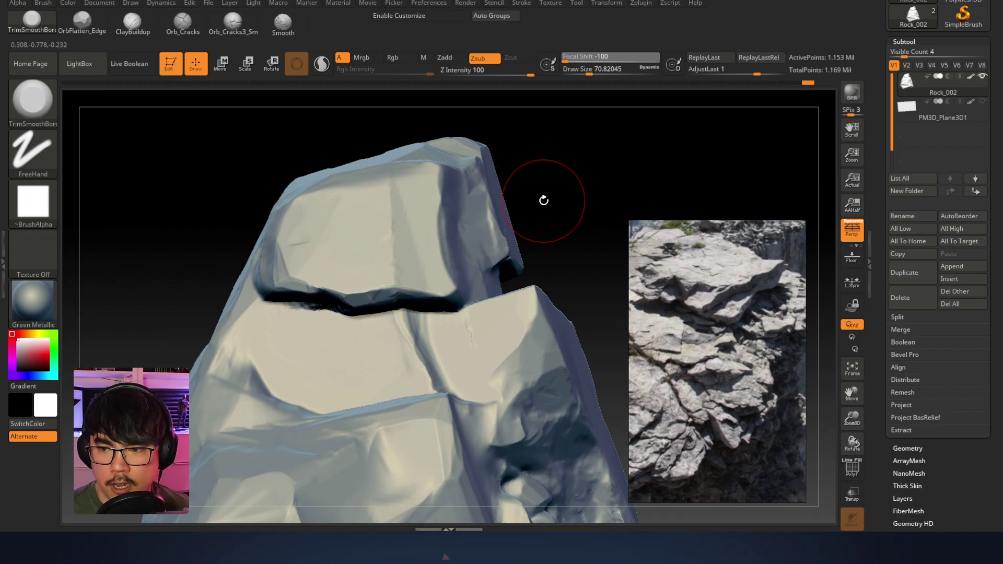
pyautogui.moveTo(541, 199); pyautogui.dragTo(383, 230, button='right')
pyautogui.moveTo(387, 232)
pyautogui.keyDown('ctrl'); pyautogui.mouseDown()
pyautogui.moveTo(346, 213)
pyautogui.moveTo(408, 225)
pyautogui.mouseUp(); pyautogui.keyUp('ctrl')
pyautogui.hotkey('ctrl', 'z')
pyautogui.moveTo(537, 147)
pyautogui.keyDown('ctrl'); pyautogui.mouseDown()
pyautogui.moveTo(381, 195)
pyautogui.moveTo(350, 256)
pyautogui.mouseUp(); pyautogui.keyUp('ctrl')
pyautogui.hotkey('ctrl', 'z')
pyautogui.keyDown('ctrl'); pyautogui.moveTo(313, 204); pyautogui.dragTo(576, 300); pyautogui.keyUp('ctrl')
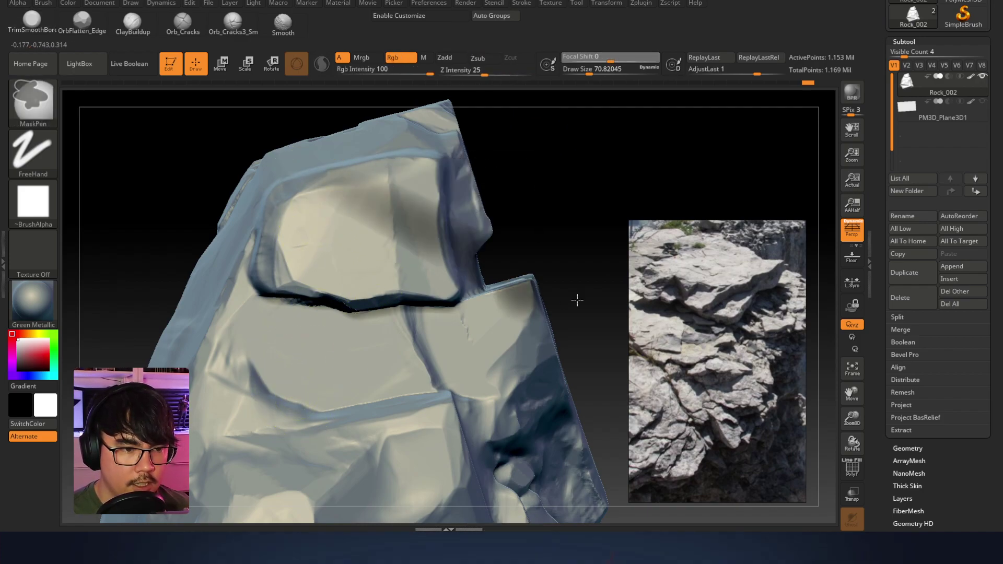
# Mask a rectangular area of the top block's end face, adjust the softness of its border and clear the mask
pyautogui.moveTo(544, 161)
pyautogui.keyDown('ctrl'); pyautogui.mouseDown()
pyautogui.moveTo(285, 324)
pyautogui.moveTo(185, 339)
pyautogui.moveTo(269, 337)
pyautogui.moveTo(244, 336)
pyautogui.moveTo(251, 316)
pyautogui.mouseUp(); pyautogui.keyUp('ctrl')
pyautogui.moveTo(334, 282)
pyautogui.mouseDown(button='right')
pyautogui.moveTo(439, 270)
pyautogui.moveTo(537, 239)
pyautogui.moveTo(460, 209)
pyautogui.moveTo(373, 197)
pyautogui.mouseUp(button='right')
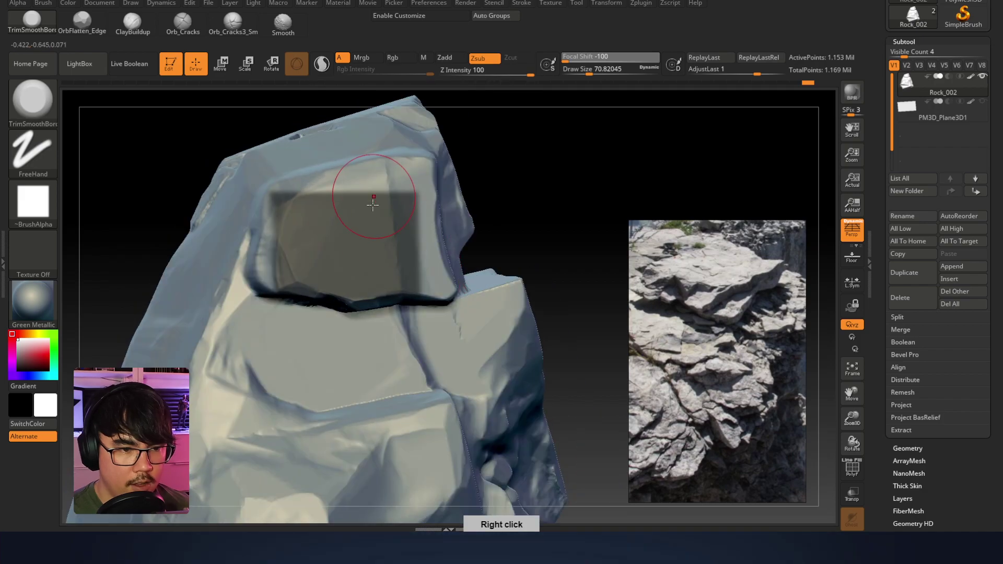
pyautogui.press('ctrl')
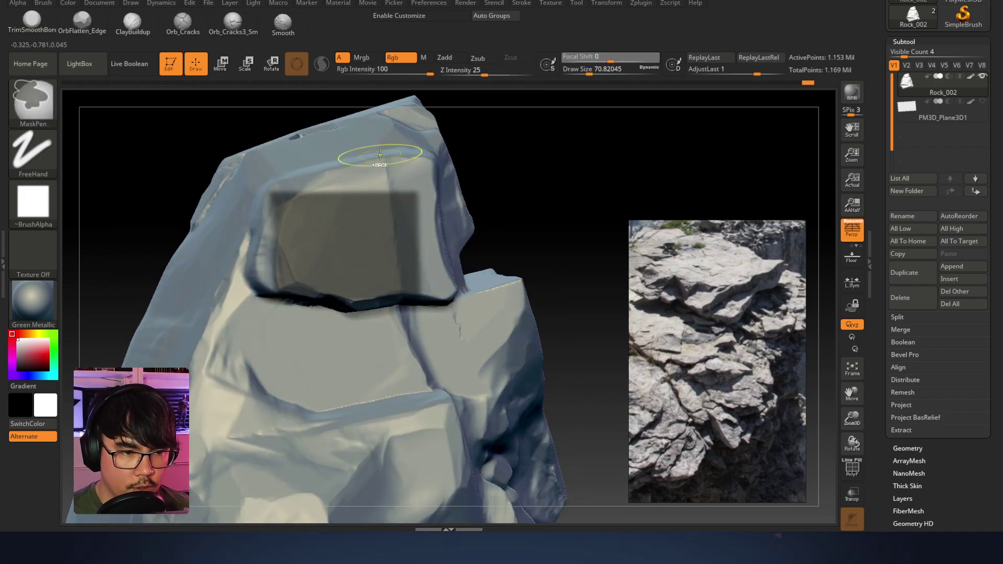
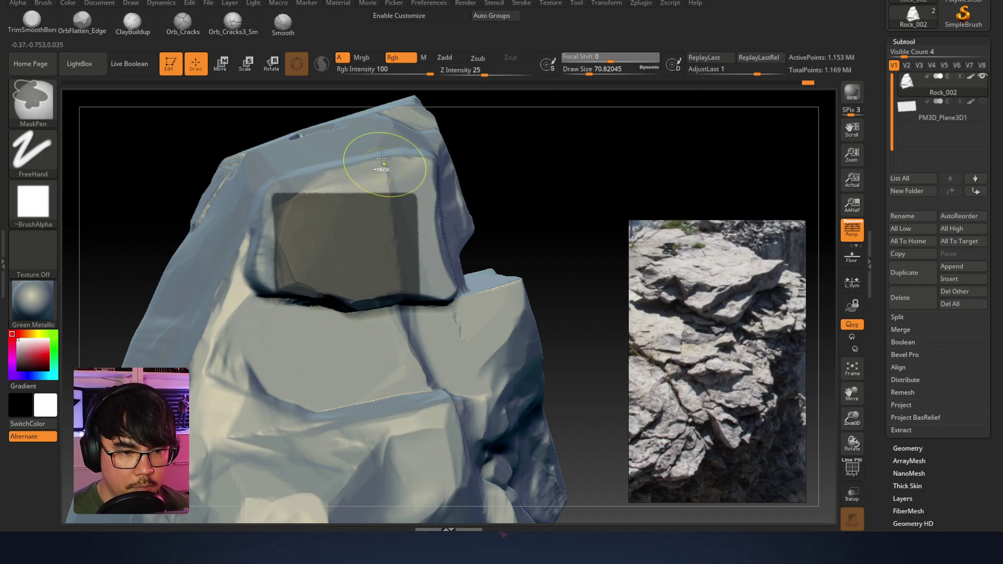
pyautogui.moveTo(521, 186); pyautogui.dragTo(577, 172, button='right')
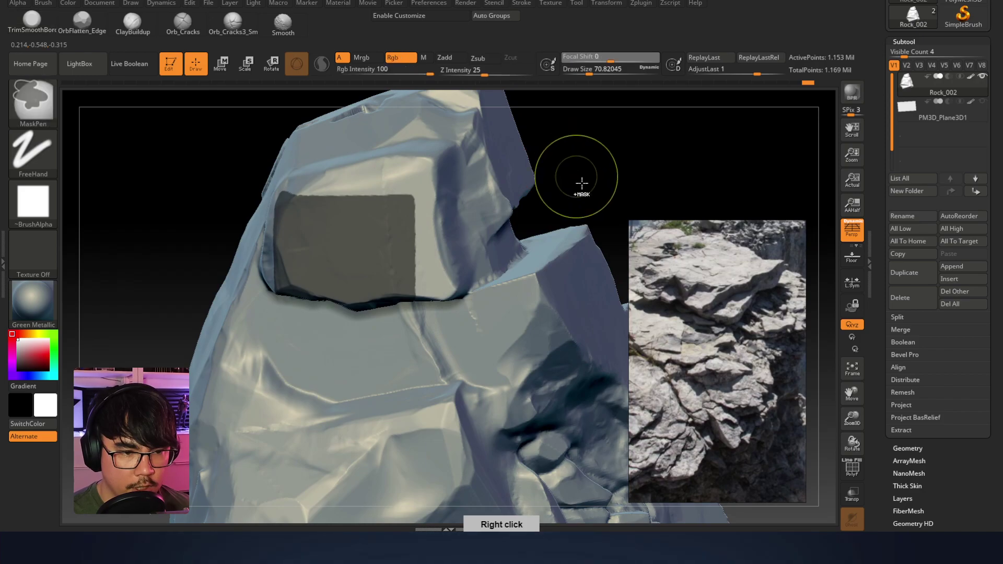
pyautogui.keyDown('ctrl'); pyautogui.moveTo(567, 188); pyautogui.dragTo(580, 204); pyautogui.keyUp('ctrl')
pyautogui.press('ctrl')
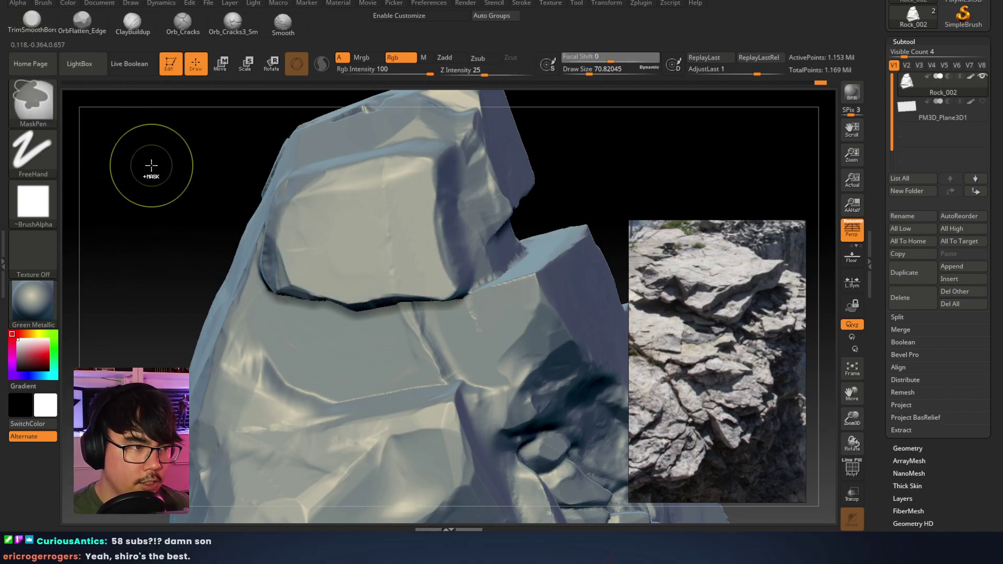
# Test freehand mask strokes on the top block's end face and side edge, and undo them
pyautogui.moveTo(420, 230)
pyautogui.keyDown('ctrl'); pyautogui.mouseDown()
pyautogui.moveTo(458, 224)
pyautogui.moveTo(453, 260)
pyautogui.moveTo(397, 265)
pyautogui.mouseUp(); pyautogui.keyUp('ctrl')
pyautogui.keyDown('ctrl'); pyautogui.moveTo(210, 218); pyautogui.dragTo(130, 197); pyautogui.keyUp('ctrl')
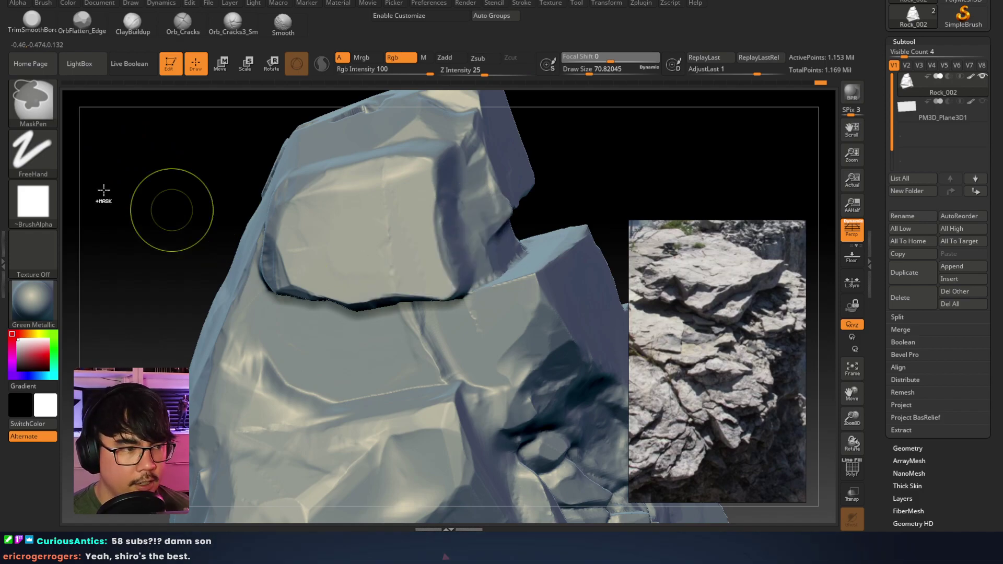
pyautogui.moveTo(356, 222)
pyautogui.keyDown('ctrl'); pyautogui.mouseDown()
pyautogui.moveTo(418, 211)
pyautogui.moveTo(429, 187)
pyautogui.mouseUp(); pyautogui.keyUp('ctrl')
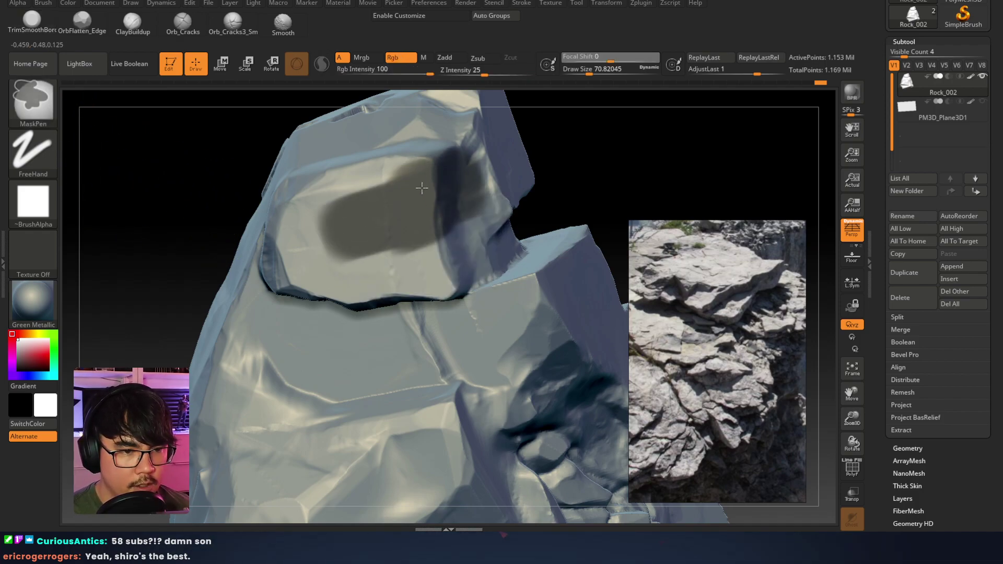
pyautogui.hotkey('ctrl', 'z')
pyautogui.keyDown('ctrl'); pyautogui.moveTo(441, 255); pyautogui.dragTo(443, 244); pyautogui.keyUp('ctrl')
pyautogui.moveTo(444, 244)
pyautogui.mouseDown(button='right')
pyautogui.moveTo(473, 182)
pyautogui.moveTo(463, 174)
pyautogui.mouseUp(button='right')
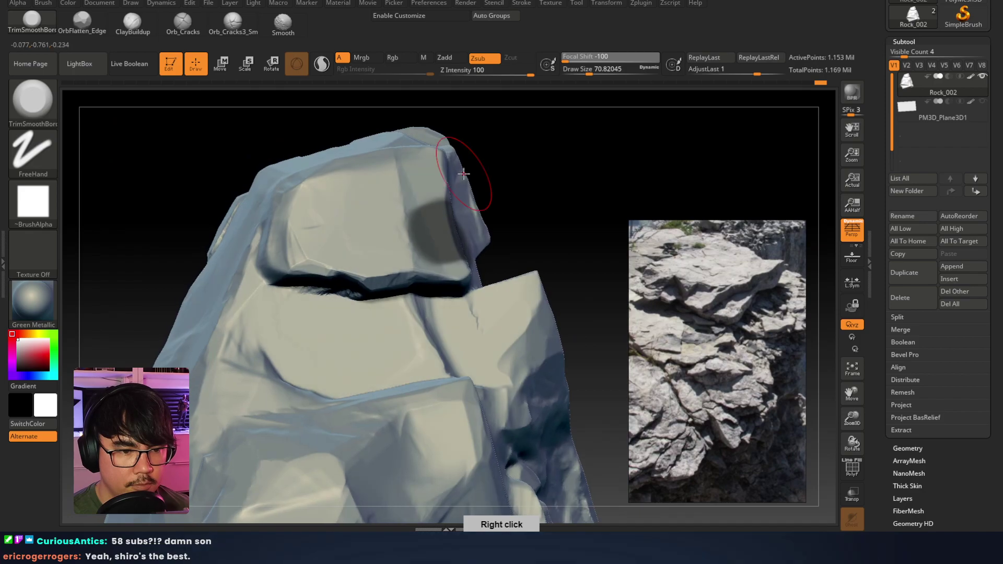
pyautogui.hotkey('ctrl', 'z')
# Trim the rough lower lip of the crevice and the inner end of the overhang's underside at draw size about 71
pyautogui.moveTo(335, 300); pyautogui.dragTo(324, 257, button='right')
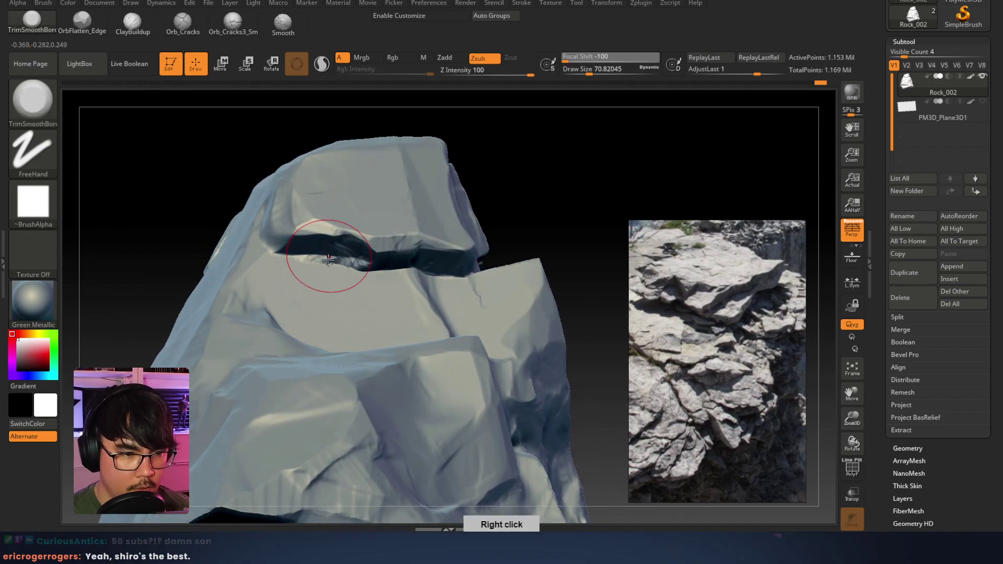
pyautogui.moveTo(312, 271); pyautogui.dragTo(362, 261)
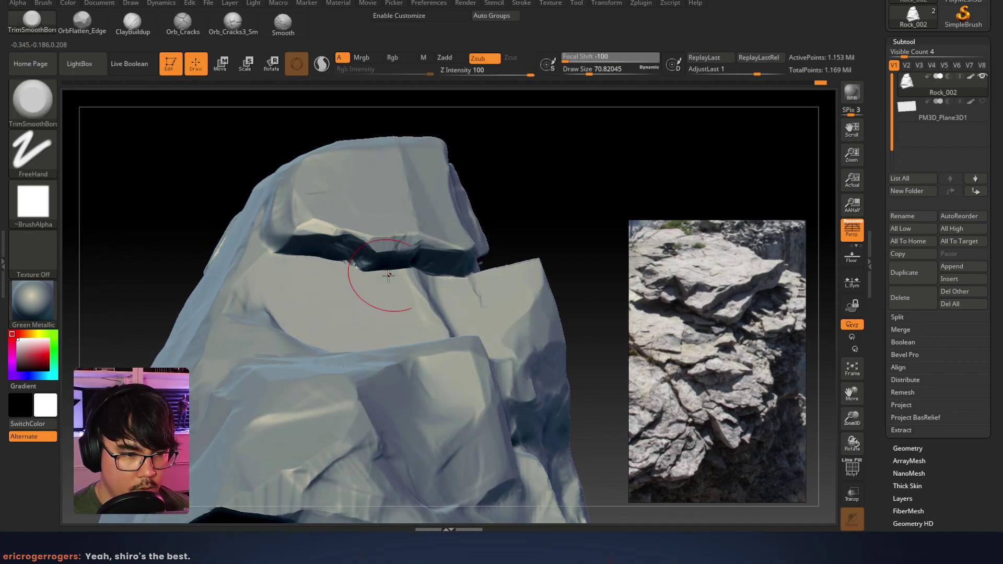
pyautogui.moveTo(359, 262); pyautogui.dragTo(377, 257, button='right')
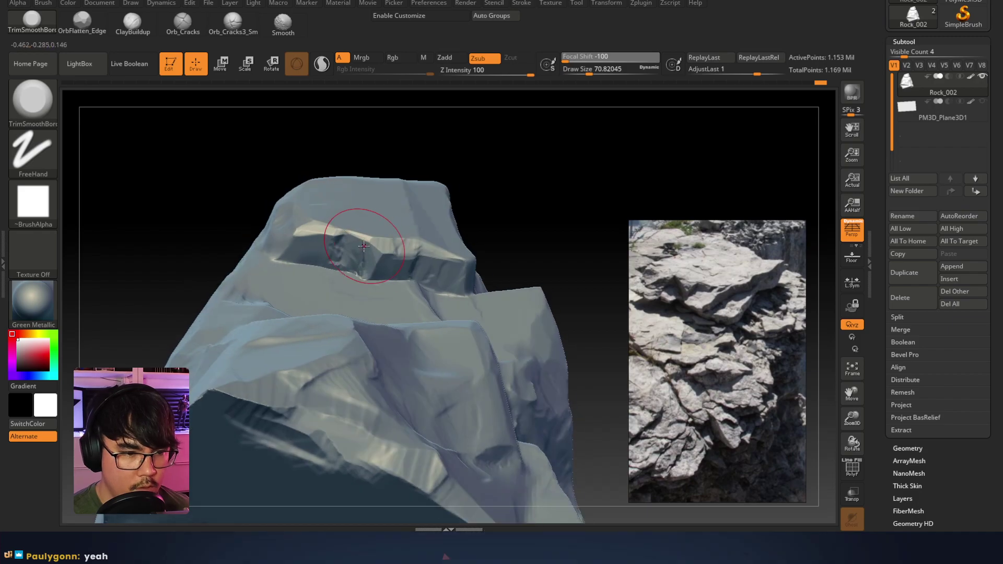
pyautogui.moveTo(328, 237)
pyautogui.mouseDown(button='right')
pyautogui.moveTo(327, 244)
pyautogui.moveTo(306, 221)
pyautogui.moveTo(303, 230)
pyautogui.mouseUp(button='right')
# Try flattening the top block's end face with broad trim strokes at draw size about 128
pyautogui.press('space')
pyautogui.moveTo(334, 201)
pyautogui.mouseDown()
pyautogui.moveTo(342, 214)
pyautogui.moveTo(330, 177)
pyautogui.mouseUp()
pyautogui.moveTo(358, 182)
pyautogui.mouseDown(button='right')
pyautogui.moveTo(413, 222)
pyautogui.moveTo(430, 261)
pyautogui.mouseUp(button='right')
pyautogui.moveTo(400, 233); pyautogui.dragTo(387, 223)
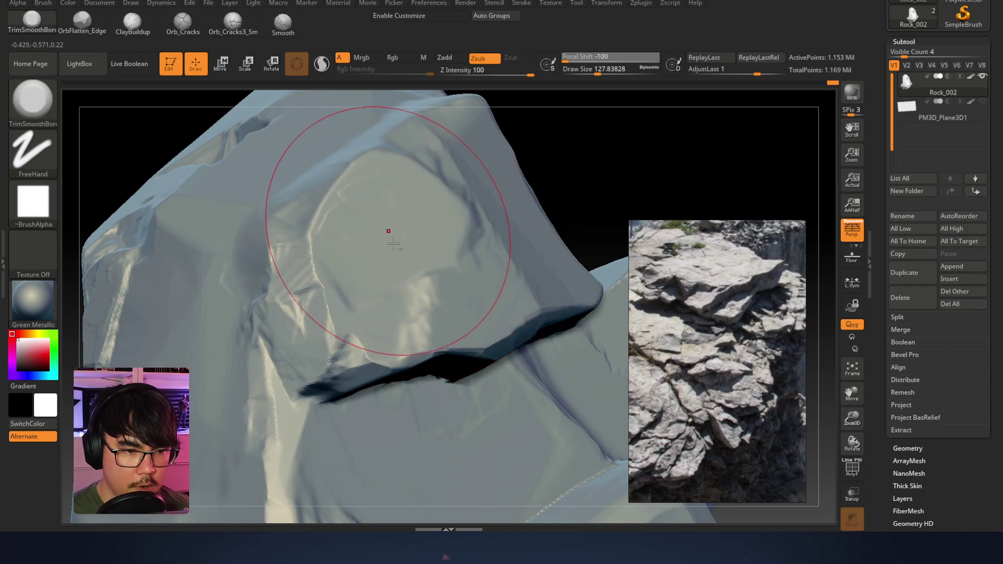
pyautogui.hotkey('ctrl', 'z')
pyautogui.moveTo(412, 260)
pyautogui.mouseDown()
pyautogui.moveTo(388, 299)
pyautogui.moveTo(392, 282)
pyautogui.mouseUp()
# Trim chipped facets into the side corner of the pulled-out top block at draw size about 62
pyautogui.press('space')
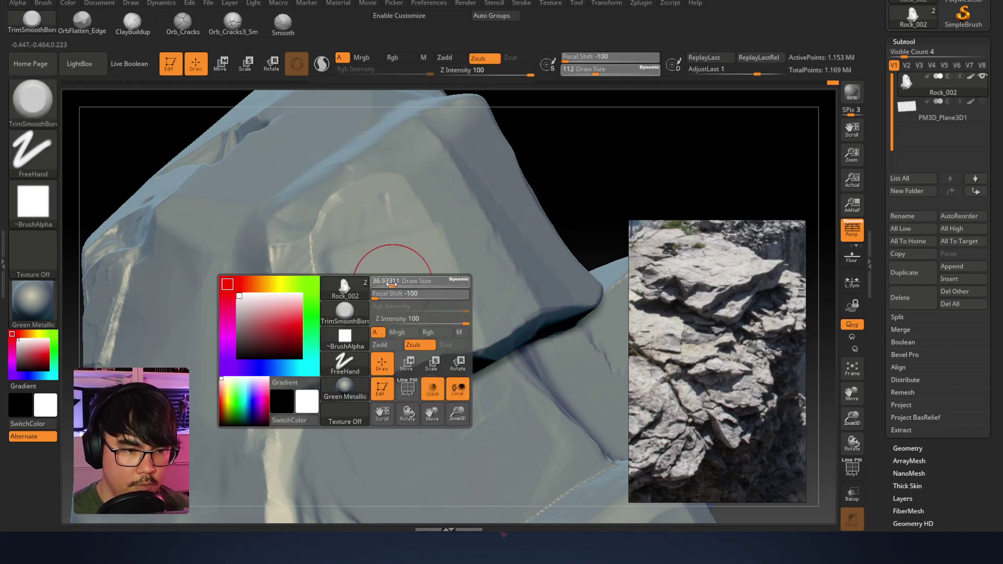
pyautogui.press('space')
pyautogui.moveTo(335, 246); pyautogui.dragTo(341, 245)
pyautogui.moveTo(354, 321); pyautogui.dragTo(311, 254, button='right')
pyautogui.moveTo(311, 216); pyautogui.dragTo(340, 246, button='right')
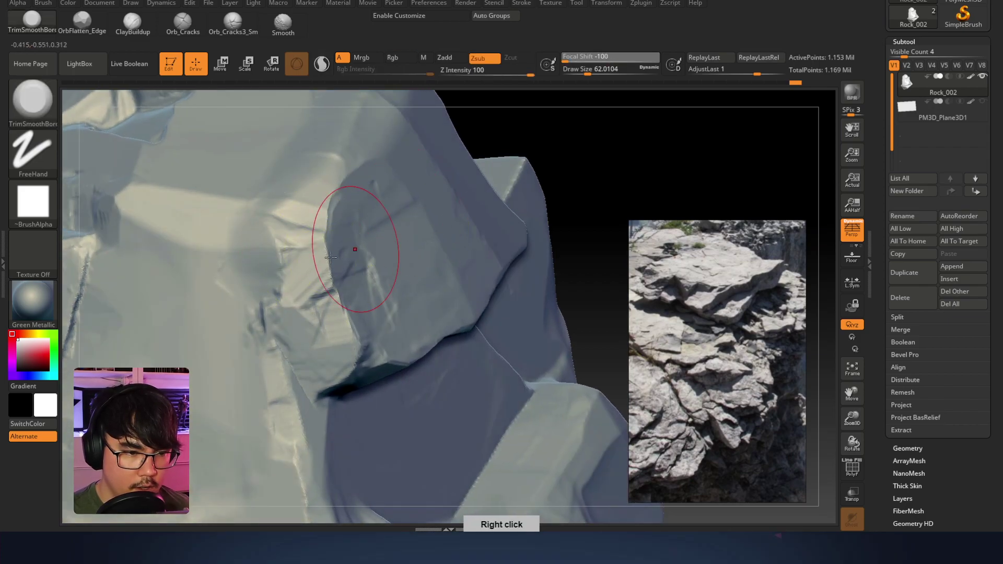
pyautogui.moveTo(306, 218); pyautogui.dragTo(313, 197)
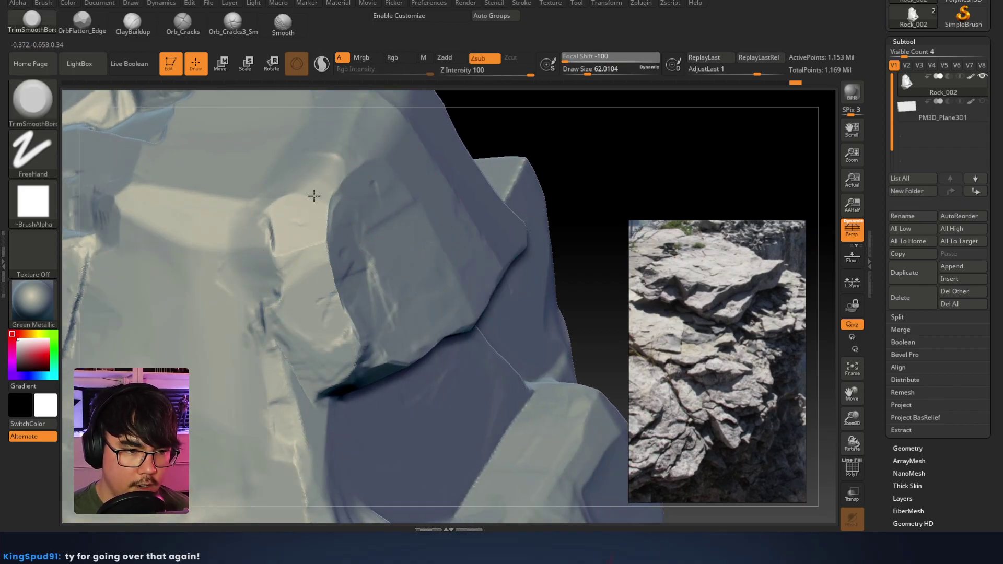
pyautogui.moveTo(269, 234)
pyautogui.mouseDown(button='right')
pyautogui.moveTo(303, 246)
pyautogui.moveTo(396, 216)
pyautogui.moveTo(211, 264)
pyautogui.mouseUp(button='right')
pyautogui.moveTo(418, 242); pyautogui.dragTo(460, 282, button='right')
pyautogui.moveTo(575, 212)
pyautogui.mouseDown(button='right')
pyautogui.moveTo(443, 232)
pyautogui.moveTo(526, 191)
pyautogui.mouseUp(button='right')
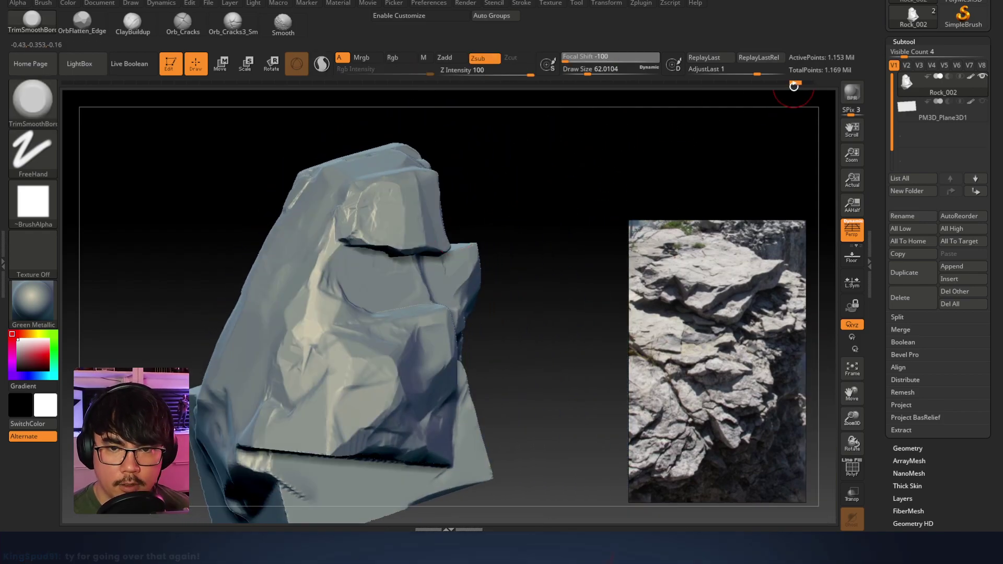
# Roll the undo history back to the masked top block before the pull, accept discarding the newer entries and clear the mask
pyautogui.moveTo(775, 85); pyautogui.dragTo(697, 88)
pyautogui.moveTo(623, 92); pyautogui.dragTo(350, 89)
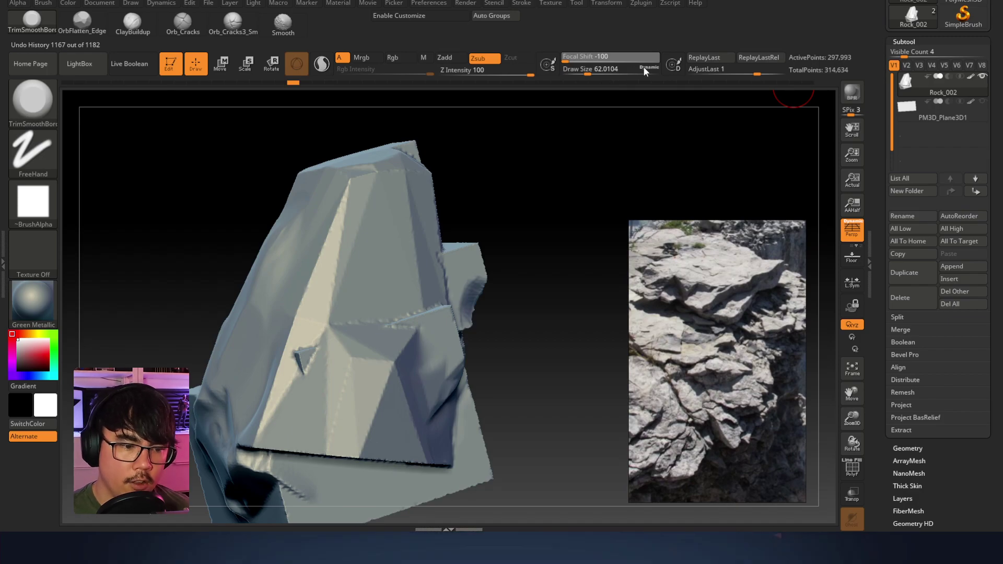
pyautogui.click(607, 83)
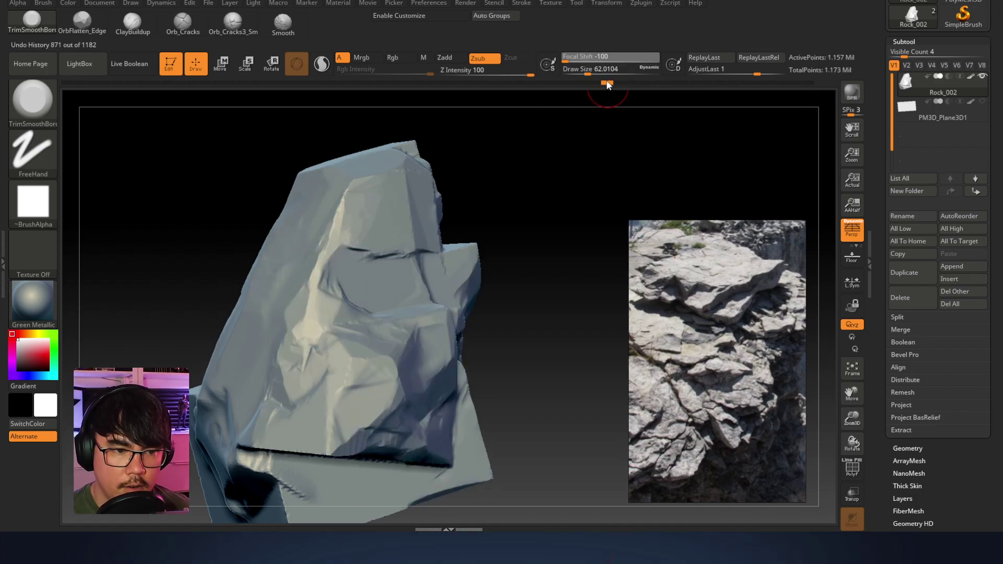
pyautogui.click(658, 83)
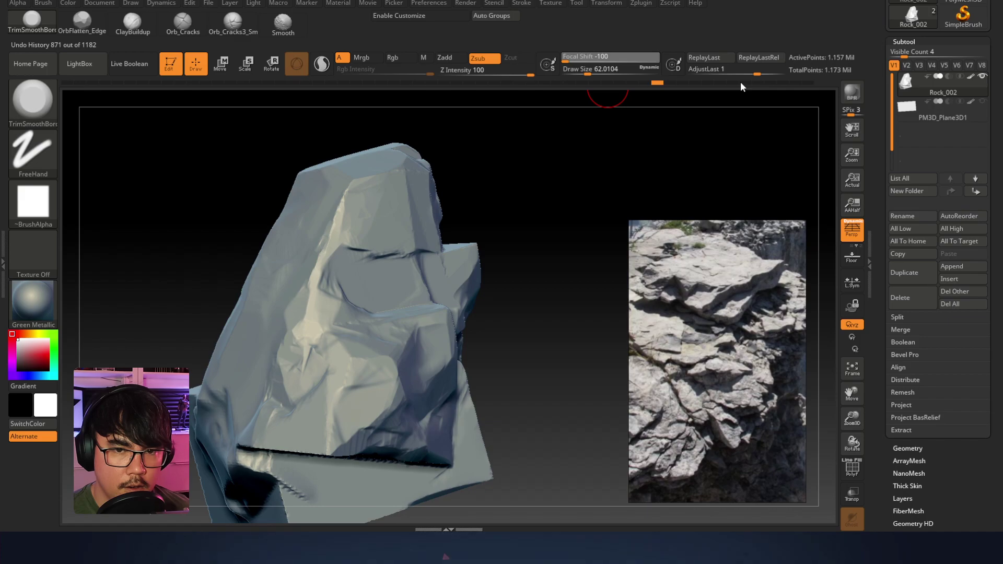
pyautogui.click(743, 82)
pyautogui.keyDown('ctrl'); pyautogui.click(585, 222); pyautogui.keyUp('ctrl')
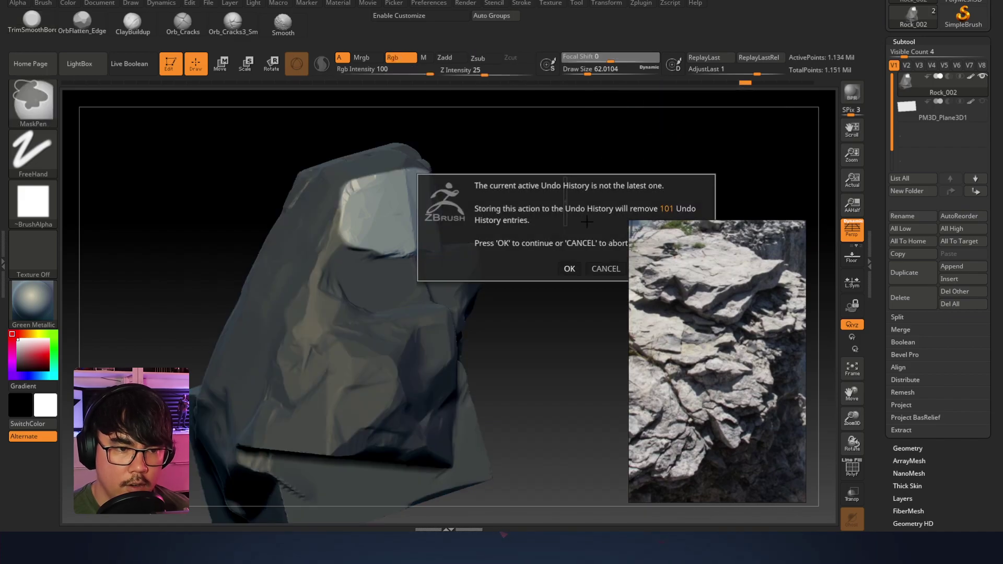
pyautogui.click(568, 270)
pyautogui.moveTo(582, 197)
pyautogui.mouseDown()
pyautogui.moveTo(544, 167)
pyautogui.moveTo(584, 172)
pyautogui.moveTo(483, 209)
pyautogui.moveTo(512, 211)
pyautogui.moveTo(528, 268)
pyautogui.moveTo(602, 195)
pyautogui.mouseUp()
# Try trimming the top block's end face with the TrimSmoothBorder brush at draw size 112
pyautogui.moveTo(397, 209)
pyautogui.mouseDown(button='right')
pyautogui.moveTo(387, 232)
pyautogui.moveTo(399, 161)
pyautogui.mouseUp(button='right')
pyautogui.rightClick(361, 282)
pyautogui.moveTo(410, 230); pyautogui.dragTo(419, 230)
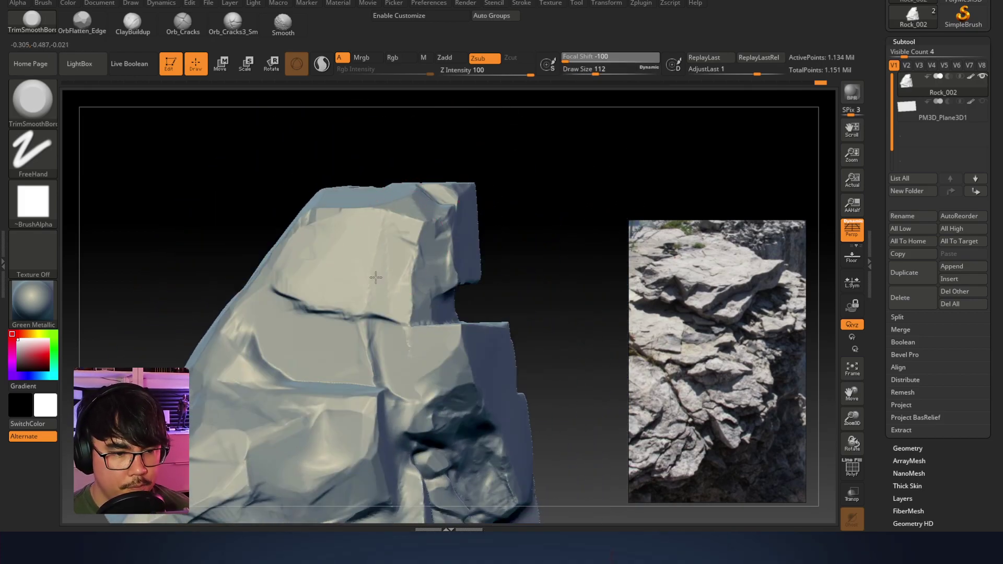
pyautogui.press('ctrl')
pyautogui.hotkey('ctrl', 'z')
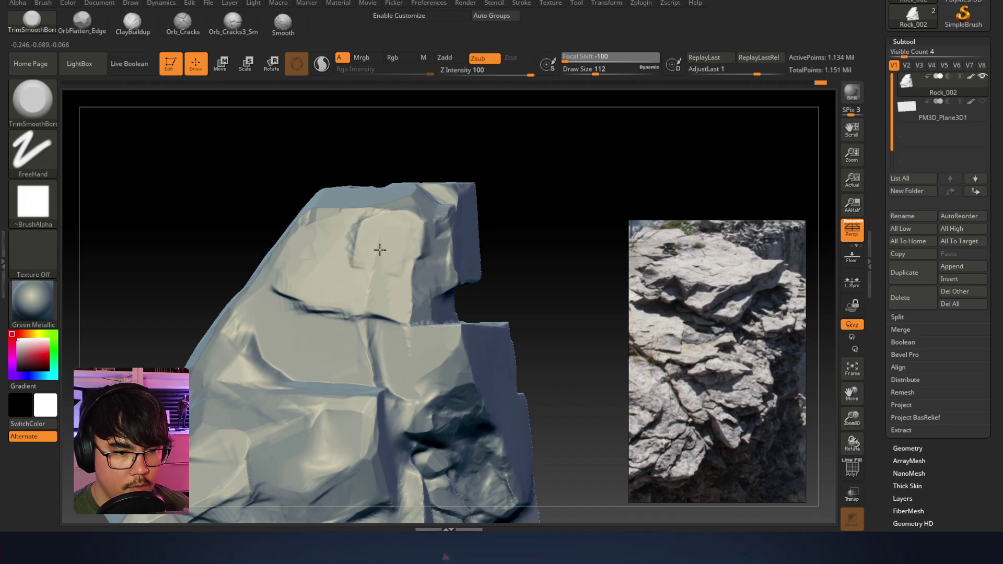
# Undo the last trim stroke and retrim the top block's end face at draw size about 87
pyautogui.moveTo(386, 273)
pyautogui.mouseDown(button='right')
pyautogui.moveTo(376, 259)
pyautogui.moveTo(366, 280)
pyautogui.moveTo(334, 293)
pyautogui.moveTo(396, 263)
pyautogui.moveTo(358, 264)
pyautogui.mouseUp(button='right')
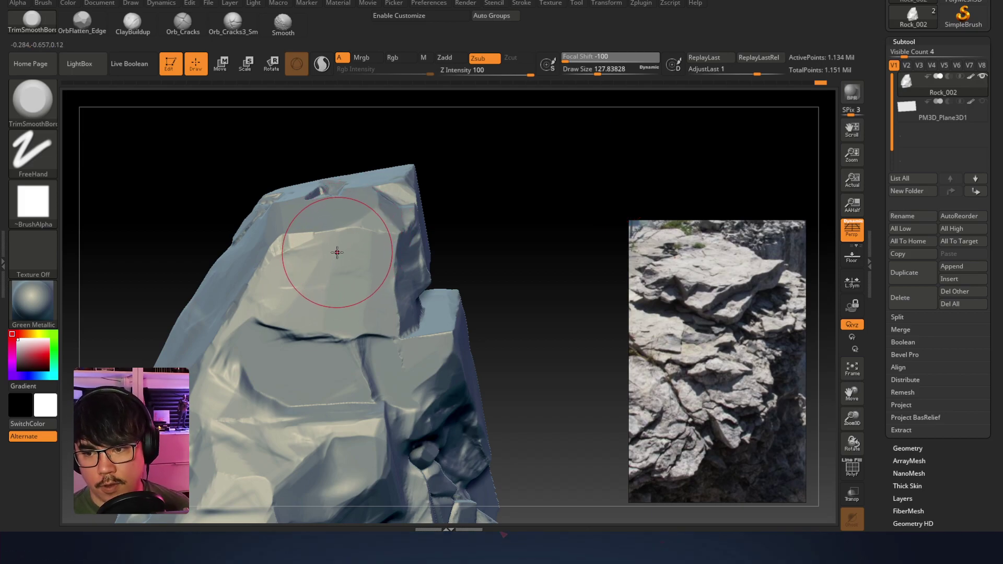
pyautogui.moveTo(329, 254); pyautogui.dragTo(376, 246, button='right')
pyautogui.hotkey('ctrl', 'z')
pyautogui.press('space')
pyautogui.moveTo(386, 261); pyautogui.dragTo(374, 251)
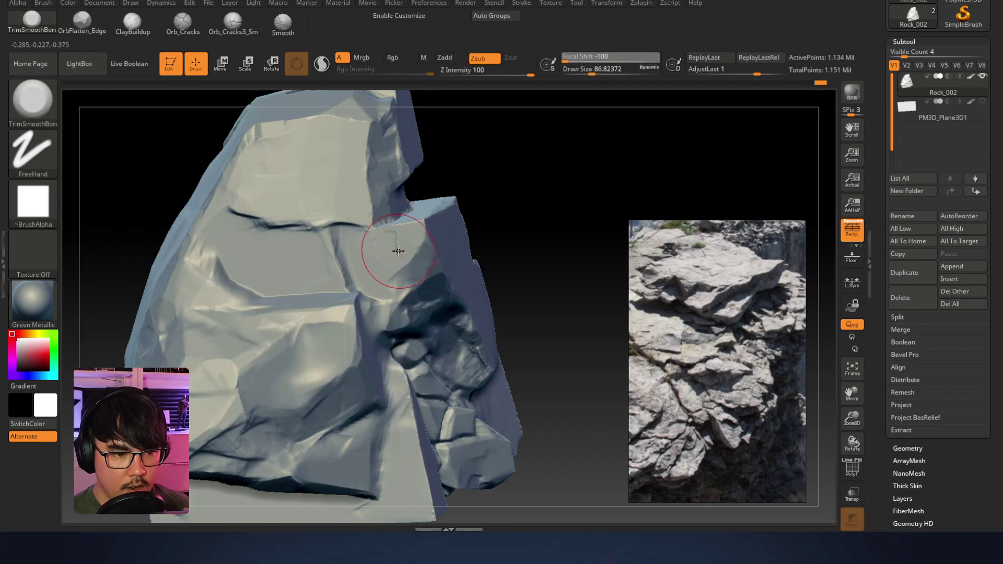
pyautogui.moveTo(409, 230); pyautogui.dragTo(418, 242, button='right')
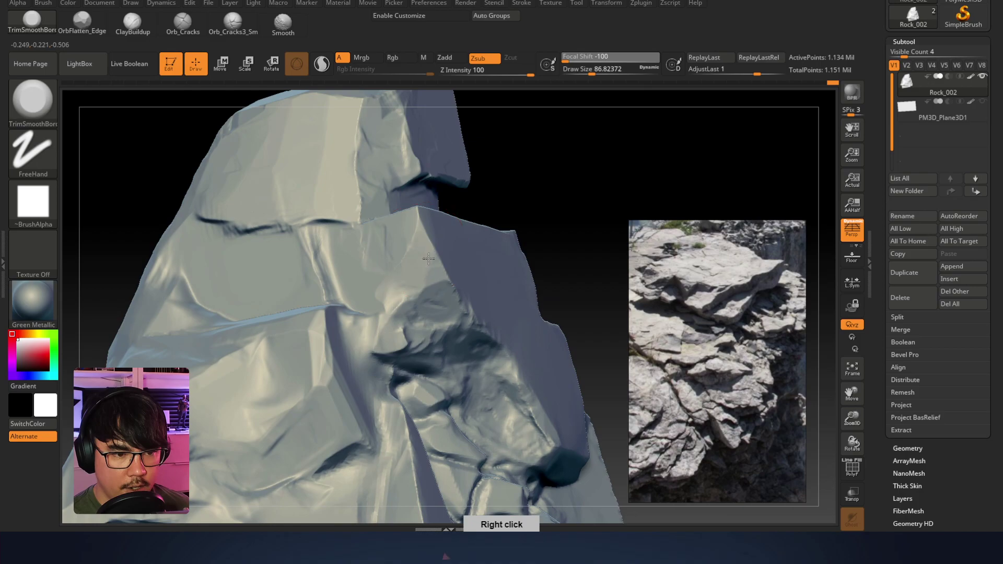
# Trim chipped facets into the front face of the lower rock block with TrimSmoothBorder at draw size about 87
pyautogui.moveTo(436, 290)
pyautogui.mouseDown(button='right')
pyautogui.moveTo(329, 225)
pyautogui.moveTo(358, 215)
pyautogui.mouseUp(button='right')
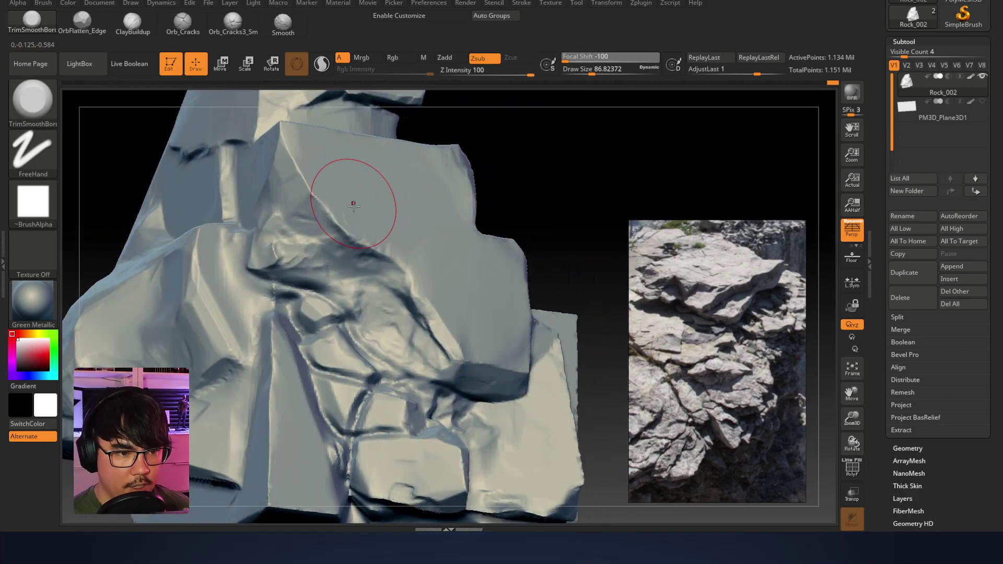
pyautogui.moveTo(310, 212); pyautogui.dragTo(376, 198, button='right')
pyautogui.press('ctrl')
pyautogui.moveTo(324, 242)
pyautogui.mouseDown(button='right')
pyautogui.moveTo(405, 273)
pyautogui.moveTo(430, 248)
pyautogui.mouseUp(button='right')
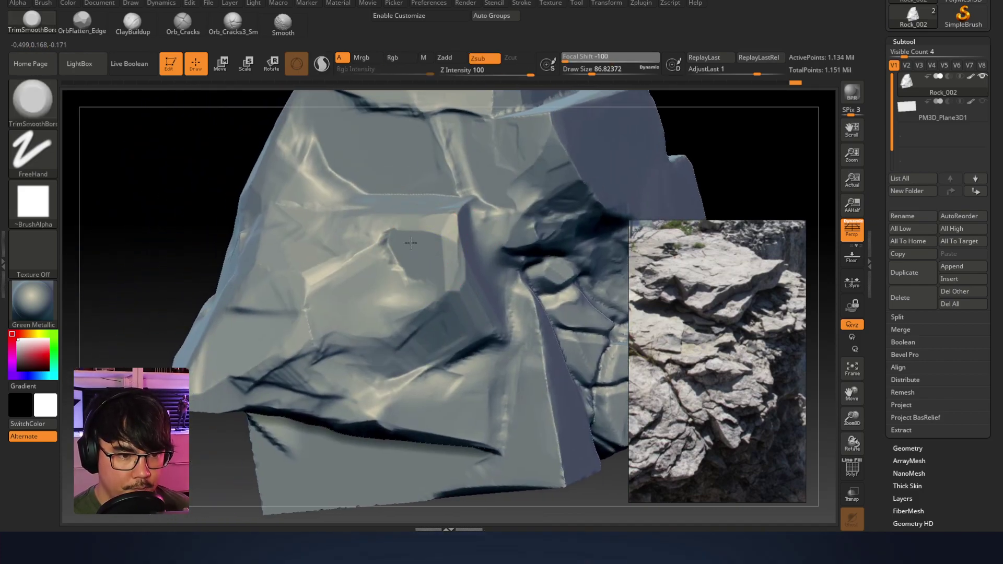
pyautogui.moveTo(401, 303); pyautogui.dragTo(411, 311)
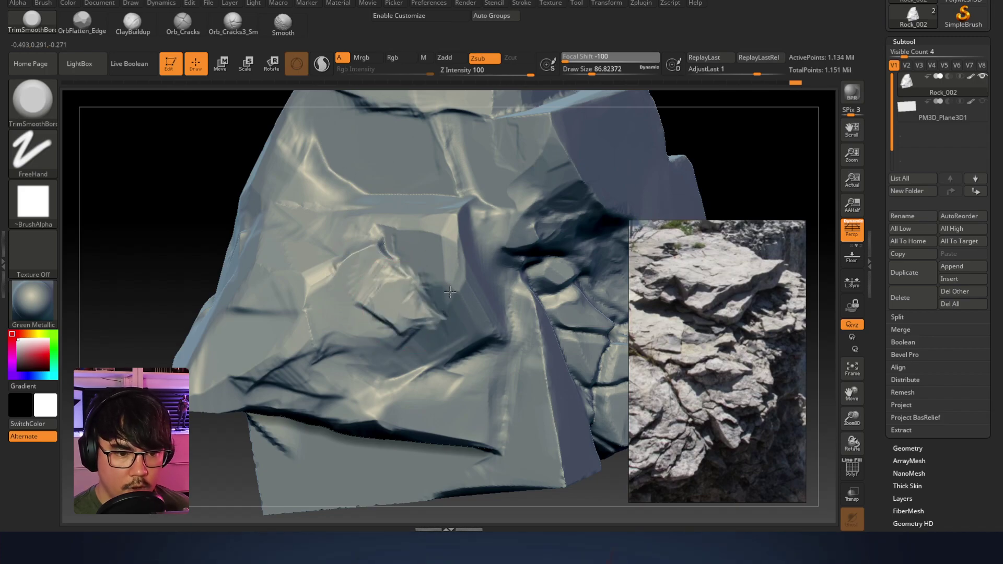
pyautogui.moveTo(463, 253); pyautogui.dragTo(388, 320, button='right')
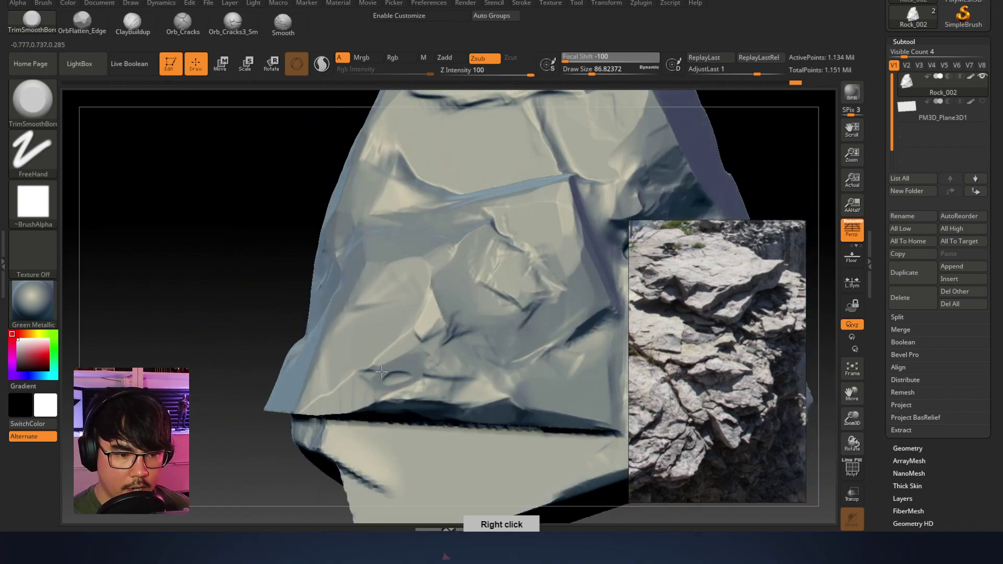
pyautogui.moveTo(450, 351)
pyautogui.keyDown('shift'); pyautogui.mouseDown()
pyautogui.moveTo(399, 366)
pyautogui.moveTo(429, 358)
pyautogui.mouseUp(); pyautogui.keyUp('shift')
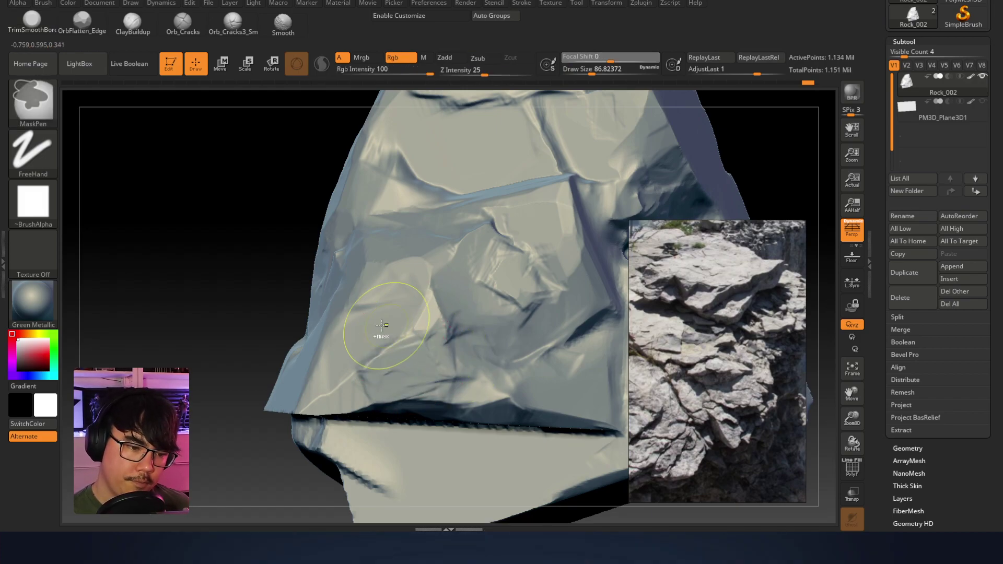
# Trim a broken ledge into the lower block's outer corner, undoing one stroke and recutting it
pyautogui.moveTo(403, 319); pyautogui.dragTo(376, 323, button='right')
pyautogui.moveTo(361, 308)
pyautogui.mouseDown()
pyautogui.moveTo(391, 302)
pyautogui.moveTo(410, 273)
pyautogui.mouseUp()
pyautogui.press('ctrl')
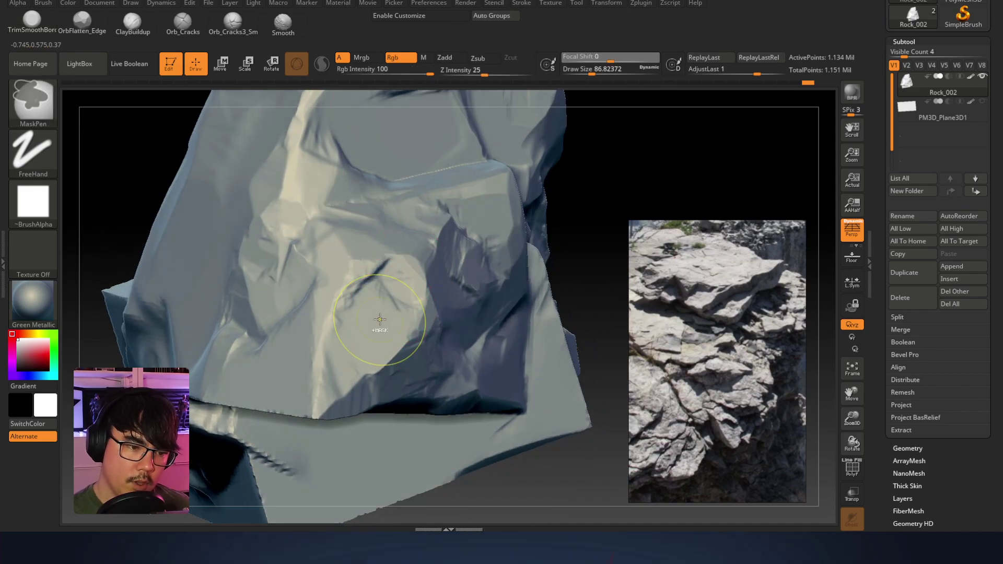
pyautogui.moveTo(379, 320); pyautogui.dragTo(399, 293)
pyautogui.hotkey('ctrl', 'z')
pyautogui.moveTo(374, 324); pyautogui.dragTo(388, 302)
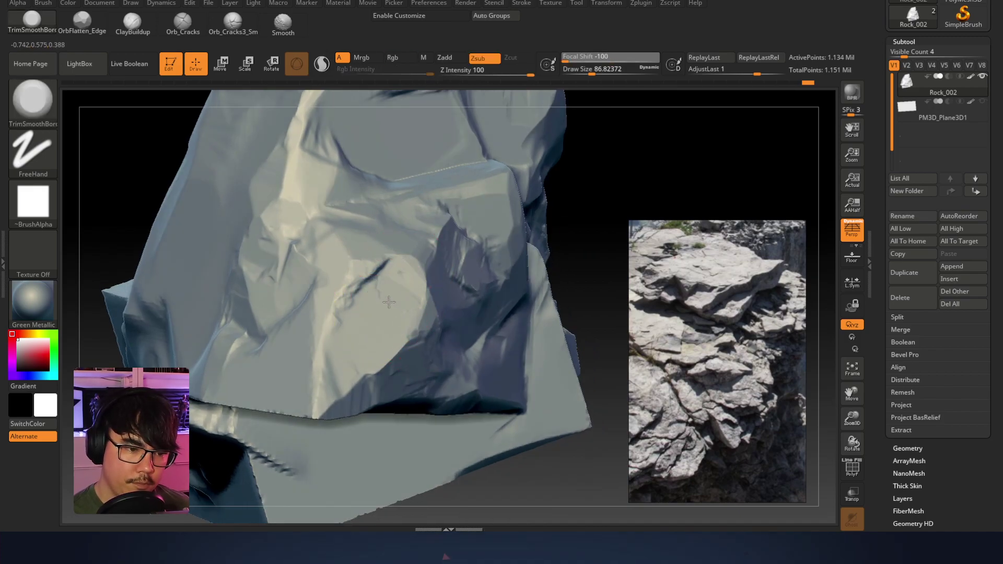
pyautogui.press('shift')
pyautogui.moveTo(359, 269); pyautogui.dragTo(362, 267)
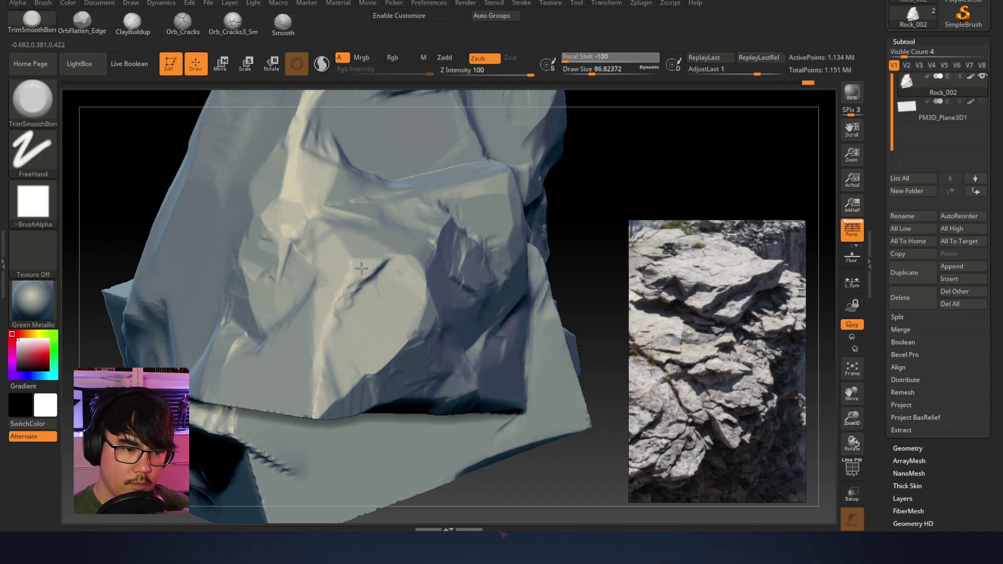
pyautogui.moveTo(356, 254); pyautogui.dragTo(437, 262, button='right')
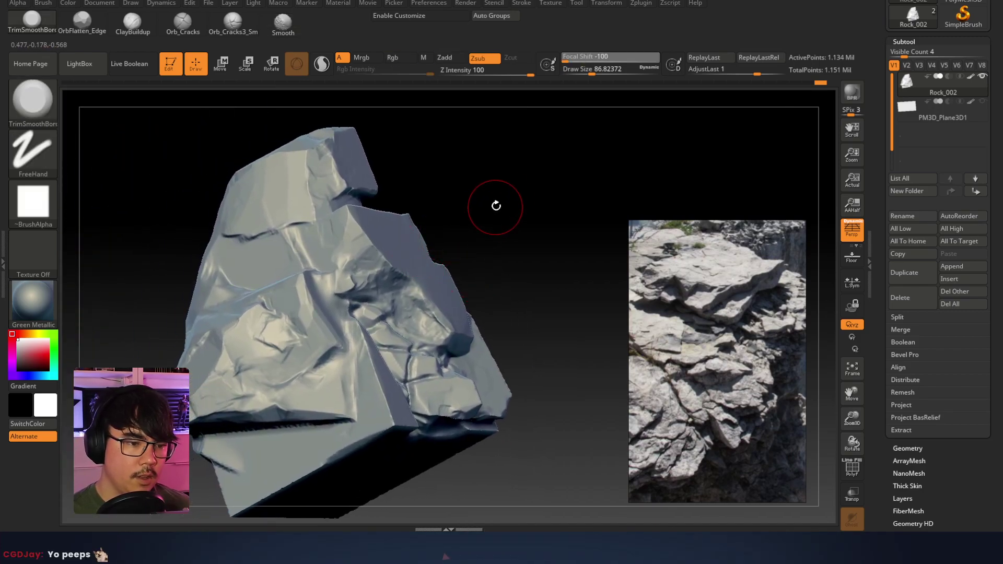
# Show and select PM3D_Plane3D1, and move it vertically so the ground cuts through the rock's base
pyautogui.moveTo(494, 209); pyautogui.dragTo(558, 170, button='right')
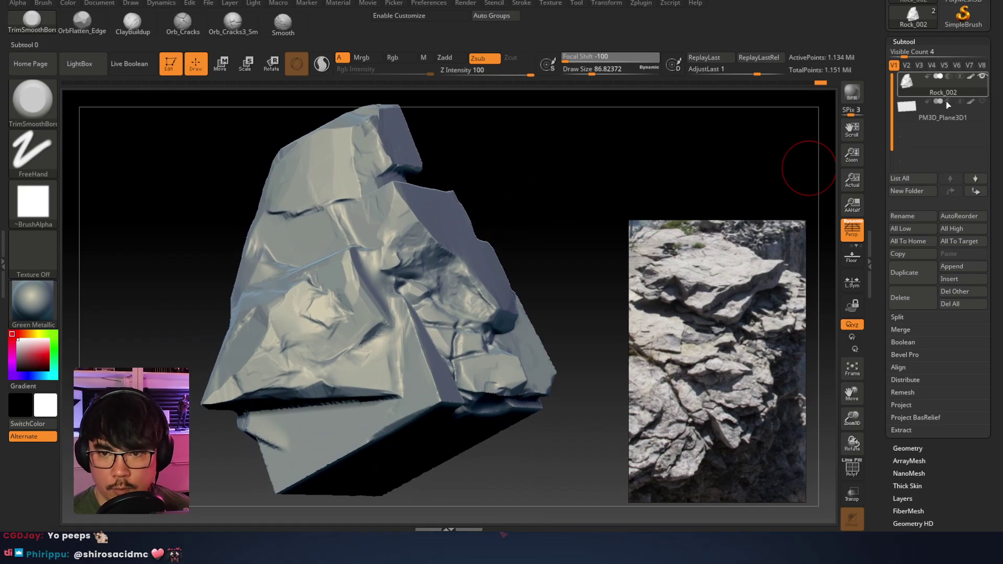
pyautogui.click(983, 103)
pyautogui.moveTo(606, 156); pyautogui.dragTo(571, 162, button='right')
pyautogui.rightClick(571, 161)
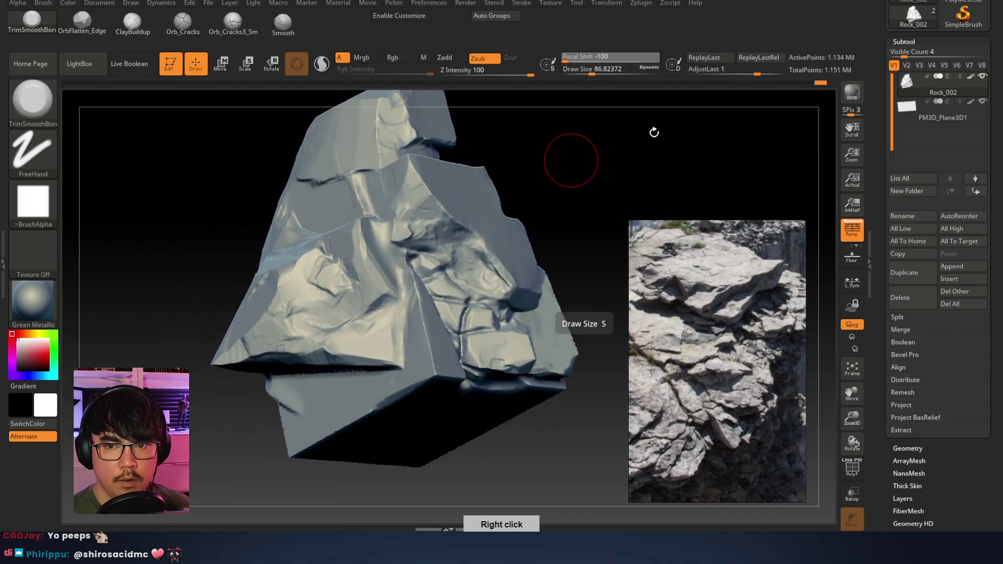
pyautogui.click(908, 109)
pyautogui.press('w')
pyautogui.moveTo(377, 307)
pyautogui.mouseDown()
pyautogui.moveTo(377, 348)
pyautogui.moveTo(377, 327)
pyautogui.mouseUp()
pyautogui.moveTo(402, 266)
pyautogui.mouseDown(button='right')
pyautogui.moveTo(407, 313)
pyautogui.moveTo(406, 281)
pyautogui.mouseUp(button='right')
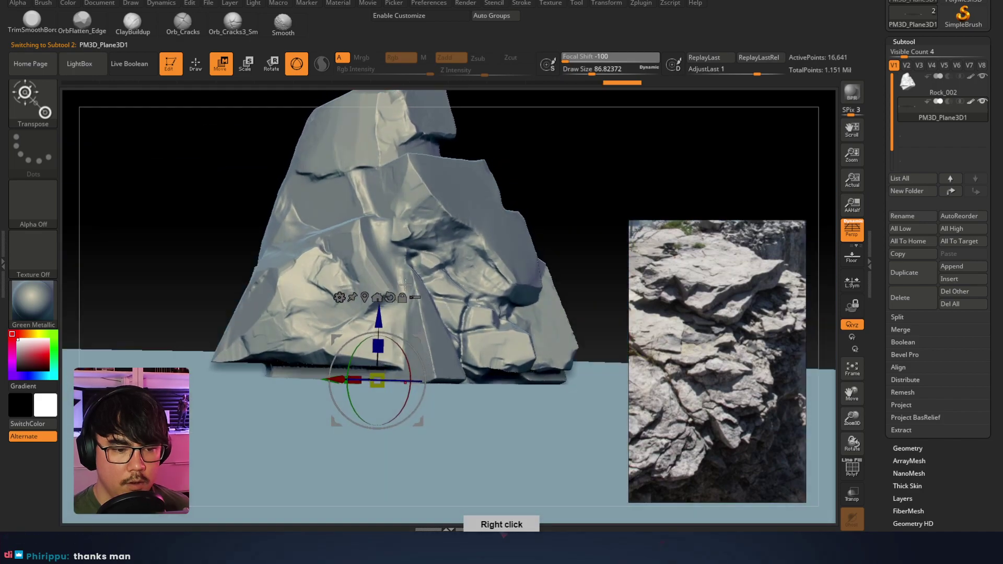
pyautogui.moveTo(381, 317); pyautogui.dragTo(380, 304)
pyautogui.moveTo(494, 235); pyautogui.dragTo(569, 200, button='right')
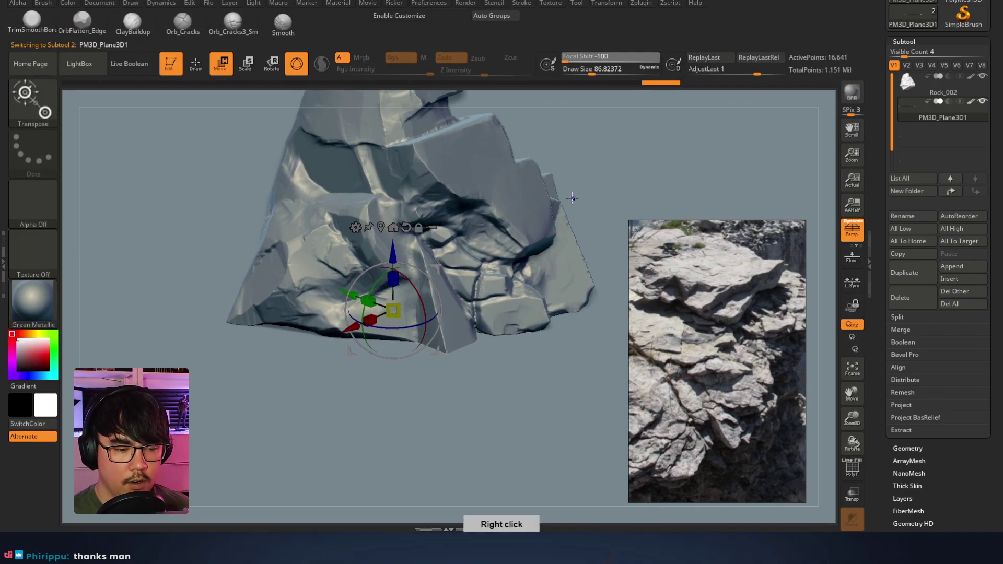
# Switch to the ClayBuildup brush and try a buildup stroke on the ground beside the rock at draw size about 223
pyautogui.click(26, 31)
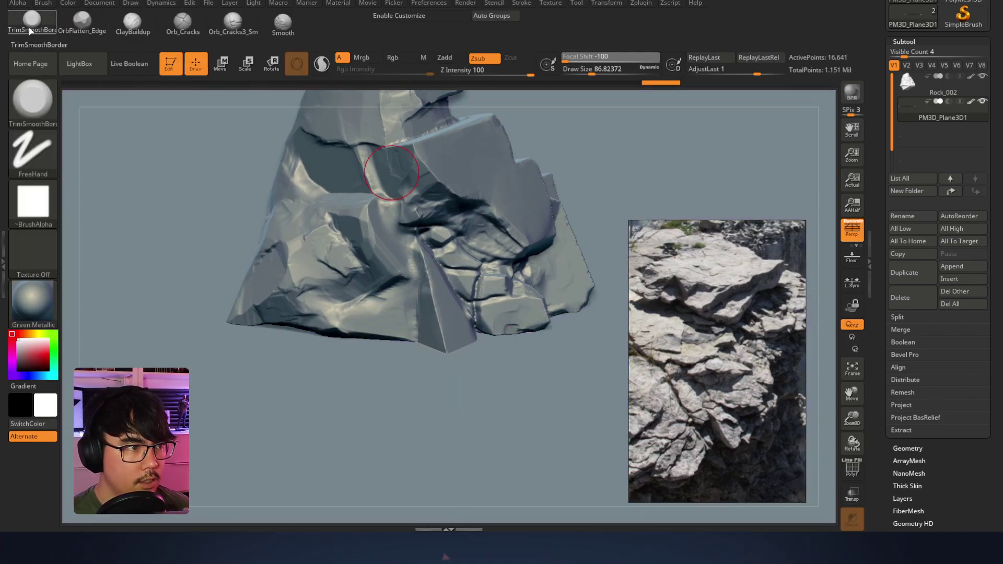
pyautogui.click(139, 33)
pyautogui.press('space')
pyautogui.moveTo(381, 320); pyautogui.dragTo(398, 320)
pyautogui.moveTo(491, 350); pyautogui.dragTo(511, 337)
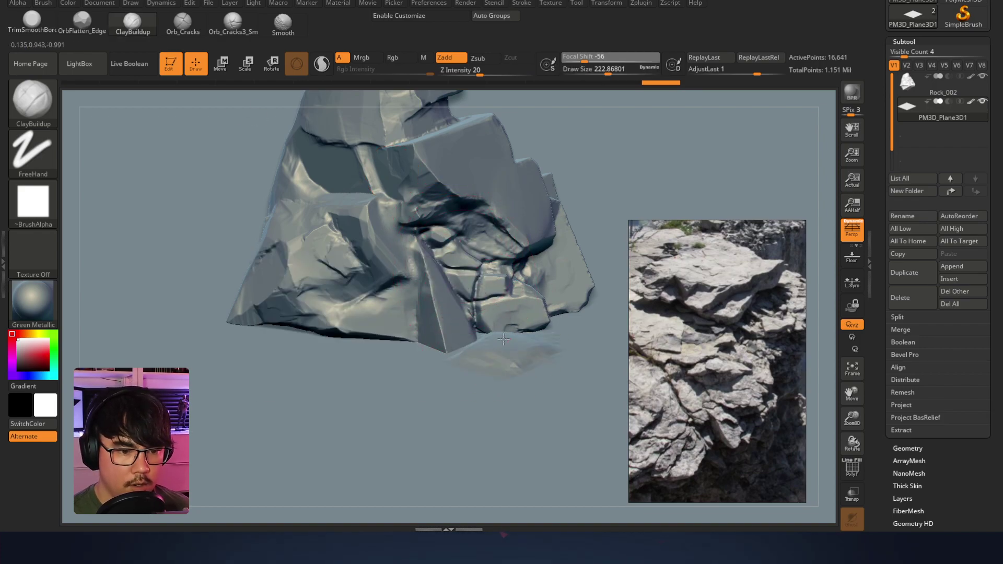
pyautogui.hotkey('ctrl', 'z')
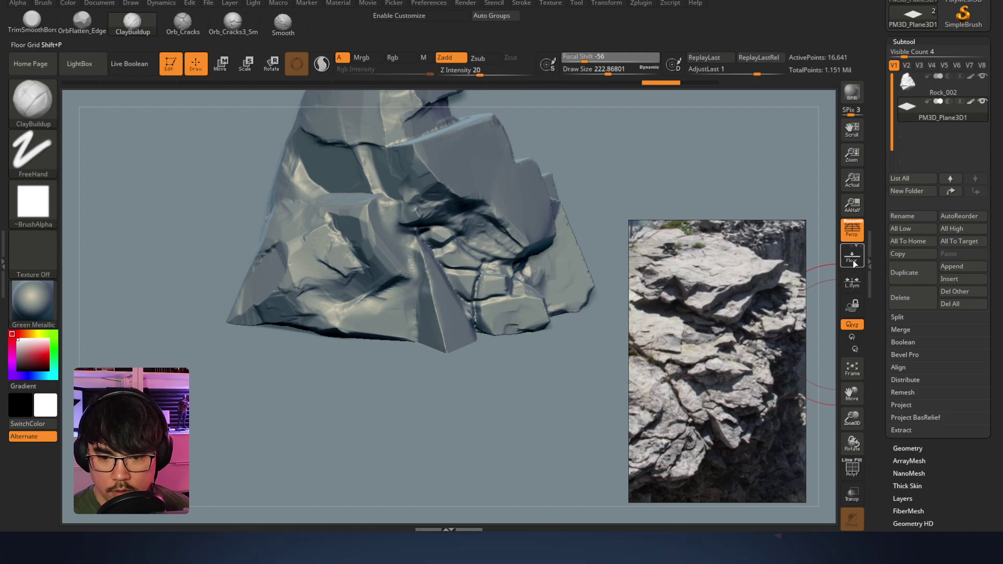
# Turn on ghost transparency and build up the ground along the rock's front base at draw size about 492
pyautogui.click(852, 494)
pyautogui.moveTo(460, 340); pyautogui.dragTo(482, 350, button='right')
pyautogui.moveTo(483, 378)
pyautogui.mouseDown()
pyautogui.moveTo(463, 381)
pyautogui.moveTo(500, 346)
pyautogui.mouseUp()
pyautogui.hotkey('ctrl', 'z')
pyautogui.press('space')
pyautogui.moveTo(473, 313); pyautogui.dragTo(500, 313)
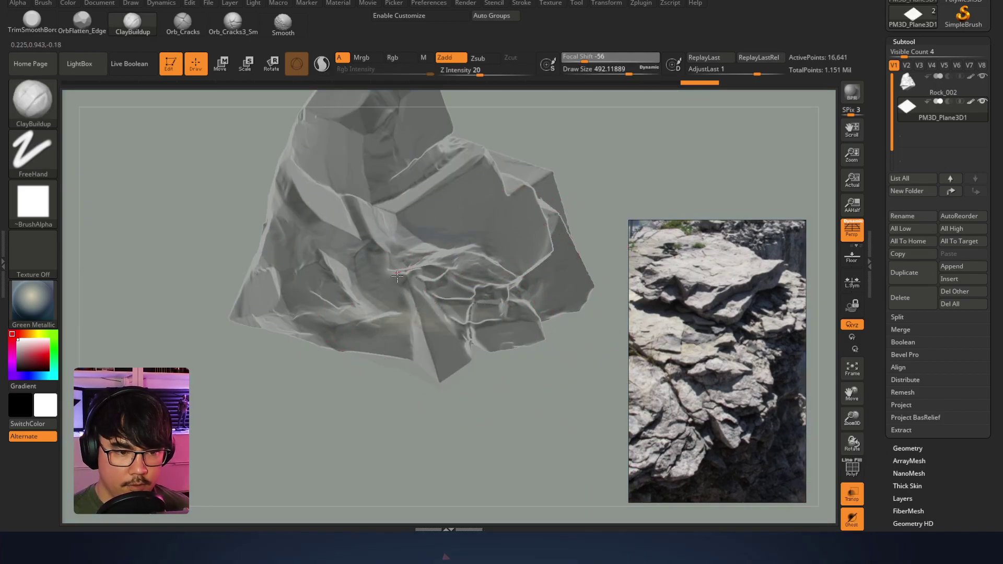
pyautogui.moveTo(431, 329)
pyautogui.mouseDown()
pyautogui.moveTo(517, 305)
pyautogui.moveTo(510, 276)
pyautogui.mouseUp()
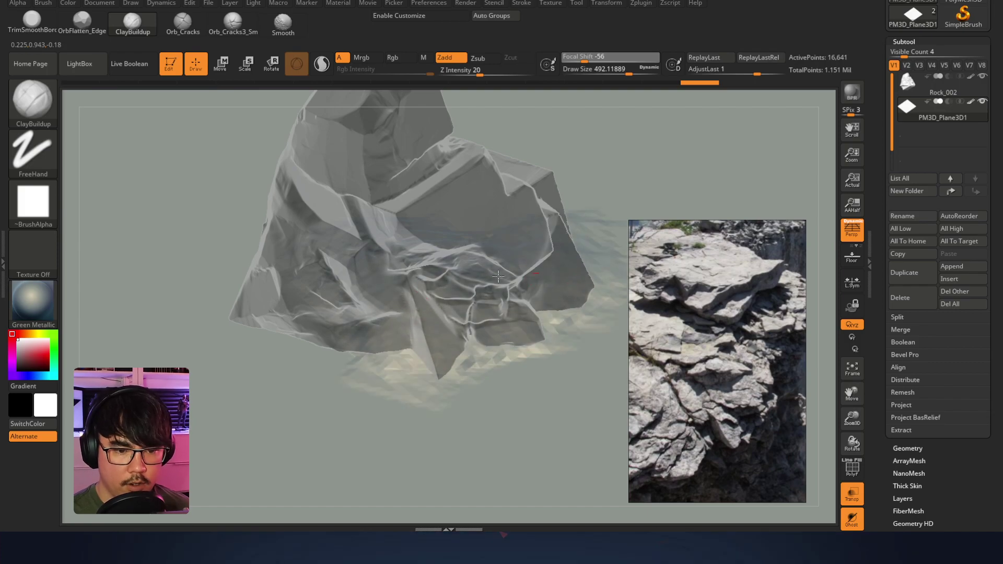
# Continue building up the ground mound around the remaining sides of the rock with ClayBuildup
pyautogui.moveTo(393, 247); pyautogui.dragTo(343, 279, button='right')
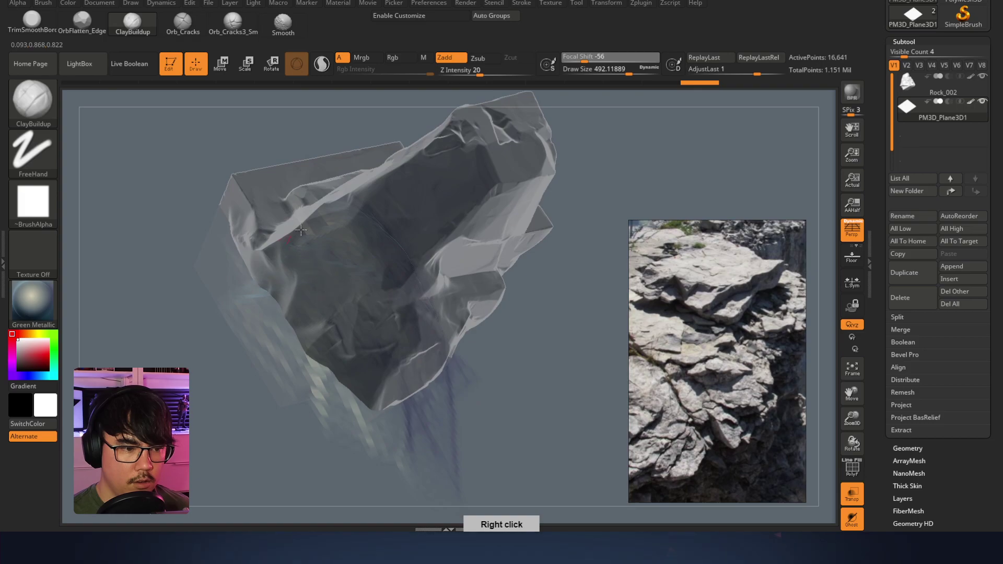
pyautogui.moveTo(344, 279); pyautogui.dragTo(330, 359)
pyautogui.moveTo(290, 209)
pyautogui.mouseDown(button='right')
pyautogui.moveTo(347, 291)
pyautogui.moveTo(365, 292)
pyautogui.mouseUp(button='right')
pyautogui.moveTo(516, 312)
pyautogui.mouseDown()
pyautogui.moveTo(491, 308)
pyautogui.moveTo(481, 293)
pyautogui.moveTo(491, 386)
pyautogui.moveTo(460, 344)
pyautogui.mouseUp()
pyautogui.moveTo(395, 341)
pyautogui.mouseDown()
pyautogui.moveTo(323, 376)
pyautogui.moveTo(339, 365)
pyautogui.moveTo(284, 421)
pyautogui.moveTo(433, 375)
pyautogui.mouseUp()
pyautogui.moveTo(310, 340); pyautogui.dragTo(382, 251, button='right')
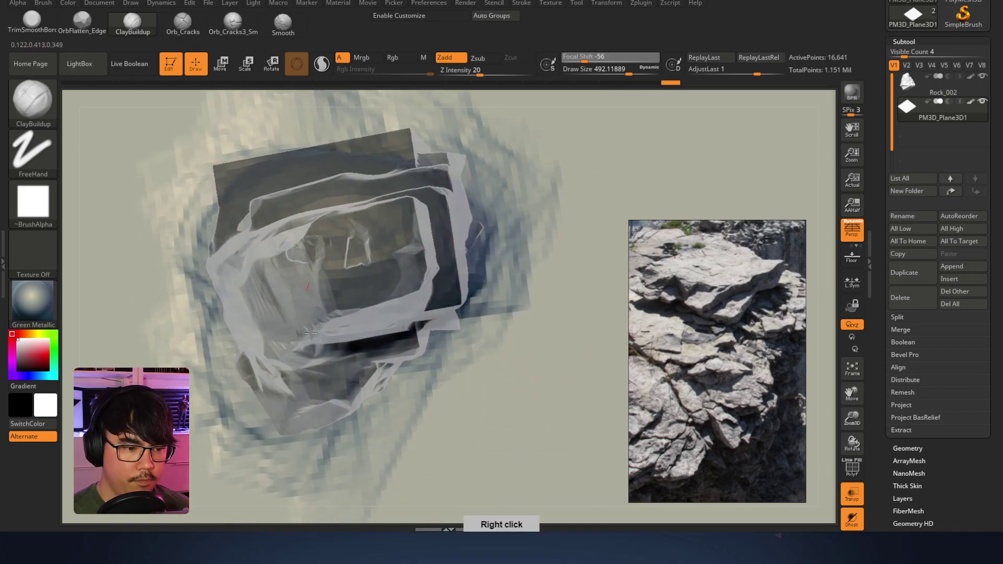
pyautogui.moveTo(485, 364); pyautogui.dragTo(586, 263, button='right')
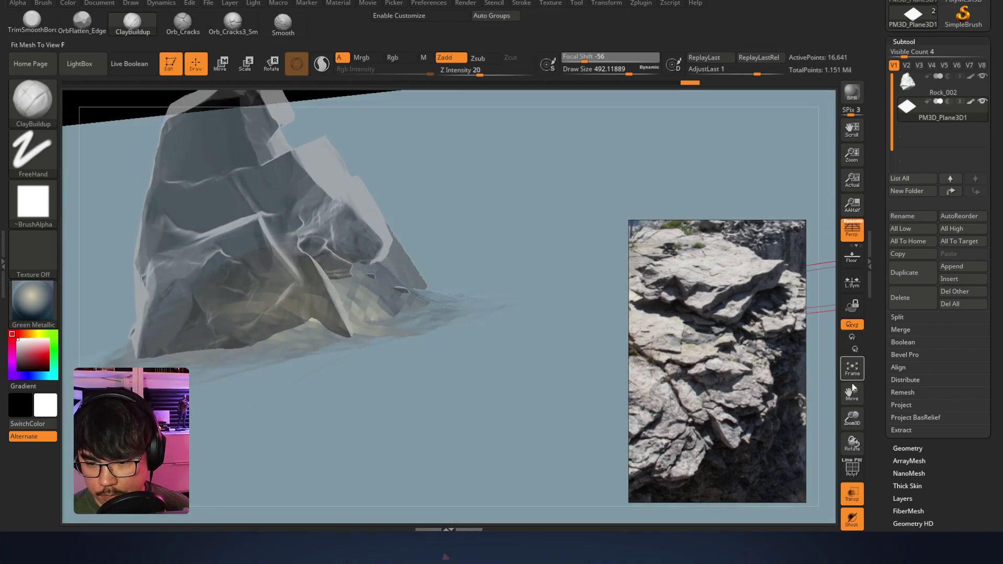
# Turn off transparency, smooth the ground beside the rock and raise more of the mound against its front corner
pyautogui.click(852, 518)
pyautogui.click(854, 516)
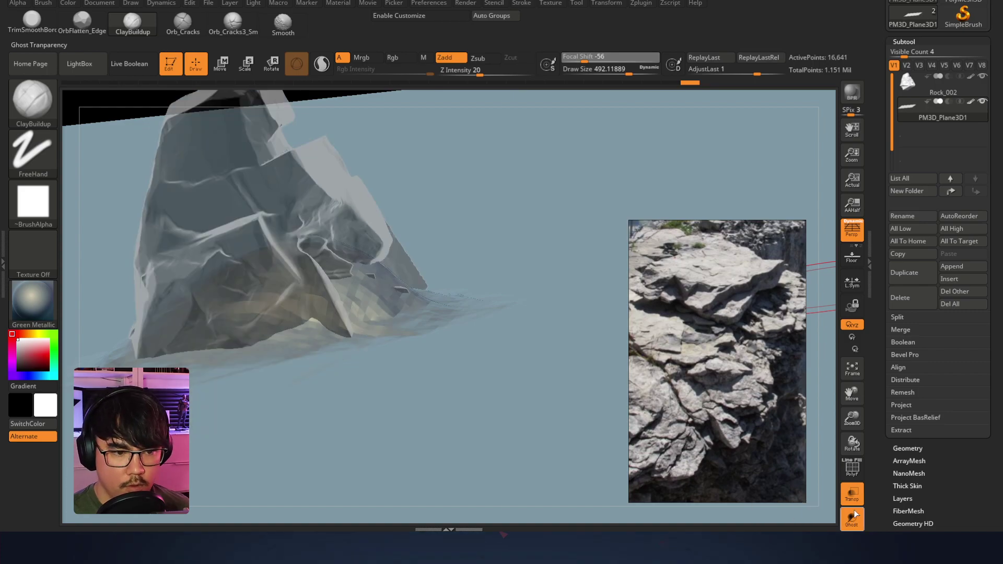
pyautogui.click(852, 503)
pyautogui.moveTo(529, 321)
pyautogui.mouseDown(button='right')
pyautogui.moveTo(418, 272)
pyautogui.moveTo(356, 293)
pyautogui.moveTo(321, 283)
pyautogui.mouseUp(button='right')
pyautogui.keyDown('shift'); pyautogui.moveTo(322, 284); pyautogui.dragTo(394, 287); pyautogui.keyUp('shift')
pyautogui.moveTo(334, 275); pyautogui.dragTo(365, 266, button='right')
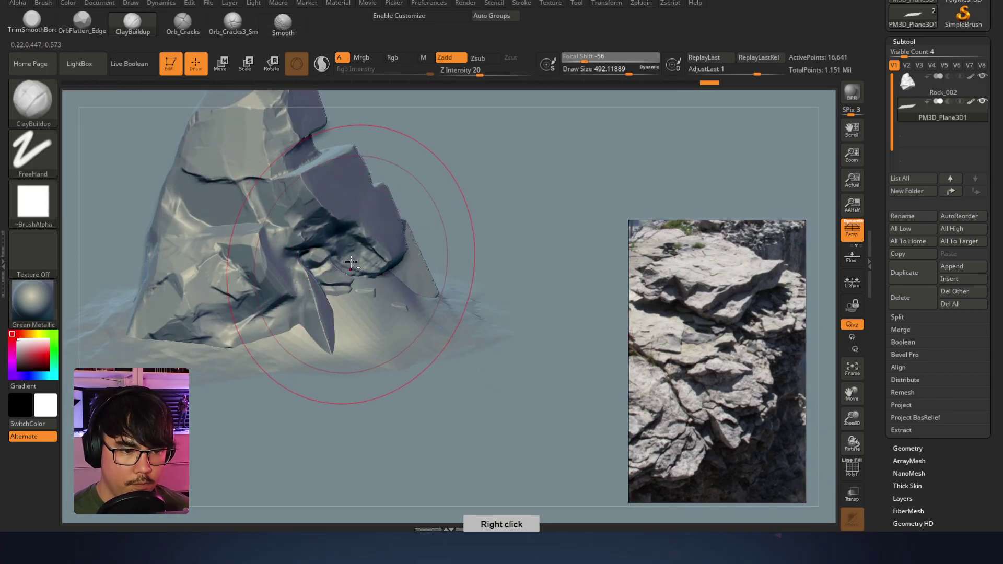
pyautogui.moveTo(382, 286); pyautogui.dragTo(393, 281)
pyautogui.moveTo(397, 276)
pyautogui.mouseDown(button='right')
pyautogui.moveTo(444, 293)
pyautogui.moveTo(413, 241)
pyautogui.moveTo(431, 265)
pyautogui.mouseUp(button='right')
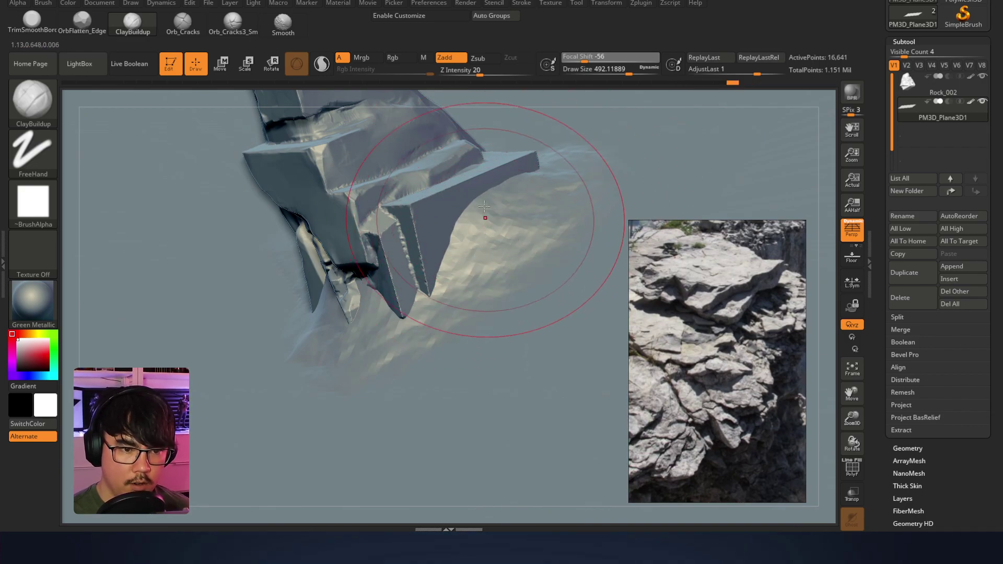
# Smooth the mound at the rock's side, extend the buildup around the front and soften its outer edge
pyautogui.moveTo(486, 196)
pyautogui.keyDown('shift'); pyautogui.mouseDown()
pyautogui.moveTo(555, 224)
pyautogui.moveTo(498, 192)
pyautogui.mouseUp(); pyautogui.keyUp('shift')
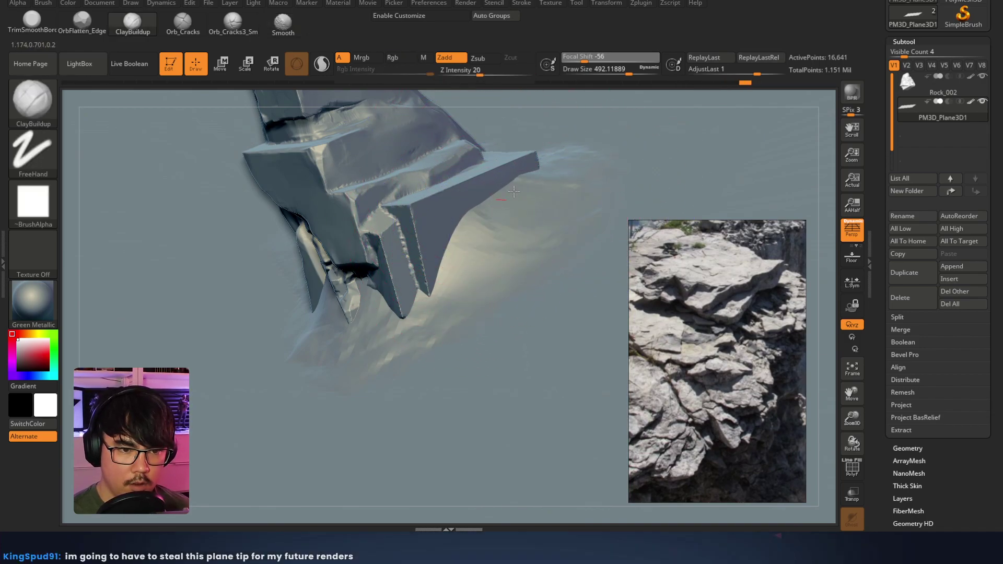
pyautogui.moveTo(510, 189); pyautogui.dragTo(514, 183, button='right')
pyautogui.moveTo(372, 276)
pyautogui.mouseDown()
pyautogui.moveTo(377, 230)
pyautogui.moveTo(314, 245)
pyautogui.moveTo(308, 235)
pyautogui.mouseUp()
pyautogui.moveTo(308, 235)
pyautogui.mouseDown(button='right')
pyautogui.moveTo(292, 216)
pyautogui.moveTo(280, 256)
pyautogui.mouseUp(button='right')
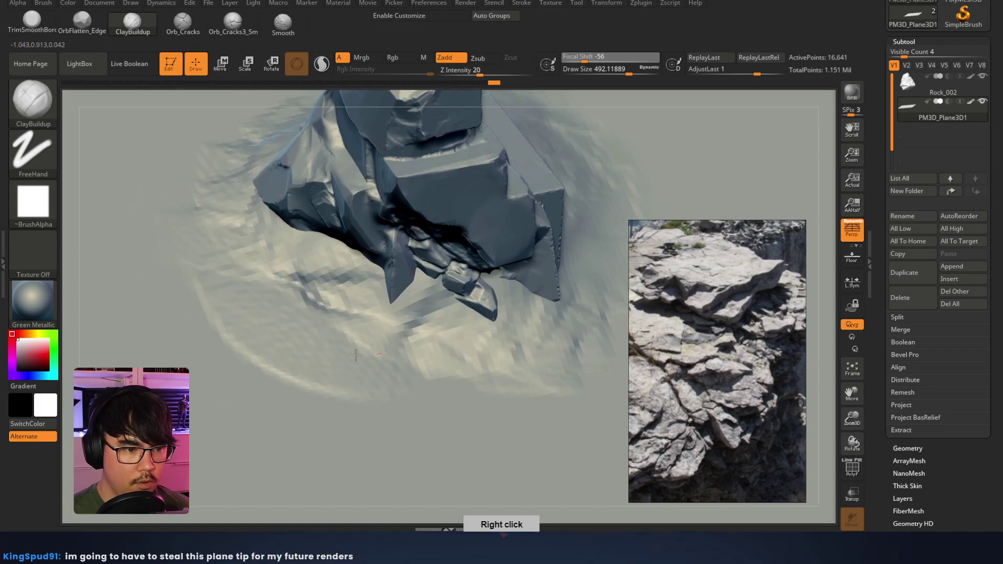
pyautogui.moveTo(170, 277)
pyautogui.keyDown('shift'); pyautogui.mouseDown()
pyautogui.moveTo(334, 360)
pyautogui.moveTo(505, 402)
pyautogui.mouseUp(); pyautogui.keyUp('shift')
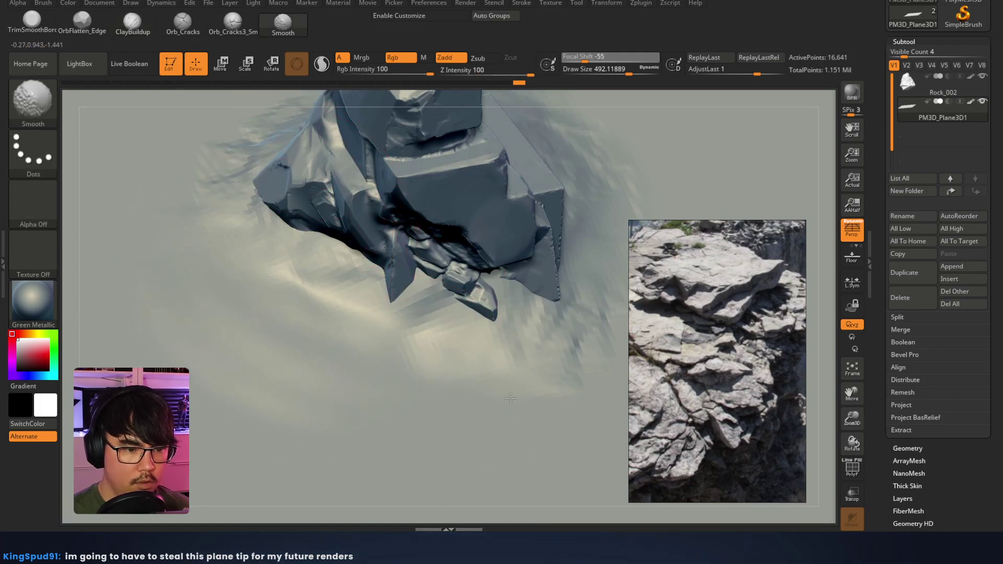
pyautogui.moveTo(463, 238); pyautogui.dragTo(452, 309, button='right')
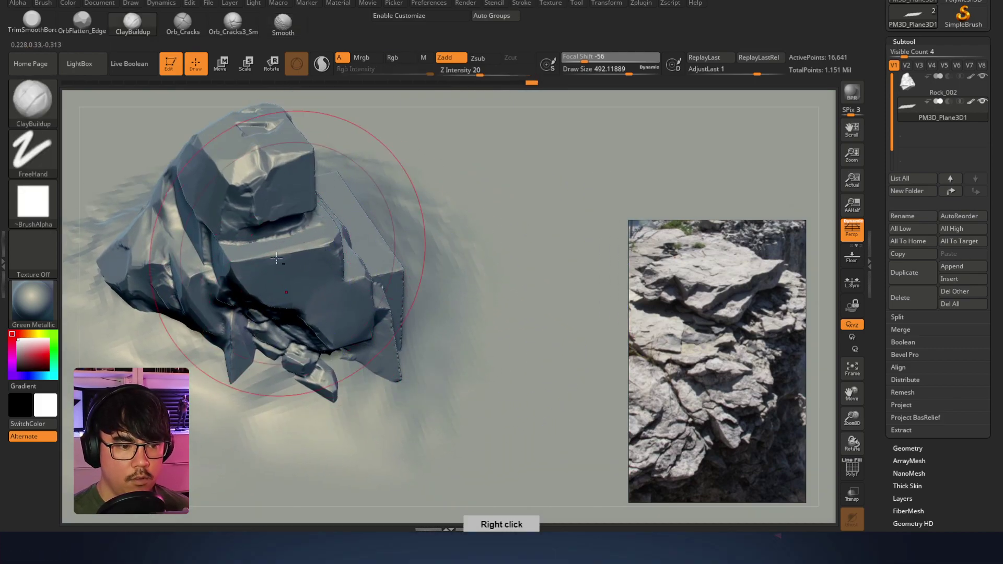
# Build up and smooth the ground against the rock's back side with ClayBuildup at draw size about 338
pyautogui.moveTo(309, 224); pyautogui.dragTo(417, 289, button='right')
pyautogui.moveTo(208, 221)
pyautogui.mouseDown(button='right')
pyautogui.moveTo(227, 237)
pyautogui.moveTo(223, 158)
pyautogui.mouseUp(button='right')
pyautogui.keyDown('alt'); pyautogui.moveTo(201, 222); pyautogui.dragTo(258, 308, button='right'); pyautogui.keyUp('alt')
pyautogui.rightClick(258, 308)
pyautogui.moveTo(350, 239)
pyautogui.mouseDown()
pyautogui.moveTo(330, 239)
pyautogui.moveTo(342, 227)
pyautogui.mouseUp()
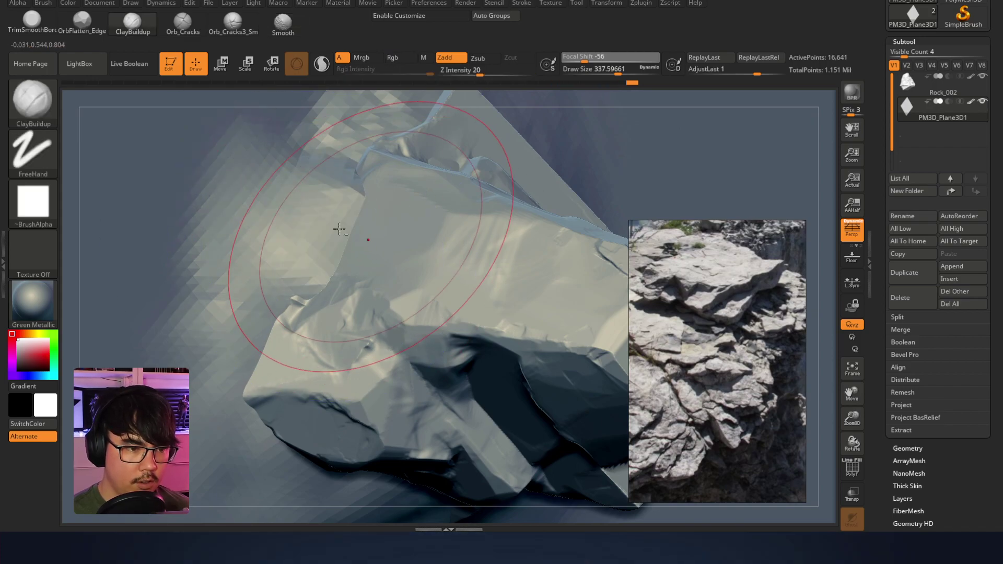
pyautogui.moveTo(346, 184); pyautogui.dragTo(374, 227, button='right')
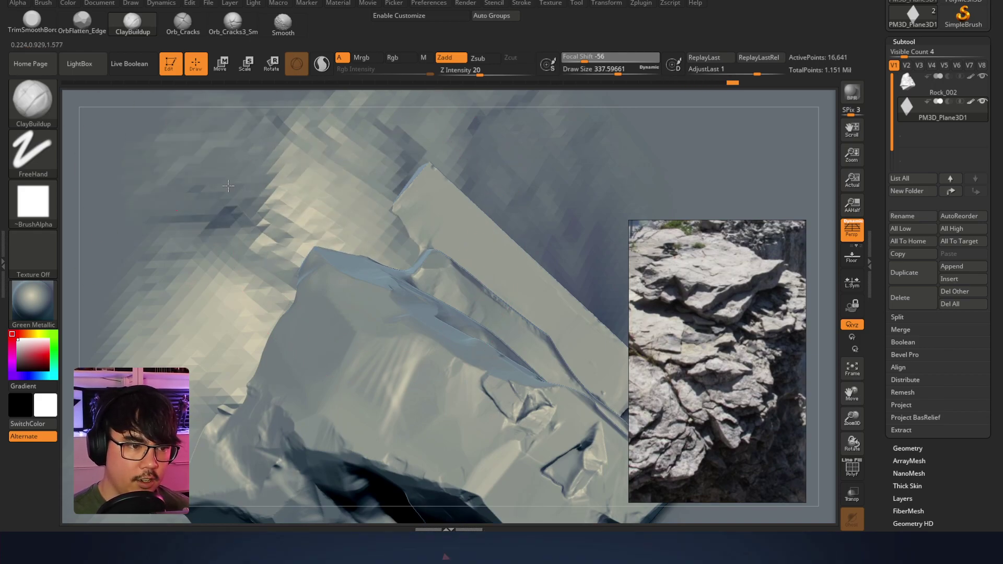
pyautogui.press('shift')
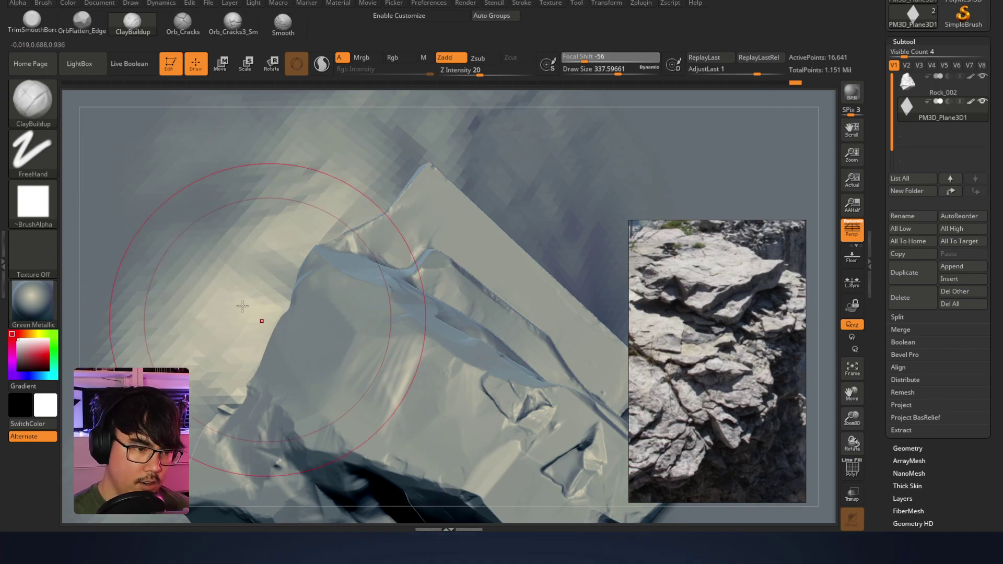
pyautogui.moveTo(434, 260)
pyautogui.mouseDown(button='right')
pyautogui.moveTo(416, 220)
pyautogui.moveTo(431, 206)
pyautogui.moveTo(475, 215)
pyautogui.moveTo(474, 230)
pyautogui.moveTo(475, 217)
pyautogui.moveTo(496, 208)
pyautogui.moveTo(471, 194)
pyautogui.moveTo(412, 263)
pyautogui.mouseUp(button='right')
pyautogui.moveTo(360, 319)
pyautogui.mouseDown()
pyautogui.moveTo(335, 329)
pyautogui.moveTo(340, 296)
pyautogui.moveTo(385, 339)
pyautogui.moveTo(335, 392)
pyautogui.moveTo(264, 324)
pyautogui.moveTo(275, 321)
pyautogui.moveTo(278, 334)
pyautogui.moveTo(308, 345)
pyautogui.mouseUp()
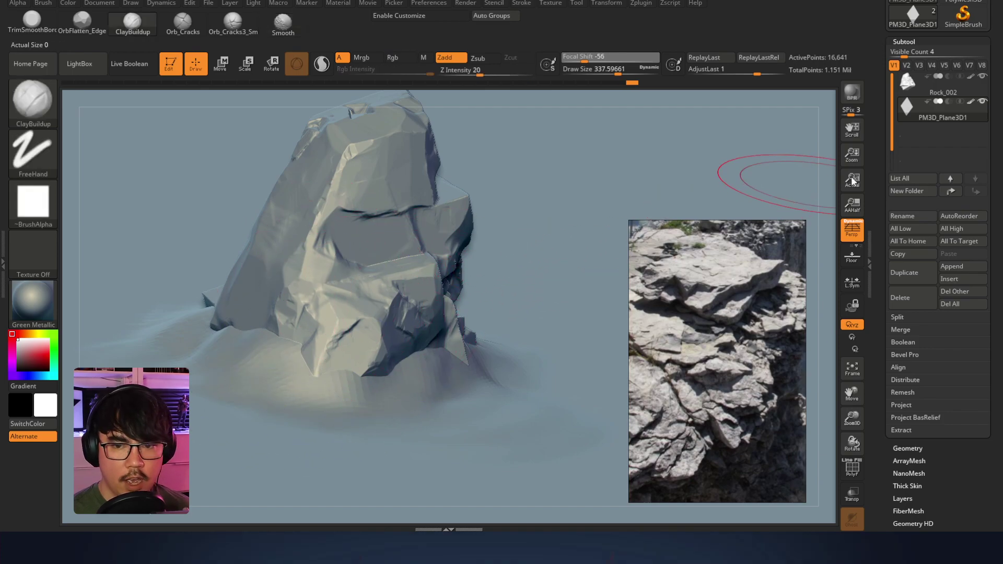
# Subdivide the ground plane twice to refine its mesh
pyautogui.click(910, 46)
pyautogui.click(914, 54)
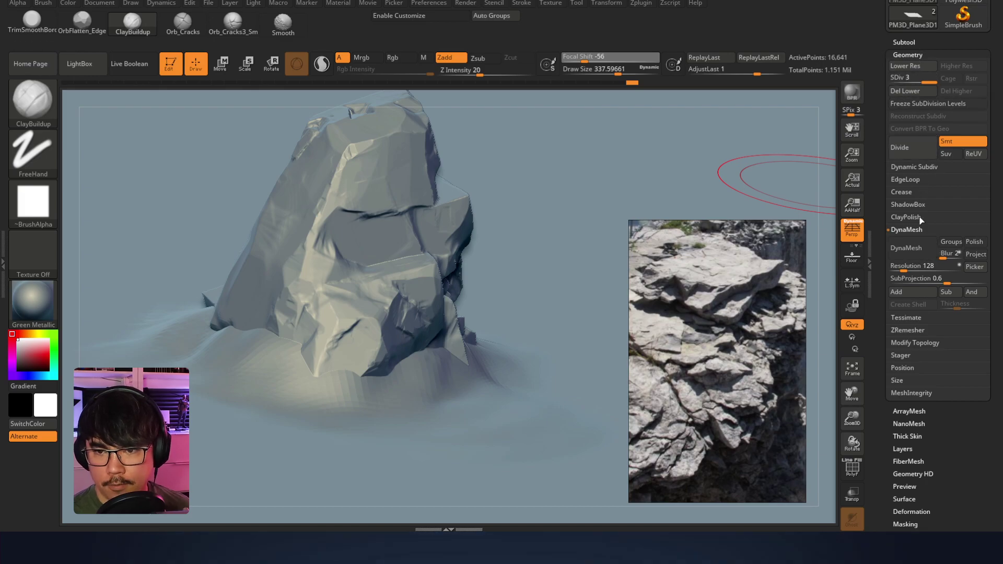
pyautogui.click(920, 152)
pyautogui.click(919, 152)
# Select Rock_002 and duplicate it within its subtool, placing a smaller copy beside the original on the ground
pyautogui.moveTo(399, 277); pyautogui.dragTo(286, 225, button='right')
pyautogui.keyDown('alt'); pyautogui.click(389, 245); pyautogui.keyUp('alt')
pyautogui.moveTo(388, 245); pyautogui.dragTo(374, 218, button='right')
pyautogui.press('w')
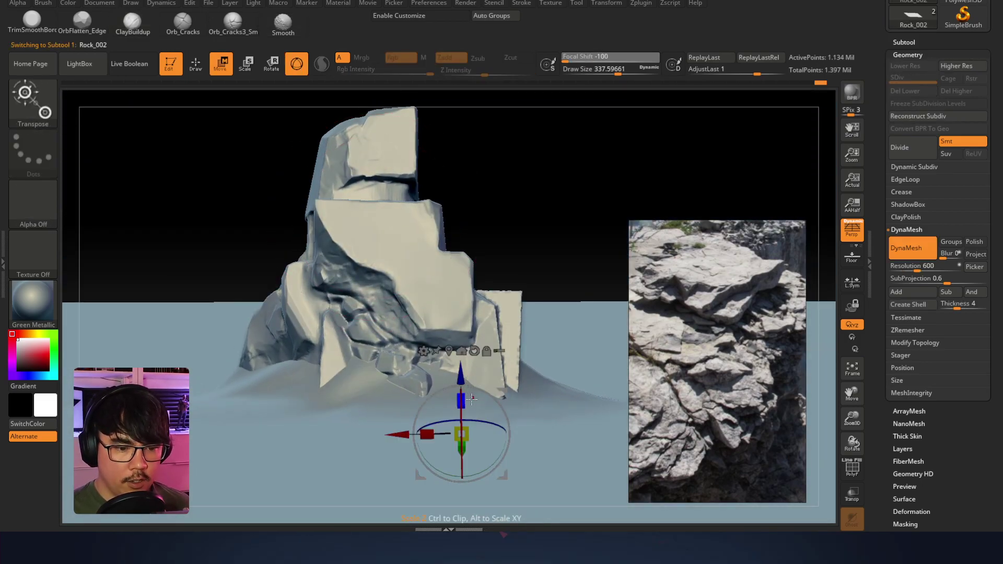
pyautogui.keyDown('alt'); pyautogui.moveTo(508, 388); pyautogui.dragTo(388, 444); pyautogui.keyUp('alt')
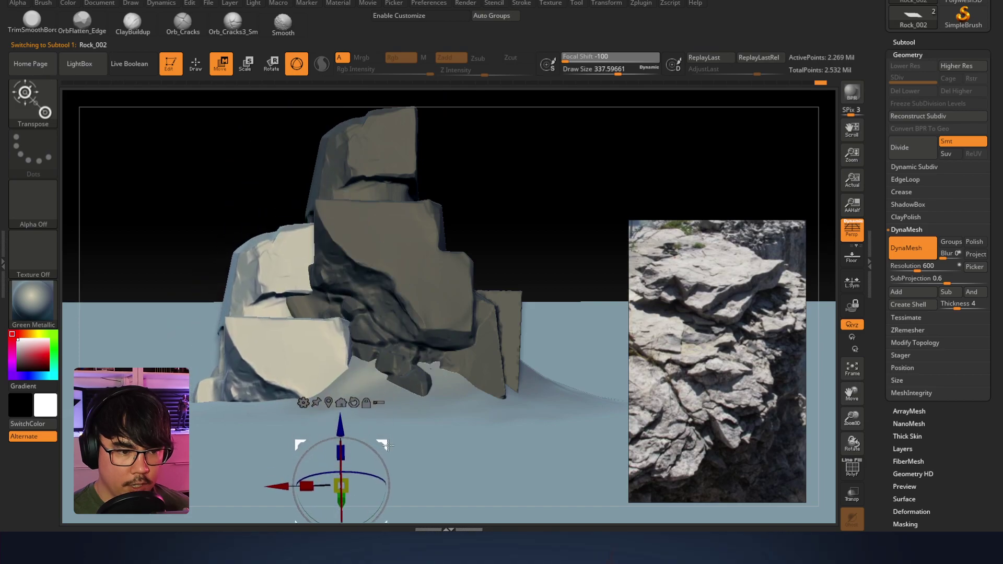
# Try scaling down, squashing and repositioning the rock copy in the ground at the foot of the main rock
pyautogui.moveTo(388, 445); pyautogui.dragTo(476, 315, button='right')
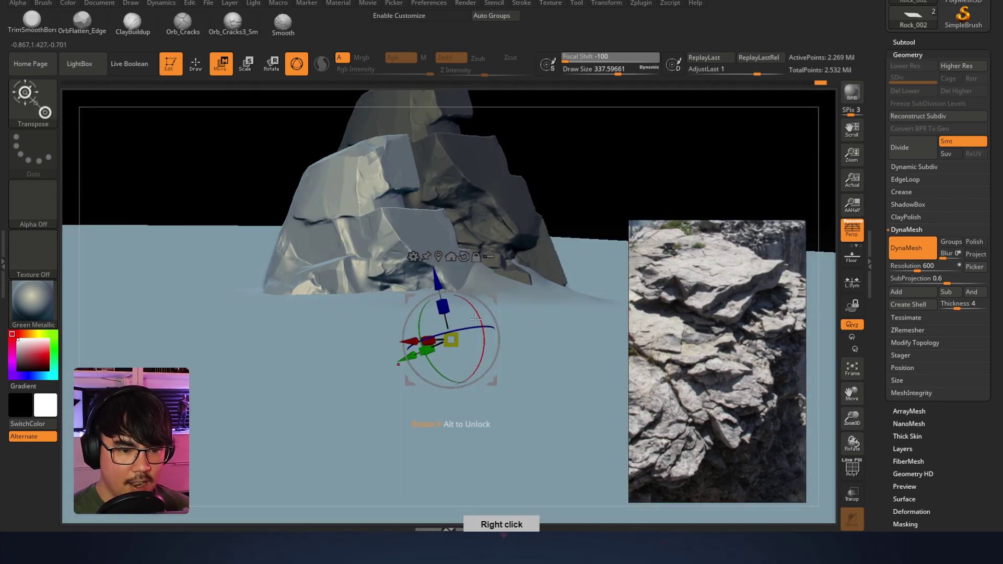
pyautogui.moveTo(453, 341); pyautogui.dragTo(444, 332)
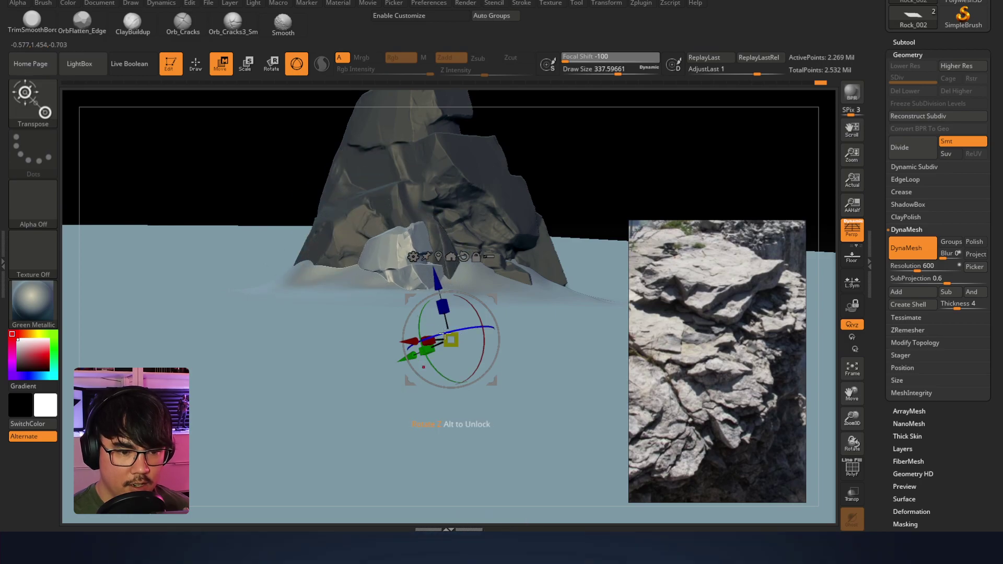
pyautogui.moveTo(493, 298); pyautogui.dragTo(455, 264)
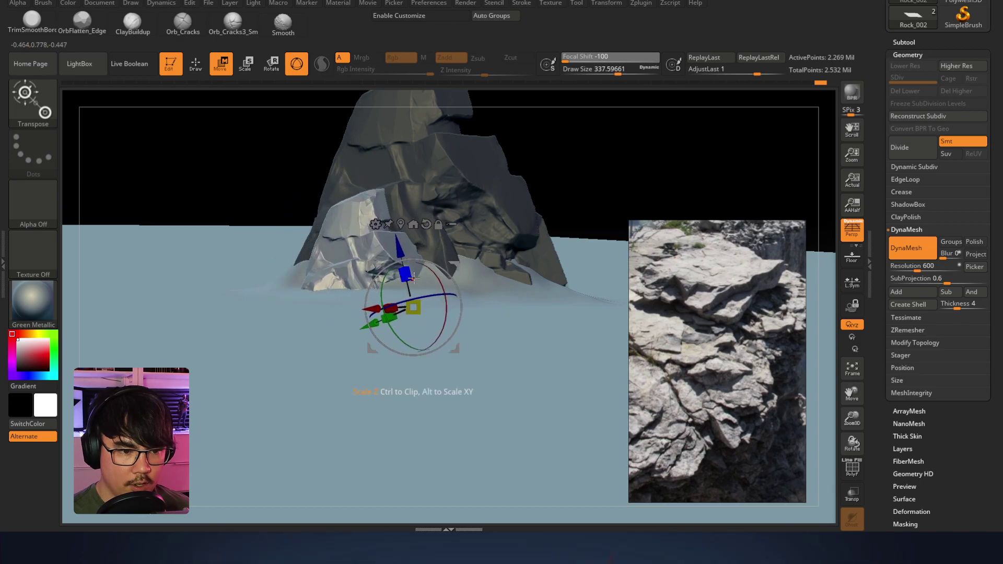
pyautogui.moveTo(425, 296); pyautogui.dragTo(365, 283)
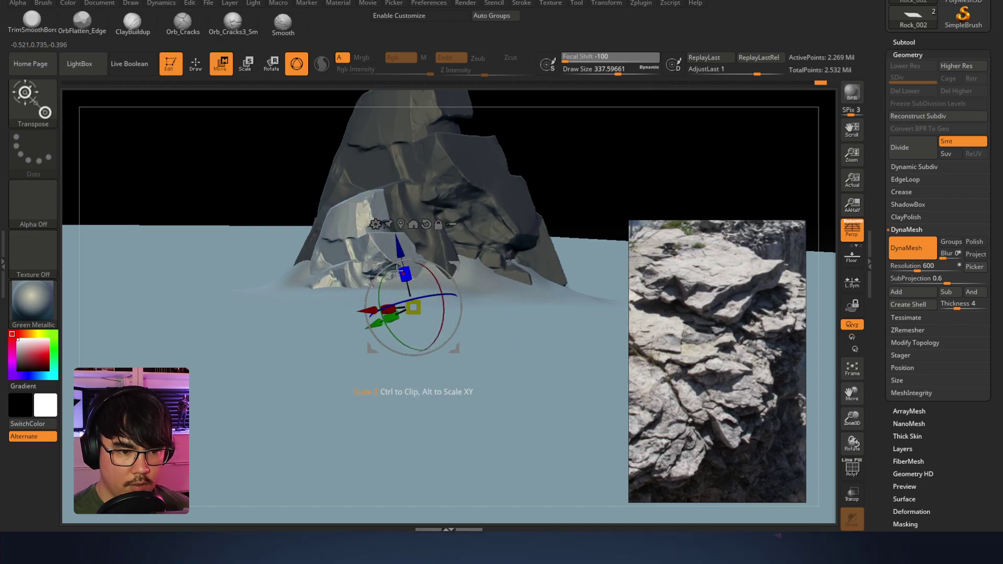
pyautogui.moveTo(456, 265); pyautogui.dragTo(409, 337)
pyautogui.moveTo(409, 338); pyautogui.dragTo(415, 284, button='right')
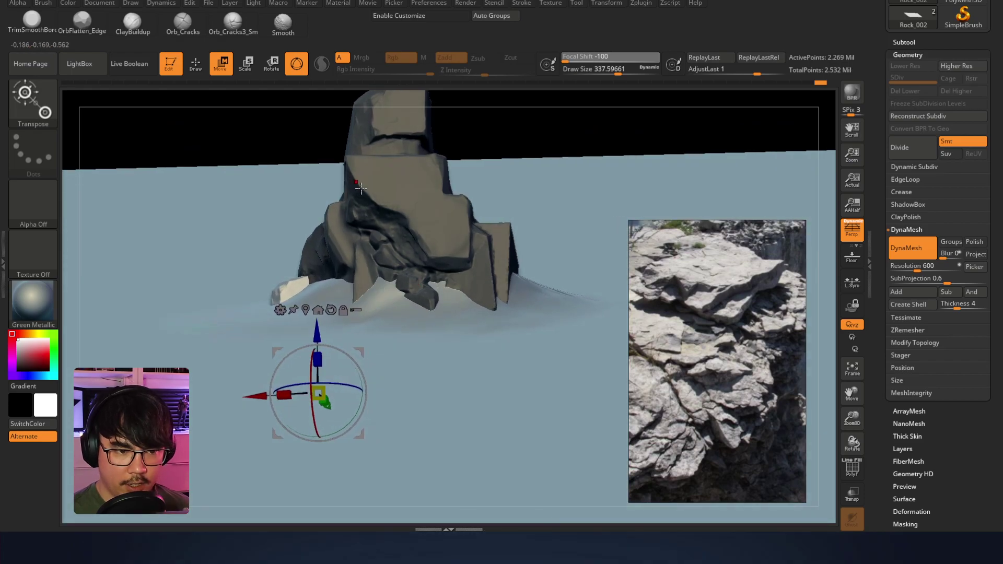
# Undo the adjustments to the rock copy and its duplication, and return to drawing mode
pyautogui.hotkey('ctrl', 'z')
pyautogui.hotkey('ctrl', 'z')
pyautogui.hotkey('ctrl', 'z')
pyautogui.hotkey('ctrl', 'z')
pyautogui.hotkey('ctrl', 'z')
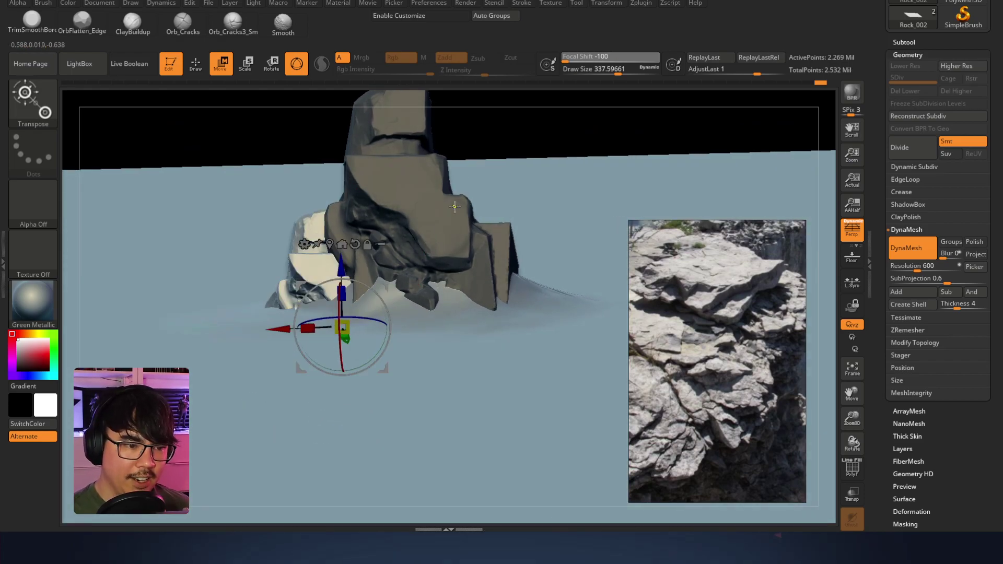
pyautogui.press('q')
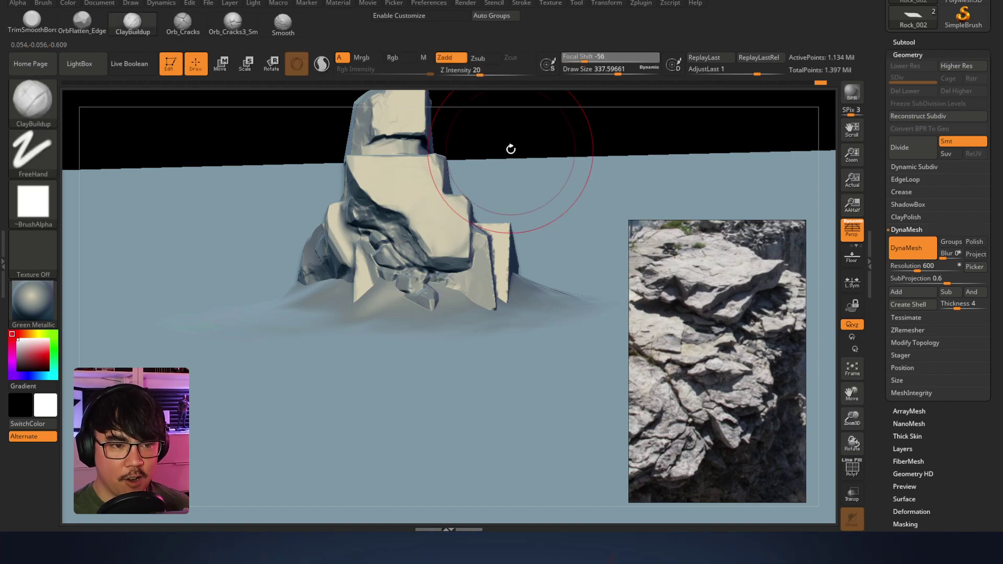
# Duplicate Rock_002 within its subtool again, moving the copy beside the original and partly below the ground plane
pyautogui.moveTo(436, 168); pyautogui.dragTo(447, 218, button='right')
pyautogui.rightClick(448, 218)
pyautogui.moveTo(448, 218); pyautogui.dragTo(434, 218)
pyautogui.keyDown('alt'); pyautogui.moveTo(460, 211); pyautogui.dragTo(462, 244, button='right'); pyautogui.keyUp('alt')
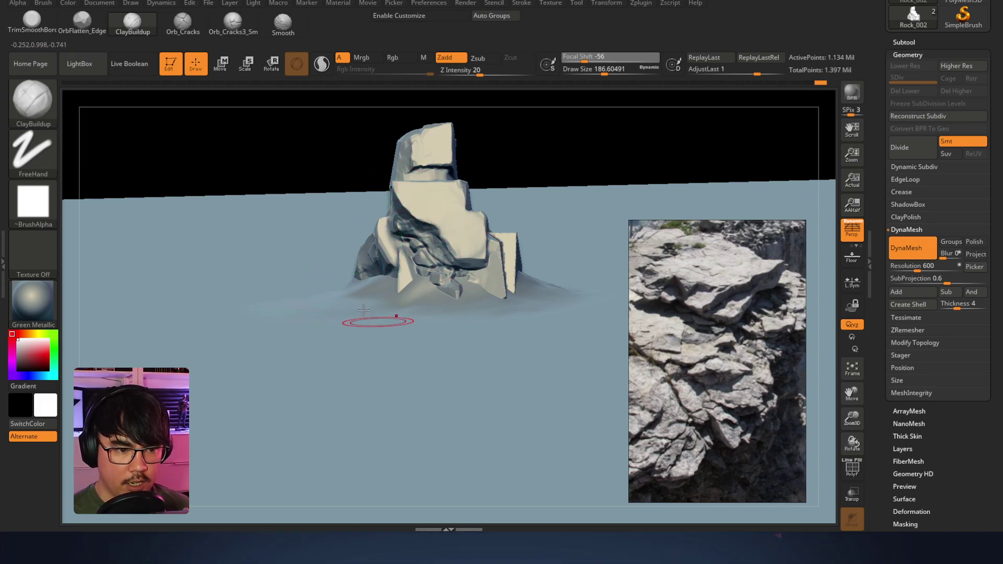
pyautogui.moveTo(291, 309); pyautogui.dragTo(477, 209, button='right')
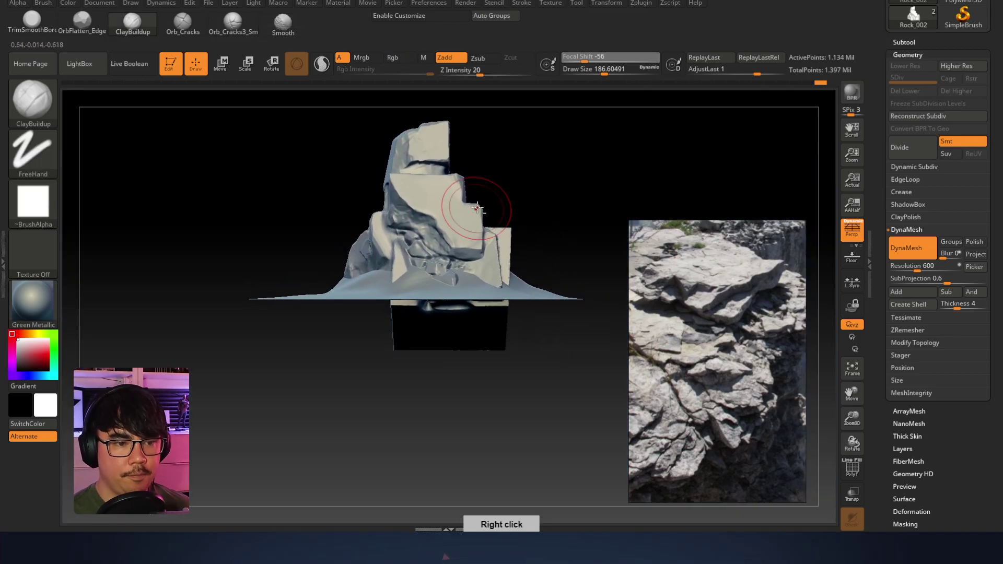
pyautogui.press('w')
pyautogui.moveTo(492, 228)
pyautogui.keyDown('ctrl'); pyautogui.mouseDown()
pyautogui.moveTo(454, 230)
pyautogui.moveTo(431, 269)
pyautogui.mouseUp(); pyautogui.keyUp('ctrl')
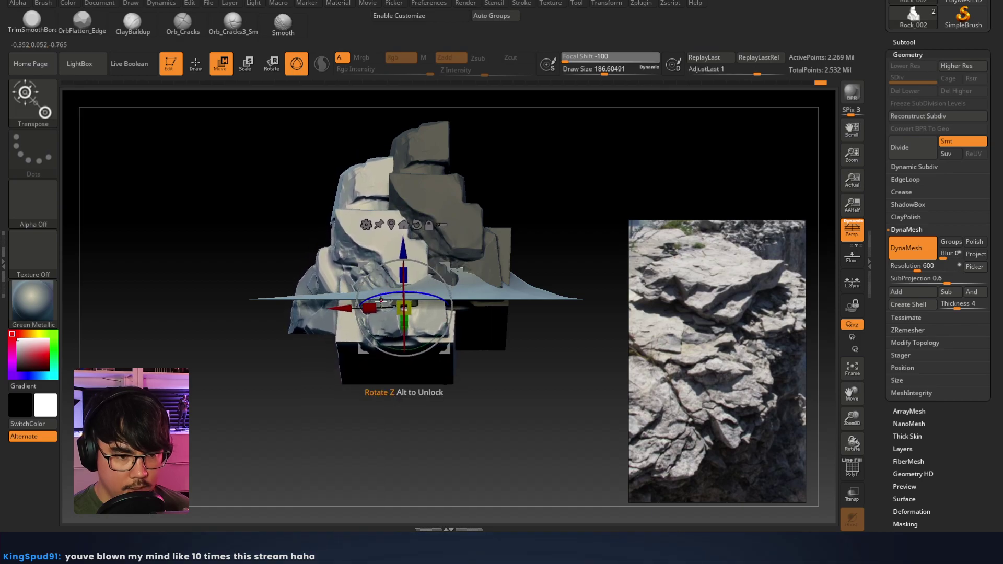
pyautogui.moveTo(357, 327); pyautogui.dragTo(376, 328)
pyautogui.moveTo(445, 267); pyautogui.dragTo(461, 291)
# Reset the transform gizmo's orientation and rotate the rock copy so it tilts differently from the original
pyautogui.moveTo(465, 251); pyautogui.dragTo(498, 280, button='right')
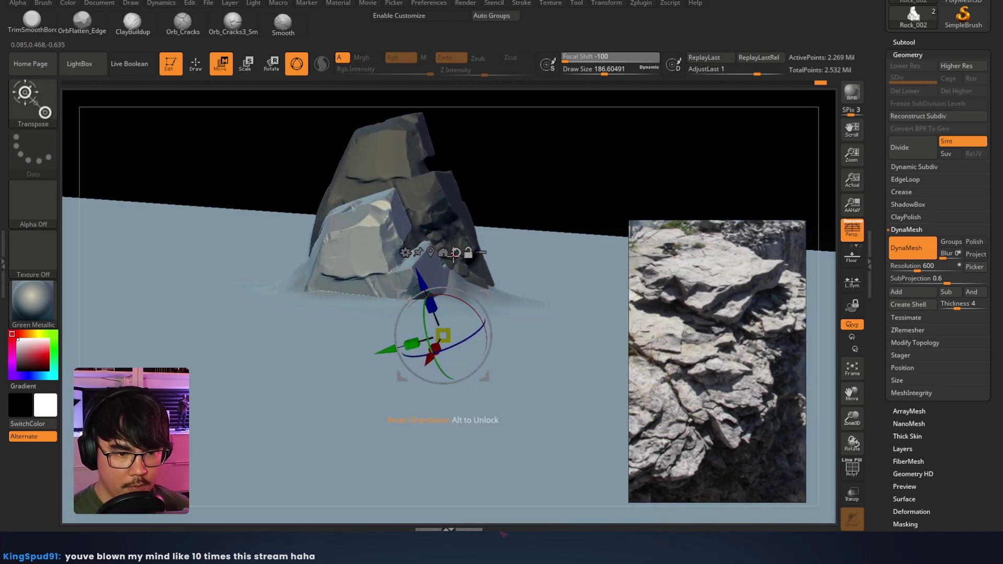
pyautogui.click(456, 253)
pyautogui.moveTo(505, 340); pyautogui.dragTo(586, 344)
pyautogui.moveTo(561, 303); pyautogui.dragTo(388, 304, button='right')
pyautogui.moveTo(388, 340); pyautogui.dragTo(386, 343, button='right')
pyautogui.rightClick(385, 344)
pyautogui.press('r')
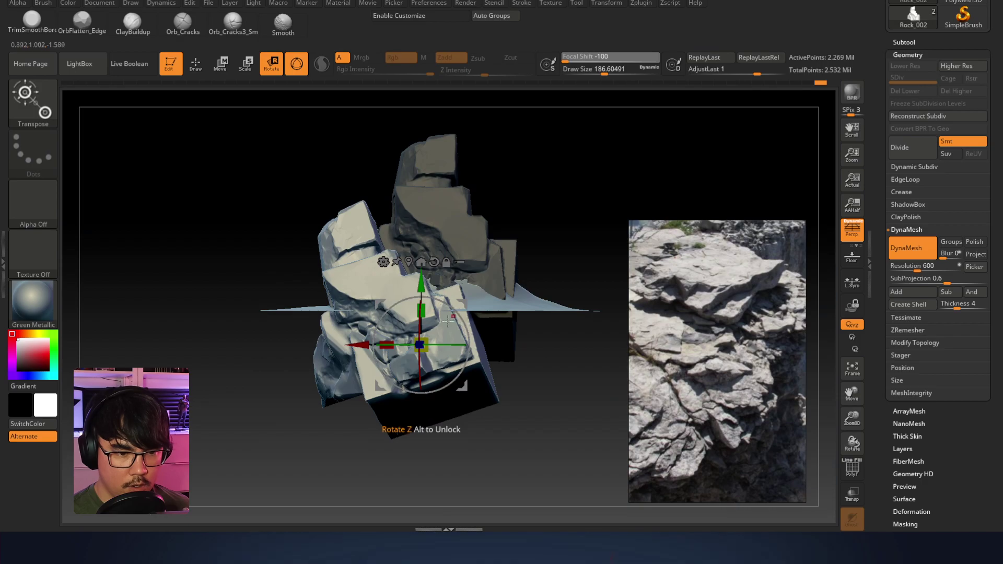
# Scale down, reposition and further tilt the rock copy so only its upper part emerges from the ground beside the main rock
pyautogui.moveTo(430, 342); pyautogui.dragTo(422, 345)
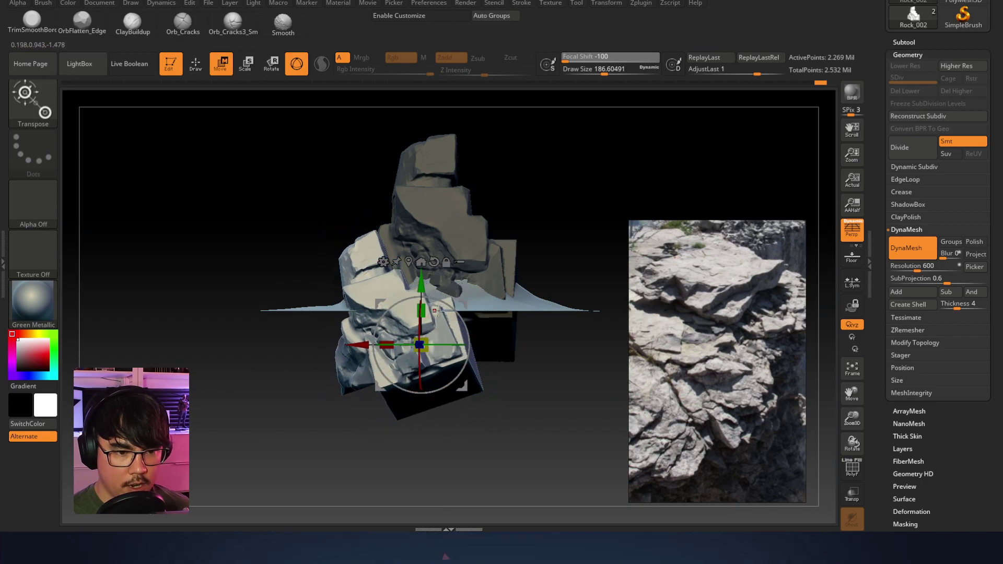
pyautogui.moveTo(672, 551); pyautogui.dragTo(503, 535)
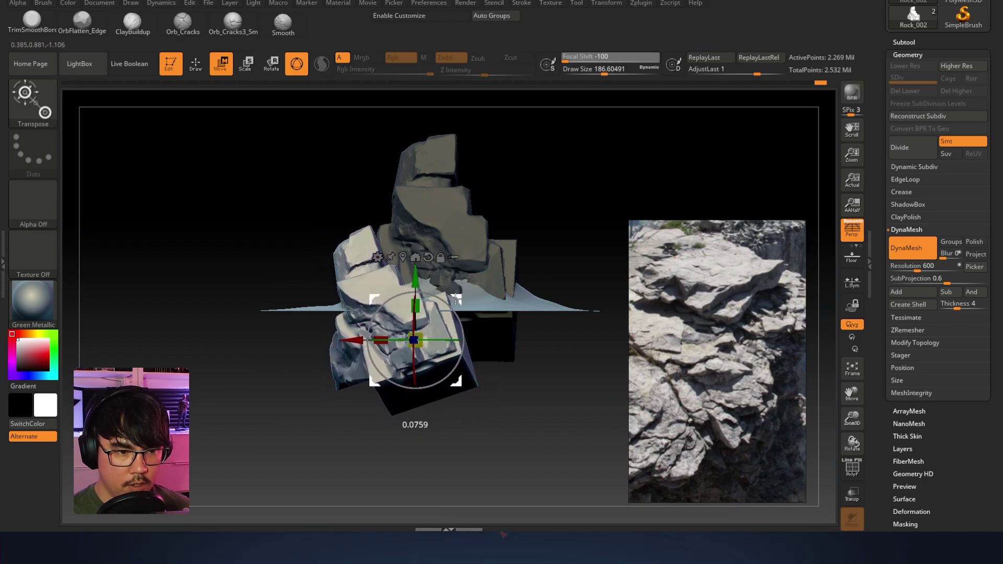
pyautogui.moveTo(447, 305)
pyautogui.mouseDown()
pyautogui.moveTo(409, 315)
pyautogui.moveTo(450, 305)
pyautogui.mouseUp()
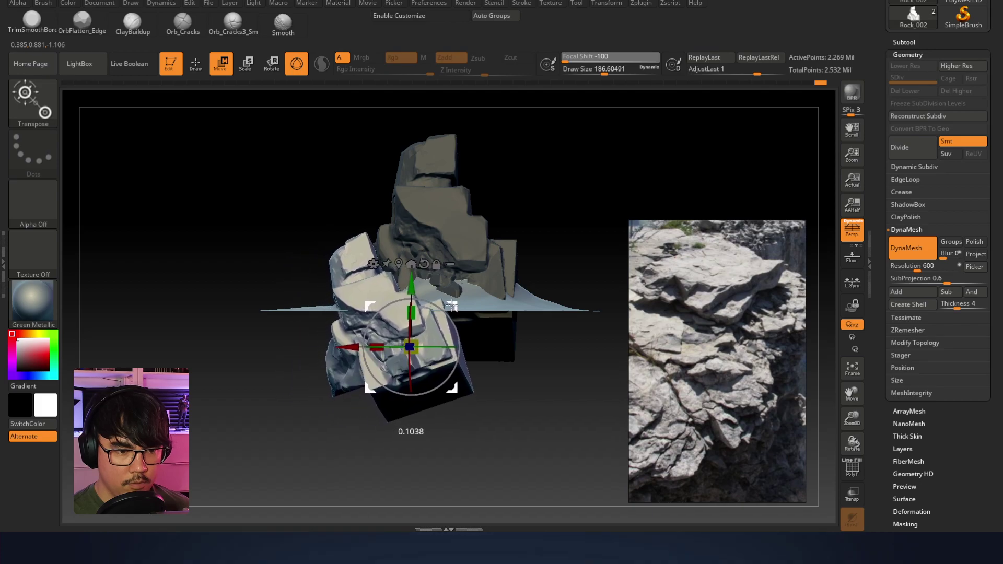
pyautogui.moveTo(673, 553); pyautogui.dragTo(503, 535)
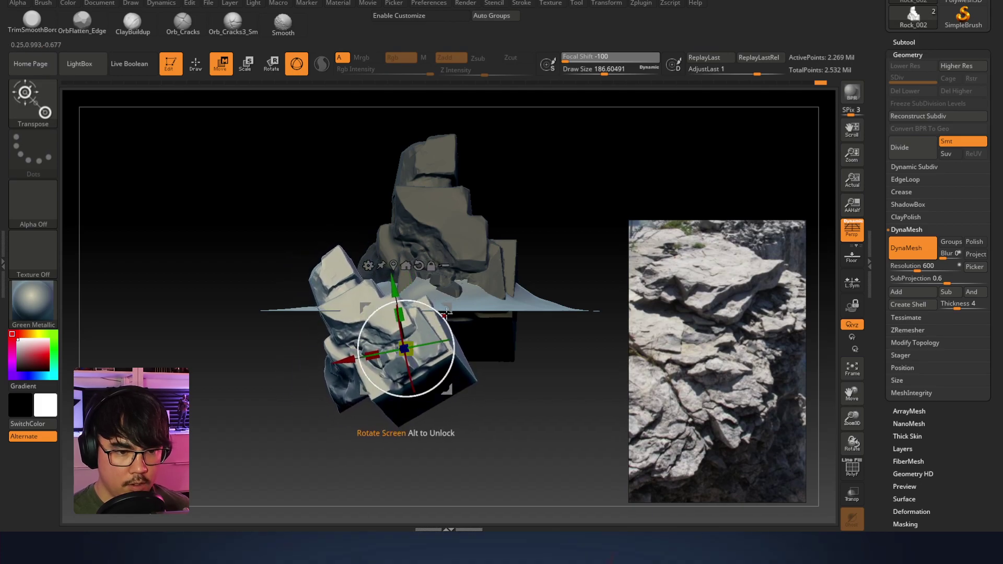
pyautogui.moveTo(470, 301); pyautogui.dragTo(499, 350, button='right')
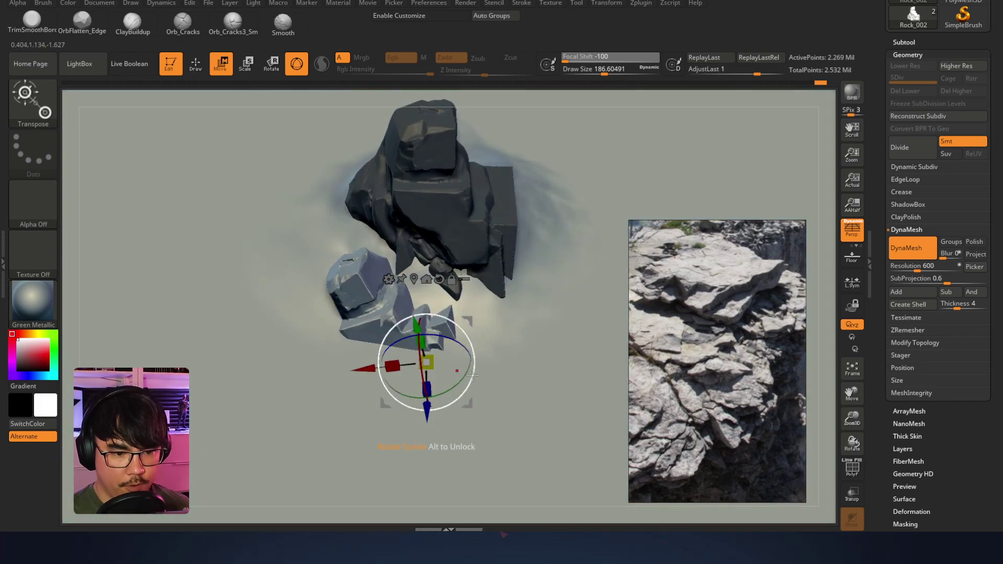
pyautogui.moveTo(472, 402); pyautogui.dragTo(520, 260, button='right')
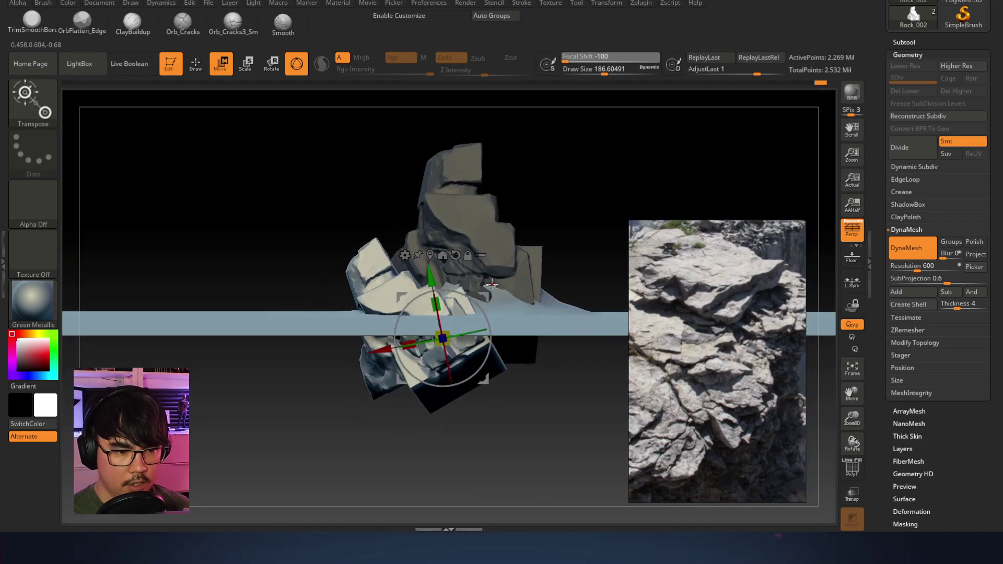
pyautogui.moveTo(474, 303); pyautogui.dragTo(536, 256, button='right')
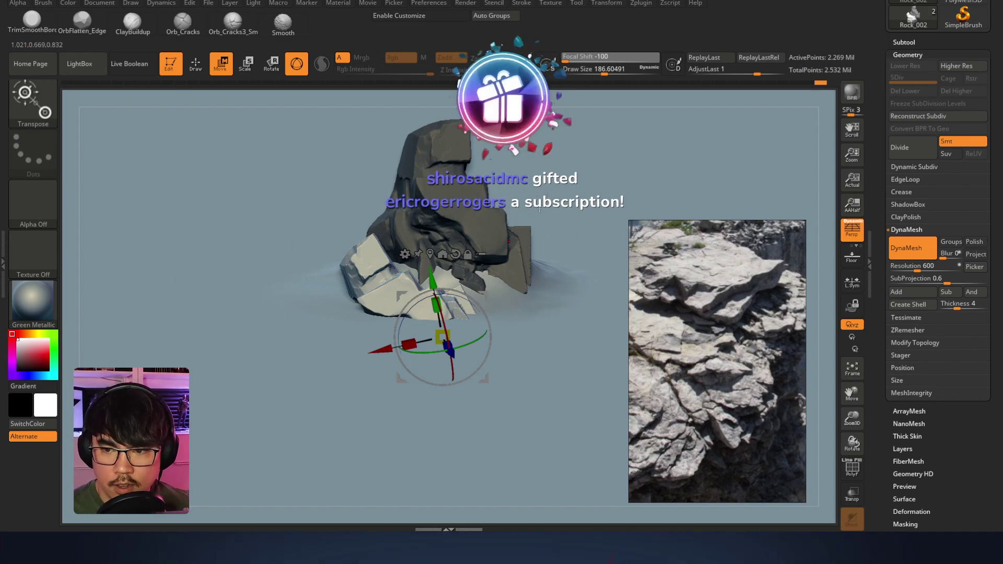
# Split the masked points of Rock_002 so the original rock and its copy become separate subtools
pyautogui.press('q')
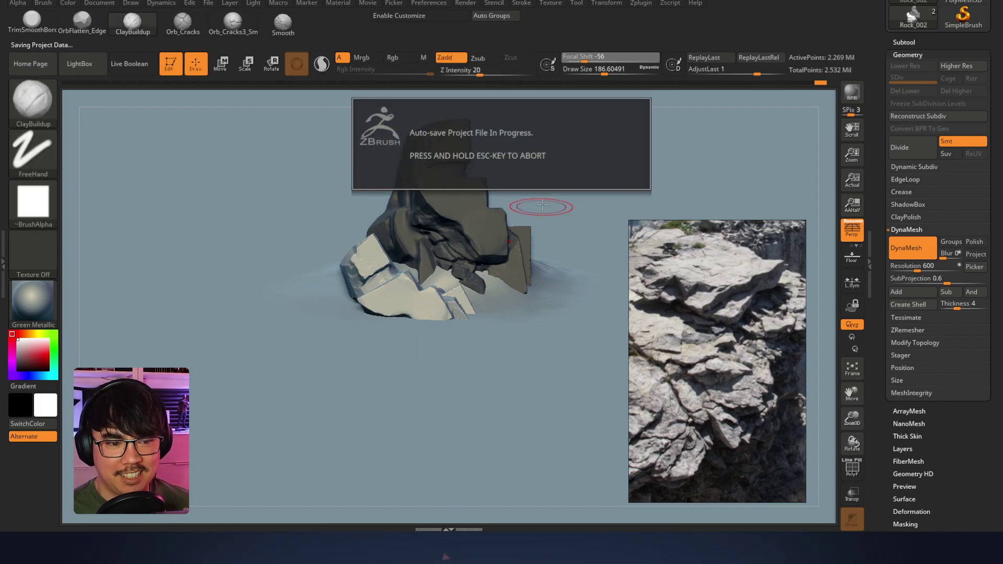
pyautogui.moveTo(463, 231)
pyautogui.mouseDown(button='right')
pyautogui.moveTo(503, 193)
pyautogui.moveTo(413, 219)
pyautogui.moveTo(397, 199)
pyautogui.mouseUp(button='right')
pyautogui.rightClick(489, 198)
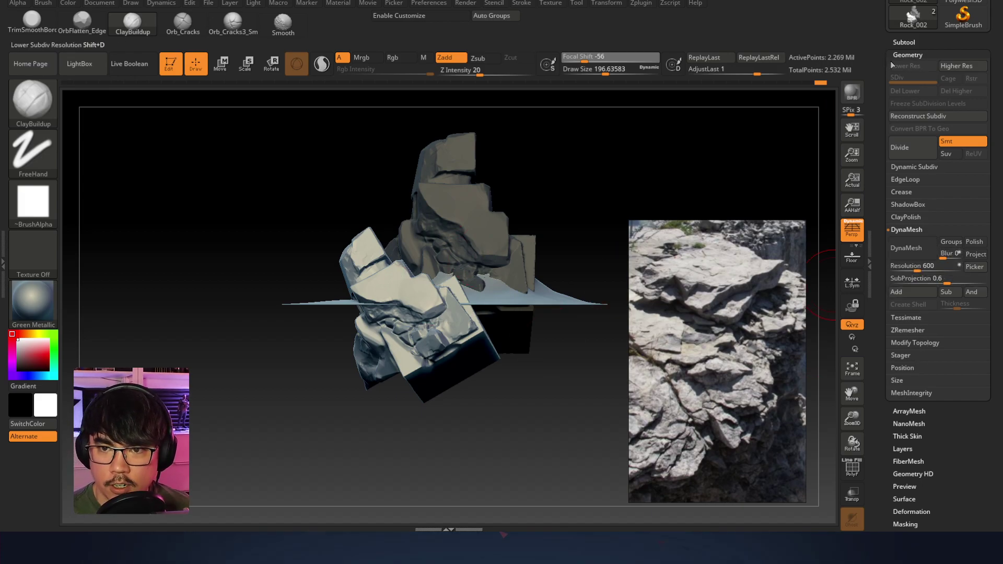
pyautogui.click(907, 55)
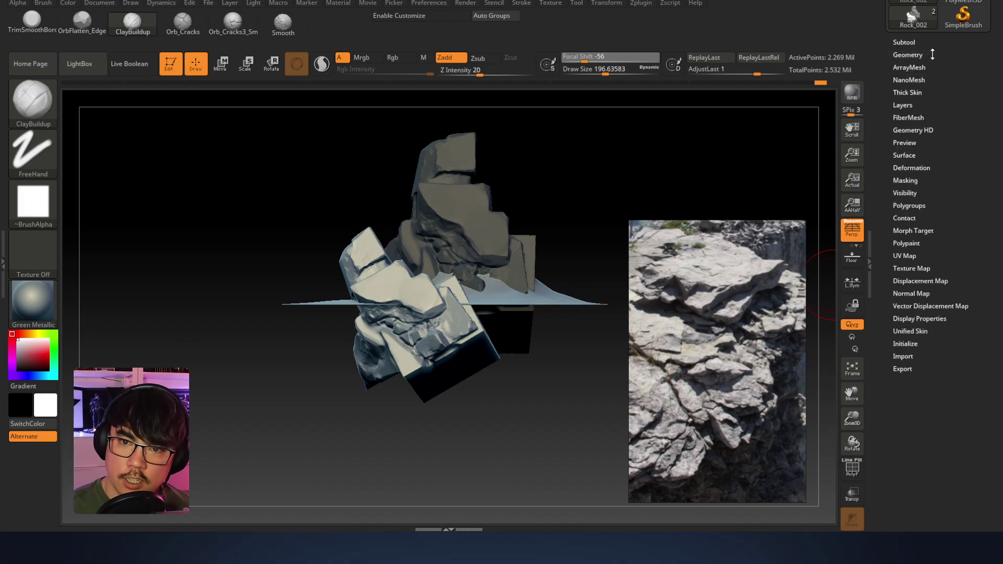
pyautogui.click(915, 194)
pyautogui.click(921, 195)
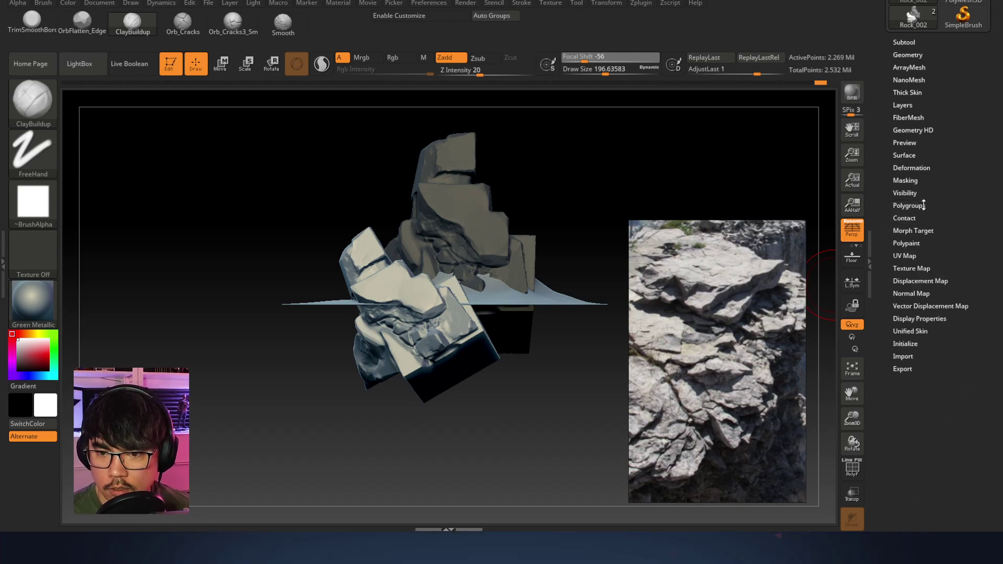
pyautogui.click(910, 43)
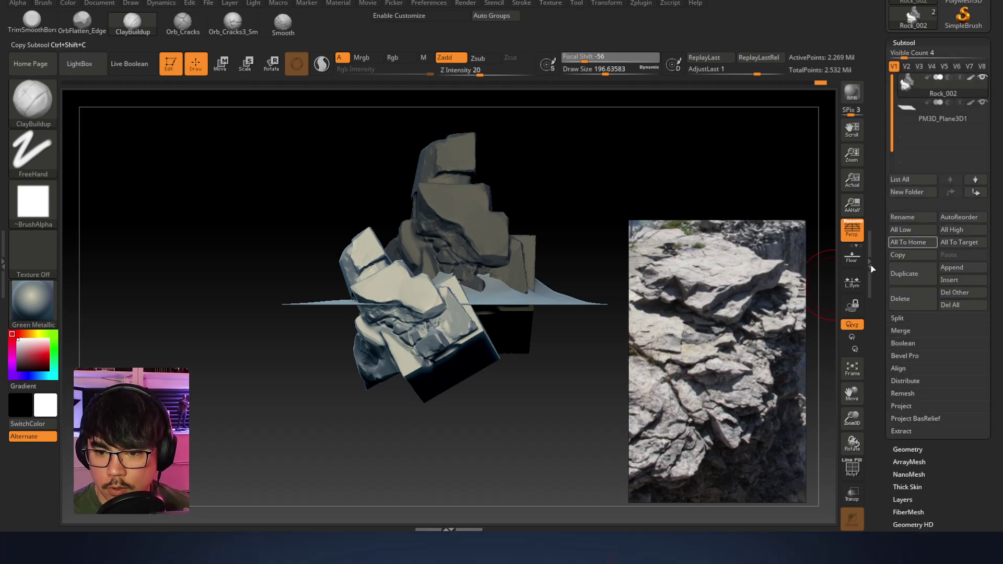
pyautogui.click(898, 318)
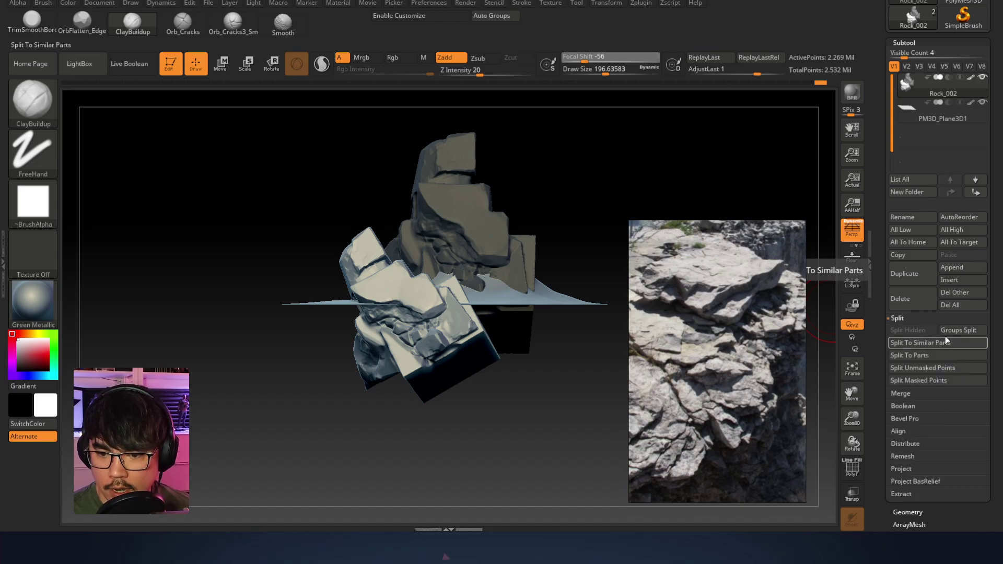
pyautogui.click(922, 380)
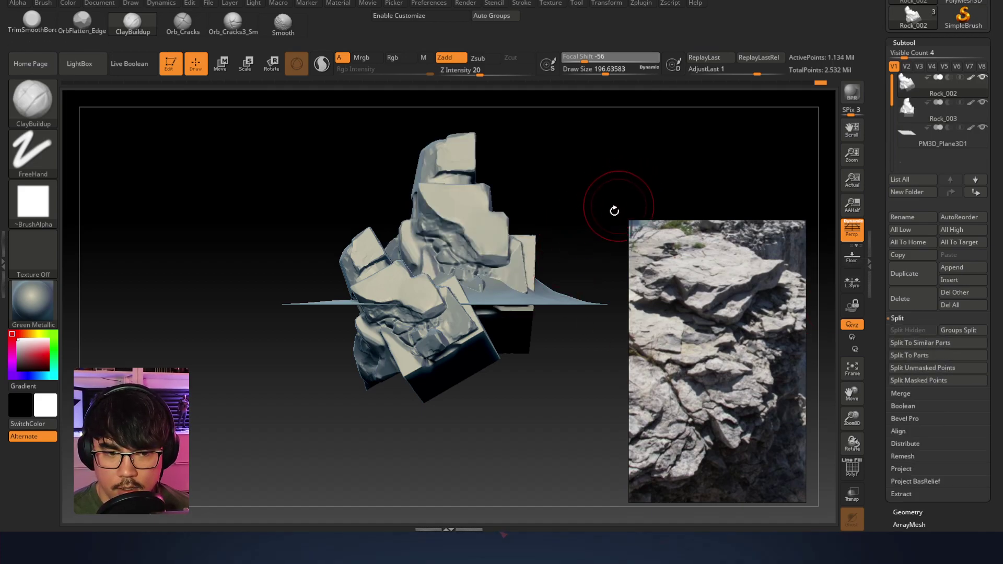
# Switch between Rock_003 and Rock_002 with polyframes shown to check that the two rocks are separate subtools
pyautogui.click(907, 104)
pyautogui.moveTo(535, 199); pyautogui.dragTo(515, 224, button='right')
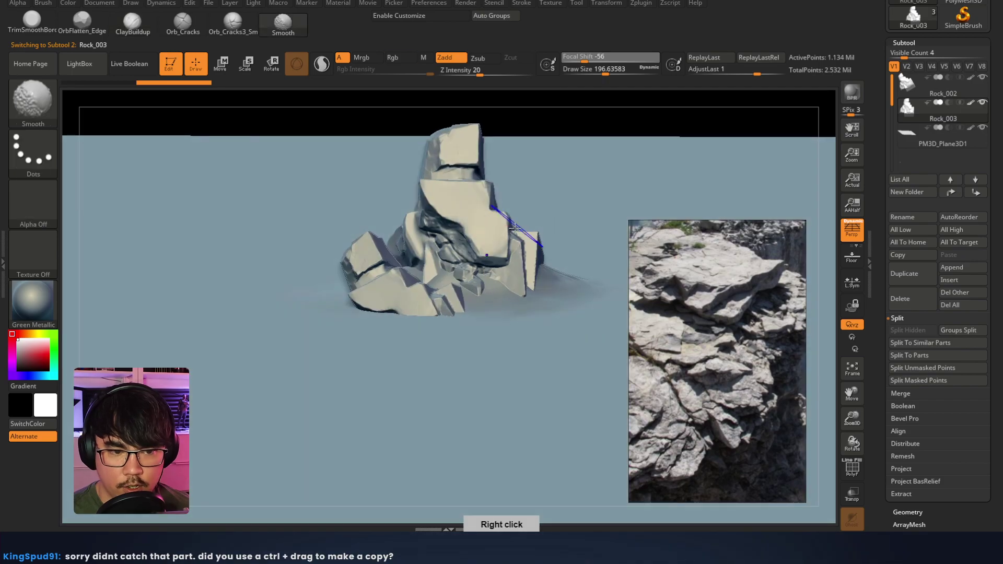
pyautogui.hotkey('shift', 'f')
pyautogui.keyDown('alt'); pyautogui.click(384, 281); pyautogui.keyUp('alt')
pyautogui.keyDown('alt'); pyautogui.click(437, 251); pyautogui.keyUp('alt')
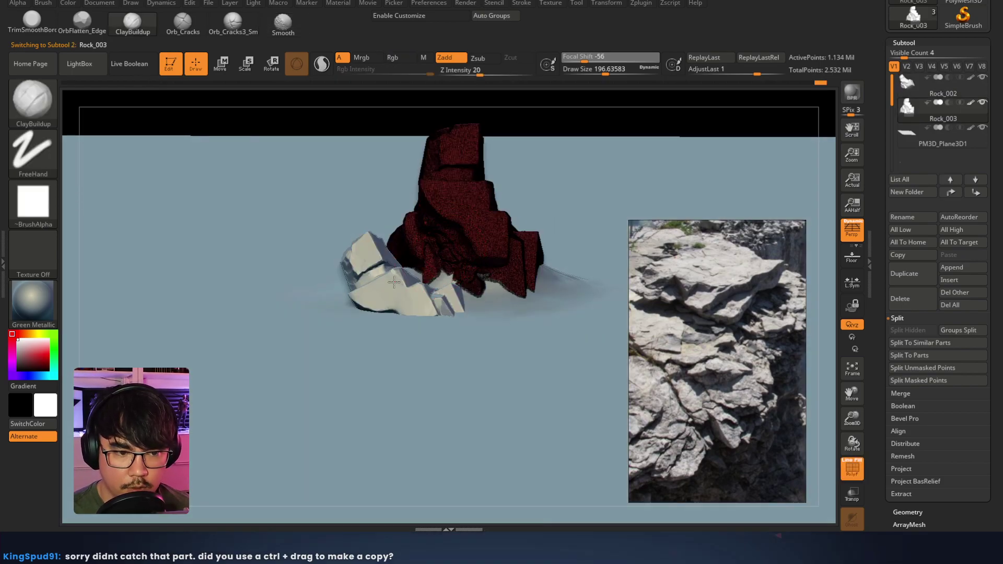
pyautogui.keyDown('alt'); pyautogui.click(394, 285); pyautogui.keyUp('alt')
pyautogui.hotkey('shift', 'f')
pyautogui.moveTo(458, 234)
pyautogui.mouseDown(button='right')
pyautogui.moveTo(468, 237)
pyautogui.moveTo(476, 301)
pyautogui.moveTo(495, 219)
pyautogui.moveTo(506, 212)
pyautogui.moveTo(287, 220)
pyautogui.mouseUp(button='right')
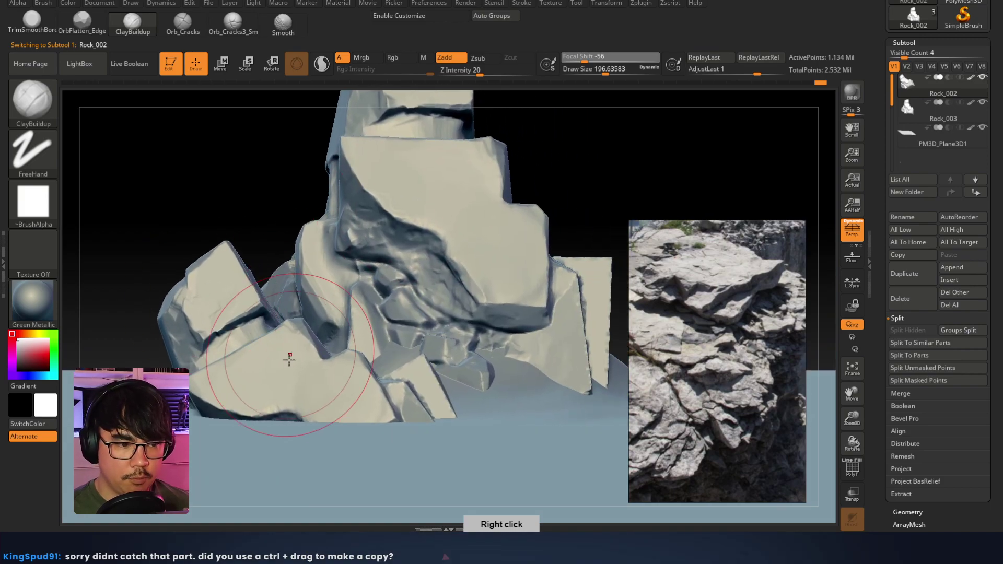
# Select the main rock, Rock_003, and set the draw size to about 77
pyautogui.keyDown('alt'); pyautogui.click(421, 195); pyautogui.keyUp('alt')
pyautogui.keyDown('alt'); pyautogui.moveTo(421, 195); pyautogui.dragTo(441, 214, button='right'); pyautogui.keyUp('alt')
pyautogui.rightClick(439, 239)
pyautogui.moveTo(450, 250); pyautogui.dragTo(421, 250)
pyautogui.hotkey('ctrl', '0')
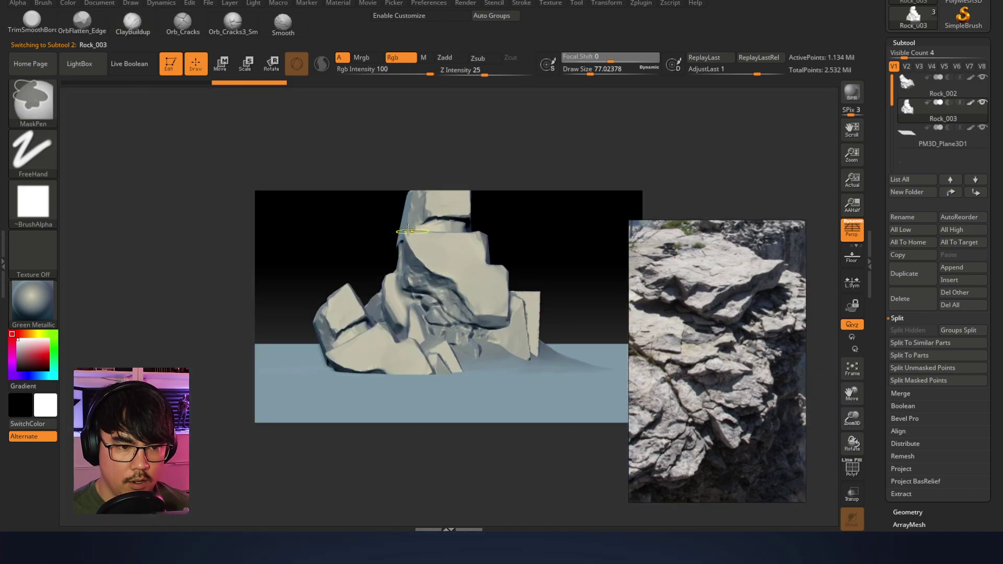
pyautogui.moveTo(448, 238); pyautogui.dragTo(466, 234, button='right')
pyautogui.rightClick(465, 234)
pyautogui.moveTo(582, 197); pyautogui.dragTo(442, 254, button='right')
pyautogui.keyDown('ctrl'); pyautogui.rightClick(524, 229); pyautogui.keyUp('ctrl')
pyautogui.keyDown('ctrl'); pyautogui.rightClick(478, 242); pyautogui.keyUp('ctrl')
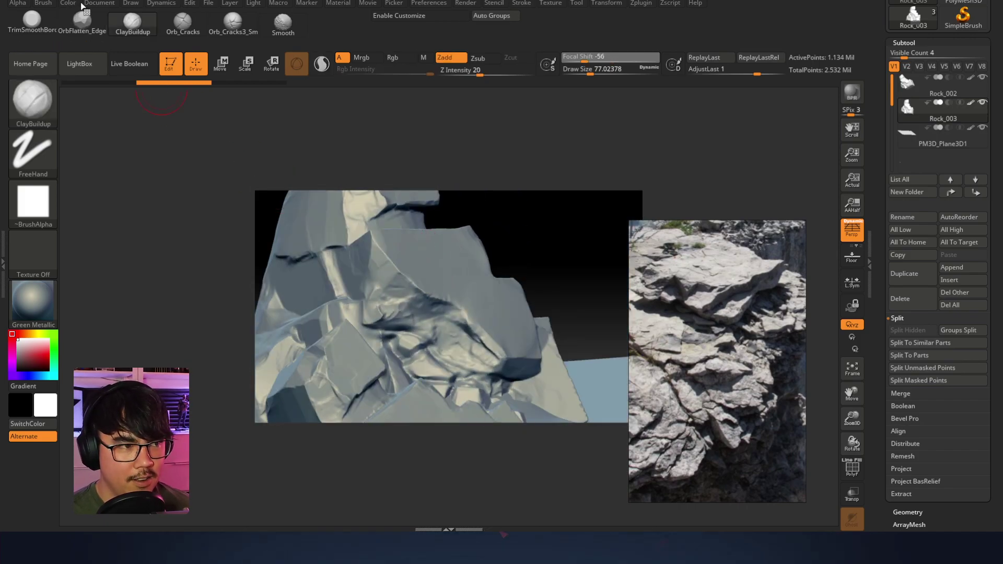
# Create a new document sized to the window, redraw the rock scene on its canvas and re-enter edit mode
pyautogui.moveTo(101, 4)
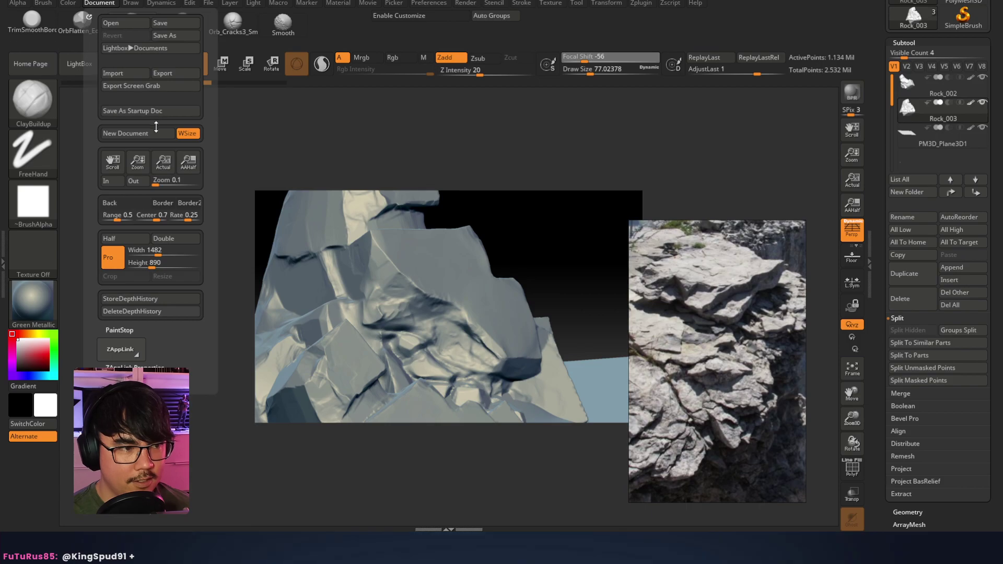
pyautogui.click(138, 133)
pyautogui.click(527, 299)
pyautogui.moveTo(448, 284); pyautogui.dragTo(455, 444)
pyautogui.press('t')
pyautogui.moveTo(516, 296); pyautogui.dragTo(507, 224, button='right')
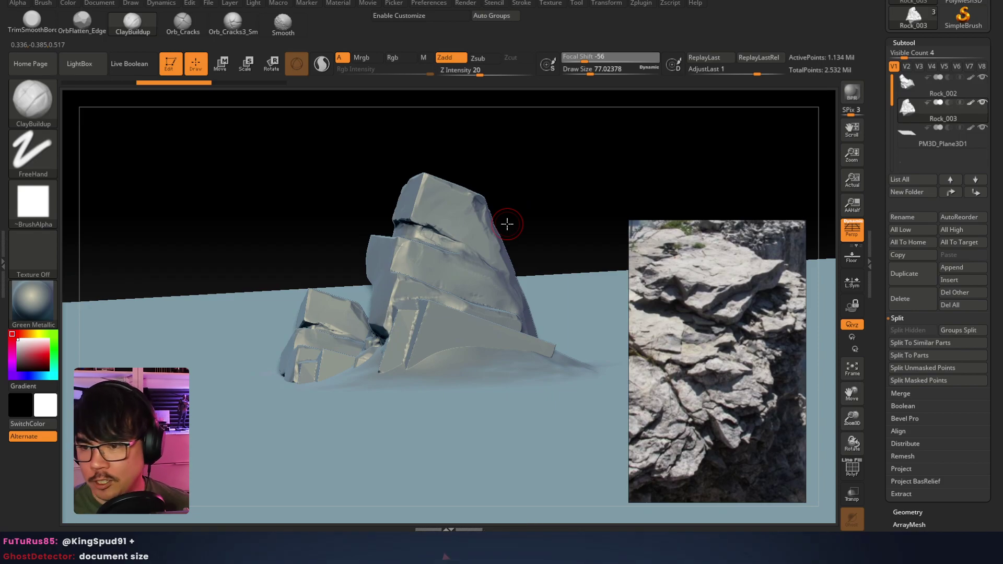
pyautogui.moveTo(331, 250); pyautogui.dragTo(413, 230, button='right')
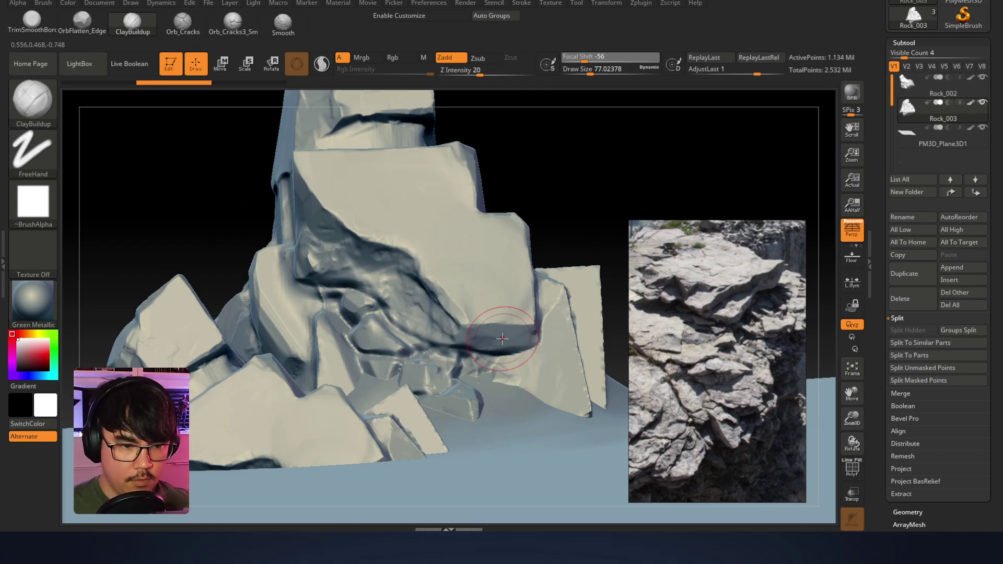
pyautogui.keyDown('alt'); pyautogui.moveTo(463, 265); pyautogui.dragTo(492, 298, button='right'); pyautogui.keyUp('alt')
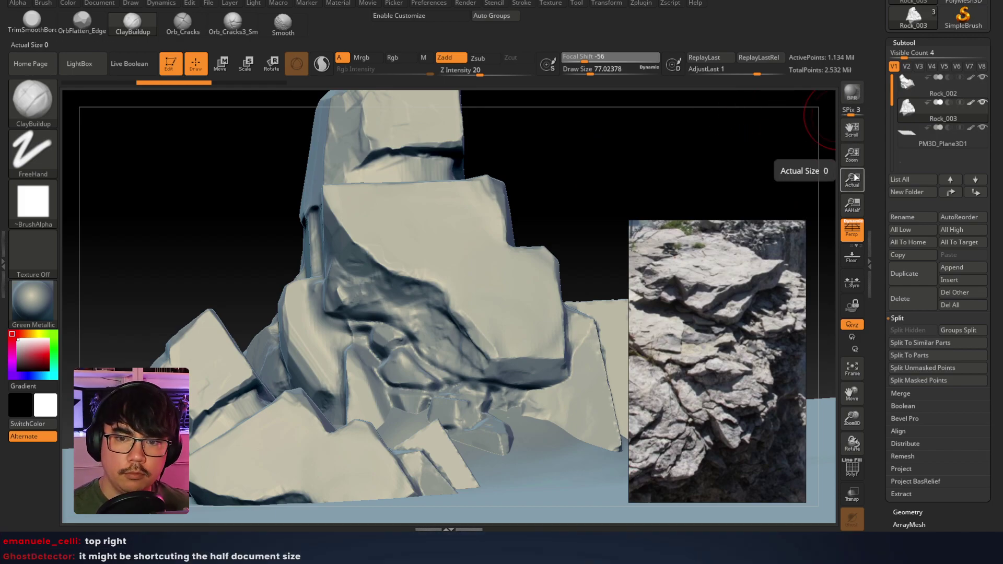
pyautogui.press('ctrl')
pyautogui.moveTo(721, 182)
pyautogui.keyDown('ctrl'); pyautogui.mouseDown()
pyautogui.moveTo(653, 186)
pyautogui.moveTo(588, 216)
pyautogui.mouseUp(); pyautogui.keyUp('ctrl')
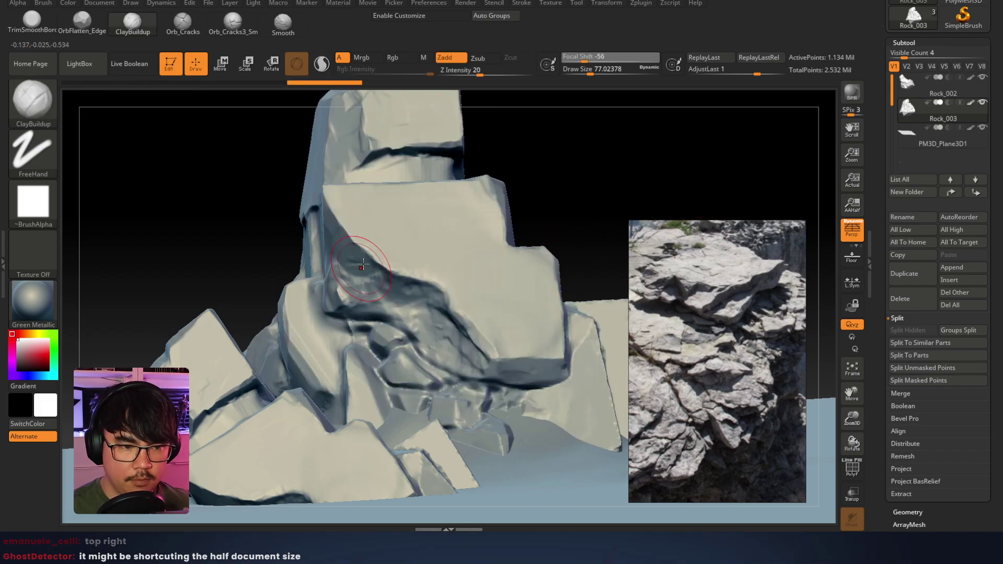
pyautogui.press('ctrl')
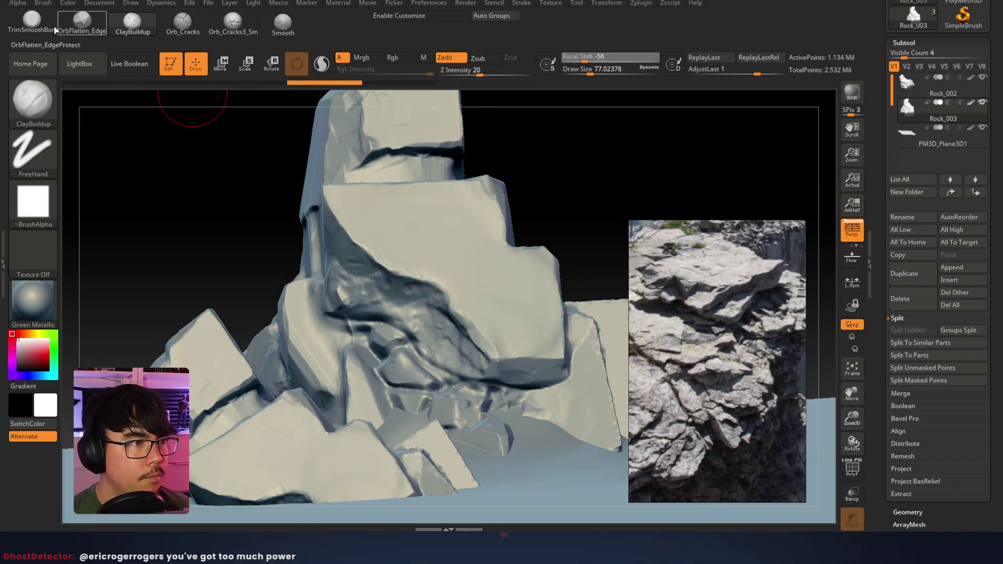
# Trim the front slab's upper-left edge on Rock_003 into a flat facet with TrimSmoothBorder at a draw size of about 62
pyautogui.click(32, 24)
pyautogui.press('space')
pyautogui.moveTo(555, 282); pyautogui.dragTo(544, 282)
pyautogui.press('space')
pyautogui.moveTo(366, 249); pyautogui.dragTo(372, 248)
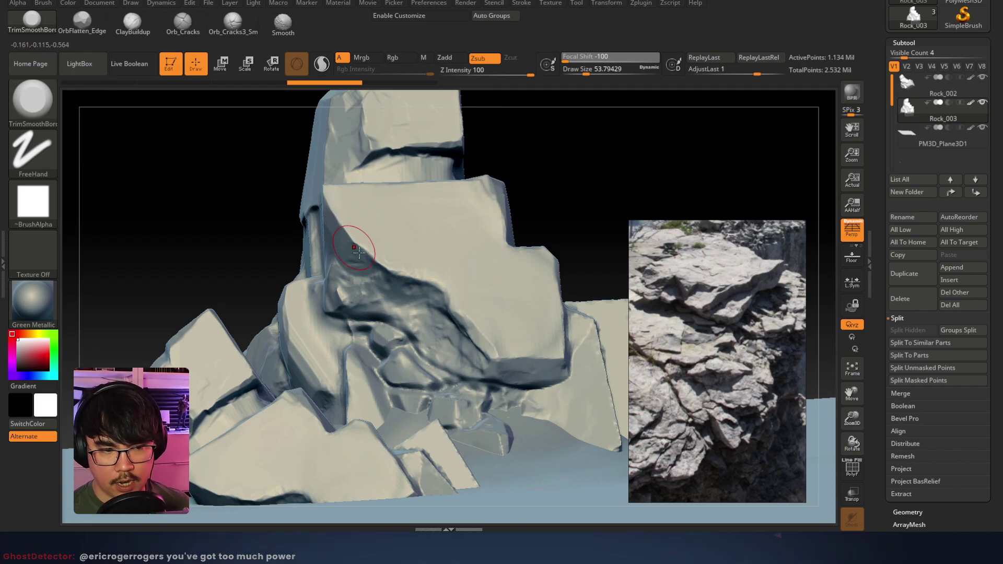
pyautogui.press('space')
pyautogui.moveTo(347, 228); pyautogui.dragTo(351, 229)
pyautogui.moveTo(334, 209); pyautogui.dragTo(373, 269)
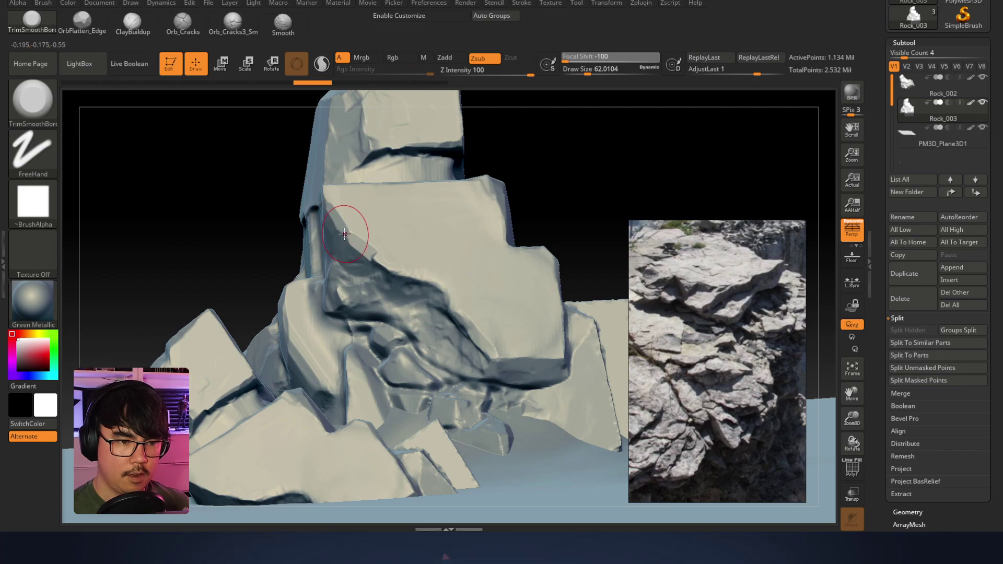
# Raise the draw size to about 90 and extend the front slab's trimmed facet down toward the crevice
pyautogui.moveTo(351, 217); pyautogui.dragTo(350, 248, button='right')
pyautogui.press('space')
pyautogui.moveTo(361, 249); pyautogui.dragTo(364, 249)
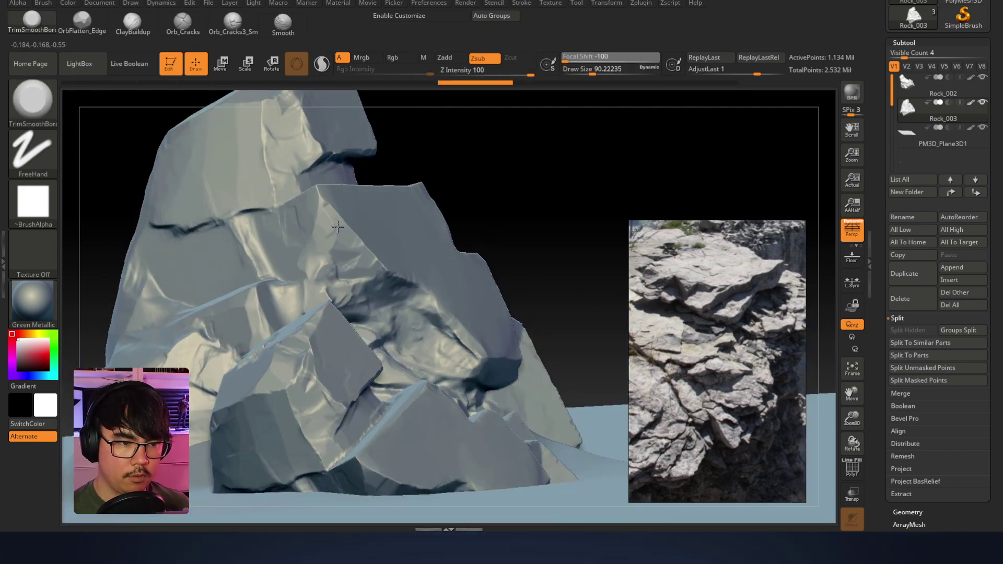
pyautogui.moveTo(364, 255); pyautogui.dragTo(298, 242, button='right')
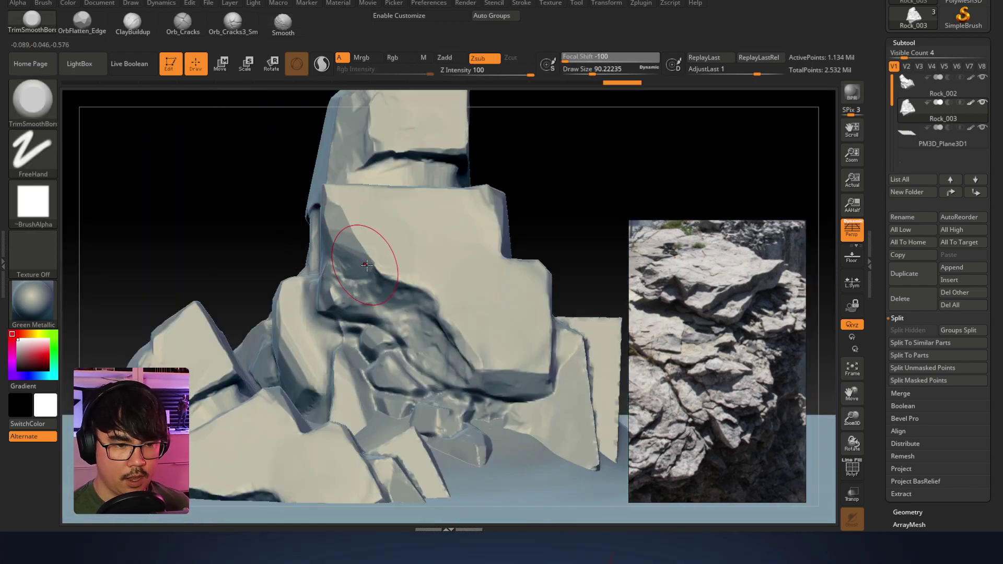
pyautogui.moveTo(387, 278); pyautogui.dragTo(418, 261, button='right')
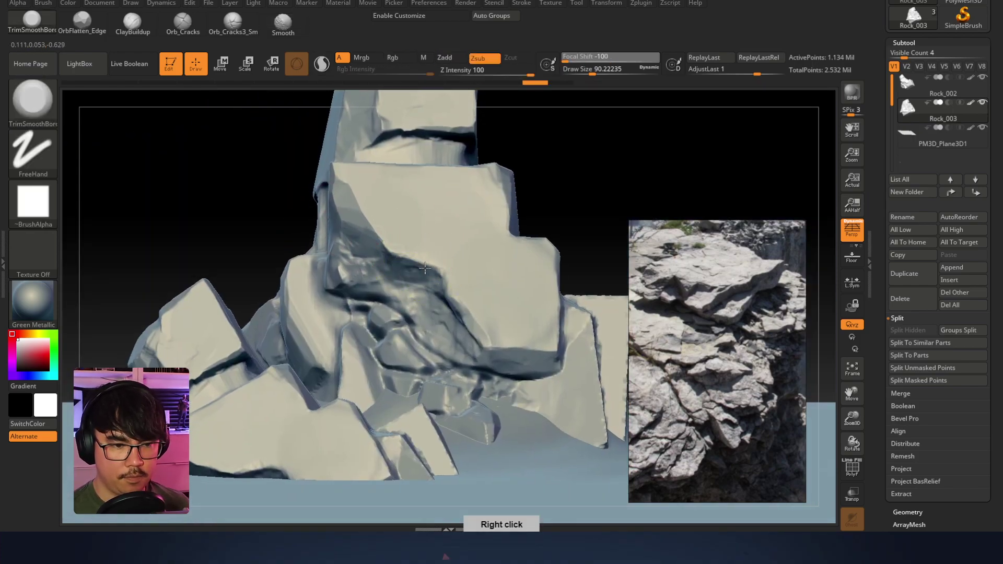
pyautogui.moveTo(461, 308); pyautogui.dragTo(446, 292, button='right')
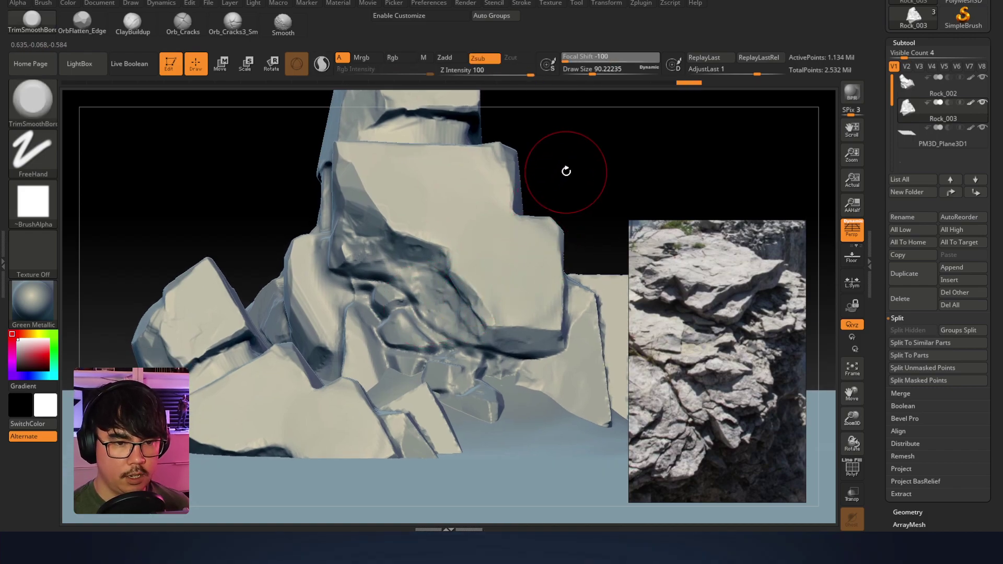
pyautogui.moveTo(560, 209)
pyautogui.mouseDown(button='right')
pyautogui.moveTo(418, 246)
pyautogui.moveTo(510, 240)
pyautogui.moveTo(449, 219)
pyautogui.moveTo(553, 211)
pyautogui.mouseUp(button='right')
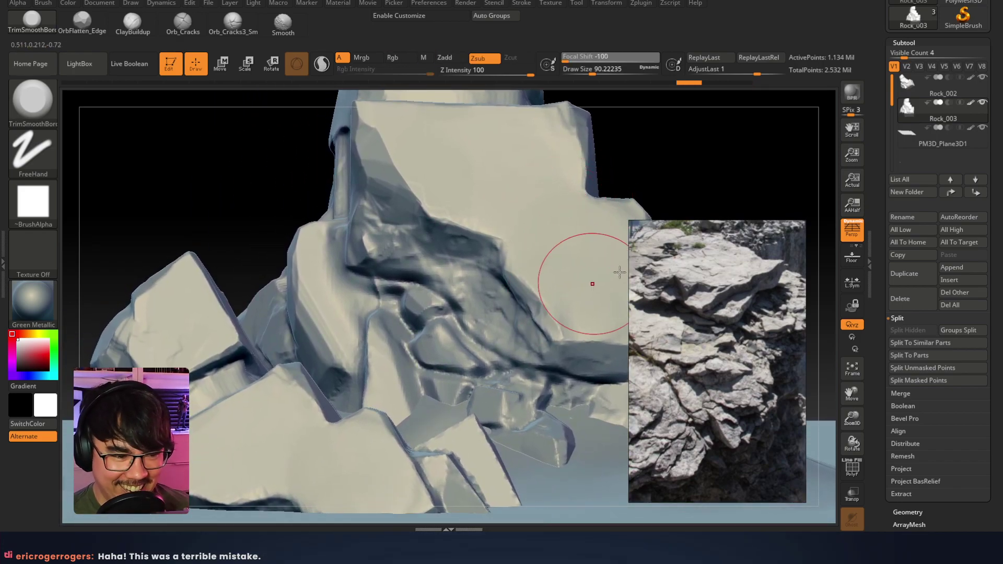
# Select the ground plane PM3D_Plane3D1 and trim its surface in the gap between the front rocks and the main rock
pyautogui.moveTo(478, 248)
pyautogui.mouseDown(button='right')
pyautogui.moveTo(469, 236)
pyautogui.moveTo(464, 247)
pyautogui.moveTo(537, 376)
pyautogui.mouseUp(button='right')
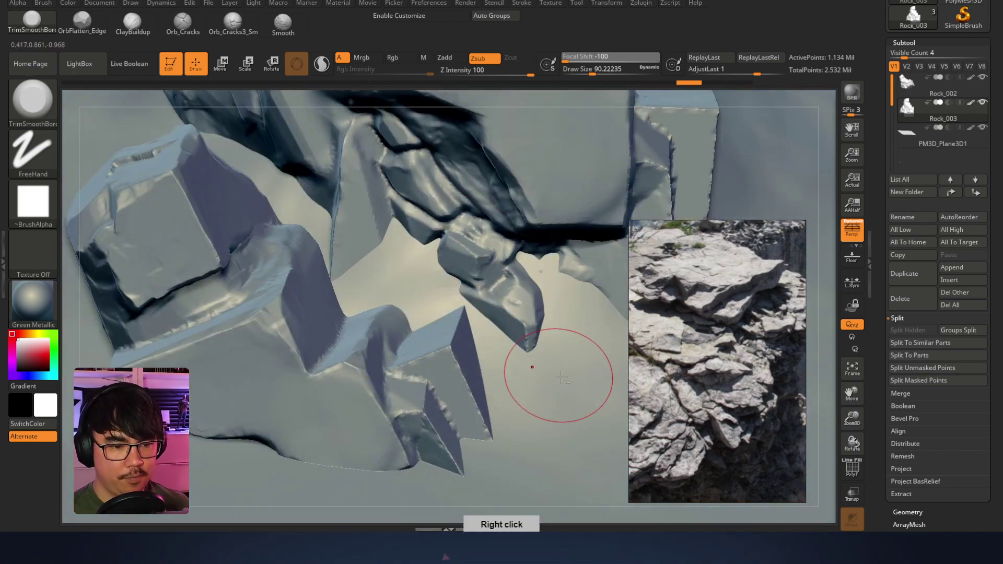
pyautogui.moveTo(383, 258); pyautogui.dragTo(380, 282, button='right')
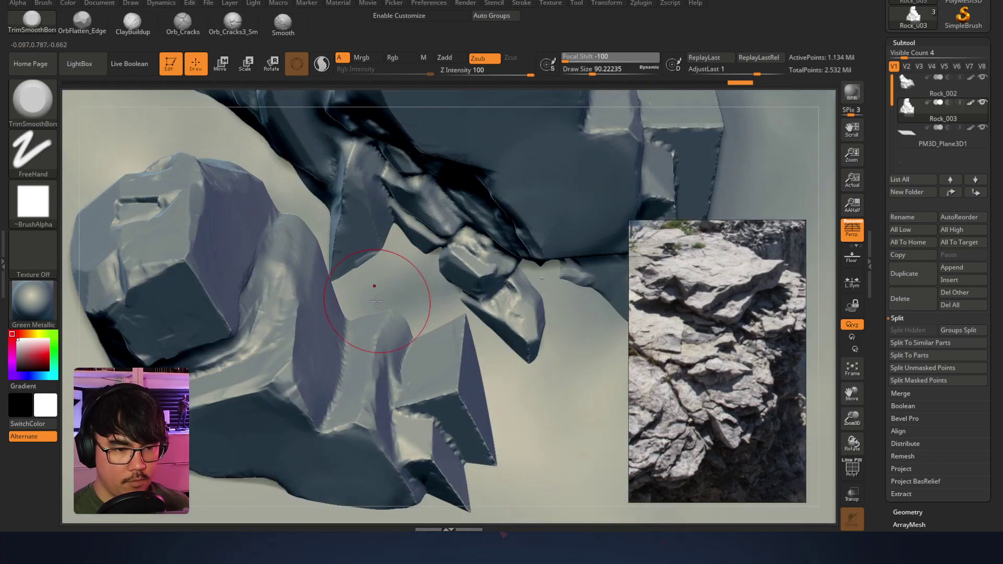
pyautogui.keyDown('ctrl'); pyautogui.moveTo(473, 303); pyautogui.dragTo(298, 322, button='right'); pyautogui.keyUp('ctrl')
pyautogui.keyDown('ctrl'); pyautogui.moveTo(473, 302); pyautogui.dragTo(485, 316, button='right'); pyautogui.keyUp('ctrl')
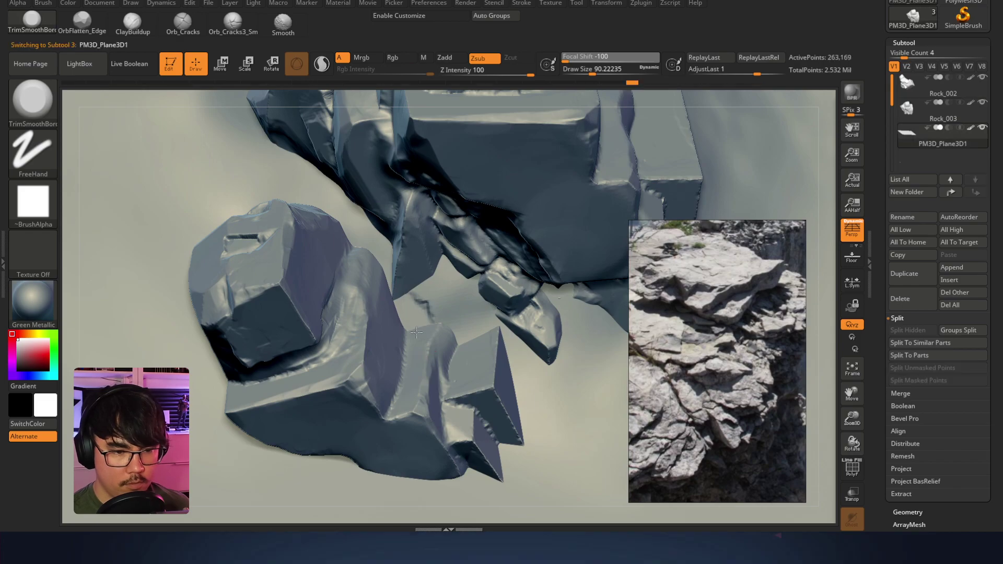
pyautogui.press('ctrl')
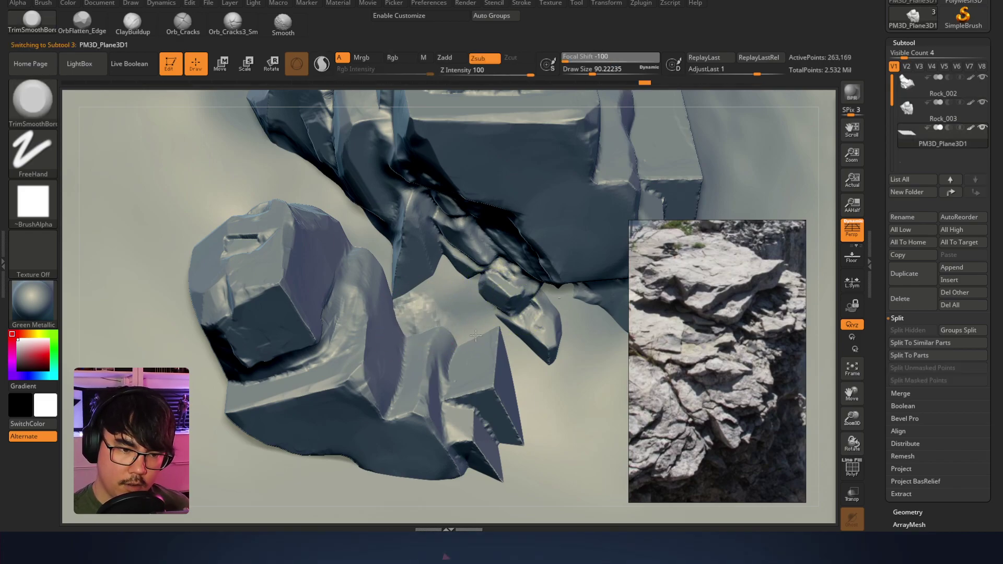
pyautogui.moveTo(575, 314); pyautogui.dragTo(495, 302, button='right')
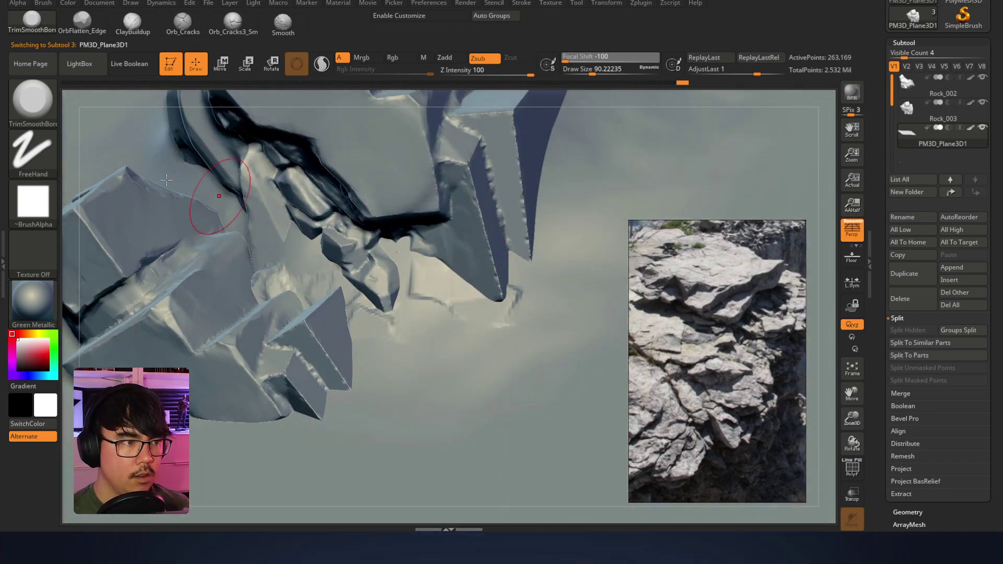
# Build up the ground plane with ClayBuildup around the small broken rocks and smooth the added clay in the gap
pyautogui.click(132, 22)
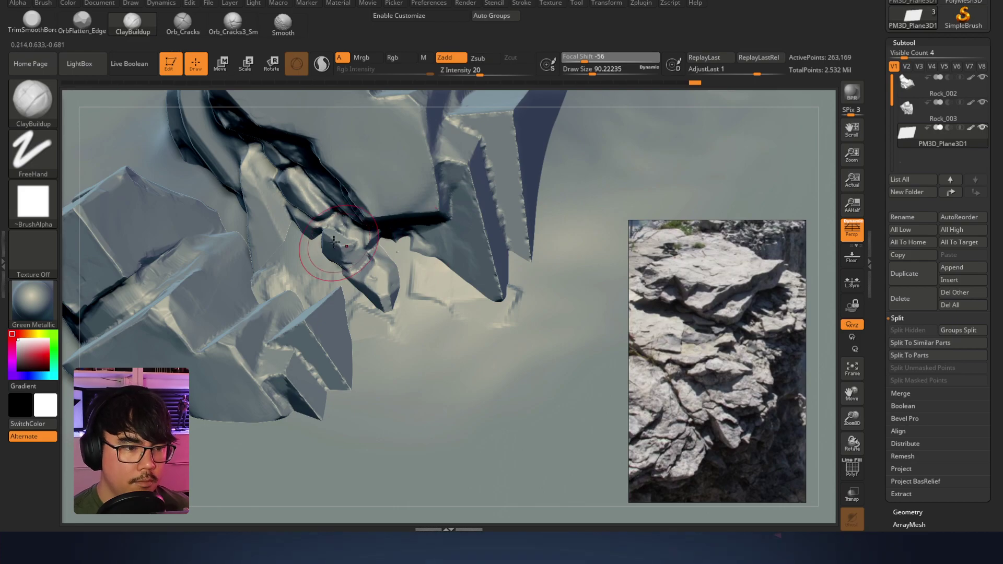
pyautogui.moveTo(335, 242); pyautogui.dragTo(470, 232, button='right')
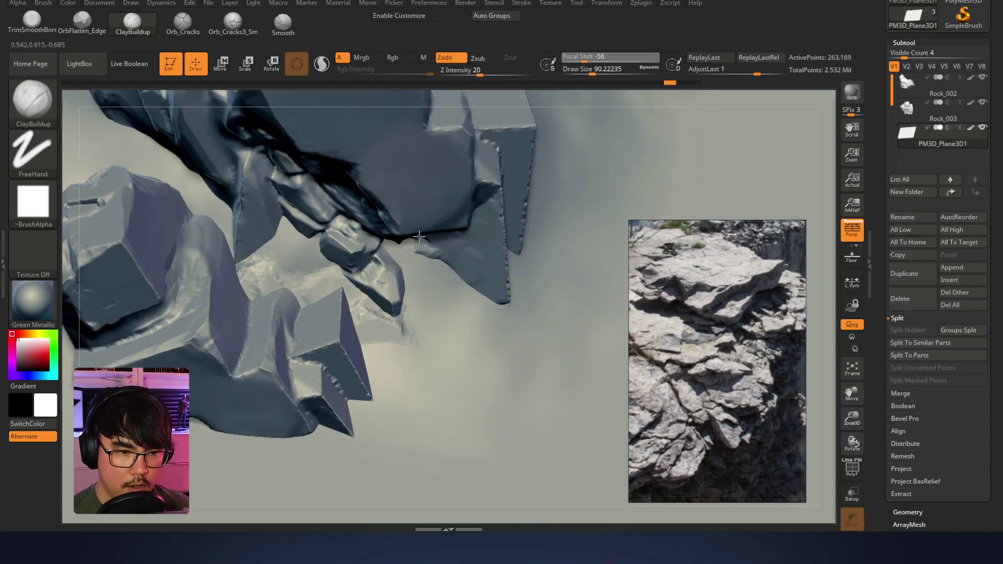
pyautogui.moveTo(397, 246)
pyautogui.mouseDown()
pyautogui.moveTo(454, 277)
pyautogui.moveTo(450, 295)
pyautogui.mouseUp()
pyautogui.moveTo(420, 264)
pyautogui.mouseDown()
pyautogui.moveTo(410, 253)
pyautogui.moveTo(463, 309)
pyautogui.moveTo(464, 347)
pyautogui.moveTo(456, 305)
pyautogui.mouseUp()
pyautogui.moveTo(282, 274)
pyautogui.mouseDown()
pyautogui.moveTo(264, 288)
pyautogui.moveTo(274, 262)
pyautogui.moveTo(251, 277)
pyautogui.moveTo(273, 236)
pyautogui.moveTo(271, 277)
pyautogui.mouseUp()
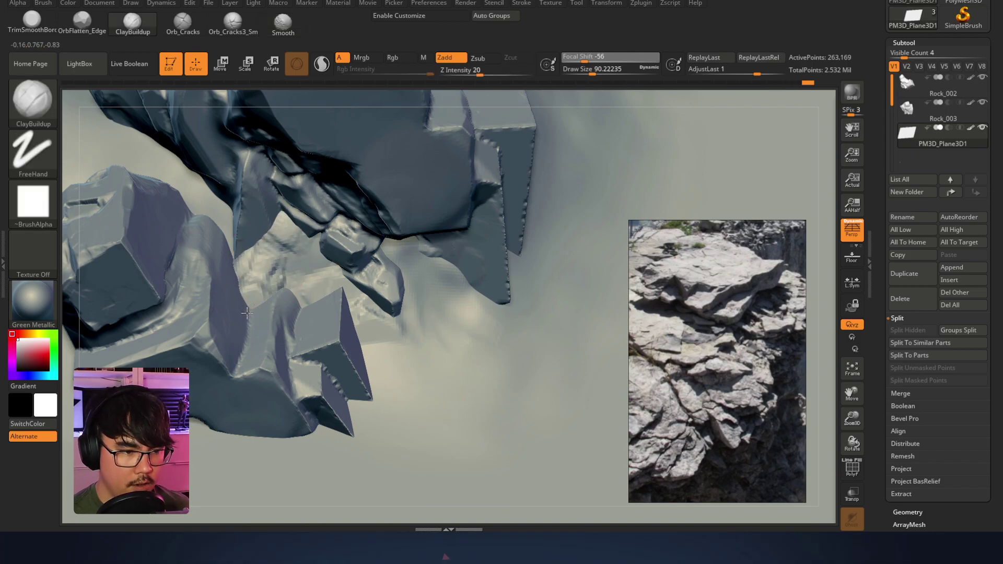
pyautogui.moveTo(253, 314)
pyautogui.keyDown('shift'); pyautogui.mouseDown()
pyautogui.moveTo(277, 244)
pyautogui.moveTo(321, 290)
pyautogui.moveTo(317, 303)
pyautogui.moveTo(287, 259)
pyautogui.moveTo(258, 249)
pyautogui.moveTo(276, 255)
pyautogui.moveTo(287, 239)
pyautogui.moveTo(326, 296)
pyautogui.moveTo(369, 316)
pyautogui.moveTo(379, 352)
pyautogui.moveTo(373, 392)
pyautogui.mouseUp(); pyautogui.keyUp('shift')
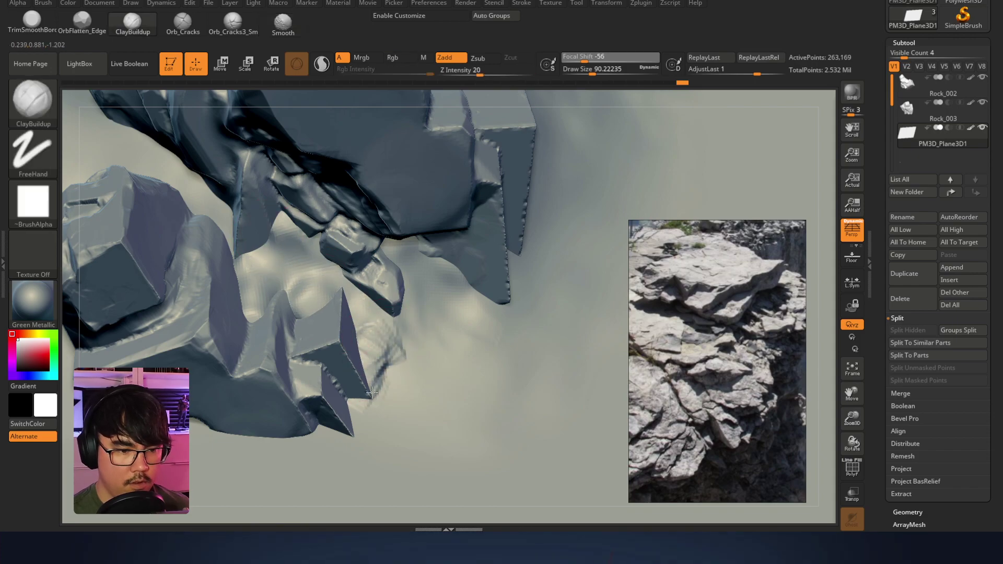
# Enlarge the draw size to about 251 and build up the ground along the outer base of the front rocks
pyautogui.moveTo(316, 281)
pyautogui.mouseDown(button='right')
pyautogui.moveTo(413, 235)
pyautogui.moveTo(359, 322)
pyautogui.mouseUp(button='right')
pyautogui.rightClick(359, 323)
pyautogui.moveTo(306, 323); pyautogui.dragTo(327, 321)
pyautogui.moveTo(261, 319)
pyautogui.mouseDown()
pyautogui.moveTo(470, 360)
pyautogui.moveTo(345, 335)
pyautogui.mouseUp()
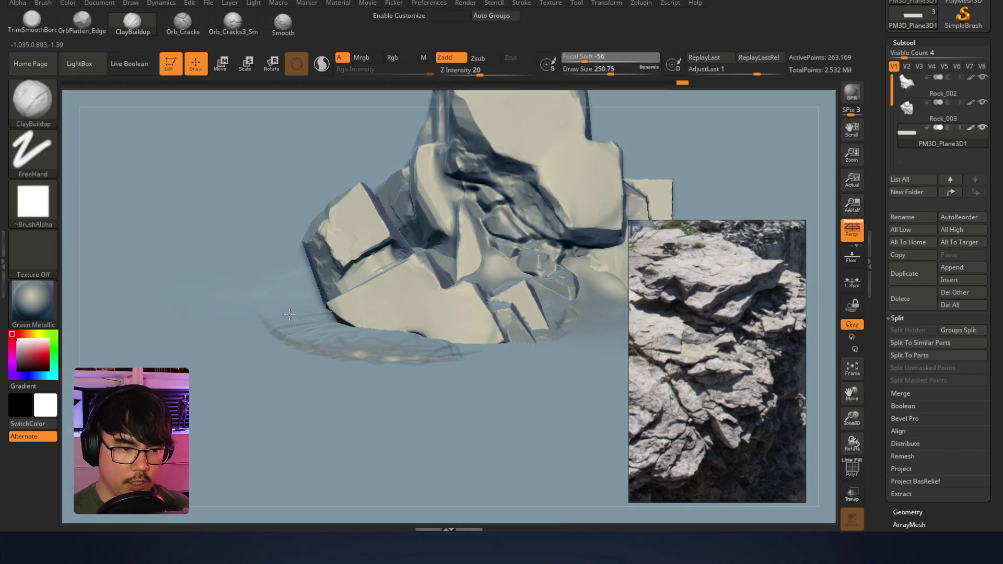
pyautogui.moveTo(245, 319); pyautogui.dragTo(327, 345, button='right')
pyautogui.hotkey('ctrl', 'z')
pyautogui.moveTo(235, 290)
pyautogui.mouseDown()
pyautogui.moveTo(348, 330)
pyautogui.moveTo(245, 273)
pyautogui.mouseUp()
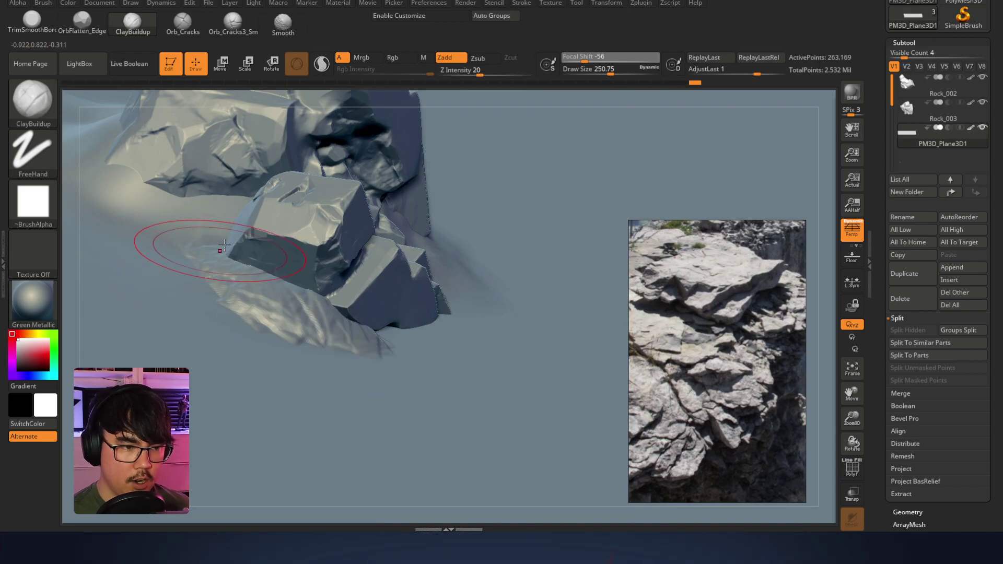
pyautogui.moveTo(223, 258); pyautogui.dragTo(214, 246, button='right')
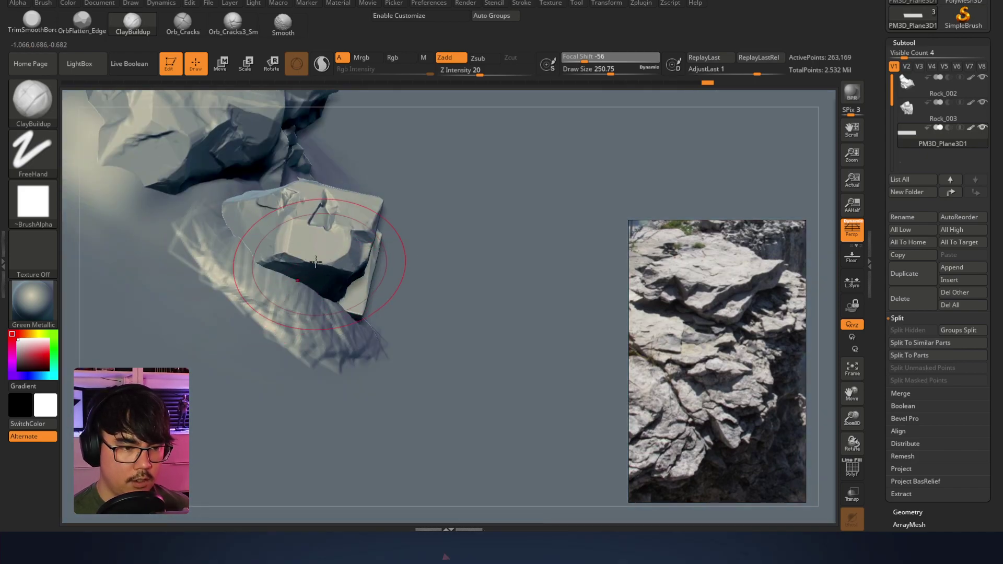
# Add wide ClayBuildup strokes fanning out from the side rock's base across the ground, and smooth them into a slope
pyautogui.moveTo(334, 262); pyautogui.dragTo(382, 308, button='right')
pyautogui.moveTo(388, 312)
pyautogui.mouseDown()
pyautogui.moveTo(411, 266)
pyautogui.moveTo(453, 293)
pyautogui.moveTo(362, 369)
pyautogui.moveTo(203, 308)
pyautogui.moveTo(413, 360)
pyautogui.moveTo(225, 324)
pyautogui.moveTo(250, 316)
pyautogui.moveTo(417, 396)
pyautogui.moveTo(309, 342)
pyautogui.mouseUp()
pyautogui.moveTo(296, 301); pyautogui.dragTo(220, 334)
pyautogui.moveTo(282, 287); pyautogui.dragTo(246, 329)
pyautogui.moveTo(350, 306); pyautogui.dragTo(366, 371)
pyautogui.moveTo(397, 308); pyautogui.dragTo(408, 365)
pyautogui.moveTo(448, 295); pyautogui.dragTo(475, 360)
pyautogui.keyDown('shift'); pyautogui.moveTo(387, 308); pyautogui.dragTo(401, 315); pyautogui.keyUp('shift')
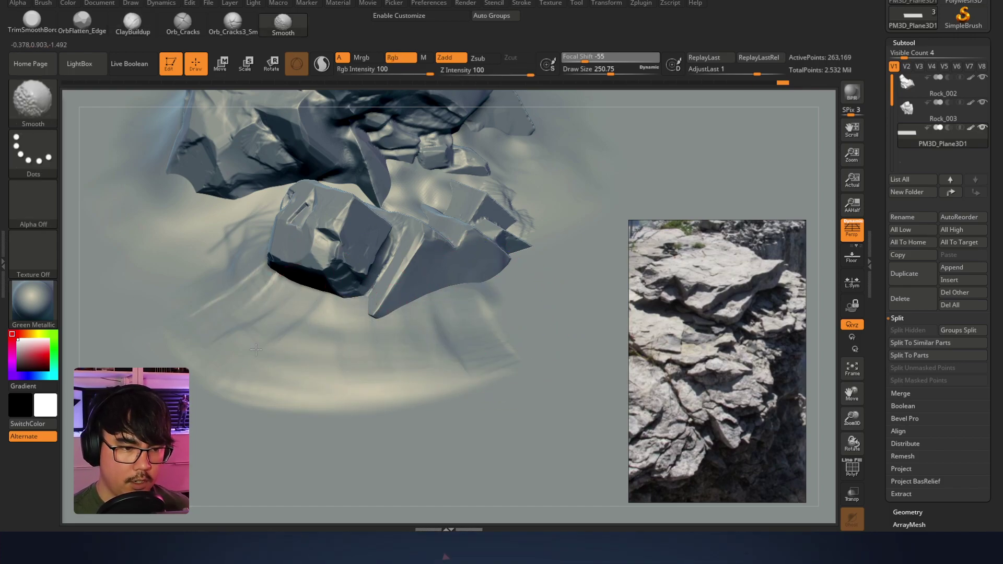
pyautogui.keyDown('shift'); pyautogui.moveTo(481, 320); pyautogui.dragTo(399, 388); pyautogui.keyUp('shift')
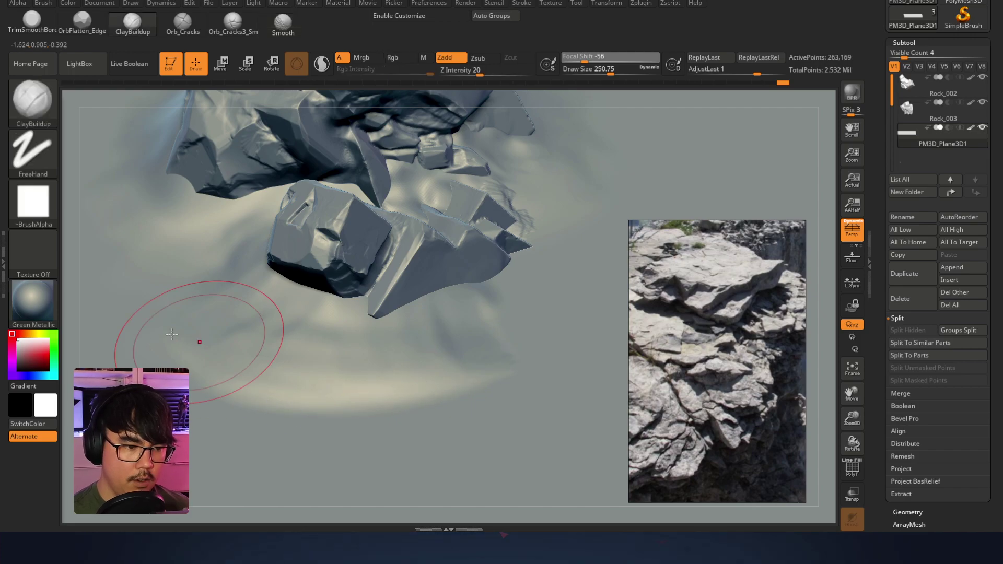
# Extend the ground mound's outer edge around the side rock with broad ClayBuildup strokes
pyautogui.moveTo(172, 346); pyautogui.dragTo(418, 403)
pyautogui.moveTo(349, 407)
pyautogui.mouseDown()
pyautogui.moveTo(188, 341)
pyautogui.moveTo(238, 385)
pyautogui.mouseUp()
pyautogui.moveTo(233, 325)
pyautogui.mouseDown(button='right')
pyautogui.moveTo(313, 213)
pyautogui.moveTo(398, 280)
pyautogui.moveTo(403, 359)
pyautogui.mouseUp(button='right')
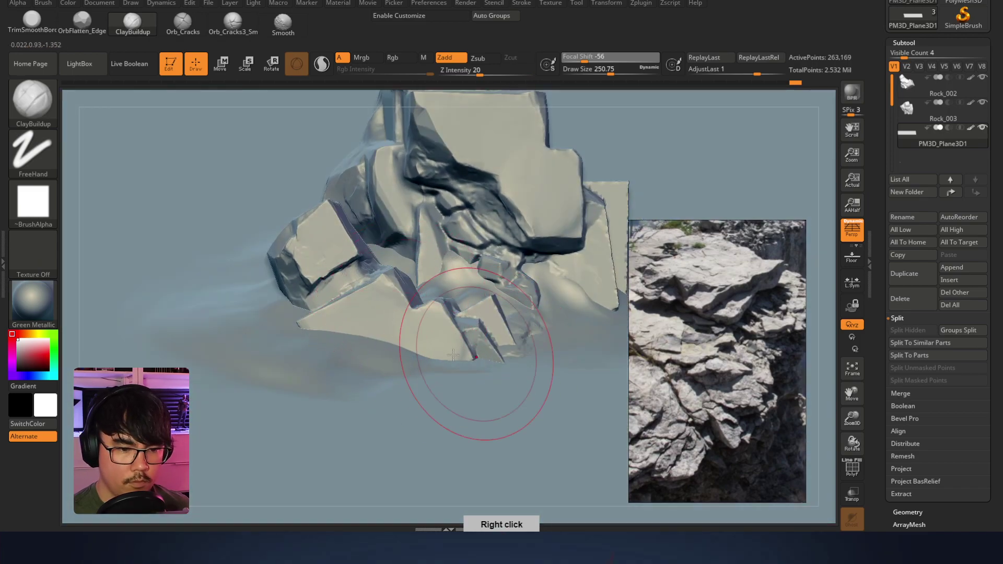
# Reduce the draw size to about 154, add clay along the front slab's base and smooth it into the ground
pyautogui.moveTo(329, 381)
pyautogui.mouseDown(button='right')
pyautogui.moveTo(394, 314)
pyautogui.moveTo(326, 340)
pyautogui.mouseUp(button='right')
pyautogui.press('space')
pyautogui.moveTo(380, 347)
pyautogui.mouseDown()
pyautogui.moveTo(365, 347)
pyautogui.moveTo(418, 358)
pyautogui.mouseUp()
pyautogui.press('shift')
pyautogui.press('shift')
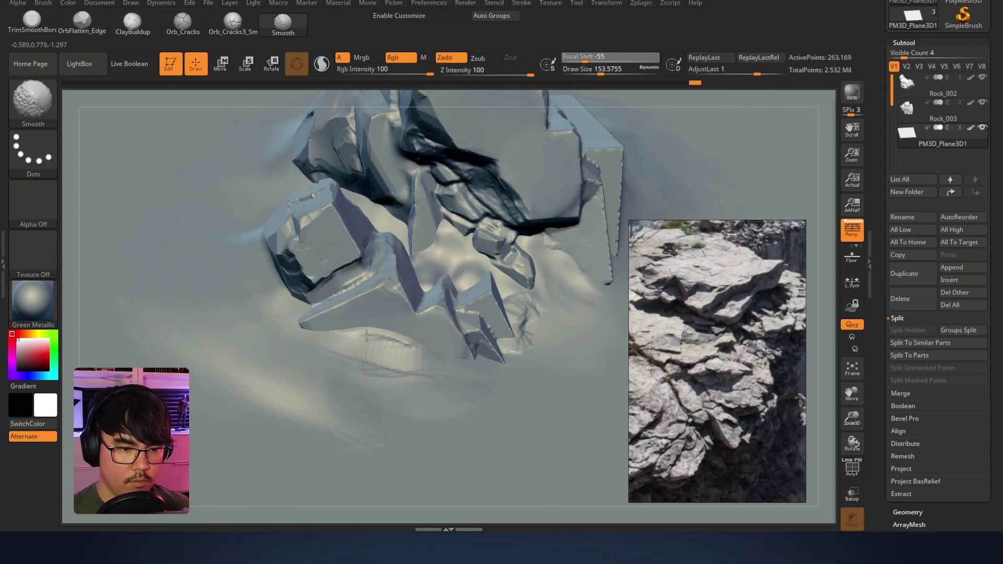
pyautogui.moveTo(383, 354)
pyautogui.mouseDown(button='right')
pyautogui.moveTo(419, 291)
pyautogui.moveTo(365, 318)
pyautogui.moveTo(394, 301)
pyautogui.mouseUp(button='right')
# Hide the outer part of the ground plane, keeping only a rectangle around the rocks, and select Rock_002
pyautogui.moveTo(466, 268); pyautogui.dragTo(551, 281, button='right')
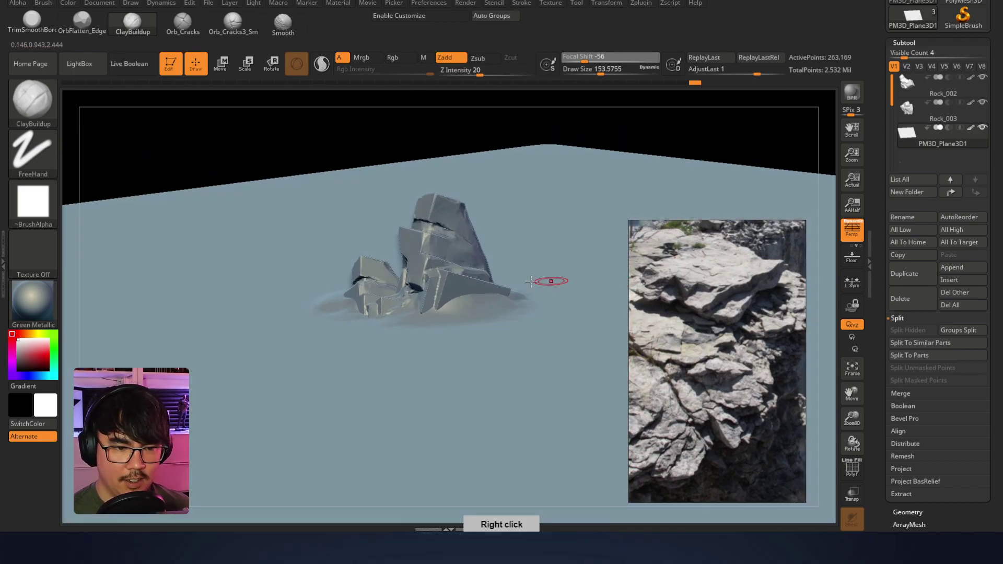
pyautogui.keyDown('alt'); pyautogui.click(431, 270); pyautogui.keyUp('alt')
pyautogui.moveTo(603, 213)
pyautogui.mouseDown(button='right')
pyautogui.moveTo(574, 261)
pyautogui.moveTo(439, 252)
pyautogui.moveTo(438, 267)
pyautogui.mouseUp(button='right')
pyautogui.keyDown('ctrl'); pyautogui.keyDown('shift'); pyautogui.moveTo(436, 259); pyautogui.dragTo(555, 348); pyautogui.keyUp('shift'); pyautogui.keyUp('ctrl')
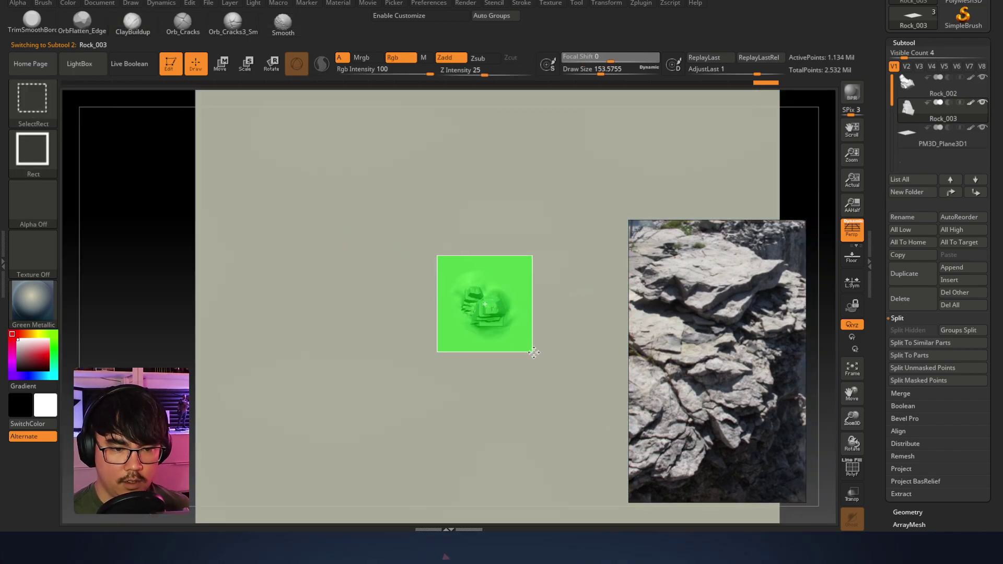
pyautogui.keyDown('alt'); pyautogui.click(517, 219); pyautogui.keyUp('alt')
pyautogui.moveTo(431, 264)
pyautogui.keyDown('ctrl'); pyautogui.keyDown('shift'); pyautogui.mouseDown()
pyautogui.moveTo(552, 340)
pyautogui.moveTo(524, 345)
pyautogui.mouseUp(); pyautogui.keyUp('shift'); pyautogui.keyUp('ctrl')
pyautogui.moveTo(512, 315)
pyautogui.mouseDown(button='right')
pyautogui.moveTo(538, 292)
pyautogui.moveTo(575, 299)
pyautogui.moveTo(567, 291)
pyautogui.moveTo(517, 308)
pyautogui.moveTo(447, 287)
pyautogui.moveTo(430, 277)
pyautogui.moveTo(461, 268)
pyautogui.moveTo(444, 251)
pyautogui.moveTo(402, 282)
pyautogui.moveTo(415, 291)
pyautogui.moveTo(425, 268)
pyautogui.mouseUp(button='right')
pyautogui.keyDown('alt'); pyautogui.click(400, 265); pyautogui.keyUp('alt')
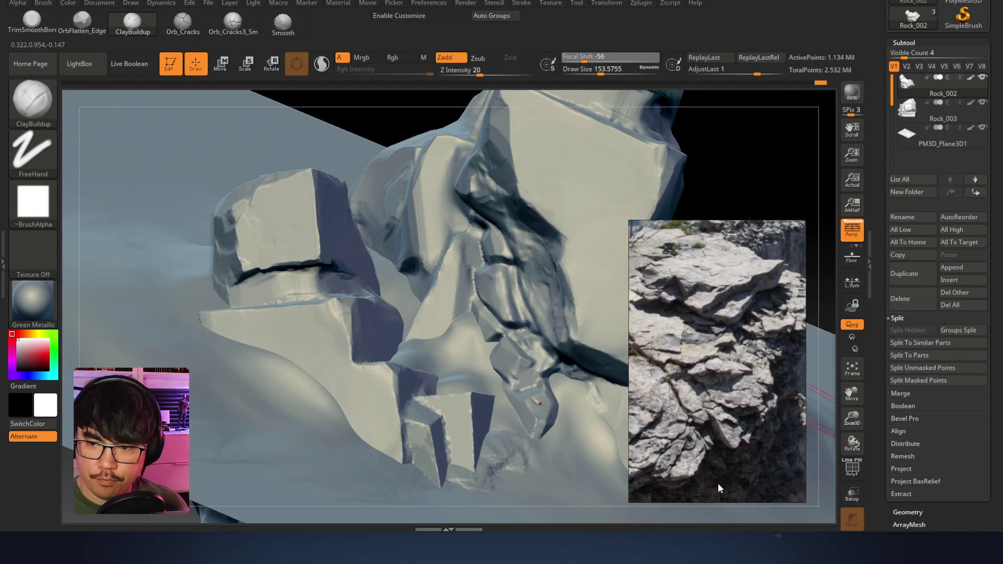
# Change the reference view to the brown layered cliff photo with greenery at its top
pyautogui.scroll(-4, 752, 402)
pyautogui.moveTo(695, 397)
pyautogui.mouseDown(button='middle')
pyautogui.moveTo(780, 361)
pyautogui.moveTo(796, 252)
pyautogui.moveTo(709, 201)
pyautogui.mouseUp(button='middle')
pyautogui.moveTo(761, 395); pyautogui.dragTo(830, 389, button='middle')
pyautogui.scroll(4, 713, 358)
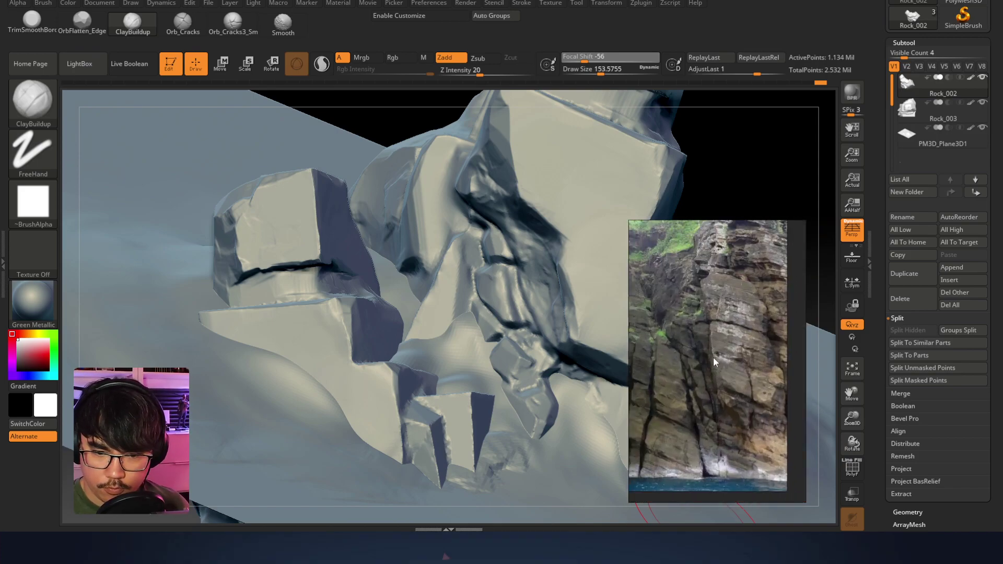
pyautogui.scroll(-2, 716, 393)
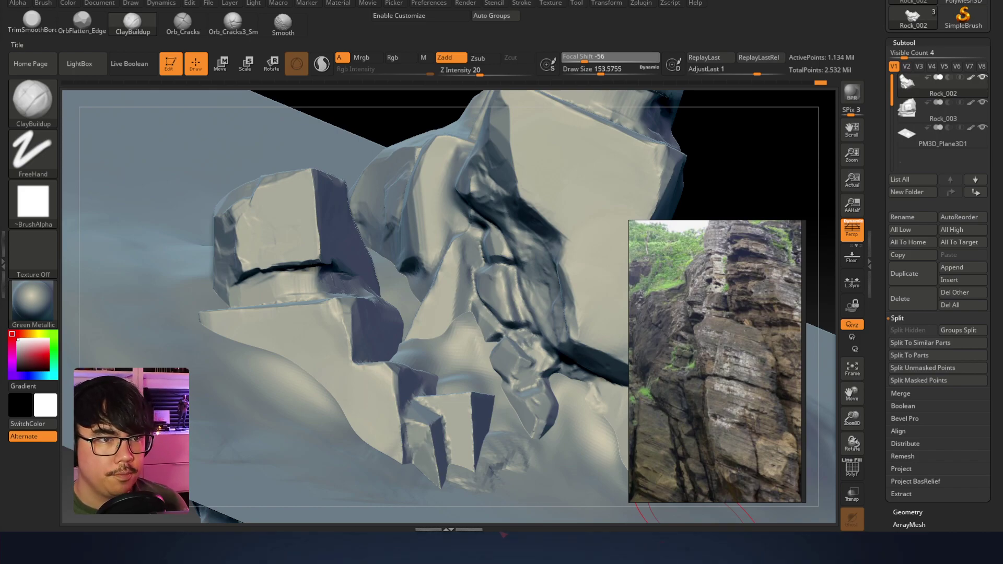
# Set the draw size to about 223, frame the whole rock formation and mark an 870x646 screenshot region around it
pyautogui.moveTo(580, 236); pyautogui.dragTo(470, 265, button='right')
pyautogui.moveTo(452, 289); pyautogui.dragTo(450, 288)
pyautogui.moveTo(453, 271)
pyautogui.mouseDown(button='right')
pyautogui.moveTo(432, 286)
pyautogui.moveTo(386, 266)
pyautogui.moveTo(490, 238)
pyautogui.moveTo(470, 215)
pyautogui.moveTo(459, 214)
pyautogui.moveTo(465, 233)
pyautogui.moveTo(402, 240)
pyautogui.moveTo(380, 313)
pyautogui.mouseUp(button='right')
pyautogui.rightClick(380, 315)
pyautogui.moveTo(439, 249); pyautogui.dragTo(452, 248)
pyautogui.moveTo(452, 249)
pyautogui.mouseDown(button='right')
pyautogui.moveTo(478, 230)
pyautogui.moveTo(469, 233)
pyautogui.moveTo(477, 257)
pyautogui.moveTo(486, 237)
pyautogui.mouseUp(button='right')
pyautogui.moveTo(367, 205); pyautogui.dragTo(418, 226, button='right')
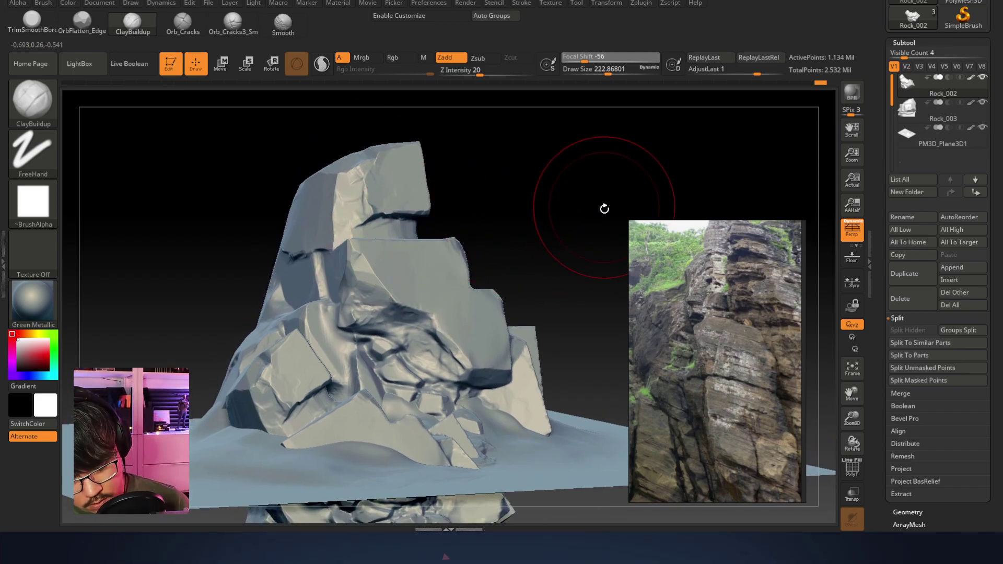
pyautogui.press('Print')
pyautogui.moveTo(156, 131); pyautogui.dragTo(611, 469)
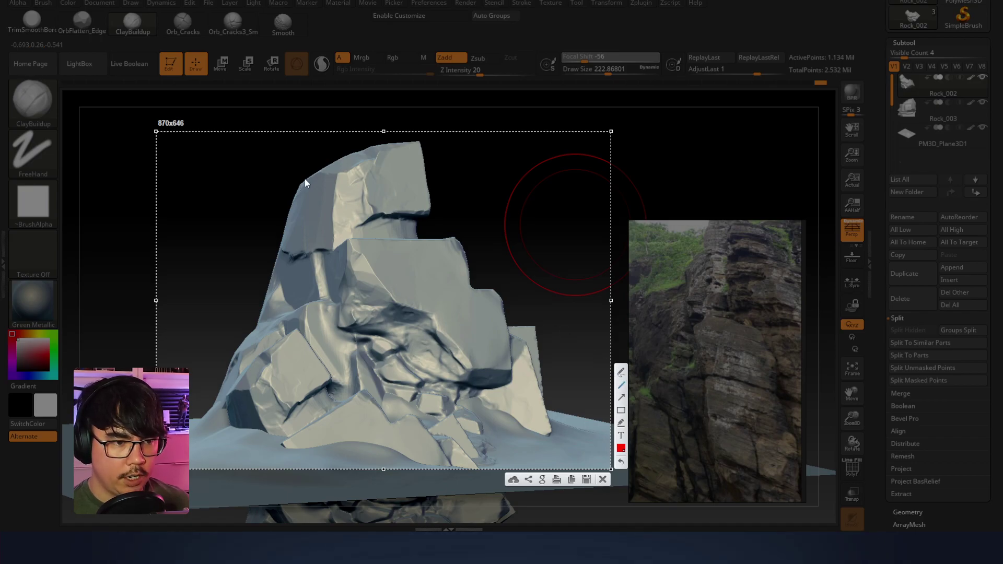
# Annotate the screenshot with a red line along the top slope and red rectangles around the neck, stepped edge and rear slab
pyautogui.moveTo(408, 141); pyautogui.dragTo(299, 182)
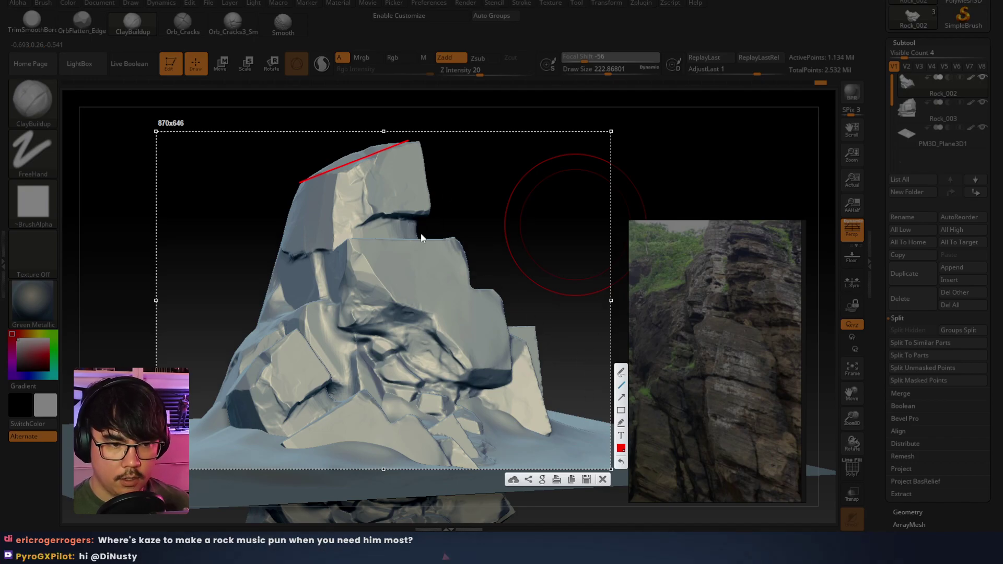
pyautogui.moveTo(380, 219)
pyautogui.mouseDown()
pyautogui.moveTo(416, 217)
pyautogui.moveTo(400, 234)
pyautogui.moveTo(378, 222)
pyautogui.mouseUp()
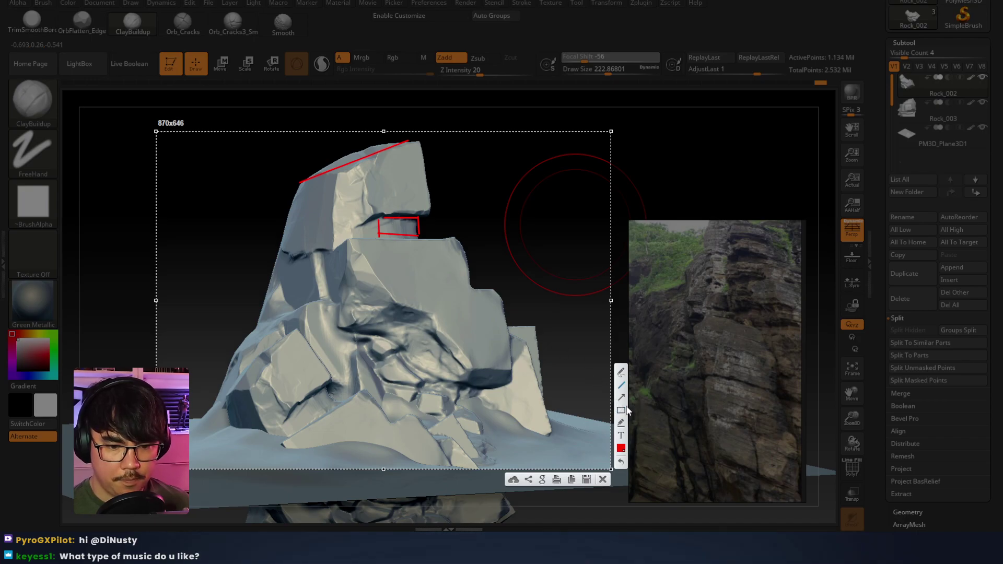
pyautogui.moveTo(448, 256); pyautogui.dragTo(545, 359)
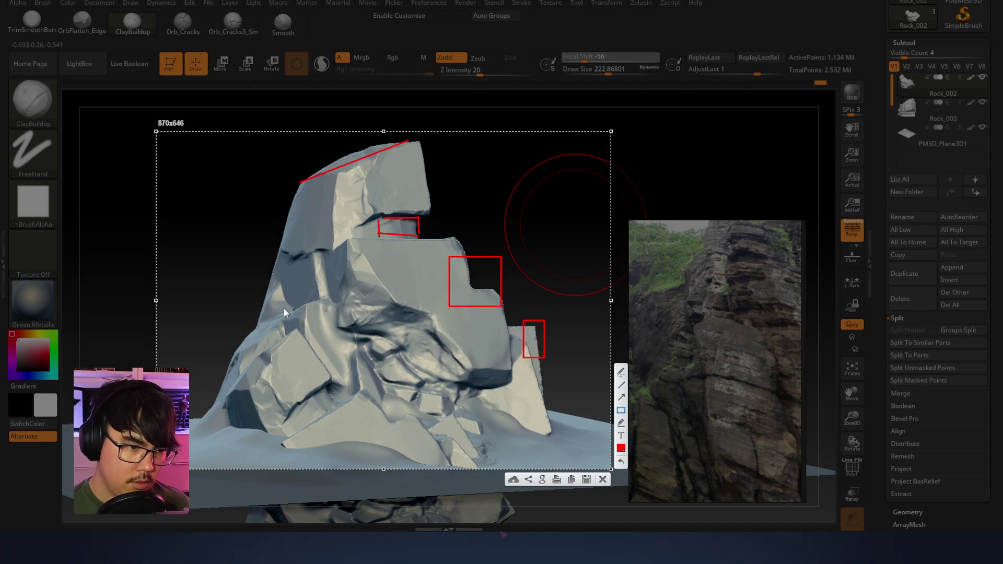
pyautogui.moveTo(287, 227); pyautogui.dragTo(281, 242)
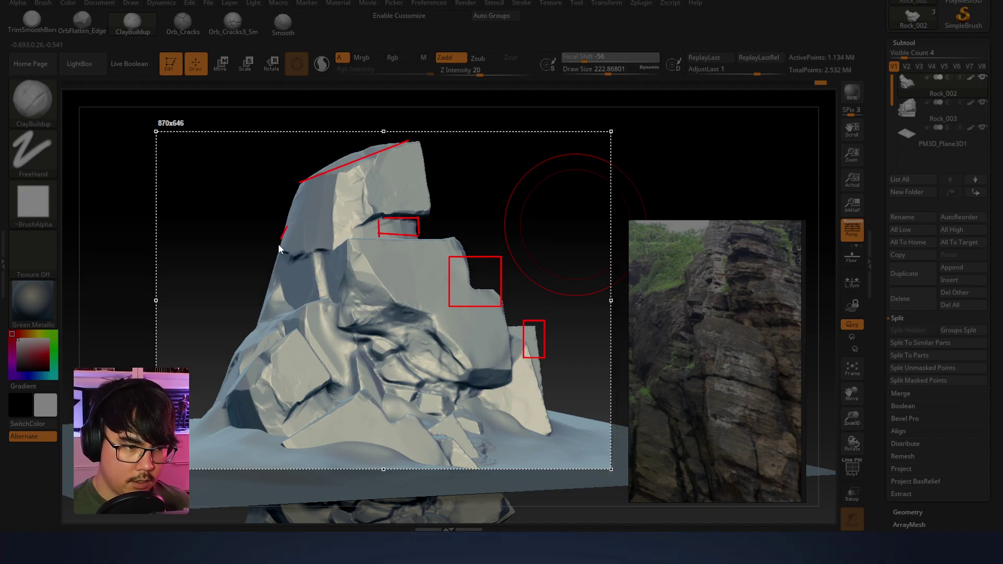
pyautogui.moveTo(256, 325); pyautogui.dragTo(219, 389)
pyautogui.hotkey('ctrl', 'z')
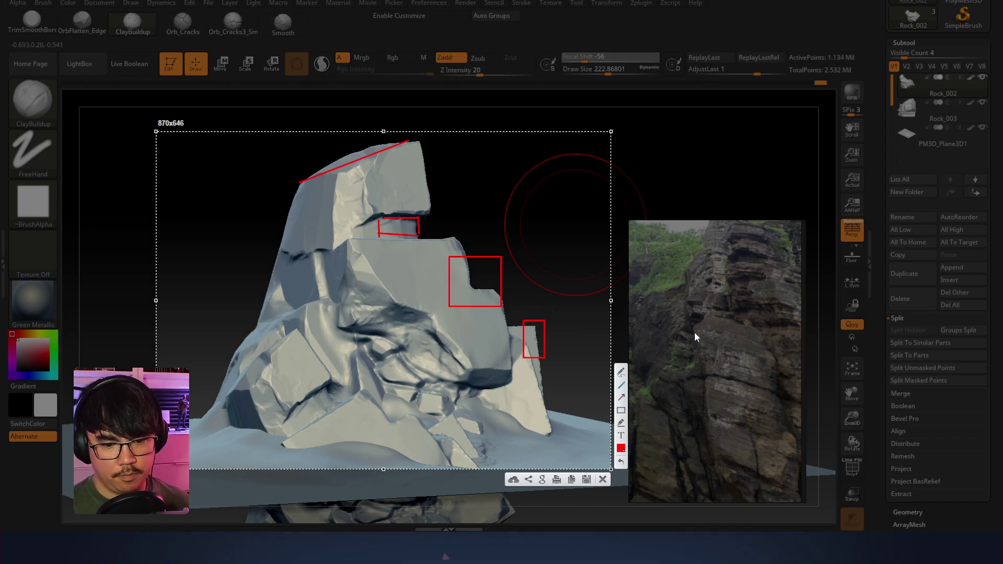
# Paste the annotated screenshot into the reference board and frame it beneath the existing photos
pyautogui.press('Escape')
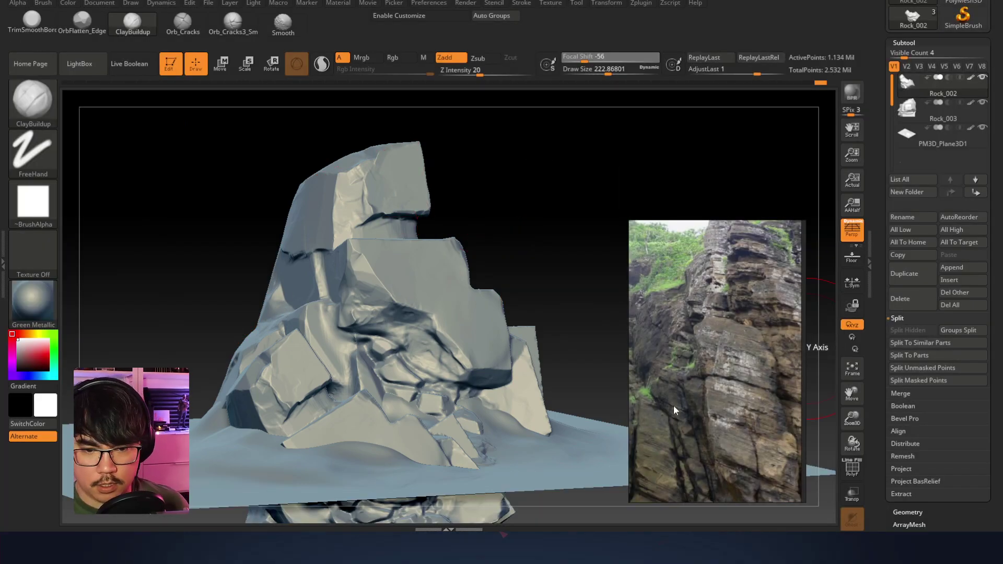
pyautogui.scroll(-3, 717, 321)
pyautogui.scroll(-2, 692, 347)
pyautogui.hotkey('ctrl', 'v')
pyautogui.moveTo(690, 347); pyautogui.dragTo(682, 393)
pyautogui.click(709, 328)
pyautogui.scroll(4, 716, 296)
pyautogui.moveTo(716, 297); pyautogui.dragTo(754, 275, button='middle')
pyautogui.scroll(-2, 733, 356)
pyautogui.moveTo(710, 369); pyautogui.dragTo(724, 262, button='middle')
pyautogui.scroll(2, 735, 316)
pyautogui.moveTo(736, 317); pyautogui.dragTo(720, 339, button='middle')
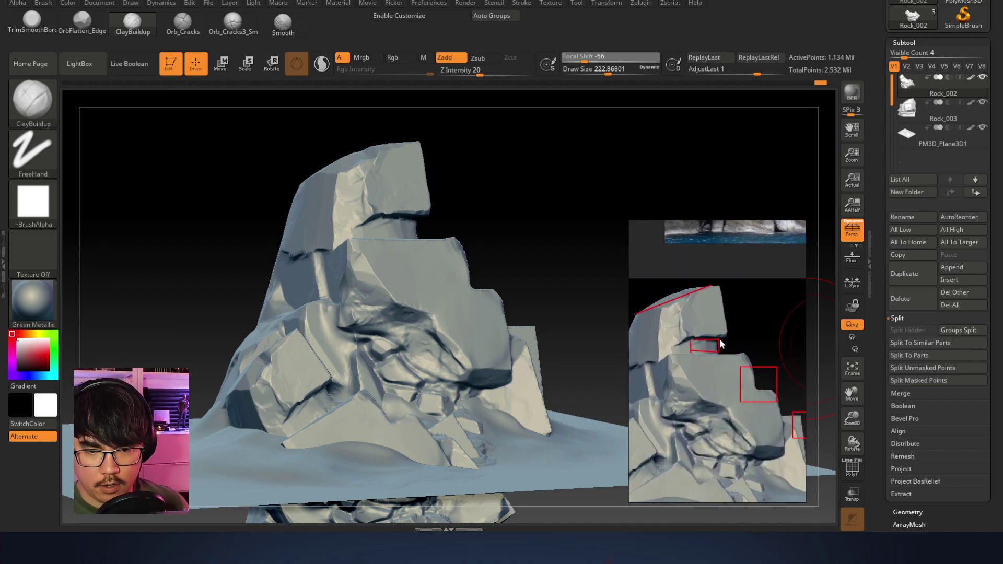
pyautogui.scroll(-1, 722, 334)
# Choose the TrimSmoothBorder brush, set its draw size to about 217 and select Rock_003
pyautogui.moveTo(387, 189)
pyautogui.mouseDown(button='right')
pyautogui.moveTo(403, 200)
pyautogui.moveTo(399, 213)
pyautogui.moveTo(454, 203)
pyautogui.mouseUp(button='right')
pyautogui.press('b')
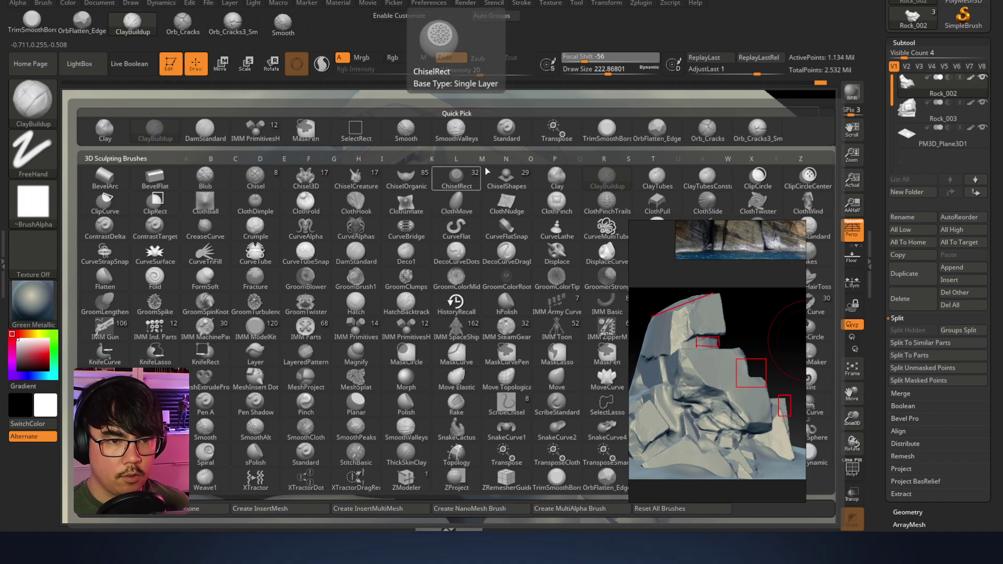
pyautogui.click(605, 136)
pyautogui.press('space')
pyautogui.moveTo(368, 200)
pyautogui.mouseDown()
pyautogui.moveTo(434, 208)
pyautogui.moveTo(409, 227)
pyautogui.moveTo(417, 229)
pyautogui.mouseUp()
pyautogui.keyDown('alt'); pyautogui.click(434, 213); pyautogui.keyUp('alt')
# Trim the top surface of Rock_003 into a straighter slope following the red line in the annotated reference
pyautogui.moveTo(445, 187)
pyautogui.mouseDown(button='right')
pyautogui.moveTo(380, 156)
pyautogui.moveTo(366, 242)
pyautogui.moveTo(430, 251)
pyautogui.moveTo(408, 209)
pyautogui.moveTo(437, 179)
pyautogui.moveTo(336, 201)
pyautogui.moveTo(437, 174)
pyautogui.mouseUp(button='right')
pyautogui.rightClick(438, 174)
pyautogui.moveTo(438, 174); pyautogui.dragTo(421, 173)
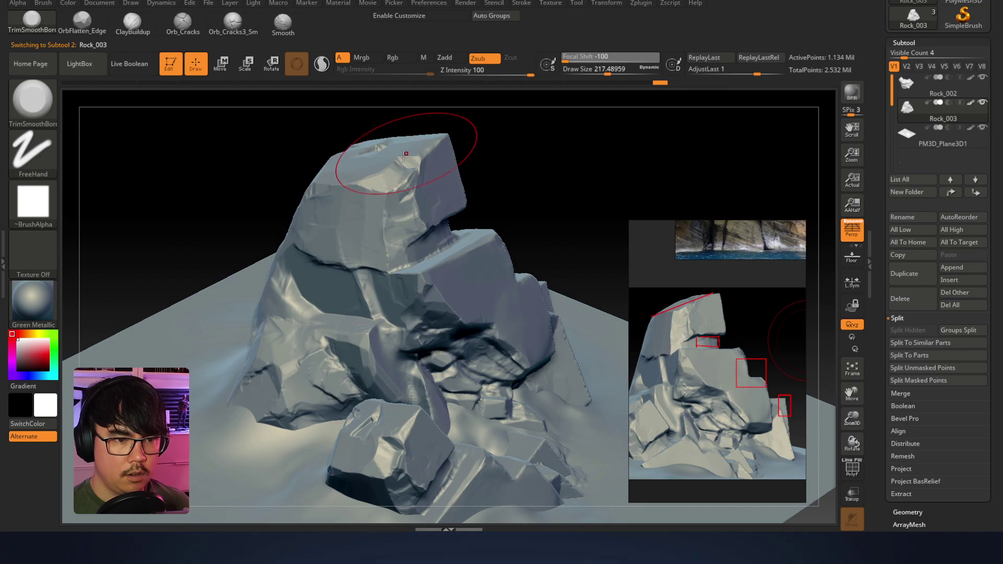
pyautogui.moveTo(422, 146); pyautogui.dragTo(363, 191, button='right')
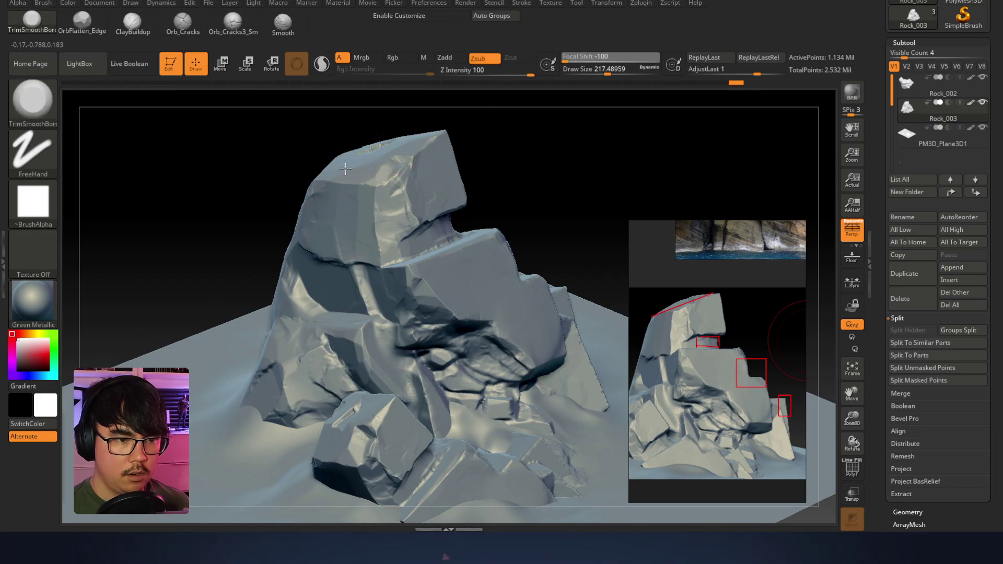
pyautogui.moveTo(364, 164)
pyautogui.mouseDown(button='right')
pyautogui.moveTo(403, 130)
pyautogui.moveTo(437, 139)
pyautogui.moveTo(442, 127)
pyautogui.moveTo(467, 195)
pyautogui.mouseUp(button='right')
# Try trimming the recess beneath the top overhang with a draw size of about 49
pyautogui.rightClick(379, 320)
pyautogui.moveTo(450, 250); pyautogui.dragTo(370, 274)
pyautogui.rightClick(339, 339)
pyautogui.rightClick(360, 277)
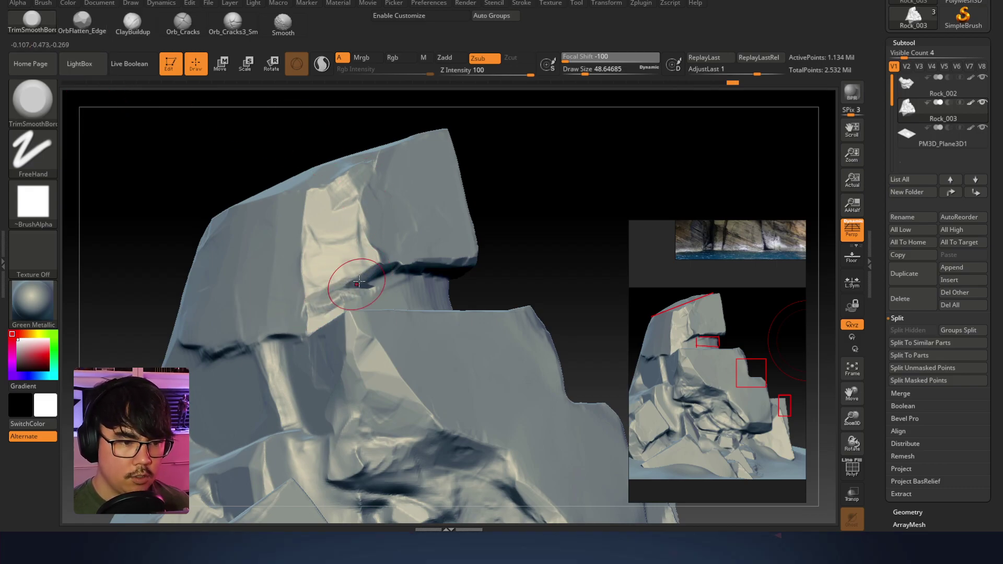
pyautogui.moveTo(357, 283); pyautogui.dragTo(361, 303, button='right')
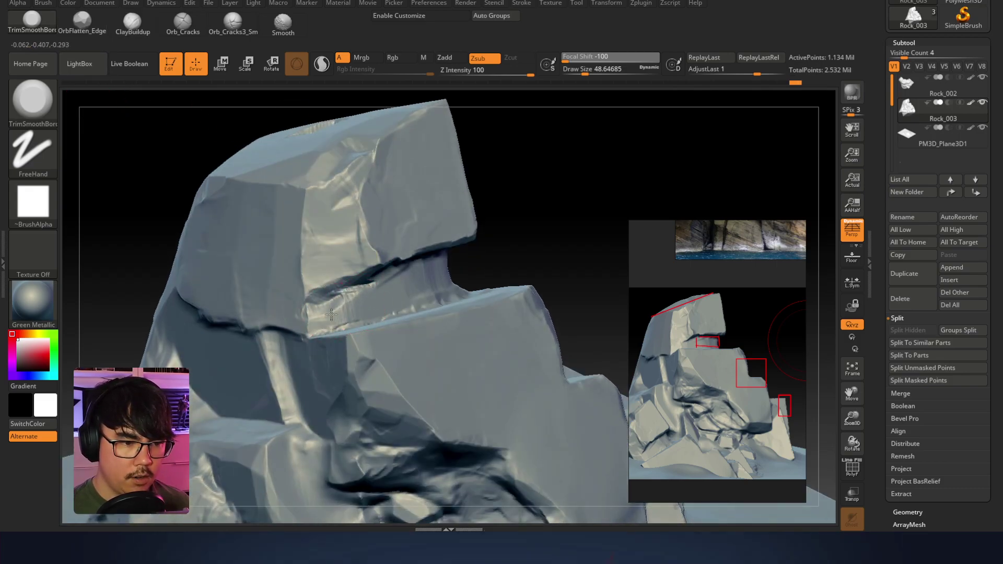
# Undo the recent trimming strokes in the recess beneath the overhang
pyautogui.hotkey('ctrl', 'z')
pyautogui.hotkey('ctrl', 'z')
pyautogui.hotkey('ctrl', 'z')
pyautogui.hotkey('ctrl', 'z')
pyautogui.hotkey('ctrl', 'z')
pyautogui.hotkey('ctrl', 'z')
pyautogui.hotkey('ctrl', 'z')
pyautogui.hotkey('ctrl', 'z')
pyautogui.hotkey('ctrl', 'z')
pyautogui.hotkey('ctrl', 'z')
pyautogui.hotkey('ctrl', 'z')
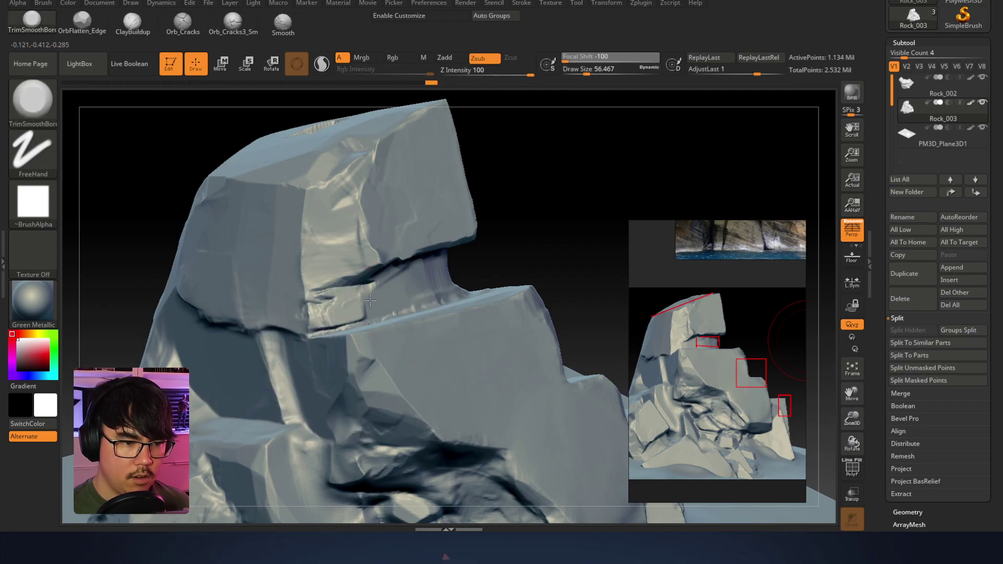
# Flatten the recess beneath the overhang at a draw size of about 56 and carve its crack further into the front face
pyautogui.moveTo(401, 287); pyautogui.dragTo(324, 310)
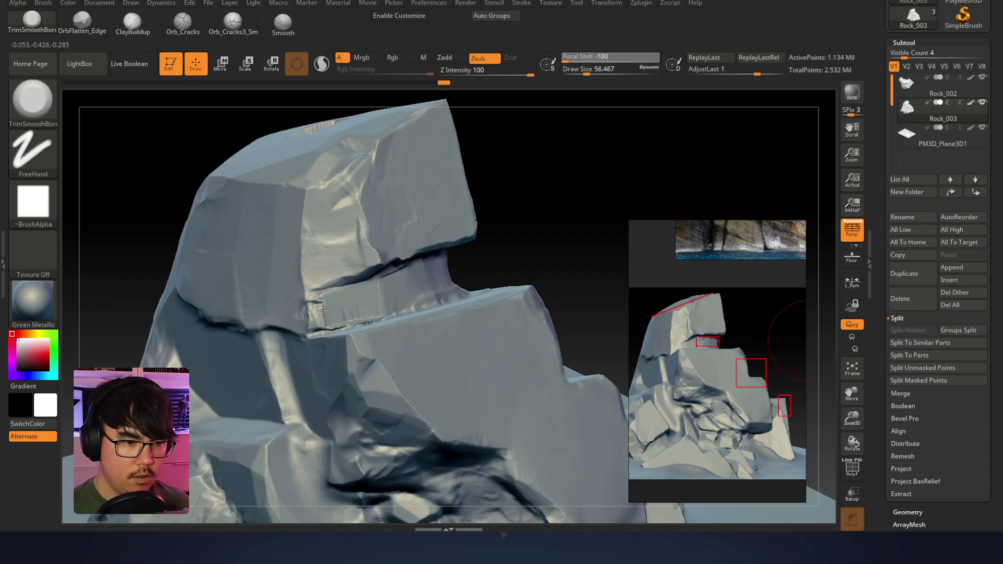
pyautogui.moveTo(398, 278); pyautogui.dragTo(379, 243, button='right')
pyautogui.moveTo(378, 243); pyautogui.dragTo(368, 266)
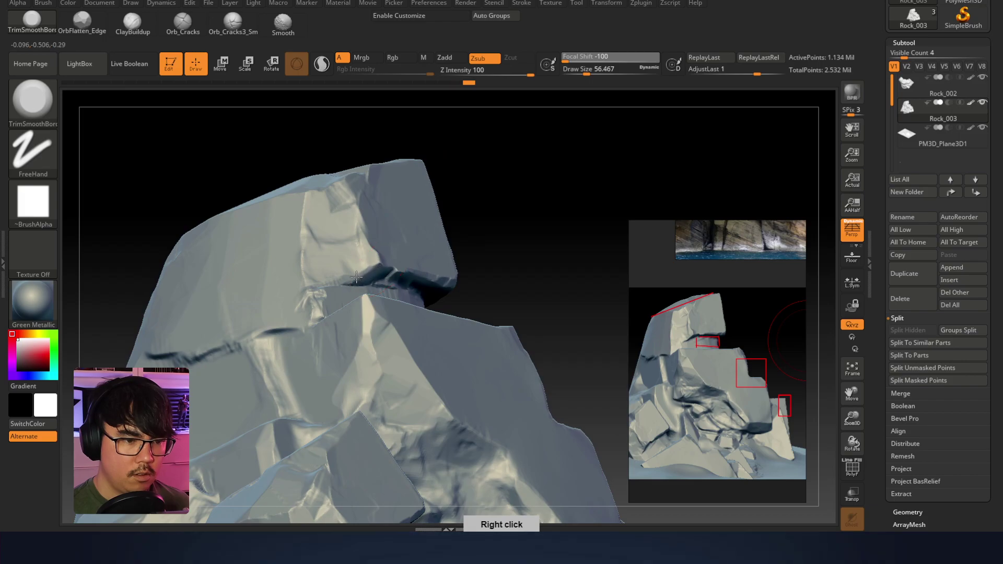
pyautogui.moveTo(303, 297); pyautogui.dragTo(325, 307, button='right')
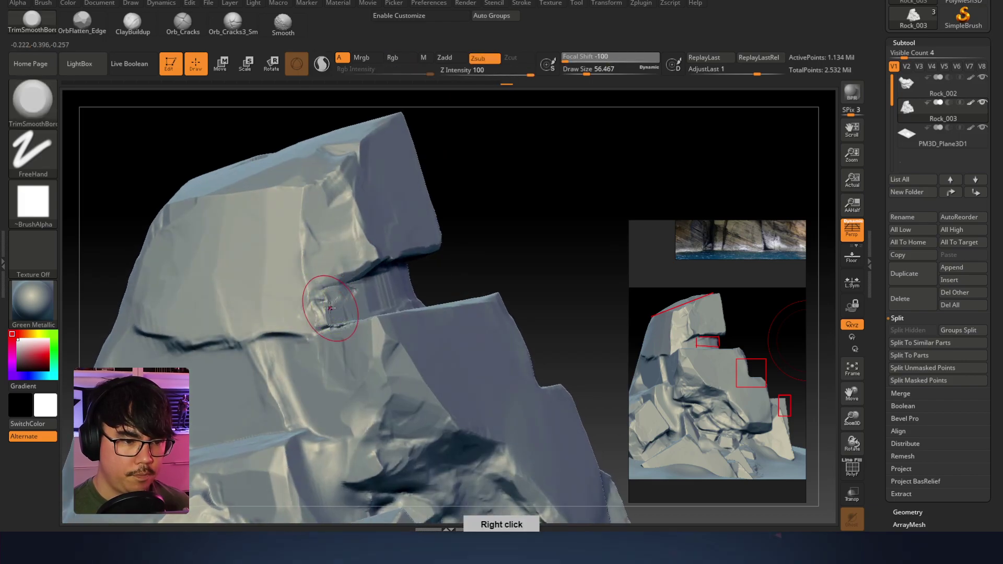
pyautogui.press('ctrl')
pyautogui.moveTo(319, 310); pyautogui.dragTo(300, 318)
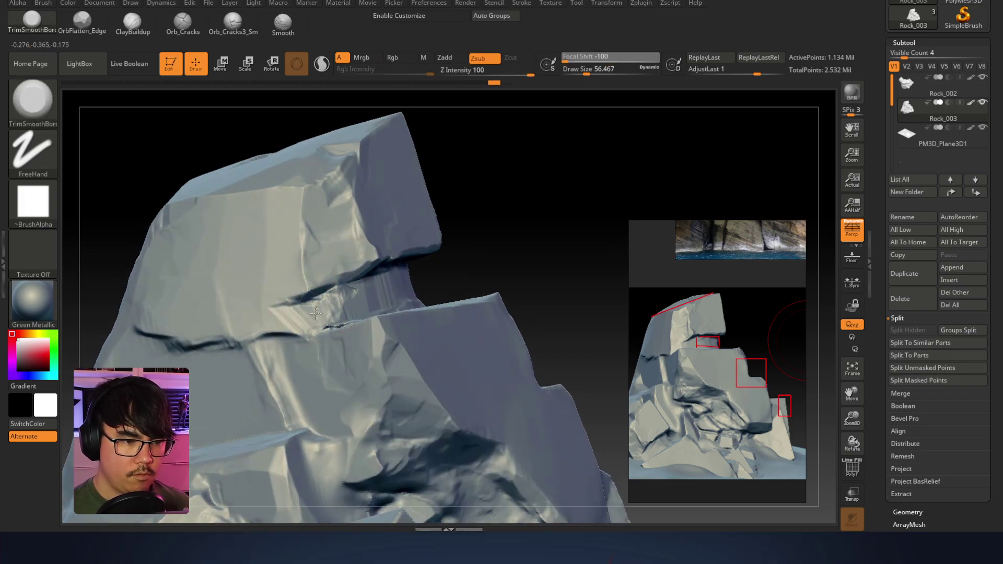
pyautogui.moveTo(265, 336); pyautogui.dragTo(356, 324, button='right')
pyautogui.press('ctrl')
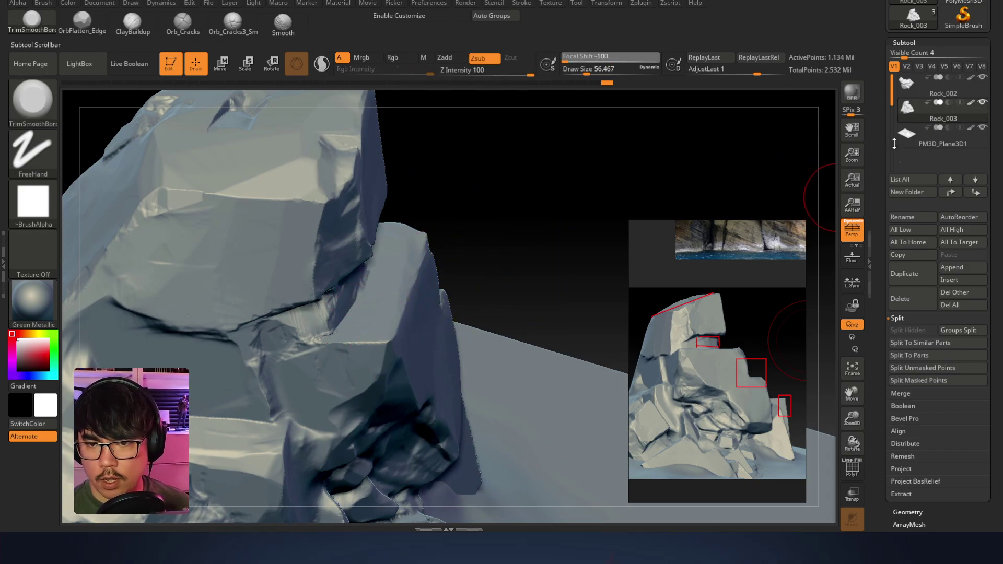
# Remesh Rock_003 with DynaMesh at resolution 600
pyautogui.click(897, 42)
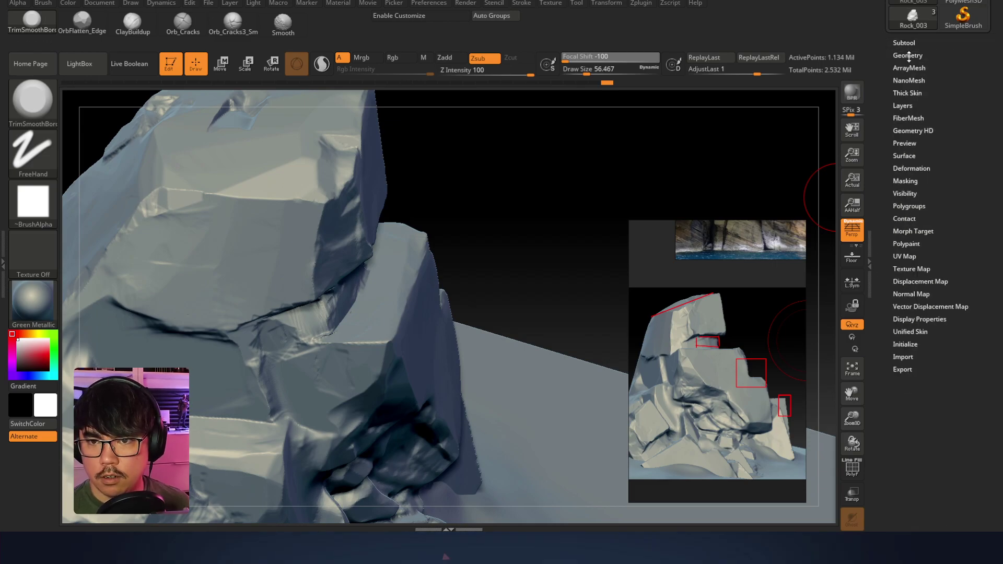
pyautogui.click(933, 55)
pyautogui.click(906, 248)
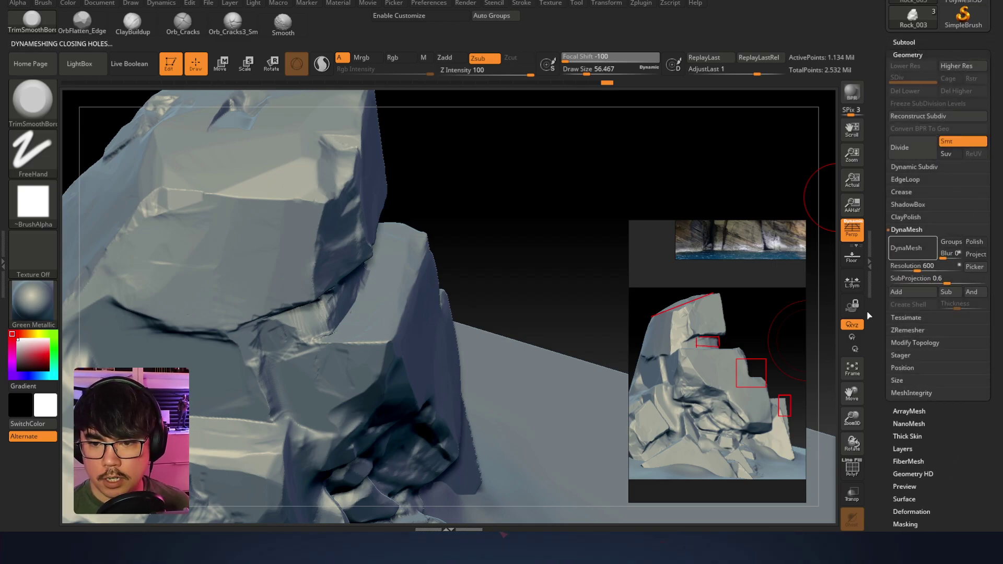
# Set the draw size to about 65, then trim and smooth the junction below the long crack into angular facets
pyautogui.moveTo(436, 235)
pyautogui.mouseDown(button='right')
pyautogui.moveTo(323, 331)
pyautogui.moveTo(335, 292)
pyautogui.moveTo(417, 225)
pyautogui.moveTo(347, 331)
pyautogui.mouseUp(button='right')
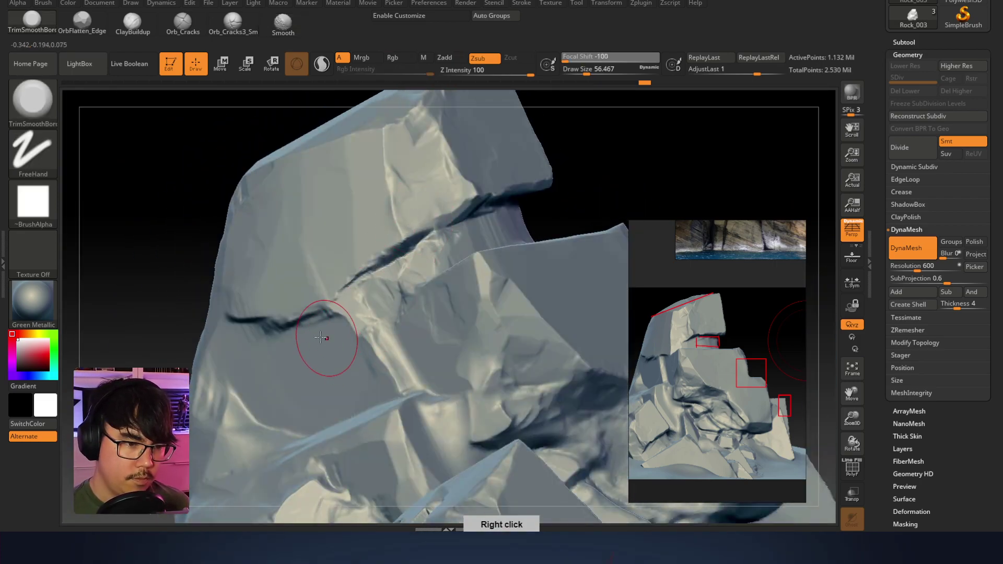
pyautogui.rightClick(329, 323)
pyautogui.moveTo(337, 339); pyautogui.dragTo(373, 331)
pyautogui.moveTo(385, 298)
pyautogui.keyDown('shift'); pyautogui.mouseDown()
pyautogui.moveTo(355, 345)
pyautogui.moveTo(386, 309)
pyautogui.mouseUp(); pyautogui.keyUp('shift')
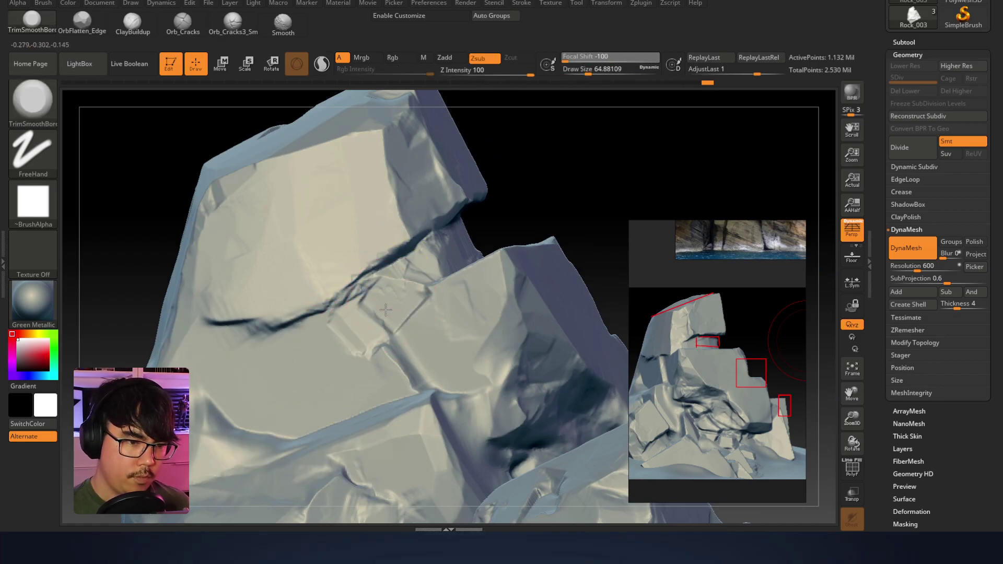
pyautogui.moveTo(332, 362); pyautogui.dragTo(315, 382)
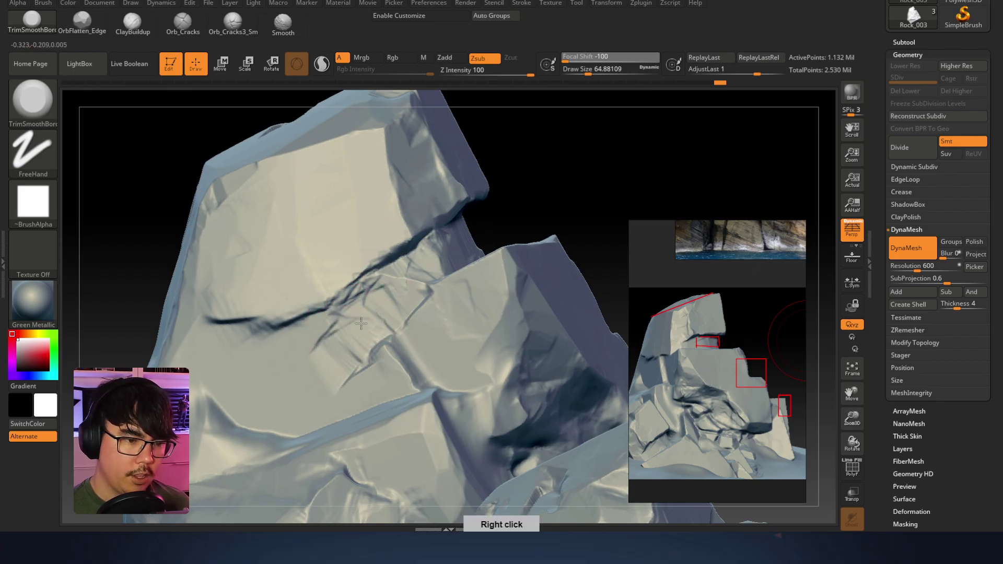
# Refine the facets and ledge beneath the crack with smoothing and trim strokes at draw sizes of about 74 and 46
pyautogui.keyDown('alt'); pyautogui.moveTo(347, 330); pyautogui.dragTo(439, 276, button='right'); pyautogui.keyUp('alt')
pyautogui.keyDown('shift'); pyautogui.moveTo(437, 291); pyautogui.dragTo(459, 278); pyautogui.keyUp('shift')
pyautogui.rightClick(418, 306)
pyautogui.moveTo(426, 322); pyautogui.dragTo(430, 322)
pyautogui.moveTo(457, 273); pyautogui.dragTo(433, 295)
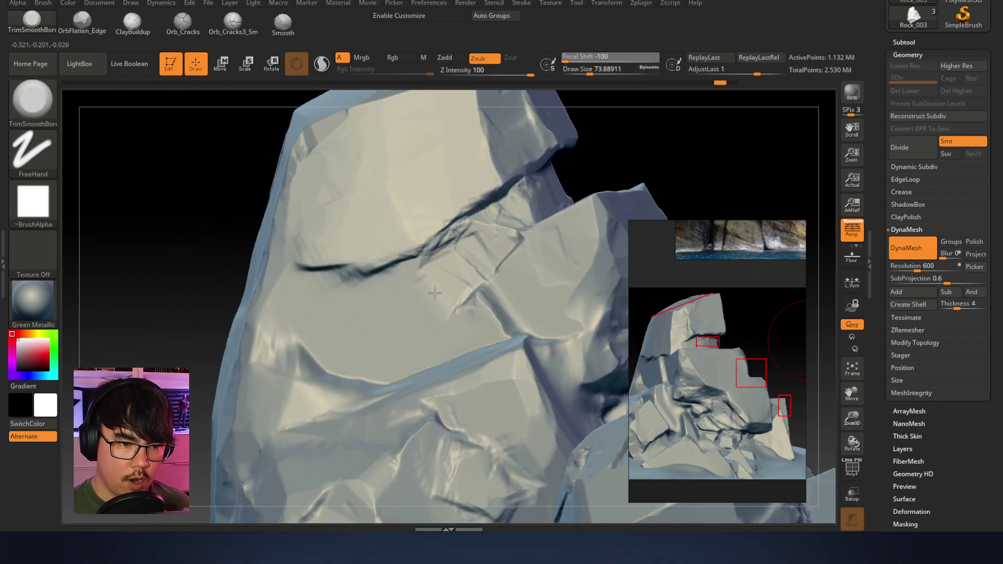
pyautogui.moveTo(532, 258); pyautogui.dragTo(465, 308, button='right')
pyautogui.rightClick(464, 308)
pyautogui.moveTo(514, 238); pyautogui.dragTo(501, 237)
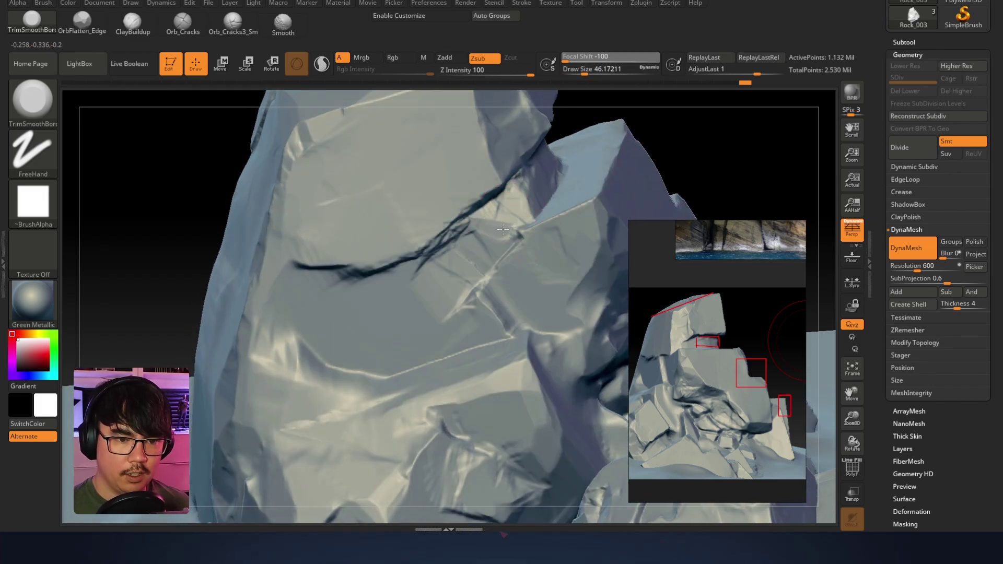
# Load the Orb_Rock_Detail brush from the Orb brush folder in LightBox
pyautogui.moveTo(487, 256); pyautogui.dragTo(302, 197, button='right')
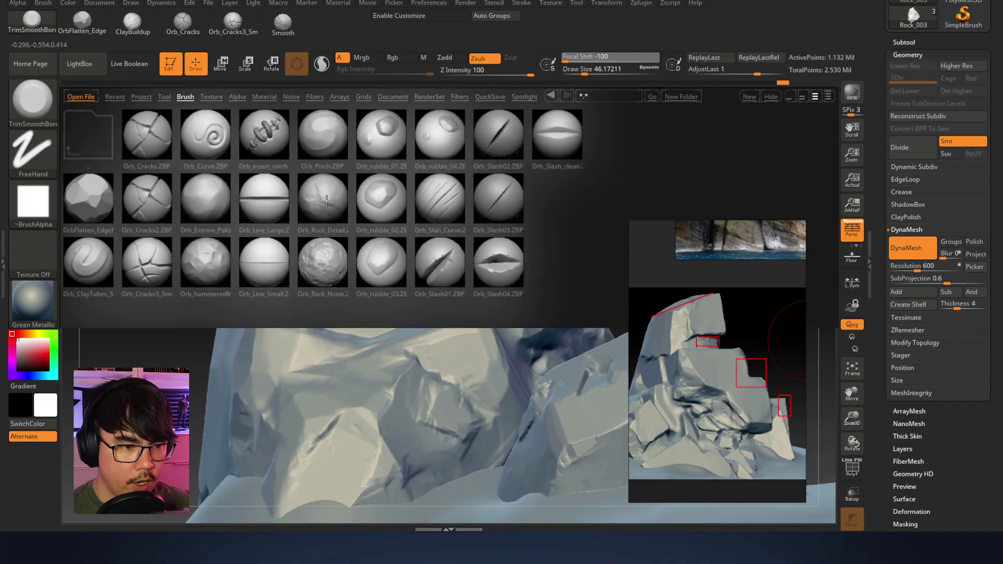
pyautogui.click(319, 206)
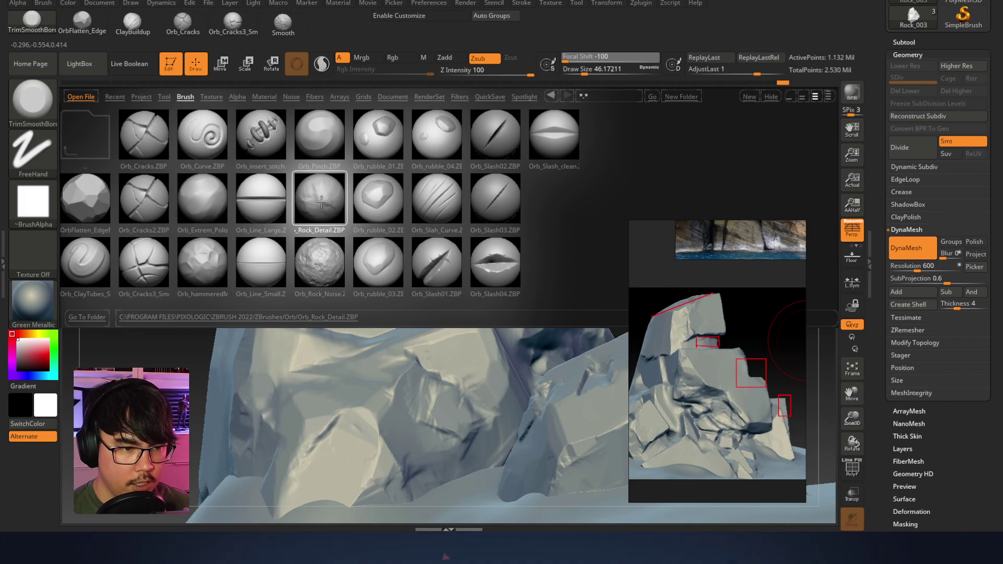
pyautogui.doubleClick(321, 198)
pyautogui.press('space')
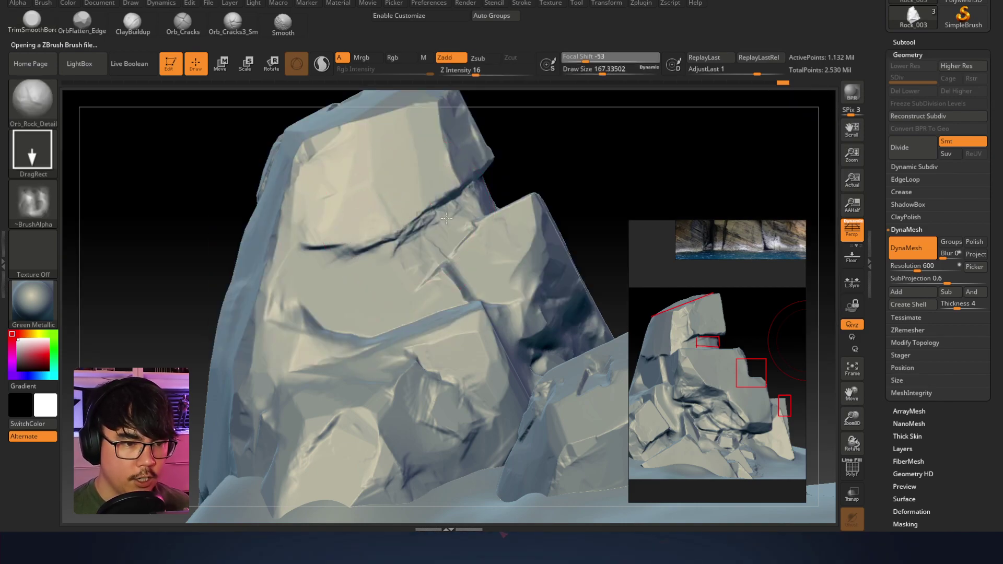
# Try stamping Orb_Rock_Detail on the tall rock's front faces at Z Intensity 23
pyautogui.moveTo(611, 157)
pyautogui.mouseDown(button='right')
pyautogui.moveTo(515, 213)
pyautogui.moveTo(427, 310)
pyautogui.mouseUp(button='right')
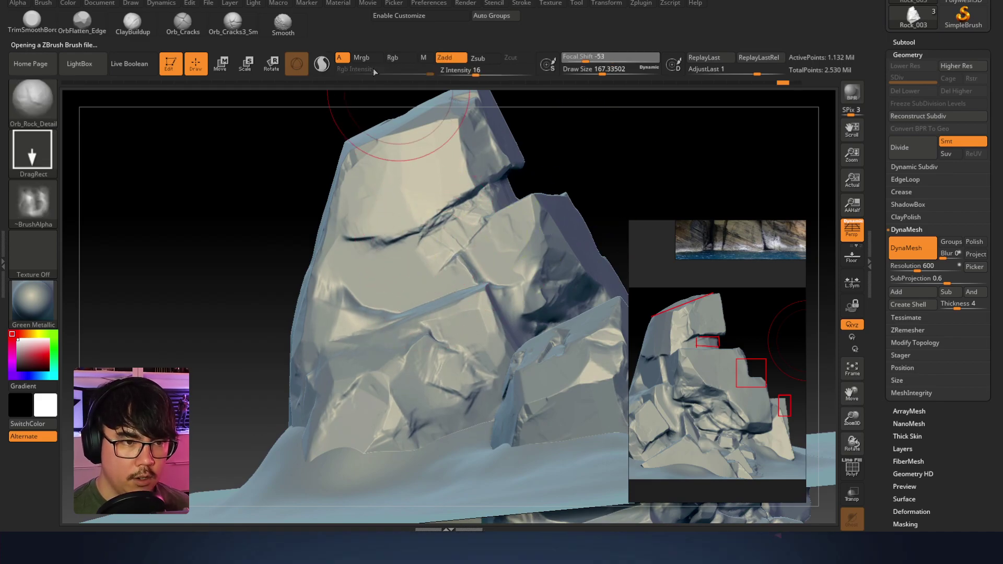
pyautogui.click(483, 71)
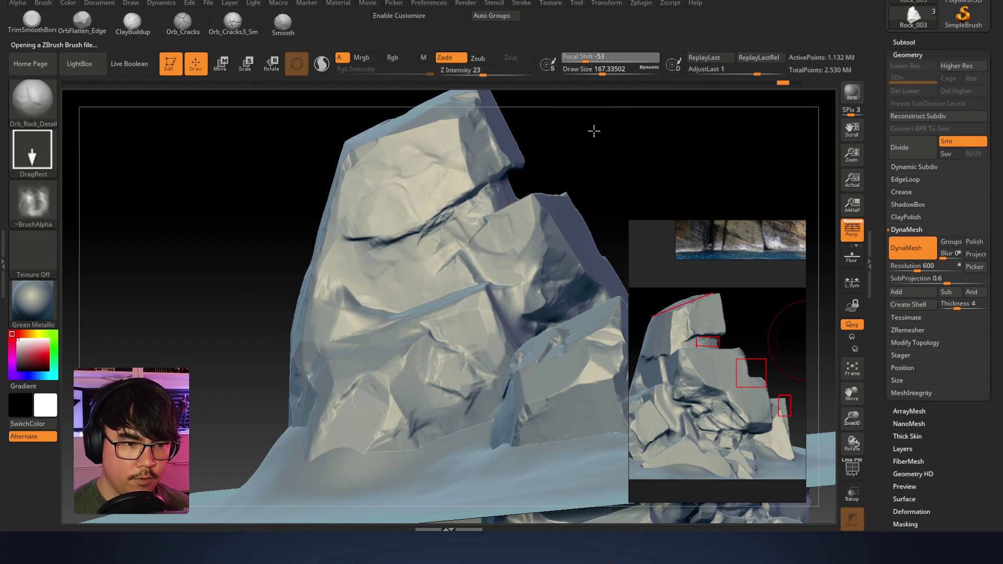
pyautogui.moveTo(597, 135); pyautogui.dragTo(514, 173, button='right')
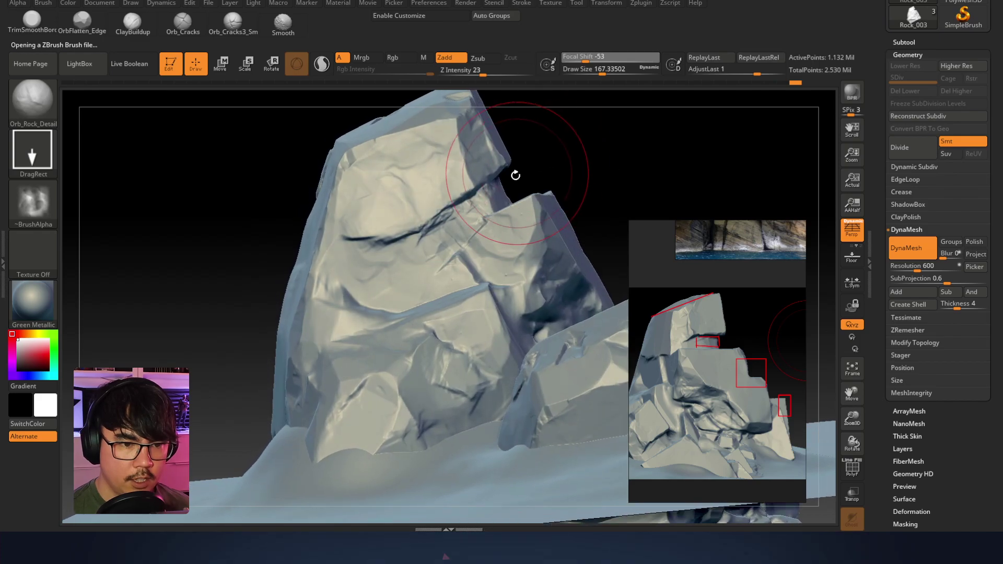
pyautogui.hotkey('ctrl', 'z')
pyautogui.moveTo(425, 276); pyautogui.dragTo(490, 239)
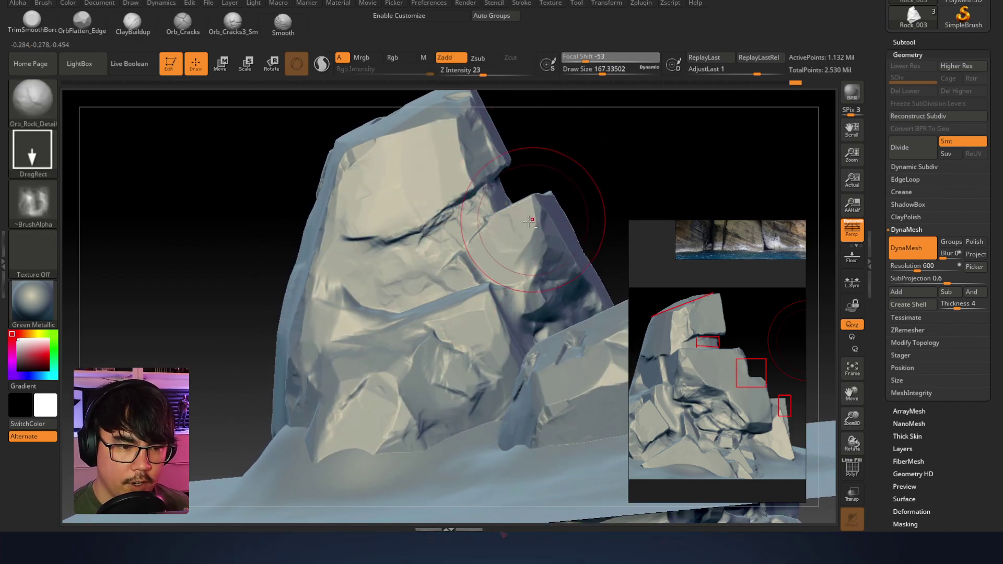
pyautogui.press('shift')
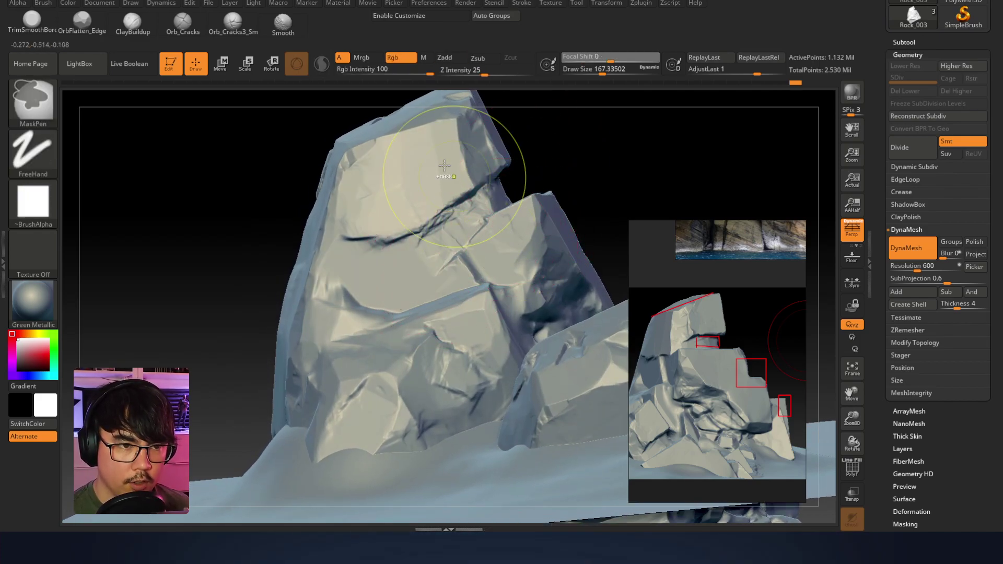
# Raise the Z Intensity to 48 and try stamping rock detail over the central hollow and the slab above it
pyautogui.click(502, 70)
pyautogui.moveTo(532, 227); pyautogui.dragTo(398, 290, button='right')
pyautogui.moveTo(402, 288); pyautogui.dragTo(466, 265)
pyautogui.hotkey('ctrl', 'z')
pyautogui.moveTo(437, 295); pyautogui.dragTo(519, 262)
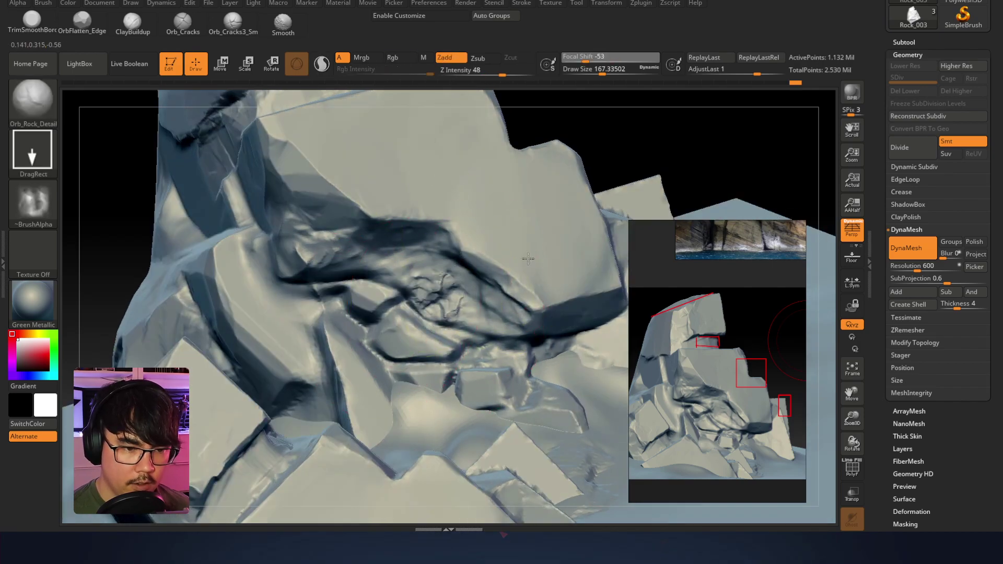
pyautogui.moveTo(452, 148); pyautogui.dragTo(459, 130)
pyautogui.hotkey('ctrl', 'z')
# Mask the central hollow of Rock_003, clean up the mask's edge at a draw size of about 49 and invert it
pyautogui.moveTo(360, 230); pyautogui.dragTo(470, 215, button='right')
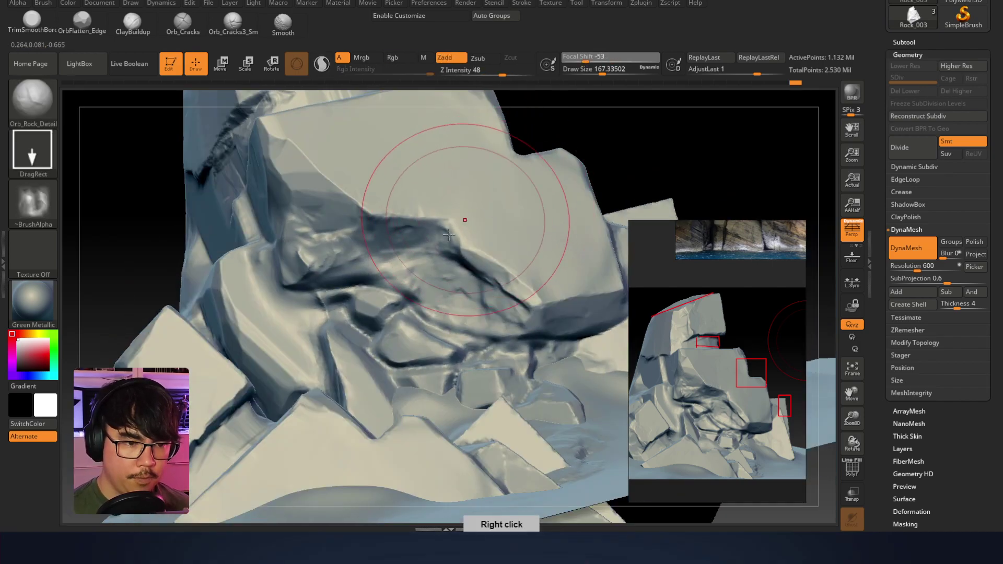
pyautogui.keyDown('ctrl'); pyautogui.moveTo(434, 269); pyautogui.dragTo(385, 258); pyautogui.keyUp('ctrl')
pyautogui.keyDown('ctrl'); pyautogui.moveTo(459, 304); pyautogui.dragTo(479, 285); pyautogui.keyUp('ctrl')
pyautogui.press('space')
pyautogui.moveTo(458, 168); pyautogui.dragTo(440, 168)
pyautogui.keyDown('ctrl'); pyautogui.keyDown('alt'); pyautogui.moveTo(375, 160); pyautogui.dragTo(381, 192); pyautogui.keyUp('alt'); pyautogui.keyUp('ctrl')
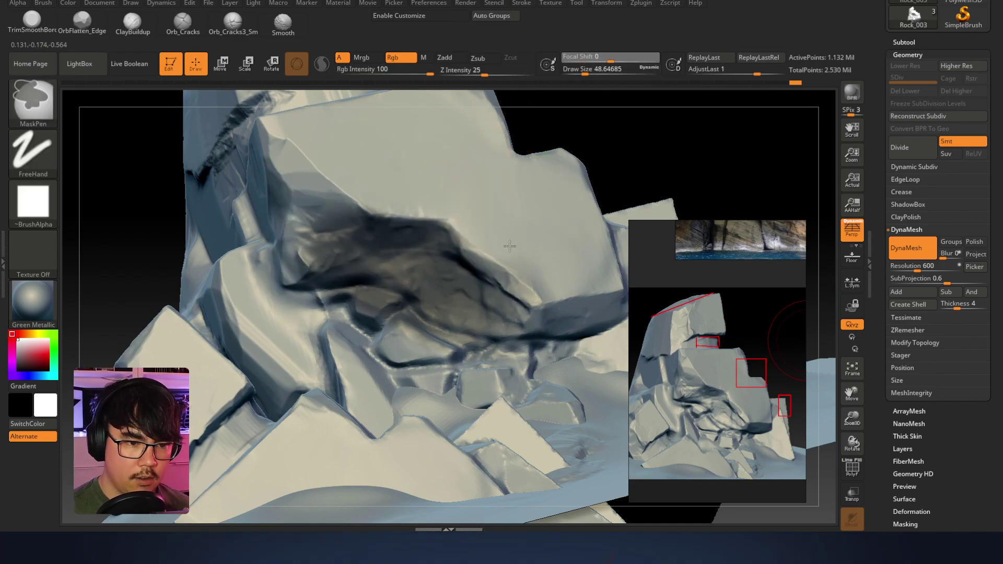
pyautogui.keyDown('ctrl'); pyautogui.click(632, 130); pyautogui.keyUp('ctrl')
# Set the draw size to about 234 and try stamping Orb_Rock_Detail across the unmasked central hollow
pyautogui.press('space')
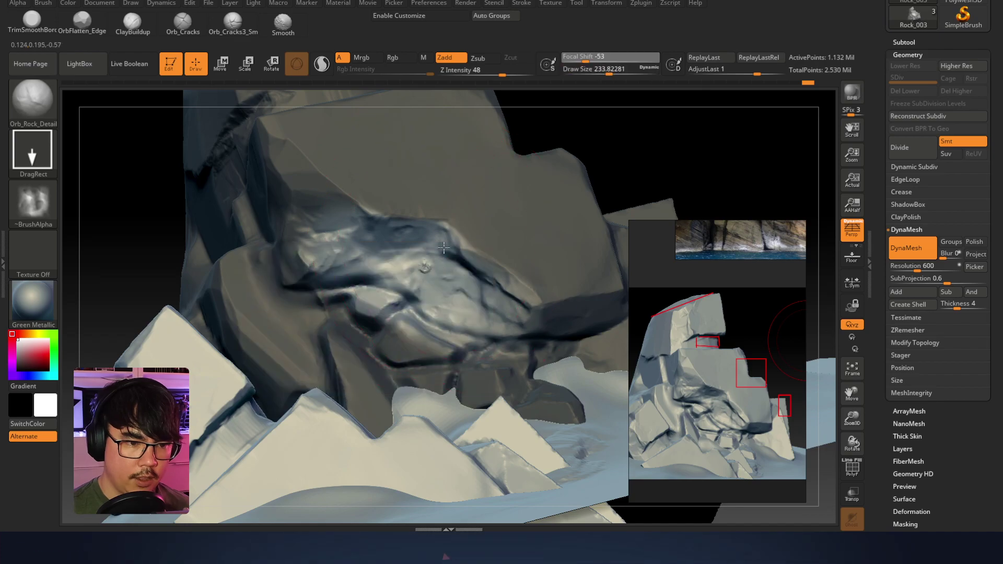
pyautogui.moveTo(591, 201)
pyautogui.mouseDown(button='right')
pyautogui.moveTo(638, 161)
pyautogui.moveTo(625, 195)
pyautogui.moveTo(610, 186)
pyautogui.moveTo(421, 233)
pyautogui.mouseUp(button='right')
pyautogui.hotkey('ctrl', 'i')
pyautogui.moveTo(499, 211)
pyautogui.mouseDown(button='right')
pyautogui.moveTo(516, 206)
pyautogui.moveTo(373, 270)
pyautogui.mouseUp(button='right')
pyautogui.moveTo(411, 258); pyautogui.dragTo(472, 293)
pyautogui.hotkey('ctrl', 'z')
pyautogui.moveTo(309, 304)
pyautogui.mouseDown()
pyautogui.moveTo(385, 308)
pyautogui.moveTo(448, 293)
pyautogui.mouseUp()
pyautogui.hotkey('ctrl', 'z')
pyautogui.hotkey('ctrl', 'z')
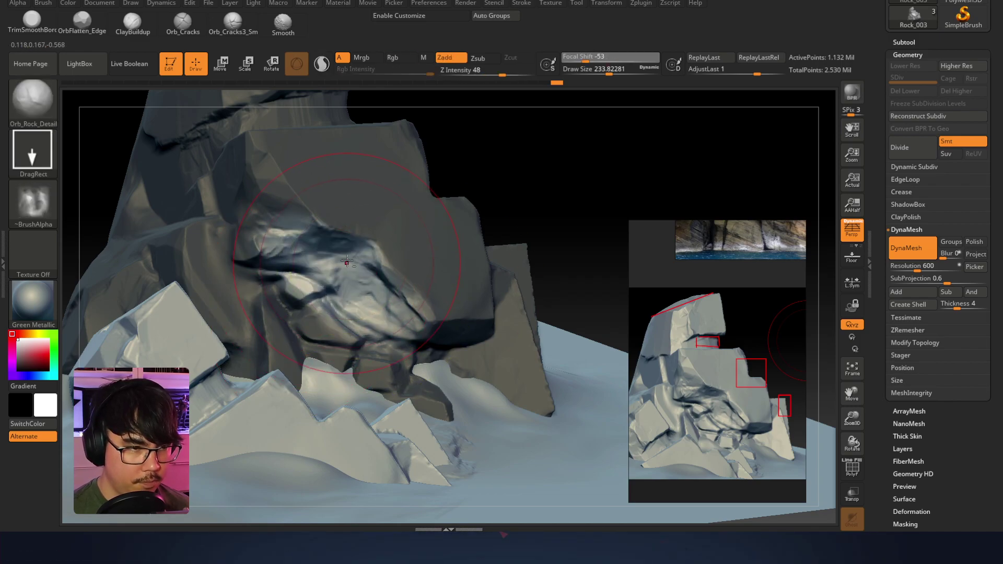
# Adjust the Z Intensity of the Orb_Rock_Detail brush
pyautogui.click(507, 71)
pyautogui.click(496, 75)
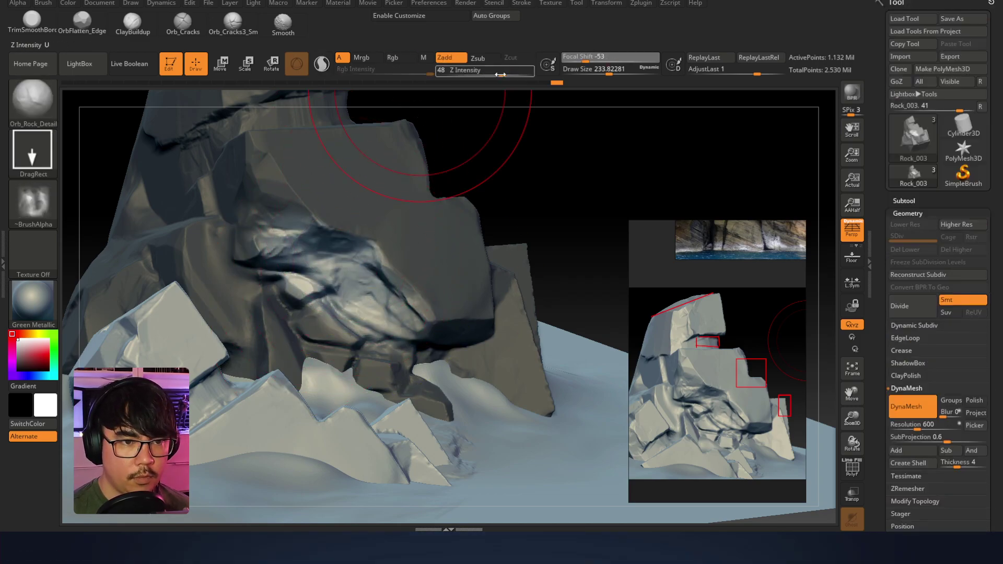
# Set the Orb_Rock_Detail brush's Z Intensity to 26 and clear the mask covering the rock
pyautogui.moveTo(487, 75); pyautogui.dragTo(484, 75)
pyautogui.moveTo(419, 257); pyautogui.dragTo(357, 287, button='right')
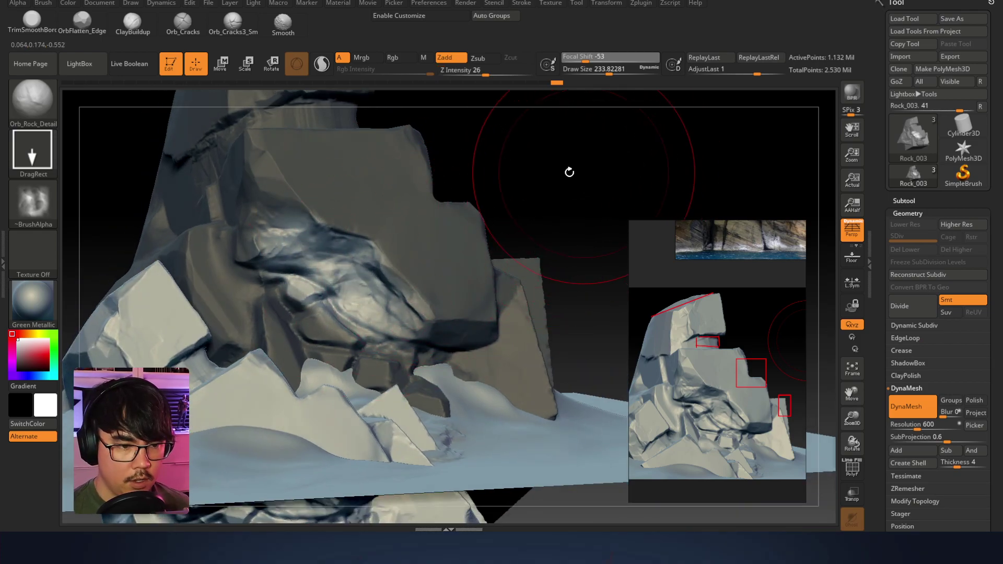
pyautogui.keyDown('ctrl'); pyautogui.moveTo(575, 170); pyautogui.dragTo(558, 202); pyautogui.keyUp('ctrl')
# Switch to the TrimSmoothBorder brush with a Draw Size of about 74 and flatten the upper rock face above the main crack
pyautogui.keyDown('alt'); pyautogui.moveTo(335, 214); pyautogui.dragTo(410, 264, button='right'); pyautogui.keyUp('alt')
pyautogui.rightClick(410, 264)
pyautogui.moveTo(410, 261); pyautogui.dragTo(389, 259)
pyautogui.moveTo(444, 262)
pyautogui.keyDown('alt'); pyautogui.mouseDown(button='right')
pyautogui.moveTo(475, 264)
pyautogui.moveTo(378, 286)
pyautogui.mouseUp(button='right'); pyautogui.keyUp('alt')
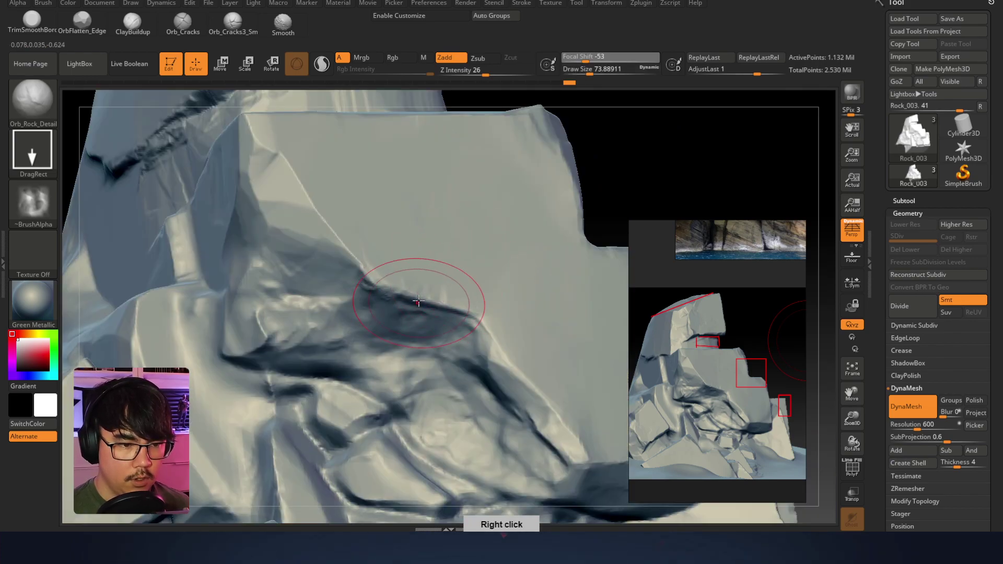
pyautogui.click(37, 23)
pyautogui.moveTo(292, 236)
pyautogui.mouseDown(button='right')
pyautogui.moveTo(441, 253)
pyautogui.moveTo(403, 258)
pyautogui.mouseUp(button='right')
pyautogui.moveTo(330, 235)
pyautogui.mouseDown()
pyautogui.moveTo(308, 230)
pyautogui.moveTo(318, 220)
pyautogui.mouseUp()
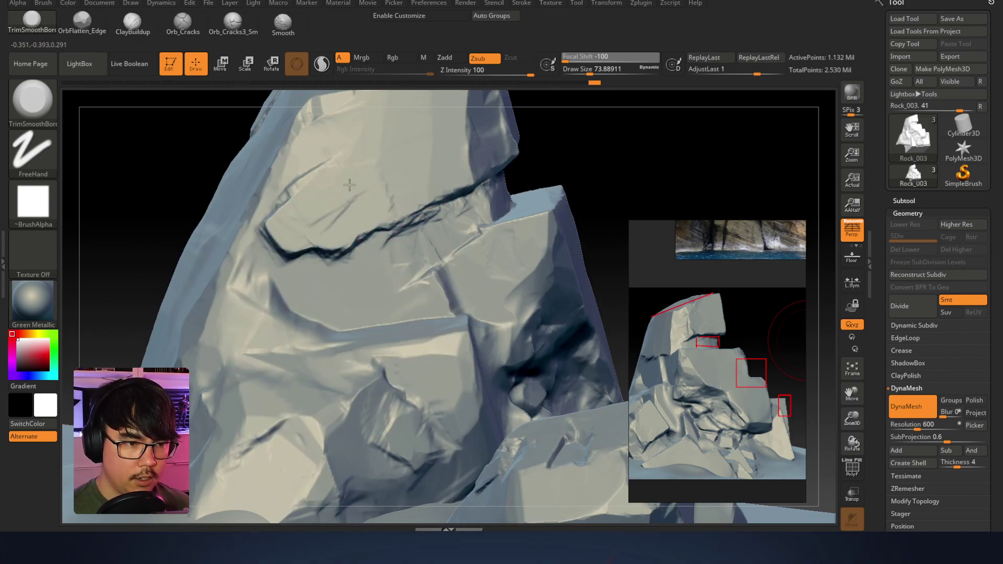
pyautogui.moveTo(360, 186)
pyautogui.mouseDown()
pyautogui.moveTo(360, 213)
pyautogui.moveTo(373, 193)
pyautogui.moveTo(364, 209)
pyautogui.mouseUp()
# Set the Draw Size to about 56 and trim the raised edge at the outer end of the main crack
pyautogui.press('space')
pyautogui.moveTo(365, 183)
pyautogui.mouseDown(button='right')
pyautogui.moveTo(268, 190)
pyautogui.moveTo(269, 235)
pyautogui.moveTo(295, 223)
pyautogui.mouseUp(button='right')
pyautogui.press('space')
pyautogui.moveTo(338, 244); pyautogui.dragTo(324, 243)
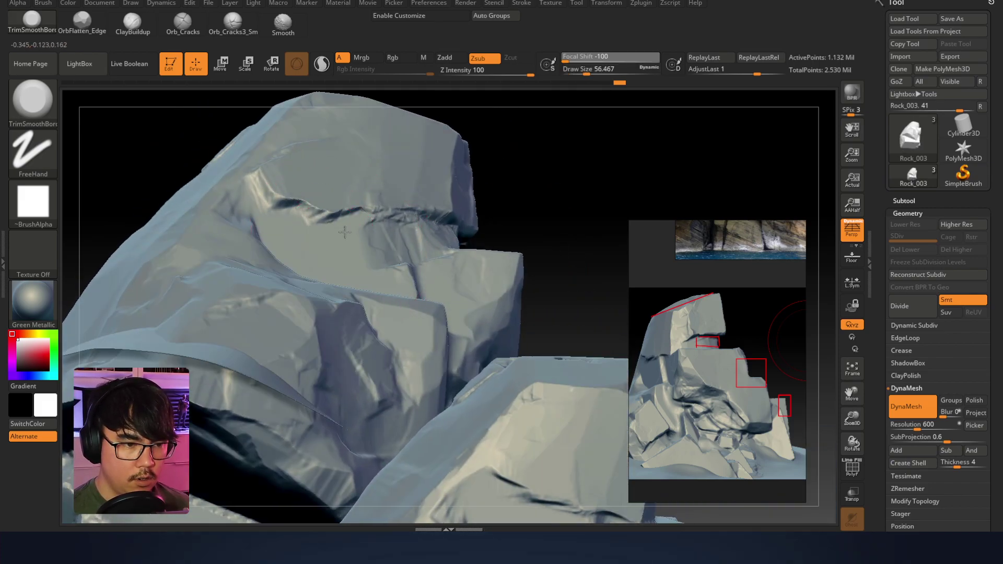
pyautogui.moveTo(256, 184); pyautogui.dragTo(288, 203)
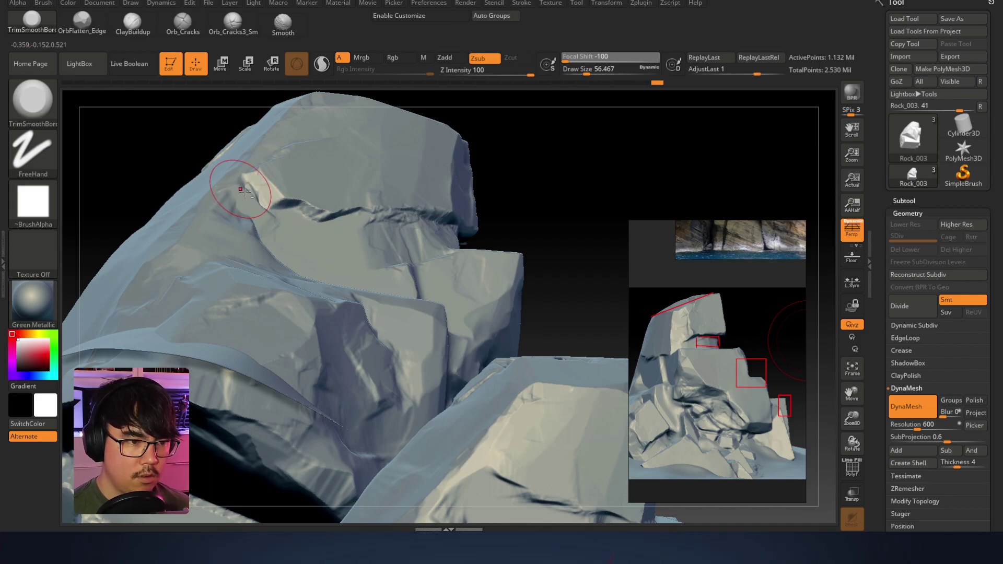
pyautogui.moveTo(252, 218); pyautogui.dragTo(253, 206, button='right')
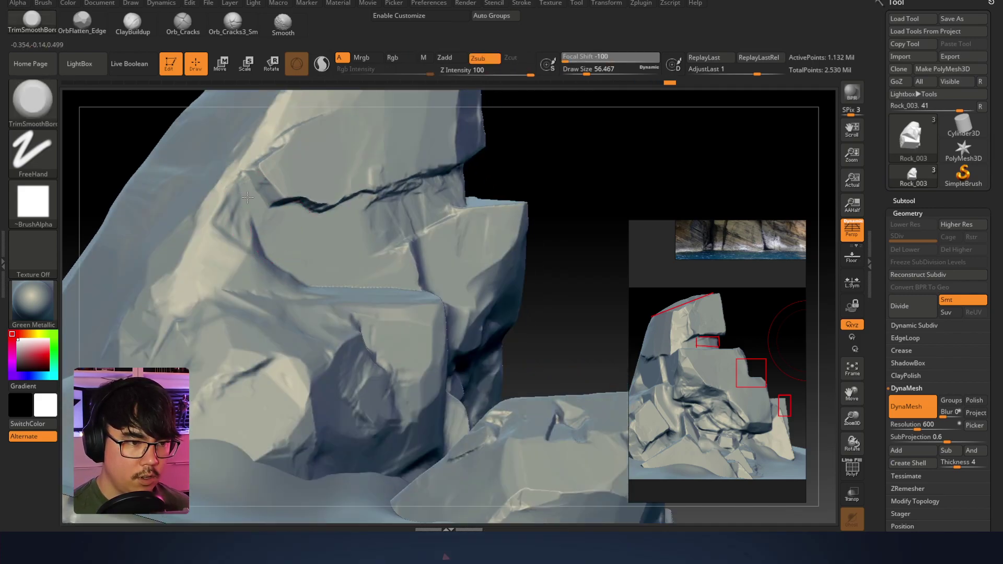
# Set the Draw Size to about 35 and trim the surface around the short vertical crack on the upper face
pyautogui.moveTo(258, 212)
pyautogui.mouseDown(button='right')
pyautogui.moveTo(325, 168)
pyautogui.moveTo(326, 228)
pyautogui.moveTo(291, 291)
pyautogui.mouseUp(button='right')
pyautogui.rightClick(291, 291)
pyautogui.moveTo(343, 238); pyautogui.dragTo(381, 226)
pyautogui.rightClick(347, 280)
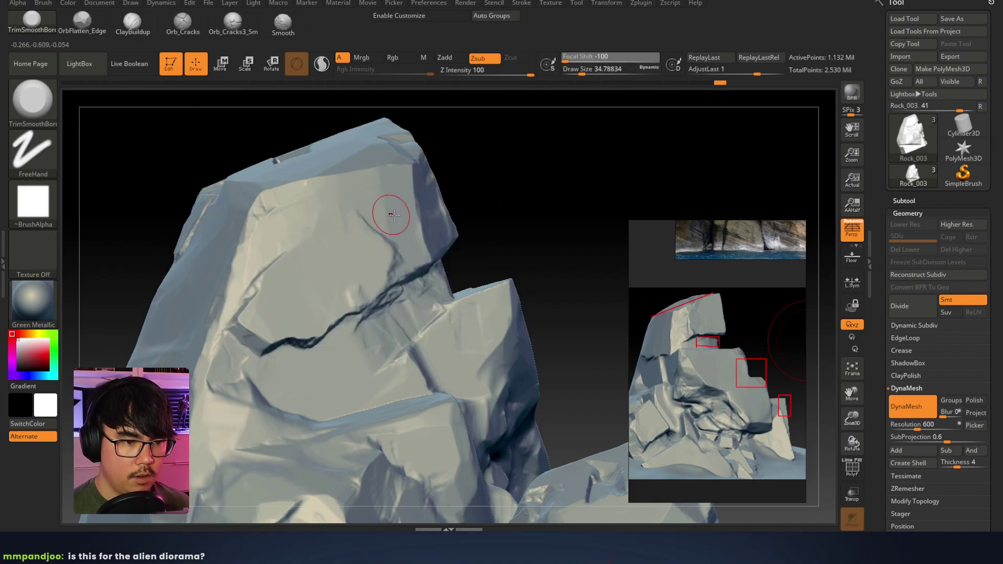
pyautogui.moveTo(390, 214); pyautogui.dragTo(403, 241, button='right')
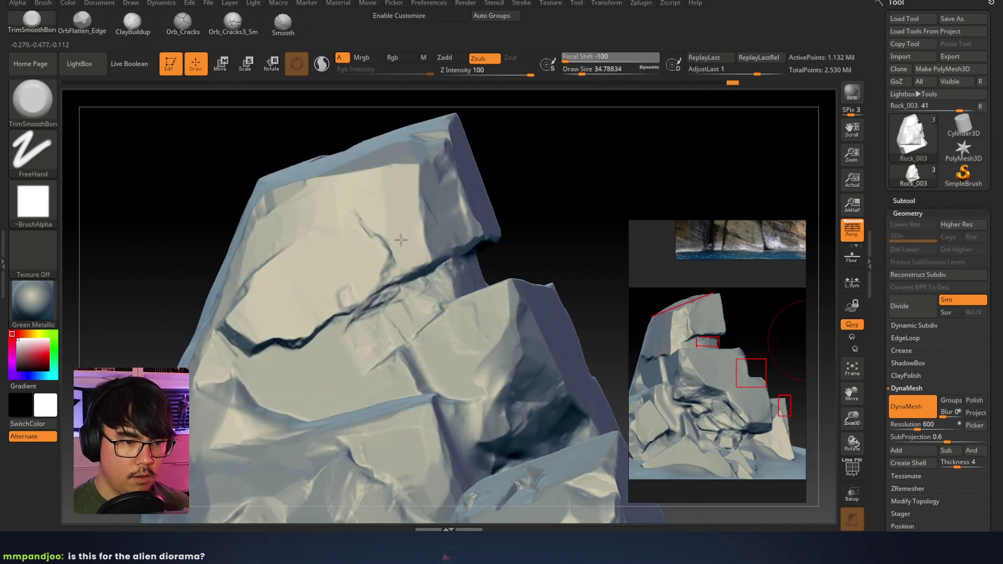
pyautogui.moveTo(365, 233); pyautogui.dragTo(349, 264, button='right')
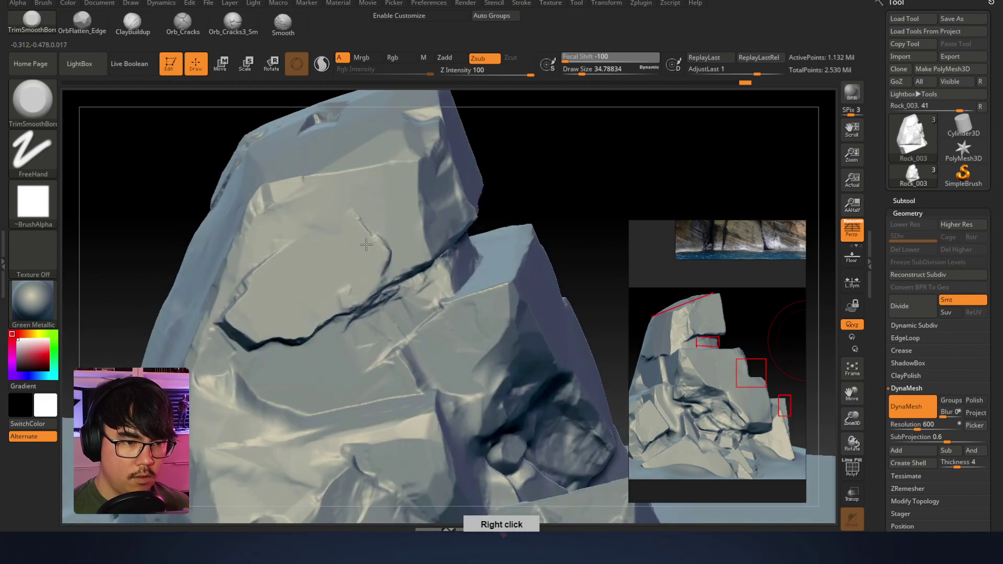
# Set the Draw Size to about 59 and flatten the upper face beside the vertical crack
pyautogui.press('space')
pyautogui.moveTo(340, 246); pyautogui.dragTo(348, 246)
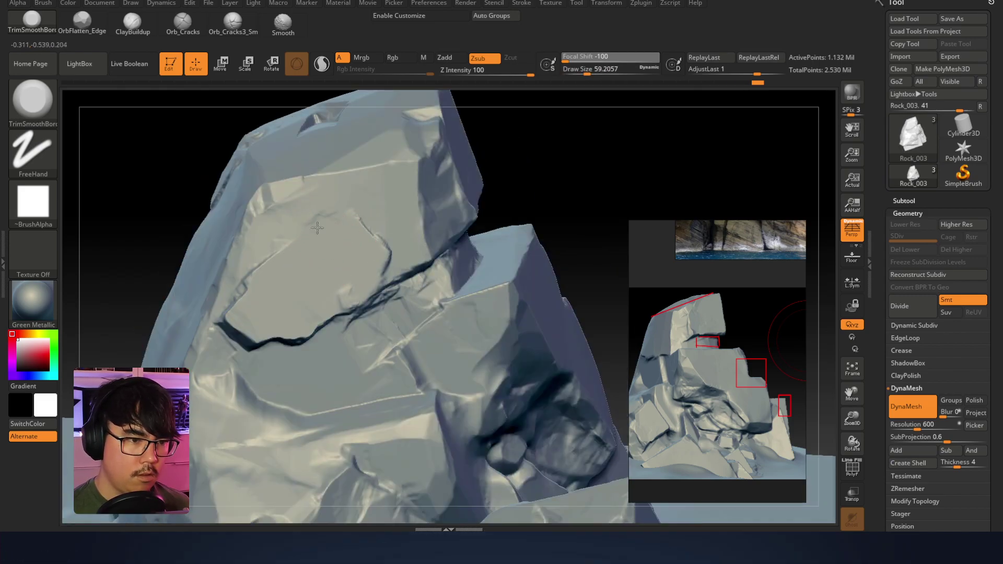
pyautogui.moveTo(357, 225)
pyautogui.mouseDown(button='right')
pyautogui.moveTo(358, 258)
pyautogui.moveTo(291, 282)
pyautogui.moveTo(320, 256)
pyautogui.moveTo(366, 246)
pyautogui.mouseUp(button='right')
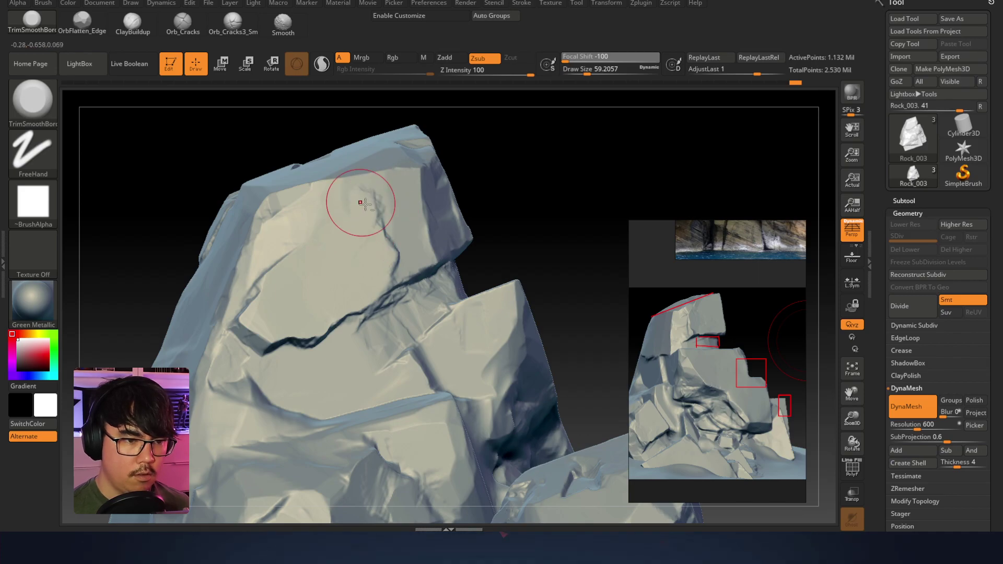
# Try to trim the corner of the ledge below the overhang, and undo the stroke
pyautogui.moveTo(407, 196)
pyautogui.mouseDown(button='right')
pyautogui.moveTo(414, 190)
pyautogui.moveTo(320, 202)
pyautogui.moveTo(405, 188)
pyautogui.moveTo(402, 155)
pyautogui.moveTo(418, 225)
pyautogui.moveTo(500, 269)
pyautogui.moveTo(467, 299)
pyautogui.mouseUp(button='right')
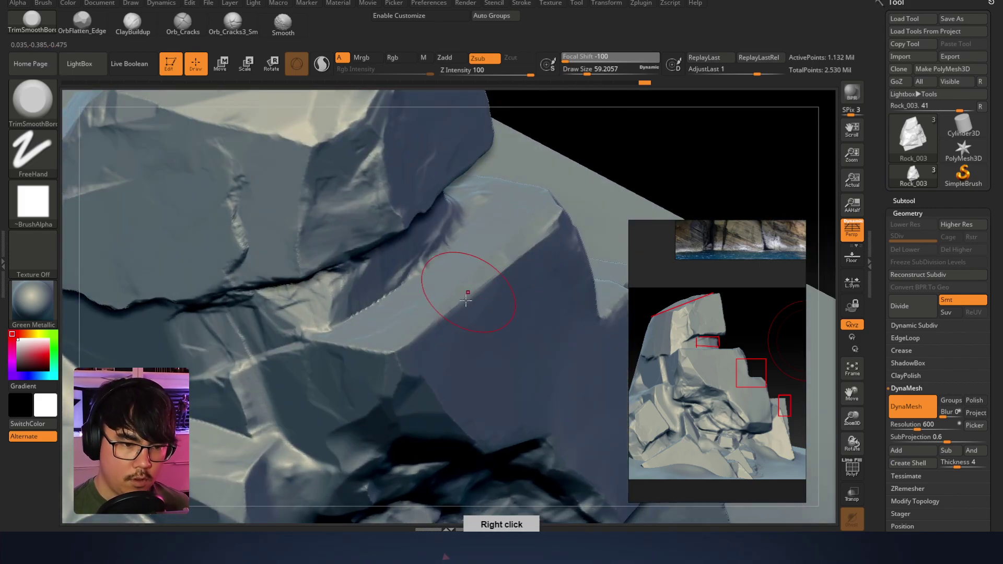
pyautogui.moveTo(425, 326); pyautogui.dragTo(356, 350, button='right')
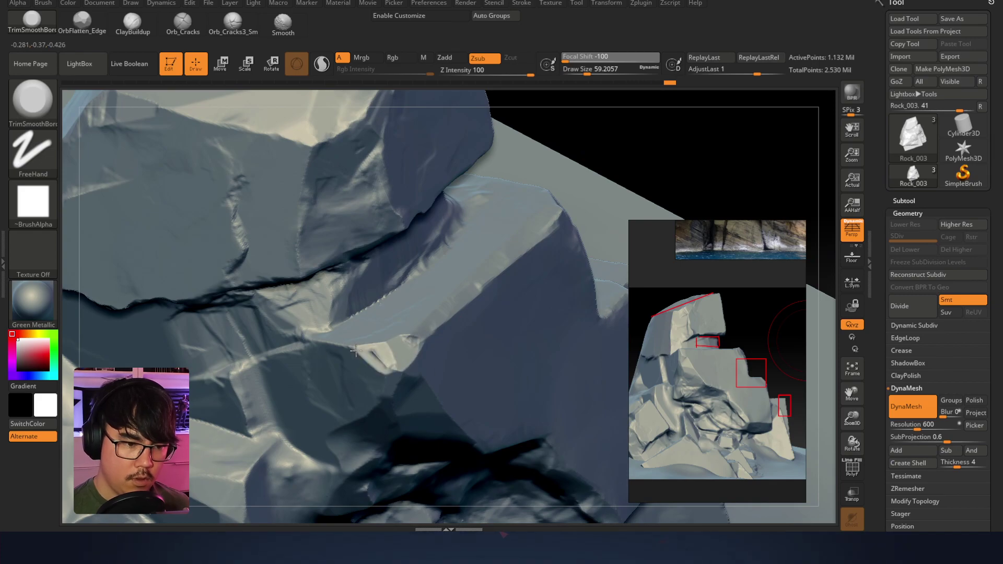
pyautogui.press('ctrl')
pyautogui.rightClick(399, 343)
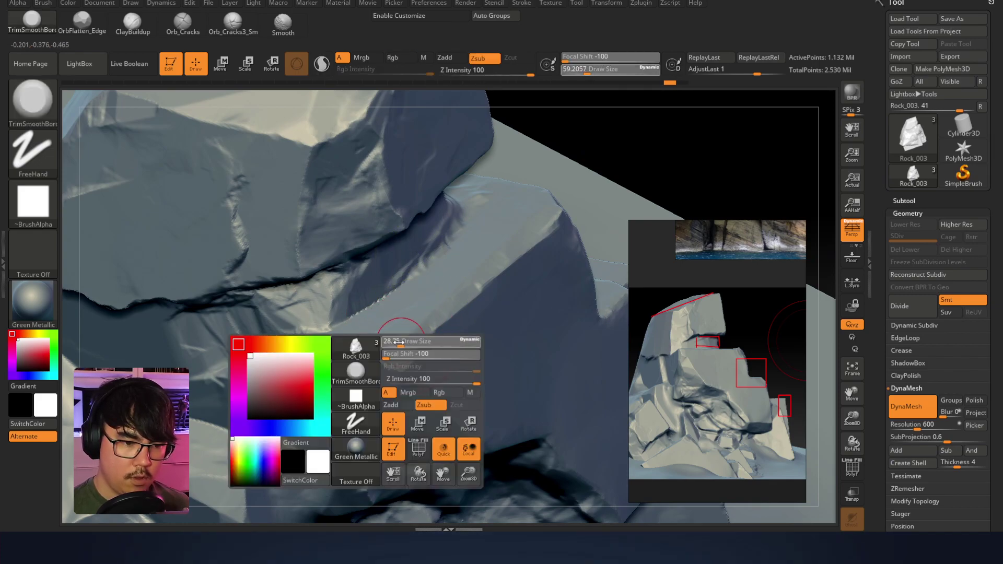
pyautogui.hotkey('ctrl', 'z')
# Set the Draw Size to about 62 and bevel the sharp edge of the ledge below the overhang
pyautogui.rightClick(405, 346)
pyautogui.click(387, 353)
pyautogui.rightClick(389, 350)
pyautogui.moveTo(388, 349); pyautogui.dragTo(422, 330)
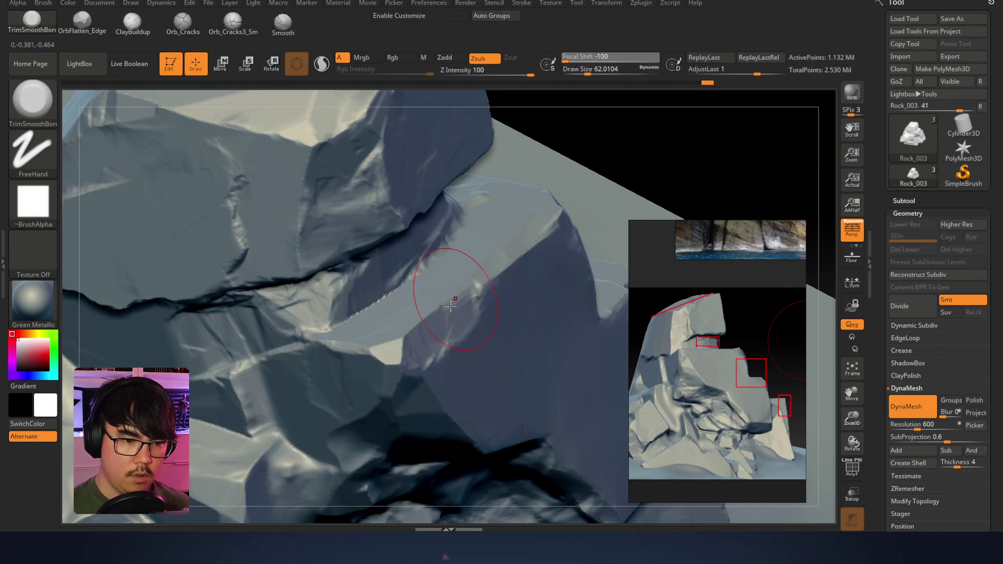
pyautogui.moveTo(490, 260); pyautogui.dragTo(459, 224, button='right')
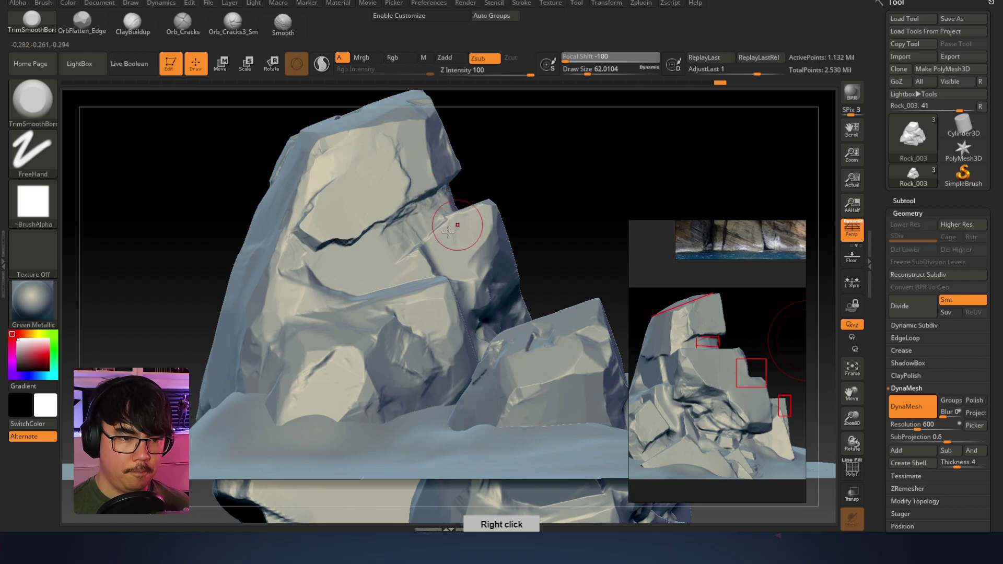
# Set the Draw Size to 28.75 and trim the rough patch just below the main crack, next to the ledge
pyautogui.moveTo(427, 256); pyautogui.dragTo(449, 261, button='right')
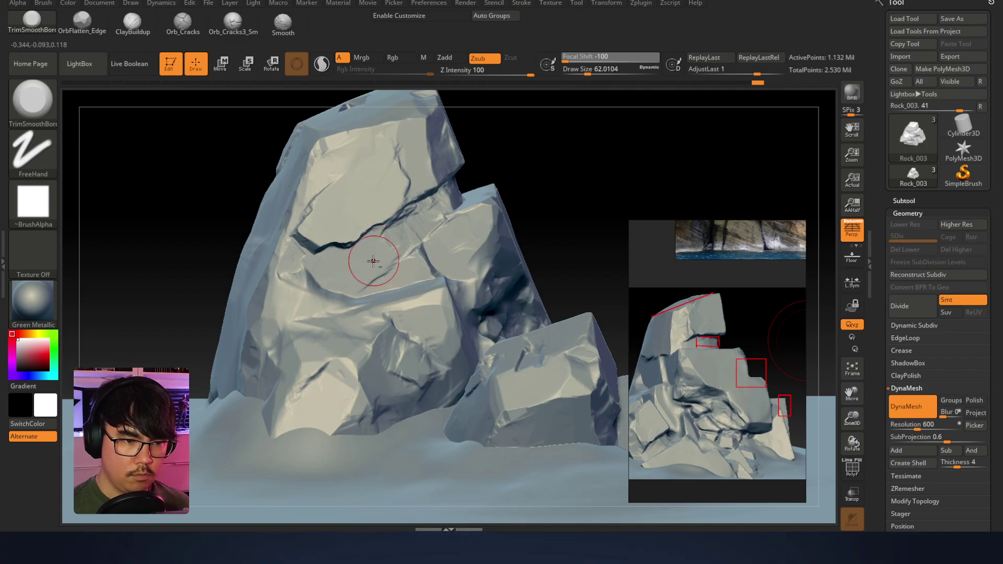
pyautogui.keyDown('alt'); pyautogui.moveTo(385, 249); pyautogui.dragTo(479, 233, button='right'); pyautogui.keyUp('alt')
pyautogui.rightClick(422, 233)
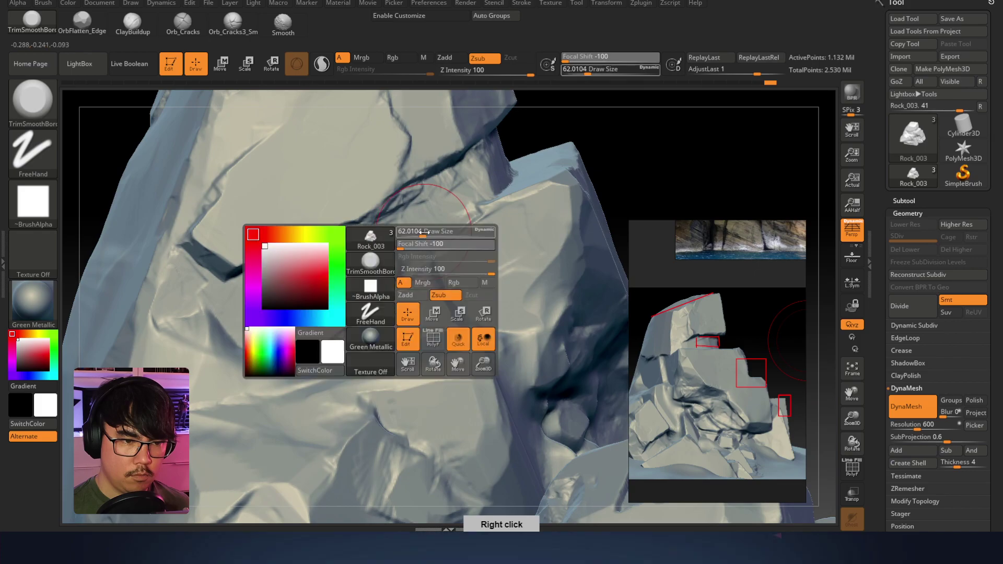
pyautogui.moveTo(421, 233); pyautogui.dragTo(411, 233)
pyautogui.moveTo(393, 226); pyautogui.dragTo(425, 224, button='right')
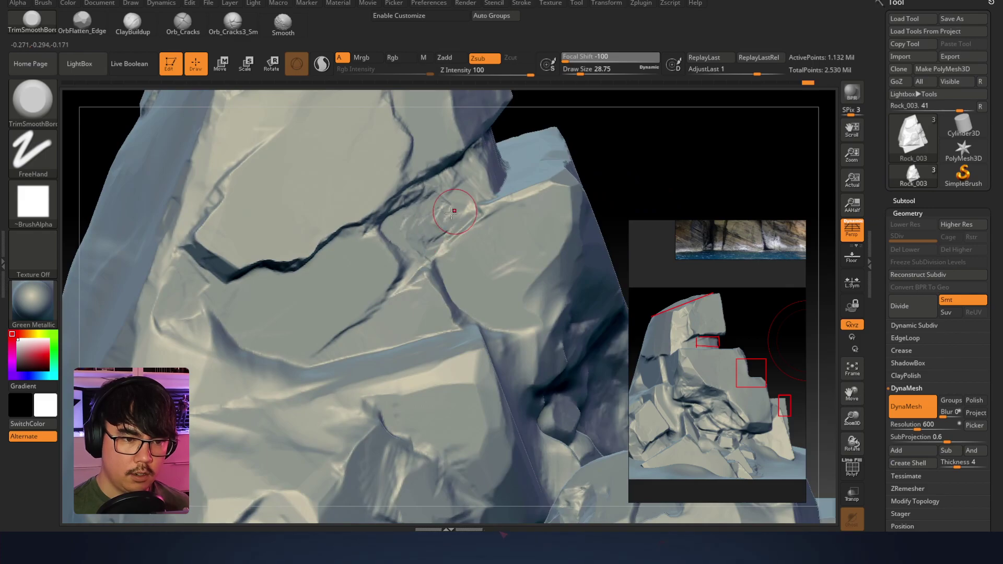
# Set the Draw Size to about 39 and trim the surface between the main crack and the ledge block
pyautogui.press('space')
pyautogui.moveTo(446, 217); pyautogui.dragTo(438, 227)
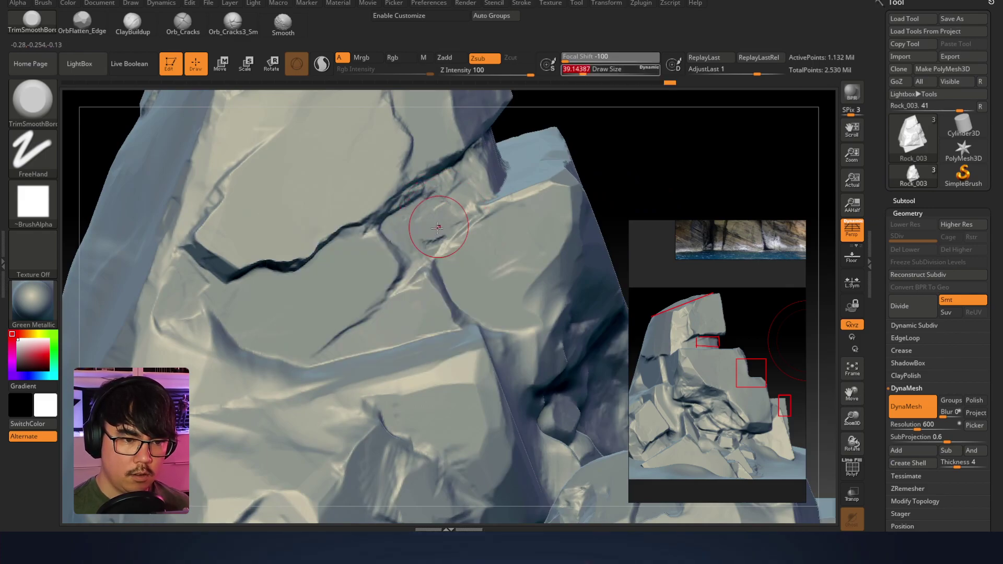
pyautogui.moveTo(508, 224); pyautogui.dragTo(528, 197)
pyautogui.moveTo(530, 197); pyautogui.dragTo(531, 208)
# Set the Draw Size to about 74 and trim the facets of the lower front block above the ground
pyautogui.moveTo(515, 241)
pyautogui.mouseDown(button='right')
pyautogui.moveTo(449, 217)
pyautogui.moveTo(394, 275)
pyautogui.moveTo(355, 241)
pyautogui.mouseUp(button='right')
pyautogui.moveTo(385, 274); pyautogui.dragTo(385, 295)
pyautogui.moveTo(386, 294)
pyautogui.mouseDown(button='right')
pyautogui.moveTo(405, 291)
pyautogui.moveTo(391, 290)
pyautogui.mouseUp(button='right')
pyautogui.press('shift')
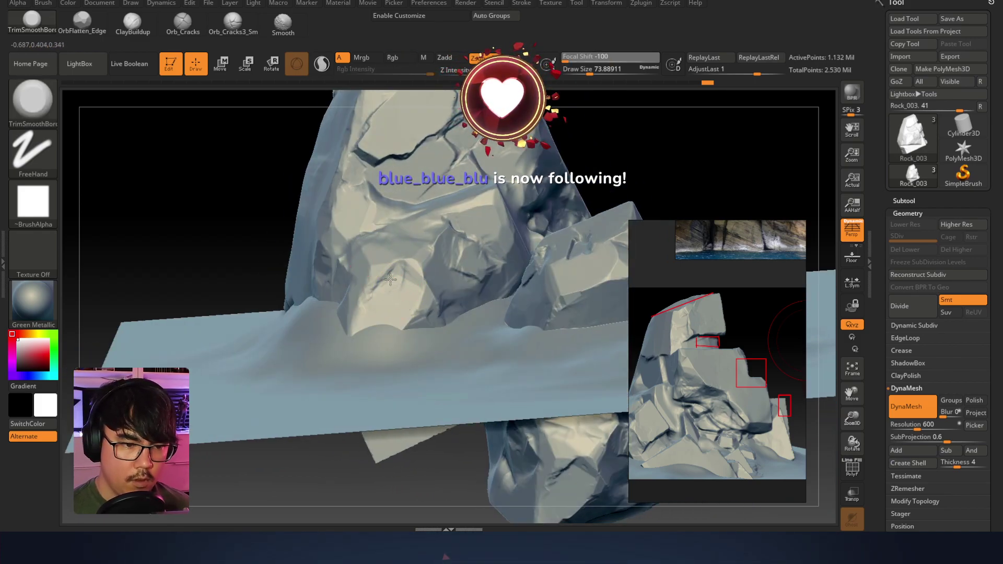
pyautogui.moveTo(417, 265)
pyautogui.mouseDown(button='right')
pyautogui.moveTo(422, 280)
pyautogui.moveTo(474, 181)
pyautogui.mouseUp(button='right')
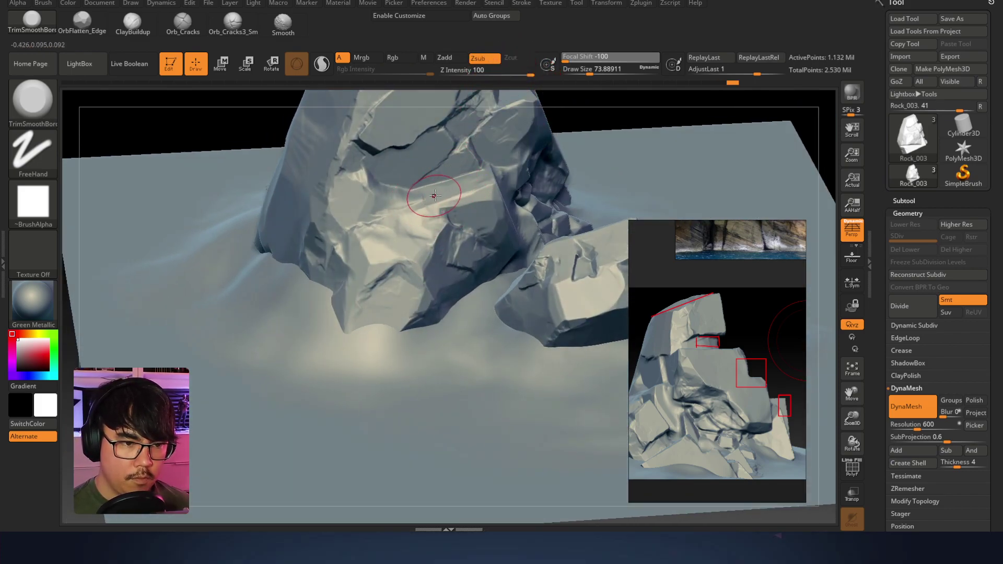
# Set the Draw Size to about 94 and flatten the slanted shelf on top of the lower block
pyautogui.moveTo(354, 200); pyautogui.dragTo(365, 199, button='right')
pyautogui.rightClick(366, 199)
pyautogui.moveTo(366, 199); pyautogui.dragTo(368, 199)
pyautogui.moveTo(397, 201)
pyautogui.mouseDown(button='right')
pyautogui.moveTo(338, 194)
pyautogui.moveTo(370, 197)
pyautogui.moveTo(381, 186)
pyautogui.moveTo(468, 209)
pyautogui.mouseUp(button='right')
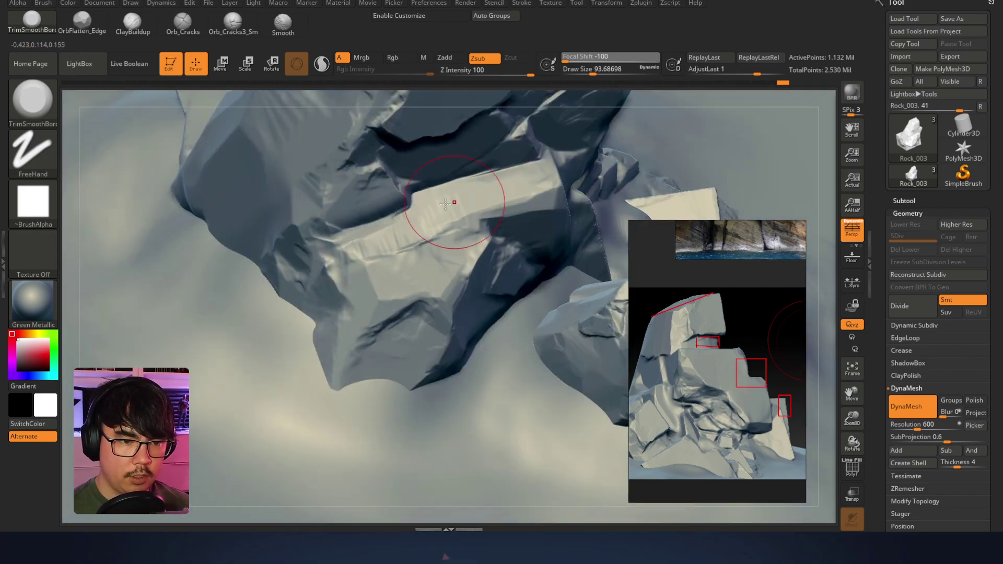
pyautogui.moveTo(459, 207); pyautogui.dragTo(359, 195, button='right')
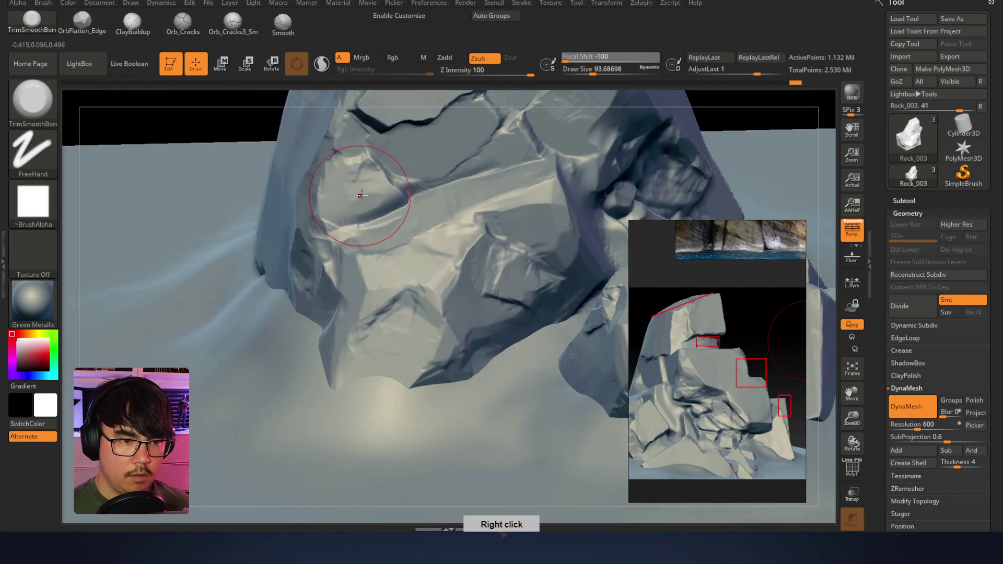
# Update the rock's DynaMesh at resolution 600
pyautogui.keyDown('ctrl'); pyautogui.click(269, 145); pyautogui.keyUp('ctrl')
pyautogui.hotkey('ctrl', 'z')
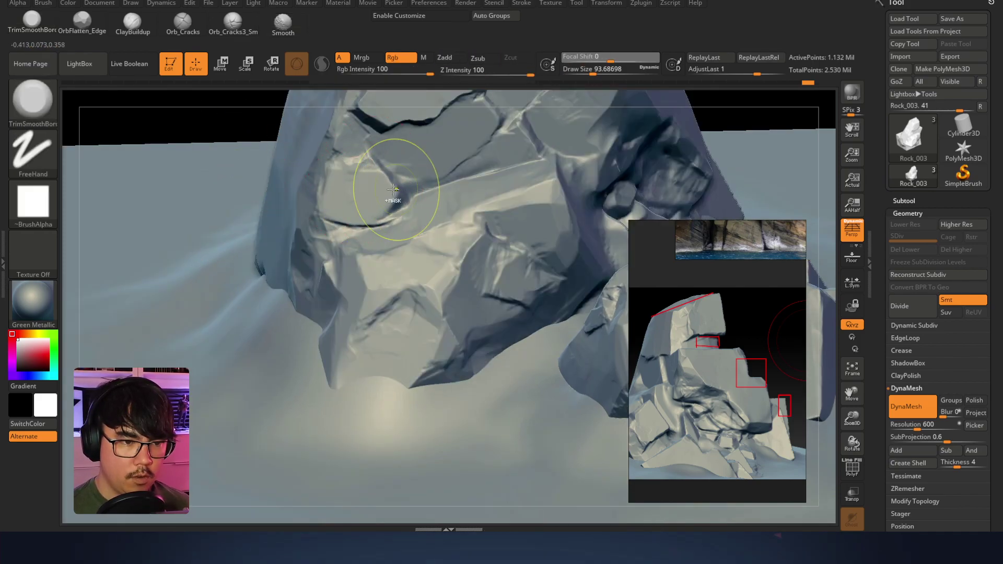
pyautogui.moveTo(395, 189); pyautogui.dragTo(228, 217, button='right')
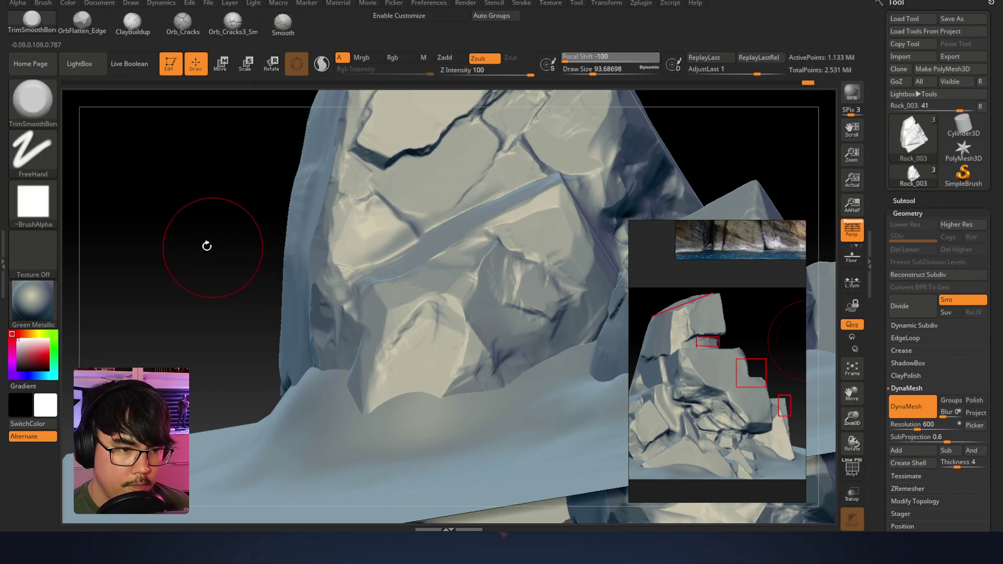
pyautogui.click(68, 3)
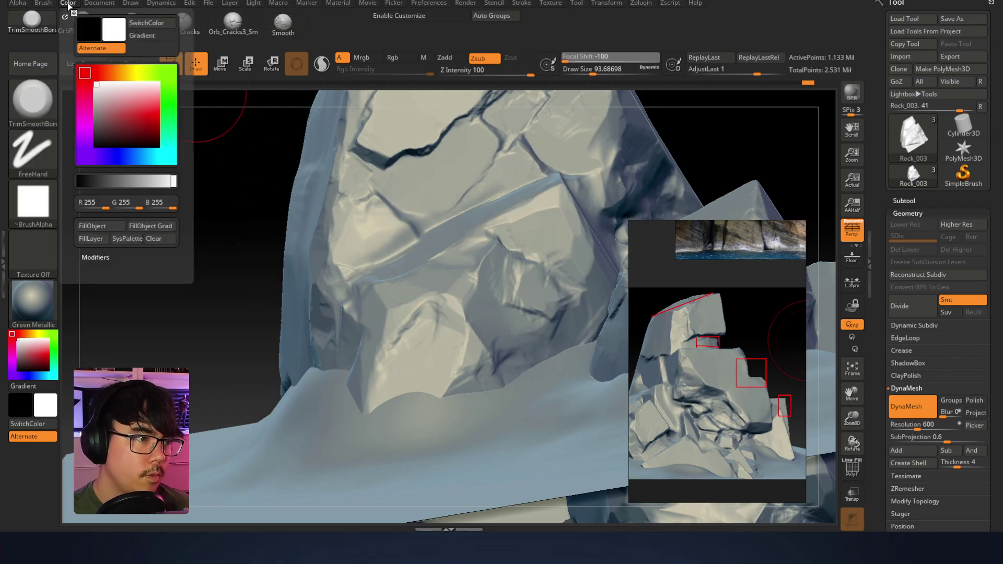
# Set the Draw Size to about 65 and Focal Shift to -37, and trim the small facet above the slanted shelf
pyautogui.moveTo(450, 246)
pyautogui.mouseDown(button='right')
pyautogui.moveTo(458, 226)
pyautogui.moveTo(430, 229)
pyautogui.mouseUp(button='right')
pyautogui.press('space')
pyautogui.moveTo(396, 237); pyautogui.dragTo(390, 238)
pyautogui.moveTo(390, 238)
pyautogui.mouseDown(button='right')
pyautogui.moveTo(381, 246)
pyautogui.moveTo(387, 239)
pyautogui.mouseUp(button='right')
pyautogui.moveTo(394, 228)
pyautogui.mouseDown()
pyautogui.moveTo(367, 221)
pyautogui.moveTo(369, 250)
pyautogui.moveTo(366, 219)
pyautogui.moveTo(366, 244)
pyautogui.mouseUp()
pyautogui.press('space')
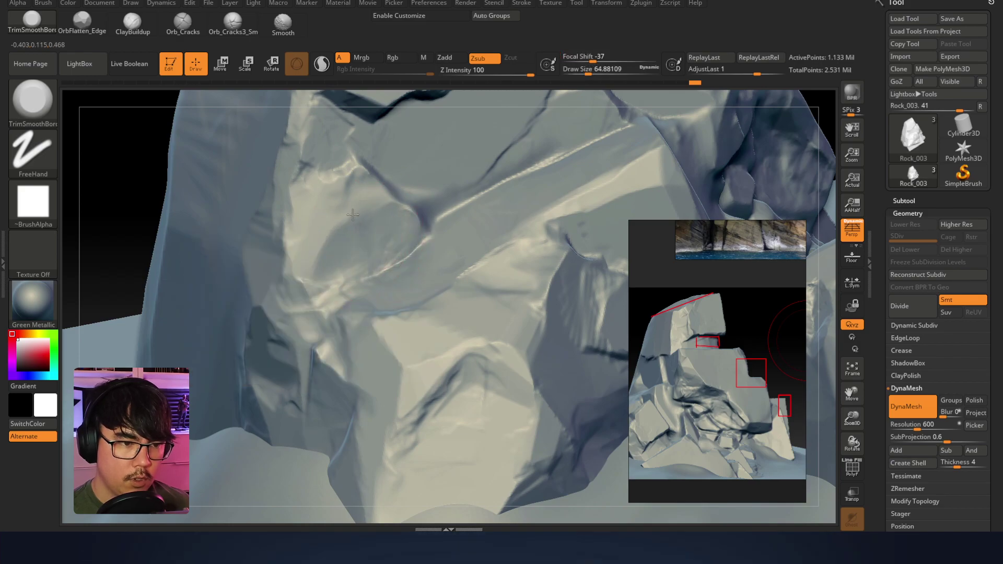
# Set the Focal Shift to -85 and flatten the small facet above the shelf into a cleaner plane
pyautogui.moveTo(398, 204); pyautogui.dragTo(432, 187, button='right')
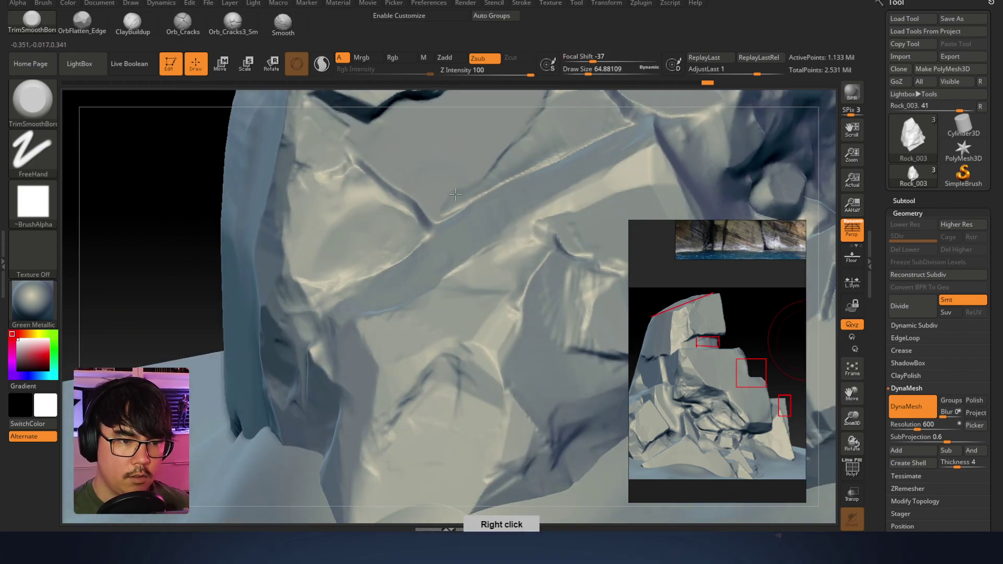
pyautogui.press('space')
pyautogui.moveTo(457, 195); pyautogui.dragTo(435, 195)
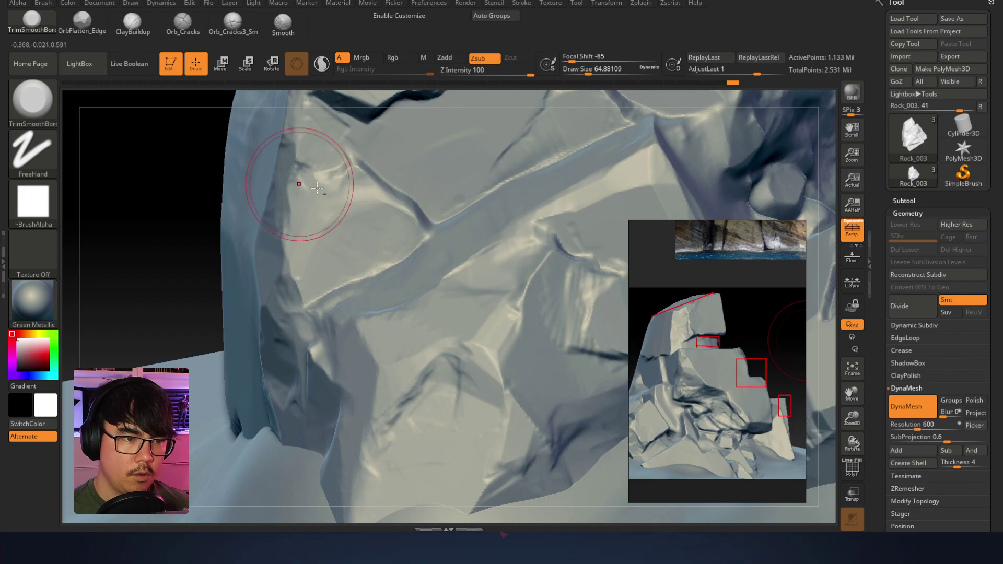
# Set the Draw Size to about 163 and flatten the broad side face of the rock
pyautogui.moveTo(292, 178); pyautogui.dragTo(406, 218, button='right')
pyautogui.moveTo(369, 189); pyautogui.dragTo(347, 263, button='right')
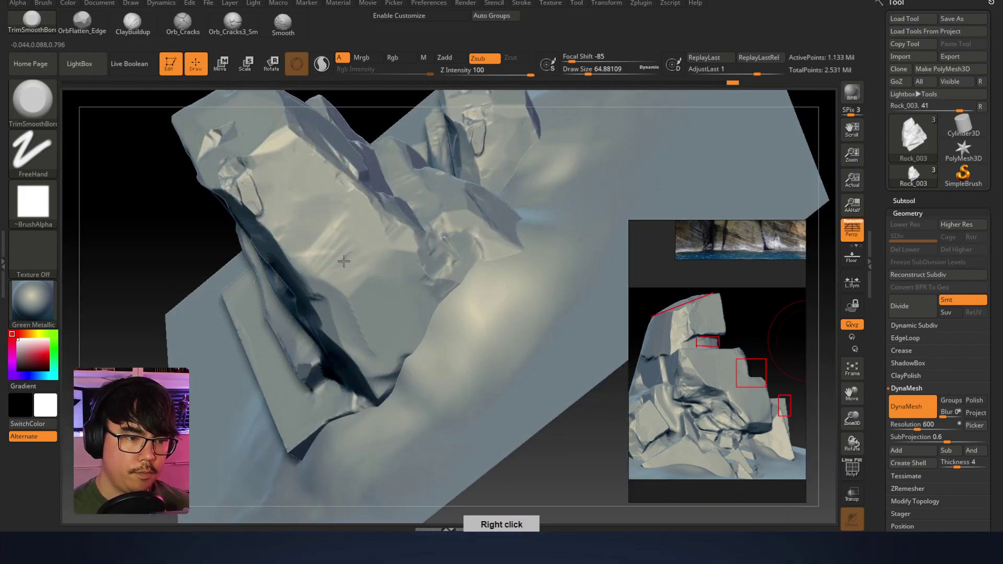
pyautogui.moveTo(329, 222); pyautogui.dragTo(353, 239)
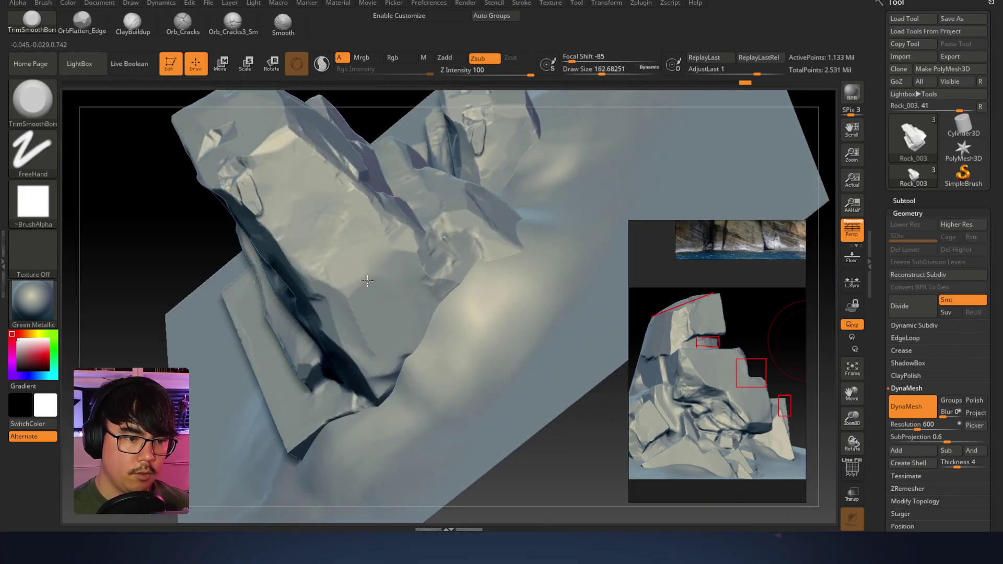
# Set the Draw Size to about 46 and trim the outer corner of the shelf on the lower block
pyautogui.moveTo(365, 279)
pyautogui.mouseDown(button='right')
pyautogui.moveTo(410, 236)
pyautogui.moveTo(387, 253)
pyautogui.moveTo(436, 274)
pyautogui.moveTo(425, 219)
pyautogui.moveTo(548, 233)
pyautogui.moveTo(466, 309)
pyautogui.mouseUp(button='right')
pyautogui.rightClick(465, 309)
pyautogui.moveTo(533, 244); pyautogui.dragTo(516, 244)
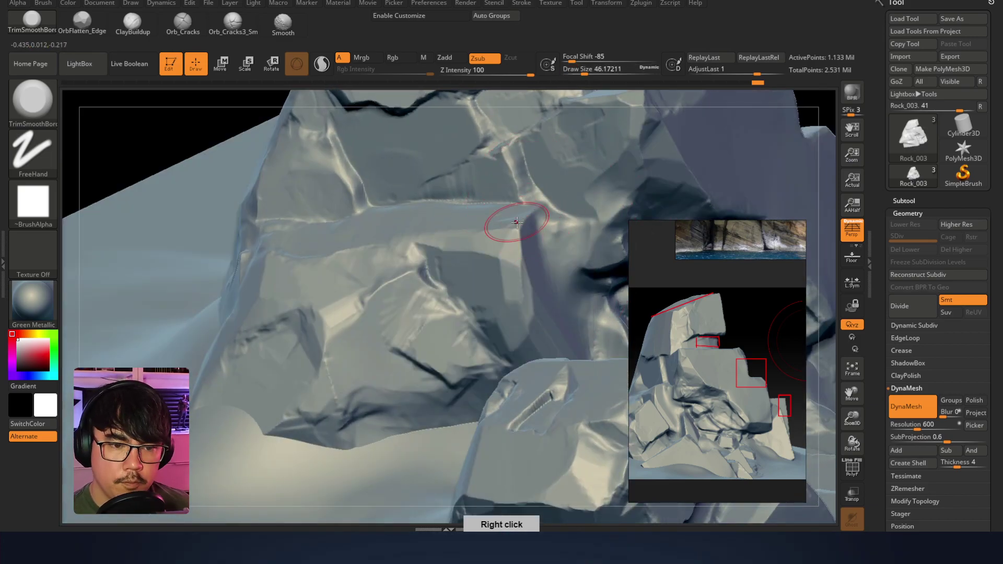
# Set the Draw Size to about 87 and bevel the vertical edge running down from the shelf's corner
pyautogui.moveTo(571, 219)
pyautogui.mouseDown(button='right')
pyautogui.moveTo(593, 198)
pyautogui.moveTo(508, 275)
pyautogui.mouseUp(button='right')
pyautogui.rightClick(508, 275)
pyautogui.moveTo(531, 211); pyautogui.dragTo(537, 224)
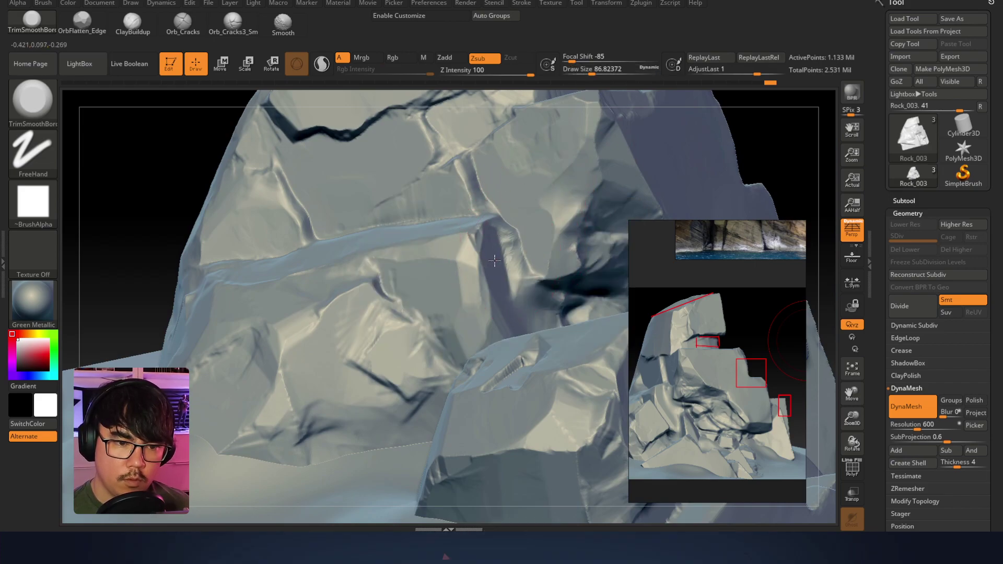
pyautogui.moveTo(518, 220); pyautogui.dragTo(393, 302, button='right')
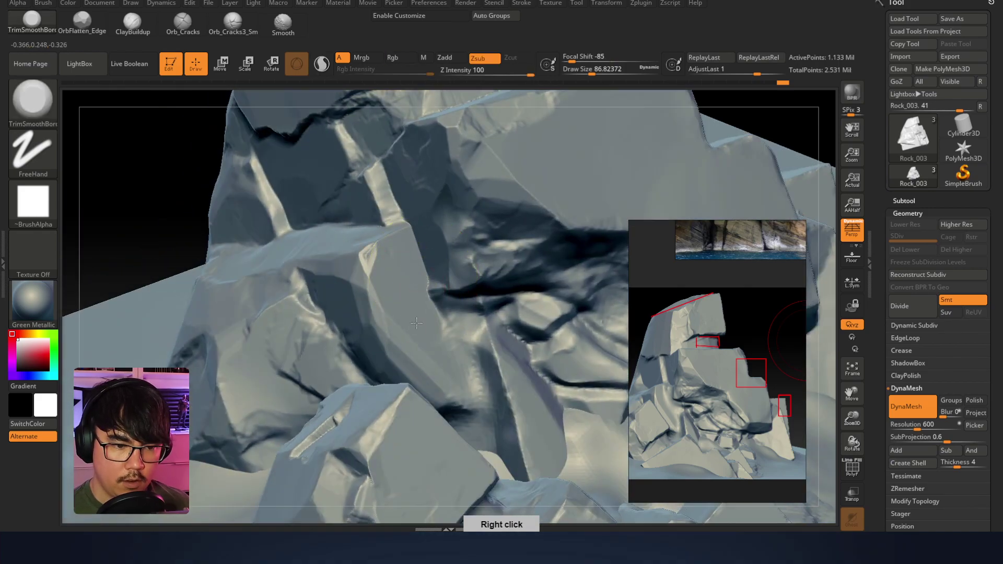
# Show only the Rock_003 subtool, hiding the other subtools around it
pyautogui.moveTo(465, 268)
pyautogui.mouseDown(button='right')
pyautogui.moveTo(471, 334)
pyautogui.moveTo(453, 330)
pyautogui.moveTo(483, 309)
pyautogui.moveTo(421, 297)
pyautogui.mouseUp(button='right')
pyautogui.moveTo(515, 253)
pyautogui.mouseDown(button='right')
pyautogui.moveTo(423, 207)
pyautogui.moveTo(459, 230)
pyautogui.moveTo(449, 303)
pyautogui.moveTo(528, 247)
pyautogui.mouseUp(button='right')
pyautogui.click(905, 213)
pyautogui.click(904, 200)
pyautogui.keyDown('shift'); pyautogui.click(983, 128); pyautogui.keyUp('shift')
pyautogui.moveTo(450, 277); pyautogui.dragTo(510, 202, button='right')
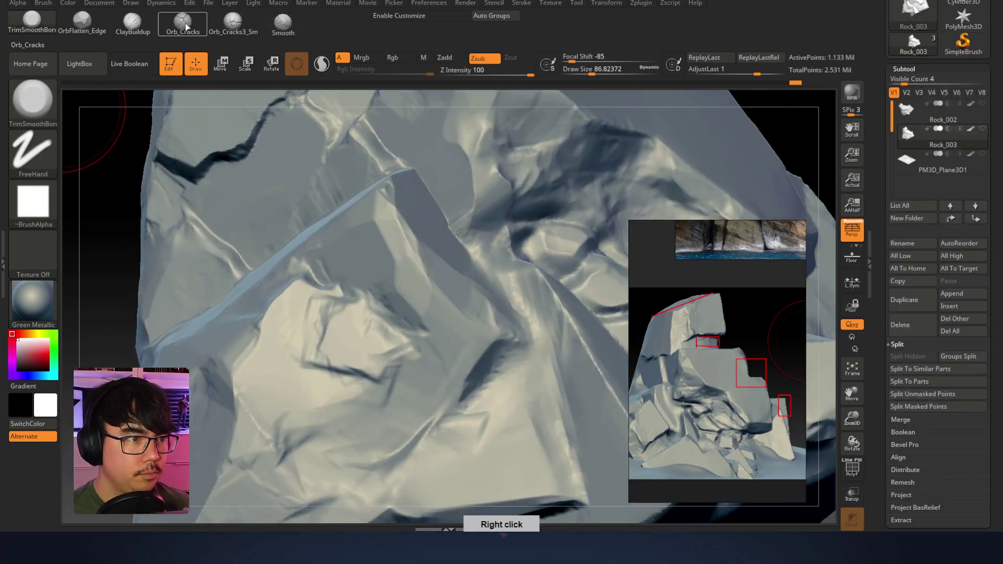
# Carve cracks with the Orb_Cracks brush under the lower edge of the pointed block, at a Draw Size of about 51
pyautogui.press('ctrl')
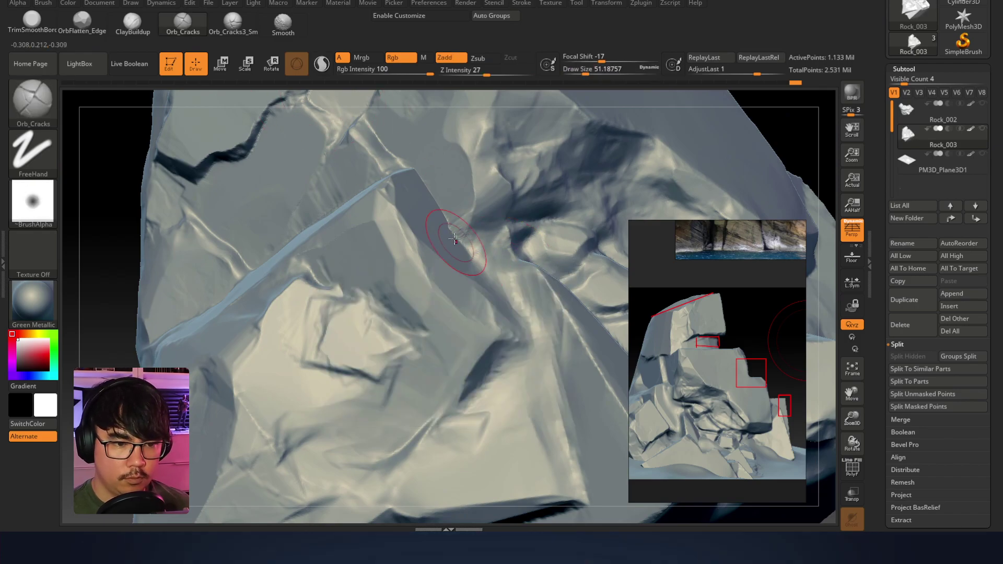
pyautogui.moveTo(473, 253)
pyautogui.keyDown('shift'); pyautogui.mouseDown()
pyautogui.moveTo(454, 232)
pyautogui.moveTo(516, 316)
pyautogui.mouseUp(); pyautogui.keyUp('shift')
pyautogui.moveTo(372, 296); pyautogui.dragTo(461, 331)
pyautogui.moveTo(475, 264); pyautogui.dragTo(434, 312)
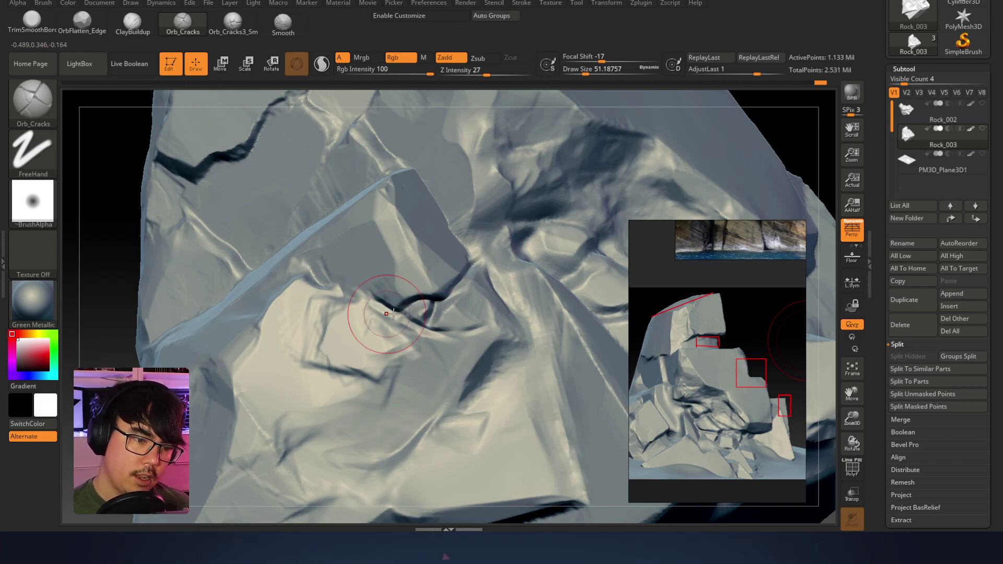
pyautogui.moveTo(447, 273); pyautogui.dragTo(527, 266, button='right')
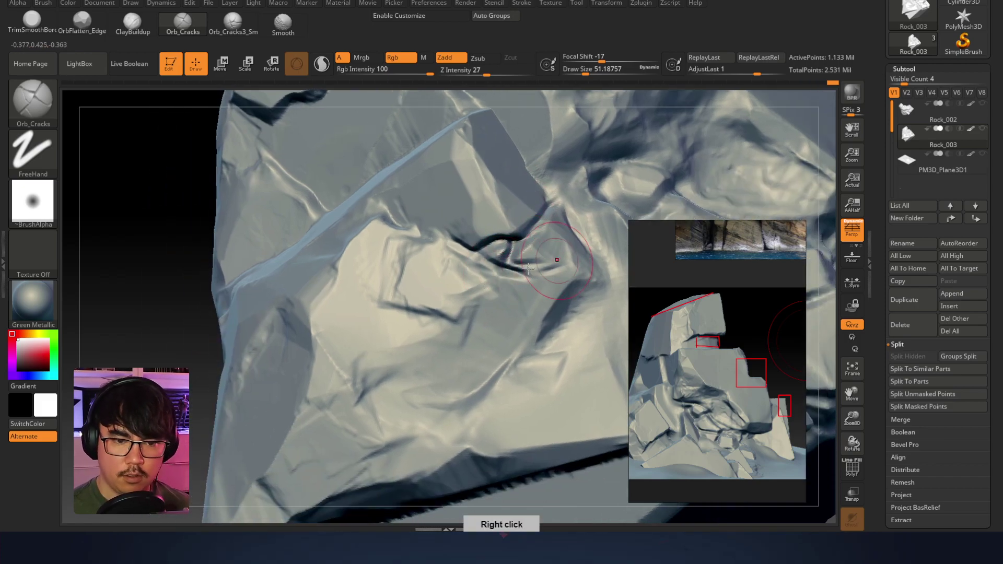
# Undo the last crack stroke and recarve it around the small chunk and down into the face below
pyautogui.press('ctrl')
pyautogui.hotkey('ctrl', 'z')
pyautogui.moveTo(464, 255); pyautogui.dragTo(566, 300)
pyautogui.hotkey('ctrl', 'z')
pyautogui.moveTo(462, 257)
pyautogui.mouseDown()
pyautogui.moveTo(551, 300)
pyautogui.moveTo(597, 249)
pyautogui.moveTo(606, 284)
pyautogui.mouseUp()
pyautogui.moveTo(593, 289)
pyautogui.mouseDown(button='right')
pyautogui.moveTo(612, 269)
pyautogui.moveTo(601, 240)
pyautogui.mouseUp(button='right')
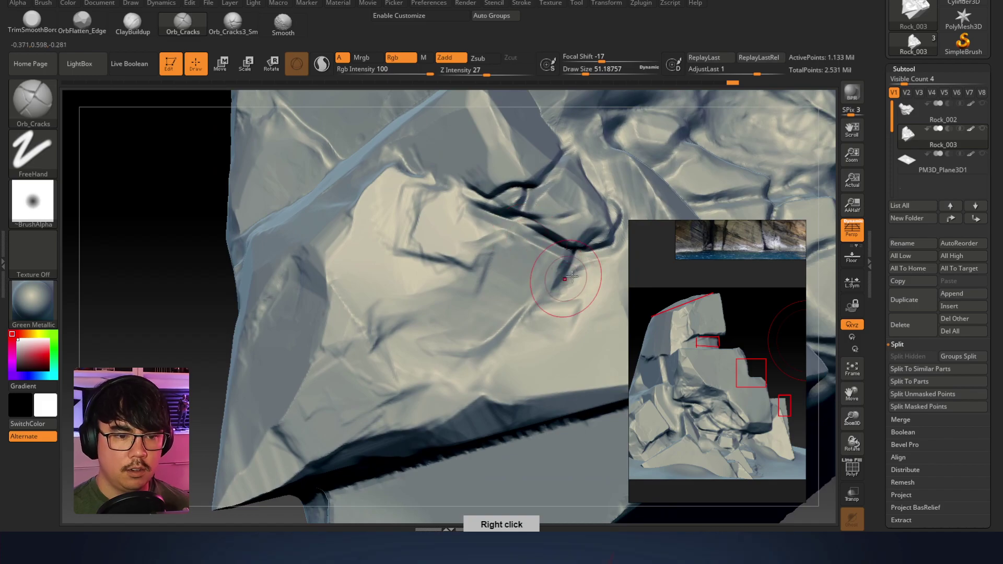
pyautogui.keyDown('shift'); pyautogui.moveTo(555, 290); pyautogui.dragTo(548, 305); pyautogui.keyUp('shift')
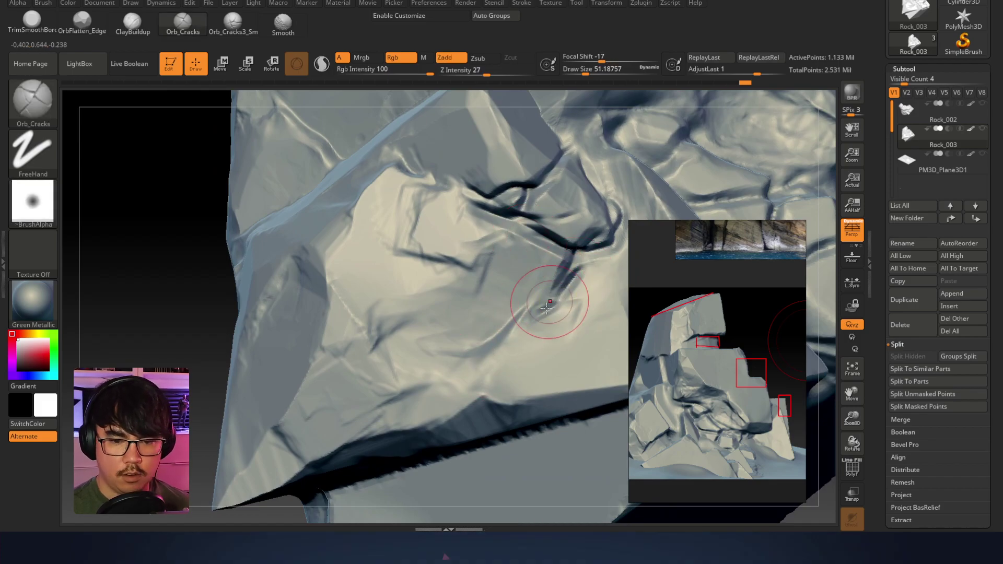
# Reposition the reference board and bring the photo of the layered cliff into view
pyautogui.moveTo(733, 261); pyautogui.dragTo(741, 267, button='right')
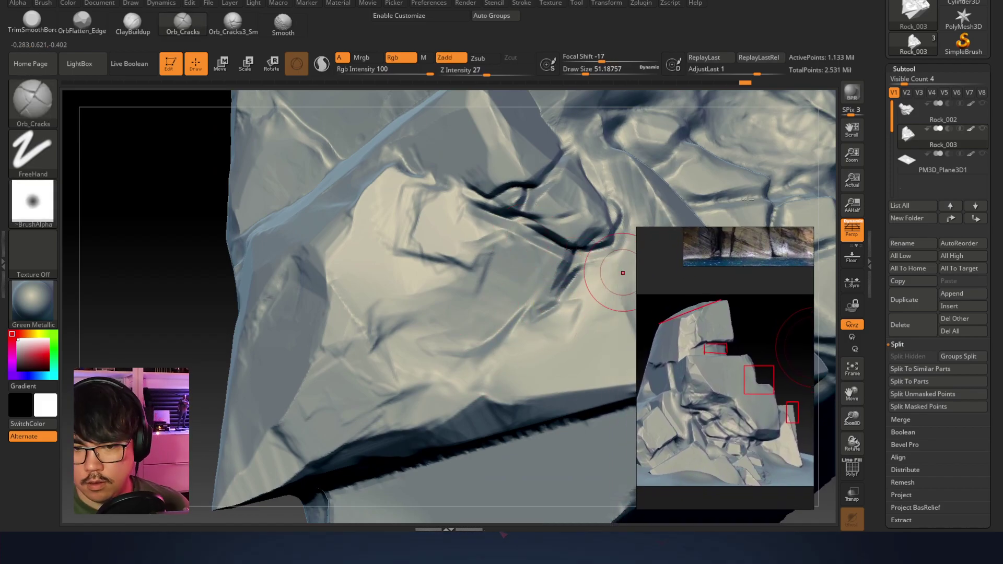
pyautogui.moveTo(661, 291); pyautogui.dragTo(646, 369, button='middle')
pyautogui.moveTo(706, 317); pyautogui.dragTo(703, 387, button='middle')
pyautogui.moveTo(764, 290); pyautogui.dragTo(733, 375, button='middle')
pyautogui.moveTo(768, 254)
pyautogui.mouseDown(button='middle')
pyautogui.moveTo(751, 349)
pyautogui.moveTo(743, 346)
pyautogui.mouseUp(button='middle')
# Set the Draw Size to about 90 and widen the crack running down from the small chunk
pyautogui.moveTo(560, 219)
pyautogui.mouseDown(button='right')
pyautogui.moveTo(679, 220)
pyautogui.moveTo(620, 220)
pyautogui.moveTo(522, 265)
pyautogui.mouseUp(button='right')
pyautogui.rightClick(528, 260)
pyautogui.moveTo(529, 260); pyautogui.dragTo(536, 260)
pyautogui.moveTo(539, 235); pyautogui.dragTo(457, 313)
pyautogui.moveTo(513, 267)
pyautogui.mouseDown()
pyautogui.moveTo(547, 271)
pyautogui.moveTo(555, 250)
pyautogui.mouseUp()
pyautogui.keyDown('alt'); pyautogui.moveTo(568, 249); pyautogui.dragTo(496, 268, button='right'); pyautogui.keyUp('alt')
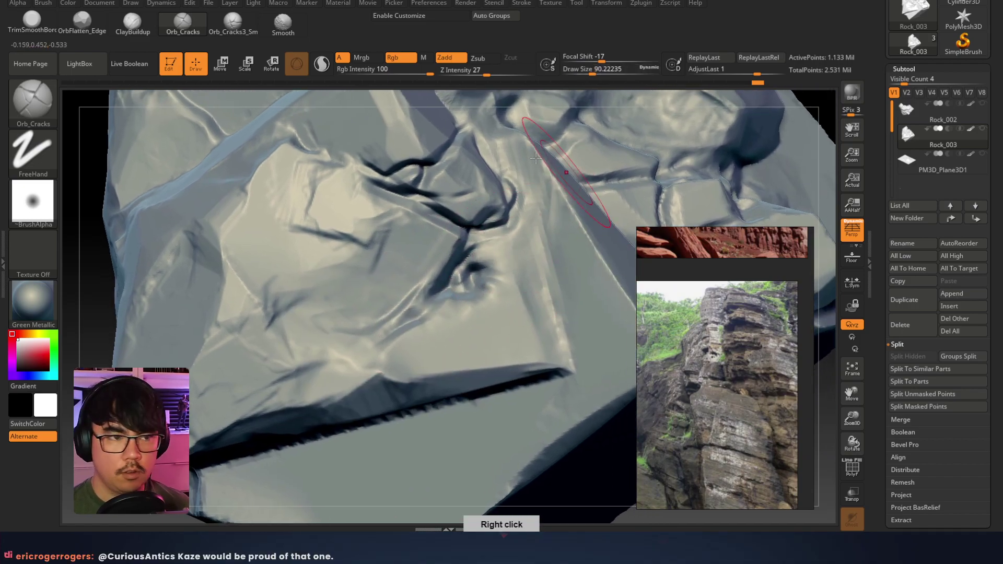
# Flatten the rock face beside and below the new cracks with the TrimSmoothBorder brush
pyautogui.click(32, 23)
pyautogui.moveTo(472, 273)
pyautogui.mouseDown()
pyautogui.moveTo(479, 291)
pyautogui.moveTo(476, 264)
pyautogui.moveTo(483, 288)
pyautogui.moveTo(430, 348)
pyautogui.moveTo(484, 356)
pyautogui.mouseUp()
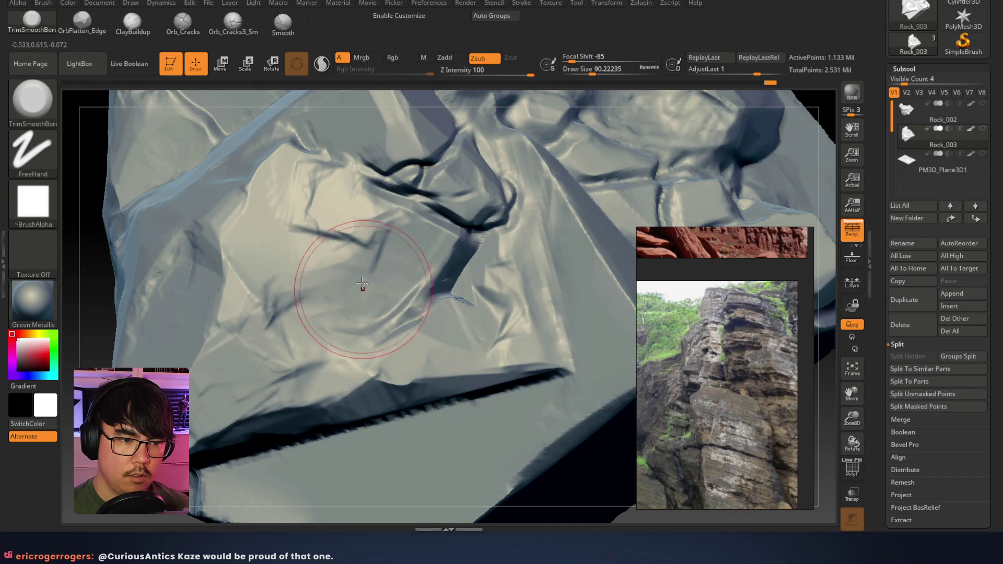
pyautogui.moveTo(376, 294)
pyautogui.mouseDown()
pyautogui.moveTo(368, 239)
pyautogui.moveTo(380, 251)
pyautogui.moveTo(422, 226)
pyautogui.moveTo(426, 251)
pyautogui.mouseUp()
# Set the Draw Size to about 31 and trim the planes around the chunk outlined by the cracks
pyautogui.press('space')
pyautogui.moveTo(462, 184); pyautogui.dragTo(450, 184)
pyautogui.moveTo(448, 166)
pyautogui.keyDown('alt'); pyautogui.mouseDown(button='right')
pyautogui.moveTo(474, 173)
pyautogui.moveTo(509, 236)
pyautogui.moveTo(450, 237)
pyautogui.moveTo(473, 272)
pyautogui.mouseUp(button='right'); pyautogui.keyUp('alt')
pyautogui.press('space')
pyautogui.moveTo(524, 230); pyautogui.dragTo(514, 230)
pyautogui.moveTo(514, 230); pyautogui.dragTo(533, 255, button='right')
pyautogui.rightClick(479, 308)
pyautogui.rightClick(490, 297)
pyautogui.moveTo(531, 248); pyautogui.dragTo(535, 248)
# Paint a mask over the small chunk enclosed by the cracks and invert the mask
pyautogui.moveTo(514, 269); pyautogui.dragTo(502, 280, button='right')
pyautogui.moveTo(496, 286)
pyautogui.keyDown('ctrl'); pyautogui.mouseDown()
pyautogui.moveTo(495, 296)
pyautogui.moveTo(427, 307)
pyautogui.moveTo(537, 329)
pyautogui.moveTo(526, 284)
pyautogui.mouseUp(); pyautogui.keyUp('ctrl')
pyautogui.moveTo(525, 282); pyautogui.dragTo(487, 270, button='right')
pyautogui.keyDown('ctrl'); pyautogui.moveTo(487, 269); pyautogui.dragTo(503, 293); pyautogui.keyUp('ctrl')
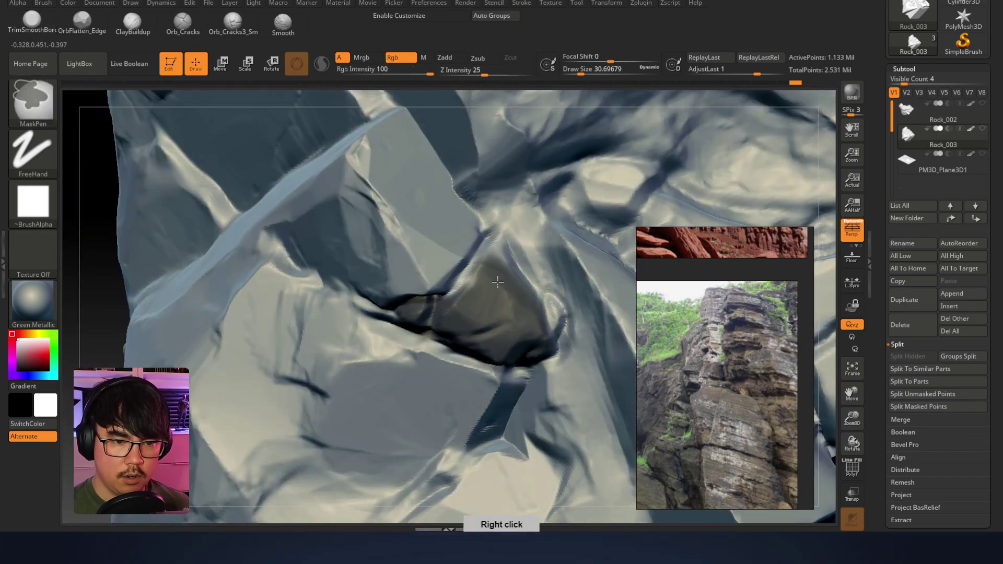
pyautogui.keyDown('ctrl'); pyautogui.moveTo(491, 259); pyautogui.dragTo(449, 305); pyautogui.keyUp('ctrl')
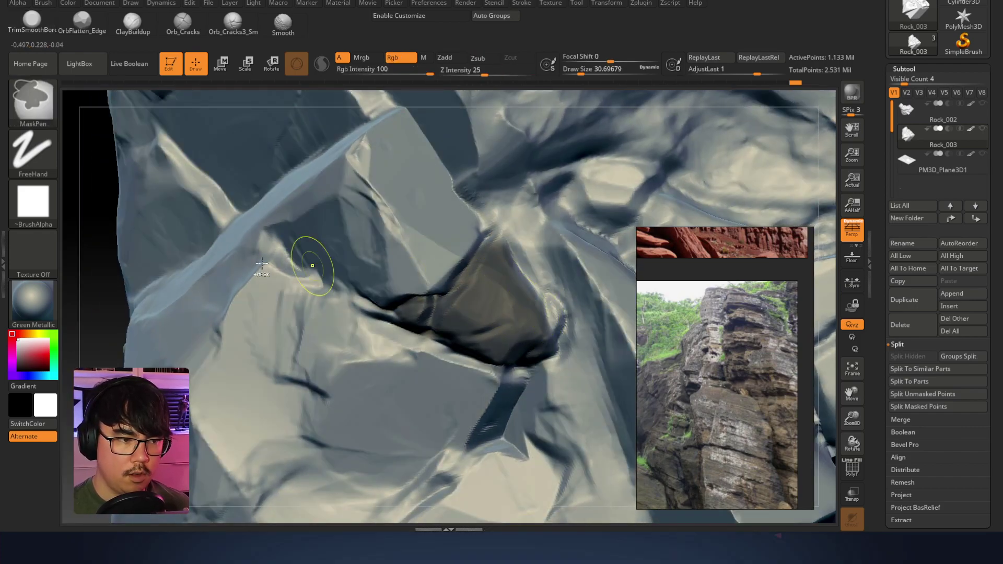
pyautogui.keyDown('ctrl'); pyautogui.click(109, 266); pyautogui.keyUp('ctrl')
# Move the unmasked chunk away from the overhanging block with the transpose line, by about 1.04 units
pyautogui.moveTo(459, 283); pyautogui.dragTo(459, 183, button='right')
pyautogui.press('w')
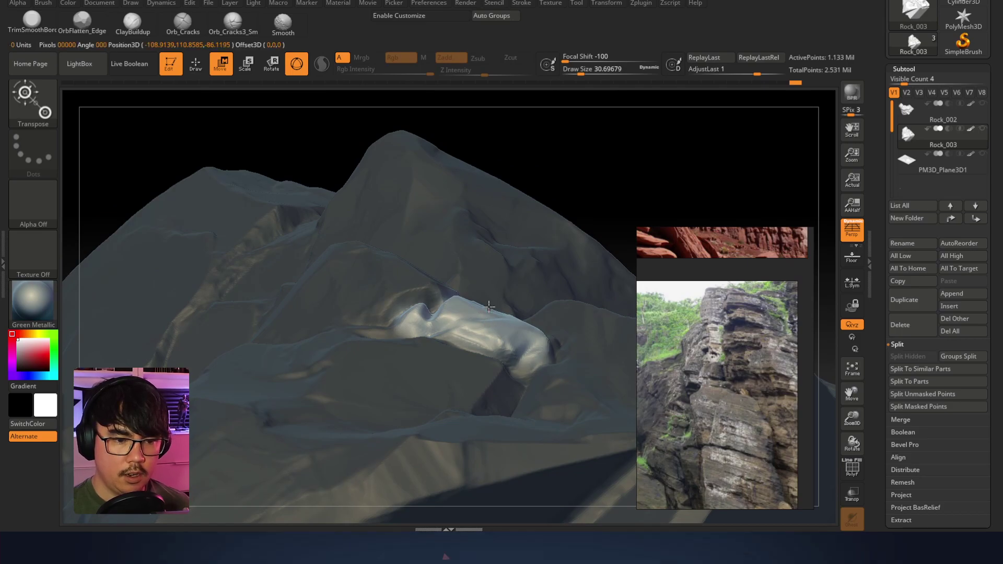
pyautogui.press('q')
pyautogui.press('e')
pyautogui.press('q')
pyautogui.press('w')
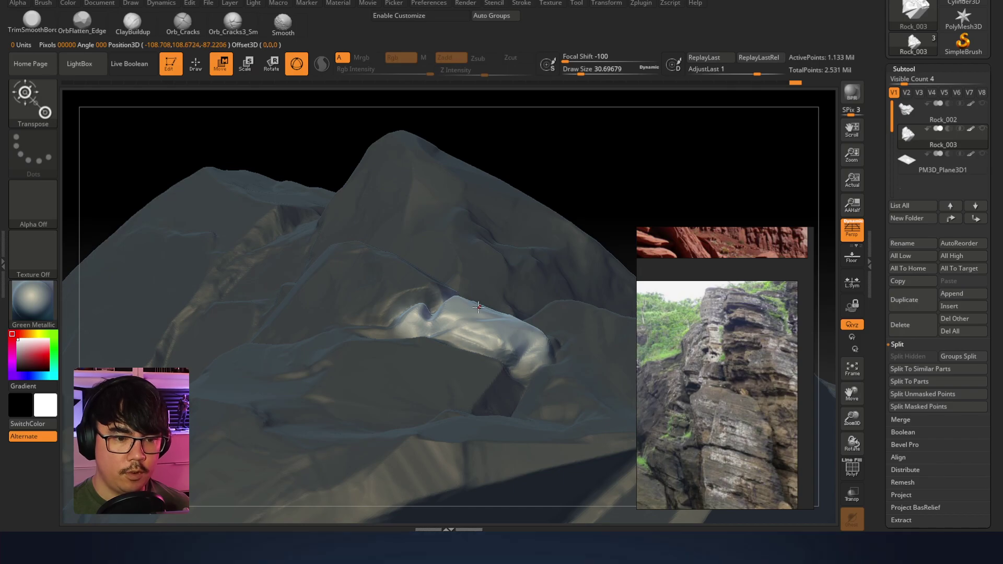
pyautogui.press('y')
pyautogui.moveTo(478, 268)
pyautogui.mouseDown()
pyautogui.moveTo(484, 290)
pyautogui.moveTo(519, 299)
pyautogui.moveTo(503, 304)
pyautogui.mouseUp()
pyautogui.press('q')
# Clear the mask and remesh the rock with DynaMesh
pyautogui.moveTo(591, 202); pyautogui.dragTo(539, 315, button='right')
pyautogui.moveTo(539, 315); pyautogui.dragTo(534, 347)
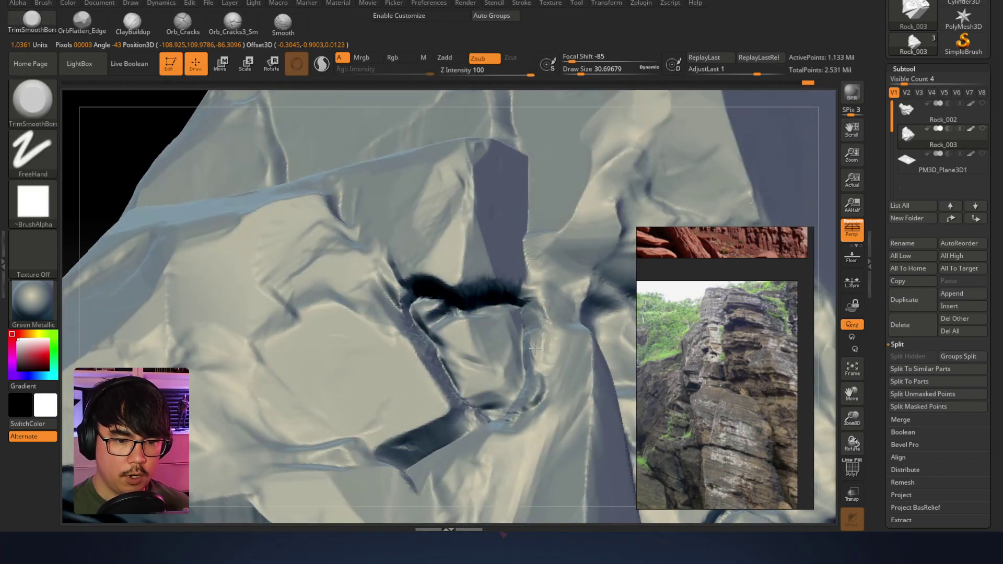
pyautogui.press('ctrl')
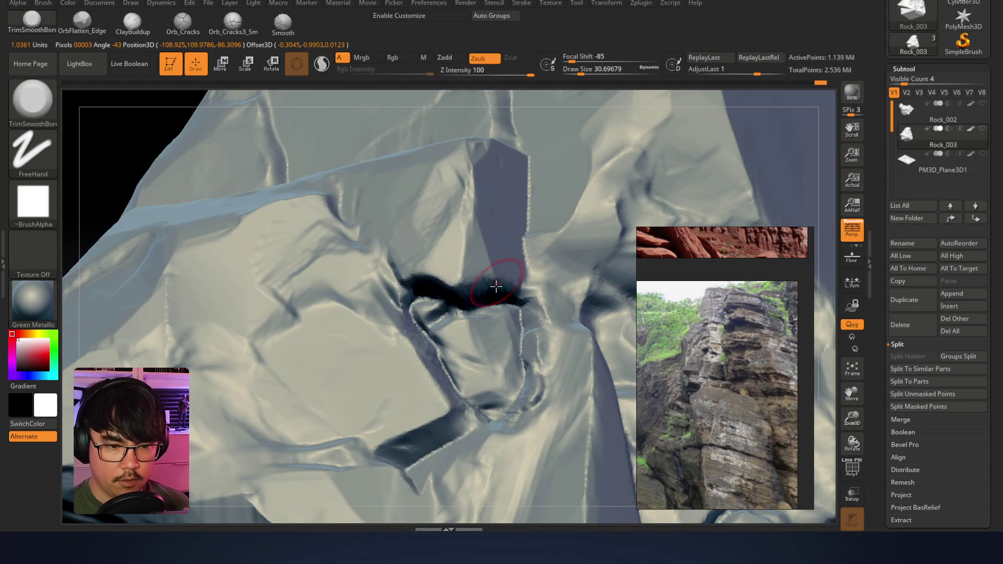
# Smooth and trim the jagged vertical edge of the block above the chunk
pyautogui.moveTo(501, 278); pyautogui.dragTo(488, 284)
pyautogui.press('ctrl')
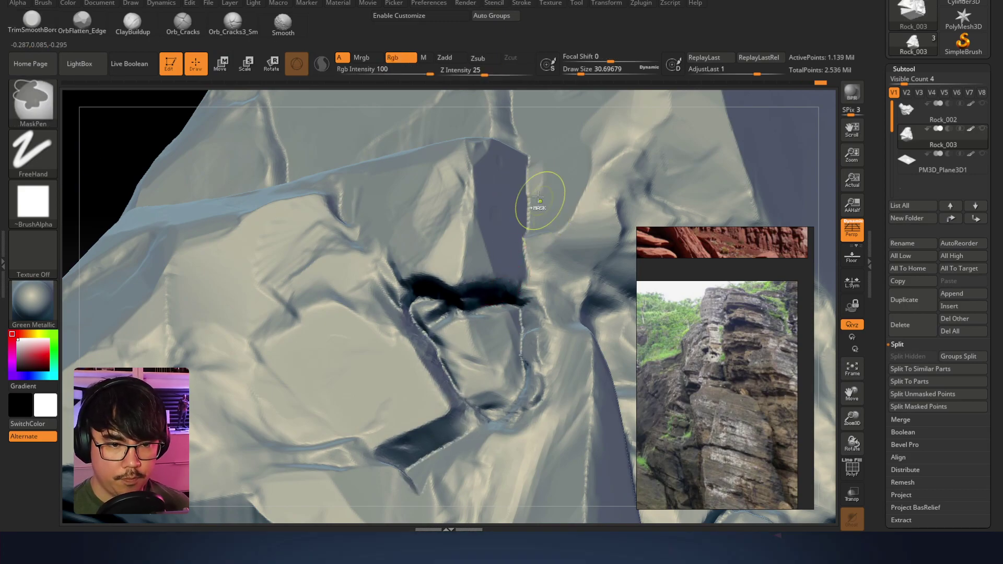
pyautogui.keyDown('shift'); pyautogui.moveTo(525, 183); pyautogui.dragTo(536, 192); pyautogui.keyUp('shift')
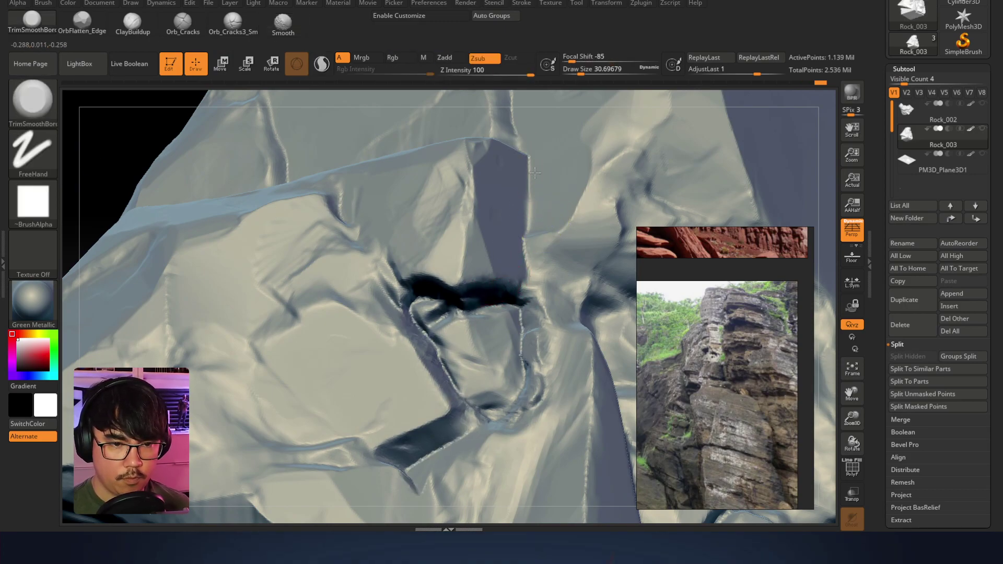
pyautogui.moveTo(532, 285); pyautogui.dragTo(544, 237, button='right')
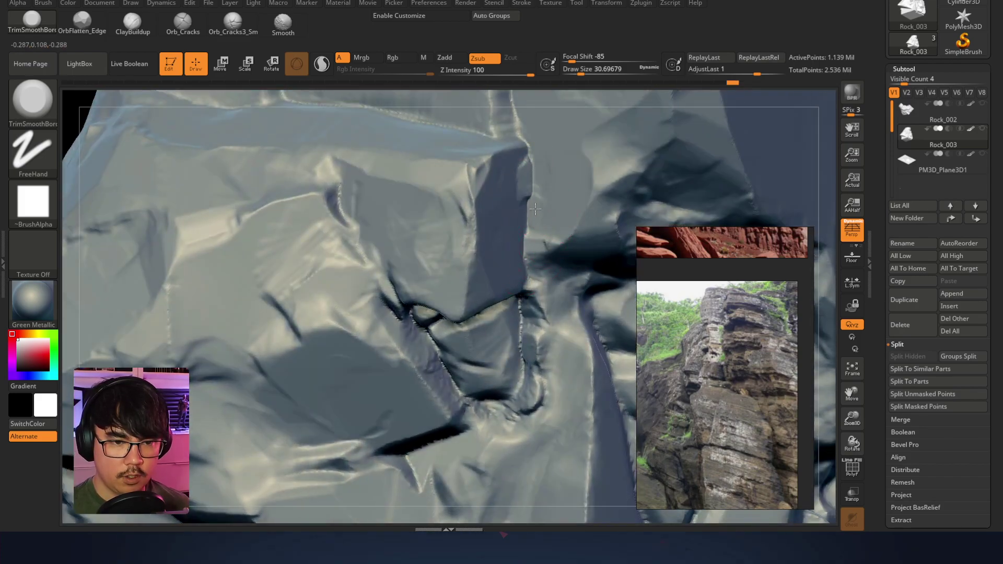
pyautogui.press('ctrl')
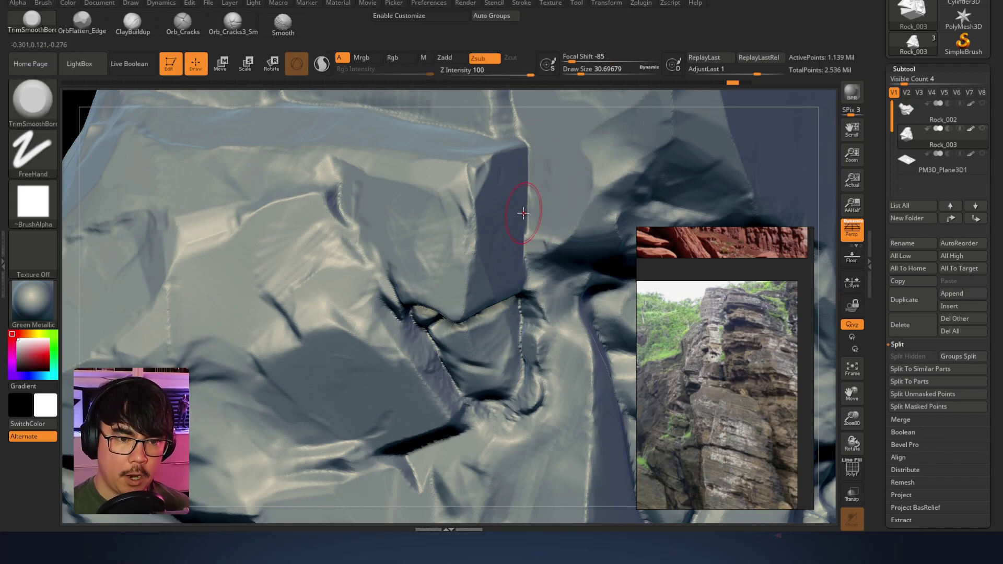
pyautogui.press('shift')
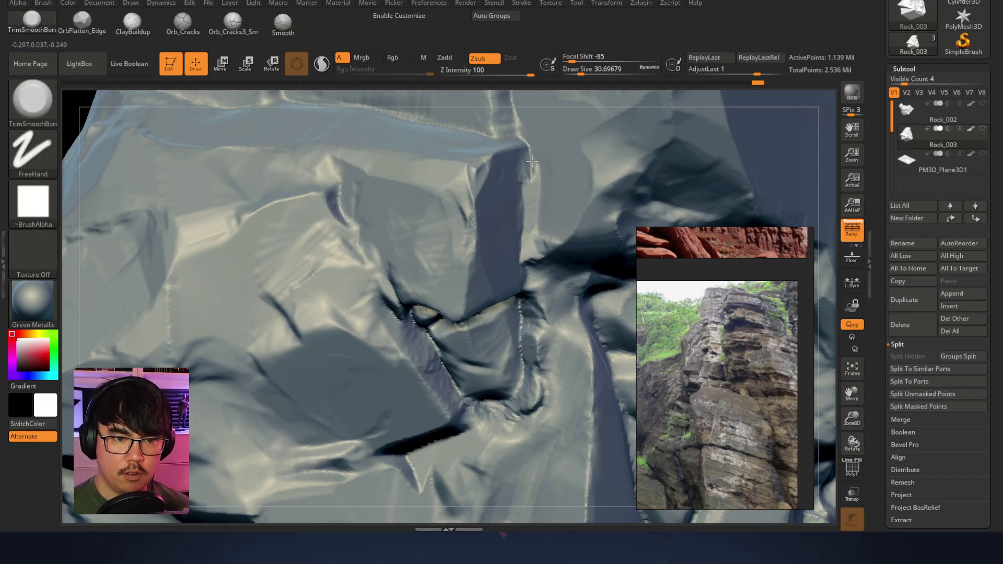
# Set the Draw Size to about 54 and flatten the underside of the block overhanging the chunk
pyautogui.moveTo(540, 183); pyautogui.dragTo(621, 228, button='right')
pyautogui.moveTo(546, 237); pyautogui.dragTo(559, 197, button='right')
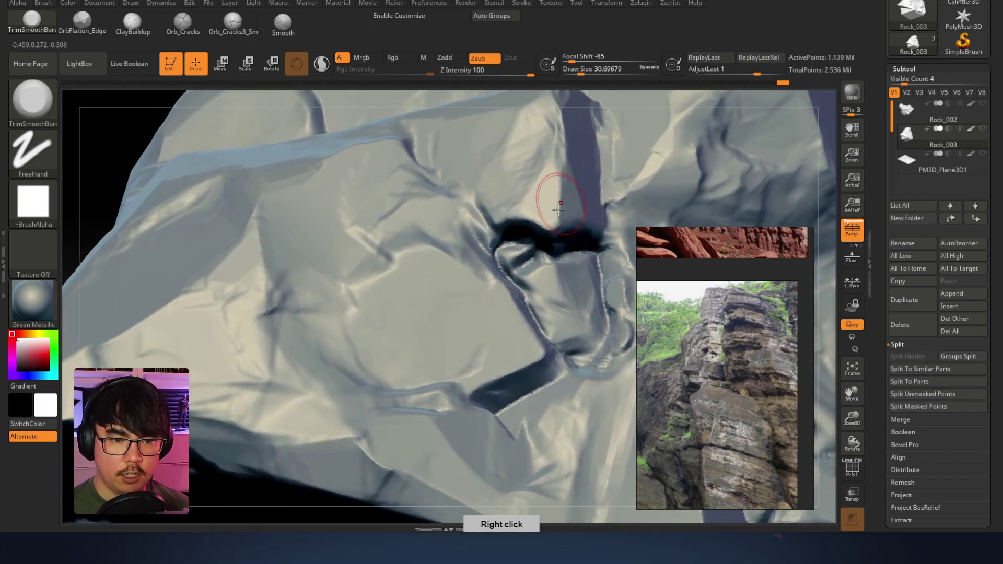
pyautogui.moveTo(531, 277); pyautogui.dragTo(578, 208, button='right')
pyautogui.moveTo(577, 208); pyautogui.dragTo(601, 208)
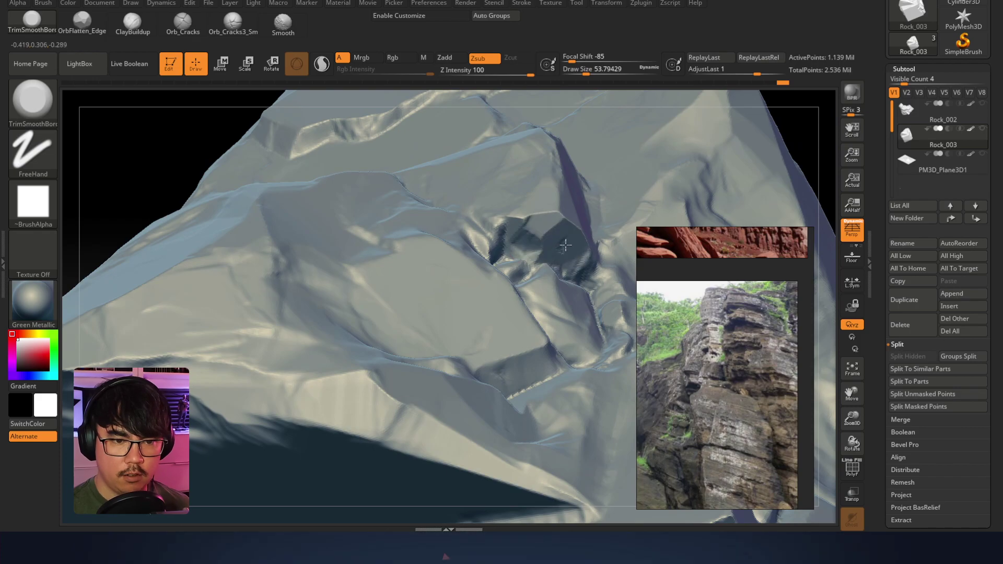
# Set the Draw Size to about 37 and trim the facets along the crack beside the chunk
pyautogui.moveTo(560, 244); pyautogui.dragTo(507, 308, button='right')
pyautogui.moveTo(508, 299)
pyautogui.mouseDown()
pyautogui.moveTo(522, 316)
pyautogui.moveTo(497, 295)
pyautogui.mouseUp()
pyautogui.press('space')
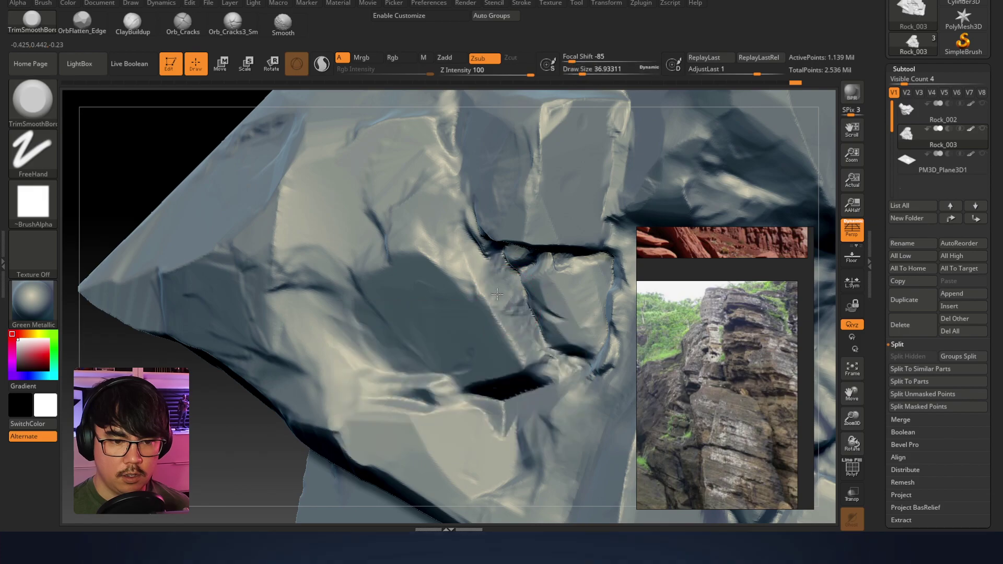
pyautogui.moveTo(475, 259); pyautogui.dragTo(499, 230, button='right')
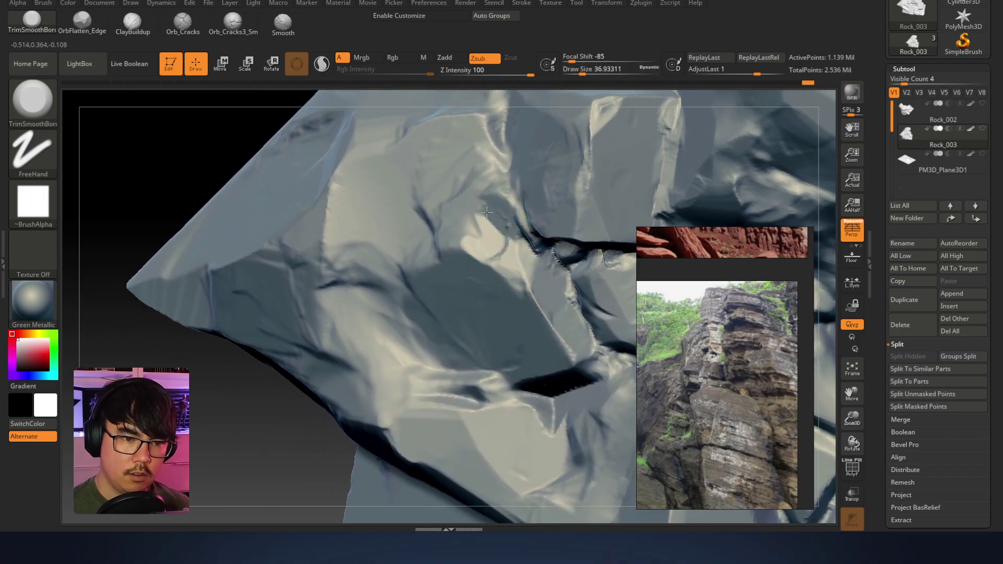
pyautogui.moveTo(498, 194)
pyautogui.mouseDown(button='right')
pyautogui.moveTo(460, 224)
pyautogui.moveTo(488, 212)
pyautogui.moveTo(491, 228)
pyautogui.moveTo(564, 189)
pyautogui.mouseUp(button='right')
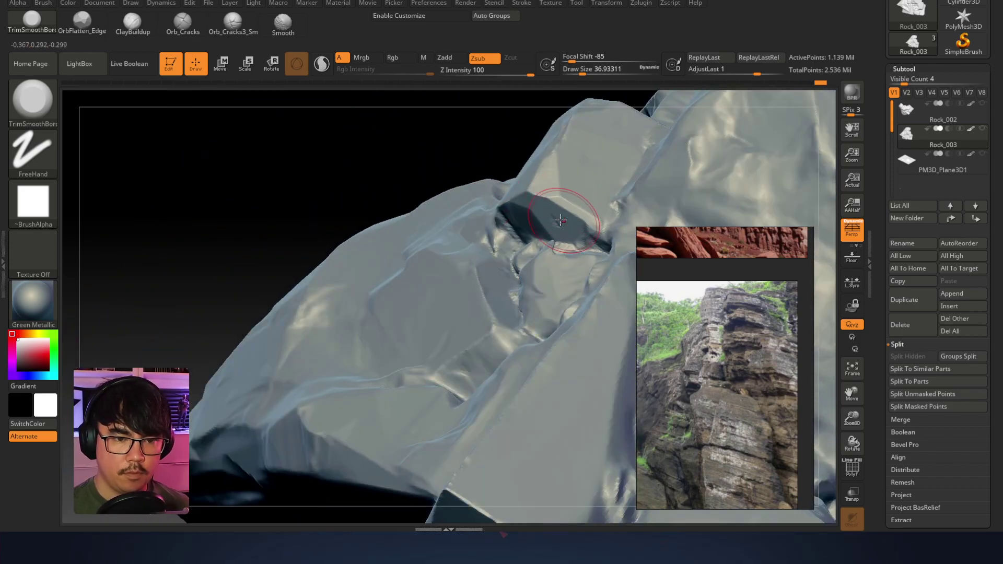
# Set the Draw Size to about 65 and flatten the bumps on the broad side face of the rock
pyautogui.moveTo(576, 230)
pyautogui.mouseDown(button='right')
pyautogui.moveTo(489, 224)
pyautogui.moveTo(498, 214)
pyautogui.moveTo(483, 224)
pyautogui.moveTo(495, 203)
pyautogui.moveTo(558, 258)
pyautogui.mouseUp(button='right')
pyautogui.moveTo(544, 326)
pyautogui.mouseDown(button='right')
pyautogui.moveTo(513, 325)
pyautogui.moveTo(522, 247)
pyautogui.moveTo(479, 220)
pyautogui.moveTo(595, 157)
pyautogui.mouseUp(button='right')
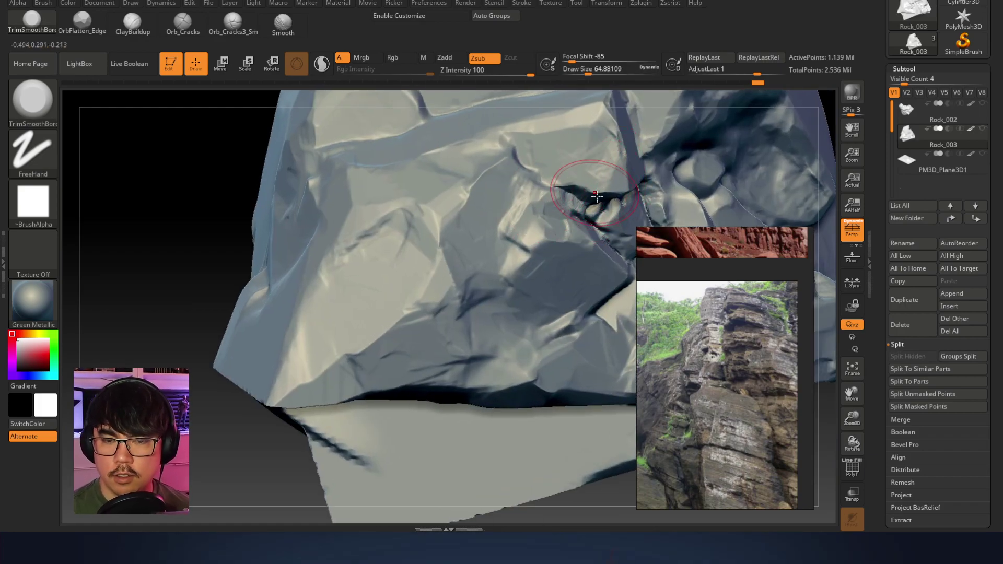
pyautogui.moveTo(594, 211); pyautogui.dragTo(413, 224, button='right')
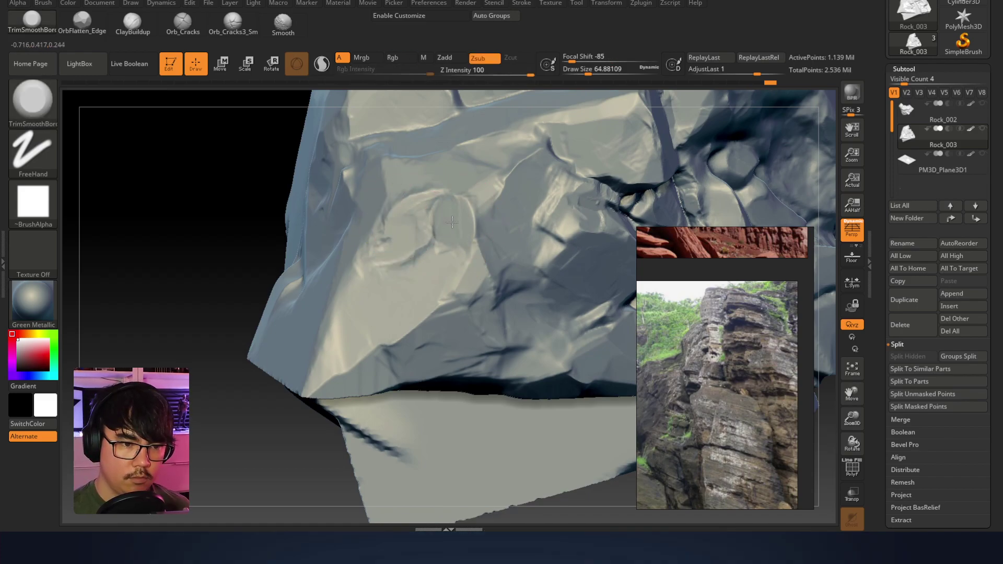
# Show all subtools again, select Rock_002 and move it slightly downwards
pyautogui.moveTo(490, 268); pyautogui.dragTo(491, 235, button='right')
pyautogui.keyDown('shift'); pyautogui.click(982, 129); pyautogui.keyUp('shift')
pyautogui.keyDown('alt'); pyautogui.click(493, 236); pyautogui.keyUp('alt')
pyautogui.press('w')
pyautogui.moveTo(556, 296); pyautogui.dragTo(554, 313)
pyautogui.moveTo(566, 290); pyautogui.dragTo(532, 306, button='right')
pyautogui.press('q')
# Trim the peak and lower tip of the small jagged rock in front of the cliff, at a Draw Size of about 90
pyautogui.moveTo(528, 220); pyautogui.dragTo(444, 290, button='right')
pyautogui.rightClick(438, 293)
pyautogui.moveTo(511, 182); pyautogui.dragTo(439, 285, button='right')
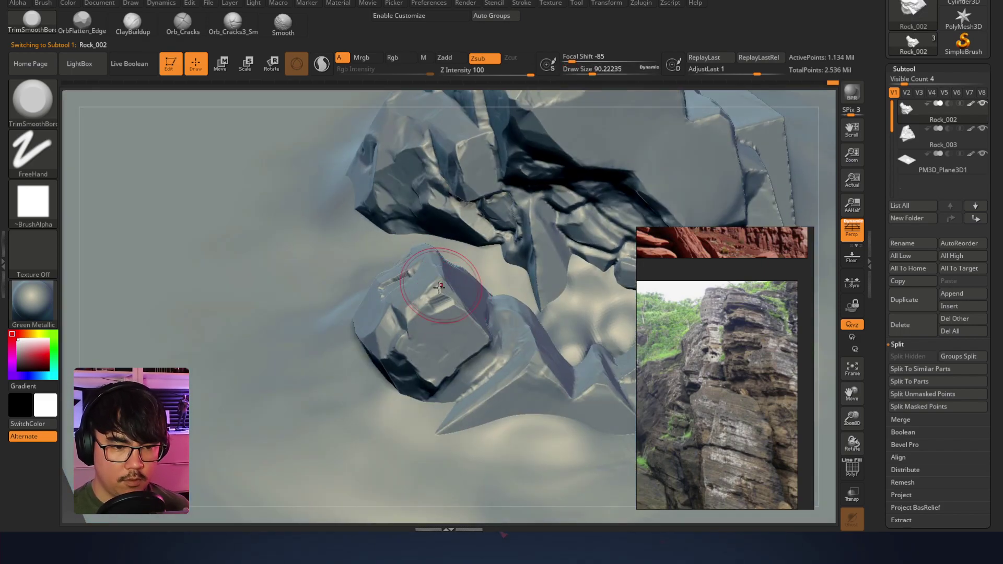
pyautogui.moveTo(436, 303)
pyautogui.mouseDown(button='right')
pyautogui.moveTo(426, 320)
pyautogui.moveTo(478, 384)
pyautogui.mouseUp(button='right')
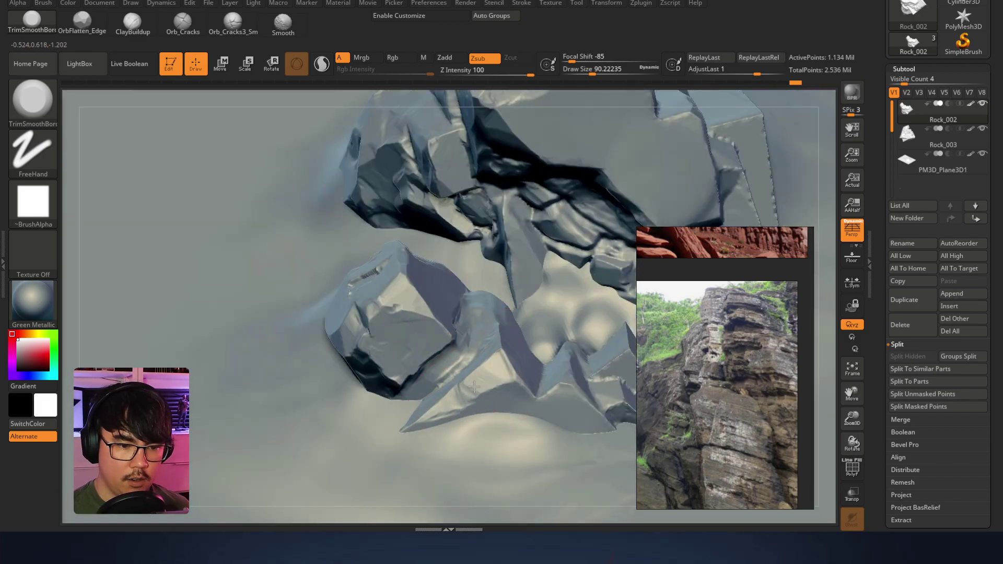
pyautogui.moveTo(531, 341); pyautogui.dragTo(465, 375, button='right')
pyautogui.moveTo(526, 331)
pyautogui.mouseDown()
pyautogui.moveTo(538, 347)
pyautogui.moveTo(491, 353)
pyautogui.moveTo(540, 318)
pyautogui.mouseUp()
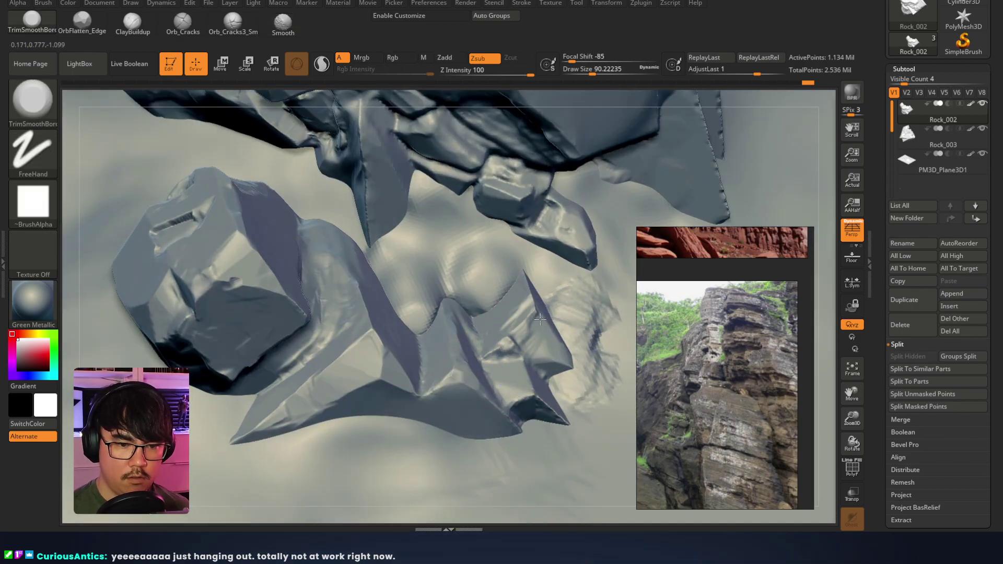
pyautogui.moveTo(525, 389)
pyautogui.mouseDown()
pyautogui.moveTo(546, 407)
pyautogui.moveTo(517, 413)
pyautogui.moveTo(522, 431)
pyautogui.mouseUp()
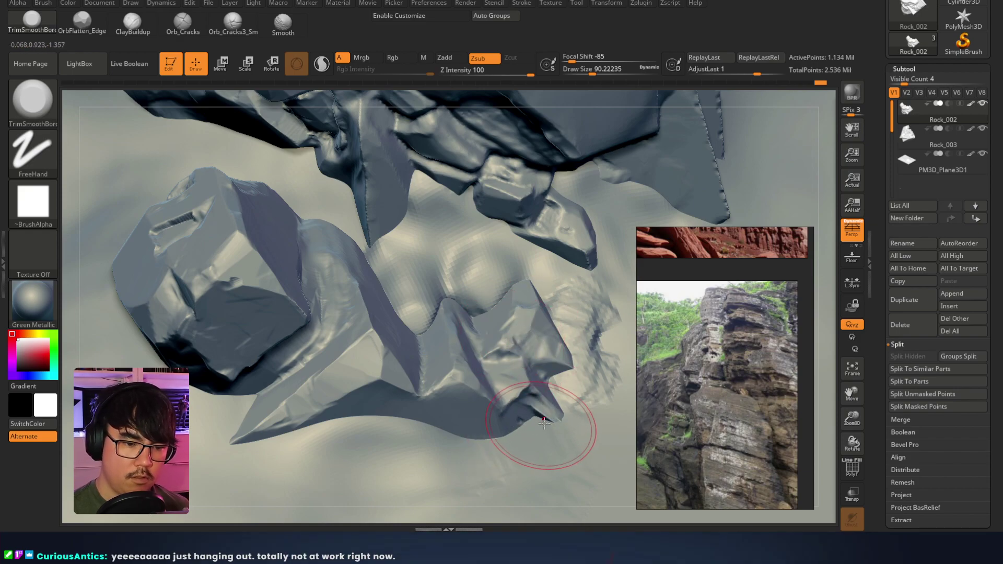
# Undo the last trim on the small jagged rock and check its surface from several angles
pyautogui.hotkey('ctrl', 'z')
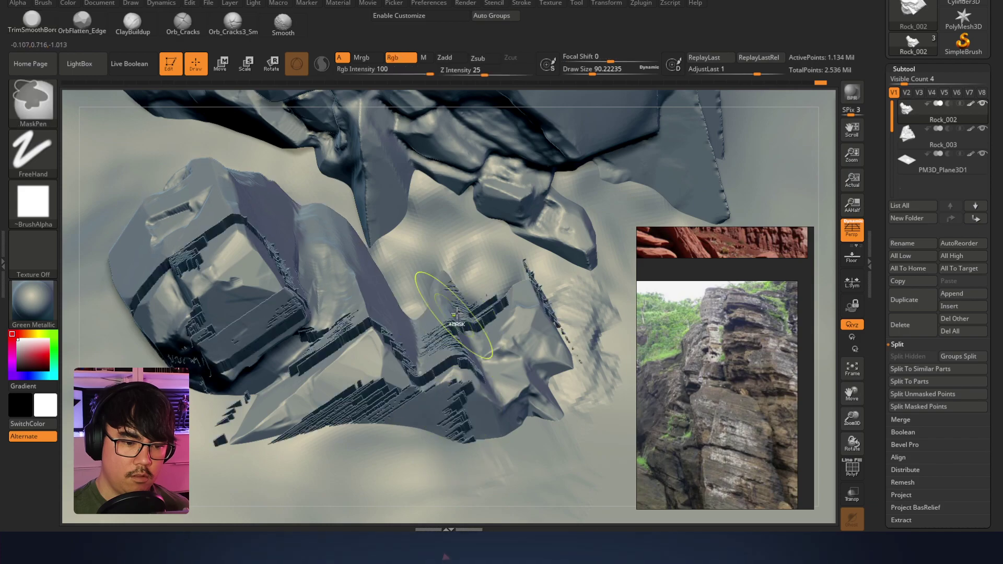
pyautogui.moveTo(511, 304); pyautogui.dragTo(489, 271, button='right')
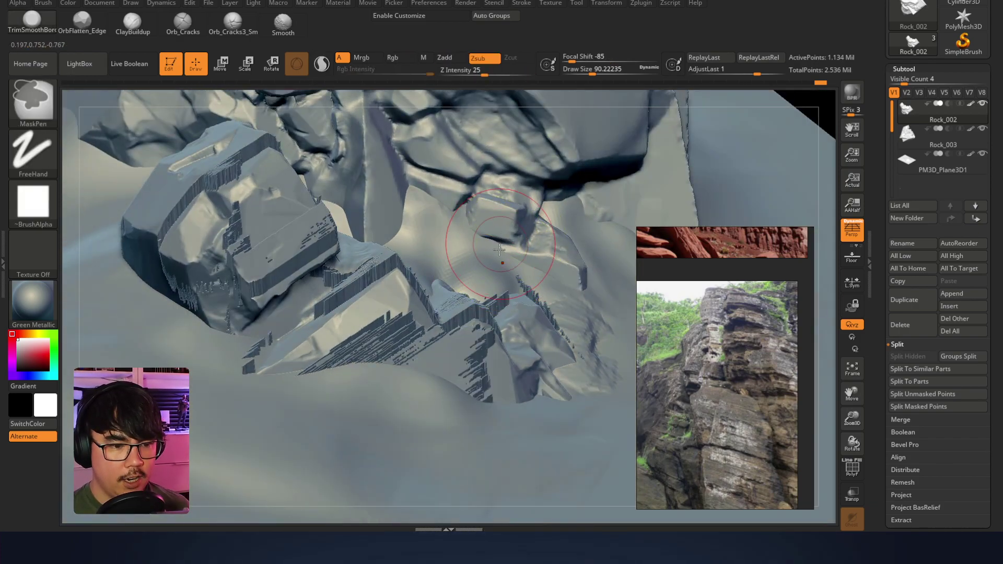
pyautogui.press('alt')
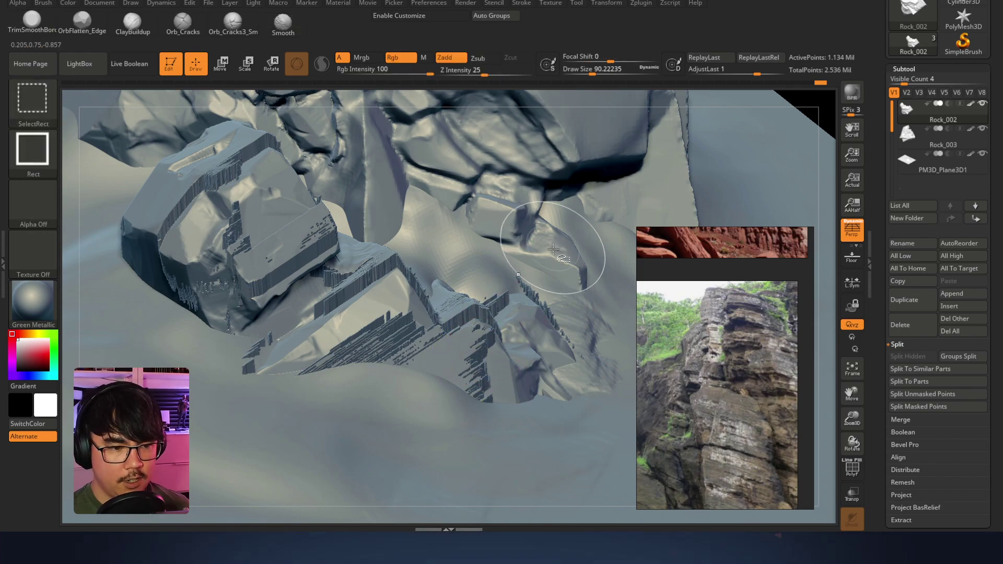
pyautogui.moveTo(490, 331)
pyautogui.mouseDown(button='right')
pyautogui.moveTo(485, 269)
pyautogui.moveTo(455, 291)
pyautogui.moveTo(365, 283)
pyautogui.mouseUp(button='right')
pyautogui.press('w')
pyautogui.press('q')
pyautogui.press('w')
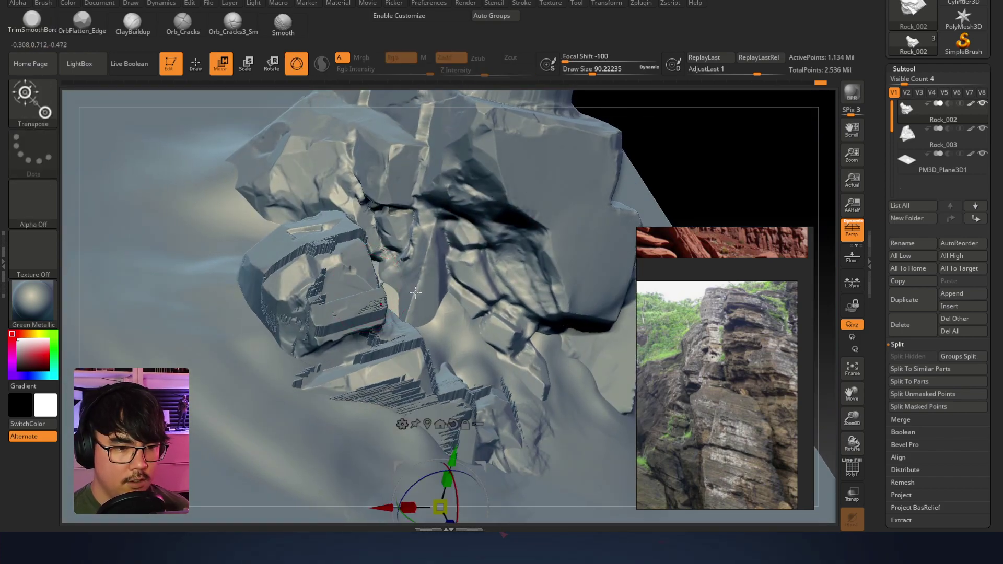
pyautogui.moveTo(467, 449); pyautogui.dragTo(667, 195, button='right')
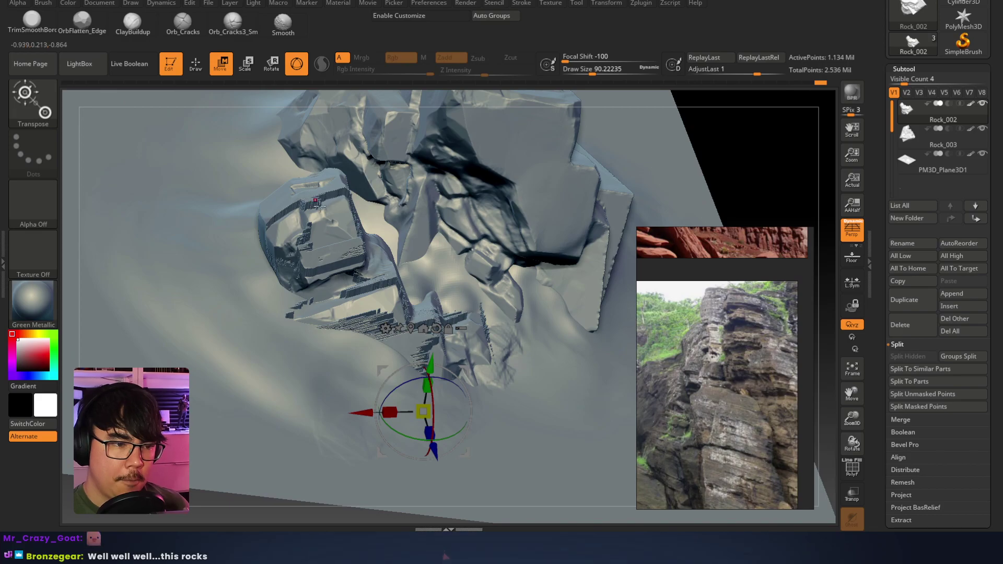
pyautogui.press('q')
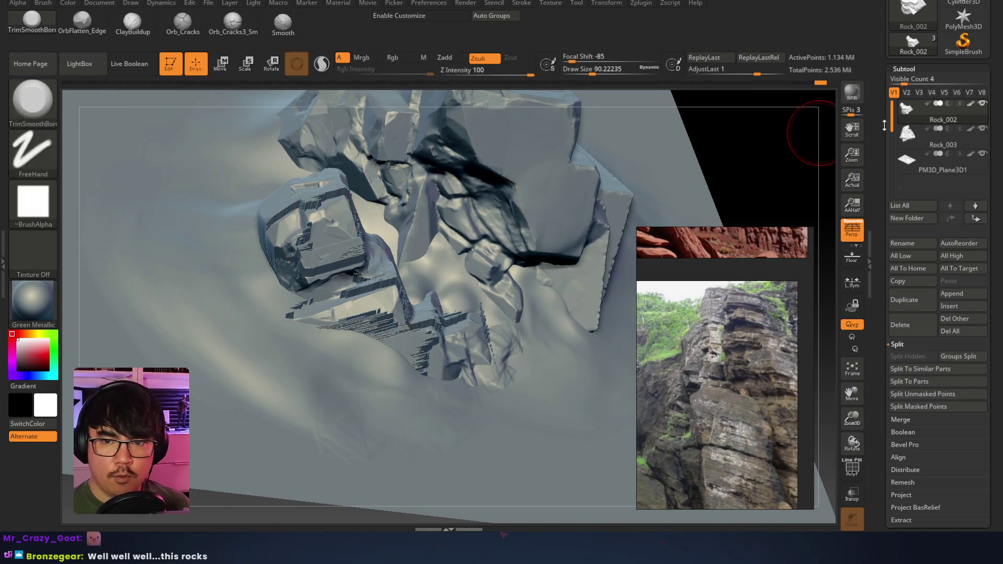
# Hide every subtool except Rock_002 and save the project
pyautogui.keyDown('shift'); pyautogui.click(982, 103); pyautogui.keyUp('shift')
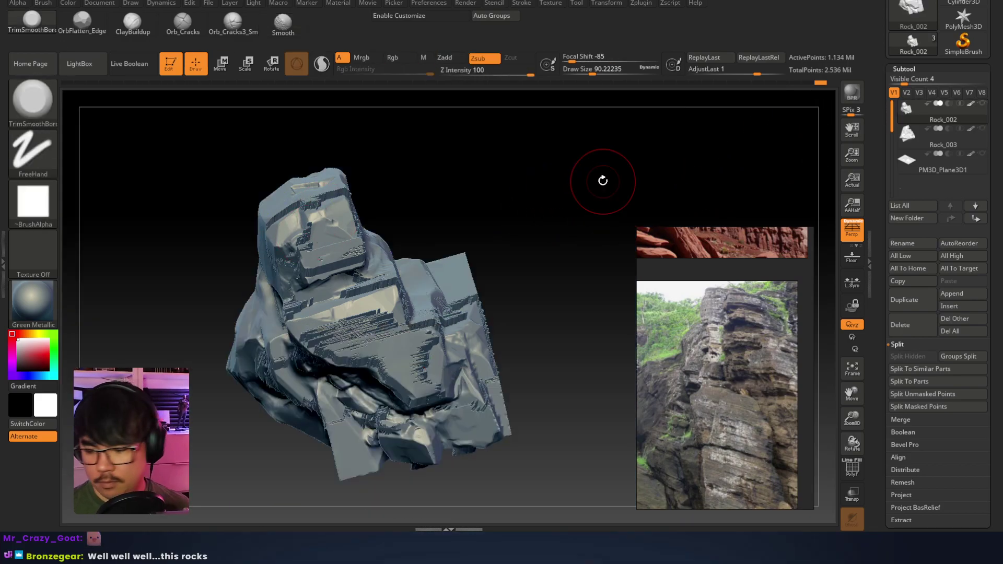
pyautogui.press('ctrl')
pyautogui.hotkey('ctrl', 's')
pyautogui.press('Escape')
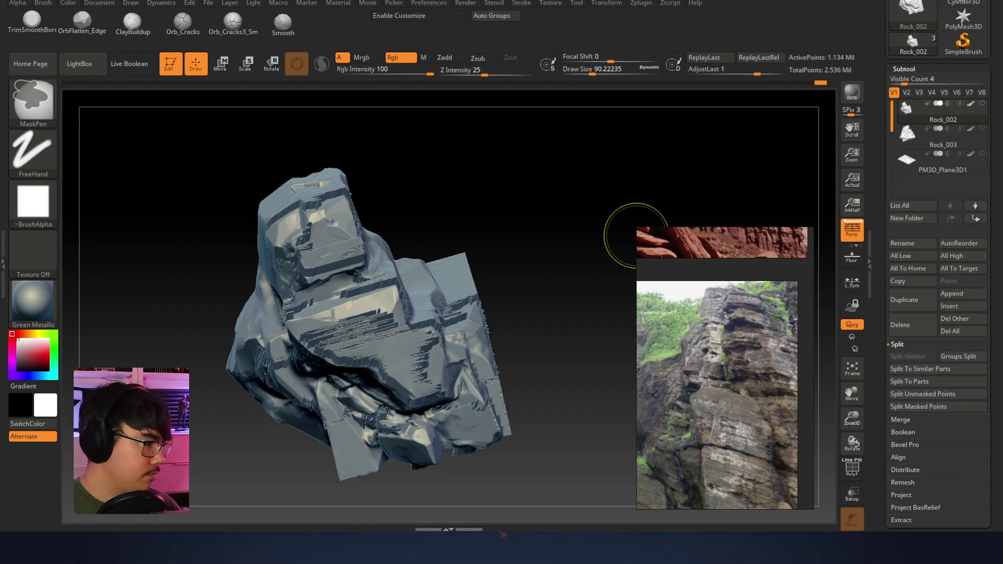
# Try to clear the mask on Rock_002 and open its DynaMesh settings
pyautogui.moveTo(635, 229)
pyautogui.mouseDown()
pyautogui.moveTo(542, 157)
pyautogui.moveTo(522, 186)
pyautogui.moveTo(505, 182)
pyautogui.mouseUp()
pyautogui.keyDown('ctrl'); pyautogui.click(472, 237); pyautogui.keyUp('ctrl')
pyautogui.keyDown('ctrl'); pyautogui.moveTo(558, 260); pyautogui.dragTo(539, 280); pyautogui.keyUp('ctrl')
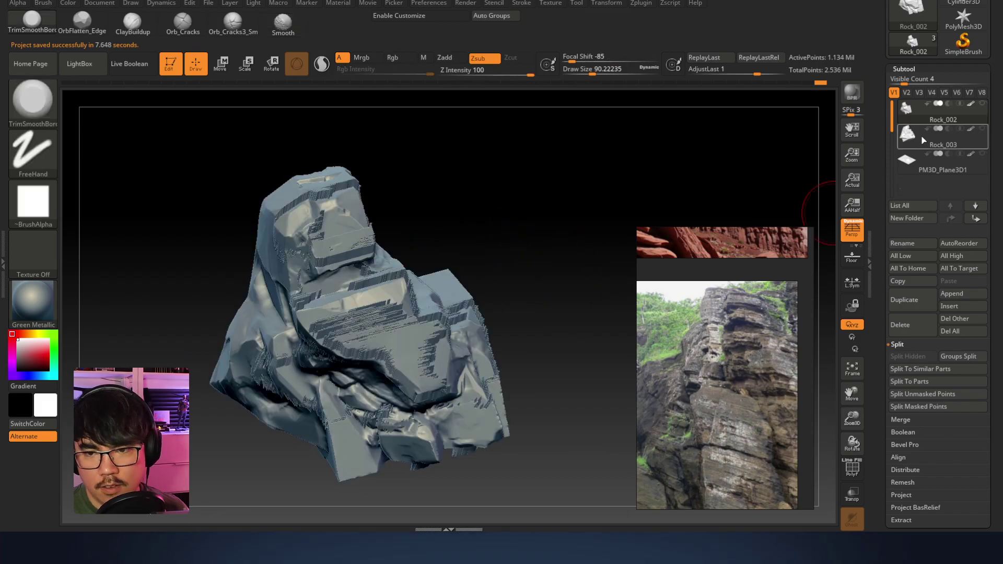
pyautogui.click(904, 69)
pyautogui.click(908, 82)
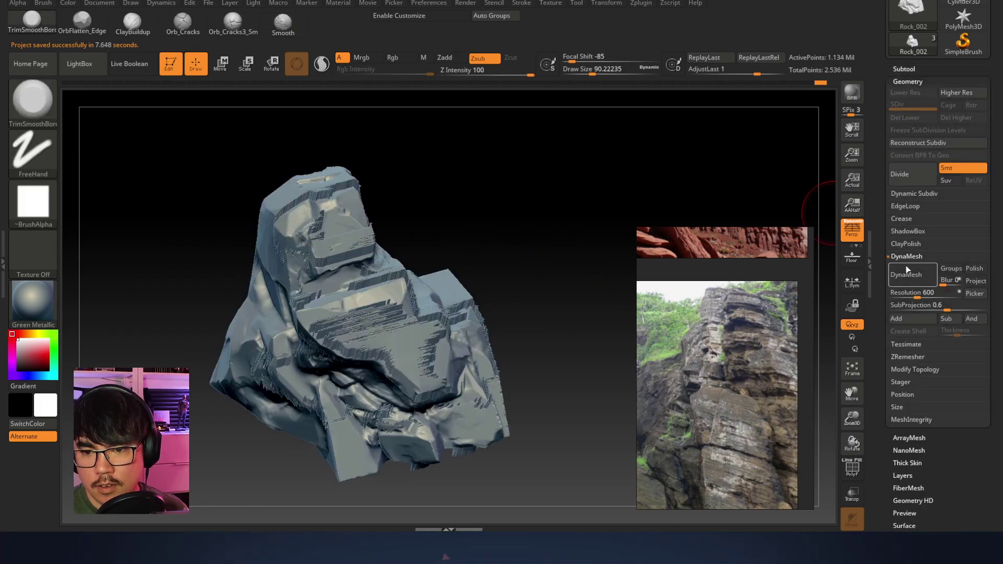
# Step through Rock_002's undo history to a clean surface and remesh it with DynaMesh at resolution 600
pyautogui.press('ctrl')
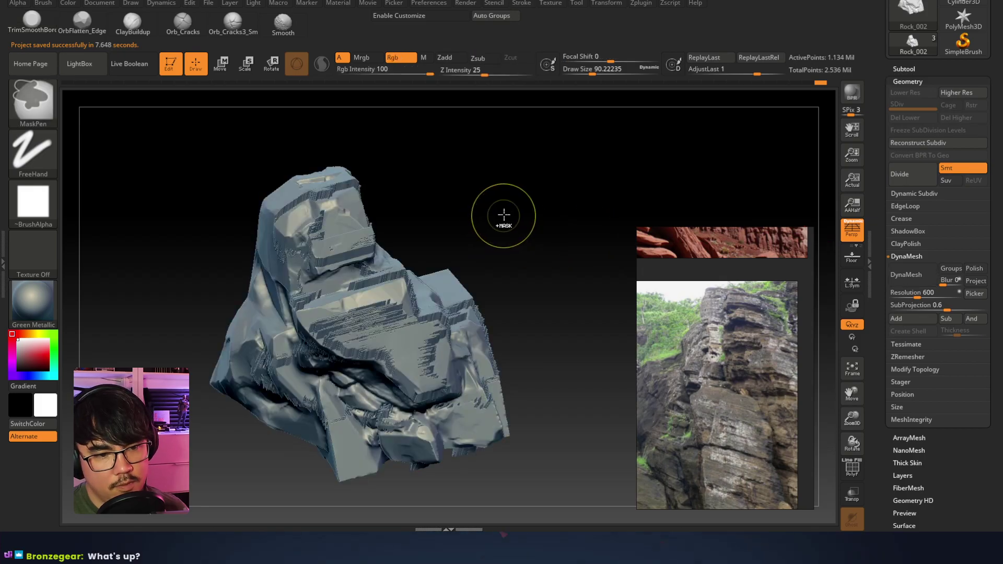
pyautogui.hotkey('ctrl', 'z')
pyautogui.hotkey('ctrl', 'z')
pyautogui.hotkey('ctrl', 'z')
pyautogui.hotkey('ctrl', 'z')
pyautogui.hotkey('ctrl', 'z')
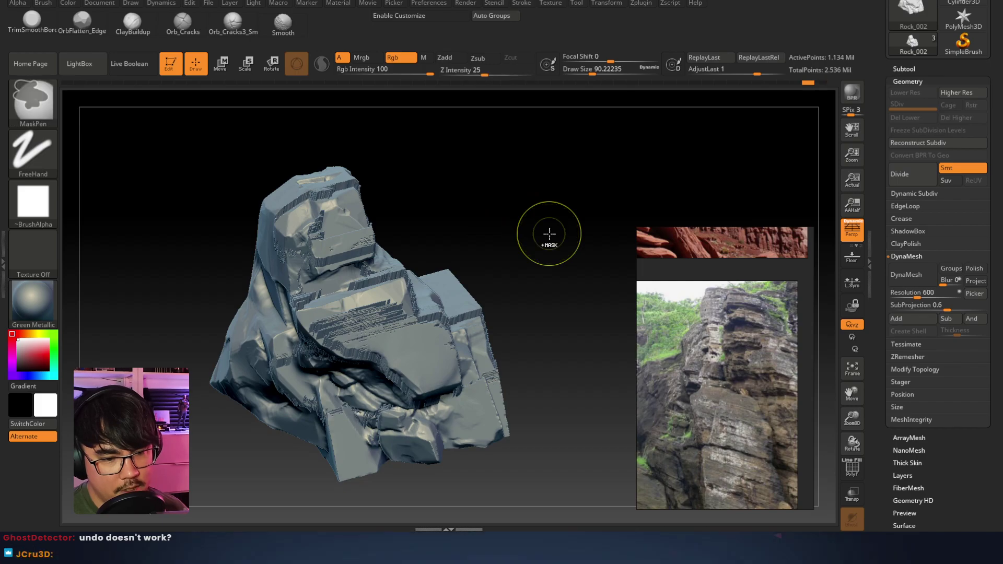
pyautogui.hotkey('ctrl', 'z')
pyautogui.hotkey('ctrl', 'z')
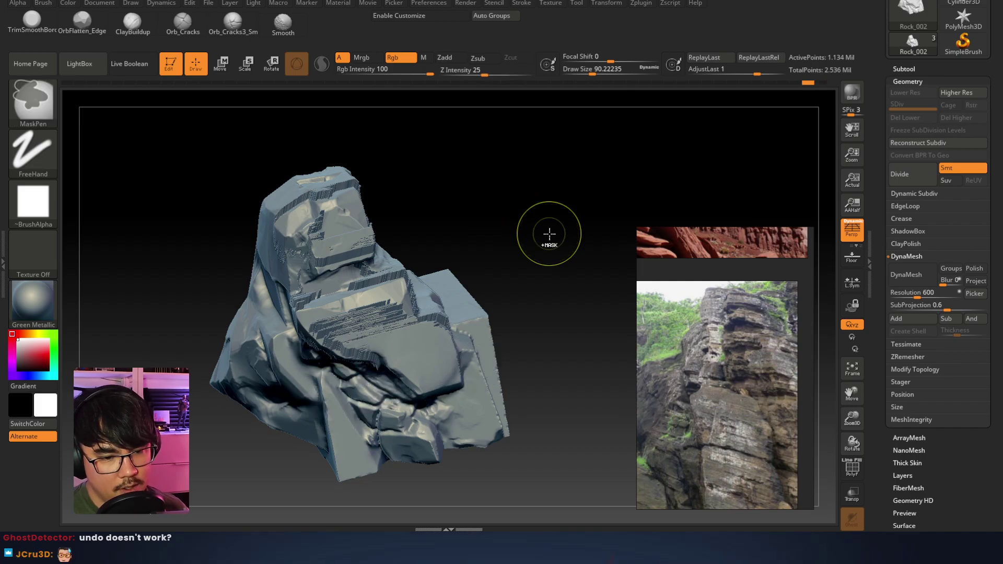
pyautogui.hotkey('ctrl', 'z')
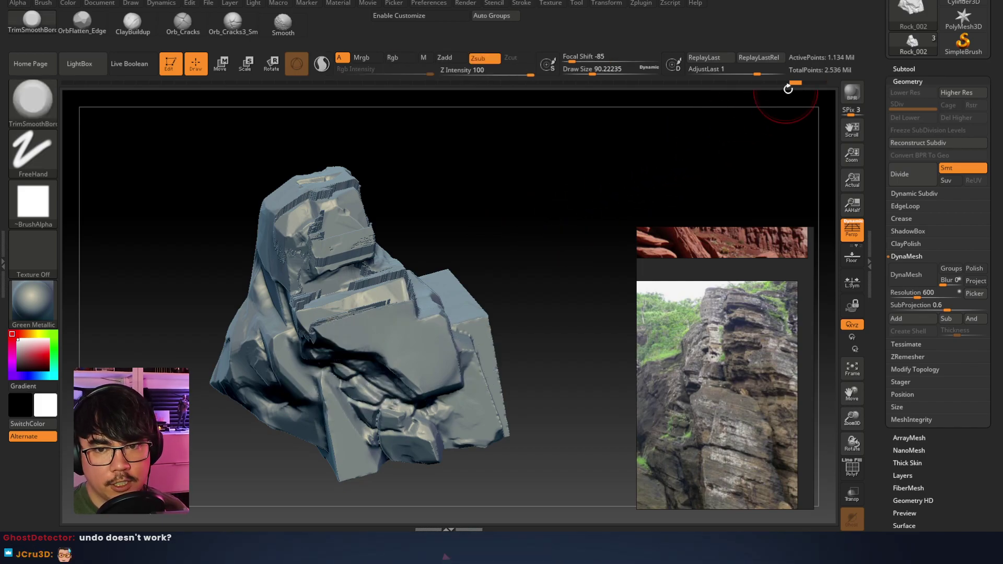
pyautogui.moveTo(793, 90)
pyautogui.mouseDown()
pyautogui.moveTo(769, 90)
pyautogui.moveTo(787, 95)
pyautogui.mouseUp()
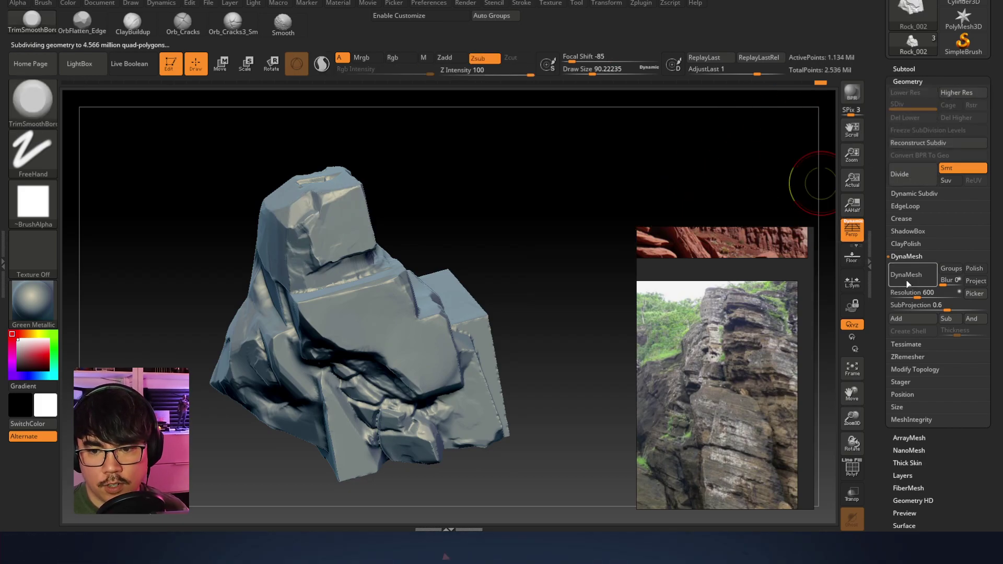
# Trim the edges and facets of the rock's middle ledge at a Draw Size of about 90
pyautogui.moveTo(457, 267)
pyautogui.mouseDown(button='right')
pyautogui.moveTo(491, 312)
pyautogui.moveTo(455, 275)
pyautogui.mouseUp(button='right')
pyautogui.moveTo(575, 199); pyautogui.dragTo(454, 253, button='right')
pyautogui.moveTo(402, 269); pyautogui.dragTo(434, 258, button='right')
pyautogui.moveTo(434, 257)
pyautogui.mouseDown()
pyautogui.moveTo(392, 265)
pyautogui.moveTo(407, 278)
pyautogui.mouseUp()
pyautogui.moveTo(407, 278); pyautogui.dragTo(407, 261, button='right')
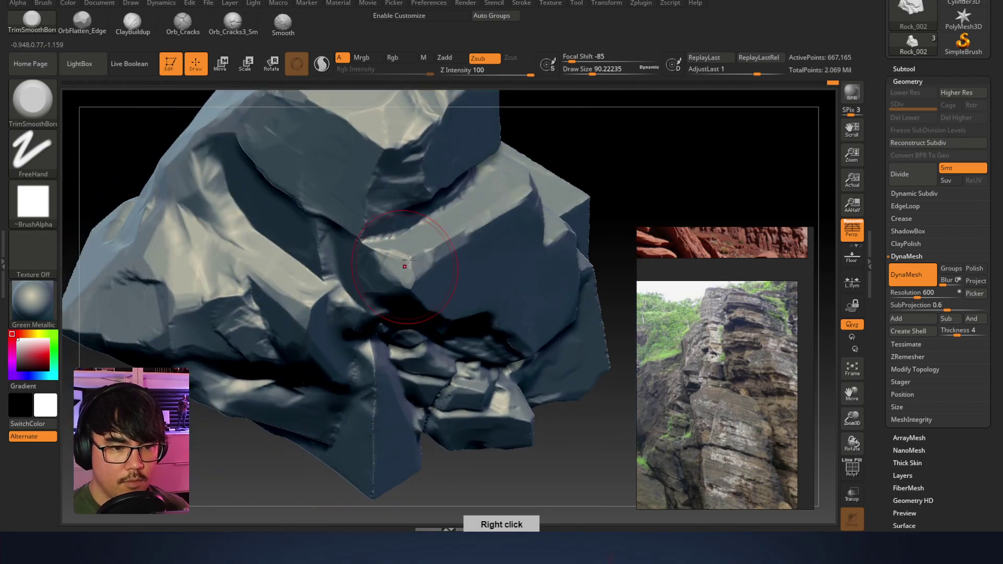
pyautogui.moveTo(461, 234); pyautogui.dragTo(421, 283, button='right')
pyautogui.moveTo(474, 264)
pyautogui.mouseDown()
pyautogui.moveTo(444, 287)
pyautogui.moveTo(455, 256)
pyautogui.moveTo(473, 305)
pyautogui.moveTo(434, 324)
pyautogui.moveTo(497, 254)
pyautogui.mouseUp()
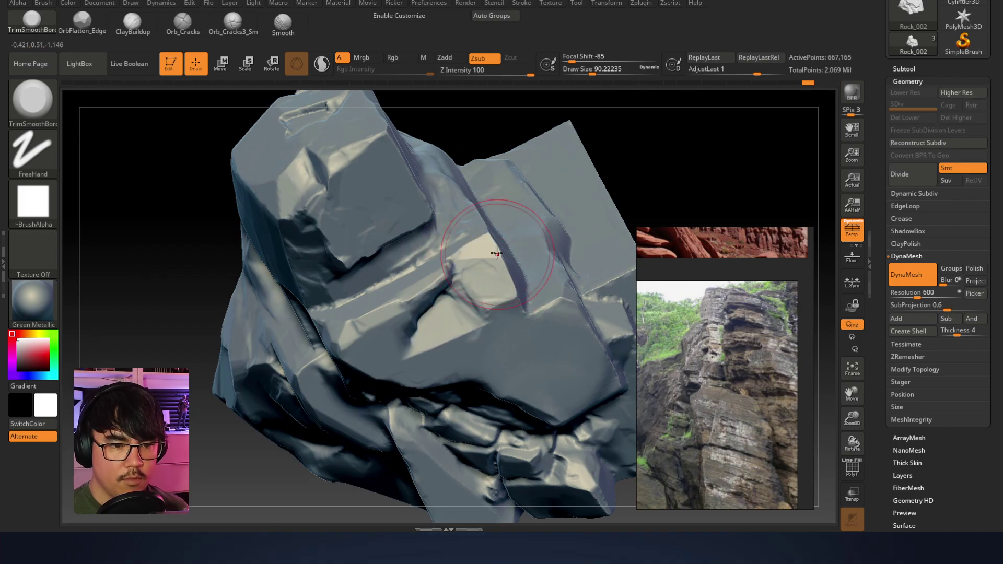
pyautogui.moveTo(497, 255); pyautogui.dragTo(490, 260, button='right')
pyautogui.moveTo(506, 283); pyautogui.dragTo(496, 238)
# Set the Draw Size to about 167 and flatten the upper block's face around its small rectangular notch
pyautogui.moveTo(510, 202)
pyautogui.mouseDown(button='right')
pyautogui.moveTo(460, 241)
pyautogui.moveTo(425, 224)
pyautogui.moveTo(404, 235)
pyautogui.mouseUp(button='right')
pyautogui.rightClick(404, 235)
pyautogui.moveTo(405, 235); pyautogui.dragTo(415, 238)
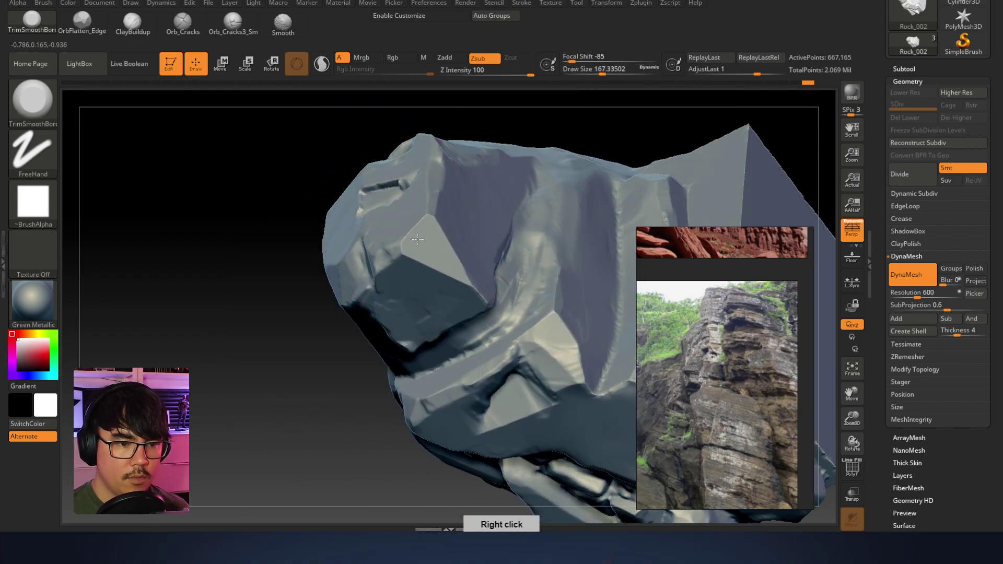
pyautogui.moveTo(418, 235); pyautogui.dragTo(396, 232, button='right')
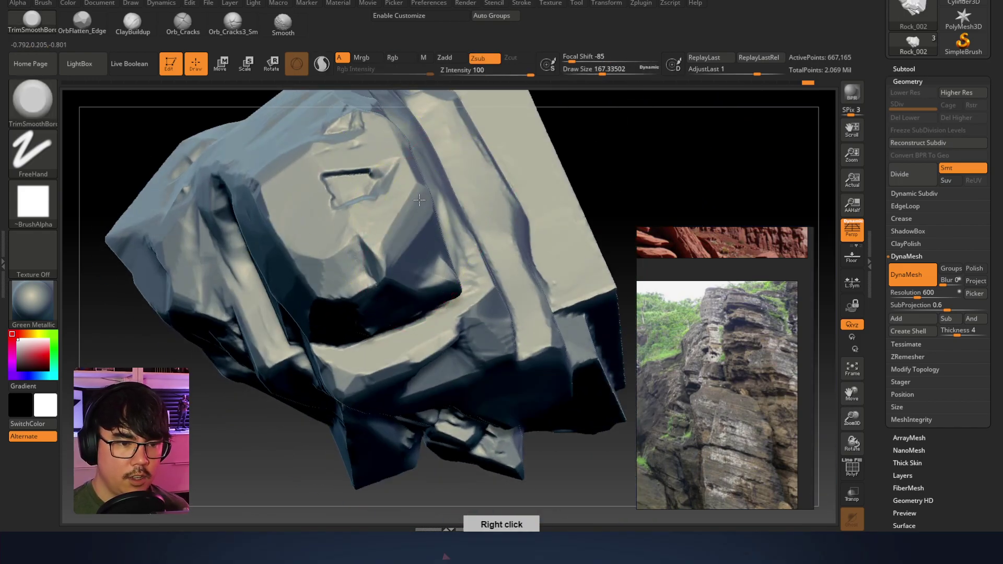
pyautogui.rightClick(396, 233)
pyautogui.moveTo(396, 233)
pyautogui.mouseDown()
pyautogui.moveTo(384, 233)
pyautogui.moveTo(374, 268)
pyautogui.moveTo(369, 226)
pyautogui.mouseUp()
pyautogui.moveTo(331, 182)
pyautogui.mouseDown()
pyautogui.moveTo(373, 176)
pyautogui.moveTo(367, 185)
pyautogui.moveTo(380, 175)
pyautogui.moveTo(362, 184)
pyautogui.moveTo(379, 183)
pyautogui.moveTo(349, 176)
pyautogui.moveTo(381, 197)
pyautogui.mouseUp()
pyautogui.rightClick(362, 183)
# Set the Draw Size to about 74 and trim the lower edge of the upper block above the crack
pyautogui.moveTo(421, 141)
pyautogui.mouseDown(button='right')
pyautogui.moveTo(428, 183)
pyautogui.moveTo(418, 219)
pyautogui.mouseUp(button='right')
pyautogui.rightClick(389, 244)
pyautogui.moveTo(389, 244); pyautogui.dragTo(381, 233)
pyautogui.press('space')
pyautogui.moveTo(381, 233); pyautogui.dragTo(393, 265, button='right')
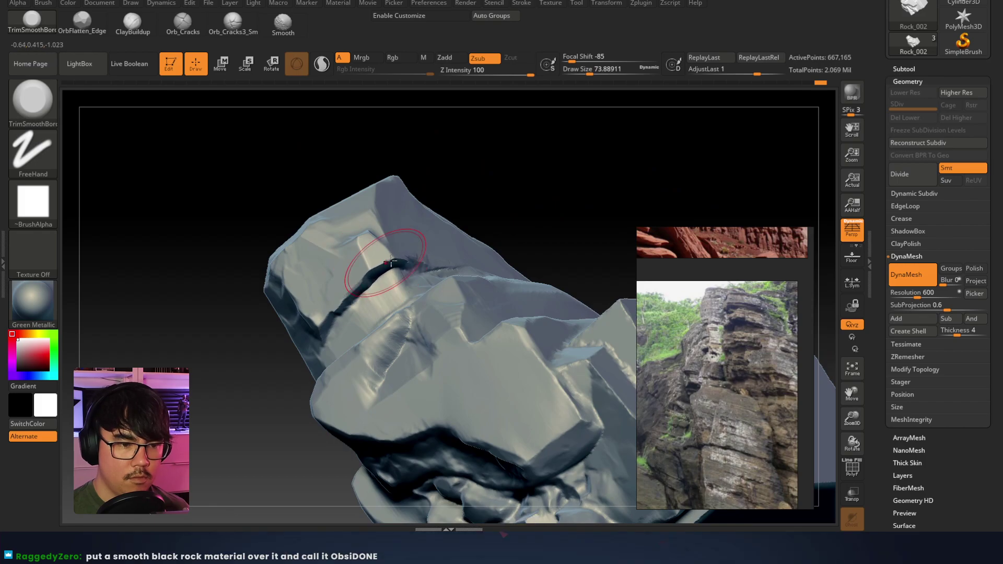
# Set the Draw Size to about 83 and trim the sharp edges of the tall slab at the rock's side
pyautogui.moveTo(382, 269)
pyautogui.mouseDown(button='right')
pyautogui.moveTo(406, 241)
pyautogui.moveTo(349, 281)
pyautogui.moveTo(340, 237)
pyautogui.moveTo(385, 336)
pyautogui.moveTo(378, 366)
pyautogui.moveTo(372, 331)
pyautogui.mouseUp(button='right')
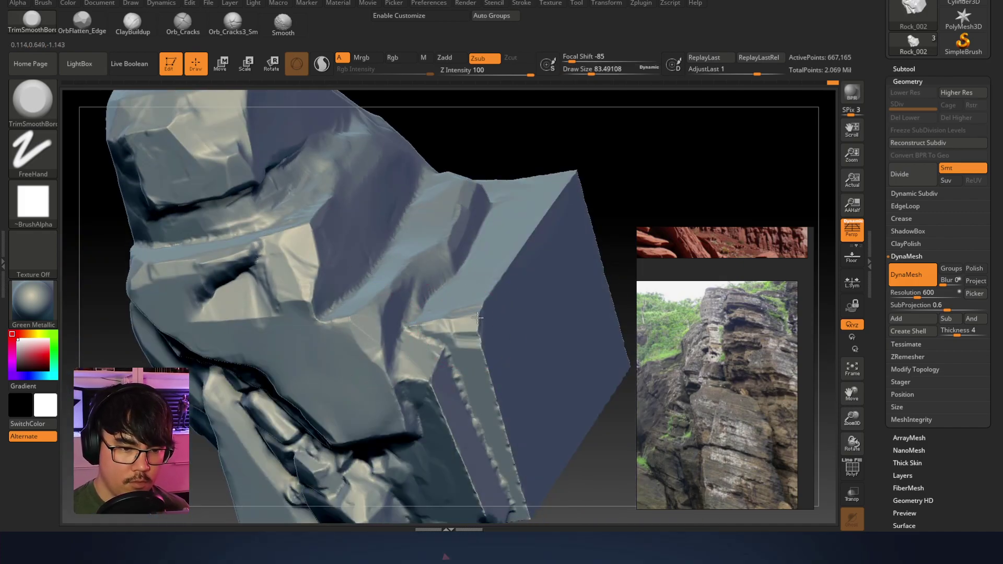
pyautogui.moveTo(497, 274); pyautogui.dragTo(483, 282, button='right')
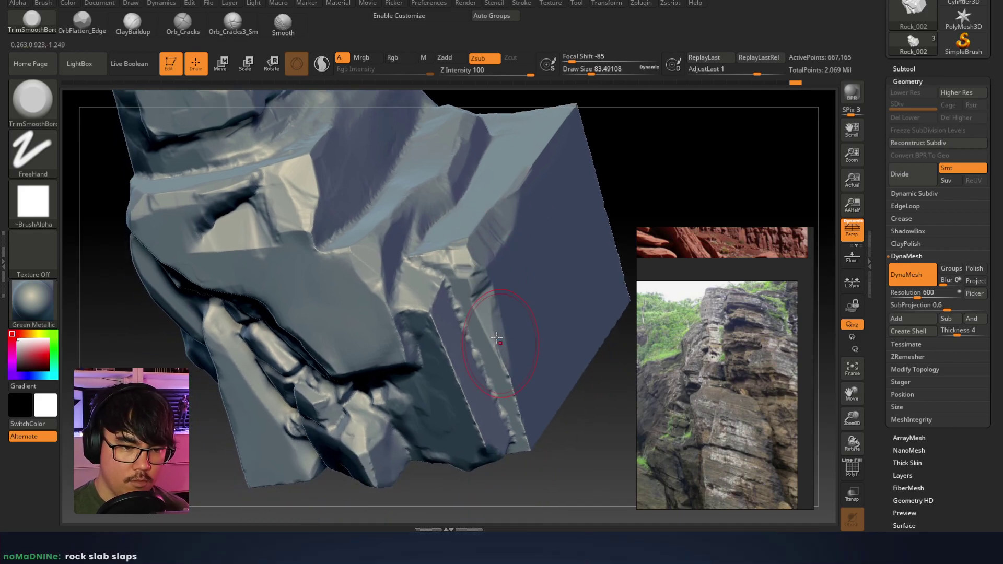
pyautogui.moveTo(434, 308); pyautogui.dragTo(573, 170, button='right')
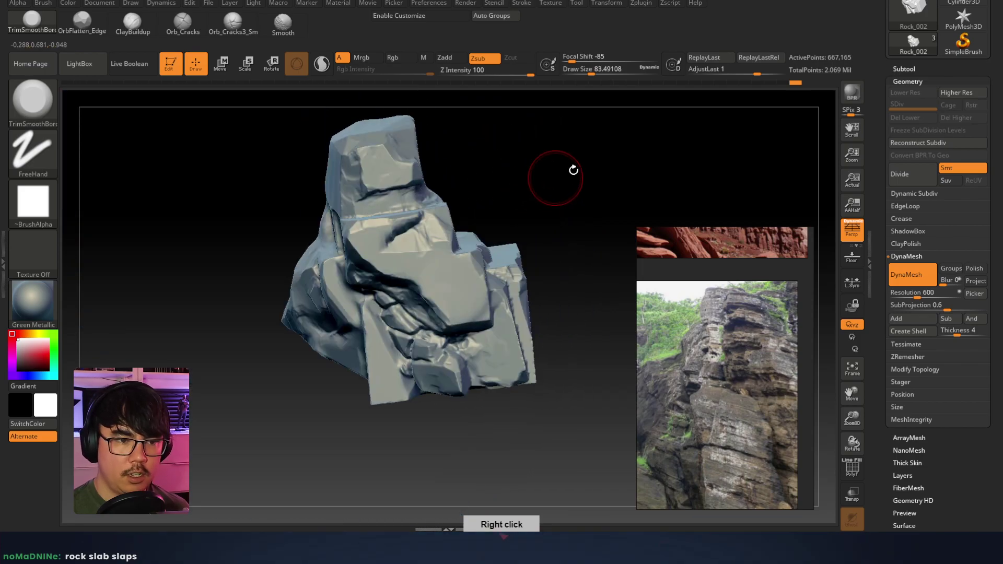
# Select Rock_003 and show all subtools again around the small rock in front of the cliff
pyautogui.click(897, 71)
pyautogui.keyDown('shift'); pyautogui.click(906, 134); pyautogui.keyUp('shift')
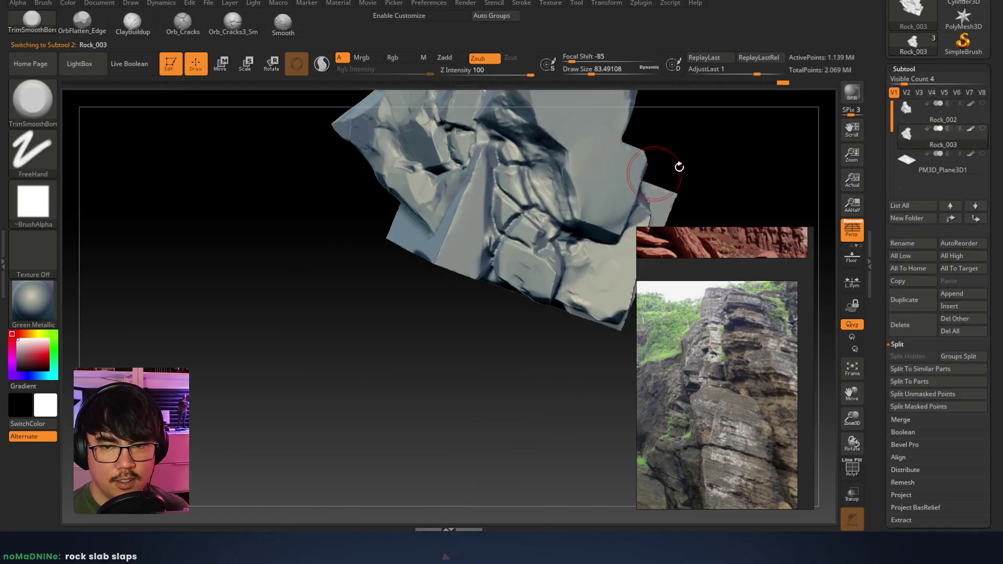
pyautogui.keyDown('shift'); pyautogui.click(981, 128); pyautogui.keyUp('shift')
pyautogui.moveTo(548, 204)
pyautogui.keyDown('alt'); pyautogui.mouseDown(button='right')
pyautogui.moveTo(525, 240)
pyautogui.moveTo(485, 232)
pyautogui.moveTo(518, 246)
pyautogui.moveTo(578, 246)
pyautogui.moveTo(457, 217)
pyautogui.moveTo(437, 240)
pyautogui.moveTo(451, 351)
pyautogui.moveTo(411, 310)
pyautogui.mouseUp(button='right'); pyautogui.keyUp('alt')
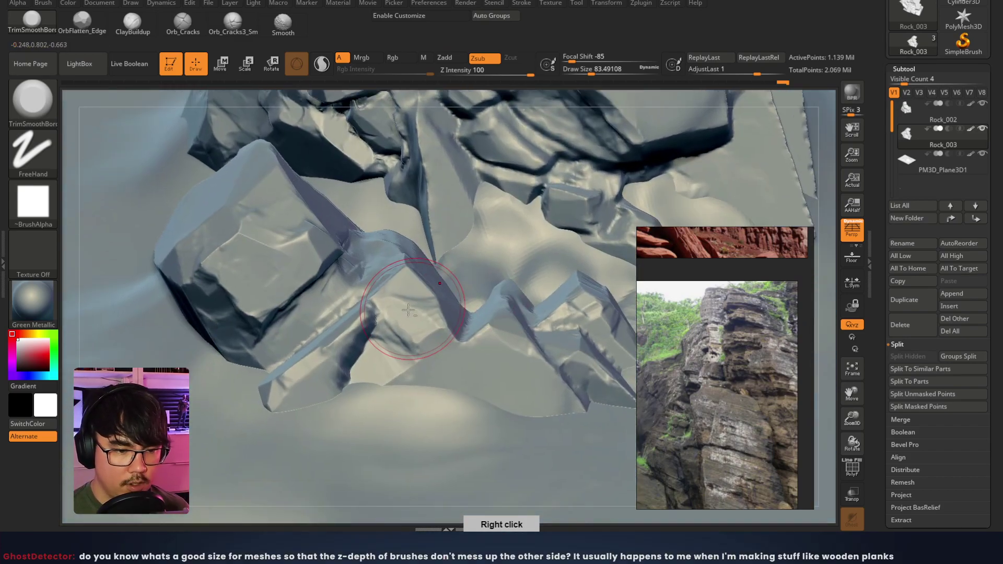
# Select Rock_002 and trim and smooth the facets on its low front ridge at a Draw Size of about 83
pyautogui.press('ctrl')
pyautogui.moveTo(327, 377); pyautogui.dragTo(344, 377)
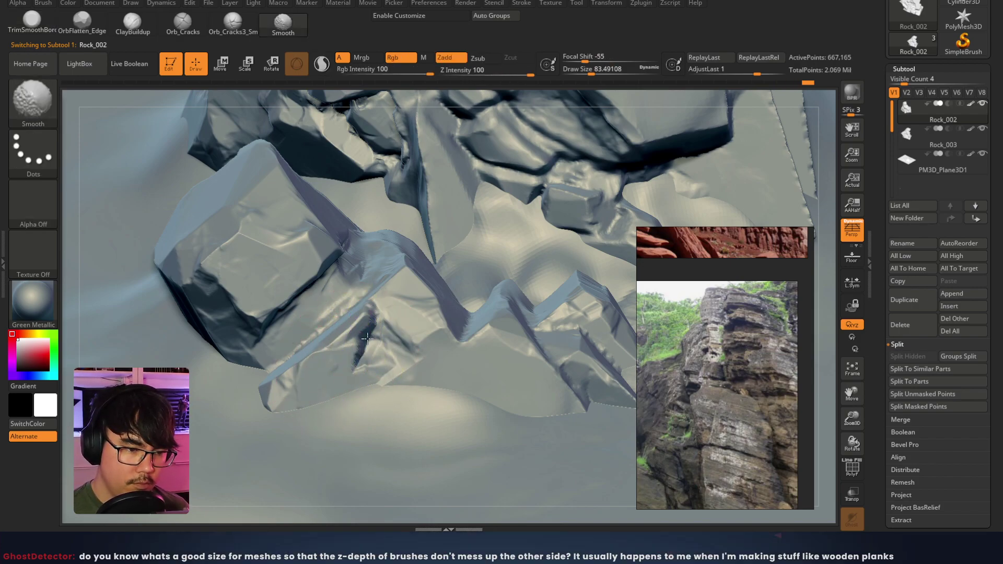
pyautogui.moveTo(335, 384)
pyautogui.mouseDown(button='right')
pyautogui.moveTo(331, 365)
pyautogui.moveTo(321, 368)
pyautogui.mouseUp(button='right')
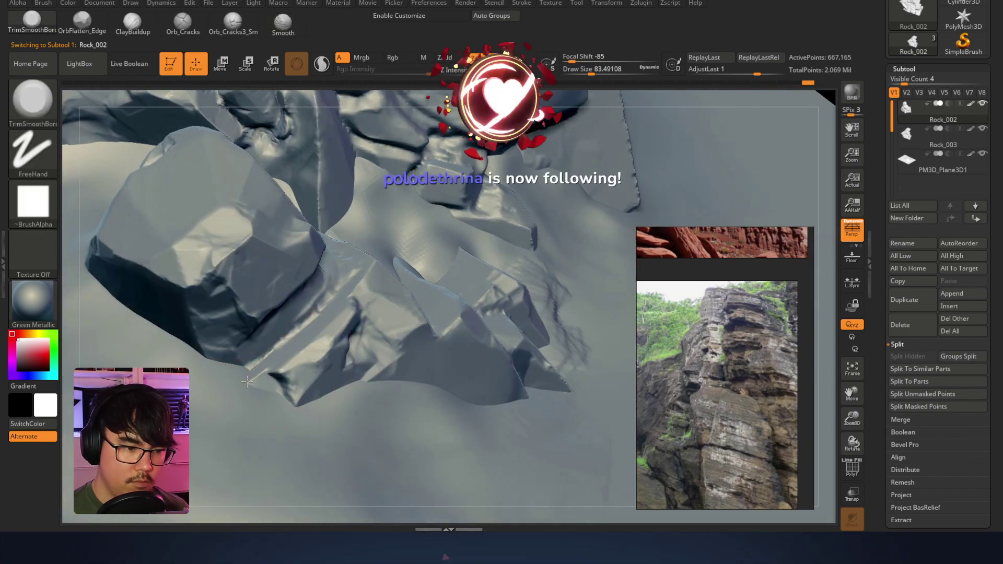
pyautogui.moveTo(256, 365); pyautogui.dragTo(220, 290, button='right')
pyautogui.moveTo(397, 246); pyautogui.dragTo(444, 245, button='right')
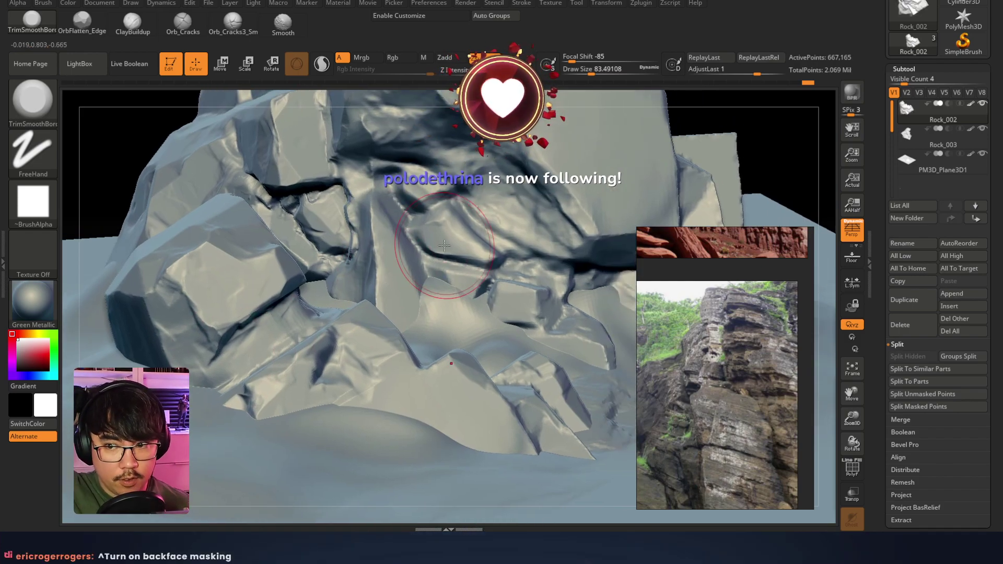
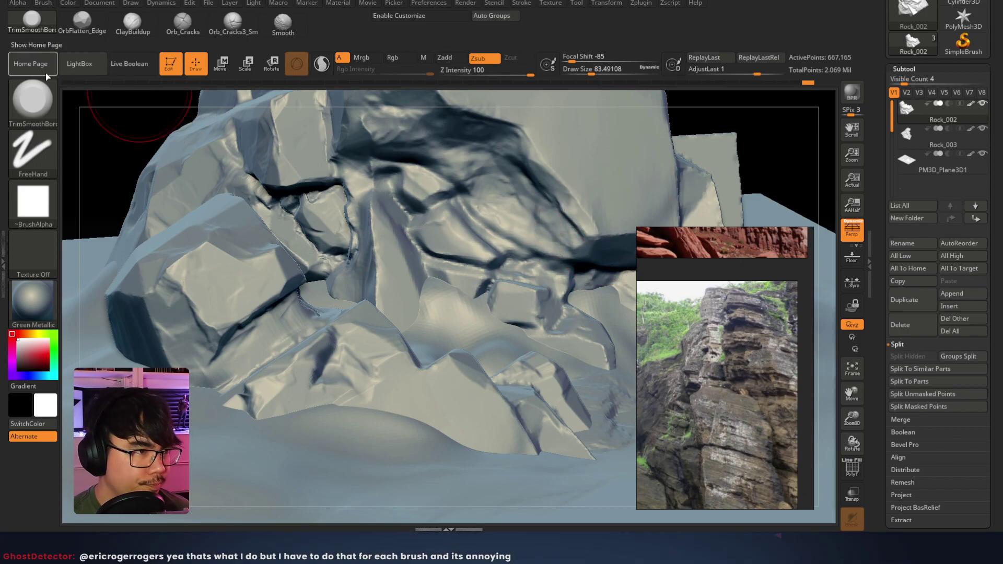
# Examine the trim brush's Depth and Auto Masking settings for an option that protects back faces
pyautogui.click(3, 244)
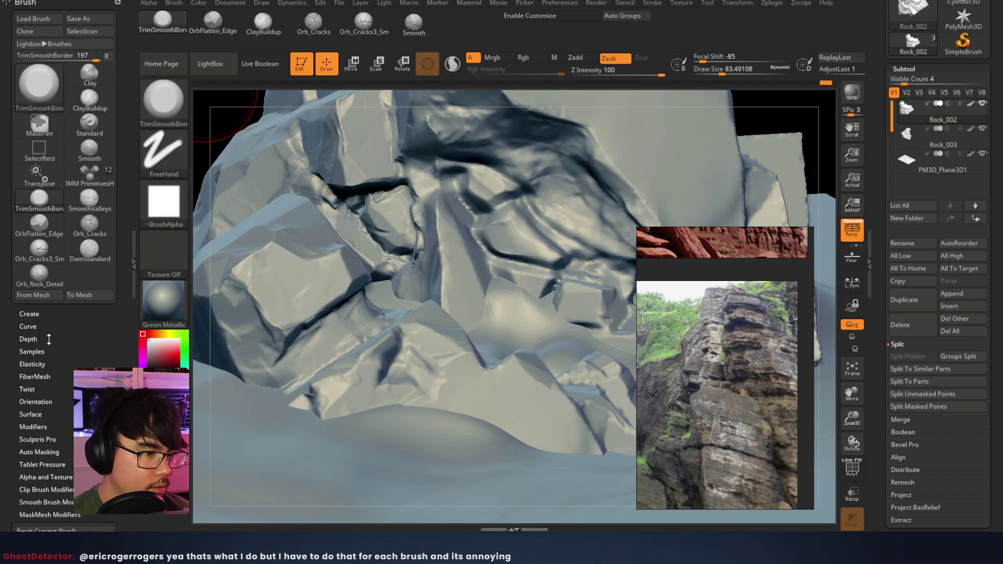
pyautogui.scroll(-5, 33, 216)
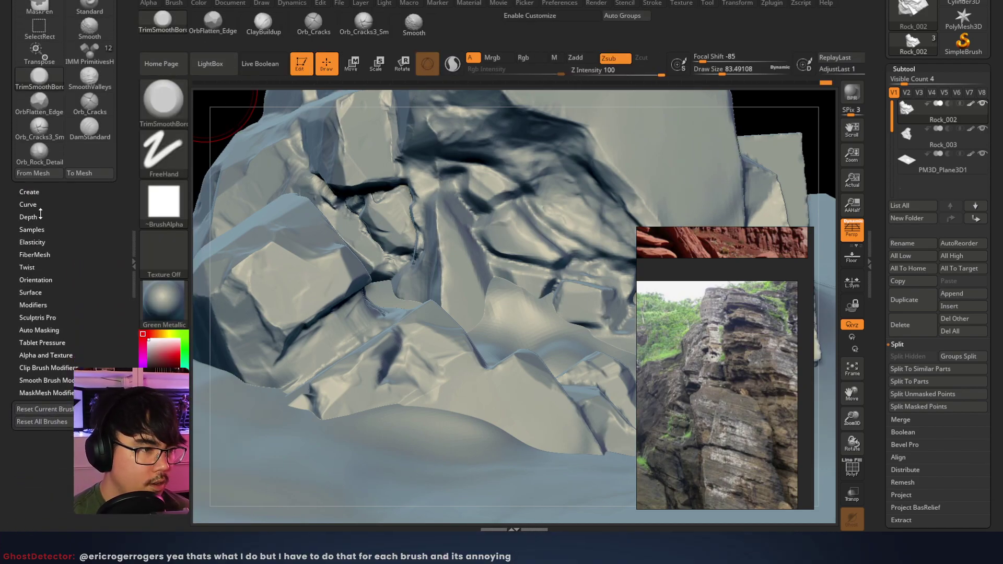
pyautogui.click(29, 217)
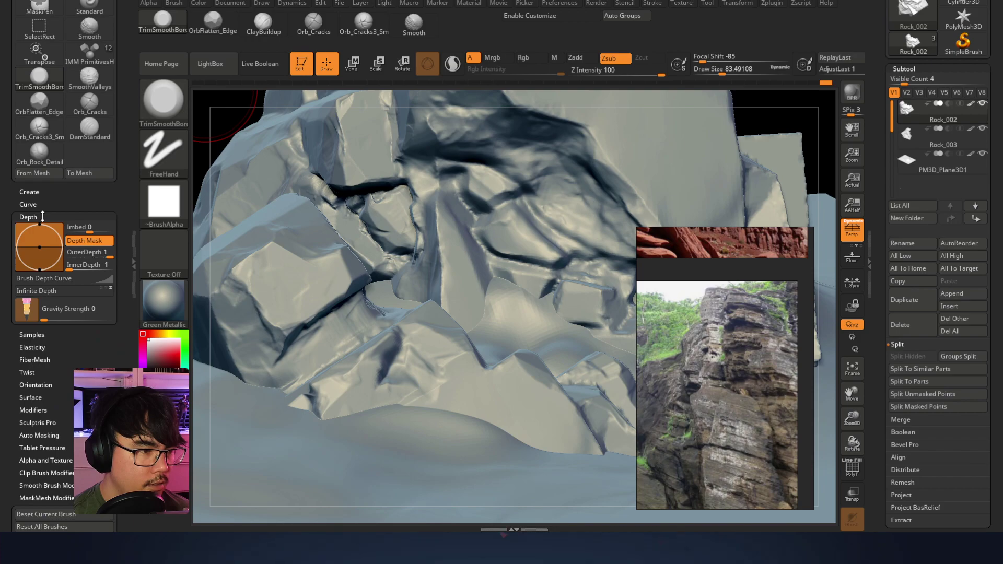
pyautogui.click(45, 216)
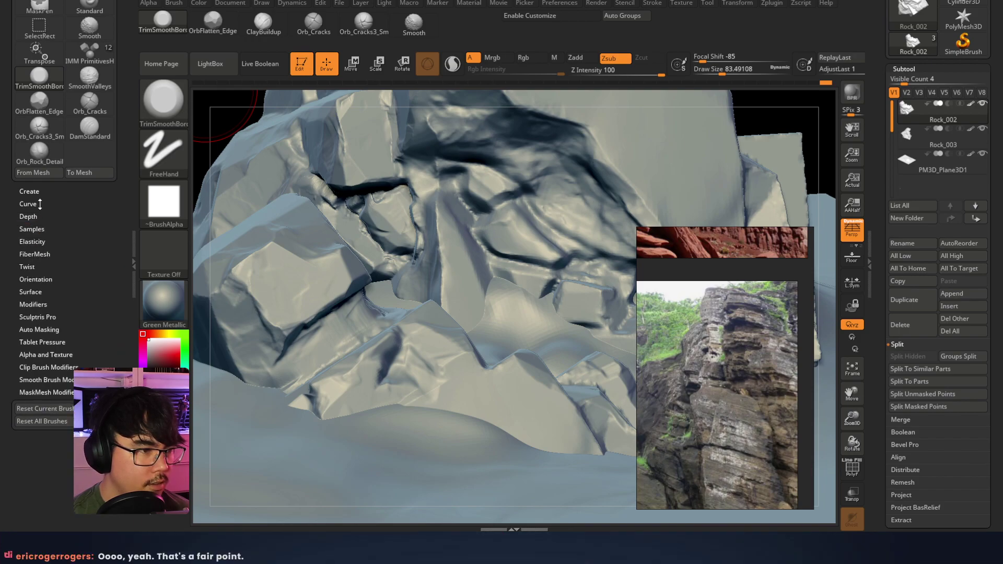
pyautogui.click(40, 204)
pyautogui.click(40, 205)
pyautogui.click(48, 191)
pyautogui.click(50, 191)
pyautogui.click(51, 225)
pyautogui.click(55, 214)
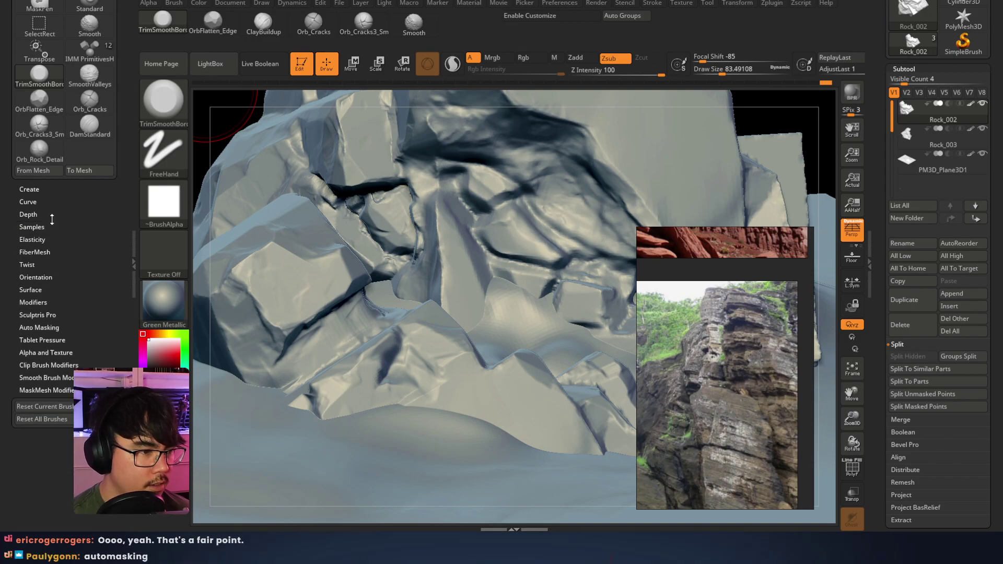
pyautogui.click(54, 214)
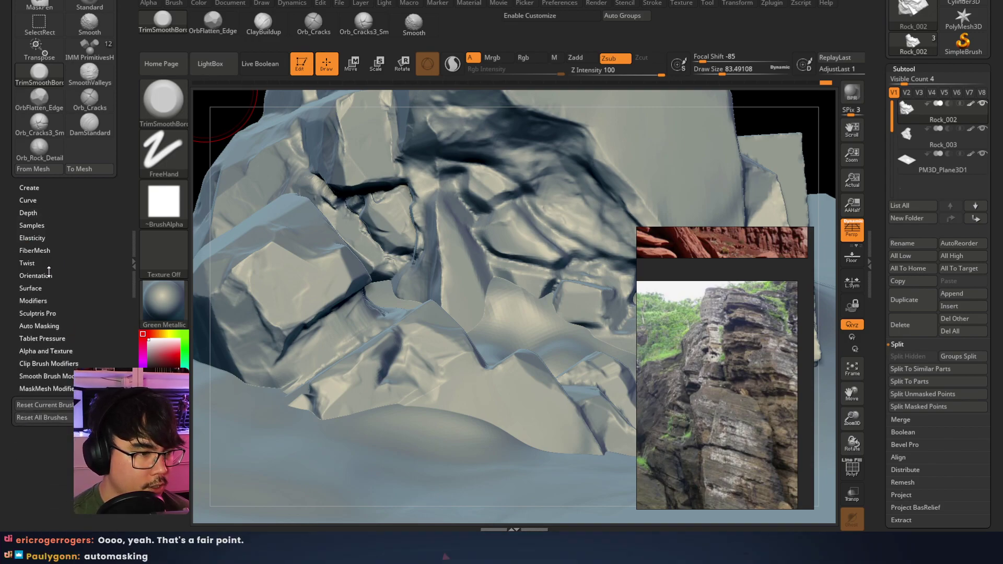
pyautogui.click(42, 326)
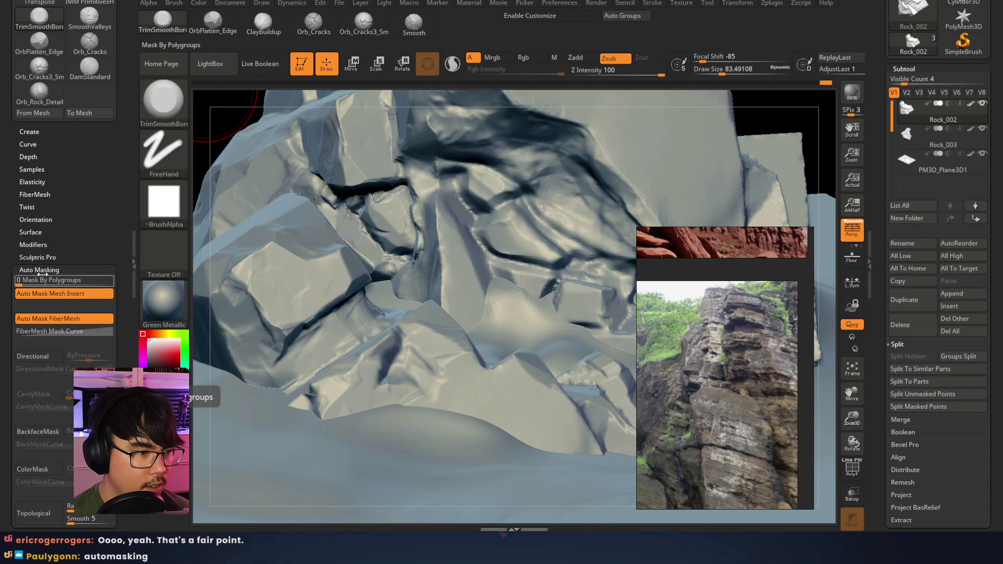
pyautogui.moveTo(10, 267); pyautogui.dragTo(11, 201)
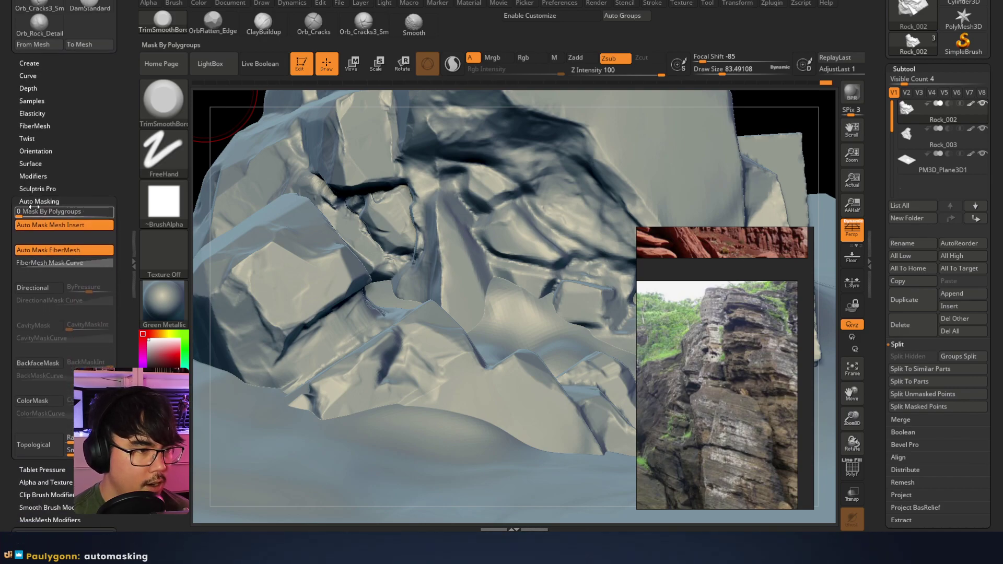
pyautogui.click(39, 365)
pyautogui.click(35, 201)
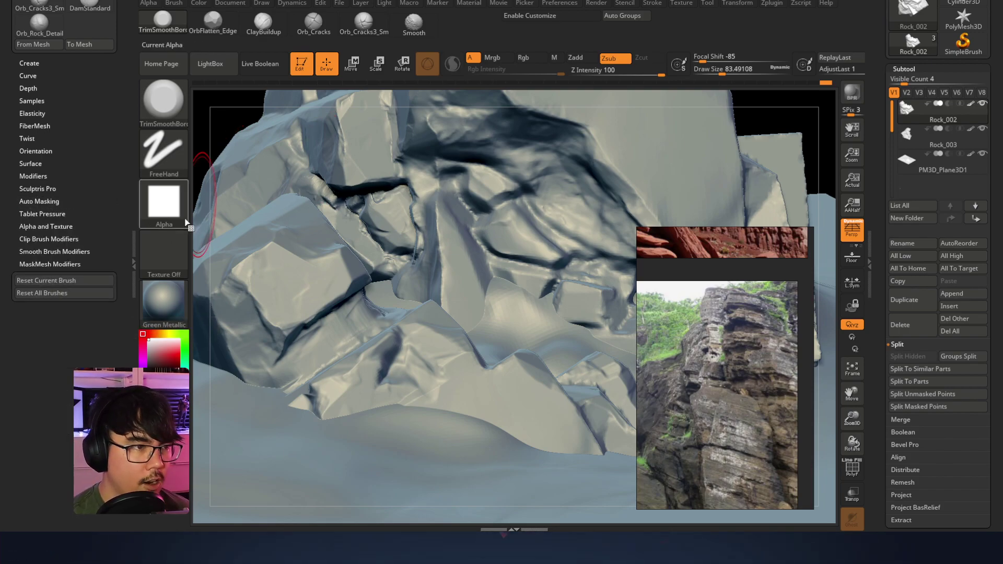
pyautogui.doubleClick(127, 125)
# Trim and smooth the facets on the front face of the large boulder, undoing the unwanted stroke
pyautogui.moveTo(271, 293); pyautogui.dragTo(313, 330, button='right')
pyautogui.moveTo(334, 331); pyautogui.dragTo(319, 349)
pyautogui.moveTo(295, 314); pyautogui.dragTo(315, 295)
pyautogui.press('ctrl')
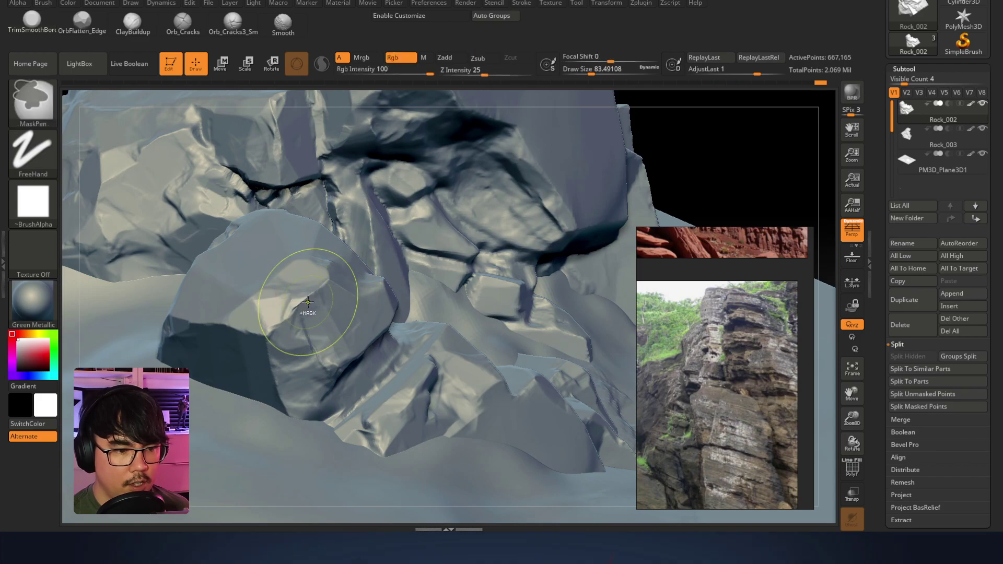
pyautogui.hotkey('ctrl', 'z')
pyautogui.press('shift')
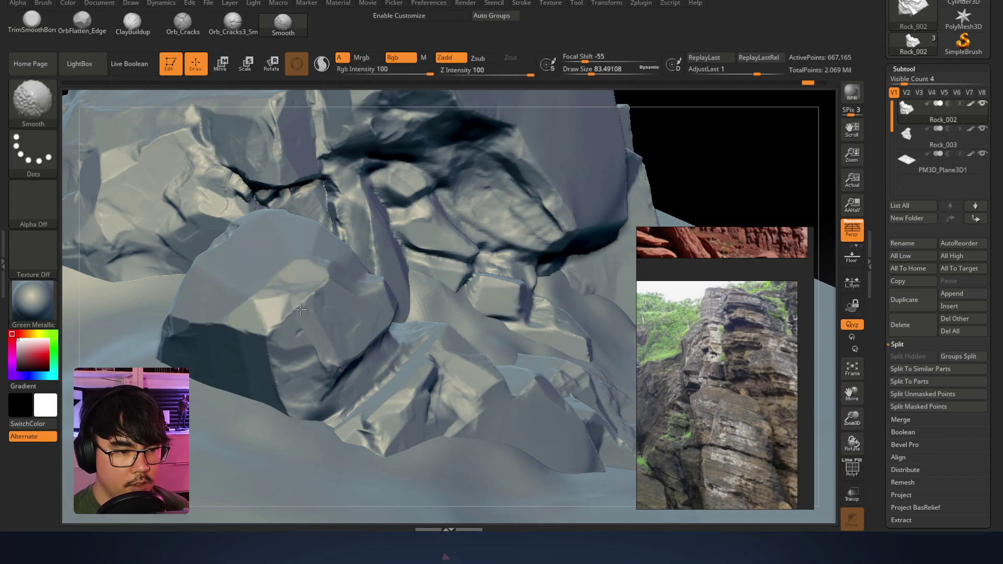
pyautogui.moveTo(320, 296); pyautogui.dragTo(321, 277)
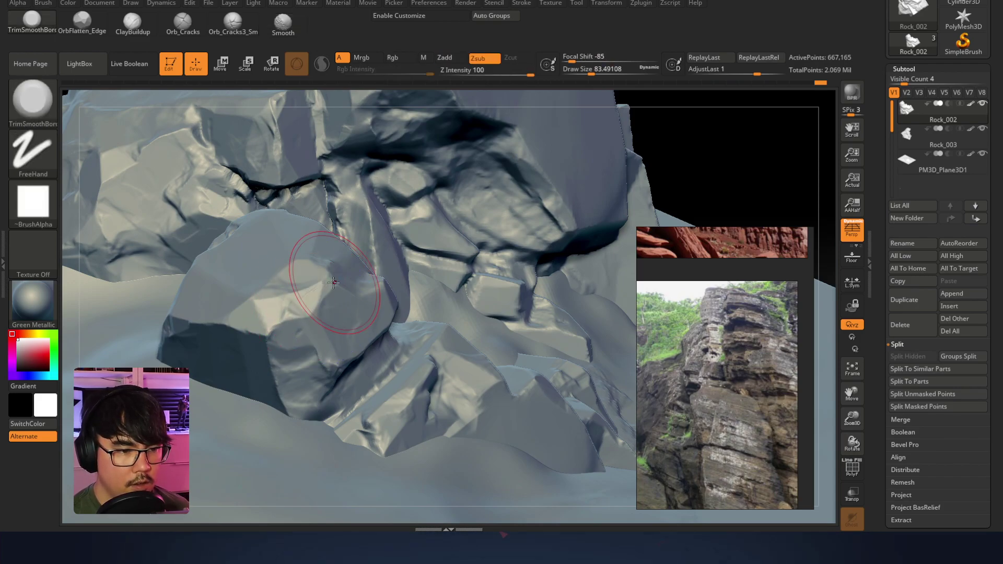
# Review the trim brush's Auto Masking options again and check the boulder from above
pyautogui.doubleClick(3, 64)
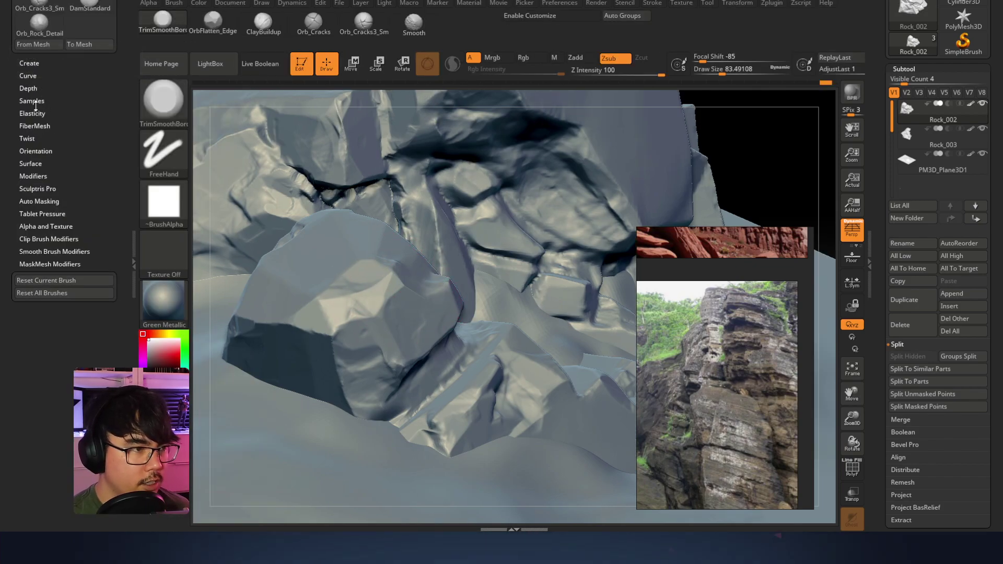
pyautogui.click(41, 201)
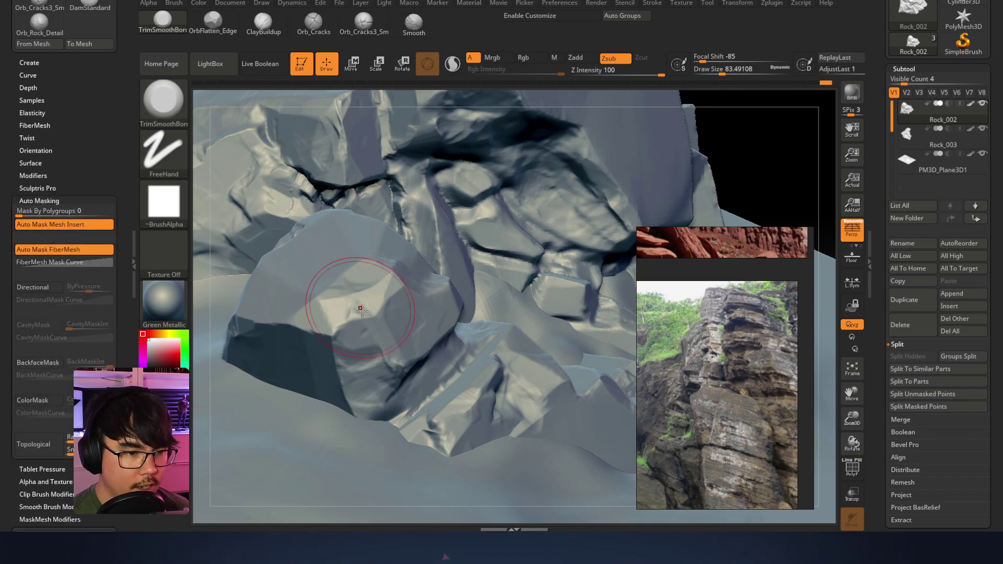
pyautogui.moveTo(357, 344); pyautogui.dragTo(273, 208, button='right')
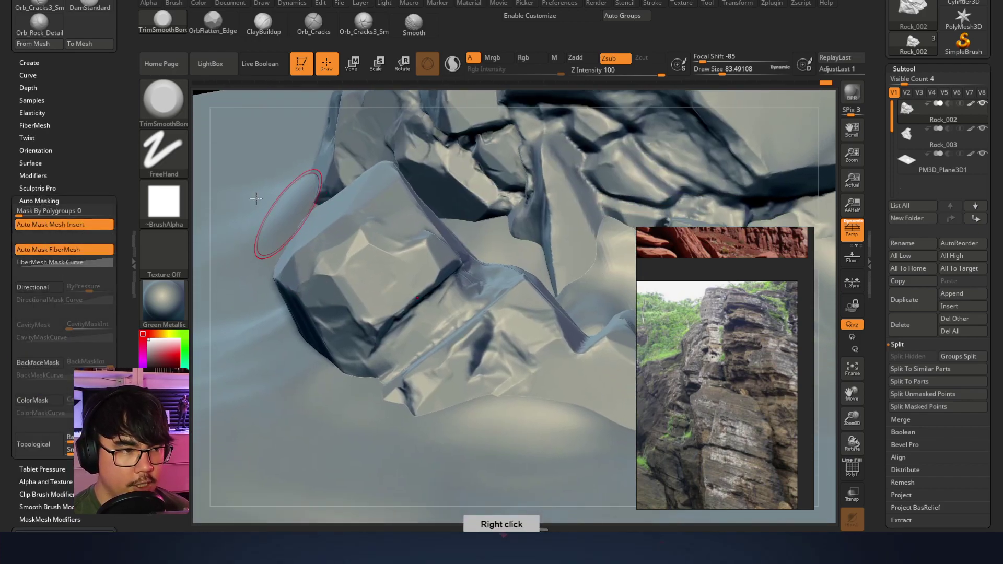
pyautogui.doubleClick(131, 165)
# Remesh Rock_002 while checking its low front ridge where it meets the ground
pyautogui.moveTo(397, 220); pyautogui.dragTo(347, 223, button='right')
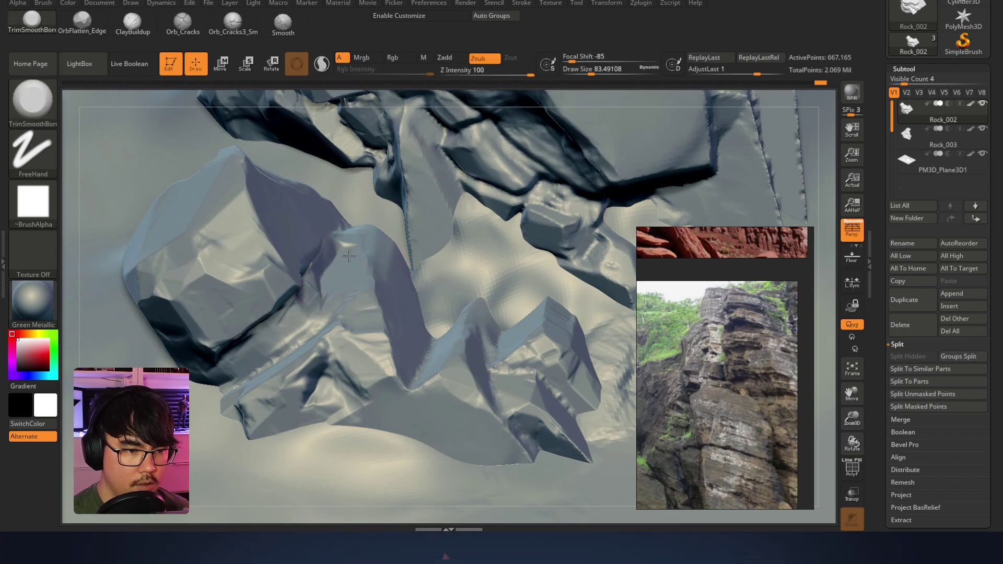
pyautogui.moveTo(367, 284)
pyautogui.mouseDown(button='right')
pyautogui.moveTo(358, 224)
pyautogui.moveTo(366, 246)
pyautogui.moveTo(399, 206)
pyautogui.mouseUp(button='right')
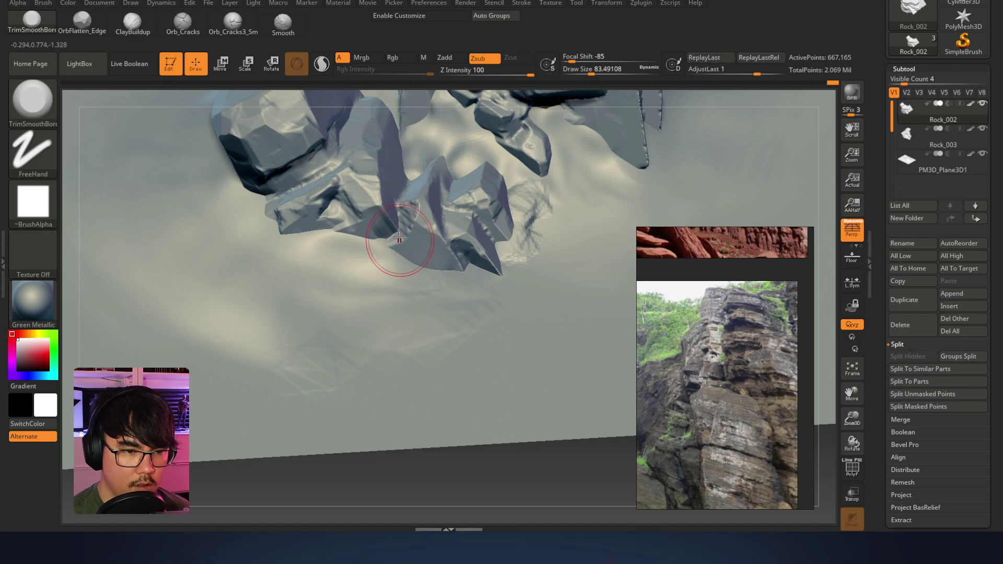
pyautogui.press('shift')
pyautogui.press('ctrl')
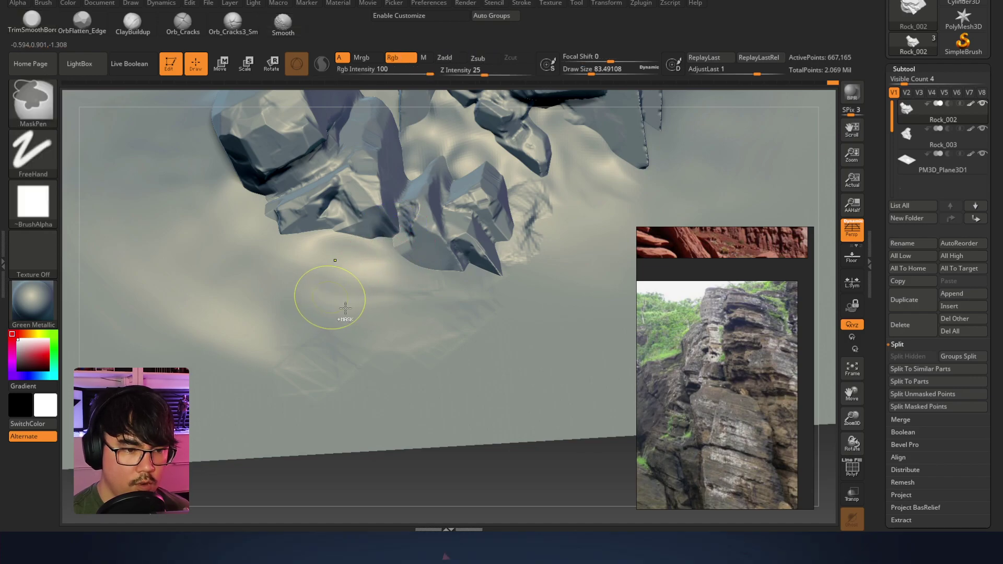
pyautogui.moveTo(393, 199)
pyautogui.mouseDown(button='right')
pyautogui.moveTo(411, 173)
pyautogui.moveTo(364, 199)
pyautogui.mouseUp(button='right')
pyautogui.press('shift')
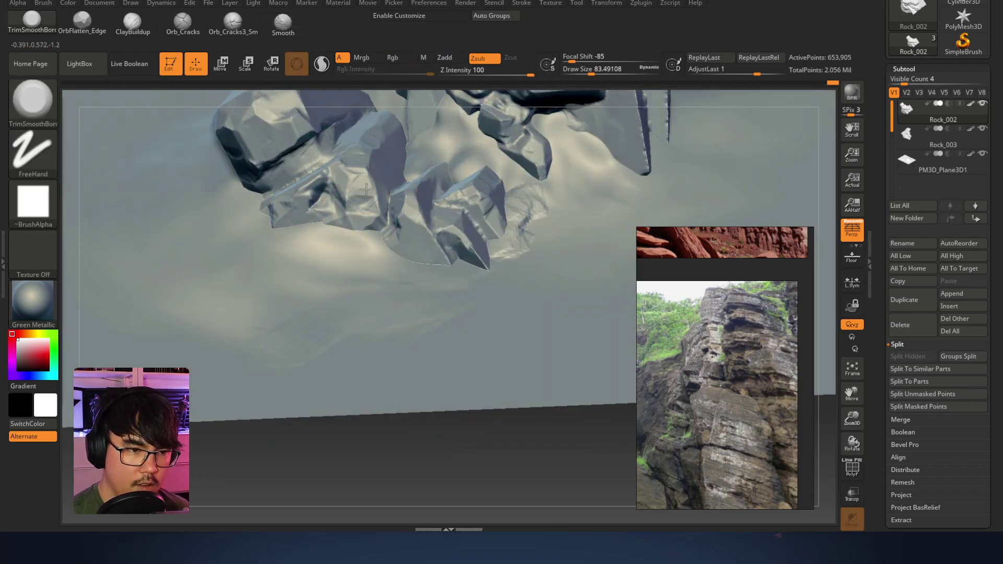
# Select Rock_003, set the Draw Size to about 104 and trim around the notch in the slab's upper edge
pyautogui.moveTo(367, 192)
pyautogui.mouseDown(button='right')
pyautogui.moveTo(385, 246)
pyautogui.moveTo(425, 197)
pyautogui.moveTo(491, 188)
pyautogui.moveTo(314, 202)
pyautogui.moveTo(441, 190)
pyautogui.moveTo(366, 222)
pyautogui.moveTo(423, 291)
pyautogui.moveTo(380, 276)
pyautogui.mouseUp(button='right')
pyautogui.moveTo(364, 227); pyautogui.dragTo(375, 233, button='right')
pyautogui.moveTo(364, 229); pyautogui.dragTo(397, 245)
pyautogui.press('ctrl')
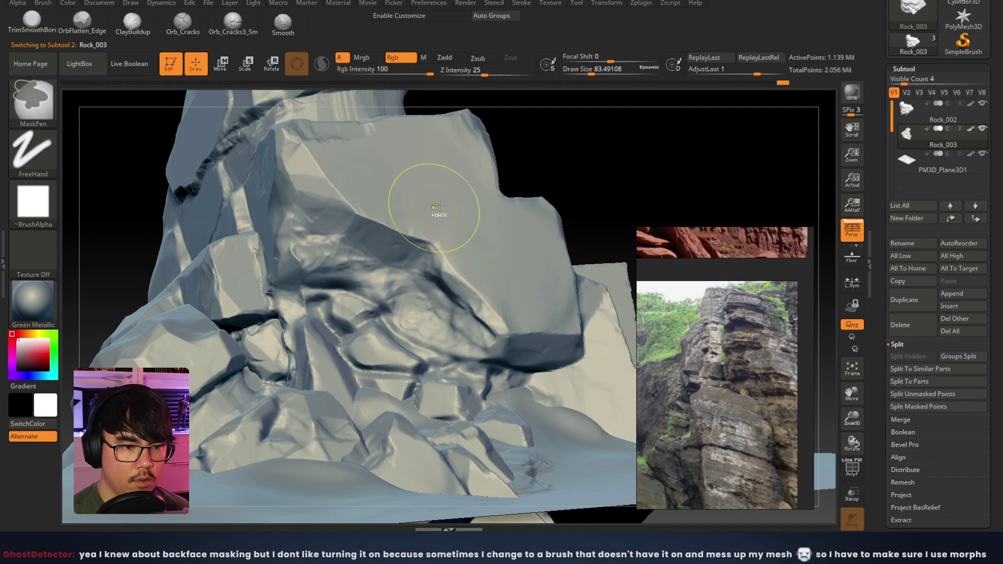
pyautogui.press('space')
pyautogui.moveTo(383, 244); pyautogui.dragTo(368, 235)
pyautogui.moveTo(440, 261)
pyautogui.keyDown('alt'); pyautogui.mouseDown(button='right')
pyautogui.moveTo(400, 221)
pyautogui.moveTo(448, 312)
pyautogui.moveTo(438, 276)
pyautogui.moveTo(423, 301)
pyautogui.moveTo(394, 218)
pyautogui.moveTo(378, 297)
pyautogui.moveTo(406, 224)
pyautogui.mouseUp(button='right'); pyautogui.keyUp('alt')
pyautogui.press('space')
pyautogui.moveTo(381, 205); pyautogui.dragTo(350, 223)
pyautogui.press('space')
pyautogui.moveTo(390, 211); pyautogui.dragTo(462, 292, button='right')
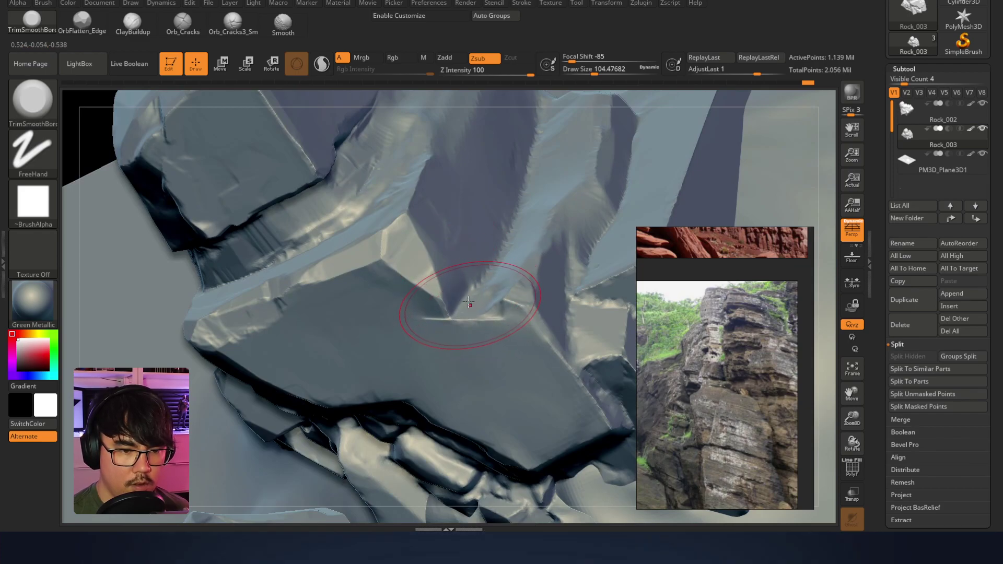
pyautogui.press('ctrl')
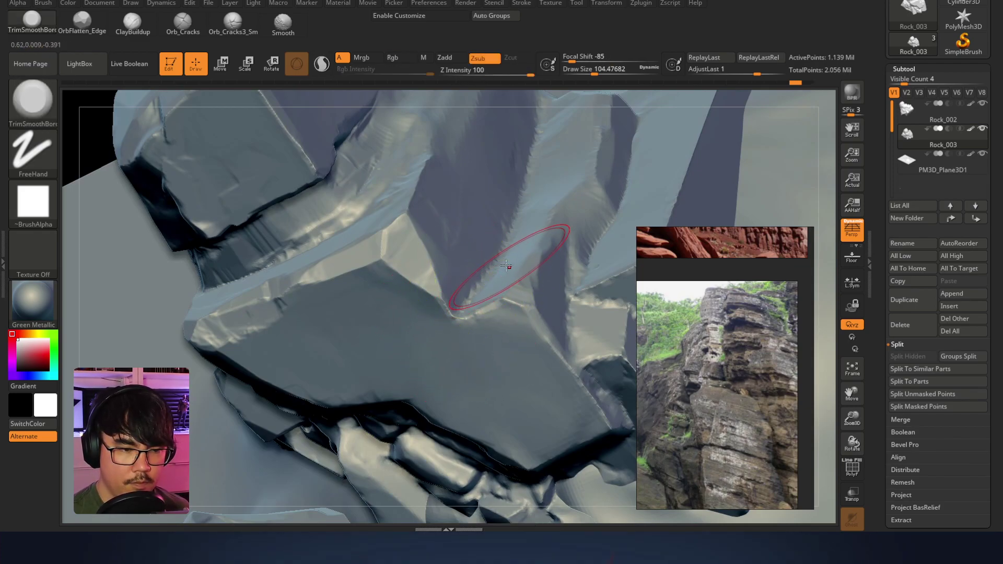
# Choose the Orb_Cracks brush, set the Draw Size to about 77 and try a crack running from the slab's notch
pyautogui.click(183, 22)
pyautogui.rightClick(459, 316)
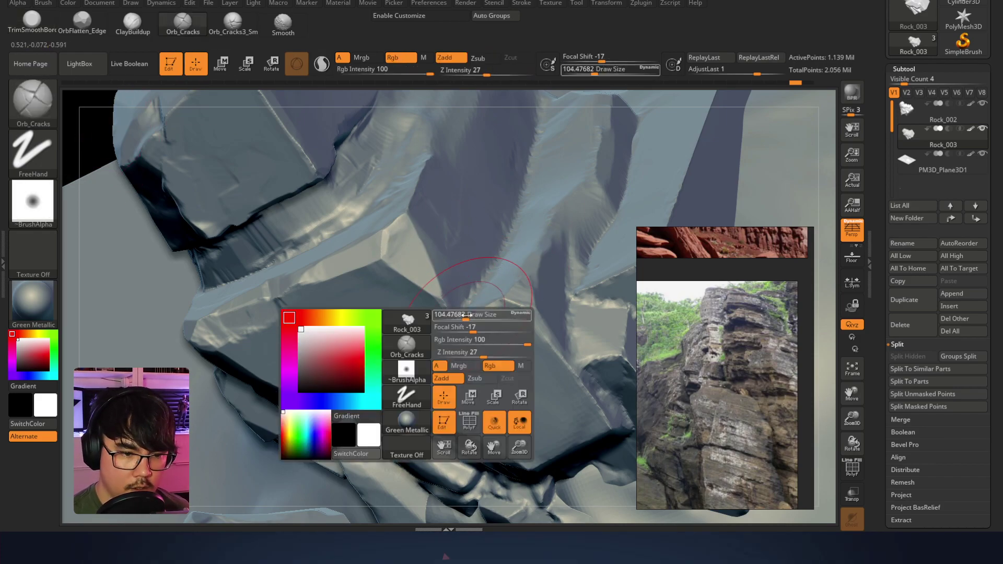
pyautogui.moveTo(440, 344)
pyautogui.mouseDown(button='right')
pyautogui.moveTo(485, 238)
pyautogui.moveTo(471, 279)
pyautogui.mouseUp(button='right')
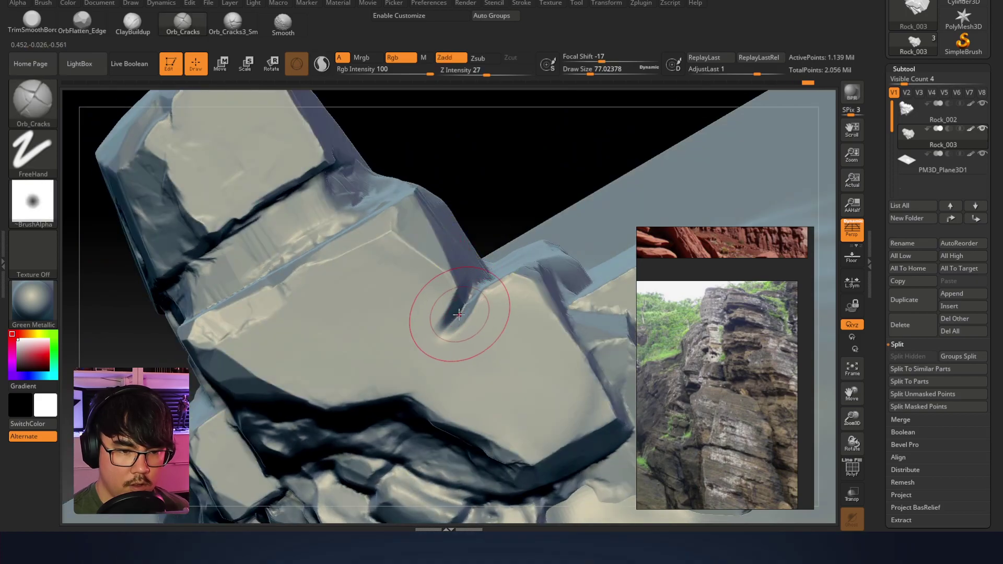
pyautogui.moveTo(415, 342); pyautogui.dragTo(402, 353)
pyautogui.hotkey('ctrl', 'z')
# Set the Draw Size to about 44 and test several crack strokes down the slab's face, undoing the unwanted ones
pyautogui.press('space')
pyautogui.moveTo(451, 316); pyautogui.dragTo(375, 374)
pyautogui.hotkey('ctrl', 'z')
pyautogui.moveTo(439, 335); pyautogui.dragTo(331, 396)
pyautogui.hotkey('ctrl', 'z')
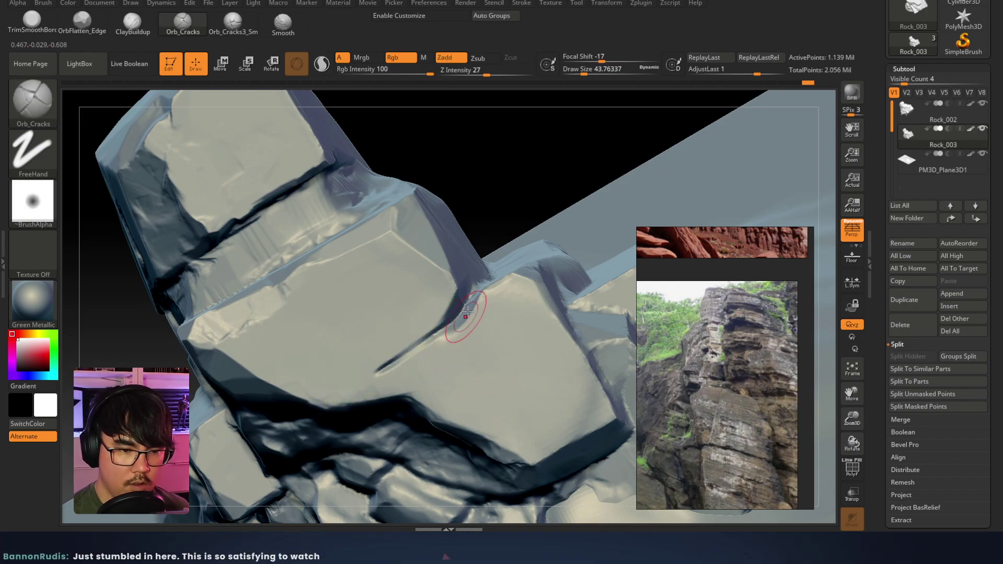
pyautogui.keyDown('shift'); pyautogui.moveTo(392, 383); pyautogui.dragTo(410, 363); pyautogui.keyUp('shift')
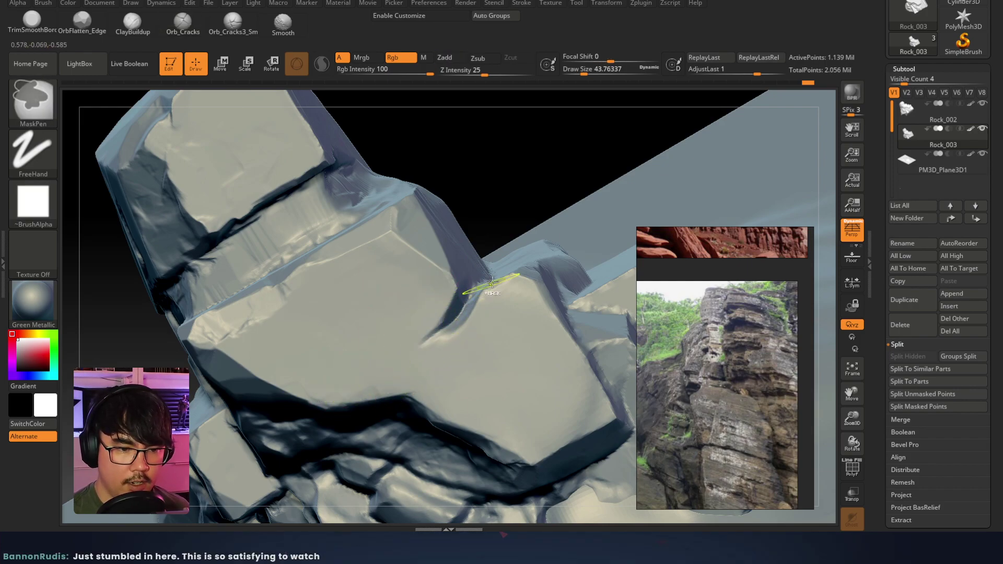
pyautogui.hotkey('ctrl', 'z')
pyautogui.moveTo(438, 235); pyautogui.dragTo(407, 268, button='right')
pyautogui.hotkey('ctrl', 'z')
# Carve a single diagonal crack from the notch across the slab's face and undo the extra parallel stroke
pyautogui.moveTo(460, 305); pyautogui.dragTo(379, 365)
pyautogui.moveTo(403, 316)
pyautogui.mouseDown(button='right')
pyautogui.moveTo(394, 285)
pyautogui.moveTo(403, 320)
pyautogui.moveTo(460, 302)
pyautogui.moveTo(467, 313)
pyautogui.moveTo(452, 303)
pyautogui.mouseUp(button='right')
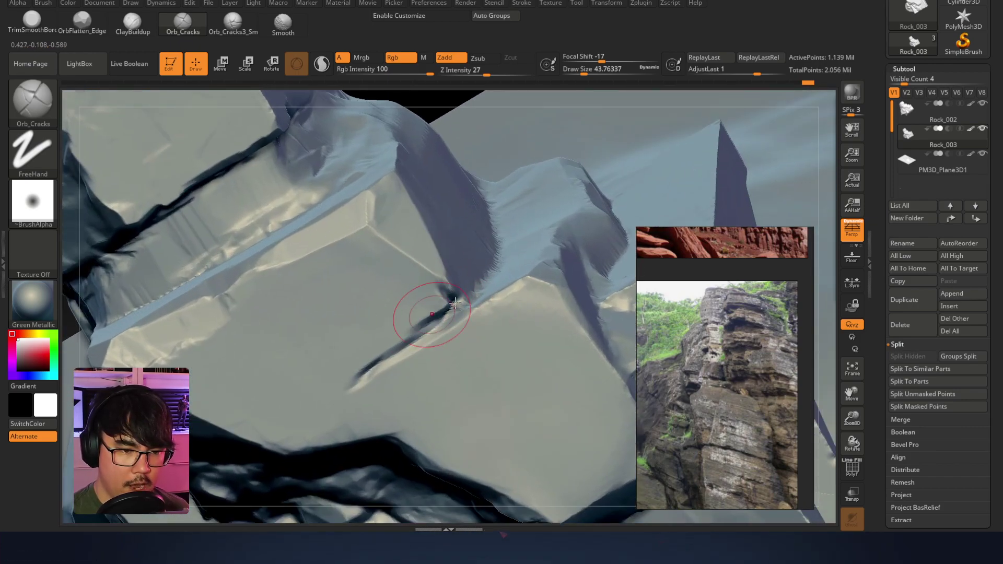
pyautogui.moveTo(437, 307); pyautogui.dragTo(395, 338)
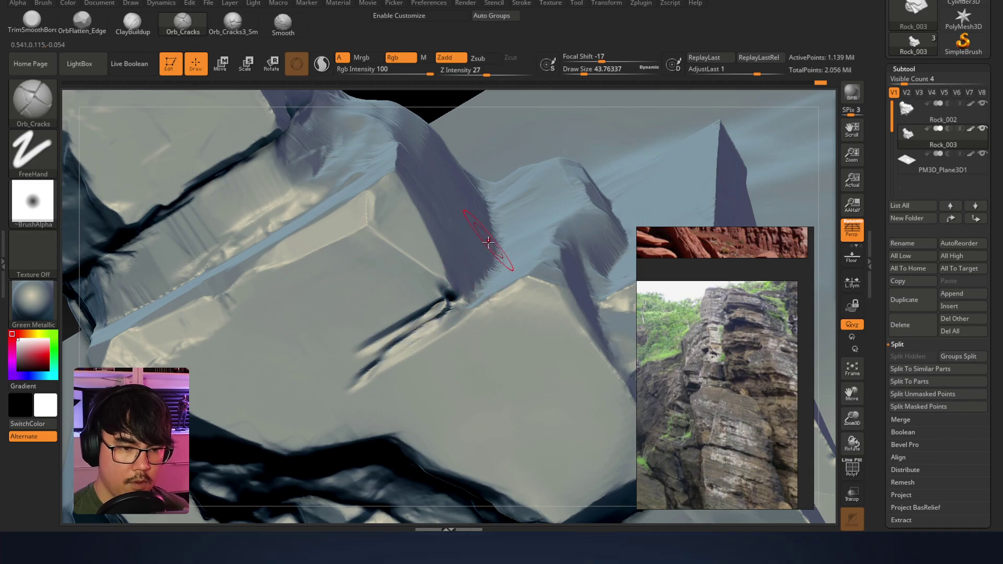
pyautogui.hotkey('ctrl', 'z')
pyautogui.hotkey('ctrl', 'z')
pyautogui.hotkey('ctrl', 'z')
pyautogui.hotkey('ctrl', 'shift', 'z')
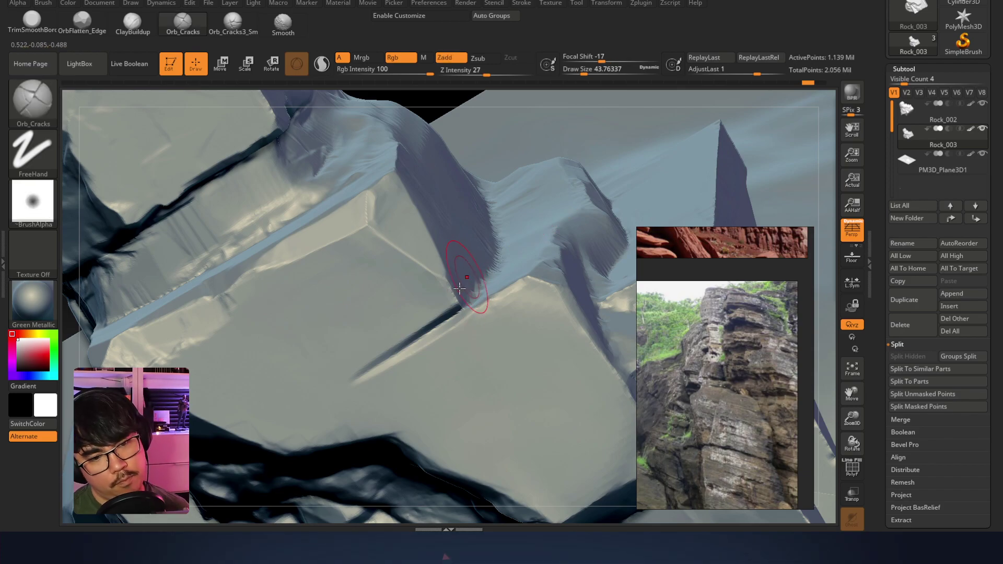
# Set the Draw Size to about 20 and mask a narrow strip along the crack and over the notch's edge
pyautogui.press('ctrl')
pyautogui.press('space')
pyautogui.moveTo(416, 332); pyautogui.dragTo(407, 331)
pyautogui.hotkey('ctrl', 'z')
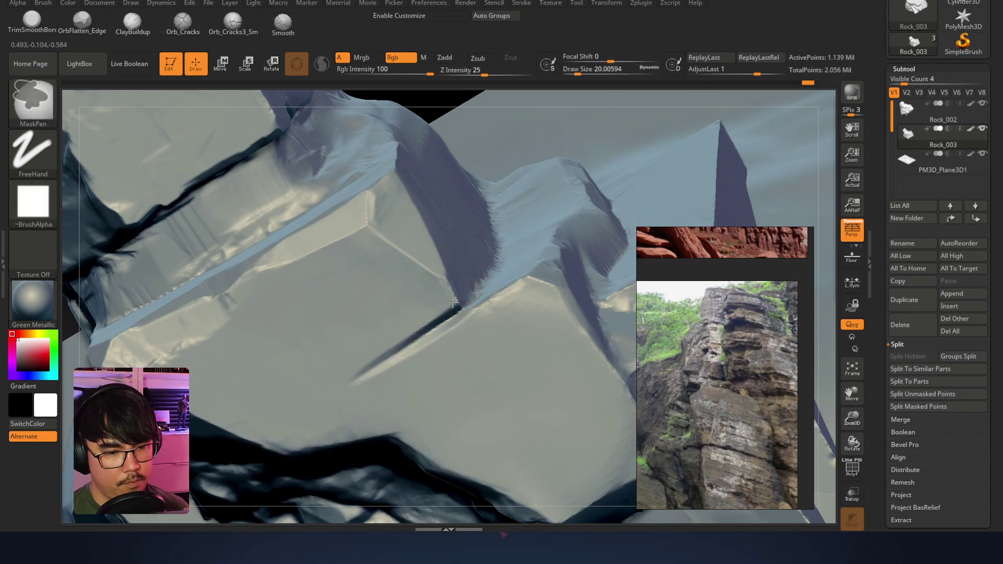
pyautogui.keyDown('ctrl'); pyautogui.moveTo(363, 365); pyautogui.dragTo(456, 308); pyautogui.keyUp('ctrl')
pyautogui.moveTo(458, 299)
pyautogui.mouseDown(button='right')
pyautogui.moveTo(439, 307)
pyautogui.moveTo(448, 298)
pyautogui.mouseUp(button='right')
pyautogui.press('ctrl')
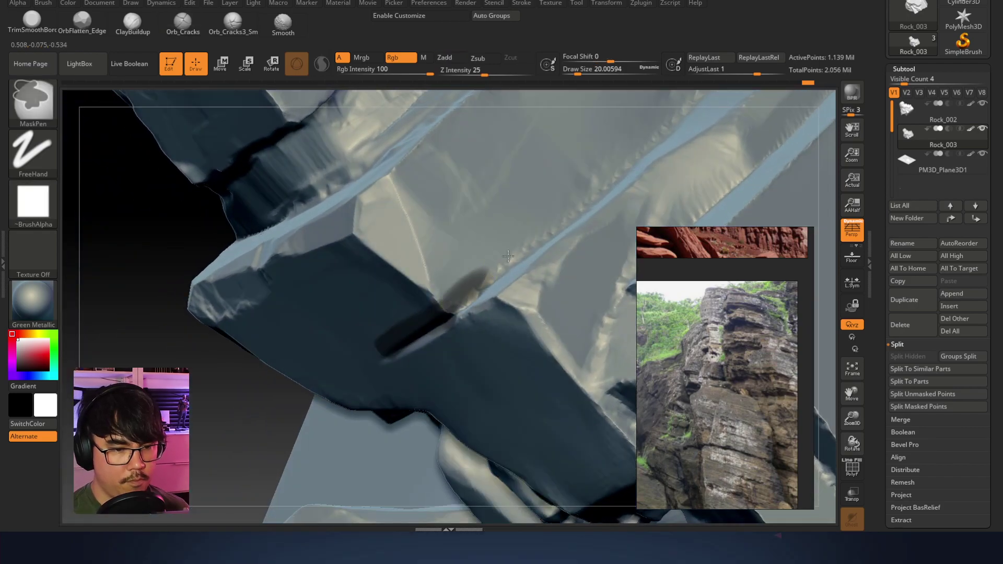
# Invert the mask and push the strip into the slab to deepen the crack, finishing with a remesh of Rock_003
pyautogui.press('w')
pyautogui.click(418, 326)
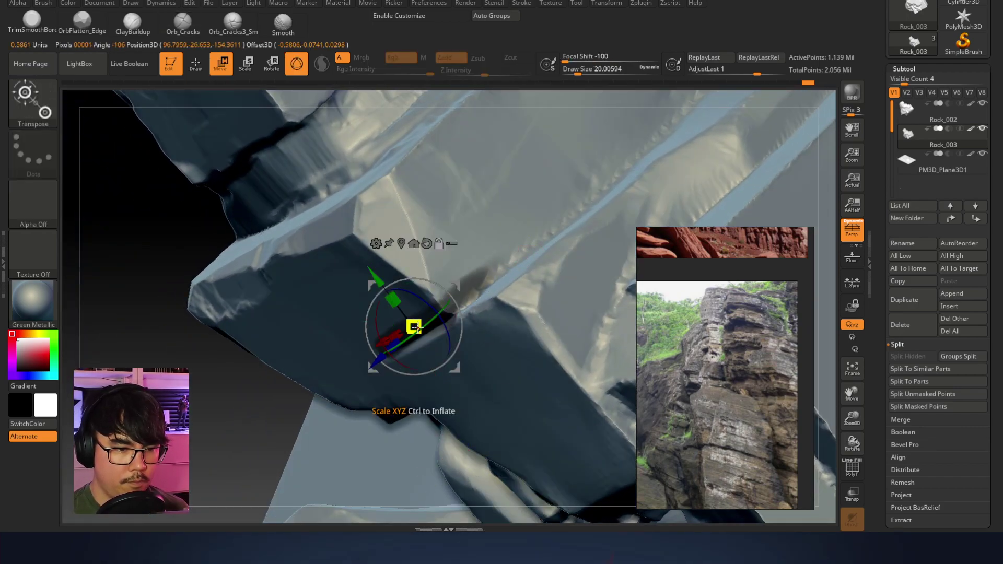
pyautogui.keyDown('ctrl'); pyautogui.click(220, 383); pyautogui.keyUp('ctrl')
pyautogui.moveTo(393, 350)
pyautogui.mouseDown()
pyautogui.moveTo(382, 356)
pyautogui.moveTo(399, 341)
pyautogui.mouseUp()
pyautogui.moveTo(401, 341)
pyautogui.mouseDown(button='right')
pyautogui.moveTo(430, 336)
pyautogui.moveTo(468, 251)
pyautogui.mouseUp(button='right')
pyautogui.press('q')
pyautogui.moveTo(487, 174)
pyautogui.keyDown('ctrl'); pyautogui.mouseDown()
pyautogui.moveTo(493, 153)
pyautogui.moveTo(510, 178)
pyautogui.mouseUp(); pyautogui.keyUp('ctrl')
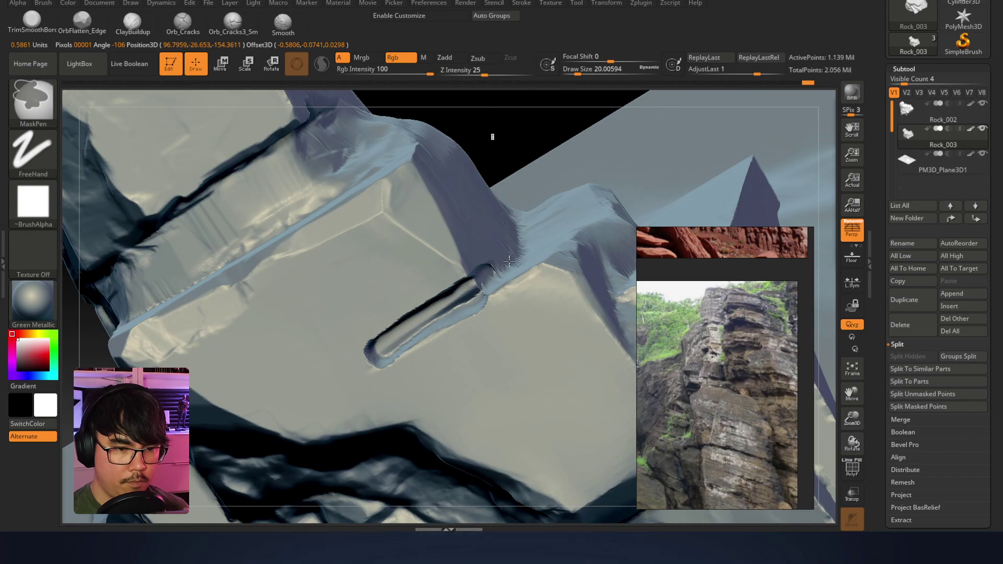
# Set the Draw Size to about 46 and trim the crack's notch end with the TrimSmoothBorder brush
pyautogui.moveTo(600, 229)
pyautogui.mouseDown(button='right')
pyautogui.moveTo(427, 302)
pyautogui.moveTo(398, 355)
pyautogui.mouseUp(button='right')
pyautogui.rightClick(399, 355)
pyautogui.moveTo(439, 286); pyautogui.dragTo(450, 286)
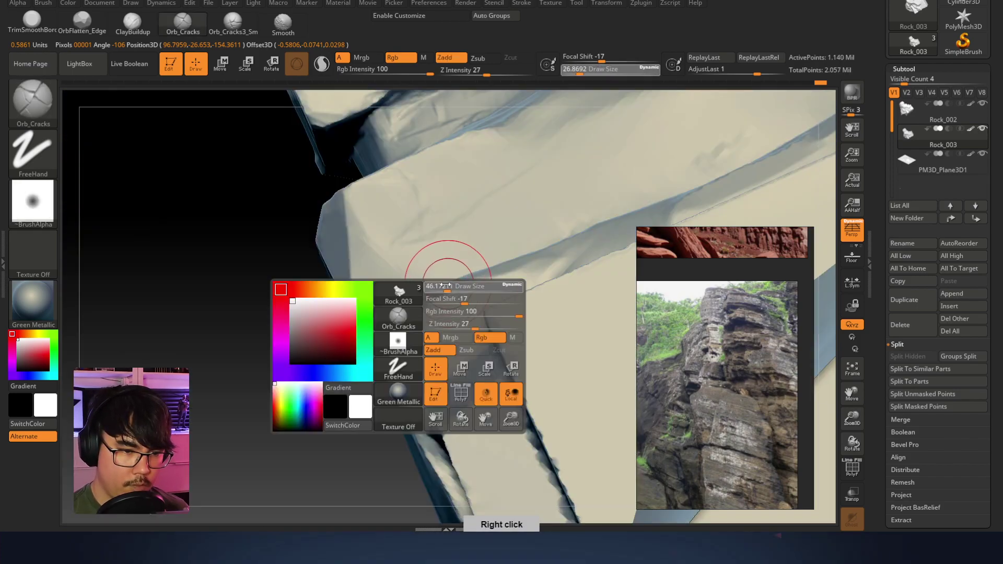
pyautogui.moveTo(491, 262); pyautogui.dragTo(464, 290, button='right')
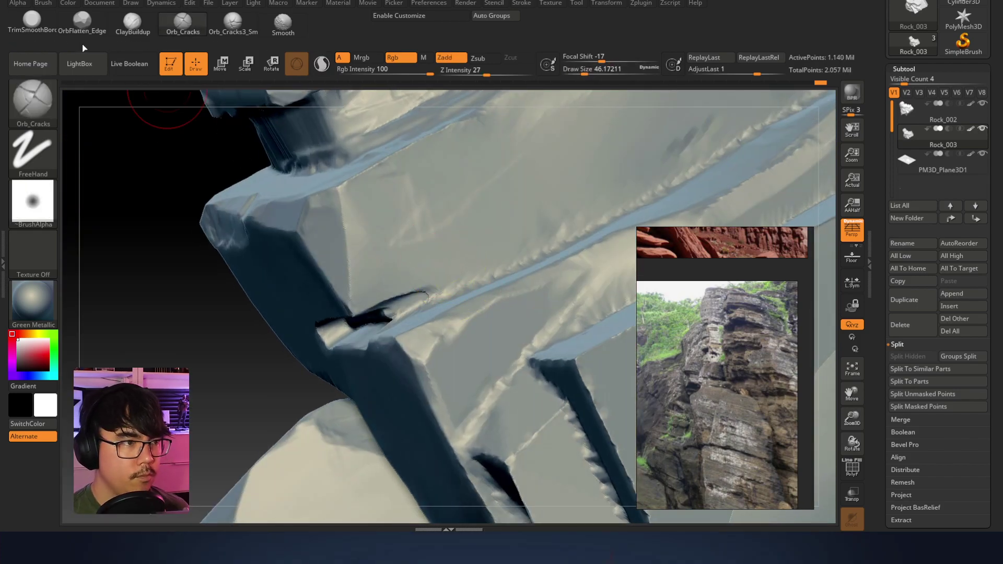
pyautogui.press('shift')
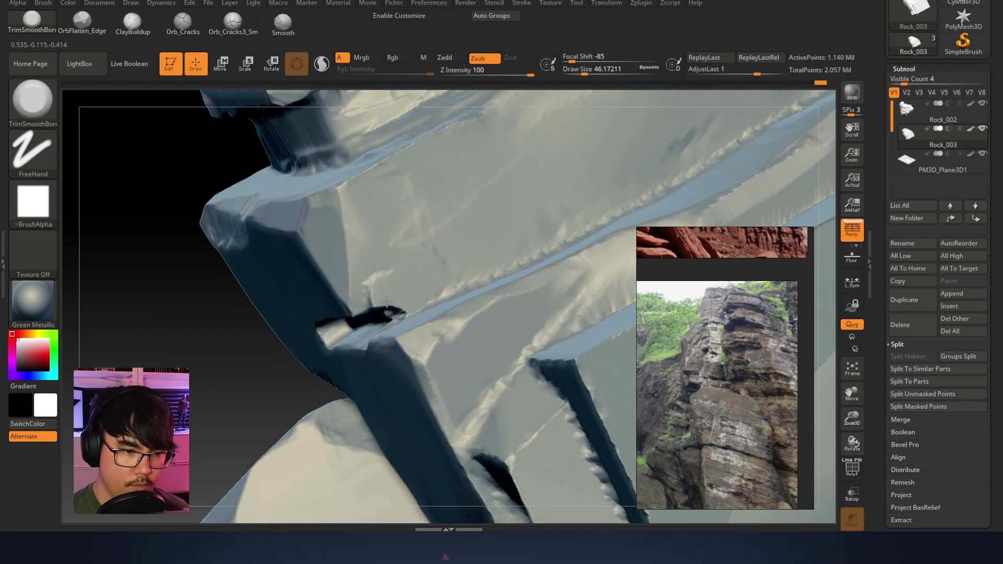
pyautogui.moveTo(385, 285); pyautogui.dragTo(377, 309, button='right')
pyautogui.keyDown('shift'); pyautogui.moveTo(378, 310); pyautogui.dragTo(394, 308); pyautogui.keyUp('shift')
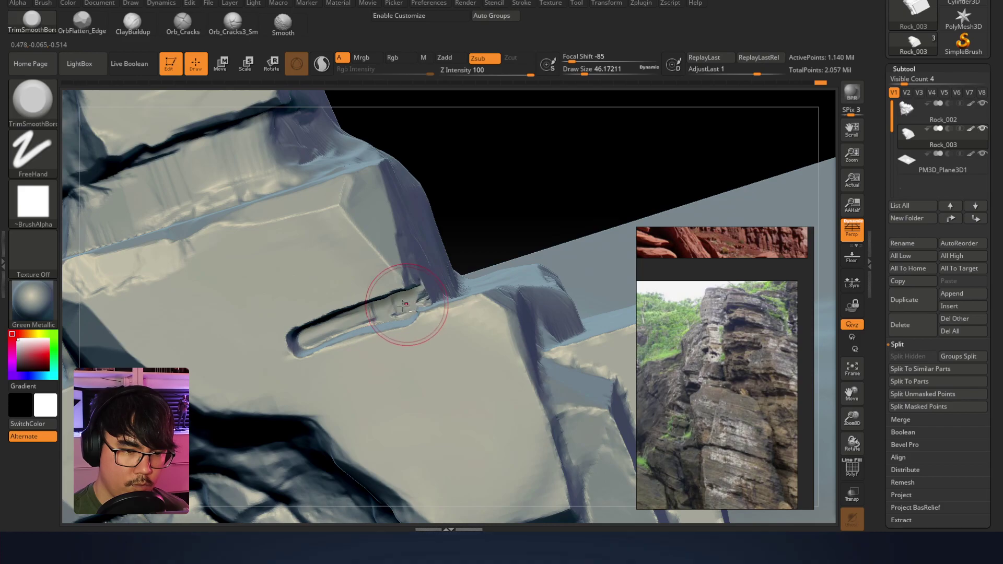
# Trim the upper lip of the crack into an angular bevel along the slab's face
pyautogui.moveTo(347, 320)
pyautogui.mouseDown(button='right')
pyautogui.moveTo(313, 340)
pyautogui.moveTo(306, 306)
pyautogui.moveTo(371, 296)
pyautogui.mouseUp(button='right')
pyautogui.press('ctrl')
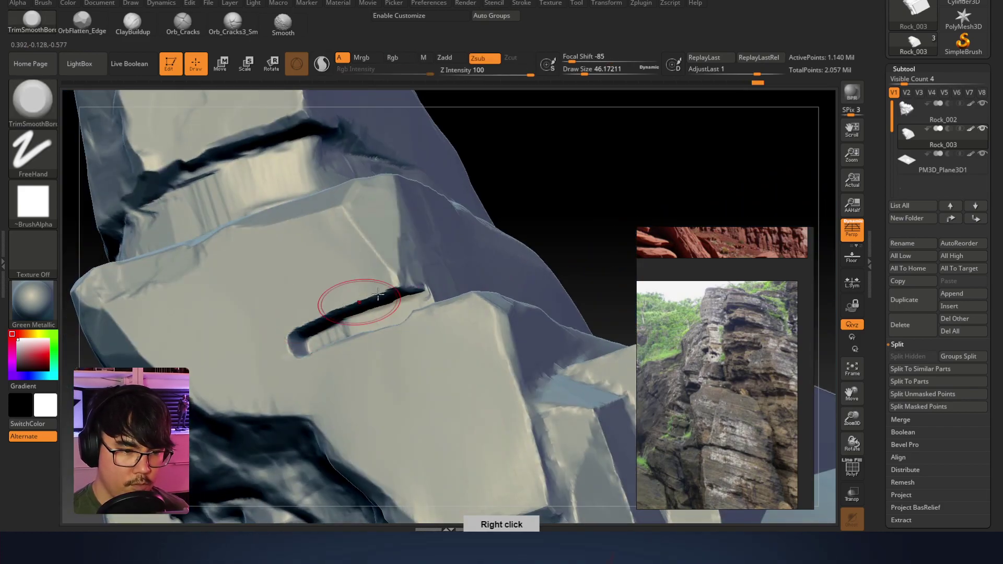
pyautogui.moveTo(548, 161)
pyautogui.keyDown('ctrl'); pyautogui.mouseDown()
pyautogui.moveTo(506, 217)
pyautogui.moveTo(294, 327)
pyautogui.mouseUp(); pyautogui.keyUp('ctrl')
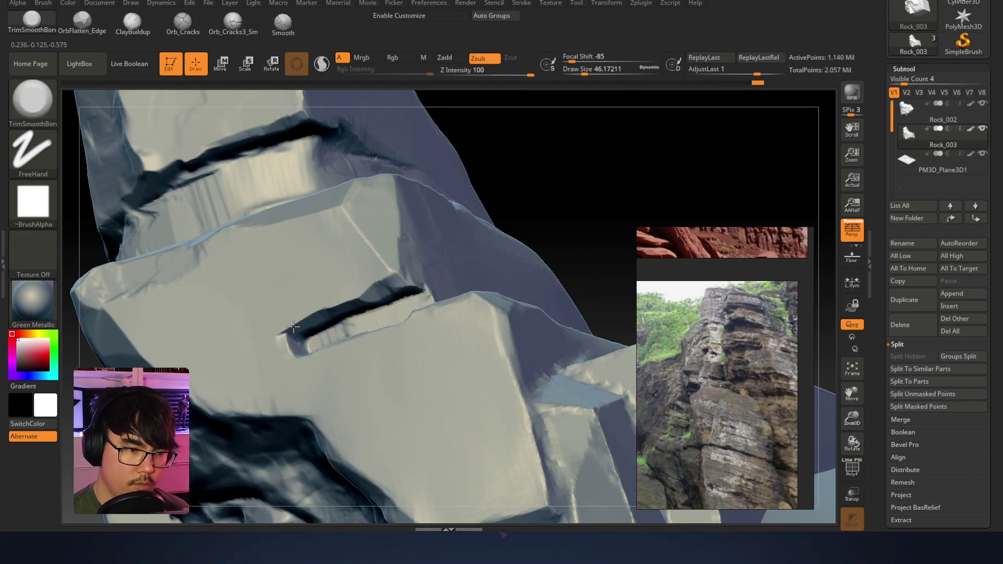
# Isolate the part of Rock_003 around the crack and hide the other subtools
pyautogui.moveTo(298, 353); pyautogui.dragTo(411, 333, button='right')
pyautogui.moveTo(538, 174); pyautogui.dragTo(251, 230, button='right')
pyautogui.keyDown('ctrl'); pyautogui.keyDown('shift'); pyautogui.moveTo(167, 215); pyautogui.dragTo(414, 344); pyautogui.keyUp('shift'); pyautogui.keyUp('ctrl')
pyautogui.click(981, 128)
# Trim the isolated crack's ledge and edges and taper its closed end into the slab's face
pyautogui.moveTo(352, 277); pyautogui.dragTo(416, 232, button='right')
pyautogui.rightClick(415, 232)
pyautogui.moveTo(409, 251); pyautogui.dragTo(418, 253)
pyautogui.moveTo(422, 262); pyautogui.dragTo(418, 246, button='right')
pyautogui.rightClick(419, 246)
pyautogui.moveTo(431, 266)
pyautogui.mouseDown()
pyautogui.moveTo(418, 266)
pyautogui.moveTo(485, 247)
pyautogui.mouseUp()
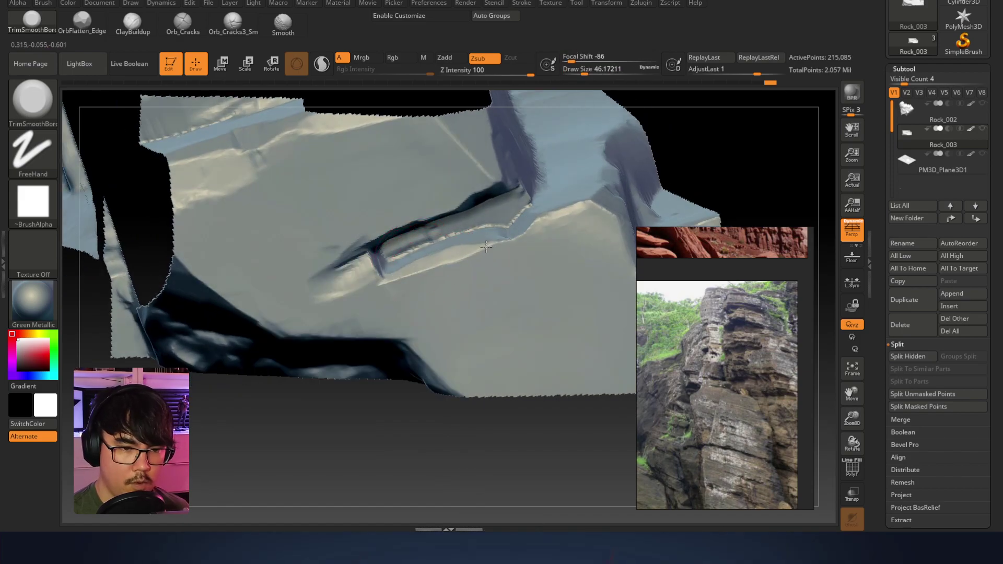
pyautogui.moveTo(519, 233)
pyautogui.mouseDown(button='right')
pyautogui.moveTo(506, 224)
pyautogui.moveTo(525, 214)
pyautogui.mouseUp(button='right')
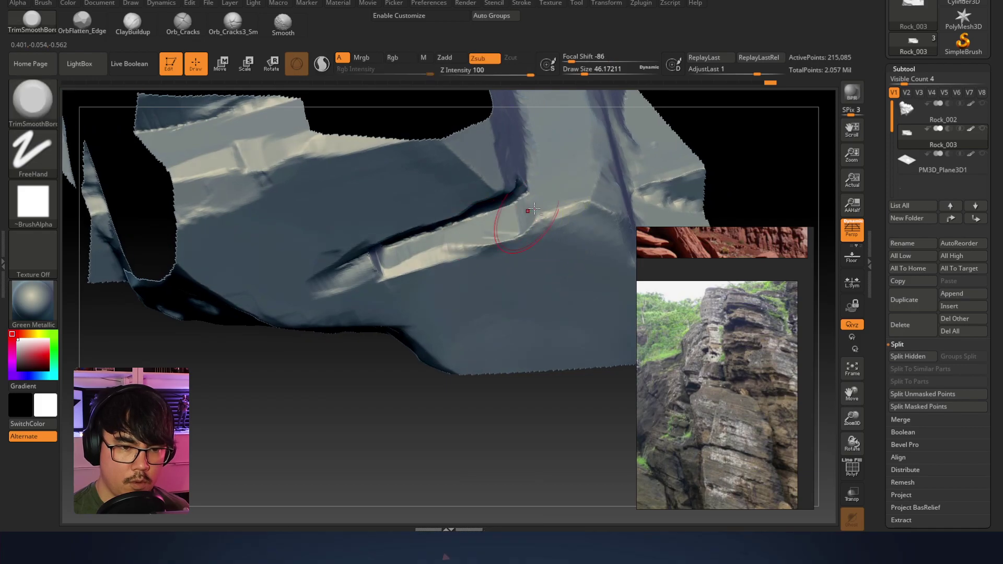
pyautogui.moveTo(547, 209)
pyautogui.mouseDown()
pyautogui.moveTo(493, 237)
pyautogui.moveTo(524, 227)
pyautogui.mouseUp()
pyautogui.moveTo(400, 265)
pyautogui.mouseDown(button='right')
pyautogui.moveTo(400, 220)
pyautogui.moveTo(391, 229)
pyautogui.mouseUp(button='right')
pyautogui.moveTo(330, 250)
pyautogui.keyDown('shift'); pyautogui.mouseDown()
pyautogui.moveTo(369, 205)
pyautogui.moveTo(311, 228)
pyautogui.mouseUp(); pyautogui.keyUp('shift')
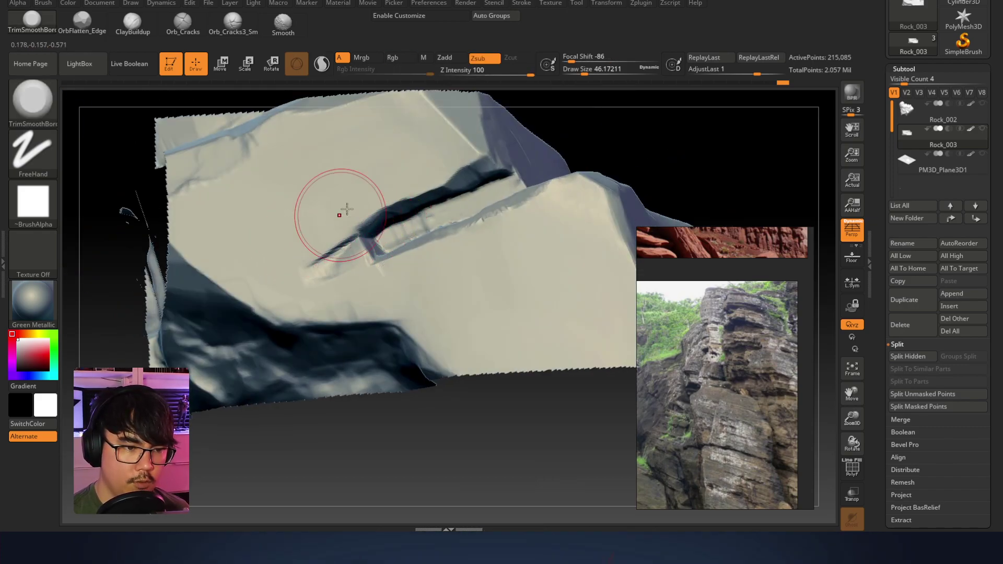
# Extend the crack's tapered end toward the slab's lower edge with Orb_Cracks at a Draw Size of about 41
pyautogui.moveTo(355, 252); pyautogui.dragTo(334, 238, button='right')
pyautogui.click(183, 23)
pyautogui.press('space')
pyautogui.moveTo(392, 259); pyautogui.dragTo(383, 259)
pyautogui.press('space')
pyautogui.press('ctrl')
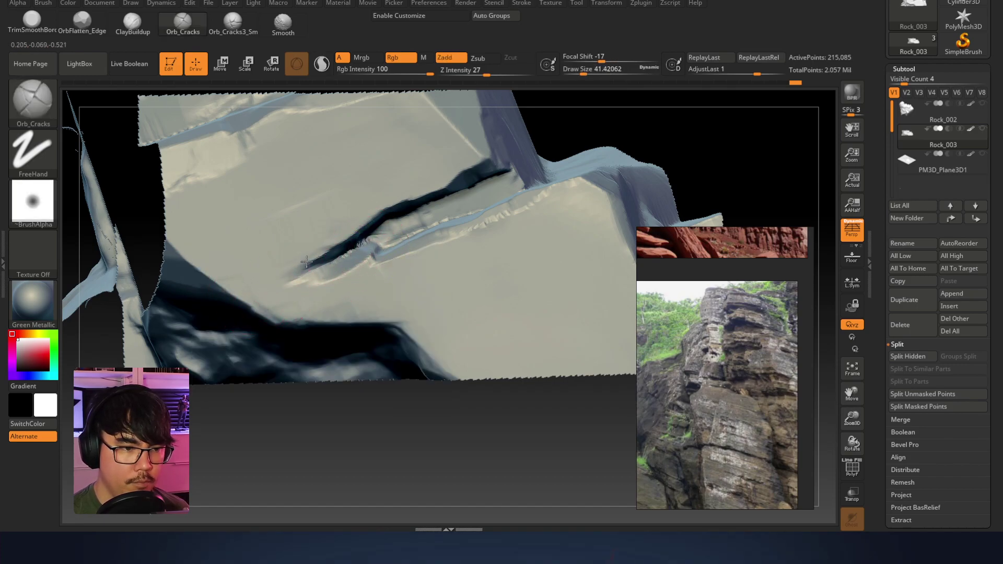
pyautogui.moveTo(338, 252); pyautogui.dragTo(280, 273, button='right')
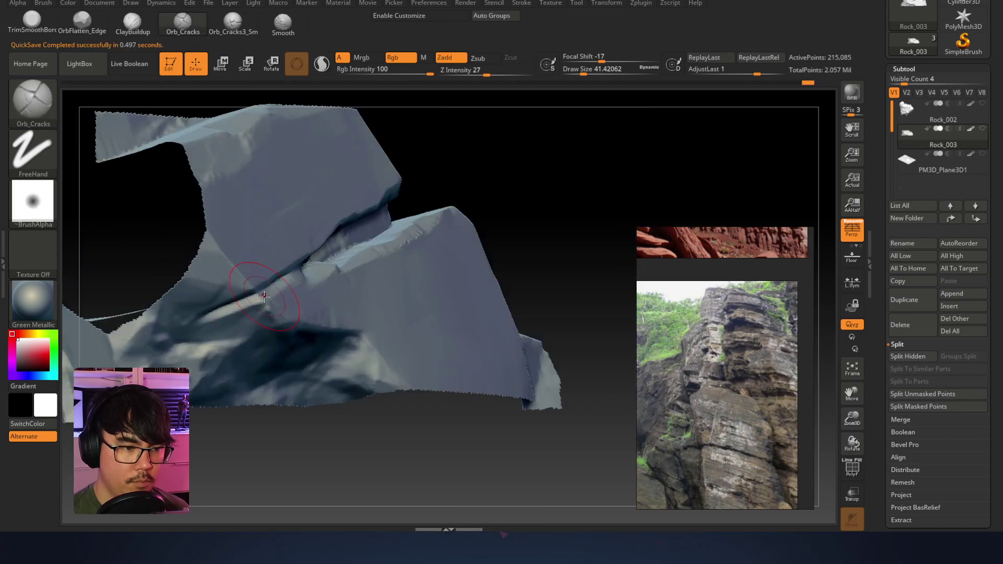
pyautogui.moveTo(304, 281); pyautogui.dragTo(363, 228, button='right')
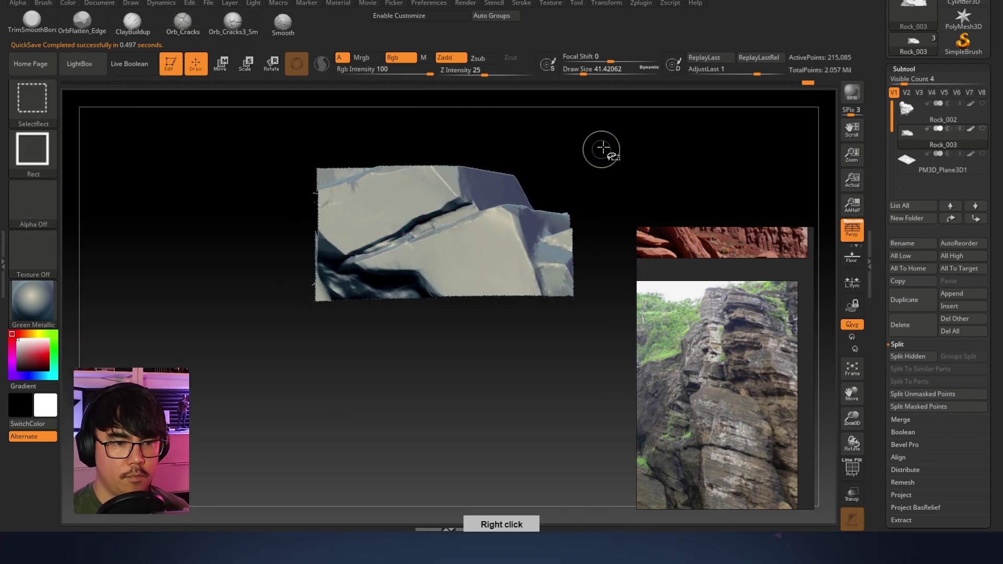
# Unhide all of Rock_003 and trim the extended crack's walls and ledge with the TrimSmoothBorder brush
pyautogui.keyDown('ctrl'); pyautogui.keyDown('shift'); pyautogui.click(600, 149); pyautogui.keyUp('shift'); pyautogui.keyUp('ctrl')
pyautogui.moveTo(589, 183)
pyautogui.mouseDown(button='right')
pyautogui.moveTo(548, 201)
pyautogui.moveTo(509, 162)
pyautogui.moveTo(511, 194)
pyautogui.moveTo(488, 214)
pyautogui.mouseUp(button='right')
pyautogui.click(37, 27)
pyautogui.moveTo(418, 232)
pyautogui.mouseDown(button='right')
pyautogui.moveTo(469, 228)
pyautogui.moveTo(465, 190)
pyautogui.mouseUp(button='right')
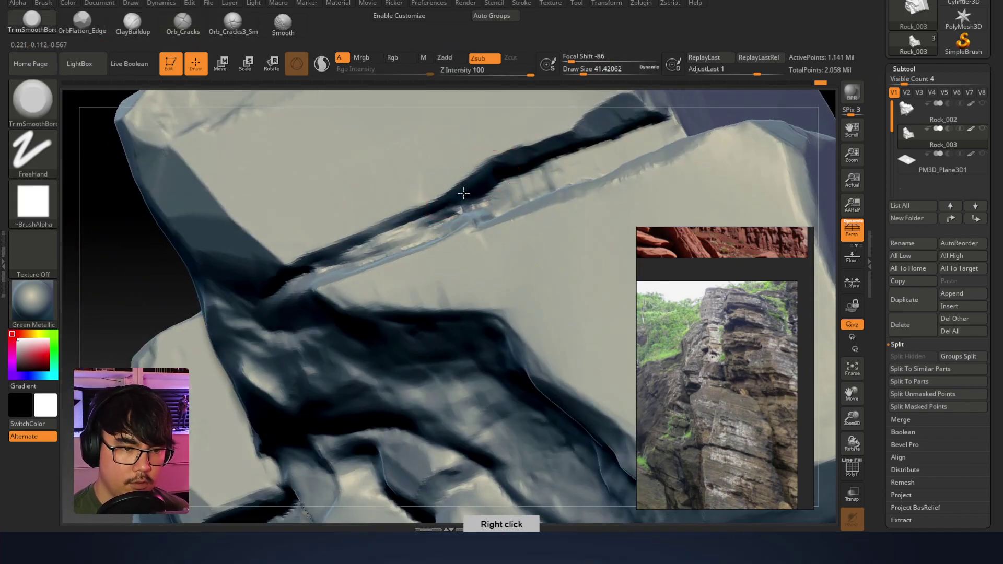
pyautogui.moveTo(339, 255); pyautogui.dragTo(358, 224, button='right')
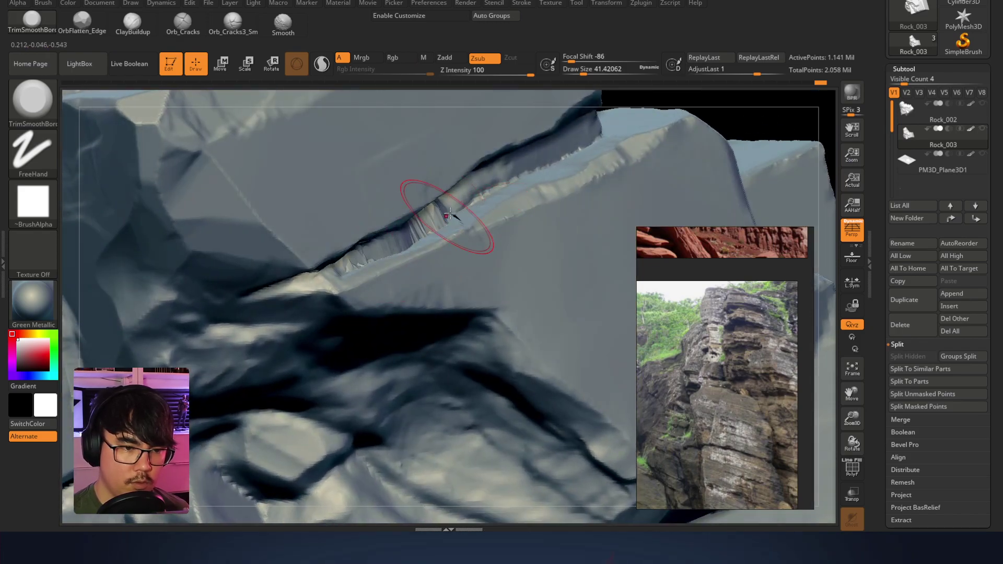
pyautogui.moveTo(452, 201)
pyautogui.mouseDown(button='right')
pyautogui.moveTo(432, 179)
pyautogui.moveTo(656, 123)
pyautogui.mouseUp(button='right')
# Set the Draw Size to about 33 and cut small blocky steps into the ledge inside the crack
pyautogui.press('ctrl')
pyautogui.moveTo(436, 213)
pyautogui.keyDown('ctrl'); pyautogui.mouseDown(button='right')
pyautogui.moveTo(484, 213)
pyautogui.moveTo(418, 289)
pyautogui.mouseUp(button='right'); pyautogui.keyUp('ctrl')
pyautogui.rightClick(418, 294)
pyautogui.moveTo(466, 226); pyautogui.dragTo(462, 225)
pyautogui.moveTo(461, 226)
pyautogui.mouseDown(button='right')
pyautogui.moveTo(429, 230)
pyautogui.moveTo(428, 189)
pyautogui.mouseUp(button='right')
pyautogui.rightClick(392, 264)
pyautogui.moveTo(404, 196); pyautogui.dragTo(456, 196)
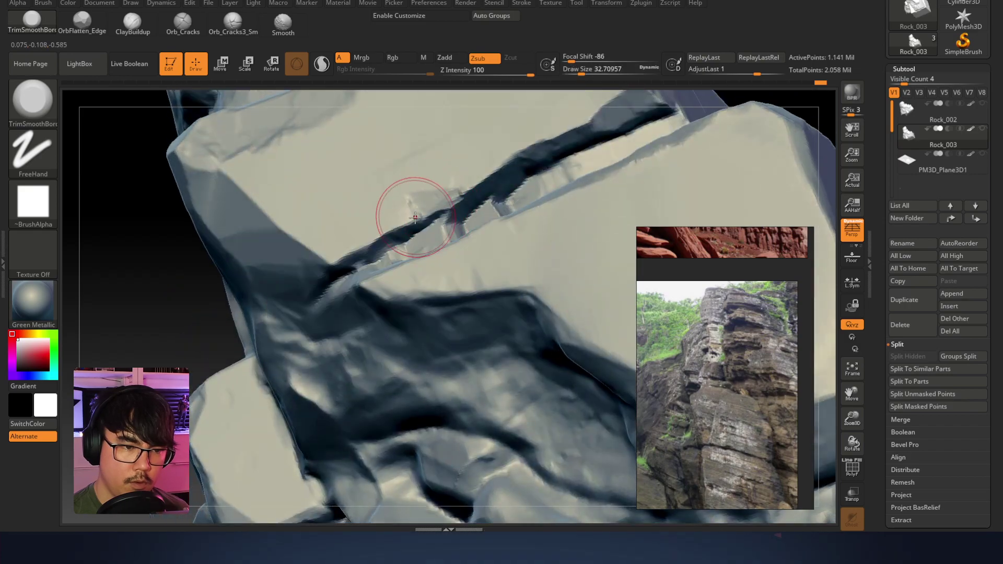
# Trim the crack's lower end into the dark underside, undo the unwanted strokes, and chip and smooth the rock beside it
pyautogui.moveTo(379, 222); pyautogui.dragTo(341, 264, button='right')
pyautogui.moveTo(370, 265); pyautogui.dragTo(301, 306)
pyautogui.hotkey('ctrl', 'z')
pyautogui.hotkey('ctrl', 'z')
pyautogui.moveTo(334, 272); pyautogui.dragTo(297, 305)
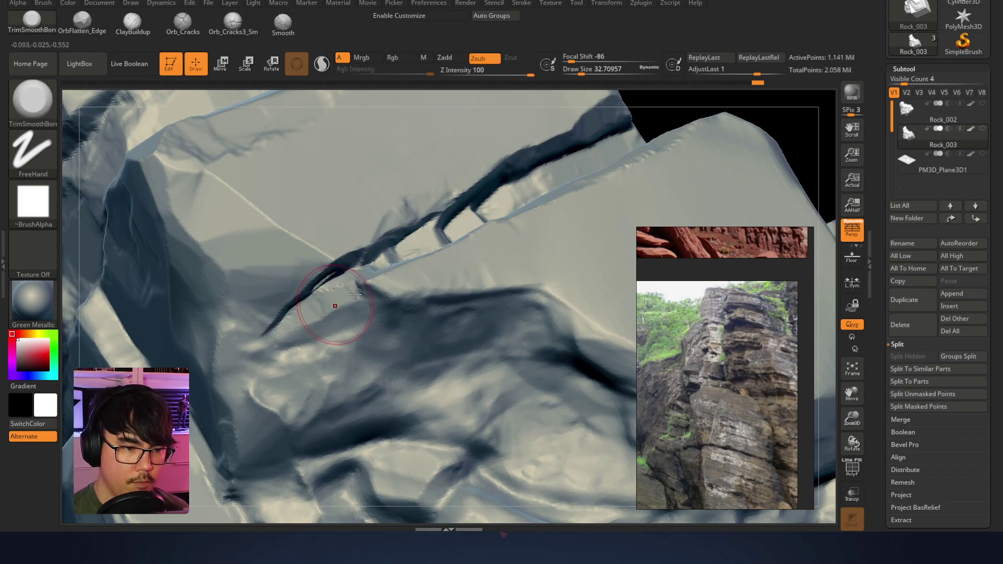
pyautogui.moveTo(380, 298); pyautogui.dragTo(347, 306, button='right')
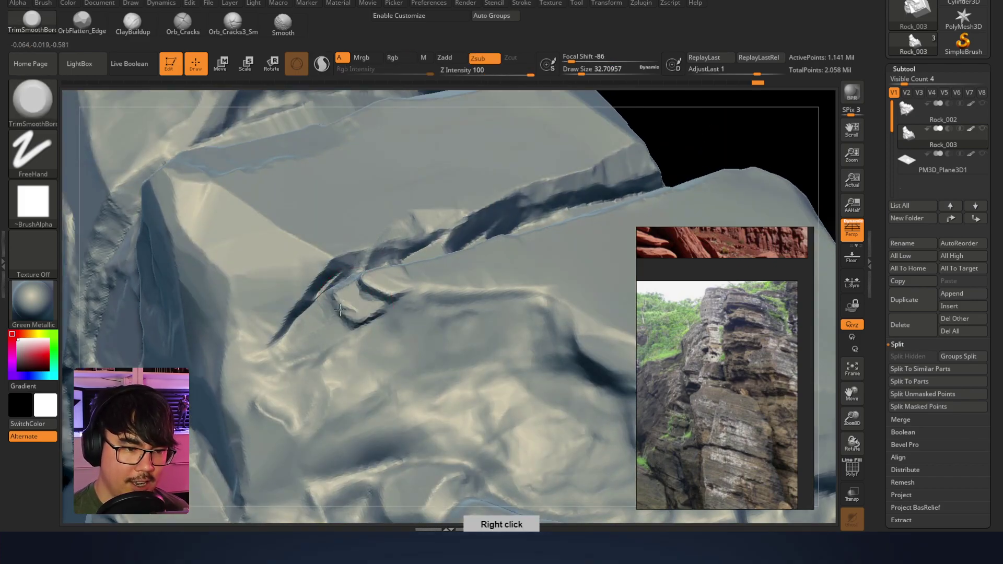
pyautogui.keyDown('shift'); pyautogui.moveTo(329, 324); pyautogui.dragTo(361, 310); pyautogui.keyUp('shift')
pyautogui.moveTo(359, 288)
pyautogui.mouseDown(button='right')
pyautogui.moveTo(392, 280)
pyautogui.moveTo(409, 295)
pyautogui.mouseUp(button='right')
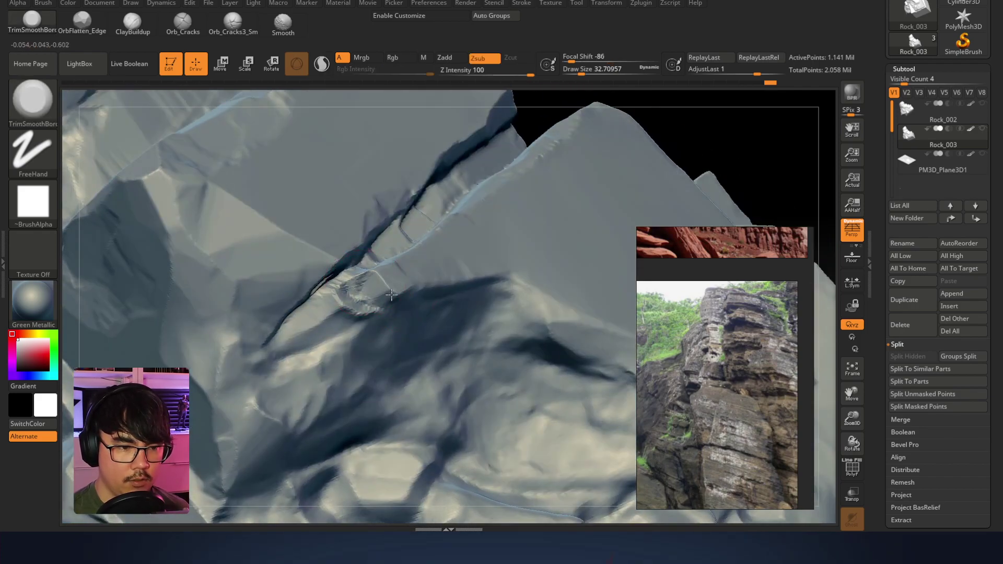
# Set the Draw Size to about 49 and flatten the rough chipped rock below the crack's lower end
pyautogui.press('space')
pyautogui.moveTo(354, 309); pyautogui.dragTo(359, 309)
pyautogui.moveTo(349, 329)
pyautogui.mouseDown()
pyautogui.moveTo(340, 318)
pyautogui.moveTo(358, 337)
pyautogui.mouseUp()
pyautogui.moveTo(361, 335); pyautogui.dragTo(389, 318, button='right')
pyautogui.moveTo(392, 319)
pyautogui.mouseDown()
pyautogui.moveTo(374, 342)
pyautogui.moveTo(388, 309)
pyautogui.mouseUp()
pyautogui.moveTo(437, 324)
pyautogui.mouseDown(button='right')
pyautogui.moveTo(342, 268)
pyautogui.moveTo(422, 317)
pyautogui.moveTo(378, 317)
pyautogui.mouseUp(button='right')
pyautogui.moveTo(378, 317); pyautogui.dragTo(412, 284)
pyautogui.moveTo(494, 257)
pyautogui.mouseDown(button='right')
pyautogui.moveTo(347, 291)
pyautogui.moveTo(488, 302)
pyautogui.mouseUp(button='right')
# Chip an irregular edge into the outer corner of the slab below the crack
pyautogui.press('ctrl')
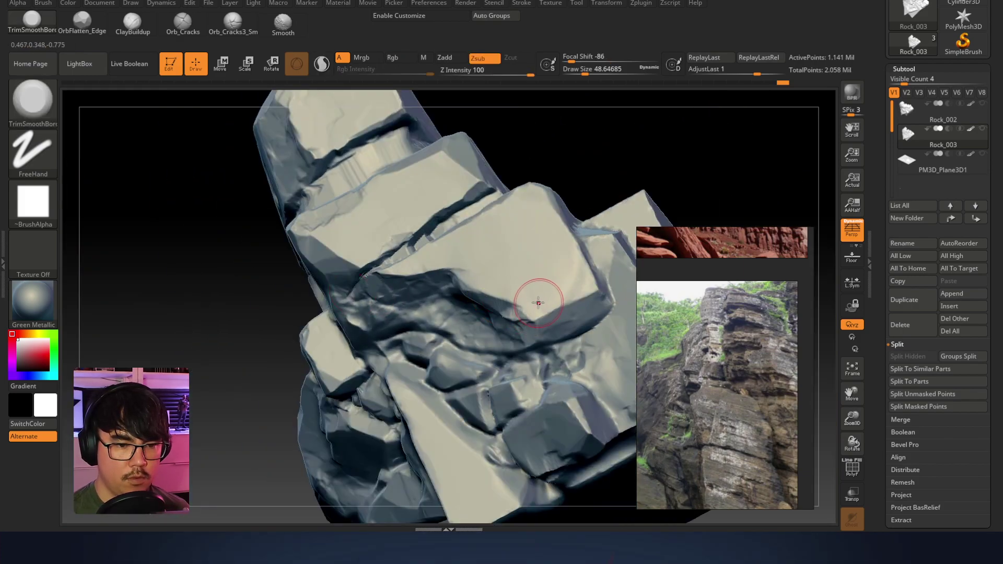
pyautogui.moveTo(589, 297); pyautogui.dragTo(583, 296)
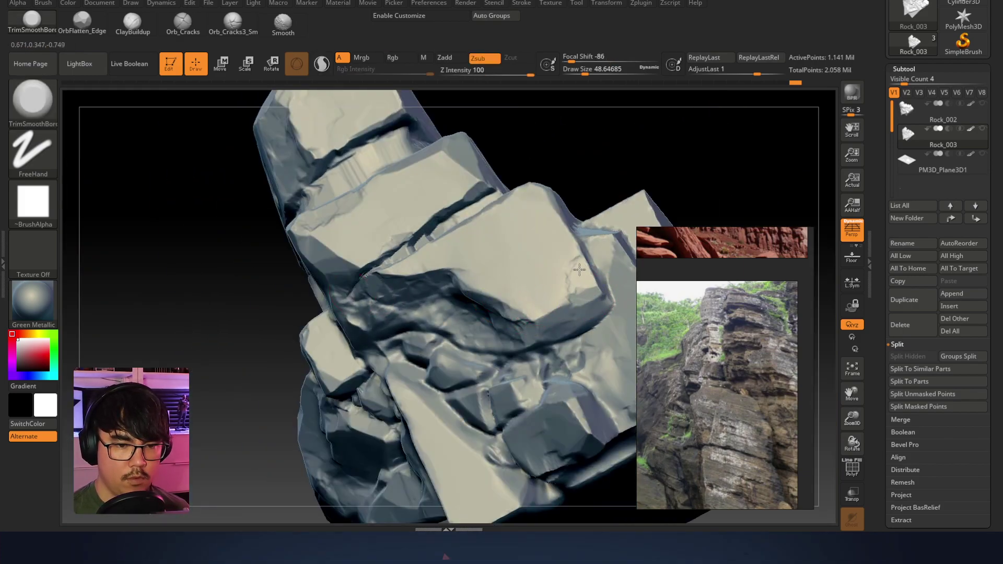
pyautogui.moveTo(571, 253); pyautogui.dragTo(579, 272, button='right')
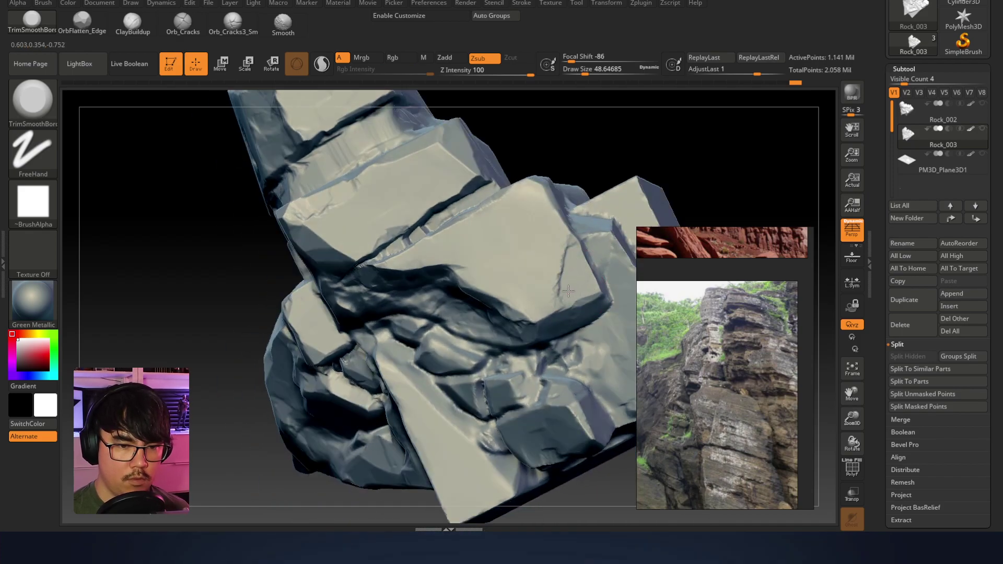
# Undo the oversized cut in the crack's ledge and trim a smaller gap there at a Draw Size of about 23
pyautogui.moveTo(538, 333)
pyautogui.mouseDown(button='right')
pyautogui.moveTo(570, 281)
pyautogui.moveTo(446, 273)
pyautogui.moveTo(460, 245)
pyautogui.moveTo(488, 229)
pyautogui.moveTo(417, 208)
pyautogui.moveTo(445, 273)
pyautogui.moveTo(430, 246)
pyautogui.mouseUp(button='right')
pyautogui.moveTo(430, 246); pyautogui.dragTo(397, 293)
pyautogui.keyDown('ctrl'); pyautogui.moveTo(455, 225); pyautogui.dragTo(466, 262, button='right'); pyautogui.keyUp('ctrl')
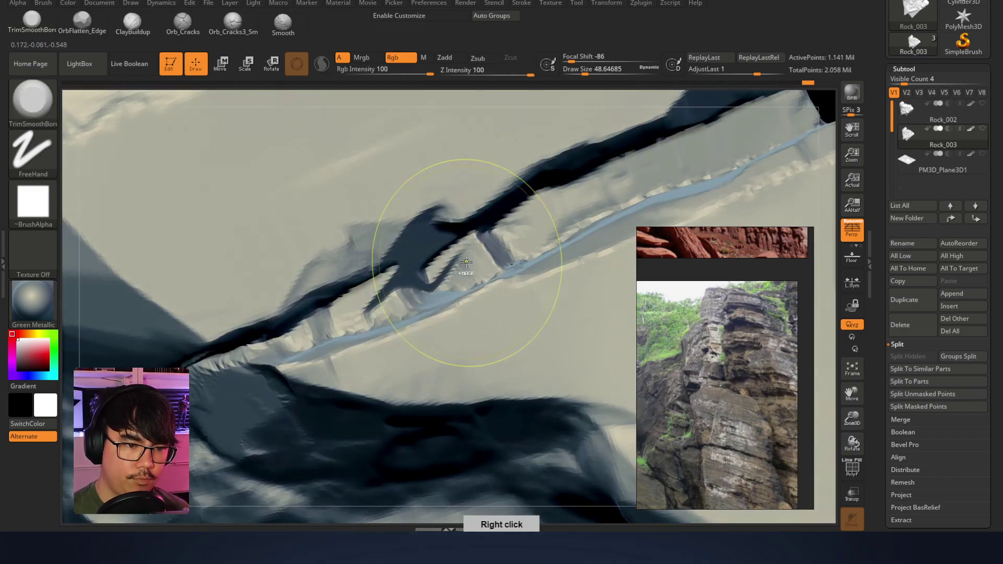
pyautogui.hotkey('ctrl', 'z')
pyautogui.press('space')
pyautogui.moveTo(463, 264); pyautogui.dragTo(434, 280)
pyautogui.press('space')
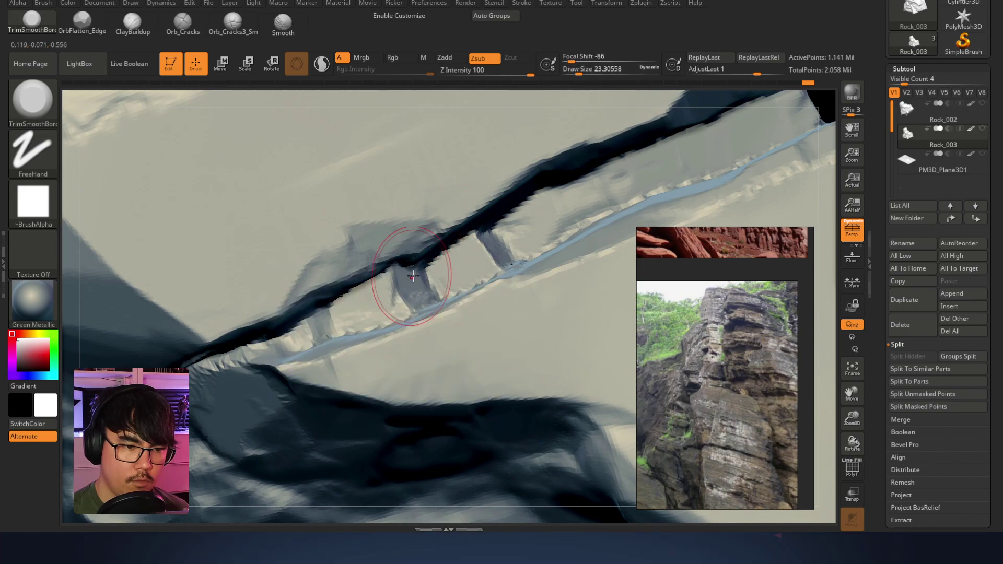
pyautogui.moveTo(585, 219); pyautogui.dragTo(522, 186, button='right')
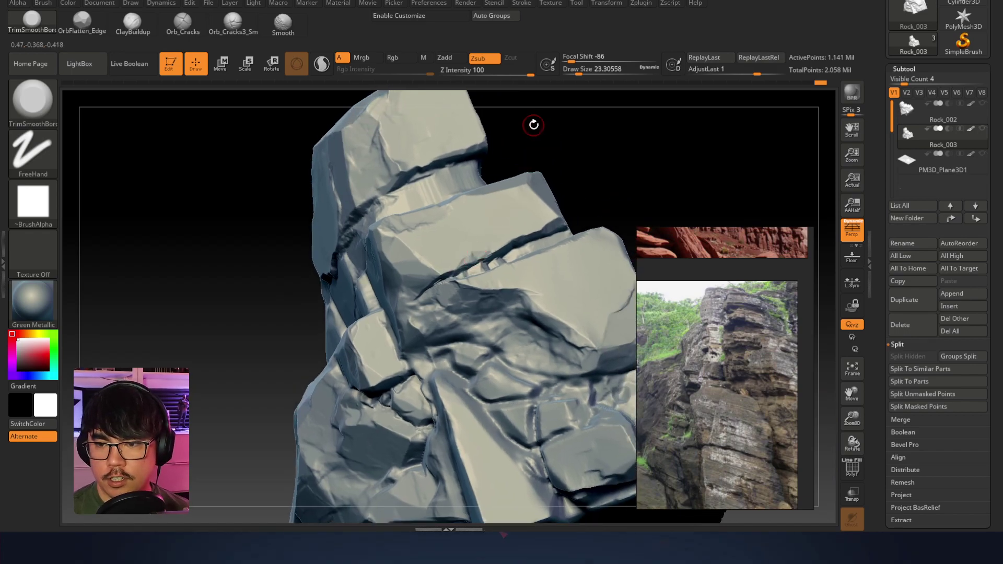
# Set the Draw Size to about 49 and trim the facets around the branching cracks on the cliff's side face
pyautogui.moveTo(546, 261)
pyautogui.mouseDown(button='right')
pyautogui.moveTo(465, 244)
pyautogui.moveTo(513, 230)
pyautogui.moveTo(487, 213)
pyautogui.moveTo(488, 251)
pyautogui.mouseUp(button='right')
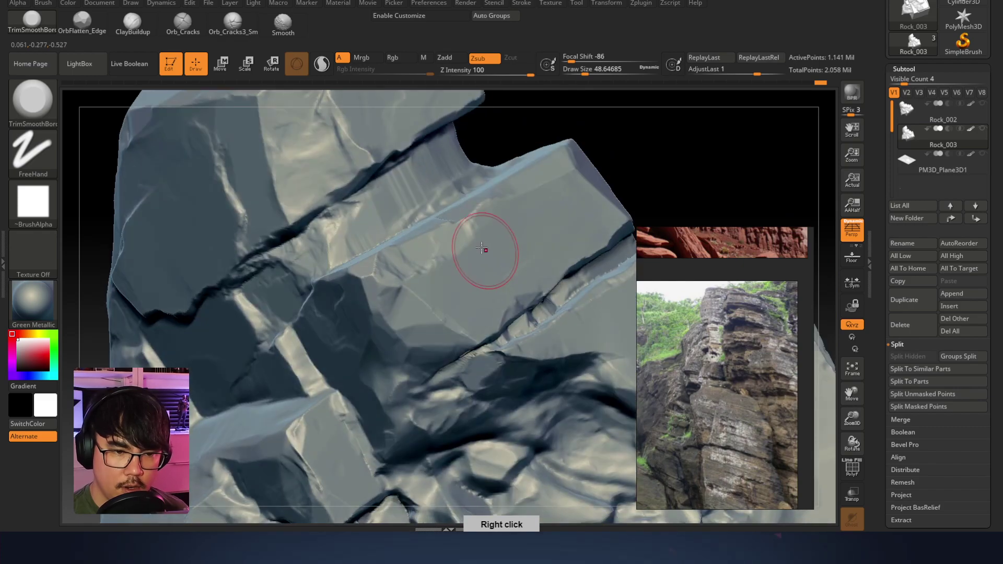
pyautogui.press('ctrl')
pyautogui.moveTo(455, 226); pyautogui.dragTo(445, 207, button='right')
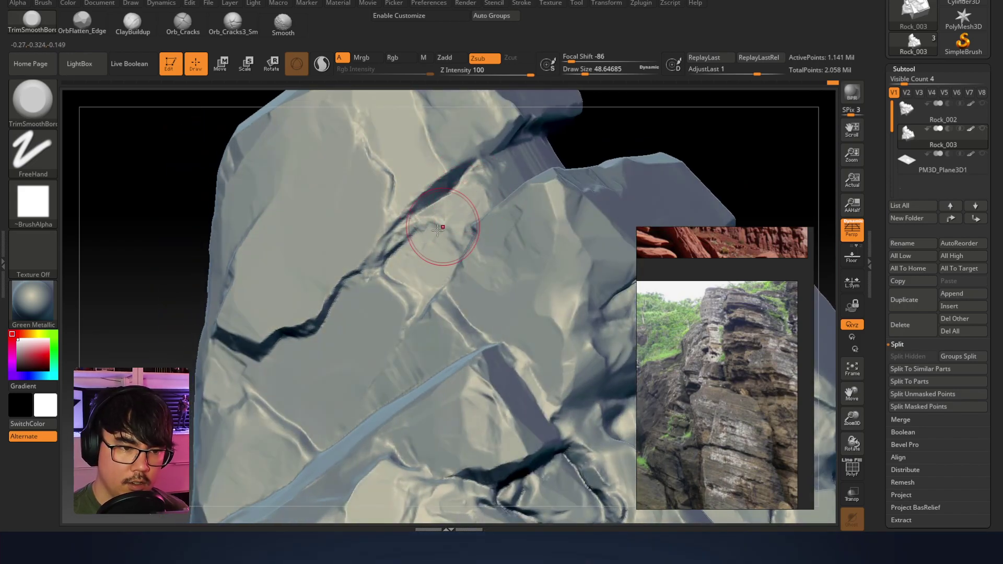
pyautogui.moveTo(487, 233)
pyautogui.mouseDown(button='right')
pyautogui.moveTo(485, 273)
pyautogui.moveTo(529, 215)
pyautogui.moveTo(465, 282)
pyautogui.mouseUp(button='right')
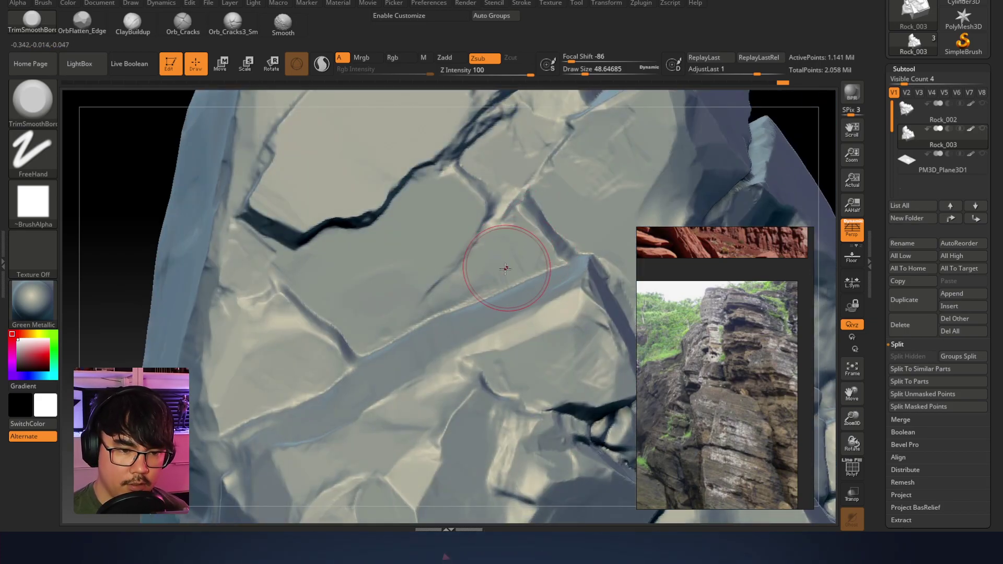
pyautogui.moveTo(501, 261)
pyautogui.mouseDown(button='right')
pyautogui.moveTo(430, 262)
pyautogui.moveTo(458, 271)
pyautogui.moveTo(423, 324)
pyautogui.mouseUp(button='right')
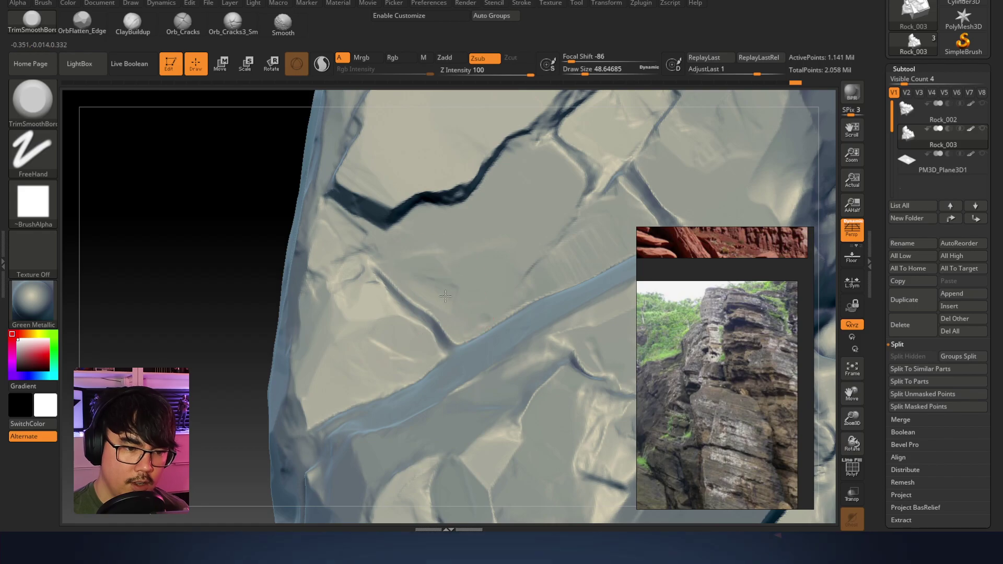
pyautogui.press('ctrl')
pyautogui.moveTo(508, 236)
pyautogui.mouseDown(button='right')
pyautogui.moveTo(366, 255)
pyautogui.moveTo(429, 228)
pyautogui.moveTo(477, 293)
pyautogui.mouseUp(button='right')
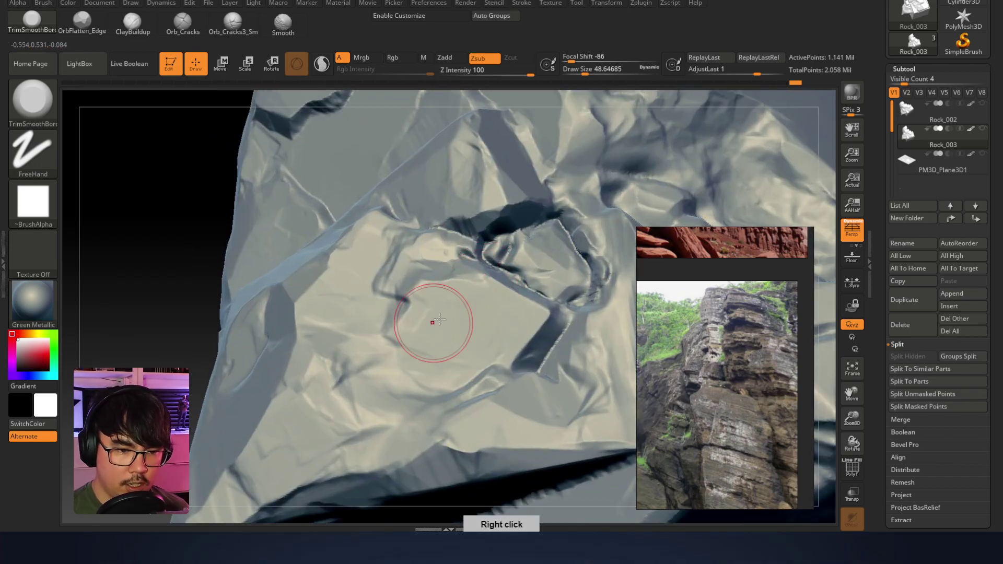
# Trim the ridge running from the recess on the lower rock face and undo the last stroke near its base
pyautogui.moveTo(434, 321); pyautogui.dragTo(450, 273, button='right')
pyautogui.moveTo(423, 283); pyautogui.dragTo(396, 324)
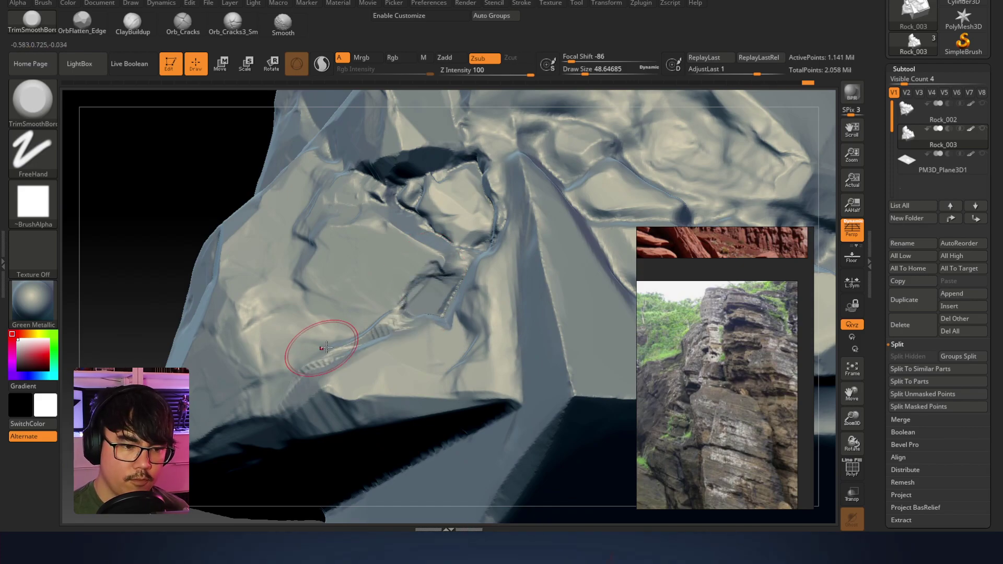
pyautogui.moveTo(325, 348); pyautogui.dragTo(379, 316, button='right')
pyautogui.moveTo(278, 414)
pyautogui.mouseDown()
pyautogui.moveTo(369, 372)
pyautogui.moveTo(341, 387)
pyautogui.mouseUp()
pyautogui.hotkey('ctrl', 'z')
# Set the Z Intensity to 16 and the Draw Size to about 97, then test a trim stroke near the base and undo it
pyautogui.press('space')
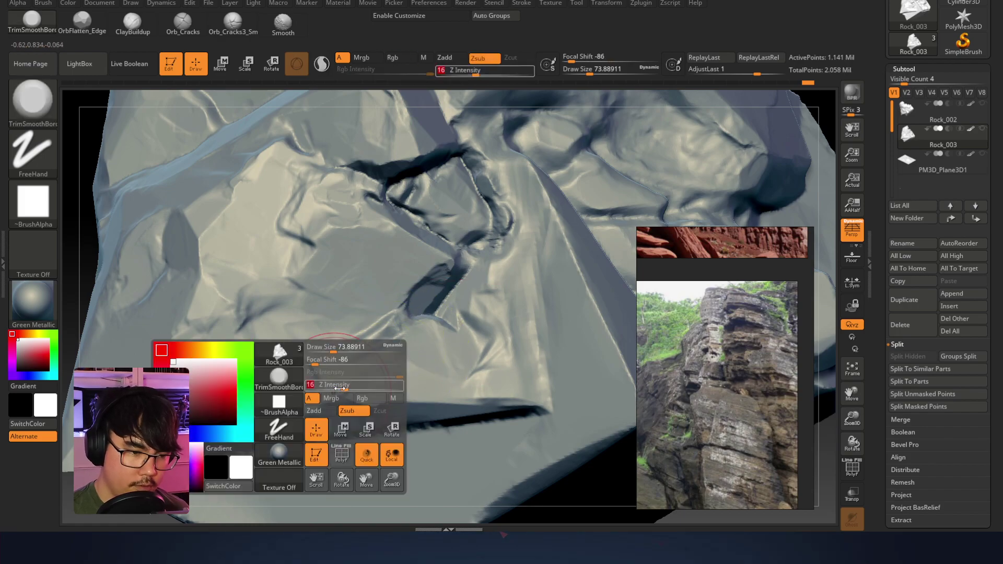
pyautogui.moveTo(331, 349); pyautogui.dragTo(339, 349)
pyautogui.moveTo(337, 393)
pyautogui.mouseDown()
pyautogui.moveTo(346, 407)
pyautogui.moveTo(374, 410)
pyautogui.mouseUp()
pyautogui.hotkey('ctrl', 'z')
# Raise the trim brush's Z Intensity to 68 and trim the facets below the recess on the lower rock face
pyautogui.press('space')
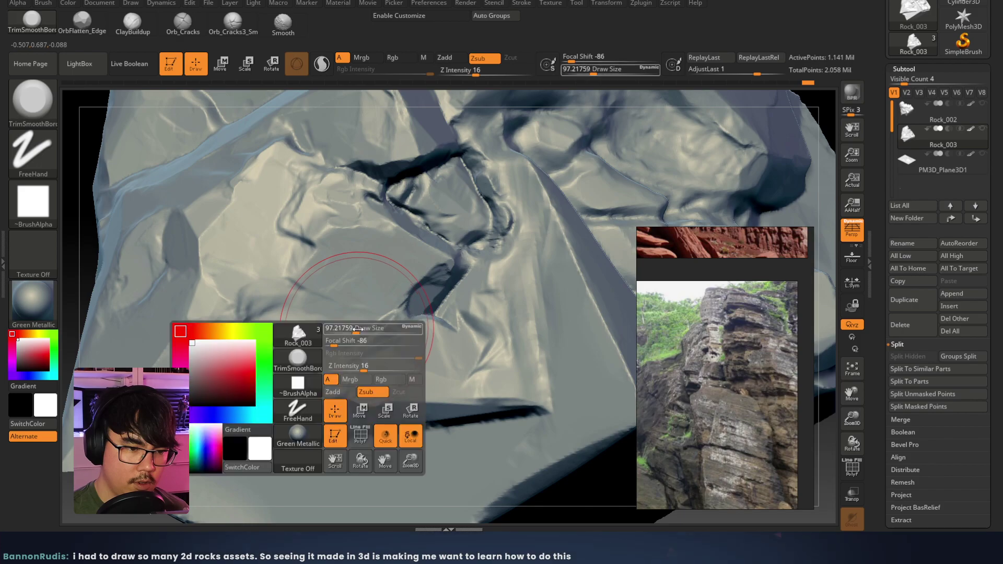
pyautogui.moveTo(364, 366); pyautogui.dragTo(388, 367)
pyautogui.keyDown('alt'); pyautogui.moveTo(319, 401); pyautogui.dragTo(308, 358, button='right'); pyautogui.keyUp('alt')
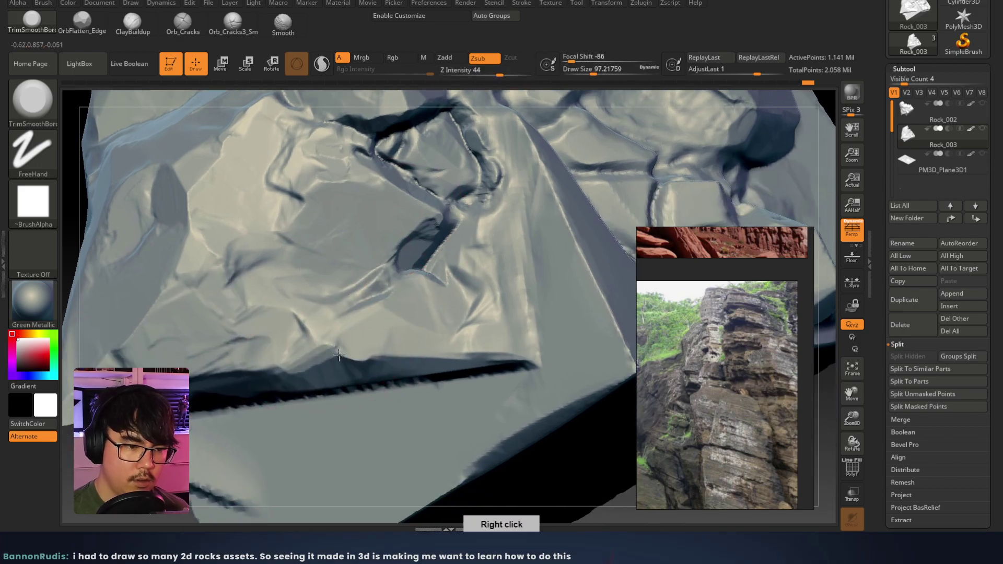
pyautogui.press('space')
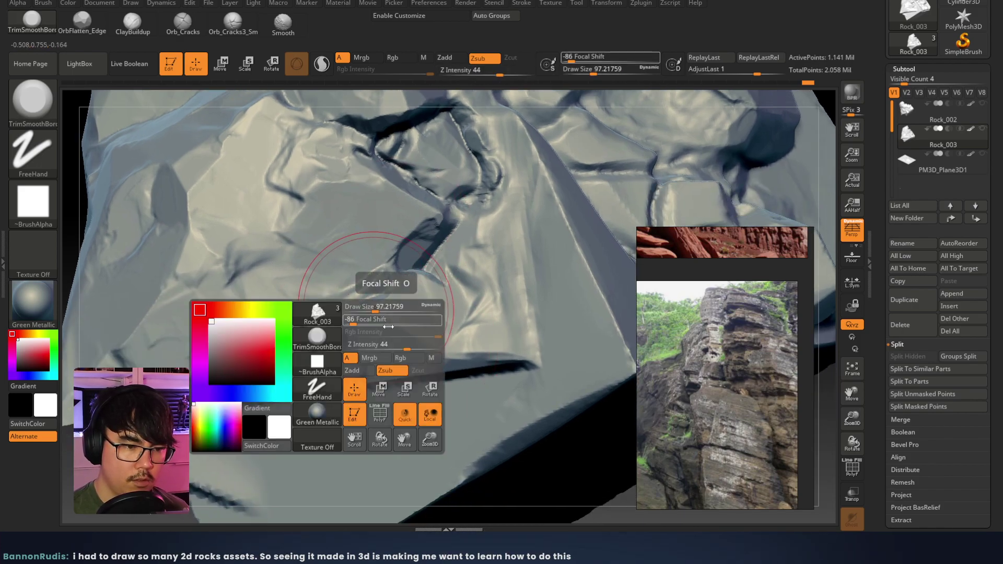
pyautogui.moveTo(406, 348); pyautogui.dragTo(440, 348)
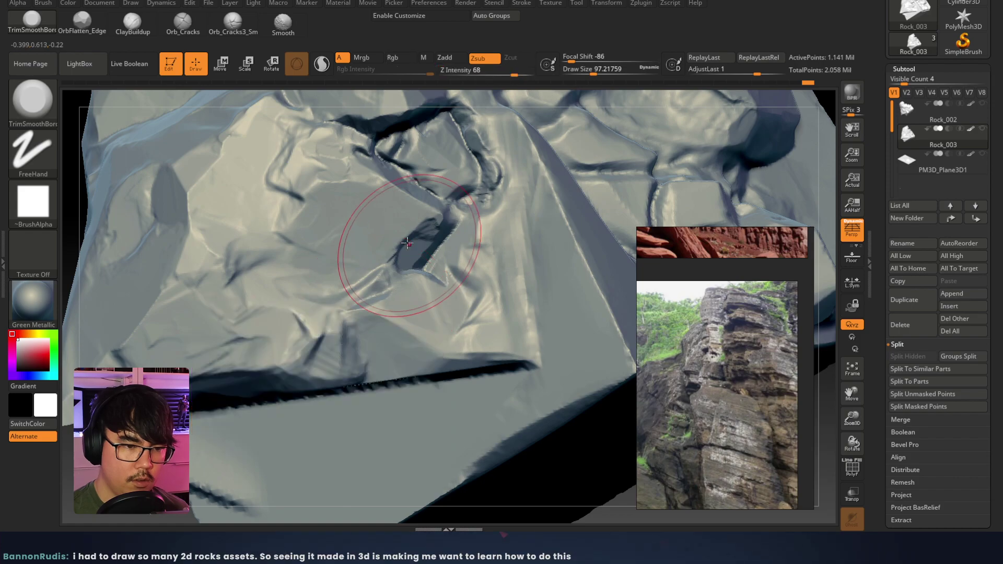
pyautogui.moveTo(409, 245); pyautogui.dragTo(395, 216, button='right')
# Set the Z Intensity to 100 and the Draw Size to about 41, then trim the edge beside the recess
pyautogui.press('space')
pyautogui.moveTo(405, 218); pyautogui.dragTo(395, 217)
pyautogui.press('space')
pyautogui.moveTo(475, 254); pyautogui.dragTo(483, 255)
pyautogui.moveTo(439, 222); pyautogui.dragTo(418, 230)
pyautogui.moveTo(403, 235)
pyautogui.mouseDown(button='right')
pyautogui.moveTo(341, 251)
pyautogui.moveTo(359, 294)
pyautogui.moveTo(362, 248)
pyautogui.mouseUp(button='right')
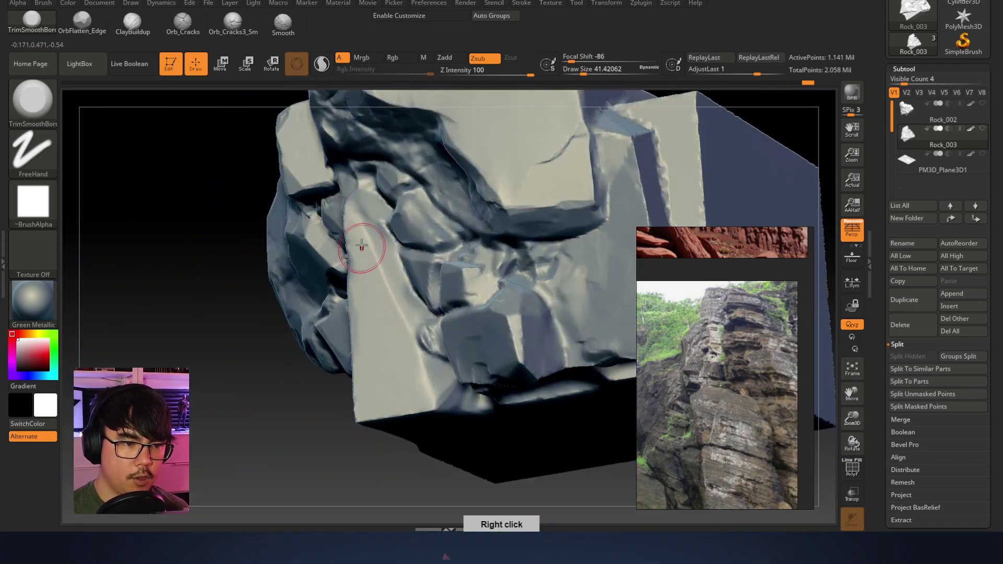
# Set the Draw Size to about 68, trim the upper end of the pillar's ridge and undo the last stroke
pyautogui.rightClick(362, 247)
pyautogui.moveTo(361, 247); pyautogui.dragTo(368, 247)
pyautogui.moveTo(346, 250); pyautogui.dragTo(359, 246, button='right')
pyautogui.moveTo(337, 199)
pyautogui.mouseDown()
pyautogui.moveTo(342, 222)
pyautogui.moveTo(343, 207)
pyautogui.mouseUp()
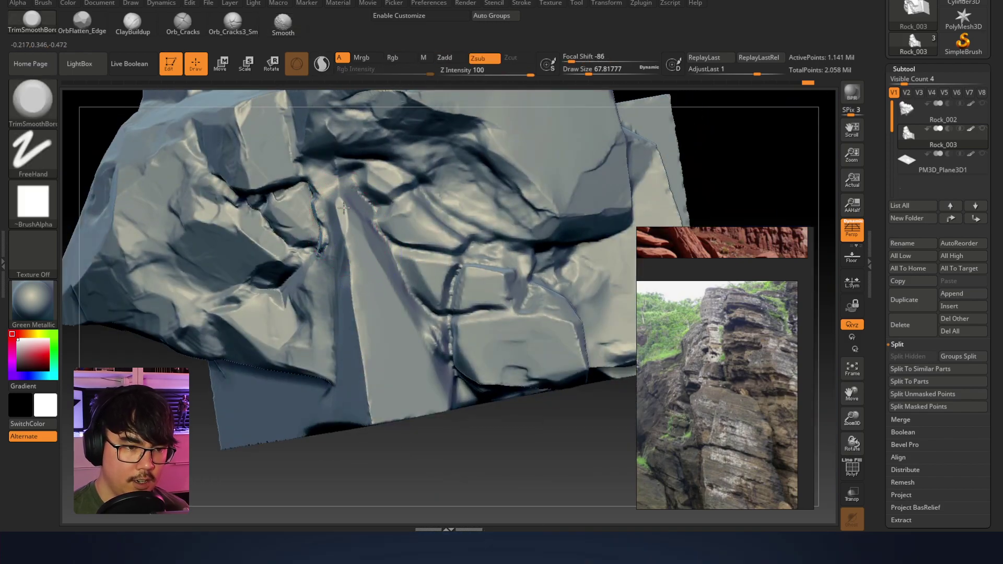
pyautogui.moveTo(356, 269); pyautogui.dragTo(339, 240, button='right')
pyautogui.press('ctrl')
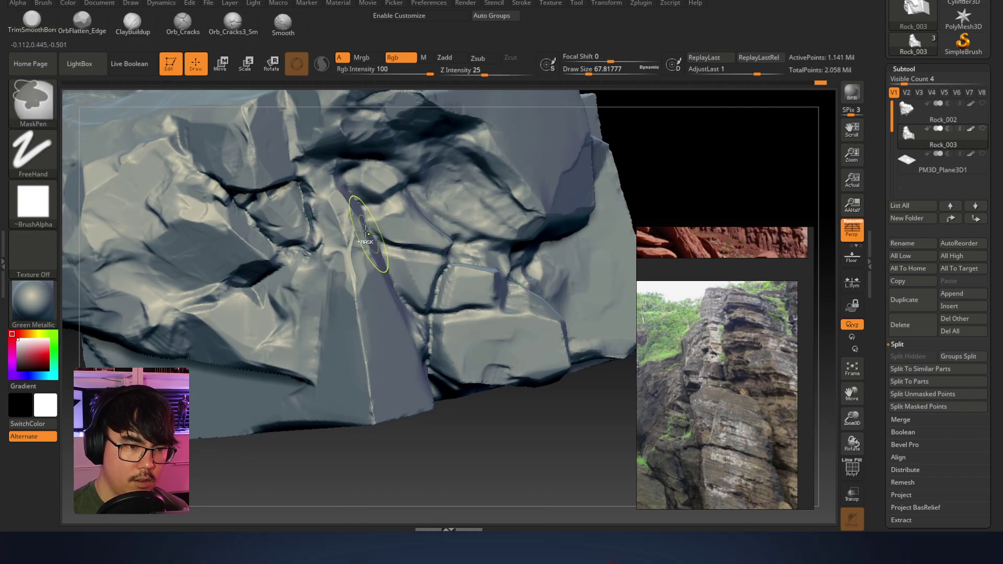
pyautogui.hotkey('ctrl', 'z')
pyautogui.hotkey('ctrl', 'z')
pyautogui.hotkey('ctrl', 'shift', 'z')
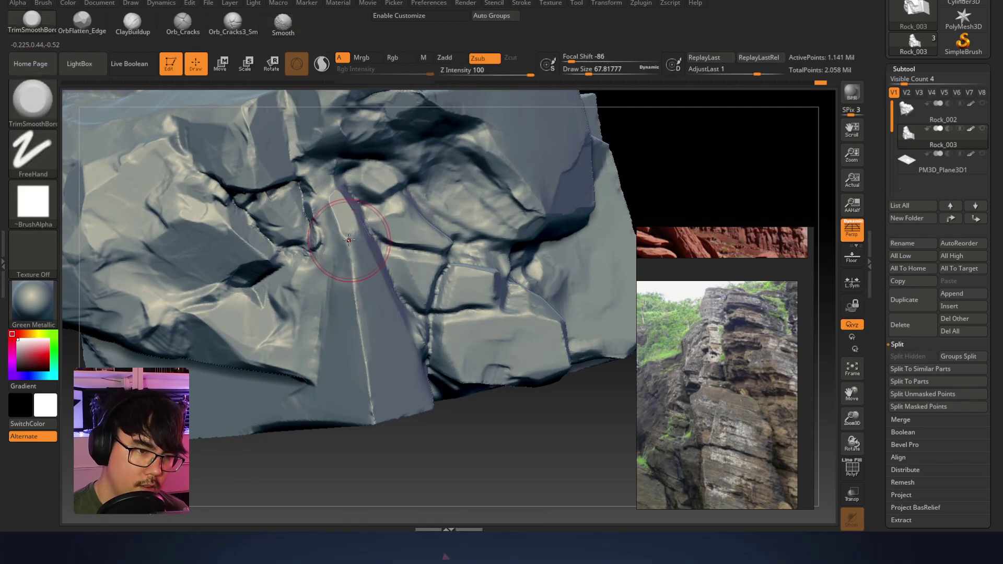
# Bevel the pillar's long front edge, then flatten the face near its base with a Draw Size of about 128
pyautogui.moveTo(331, 218); pyautogui.dragTo(347, 246)
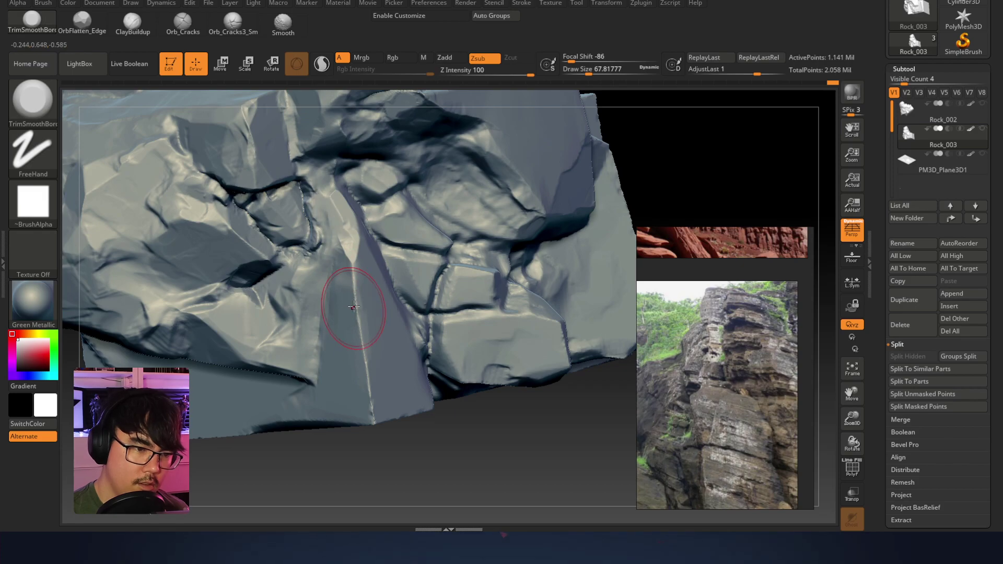
pyautogui.moveTo(364, 346); pyautogui.dragTo(369, 382)
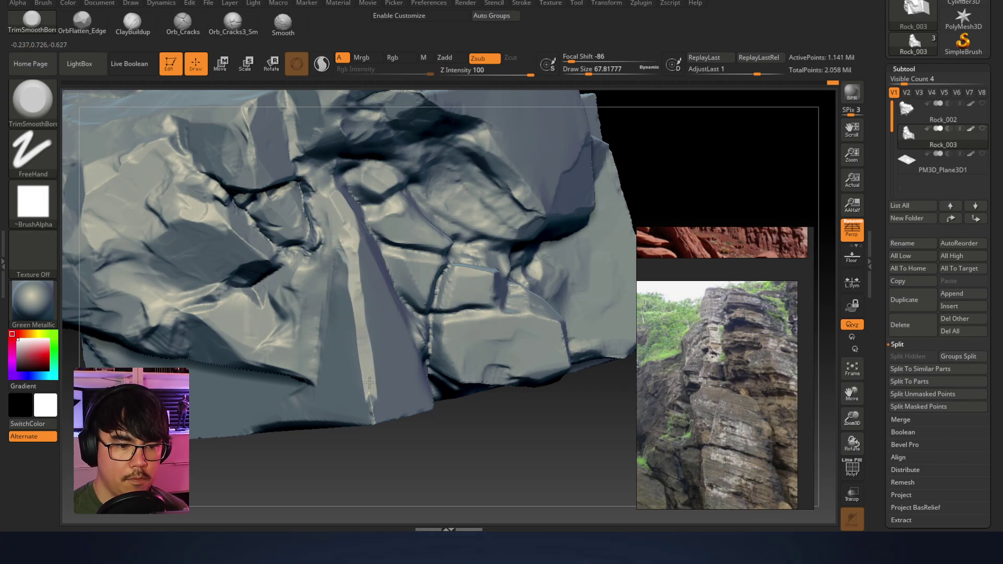
pyautogui.press('space')
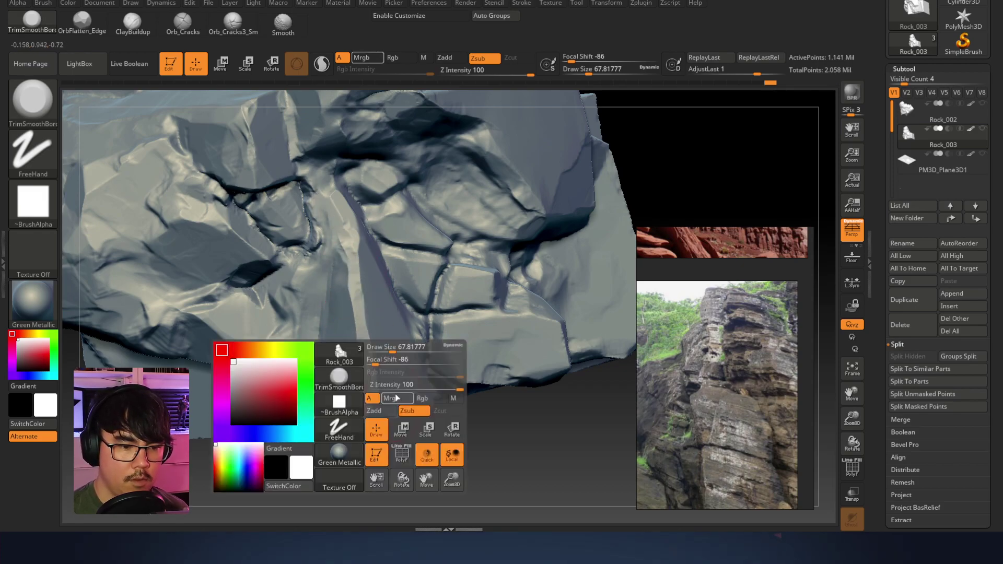
pyautogui.moveTo(400, 353); pyautogui.dragTo(407, 353)
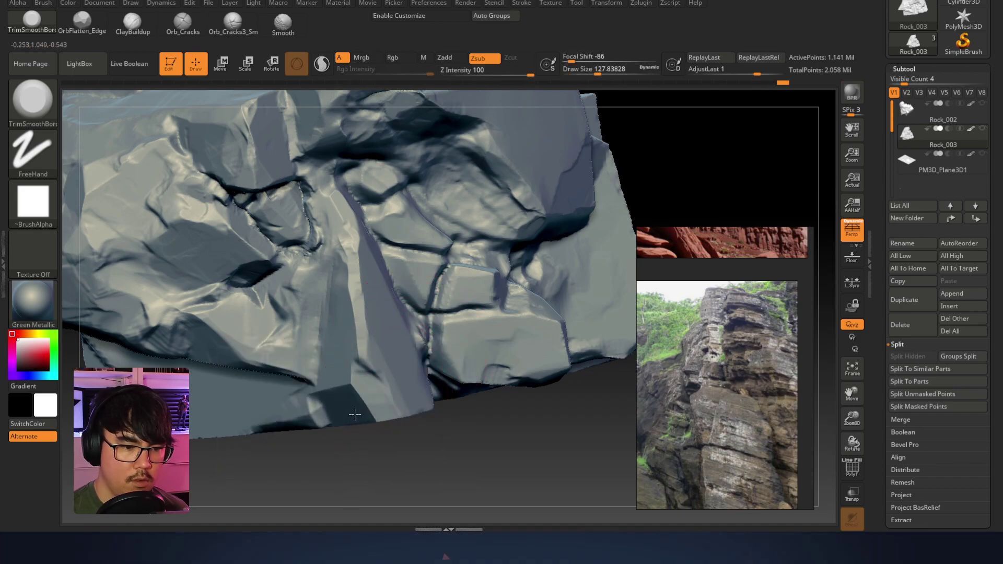
# Set the Draw Size to about 71 and trim the ridge running to the lower corner on the rock's other side
pyautogui.moveTo(298, 436)
pyautogui.mouseDown(button='right')
pyautogui.moveTo(512, 287)
pyautogui.moveTo(437, 269)
pyautogui.moveTo(462, 297)
pyautogui.mouseUp(button='right')
pyautogui.keyDown('ctrl'); pyautogui.moveTo(434, 245); pyautogui.dragTo(418, 305, button='right'); pyautogui.keyUp('ctrl')
pyautogui.rightClick(418, 305)
pyautogui.moveTo(485, 235); pyautogui.dragTo(474, 235)
pyautogui.moveTo(491, 176); pyautogui.dragTo(410, 225)
pyautogui.moveTo(410, 226); pyautogui.dragTo(474, 225, button='right')
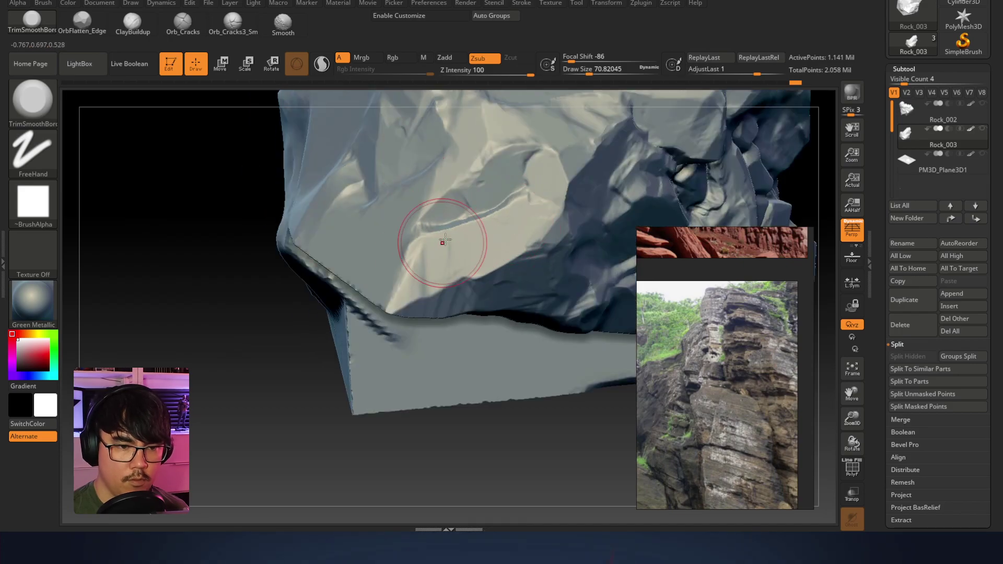
pyautogui.moveTo(443, 258); pyautogui.dragTo(388, 288)
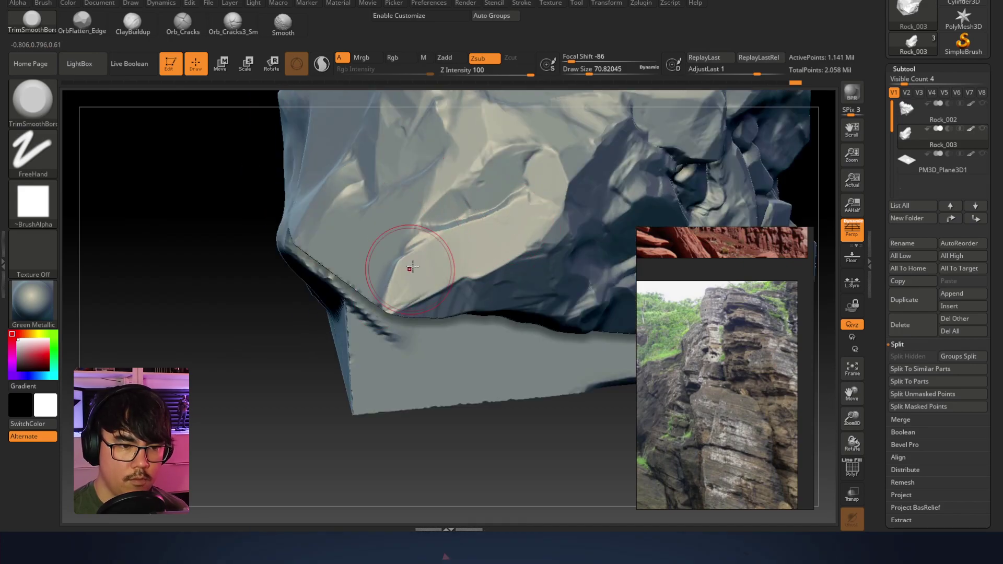
pyautogui.moveTo(271, 327); pyautogui.dragTo(410, 276, button='right')
pyautogui.moveTo(397, 254); pyautogui.dragTo(400, 281)
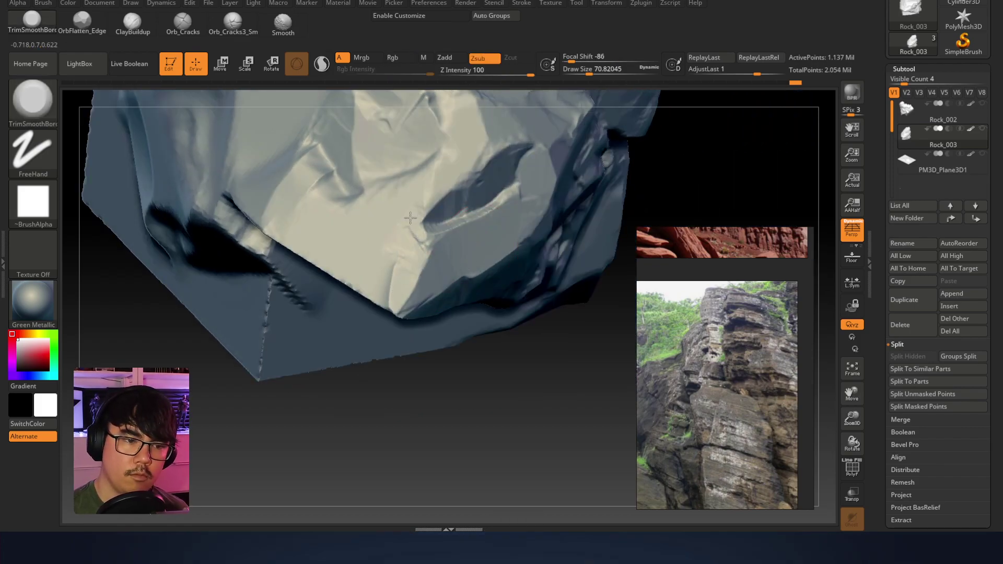
# Undo the trial stroke beside the recess and flatten a broad plane from there down to the lower edge
pyautogui.moveTo(463, 188)
pyautogui.mouseDown()
pyautogui.moveTo(406, 224)
pyautogui.moveTo(405, 206)
pyautogui.mouseUp()
pyautogui.hotkey('ctrl', 'z')
pyautogui.moveTo(442, 174); pyautogui.dragTo(355, 250)
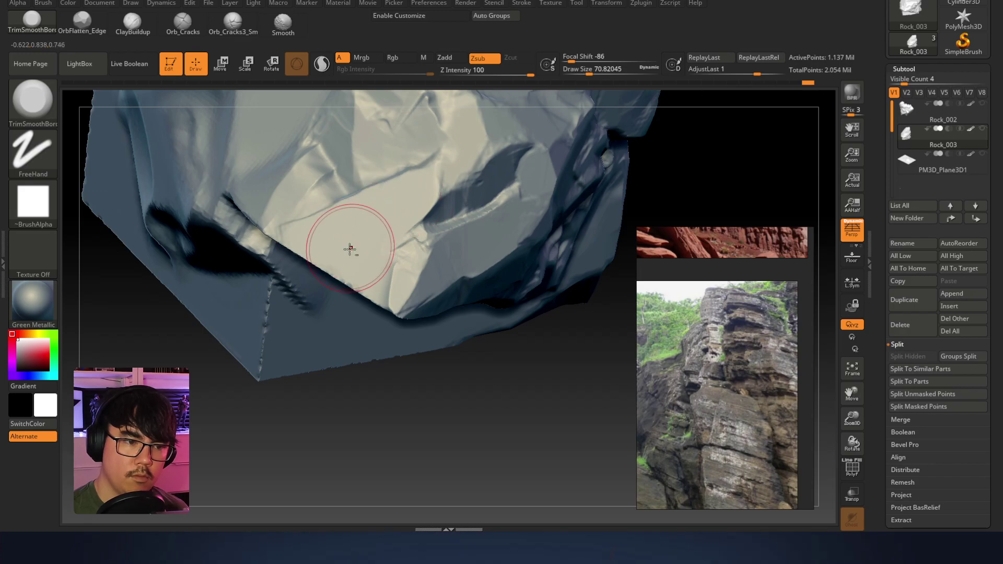
pyautogui.moveTo(442, 209); pyautogui.dragTo(451, 203)
pyautogui.moveTo(523, 161)
pyautogui.mouseDown(button='right')
pyautogui.moveTo(448, 179)
pyautogui.moveTo(639, 158)
pyautogui.moveTo(528, 249)
pyautogui.moveTo(544, 215)
pyautogui.moveTo(593, 190)
pyautogui.mouseUp(button='right')
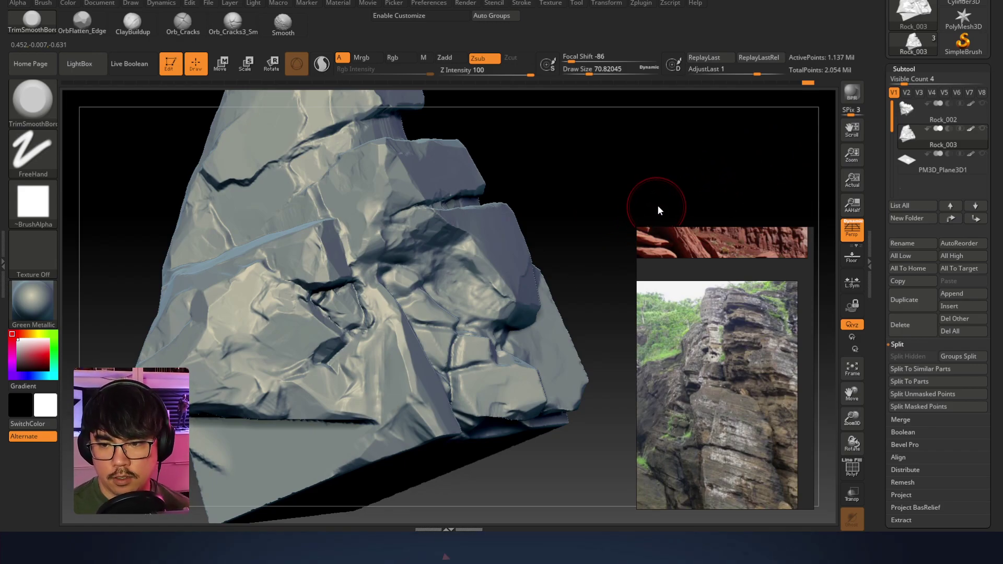
# Set the Draw Size to about 29 and chip the sharp diagonal ridge running down to the rock's base
pyautogui.moveTo(638, 218); pyautogui.dragTo(501, 216, button='right')
pyautogui.moveTo(420, 259)
pyautogui.keyDown('alt'); pyautogui.mouseDown(button='right')
pyautogui.moveTo(463, 259)
pyautogui.moveTo(446, 211)
pyautogui.moveTo(503, 246)
pyautogui.mouseUp(button='right'); pyautogui.keyUp('alt')
pyautogui.rightClick(500, 250)
pyautogui.moveTo(490, 257); pyautogui.dragTo(477, 257)
pyautogui.moveTo(459, 285); pyautogui.dragTo(560, 212, button='right')
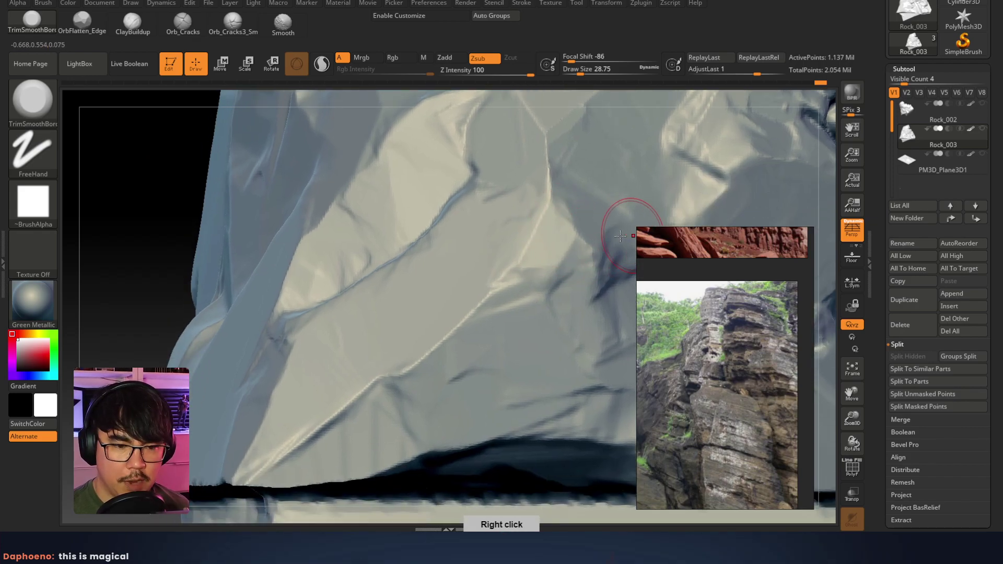
pyautogui.moveTo(625, 237); pyautogui.dragTo(506, 264, button='right')
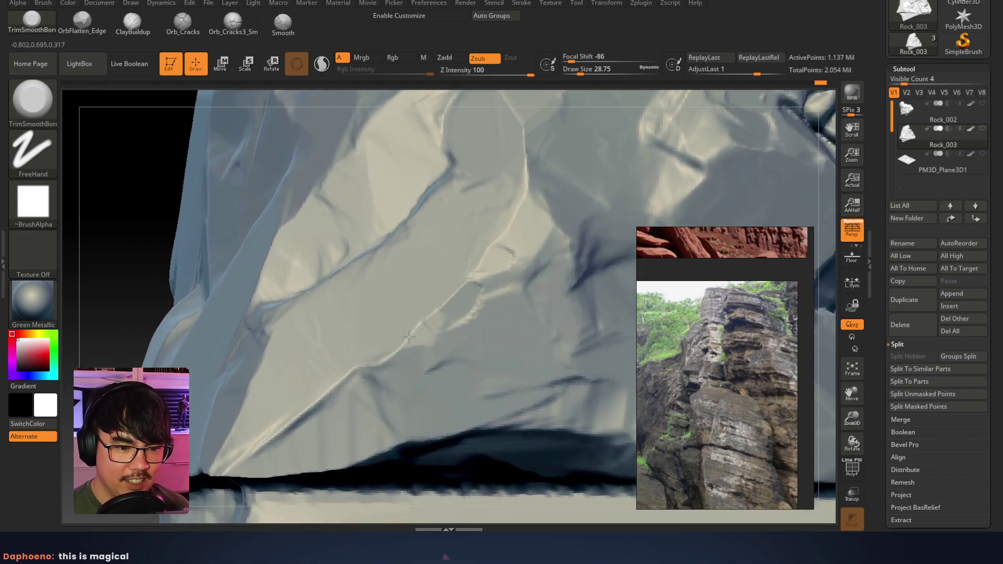
pyautogui.moveTo(460, 286); pyautogui.dragTo(390, 365, button='right')
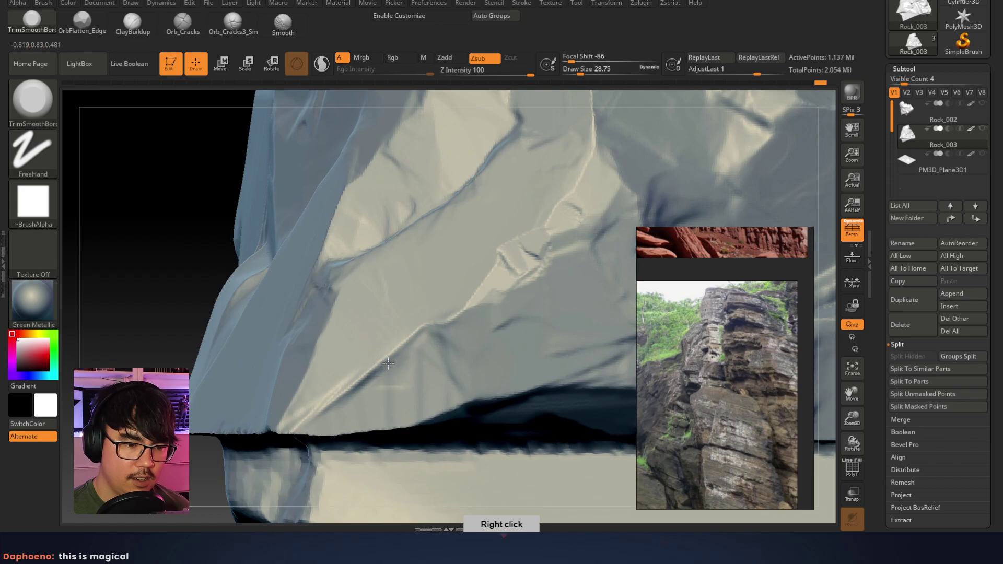
pyautogui.moveTo(470, 291); pyautogui.dragTo(469, 262, button='right')
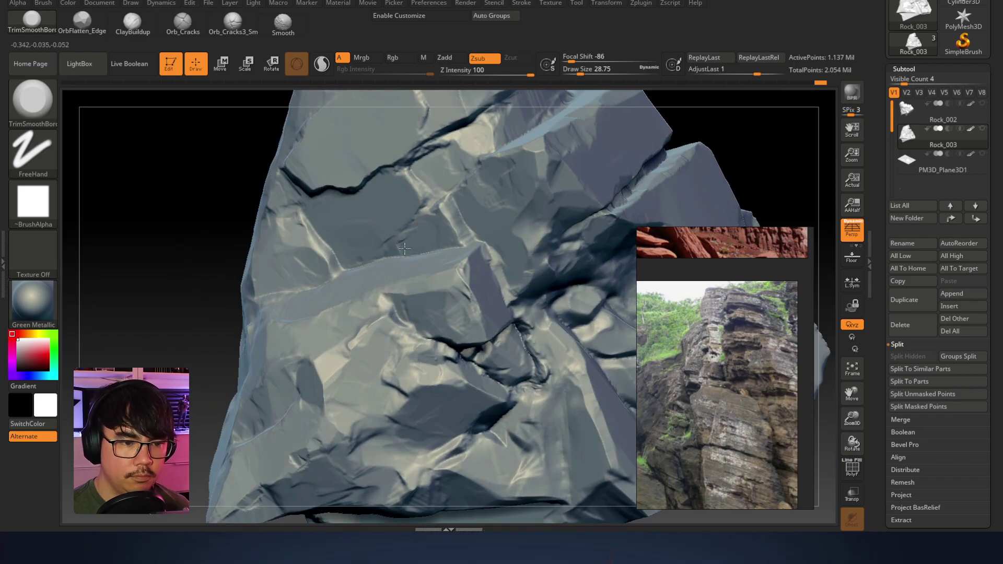
# Set the Draw Size to about 68 and trim the facets between the upper crack and the overhanging ledge
pyautogui.moveTo(508, 212); pyautogui.dragTo(500, 205, button='right')
pyautogui.press('space')
pyautogui.moveTo(507, 213); pyautogui.dragTo(531, 217)
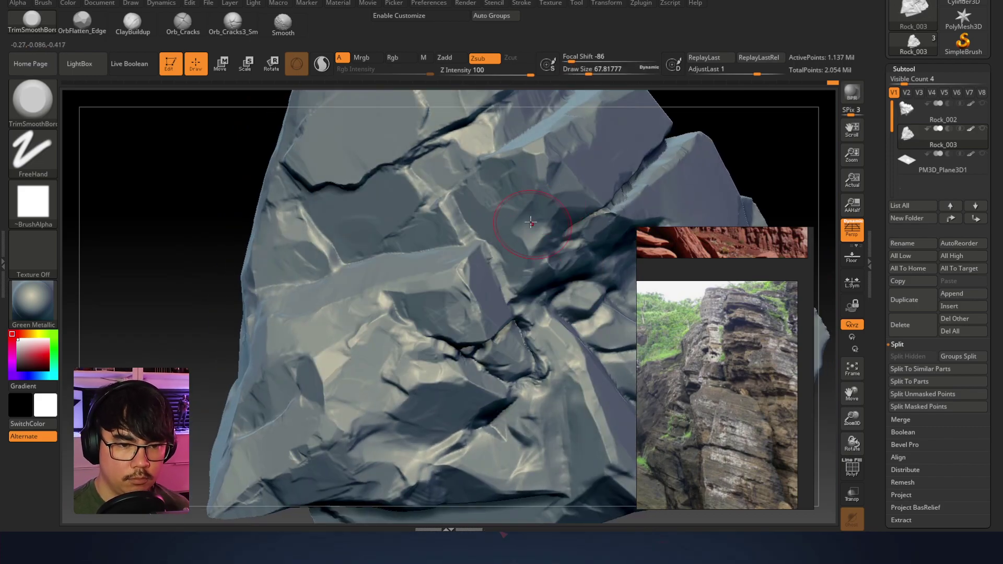
pyautogui.moveTo(584, 182)
pyautogui.mouseDown(button='right')
pyautogui.moveTo(504, 219)
pyautogui.moveTo(566, 197)
pyautogui.moveTo(449, 225)
pyautogui.moveTo(456, 230)
pyautogui.moveTo(490, 194)
pyautogui.moveTo(533, 172)
pyautogui.moveTo(517, 179)
pyautogui.mouseUp(button='right')
pyautogui.press('space')
pyautogui.moveTo(526, 207); pyautogui.dragTo(515, 204)
pyautogui.moveTo(517, 203)
pyautogui.mouseDown(button='right')
pyautogui.moveTo(534, 219)
pyautogui.moveTo(501, 171)
pyautogui.moveTo(392, 228)
pyautogui.moveTo(422, 206)
pyautogui.moveTo(524, 233)
pyautogui.moveTo(428, 195)
pyautogui.moveTo(398, 262)
pyautogui.moveTo(349, 202)
pyautogui.mouseUp(button='right')
pyautogui.moveTo(824, 186); pyautogui.dragTo(576, 235, button='right')
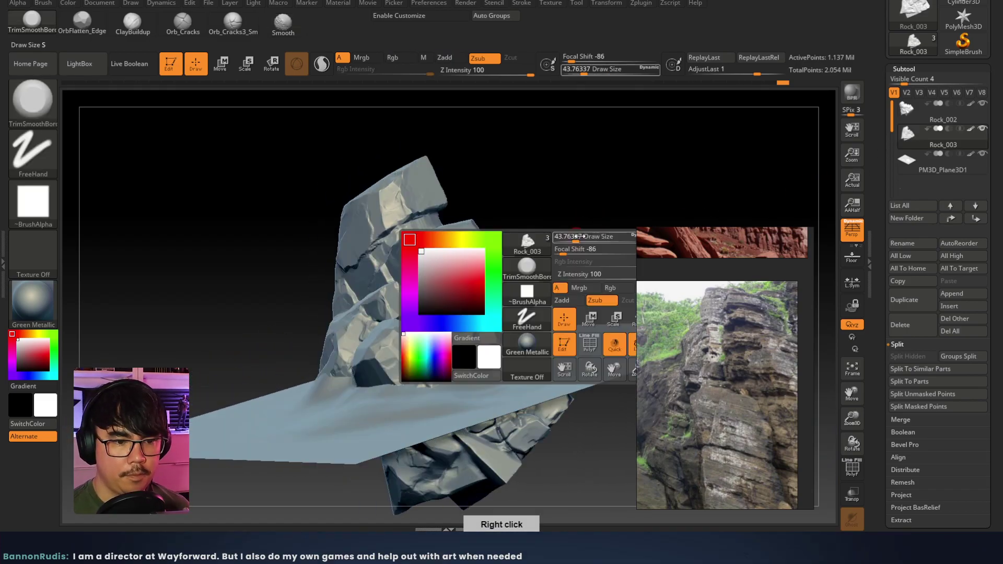
# Select the ground plane subtool, subdivide it once and save the project
pyautogui.keyDown('shift'); pyautogui.moveTo(579, 178); pyautogui.dragTo(550, 213, button='right'); pyautogui.keyUp('shift')
pyautogui.keyDown('alt'); pyautogui.click(528, 293); pyautogui.keyUp('alt')
pyautogui.keyDown('ctrl'); pyautogui.keyDown('shift'); pyautogui.click(578, 233); pyautogui.keyUp('shift'); pyautogui.keyUp('ctrl')
pyautogui.hotkey('ctrl', 'd')
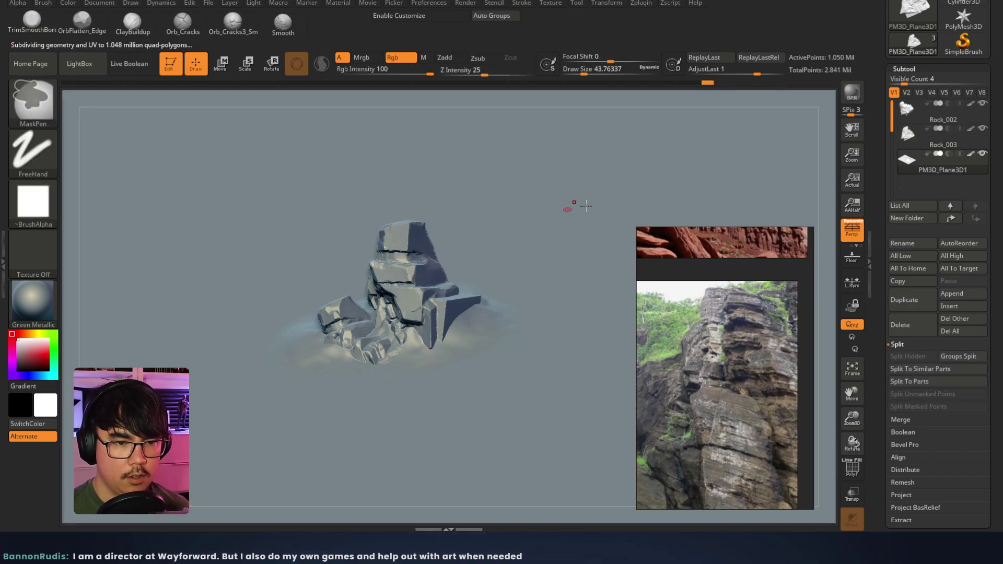
pyautogui.press('ctrl')
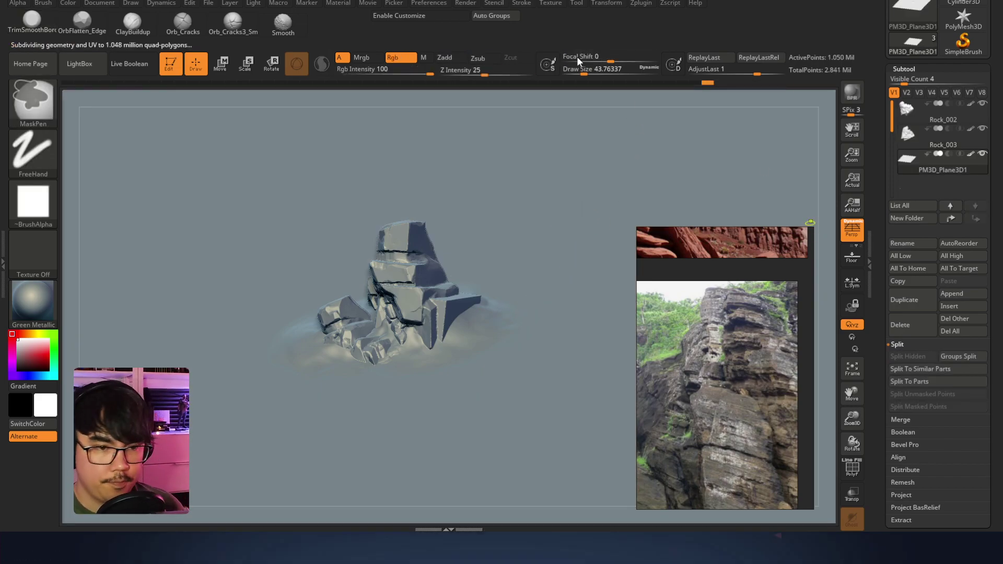
pyautogui.hotkey('ctrl', 's')
pyautogui.press('Return')
# Switch to Rock_003, set the Draw Size to about 94 and Focal Shift to -61, and chip the side slab's upper corner
pyautogui.moveTo(478, 316)
pyautogui.mouseDown(button='right')
pyautogui.moveTo(497, 293)
pyautogui.moveTo(496, 334)
pyautogui.moveTo(459, 333)
pyautogui.moveTo(491, 275)
pyautogui.mouseUp(button='right')
pyautogui.press('space')
pyautogui.moveTo(440, 251)
pyautogui.mouseDown()
pyautogui.moveTo(431, 246)
pyautogui.moveTo(437, 254)
pyautogui.mouseUp()
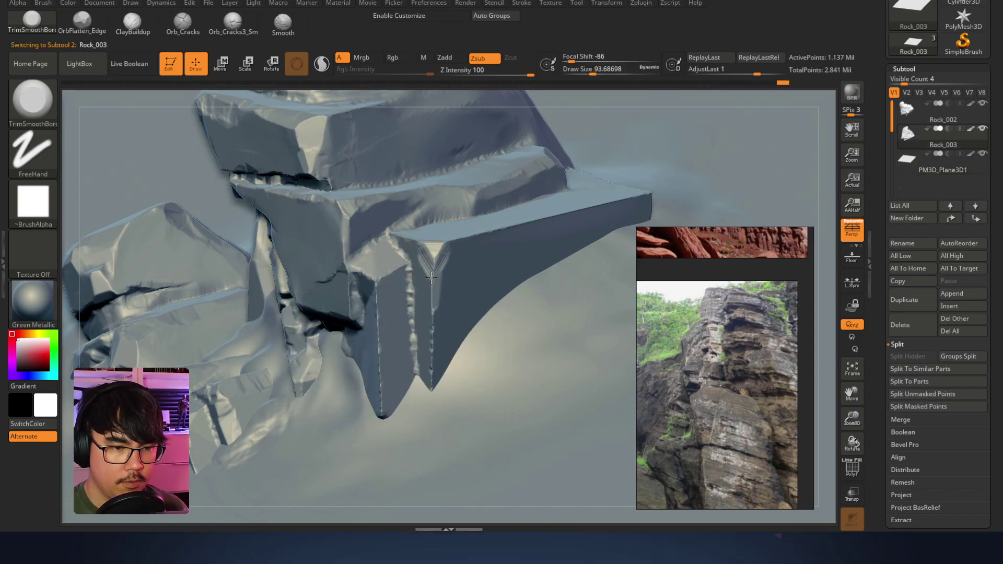
pyautogui.press('space')
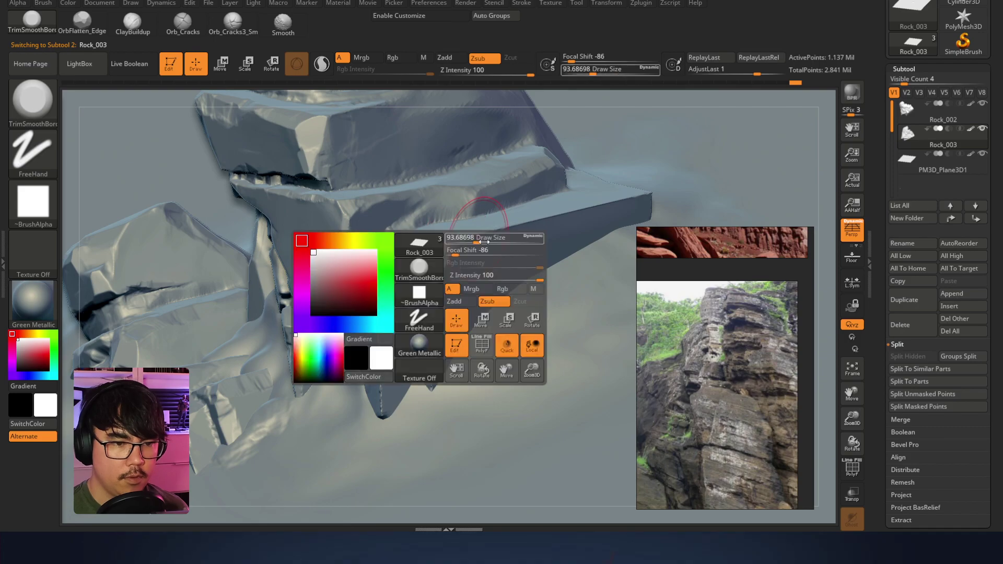
pyautogui.keyDown('shift'); pyautogui.moveTo(453, 239); pyautogui.dragTo(442, 261); pyautogui.keyUp('shift')
pyautogui.press('alt')
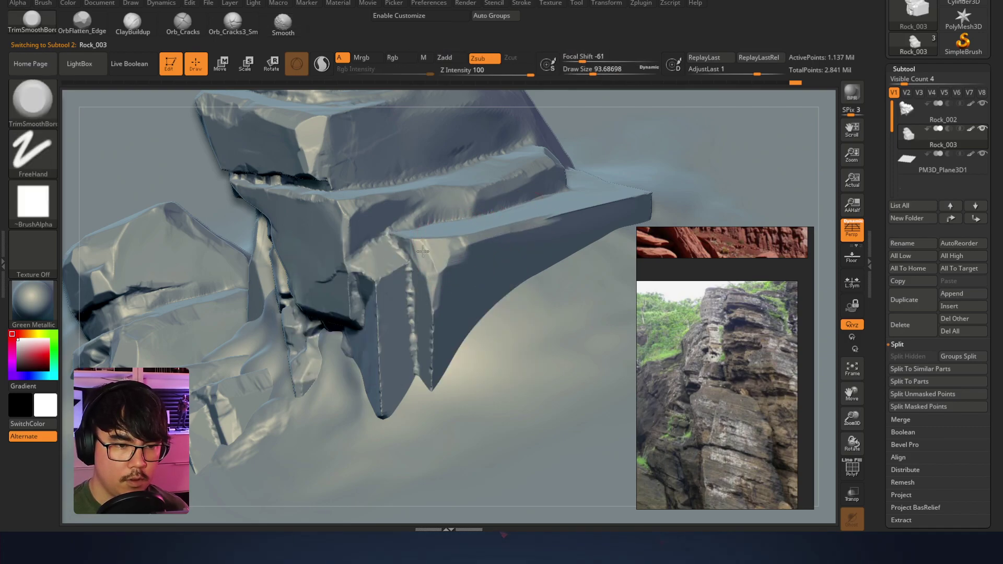
# Trim the vertical edges and pointed lower tips of the pillars beneath the side slab
pyautogui.moveTo(434, 304)
pyautogui.mouseDown()
pyautogui.moveTo(435, 345)
pyautogui.moveTo(412, 294)
pyautogui.moveTo(375, 280)
pyautogui.moveTo(388, 272)
pyautogui.mouseUp()
pyautogui.moveTo(382, 328); pyautogui.dragTo(380, 376)
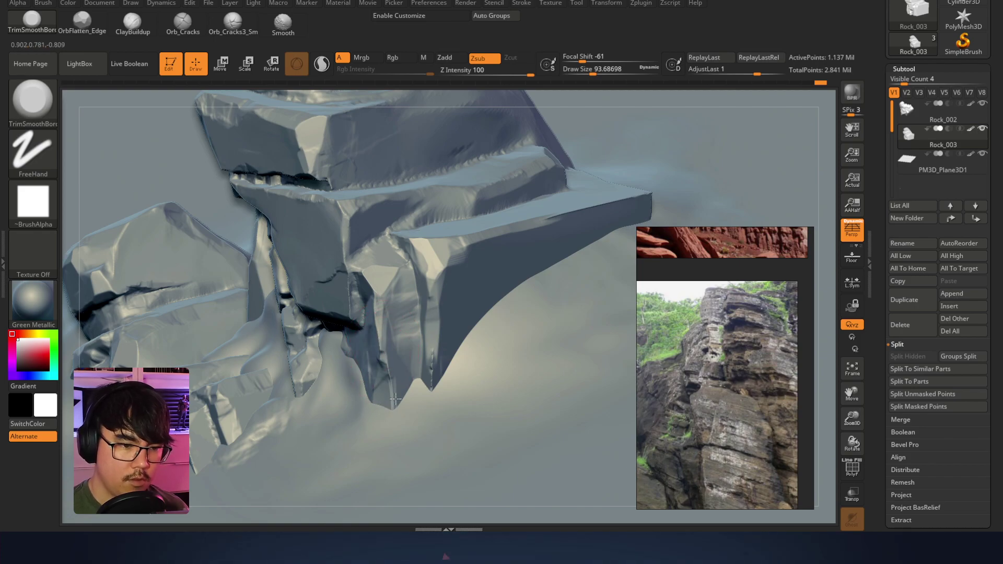
pyautogui.moveTo(405, 393); pyautogui.dragTo(439, 375)
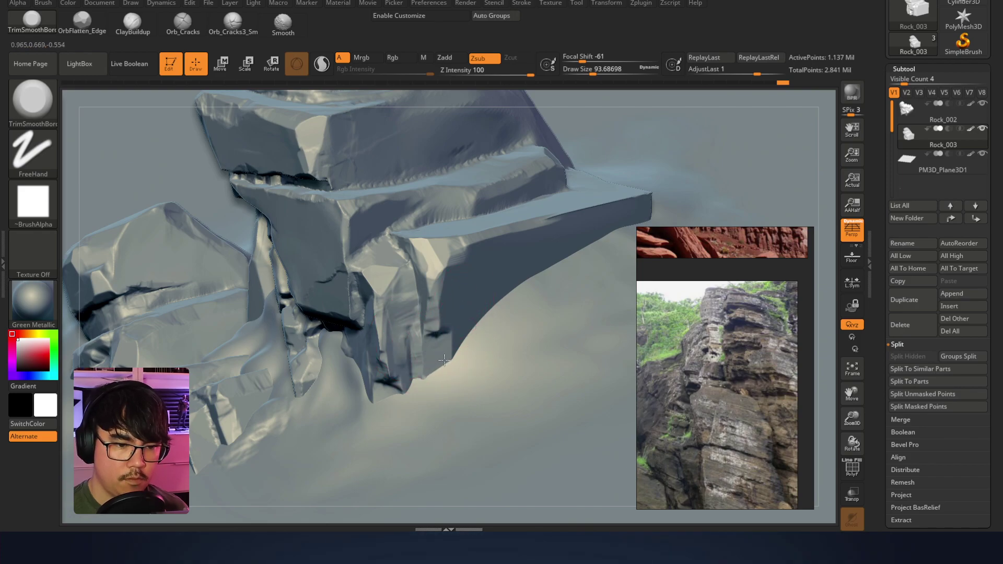
# Undo the last stroke and trim the side slab's underside from the pillars toward its outer end
pyautogui.hotkey('ctrl', 'z')
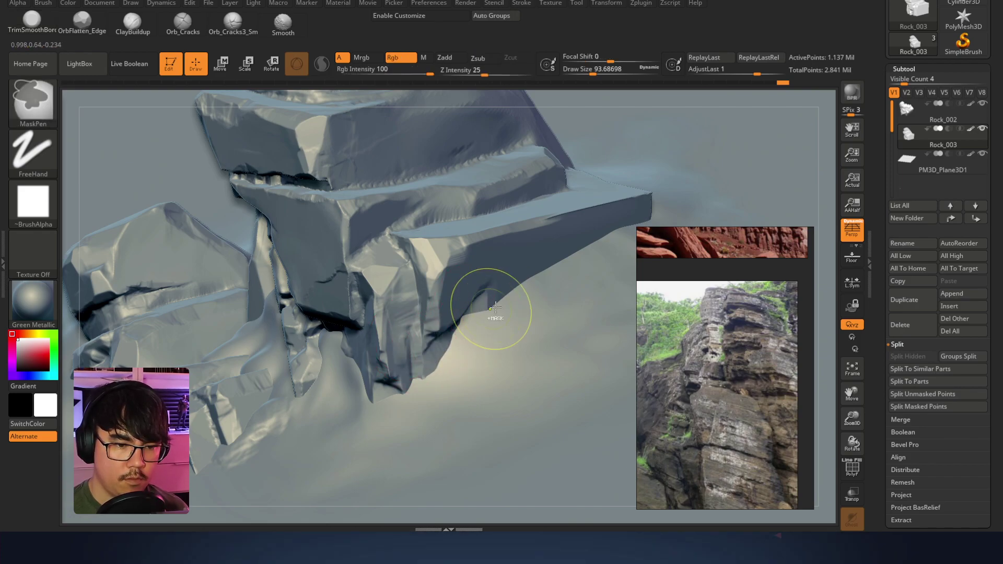
pyautogui.moveTo(465, 317); pyautogui.dragTo(511, 297)
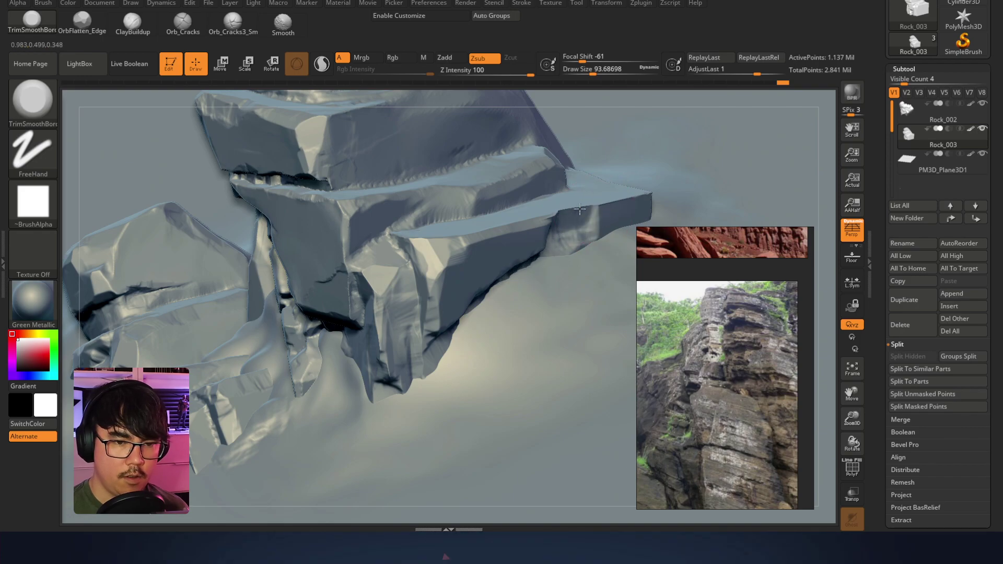
pyautogui.moveTo(562, 214); pyautogui.dragTo(540, 216, button='right')
pyautogui.moveTo(543, 217); pyautogui.dragTo(514, 231)
pyautogui.moveTo(538, 215); pyautogui.dragTo(572, 189, button='right')
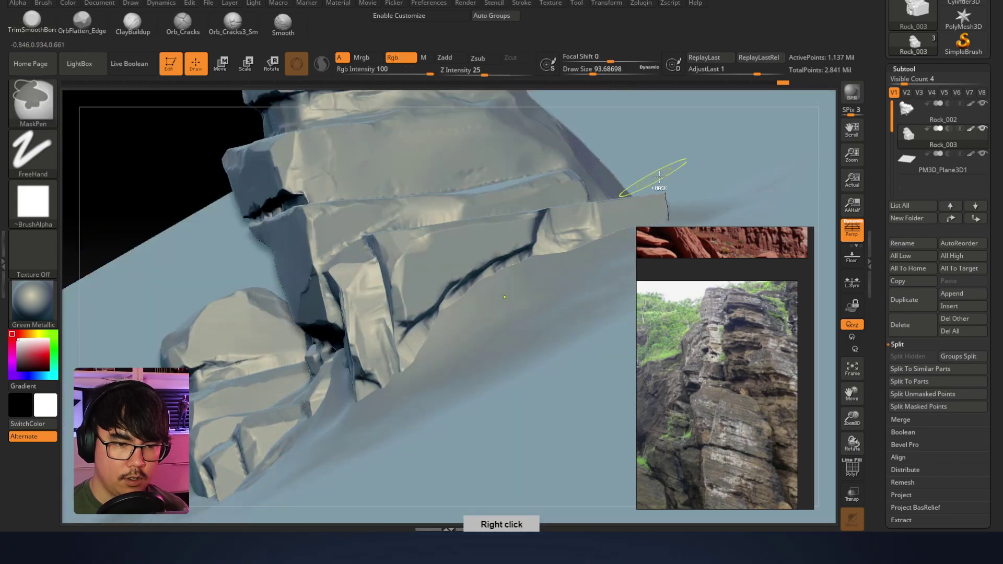
# Undo the cut near the slab's outer end and retrim its lower edge where it meets the ground
pyautogui.moveTo(546, 219)
pyautogui.mouseDown(button='right')
pyautogui.moveTo(528, 280)
pyautogui.moveTo(481, 352)
pyautogui.moveTo(403, 314)
pyautogui.mouseUp(button='right')
pyautogui.moveTo(466, 308); pyautogui.dragTo(452, 299)
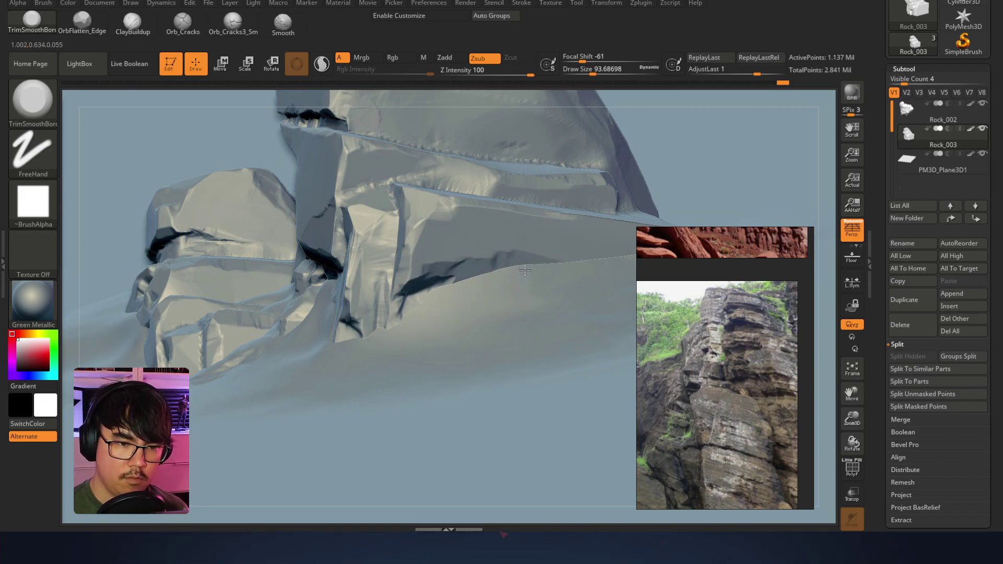
pyautogui.moveTo(496, 272); pyautogui.dragTo(421, 280, button='right')
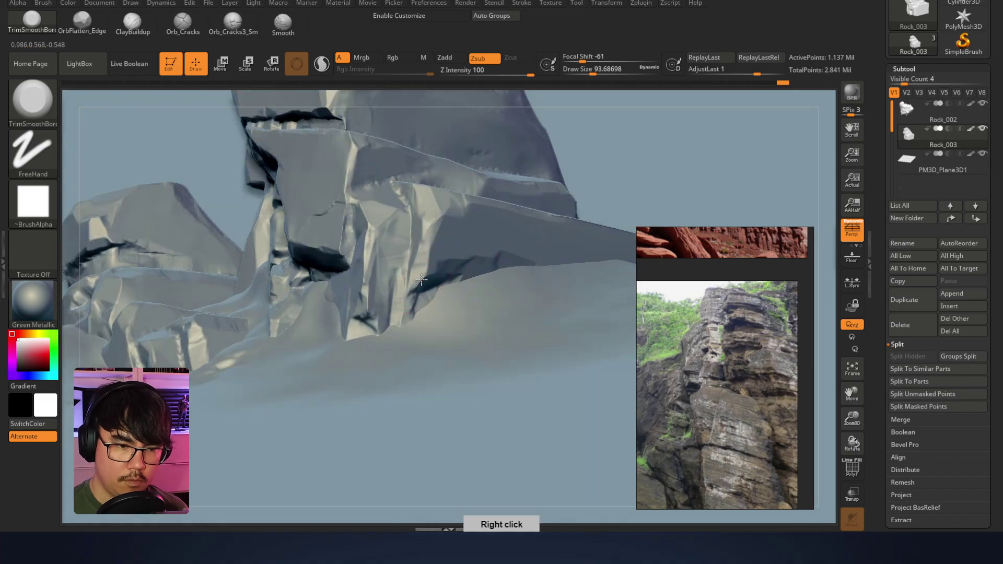
# Set the Draw Size to 28.75 and chip the inner end of the ledge edge below the cliff's horizontal crack
pyautogui.moveTo(498, 245); pyautogui.dragTo(408, 276, button='right')
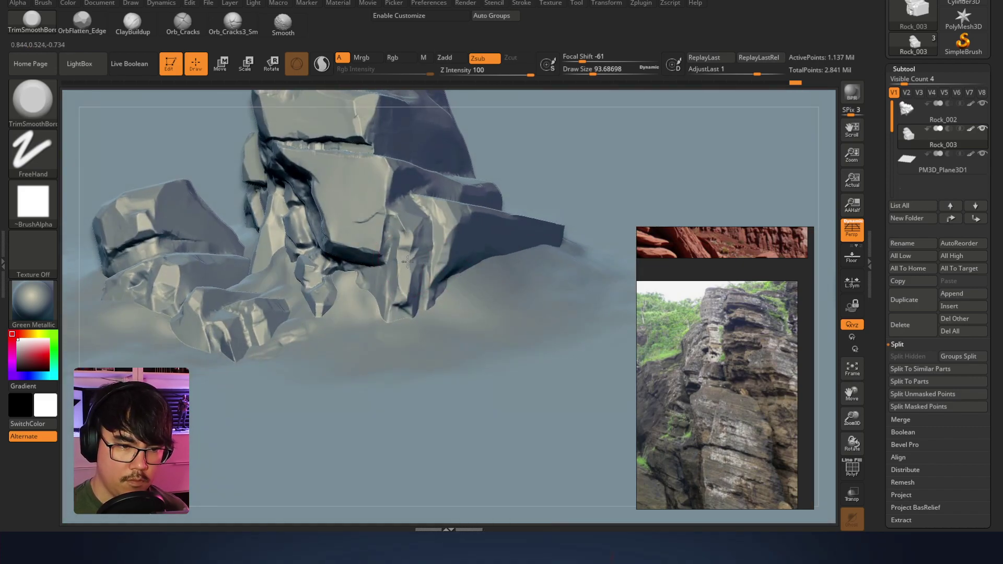
pyautogui.moveTo(407, 261); pyautogui.dragTo(398, 255, button='right')
pyautogui.moveTo(483, 241); pyautogui.dragTo(491, 232, button='right')
pyautogui.rightClick(492, 232)
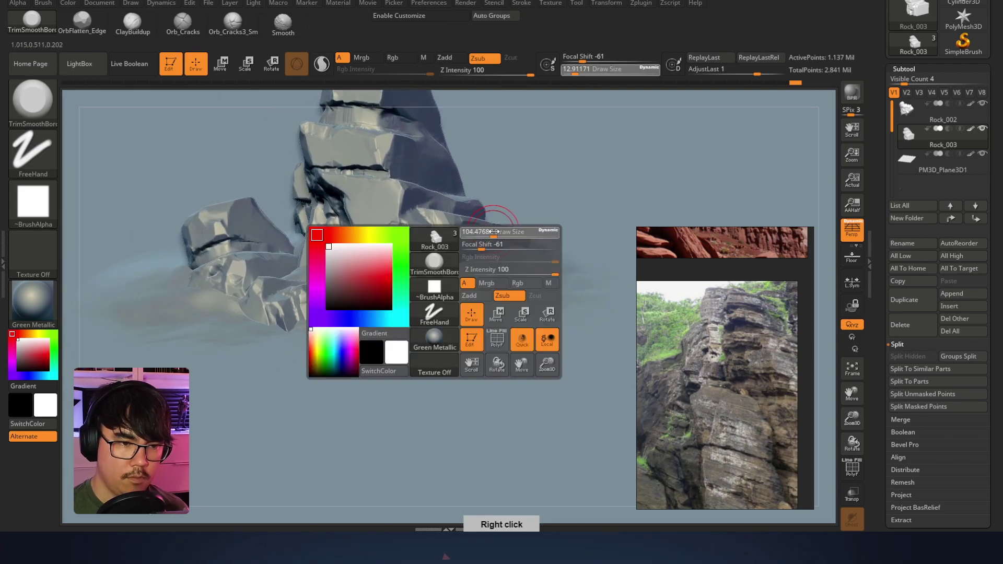
pyautogui.moveTo(484, 236); pyautogui.dragTo(486, 236)
pyautogui.moveTo(487, 237)
pyautogui.mouseDown(button='right')
pyautogui.moveTo(444, 243)
pyautogui.moveTo(496, 245)
pyautogui.moveTo(470, 277)
pyautogui.moveTo(403, 227)
pyautogui.moveTo(344, 249)
pyautogui.mouseUp(button='right')
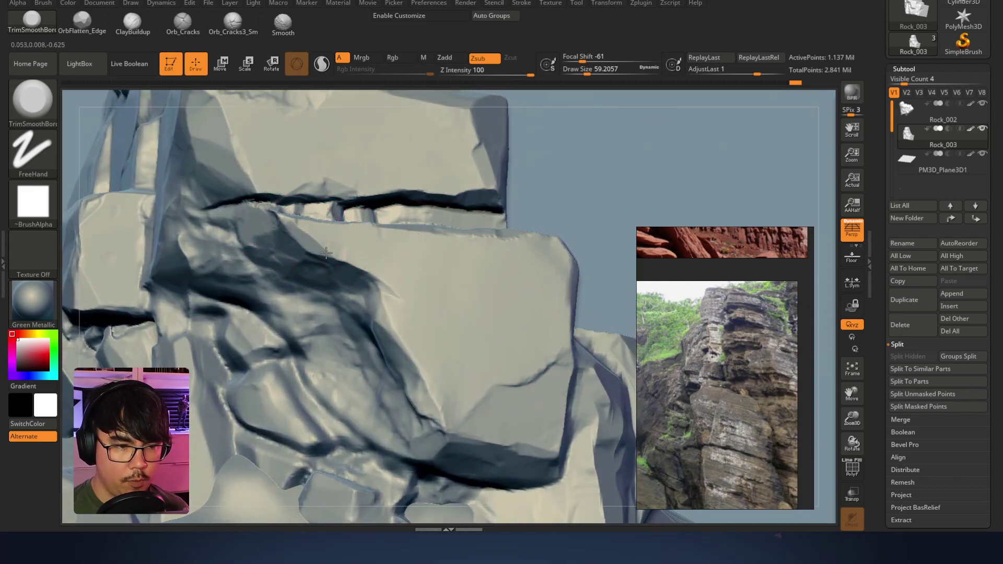
pyautogui.moveTo(304, 251)
pyautogui.mouseDown(button='right')
pyautogui.moveTo(313, 263)
pyautogui.moveTo(439, 206)
pyautogui.moveTo(336, 241)
pyautogui.mouseUp(button='right')
pyautogui.rightClick(336, 242)
pyautogui.press('shift')
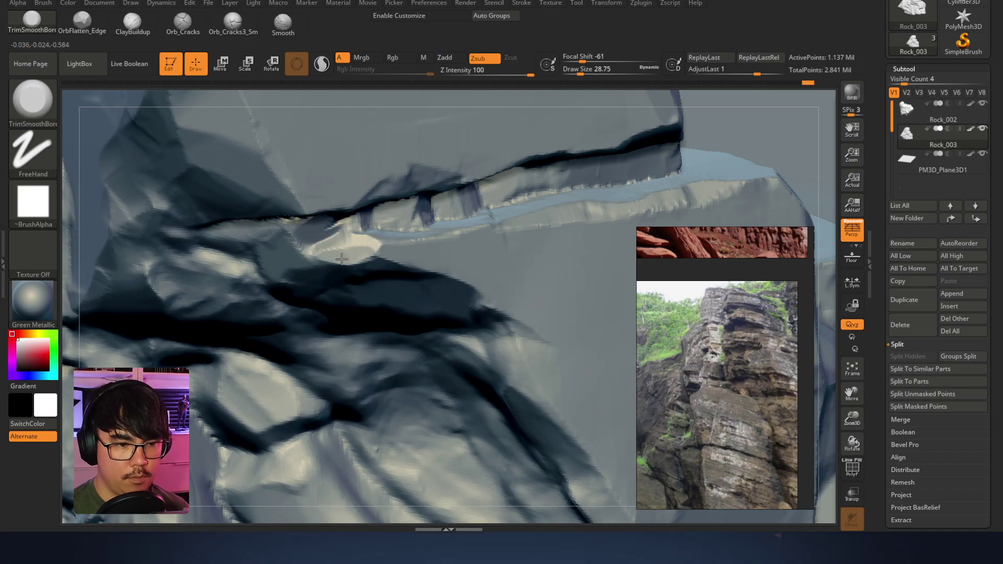
pyautogui.moveTo(340, 257); pyautogui.dragTo(387, 202, button='right')
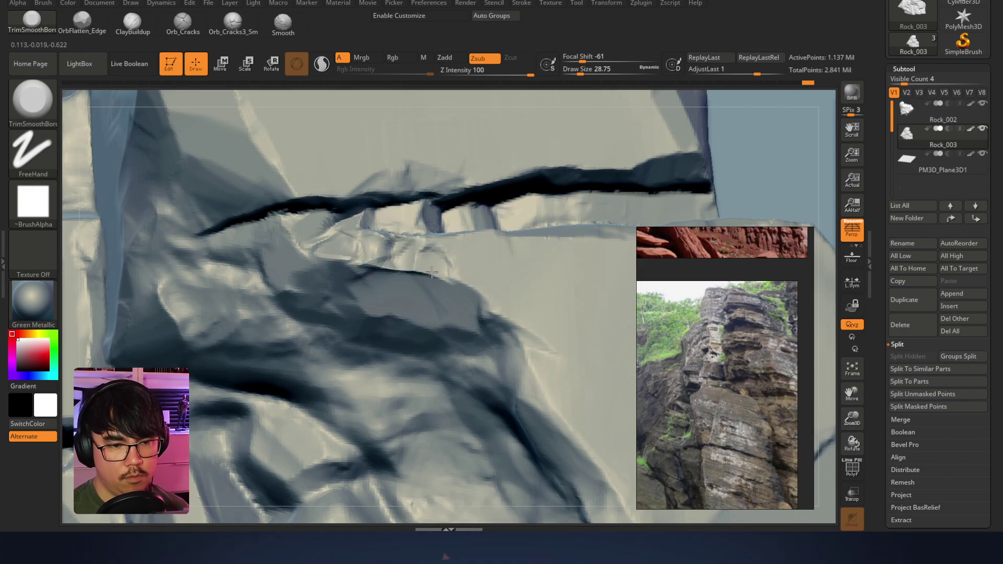
pyautogui.moveTo(426, 251); pyautogui.dragTo(411, 237, button='right')
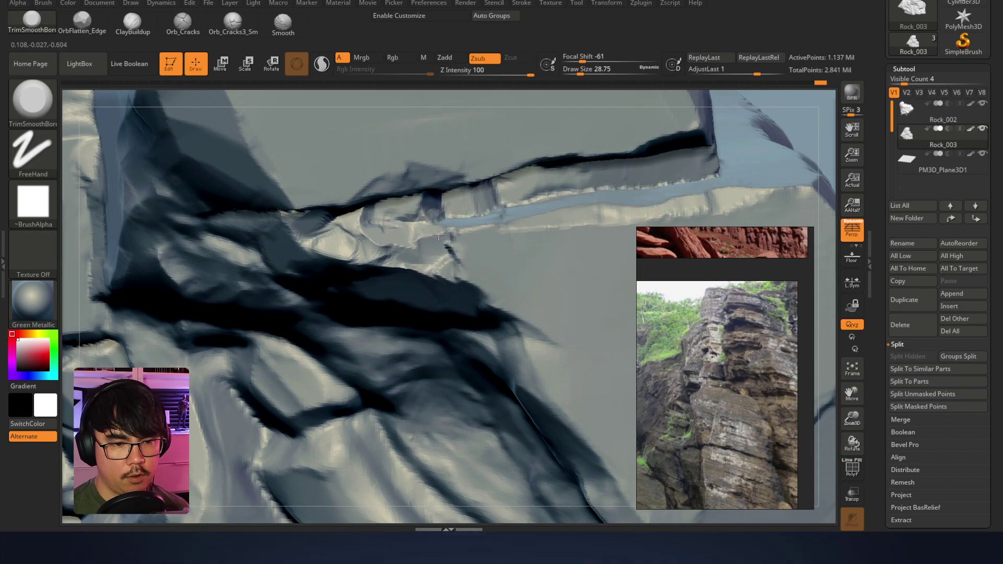
pyautogui.moveTo(380, 244); pyautogui.dragTo(340, 203, button='right')
# Set the Draw Size to about 87 and carve a notch into the cliff's vertical corner edge above the lower boulder
pyautogui.moveTo(300, 290); pyautogui.dragTo(341, 212, button='right')
pyautogui.moveTo(318, 282)
pyautogui.mouseDown(button='right')
pyautogui.moveTo(359, 268)
pyautogui.moveTo(368, 277)
pyautogui.mouseUp(button='right')
pyautogui.press('space')
pyautogui.moveTo(325, 287); pyautogui.dragTo(349, 289)
pyautogui.rightClick(339, 289)
pyautogui.moveTo(327, 342)
pyautogui.mouseDown()
pyautogui.moveTo(301, 329)
pyautogui.moveTo(274, 360)
pyautogui.moveTo(275, 392)
pyautogui.mouseUp()
pyautogui.moveTo(282, 341); pyautogui.dragTo(259, 391)
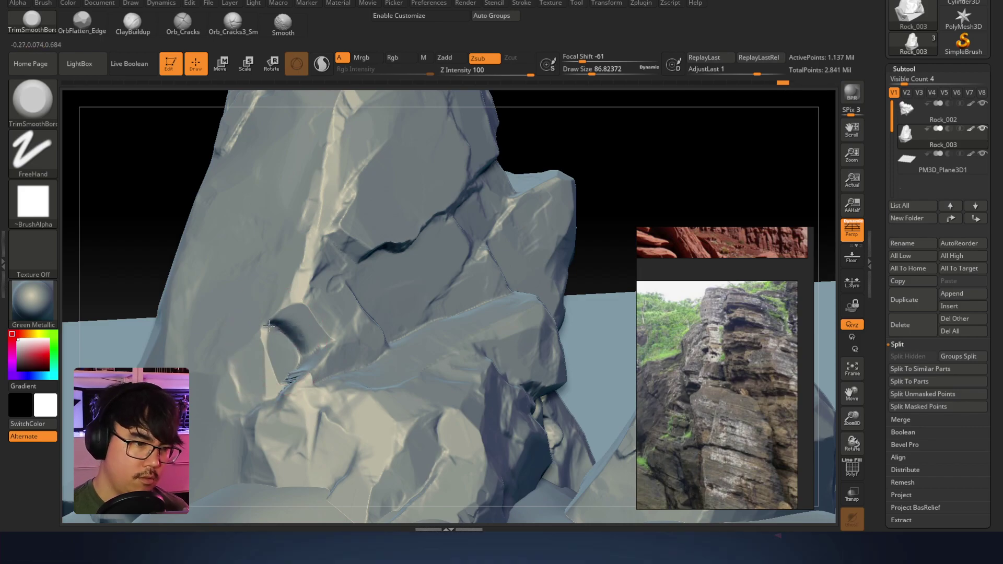
pyautogui.moveTo(280, 291); pyautogui.dragTo(261, 282, button='right')
pyautogui.moveTo(479, 219); pyautogui.dragTo(313, 246, button='right')
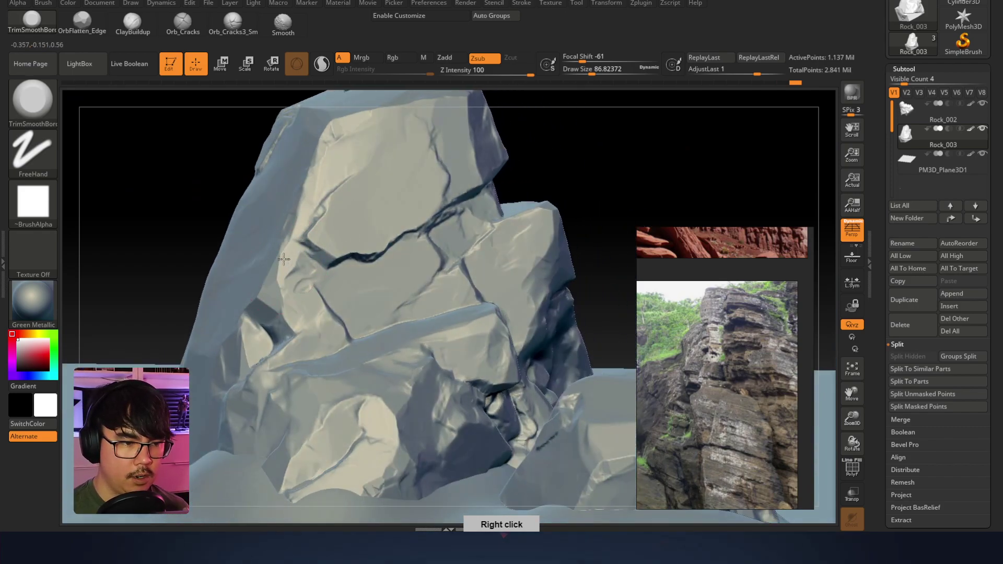
pyautogui.moveTo(285, 262)
pyautogui.keyDown('shift'); pyautogui.mouseDown()
pyautogui.moveTo(280, 273)
pyautogui.moveTo(278, 265)
pyautogui.mouseUp(); pyautogui.keyUp('shift')
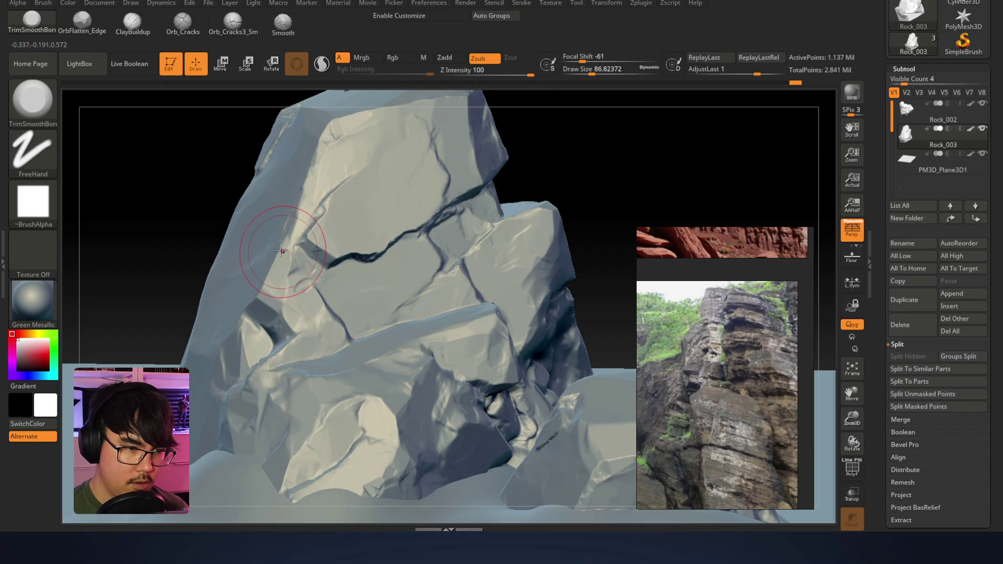
# Chip and trim flat planes along the upper part of the cliff's vertical corner edge and around its crack
pyautogui.moveTo(332, 252); pyautogui.dragTo(413, 209, button='right')
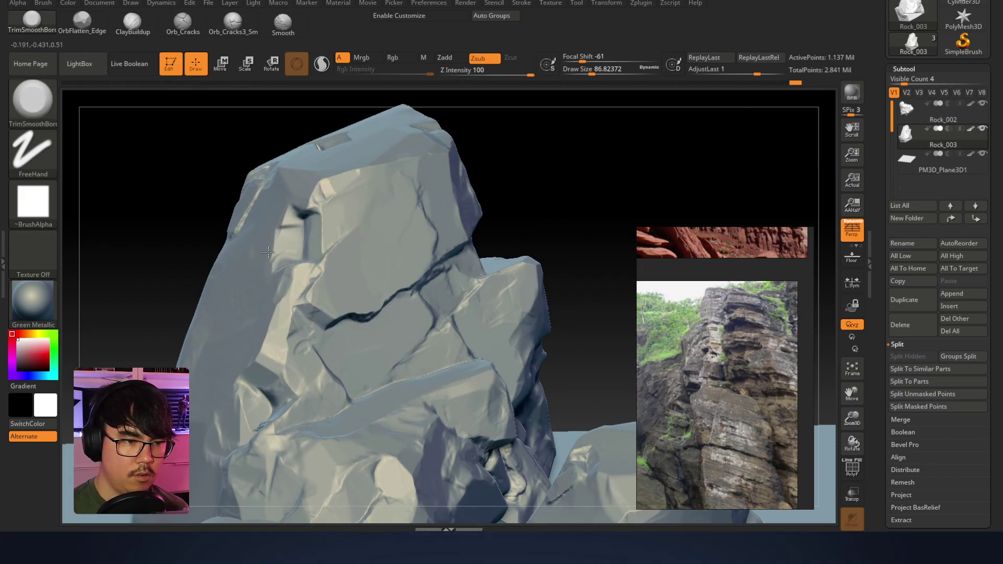
pyautogui.moveTo(263, 244); pyautogui.dragTo(298, 220, button='right')
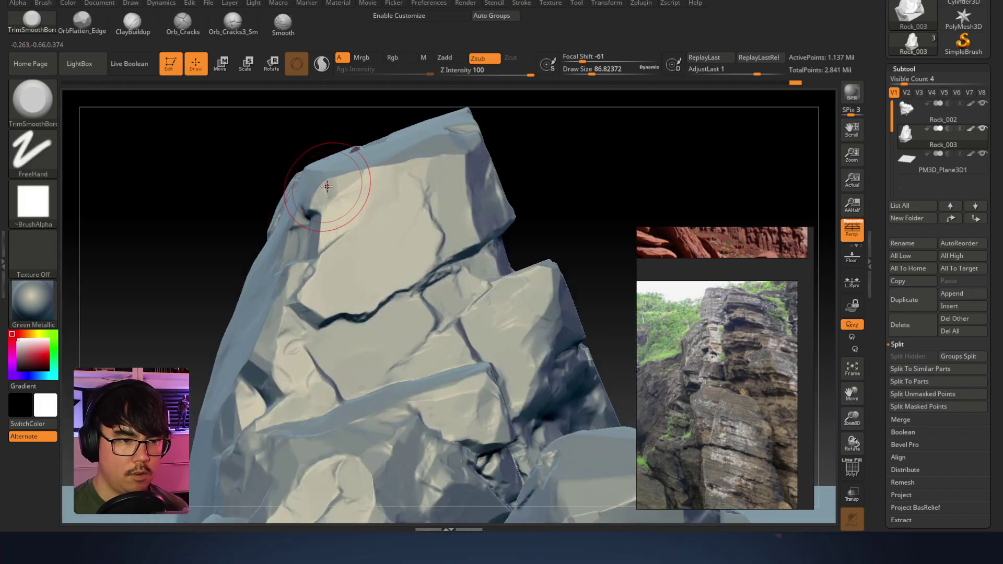
pyautogui.moveTo(336, 179); pyautogui.dragTo(306, 213, button='right')
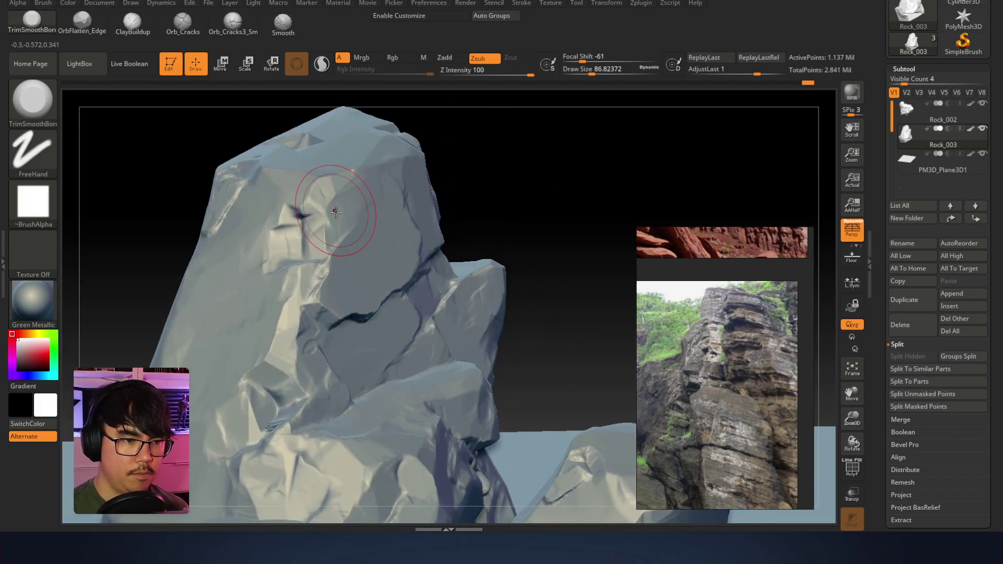
pyautogui.moveTo(399, 197); pyautogui.dragTo(376, 313, button='right')
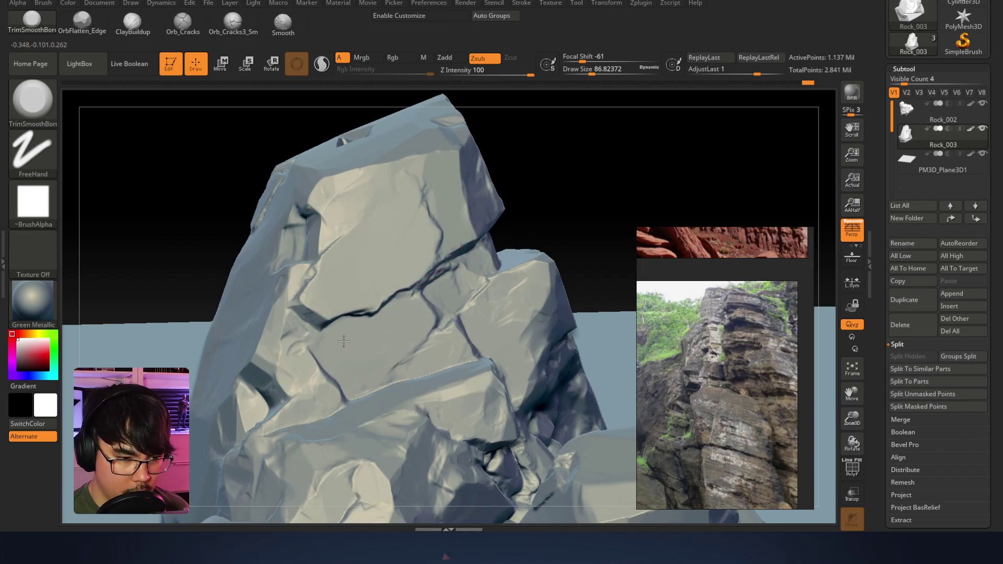
pyautogui.moveTo(302, 360)
pyautogui.mouseDown()
pyautogui.moveTo(282, 379)
pyautogui.moveTo(272, 355)
pyautogui.moveTo(329, 308)
pyautogui.mouseUp()
pyautogui.moveTo(287, 277); pyautogui.dragTo(292, 234, button='right')
pyautogui.moveTo(267, 244)
pyautogui.mouseDown()
pyautogui.moveTo(291, 233)
pyautogui.moveTo(283, 235)
pyautogui.mouseUp()
# Review the cliff and surrounding rocks from the sides and from above
pyautogui.moveTo(246, 267)
pyautogui.mouseDown(button='right')
pyautogui.moveTo(235, 224)
pyautogui.moveTo(400, 202)
pyautogui.mouseUp(button='right')
pyautogui.press('ctrl')
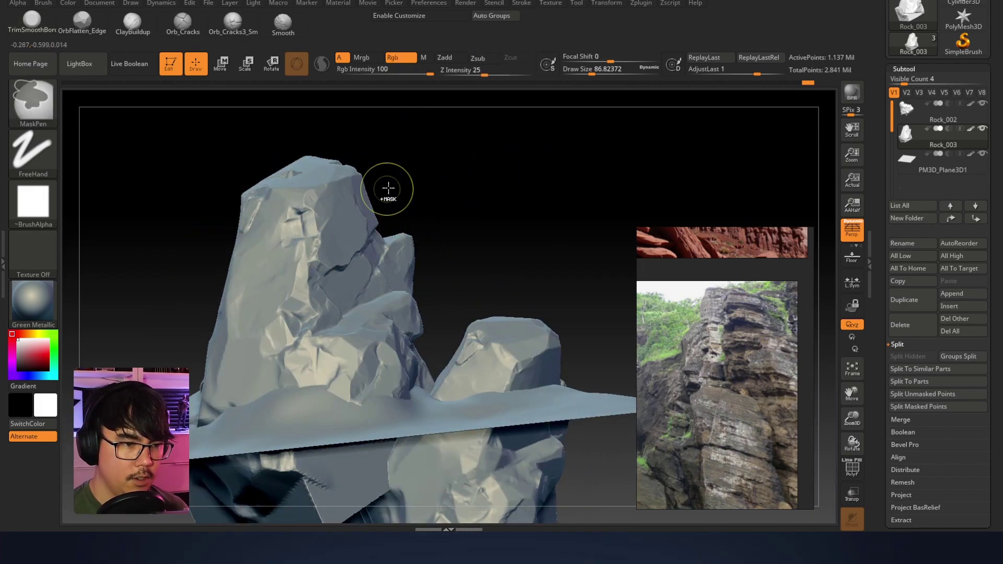
pyautogui.moveTo(411, 187)
pyautogui.mouseDown(button='right')
pyautogui.moveTo(380, 204)
pyautogui.moveTo(360, 255)
pyautogui.mouseUp(button='right')
pyautogui.rightClick(359, 255)
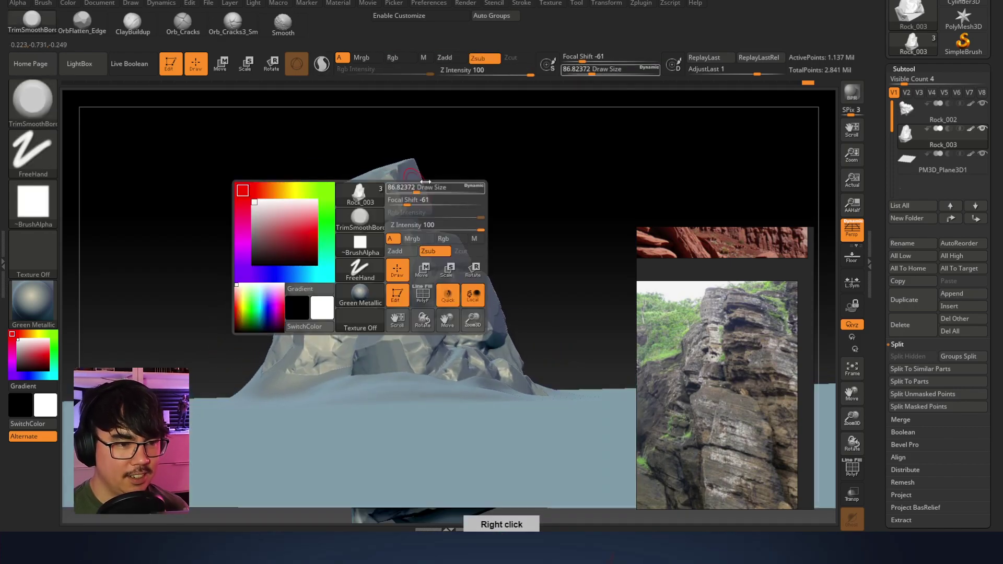
pyautogui.moveTo(482, 157); pyautogui.dragTo(467, 241, button='right')
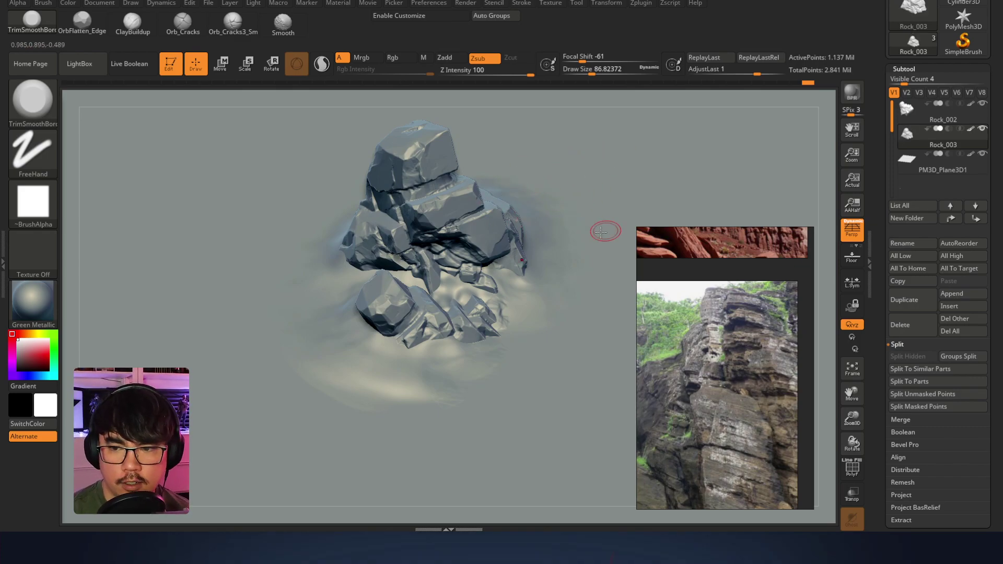
pyautogui.moveTo(491, 261)
pyautogui.mouseDown(button='right')
pyautogui.moveTo(418, 243)
pyautogui.moveTo(468, 312)
pyautogui.moveTo(457, 220)
pyautogui.moveTo(452, 230)
pyautogui.mouseUp(button='right')
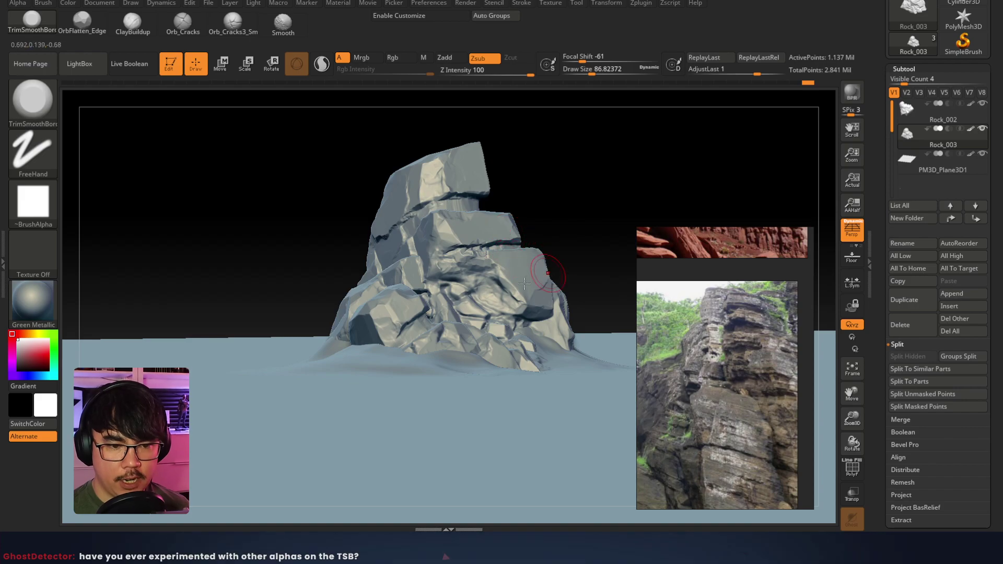
# Show only Rock_003 and set the Draw Size to about 124 for masking the protruding lower boulder
pyautogui.moveTo(428, 303)
pyautogui.mouseDown(button='right')
pyautogui.moveTo(405, 316)
pyautogui.moveTo(518, 257)
pyautogui.moveTo(557, 252)
pyautogui.moveTo(559, 266)
pyautogui.moveTo(500, 298)
pyautogui.moveTo(487, 286)
pyautogui.mouseUp(button='right')
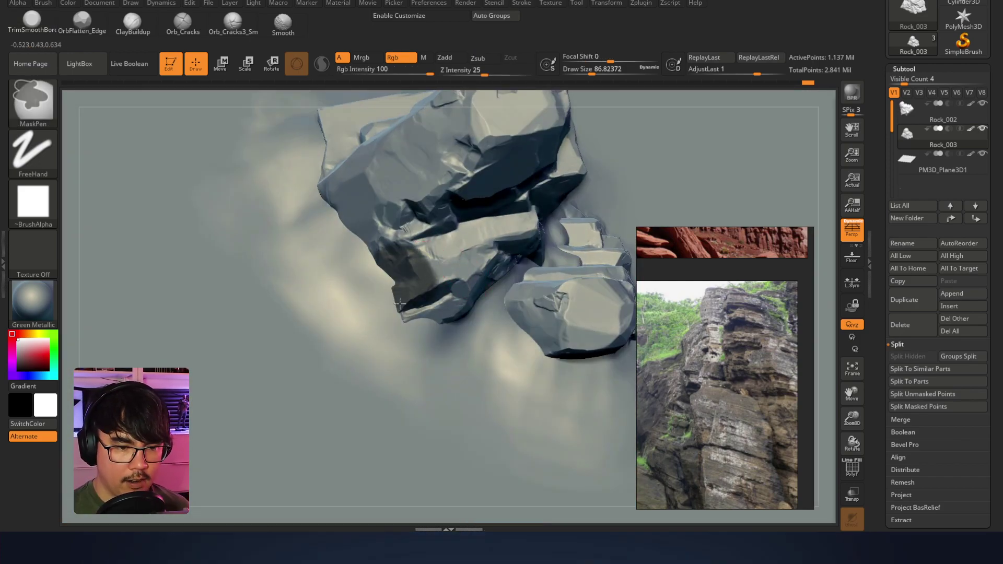
pyautogui.press('shift')
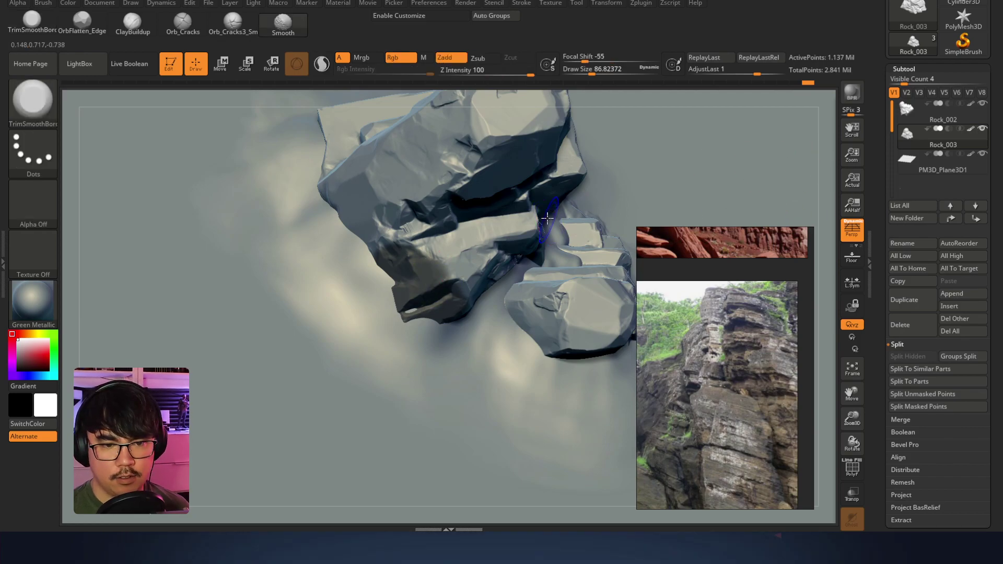
pyautogui.click(983, 128)
pyautogui.moveTo(365, 257); pyautogui.dragTo(427, 258, button='right')
pyautogui.rightClick(427, 259)
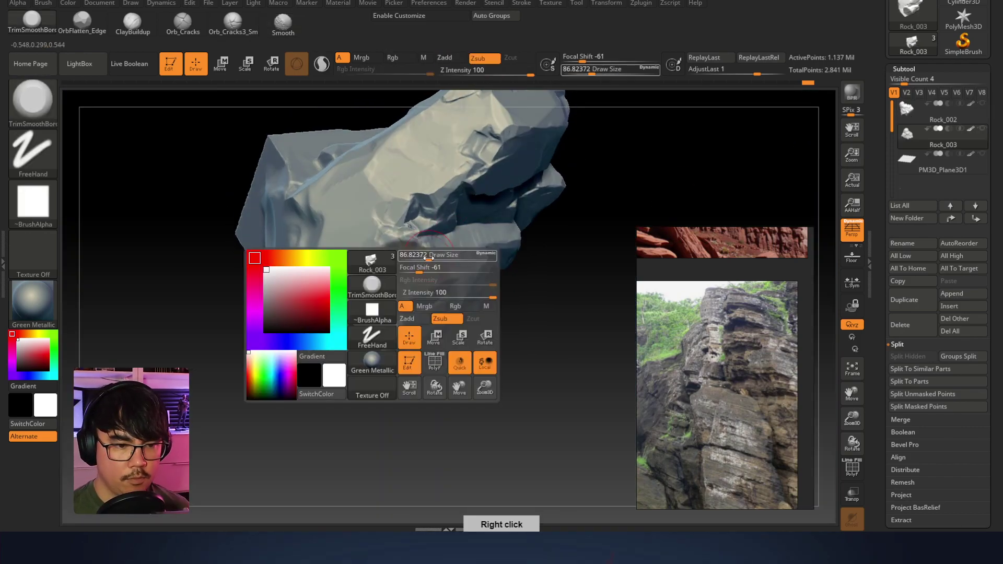
pyautogui.moveTo(427, 258); pyautogui.dragTo(433, 258)
pyautogui.press('ctrl')
# Mask the protruding lower boulder from all sides and invert the mask so only the boulder stays editable
pyautogui.moveTo(398, 290); pyautogui.dragTo(369, 287, button='right')
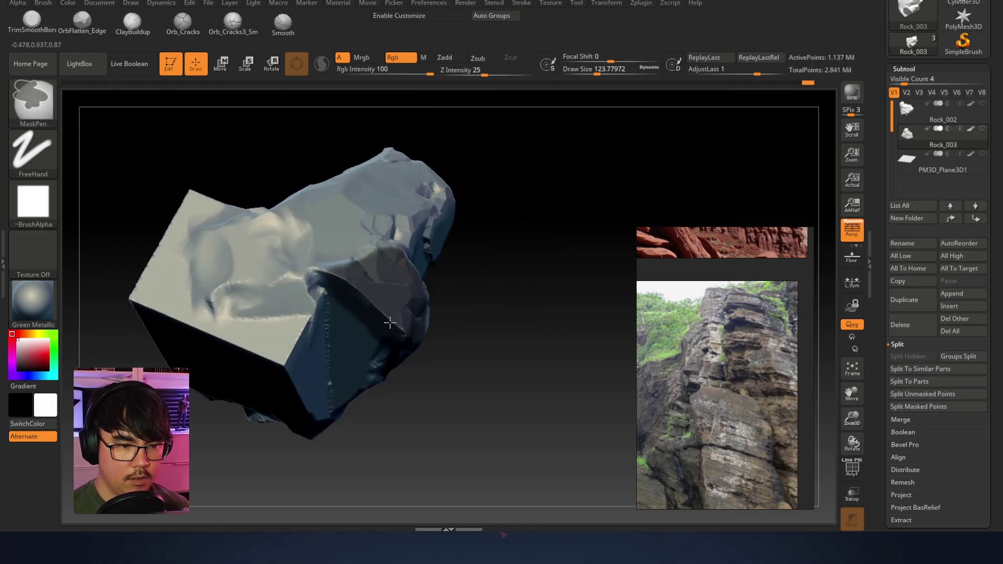
pyautogui.press('shift')
pyautogui.moveTo(342, 279)
pyautogui.mouseDown()
pyautogui.moveTo(366, 295)
pyautogui.moveTo(340, 278)
pyautogui.moveTo(362, 279)
pyautogui.mouseUp()
pyautogui.moveTo(405, 324)
pyautogui.mouseDown(button='right')
pyautogui.moveTo(397, 327)
pyautogui.moveTo(418, 268)
pyautogui.mouseUp(button='right')
pyautogui.keyDown('ctrl'); pyautogui.moveTo(379, 268); pyautogui.dragTo(425, 307); pyautogui.keyUp('ctrl')
pyautogui.moveTo(402, 320); pyautogui.dragTo(440, 268, button='right')
pyautogui.moveTo(443, 312)
pyautogui.mouseDown(button='right')
pyautogui.moveTo(415, 333)
pyautogui.moveTo(391, 324)
pyautogui.mouseUp(button='right')
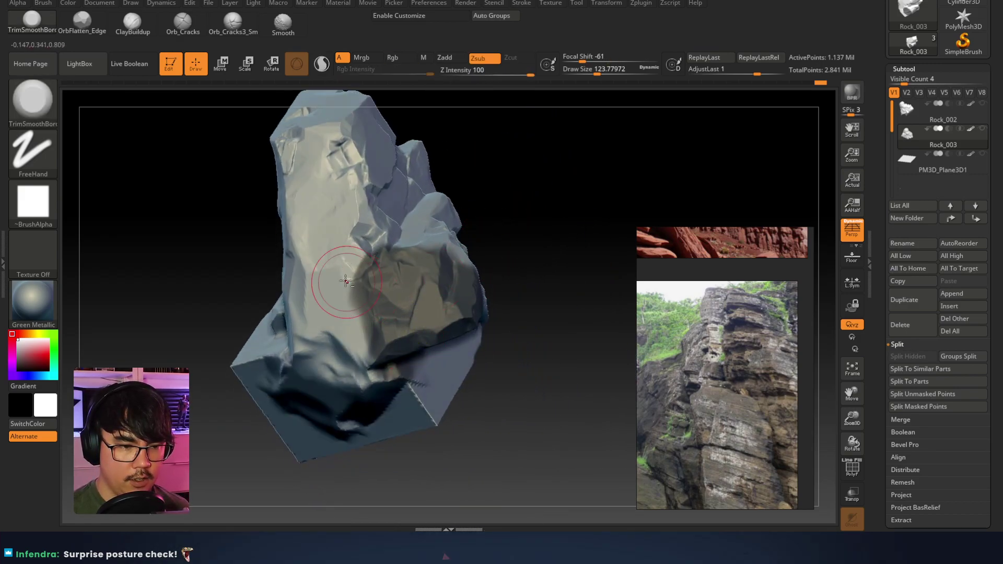
pyautogui.press('ctrl')
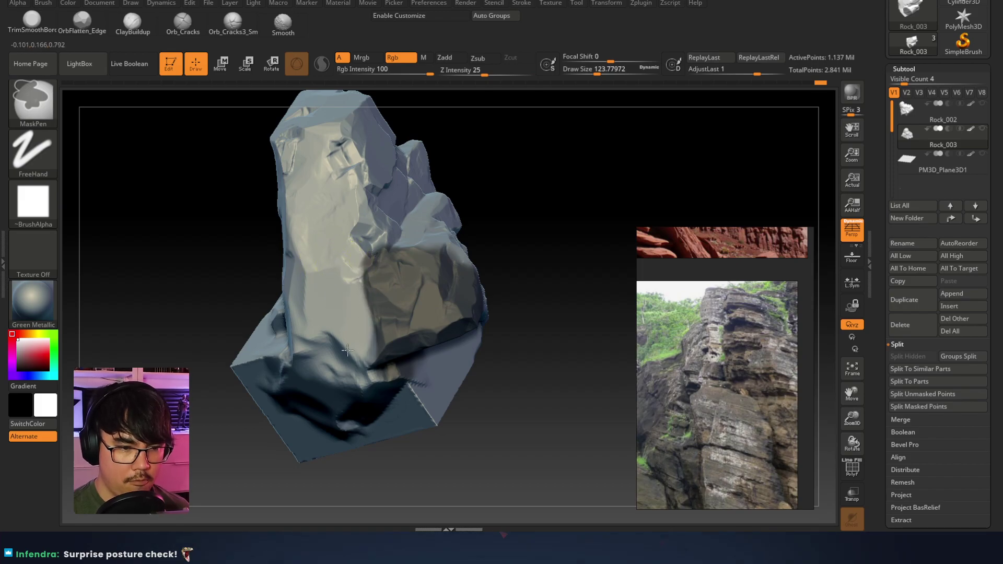
pyautogui.moveTo(360, 198)
pyautogui.mouseDown(button='right')
pyautogui.moveTo(470, 197)
pyautogui.moveTo(577, 163)
pyautogui.moveTo(451, 242)
pyautogui.mouseUp(button='right')
# Try moving the unmasked boulder outward from the cliff and undo each move
pyautogui.press('w')
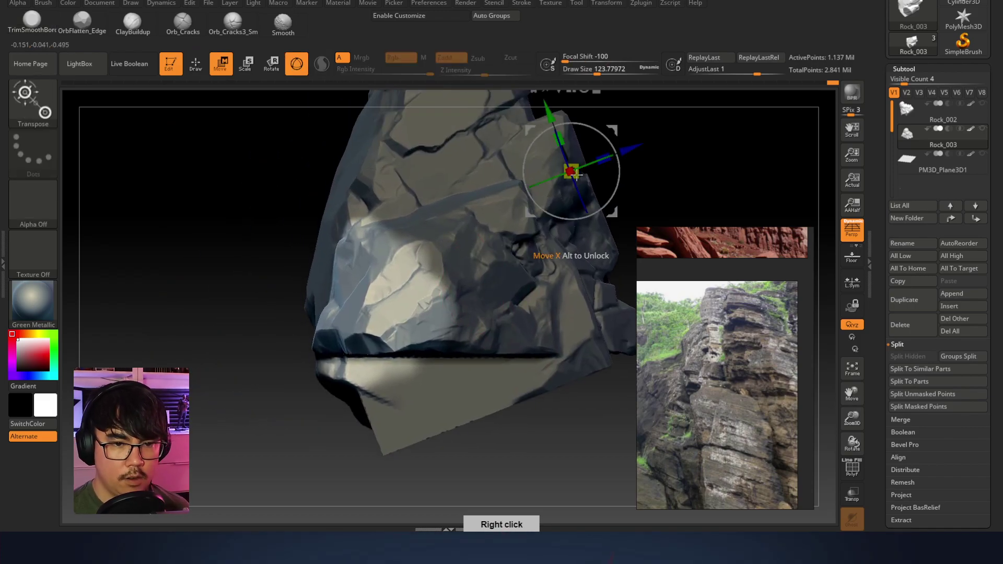
pyautogui.moveTo(571, 171); pyautogui.dragTo(543, 173)
pyautogui.hotkey('ctrl', 'z')
pyautogui.press('q')
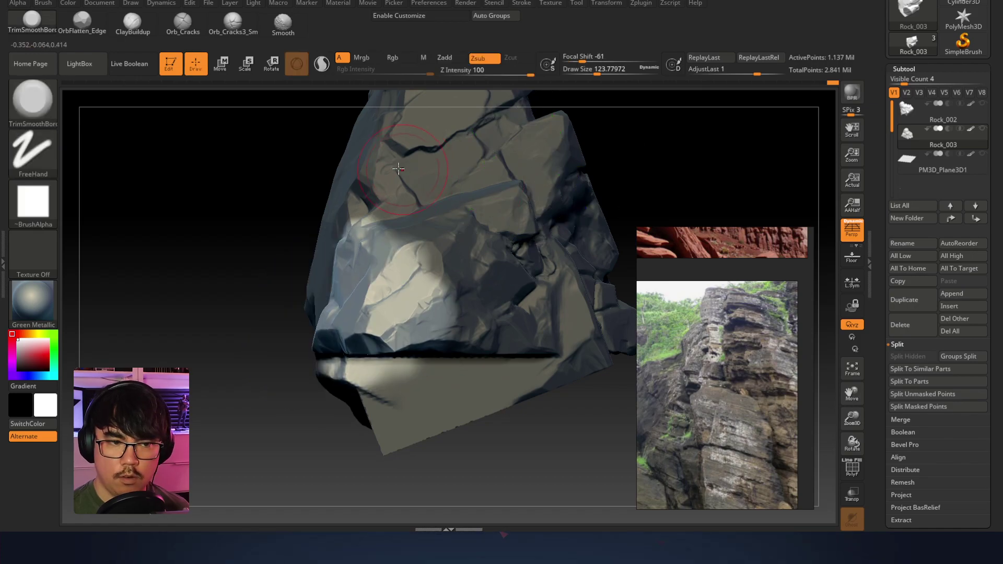
pyautogui.press('w')
pyautogui.moveTo(626, 148); pyautogui.dragTo(584, 164)
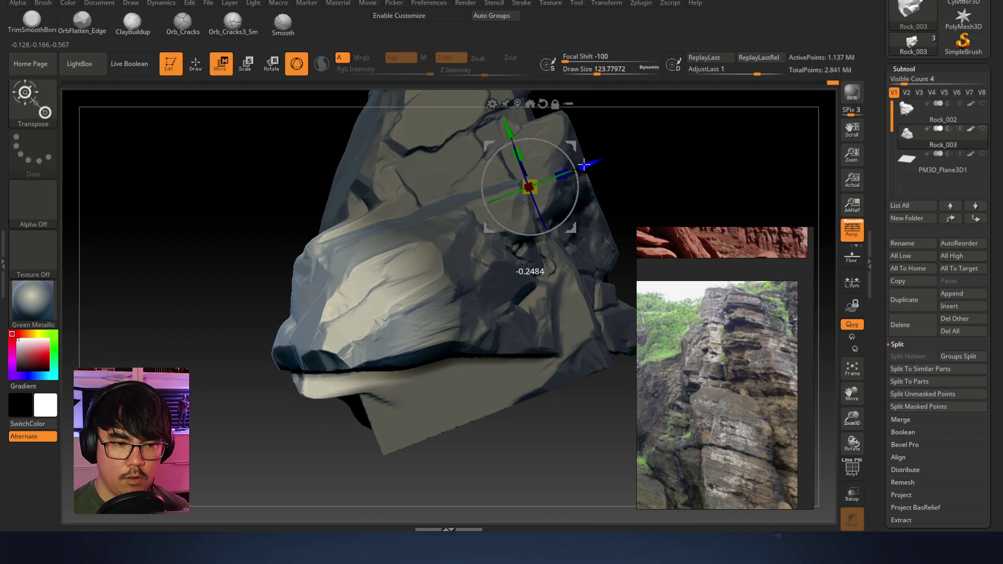
pyautogui.hotkey('ctrl', 'z')
pyautogui.press('space')
pyautogui.moveTo(417, 201); pyautogui.dragTo(379, 214)
pyautogui.hotkey('ctrl', 'z')
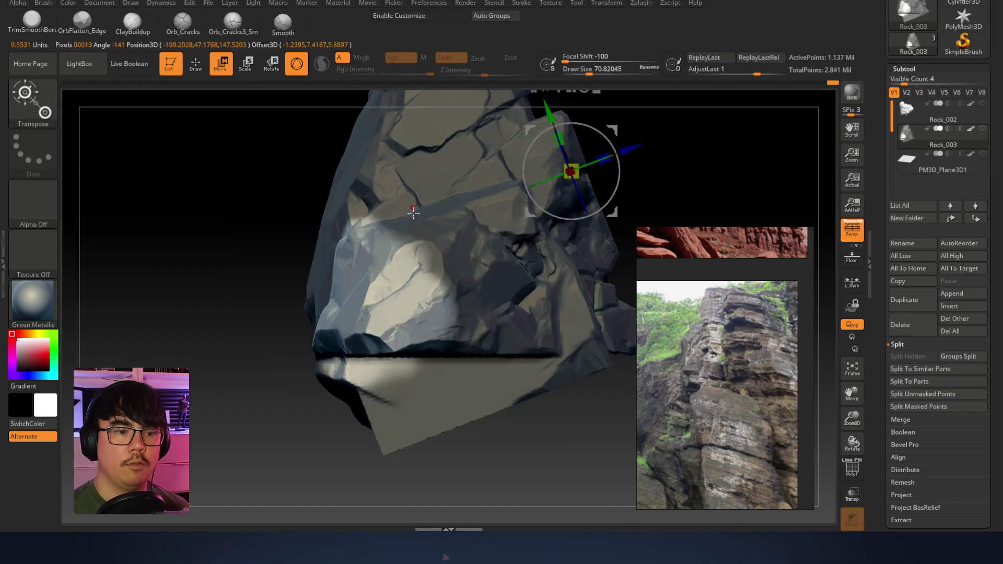
# Refine the mask above the boulder at a Draw Size of about 27 and move the boulder outward from the cliff
pyautogui.press('q')
pyautogui.moveTo(366, 216)
pyautogui.mouseDown(button='right')
pyautogui.moveTo(406, 219)
pyautogui.moveTo(387, 221)
pyautogui.mouseUp(button='right')
pyautogui.rightClick(380, 223)
pyautogui.rightClick(371, 224)
pyautogui.click(369, 224)
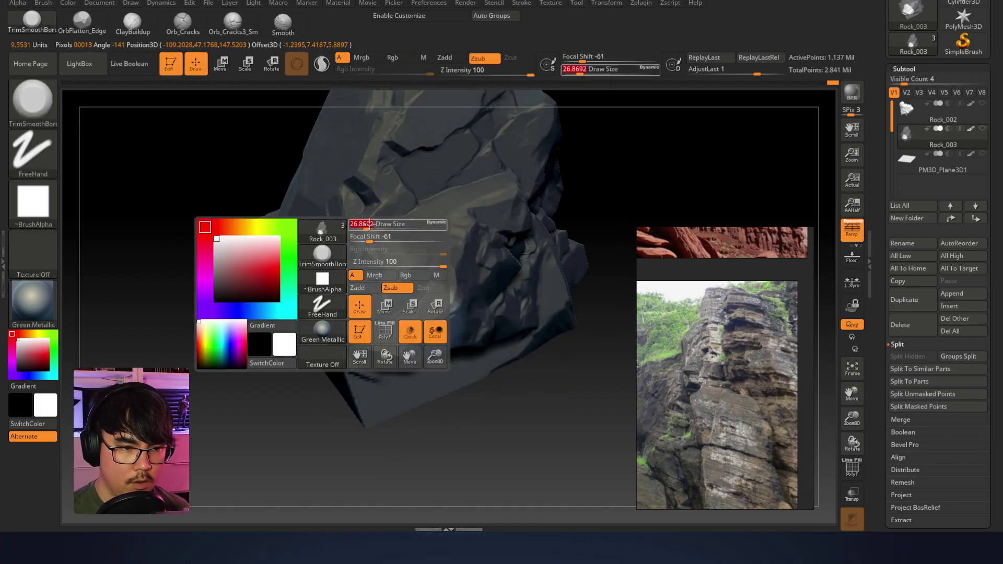
pyautogui.press('ctrl')
pyautogui.moveTo(345, 220); pyautogui.dragTo(428, 166, button='right')
pyautogui.press('w')
pyautogui.moveTo(627, 148)
pyautogui.mouseDown()
pyautogui.moveTo(545, 151)
pyautogui.moveTo(542, 178)
pyautogui.mouseUp()
pyautogui.press('q')
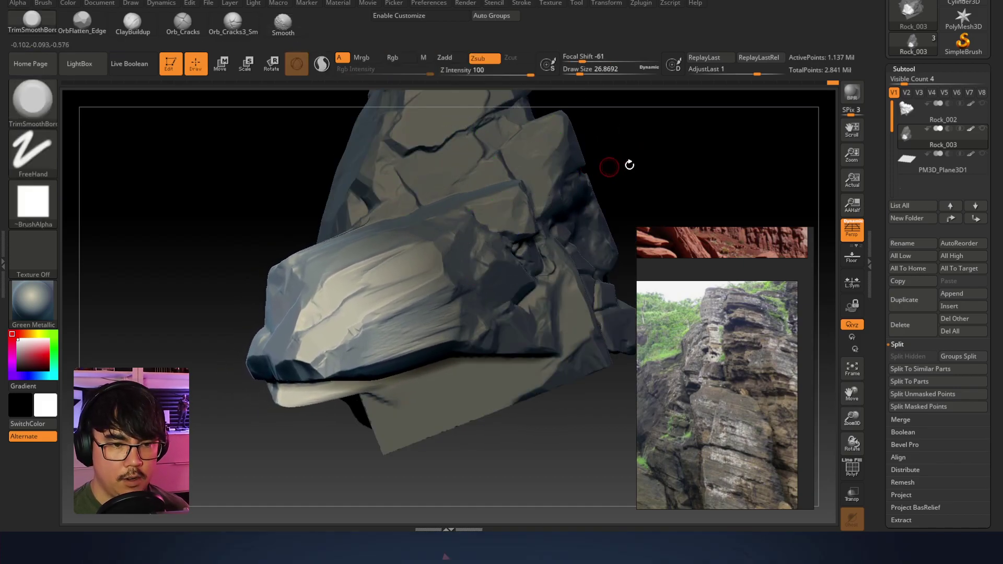
# Clear the mask, then trim the stretched boulder's faces at Draw Size 112 and remesh Rock_003
pyautogui.keyDown('ctrl'); pyautogui.moveTo(618, 166); pyautogui.dragTo(622, 184); pyautogui.keyUp('ctrl')
pyautogui.moveTo(623, 184); pyautogui.dragTo(533, 235, button='right')
pyautogui.rightClick(533, 235)
pyautogui.rightClick(424, 266)
pyautogui.press('space')
pyautogui.moveTo(424, 266); pyautogui.dragTo(443, 312)
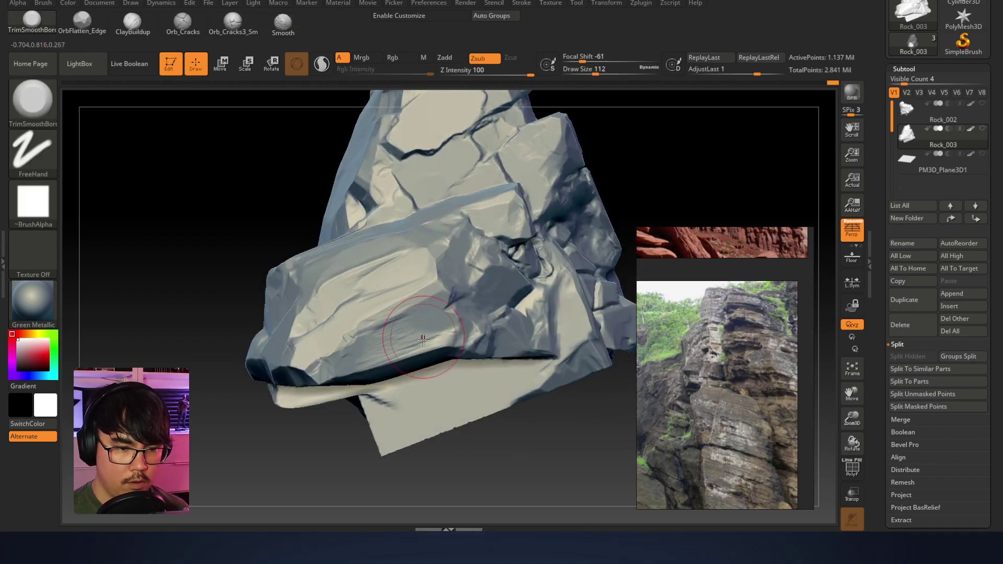
pyautogui.press('ctrl')
pyautogui.moveTo(412, 181)
pyautogui.mouseDown(button='right')
pyautogui.moveTo(372, 232)
pyautogui.moveTo(387, 235)
pyautogui.mouseUp(button='right')
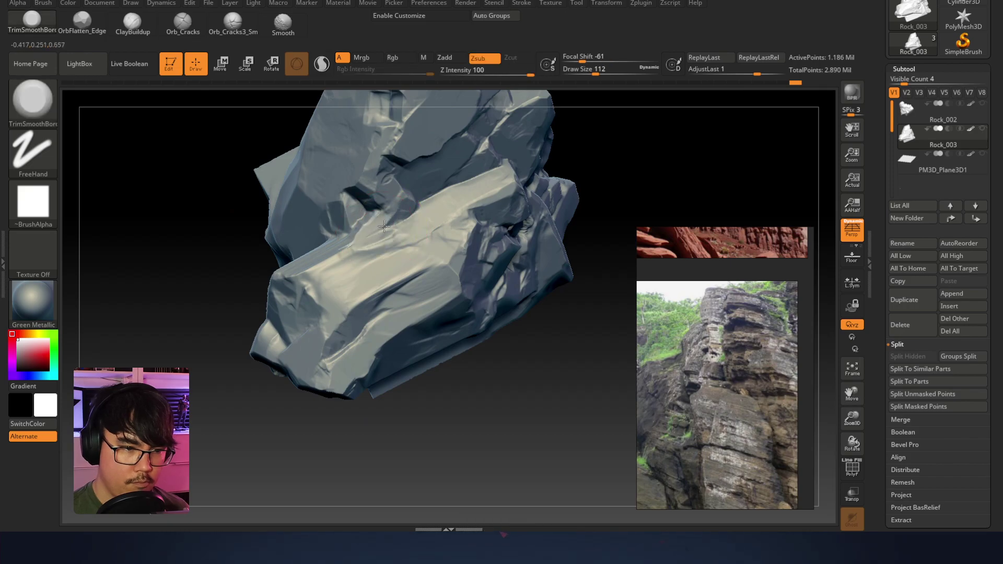
# Set the Draw Size to about 35 and clean up the crevice where the boulder's upper edge meets the cliff
pyautogui.keyDown('ctrl'); pyautogui.moveTo(368, 220); pyautogui.dragTo(602, 217, button='right'); pyautogui.keyUp('ctrl')
pyautogui.rightClick(330, 332)
pyautogui.moveTo(410, 262); pyautogui.dragTo(369, 262)
pyautogui.moveTo(318, 296)
pyautogui.keyDown('shift'); pyautogui.mouseDown()
pyautogui.moveTo(303, 305)
pyautogui.moveTo(324, 309)
pyautogui.moveTo(367, 261)
pyautogui.moveTo(339, 284)
pyautogui.mouseUp(); pyautogui.keyUp('shift')
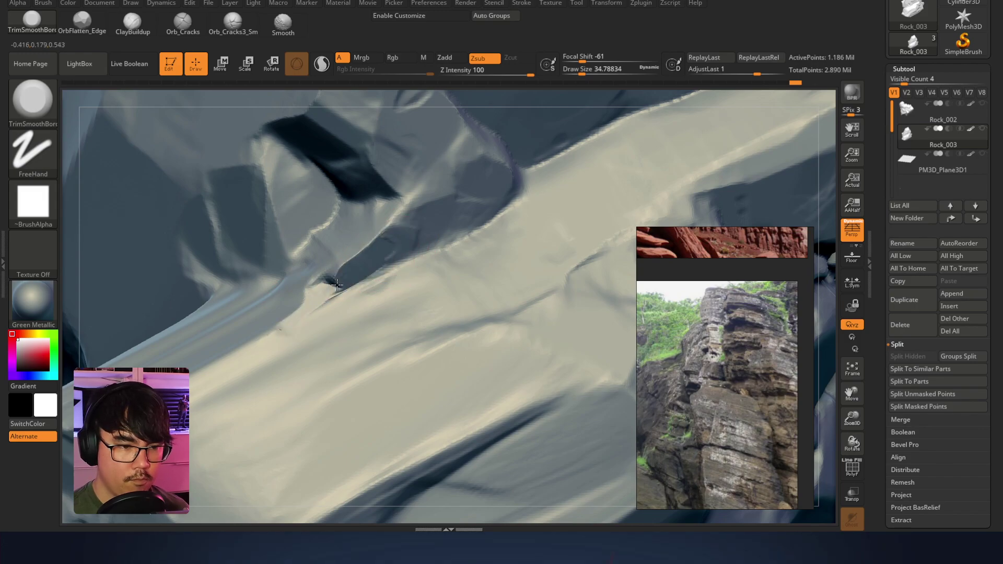
pyautogui.moveTo(470, 219); pyautogui.dragTo(375, 261, button='right')
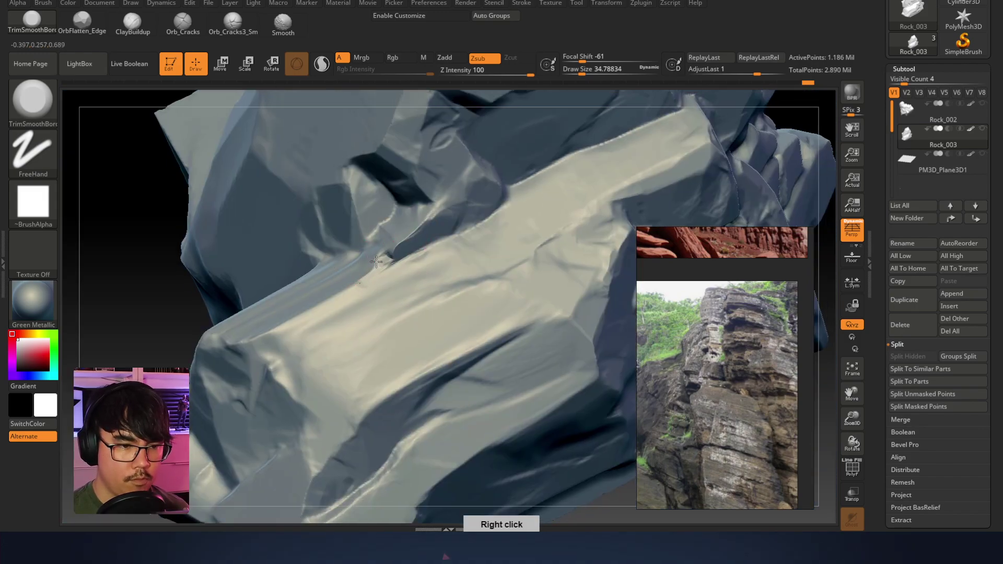
# Set the Draw Size to about 108 and trim broad flat planes on the outer end of the lower boulder
pyautogui.rightClick(351, 277)
pyautogui.moveTo(338, 286); pyautogui.dragTo(355, 286)
pyautogui.moveTo(269, 319); pyautogui.dragTo(300, 341, button='right')
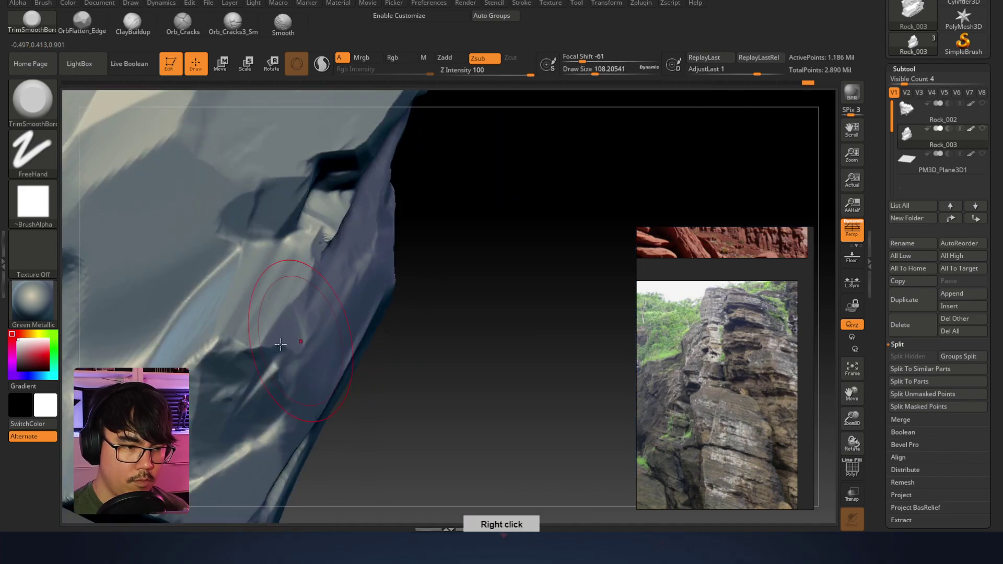
pyautogui.moveTo(223, 341); pyautogui.dragTo(199, 369)
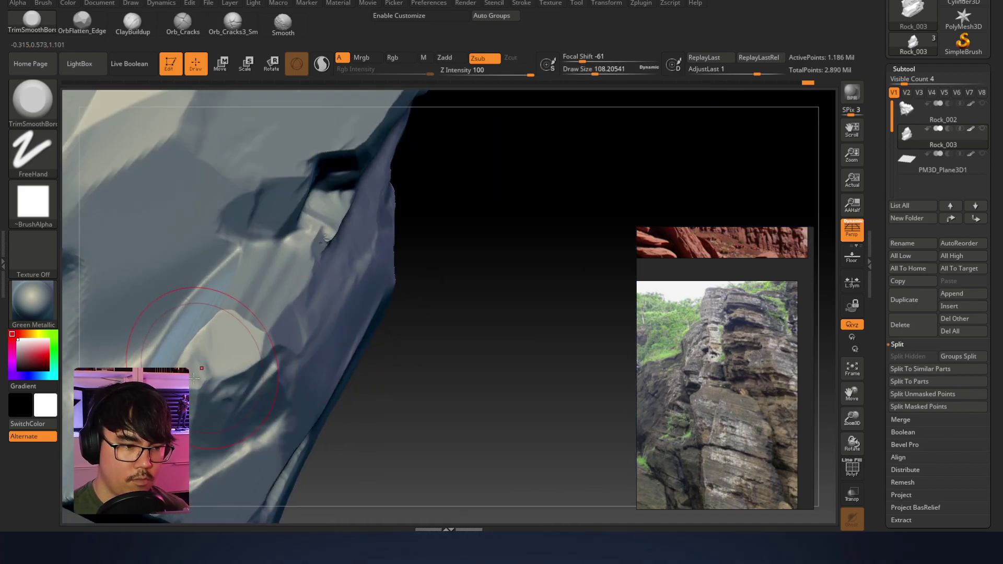
pyautogui.moveTo(209, 344); pyautogui.dragTo(152, 305, button='right')
pyautogui.moveTo(303, 266)
pyautogui.mouseDown(button='right')
pyautogui.moveTo(318, 261)
pyautogui.moveTo(283, 240)
pyautogui.mouseUp(button='right')
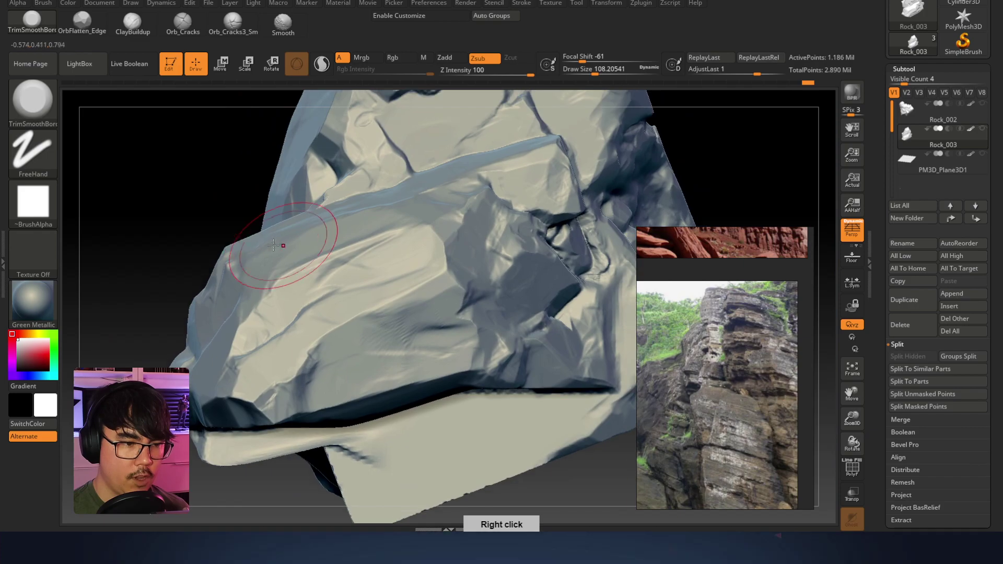
pyautogui.moveTo(455, 211)
pyautogui.keyDown('ctrl'); pyautogui.mouseDown(button='right')
pyautogui.moveTo(340, 217)
pyautogui.moveTo(339, 248)
pyautogui.moveTo(379, 271)
pyautogui.mouseUp(button='right'); pyautogui.keyUp('ctrl')
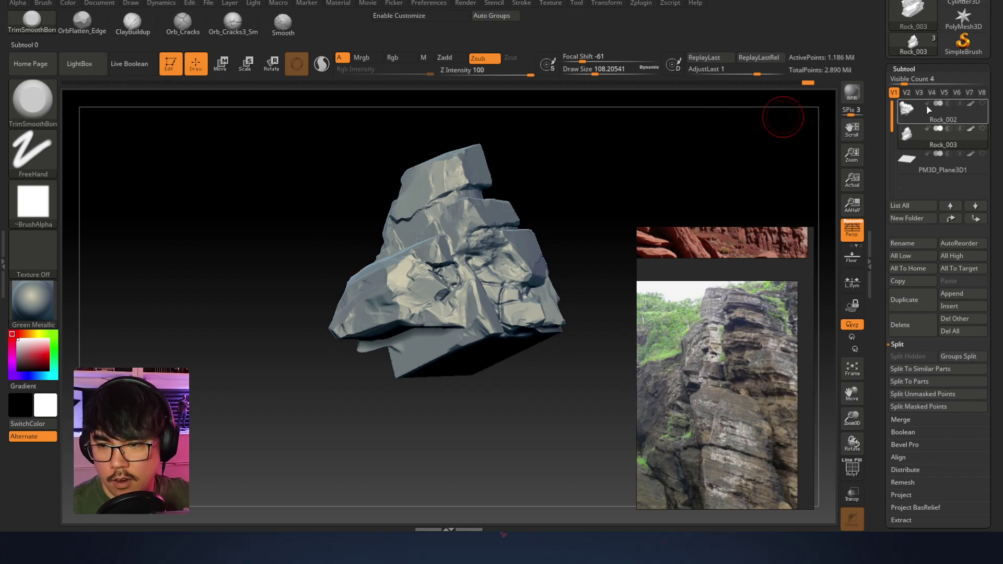
pyautogui.moveTo(953, 127)
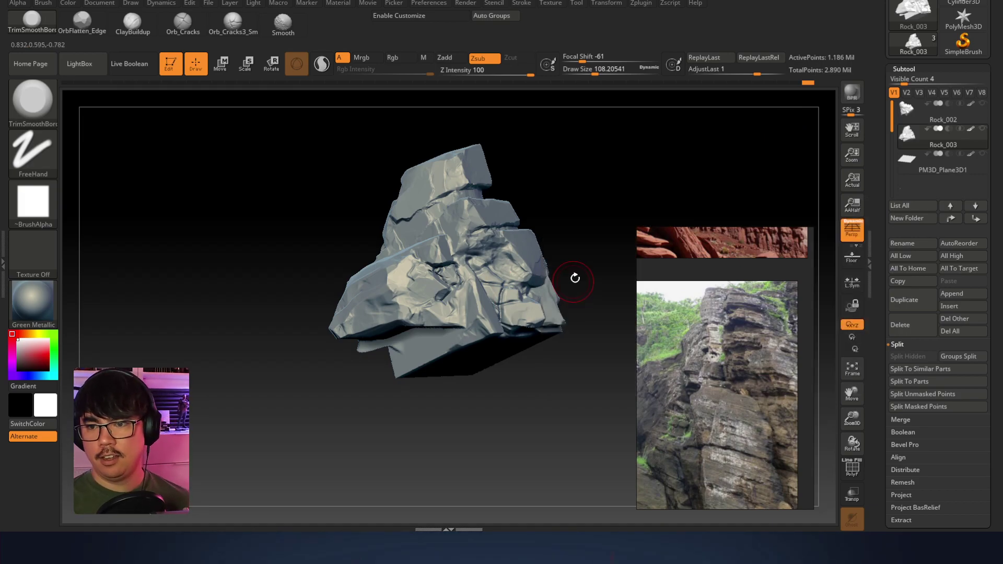
pyautogui.moveTo(560, 302); pyautogui.dragTo(497, 242, button='right')
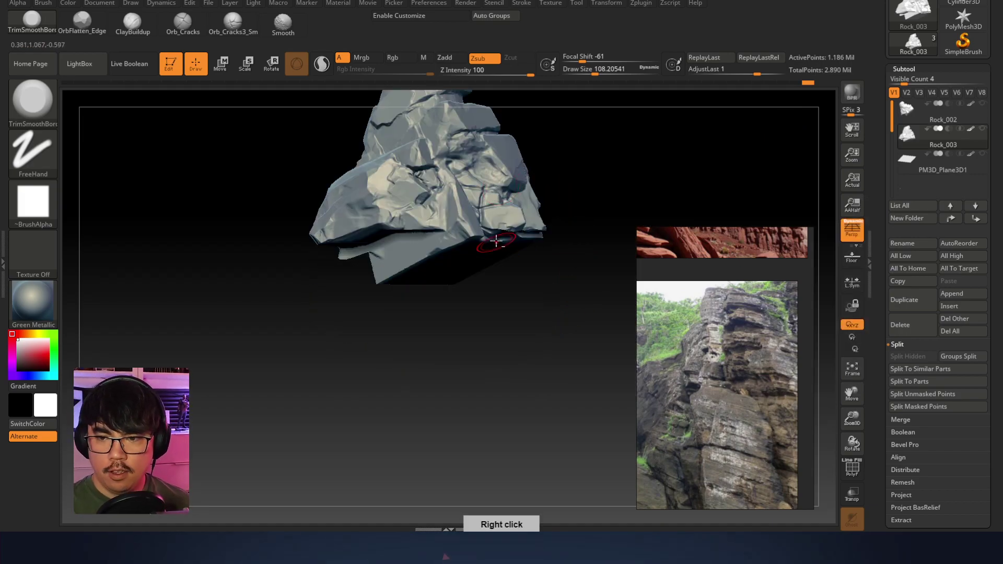
pyautogui.moveTo(535, 162); pyautogui.dragTo(576, 189, button='right')
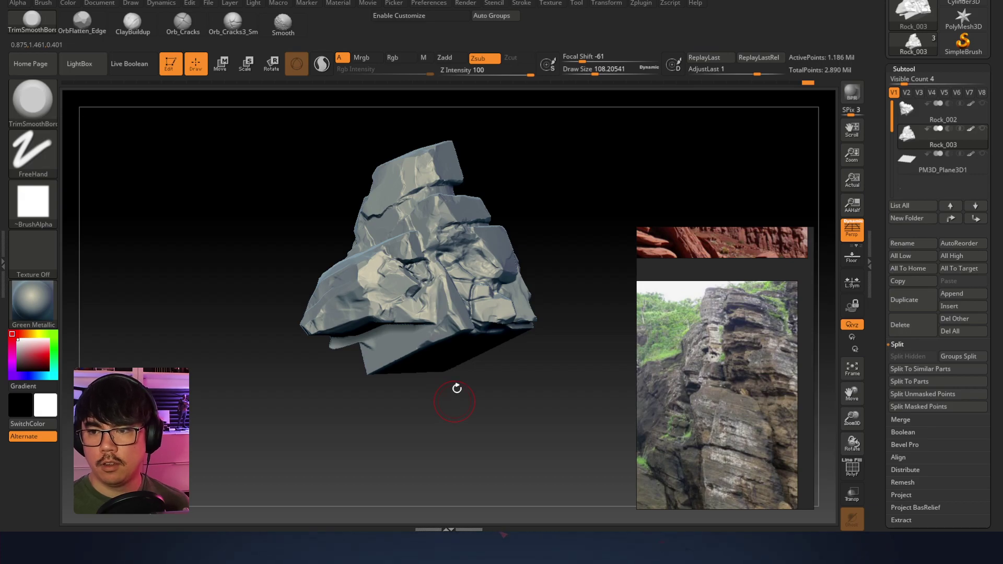
# Give the trim brush Alpha 04, set the Draw Size to about 37 and trim the cliff face around the horizontal crack
pyautogui.click(49, 200)
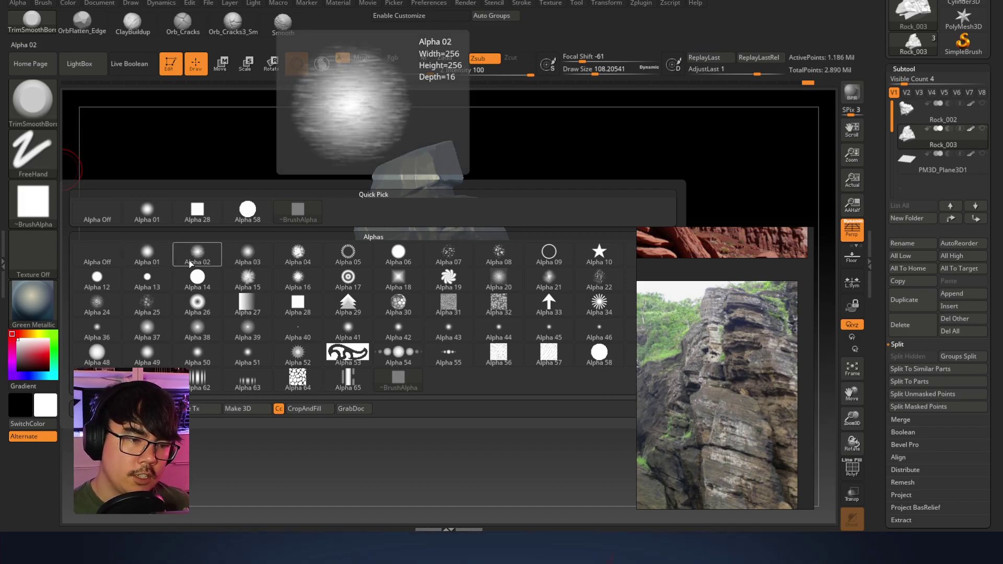
pyautogui.click(307, 252)
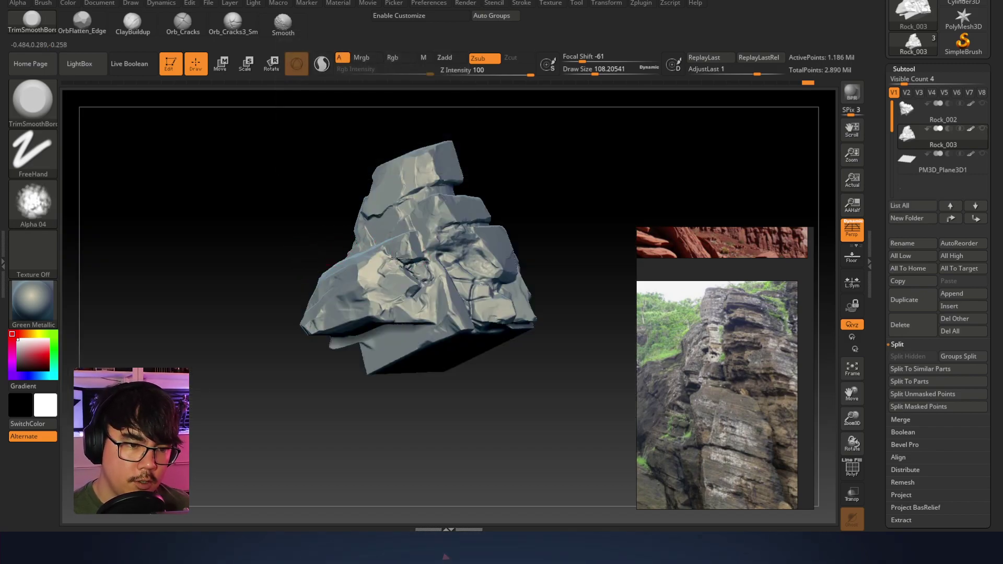
pyautogui.keyDown('ctrl'); pyautogui.moveTo(413, 231); pyautogui.dragTo(585, 235, button='right'); pyautogui.keyUp('ctrl')
pyautogui.moveTo(473, 339); pyautogui.dragTo(496, 311)
pyautogui.moveTo(497, 306); pyautogui.dragTo(535, 287, button='right')
pyautogui.rightClick(457, 398)
pyautogui.moveTo(517, 331); pyautogui.dragTo(504, 330)
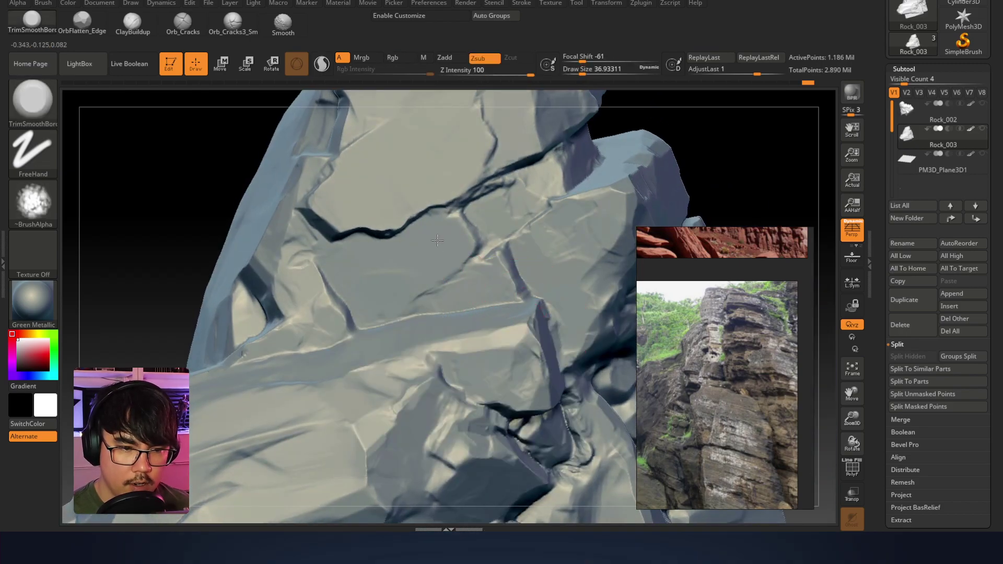
pyautogui.moveTo(400, 234); pyautogui.dragTo(434, 184, button='right')
pyautogui.moveTo(392, 232); pyautogui.dragTo(324, 235)
pyautogui.keyDown('alt'); pyautogui.moveTo(381, 296); pyautogui.dragTo(422, 116, button='right'); pyautogui.keyUp('alt')
pyautogui.rightClick(382, 278)
# Switch the trim brush to Alpha 28, set the Draw Size to about 108 and trim the lower boulder's front face
pyautogui.click(37, 194)
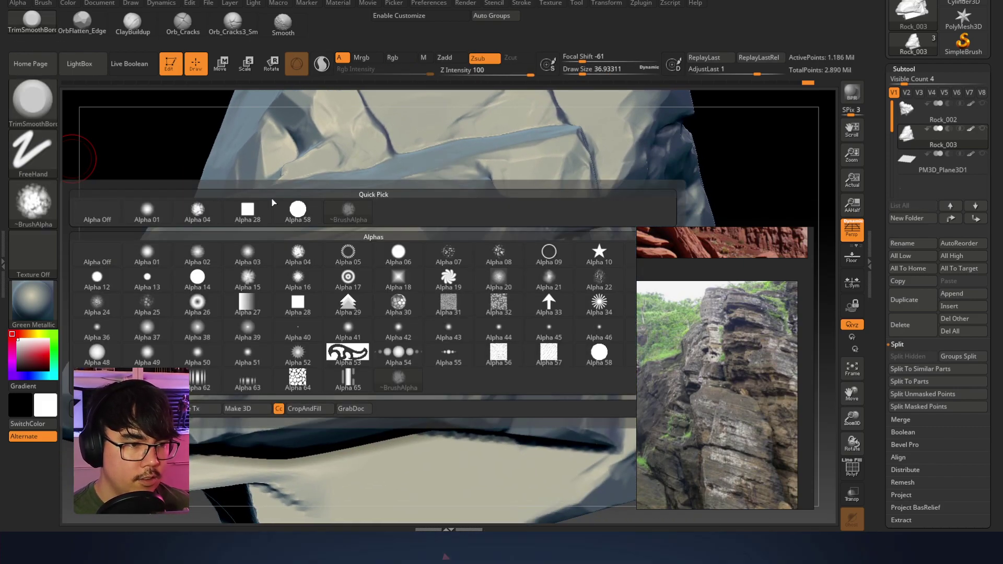
pyautogui.click(248, 207)
pyautogui.rightClick(351, 299)
pyautogui.moveTo(352, 295); pyautogui.dragTo(395, 284)
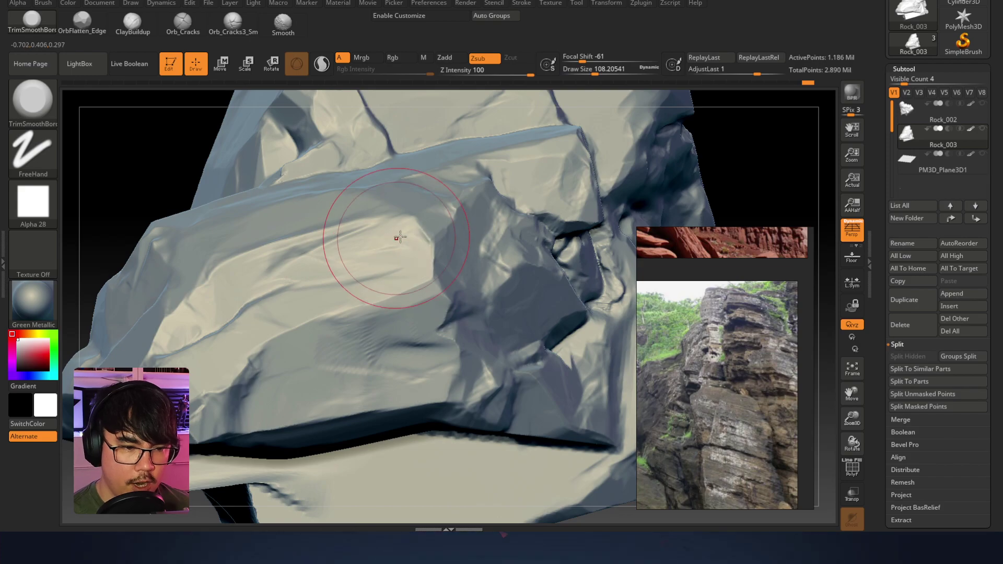
pyautogui.moveTo(313, 248)
pyautogui.mouseDown()
pyautogui.moveTo(329, 261)
pyautogui.moveTo(366, 255)
pyautogui.mouseUp()
pyautogui.press('ctrl')
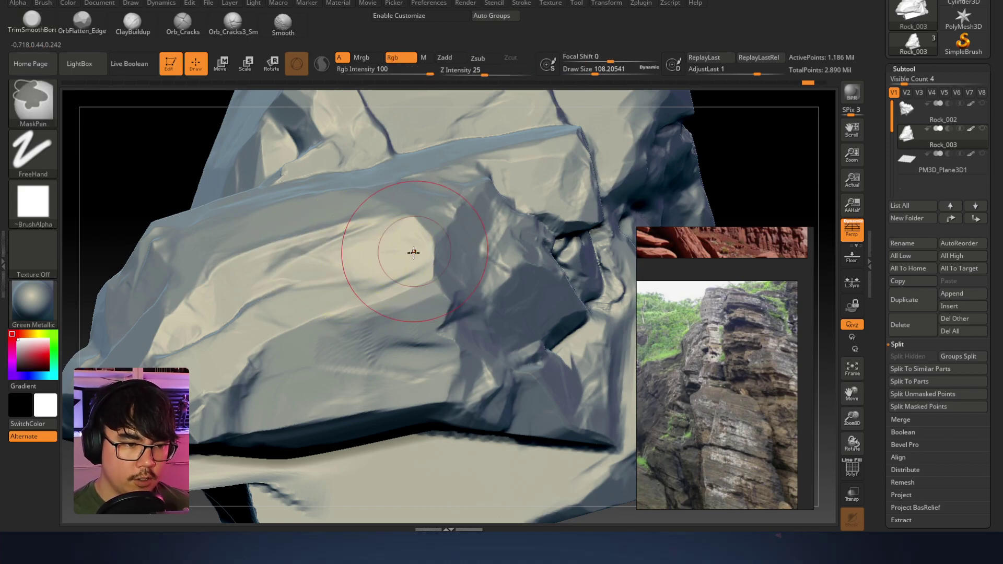
# Set the trim brush's Focal Shift to -86 and Draw Size to about 94, then check the boulder's front planes
pyautogui.press('space')
pyautogui.moveTo(384, 269); pyautogui.dragTo(382, 269)
pyautogui.moveTo(397, 257); pyautogui.dragTo(405, 257)
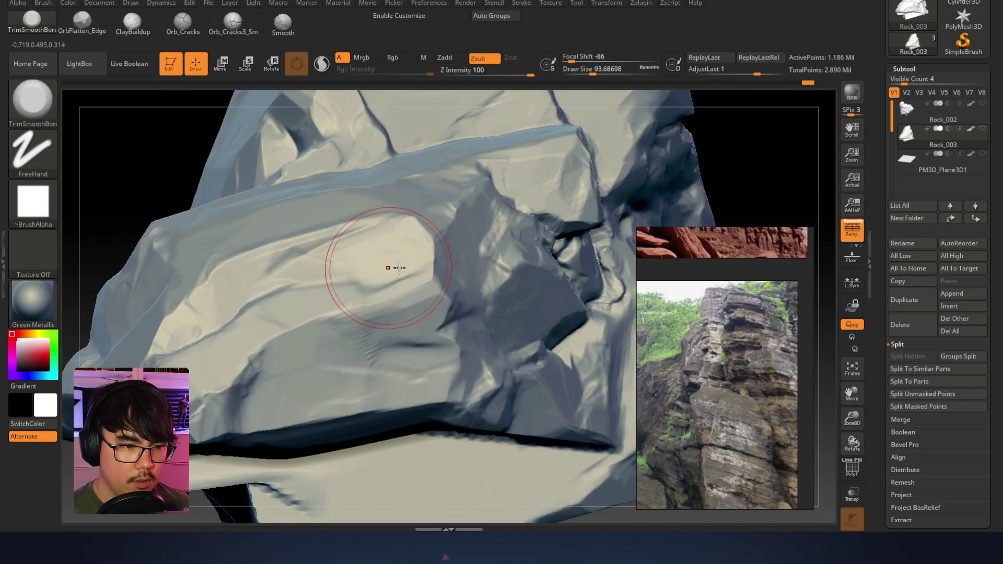
pyautogui.moveTo(384, 244); pyautogui.dragTo(400, 262, button='right')
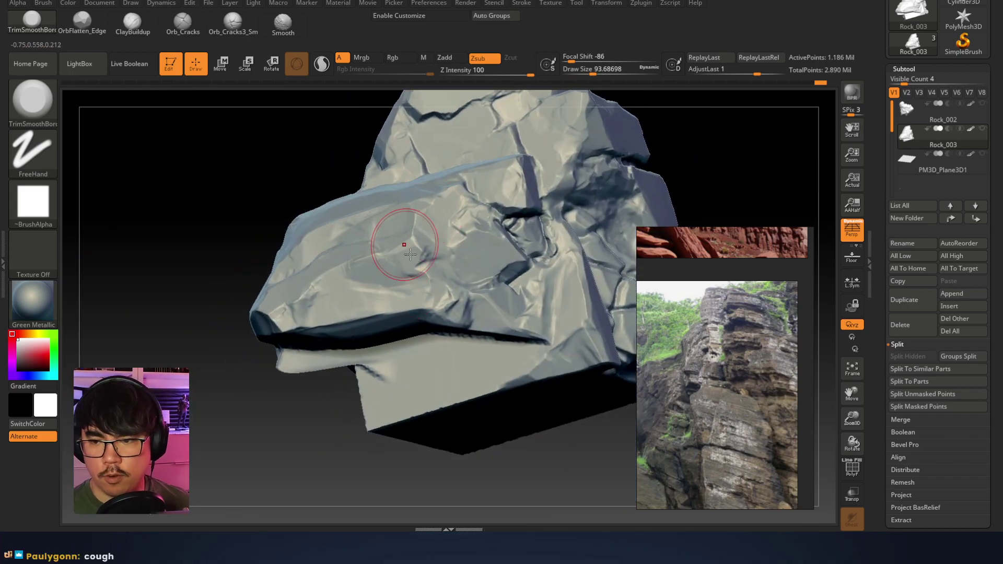
pyautogui.moveTo(559, 195); pyautogui.dragTo(292, 285, button='right')
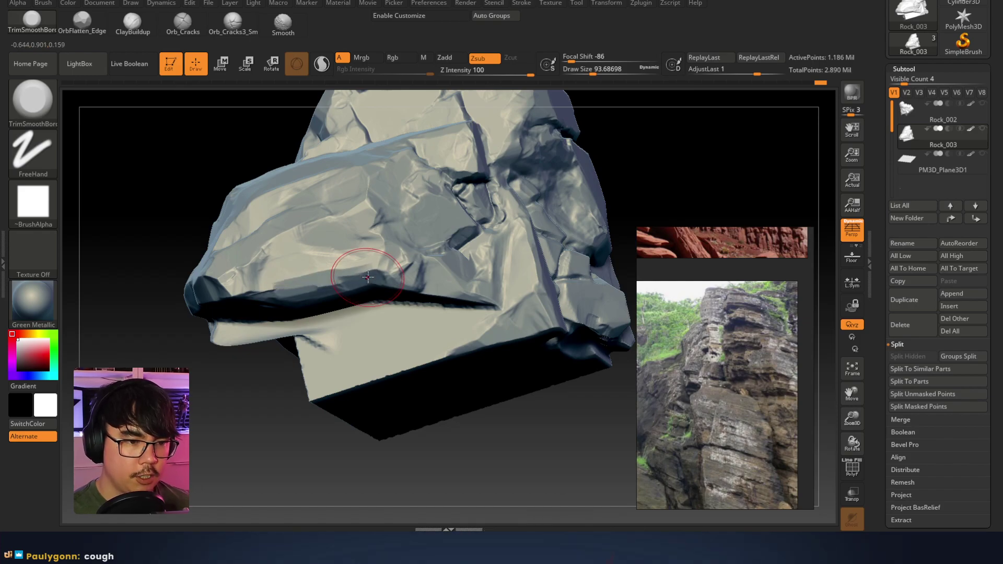
pyautogui.moveTo(484, 193); pyautogui.dragTo(178, 233, button='right')
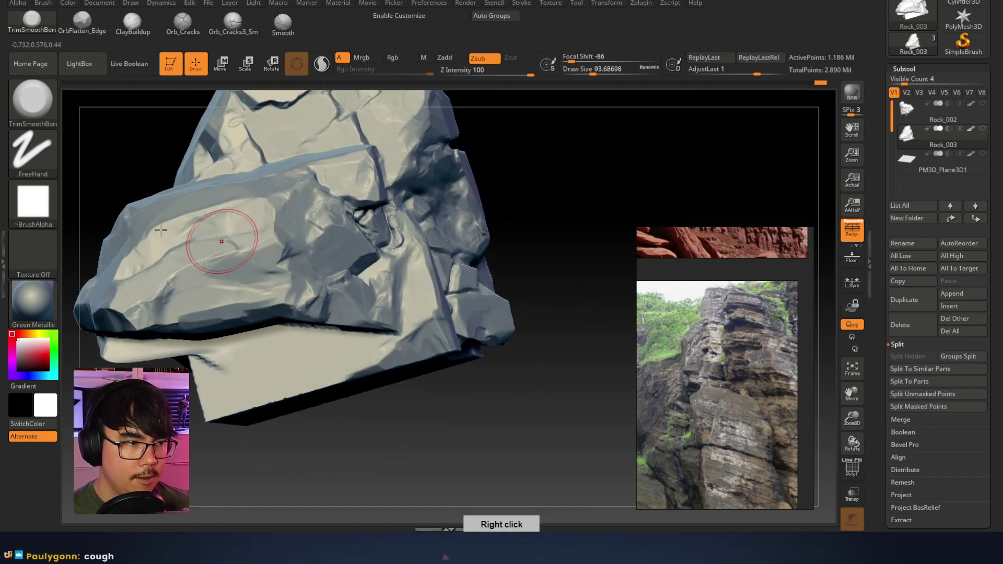
pyautogui.moveTo(81, 195)
pyautogui.mouseDown(button='right')
pyautogui.moveTo(286, 254)
pyautogui.moveTo(417, 225)
pyautogui.moveTo(412, 300)
pyautogui.moveTo(349, 332)
pyautogui.mouseUp(button='right')
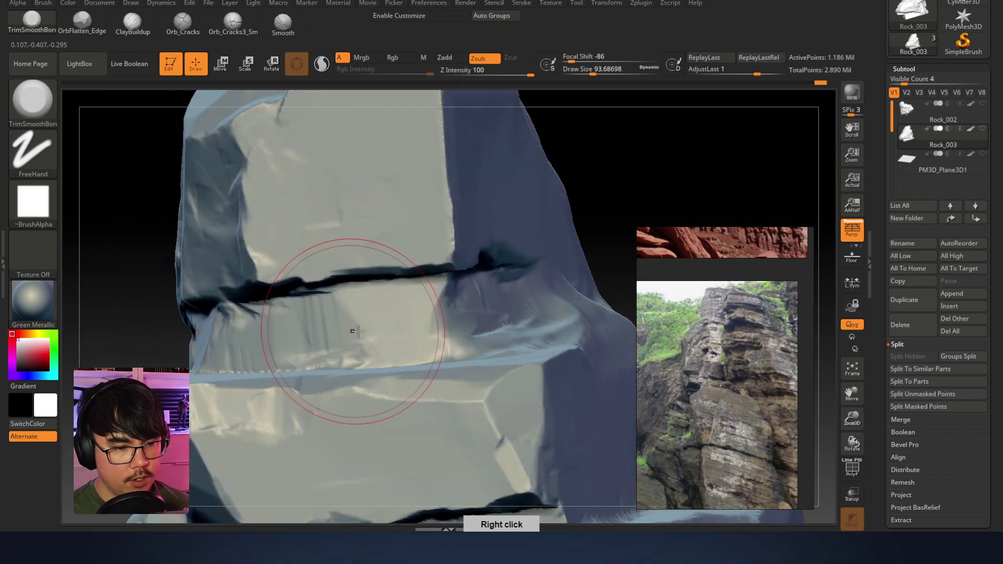
# Trim the recessed ledge below the cliff's top block at a Draw Size of about 39, then flatten it at about 101
pyautogui.press('s')
pyautogui.moveTo(365, 327)
pyautogui.mouseDown()
pyautogui.moveTo(347, 327)
pyautogui.moveTo(439, 308)
pyautogui.mouseUp()
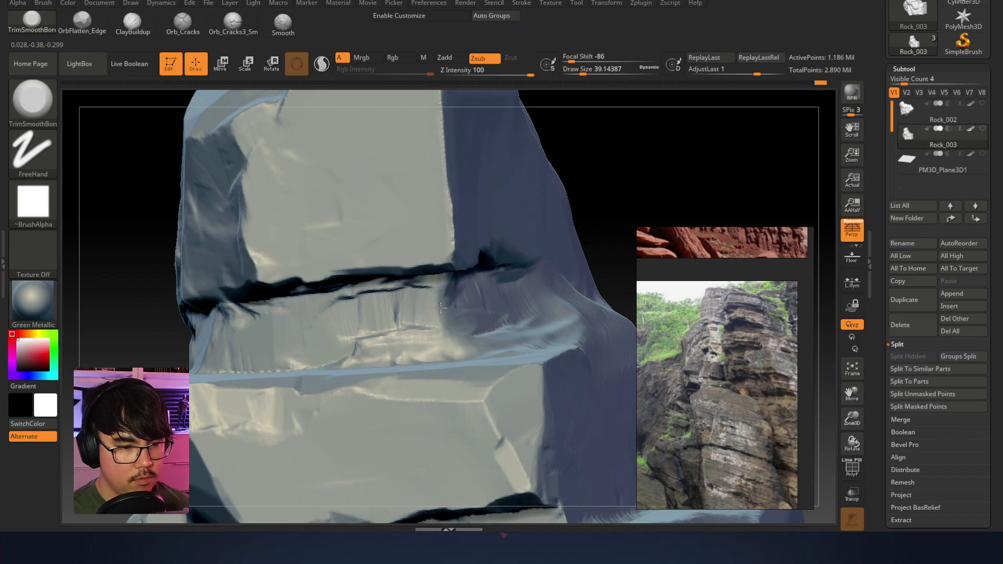
pyautogui.moveTo(460, 293); pyautogui.dragTo(435, 297, button='right')
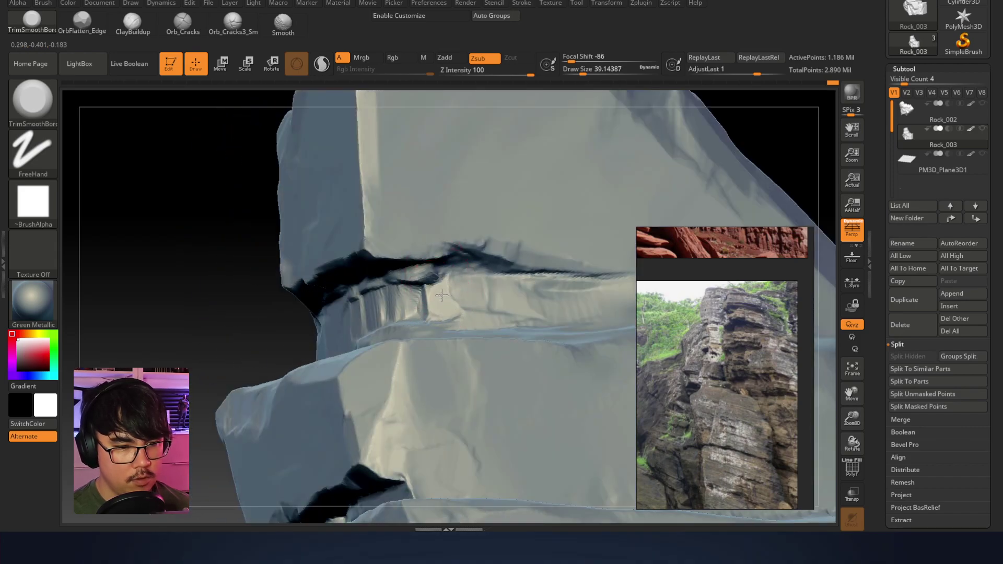
pyautogui.moveTo(496, 293); pyautogui.dragTo(368, 312, button='right')
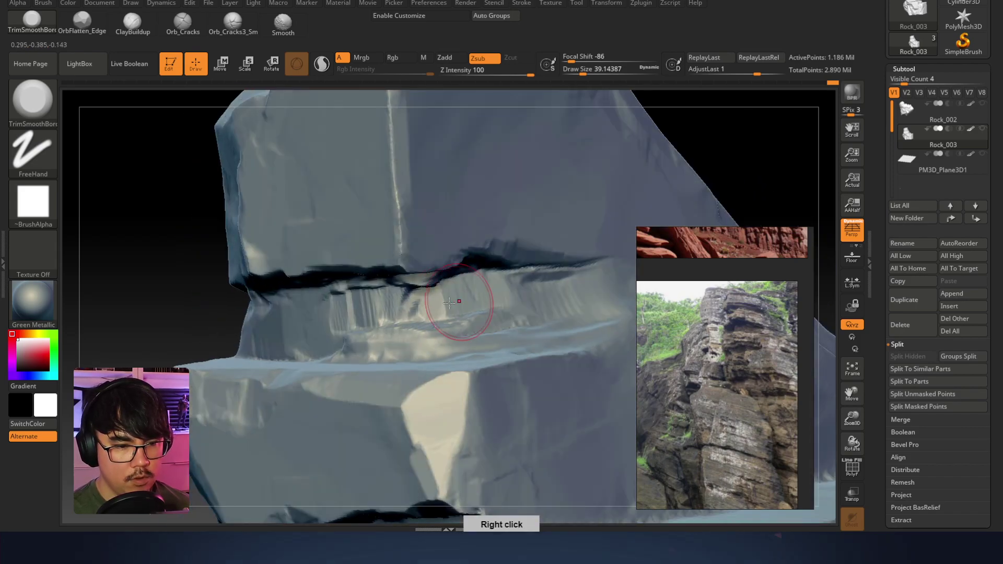
pyautogui.press('space')
pyautogui.moveTo(353, 319)
pyautogui.mouseDown()
pyautogui.moveTo(364, 319)
pyautogui.moveTo(341, 320)
pyautogui.mouseUp()
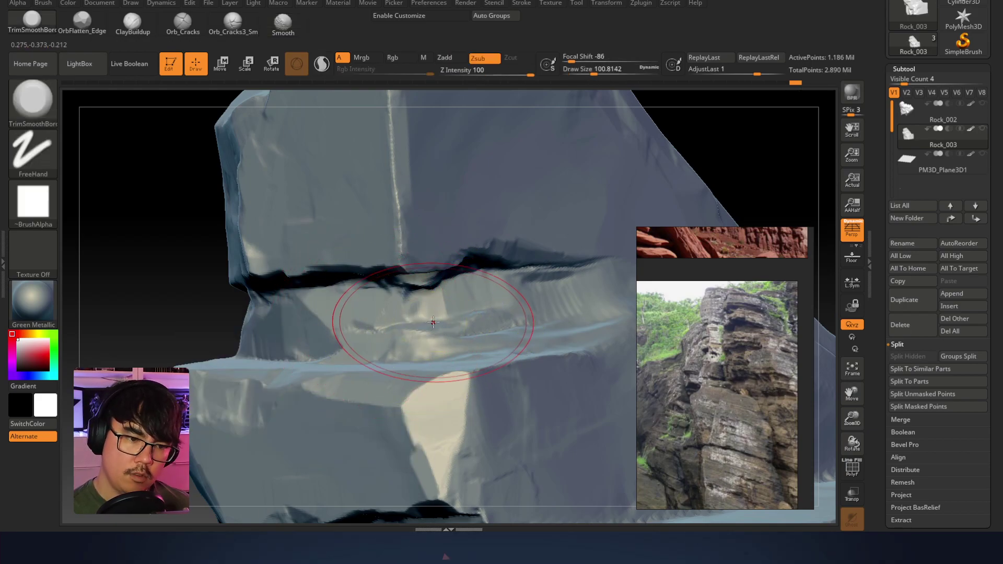
# Set the Draw Size to about 39 and clean up the crevice and ledge wrapping under the top block
pyautogui.moveTo(515, 209)
pyautogui.mouseDown(button='right')
pyautogui.moveTo(483, 267)
pyautogui.moveTo(471, 224)
pyautogui.moveTo(484, 262)
pyautogui.mouseUp(button='right')
pyautogui.rightClick(484, 262)
pyautogui.moveTo(484, 262); pyautogui.dragTo(473, 261)
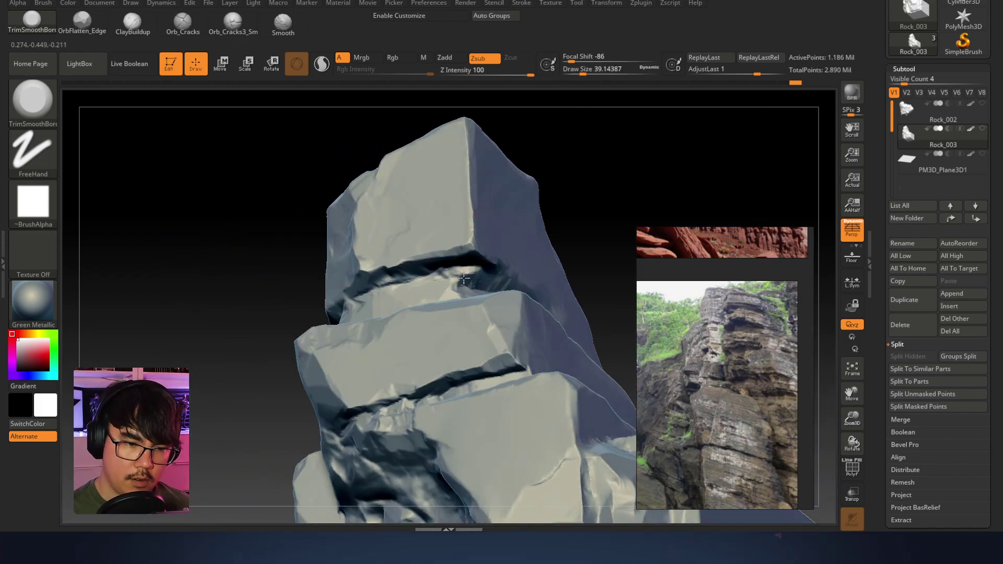
pyautogui.moveTo(465, 279); pyautogui.dragTo(403, 242, button='right')
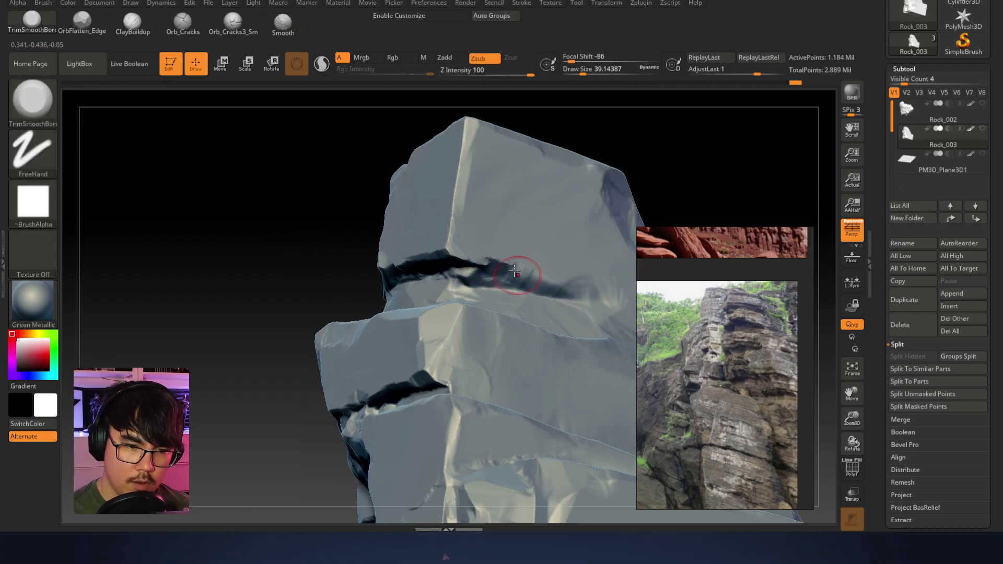
pyautogui.moveTo(497, 263); pyautogui.dragTo(449, 315, button='right')
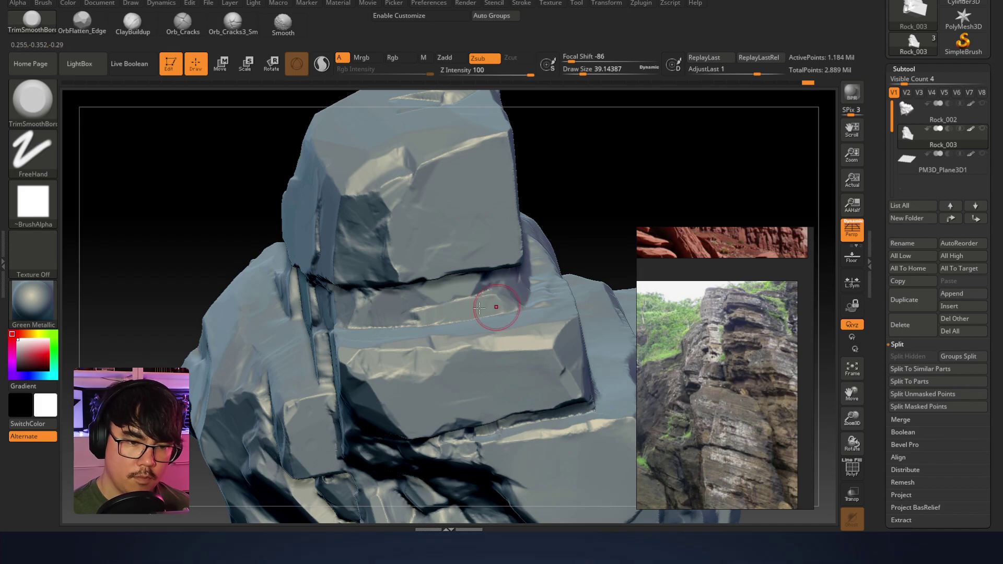
pyautogui.moveTo(439, 316)
pyautogui.keyDown('ctrl'); pyautogui.mouseDown(button='right')
pyautogui.moveTo(441, 269)
pyautogui.moveTo(470, 264)
pyautogui.moveTo(368, 305)
pyautogui.moveTo(384, 282)
pyautogui.moveTo(476, 263)
pyautogui.moveTo(372, 205)
pyautogui.mouseUp(button='right'); pyautogui.keyUp('ctrl')
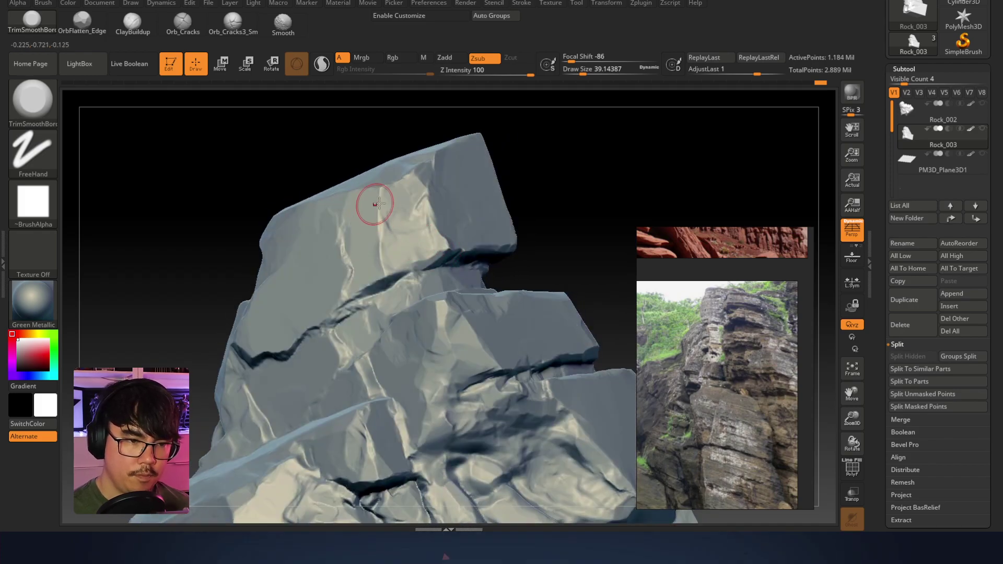
# Trim the ridge on the top block's front face and set the Draw Size to about 51 for its side edges
pyautogui.moveTo(384, 209); pyautogui.dragTo(387, 198)
pyautogui.moveTo(416, 187)
pyautogui.keyDown('alt'); pyautogui.mouseDown(button='right')
pyautogui.moveTo(319, 213)
pyautogui.moveTo(354, 269)
pyautogui.mouseUp(button='right'); pyautogui.keyUp('alt')
pyautogui.rightClick(354, 269)
pyautogui.moveTo(444, 194)
pyautogui.mouseDown(button='right')
pyautogui.moveTo(462, 203)
pyautogui.moveTo(448, 213)
pyautogui.moveTo(459, 226)
pyautogui.moveTo(363, 238)
pyautogui.moveTo(388, 282)
pyautogui.moveTo(383, 268)
pyautogui.moveTo(426, 269)
pyautogui.moveTo(448, 251)
pyautogui.mouseUp(button='right')
pyautogui.moveTo(465, 206); pyautogui.dragTo(484, 180, button='right')
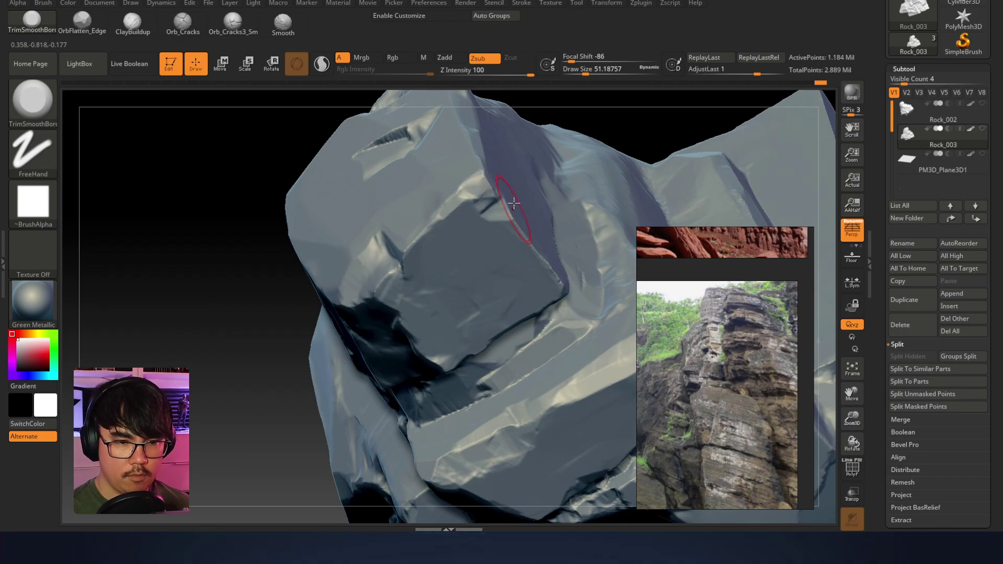
# Set the Draw Size to about 16 and chip the middle of the top block's long sharp edge
pyautogui.moveTo(476, 185)
pyautogui.mouseDown(button='right')
pyautogui.moveTo(374, 230)
pyautogui.moveTo(340, 231)
pyautogui.moveTo(423, 233)
pyautogui.moveTo(405, 232)
pyautogui.mouseUp(button='right')
pyautogui.rightClick(405, 231)
pyautogui.moveTo(399, 232); pyautogui.dragTo(392, 230)
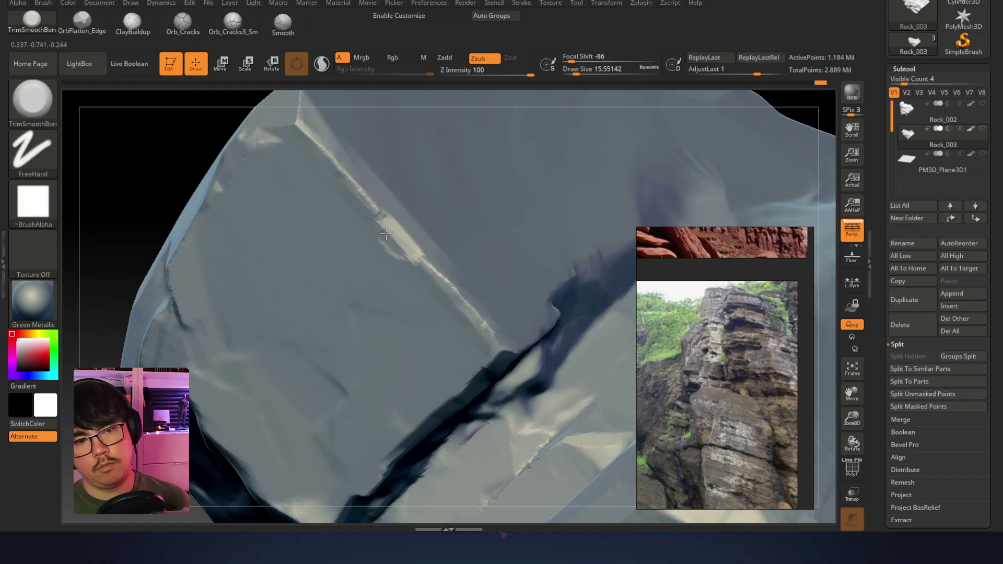
pyautogui.moveTo(397, 234); pyautogui.dragTo(370, 211)
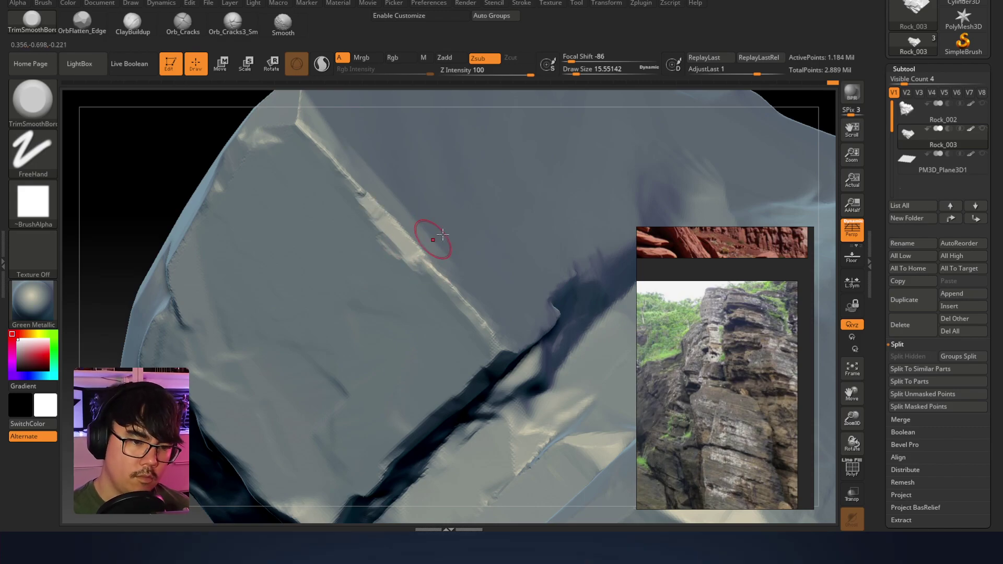
# Enlarge the trim brush and continue breaking up the top block's edge down toward the crevice
pyautogui.press('space')
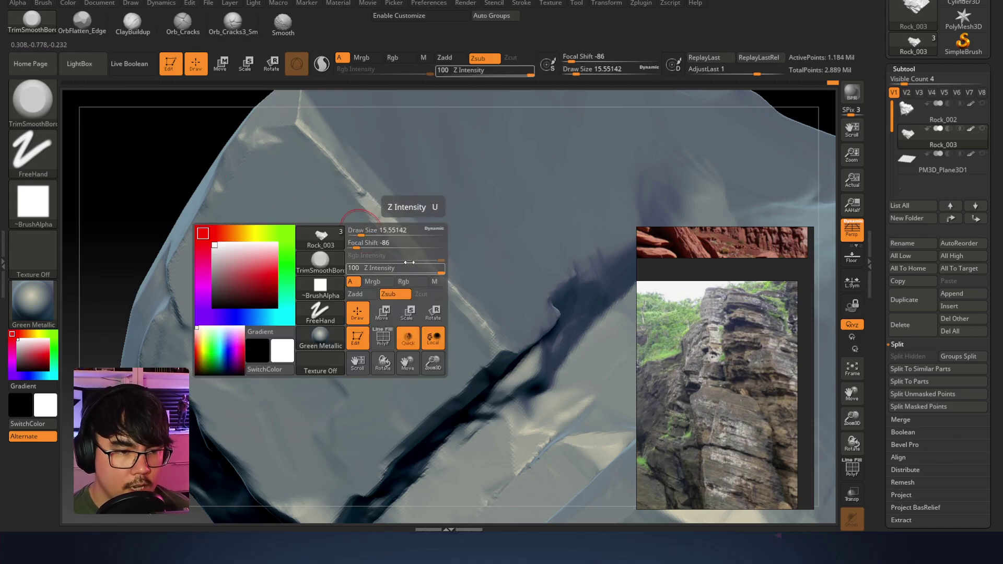
pyautogui.moveTo(359, 230); pyautogui.dragTo(366, 230)
pyautogui.moveTo(421, 266)
pyautogui.mouseDown()
pyautogui.moveTo(443, 286)
pyautogui.moveTo(499, 296)
pyautogui.mouseUp()
pyautogui.moveTo(518, 351)
pyautogui.mouseDown(button='right')
pyautogui.moveTo(492, 306)
pyautogui.moveTo(495, 278)
pyautogui.moveTo(541, 262)
pyautogui.moveTo(494, 364)
pyautogui.moveTo(506, 320)
pyautogui.moveTo(497, 284)
pyautogui.moveTo(515, 314)
pyautogui.moveTo(470, 382)
pyautogui.moveTo(491, 308)
pyautogui.moveTo(490, 205)
pyautogui.moveTo(524, 216)
pyautogui.moveTo(583, 195)
pyautogui.mouseUp(button='right')
pyautogui.rightClick(470, 381)
# Show all the hidden subtools and duplicate Rock_002
pyautogui.keyDown('shift'); pyautogui.click(982, 128); pyautogui.keyUp('shift')
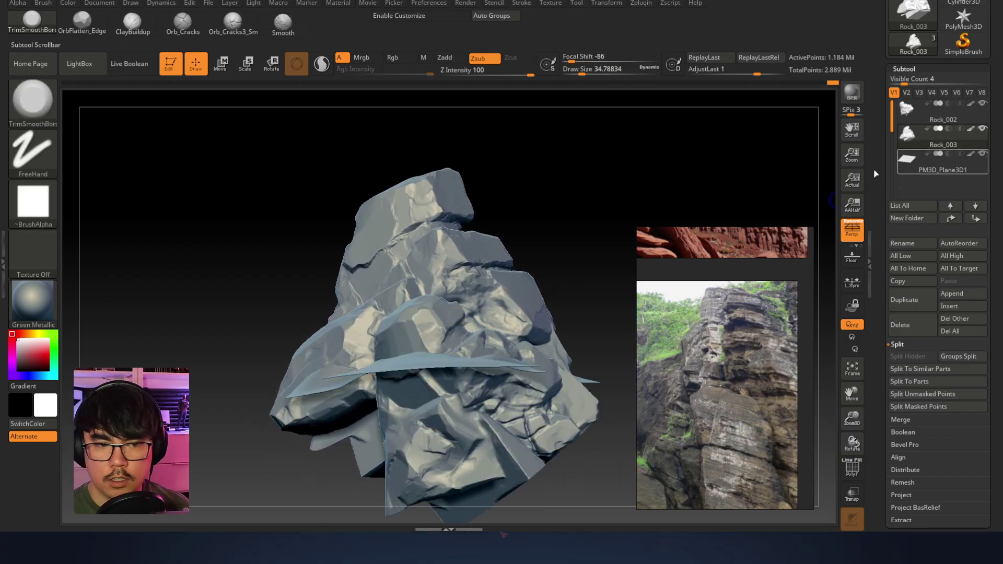
pyautogui.moveTo(590, 231); pyautogui.dragTo(510, 223, button='right')
pyautogui.press('w')
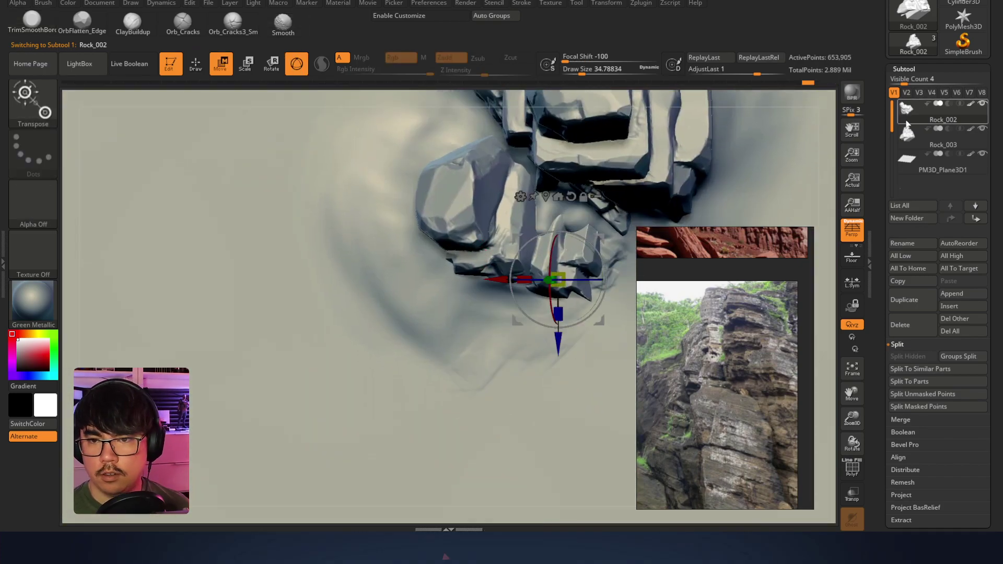
pyautogui.click(904, 299)
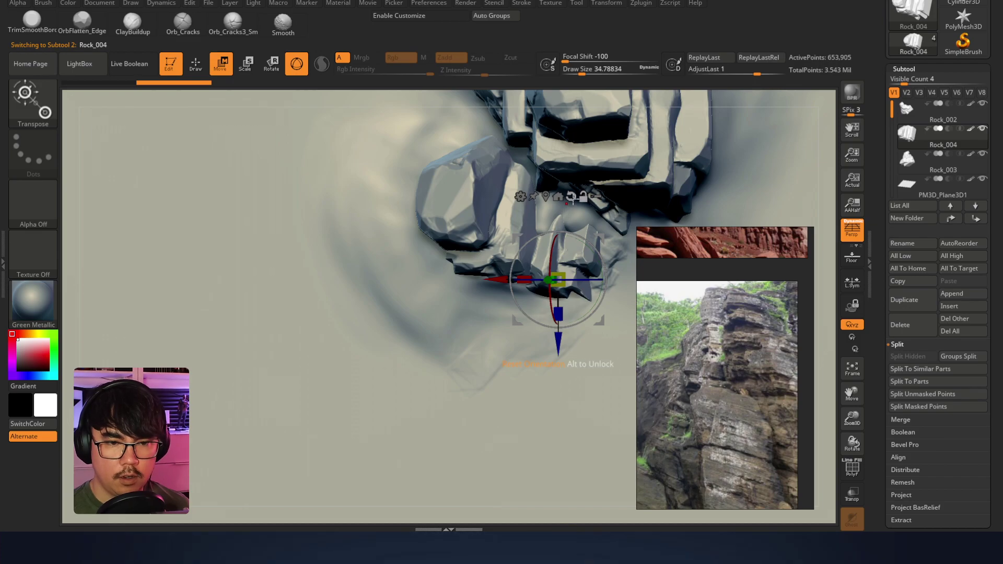
# Move the duplicated Rock_004 away from the cliff base, then rotate and shrink it into a small outcrop
pyautogui.moveTo(596, 324); pyautogui.dragTo(465, 353)
pyautogui.moveTo(465, 345); pyautogui.dragTo(460, 317, button='right')
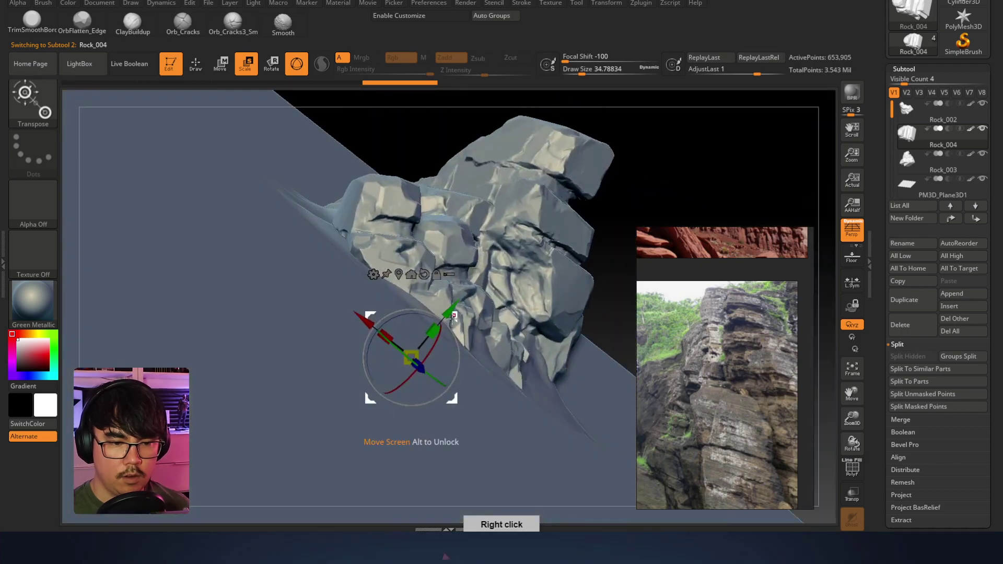
pyautogui.moveTo(459, 317); pyautogui.dragTo(561, 235)
pyautogui.moveTo(415, 297); pyautogui.dragTo(557, 266)
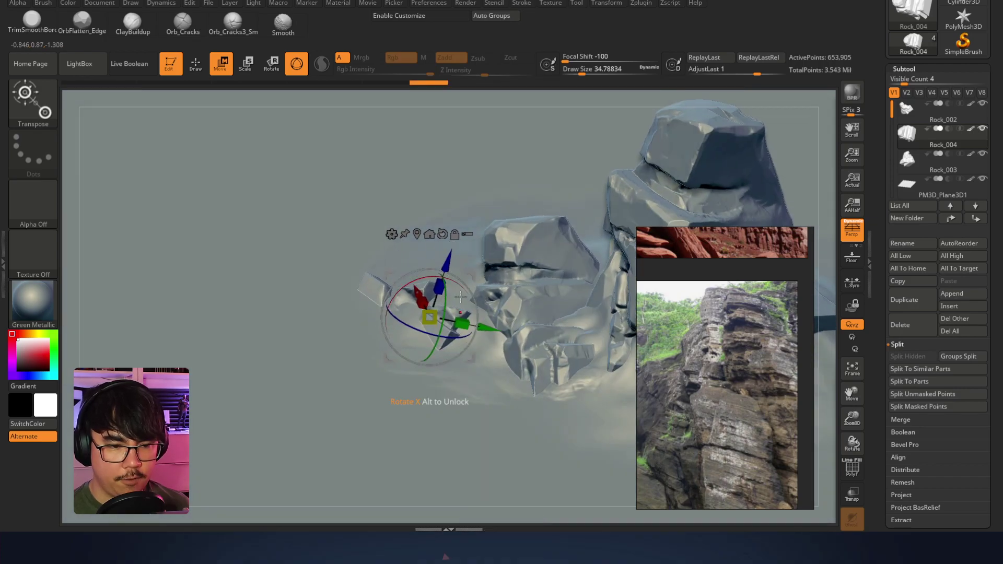
pyautogui.moveTo(442, 333); pyautogui.dragTo(419, 363)
pyautogui.moveTo(437, 358); pyautogui.dragTo(419, 317, button='right')
pyautogui.moveTo(383, 321); pyautogui.dragTo(341, 324)
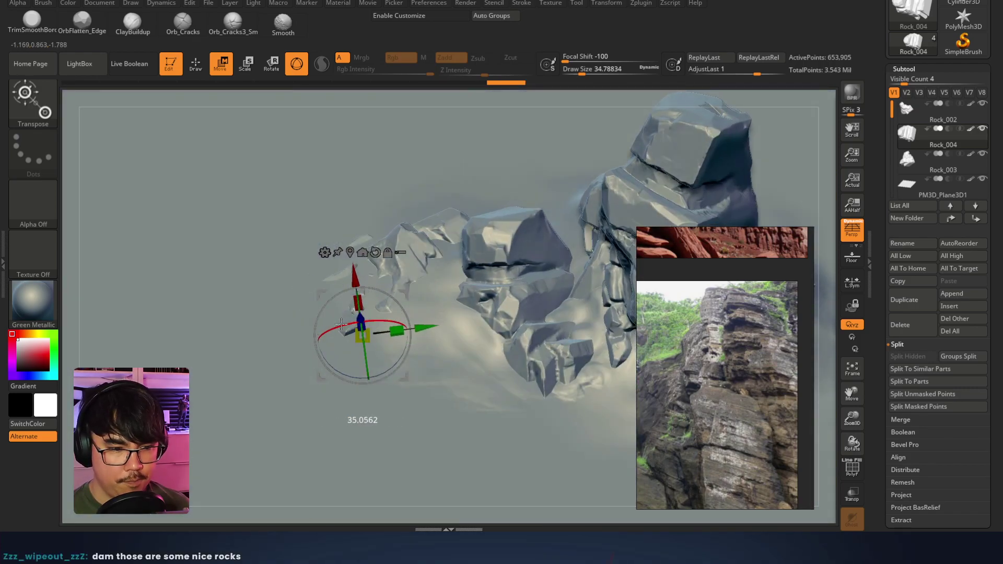
pyautogui.moveTo(344, 371); pyautogui.dragTo(361, 344)
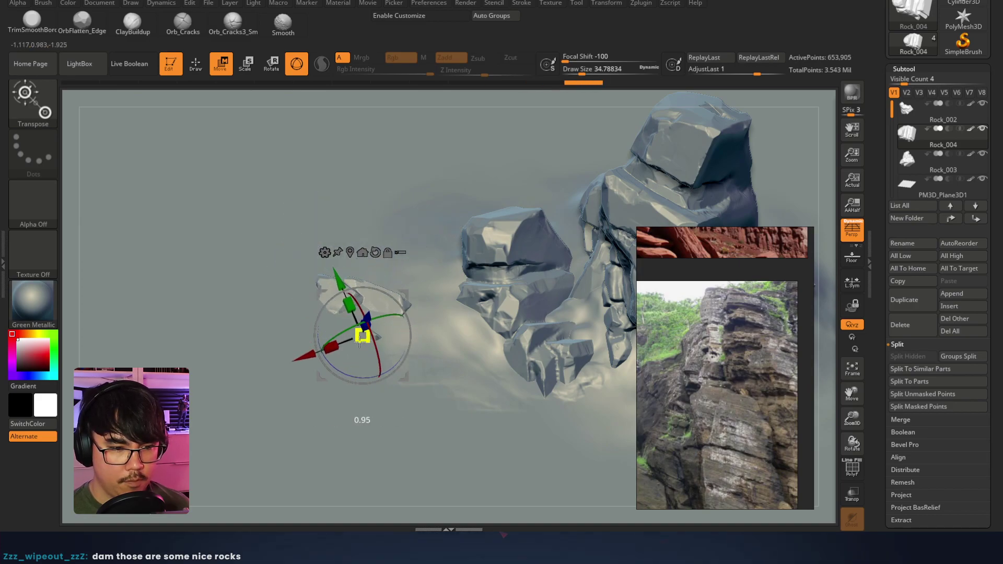
# Reorient and resize Rock_004 so only a few small chunks rise from the ground beside the larger rock
pyautogui.press('q')
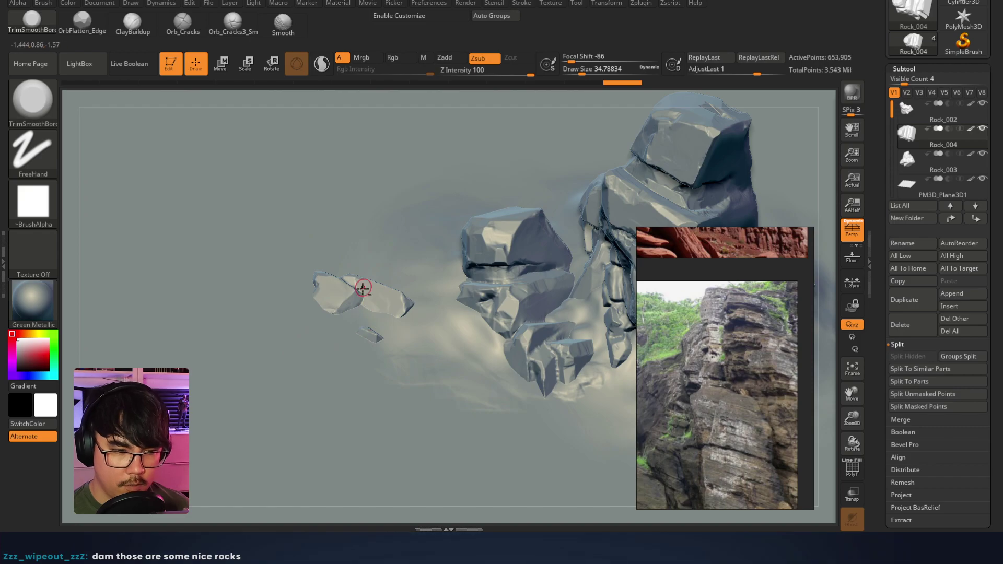
pyautogui.press('w')
pyautogui.moveTo(363, 310); pyautogui.dragTo(393, 288)
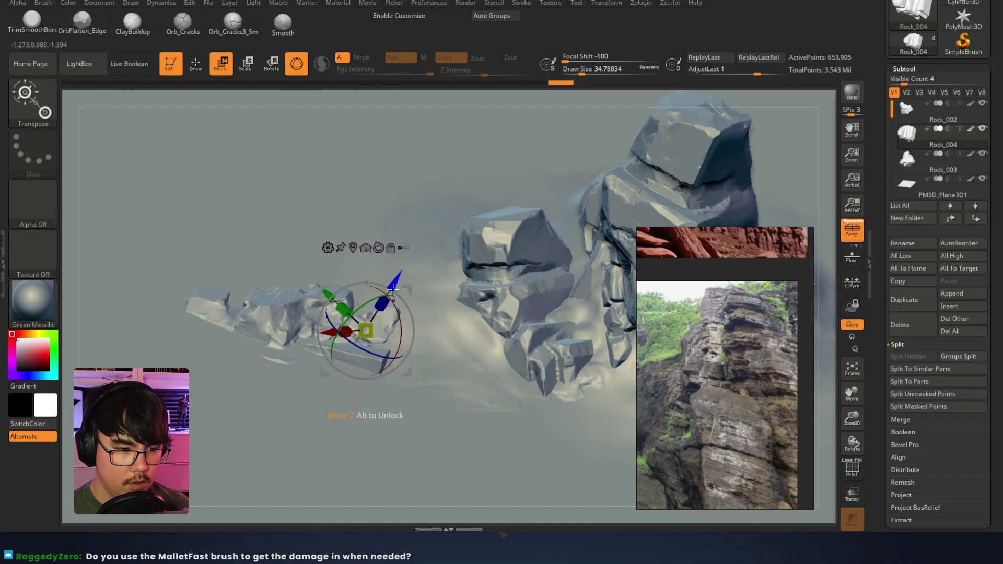
pyautogui.moveTo(360, 345); pyautogui.dragTo(337, 325)
pyautogui.click(316, 304)
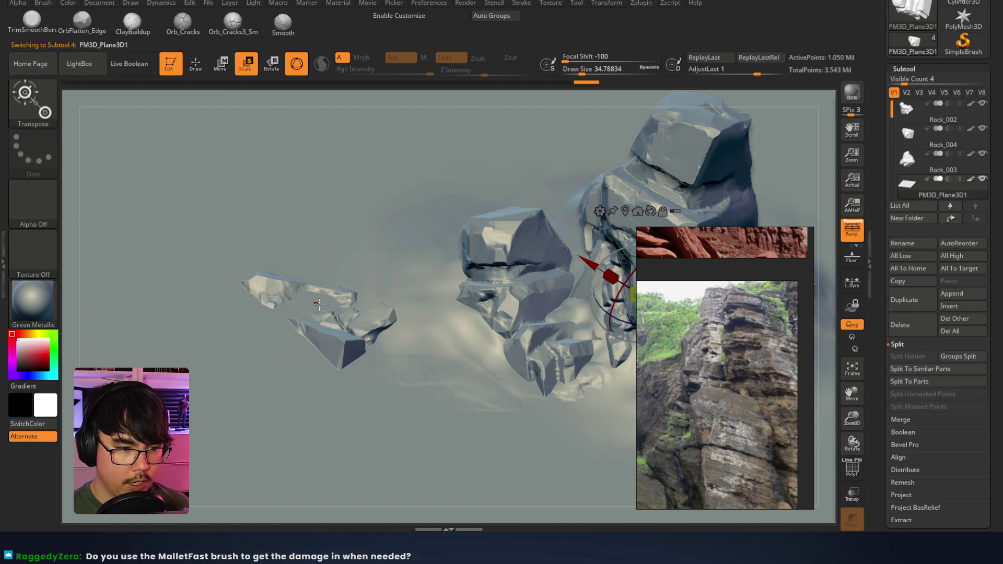
pyautogui.moveTo(339, 304); pyautogui.dragTo(365, 289)
pyautogui.moveTo(387, 332); pyautogui.dragTo(588, 219)
pyautogui.moveTo(383, 320); pyautogui.dragTo(334, 299)
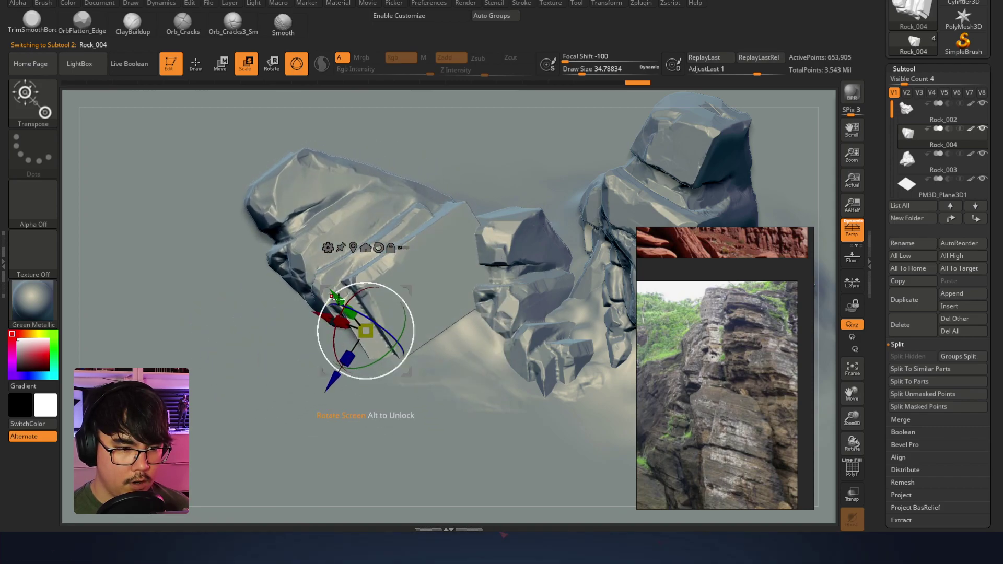
pyautogui.moveTo(355, 336); pyautogui.dragTo(377, 263)
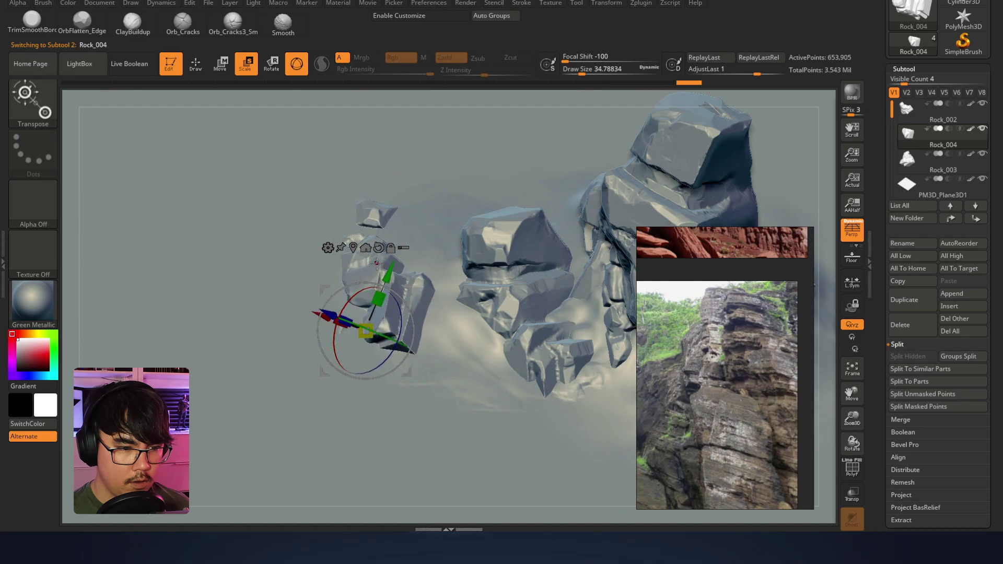
pyautogui.moveTo(377, 325); pyautogui.dragTo(303, 335)
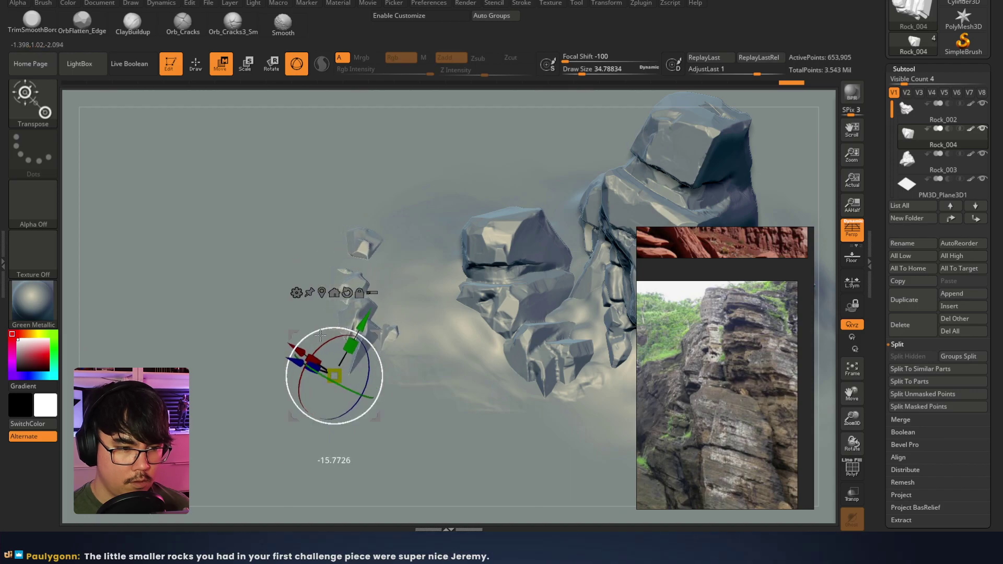
# Move Rock_004 closer to the front of the rock cluster and rotate it into the ground there
pyautogui.press('q')
pyautogui.moveTo(335, 340)
pyautogui.mouseDown(button='right')
pyautogui.moveTo(432, 250)
pyautogui.moveTo(389, 331)
pyautogui.moveTo(381, 273)
pyautogui.moveTo(399, 308)
pyautogui.mouseUp(button='right')
pyautogui.press('w')
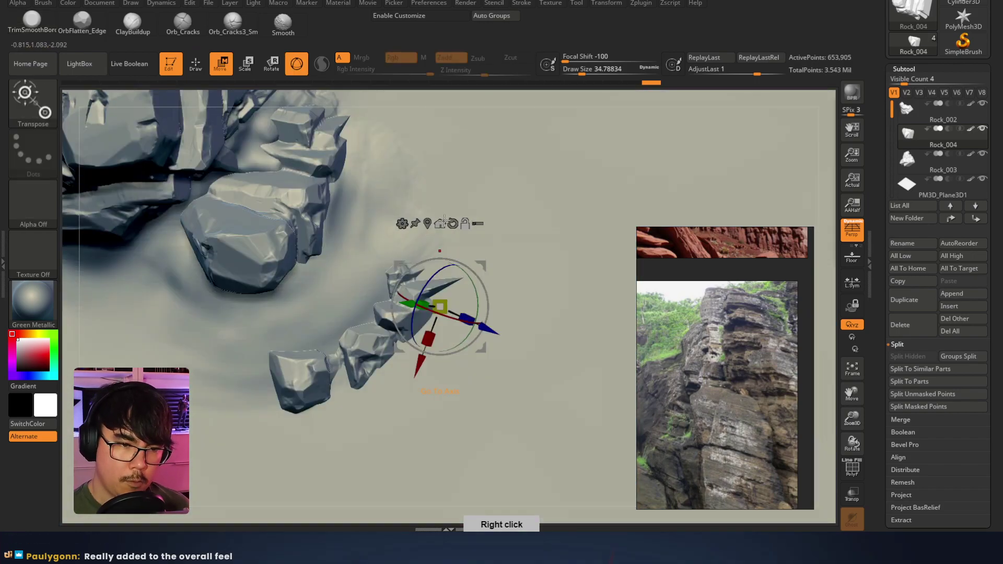
pyautogui.moveTo(481, 348); pyautogui.dragTo(523, 268)
pyautogui.press('e')
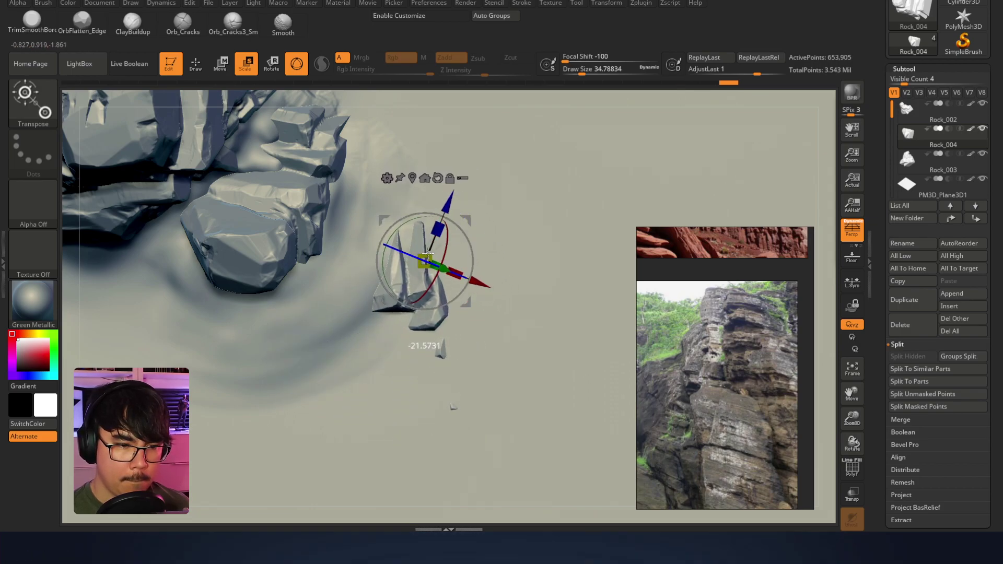
pyautogui.moveTo(444, 253); pyautogui.dragTo(473, 249, button='right')
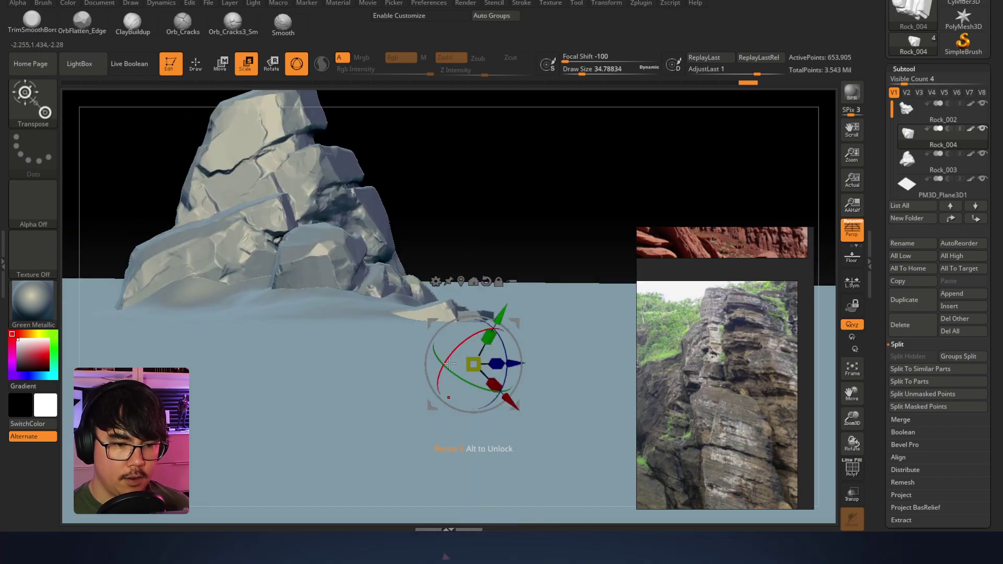
pyautogui.press('w')
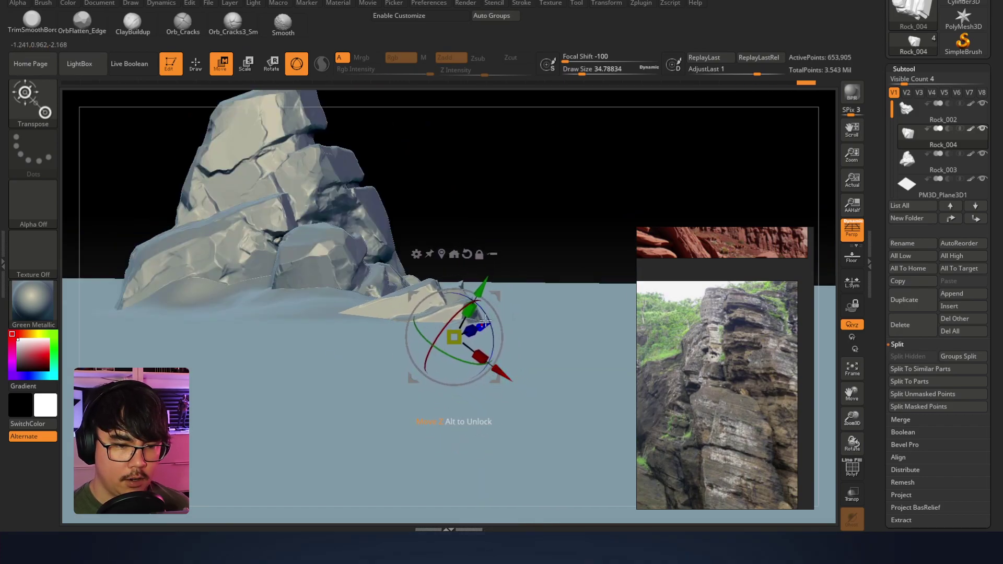
pyautogui.moveTo(472, 317); pyautogui.dragTo(464, 334, button='right')
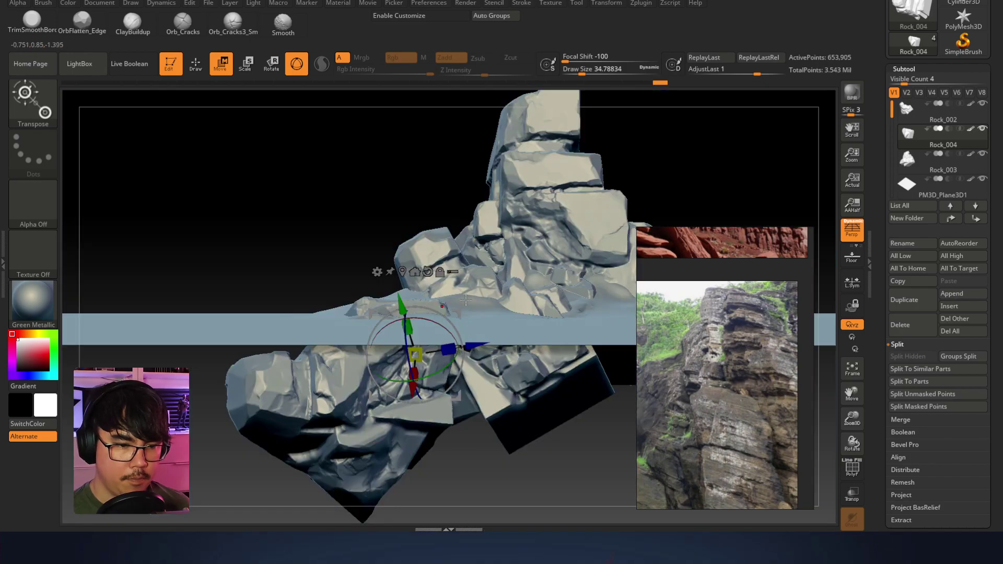
# Select the ground plane and build up soil around Rock_004's front with ClayBuildup at Draw Size about 94, smoothing it
pyautogui.press('q')
pyautogui.moveTo(403, 313)
pyautogui.mouseDown(button='right')
pyautogui.moveTo(377, 321)
pyautogui.moveTo(459, 282)
pyautogui.moveTo(500, 236)
pyautogui.moveTo(486, 254)
pyautogui.mouseUp(button='right')
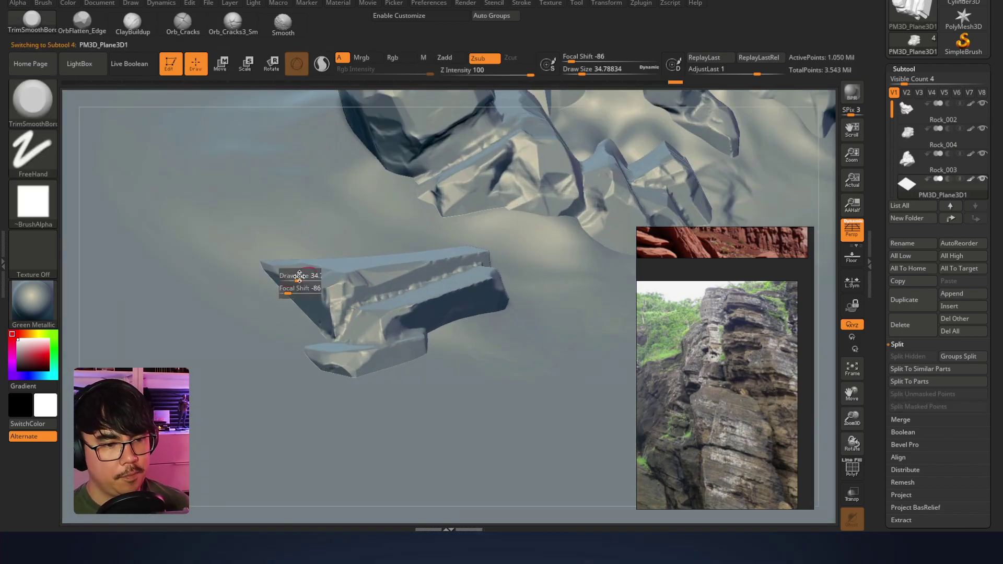
pyautogui.keyDown('alt'); pyautogui.click(282, 303); pyautogui.keyUp('alt')
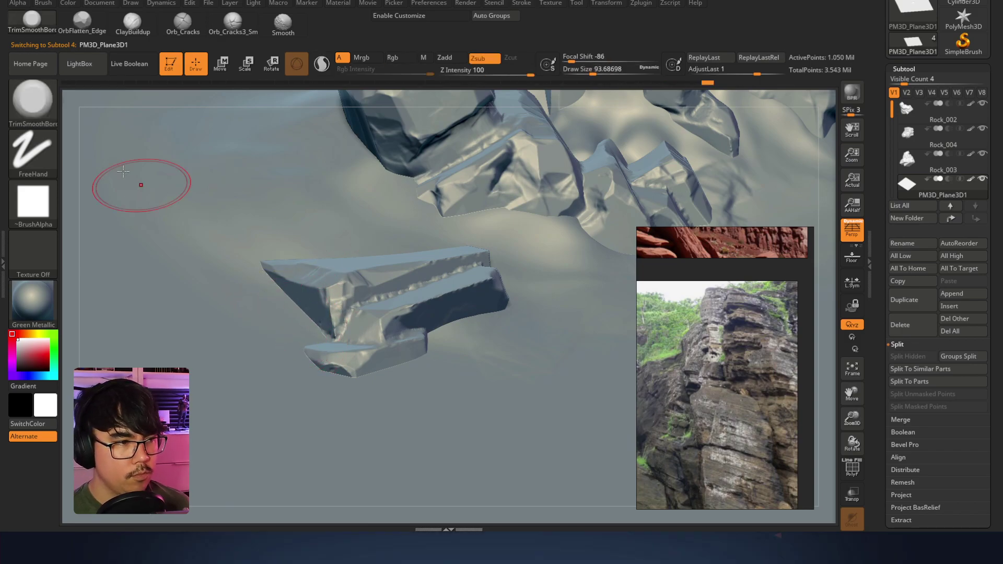
pyautogui.click(133, 22)
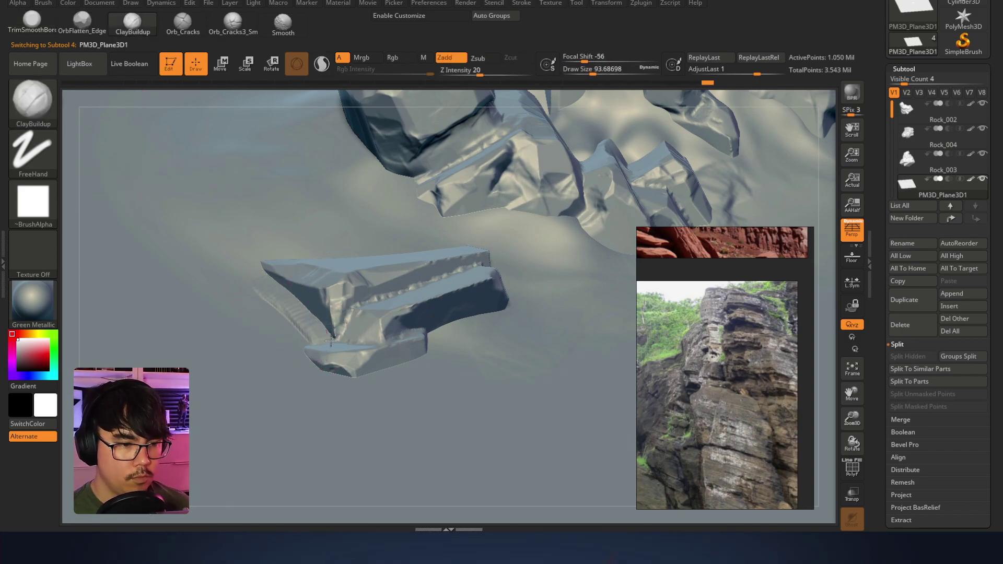
pyautogui.press('shift')
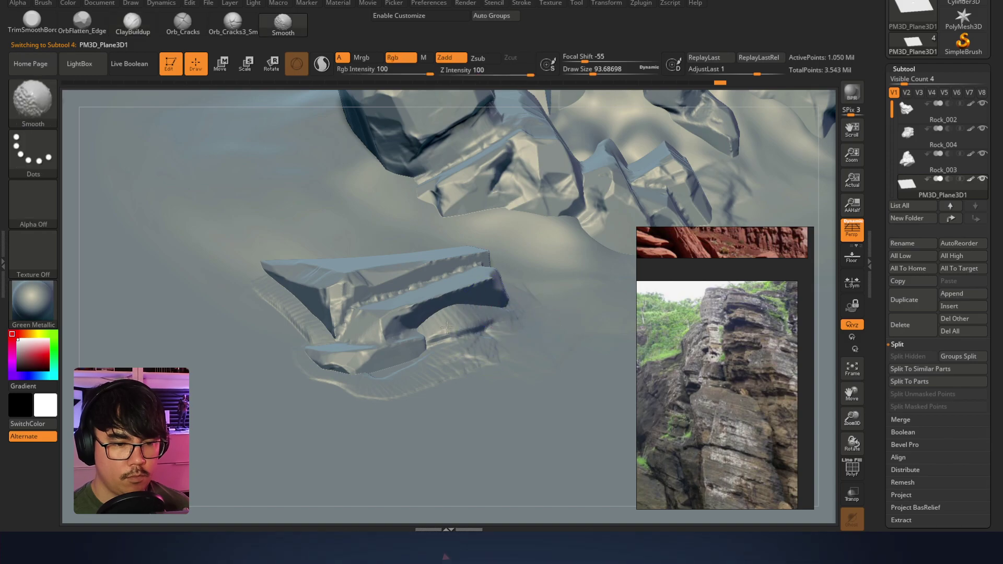
pyautogui.keyDown('shift'); pyautogui.moveTo(377, 385); pyautogui.dragTo(428, 368); pyautogui.keyUp('shift')
pyautogui.moveTo(470, 324)
pyautogui.mouseDown()
pyautogui.moveTo(439, 334)
pyautogui.moveTo(499, 326)
pyautogui.mouseUp()
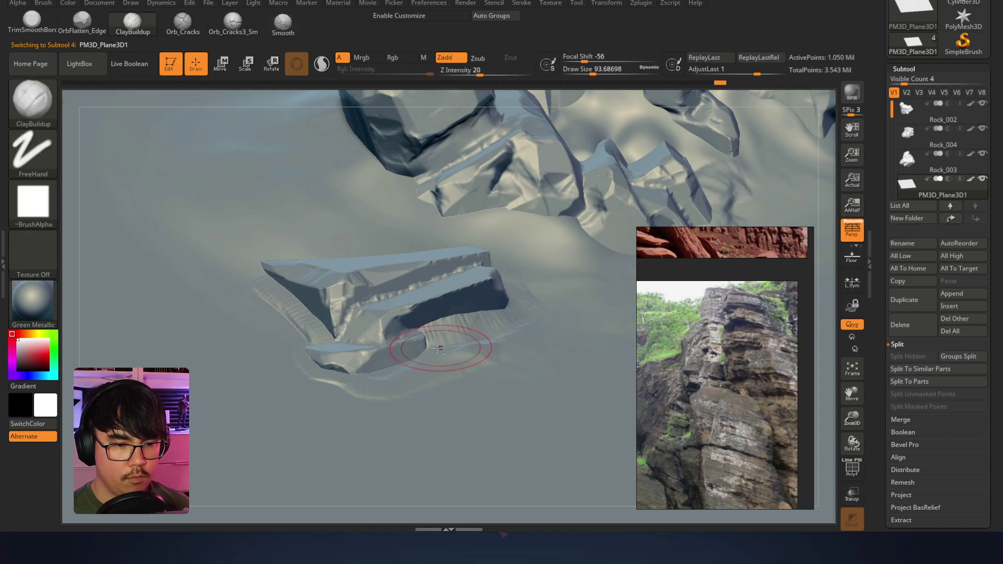
# Smooth the ground in front of Rock_004 and add clay along its narrow side edge
pyautogui.press('shift')
pyautogui.moveTo(260, 287); pyautogui.dragTo(298, 334)
pyautogui.keyDown('shift'); pyautogui.moveTo(269, 305); pyautogui.dragTo(306, 297); pyautogui.keyUp('shift')
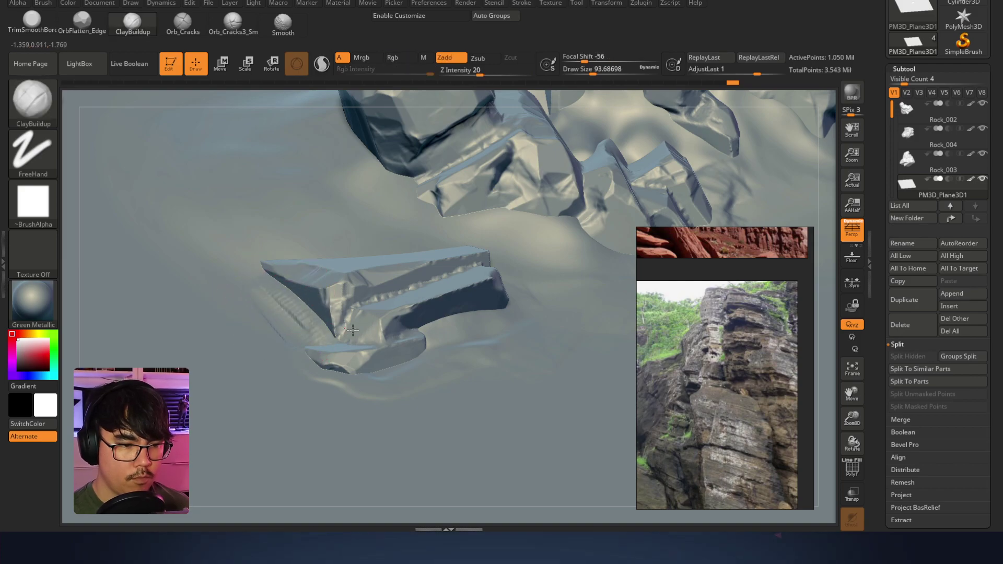
pyautogui.moveTo(348, 329); pyautogui.dragTo(304, 243, button='right')
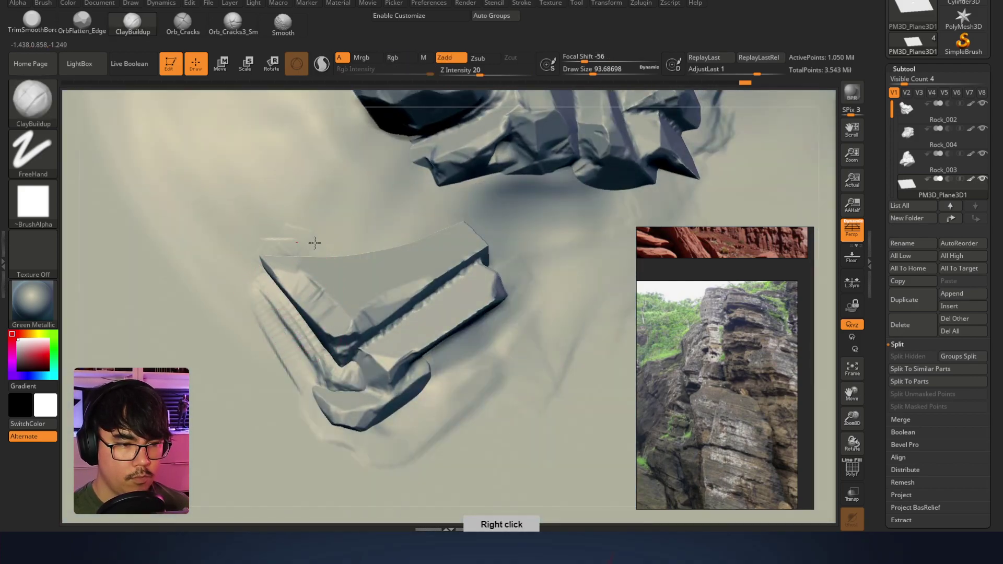
# Build up the ground between Rock_004 and the cliff cluster, then smooth around the rock with Draw Size about 280
pyautogui.moveTo(245, 263); pyautogui.dragTo(381, 250)
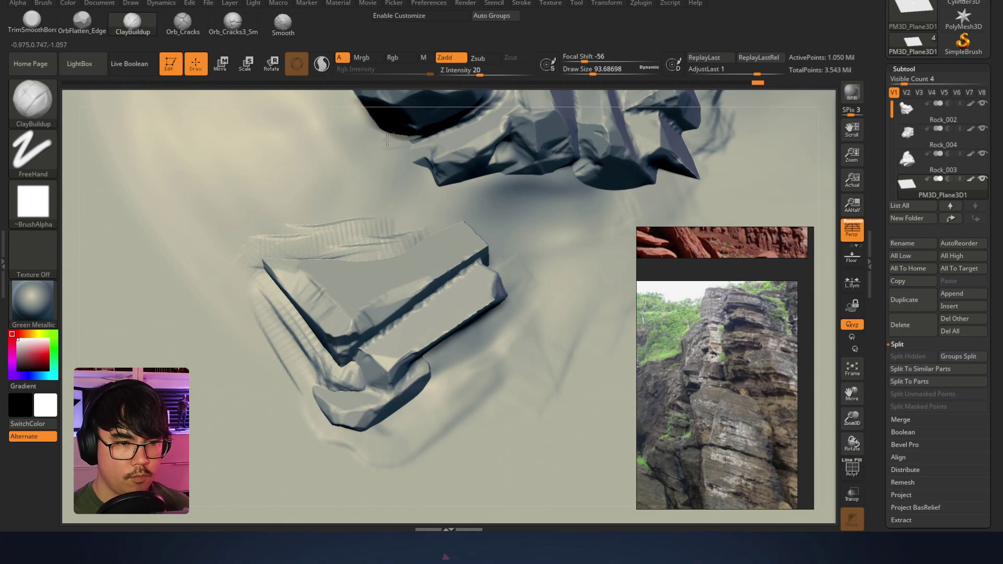
pyautogui.moveTo(369, 171); pyautogui.dragTo(453, 215)
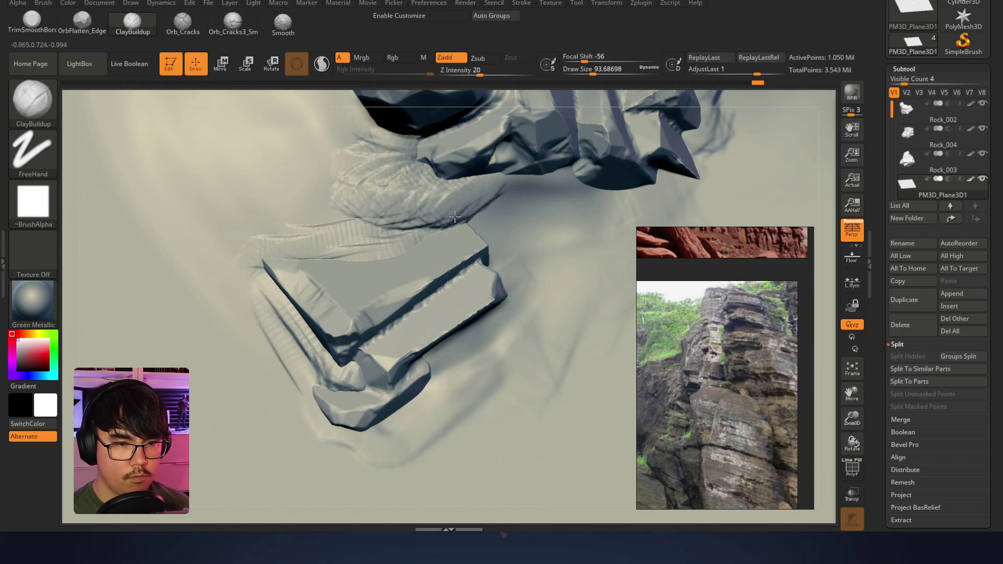
pyautogui.moveTo(522, 235)
pyautogui.keyDown('shift'); pyautogui.mouseDown()
pyautogui.moveTo(441, 251)
pyautogui.moveTo(337, 241)
pyautogui.mouseUp(); pyautogui.keyUp('shift')
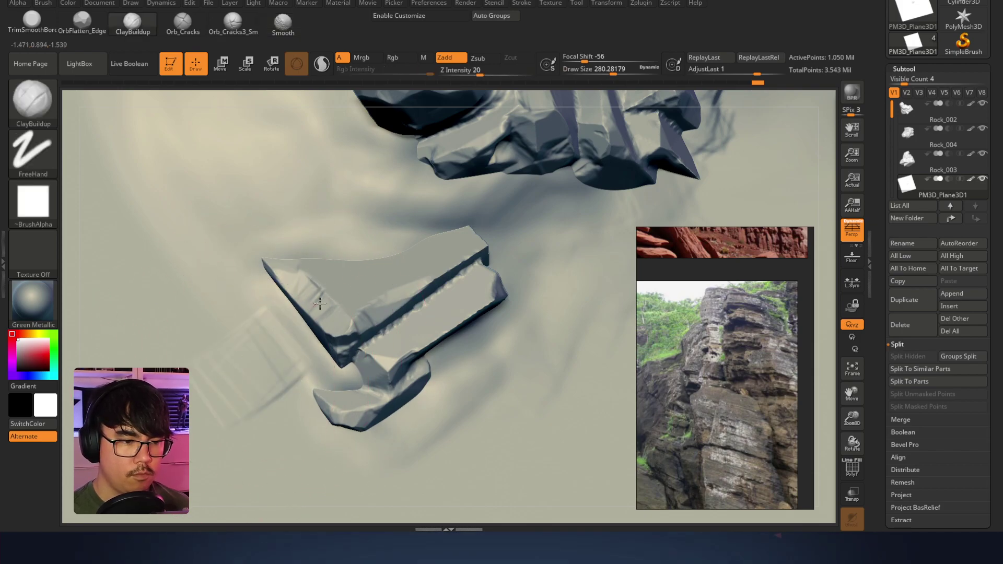
pyautogui.keyDown('shift'); pyautogui.moveTo(514, 355); pyautogui.dragTo(471, 383); pyautogui.keyUp('shift')
# Move Rock_002 outward from the cliff, then shift Rock_004 farther out in front of it
pyautogui.moveTo(457, 329)
pyautogui.mouseDown(button='right')
pyautogui.moveTo(391, 223)
pyautogui.moveTo(391, 267)
pyautogui.moveTo(392, 253)
pyautogui.moveTo(444, 252)
pyautogui.moveTo(415, 168)
pyautogui.moveTo(393, 309)
pyautogui.moveTo(422, 282)
pyautogui.moveTo(421, 271)
pyautogui.mouseUp(button='right')
pyautogui.moveTo(515, 237)
pyautogui.keyDown('alt'); pyautogui.mouseDown(button='right')
pyautogui.moveTo(494, 203)
pyautogui.moveTo(556, 167)
pyautogui.moveTo(486, 246)
pyautogui.moveTo(413, 214)
pyautogui.moveTo(418, 348)
pyautogui.moveTo(437, 228)
pyautogui.mouseUp(button='right'); pyautogui.keyUp('alt')
pyautogui.press('w')
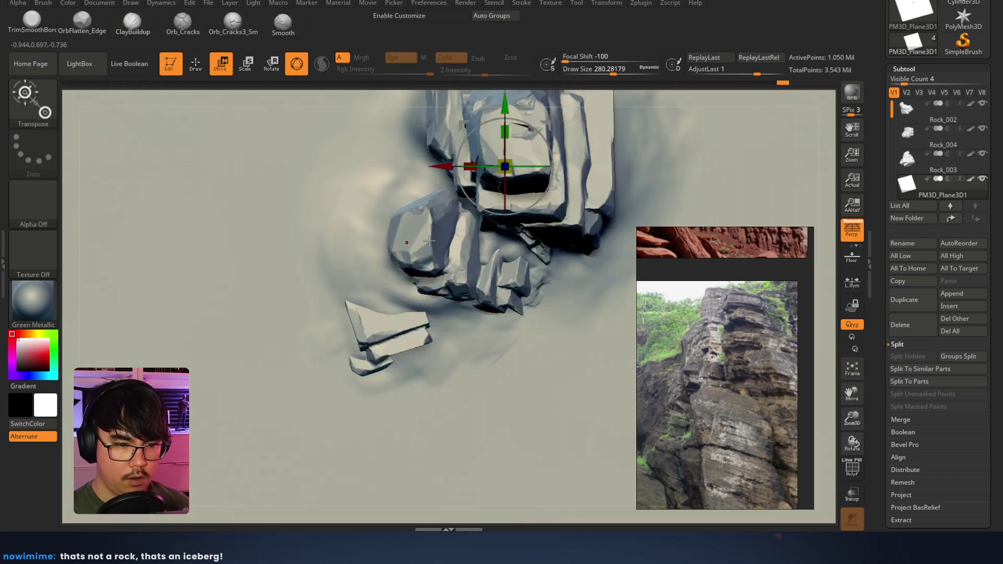
pyautogui.keyDown('alt'); pyautogui.click(436, 226); pyautogui.keyUp('alt')
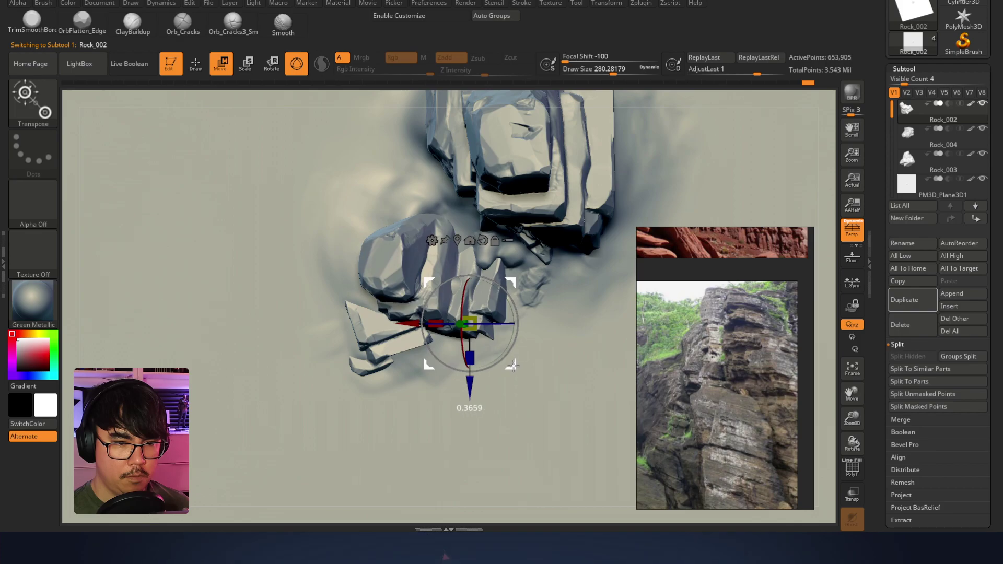
pyautogui.moveTo(425, 349); pyautogui.dragTo(407, 402)
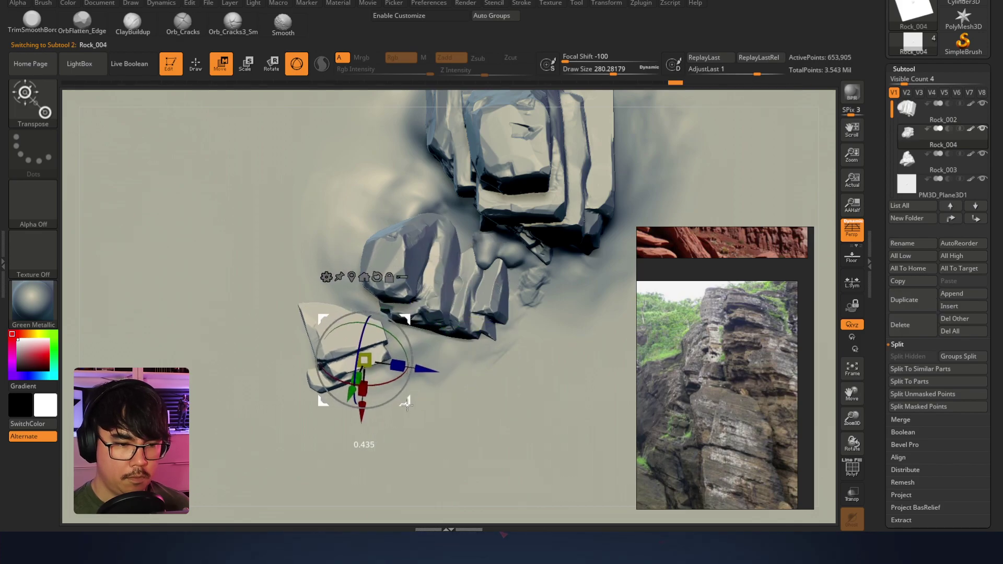
# Select Rock_002 again and adjust its orientation so it stands apart from the main cliff
pyautogui.moveTo(396, 365)
pyautogui.mouseDown(button='right')
pyautogui.moveTo(409, 280)
pyautogui.moveTo(486, 288)
pyautogui.moveTo(450, 313)
pyautogui.moveTo(376, 324)
pyautogui.moveTo(459, 323)
pyautogui.moveTo(409, 356)
pyautogui.moveTo(439, 378)
pyautogui.mouseUp(button='right')
pyautogui.press('q')
pyautogui.keyDown('alt'); pyautogui.click(409, 356); pyautogui.keyUp('alt')
pyautogui.press('e')
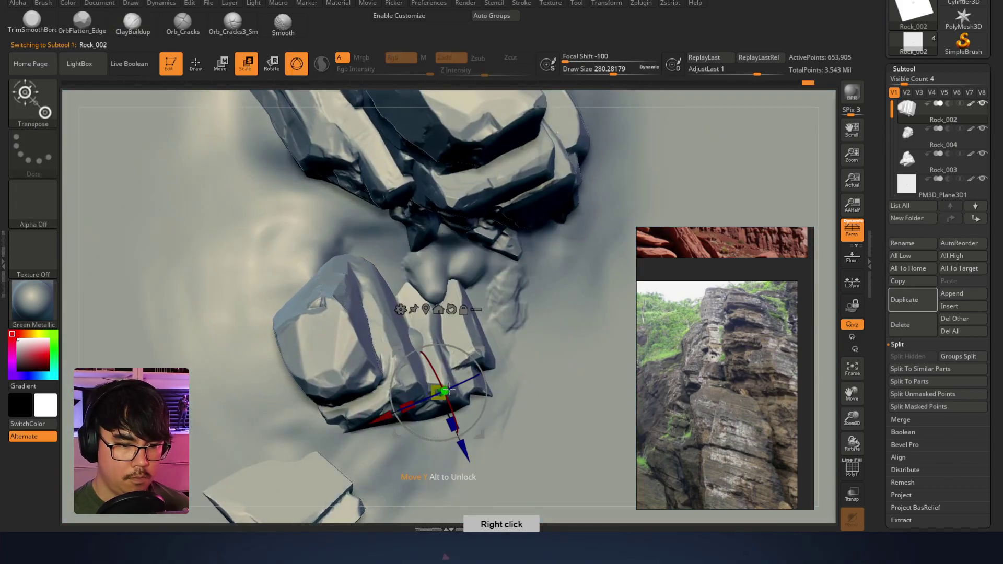
pyautogui.moveTo(508, 443); pyautogui.dragTo(493, 302, button='right')
# Try different rotations of Rock_004 in front of Rock_002 and undo those adjustments
pyautogui.keyDown('alt'); pyautogui.click(282, 369); pyautogui.keyUp('alt')
pyautogui.moveTo(282, 370); pyautogui.dragTo(319, 345, button='right')
pyautogui.moveTo(335, 429); pyautogui.dragTo(388, 429)
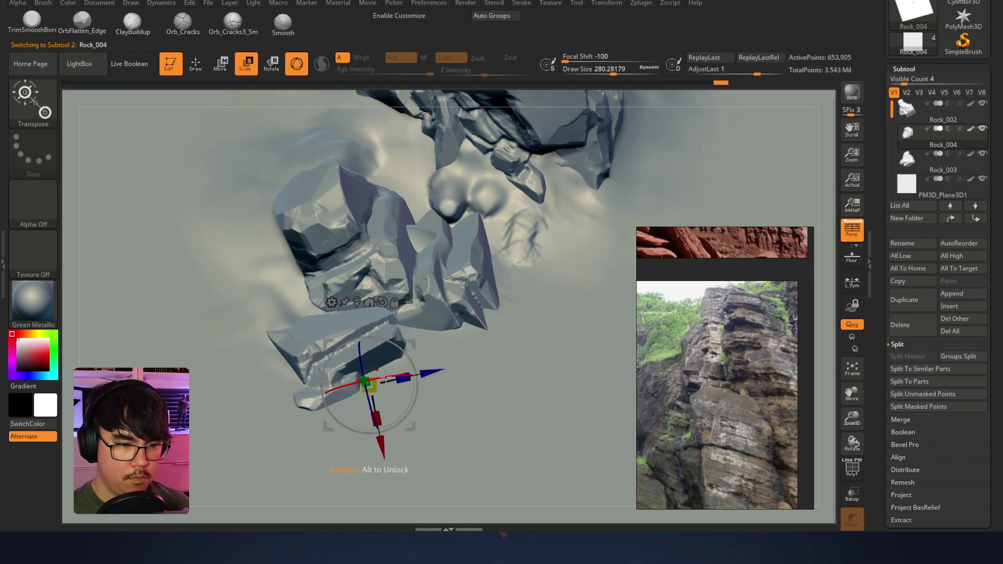
pyautogui.moveTo(411, 346)
pyautogui.mouseDown(button='right')
pyautogui.moveTo(423, 339)
pyautogui.moveTo(416, 353)
pyautogui.mouseUp(button='right')
pyautogui.moveTo(425, 356); pyautogui.dragTo(428, 364)
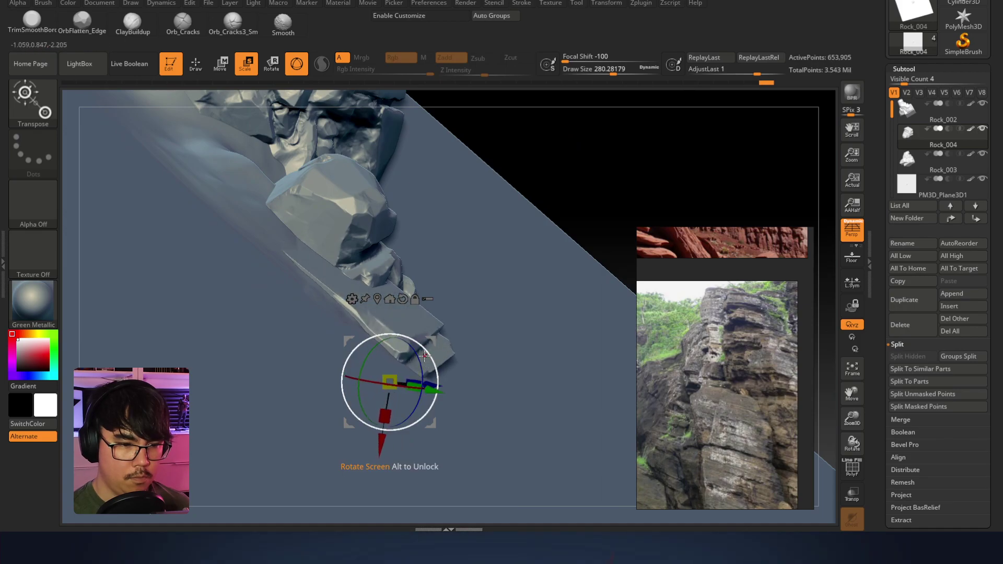
pyautogui.moveTo(430, 341); pyautogui.dragTo(386, 319, button='right')
pyautogui.hotkey('ctrl', 'z')
pyautogui.hotkey('ctrl', 'z')
pyautogui.hotkey('ctrl', 'z')
pyautogui.hotkey('ctrl', 'z')
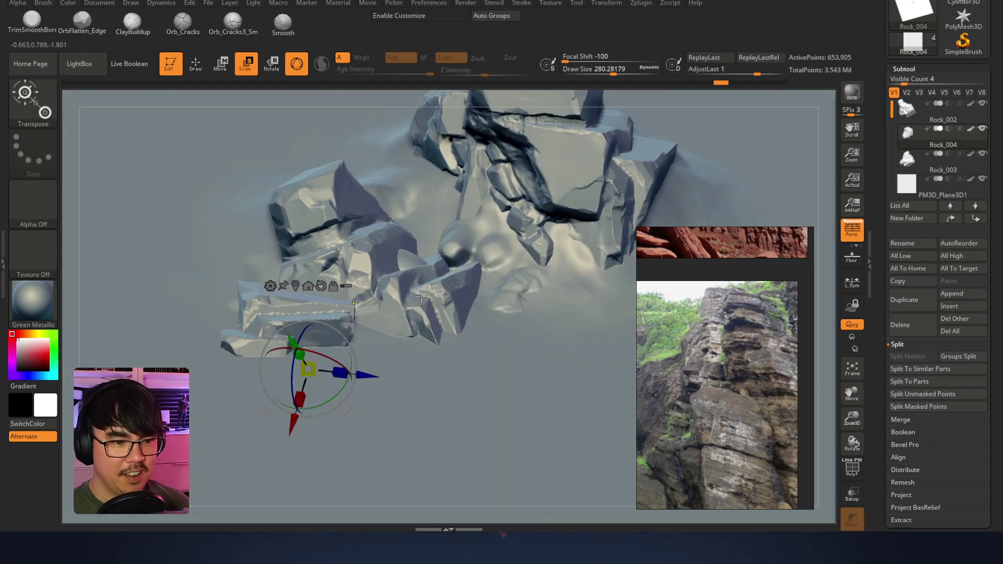
# Shift Rock_004 closer against Rock_002 and rotate it by about -17.5 degrees
pyautogui.moveTo(430, 293); pyautogui.dragTo(435, 294)
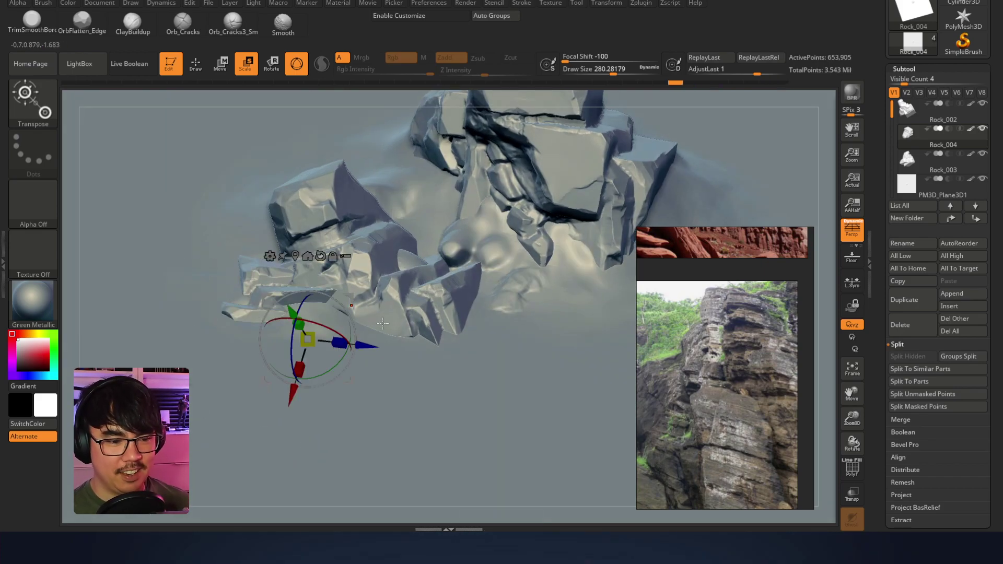
pyautogui.moveTo(340, 365); pyautogui.dragTo(283, 337, button='right')
pyautogui.moveTo(298, 341); pyautogui.dragTo(300, 356)
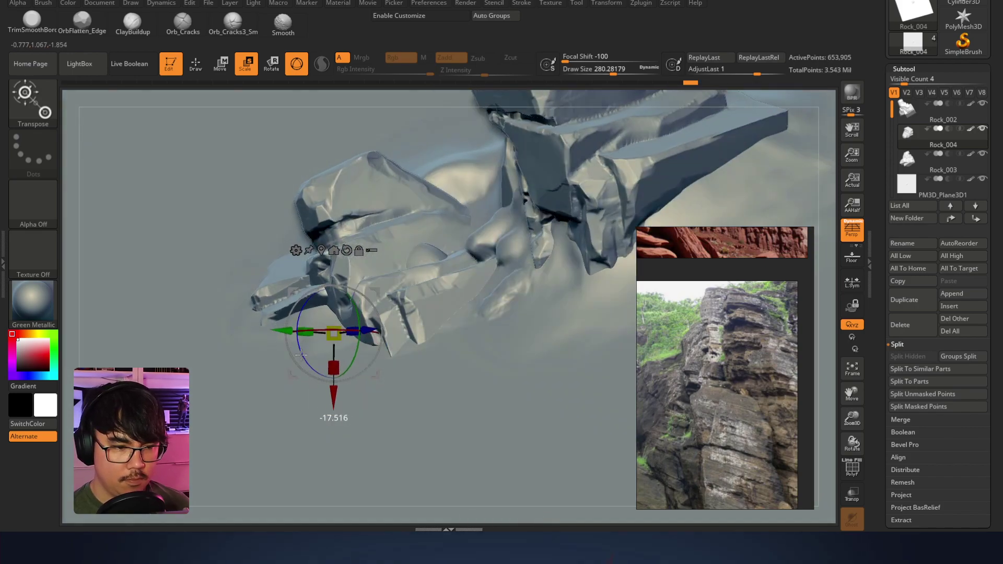
# Rotate and reposition Rock_004 as a low slab lying separately on the ground in front of Rock_002
pyautogui.moveTo(347, 253); pyautogui.dragTo(373, 314, button='right')
pyautogui.moveTo(260, 343); pyautogui.dragTo(196, 341)
pyautogui.moveTo(197, 341); pyautogui.dragTo(376, 434, button='right')
pyautogui.moveTo(251, 458); pyautogui.dragTo(324, 514)
pyautogui.moveTo(364, 435)
pyautogui.mouseDown()
pyautogui.moveTo(361, 410)
pyautogui.moveTo(363, 419)
pyautogui.mouseUp()
pyautogui.press('q')
pyautogui.moveTo(402, 151)
pyautogui.mouseDown(button='right')
pyautogui.moveTo(411, 274)
pyautogui.moveTo(501, 138)
pyautogui.mouseUp(button='right')
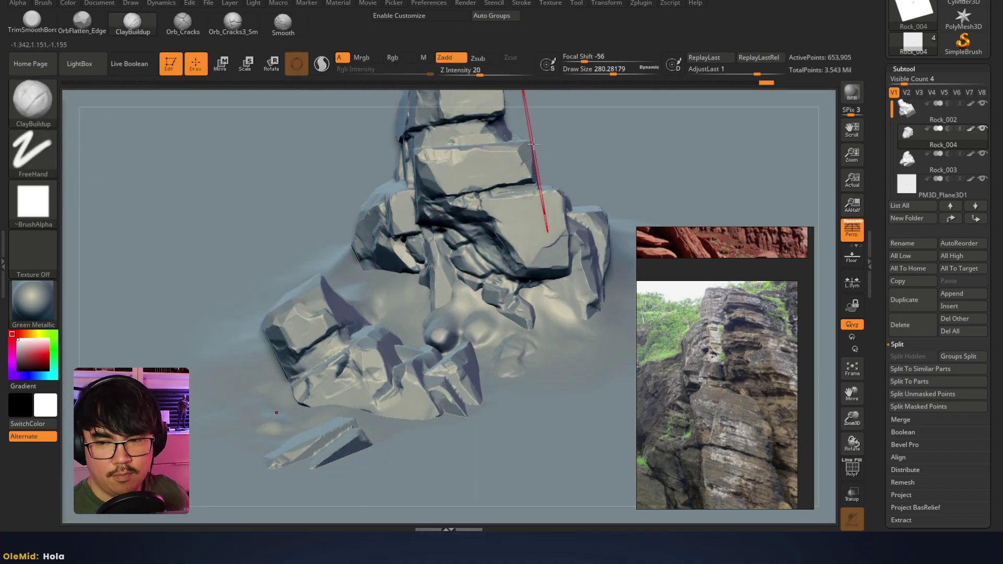
# Undo Rock_004's placement changes, stepping back through its earlier positions and rotations near Rock_002
pyautogui.moveTo(459, 261)
pyautogui.mouseDown(button='right')
pyautogui.moveTo(423, 246)
pyautogui.moveTo(503, 240)
pyautogui.moveTo(471, 281)
pyautogui.moveTo(470, 319)
pyautogui.mouseUp(button='right')
pyautogui.press('ctrl')
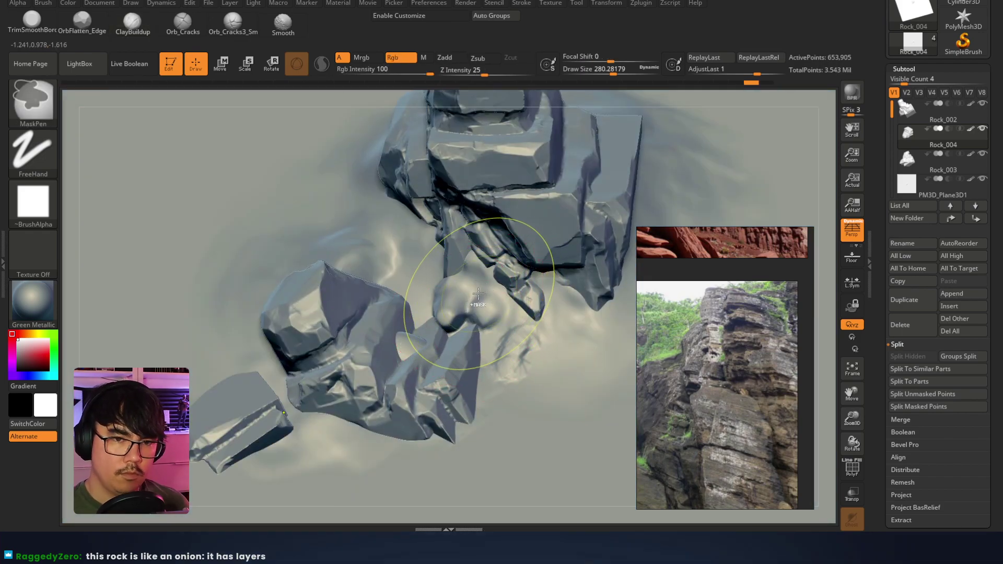
pyautogui.hotkey('ctrl', 'z')
pyautogui.hotkey('ctrl', 'z')
pyautogui.hotkey('ctrl', 'z')
pyautogui.hotkey('ctrl', 'z')
pyautogui.hotkey('ctrl', 'z')
pyautogui.hotkey('ctrl', 'z')
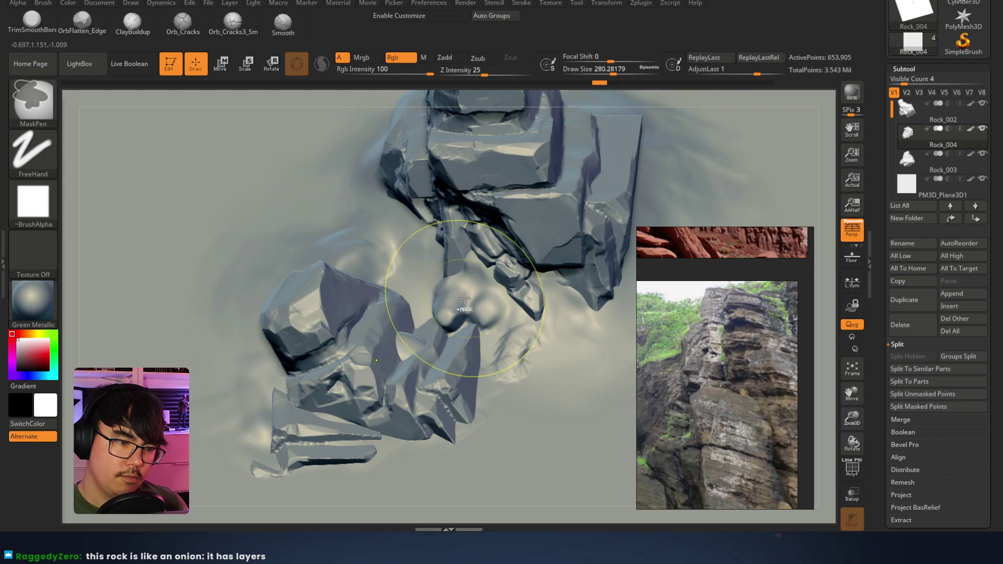
pyautogui.hotkey('ctrl', 'z')
pyautogui.hotkey('ctrl', 'z')
pyautogui.hotkey('ctrl', 'z')
pyautogui.hotkey('ctrl', 'z')
pyautogui.hotkey('ctrl', 'z')
pyautogui.hotkey('ctrl', 'z')
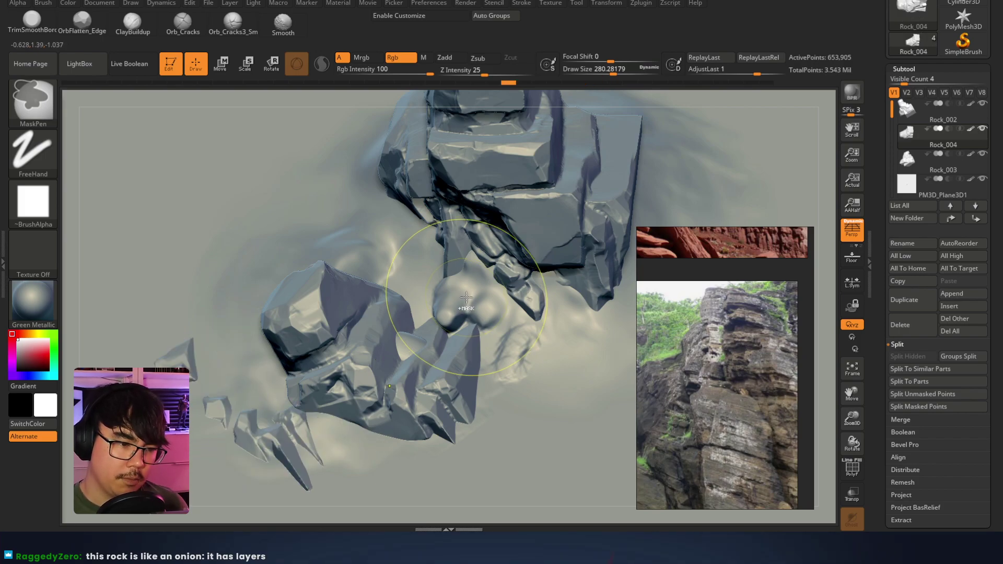
pyautogui.hotkey('ctrl', 'z')
pyautogui.hotkey('ctrl', 'z')
pyautogui.hotkey('ctrl', 'z')
pyautogui.hotkey('ctrl', 'z')
pyautogui.hotkey('ctrl', 'z')
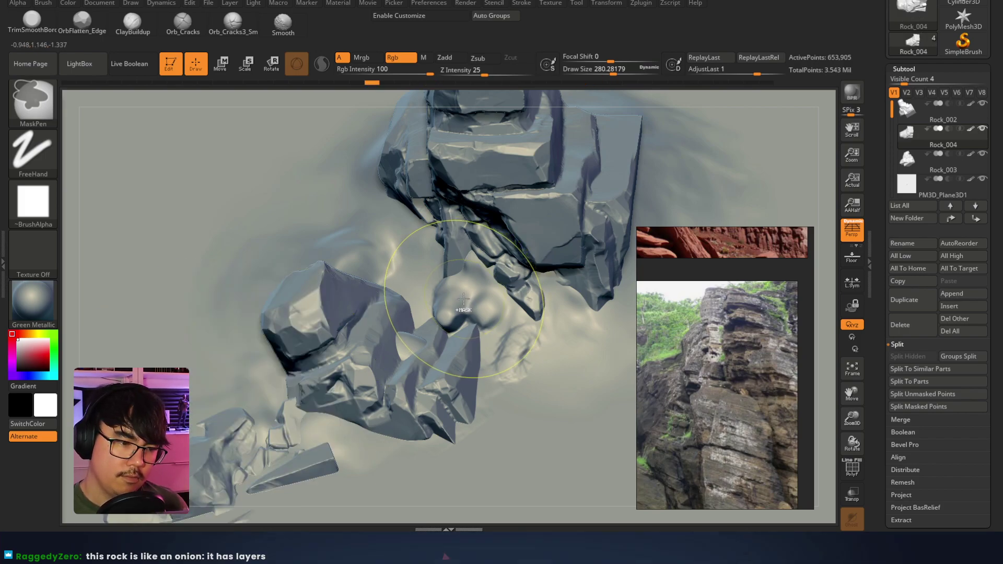
pyautogui.hotkey('ctrl', 'z')
pyautogui.hotkey('ctrl', 'z')
pyautogui.hotkey('ctrl', 'z')
pyautogui.hotkey('ctrl', 'z')
pyautogui.hotkey('ctrl', 'z')
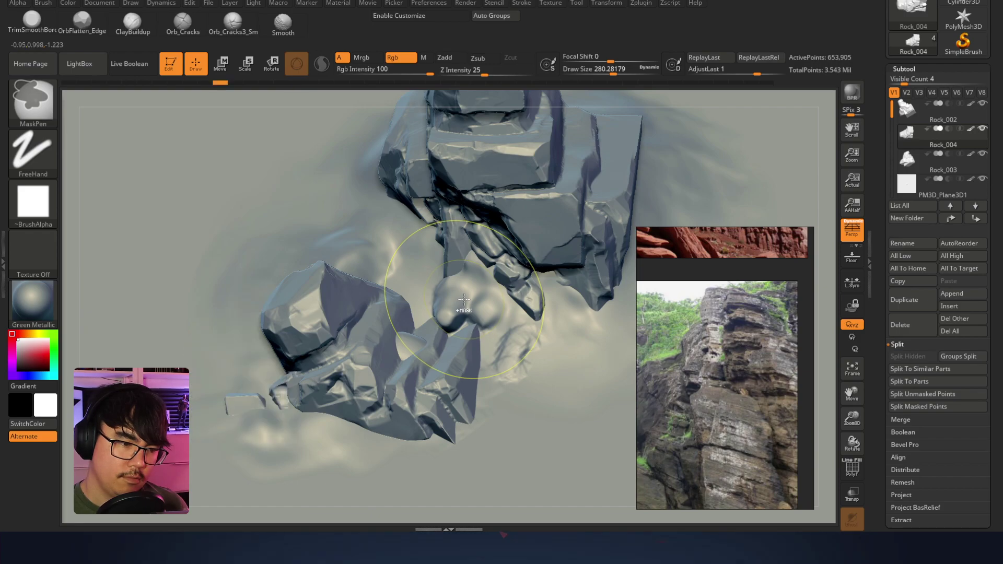
pyautogui.hotkey('ctrl', 'shift', 'z')
pyautogui.hotkey('ctrl', 'shift', 'z')
pyautogui.hotkey('ctrl', 'shift', 'z')
pyautogui.hotkey('ctrl', 'shift', 'z')
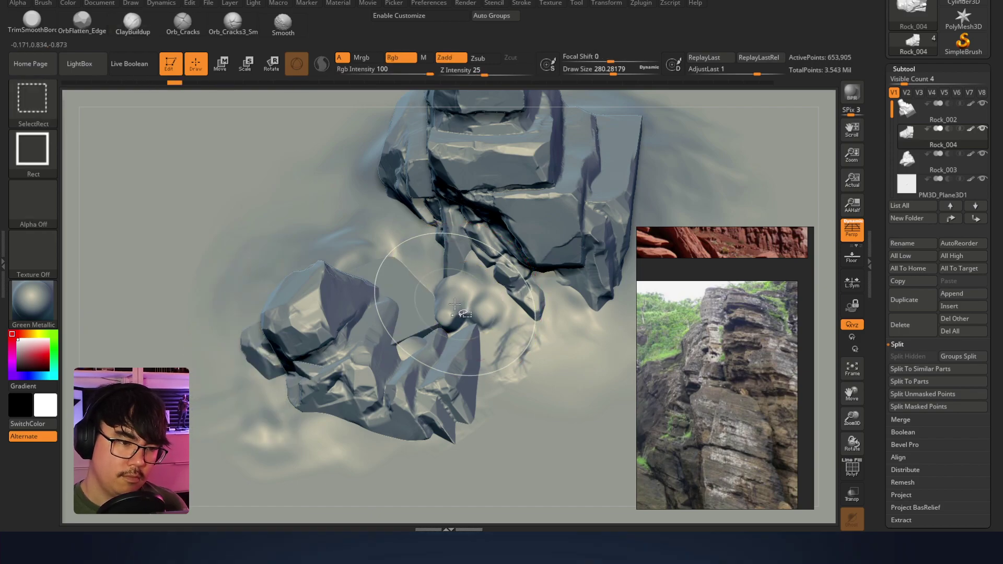
# Select Rock_002 and undo its latest placement changes to bring it back closer to the main cliff's base
pyautogui.keyDown('alt'); pyautogui.click(382, 353); pyautogui.keyUp('alt')
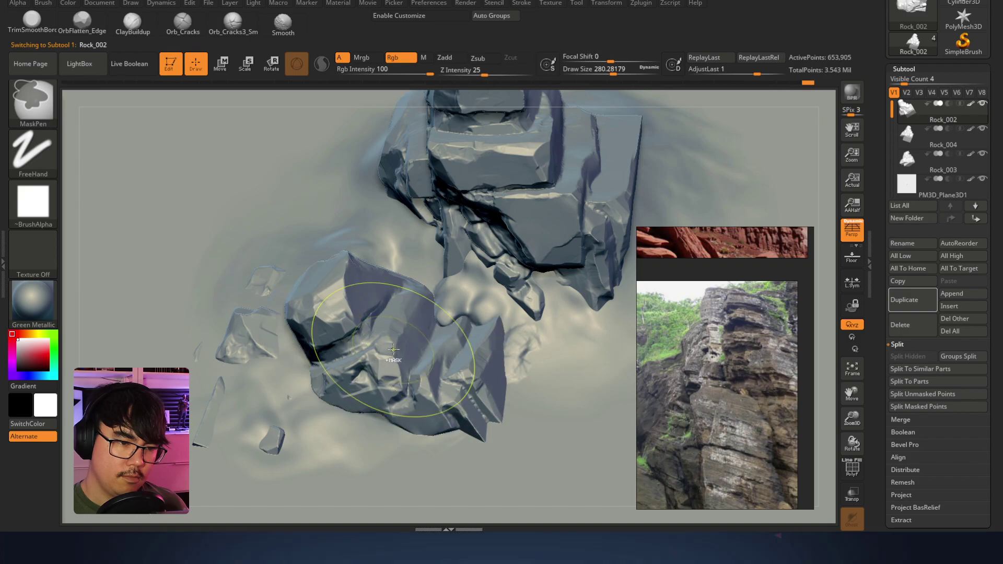
pyautogui.hotkey('ctrl', 'z')
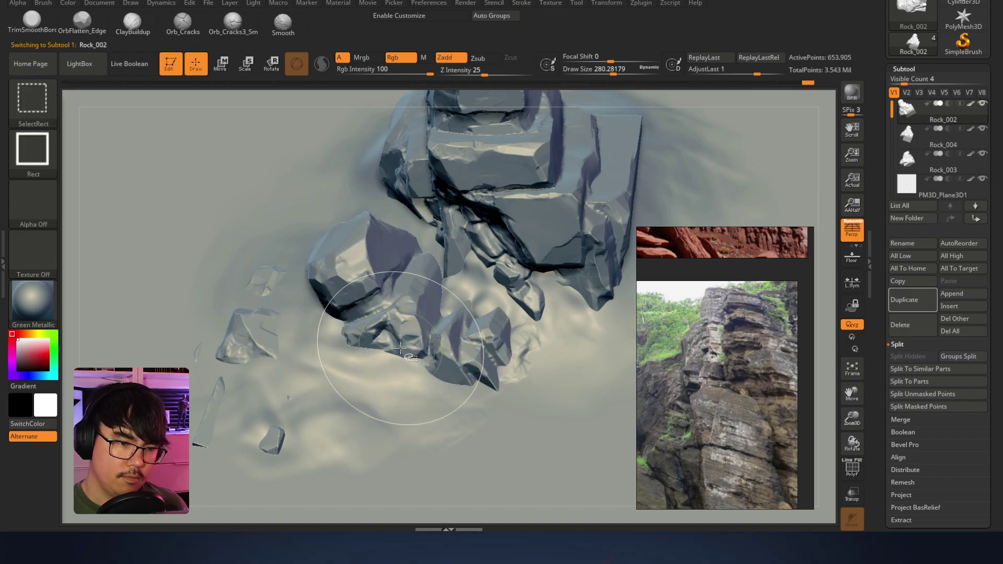
pyautogui.hotkey('ctrl', 'shift')
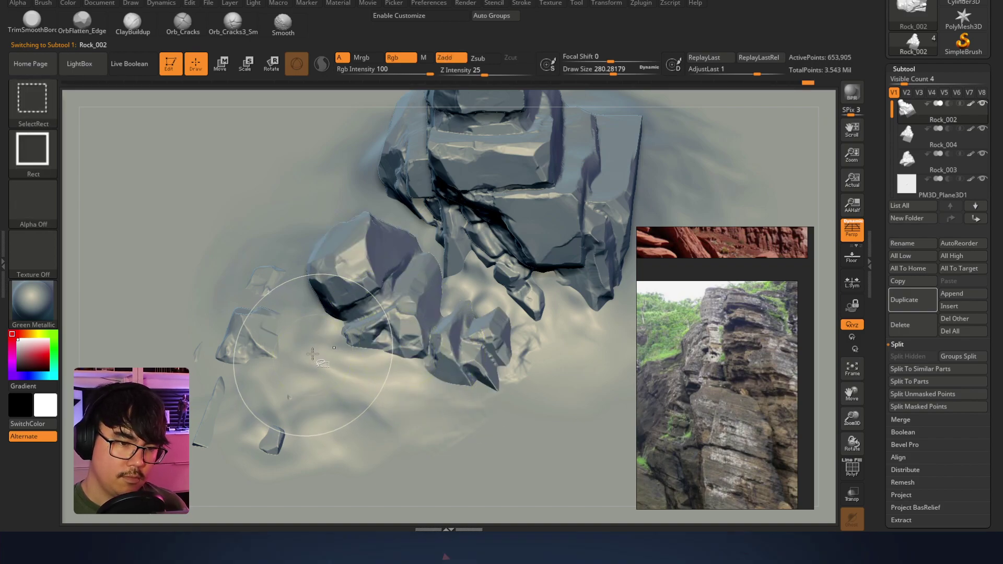
# Select Rock_004 and step through its placement history to restore it as a low slab on the ground in front of Rock_002
pyautogui.keyDown('alt'); pyautogui.click(264, 334); pyautogui.keyUp('alt')
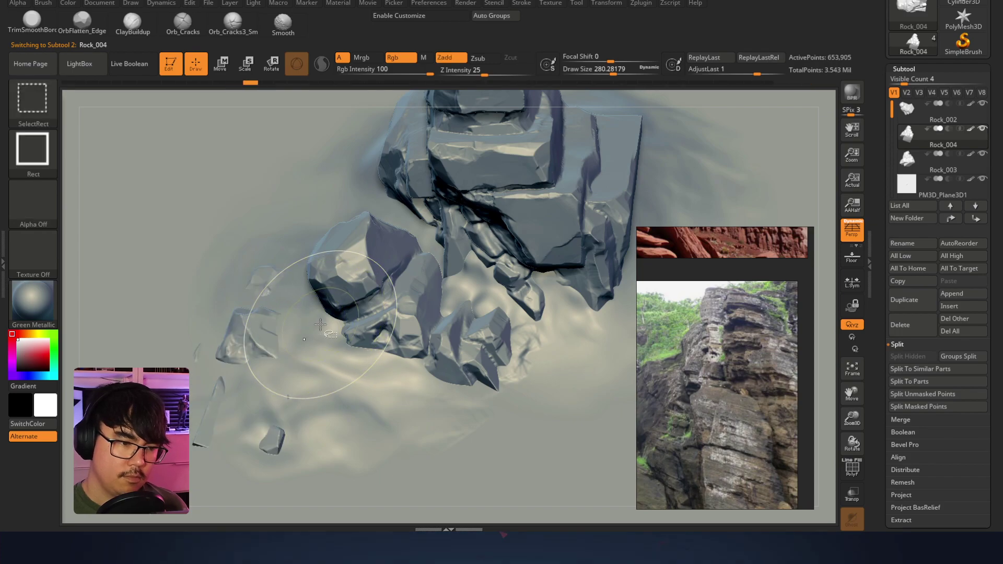
pyautogui.hotkey('ctrl', 'shift', 'z')
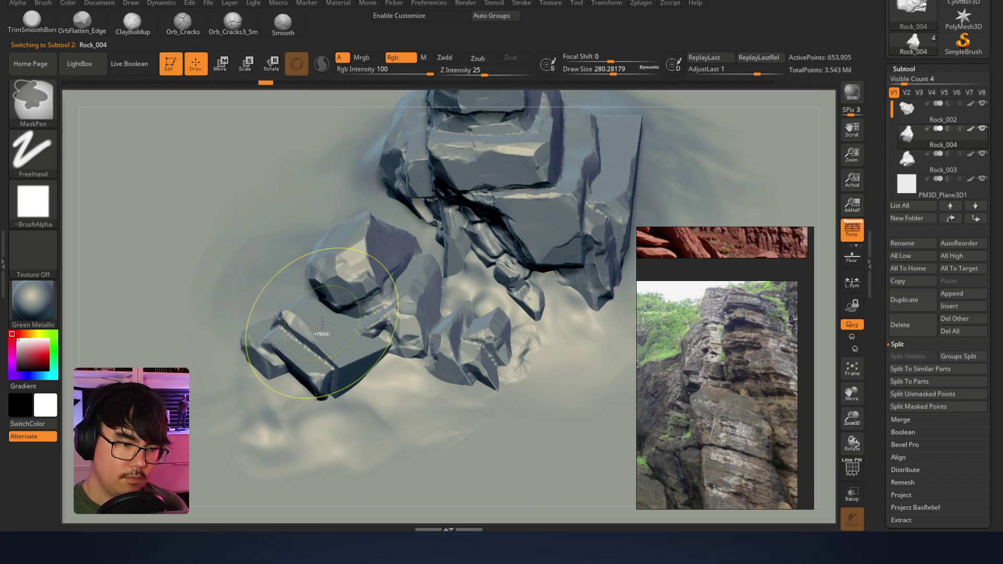
pyautogui.hotkey('ctrl', 'shift', 'z')
pyautogui.hotkey('ctrl', 'shift', 'z')
pyautogui.hotkey('ctrl', 'shift', 'z')
pyautogui.hotkey('ctrl', 'shift', 'z')
pyautogui.hotkey('ctrl', 'shift', 'z')
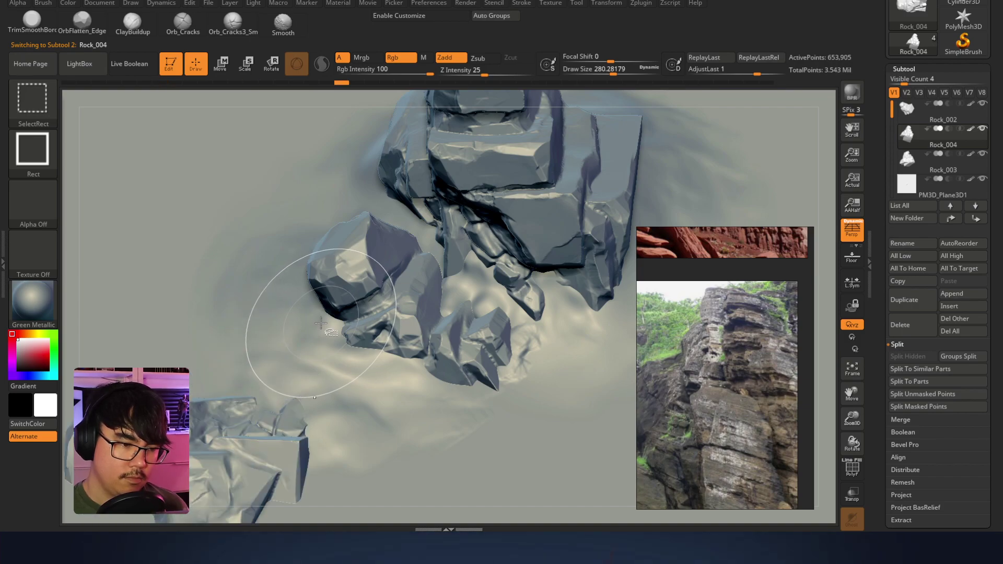
pyautogui.hotkey('ctrl', 'shift', 'z')
pyautogui.hotkey('ctrl', 'shift', 'z')
pyautogui.hotkey('ctrl', 'shift', 'z')
pyautogui.hotkey('ctrl', 'shift', 'z')
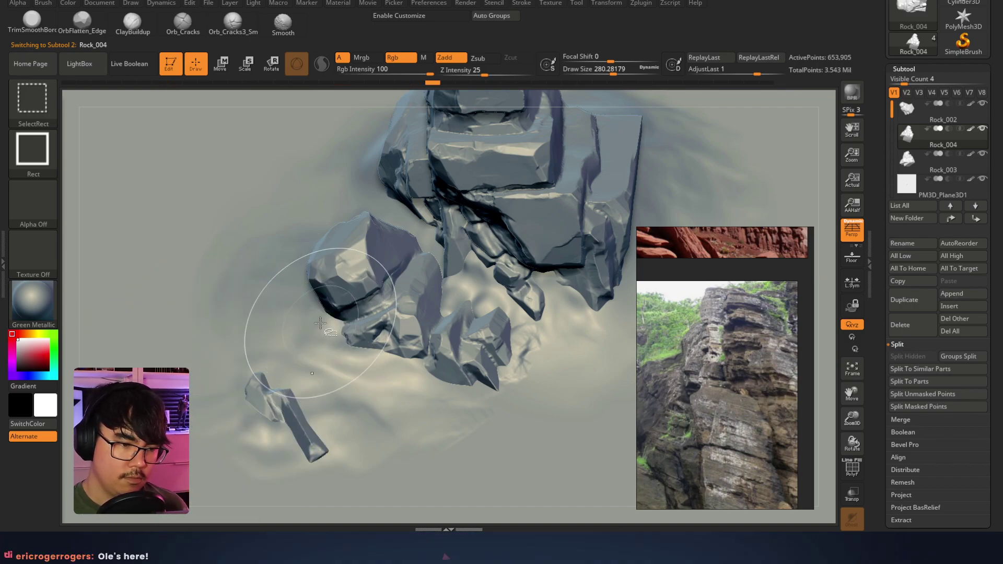
pyautogui.hotkey('ctrl', 'shift', 'z')
pyautogui.hotkey('ctrl', 'shift', 'z')
pyautogui.hotkey('ctrl', 'shift', 'z')
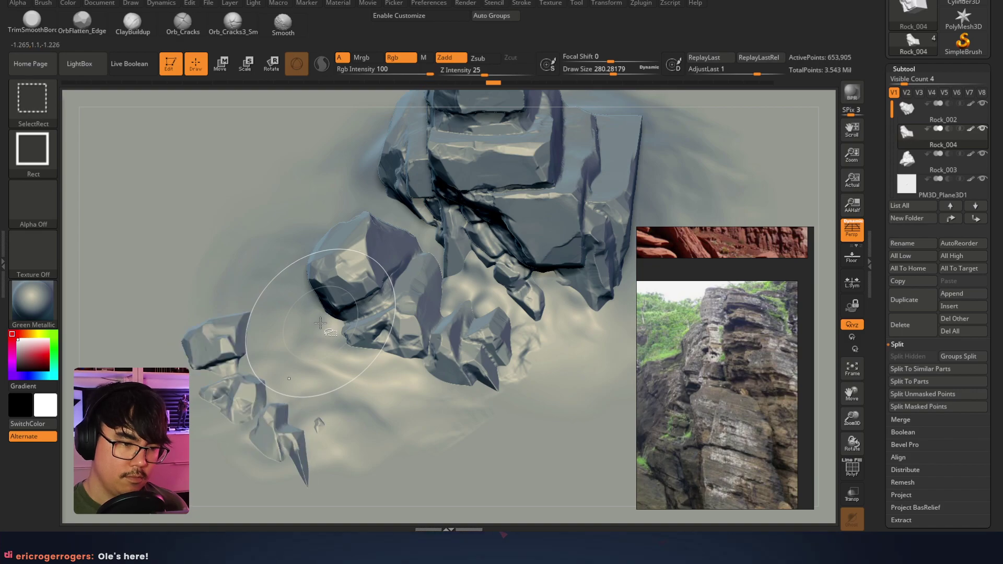
pyautogui.hotkey('ctrl', 'shift', 'z')
pyautogui.hotkey('ctrl', 'shift', 'z')
pyautogui.hotkey('ctrl', 'shift', 'z')
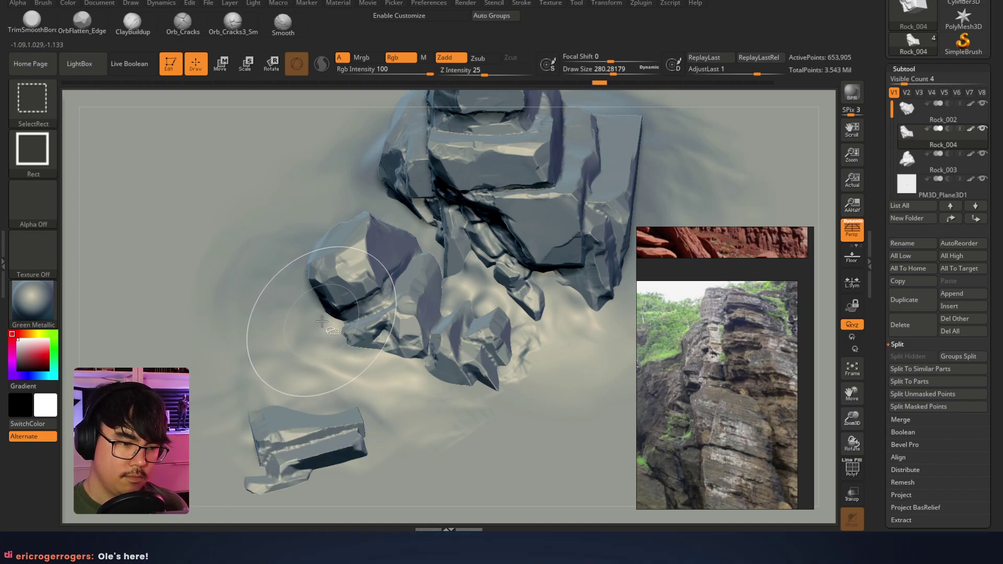
pyautogui.hotkey('ctrl', 'shift', 'z')
pyautogui.hotkey('ctrl', 'shift', 'z')
pyautogui.hotkey('ctrl', 'shift', 'z')
pyautogui.hotkey('ctrl', 'shift', 'z')
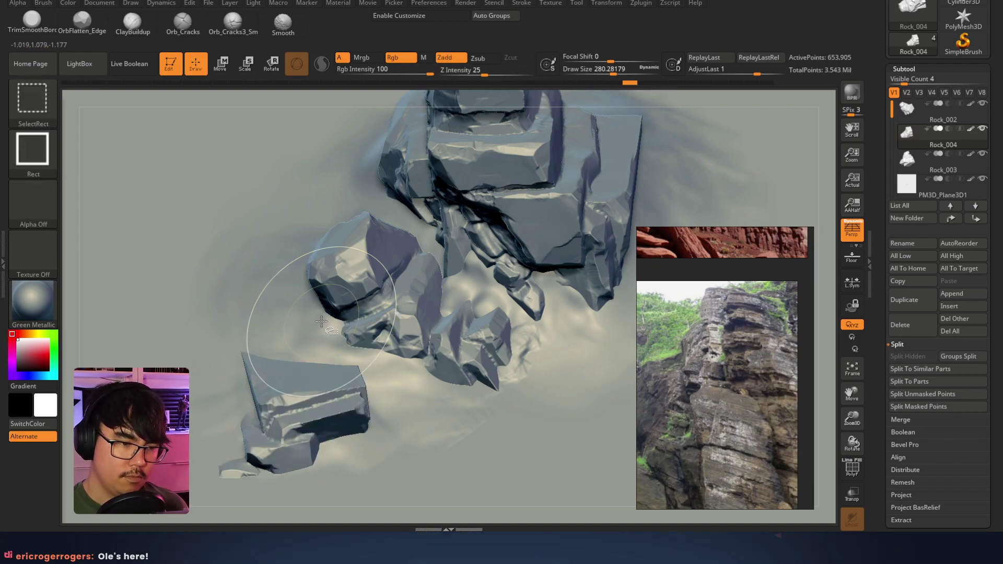
pyautogui.hotkey('ctrl', 'shift', 'z')
pyautogui.hotkey('ctrl', 'shift', 'z')
pyautogui.hotkey('ctrl', 'z')
pyautogui.hotkey('ctrl', 'z')
pyautogui.hotkey('ctrl', 'z')
pyautogui.hotkey('ctrl', 'z')
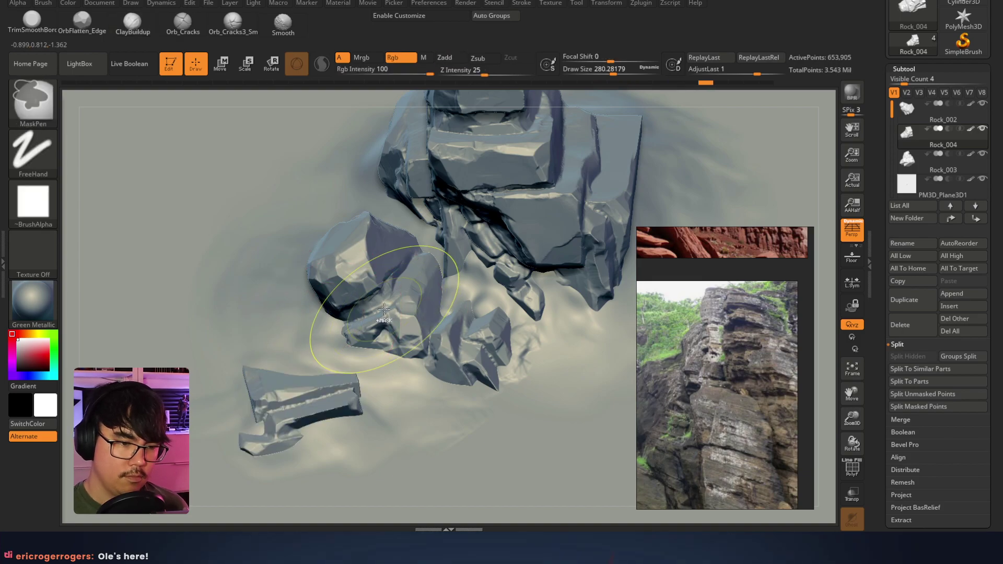
# Select Rock_002 and flatten its upper face with the TrimSmoothBorder brush
pyautogui.moveTo(386, 322)
pyautogui.mouseDown(button='right')
pyautogui.moveTo(360, 251)
pyautogui.moveTo(368, 322)
pyautogui.moveTo(355, 255)
pyautogui.moveTo(443, 274)
pyautogui.moveTo(382, 324)
pyautogui.moveTo(408, 322)
pyautogui.mouseUp(button='right')
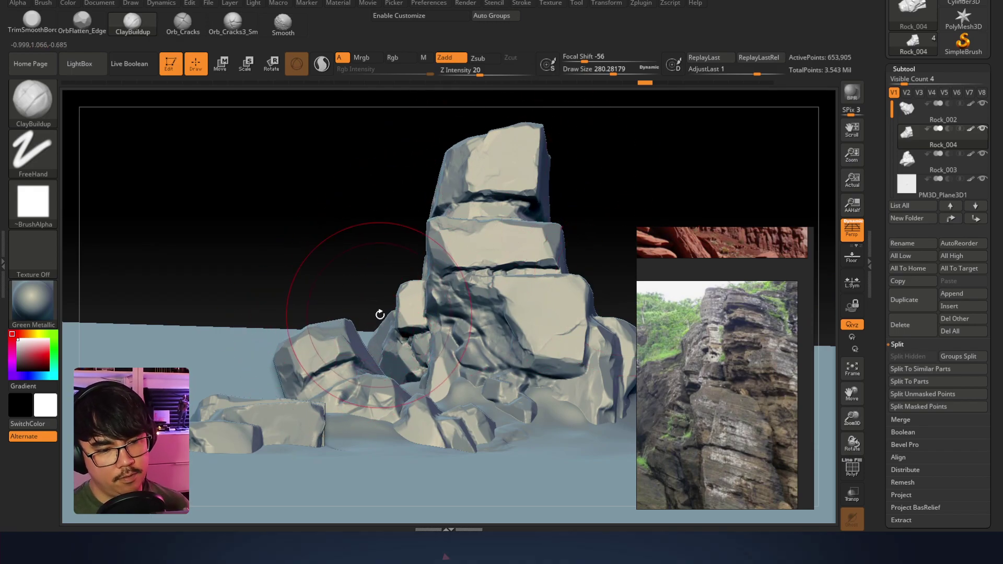
pyautogui.moveTo(389, 291); pyautogui.dragTo(357, 340, button='right')
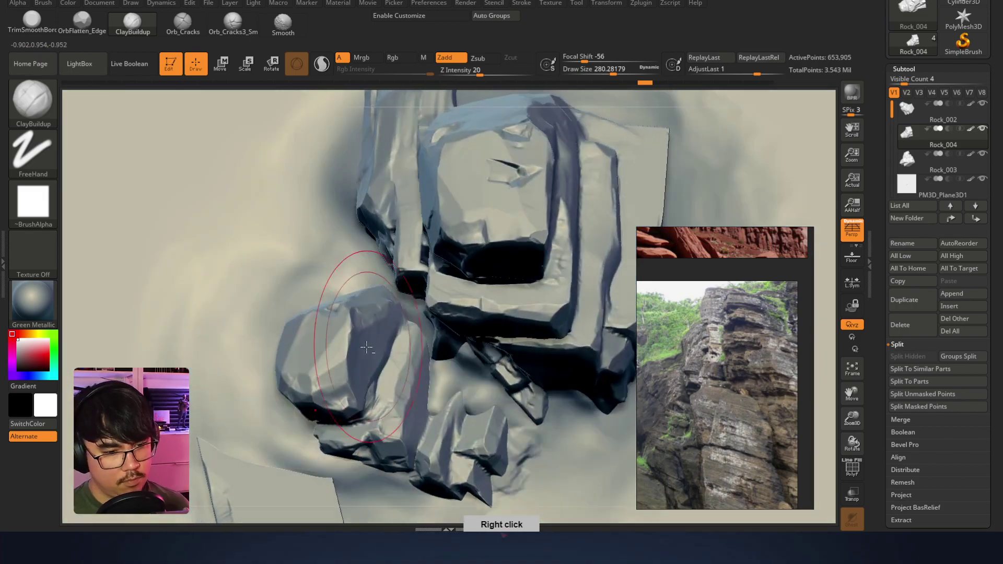
pyautogui.keyDown('alt'); pyautogui.click(347, 347); pyautogui.keyUp('alt')
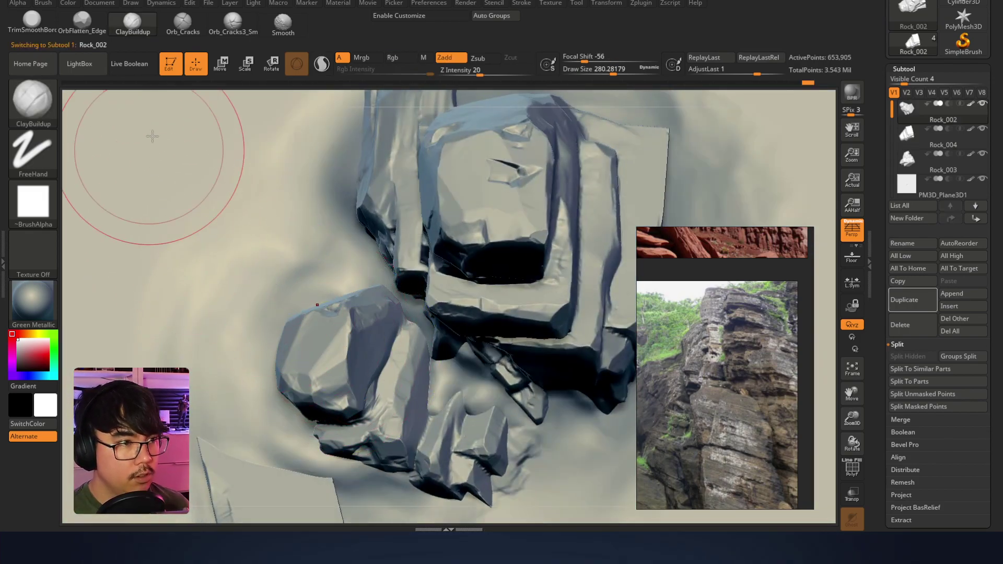
pyautogui.click(32, 21)
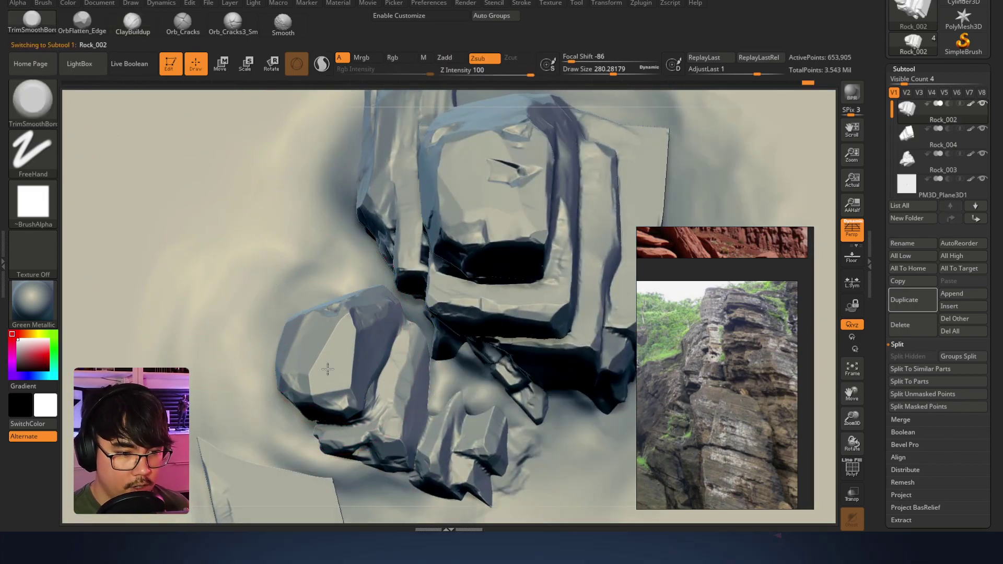
pyautogui.moveTo(328, 370); pyautogui.dragTo(365, 203, button='right')
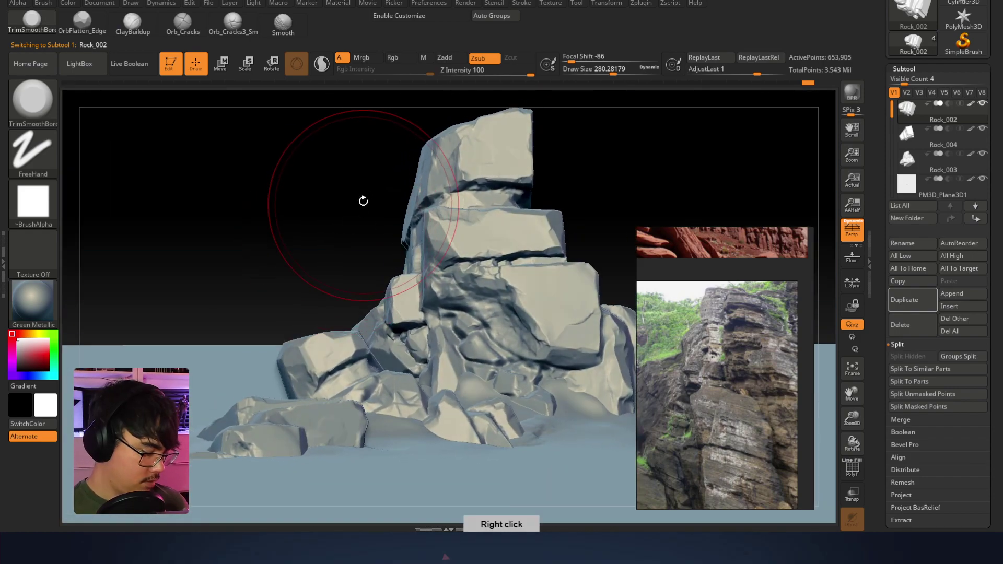
# Switch to the Move brush on Rock_002 and set the draw size to about 187
pyautogui.press('b')
pyautogui.press('m')
pyautogui.press('v')
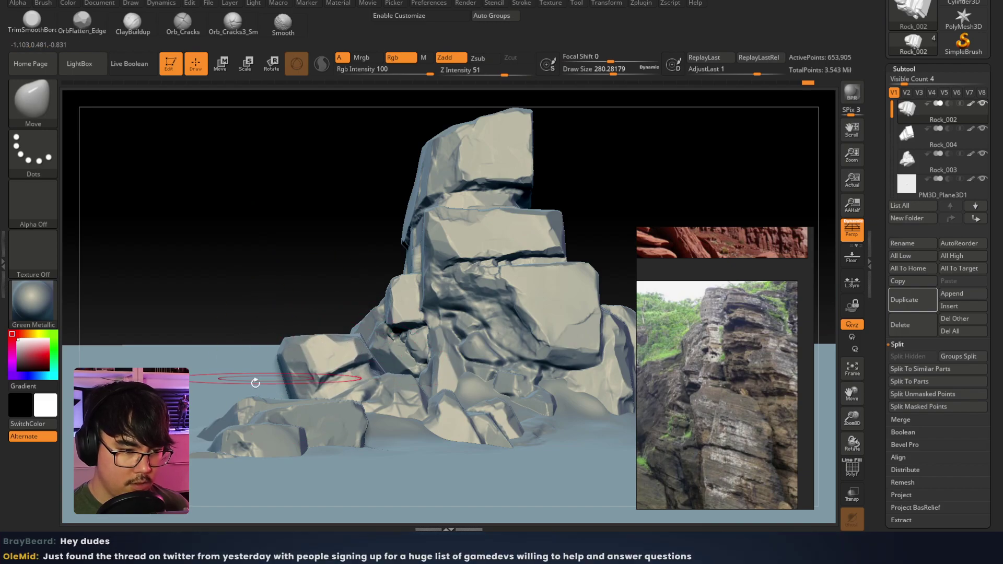
pyautogui.moveTo(275, 311)
pyautogui.mouseDown(button='right')
pyautogui.moveTo(307, 285)
pyautogui.moveTo(324, 284)
pyautogui.moveTo(320, 303)
pyautogui.moveTo(350, 273)
pyautogui.moveTo(338, 330)
pyautogui.moveTo(384, 265)
pyautogui.moveTo(392, 286)
pyautogui.mouseUp(button='right')
pyautogui.rightClick(370, 332)
pyautogui.moveTo(370, 335); pyautogui.dragTo(359, 335)
pyautogui.moveTo(343, 343); pyautogui.dragTo(374, 251, button='right')
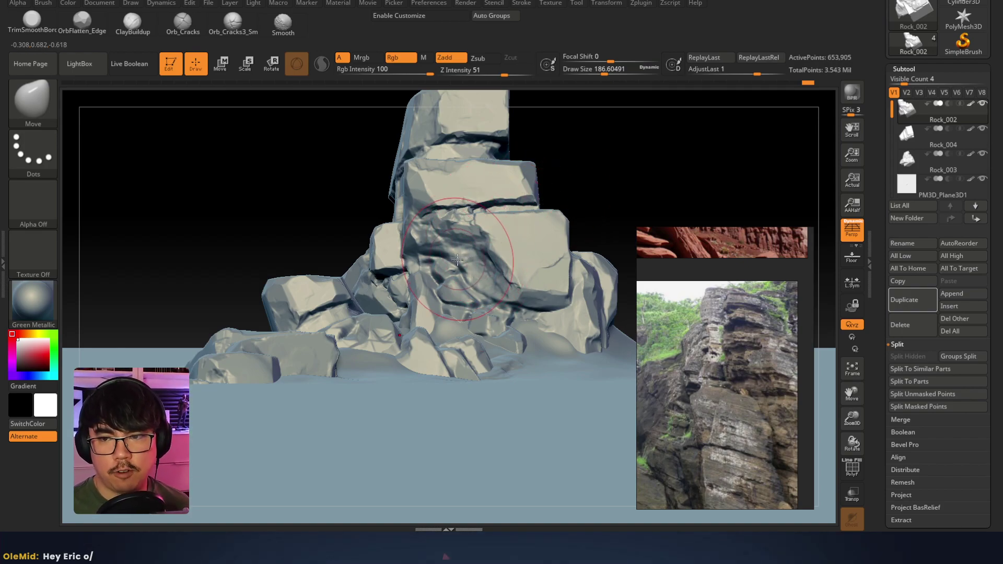
# Select Rock_004, shift it outward along the ground away from Rock_002, and raise it slightly
pyautogui.moveTo(456, 250); pyautogui.dragTo(460, 298, button='right')
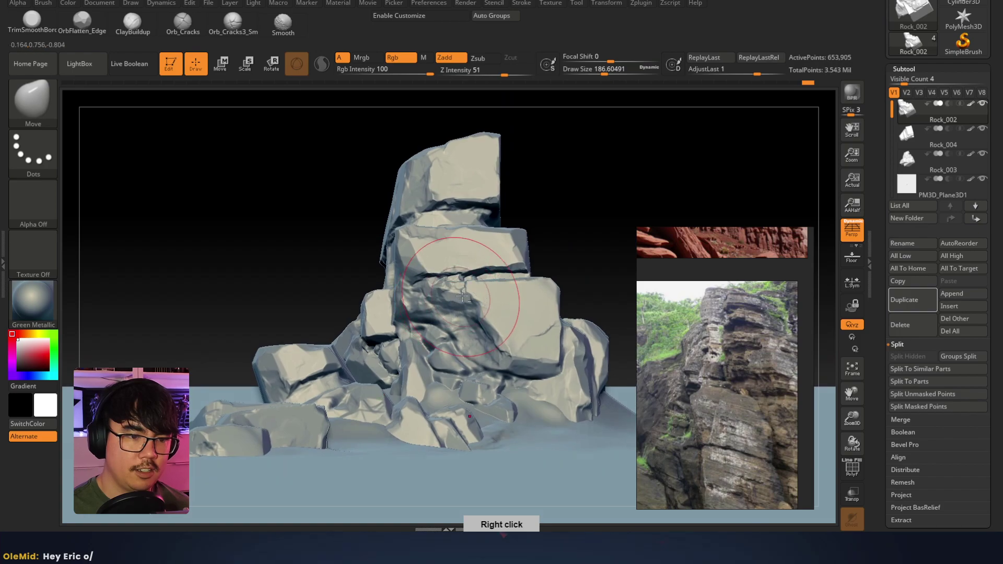
pyautogui.moveTo(690, 266); pyautogui.dragTo(0, 206, button='right')
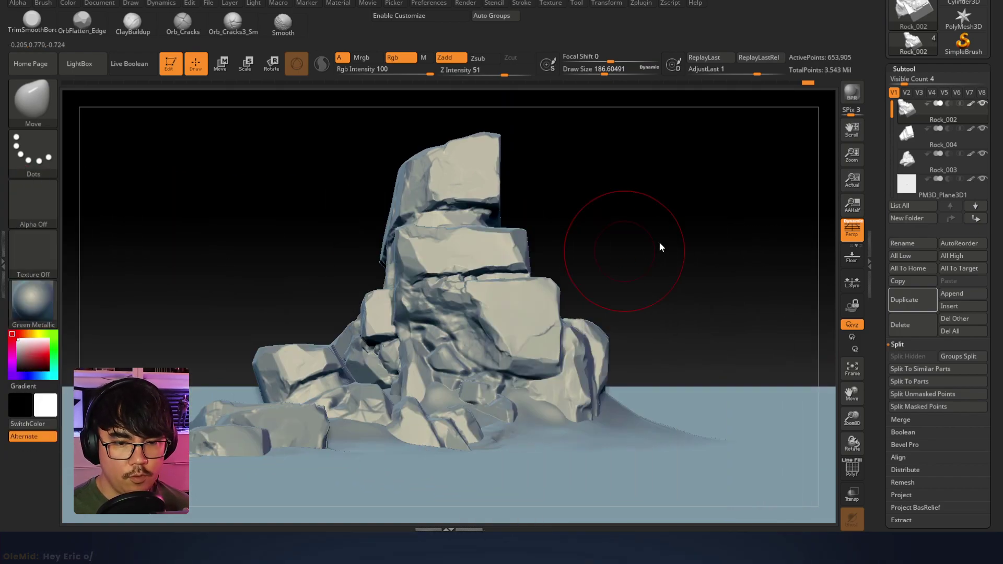
pyautogui.moveTo(622, 222); pyautogui.dragTo(714, 215, button='right')
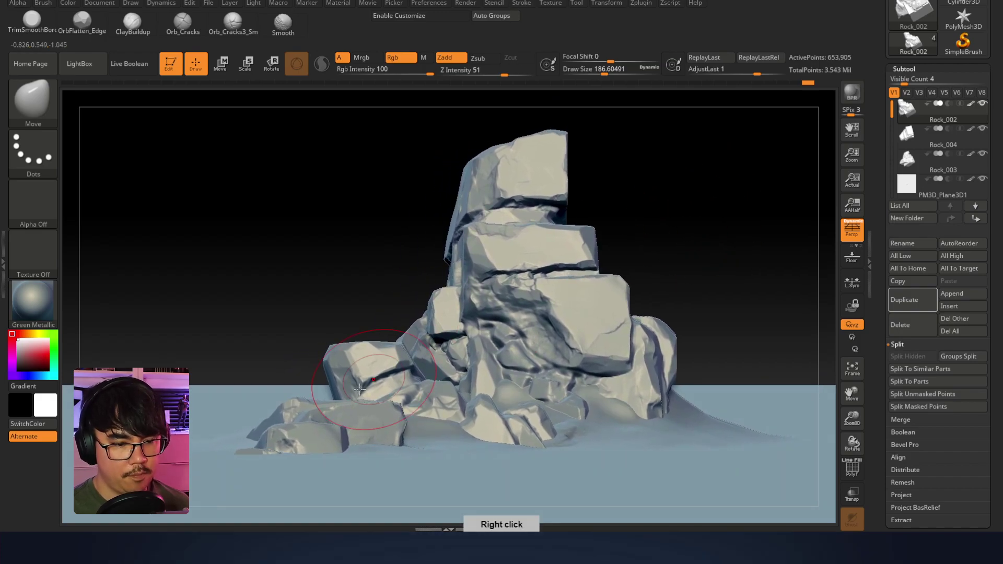
pyautogui.keyDown('alt'); pyautogui.click(373, 420); pyautogui.keyUp('alt')
pyautogui.press('w')
pyautogui.moveTo(420, 465); pyautogui.dragTo(363, 457)
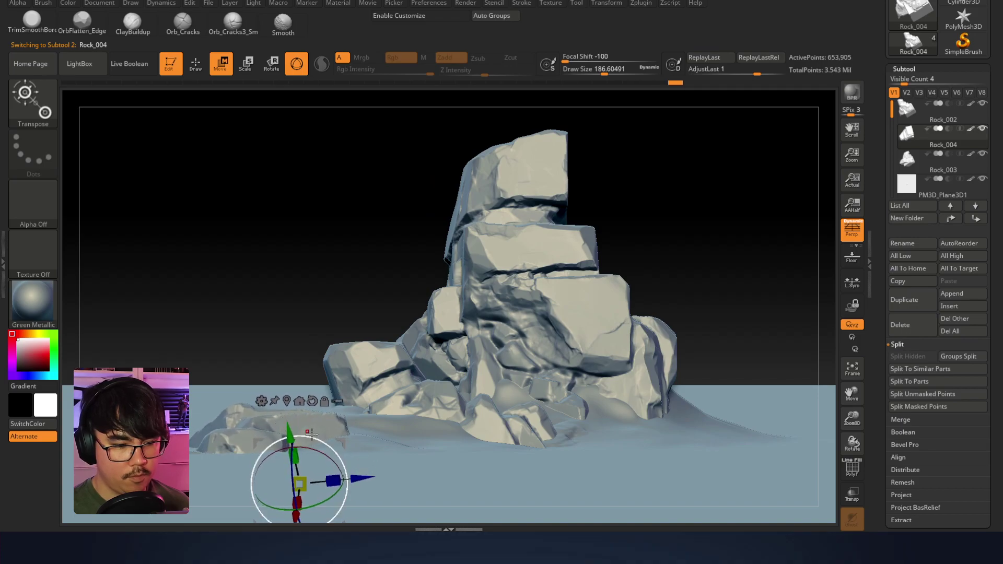
pyautogui.moveTo(287, 435)
pyautogui.mouseDown()
pyautogui.moveTo(286, 424)
pyautogui.moveTo(286, 432)
pyautogui.mouseUp()
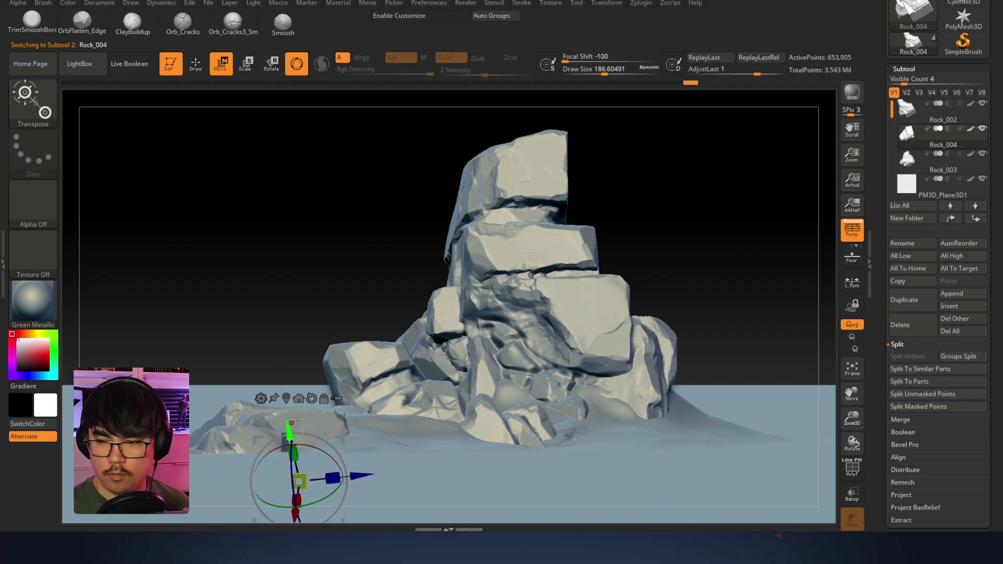
pyautogui.press('q')
# Select the ground plane PM3D_Plane3D1 and use the Clay brush to build up and smooth the ground between Rock_004 and Rock_002
pyautogui.moveTo(522, 303)
pyautogui.keyDown('alt'); pyautogui.mouseDown(button='right')
pyautogui.moveTo(485, 262)
pyautogui.moveTo(487, 334)
pyautogui.moveTo(439, 376)
pyautogui.moveTo(528, 314)
pyautogui.moveTo(517, 347)
pyautogui.moveTo(470, 321)
pyautogui.moveTo(448, 284)
pyautogui.mouseUp(button='right'); pyautogui.keyUp('alt')
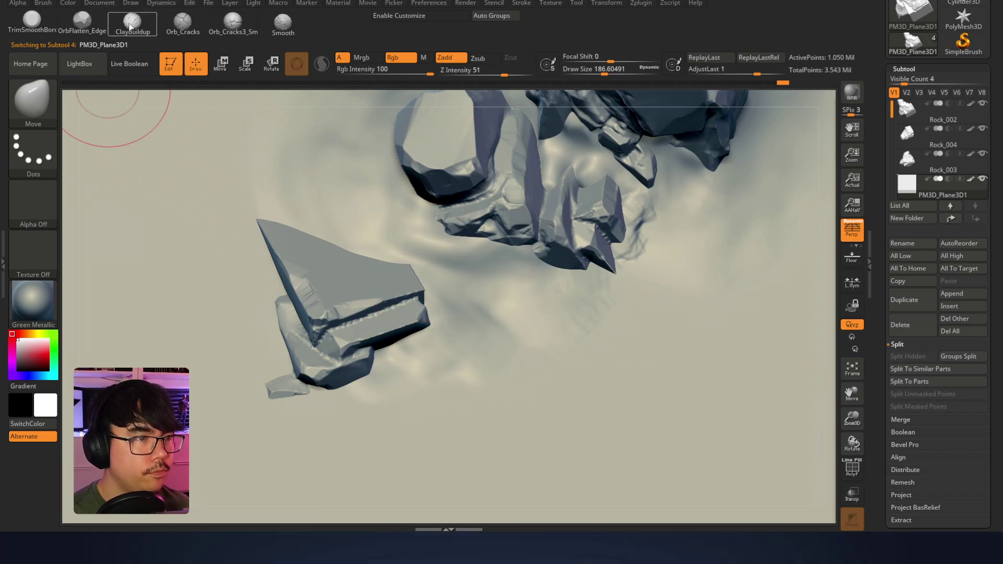
pyautogui.click(132, 22)
pyautogui.click(39, 99)
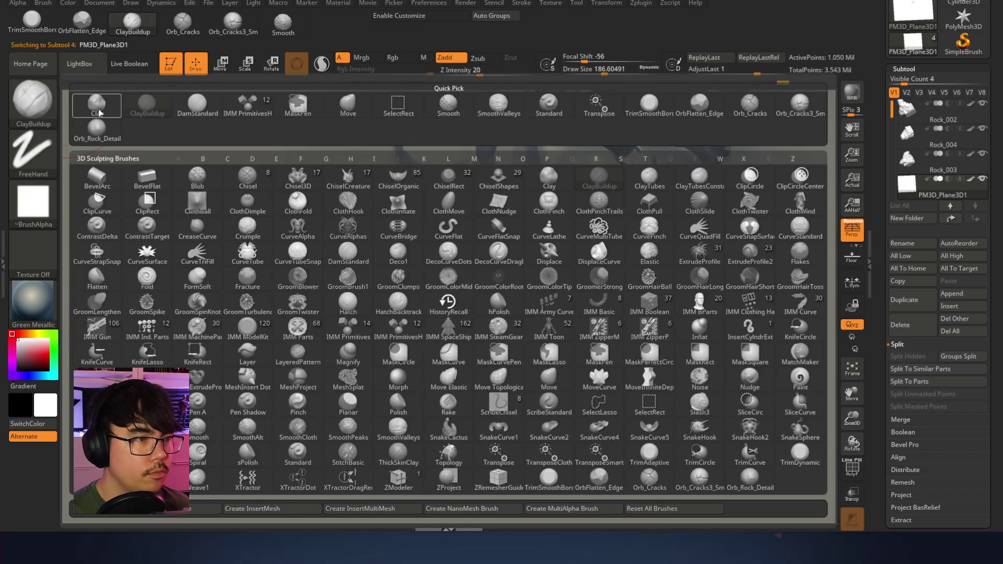
pyautogui.click(347, 177)
pyautogui.moveTo(351, 212)
pyautogui.mouseDown()
pyautogui.moveTo(289, 220)
pyautogui.moveTo(402, 256)
pyautogui.moveTo(518, 269)
pyautogui.moveTo(334, 227)
pyautogui.mouseUp()
pyautogui.press('shift')
pyautogui.moveTo(427, 251)
pyautogui.keyDown('shift'); pyautogui.mouseDown()
pyautogui.moveTo(385, 245)
pyautogui.moveTo(525, 263)
pyautogui.mouseUp(); pyautogui.keyUp('shift')
pyautogui.moveTo(525, 263); pyautogui.dragTo(506, 230, button='right')
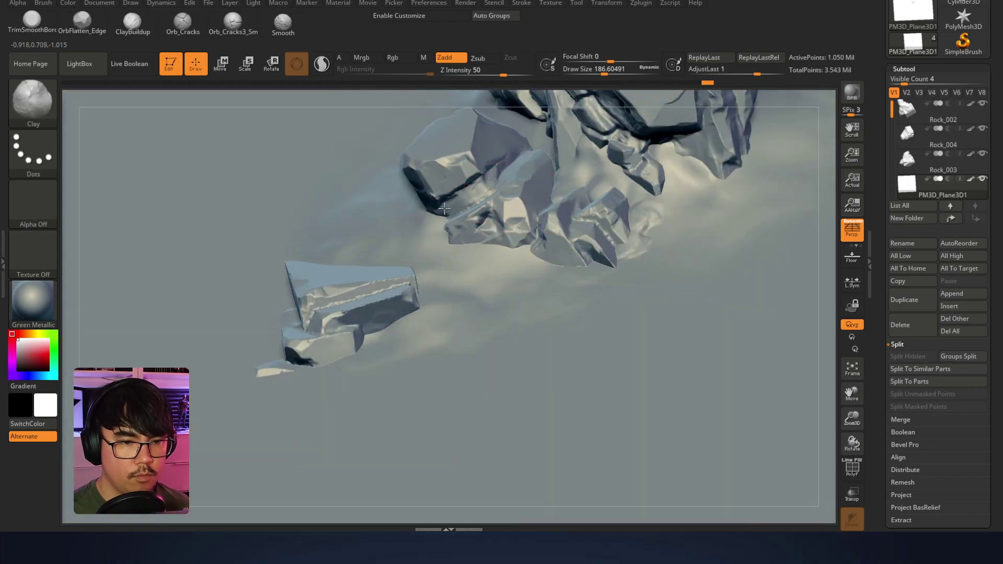
# Build up more ground at Rock_002's foot and along Rock_004's lower side with the Clay brush, smoothing the soil around the slab
pyautogui.moveTo(481, 199)
pyautogui.mouseDown()
pyautogui.moveTo(439, 227)
pyautogui.moveTo(460, 238)
pyautogui.moveTo(419, 230)
pyautogui.moveTo(514, 272)
pyautogui.mouseUp()
pyautogui.moveTo(521, 249); pyautogui.dragTo(320, 305, button='right')
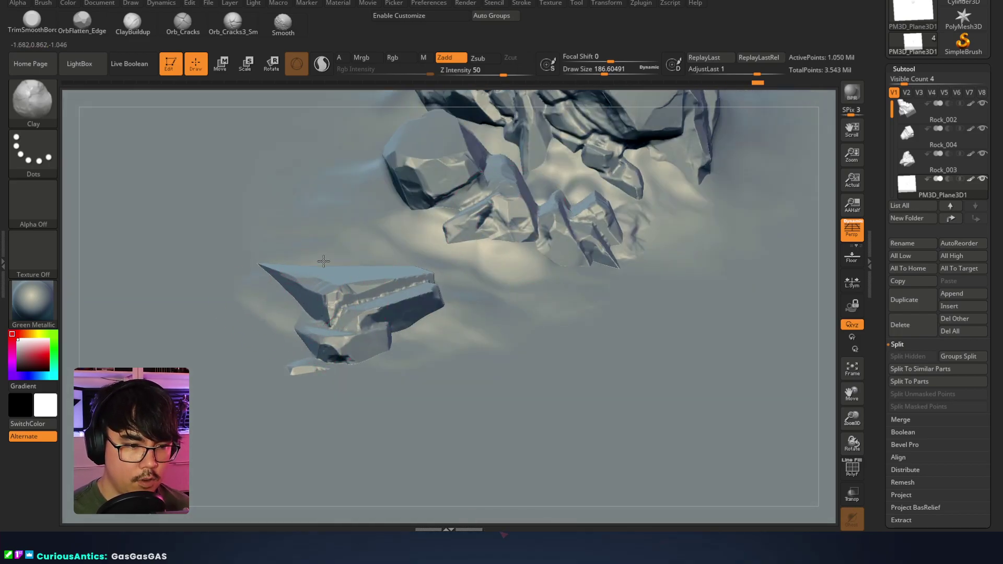
pyautogui.press('shift')
pyautogui.moveTo(356, 247)
pyautogui.keyDown('shift'); pyautogui.mouseDown()
pyautogui.moveTo(306, 328)
pyautogui.moveTo(278, 316)
pyautogui.mouseUp(); pyautogui.keyUp('shift')
pyautogui.moveTo(359, 353)
pyautogui.mouseDown()
pyautogui.moveTo(413, 324)
pyautogui.moveTo(393, 341)
pyautogui.moveTo(404, 313)
pyautogui.moveTo(411, 330)
pyautogui.moveTo(432, 335)
pyautogui.mouseUp()
pyautogui.press('shift')
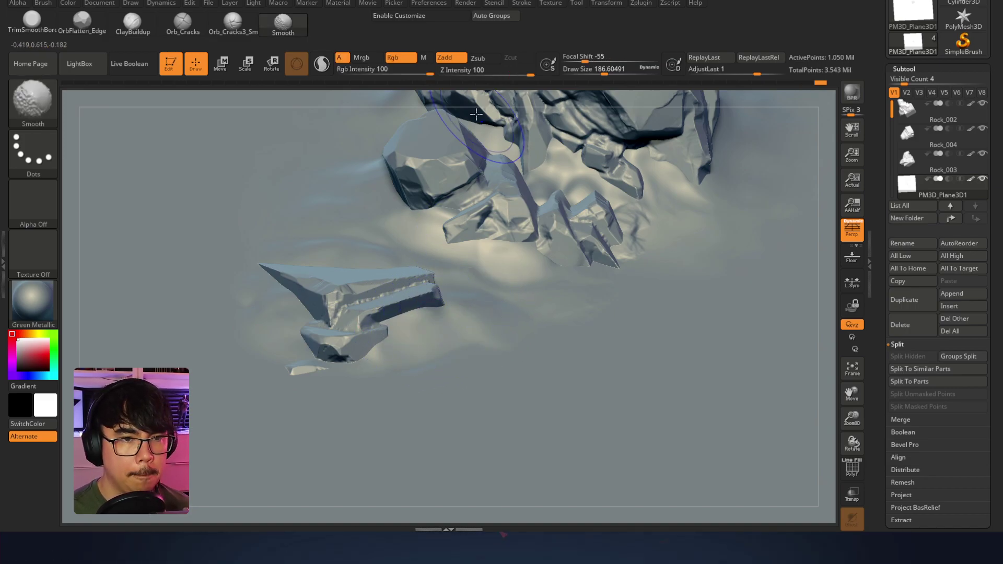
pyautogui.moveTo(591, 262); pyautogui.dragTo(415, 273, button='right')
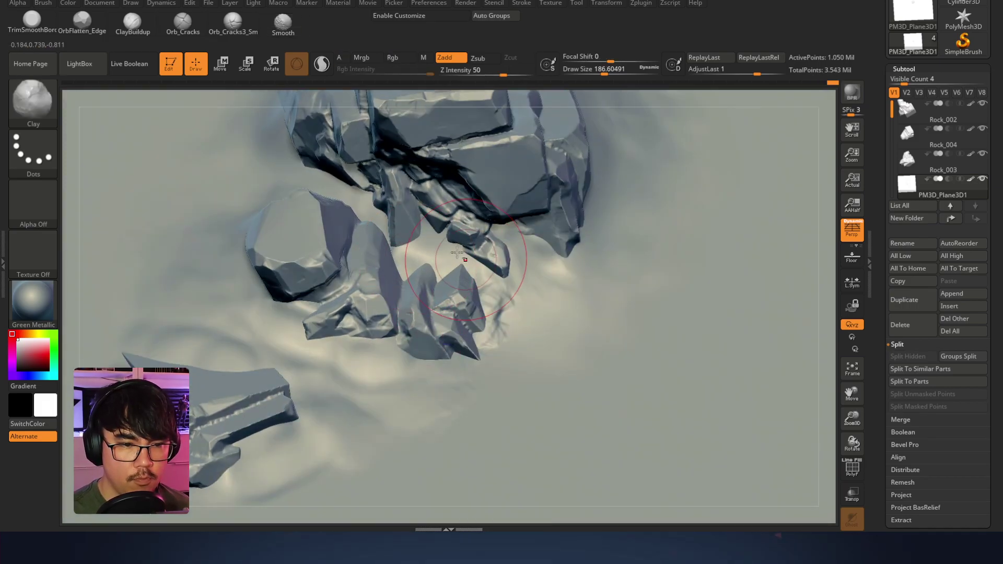
# Build up and smooth the ground between the small jagged rocks and Rock_002's lower corner with the Clay brush
pyautogui.press('shift')
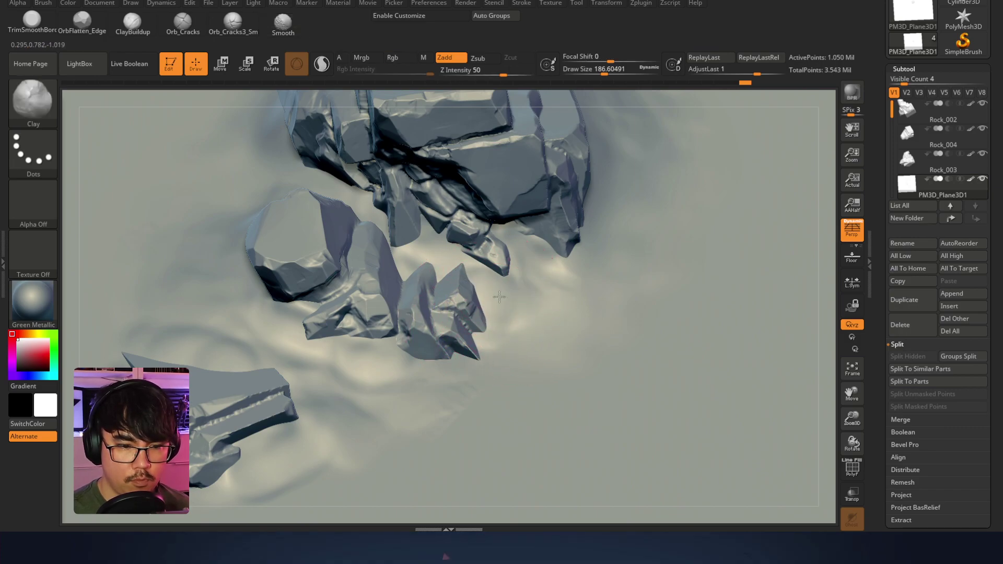
pyautogui.moveTo(535, 271)
pyautogui.mouseDown()
pyautogui.moveTo(506, 254)
pyautogui.moveTo(535, 252)
pyautogui.moveTo(490, 271)
pyautogui.moveTo(494, 304)
pyautogui.mouseUp()
pyautogui.moveTo(569, 319)
pyautogui.keyDown('shift'); pyautogui.mouseDown()
pyautogui.moveTo(545, 297)
pyautogui.moveTo(589, 176)
pyautogui.mouseUp(); pyautogui.keyUp('shift')
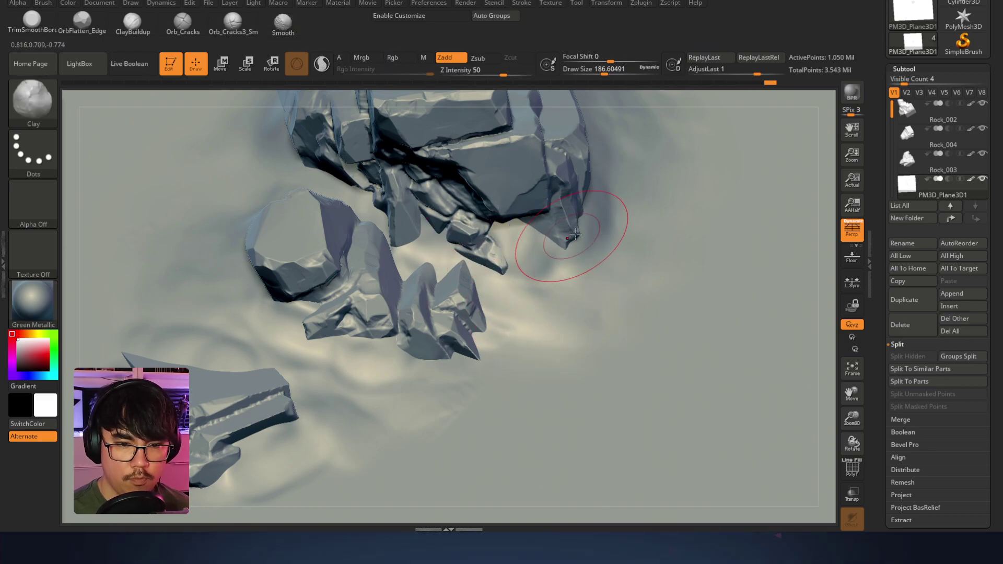
# Build up the ground beneath Rock_002's protruding outer slab, carve it slightly at the rock's foot, and smooth the soil along that side
pyautogui.moveTo(573, 236); pyautogui.dragTo(511, 254, button='right')
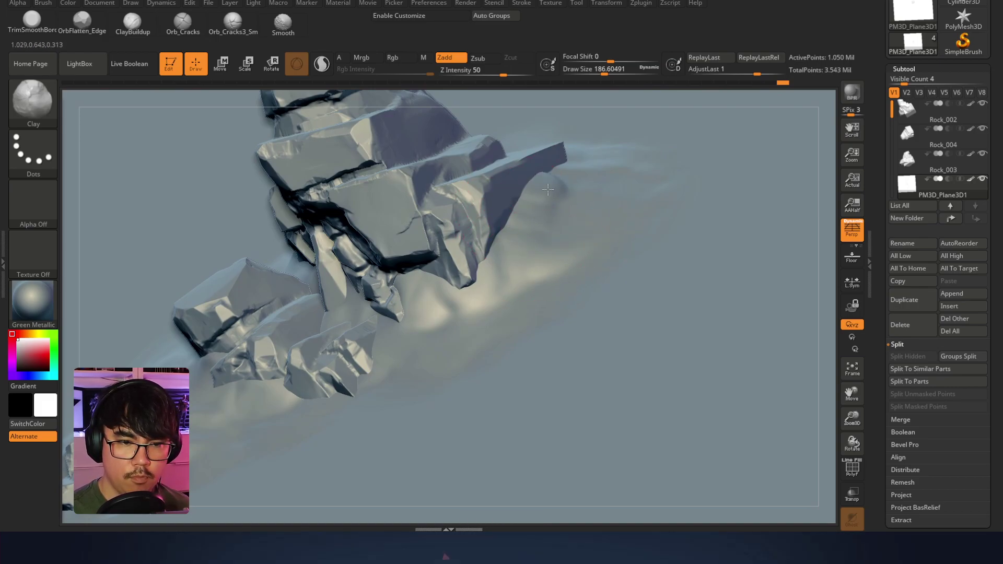
pyautogui.moveTo(583, 180)
pyautogui.mouseDown()
pyautogui.moveTo(627, 163)
pyautogui.moveTo(551, 167)
pyautogui.mouseUp()
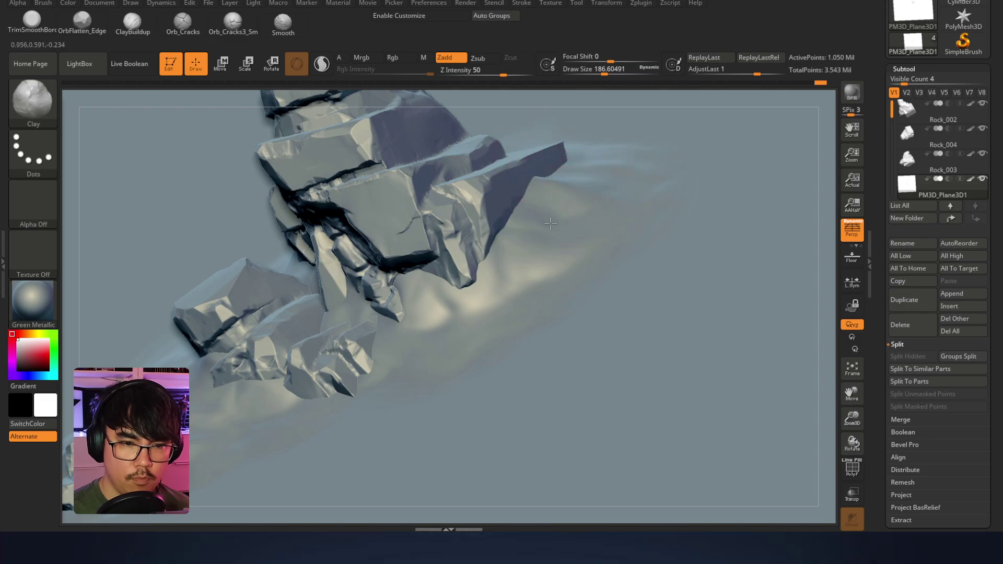
pyautogui.moveTo(567, 168)
pyautogui.mouseDown()
pyautogui.moveTo(598, 180)
pyautogui.moveTo(571, 188)
pyautogui.mouseUp()
pyautogui.press('shift')
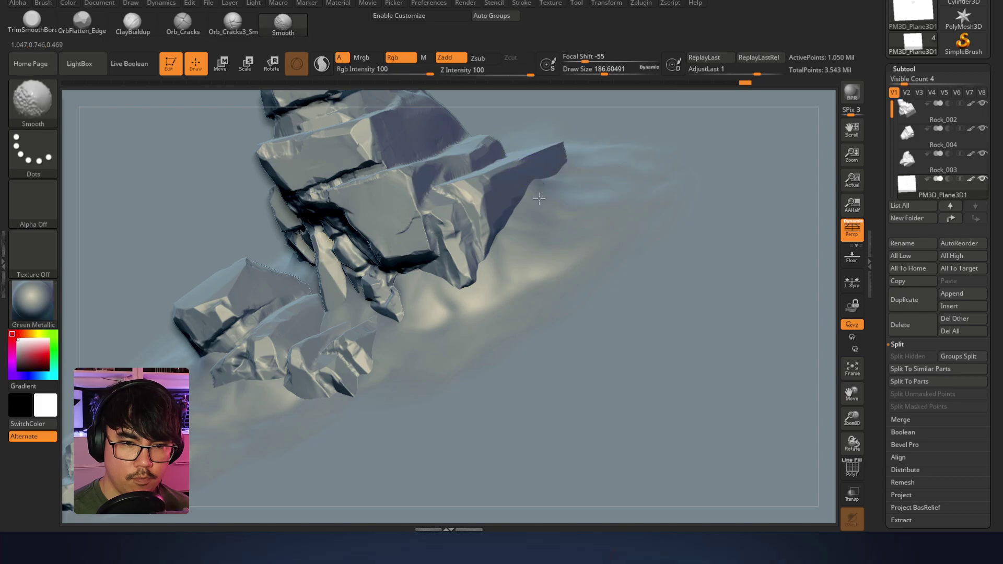
pyautogui.keyDown('shift'); pyautogui.moveTo(488, 274); pyautogui.dragTo(511, 269); pyautogui.keyUp('shift')
pyautogui.moveTo(443, 303)
pyautogui.keyDown('alt'); pyautogui.mouseDown()
pyautogui.moveTo(426, 304)
pyautogui.moveTo(412, 277)
pyautogui.mouseUp(); pyautogui.keyUp('alt')
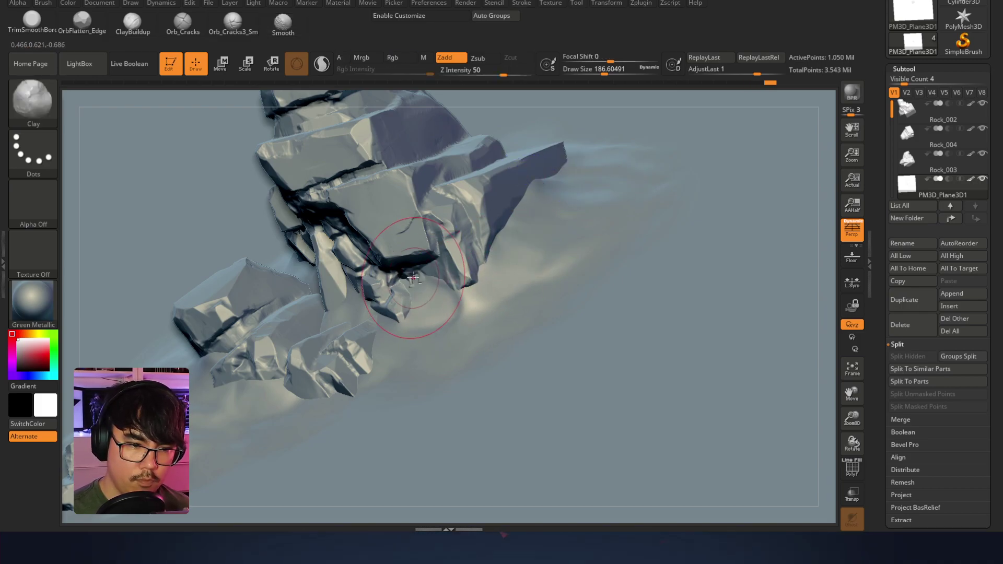
pyautogui.keyDown('shift'); pyautogui.moveTo(452, 305); pyautogui.dragTo(465, 309); pyautogui.keyUp('shift')
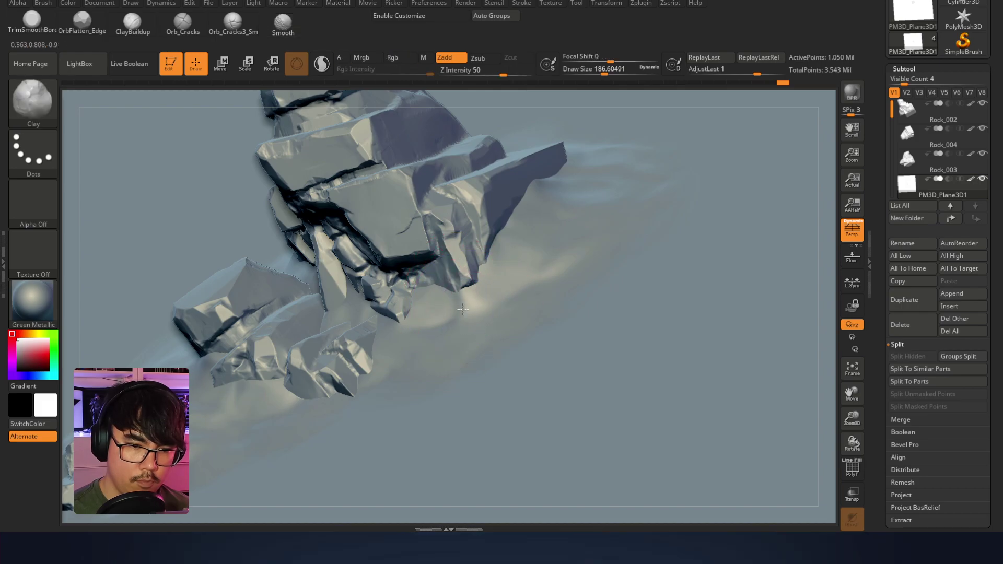
# Reduce the Clay brush draw size to about 62 and work the ground beside the tip of the small jagged rocks
pyautogui.moveTo(471, 273); pyautogui.dragTo(475, 309, button='right')
pyautogui.press('space')
pyautogui.moveTo(417, 319)
pyautogui.mouseDown()
pyautogui.moveTo(399, 320)
pyautogui.moveTo(386, 338)
pyautogui.moveTo(380, 380)
pyautogui.mouseUp()
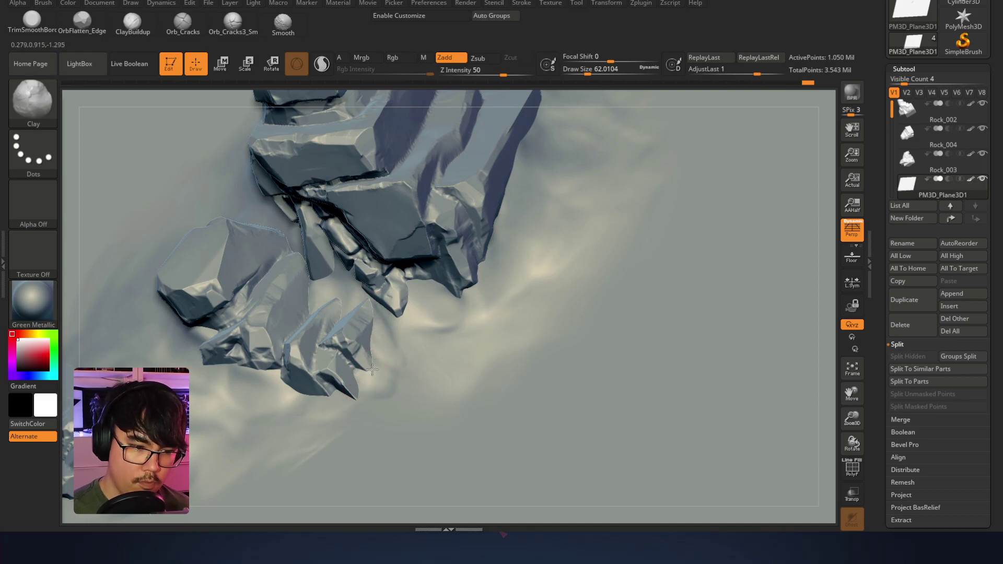
# Reselect PM3D_Plane3D1, set the draw size to about 120, and try a Clay stroke on the ground under the boulder's lower edge
pyautogui.moveTo(373, 353)
pyautogui.mouseDown(button='right')
pyautogui.moveTo(567, 268)
pyautogui.moveTo(357, 342)
pyautogui.moveTo(446, 310)
pyautogui.moveTo(453, 328)
pyautogui.mouseUp(button='right')
pyautogui.keyDown('alt'); pyautogui.click(357, 342); pyautogui.keyUp('alt')
pyautogui.keyDown('alt'); pyautogui.click(400, 322); pyautogui.keyUp('alt')
pyautogui.press('space')
pyautogui.moveTo(414, 312); pyautogui.dragTo(423, 312)
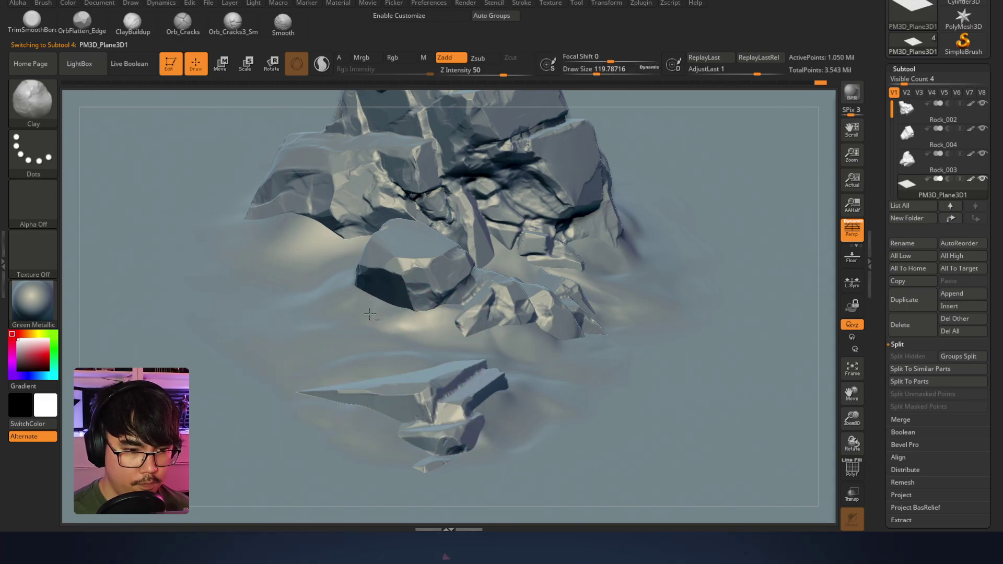
pyautogui.hotkey('ctrl', 'z')
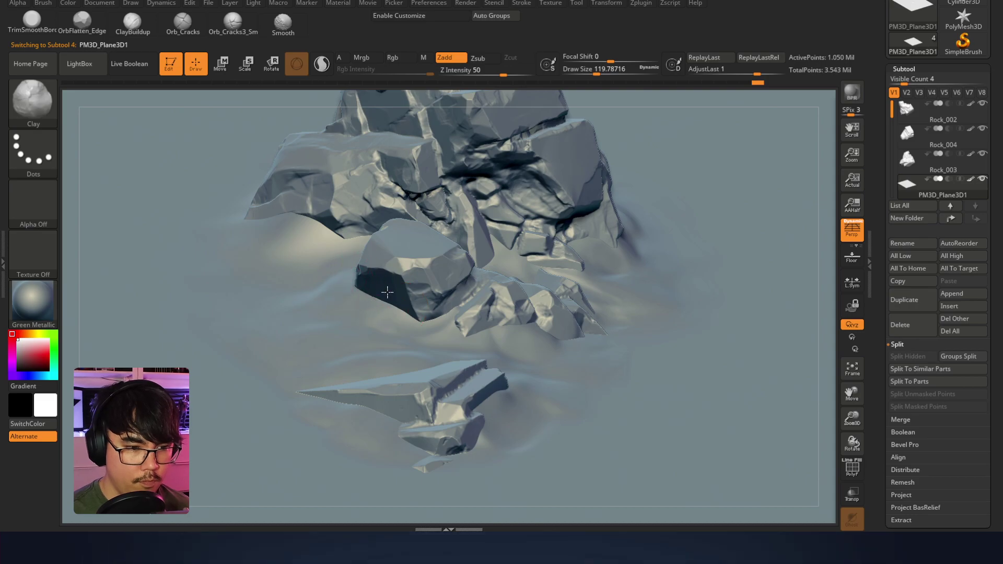
# Set the draw size to about 251 and build up broad ground mounds in front of the boulder and toward the cliff's outer foot
pyautogui.press('space')
pyautogui.moveTo(354, 300)
pyautogui.mouseDown()
pyautogui.moveTo(369, 300)
pyautogui.moveTo(324, 315)
pyautogui.moveTo(354, 310)
pyautogui.mouseUp()
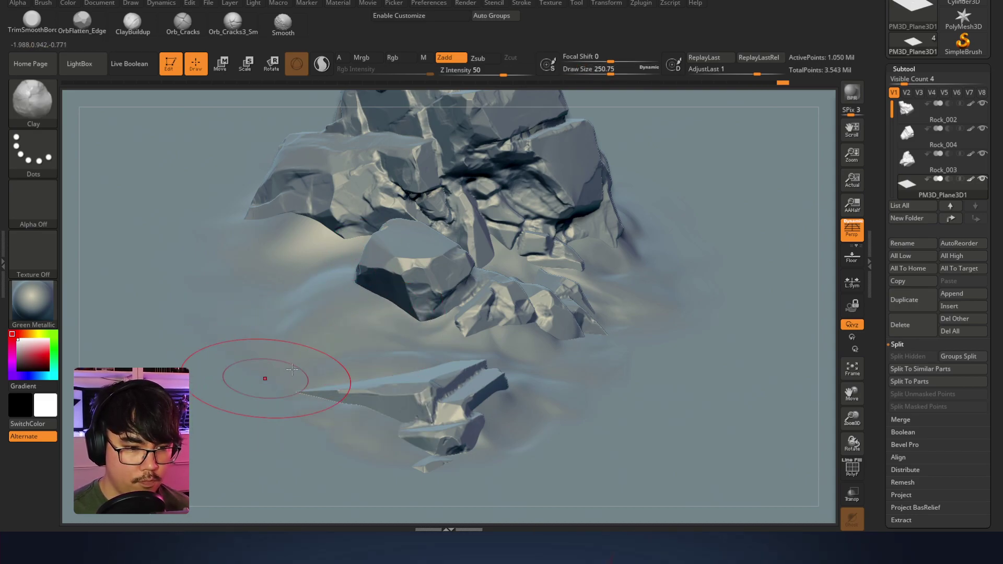
pyautogui.moveTo(367, 347); pyautogui.dragTo(294, 312)
pyautogui.moveTo(294, 312); pyautogui.dragTo(249, 330)
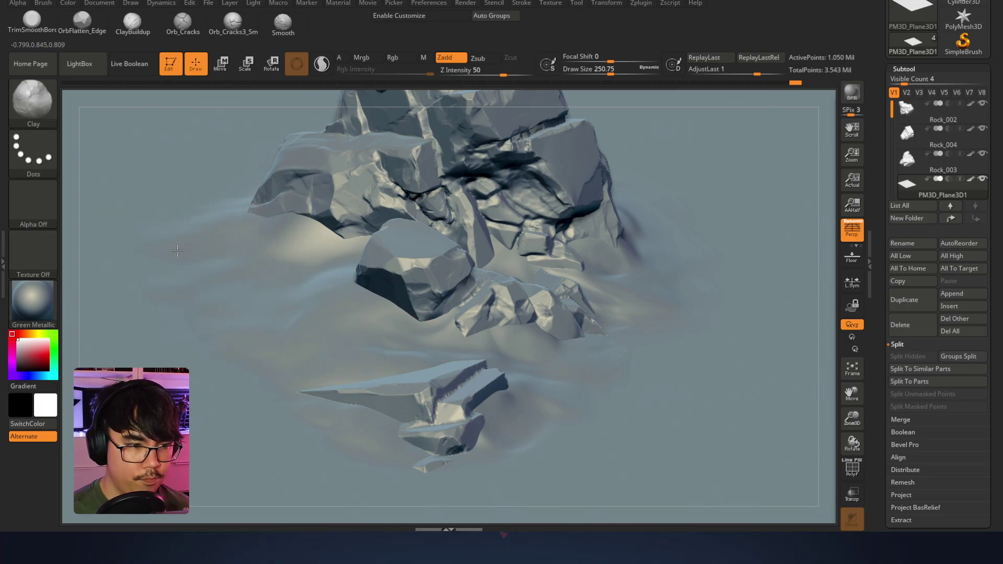
pyautogui.moveTo(280, 275)
pyautogui.mouseDown(button='right')
pyautogui.moveTo(415, 268)
pyautogui.moveTo(406, 307)
pyautogui.moveTo(421, 309)
pyautogui.moveTo(428, 291)
pyautogui.moveTo(403, 271)
pyautogui.moveTo(481, 250)
pyautogui.mouseUp(button='right')
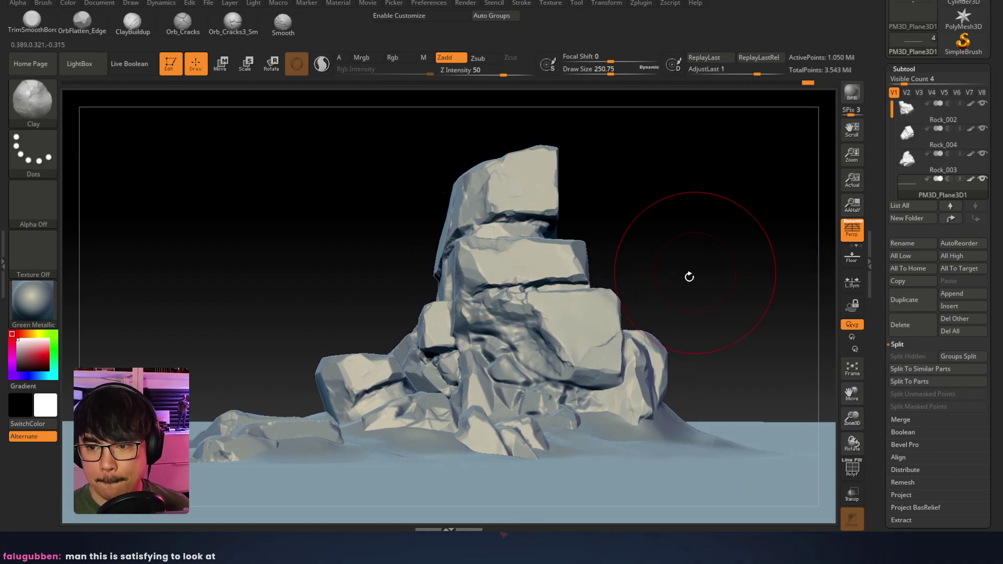
pyautogui.press('ctrl')
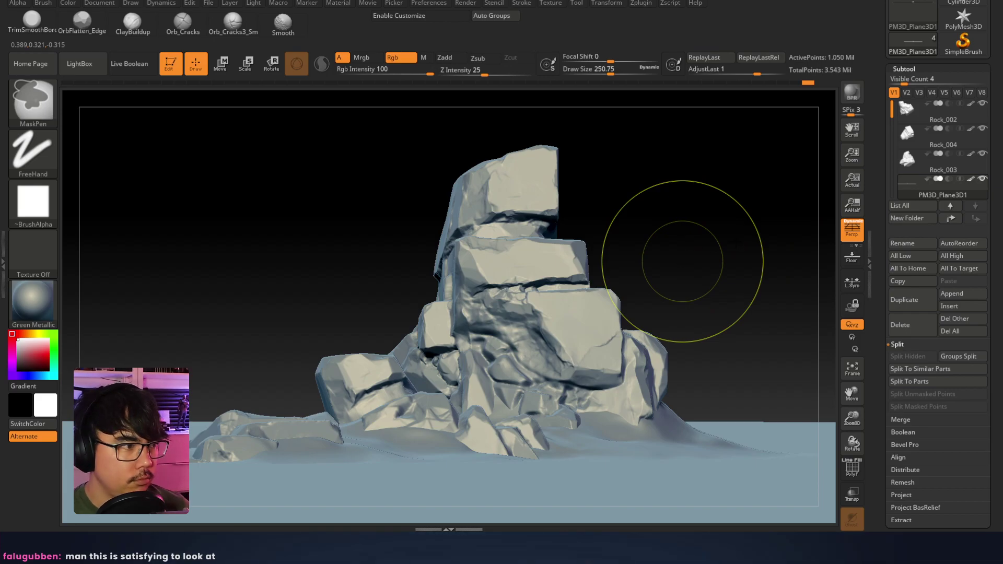
# Save the project file, keeping its current name
pyautogui.hotkey('ctrl', 's')
pyautogui.press('Return')
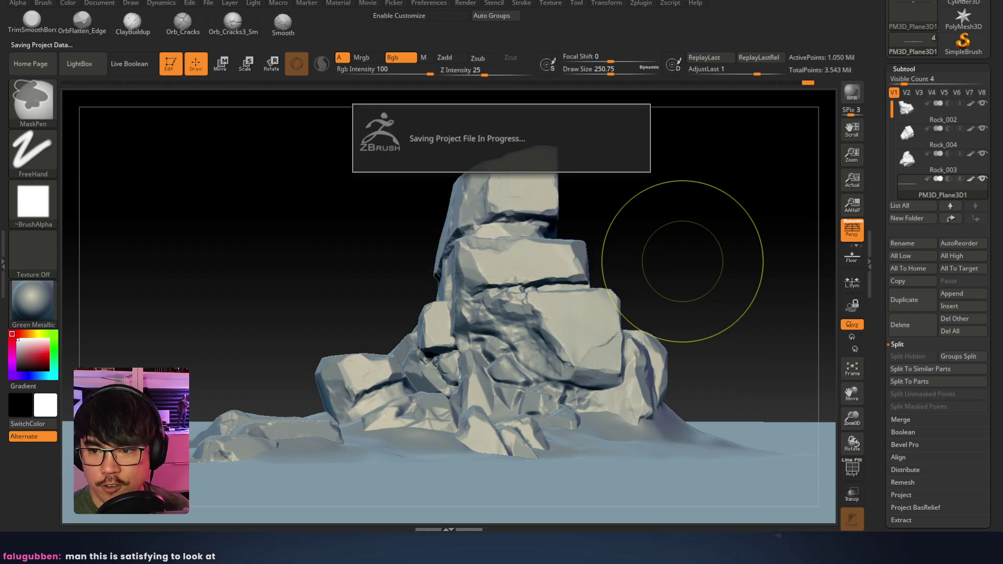
# Stamp rock detail into the recessed broken area of Rock_003 with the Orb_Rock_Detail brush
pyautogui.moveTo(647, 240); pyautogui.dragTo(627, 268, button='right')
pyautogui.keyDown('alt'); pyautogui.moveTo(543, 272); pyautogui.dragTo(602, 262, button='right'); pyautogui.keyUp('alt')
pyautogui.click(33, 99)
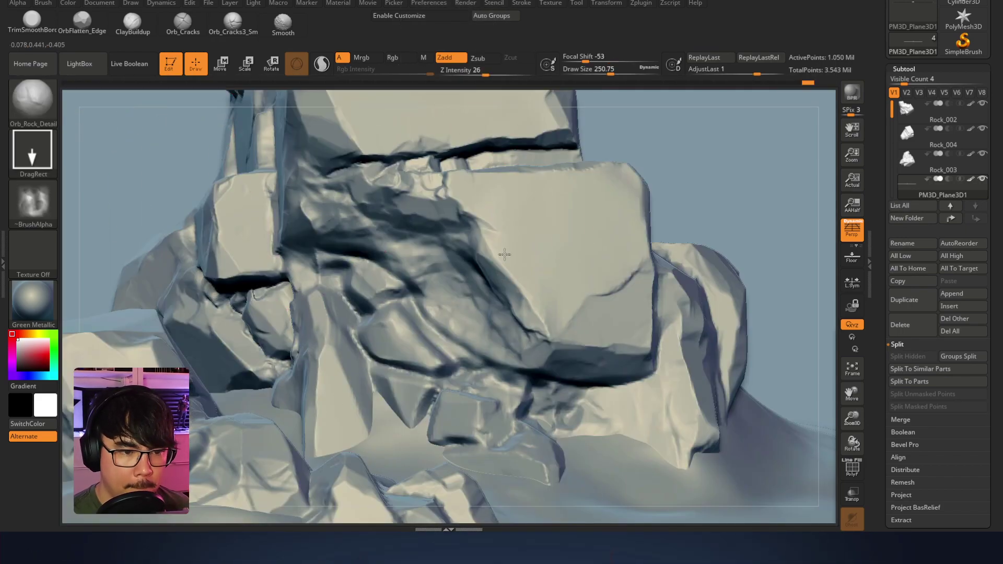
pyautogui.keyDown('alt'); pyautogui.click(486, 230); pyautogui.keyUp('alt')
pyautogui.moveTo(495, 242); pyautogui.dragTo(505, 248)
pyautogui.moveTo(459, 318); pyautogui.dragTo(602, 379)
pyautogui.moveTo(354, 231)
pyautogui.mouseDown()
pyautogui.moveTo(421, 183)
pyautogui.moveTo(307, 266)
pyautogui.mouseUp()
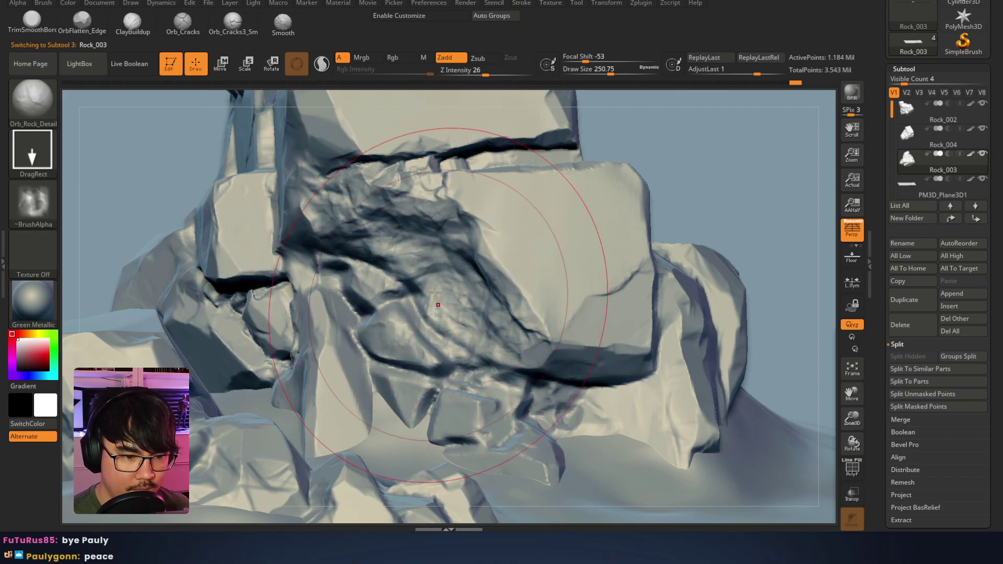
# Set Z Intensity to 38 and the draw size to about 158, and add stronger detail stamps across Rock_003's recess
pyautogui.moveTo(488, 72); pyautogui.dragTo(499, 72)
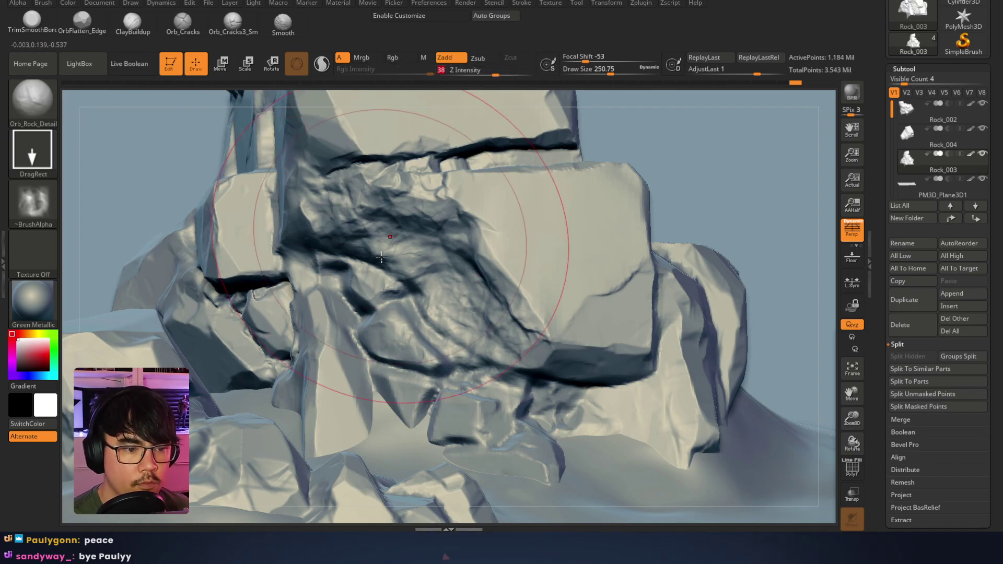
pyautogui.press('space')
pyautogui.moveTo(414, 328)
pyautogui.mouseDown()
pyautogui.moveTo(404, 327)
pyautogui.moveTo(489, 304)
pyautogui.mouseUp()
pyautogui.moveTo(408, 349)
pyautogui.mouseDown()
pyautogui.moveTo(416, 336)
pyautogui.moveTo(487, 313)
pyautogui.moveTo(515, 273)
pyautogui.moveTo(560, 259)
pyautogui.mouseUp()
# Make the ground plane PM3D_Plane3D1 the active subtool and divide it to subdivision level 7
pyautogui.moveTo(496, 290)
pyautogui.mouseDown(button='right')
pyautogui.moveTo(527, 282)
pyautogui.moveTo(428, 212)
pyautogui.moveTo(432, 248)
pyautogui.moveTo(407, 257)
pyautogui.moveTo(671, 213)
pyautogui.mouseUp(button='right')
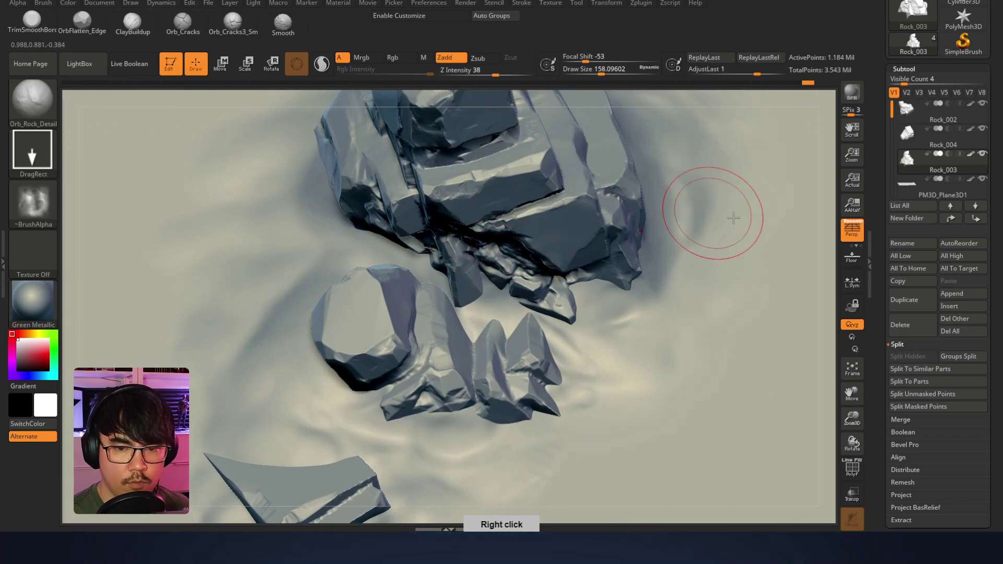
pyautogui.keyDown('alt'); pyautogui.click(781, 246); pyautogui.keyUp('alt')
pyautogui.click(914, 67)
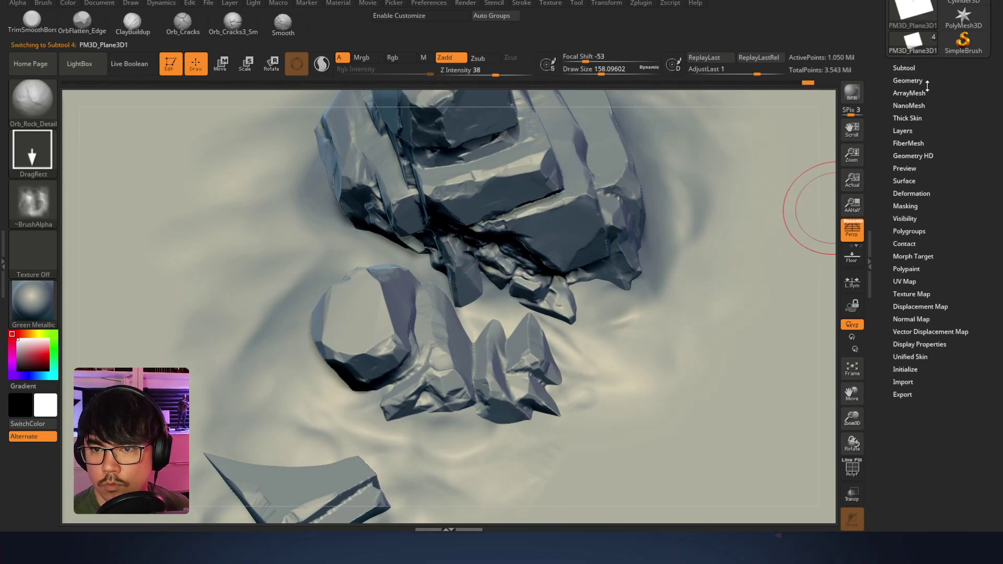
pyautogui.click(920, 79)
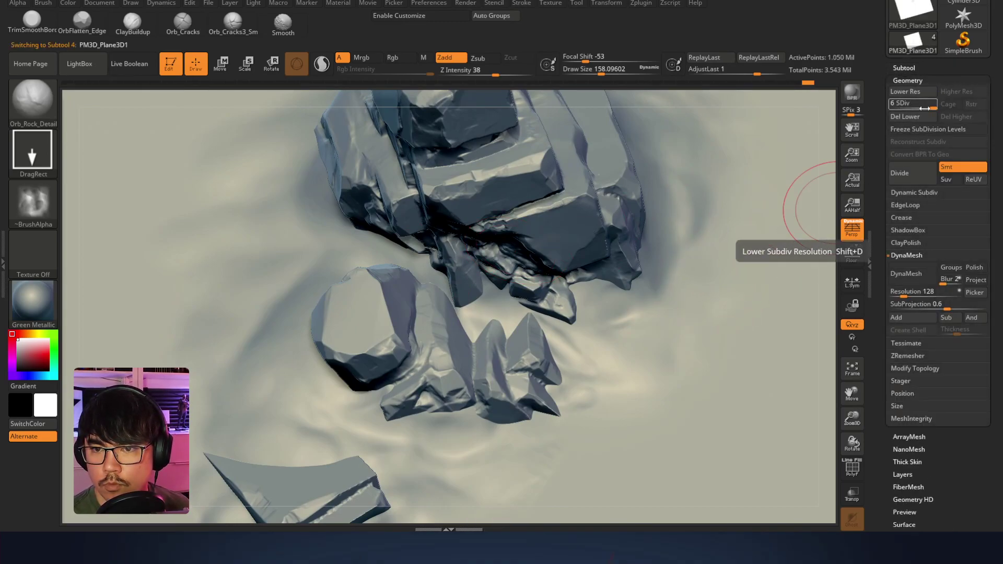
pyautogui.click(918, 176)
# Try stamping rock detail onto the ground plane beside the rocks at a draw size of about 245, and undo the stamps
pyautogui.moveTo(697, 205); pyautogui.dragTo(553, 214, button='right')
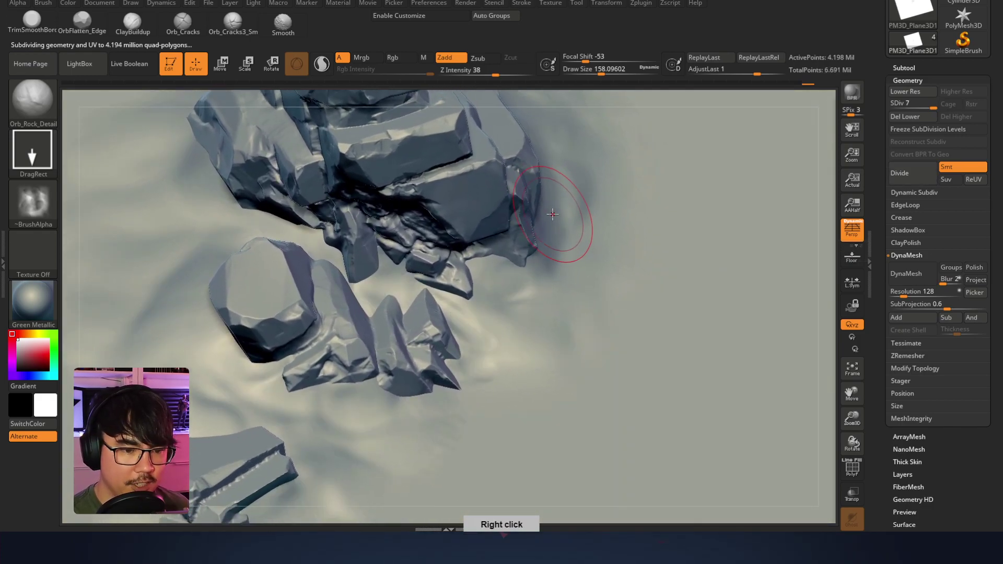
pyautogui.click(32, 105)
pyautogui.press('space')
pyautogui.moveTo(316, 229); pyautogui.dragTo(326, 226)
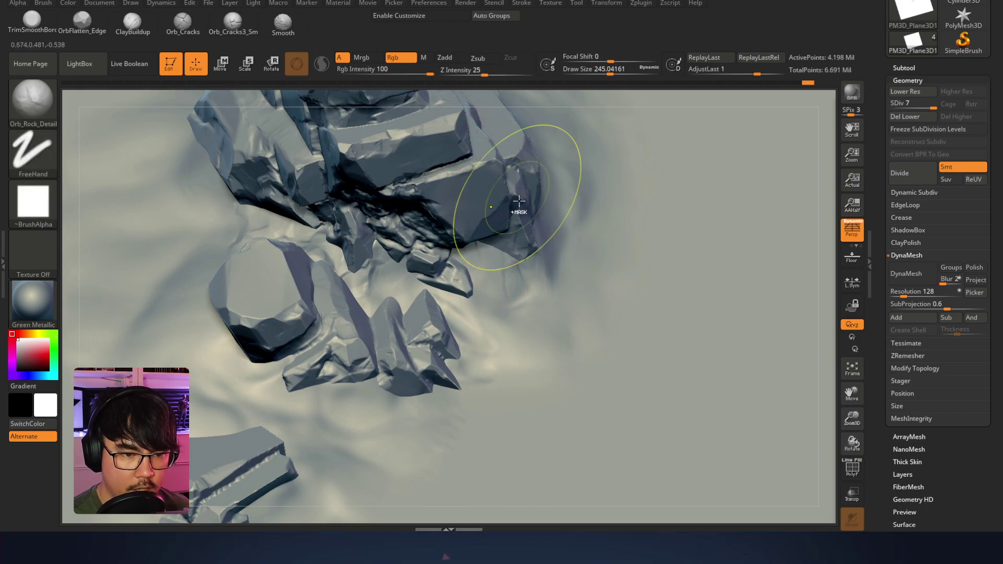
pyautogui.hotkey('ctrl', 'z')
pyautogui.moveTo(318, 132); pyautogui.dragTo(447, 154)
pyautogui.hotkey('ctrl', 'z')
pyautogui.hotkey('ctrl', 'z')
pyautogui.hotkey('ctrl', 'z')
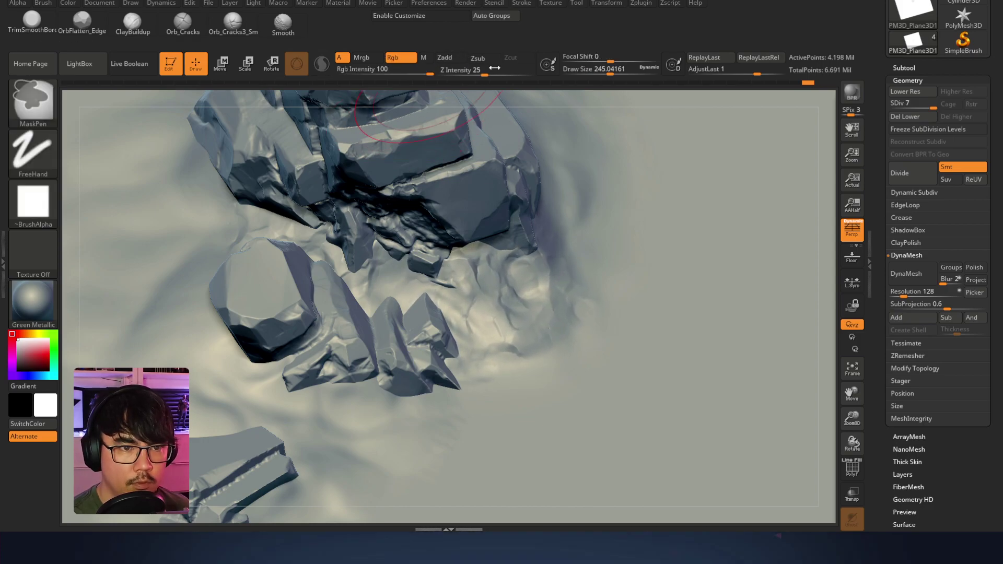
pyautogui.hotkey('ctrl', 'z')
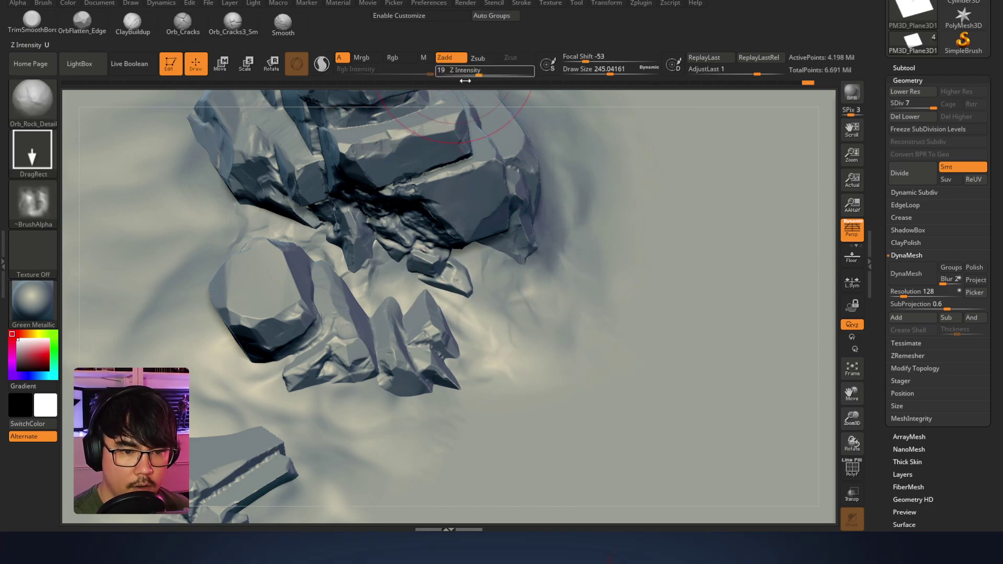
# Set Z Intensity to 19 and stamp rock detail onto the ground around the triangular slab
pyautogui.moveTo(404, 220); pyautogui.dragTo(444, 112, button='right')
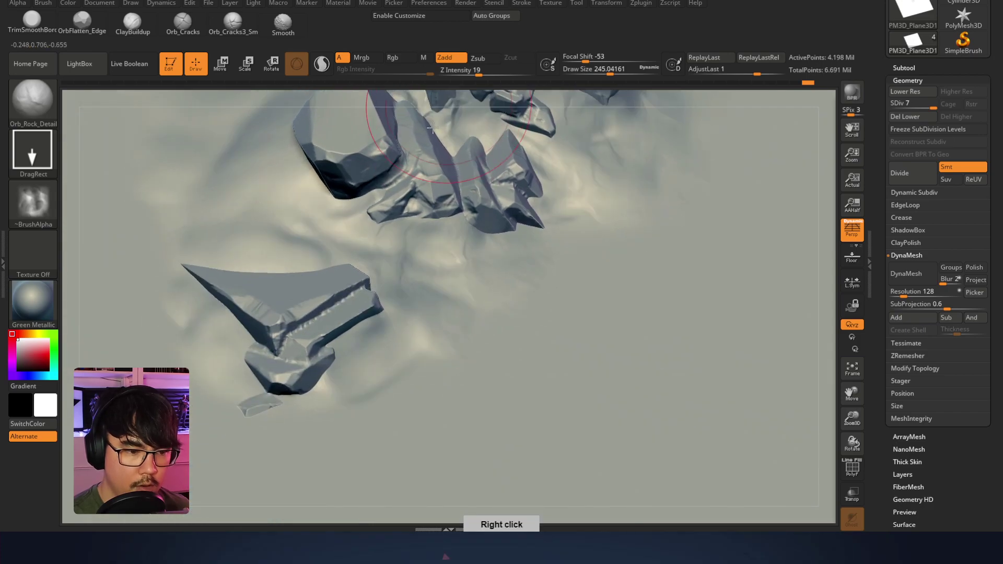
pyautogui.moveTo(379, 296); pyautogui.dragTo(418, 120)
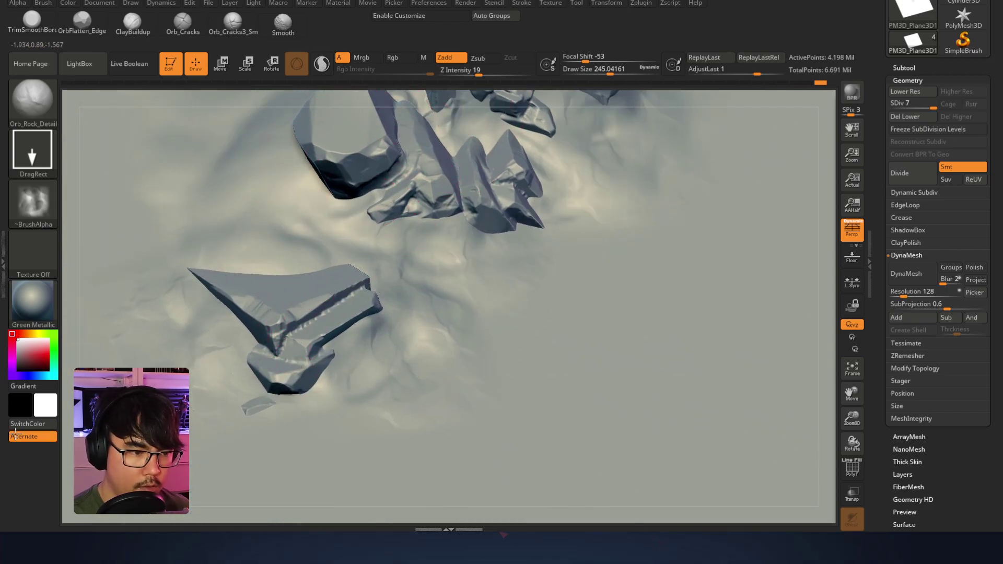
pyautogui.press('ctrl')
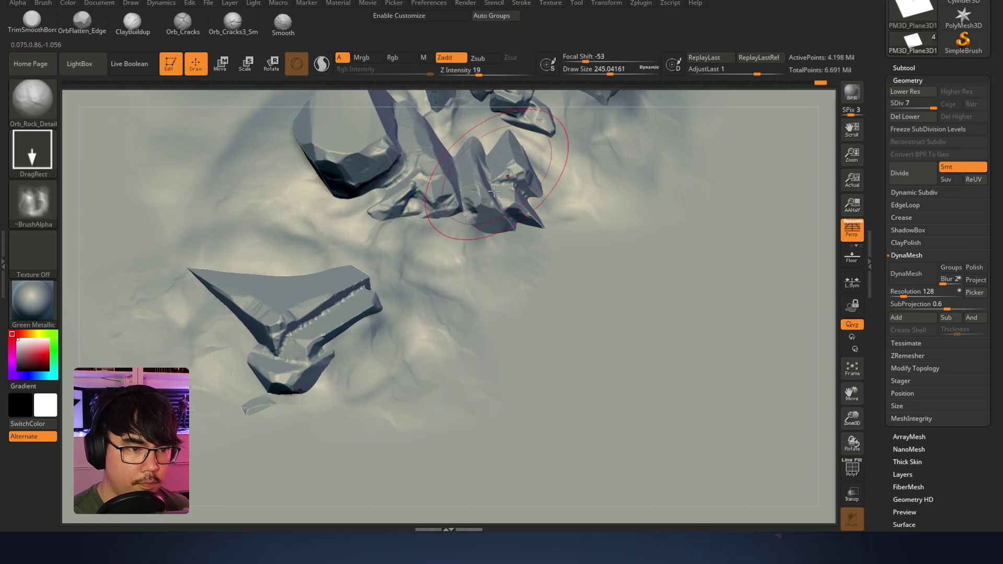
# Set Z Intensity to 26 and stamp rock detail onto the ground along the front base of the main rock
pyautogui.moveTo(481, 168); pyautogui.dragTo(422, 266, button='right')
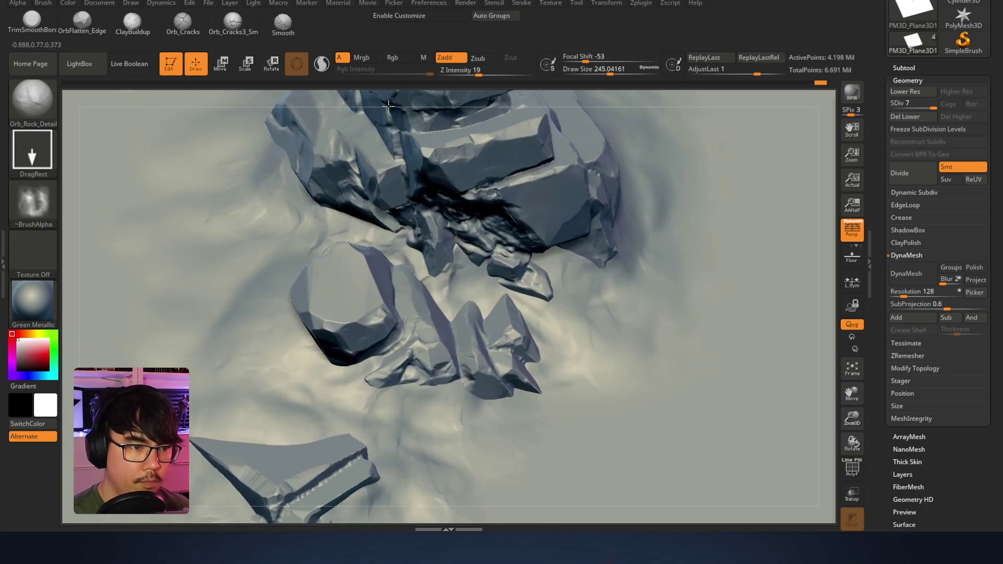
pyautogui.moveTo(427, 191); pyautogui.dragTo(435, 236, button='right')
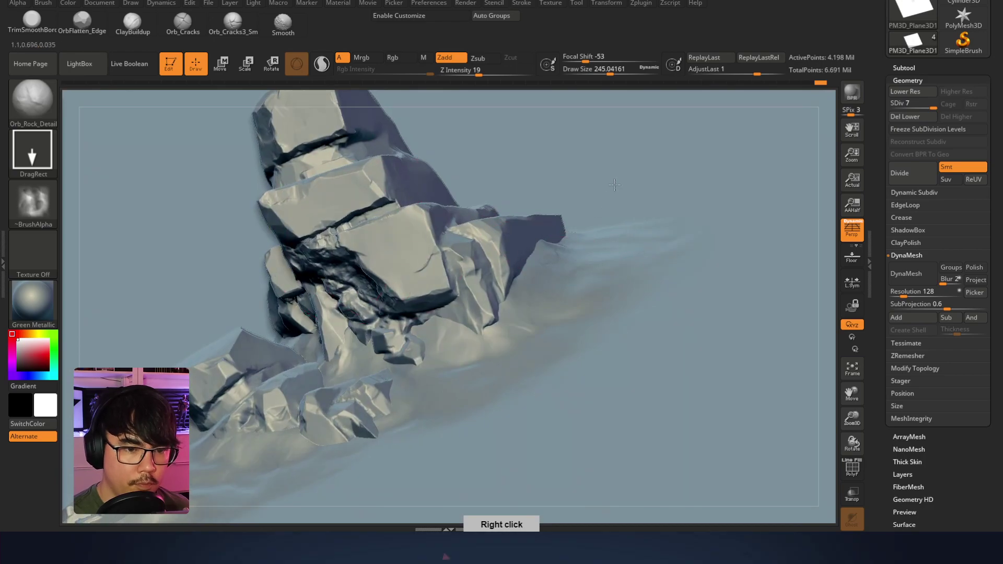
pyautogui.moveTo(636, 83); pyautogui.dragTo(507, 241, button='right')
pyautogui.moveTo(691, 84)
pyautogui.mouseDown(button='right')
pyautogui.moveTo(564, 209)
pyautogui.moveTo(574, 193)
pyautogui.moveTo(606, 167)
pyautogui.moveTo(545, 276)
pyautogui.moveTo(550, 291)
pyautogui.moveTo(521, 231)
pyautogui.mouseUp(button='right')
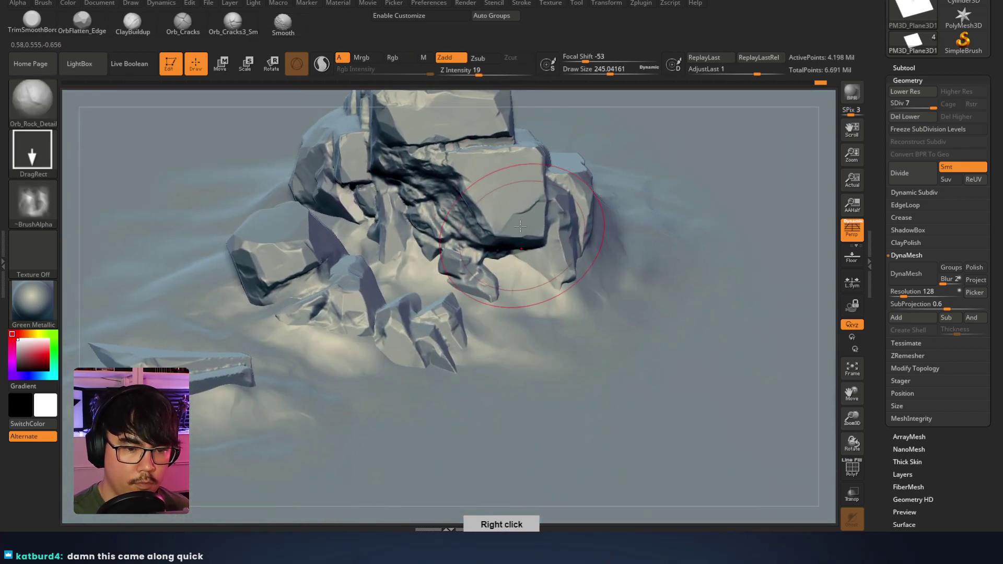
pyautogui.moveTo(479, 74); pyautogui.dragTo(486, 74)
pyautogui.moveTo(614, 222); pyautogui.dragTo(646, 184)
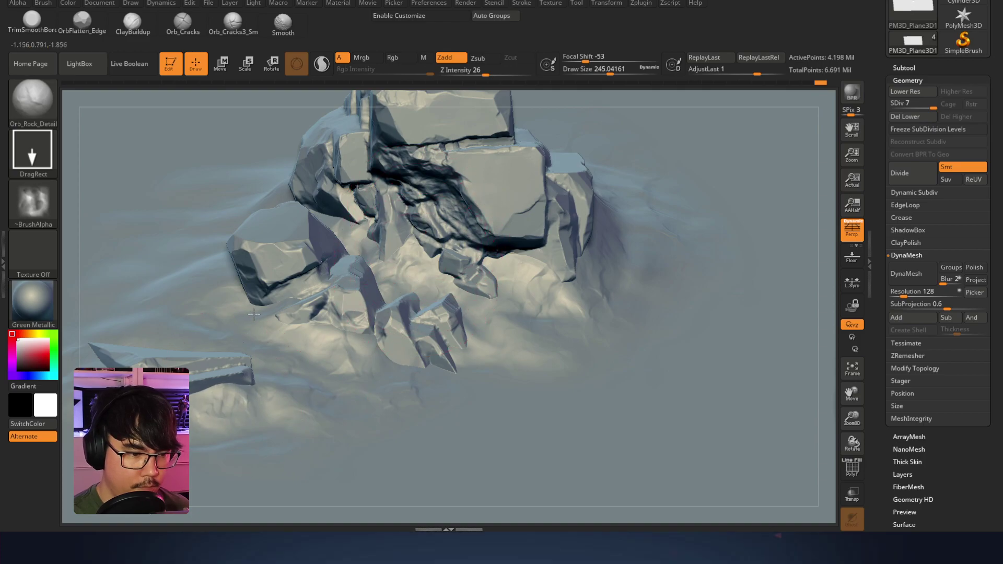
# Set Z Intensity to 36 and stamp rock detail onto the ground around the separate front boulder, comparing it through undo and redo
pyautogui.moveTo(486, 70); pyautogui.dragTo(494, 70)
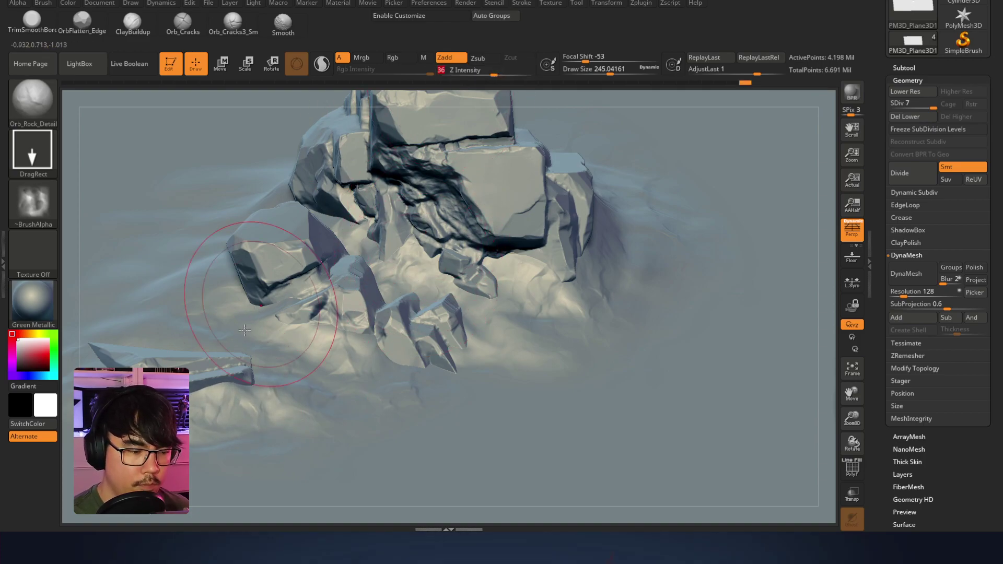
pyautogui.hotkey('ctrl', 'shift', 'z')
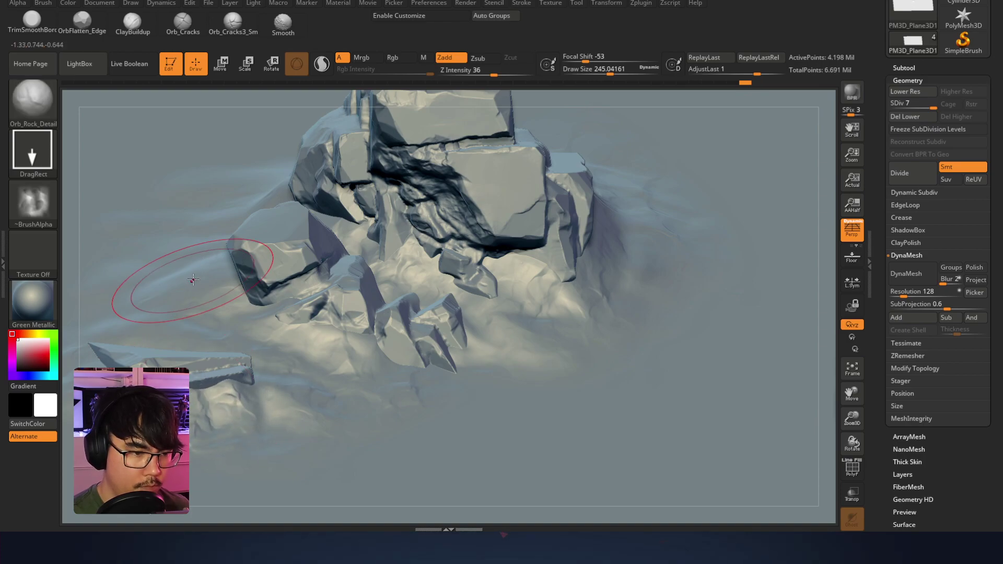
pyautogui.hotkey('ctrl', 'z')
pyautogui.hotkey('ctrl', 'shift', 'z')
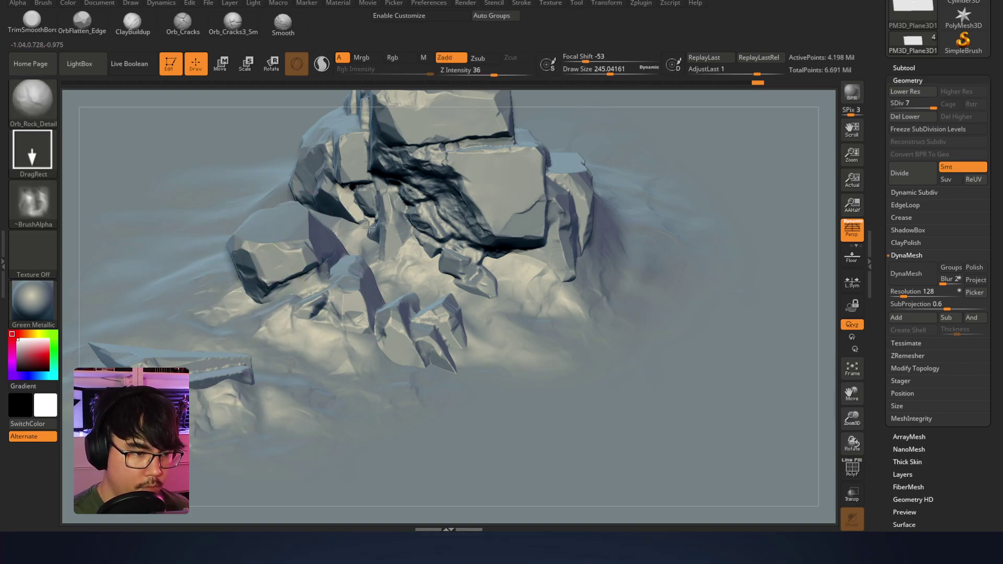
pyautogui.moveTo(372, 214)
pyautogui.mouseDown()
pyautogui.moveTo(343, 230)
pyautogui.moveTo(429, 172)
pyautogui.moveTo(435, 206)
pyautogui.mouseUp()
# Make Rock_003 the active subtool and set the detail brush to Z Intensity 14 and a draw size of about 145
pyautogui.moveTo(435, 206); pyautogui.dragTo(566, 193, button='right')
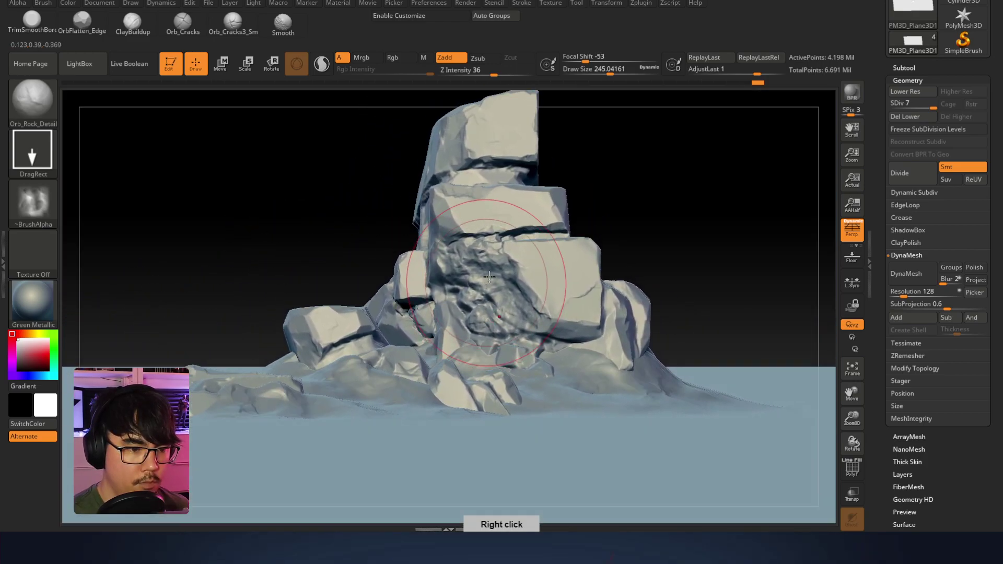
pyautogui.moveTo(557, 156); pyautogui.dragTo(561, 199, button='right')
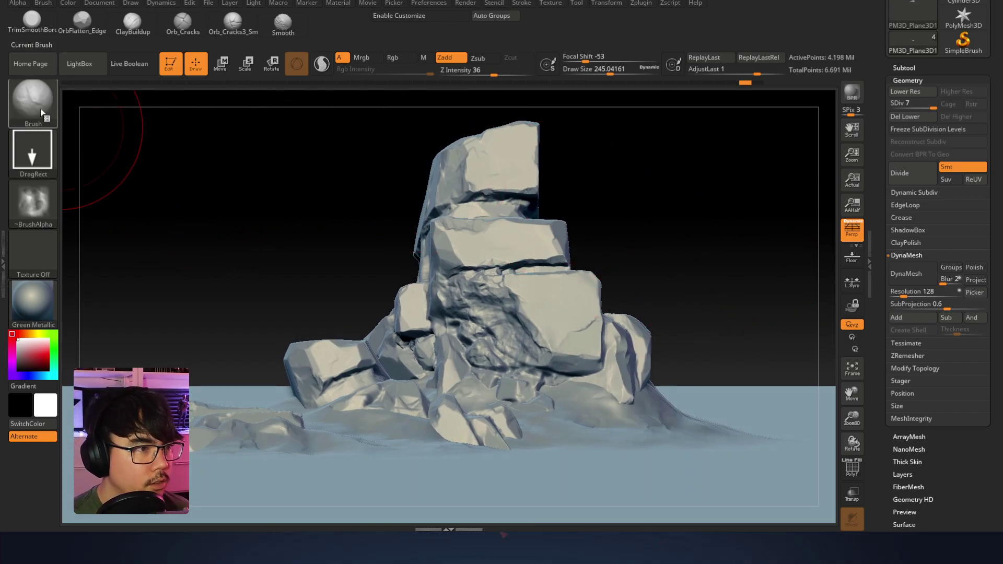
pyautogui.keyDown('alt'); pyautogui.click(508, 230); pyautogui.keyUp('alt')
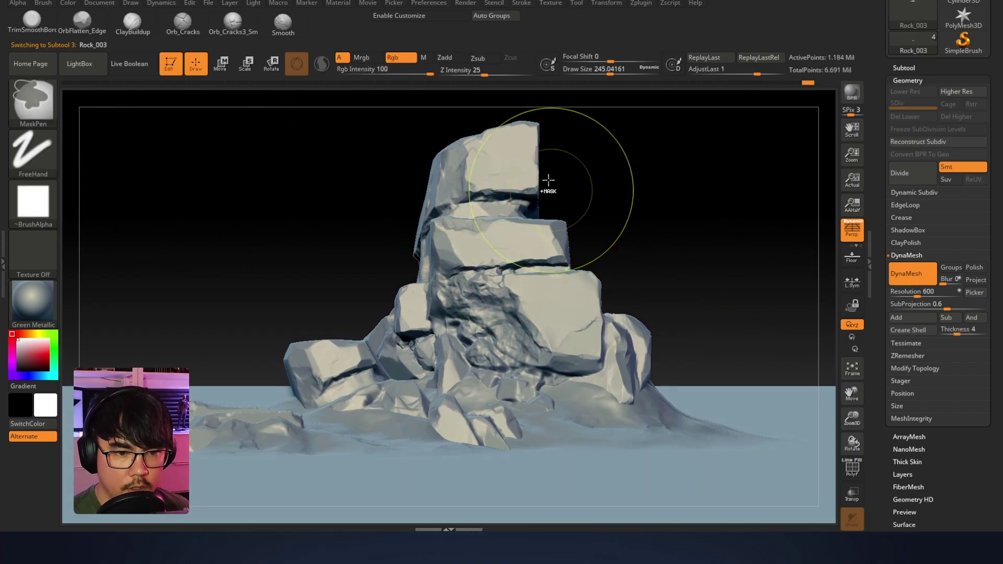
pyautogui.moveTo(484, 72); pyautogui.dragTo(464, 73)
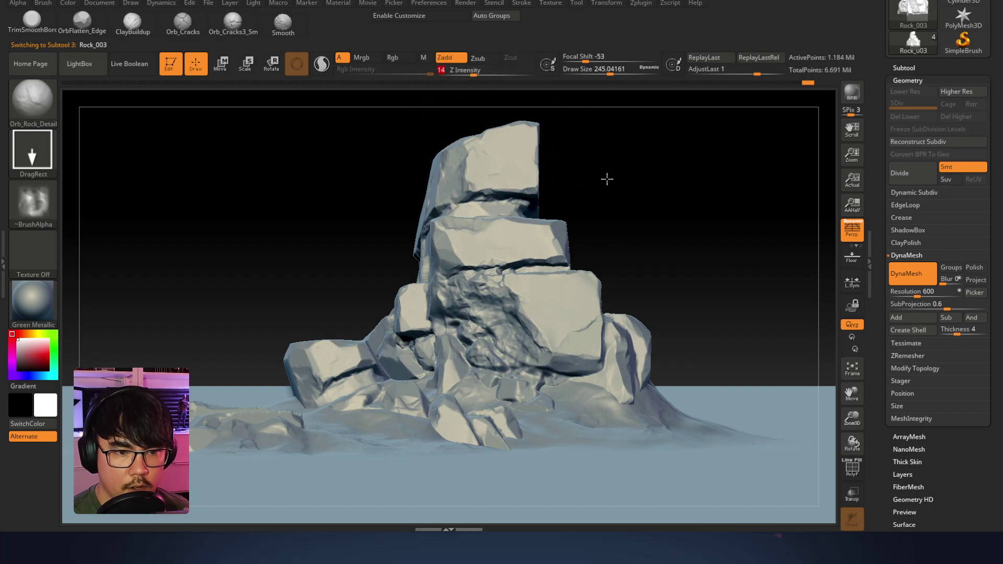
pyautogui.moveTo(487, 208)
pyautogui.keyDown('ctrl'); pyautogui.mouseDown(button='right')
pyautogui.moveTo(471, 248)
pyautogui.moveTo(403, 257)
pyautogui.moveTo(294, 358)
pyautogui.mouseUp(button='right'); pyautogui.keyUp('ctrl')
pyautogui.rightClick(294, 358)
pyautogui.moveTo(366, 286); pyautogui.dragTo(358, 286)
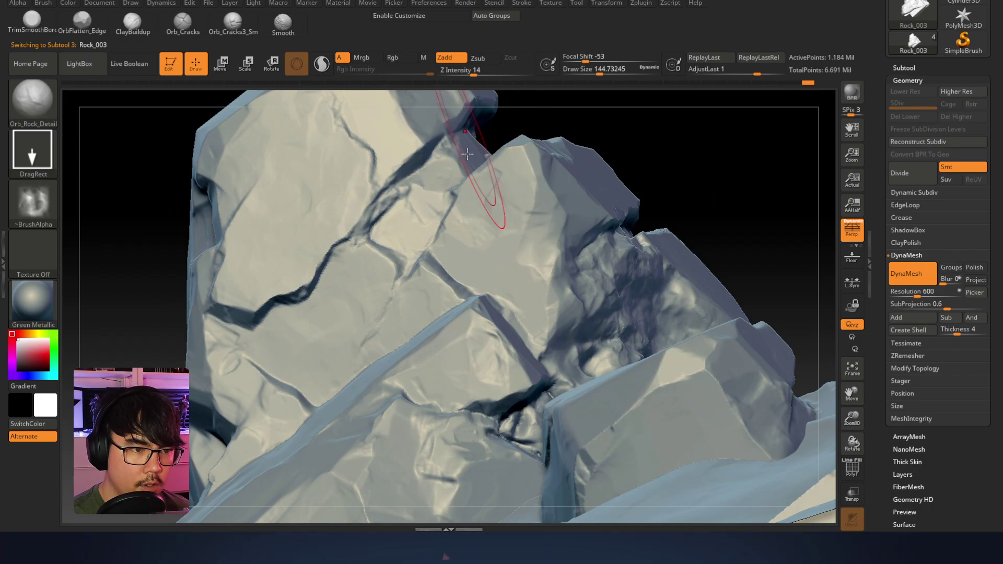
# Switch to Rock_002 and inspect the boulders along the base of the formation
pyautogui.keyDown('alt'); pyautogui.moveTo(496, 264); pyautogui.dragTo(490, 239, button='right'); pyautogui.keyUp('alt')
pyautogui.keyDown('alt'); pyautogui.moveTo(471, 304); pyautogui.dragTo(536, 212, button='right'); pyautogui.keyUp('alt')
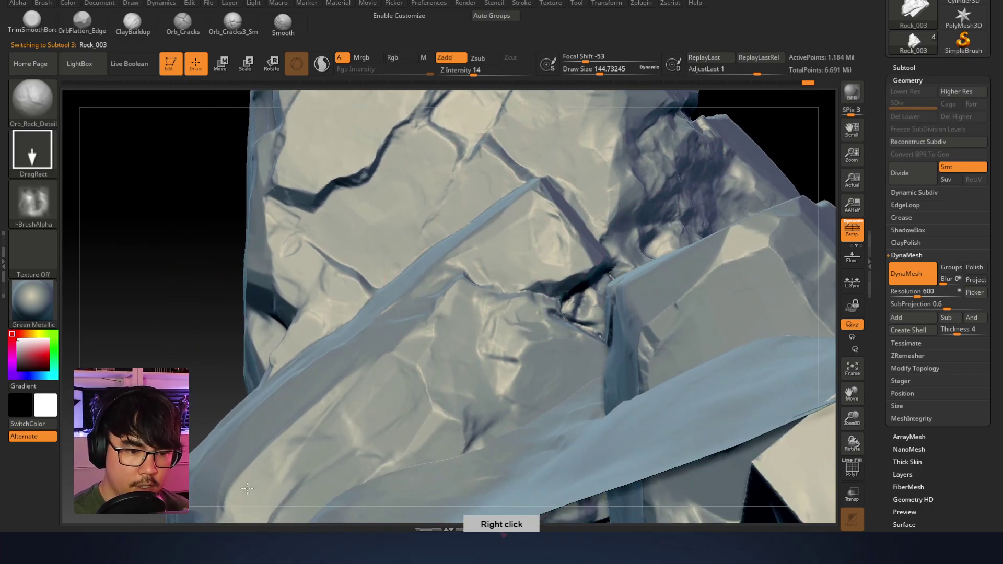
pyautogui.keyDown('alt'); pyautogui.moveTo(733, 304); pyautogui.dragTo(567, 299, button='right'); pyautogui.keyUp('alt')
pyautogui.keyDown('alt'); pyautogui.click(567, 300); pyautogui.keyUp('alt')
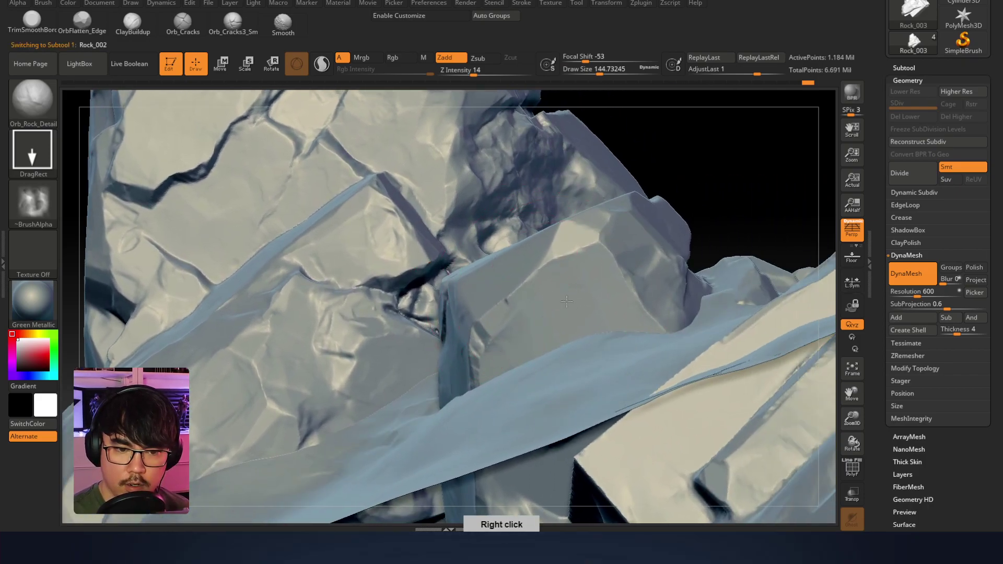
pyautogui.moveTo(731, 245); pyautogui.dragTo(546, 333, button='right')
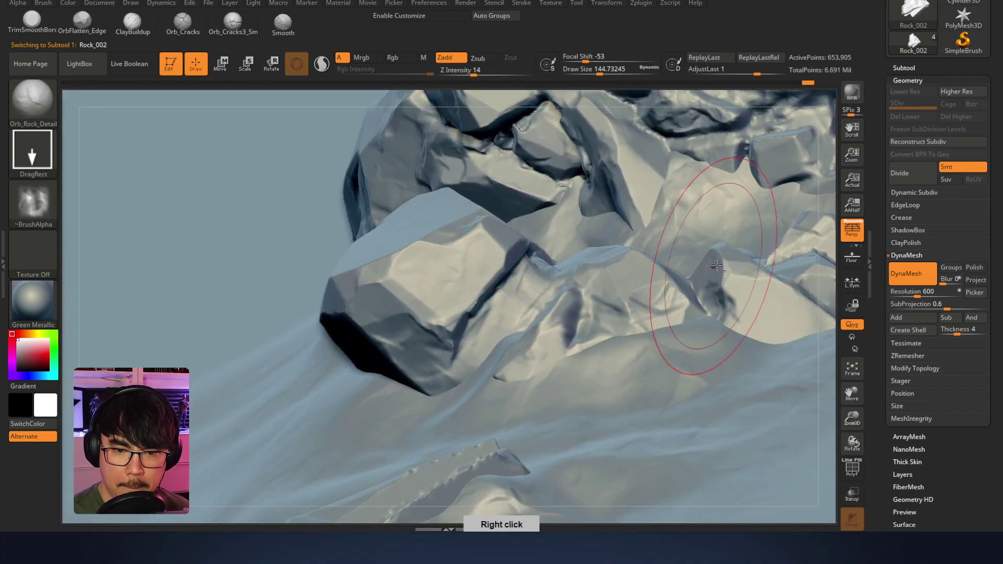
pyautogui.keyDown('alt'); pyautogui.moveTo(719, 265); pyautogui.dragTo(595, 346, button='right'); pyautogui.keyUp('alt')
pyautogui.keyDown('alt'); pyautogui.moveTo(677, 308); pyautogui.dragTo(684, 346, button='right'); pyautogui.keyUp('alt')
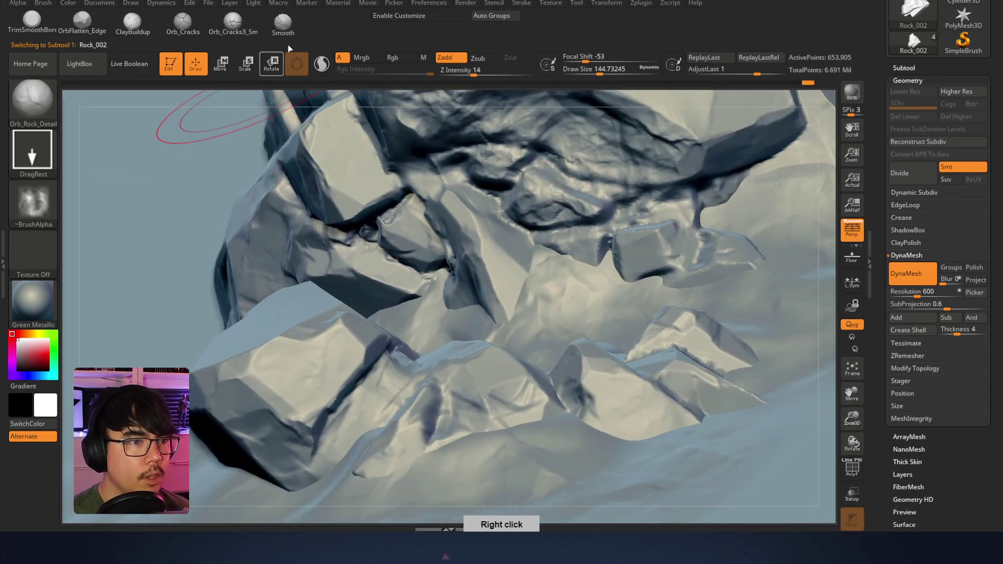
# Choose the OrbFlatten_Edge brush with a draw size of about 37 and make Rock_003 the active subtool
pyautogui.click(31, 107)
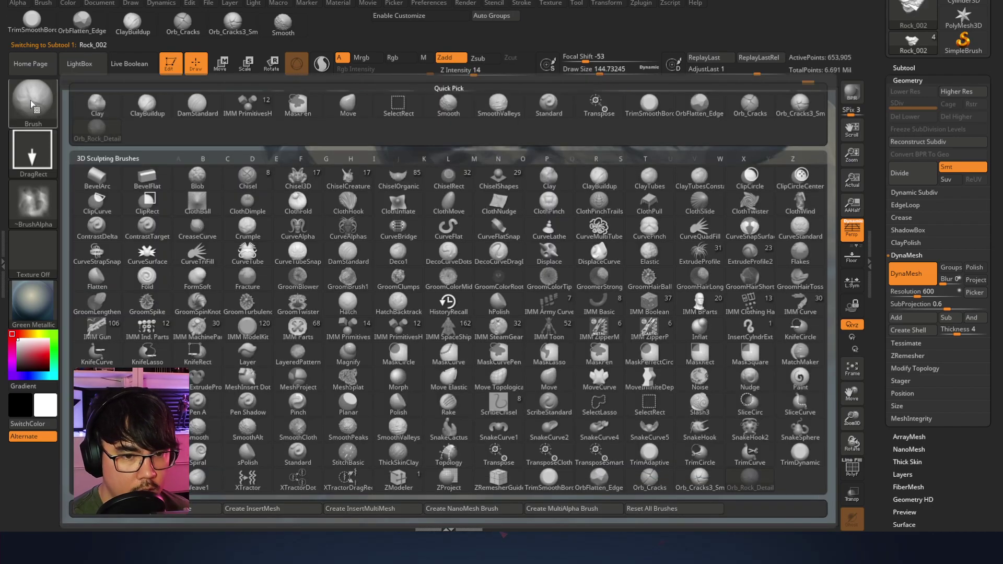
pyautogui.click(707, 104)
pyautogui.moveTo(700, 232); pyautogui.dragTo(524, 299, button='right')
pyautogui.rightClick(524, 300)
pyautogui.moveTo(591, 230); pyautogui.dragTo(569, 231)
pyautogui.moveTo(523, 156)
pyautogui.keyDown('alt'); pyautogui.mouseDown(button='right')
pyautogui.moveTo(533, 155)
pyautogui.moveTo(537, 318)
pyautogui.mouseUp(button='right'); pyautogui.keyUp('alt')
pyautogui.moveTo(488, 188)
pyautogui.keyDown('alt'); pyautogui.mouseDown(button='right')
pyautogui.moveTo(496, 208)
pyautogui.moveTo(486, 215)
pyautogui.mouseUp(button='right'); pyautogui.keyUp('alt')
pyautogui.keyDown('alt'); pyautogui.click(479, 211); pyautogui.keyUp('alt')
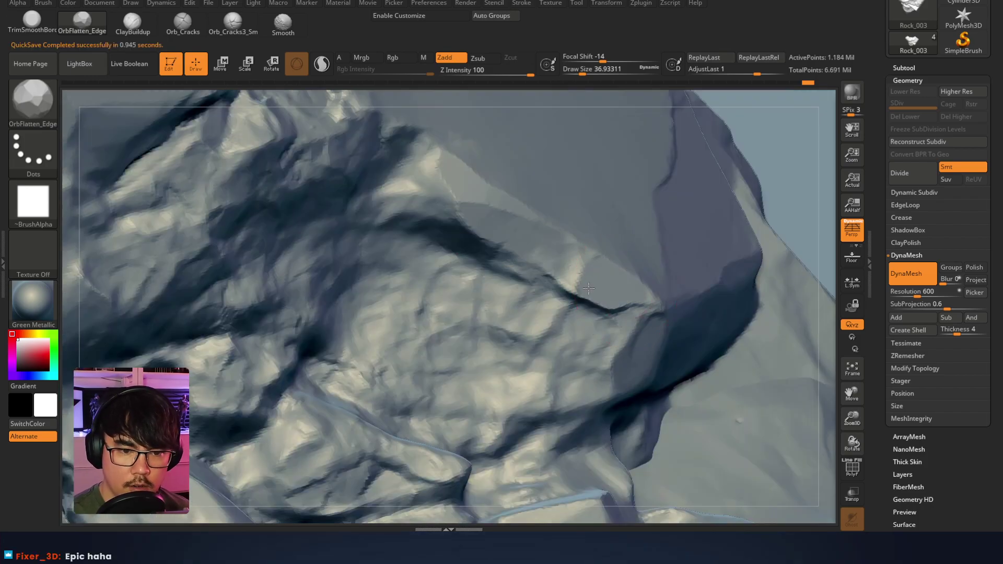
# Flatten facets onto the small boulder at the foot of the broken area with the OrbFlatten_Edge brush
pyautogui.moveTo(589, 288)
pyautogui.mouseDown(button='right')
pyautogui.moveTo(494, 359)
pyautogui.moveTo(354, 384)
pyautogui.mouseUp(button='right')
pyautogui.moveTo(345, 427); pyautogui.dragTo(313, 428)
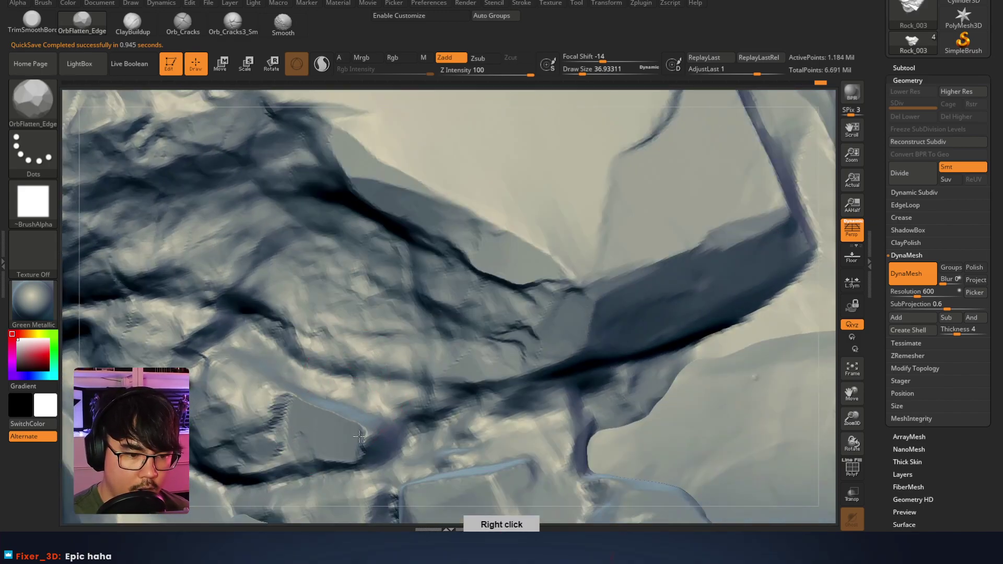
pyautogui.moveTo(262, 397); pyautogui.dragTo(225, 397)
pyautogui.keyDown('alt'); pyautogui.moveTo(196, 369); pyautogui.dragTo(295, 357, button='right'); pyautogui.keyUp('alt')
pyautogui.moveTo(276, 342)
pyautogui.mouseDown()
pyautogui.moveTo(326, 321)
pyautogui.moveTo(342, 329)
pyautogui.moveTo(334, 320)
pyautogui.mouseUp()
# Set the draw size to about 22 and flatten small facets among the creases just above the small boulder
pyautogui.press('space')
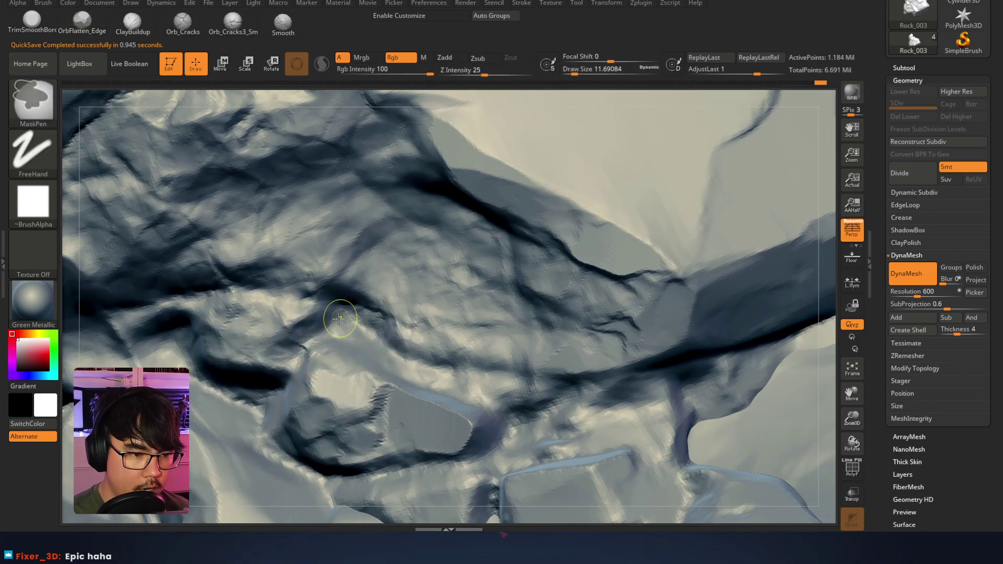
pyautogui.moveTo(327, 311); pyautogui.dragTo(325, 253, button='right')
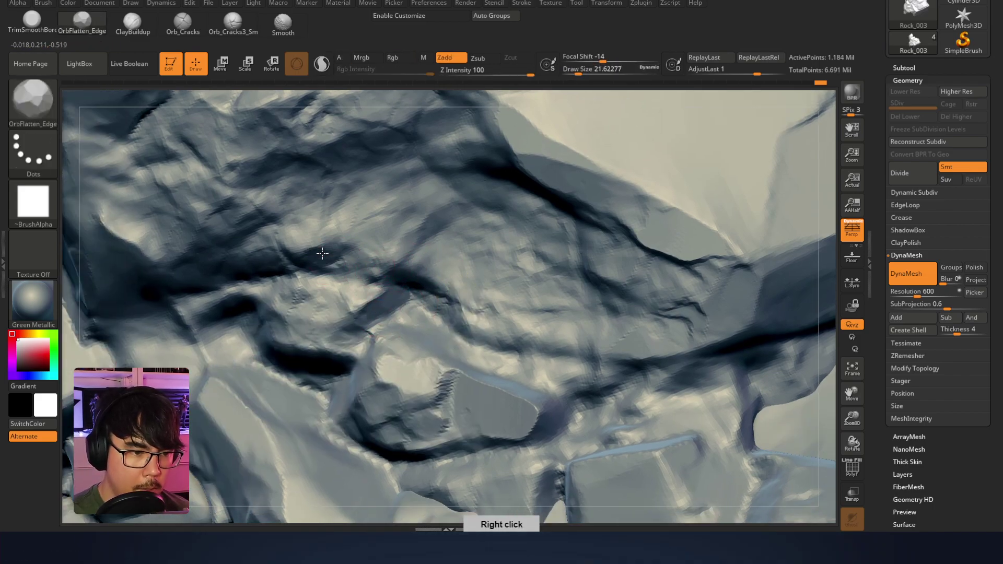
pyautogui.moveTo(374, 219); pyautogui.dragTo(387, 197, button='right')
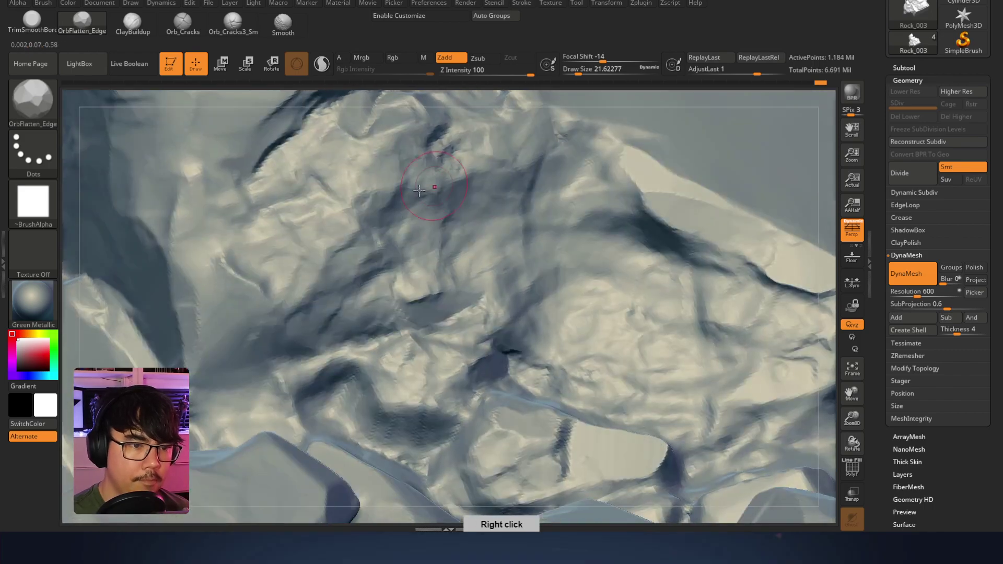
# Set the draw size to about 46 and flatten broader facets across the upper part of the broken area
pyautogui.press('space')
pyautogui.moveTo(414, 195); pyautogui.dragTo(423, 194)
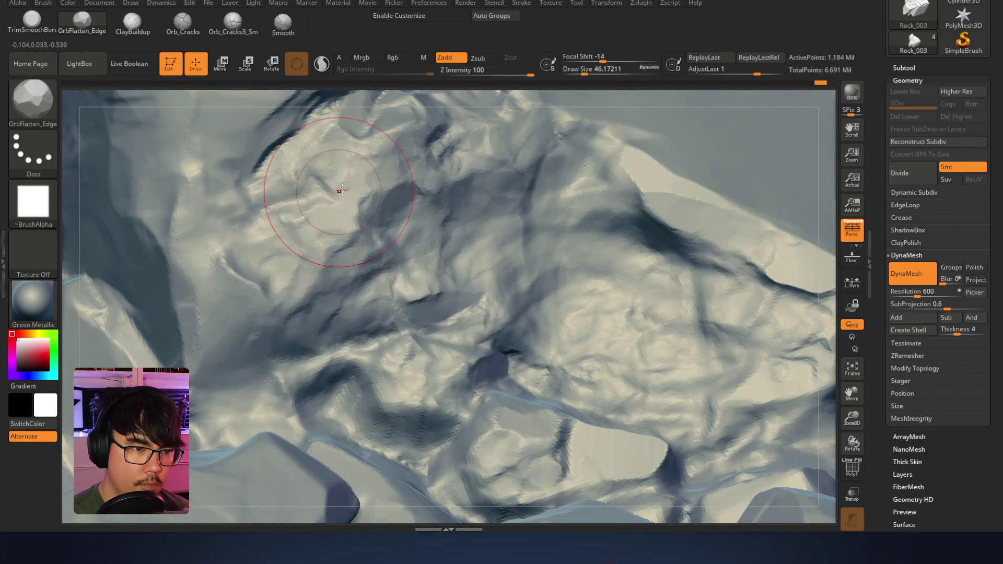
pyautogui.moveTo(507, 213)
pyautogui.mouseDown()
pyautogui.moveTo(505, 196)
pyautogui.moveTo(545, 164)
pyautogui.moveTo(559, 169)
pyautogui.mouseUp()
pyautogui.moveTo(616, 220)
pyautogui.mouseDown()
pyautogui.moveTo(646, 235)
pyautogui.moveTo(619, 256)
pyautogui.moveTo(606, 252)
pyautogui.mouseUp()
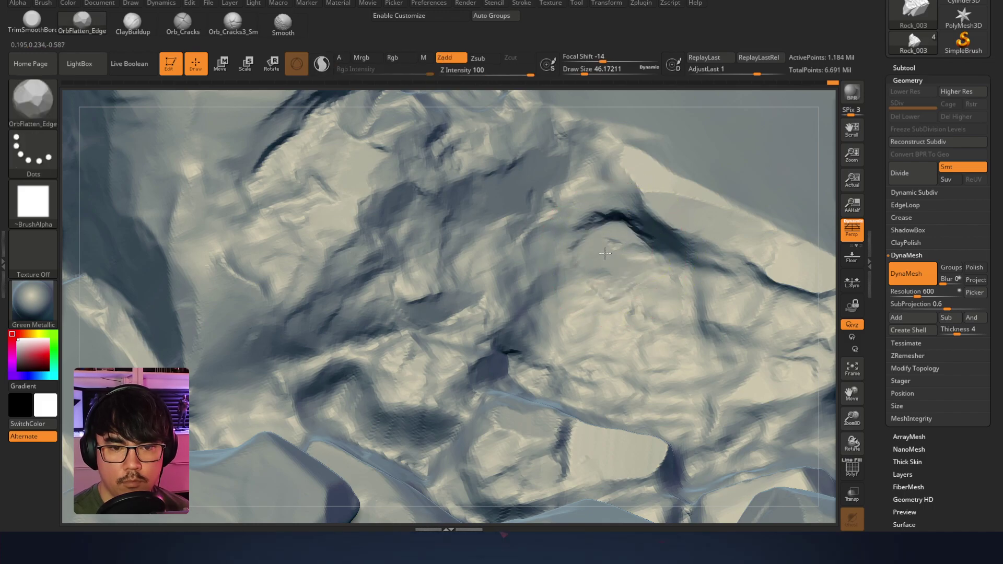
# Switch to the TrimSmoothBorder brush with a draw size of about 25 and a focal shift of -80 for the large block beside the broken area
pyautogui.moveTo(624, 231)
pyautogui.mouseDown(button='right')
pyautogui.moveTo(609, 236)
pyautogui.moveTo(596, 208)
pyautogui.moveTo(506, 182)
pyautogui.mouseUp(button='right')
pyautogui.keyDown('ctrl'); pyautogui.moveTo(626, 255); pyautogui.dragTo(586, 231, button='right'); pyautogui.keyUp('ctrl')
pyautogui.click(32, 22)
pyautogui.press('space')
pyautogui.moveTo(639, 238); pyautogui.dragTo(627, 235)
pyautogui.press(']')
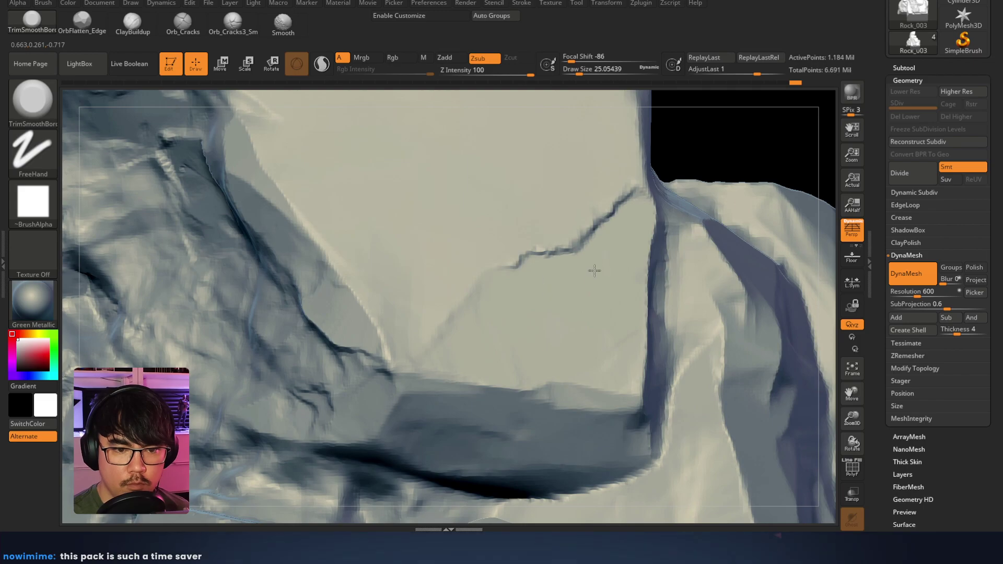
pyautogui.press('space')
pyautogui.moveTo(499, 355); pyautogui.dragTo(504, 355)
pyautogui.keyDown('ctrl'); pyautogui.moveTo(504, 355); pyautogui.dragTo(149, 163, button='right'); pyautogui.keyUp('ctrl')
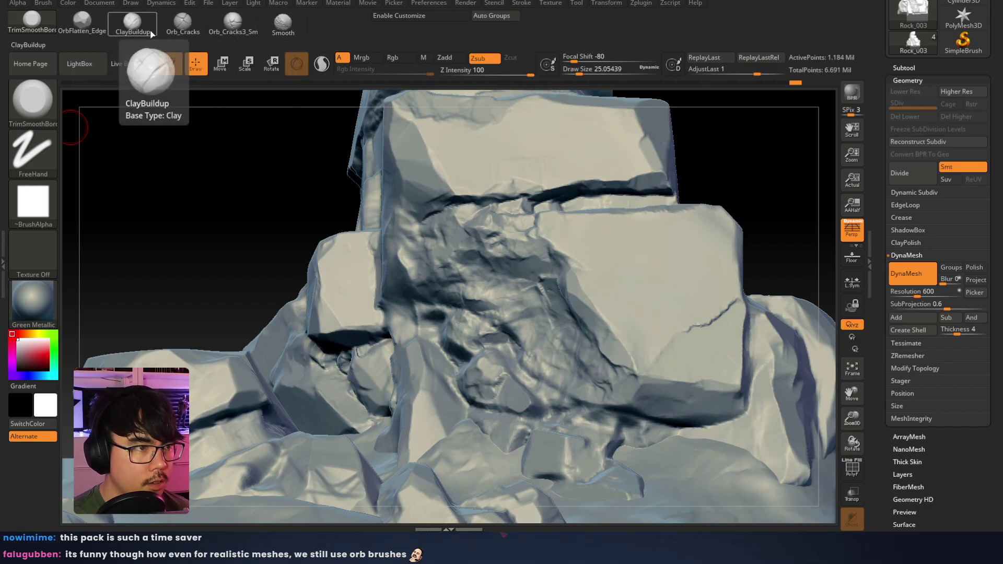
# Choose the DamStandard brush and set its draw size to about 13 for the broken area
pyautogui.click(33, 102)
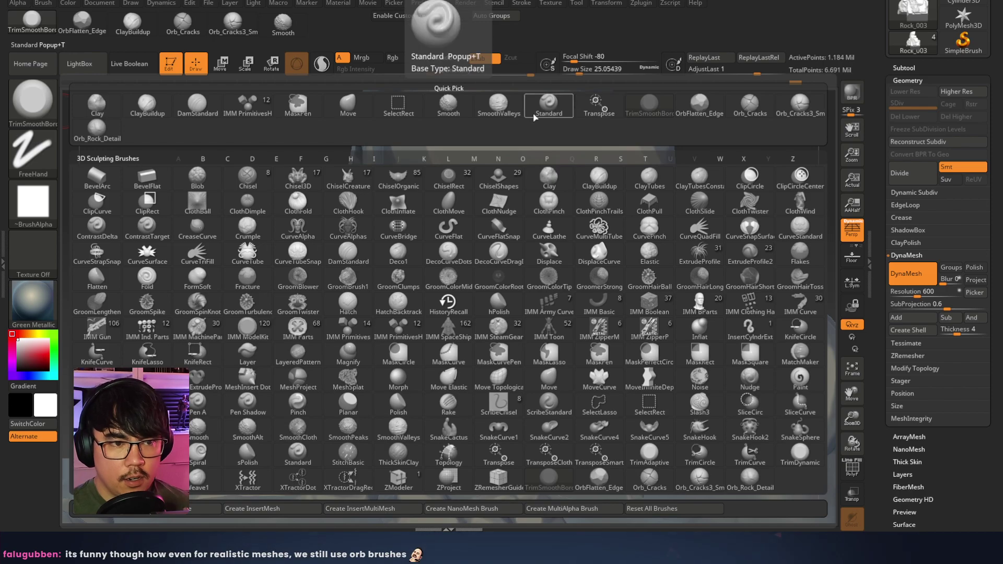
pyautogui.press('d')
pyautogui.press('s')
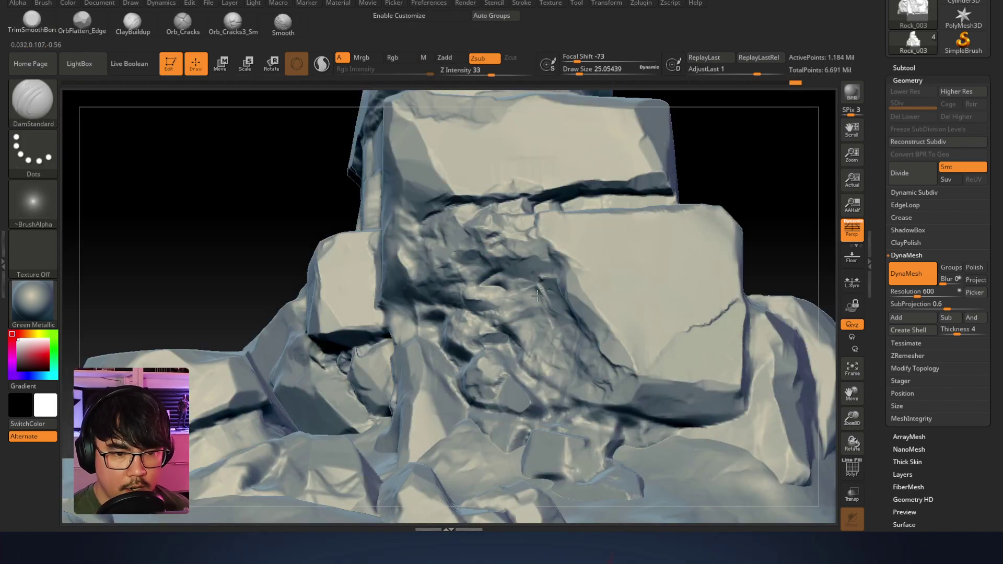
pyautogui.press('space')
pyautogui.moveTo(543, 281); pyautogui.dragTo(537, 280)
pyautogui.keyDown('ctrl'); pyautogui.moveTo(537, 281); pyautogui.dragTo(568, 250, button='right'); pyautogui.keyUp('ctrl')
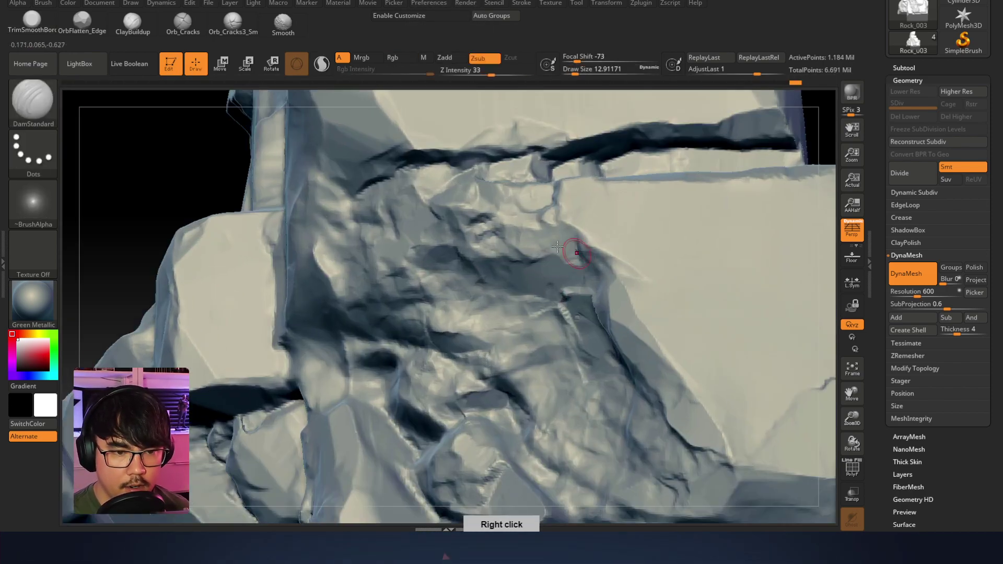
# Carve cracks into the upper broken area and deepen the crevice where it meets the large block's flat face, smoothing as needed
pyautogui.moveTo(431, 207); pyautogui.dragTo(452, 227)
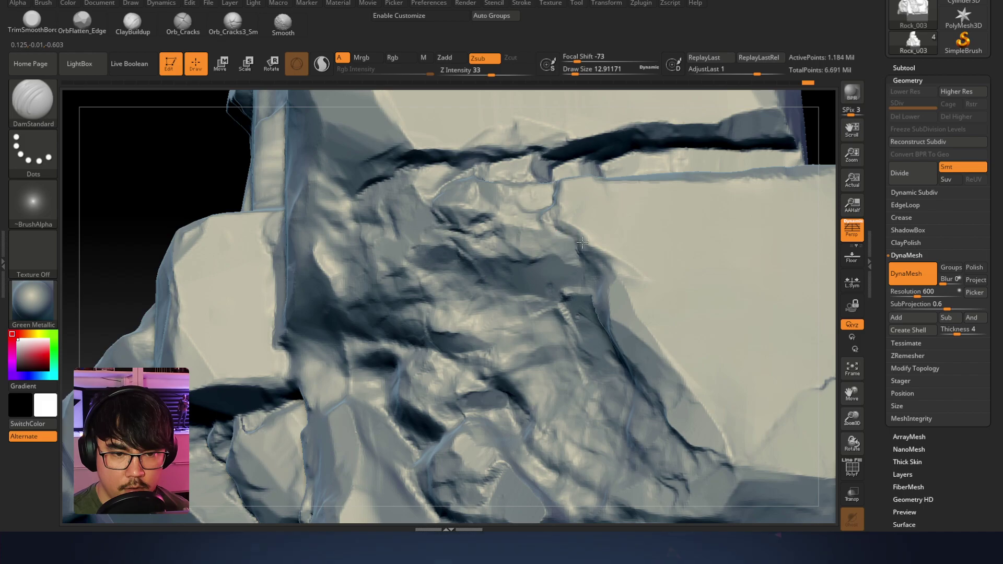
pyautogui.moveTo(596, 262); pyautogui.dragTo(595, 253, button='right')
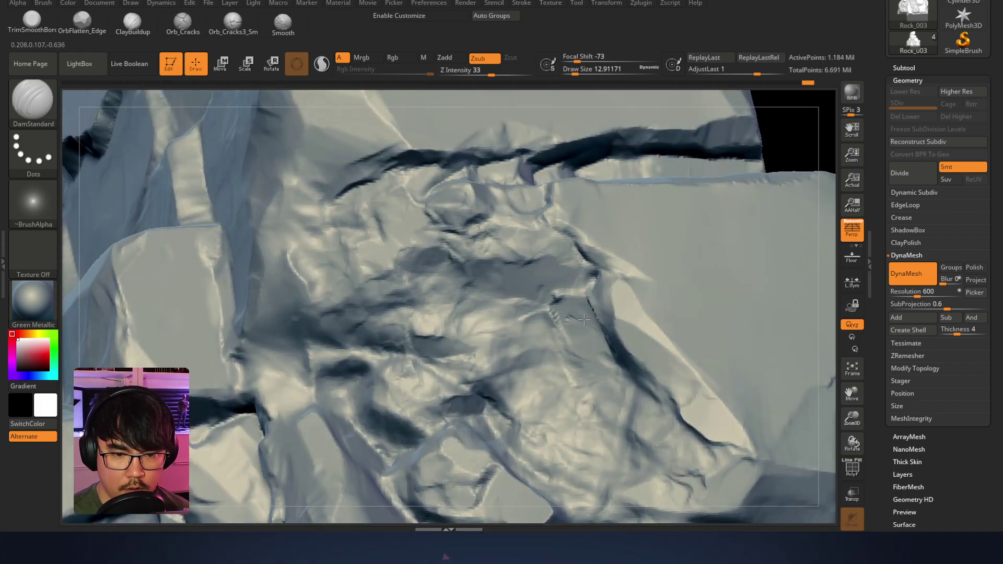
pyautogui.moveTo(599, 326); pyautogui.dragTo(535, 282, button='right')
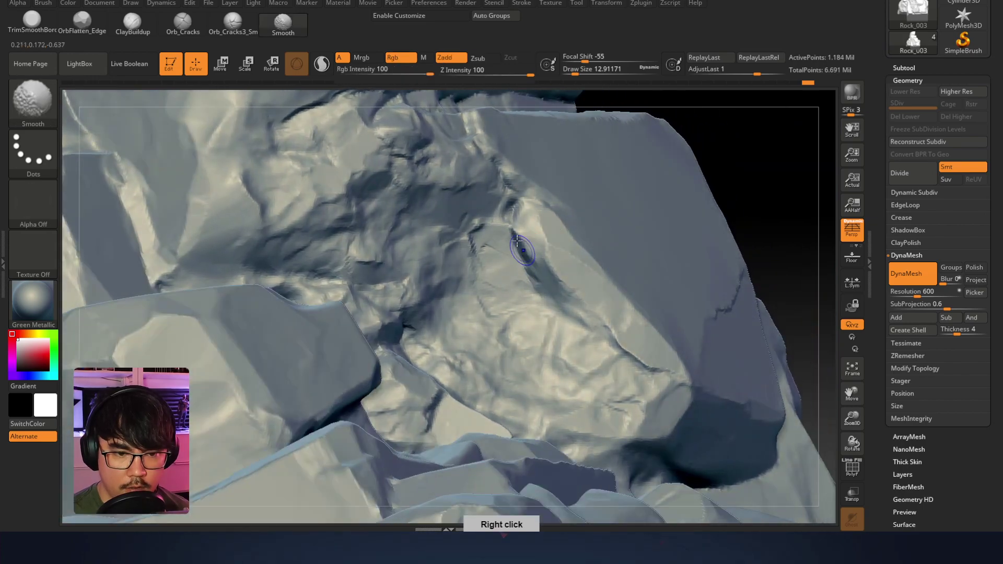
pyautogui.moveTo(582, 316); pyautogui.dragTo(618, 345, button='right')
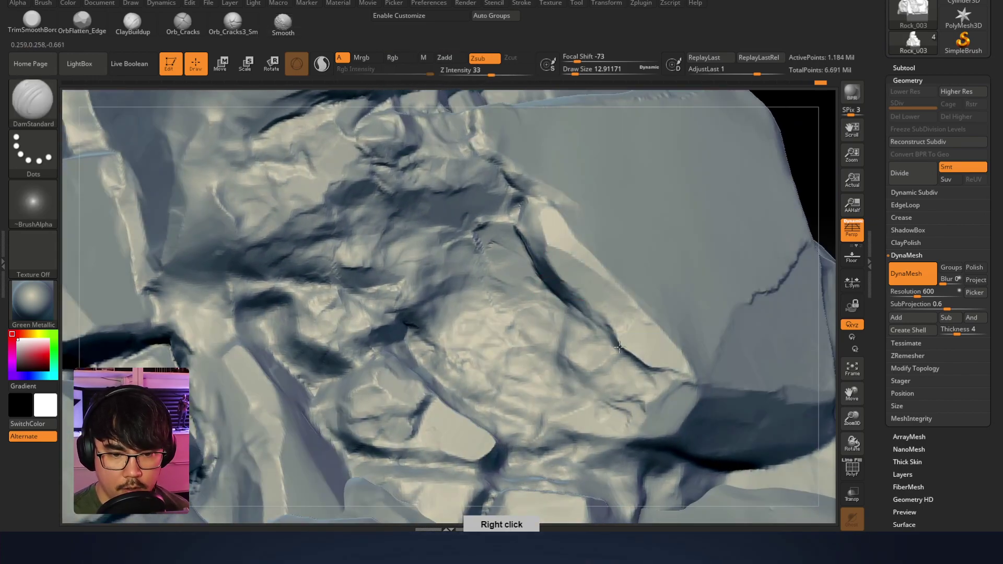
pyautogui.moveTo(674, 377); pyautogui.dragTo(434, 293, button='right')
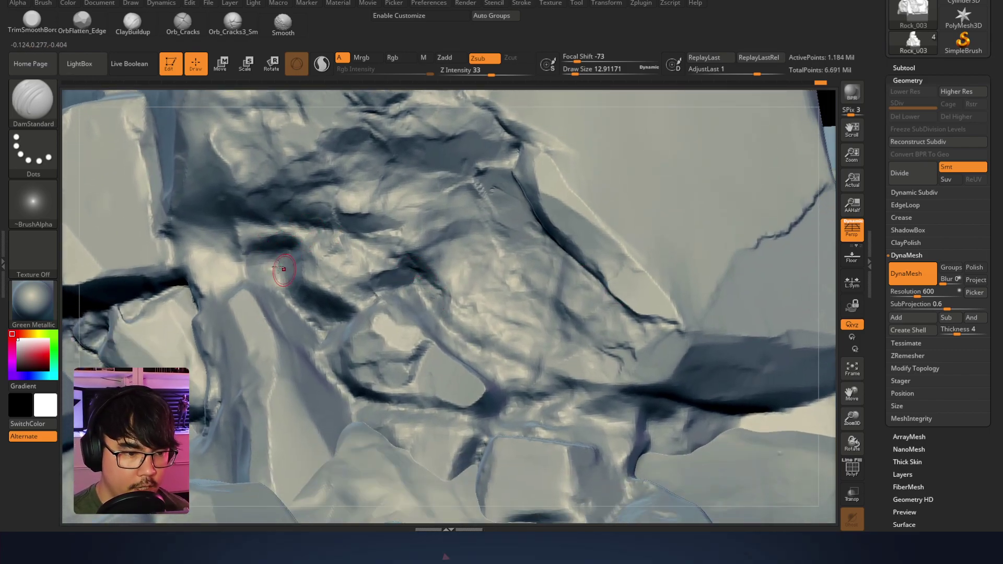
# Carve and smooth the crevices around the small boulder and along the gap beneath the large block
pyautogui.moveTo(282, 269); pyautogui.dragTo(271, 282, button='right')
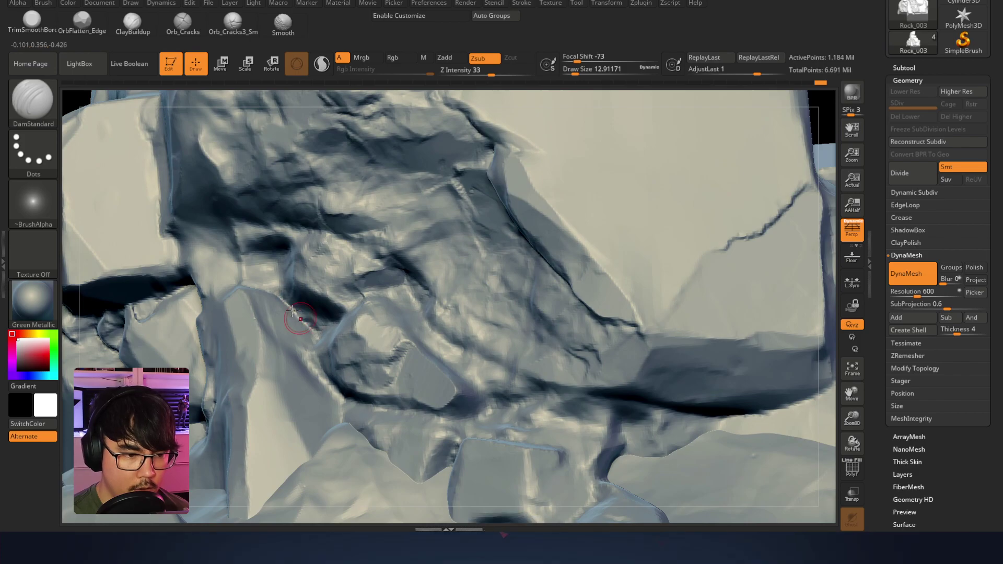
pyautogui.press('shift')
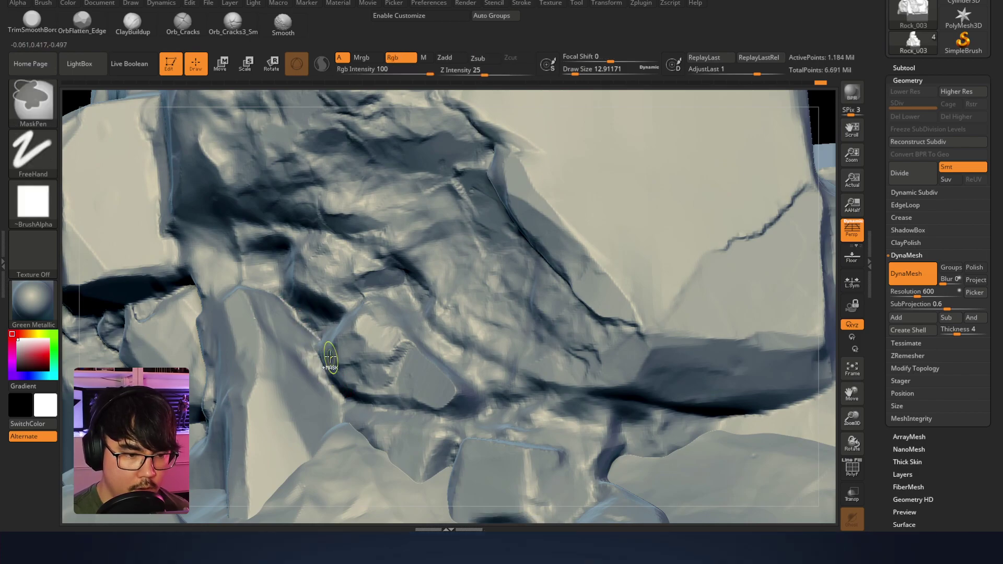
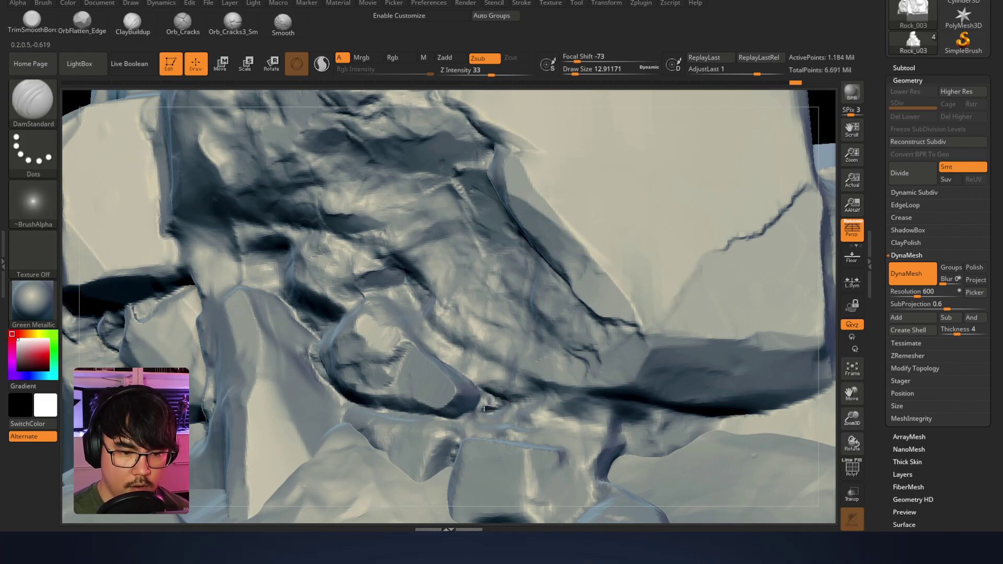
pyautogui.keyDown('shift'); pyautogui.moveTo(566, 394); pyautogui.dragTo(509, 401); pyautogui.keyUp('shift')
pyautogui.moveTo(499, 403); pyautogui.dragTo(674, 410)
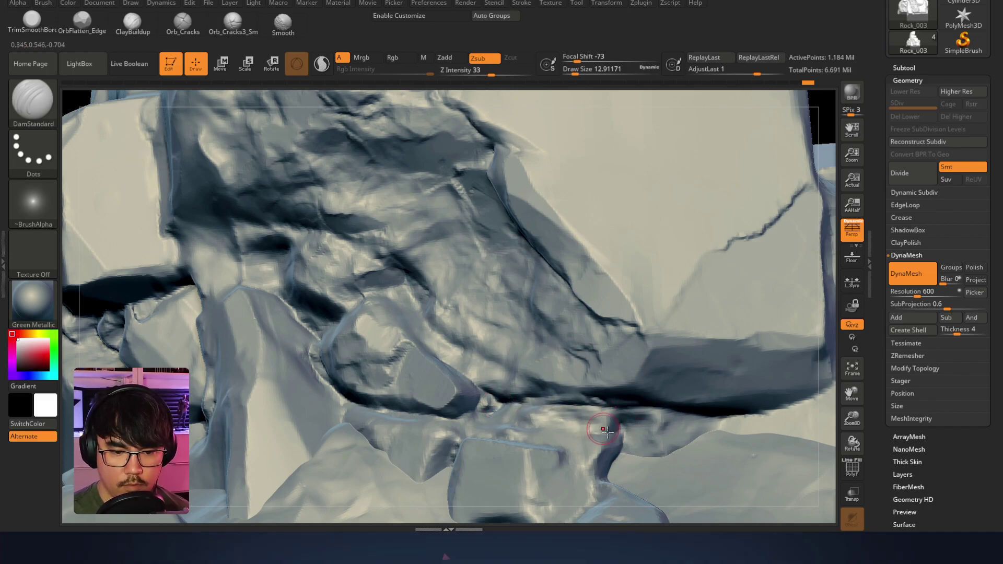
pyautogui.moveTo(516, 420); pyautogui.dragTo(630, 434)
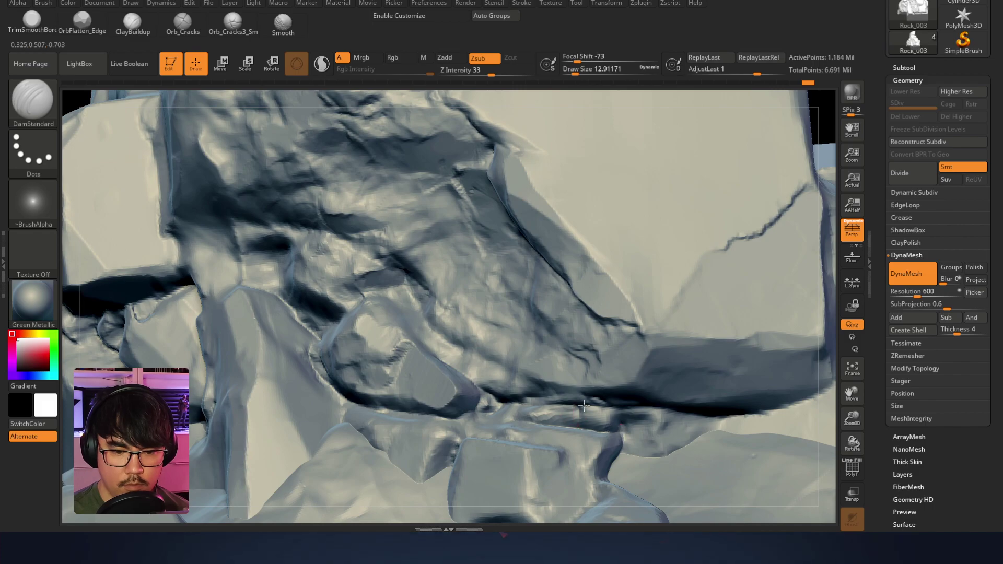
# Sharpen the crevices where the broken area meets the side boulder and the pointed rock at its base
pyautogui.moveTo(661, 338)
pyautogui.mouseDown(button='right')
pyautogui.moveTo(503, 312)
pyautogui.moveTo(491, 262)
pyautogui.moveTo(501, 234)
pyautogui.mouseUp(button='right')
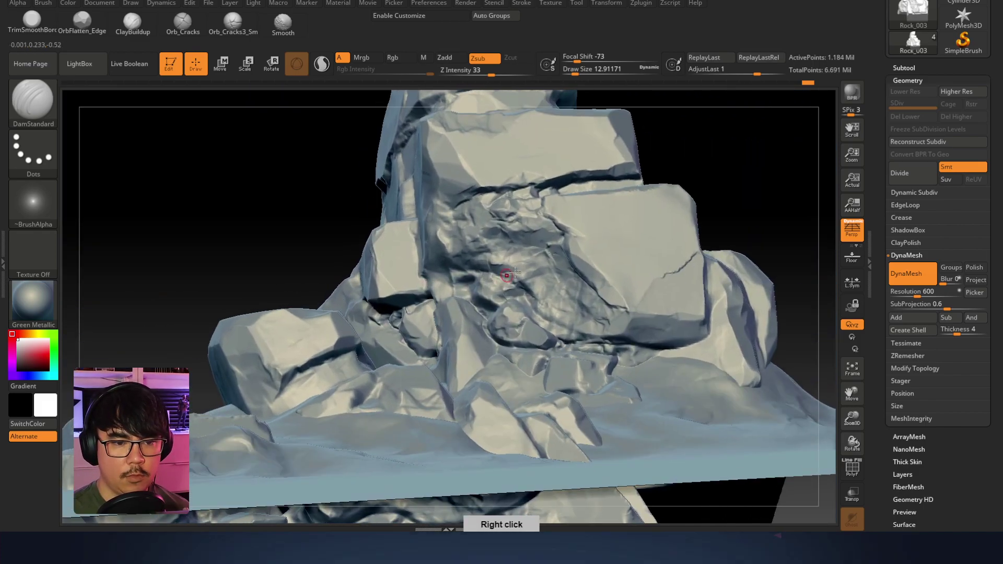
pyautogui.keyDown('ctrl'); pyautogui.moveTo(519, 189); pyautogui.dragTo(554, 200, button='right'); pyautogui.keyUp('ctrl')
pyautogui.moveTo(418, 181); pyautogui.dragTo(418, 181, button='right')
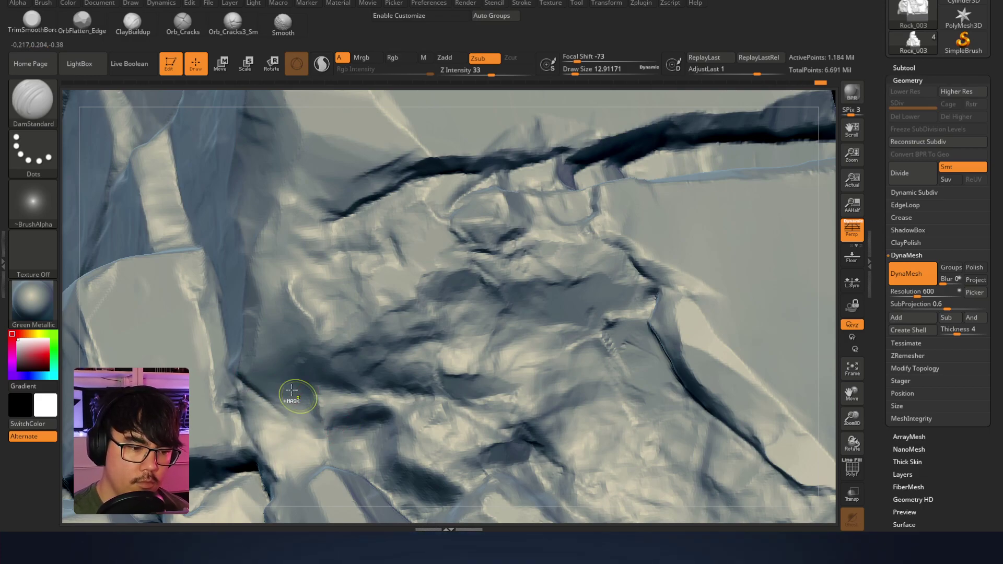
pyautogui.moveTo(304, 311); pyautogui.dragTo(303, 272, button='right')
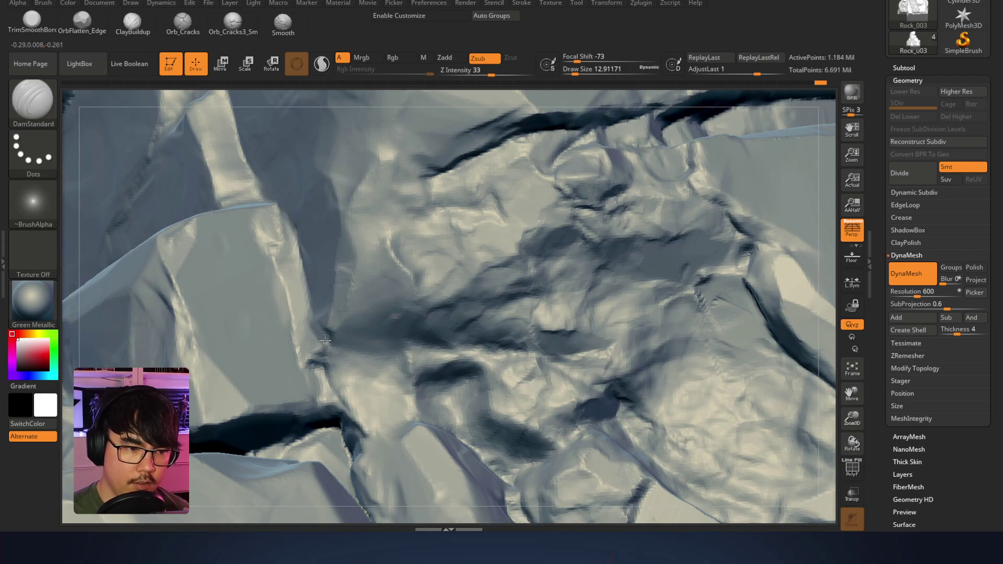
pyautogui.moveTo(354, 403); pyautogui.dragTo(384, 380, button='right')
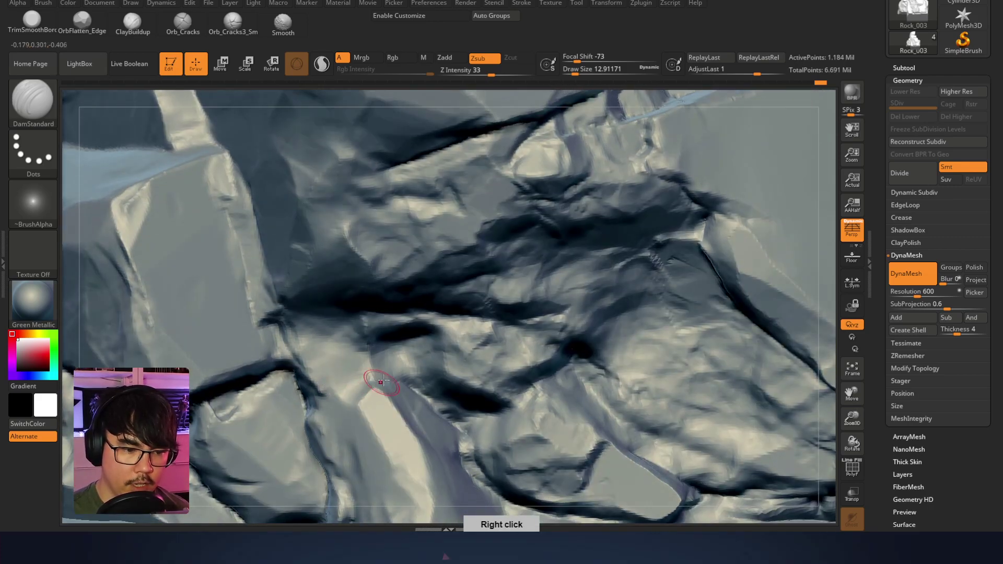
pyautogui.moveTo(394, 336); pyautogui.dragTo(454, 332, button='right')
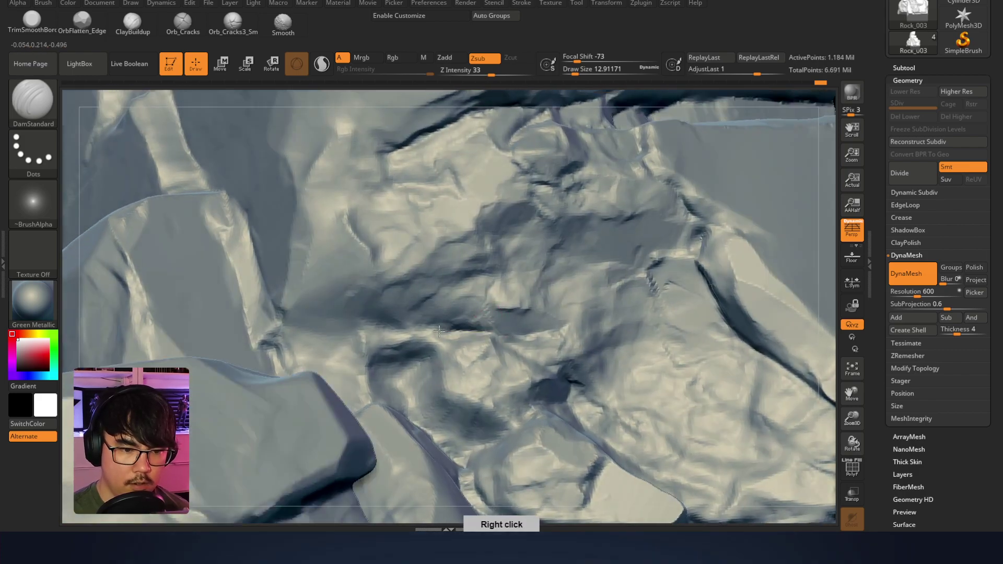
# Carve a long horizontal crack across the broken area from the side boulder, with a shorter one just beneath it
pyautogui.moveTo(303, 327); pyautogui.dragTo(398, 336)
pyautogui.moveTo(502, 339); pyautogui.dragTo(511, 337)
pyautogui.moveTo(368, 346); pyautogui.dragTo(421, 357)
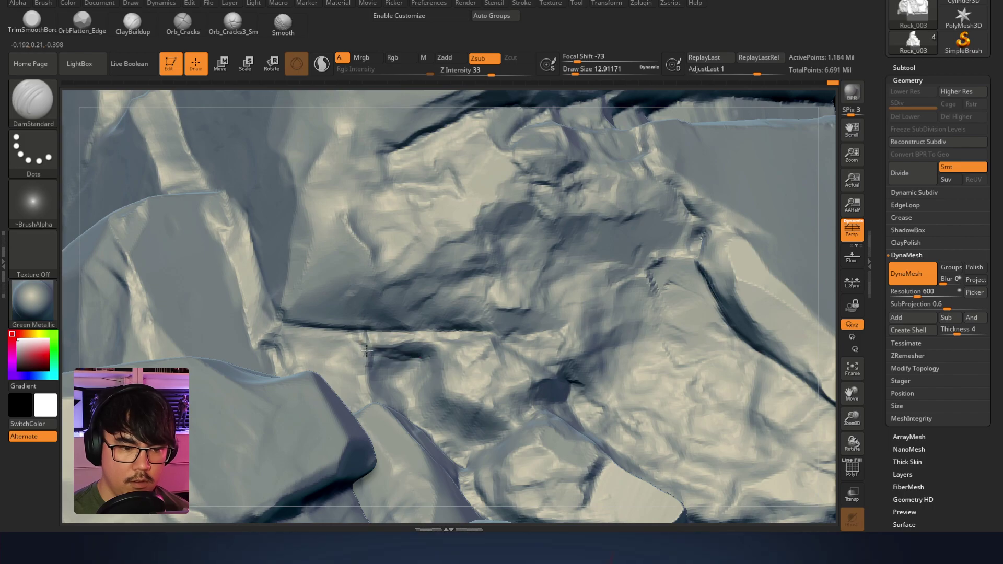
pyautogui.moveTo(504, 334); pyautogui.dragTo(507, 329, button='right')
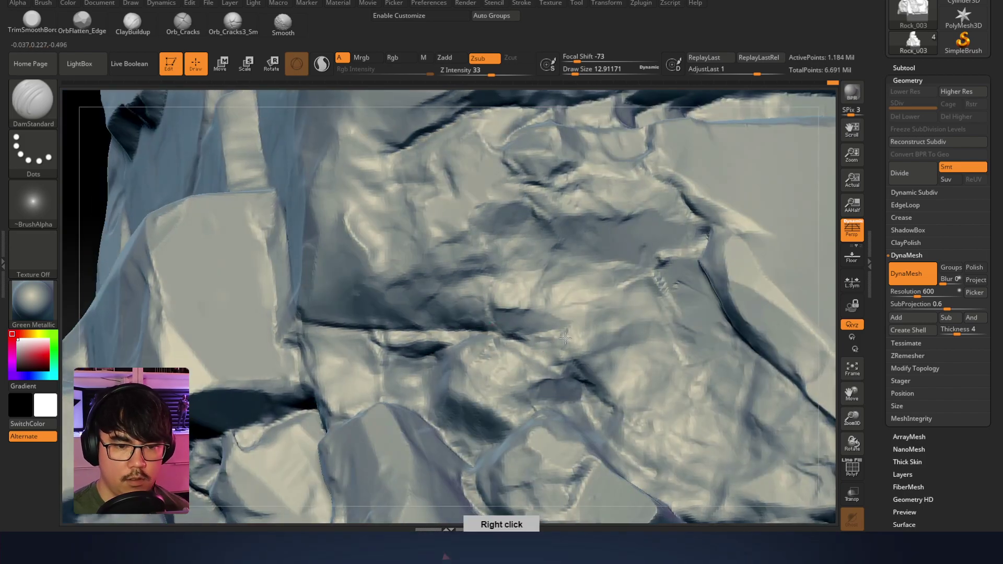
pyautogui.moveTo(602, 316); pyautogui.dragTo(609, 311)
# Smooth the inner end of the horizontal crack and carve fine cracks there with a draw size of about 7
pyautogui.moveTo(673, 258); pyautogui.dragTo(582, 319, button='right')
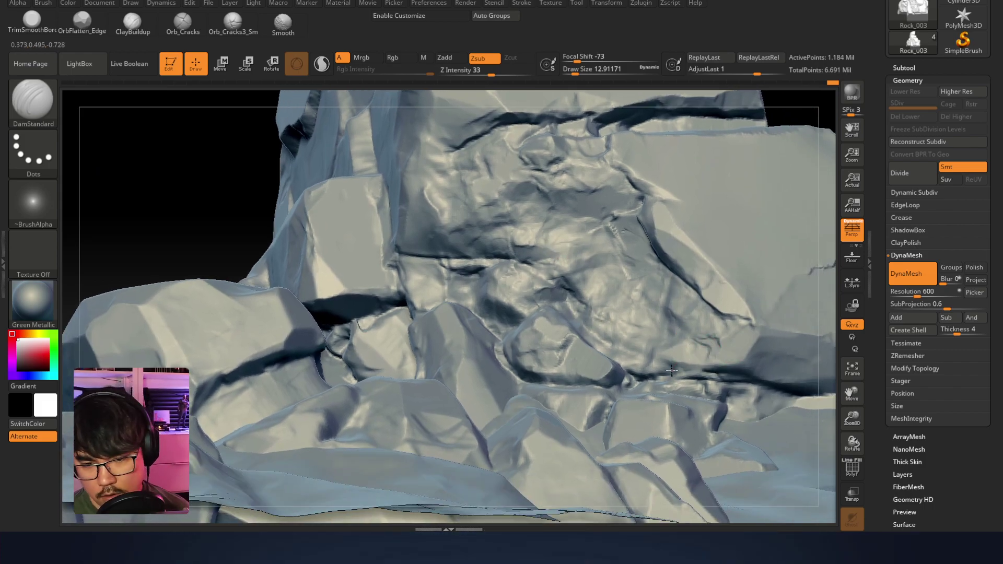
pyautogui.moveTo(712, 310)
pyautogui.keyDown('ctrl'); pyautogui.mouseDown(button='right')
pyautogui.moveTo(679, 230)
pyautogui.moveTo(674, 266)
pyautogui.moveTo(666, 220)
pyautogui.moveTo(662, 278)
pyautogui.moveTo(566, 255)
pyautogui.mouseUp(button='right'); pyautogui.keyUp('ctrl')
pyautogui.keyDown('shift'); pyautogui.moveTo(616, 261); pyautogui.dragTo(584, 262); pyautogui.keyUp('shift')
pyautogui.press('space')
pyautogui.click(585, 262)
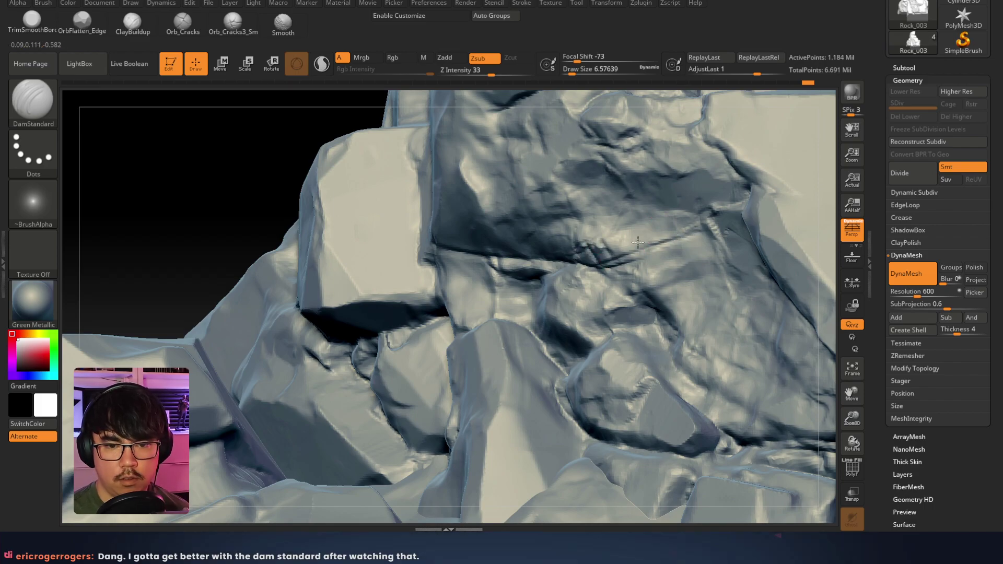
# Sharpen the seam beneath the upper block where it tapers into the broken area, using a draw size of about 13
pyautogui.moveTo(761, 213); pyautogui.dragTo(443, 210, button='right')
pyautogui.moveTo(415, 225)
pyautogui.mouseDown()
pyautogui.moveTo(465, 203)
pyautogui.moveTo(456, 207)
pyautogui.mouseUp()
pyautogui.press('space')
pyautogui.moveTo(474, 196); pyautogui.dragTo(365, 249)
pyautogui.press('space')
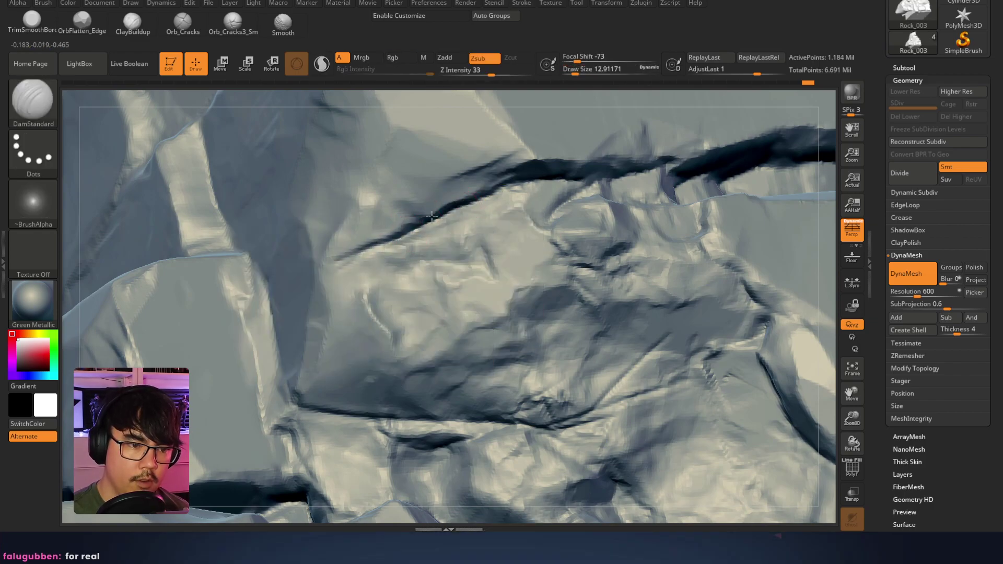
# Set the focal shift to -94 and carve small notches into the upper block's lower edge along the gap
pyautogui.moveTo(551, 172); pyautogui.dragTo(458, 247, button='right')
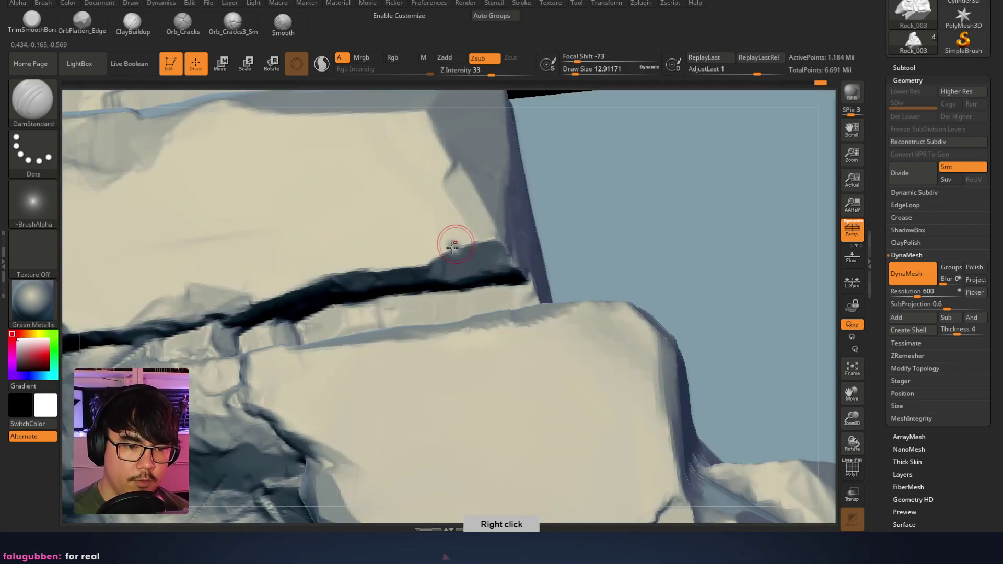
pyautogui.press('space')
pyautogui.moveTo(476, 260); pyautogui.dragTo(466, 262)
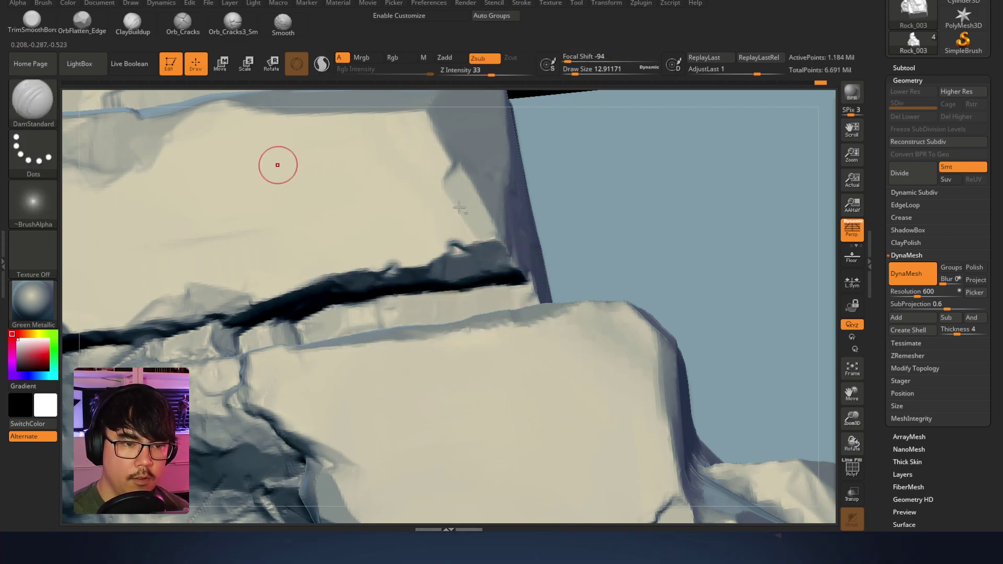
pyautogui.keyDown('alt'); pyautogui.moveTo(444, 195); pyautogui.dragTo(519, 239, button='right'); pyautogui.keyUp('alt')
pyautogui.click(33, 103)
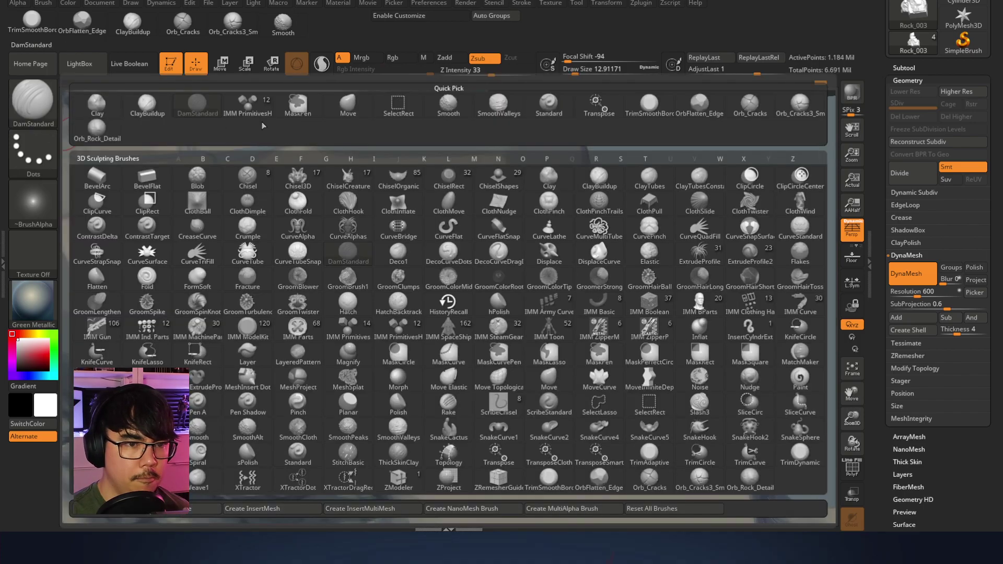
pyautogui.press('Escape')
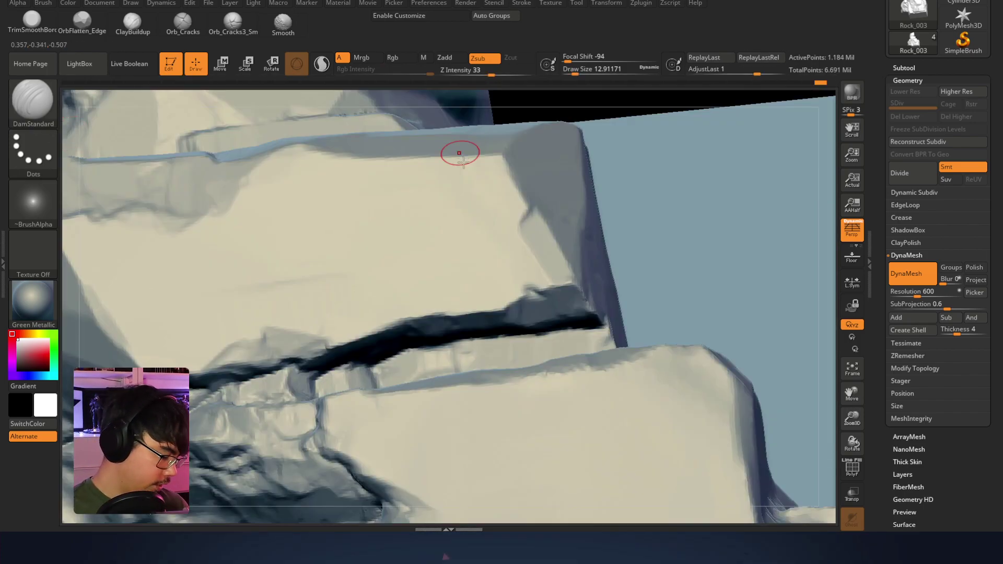
# Load the Orb_Slash04 brush and try stamping slashes on the upper block, with the Z intensity set to 44
pyautogui.press(',')
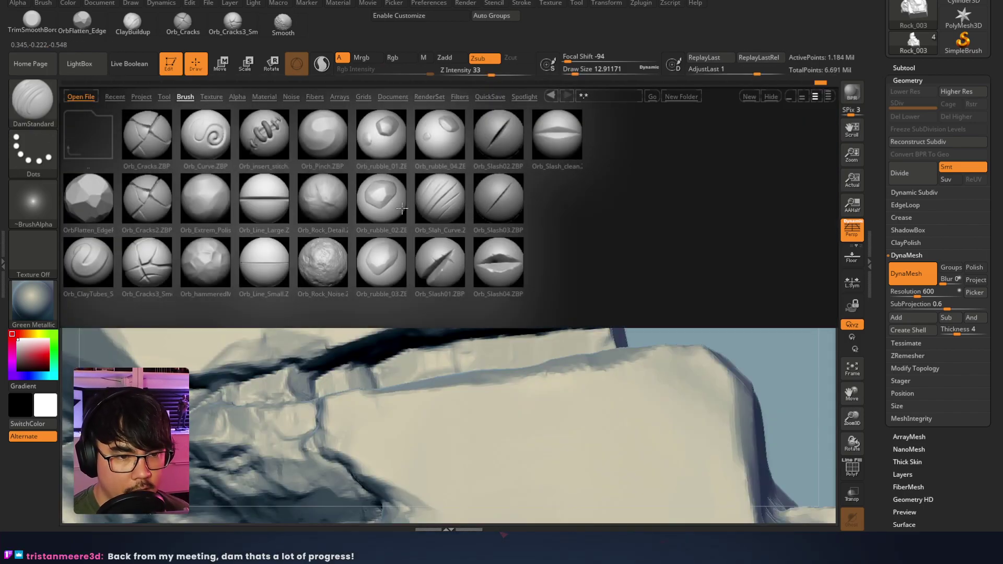
pyautogui.moveTo(505, 260); pyautogui.dragTo(402, 259)
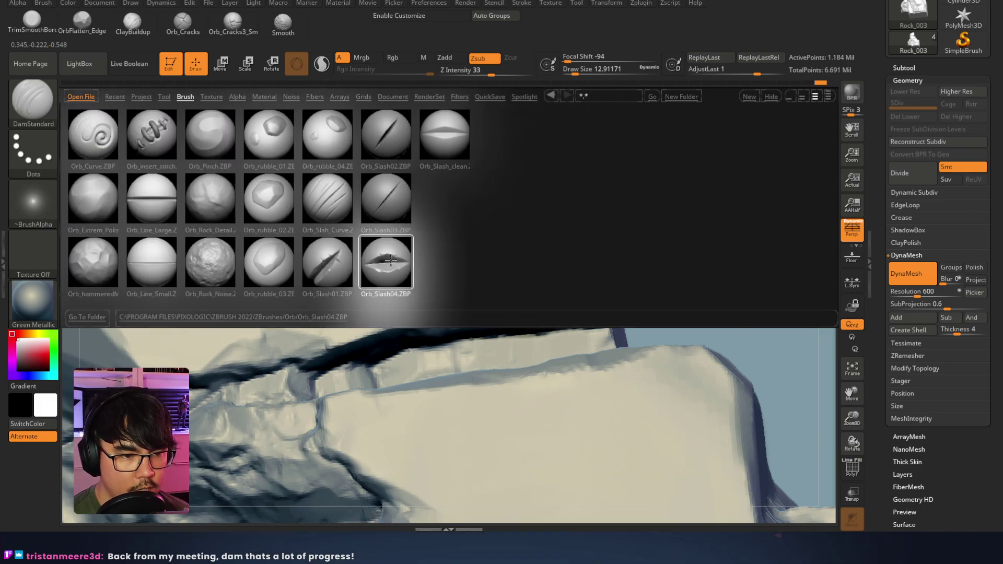
pyautogui.doubleClick(410, 261)
pyautogui.moveTo(475, 245); pyautogui.dragTo(488, 244)
pyautogui.hotkey('ctrl', 'z')
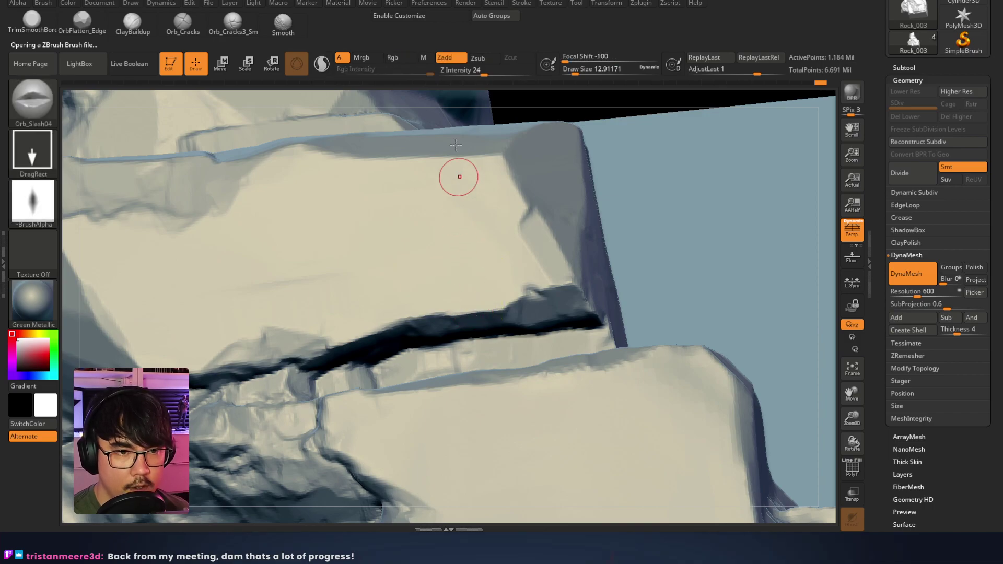
pyautogui.moveTo(506, 72)
pyautogui.mouseDown()
pyautogui.moveTo(528, 72)
pyautogui.moveTo(498, 72)
pyautogui.mouseUp()
pyautogui.hotkey('ctrl', 'z')
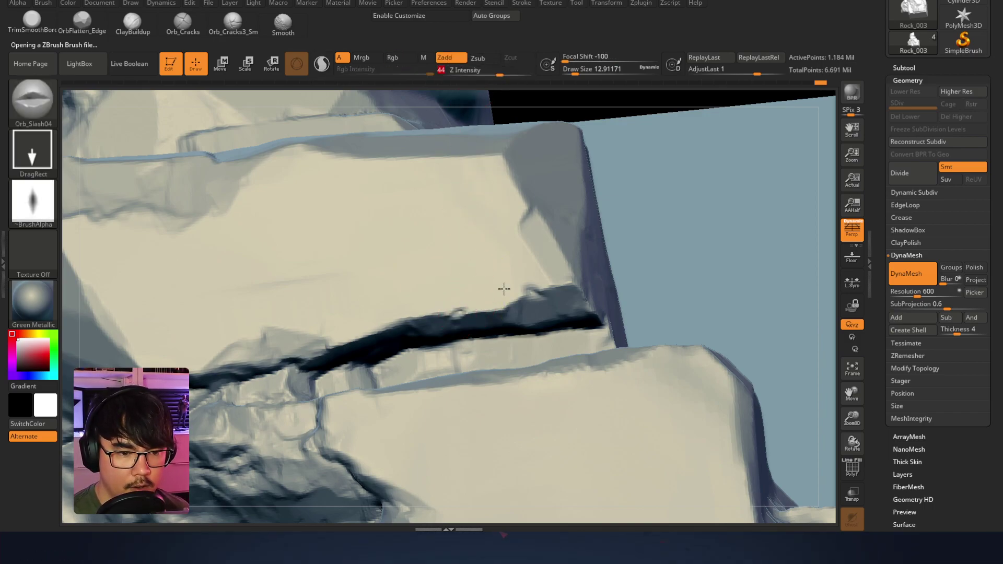
# Load the Orb_Rock_Noise brush and try it on the broken area with a draw size of about 25
pyautogui.moveTo(456, 197); pyautogui.dragTo(548, 218, button='right')
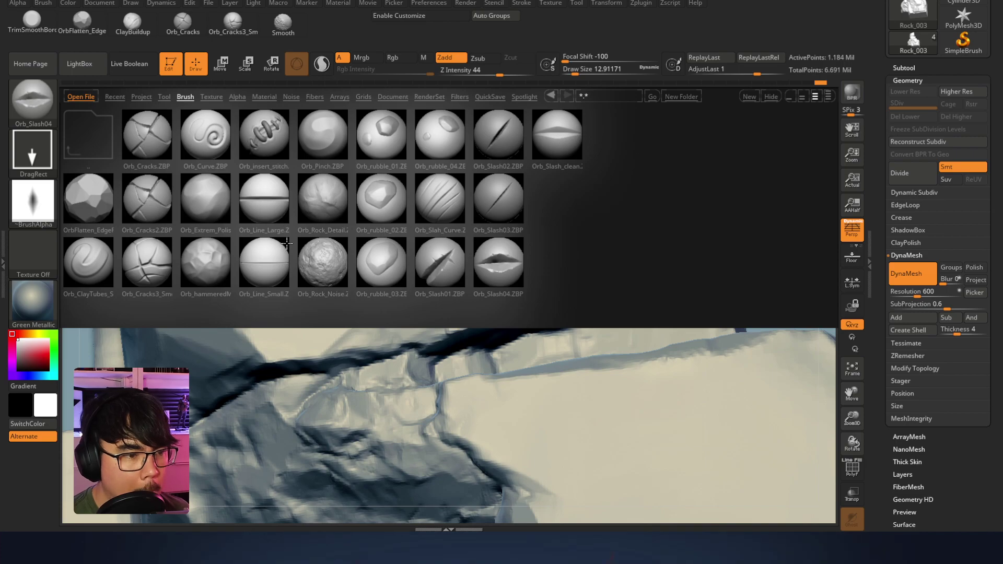
pyautogui.doubleClick(324, 261)
pyautogui.moveTo(419, 306); pyautogui.dragTo(427, 267, button='right')
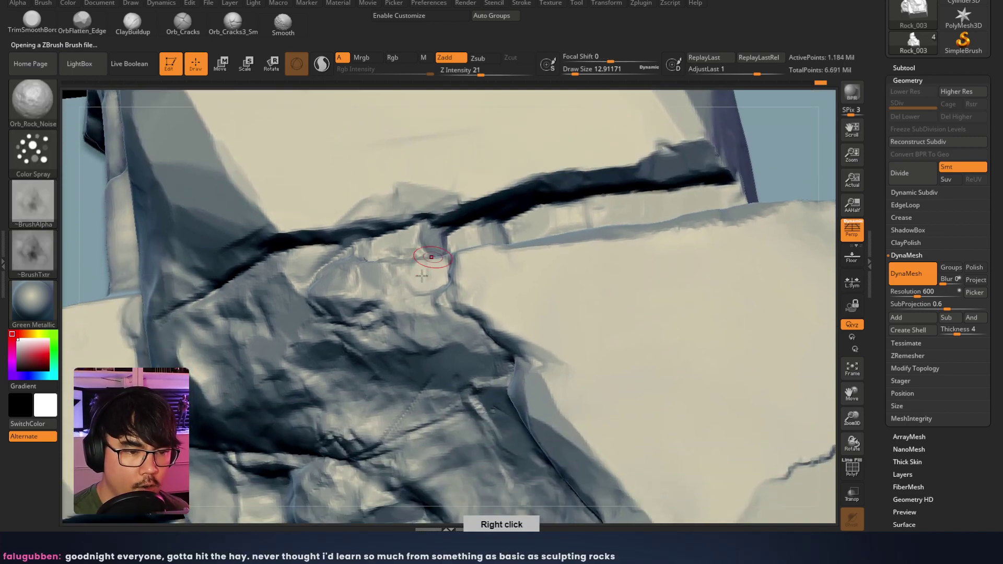
pyautogui.rightClick(406, 308)
pyautogui.moveTo(412, 303); pyautogui.dragTo(425, 303)
pyautogui.moveTo(464, 329)
pyautogui.keyDown('ctrl'); pyautogui.mouseDown(button='right')
pyautogui.moveTo(392, 341)
pyautogui.moveTo(426, 313)
pyautogui.moveTo(439, 316)
pyautogui.mouseUp(button='right'); pyautogui.keyUp('ctrl')
pyautogui.rightClick(471, 317)
pyautogui.moveTo(481, 310); pyautogui.dragTo(465, 286)
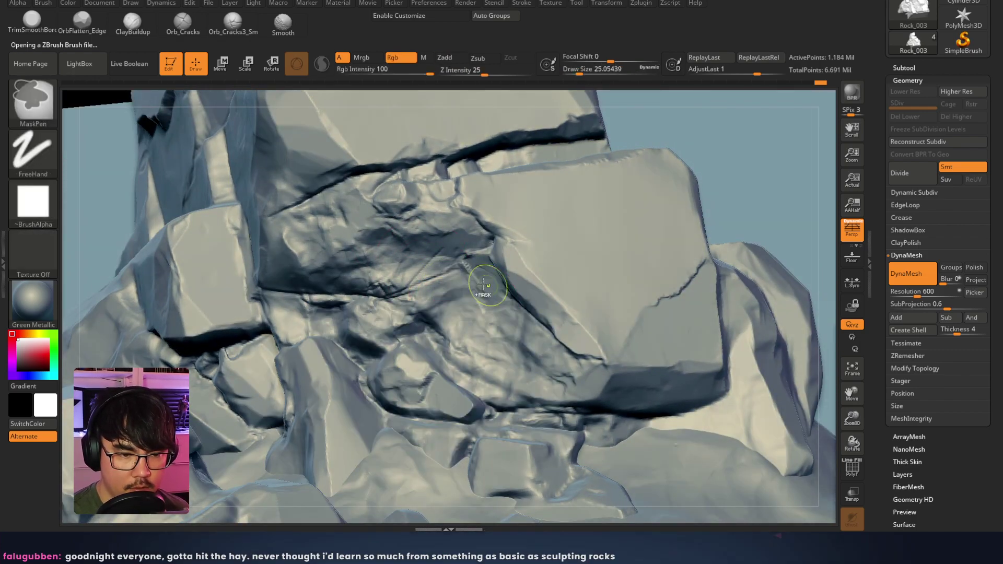
# Try trimming the edges of the long crack on the rock's side with the TrimSmoothBorder brush, and undo the last strokes
pyautogui.moveTo(486, 295)
pyautogui.mouseDown(button='right')
pyautogui.moveTo(482, 284)
pyautogui.moveTo(439, 347)
pyautogui.moveTo(470, 353)
pyautogui.moveTo(477, 217)
pyautogui.moveTo(532, 255)
pyautogui.moveTo(506, 235)
pyautogui.moveTo(510, 297)
pyautogui.moveTo(547, 167)
pyautogui.mouseUp(button='right')
pyautogui.press('b')
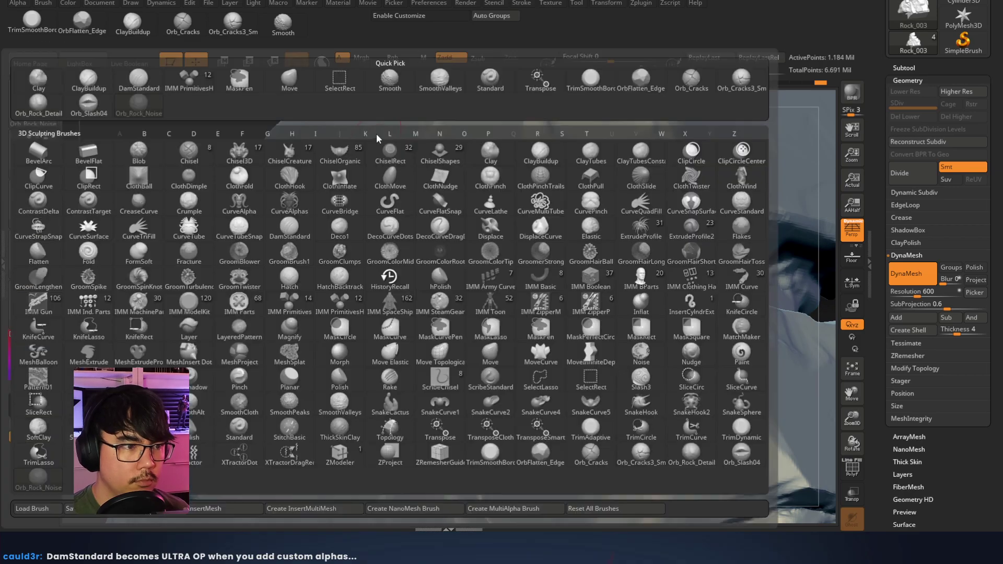
pyautogui.click(591, 78)
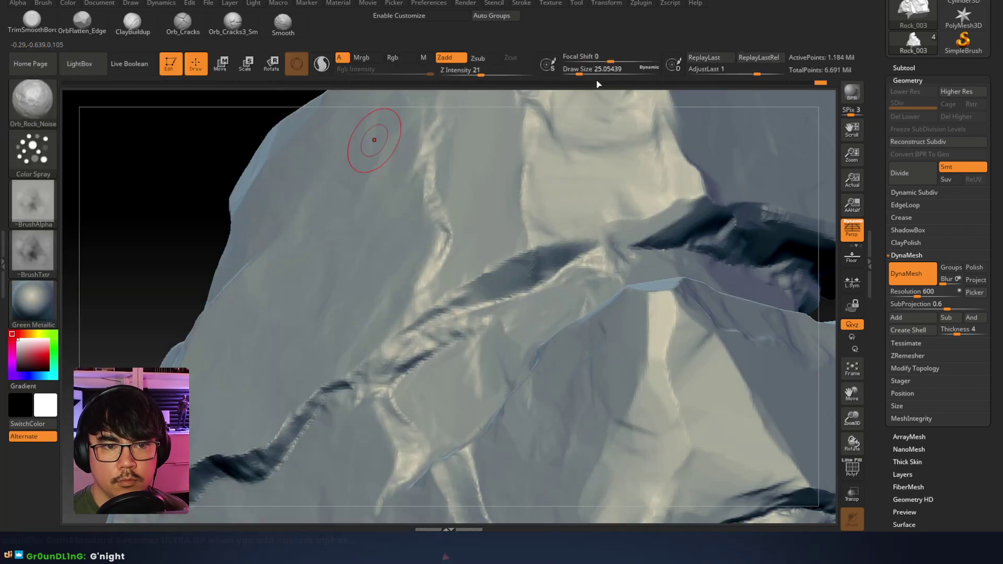
pyautogui.moveTo(504, 270); pyautogui.dragTo(456, 299)
pyautogui.moveTo(456, 299)
pyautogui.mouseDown(button='right')
pyautogui.moveTo(499, 228)
pyautogui.moveTo(487, 239)
pyautogui.moveTo(509, 248)
pyautogui.moveTo(522, 280)
pyautogui.moveTo(496, 190)
pyautogui.moveTo(448, 223)
pyautogui.moveTo(487, 230)
pyautogui.moveTo(523, 209)
pyautogui.moveTo(538, 240)
pyautogui.moveTo(521, 220)
pyautogui.moveTo(651, 162)
pyautogui.mouseUp(button='right')
pyautogui.moveTo(410, 209); pyautogui.dragTo(678, 203, button='right')
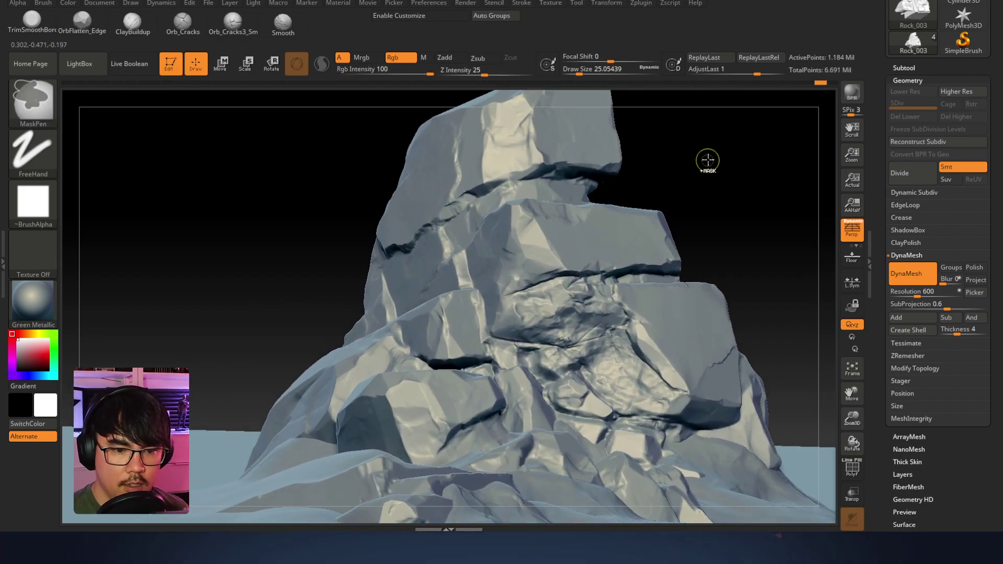
pyautogui.moveTo(460, 195)
pyautogui.keyDown('alt'); pyautogui.mouseDown(button='right')
pyautogui.moveTo(486, 198)
pyautogui.moveTo(556, 165)
pyautogui.mouseUp(button='right'); pyautogui.keyUp('alt')
pyautogui.hotkey('ctrl', 'z')
pyautogui.hotkey('ctrl', 'z')
# Raise the DynaMesh resolution to 1064 and remesh the rock at that density
pyautogui.keyDown('ctrl'); pyautogui.moveTo(745, 172); pyautogui.dragTo(340, 262, button='right'); pyautogui.keyUp('ctrl')
pyautogui.press('ctrl')
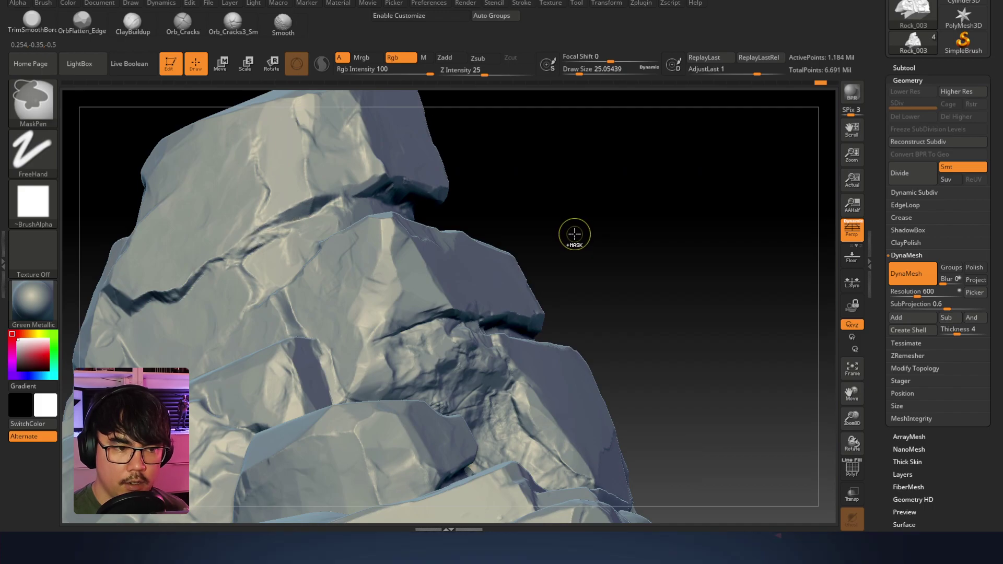
pyautogui.hotkey('ctrl', 'shift')
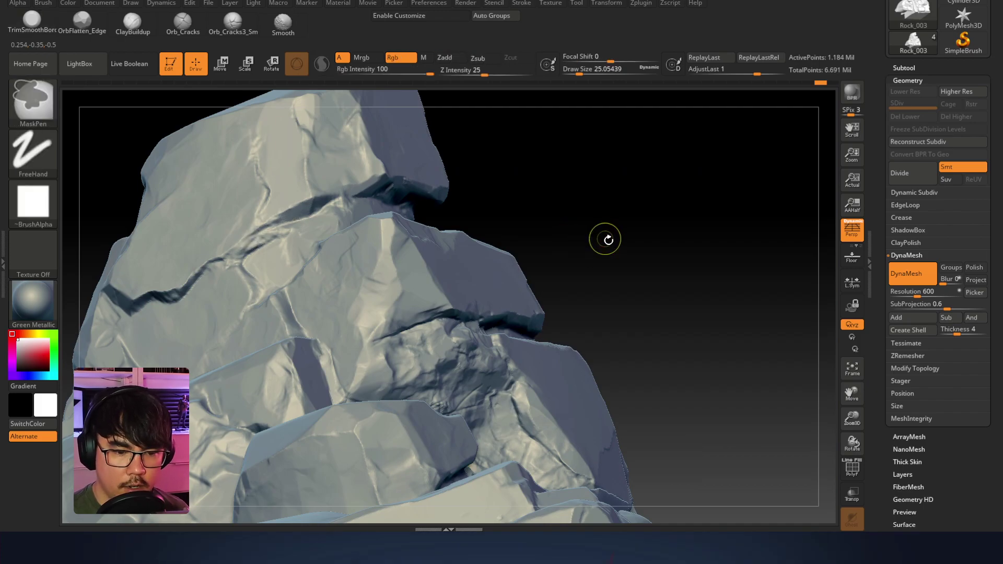
pyautogui.click(924, 292)
pyautogui.write('872')
pyautogui.press('Return')
pyautogui.press('ctrl')
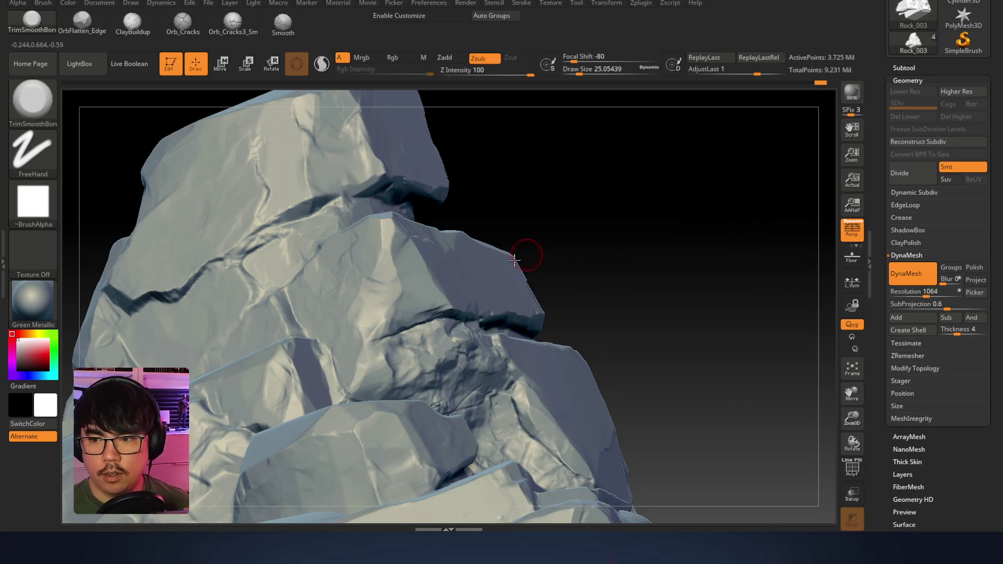
# Flatten facets around the long crack's junction using OrbFlatten_Edge with a draw size of about 39, undoing the unwanted strokes
pyautogui.moveTo(428, 240)
pyautogui.mouseDown(button='right')
pyautogui.moveTo(465, 249)
pyautogui.moveTo(454, 242)
pyautogui.moveTo(462, 261)
pyautogui.moveTo(439, 259)
pyautogui.mouseUp(button='right')
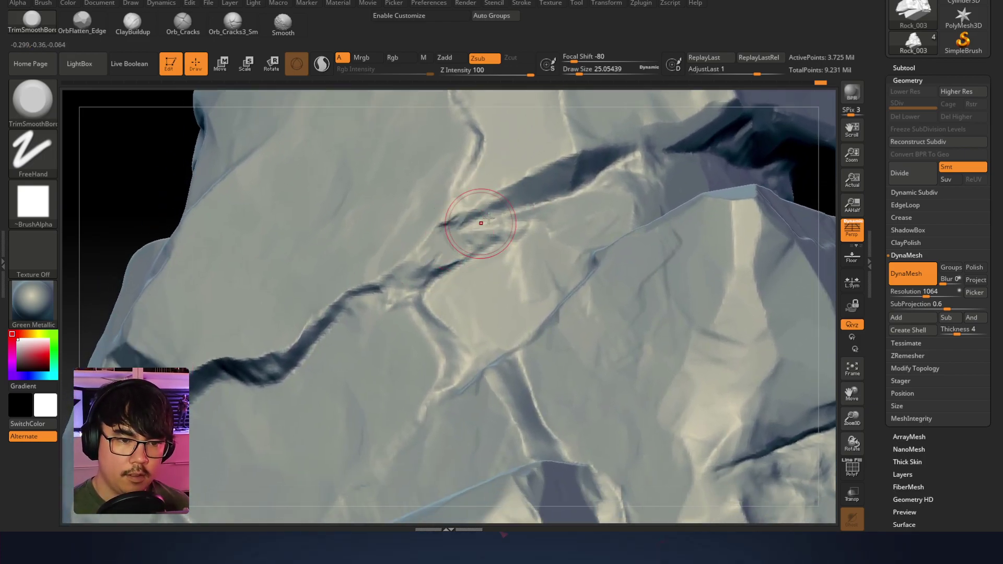
pyautogui.moveTo(578, 152); pyautogui.dragTo(506, 251, button='right')
pyautogui.click(82, 24)
pyautogui.press('space')
pyautogui.moveTo(383, 309)
pyautogui.mouseDown()
pyautogui.moveTo(412, 304)
pyautogui.moveTo(378, 320)
pyautogui.mouseUp()
pyautogui.hotkey('ctrl', 'z')
pyautogui.moveTo(382, 280); pyautogui.dragTo(473, 197, button='right')
pyautogui.moveTo(433, 313)
pyautogui.mouseDown(button='right')
pyautogui.moveTo(456, 331)
pyautogui.moveTo(498, 301)
pyautogui.mouseUp(button='right')
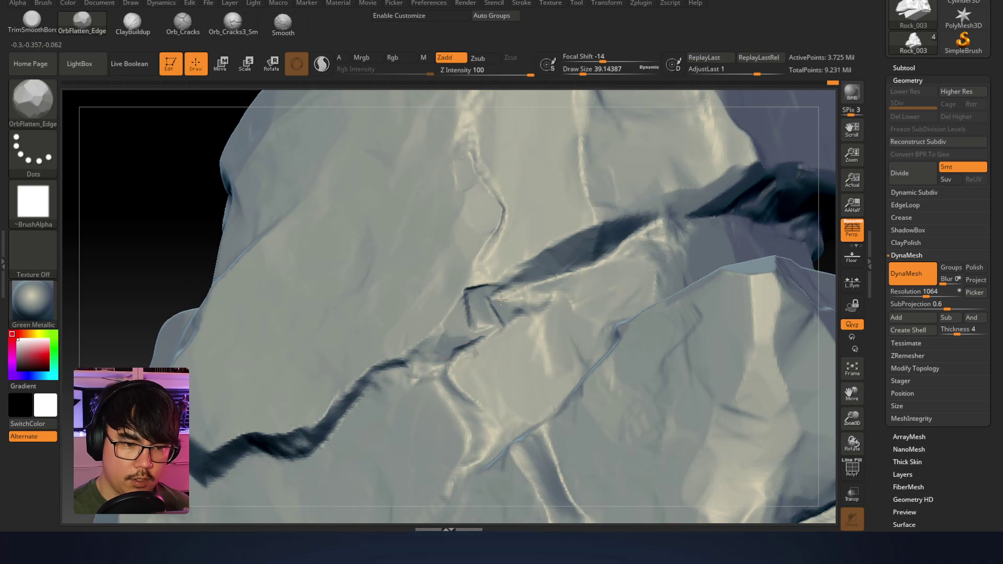
pyautogui.hotkey('ctrl', 'z')
pyautogui.hotkey('ctrl', 'z')
# Turn off the brush alpha and flatten the wide part of the crack near its junction, reducing the draw size
pyautogui.click(32, 204)
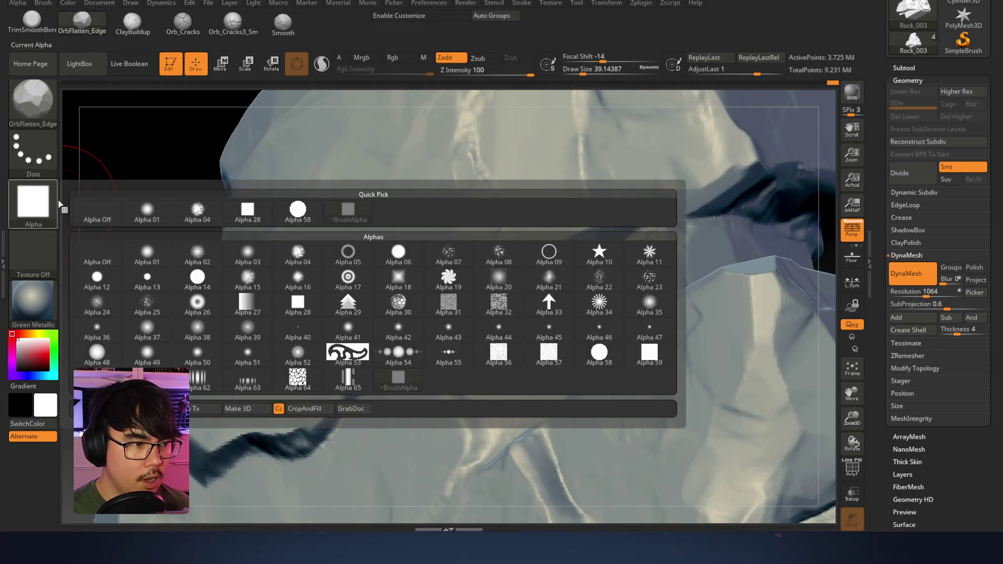
pyautogui.click(94, 208)
pyautogui.moveTo(541, 262)
pyautogui.mouseDown()
pyautogui.moveTo(494, 287)
pyautogui.moveTo(537, 280)
pyautogui.mouseUp()
pyautogui.moveTo(537, 280); pyautogui.dragTo(564, 262)
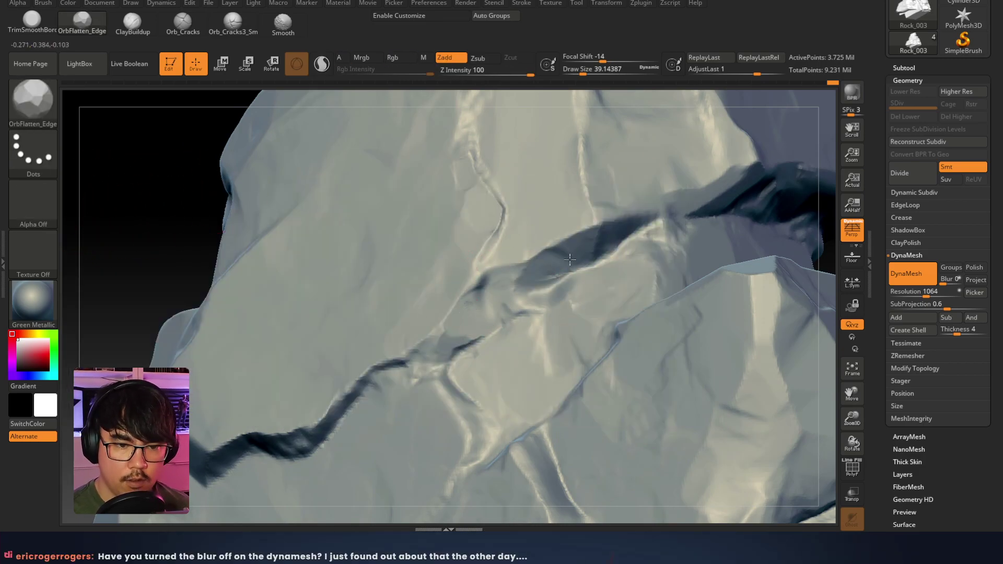
pyautogui.press('space')
pyautogui.moveTo(611, 287); pyautogui.dragTo(602, 289)
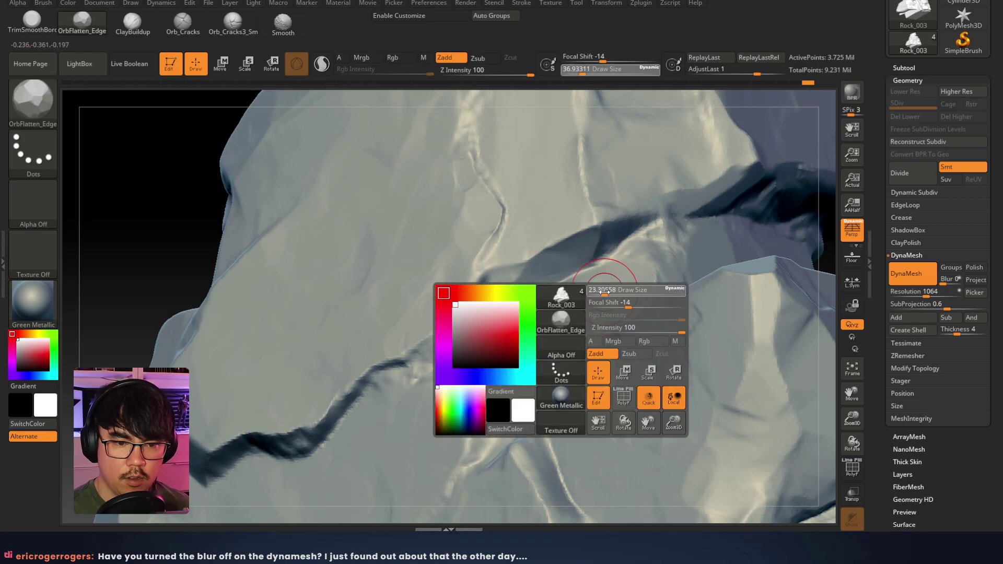
pyautogui.moveTo(482, 287); pyautogui.dragTo(457, 260)
# Flatten small facets along the lower stretch of the crack with a focal shift of -46 and draw size of about 18
pyautogui.press('space')
pyautogui.moveTo(404, 280); pyautogui.dragTo(506, 330, button='right')
pyautogui.press('space')
pyautogui.moveTo(515, 364)
pyautogui.mouseDown()
pyautogui.moveTo(487, 366)
pyautogui.moveTo(519, 389)
pyautogui.moveTo(474, 364)
pyautogui.moveTo(481, 351)
pyautogui.moveTo(494, 356)
pyautogui.moveTo(480, 350)
pyautogui.mouseUp()
pyautogui.rightClick(489, 372)
pyautogui.rightClick(486, 363)
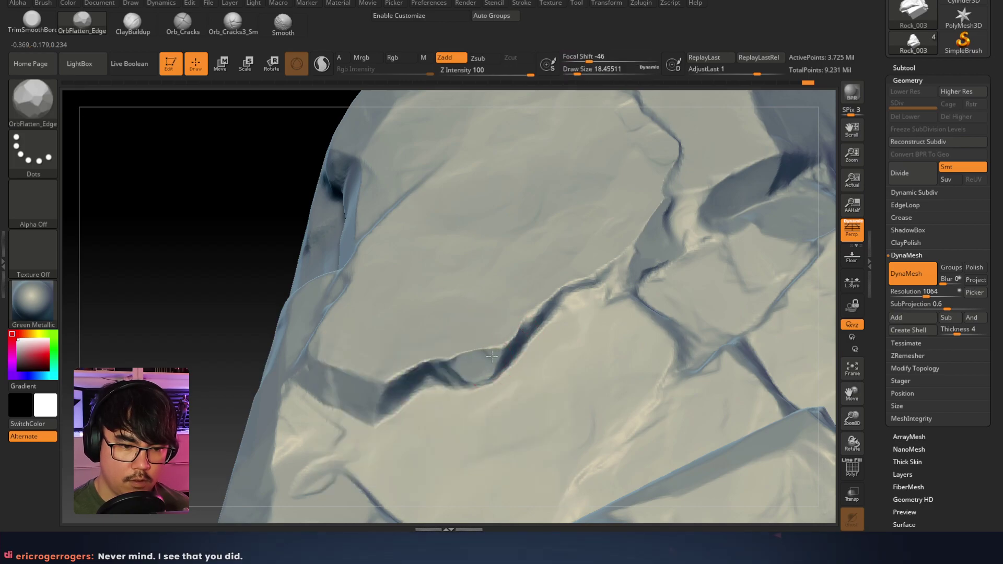
pyautogui.moveTo(380, 388); pyautogui.dragTo(353, 378)
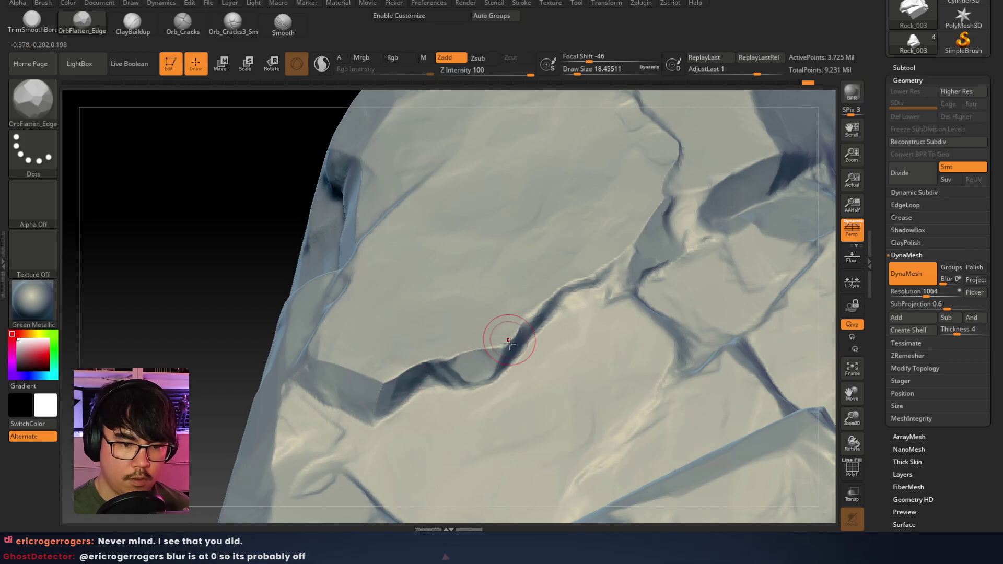
# Increase the draw size to about 59 and flatten the rock faces above the crack
pyautogui.moveTo(631, 254); pyautogui.dragTo(493, 298, button='right')
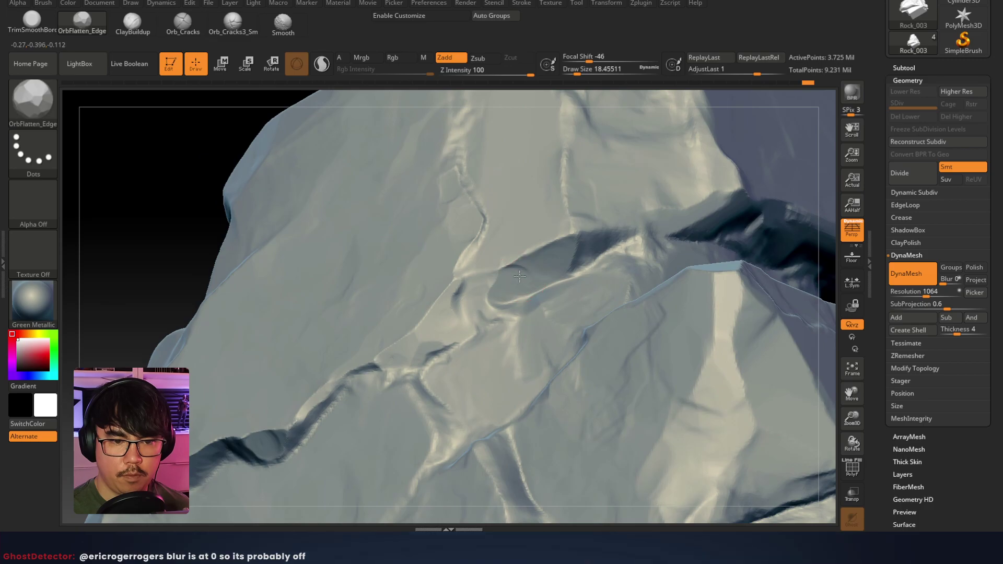
pyautogui.moveTo(569, 251); pyautogui.dragTo(540, 268, button='right')
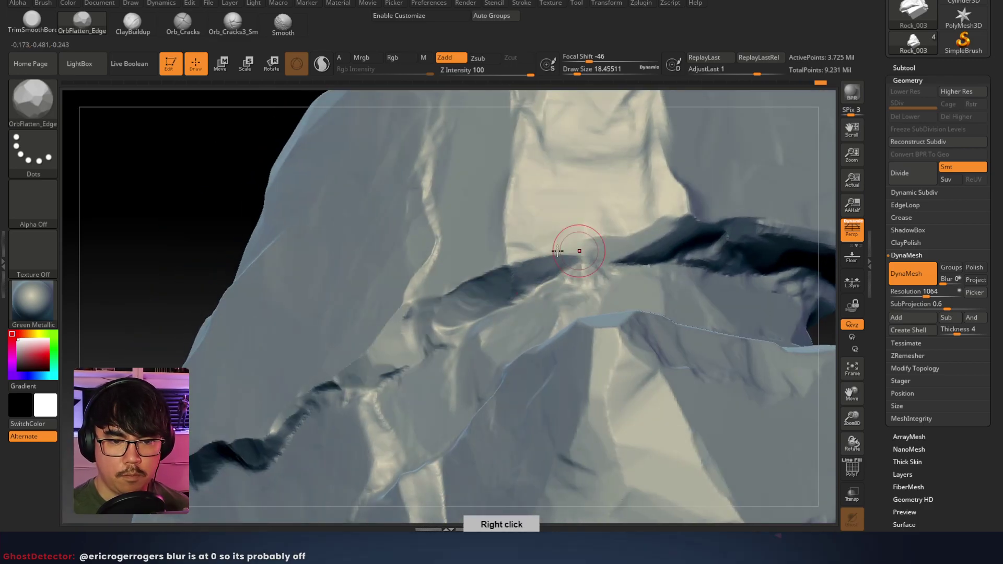
pyautogui.press('space')
pyautogui.moveTo(540, 252)
pyautogui.mouseDown()
pyautogui.moveTo(554, 253)
pyautogui.moveTo(534, 253)
pyautogui.mouseUp()
pyautogui.press('space')
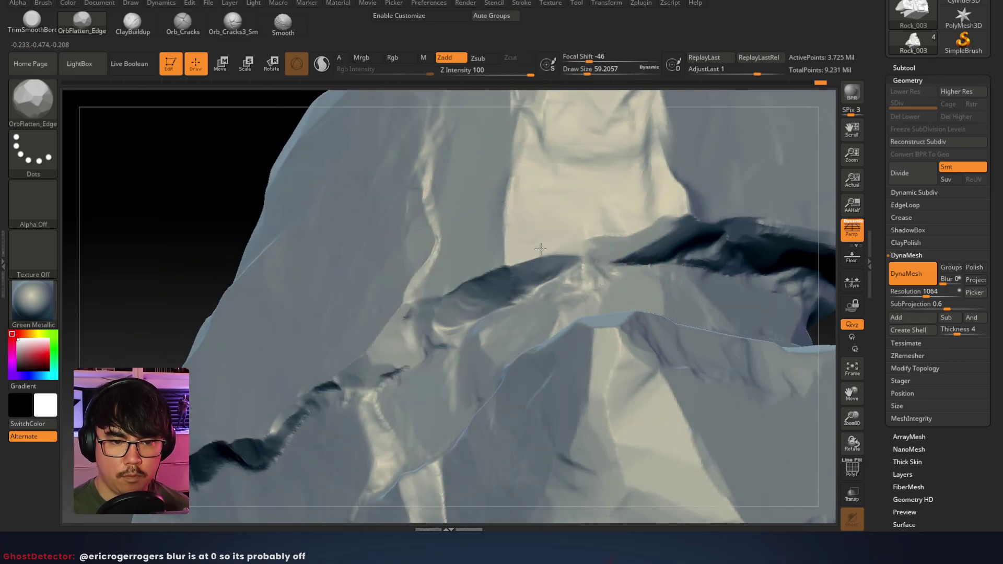
pyautogui.moveTo(646, 208)
pyautogui.mouseDown(button='right')
pyautogui.moveTo(502, 282)
pyautogui.moveTo(560, 231)
pyautogui.mouseUp(button='right')
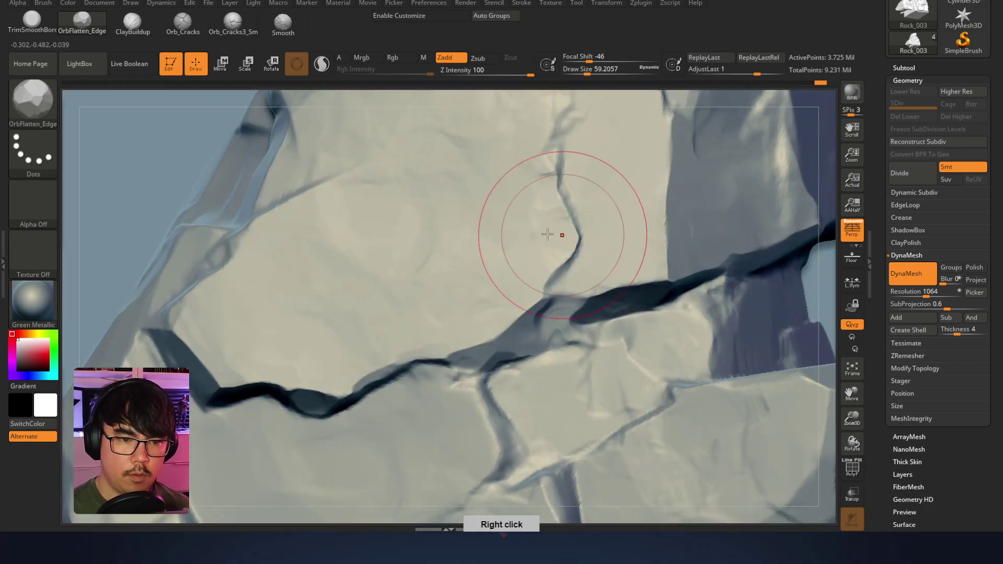
pyautogui.moveTo(414, 264)
pyautogui.mouseDown(button='right')
pyautogui.moveTo(508, 255)
pyautogui.moveTo(362, 279)
pyautogui.moveTo(462, 223)
pyautogui.moveTo(428, 332)
pyautogui.mouseUp(button='right')
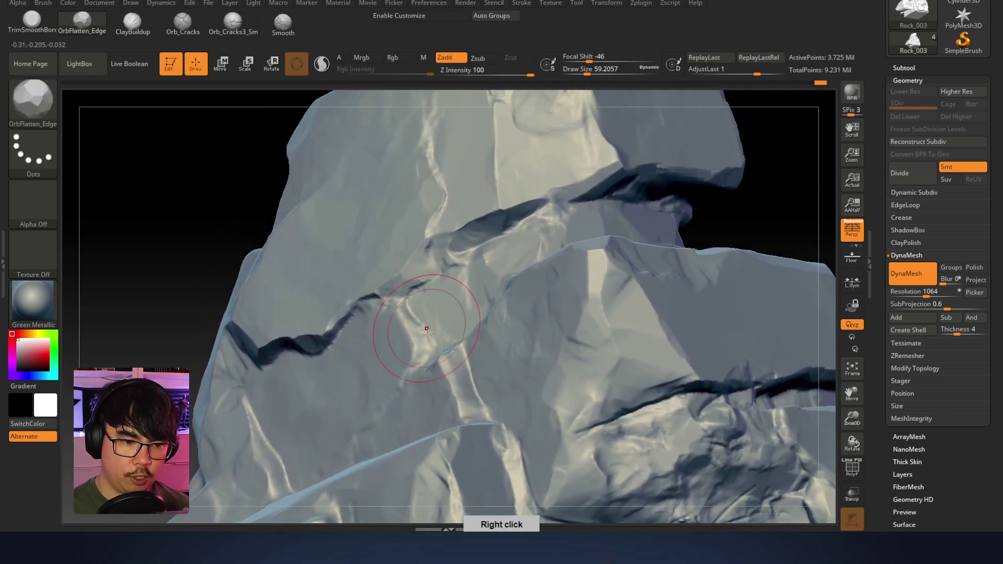
# Restore the square brush alpha and flatten facets into the crack branch below the junction with a draw size of about 33
pyautogui.press('space')
pyautogui.moveTo(447, 322); pyautogui.dragTo(433, 308)
pyautogui.click(41, 215)
pyautogui.click(348, 212)
pyautogui.press('space')
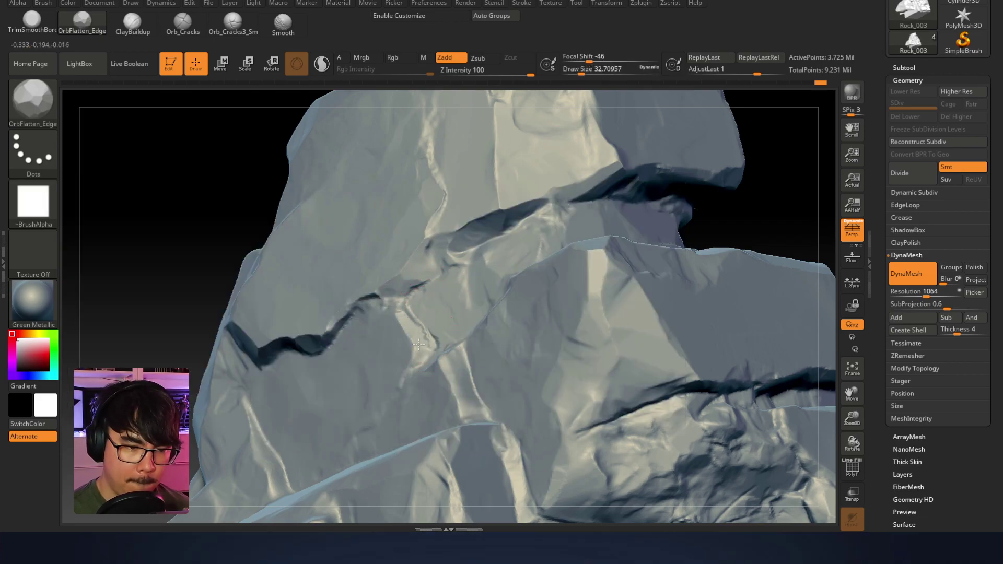
pyautogui.moveTo(411, 371); pyautogui.dragTo(460, 370, button='right')
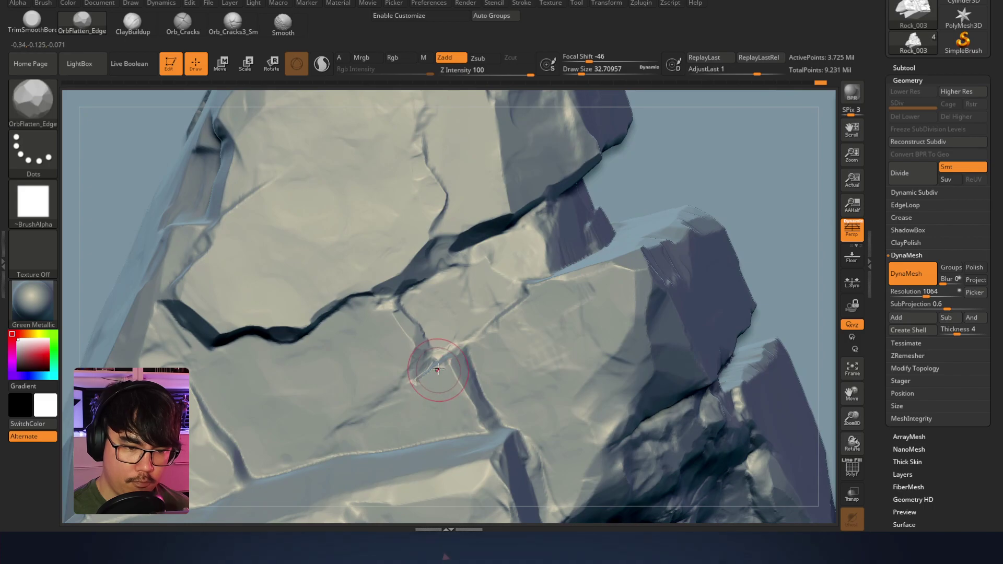
pyautogui.moveTo(558, 282); pyautogui.dragTo(525, 283, button='right')
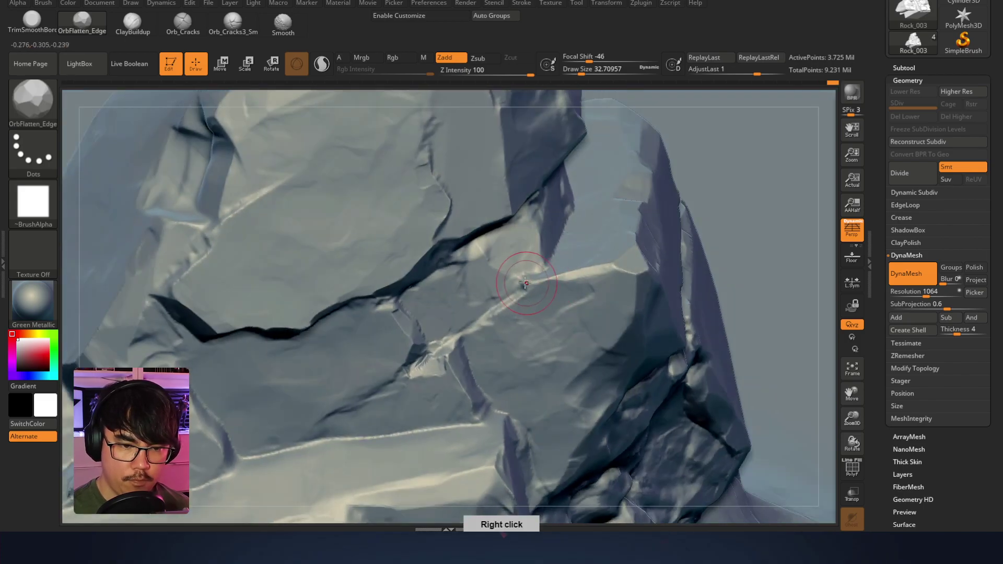
# Load the Orb_rubble_03 brush and make the ground plane the active subtool
pyautogui.moveTo(584, 266); pyautogui.dragTo(536, 220, button='right')
pyautogui.rightClick(537, 219)
pyautogui.moveTo(635, 183)
pyautogui.mouseDown(button='right')
pyautogui.moveTo(563, 262)
pyautogui.moveTo(522, 266)
pyautogui.mouseUp(button='right')
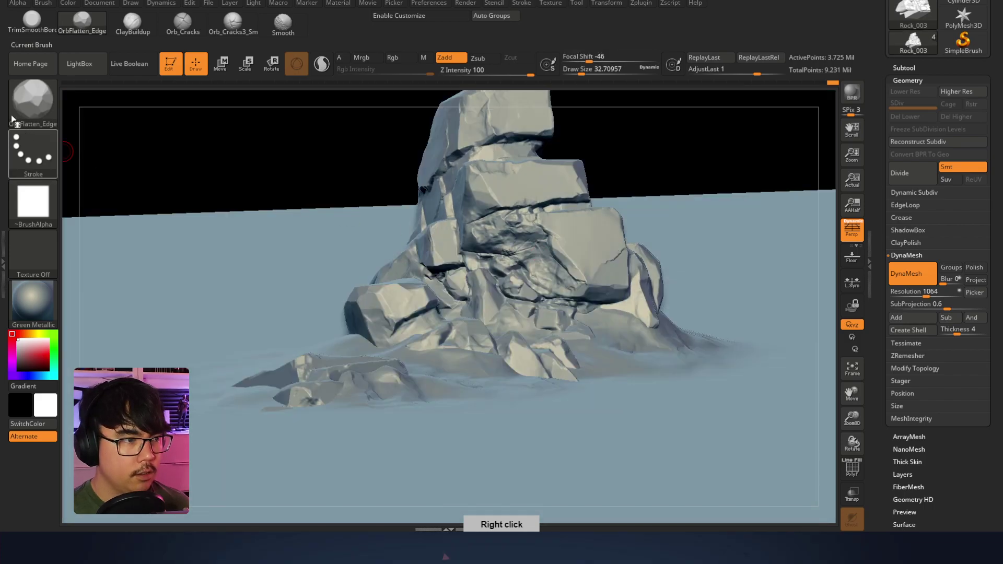
pyautogui.press('b')
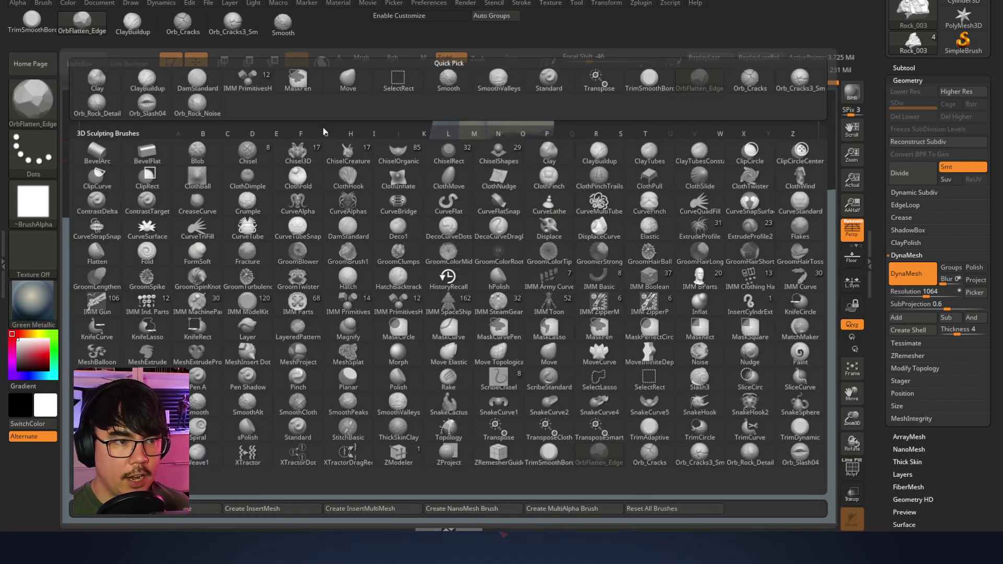
pyautogui.press('Escape')
pyautogui.press(',')
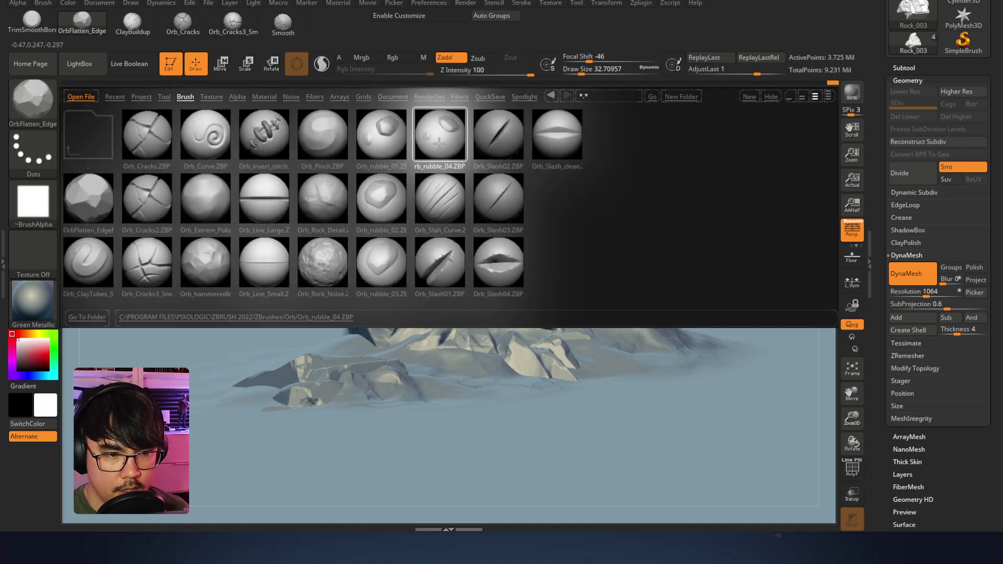
pyautogui.doubleClick(384, 254)
pyautogui.moveTo(514, 386); pyautogui.dragTo(378, 410, button='right')
pyautogui.keyDown('alt'); pyautogui.click(316, 389); pyautogui.keyUp('alt')
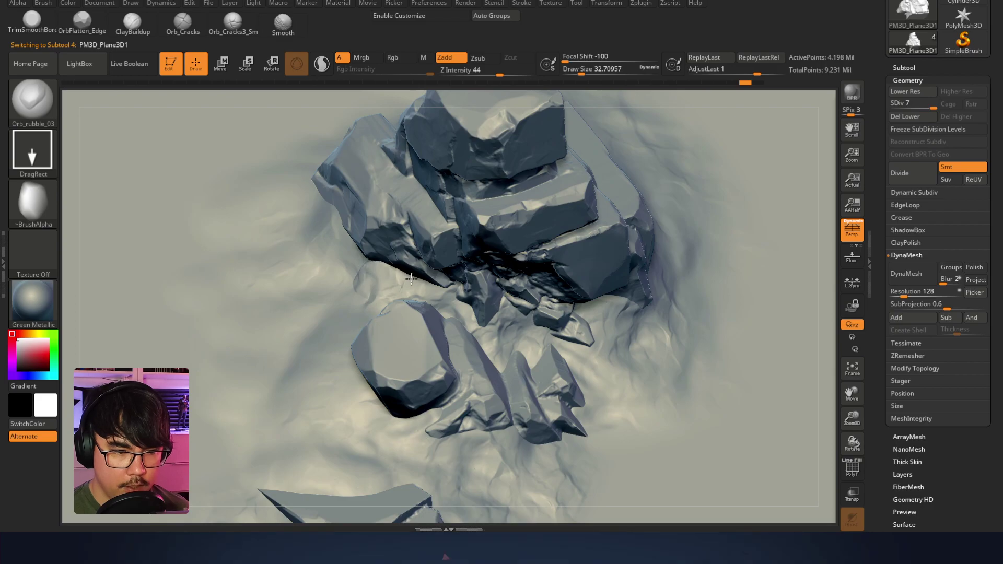
# Try stamping rubble stones on the ground beside the rock formation with a Z intensity of 100
pyautogui.moveTo(346, 230); pyautogui.dragTo(373, 237)
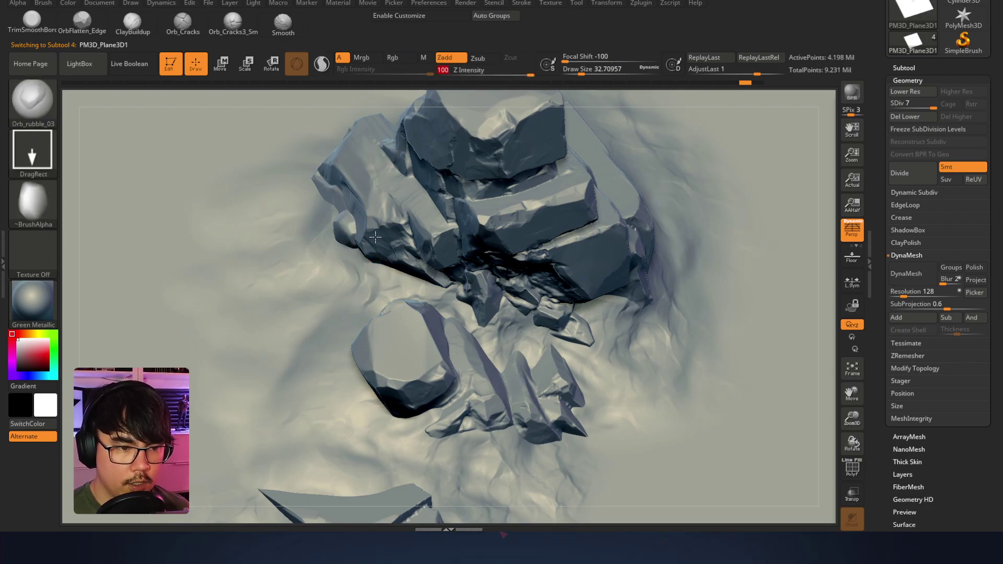
pyautogui.hotkey('ctrl', 'z')
pyautogui.moveTo(374, 275); pyautogui.dragTo(404, 271)
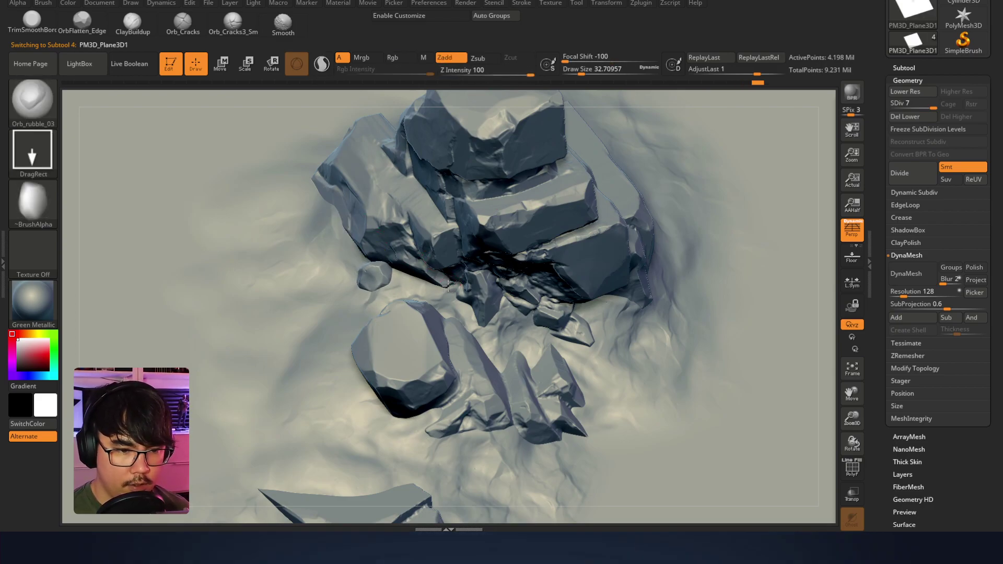
pyautogui.keyDown('ctrl'); pyautogui.moveTo(498, 290); pyautogui.dragTo(524, 236, button='right'); pyautogui.keyUp('ctrl')
pyautogui.hotkey('ctrl', 'z')
# Set the Z intensity to 85 and stamp two rubble stones in the gap between the large boulder and the formation's base
pyautogui.click(523, 73)
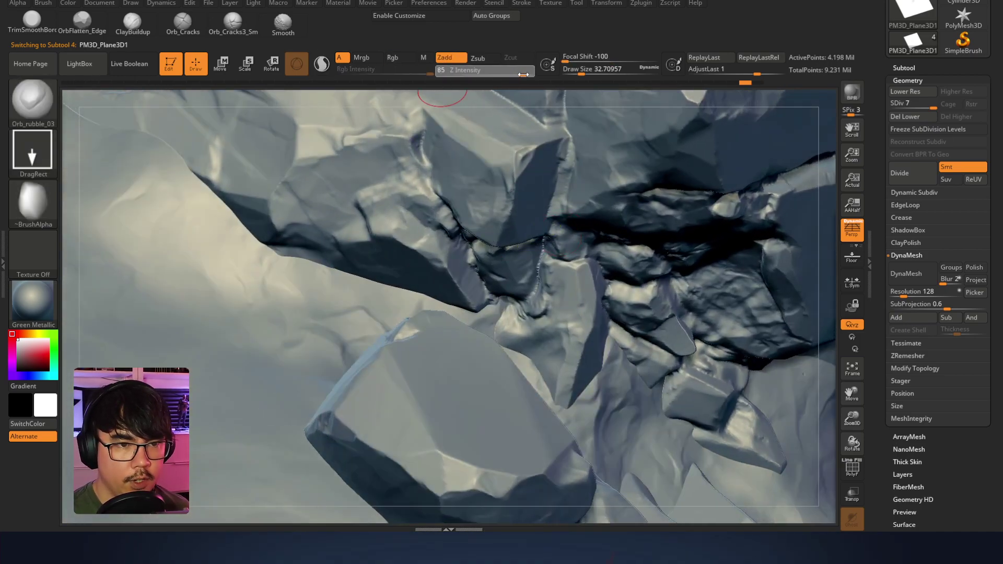
pyautogui.moveTo(312, 282); pyautogui.dragTo(379, 249)
pyautogui.hotkey('ctrl', 'z')
pyautogui.moveTo(311, 284); pyautogui.dragTo(396, 293)
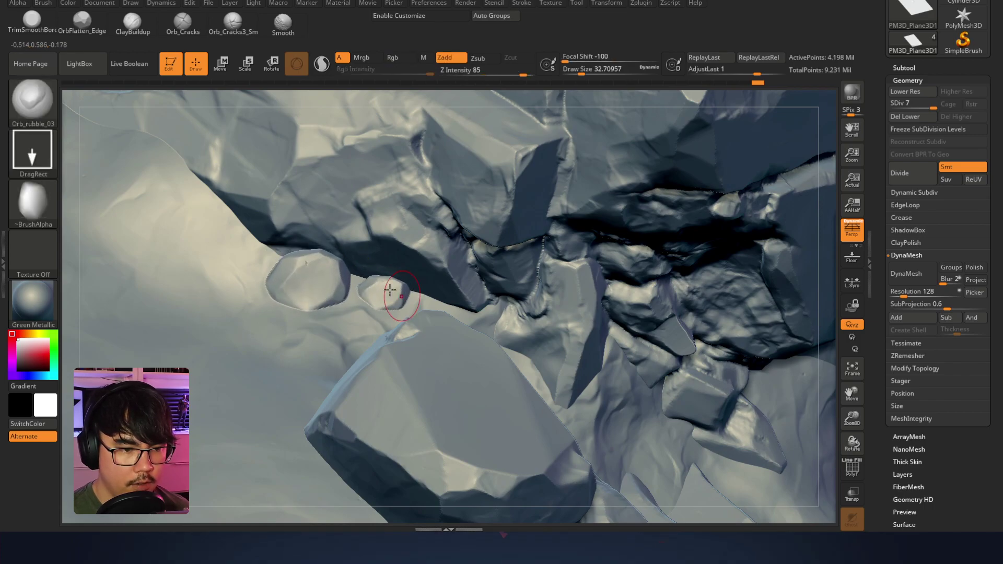
# Stamp small pebbles and a few medium stones on the ground below the broken crack area
pyautogui.moveTo(364, 279); pyautogui.dragTo(503, 296, button='right')
pyautogui.click(501, 323)
pyautogui.click(473, 342)
pyautogui.click(463, 345)
pyautogui.moveTo(445, 422); pyautogui.dragTo(461, 374)
pyautogui.moveTo(489, 435); pyautogui.dragTo(530, 355)
pyautogui.hotkey('ctrl', 'z')
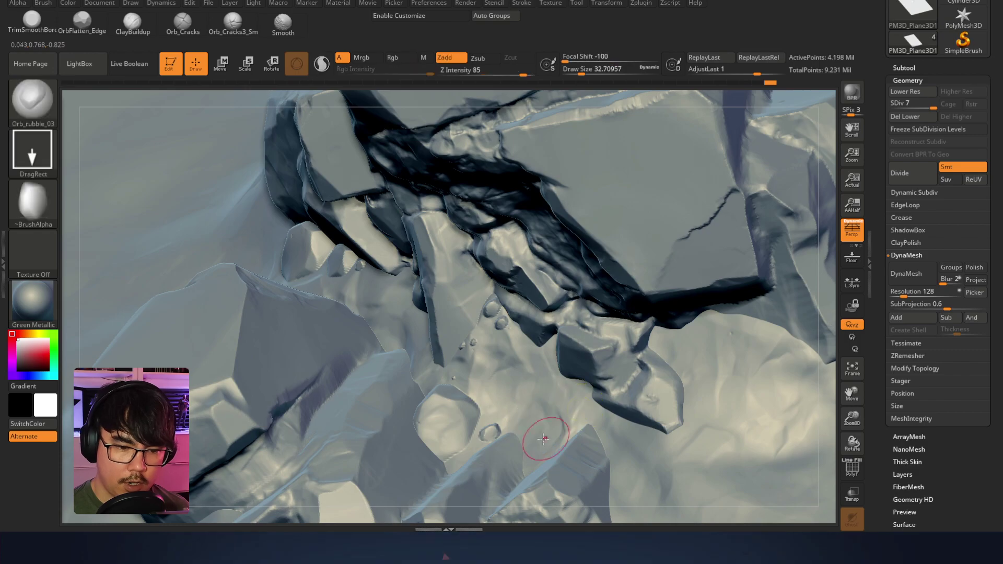
pyautogui.moveTo(544, 431); pyautogui.dragTo(587, 408)
# Stamp rubble stones around the blocky chunk at the foot of the cracked rock face
pyautogui.moveTo(608, 393); pyautogui.dragTo(596, 224, button='right')
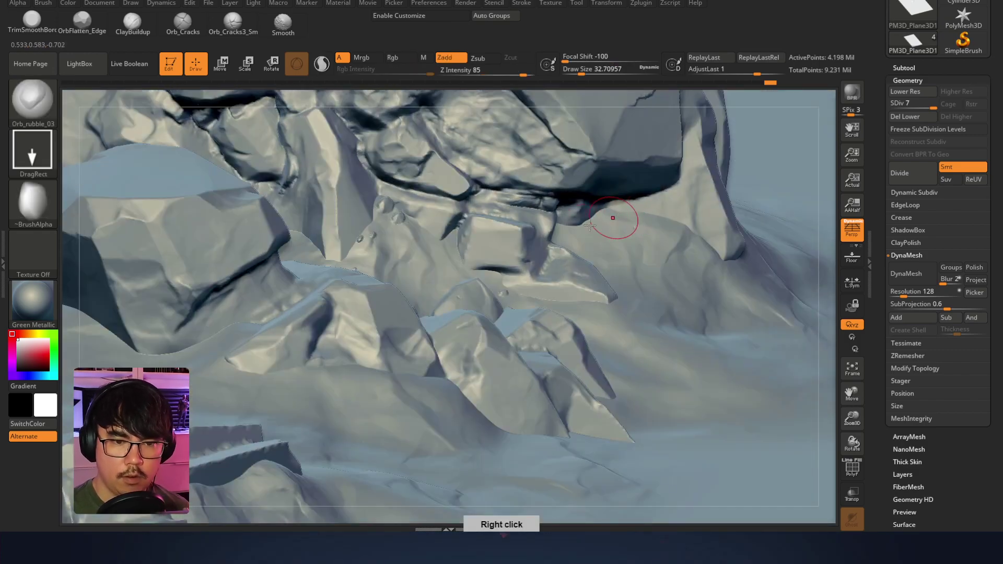
pyautogui.moveTo(608, 225); pyautogui.dragTo(614, 212)
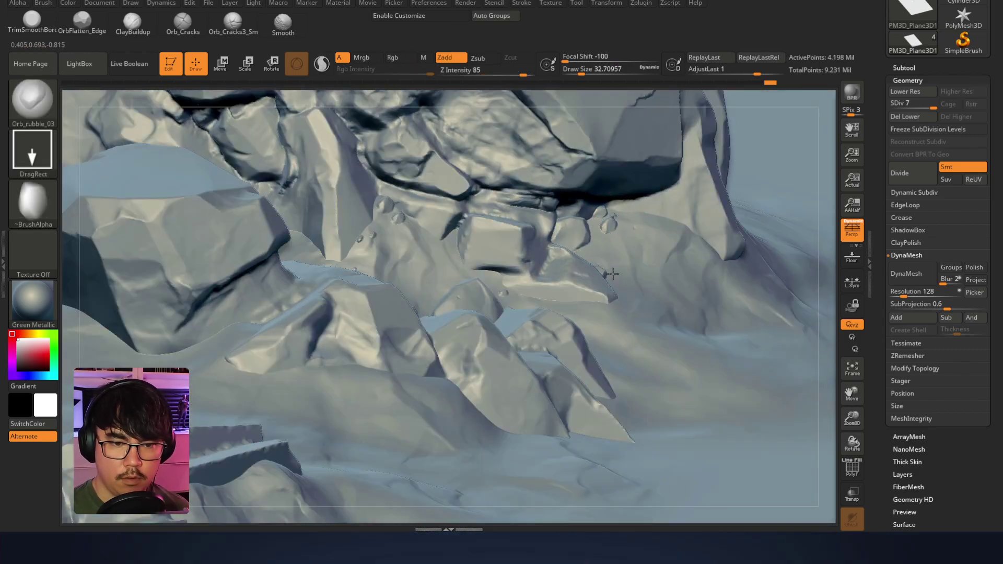
pyautogui.moveTo(661, 274); pyautogui.dragTo(574, 306, button='right')
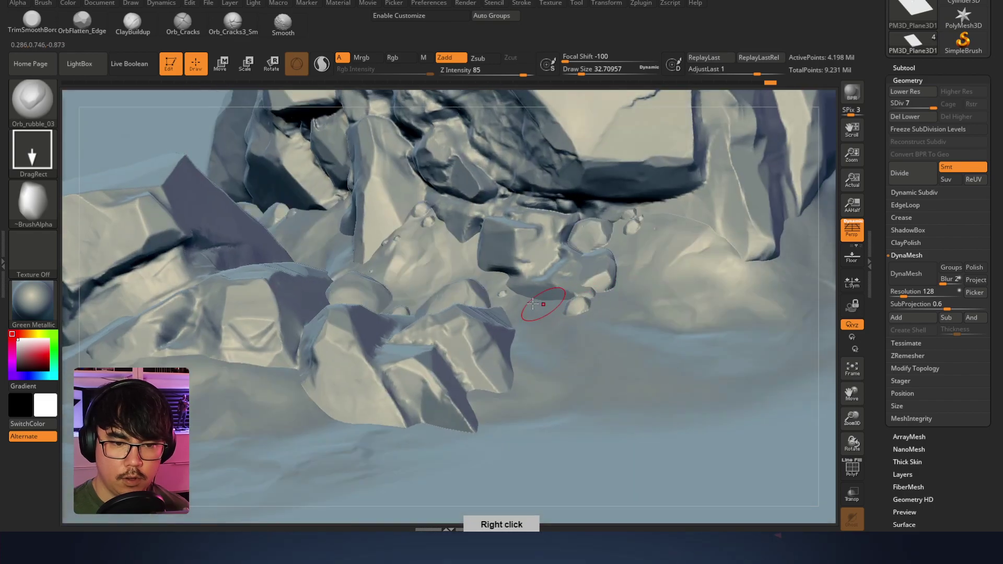
pyautogui.moveTo(533, 306); pyautogui.dragTo(570, 297)
# Stamp one larger stone and several pebbles along the front of the broken slabs beside the fallen boulder
pyautogui.keyDown('alt'); pyautogui.moveTo(405, 356); pyautogui.dragTo(485, 307, button='right'); pyautogui.keyUp('alt')
pyautogui.moveTo(345, 315); pyautogui.dragTo(370, 327)
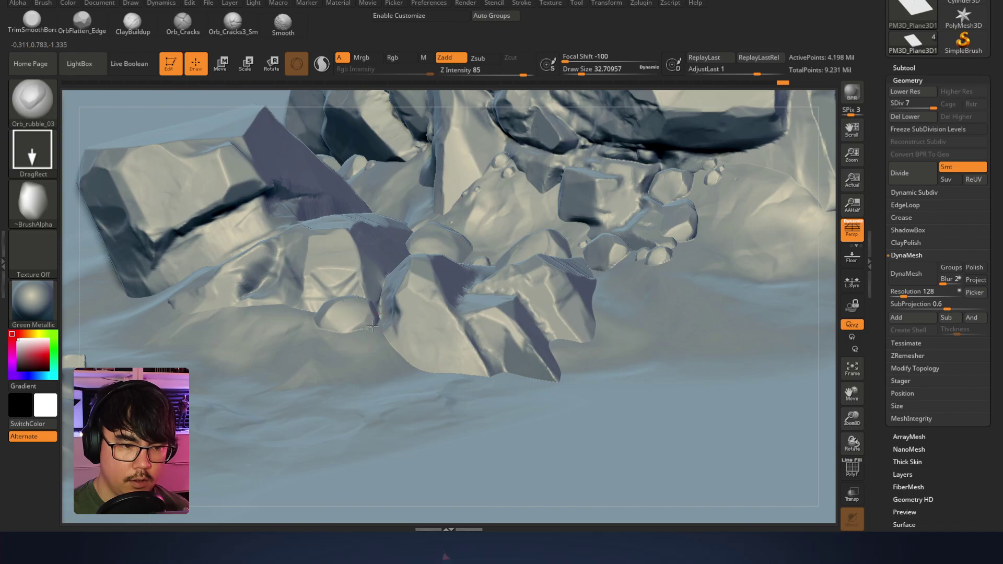
pyautogui.moveTo(308, 310); pyautogui.dragTo(287, 290)
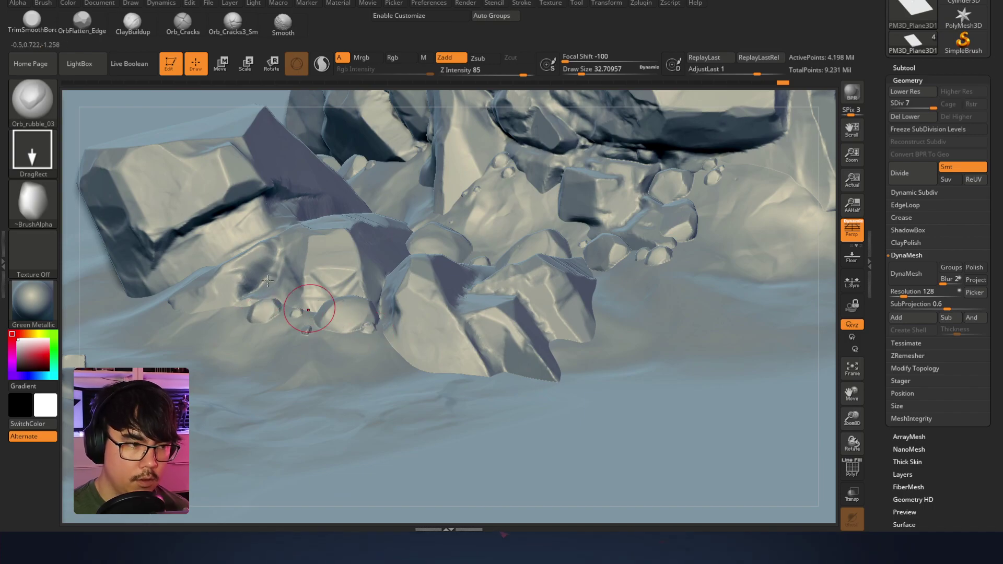
# Load the Orb_rubble_01 brush from the Orb brush folder
pyautogui.click(28, 102)
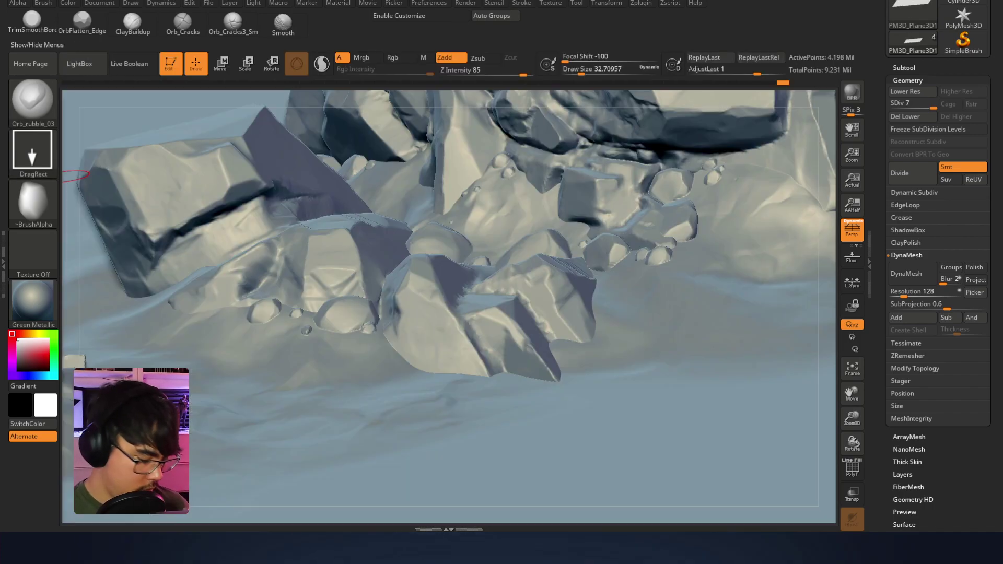
pyautogui.press(',')
pyautogui.moveTo(679, 275); pyautogui.dragTo(443, 241)
pyautogui.moveTo(447, 183); pyautogui.dragTo(494, 180)
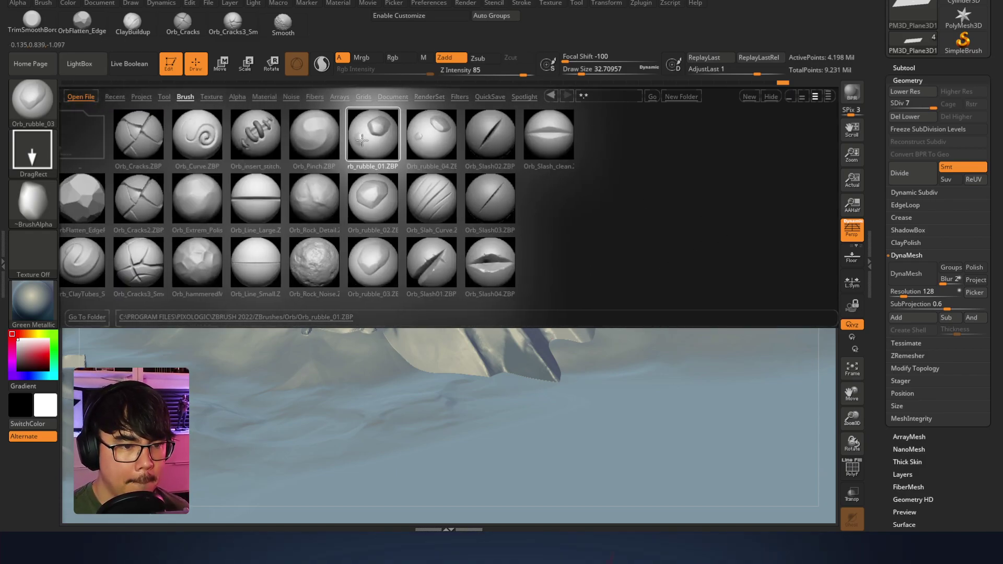
pyautogui.moveTo(381, 130)
pyautogui.mouseDown()
pyautogui.moveTo(392, 130)
pyautogui.moveTo(283, 132)
pyautogui.mouseUp()
pyautogui.doubleClick(260, 133)
# Stamp rubble clusters around the base of the overhanging ledge and its pointed lower corner with a Z intensity of 52
pyautogui.moveTo(567, 192); pyautogui.dragTo(498, 302, button='right')
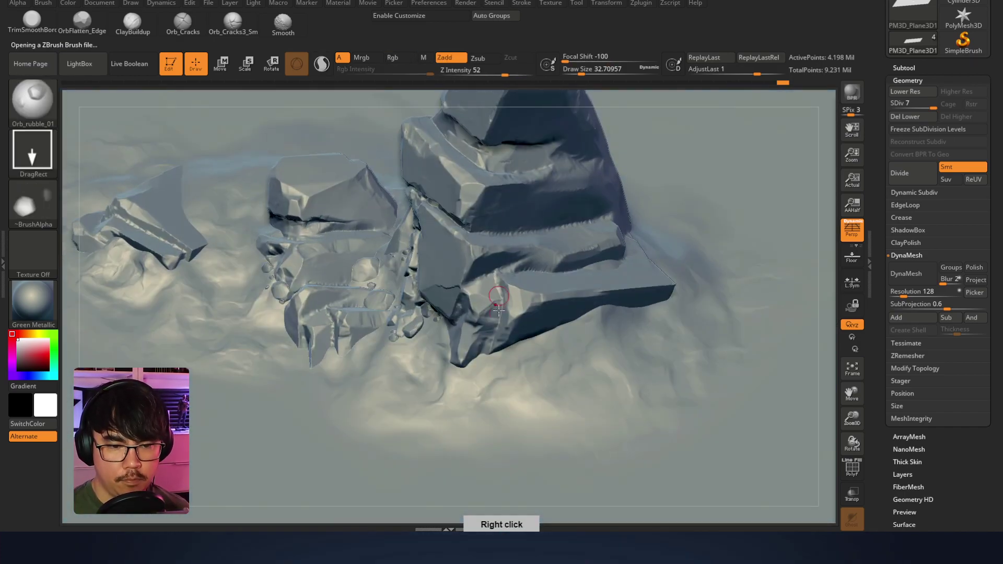
pyautogui.moveTo(564, 323); pyautogui.dragTo(508, 307)
pyautogui.moveTo(682, 304); pyautogui.dragTo(678, 328)
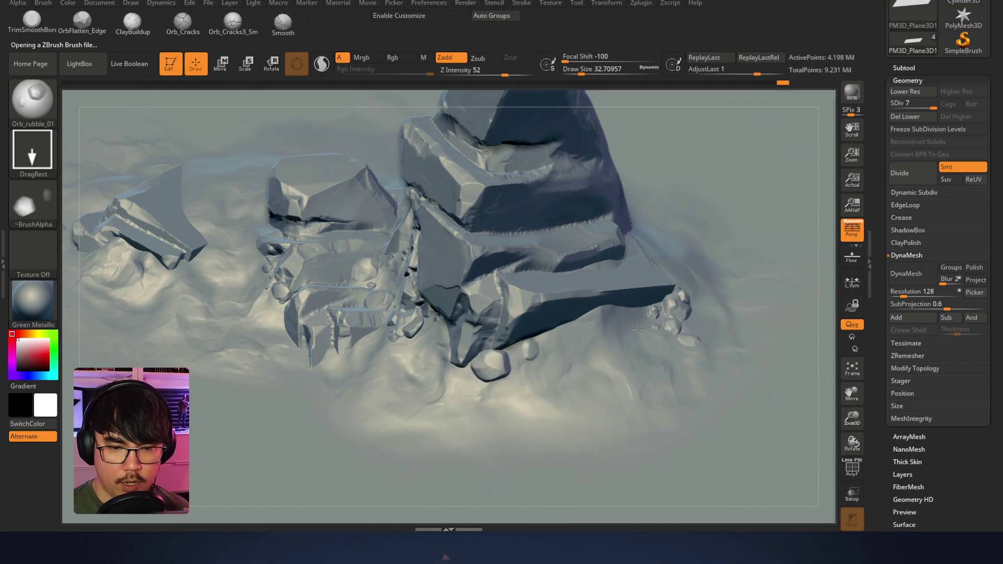
pyautogui.moveTo(642, 326); pyautogui.dragTo(652, 321)
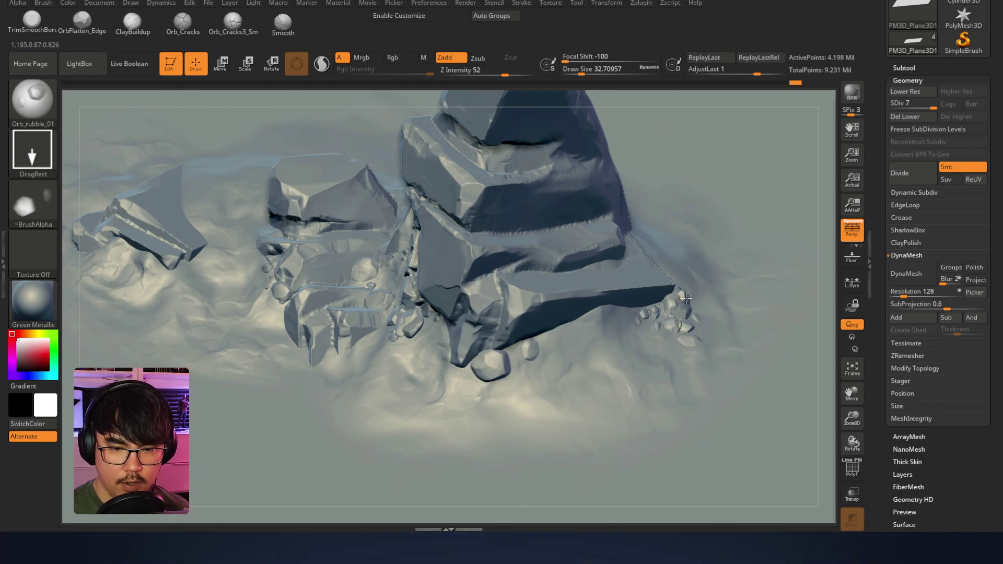
pyautogui.moveTo(692, 301); pyautogui.dragTo(501, 361, button='right')
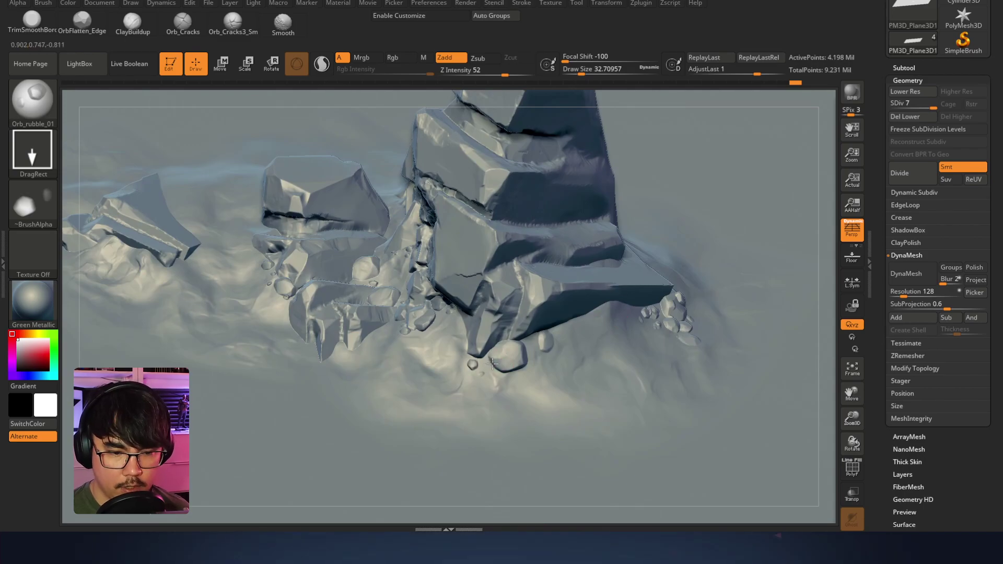
pyautogui.moveTo(493, 395); pyautogui.dragTo(511, 382)
# Stamp a cluster of small stones and pebbles on the ground around the tip of the pointed foreground rock
pyautogui.moveTo(501, 380)
pyautogui.mouseDown(button='right')
pyautogui.moveTo(601, 327)
pyautogui.moveTo(579, 345)
pyautogui.moveTo(588, 320)
pyautogui.moveTo(618, 326)
pyautogui.moveTo(603, 312)
pyautogui.mouseUp(button='right')
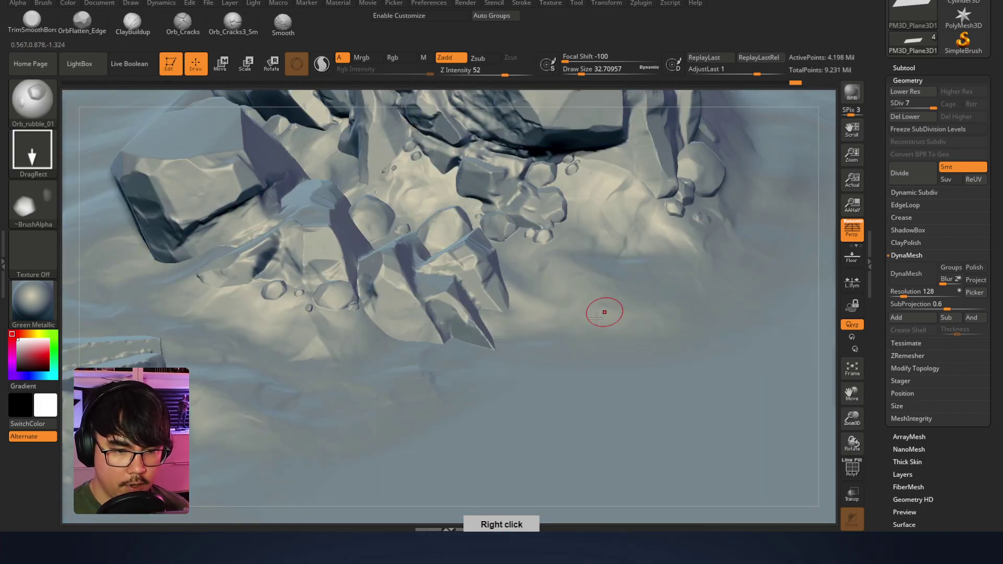
pyautogui.moveTo(491, 321); pyautogui.dragTo(511, 319)
pyautogui.moveTo(459, 350); pyautogui.dragTo(454, 368)
pyautogui.moveTo(468, 340)
pyautogui.mouseDown(button='right')
pyautogui.moveTo(493, 346)
pyautogui.moveTo(534, 423)
pyautogui.moveTo(420, 261)
pyautogui.mouseUp(button='right')
pyautogui.moveTo(420, 261); pyautogui.dragTo(475, 179)
pyautogui.moveTo(572, 194); pyautogui.dragTo(687, 225)
pyautogui.moveTo(574, 222); pyautogui.dragTo(586, 179)
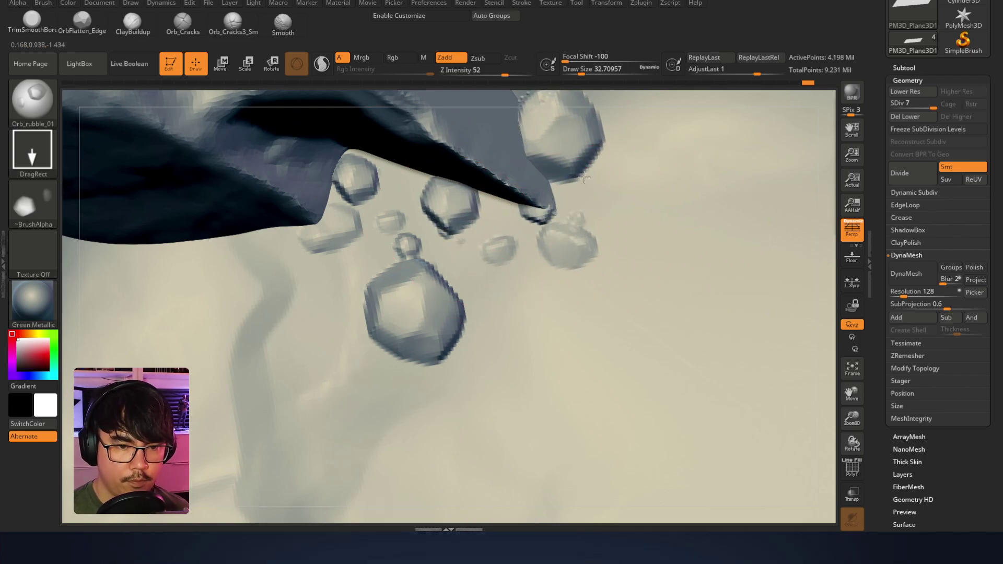
pyautogui.moveTo(525, 218); pyautogui.dragTo(485, 232)
pyautogui.moveTo(486, 276)
pyautogui.mouseDown()
pyautogui.moveTo(543, 264)
pyautogui.moveTo(579, 296)
pyautogui.moveTo(575, 311)
pyautogui.mouseUp()
pyautogui.moveTo(572, 317); pyautogui.dragTo(559, 334)
pyautogui.moveTo(475, 309)
pyautogui.mouseDown()
pyautogui.moveTo(552, 352)
pyautogui.moveTo(605, 311)
pyautogui.moveTo(593, 292)
pyautogui.mouseUp()
pyautogui.hotkey('ctrl', 'z')
pyautogui.hotkey('ctrl', 'z')
pyautogui.keyDown('ctrl'); pyautogui.click(629, 324); pyautogui.keyUp('ctrl')
pyautogui.hotkey('ctrl', 'z')
pyautogui.moveTo(590, 340)
pyautogui.keyDown('ctrl'); pyautogui.mouseDown()
pyautogui.moveTo(625, 331)
pyautogui.moveTo(603, 339)
pyautogui.moveTo(612, 329)
pyautogui.mouseUp(); pyautogui.keyUp('ctrl')
pyautogui.hotkey('ctrl', 'z')
# Stamp small pebbles along the base of the fallen boulder and the broken slab in front of it
pyautogui.moveTo(612, 283); pyautogui.dragTo(561, 249, button='right')
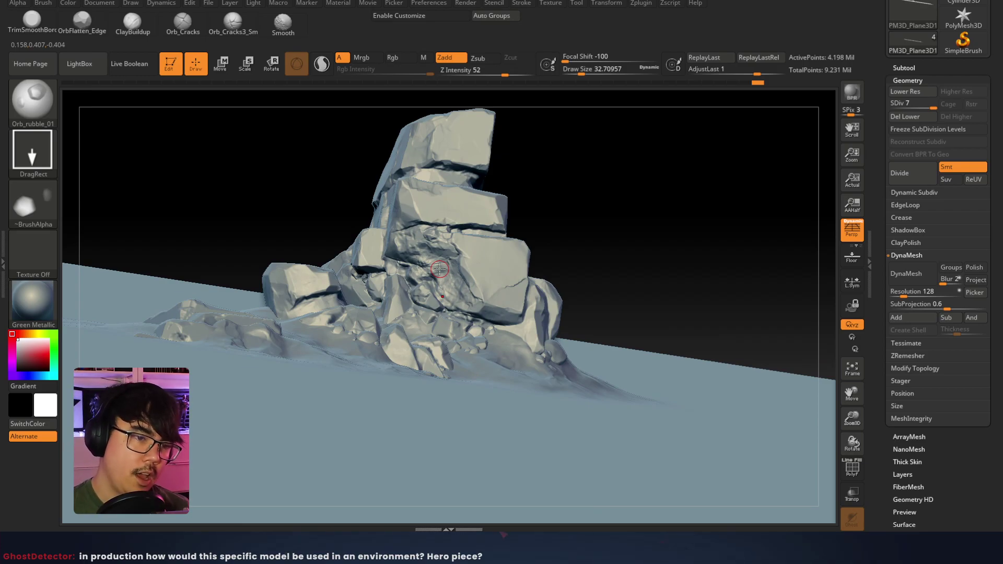
pyautogui.moveTo(439, 269); pyautogui.dragTo(576, 291, button='right')
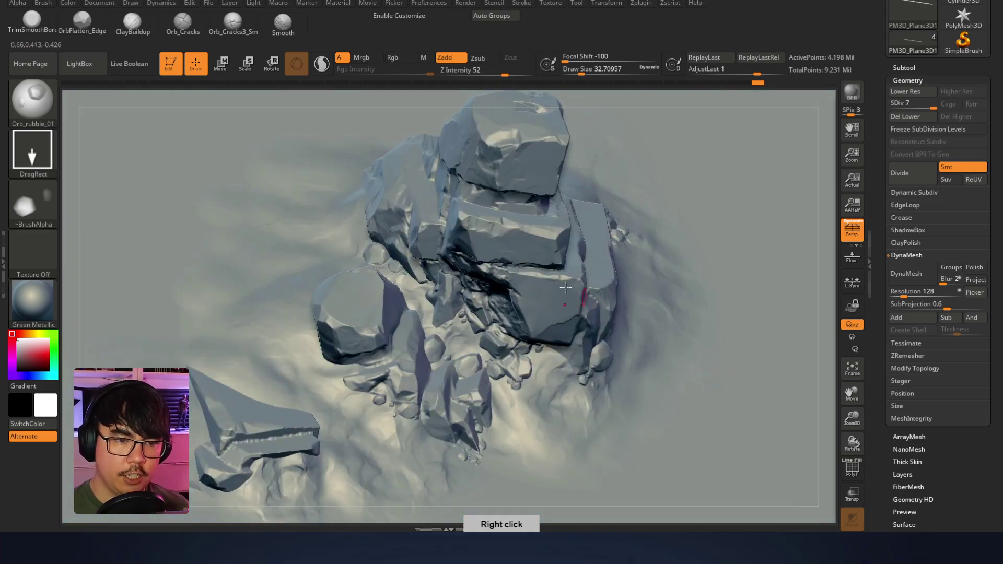
pyautogui.keyDown('alt'); pyautogui.moveTo(445, 311); pyautogui.dragTo(469, 243, button='right'); pyautogui.keyUp('alt')
pyautogui.keyDown('alt'); pyautogui.moveTo(267, 304); pyautogui.dragTo(358, 260, button='right'); pyautogui.keyUp('alt')
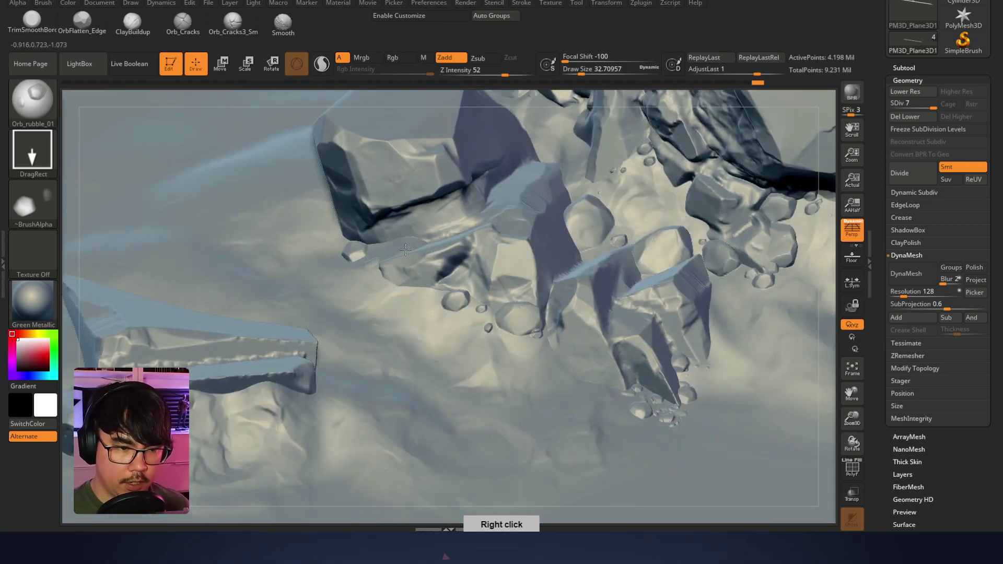
pyautogui.moveTo(409, 242); pyautogui.dragTo(392, 250)
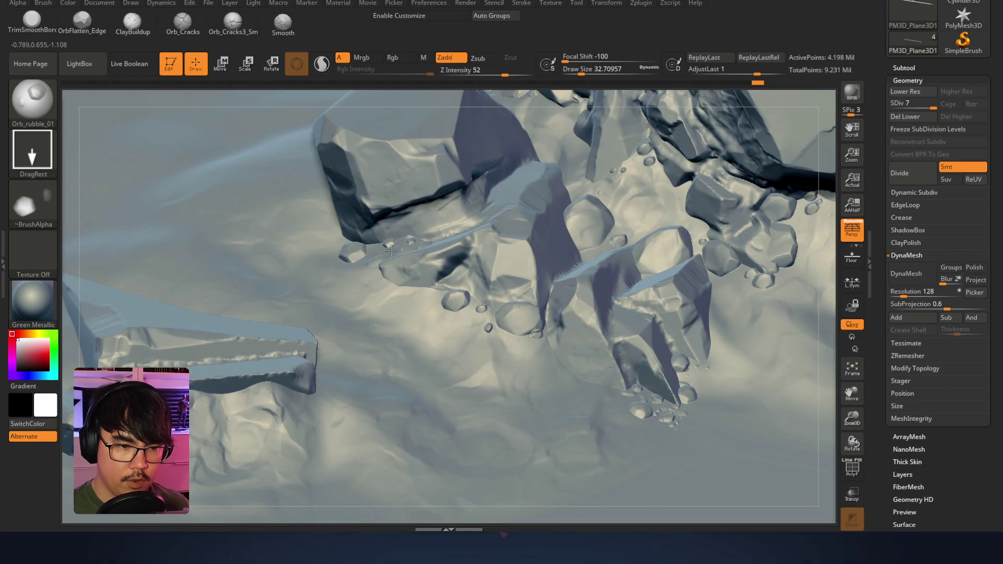
pyautogui.moveTo(390, 255); pyautogui.dragTo(409, 303, button='right')
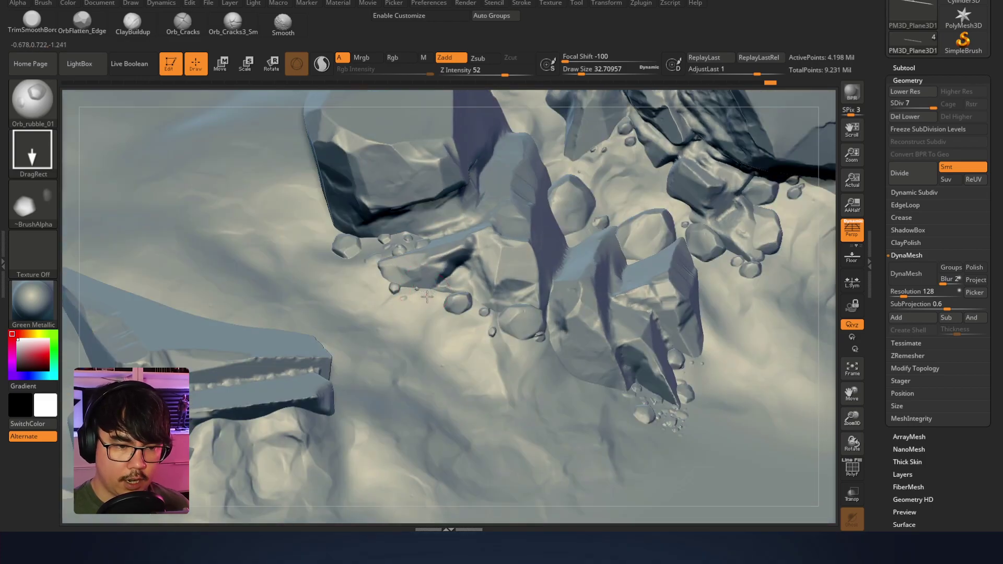
# Stamp rubble stones of varied sizes around the lower chunk of the detached slab
pyautogui.moveTo(480, 313); pyautogui.dragTo(359, 385, button='right')
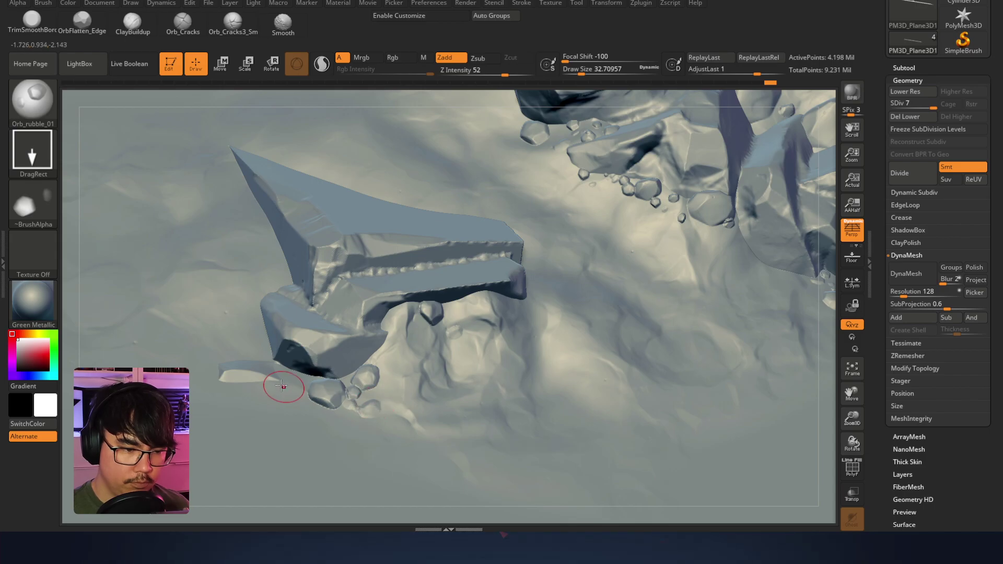
pyautogui.moveTo(329, 368); pyautogui.dragTo(319, 398)
pyautogui.moveTo(229, 325)
pyautogui.mouseDown()
pyautogui.moveTo(185, 341)
pyautogui.moveTo(243, 361)
pyautogui.mouseUp()
pyautogui.moveTo(222, 299); pyautogui.dragTo(211, 311)
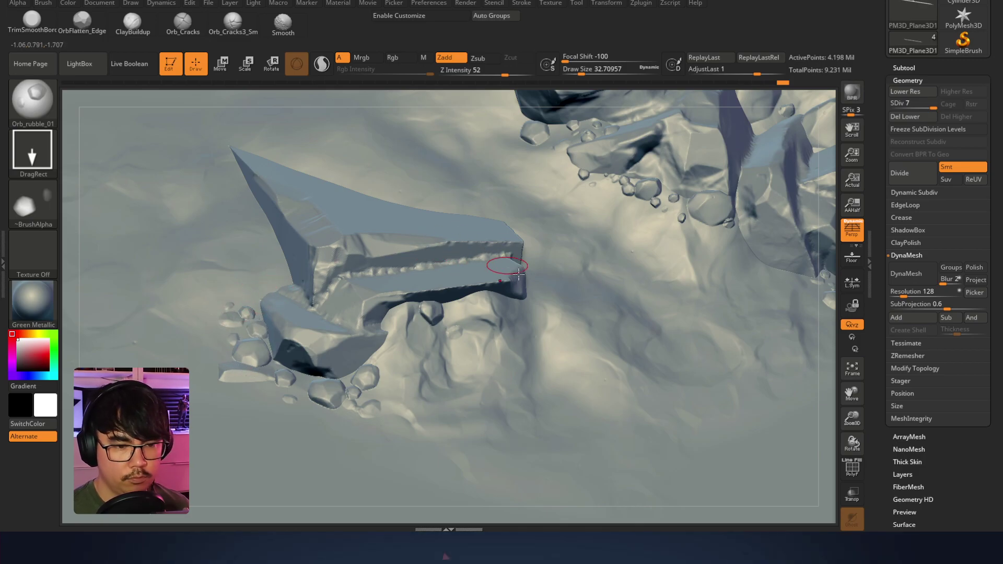
# Scatter small pebbles on the open ground between the detached slab and the main rocks, and undo the larger stones
pyautogui.moveTo(428, 190); pyautogui.dragTo(500, 279, button='right')
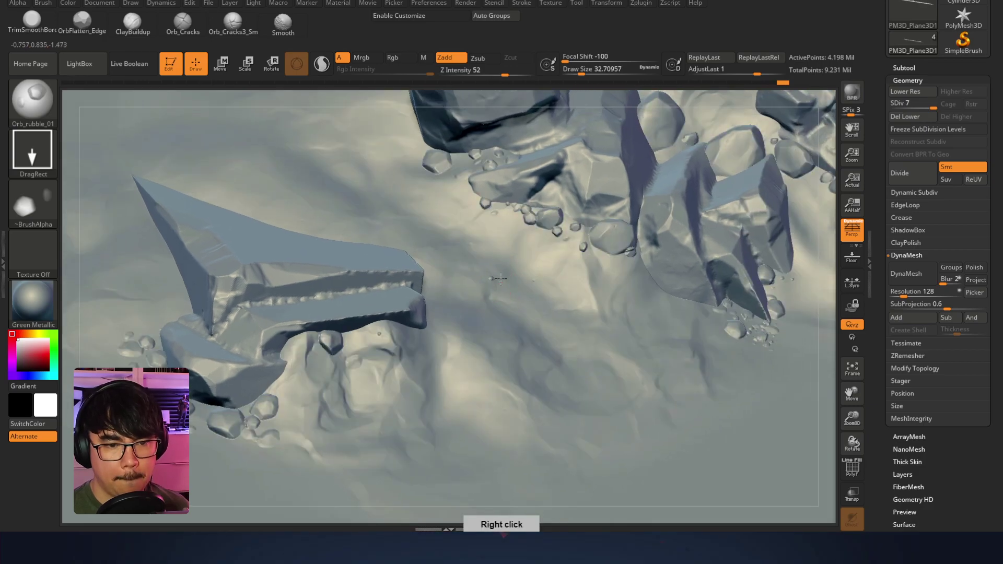
pyautogui.moveTo(580, 254); pyautogui.dragTo(589, 254)
pyautogui.moveTo(556, 253)
pyautogui.mouseDown()
pyautogui.moveTo(578, 247)
pyautogui.moveTo(518, 249)
pyautogui.mouseUp()
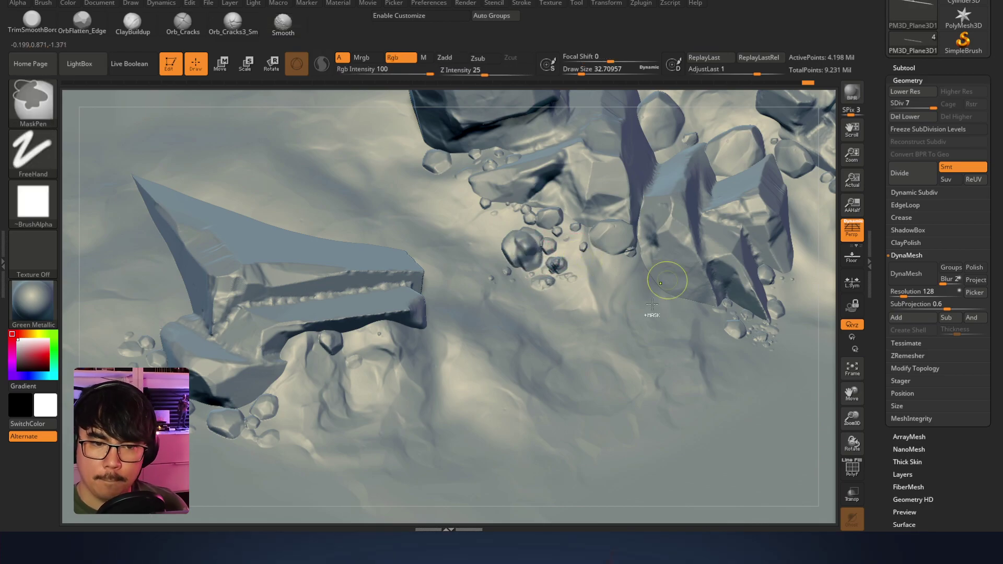
pyautogui.hotkey('ctrl', 'z')
pyautogui.hotkey('ctrl', 'z')
pyautogui.hotkey('ctrl', 'z')
pyautogui.hotkey('ctrl', 'z')
pyautogui.hotkey('ctrl', 'z')
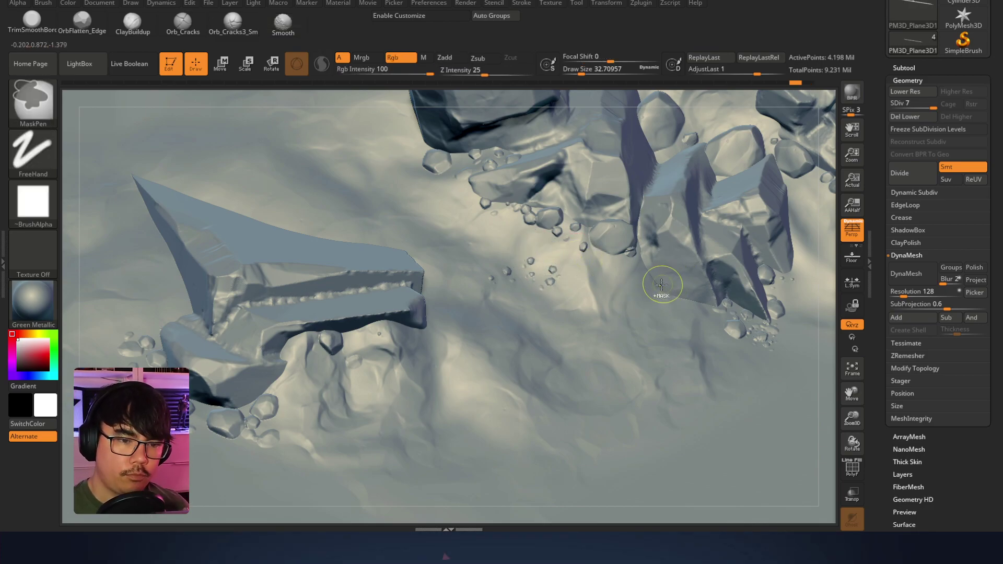
# Try spraying rubble on the open ground with the Spray stroke, a draw size of about 83 and a Z intensity of 17
pyautogui.click(35, 146)
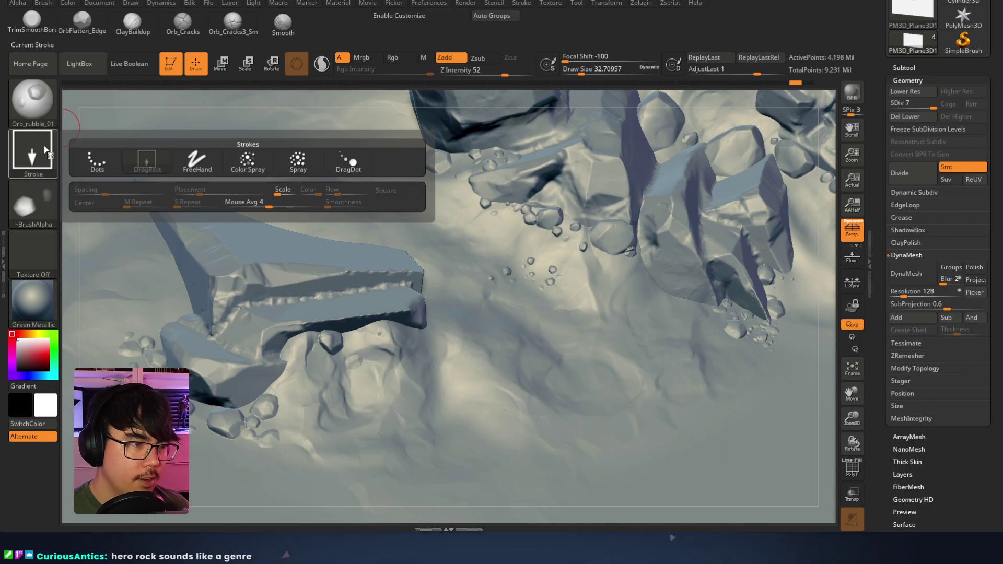
pyautogui.click(247, 159)
pyautogui.moveTo(493, 226)
pyautogui.mouseDown()
pyautogui.moveTo(549, 233)
pyautogui.moveTo(542, 241)
pyautogui.mouseUp()
pyautogui.hotkey('ctrl', 'z')
pyautogui.press('space')
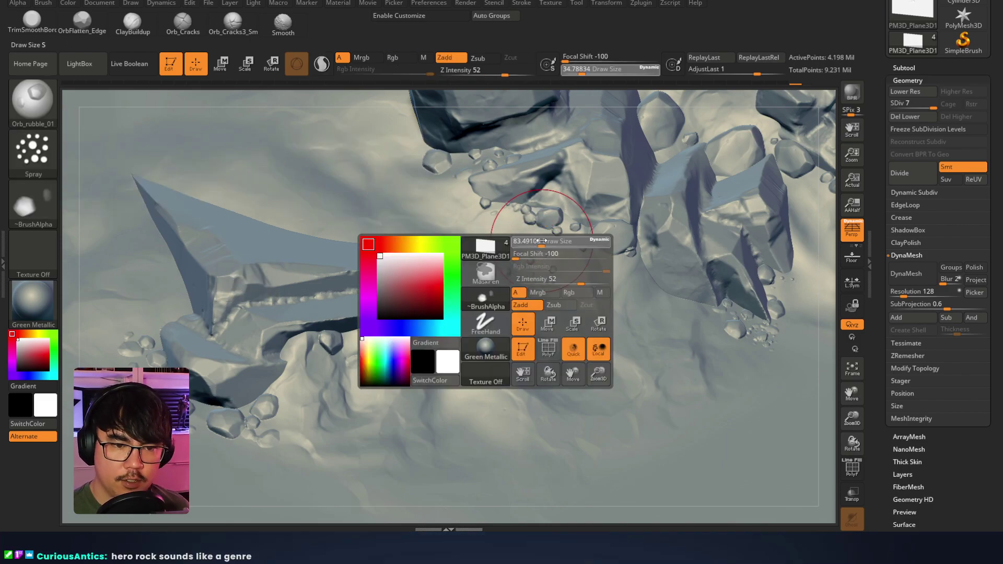
pyautogui.press('space')
pyautogui.moveTo(573, 294); pyautogui.dragTo(535, 296)
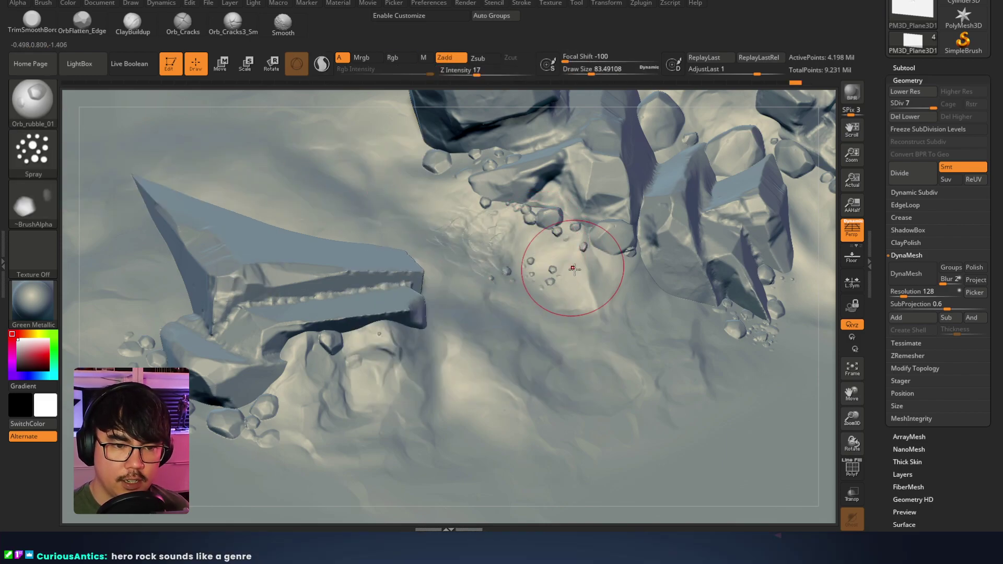
# Set the Z intensity to 39, restore the DragRect stroke and stamp stones beside the fallen boulder
pyautogui.moveTo(477, 72); pyautogui.dragTo(496, 72)
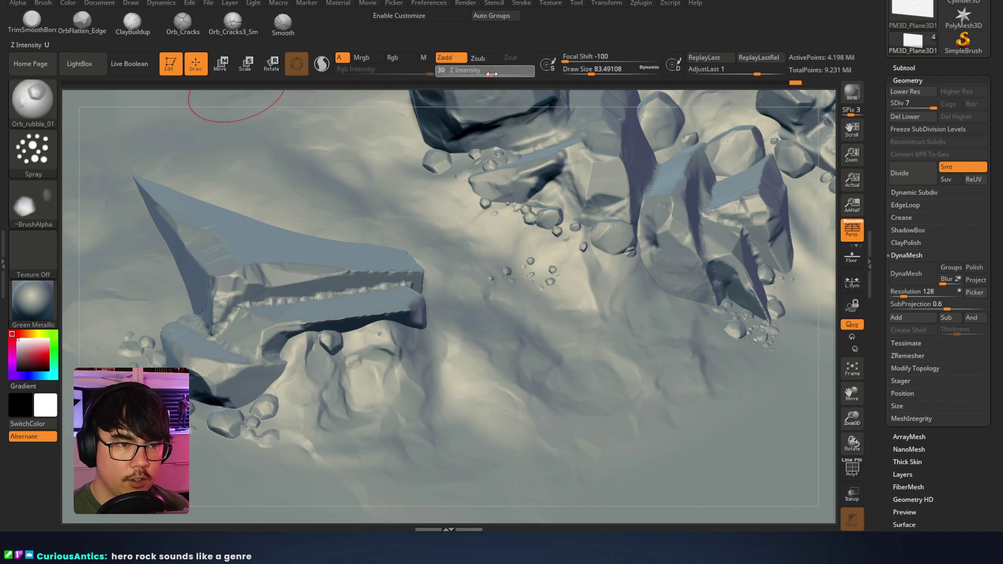
pyautogui.click(31, 168)
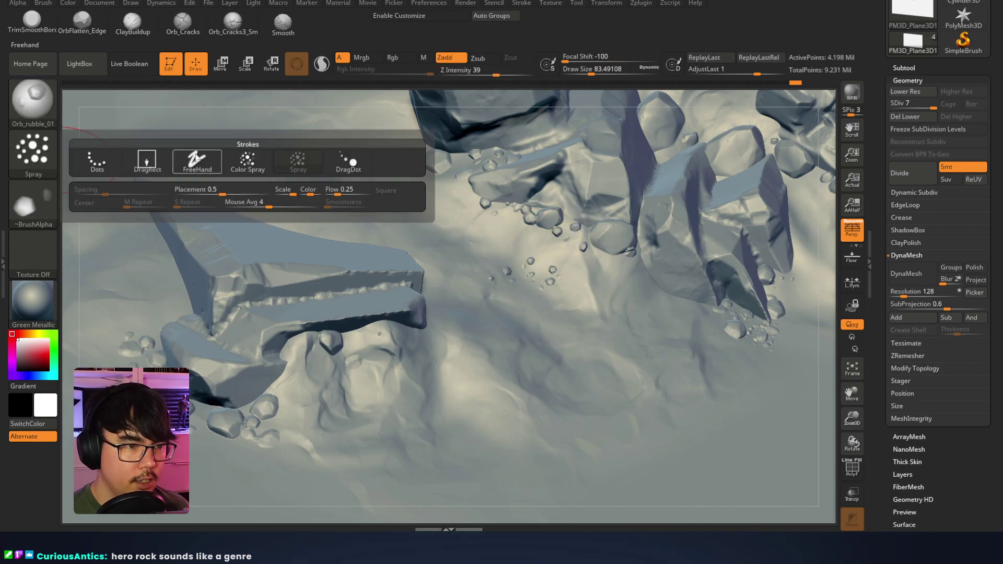
pyautogui.click(147, 167)
pyautogui.moveTo(468, 182); pyautogui.dragTo(478, 179)
pyautogui.moveTo(410, 131); pyautogui.dragTo(471, 165)
pyautogui.moveTo(508, 176); pyautogui.dragTo(497, 312, button='right')
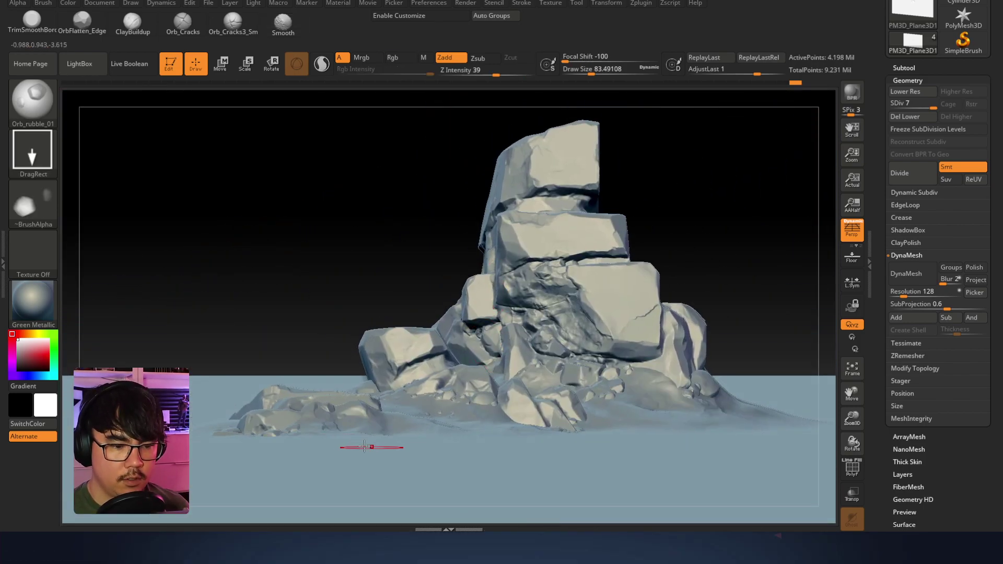
# Stamp larger rubble stones on the ground along the front of the detached slab
pyautogui.moveTo(416, 431); pyautogui.dragTo(337, 377, button='right')
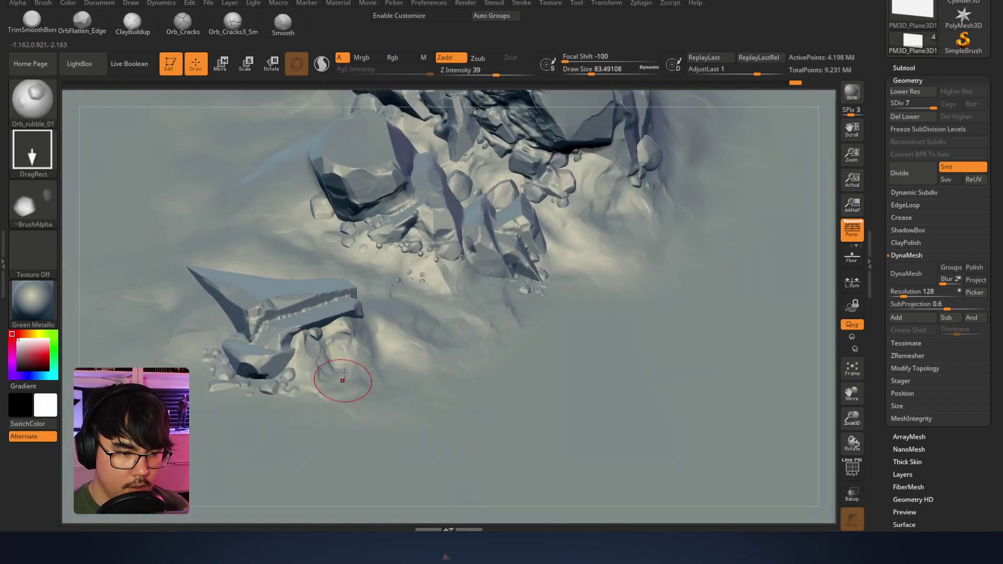
pyautogui.moveTo(339, 335); pyautogui.dragTo(338, 328)
pyautogui.moveTo(389, 364)
pyautogui.mouseDown()
pyautogui.moveTo(347, 326)
pyautogui.moveTo(371, 313)
pyautogui.mouseUp()
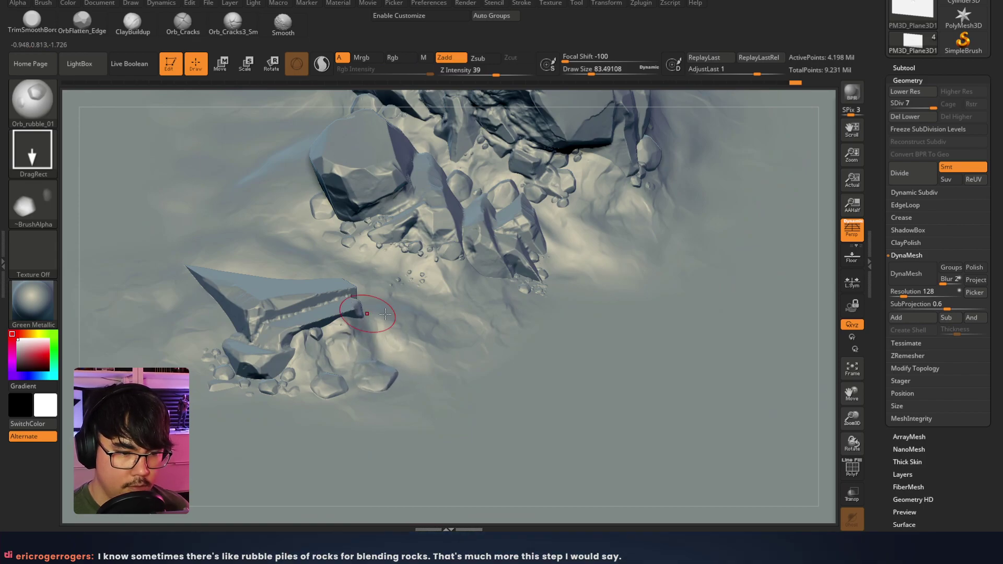
pyautogui.hotkey('ctrl', 'z')
pyautogui.moveTo(390, 357); pyautogui.dragTo(405, 351)
pyautogui.moveTo(515, 269)
pyautogui.mouseDown(button='right')
pyautogui.moveTo(407, 267)
pyautogui.moveTo(448, 283)
pyautogui.moveTo(518, 285)
pyautogui.mouseUp(button='right')
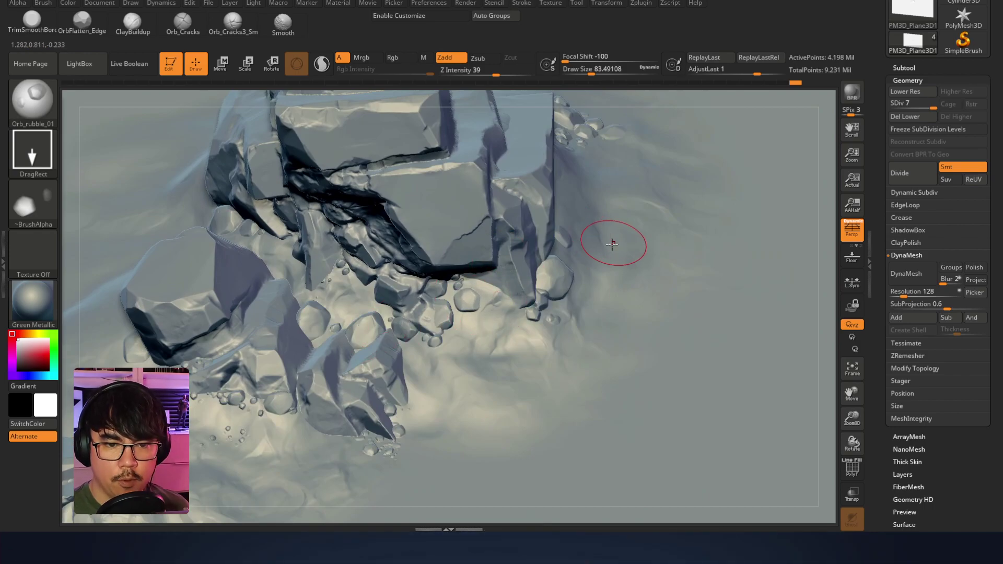
# Stamp a few rubble stones on the open ground beside the main rock's base
pyautogui.moveTo(572, 210); pyautogui.dragTo(563, 210)
pyautogui.moveTo(615, 289); pyautogui.dragTo(602, 267)
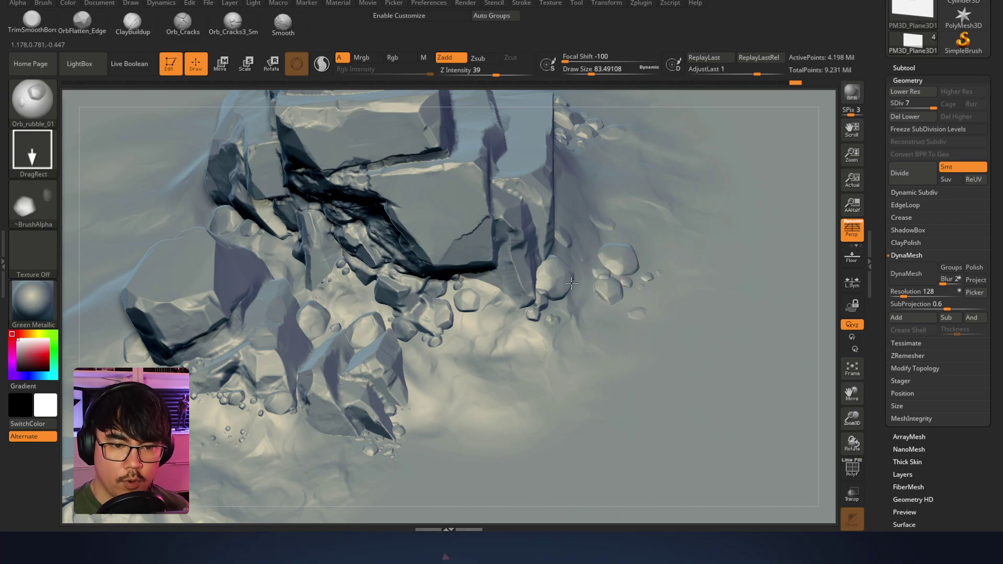
pyautogui.moveTo(661, 234); pyautogui.dragTo(604, 261, button='right')
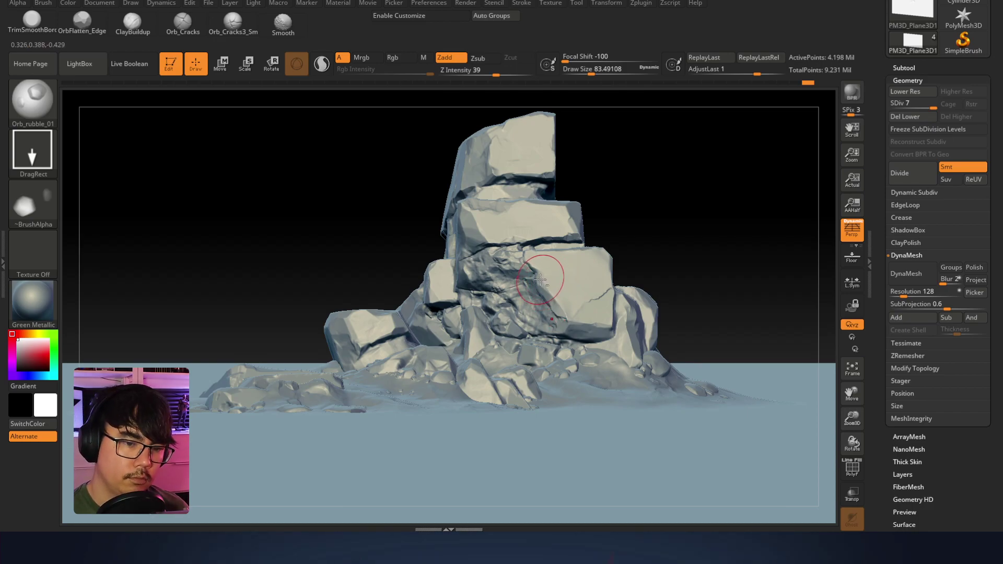
# Switch to the DamStandard brush and make the main rock, Rock_003, the active subtool
pyautogui.moveTo(538, 284)
pyautogui.mouseDown(button='right')
pyautogui.moveTo(520, 335)
pyautogui.moveTo(515, 328)
pyautogui.mouseUp(button='right')
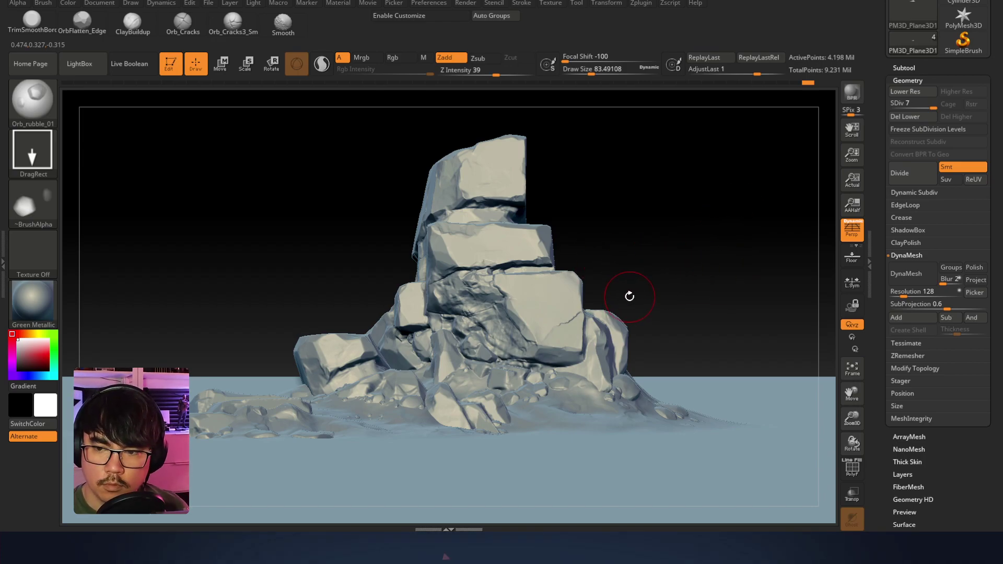
pyautogui.moveTo(618, 287)
pyautogui.mouseDown(button='right')
pyautogui.moveTo(605, 250)
pyautogui.moveTo(662, 251)
pyautogui.moveTo(738, 118)
pyautogui.mouseUp(button='right')
pyautogui.moveTo(450, 211)
pyautogui.mouseDown(button='right')
pyautogui.moveTo(448, 245)
pyautogui.moveTo(422, 234)
pyautogui.moveTo(379, 294)
pyautogui.mouseUp(button='right')
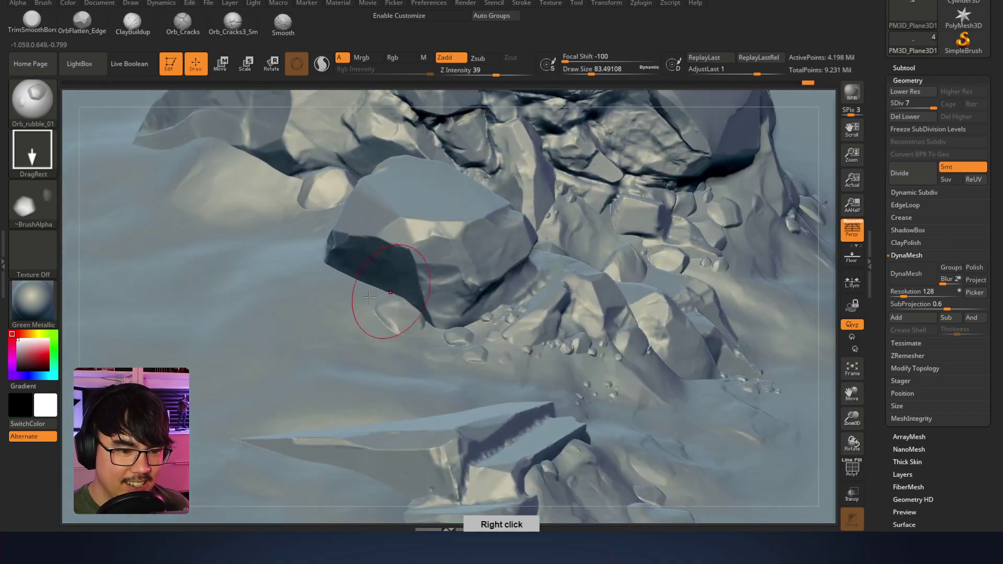
pyautogui.click(29, 103)
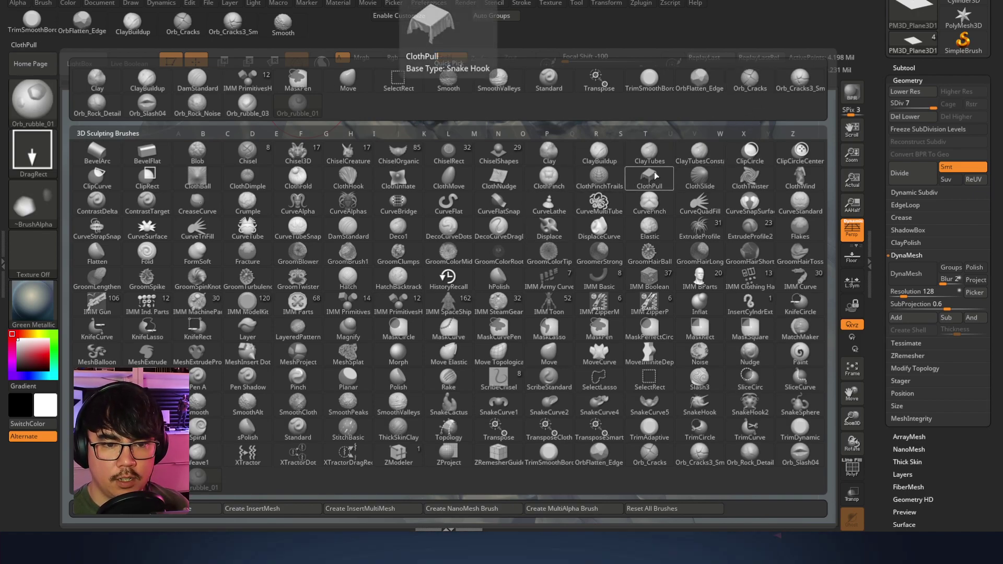
pyautogui.press('d')
pyautogui.click(358, 227)
pyautogui.moveTo(358, 226)
pyautogui.mouseDown(button='right')
pyautogui.moveTo(417, 229)
pyautogui.moveTo(397, 219)
pyautogui.mouseUp(button='right')
pyautogui.rightClick(372, 264)
pyautogui.moveTo(436, 200); pyautogui.dragTo(414, 200)
pyautogui.moveTo(460, 209)
pyautogui.mouseDown(button='right')
pyautogui.moveTo(544, 215)
pyautogui.moveTo(501, 208)
pyautogui.moveTo(551, 195)
pyautogui.moveTo(527, 208)
pyautogui.moveTo(585, 201)
pyautogui.moveTo(520, 191)
pyautogui.moveTo(491, 157)
pyautogui.moveTo(439, 128)
pyautogui.moveTo(479, 201)
pyautogui.mouseUp(button='right')
pyautogui.keyDown('alt'); pyautogui.click(514, 205); pyautogui.keyUp('alt')
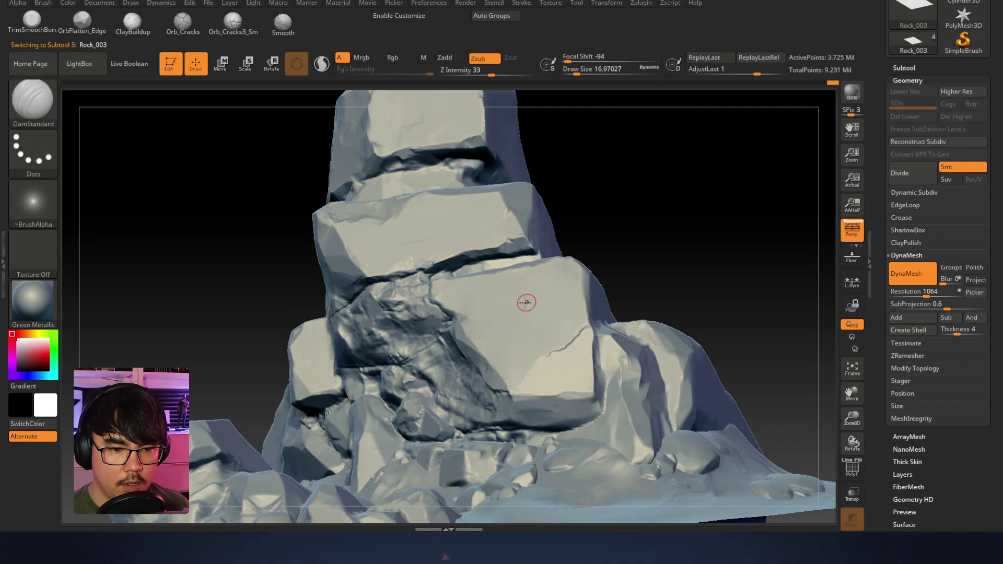
# Scratch thin, nearly horizontal strata lines across the flat faces of the main rock's stacked blocks
pyautogui.moveTo(528, 316); pyautogui.dragTo(439, 314, button='right')
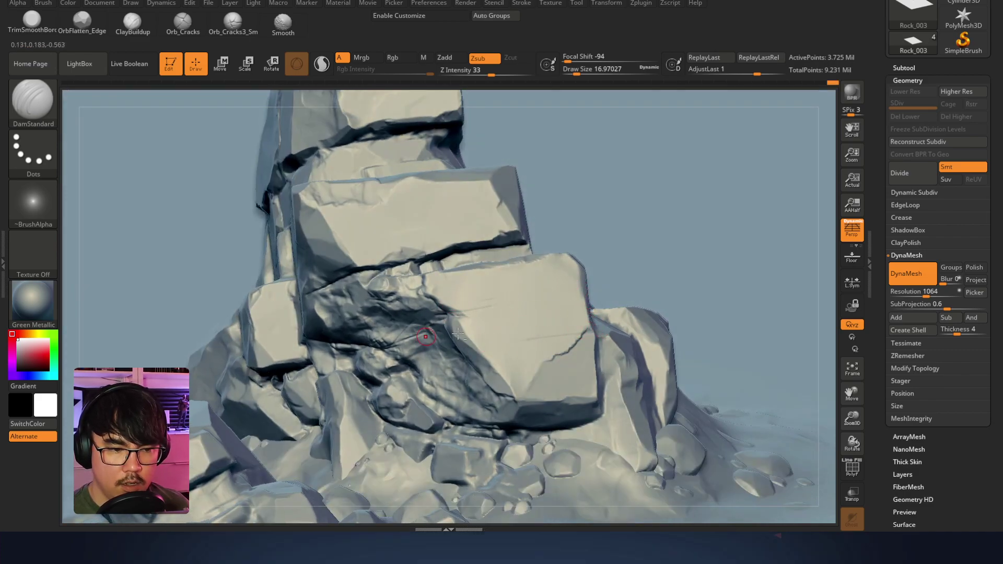
pyautogui.moveTo(425, 337); pyautogui.dragTo(477, 313, button='right')
pyautogui.press('ctrl')
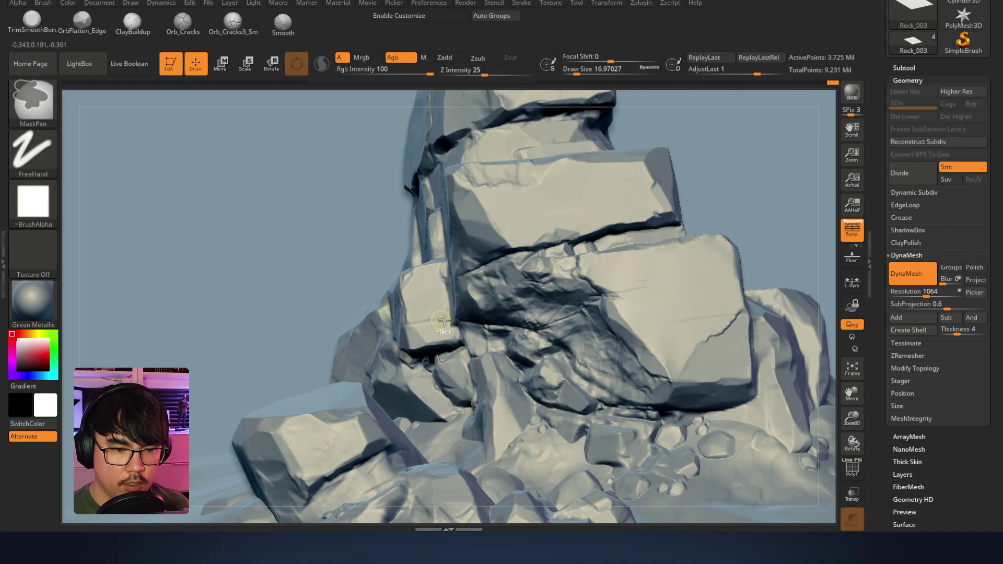
pyautogui.keyDown('alt'); pyautogui.click(317, 441); pyautogui.keyUp('alt')
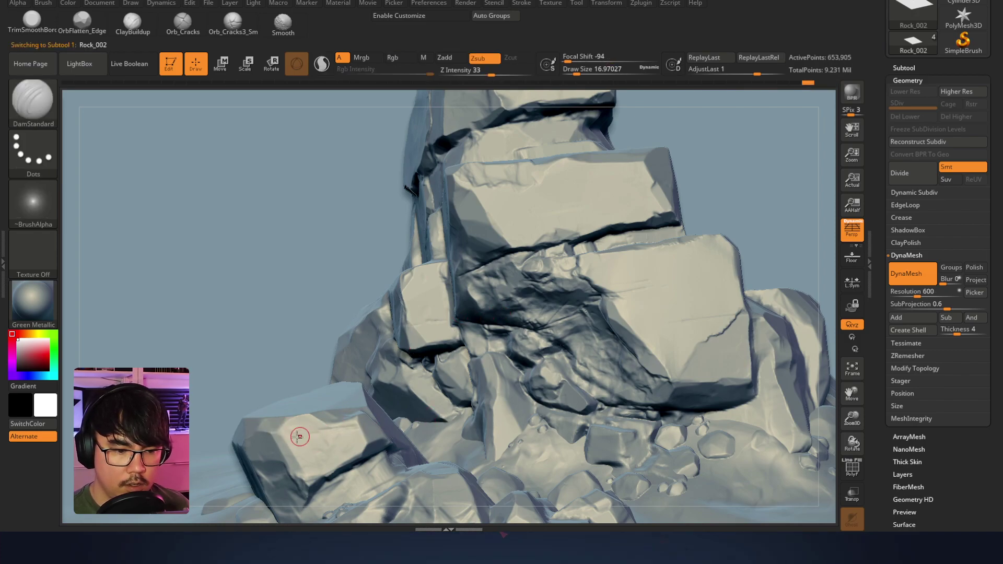
pyautogui.keyDown('alt'); pyautogui.click(487, 396); pyautogui.keyUp('alt')
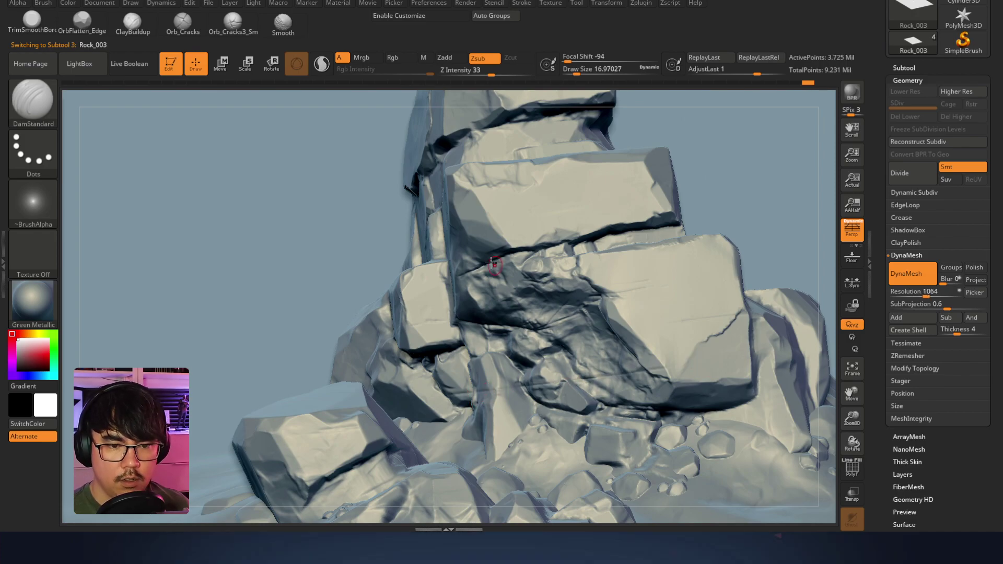
pyautogui.press('ctrl')
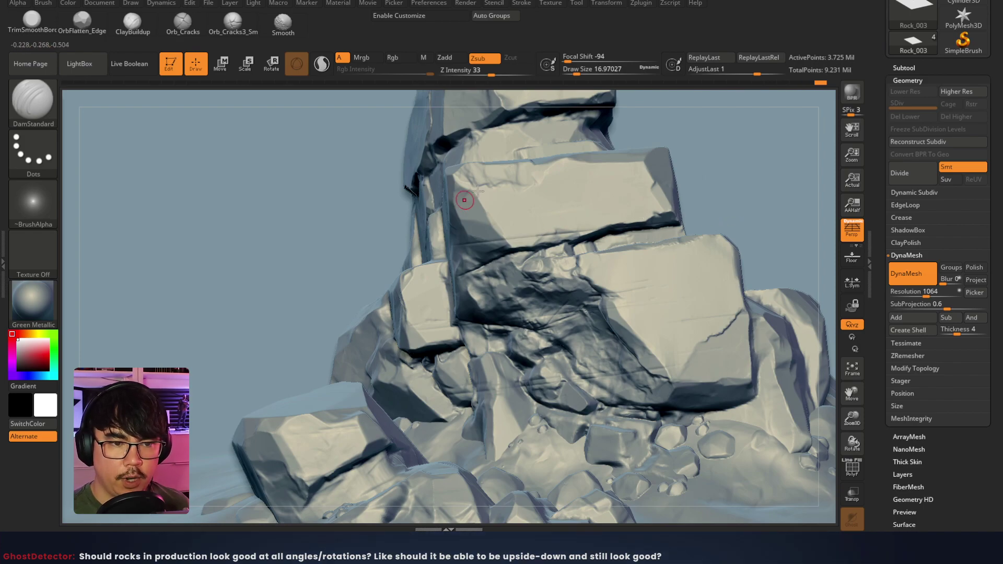
pyautogui.moveTo(635, 181)
pyautogui.mouseDown(button='right')
pyautogui.moveTo(652, 186)
pyautogui.moveTo(522, 243)
pyautogui.moveTo(582, 231)
pyautogui.mouseUp(button='right')
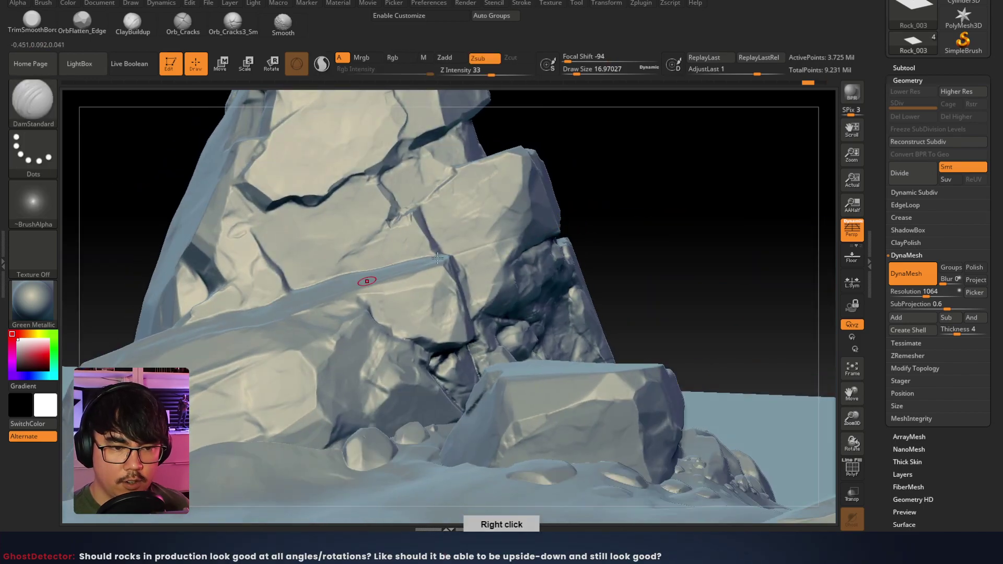
pyautogui.moveTo(552, 222); pyautogui.dragTo(463, 216, button='right')
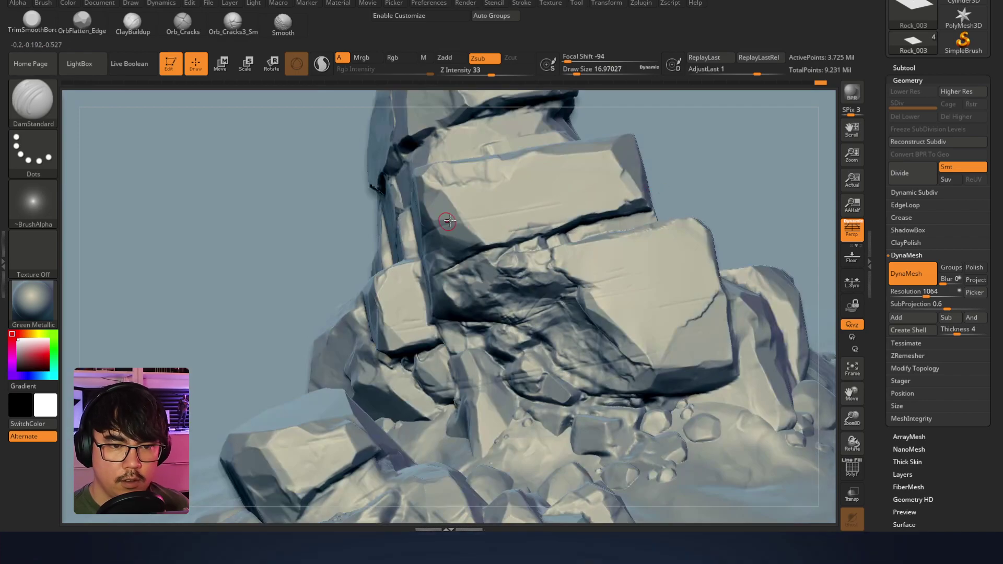
# Reduce the draw size to about 9.4 and carve fine cracks from the rough recess onto the lower block's face
pyautogui.moveTo(664, 263)
pyautogui.mouseDown(button='right')
pyautogui.moveTo(596, 271)
pyautogui.moveTo(638, 210)
pyautogui.moveTo(638, 250)
pyautogui.moveTo(525, 293)
pyautogui.mouseUp(button='right')
pyautogui.rightClick(509, 302)
pyautogui.moveTo(515, 303); pyautogui.dragTo(453, 305)
pyautogui.moveTo(523, 303); pyautogui.dragTo(585, 291)
pyautogui.rightClick(582, 290)
pyautogui.moveTo(515, 302); pyautogui.dragTo(600, 287)
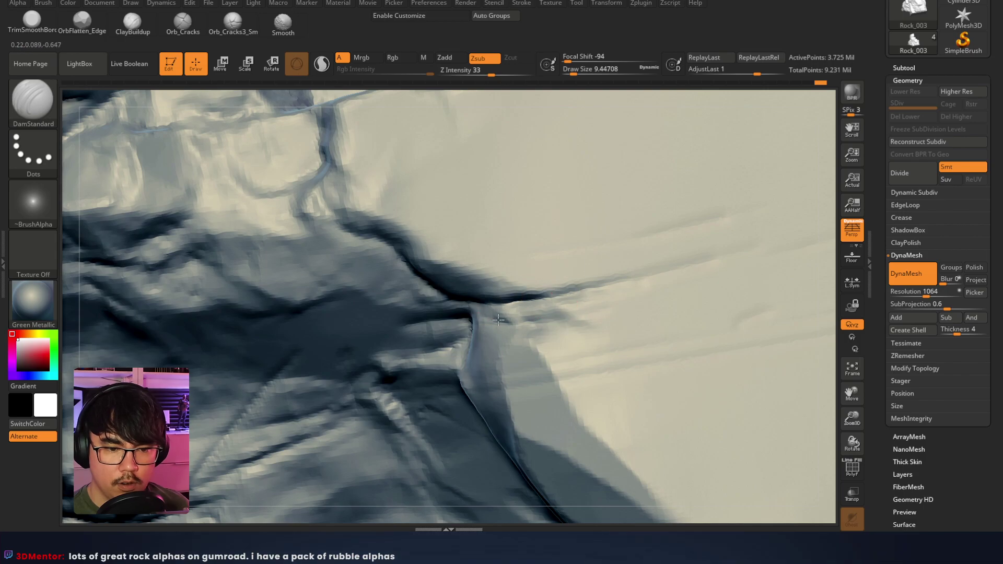
# Carve fine parallel strata lines into the recessed neck between the top and middle blocks
pyautogui.moveTo(653, 328); pyautogui.dragTo(567, 238, button='right')
pyautogui.moveTo(515, 203); pyautogui.dragTo(634, 363, button='right')
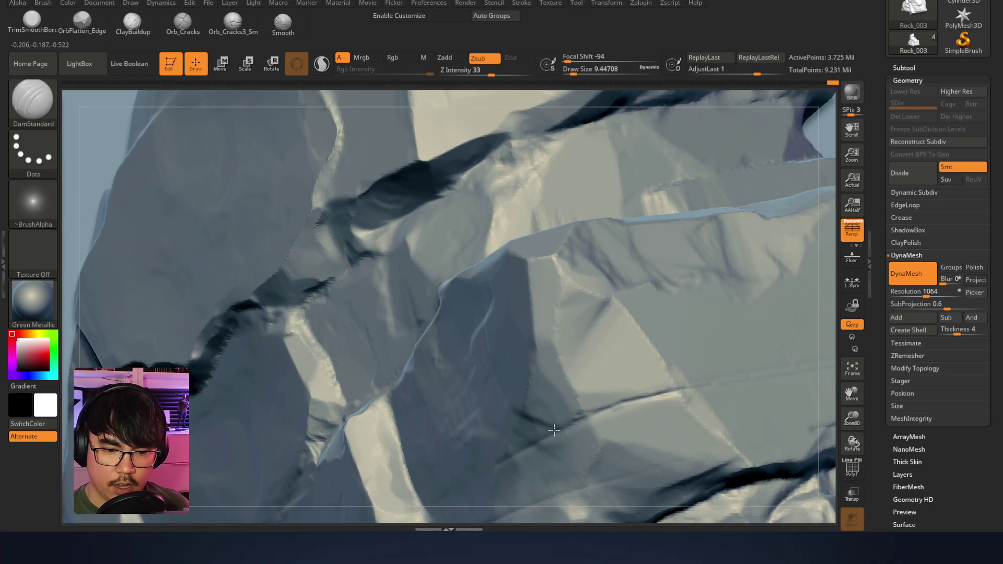
pyautogui.moveTo(672, 375)
pyautogui.mouseDown(button='right')
pyautogui.moveTo(677, 277)
pyautogui.moveTo(548, 320)
pyautogui.mouseUp(button='right')
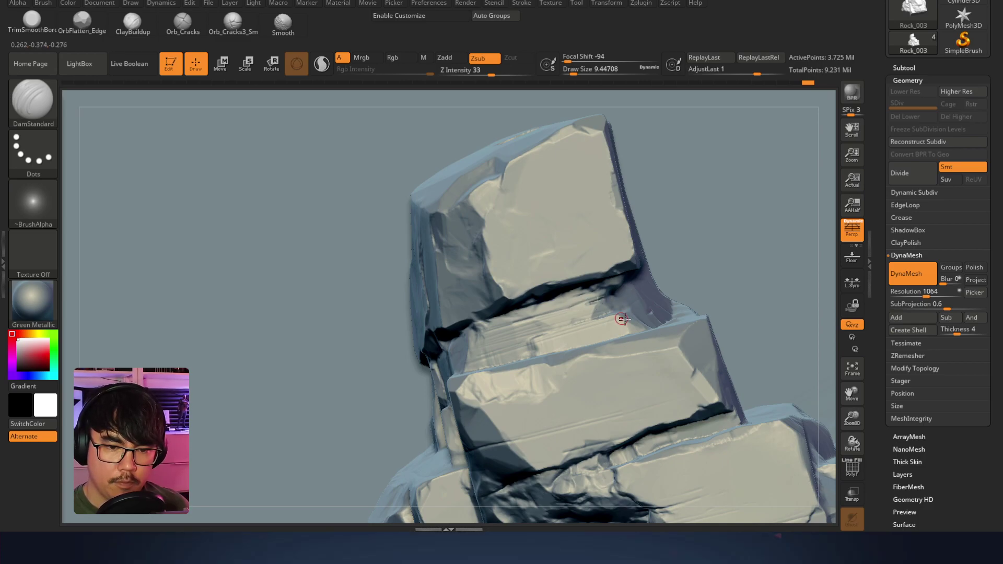
pyautogui.moveTo(500, 349); pyautogui.dragTo(586, 322)
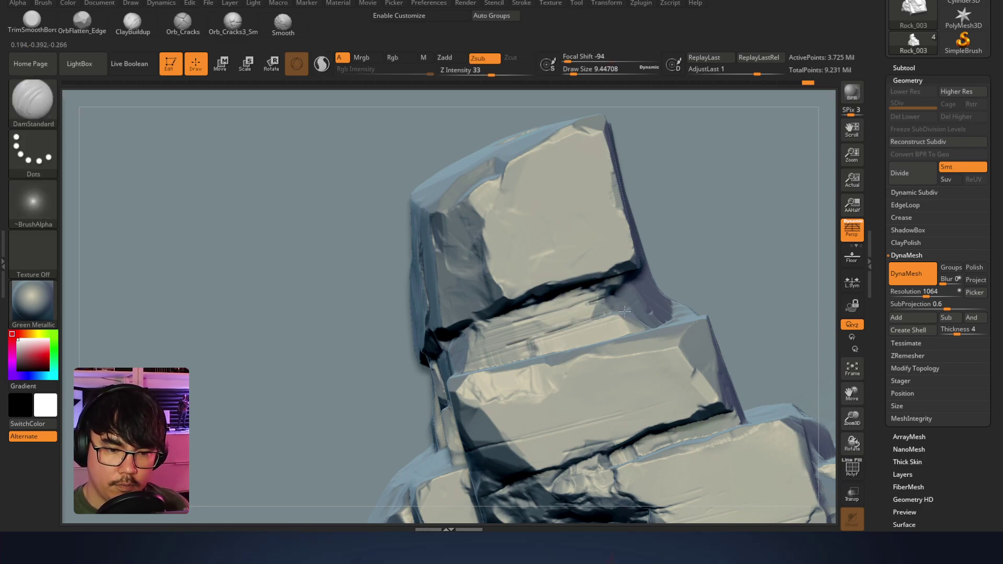
pyautogui.keyDown('alt'); pyautogui.moveTo(676, 290); pyautogui.dragTo(481, 140, button='right'); pyautogui.keyUp('alt')
pyautogui.keyDown('ctrl'); pyautogui.moveTo(583, 304); pyautogui.dragTo(558, 321, button='right'); pyautogui.keyUp('ctrl')
pyautogui.press('f')
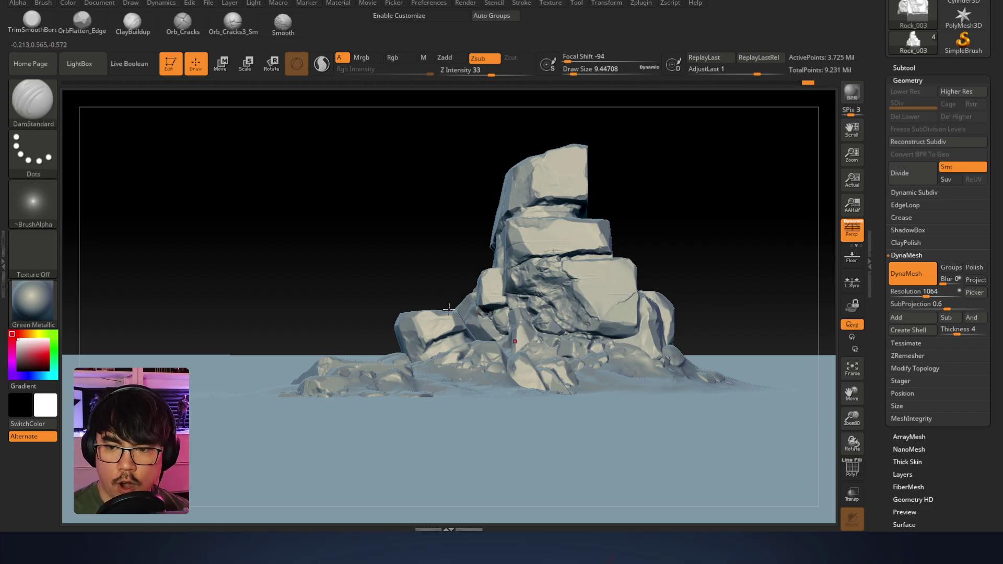
# Hide the interface panels, compose a front view of the whole rock formation and render it
pyautogui.moveTo(619, 297); pyautogui.dragTo(431, 333, button='right')
pyautogui.keyDown('alt'); pyautogui.moveTo(768, 287); pyautogui.dragTo(593, 313, button='right'); pyautogui.keyUp('alt')
pyautogui.moveTo(508, 285); pyautogui.dragTo(622, 293, button='right')
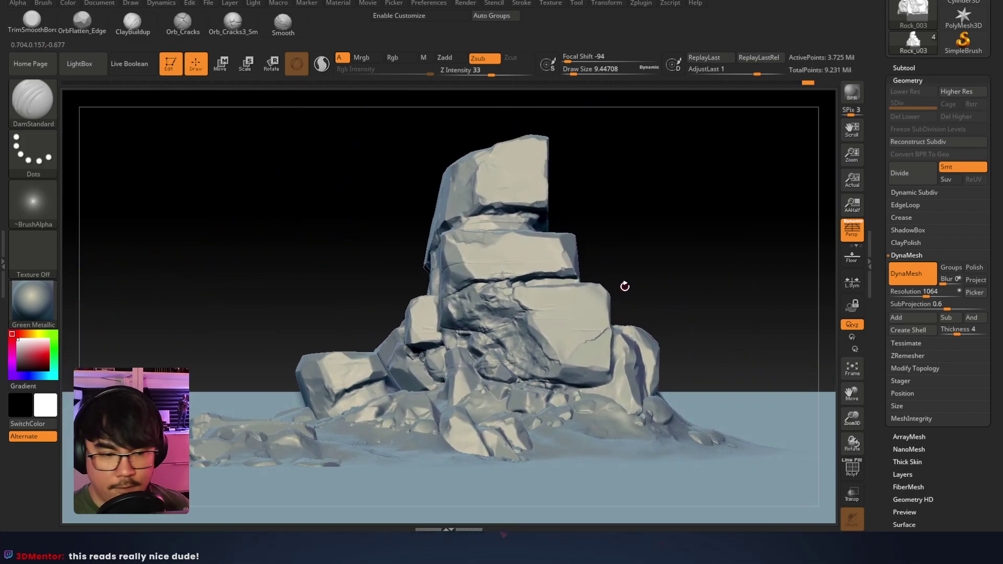
pyautogui.moveTo(734, 342); pyautogui.dragTo(690, 310, button='right')
pyautogui.press('Tab')
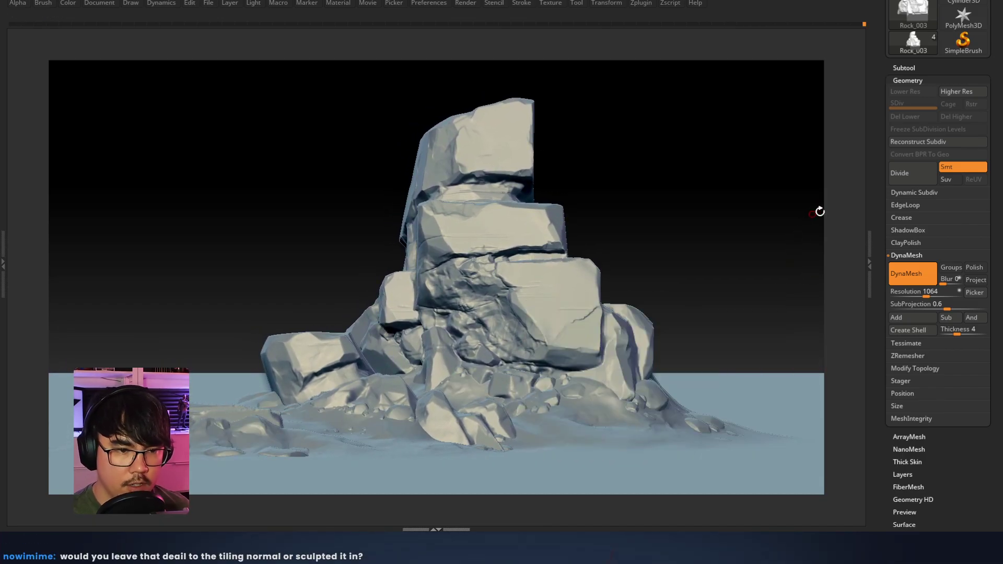
pyautogui.moveTo(718, 248); pyautogui.dragTo(514, 54, button='right')
pyautogui.click(467, 3)
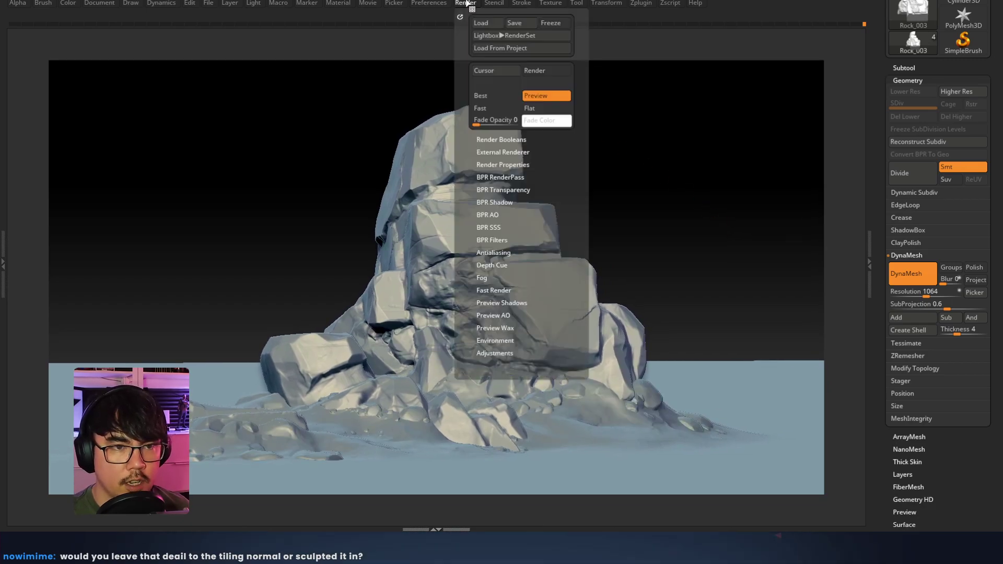
pyautogui.click(544, 73)
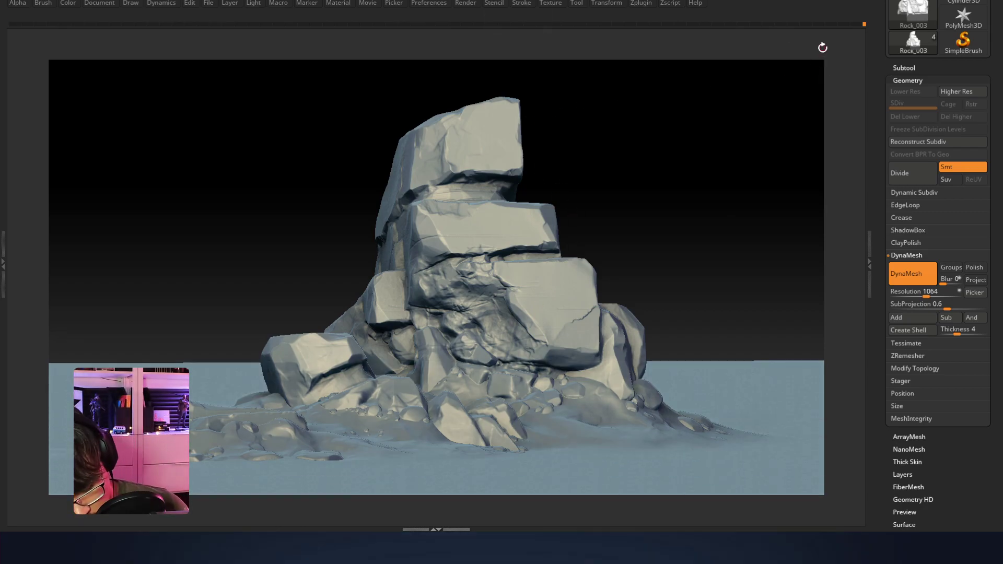
# Take an area screenshot of the rendered canvas and copy it to the clipboard
pyautogui.press('Print')
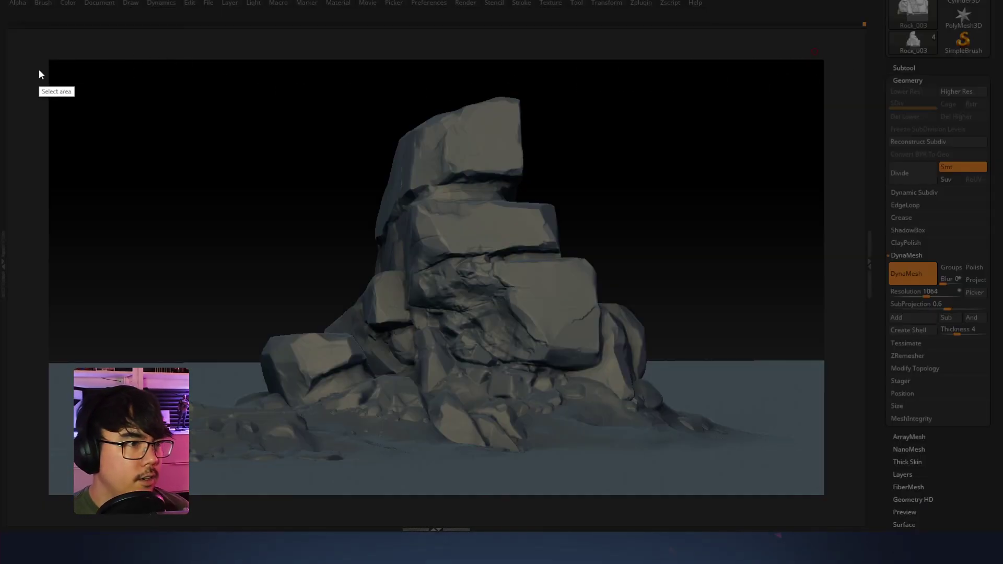
pyautogui.moveTo(48, 59); pyautogui.dragTo(554, 223)
pyautogui.moveTo(825, 485); pyautogui.dragTo(838, 509)
pyautogui.hotkey('ctrl', 'c')
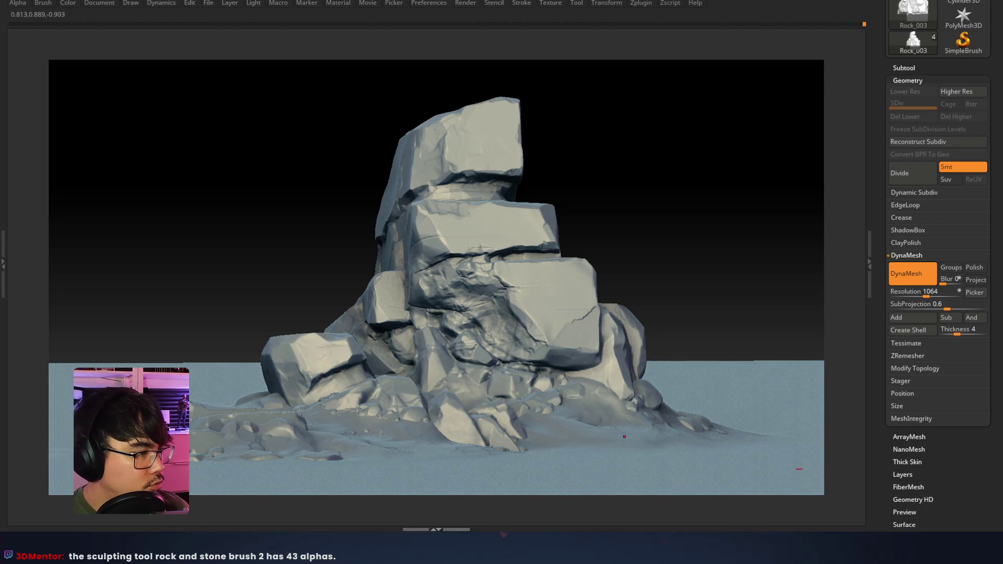
# Switch to Photoshop and paste the rock screenshot as a new layer in the Untitled-1 document
pyautogui.hotkey('alt', 'Tab')
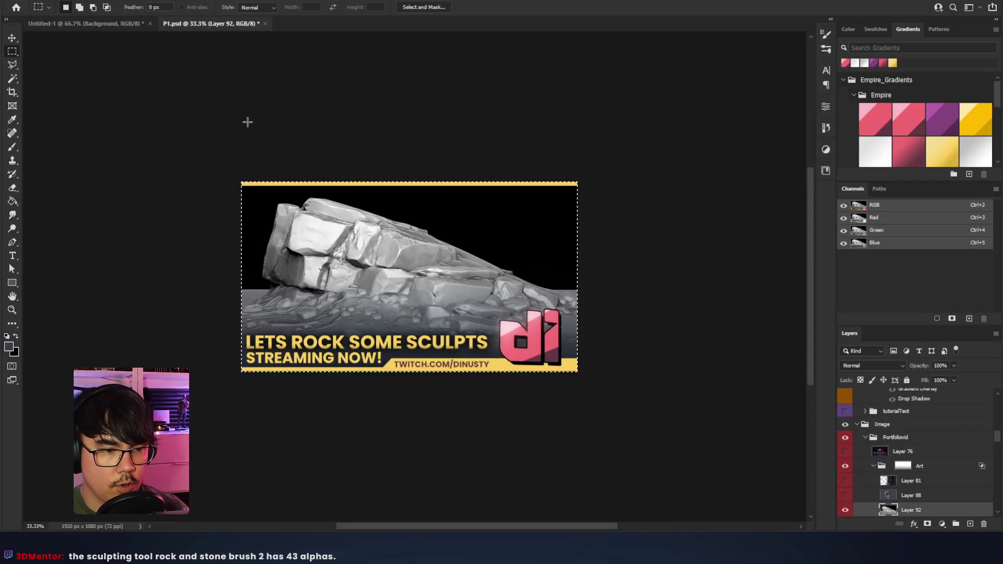
pyautogui.hotkey('ctrl', '+')
pyautogui.hotkey('ctrl', '+')
pyautogui.moveTo(389, 230); pyautogui.dragTo(99, 100)
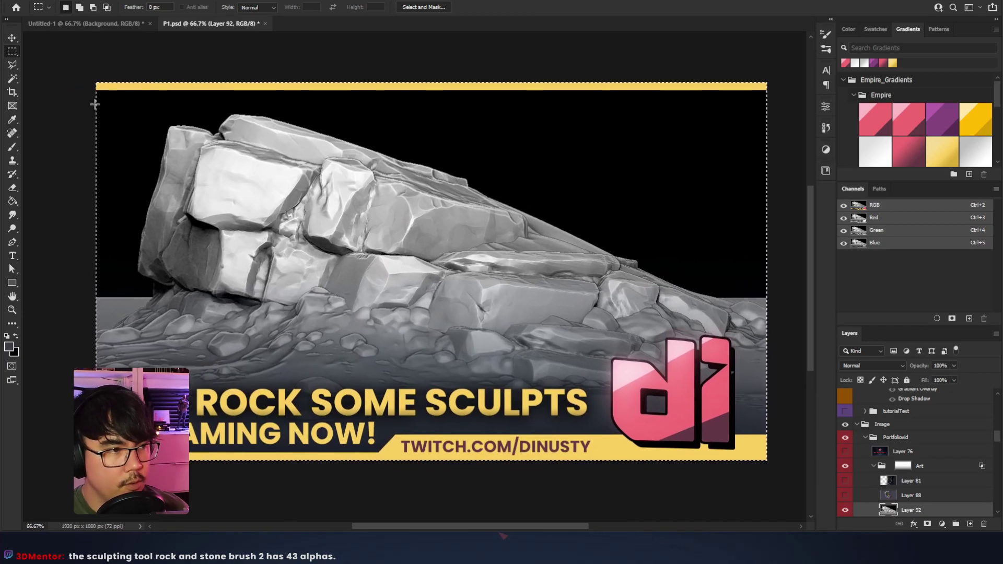
pyautogui.click(106, 24)
pyautogui.click(540, 97)
pyautogui.moveTo(393, 158); pyautogui.dragTo(446, 147)
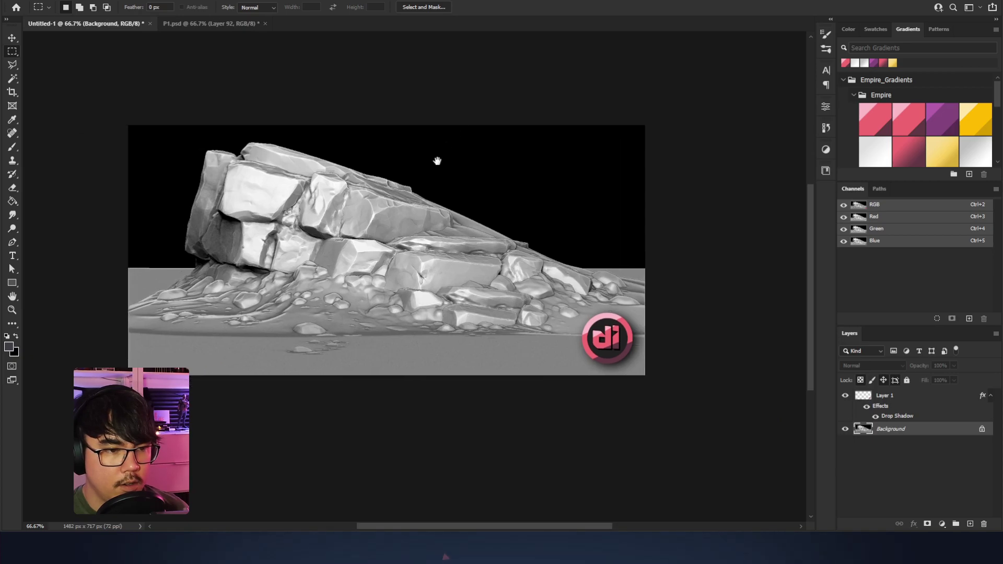
pyautogui.keyDown('ctrl'); pyautogui.click(466, 218); pyautogui.keyUp('ctrl')
pyautogui.hotkey('ctrl', 'v')
pyautogui.hotkey('ctrl', '-')
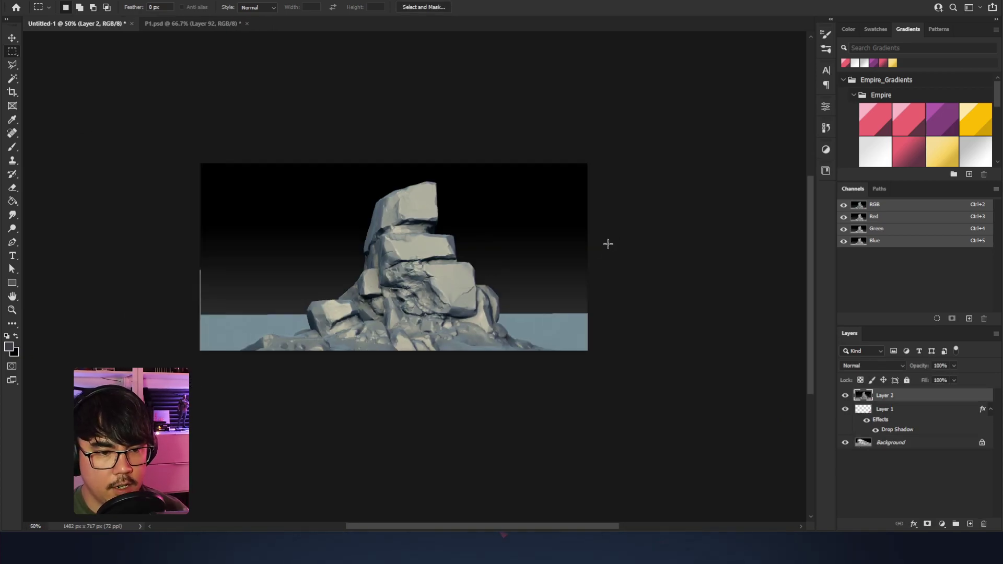
# Extend the canvas downward and upward with the Crop tool to fit the full height of the pasted screenshot
pyautogui.keyDown('ctrl'); pyautogui.click(858, 392); pyautogui.keyUp('ctrl')
pyautogui.press('c')
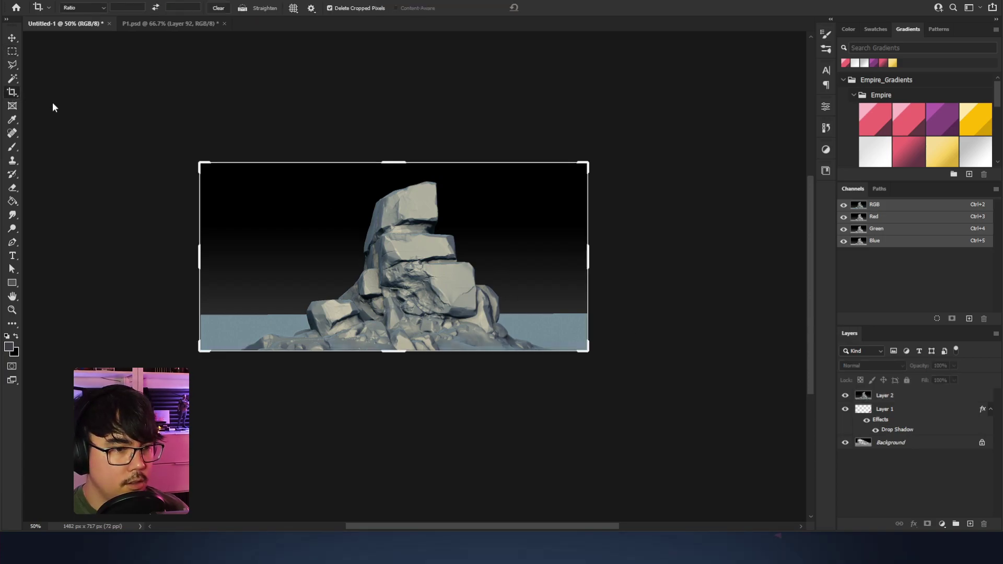
pyautogui.moveTo(415, 349); pyautogui.dragTo(400, 364)
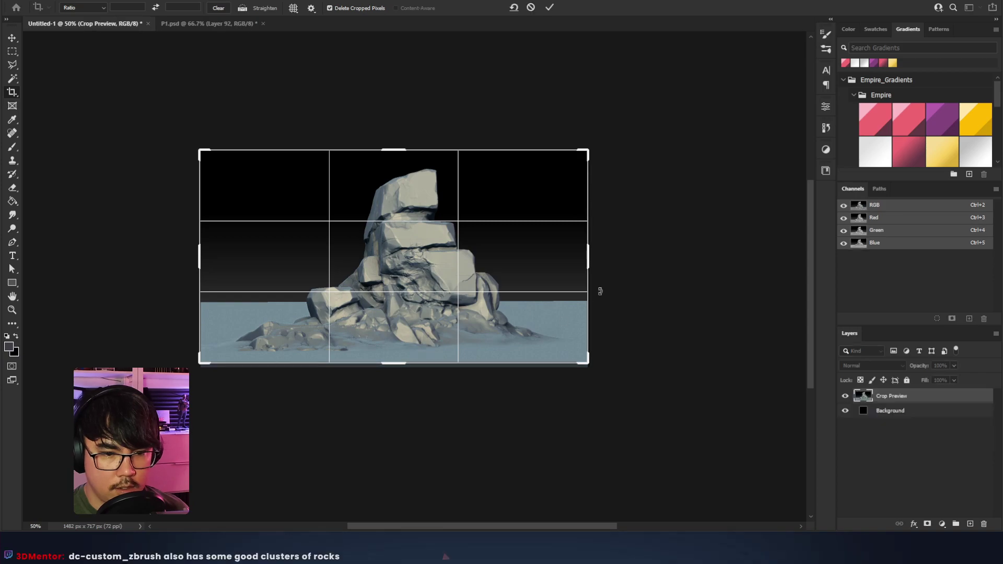
pyautogui.moveTo(592, 260)
pyautogui.mouseDown()
pyautogui.moveTo(622, 259)
pyautogui.moveTo(596, 260)
pyautogui.mouseUp()
pyautogui.press('Return')
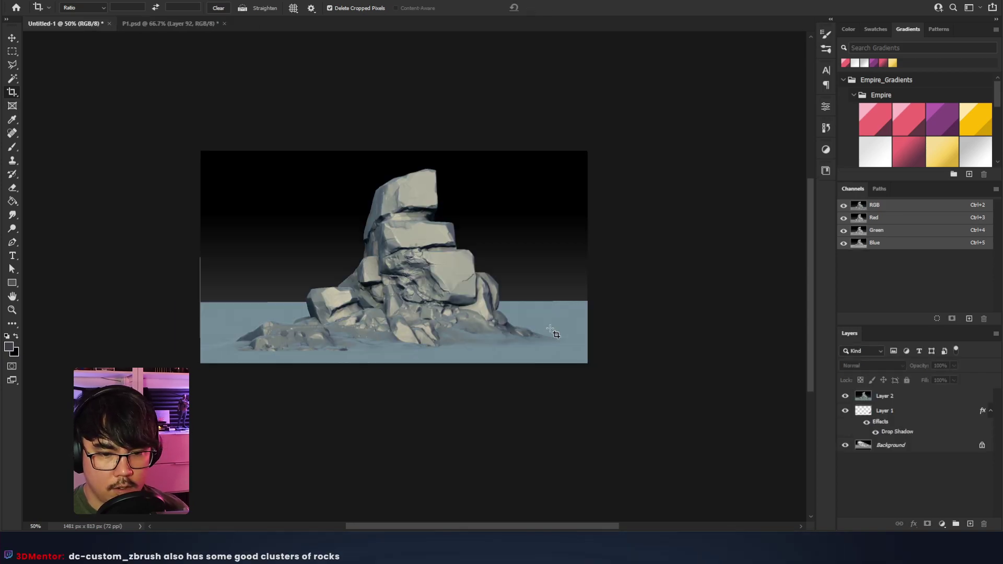
# Place the logo layer, Layer 1, above the screenshot and move the logo to the image's upper-right corner
pyautogui.moveTo(883, 410); pyautogui.dragTo(897, 393)
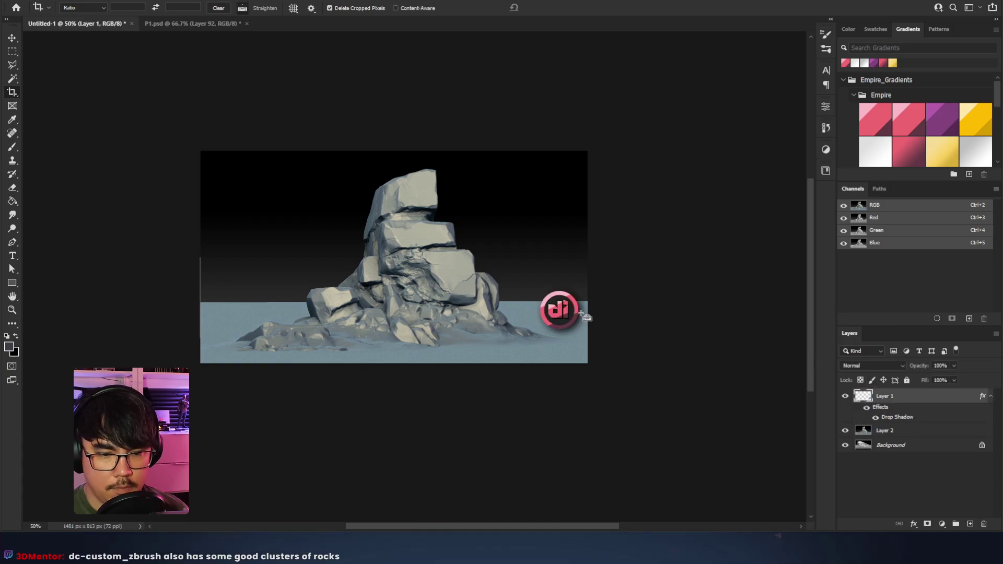
pyautogui.click(560, 215)
pyautogui.press('Escape')
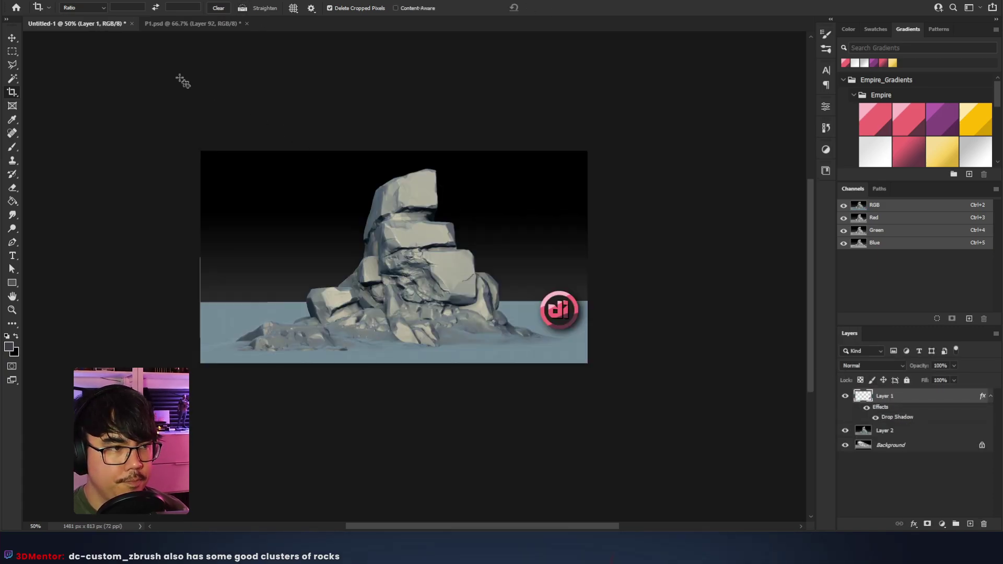
pyautogui.click(12, 51)
pyautogui.keyDown('ctrl'); pyautogui.moveTo(574, 321); pyautogui.dragTo(557, 187); pyautogui.keyUp('ctrl')
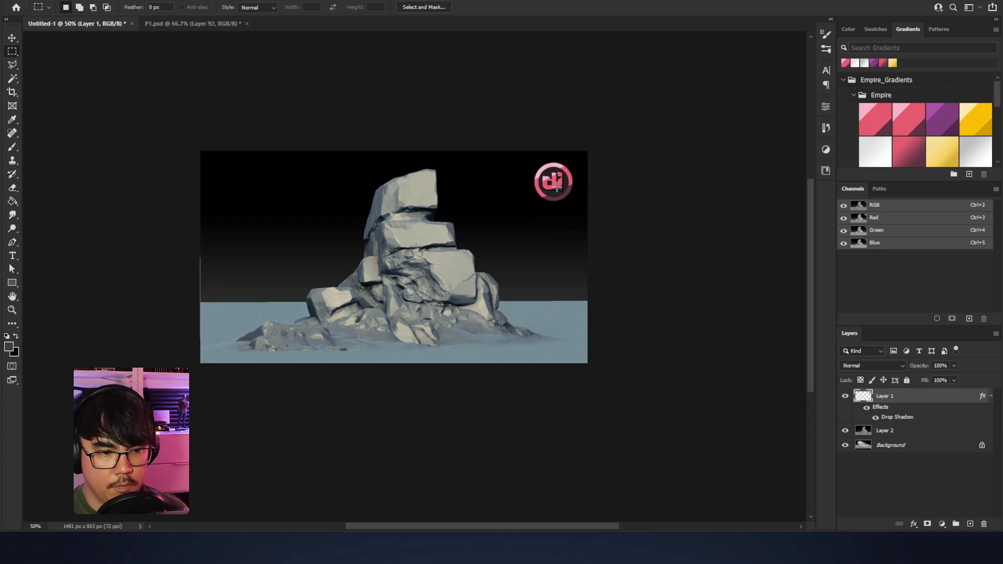
# Crop the thin leftover strip off the image's left edge
pyautogui.click(13, 92)
pyautogui.moveTo(201, 260); pyautogui.dragTo(204, 264)
pyautogui.press('Return')
pyautogui.moveTo(478, 369); pyautogui.dragTo(541, 346)
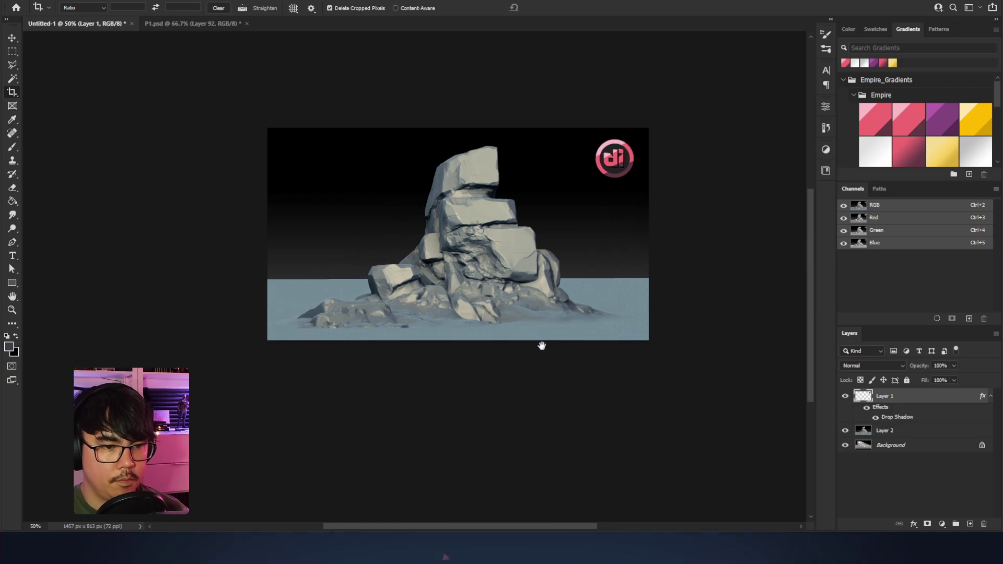
# Undo the edge crop, the logo move and the raising of Layer 1 above the screenshot layer
pyautogui.hotkey('ctrl', 'z')
pyautogui.hotkey('ctrl', 'z')
pyautogui.hotkey('ctrl', 'z')
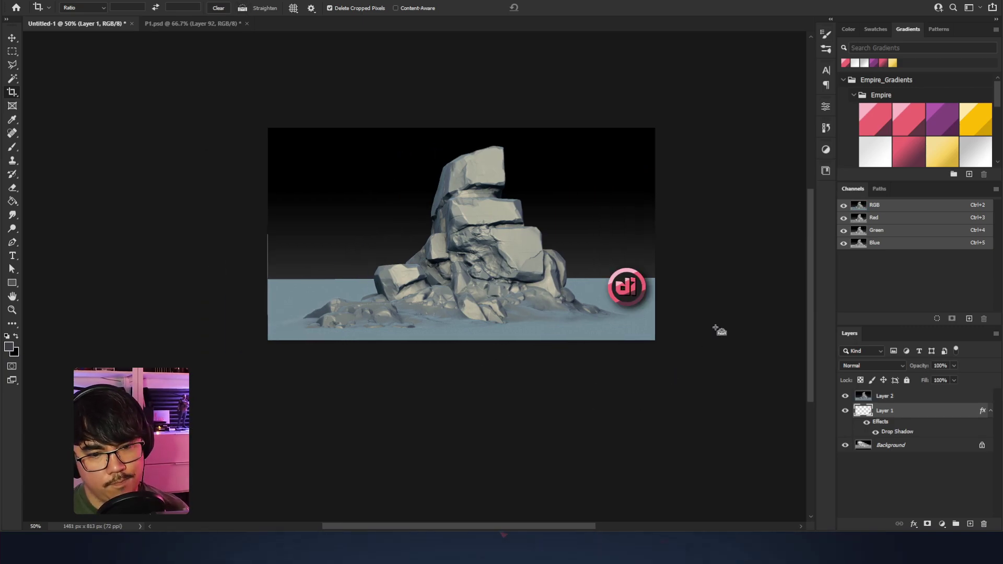
pyautogui.click(504, 249)
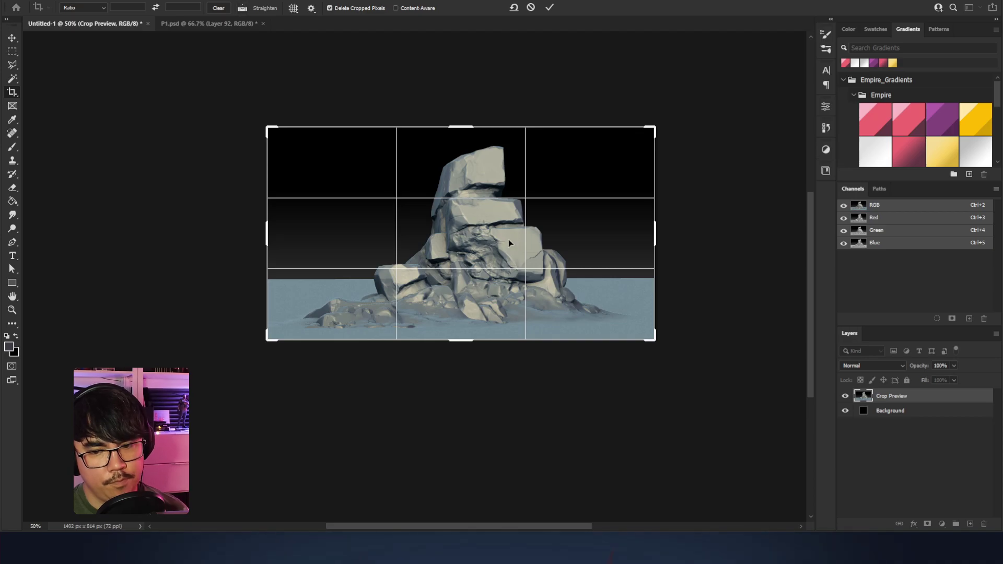
pyautogui.press('Escape')
# Switch to ZBrush and reframe the rock formation in the enlarged viewport
pyautogui.hotkey('alt', 'Tab')
pyautogui.keyDown('ctrl'); pyautogui.moveTo(684, 324); pyautogui.dragTo(678, 327, button='right'); pyautogui.keyUp('ctrl')
pyautogui.rightClick(679, 327)
pyautogui.keyDown('alt'); pyautogui.moveTo(714, 249); pyautogui.dragTo(731, 258, button='right'); pyautogui.keyUp('alt')
pyautogui.moveTo(731, 258); pyautogui.dragTo(732, 253)
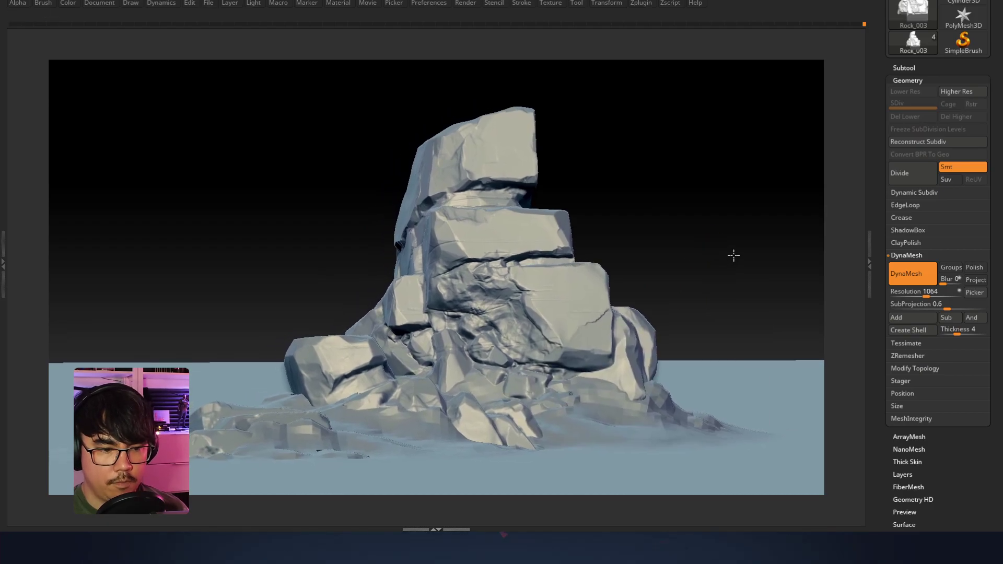
pyautogui.press('w')
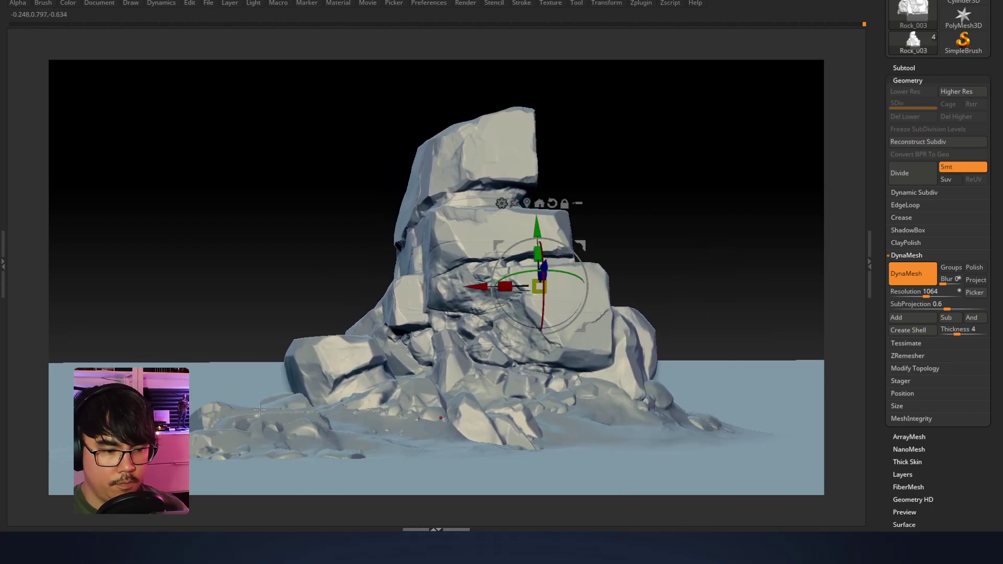
pyautogui.press('y')
pyautogui.press('w')
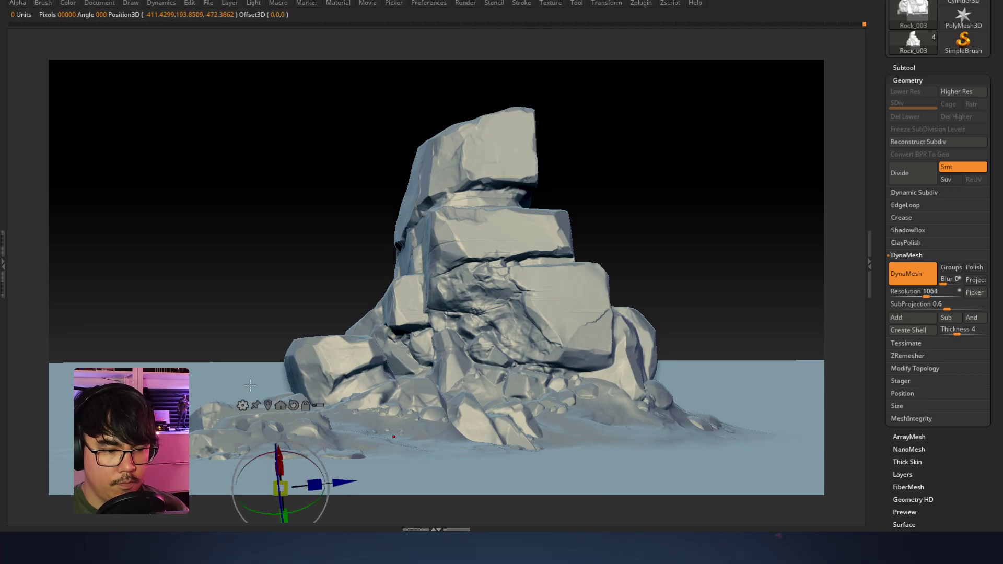
pyautogui.click(293, 405)
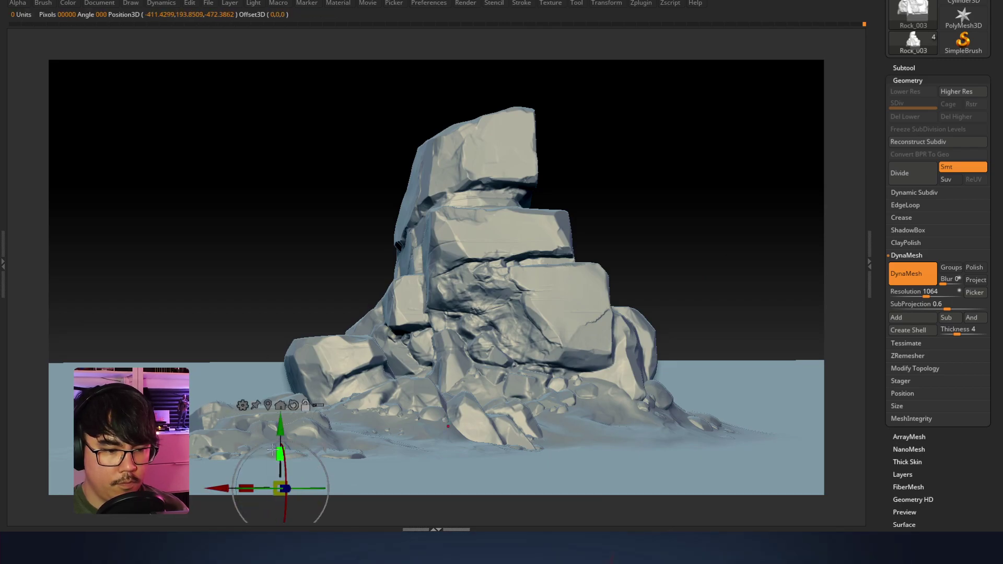
pyautogui.moveTo(212, 489); pyautogui.dragTo(205, 489)
pyautogui.hotkey('ctrl', 'z')
pyautogui.hotkey('ctrl', 'z')
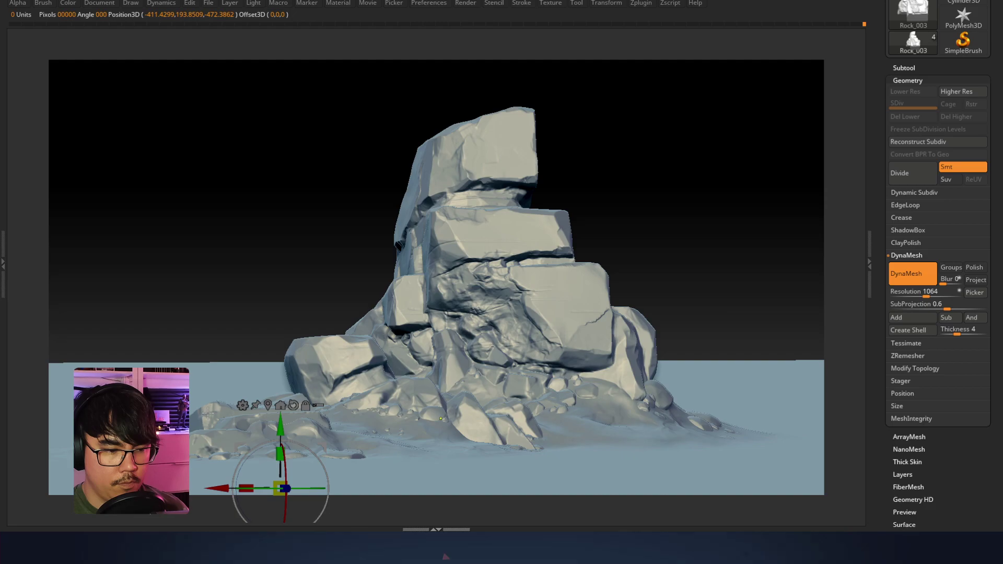
# Select the Rock_004 rubble mound, reset the gizmo's orientation and shift the mound sideways away from the main rock
pyautogui.press('q')
pyautogui.keyDown('alt'); pyautogui.click(205, 418); pyautogui.keyUp('alt')
pyautogui.press('w')
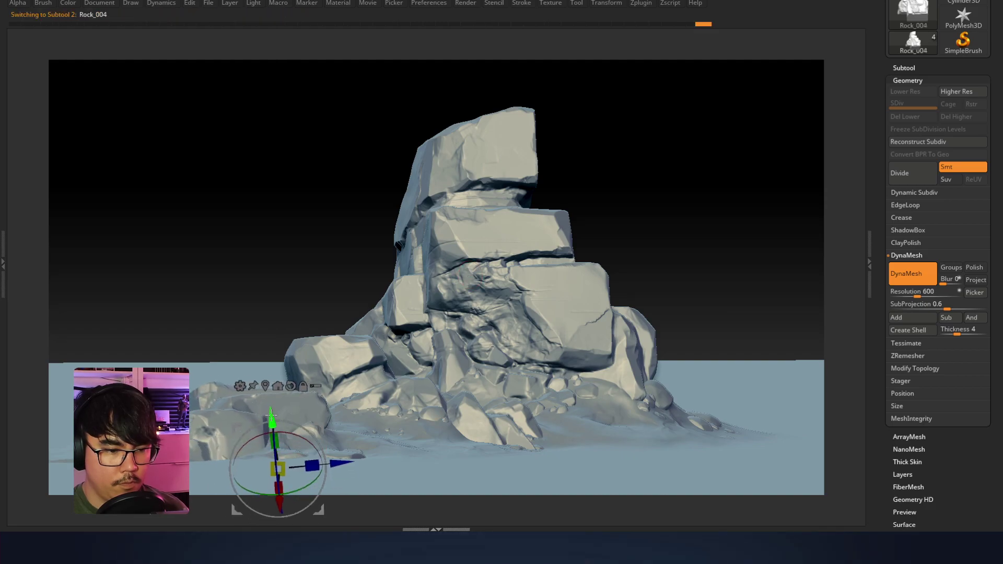
pyautogui.keyDown('alt'); pyautogui.click(293, 405); pyautogui.keyUp('alt')
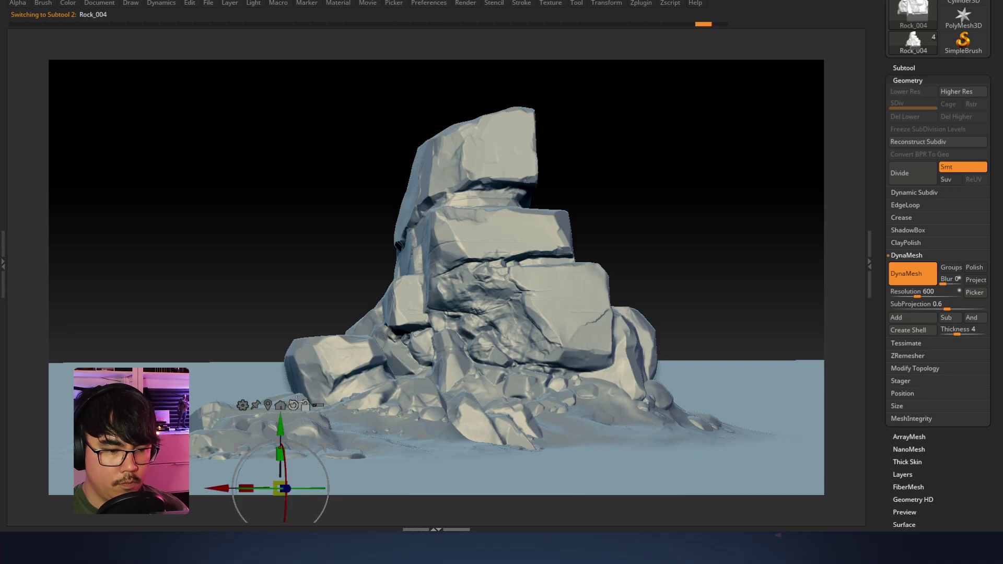
pyautogui.keyDown('alt'); pyautogui.moveTo(214, 483); pyautogui.dragTo(196, 482); pyautogui.keyUp('alt')
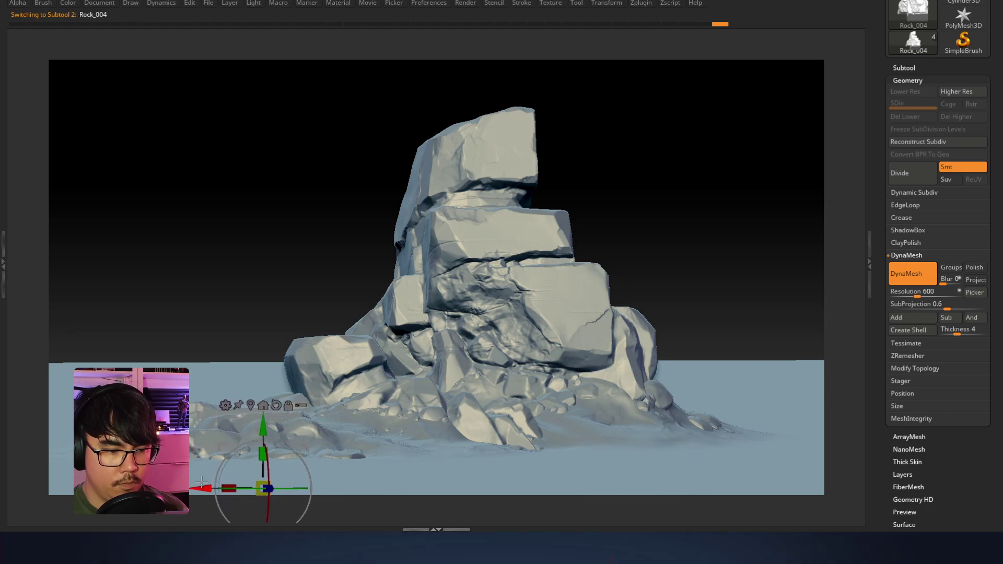
# Move the rubble mound slightly farther from the main rock and adjust the framing of the whole formation
pyautogui.press('q')
pyautogui.moveTo(708, 306); pyautogui.dragTo(689, 303)
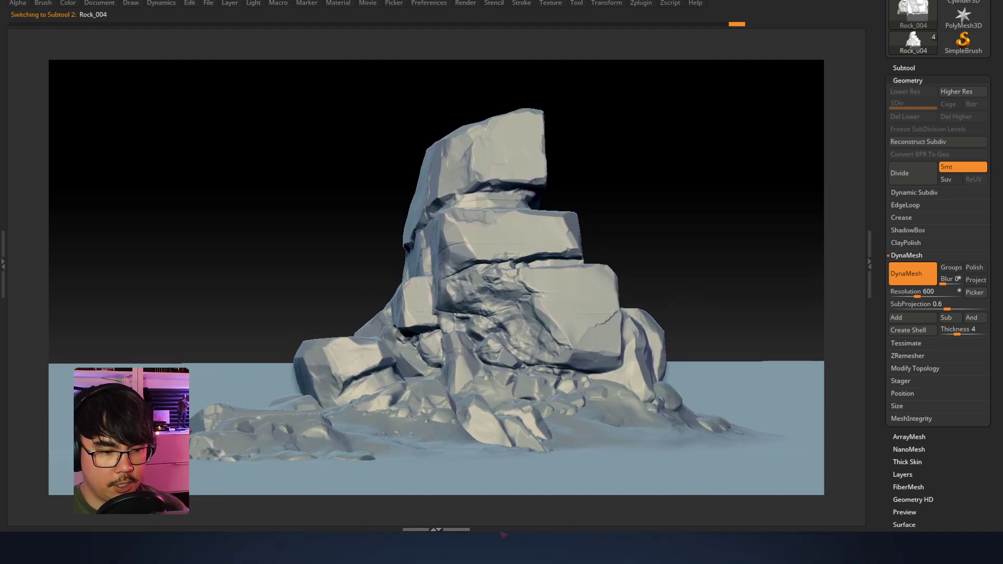
pyautogui.press('w')
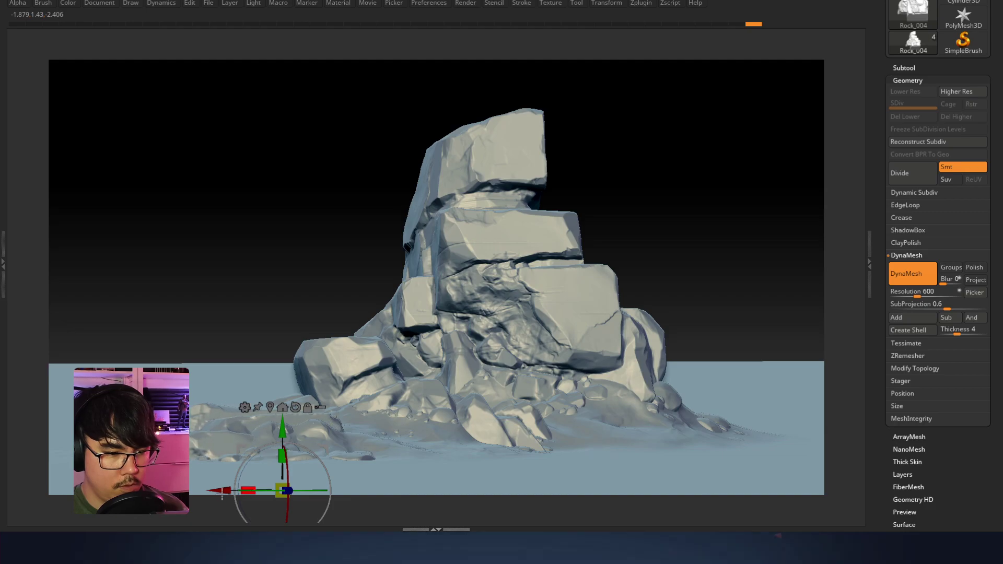
pyautogui.moveTo(221, 489)
pyautogui.mouseDown()
pyautogui.moveTo(204, 489)
pyautogui.moveTo(211, 489)
pyautogui.mouseUp()
pyautogui.press('q')
pyautogui.keyDown('alt'); pyautogui.moveTo(516, 420); pyautogui.dragTo(525, 418, button='right'); pyautogui.keyUp('alt')
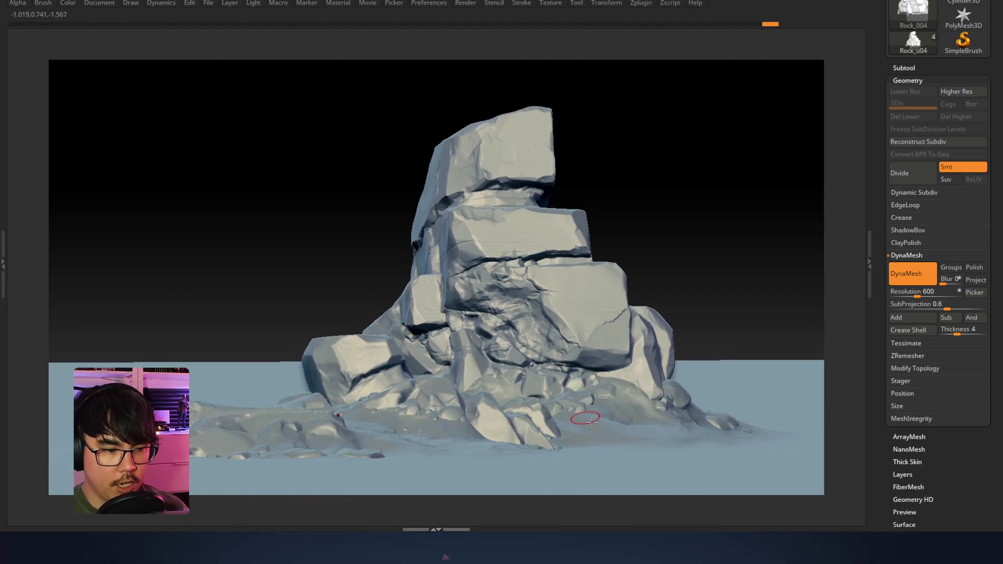
pyautogui.keyDown('alt'); pyautogui.moveTo(617, 415); pyautogui.dragTo(613, 407, button='right'); pyautogui.keyUp('alt')
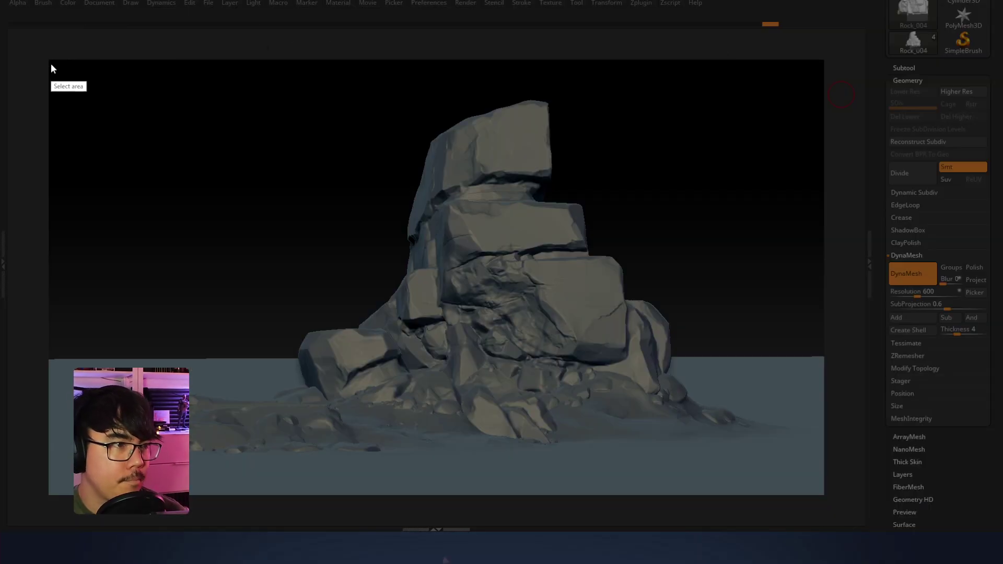
# Capture the reframed viewport and paste it into Photoshop's Untitled-1 document as a new layer above Layer 2
pyautogui.moveTo(50, 60); pyautogui.dragTo(823, 491)
pyautogui.hotkey('ctrl', 'c')
pyautogui.hotkey('alt', 'Tab')
pyautogui.hotkey('ctrl', 'v')
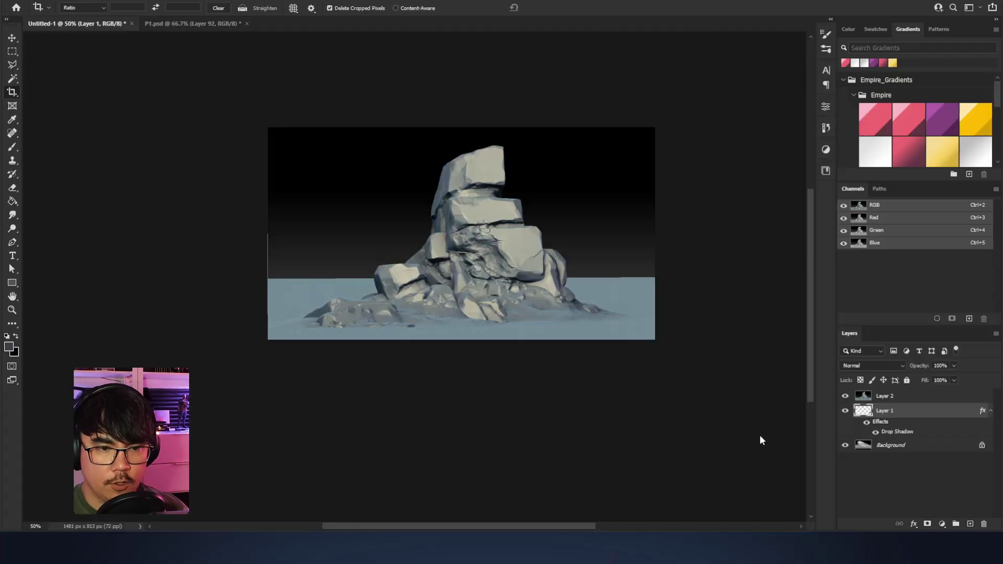
pyautogui.moveTo(891, 400); pyautogui.dragTo(888, 392)
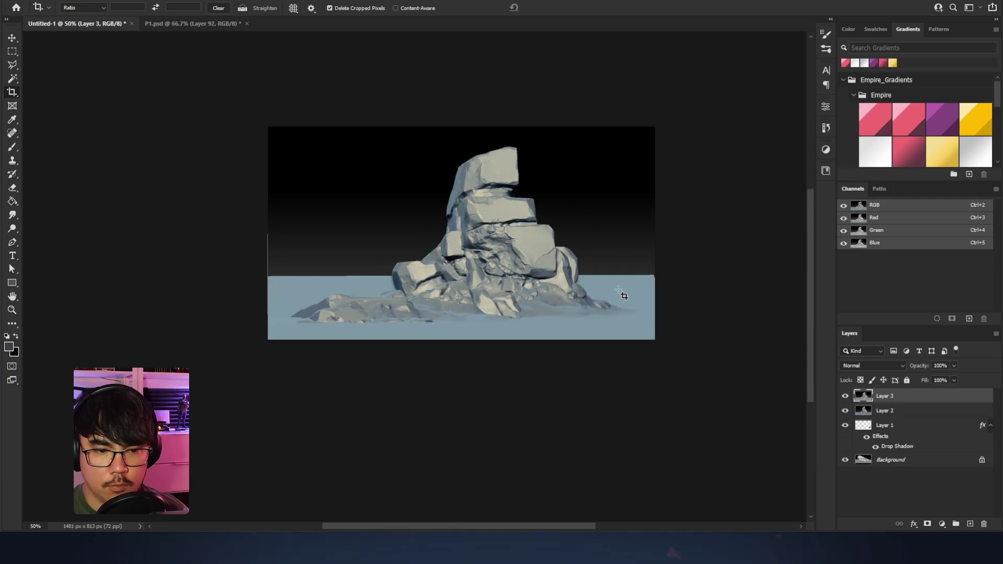
# Trim the narrow uncovered strip from the canvas's left edge with the Crop tool
pyautogui.click(409, 166)
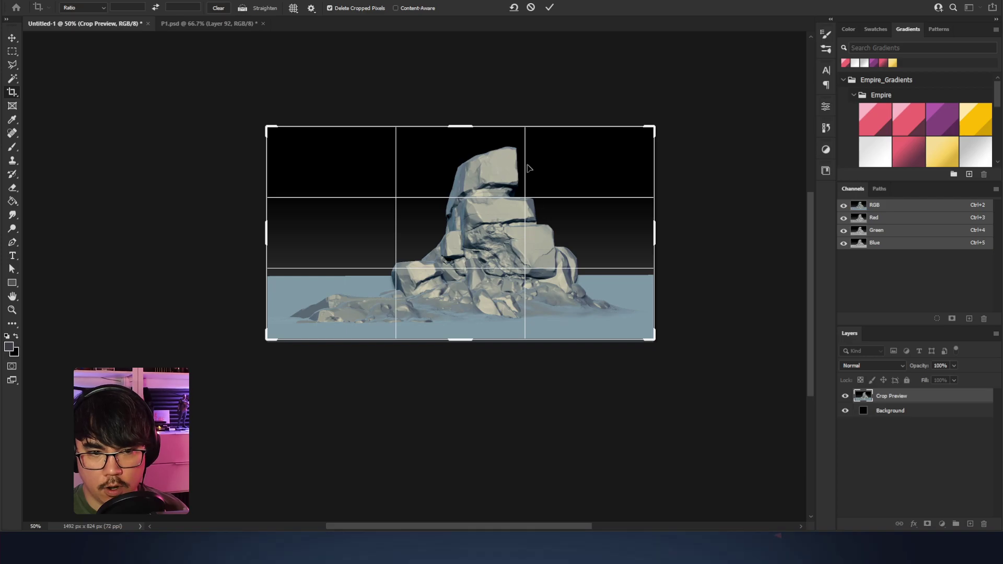
pyautogui.press('Return')
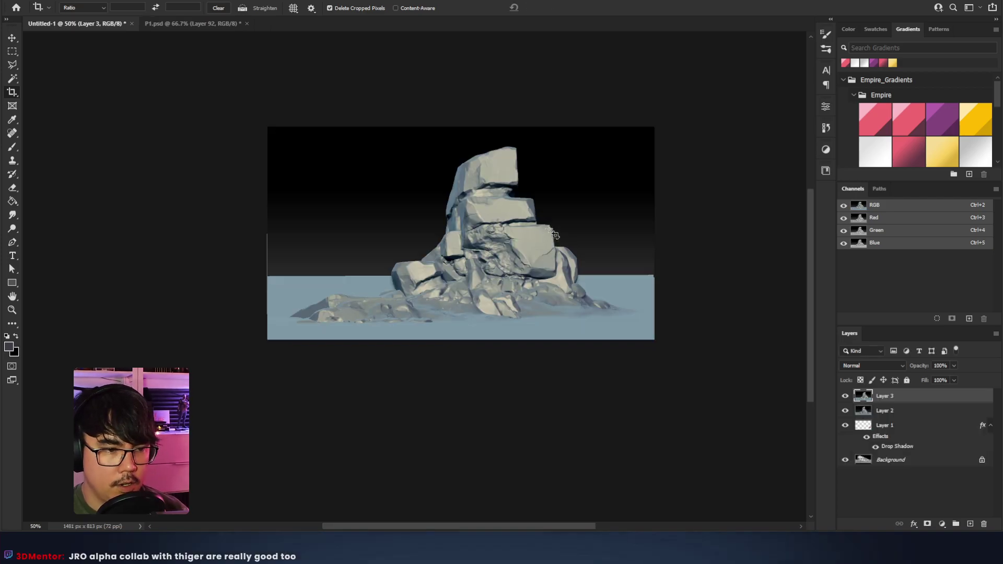
pyautogui.hotkey('ctrl', '+')
pyautogui.click(278, 217)
pyautogui.moveTo(219, 219); pyautogui.dragTo(222, 220)
pyautogui.press('Return')
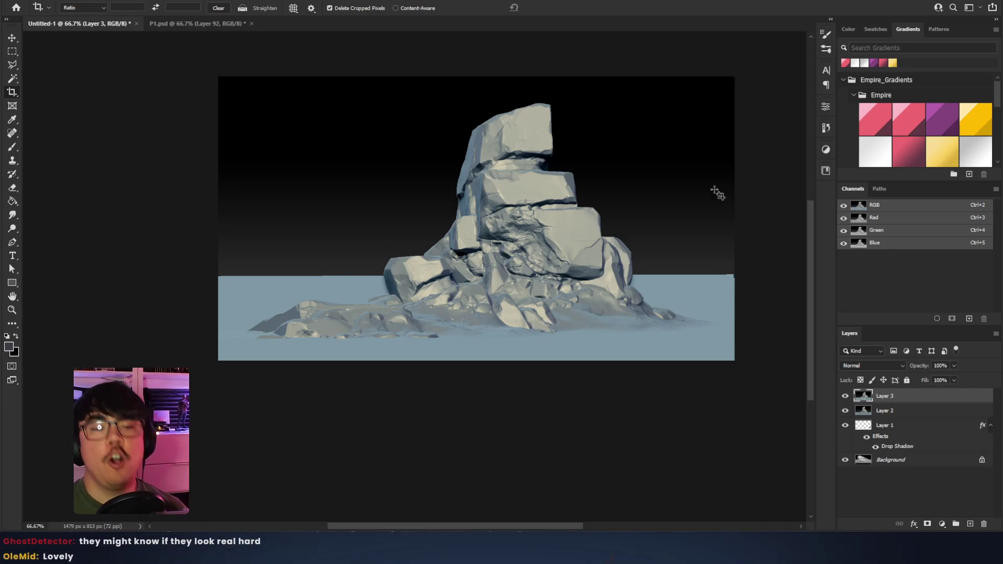
# Switch to ZBrush, bring back the hidden interface and apply the FlatSketch01 material to the rocks
pyautogui.hotkey('alt', 'Tab')
pyautogui.hotkey('alt', 'Tab')
pyautogui.hotkey('alt', 'Tab')
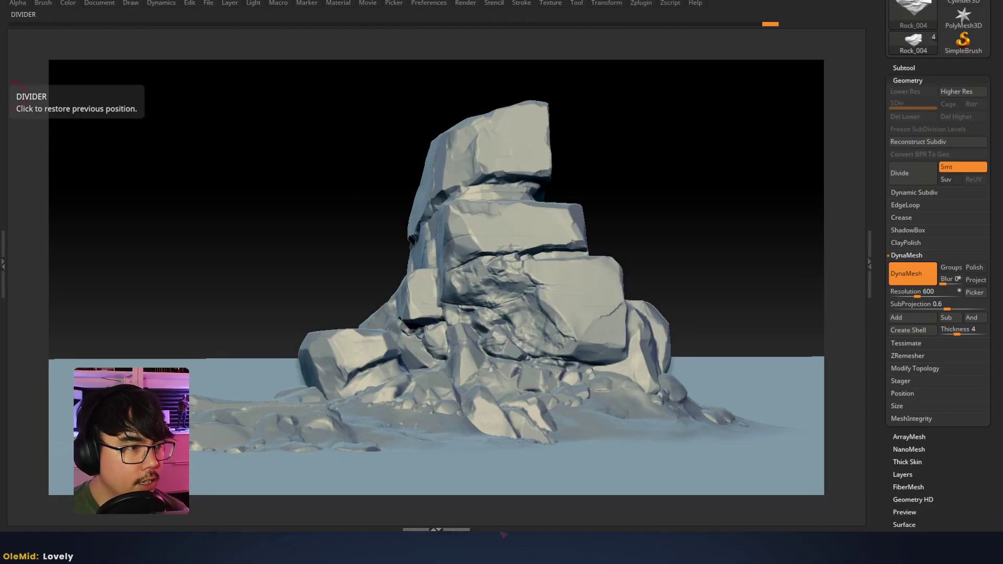
pyautogui.click(13, 88)
pyautogui.click(35, 311)
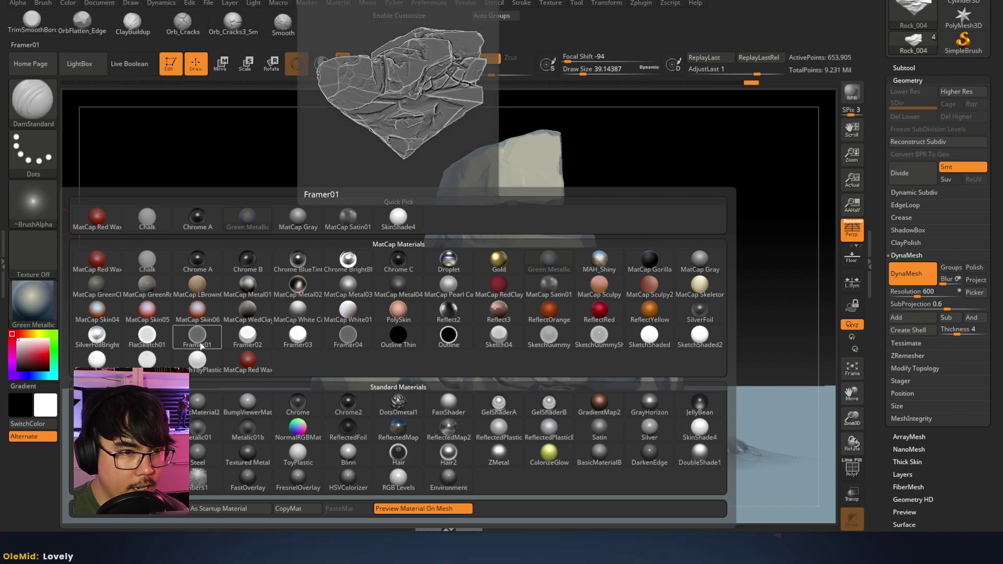
pyautogui.moveTo(296, 346)
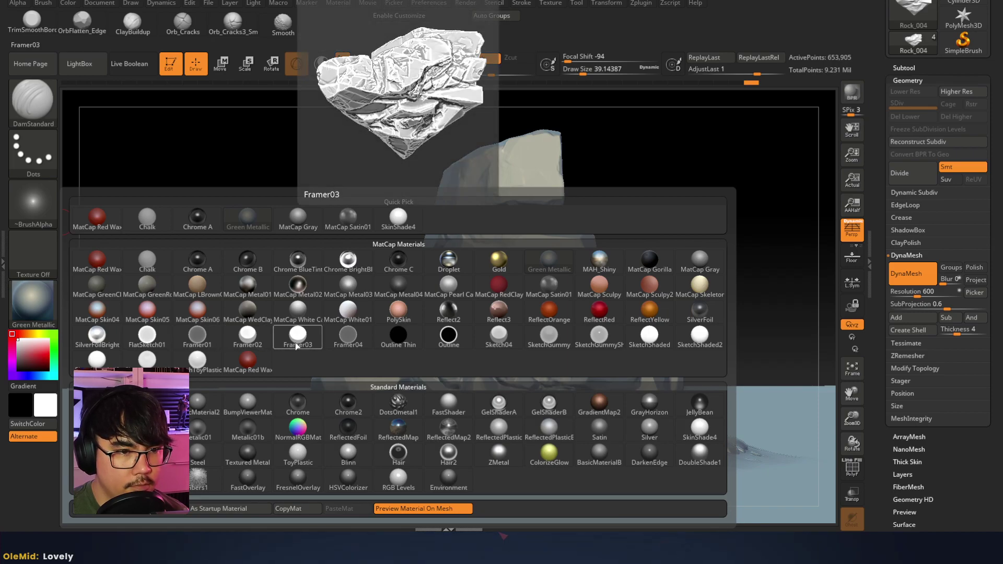
pyautogui.click(160, 343)
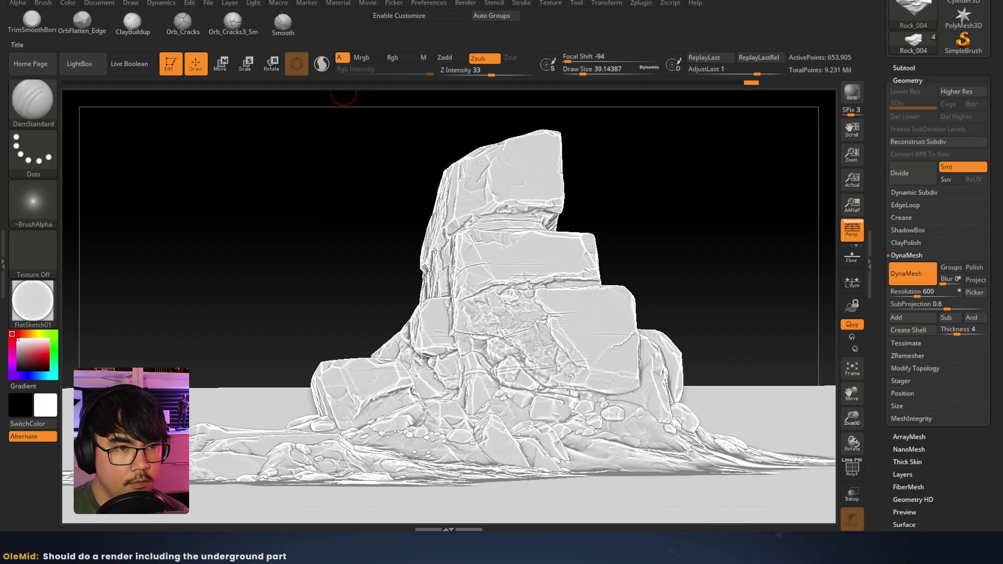
# Render the current view of the rock formation with the FlatSketch01 material
pyautogui.click(397, 3)
pyautogui.click(465, 4)
pyautogui.click(492, 102)
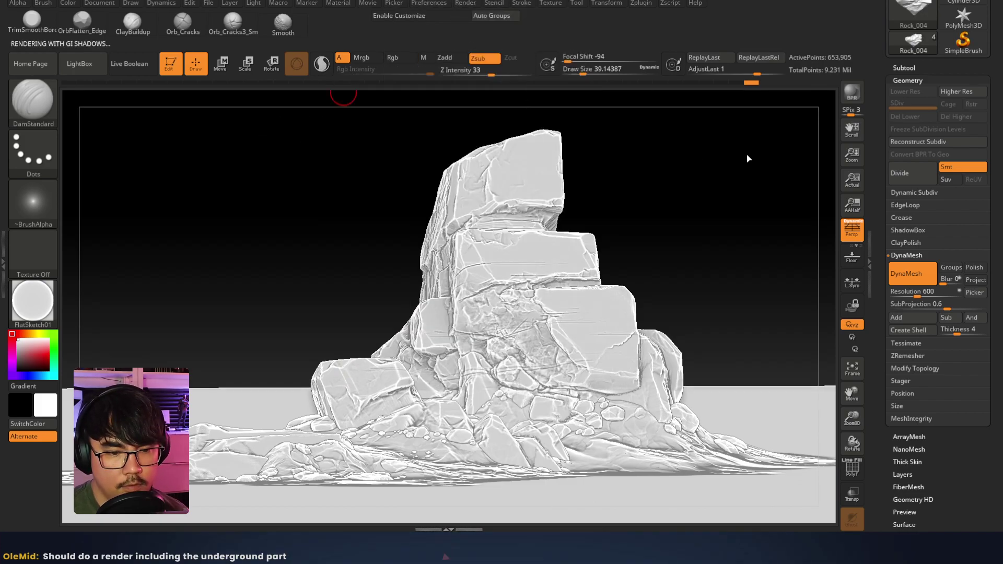
# Hide the interface, capture the flat-sketch viewport and paste it into the Photoshop document as a new layer
pyautogui.press('Tab')
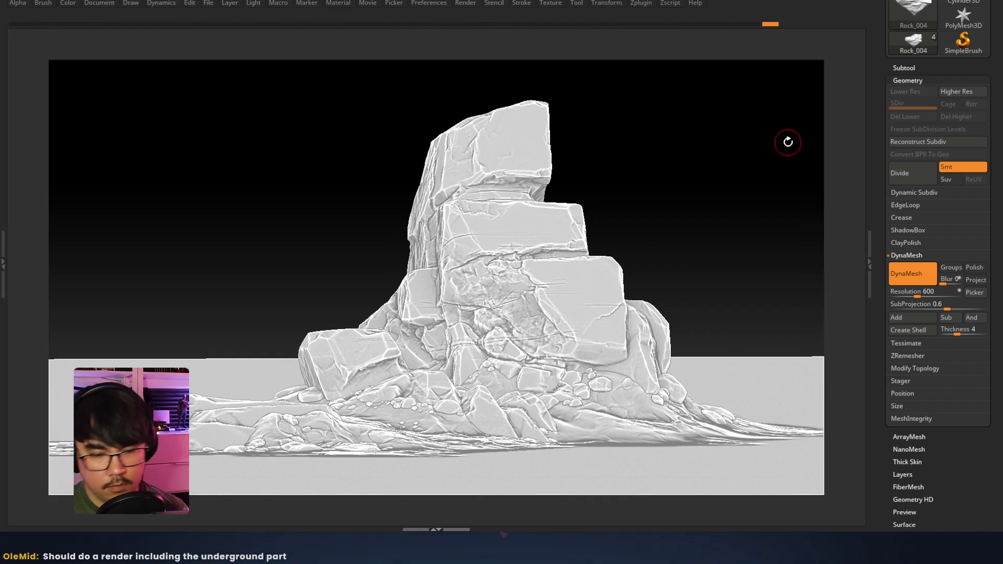
pyautogui.press('Print')
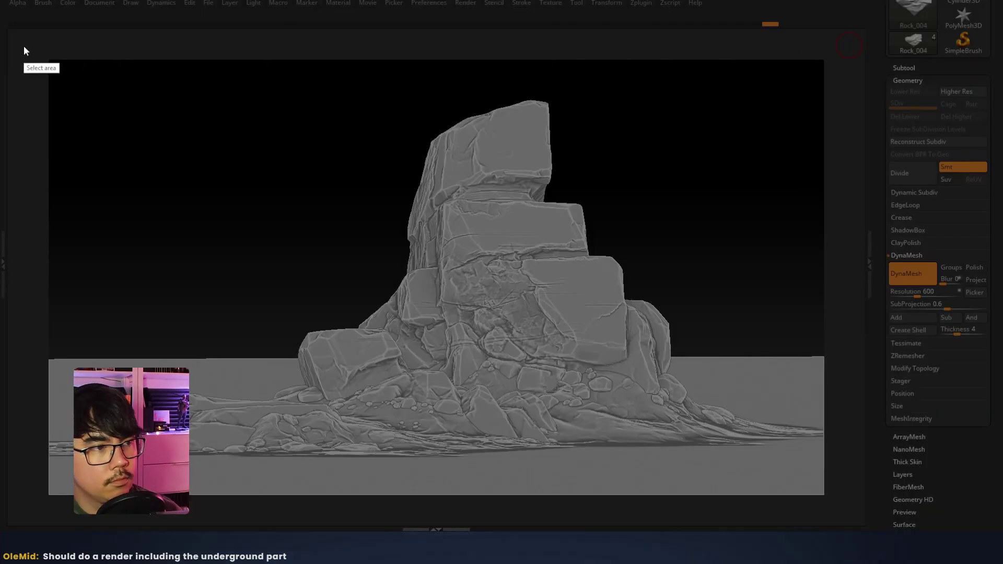
pyautogui.moveTo(63, 60); pyautogui.dragTo(836, 504)
pyautogui.hotkey('ctrl', 'c')
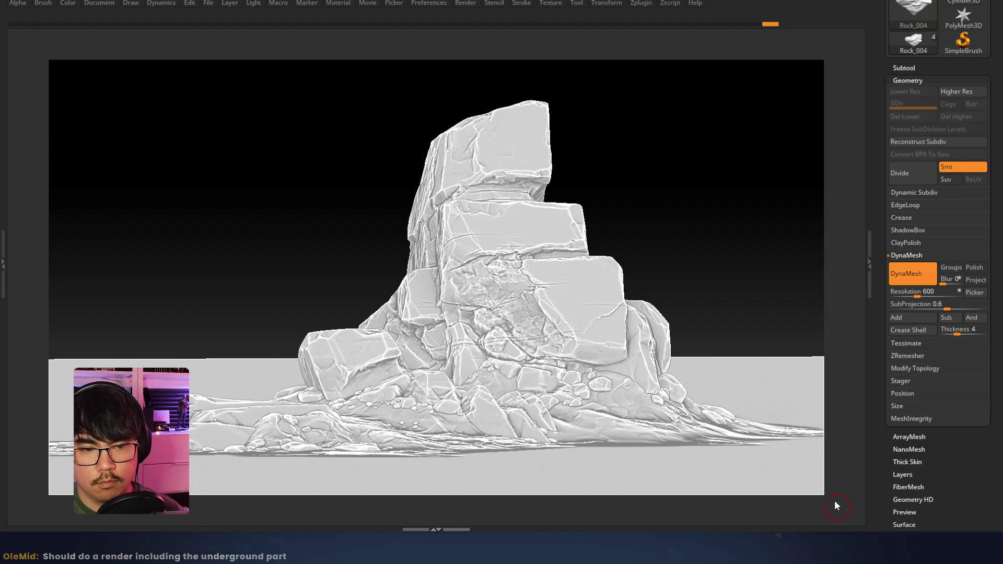
pyautogui.hotkey('alt', 'Tab')
pyautogui.hotkey('ctrl', 'v')
# Lower Layer 4's opacity to 41% and move the sketch image into alignment with the rock beneath
pyautogui.hotkey('ctrl', '+')
pyautogui.hotkey('ctrl', '+')
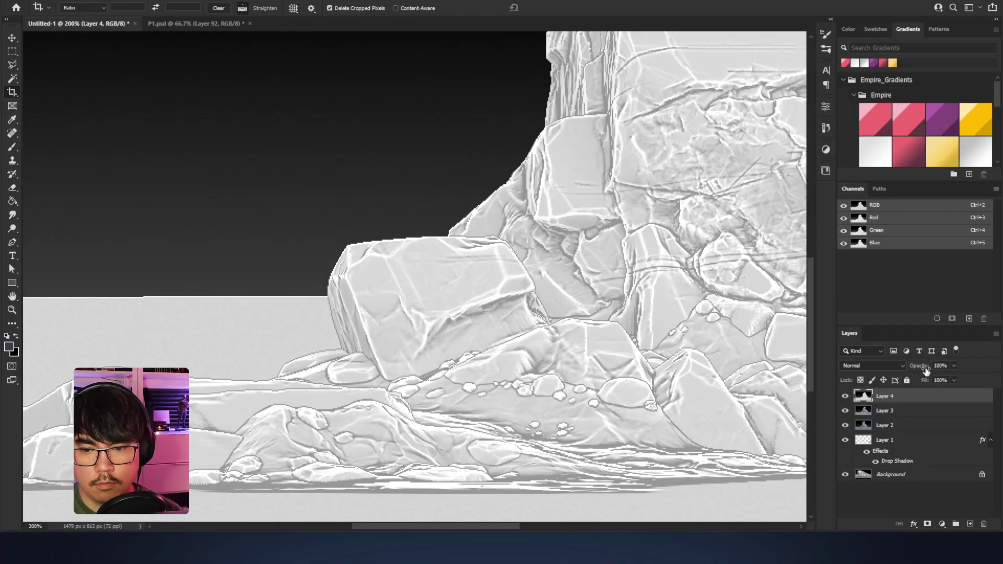
pyautogui.moveTo(924, 367); pyautogui.dragTo(893, 366)
pyautogui.moveTo(720, 243); pyautogui.dragTo(553, 413)
pyautogui.moveTo(622, 396); pyautogui.dragTo(622, 393)
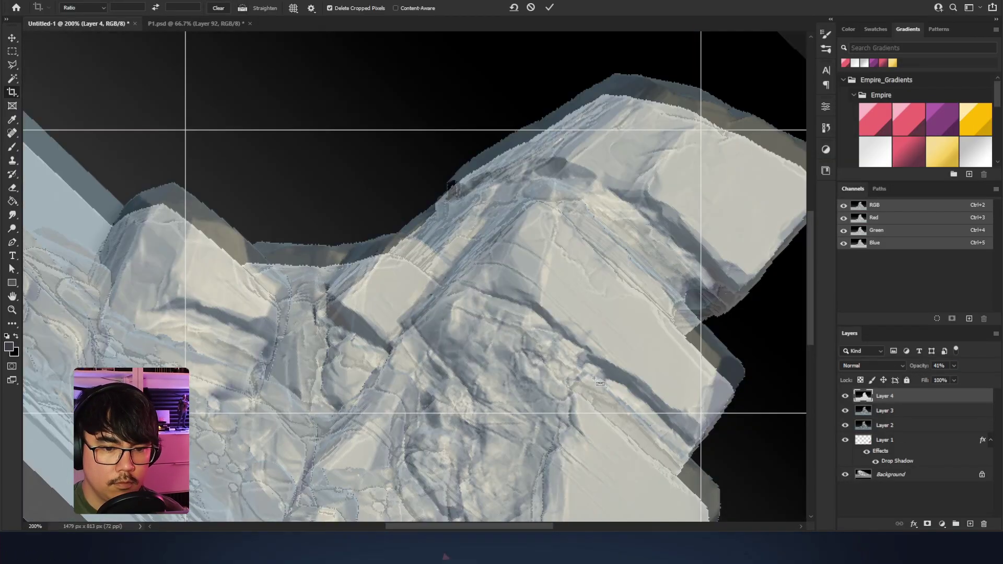
pyautogui.press('Escape')
pyautogui.click(12, 52)
pyautogui.keyDown('ctrl'); pyautogui.moveTo(623, 350); pyautogui.dragTo(619, 327); pyautogui.keyUp('ctrl')
pyautogui.hotkey('ctrl', 'Left')
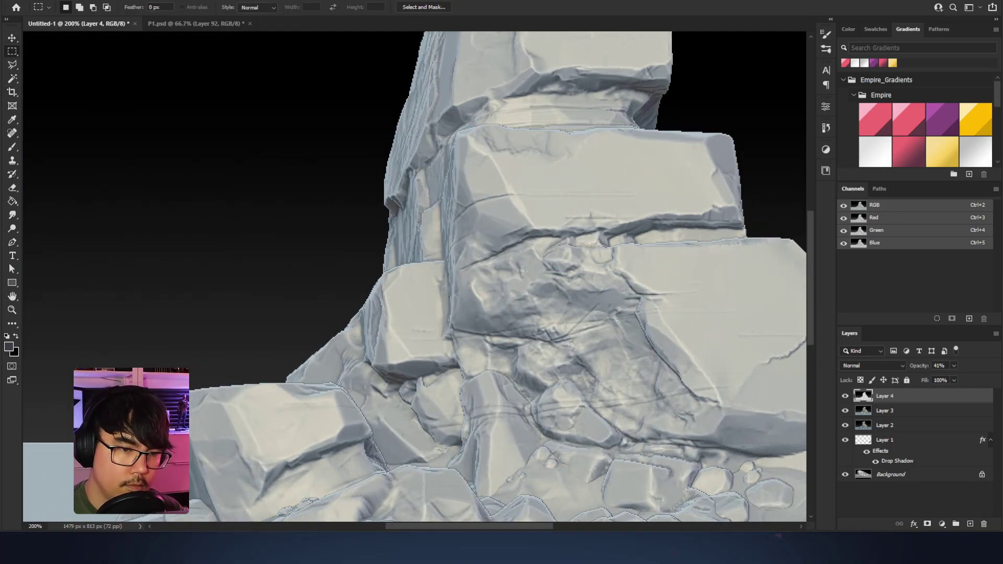
# Set Layer 4's opacity back to 100% and fit the full image in view
pyautogui.hotkey('ctrl', '-')
pyautogui.hotkey('ctrl', '-')
pyautogui.hotkey('ctrl', '-')
pyautogui.moveTo(918, 367); pyautogui.dragTo(970, 373)
pyautogui.hotkey('ctrl', '+')
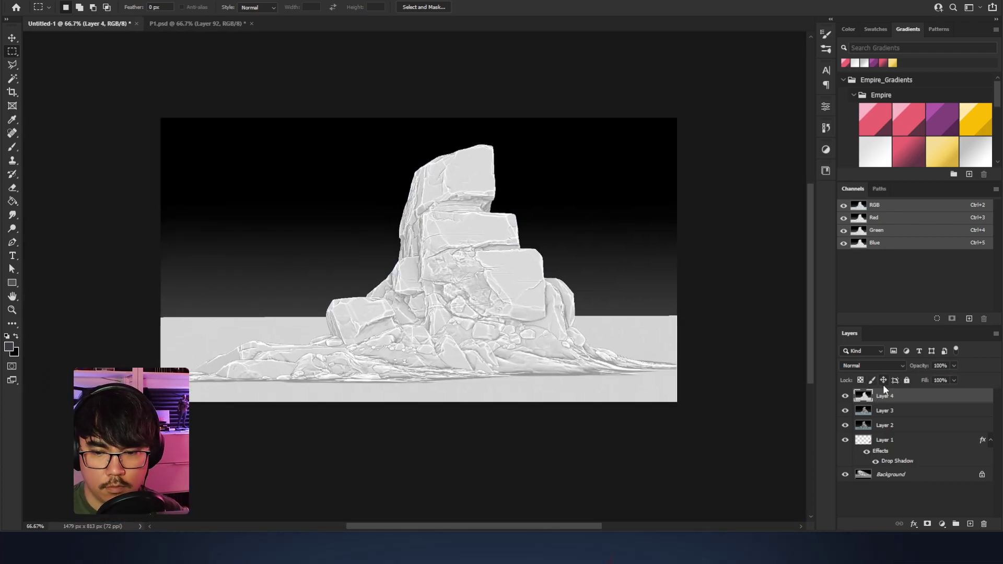
# Try the Screen and Overlay blend modes on Layer 4 and examine the effect up close
pyautogui.click(877, 366)
pyautogui.click(878, 362)
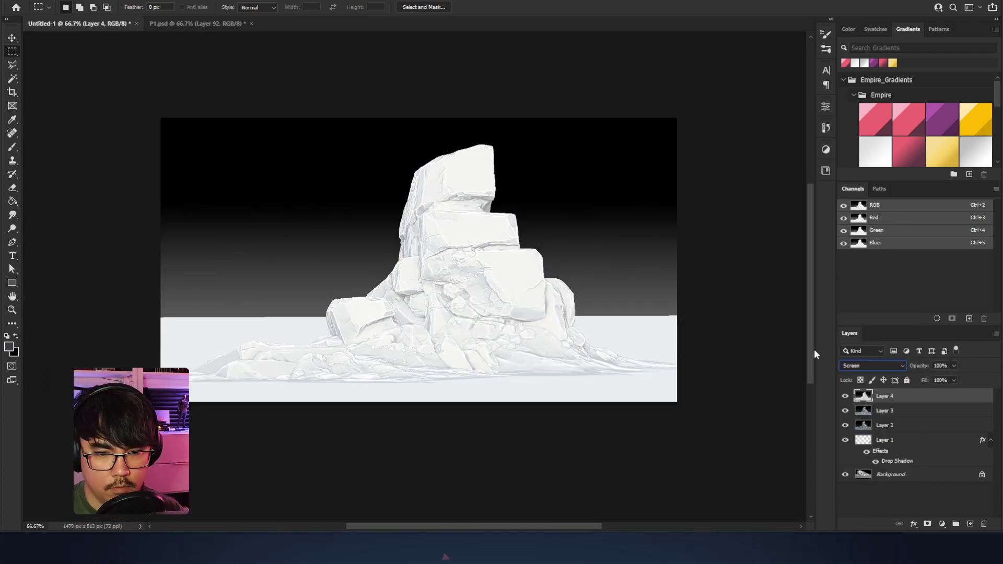
pyautogui.press('Down')
pyautogui.press('Down')
pyautogui.press('Down')
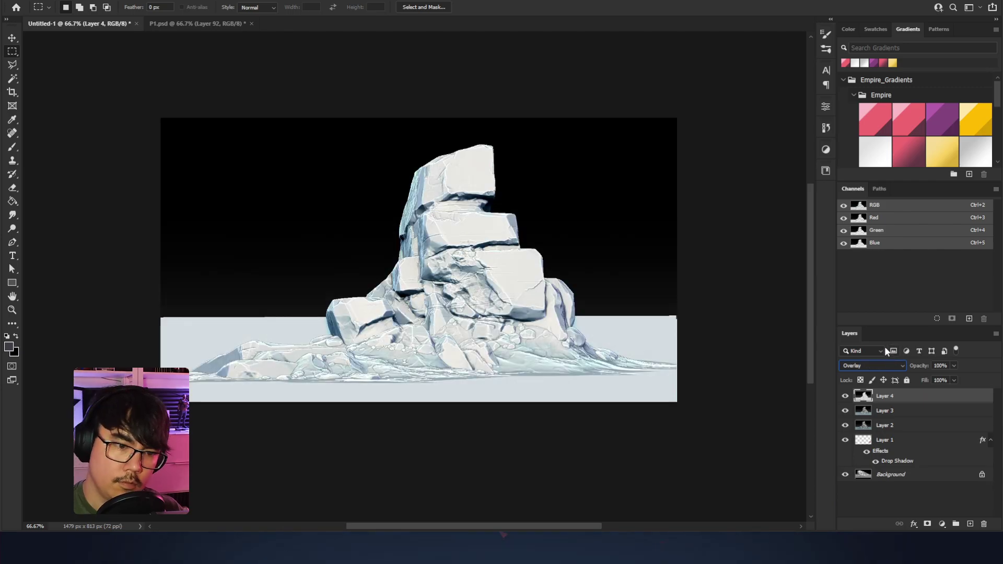
pyautogui.hotkey('ctrl', '+')
pyautogui.moveTo(658, 297); pyautogui.dragTo(628, 302)
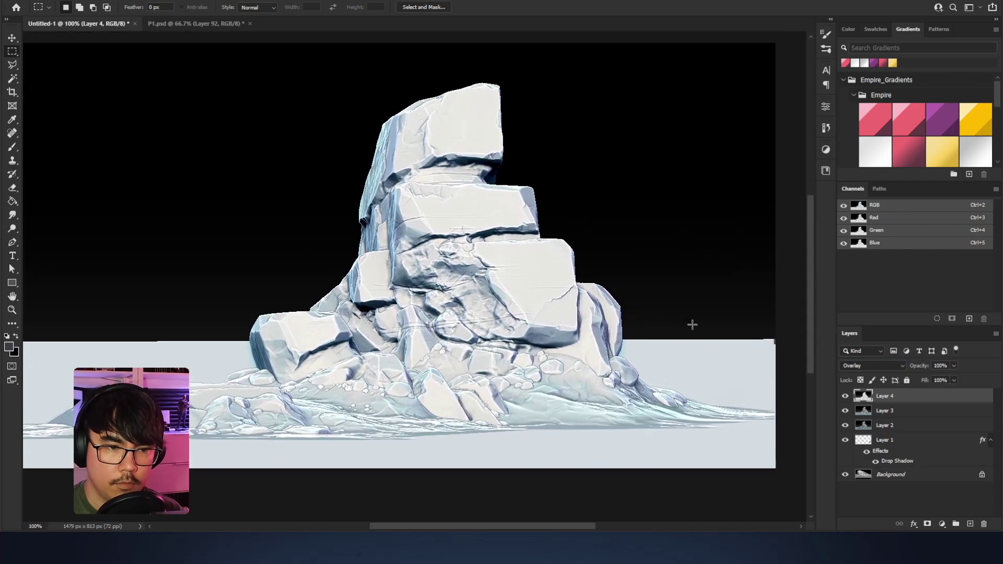
# Change Layer 4's blend mode to Vivid Light
pyautogui.click(860, 364)
pyautogui.click(862, 362)
pyautogui.press('Down')
pyautogui.press('Down')
pyautogui.press('Down')
pyautogui.press('Down')
pyautogui.press('Down')
pyautogui.press('Down')
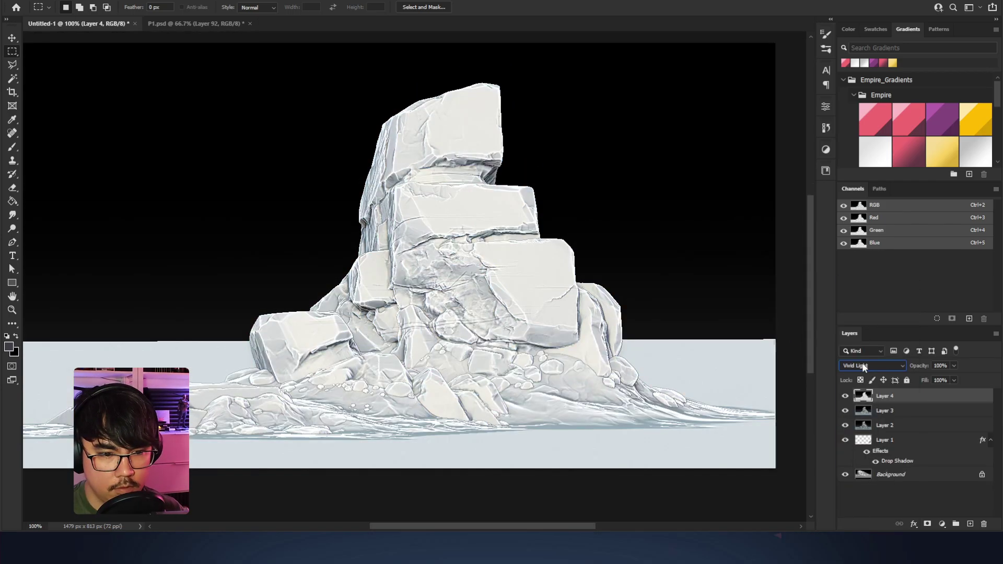
# Try the Overlay and Soft Light blend modes on Layer 4 in place of Vivid Light
pyautogui.press('Up')
pyautogui.press('Up')
pyautogui.press('Up')
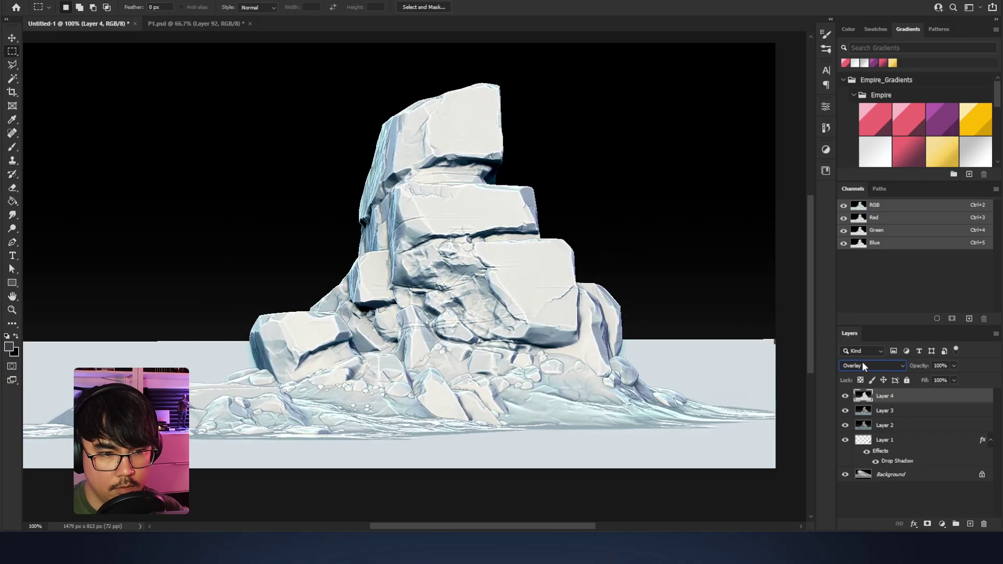
pyautogui.press('Down')
pyautogui.press('Down')
pyautogui.press('Down')
pyautogui.press('Up')
pyautogui.press('Up')
pyautogui.press('Up')
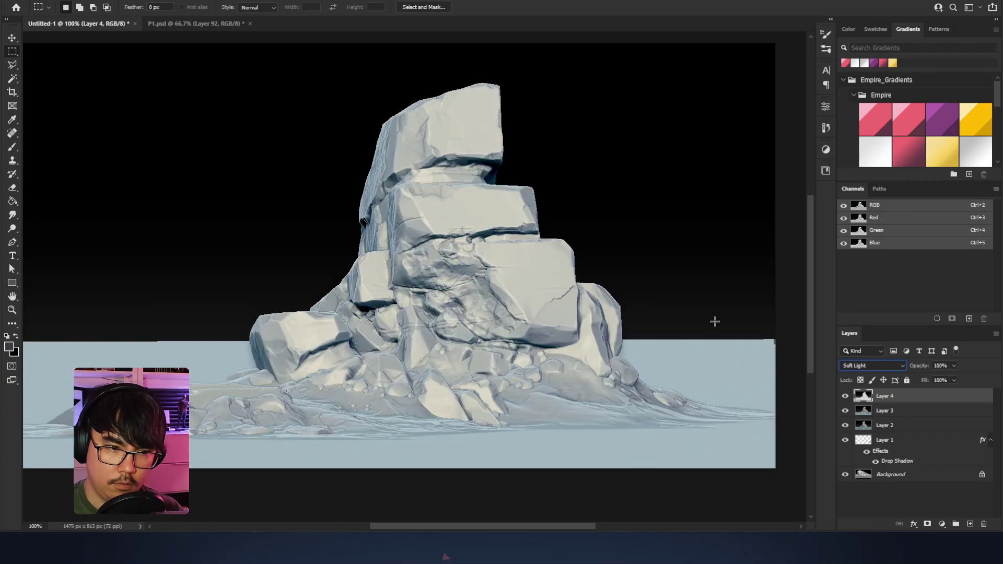
pyautogui.hotkey('ctrl', 'l')
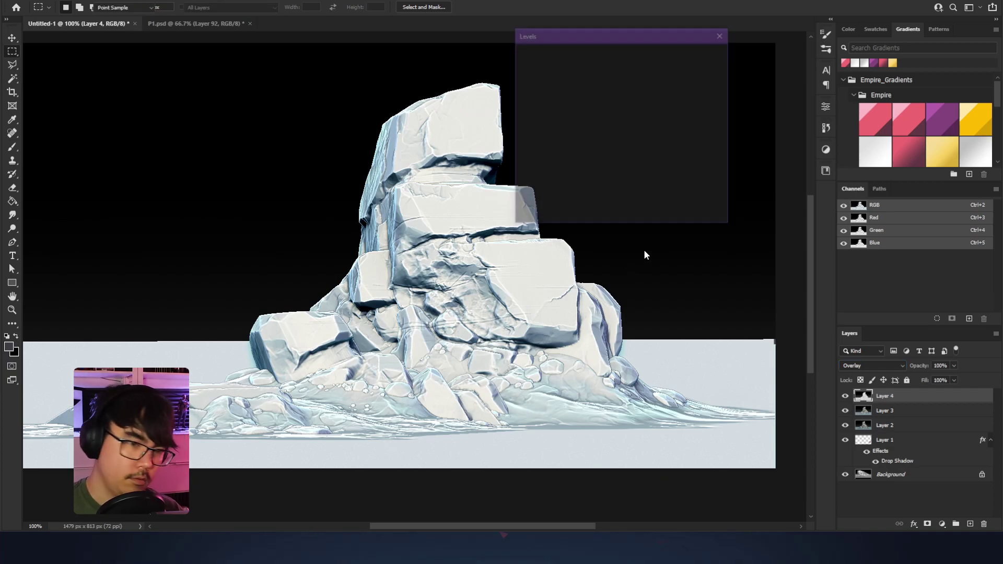
pyautogui.moveTo(592, 153); pyautogui.dragTo(622, 158)
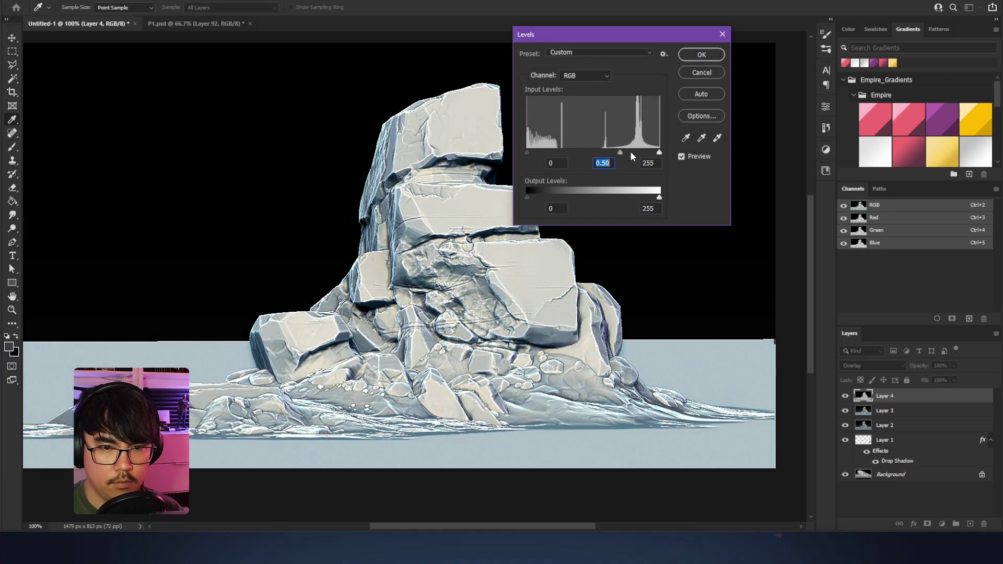
pyautogui.click(702, 73)
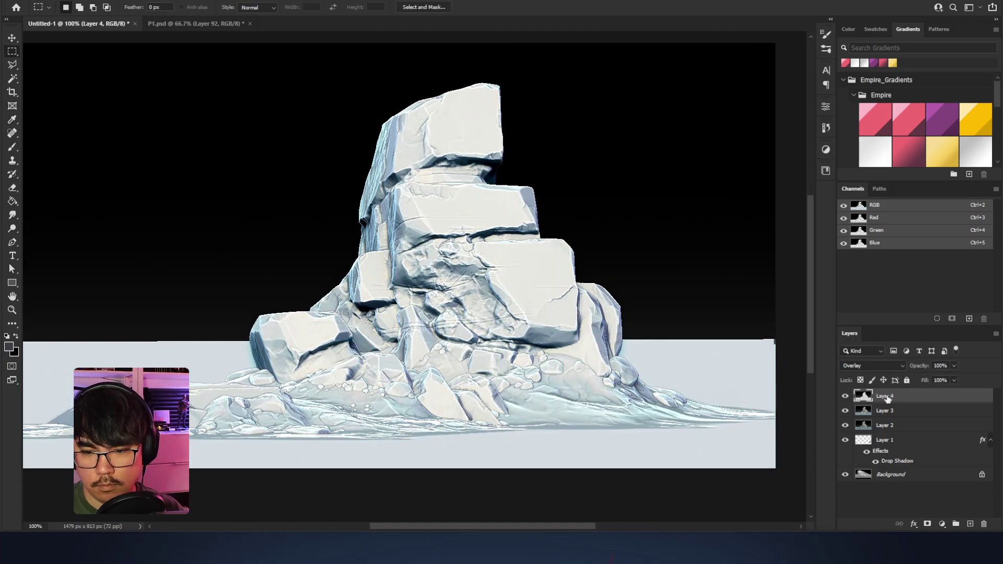
# Darken Layer 4 with a Levels adjustment by strongly raising its black input level
pyautogui.hotkey('ctrl', 'l')
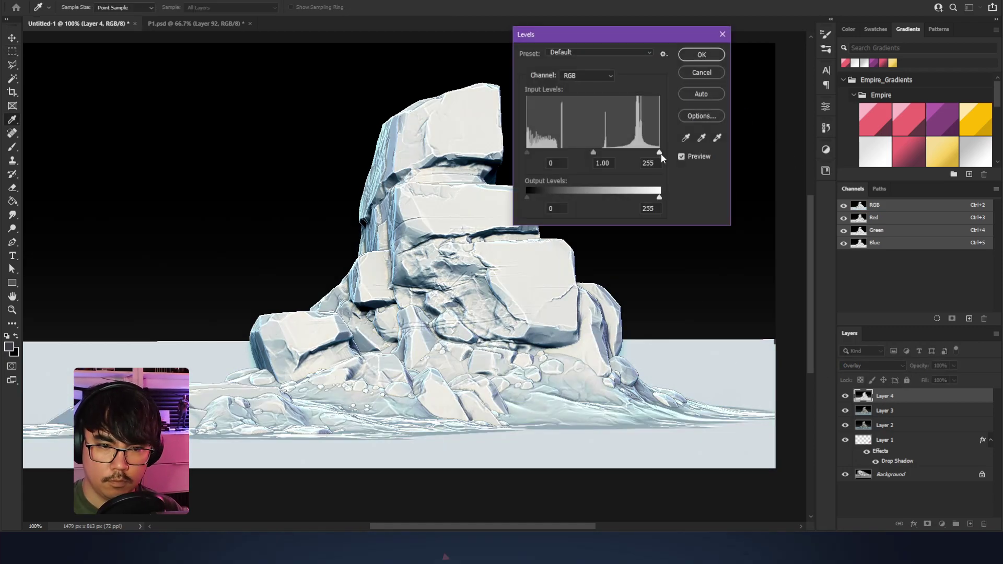
pyautogui.click(659, 154)
pyautogui.moveTo(527, 152); pyautogui.dragTo(621, 161)
pyautogui.press('Return')
pyautogui.press('m')
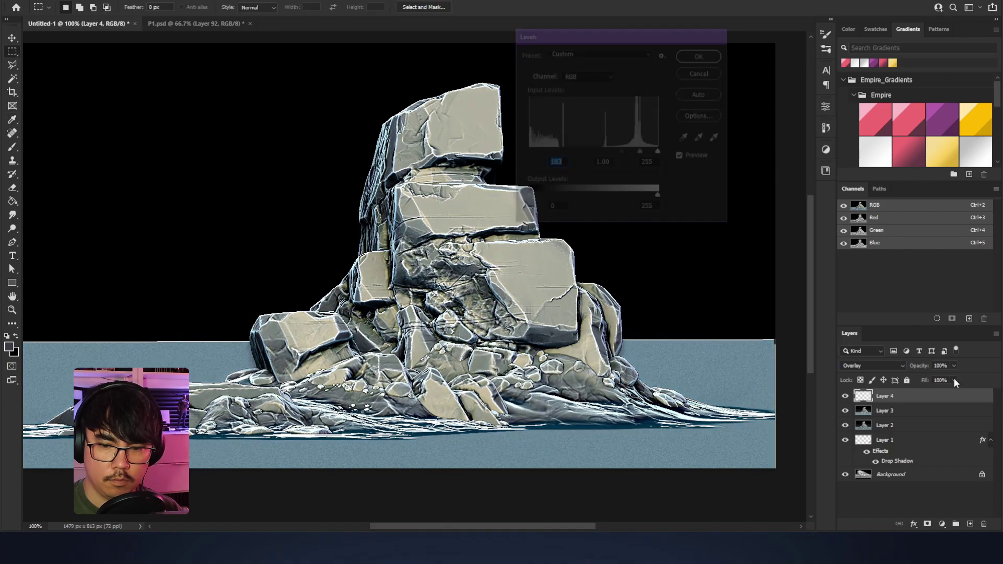
# Change Layer 4's blend mode to Screen and compare the image with the layer hidden and shown
pyautogui.click(872, 365)
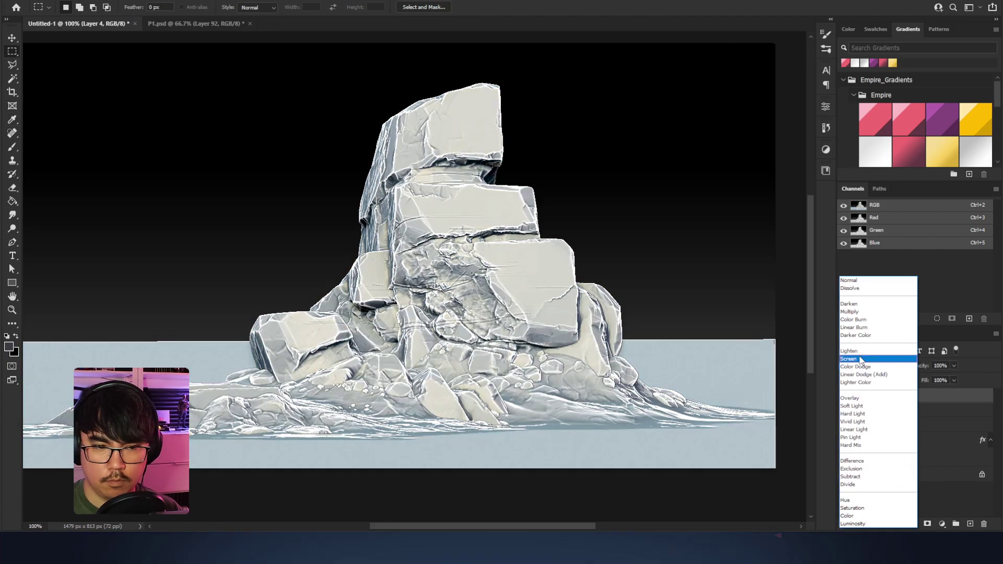
pyautogui.click(860, 360)
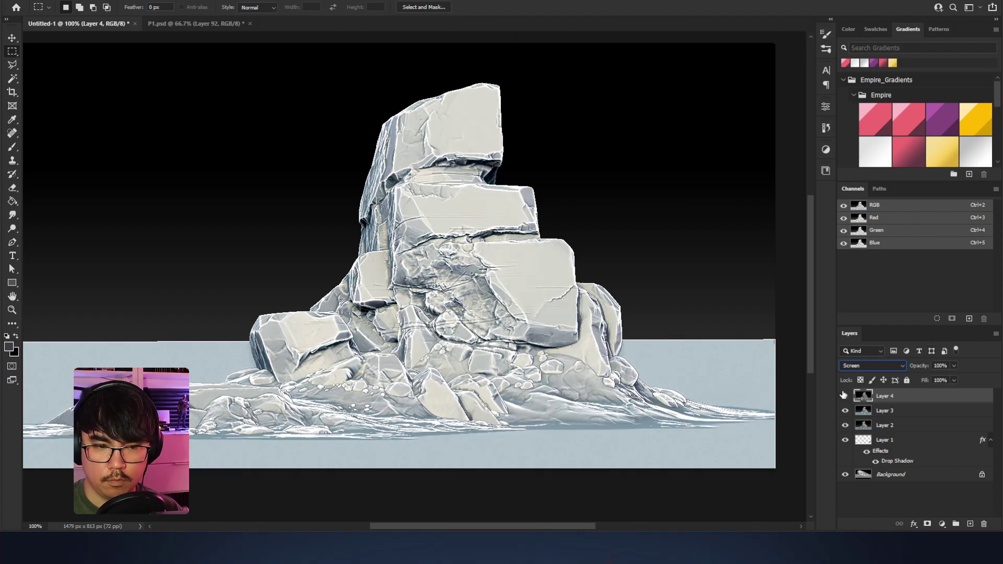
pyautogui.click(843, 395)
pyautogui.click(843, 395)
pyautogui.click(844, 395)
pyautogui.click(843, 395)
pyautogui.click(843, 396)
pyautogui.click(843, 395)
# Try dimming Layer 4 in Levels with slightly darker midtones and a lower white output level
pyautogui.hotkey('ctrl', 'l')
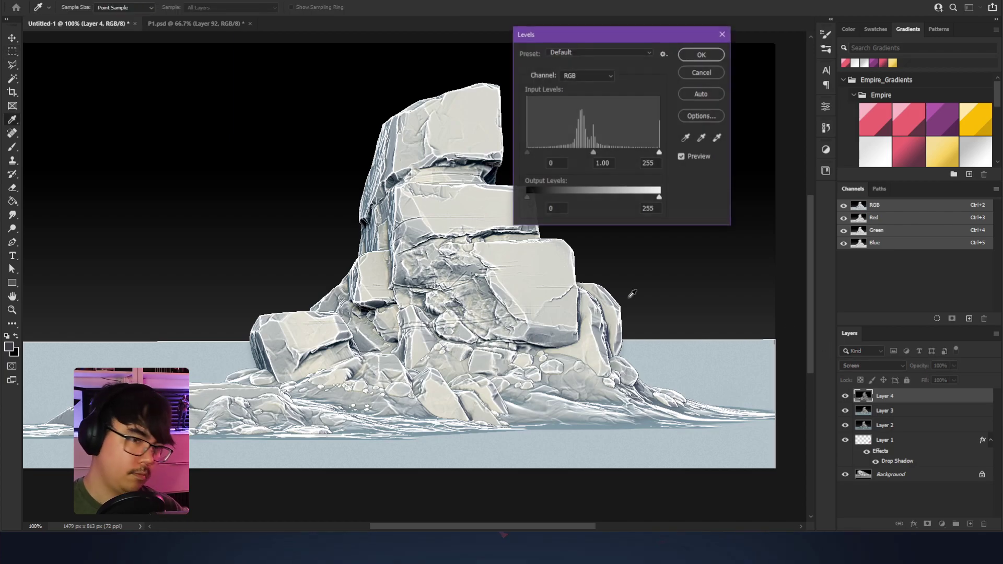
pyautogui.moveTo(594, 152)
pyautogui.mouseDown()
pyautogui.moveTo(632, 153)
pyautogui.moveTo(597, 152)
pyautogui.mouseUp()
pyautogui.moveTo(660, 197); pyautogui.dragTo(622, 199)
pyautogui.press('Return')
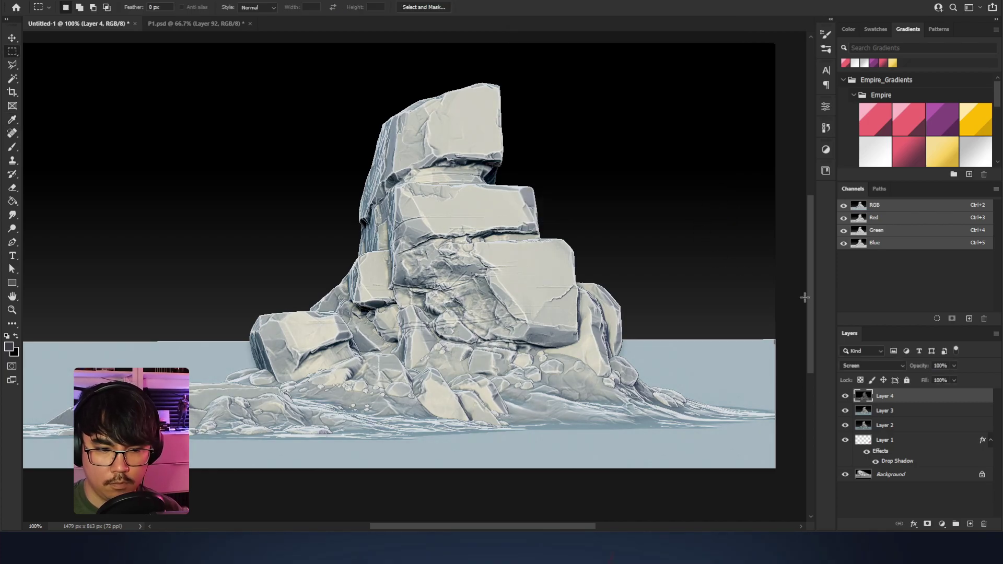
pyautogui.hotkey('ctrl', 'z')
# Toggle Layer 4's visibility repeatedly to examine how its Screen blending affects the rock edges
pyautogui.hotkey('ctrl', ',')
pyautogui.hotkey('ctrl', ',')
pyautogui.hotkey('ctrl', ',')
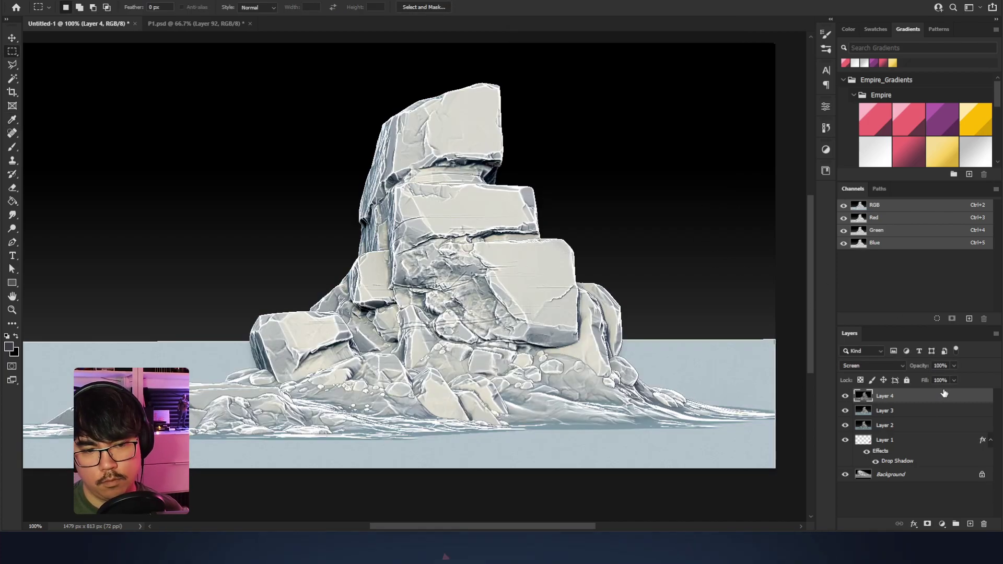
pyautogui.hotkey('ctrl', ',')
pyautogui.hotkey('ctrl', ',')
pyautogui.hotkey('ctrl', ',')
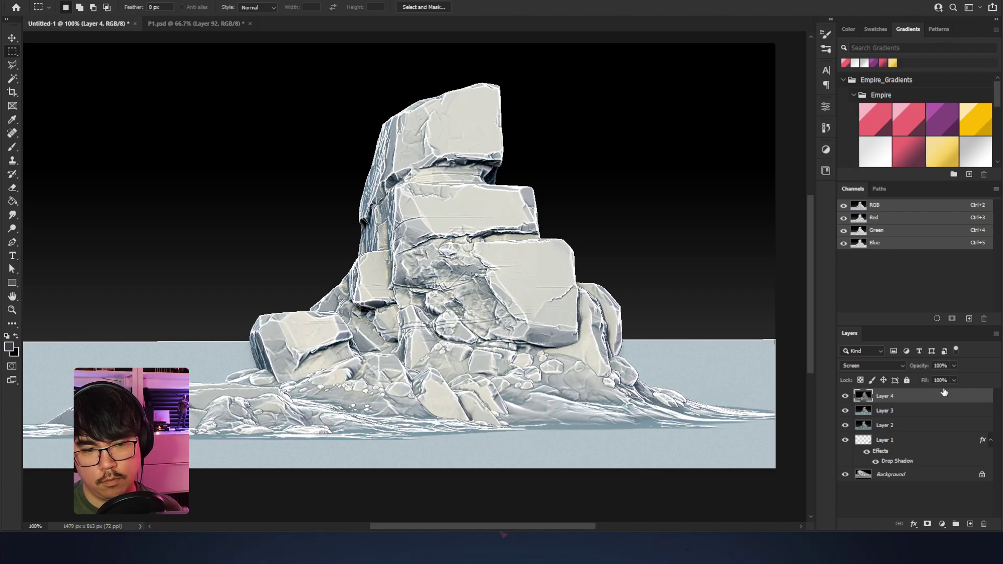
# Lower Layer 4's opacity to 53%
pyautogui.moveTo(921, 367); pyautogui.dragTo(869, 368)
pyautogui.moveTo(885, 368); pyautogui.dragTo(944, 366)
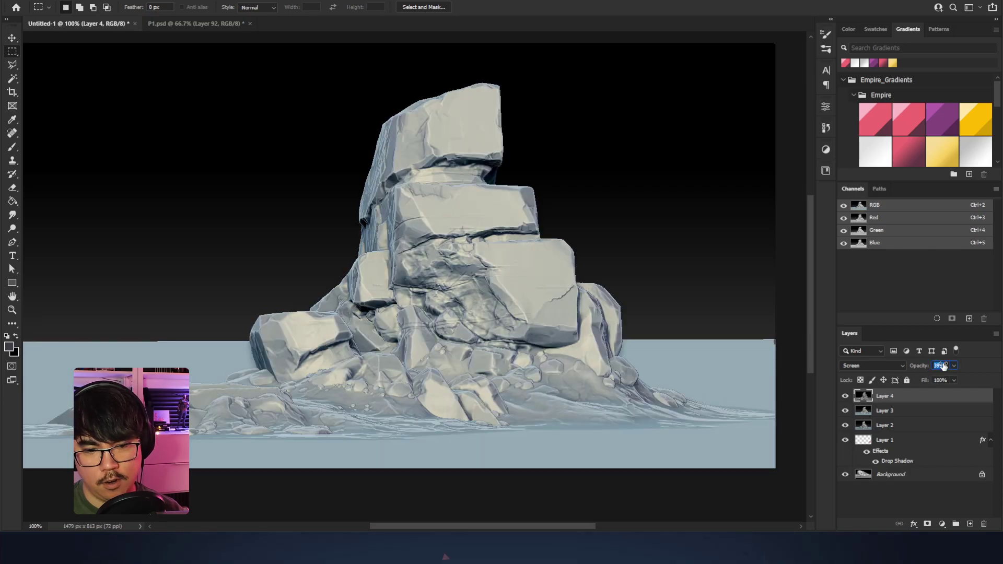
pyautogui.scroll(-5, 952, 365)
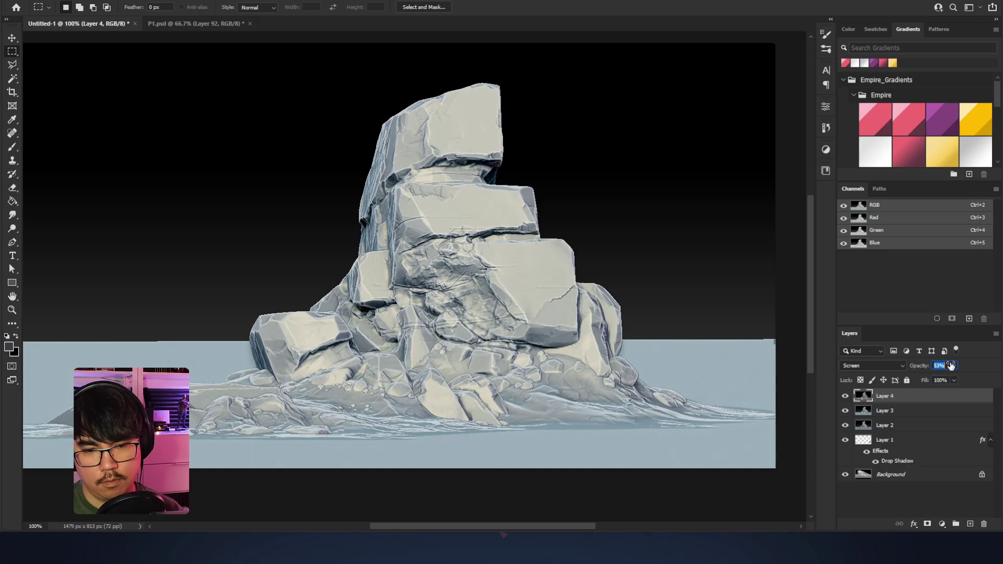
# Compare the whole image with the semi-transparent Layer 4 hidden and shown
pyautogui.hotkey('ctrl', '-')
pyautogui.click(844, 397)
pyautogui.click(844, 397)
pyautogui.click(844, 397)
pyautogui.click(844, 397)
pyautogui.click(844, 397)
pyautogui.click(844, 397)
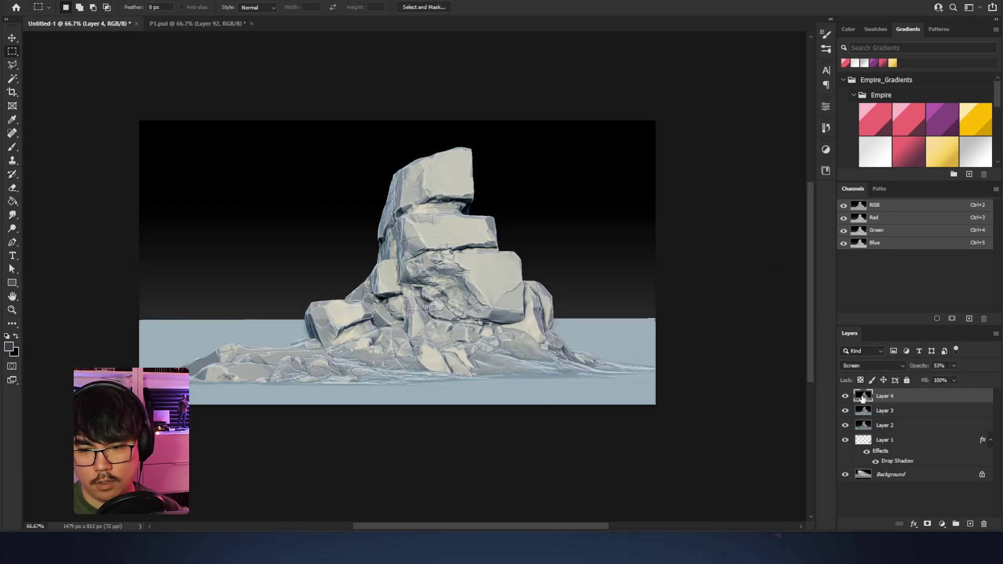
pyautogui.click(843, 397)
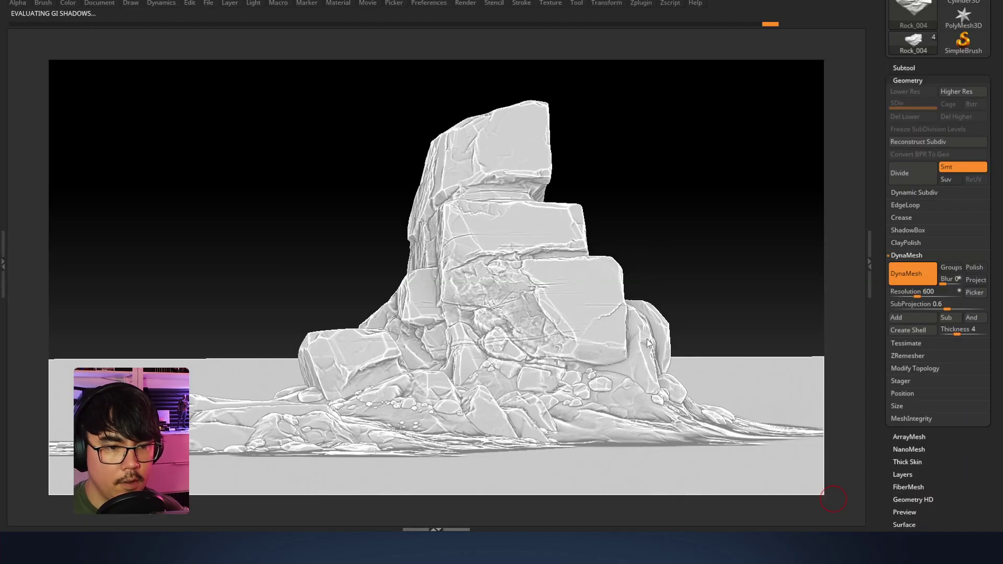
# Switch to ZBrush and render the rock scene with the MatCap WedClay material
pyautogui.click(686, 253)
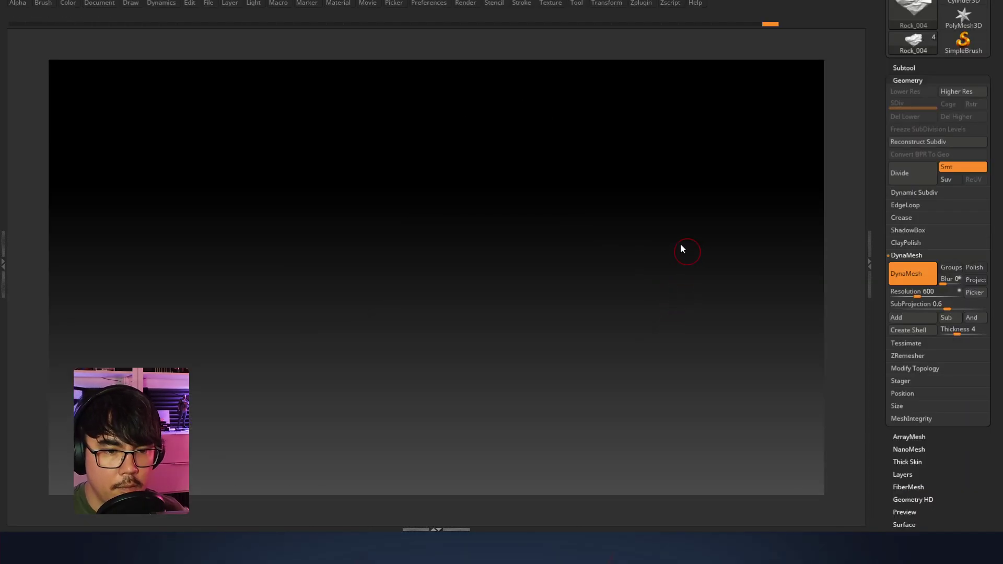
pyautogui.press('Tab')
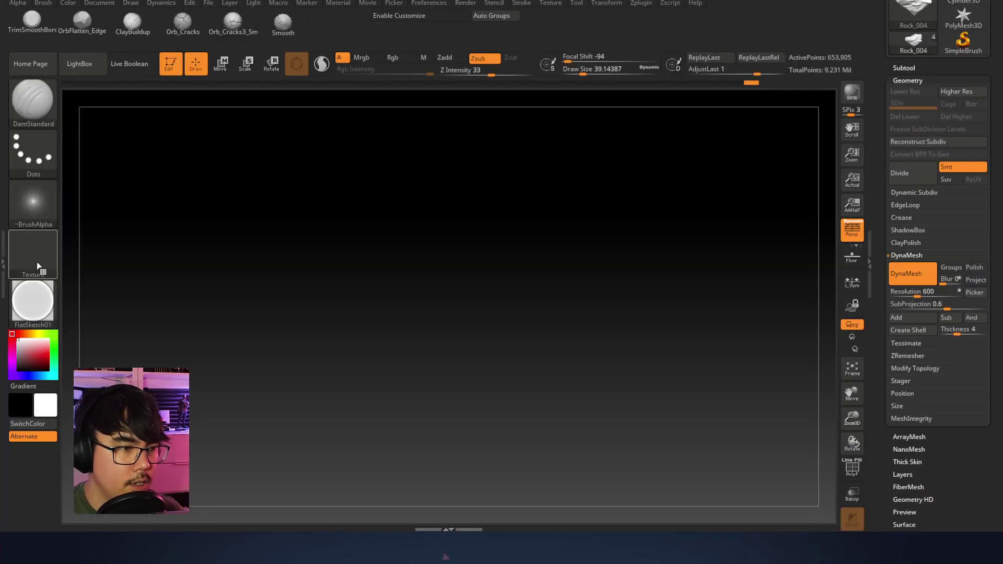
pyautogui.click(33, 301)
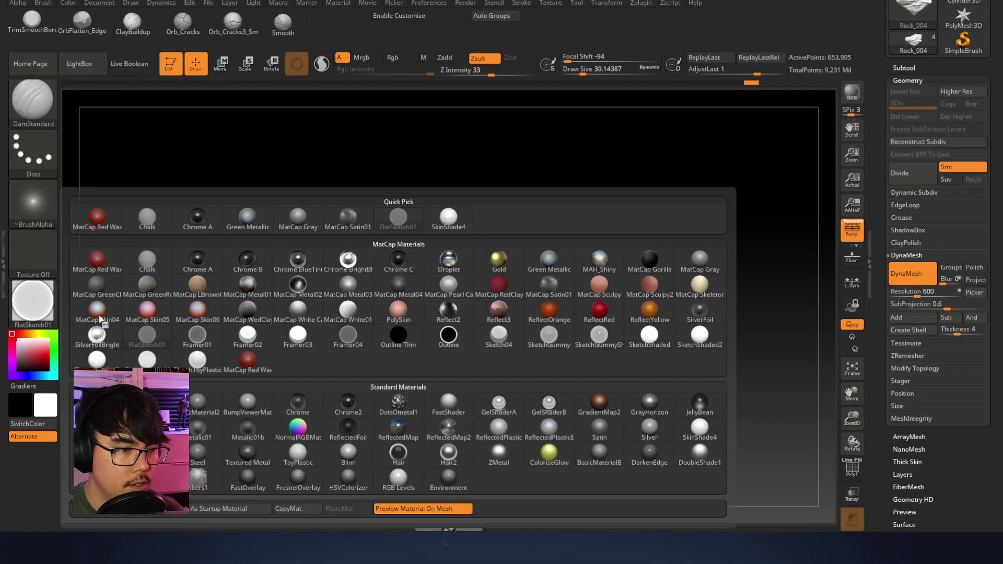
pyautogui.click(241, 320)
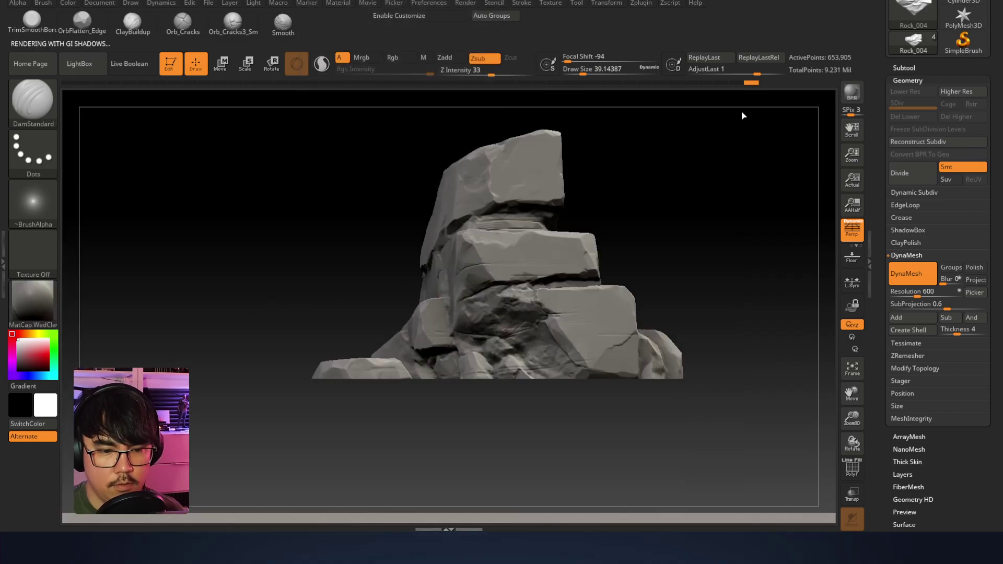
# Hide the interface around the viewport and copy a screen capture of the rendered rock scene
pyautogui.press('Tab')
pyautogui.press('Tab')
pyautogui.press('Tab')
pyautogui.press('Print')
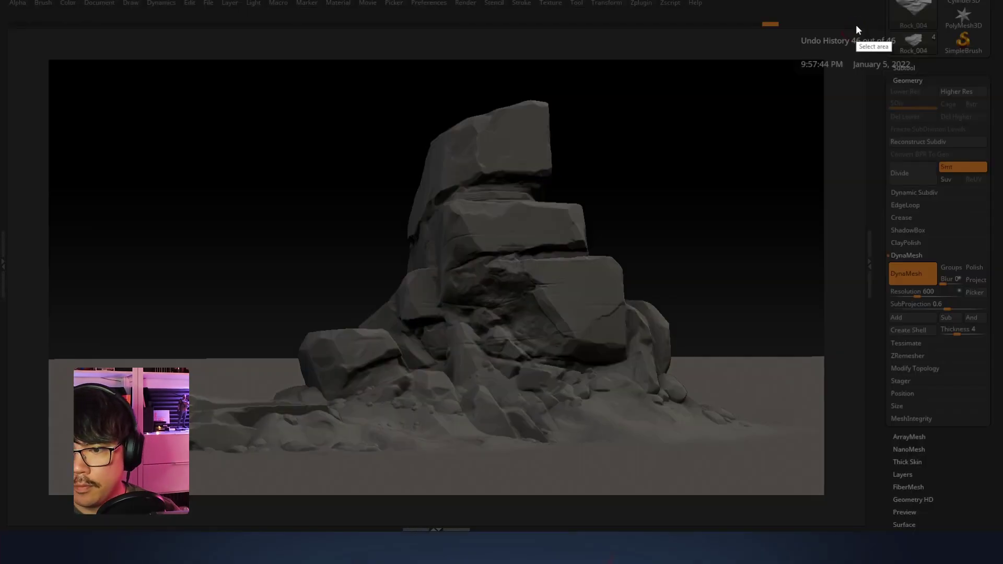
pyautogui.moveTo(38, 48); pyautogui.dragTo(836, 500)
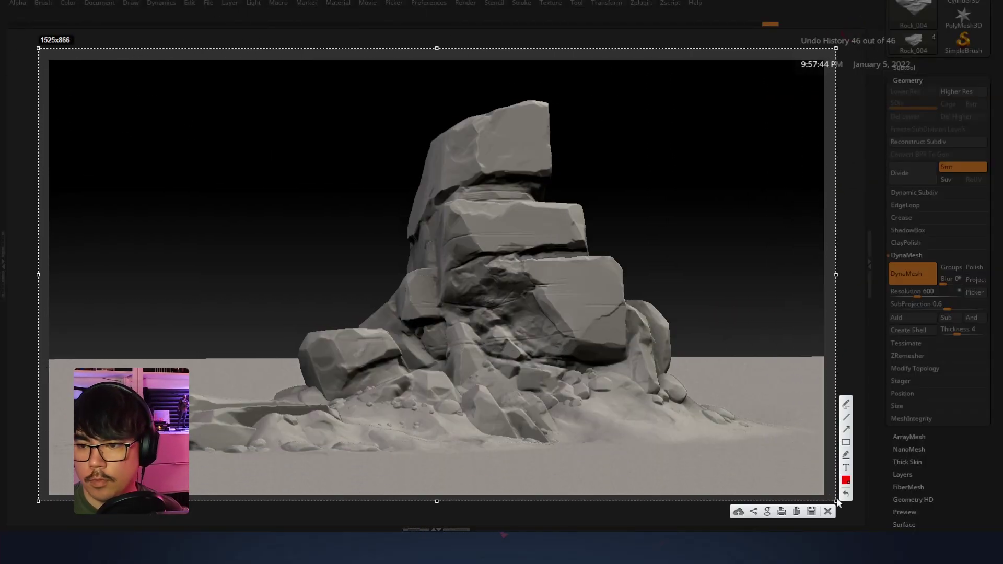
pyautogui.hotkey('ctrl', 'c')
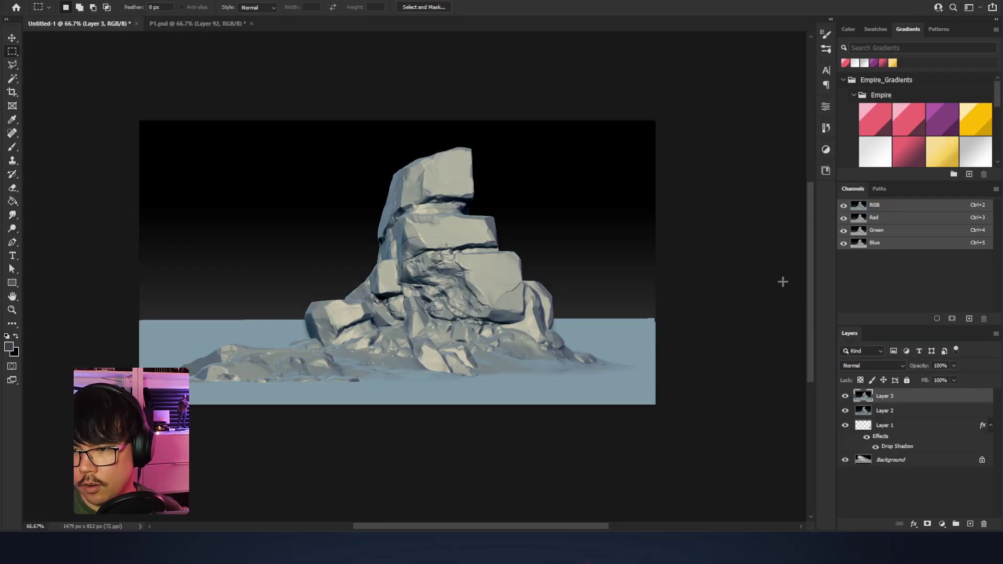
# Switch to Photoshop and paste the grey clay capture as a new layer above Layer 3
pyautogui.hotkey('ctrl', 'v')
pyautogui.hotkey('ctrl', '+')
pyautogui.moveTo(655, 250)
pyautogui.mouseDown()
pyautogui.moveTo(620, 222)
pyautogui.moveTo(614, 242)
pyautogui.moveTo(658, 252)
pyautogui.mouseUp()
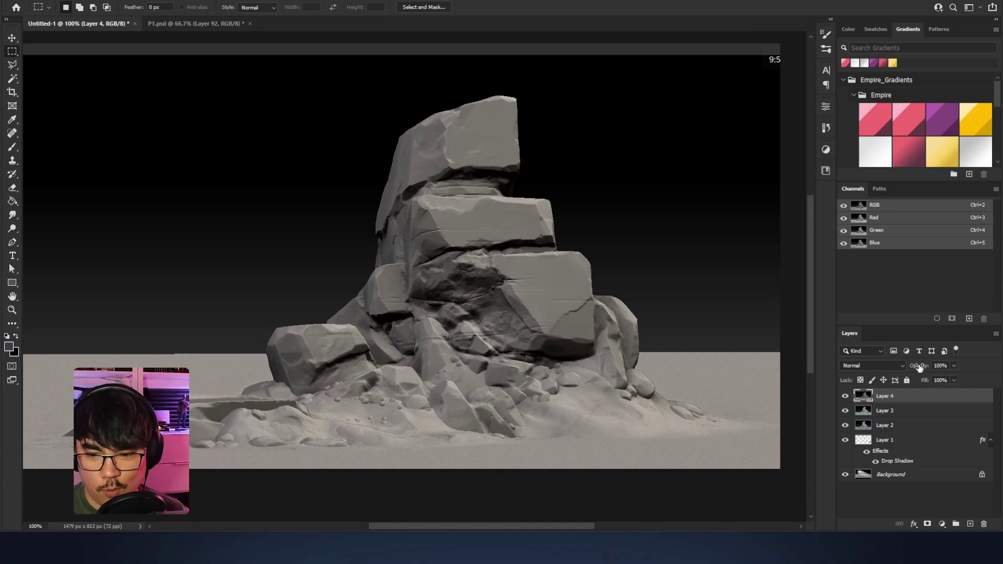
# Lower Layer 4's opacity to 71% and nudge the clay render into alignment with the rock beneath
pyautogui.moveTo(909, 366); pyautogui.dragTo(903, 365)
pyautogui.keyDown('ctrl'); pyautogui.moveTo(586, 299); pyautogui.dragTo(576, 284); pyautogui.keyUp('ctrl')
pyautogui.hotkey('ctrl', 'Left')
pyautogui.hotkey('ctrl', 'Left')
pyautogui.hotkey('ctrl', 'Left')
pyautogui.hotkey('ctrl', 'Left')
pyautogui.hotkey('ctrl', 'Left')
pyautogui.hotkey('ctrl', 'Left')
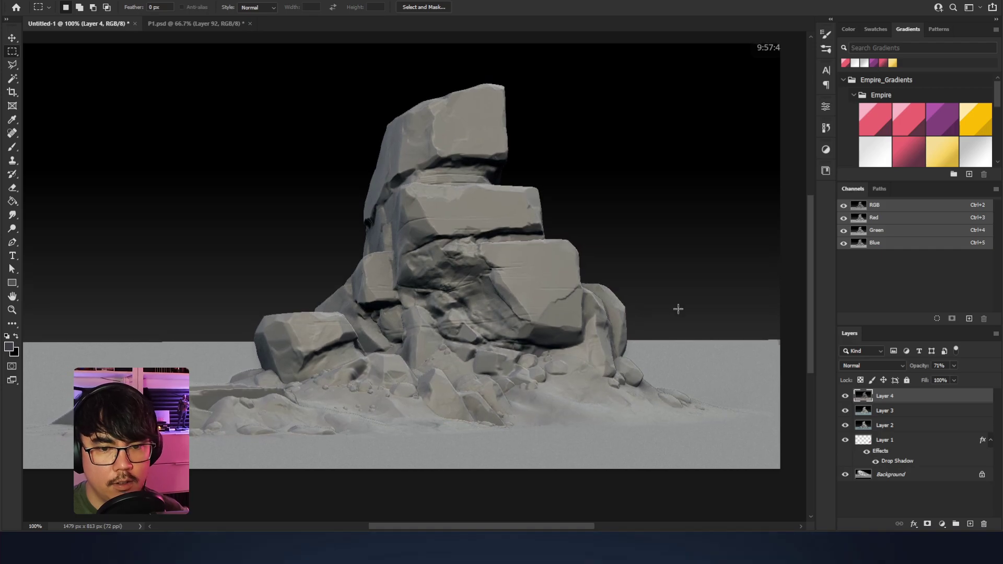
pyautogui.hotkey('ctrl', '-')
pyautogui.scroll(2, 742, 220)
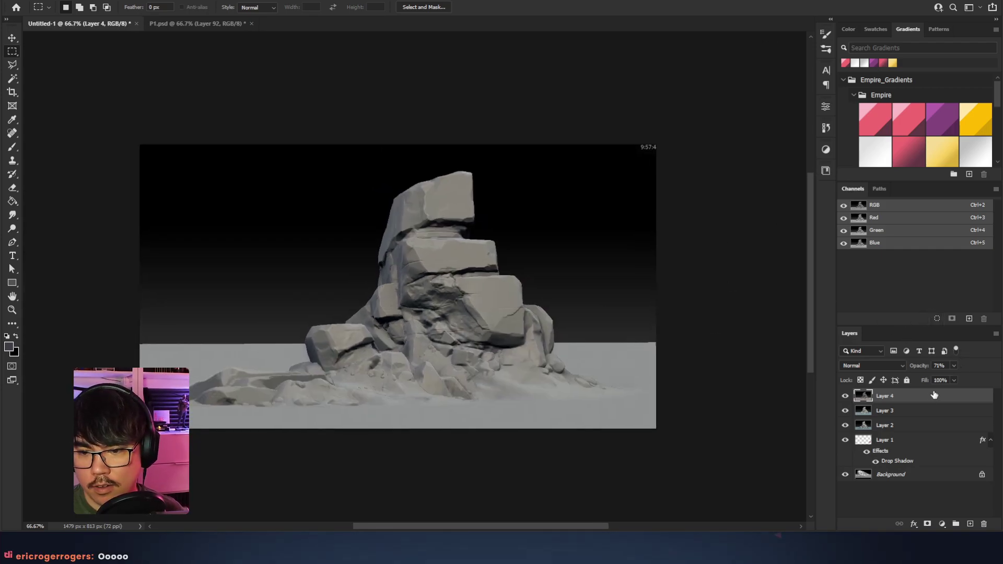
# Restore Layer 4 to 100% opacity and cover the timestamp in the image's upper-right corner with a merged background patch
pyautogui.press('0')
pyautogui.moveTo(566, 133); pyautogui.dragTo(721, 167)
pyautogui.hotkey('ctrl', 'j')
pyautogui.hotkey('ctrl', 't')
pyautogui.press('Return')
pyautogui.moveTo(623, 290); pyautogui.dragTo(636, 282)
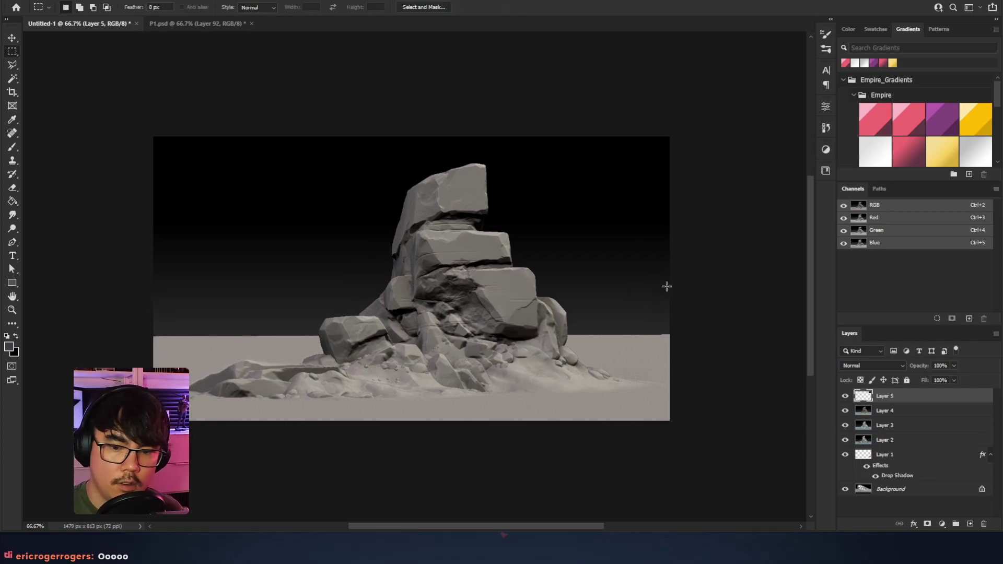
pyautogui.hotkey('ctrl', 'e')
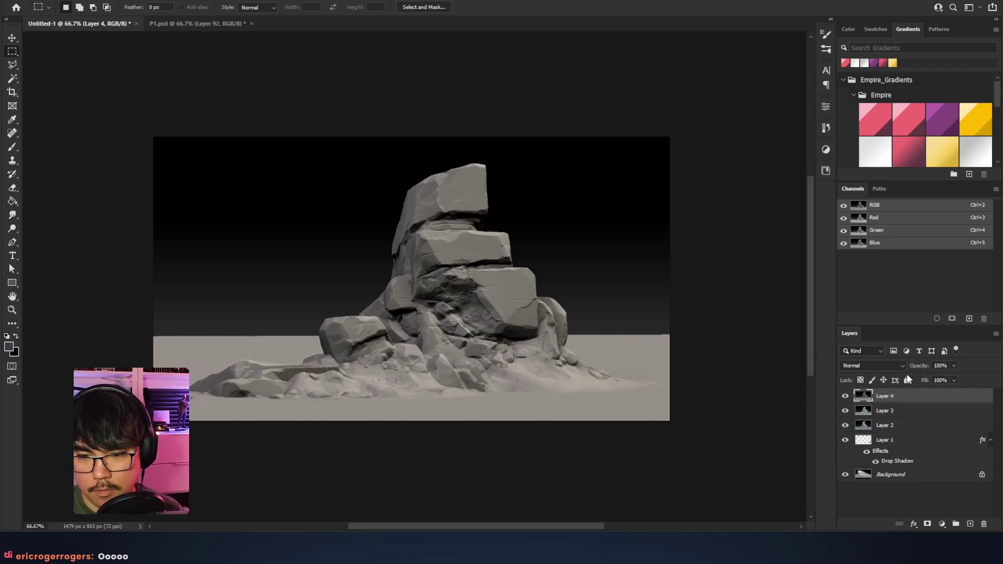
# Cycle Layer 4 through the blend modes from Dissolve onwards and settle on Overlay
pyautogui.click(882, 365)
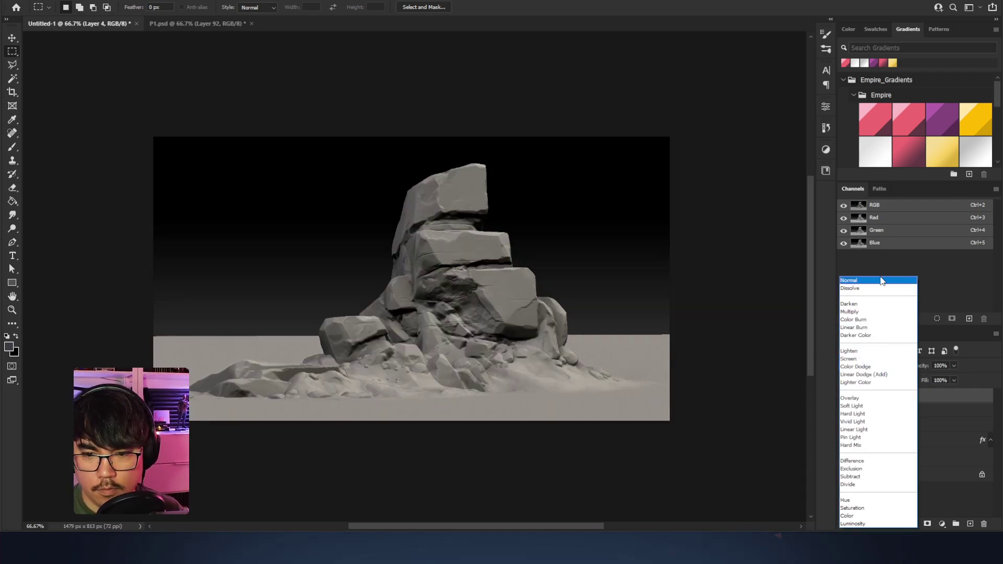
pyautogui.click(867, 288)
pyautogui.hotkey('shift', '+')
pyautogui.hotkey('shift', '+')
pyautogui.hotkey('shift', '+')
pyautogui.hotkey('shift', '+')
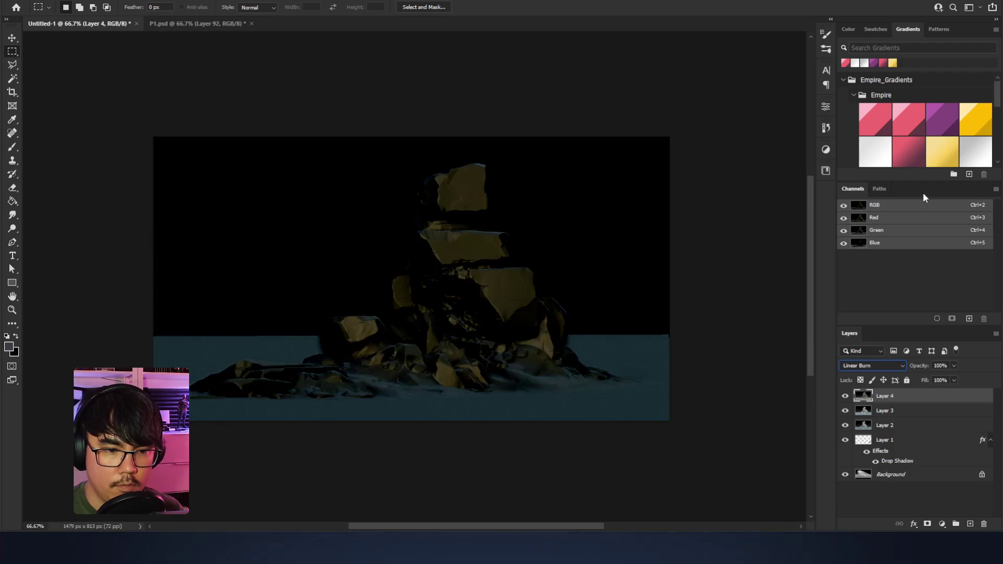
pyautogui.hotkey('shift', '+')
pyautogui.hotkey('shift', '-')
pyautogui.hotkey('shift', '+')
pyautogui.hotkey('shift', '+')
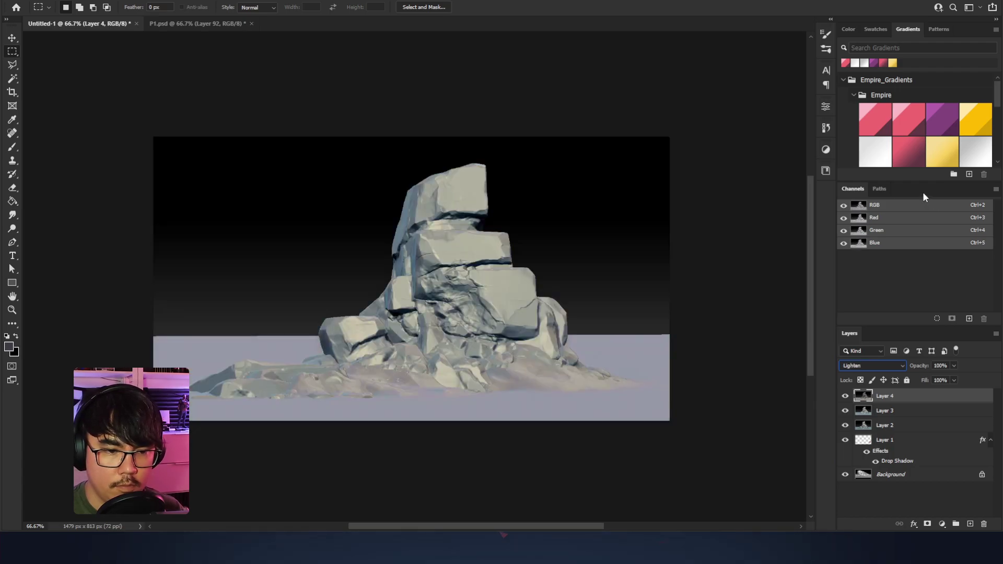
pyautogui.hotkey('shift', '+')
pyautogui.hotkey('shift', '+')
pyautogui.hotkey('shift', '+')
pyautogui.hotkey('shift', '+')
pyautogui.hotkey('shift', '+')
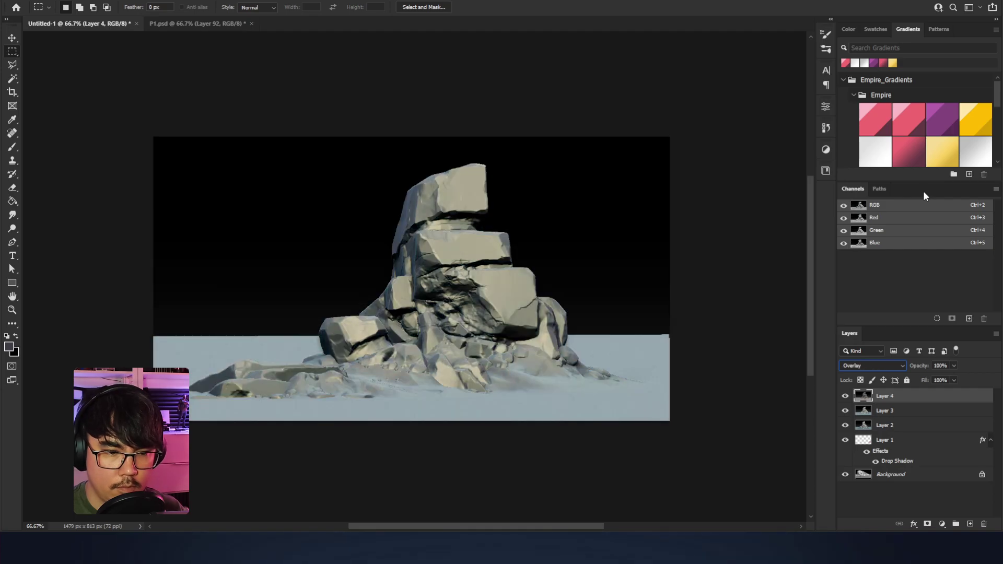
# Compare the rock up close with the Overlay-blended Layer 4 hidden and shown
pyautogui.hotkey('ctrl', '+')
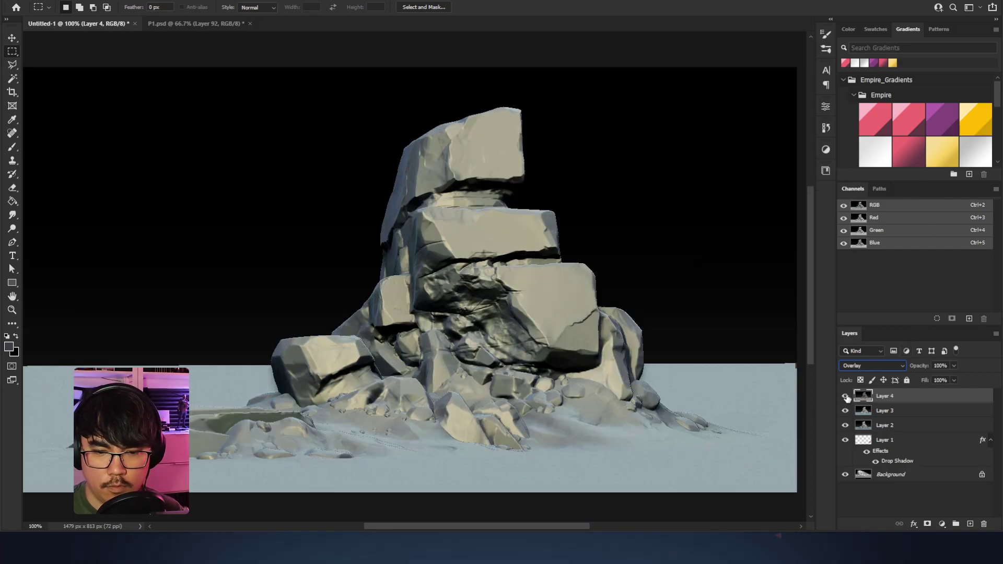
pyautogui.click(845, 397)
pyautogui.click(845, 397)
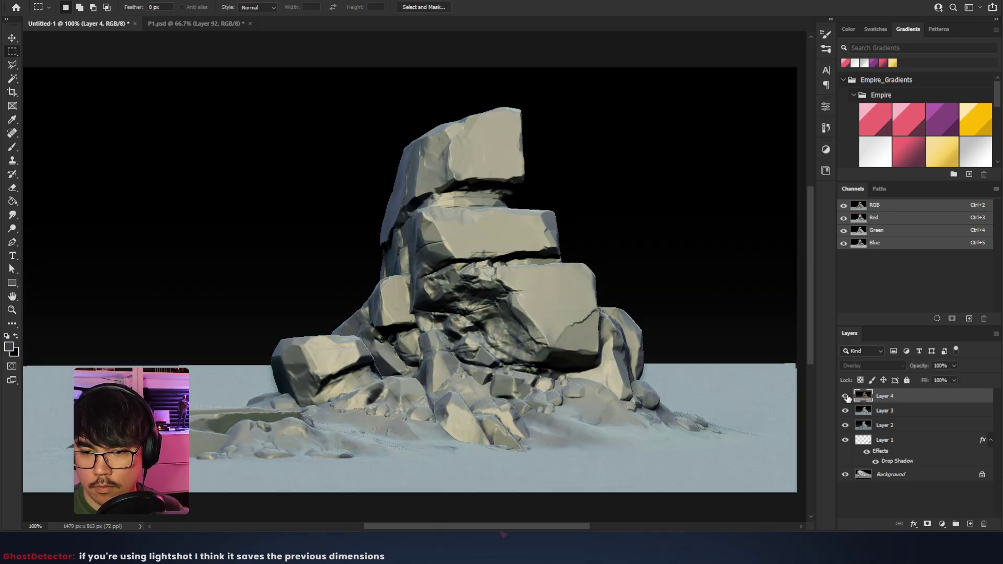
# Compare Layer 4's Soft Light and Hard Light blend modes and settle on Hard Light
pyautogui.click(863, 367)
pyautogui.click(853, 413)
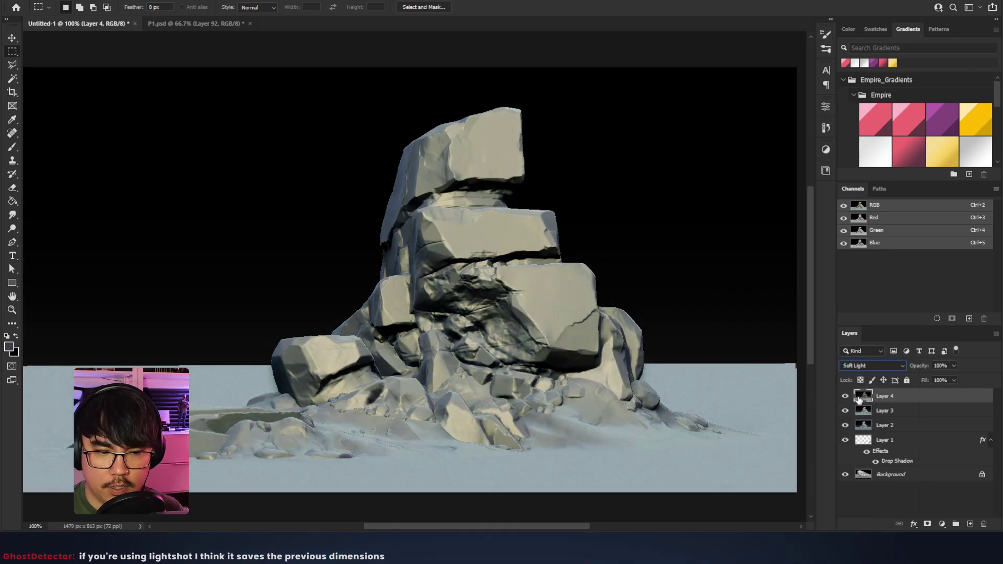
pyautogui.press('Down')
pyautogui.press('Up')
pyautogui.press('Down')
pyautogui.hotkey('shift', '-')
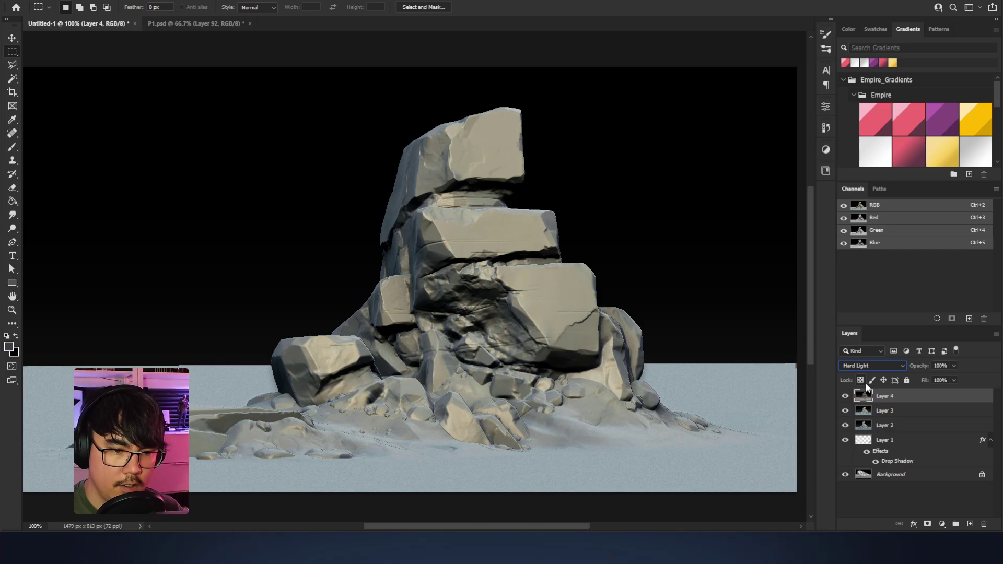
# Switch to ZBrush and apply the MatCap White Cavity material to the rock formation
pyautogui.hotkey('alt', 'Tab')
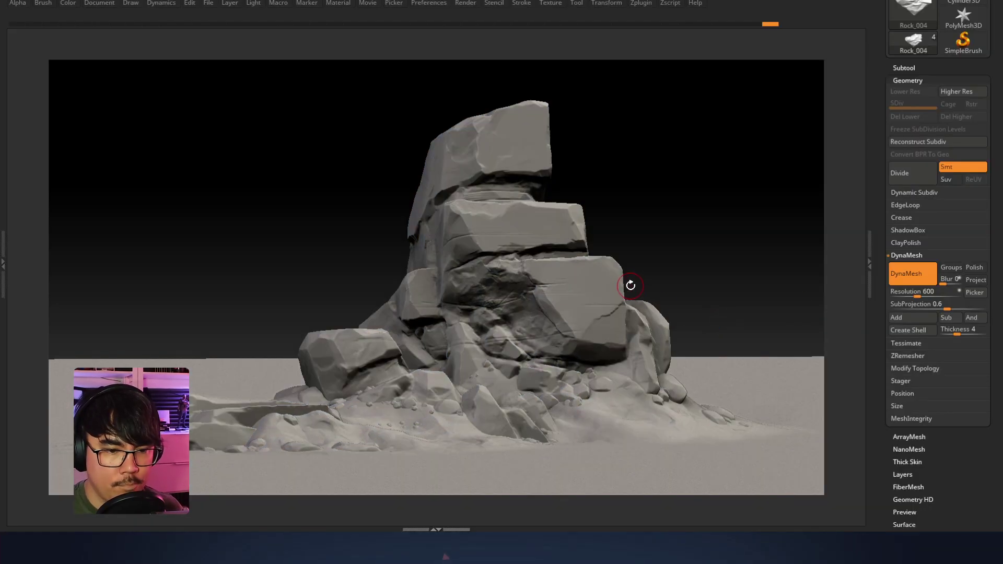
pyautogui.hotkey('alt', 'Tab')
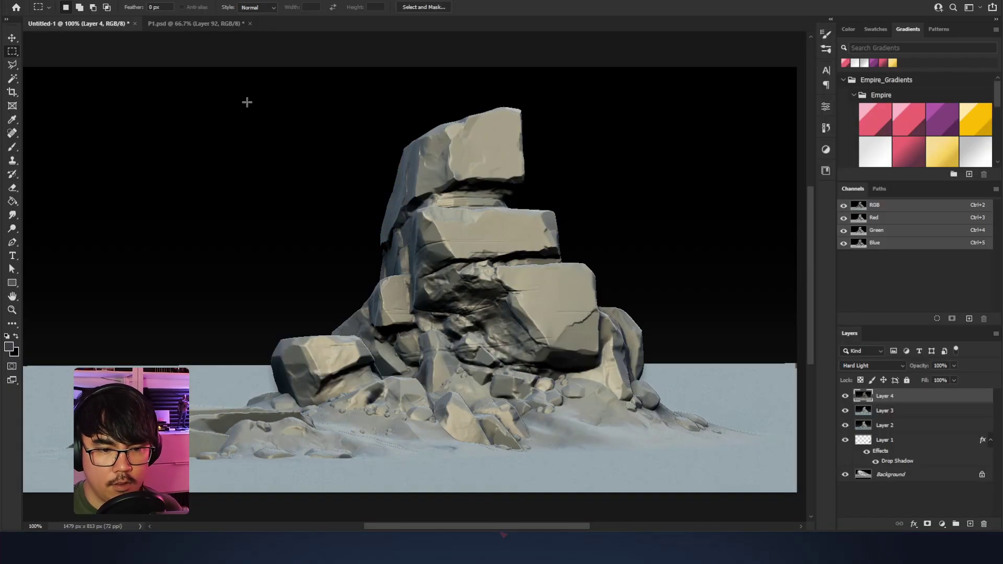
pyautogui.hotkey('alt', 'Tab')
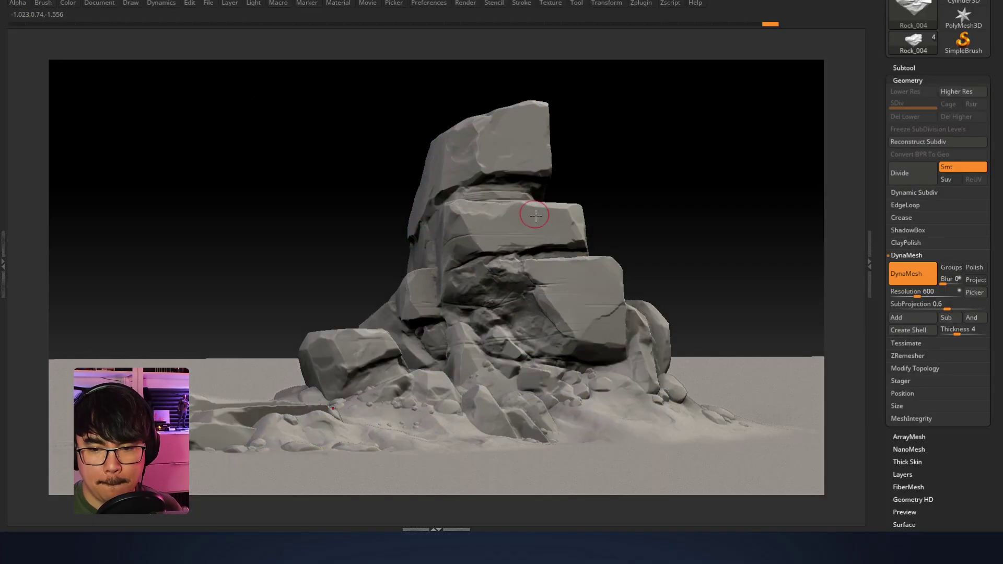
pyautogui.press('Tab')
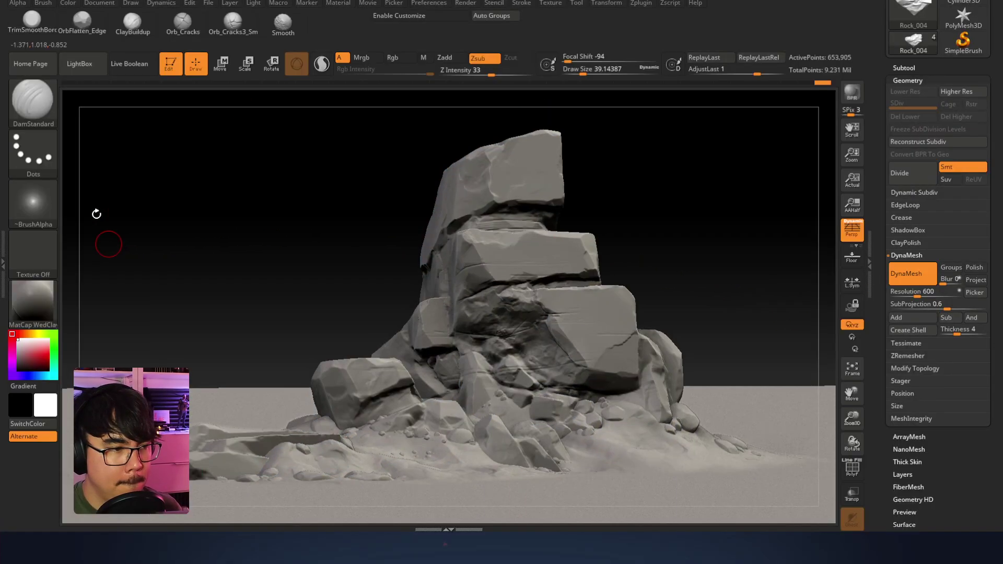
pyautogui.click(33, 300)
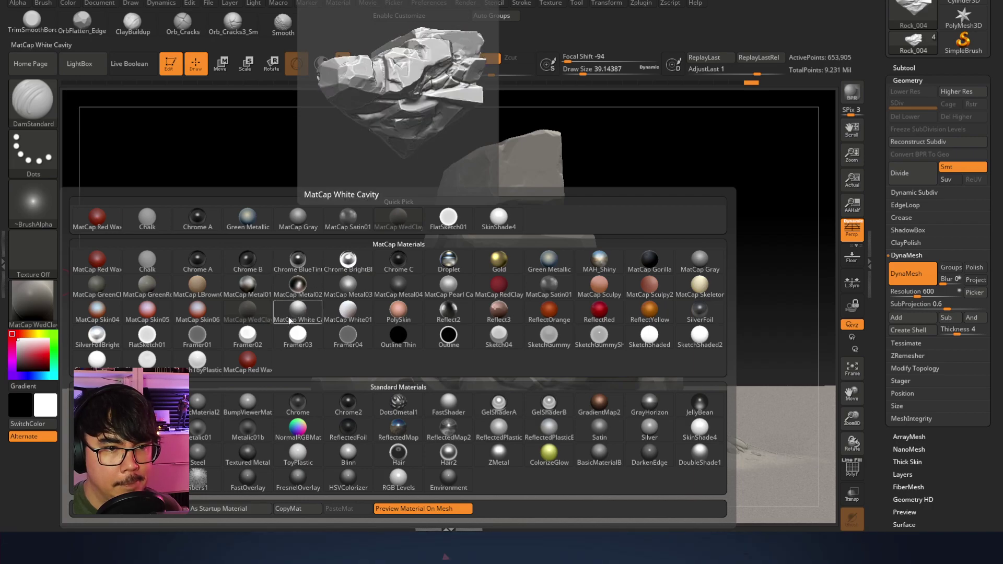
pyautogui.click(292, 318)
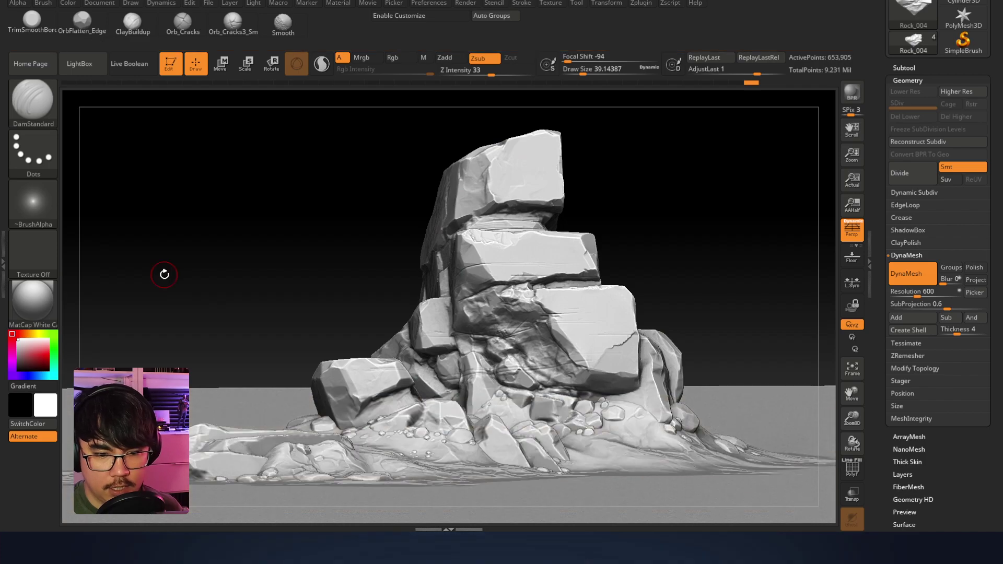
# Capture the White Cavity view of the whole canvas without the interface and paste it into the Photoshop composite as a new layer
pyautogui.press('Tab')
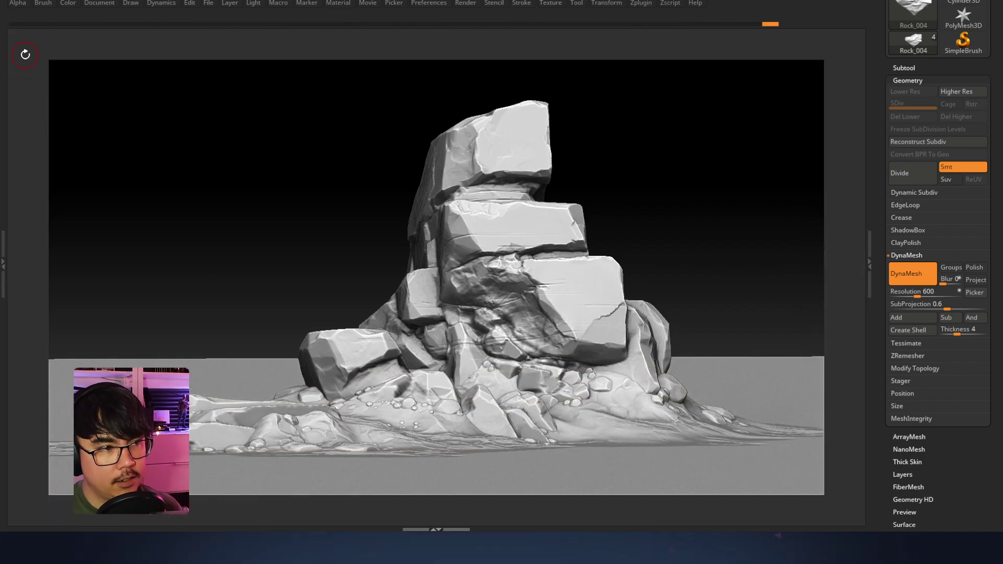
pyautogui.press('Print')
pyautogui.moveTo(49, 61); pyautogui.dragTo(822, 496)
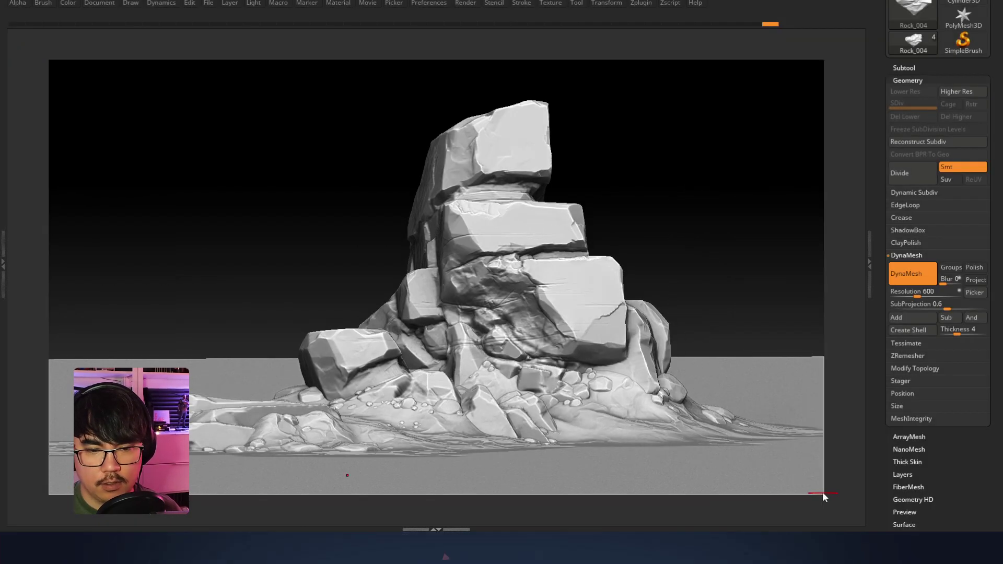
pyautogui.hotkey('alt', 'Tab')
pyautogui.hotkey('ctrl', 'v')
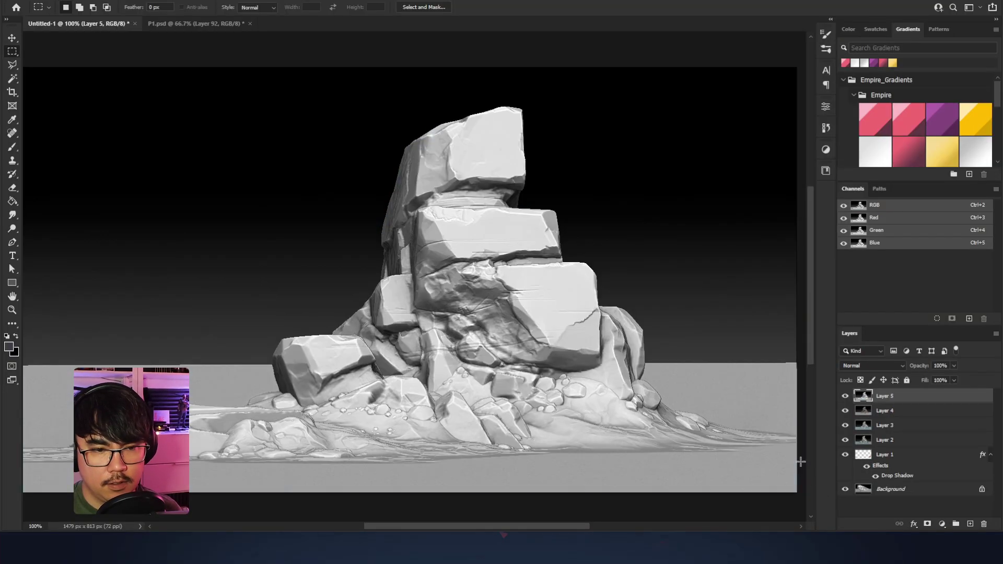
# Lower Layer 5's opacity to 55% and nudge the White Cavity render into alignment with the rock beneath
pyautogui.moveTo(918, 368); pyautogui.dragTo(911, 369)
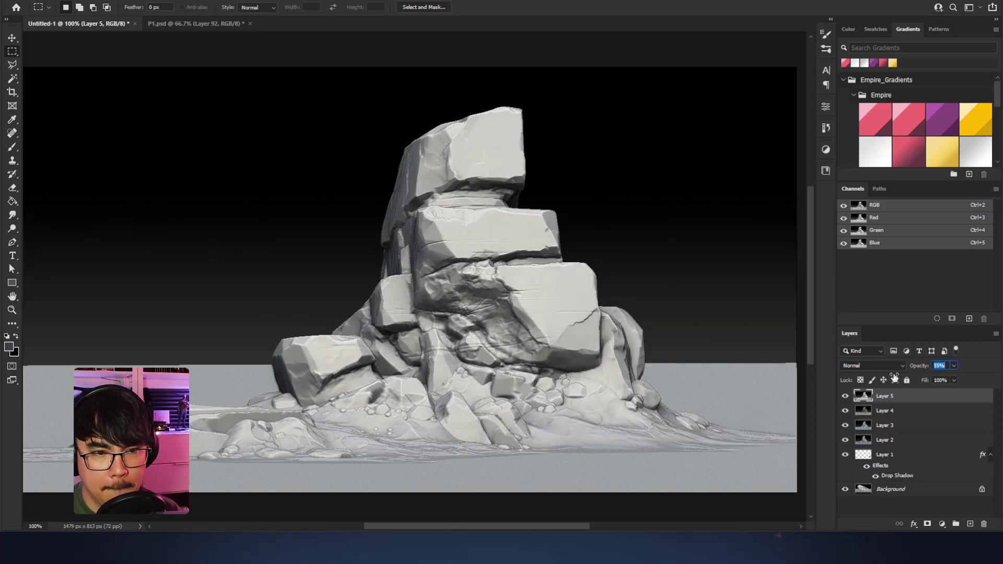
pyautogui.hotkey('ctrl', '+')
pyautogui.moveTo(593, 138); pyautogui.dragTo(481, 374)
pyautogui.hotkey('ctrl', 'Right')
pyautogui.hotkey('ctrl', 'Left')
pyautogui.hotkey('ctrl', 'Left')
pyautogui.hotkey('ctrl', 'Down')
pyautogui.hotkey('ctrl', 'Down')
pyautogui.hotkey('ctrl', 'Left')
pyautogui.hotkey('ctrl', 'Up')
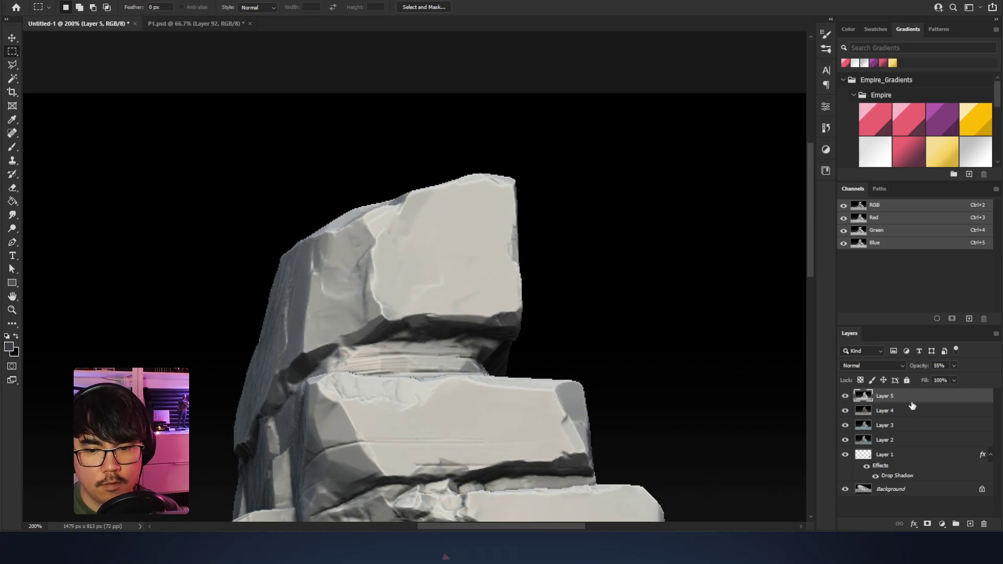
# Restore Layer 5 to 100% opacity
pyautogui.hotkey('ctrl', '-')
pyautogui.hotkey('ctrl', '-')
pyautogui.press('0')
pyautogui.hotkey('ctrl', '+')
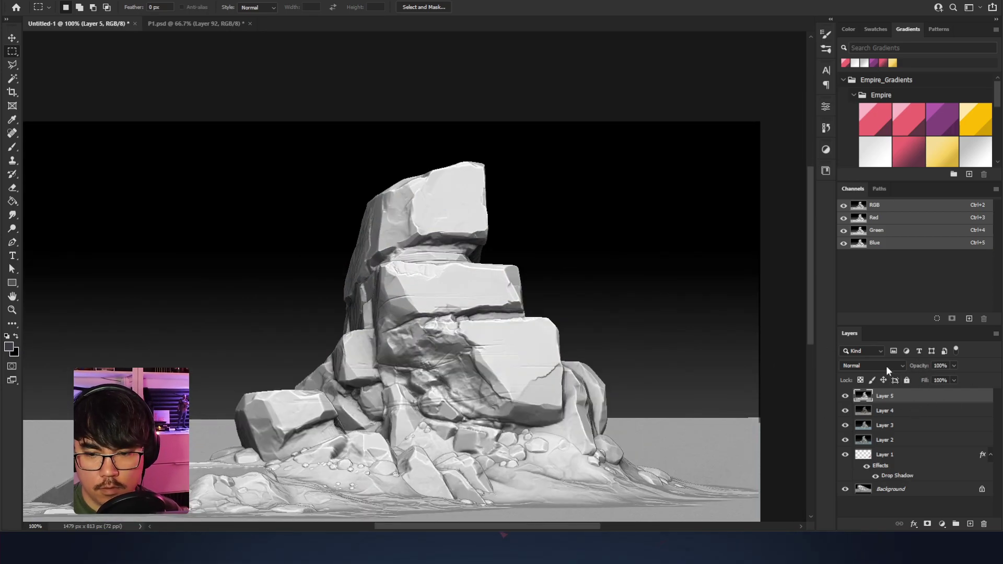
# Hide Layer 4 and cycle Layer 5 through the blend modes, settling on Lighten
pyautogui.click(879, 366)
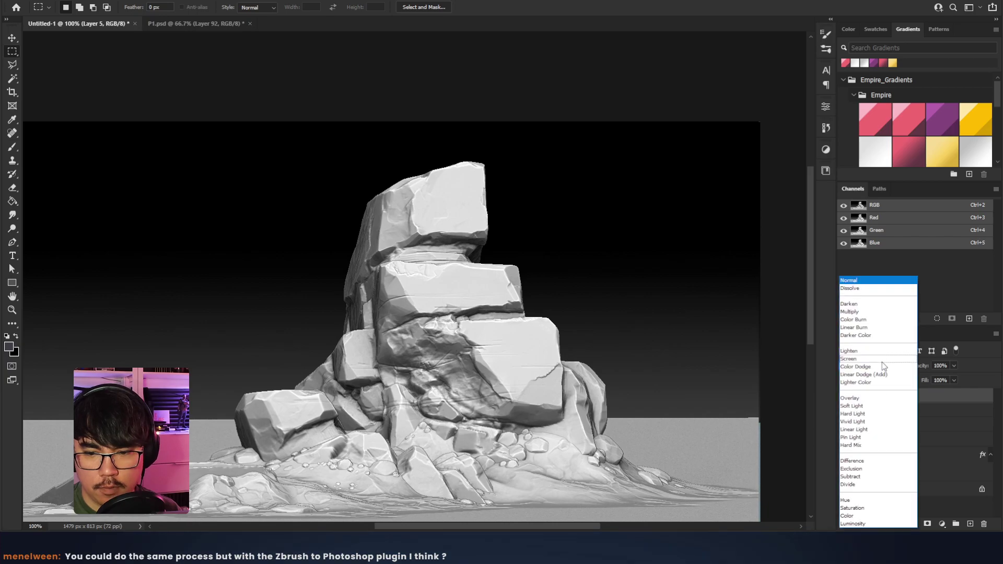
pyautogui.click(889, 280)
pyautogui.hotkey('shift', '+')
pyautogui.hotkey('shift', '+')
pyautogui.hotkey('shift', '+')
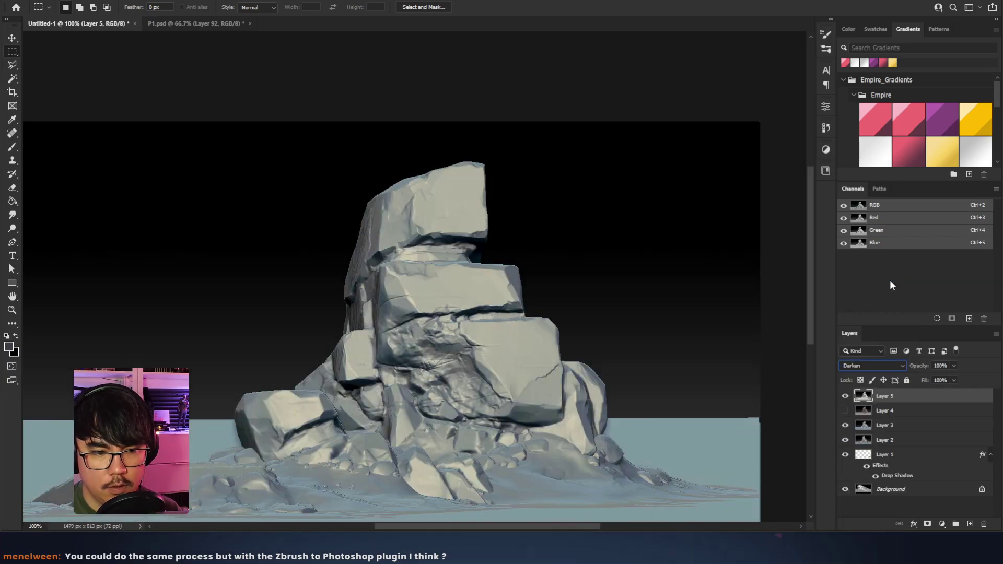
pyautogui.press('Down')
pyautogui.press('Down')
pyautogui.press('Up')
pyautogui.press('Up')
pyautogui.hotkey('shift', '+')
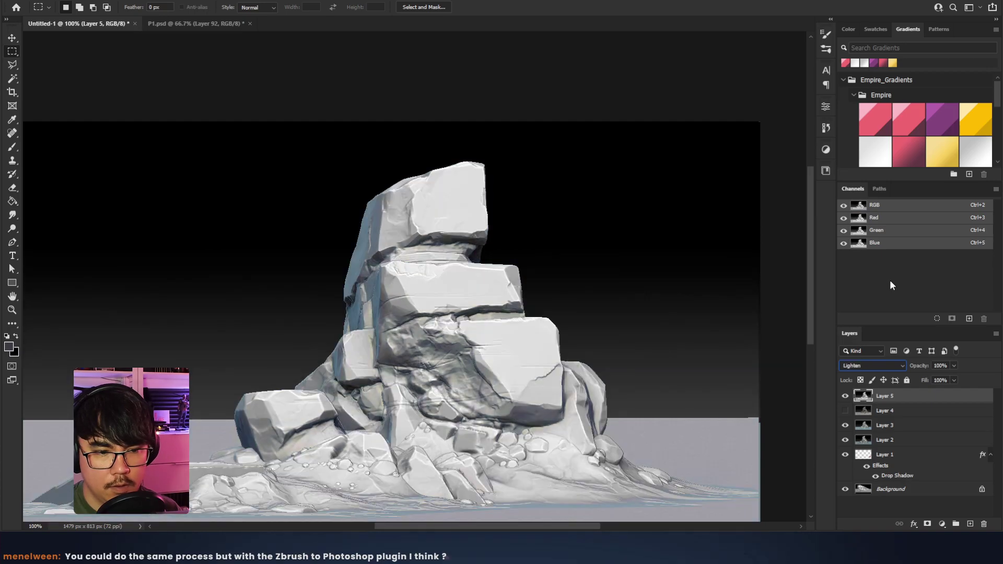
# Darken Layer 5 with a Levels adjustment, setting the midtone input to 0.70 and the black input to 88
pyautogui.hotkey('ctrl', 'l')
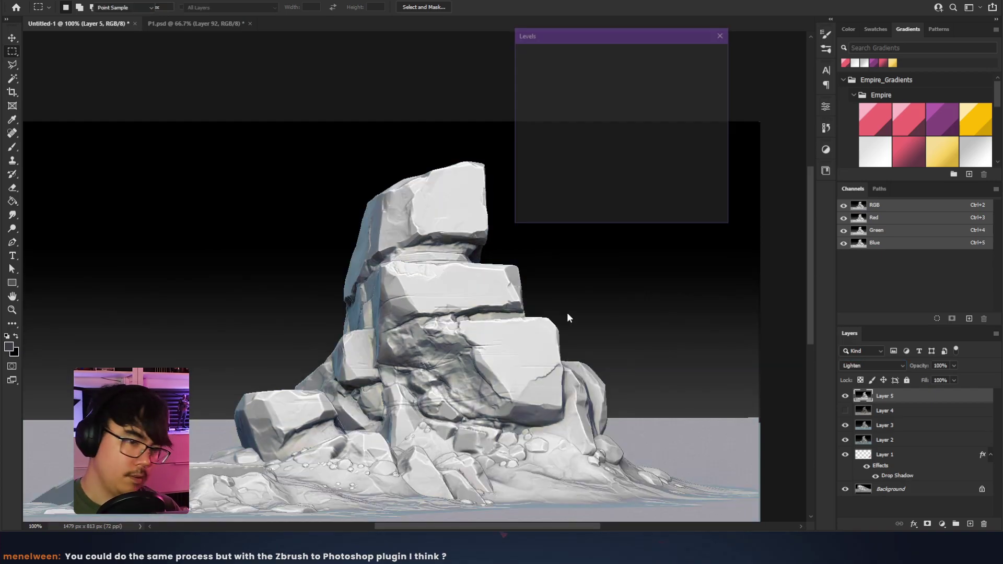
pyautogui.moveTo(593, 152)
pyautogui.mouseDown()
pyautogui.moveTo(624, 156)
pyautogui.moveTo(608, 159)
pyautogui.mouseUp()
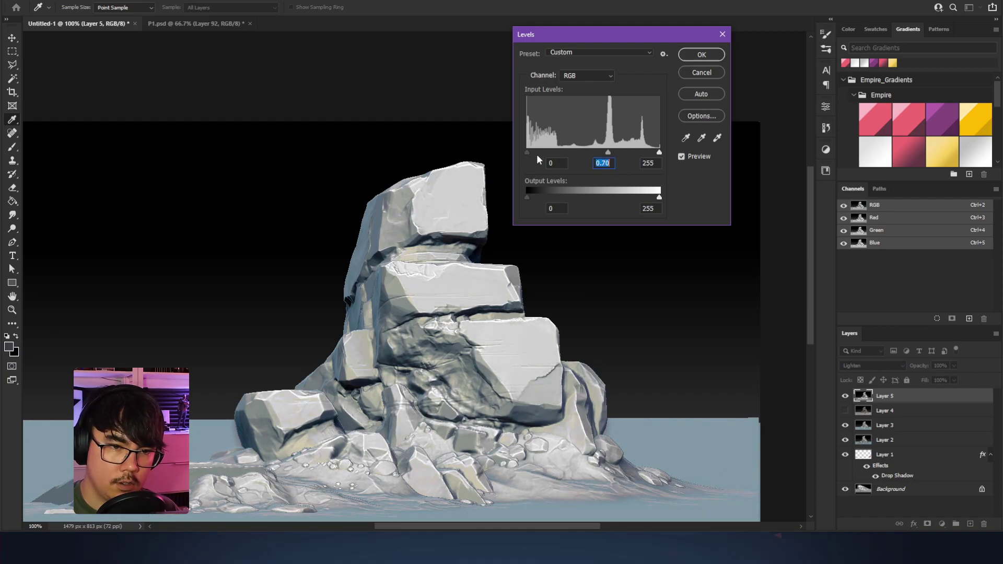
pyautogui.moveTo(529, 152); pyautogui.dragTo(573, 161)
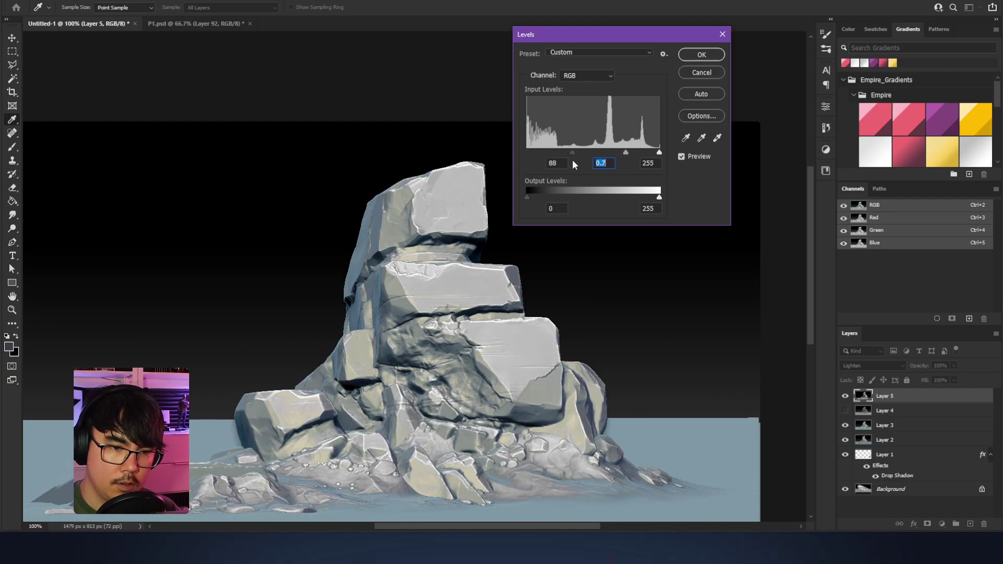
pyautogui.press('Return')
pyautogui.press('m')
pyautogui.hotkey('ctrl', '-')
pyautogui.hotkey('ctrl', '-')
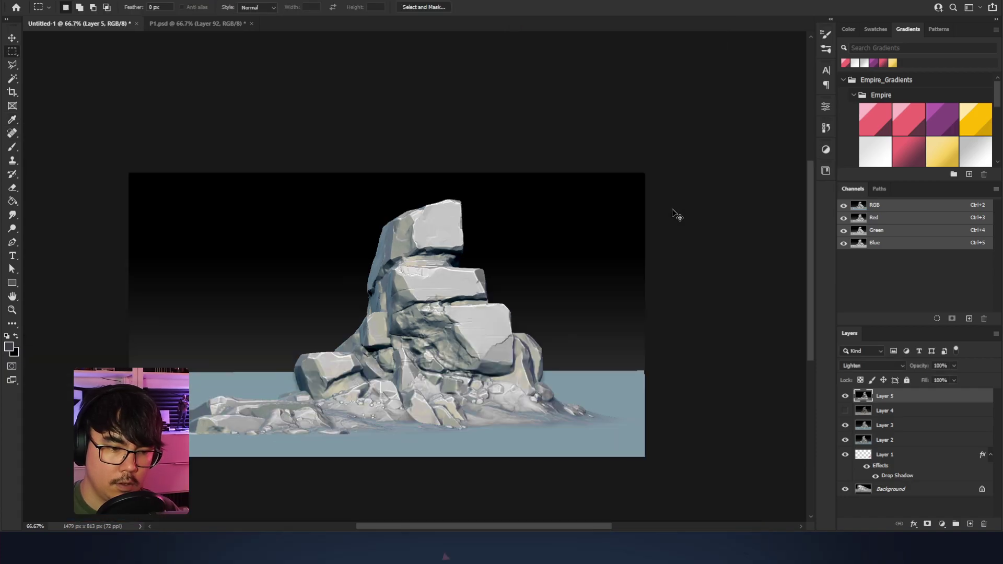
pyautogui.hotkey('ctrl', '+')
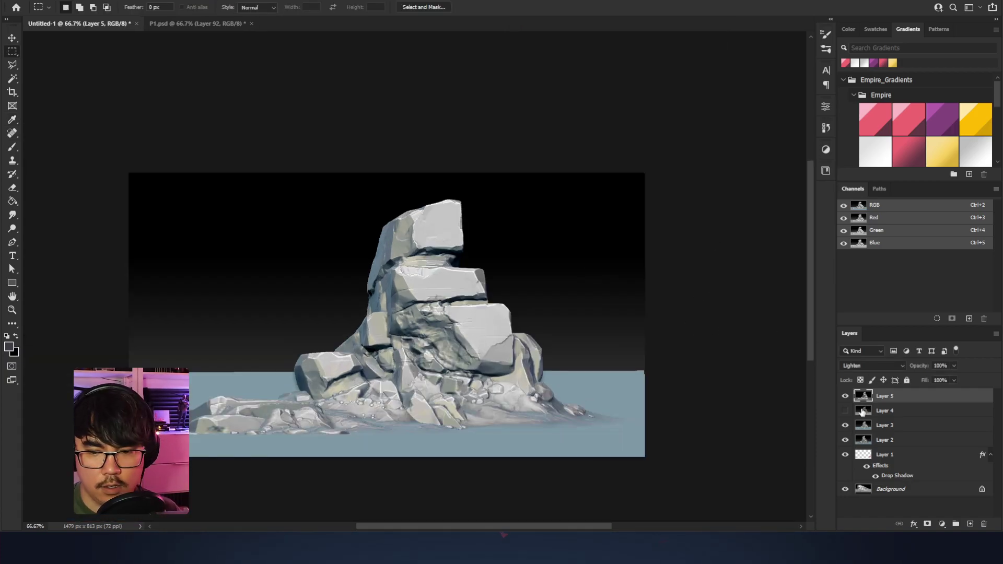
# Move Layer 1 to the top of the layer stack and place its logo in the image's upper-right corner
pyautogui.moveTo(907, 456); pyautogui.dragTo(897, 392)
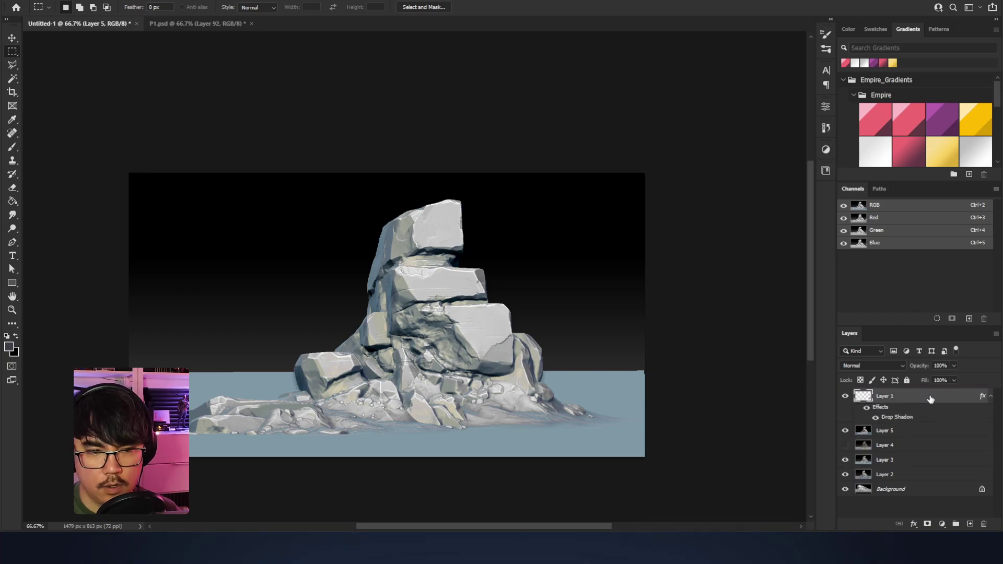
pyautogui.keyDown('ctrl'); pyautogui.moveTo(612, 386); pyautogui.dragTo(604, 216); pyautogui.keyUp('ctrl')
pyautogui.moveTo(720, 353); pyautogui.dragTo(736, 298)
pyautogui.keyDown('ctrl'); pyautogui.moveTo(615, 166); pyautogui.dragTo(623, 362); pyautogui.keyUp('ctrl')
pyautogui.moveTo(713, 380); pyautogui.dragTo(731, 376)
pyautogui.keyDown('ctrl'); pyautogui.moveTo(641, 349); pyautogui.dragTo(656, 138); pyautogui.keyUp('ctrl')
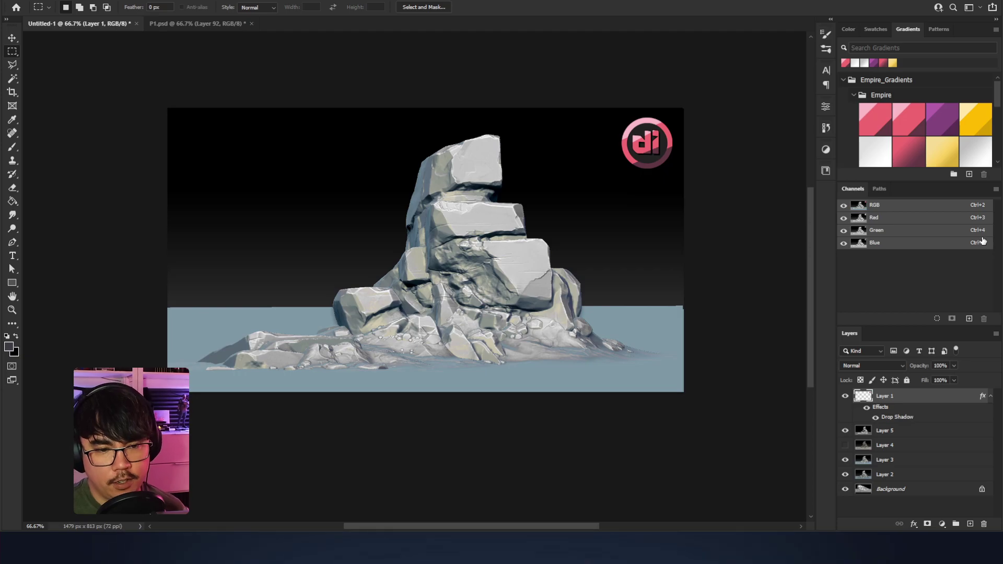
# Preview the composition without the interface, and try the logo on the rock's peak before undoing the move
pyautogui.press('Tab')
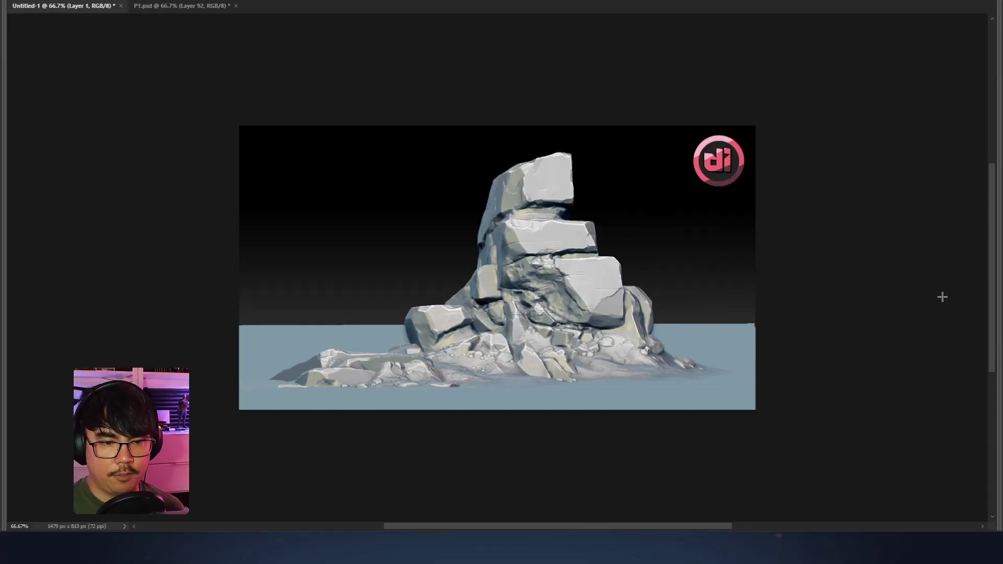
pyautogui.press('Tab')
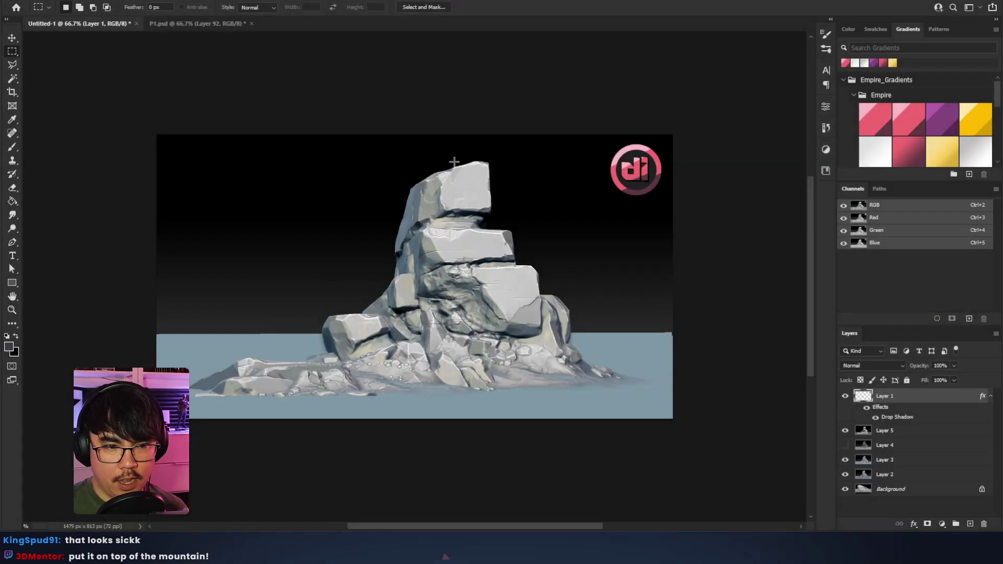
pyautogui.keyDown('ctrl'); pyautogui.moveTo(652, 178); pyautogui.dragTo(461, 176); pyautogui.keyUp('ctrl')
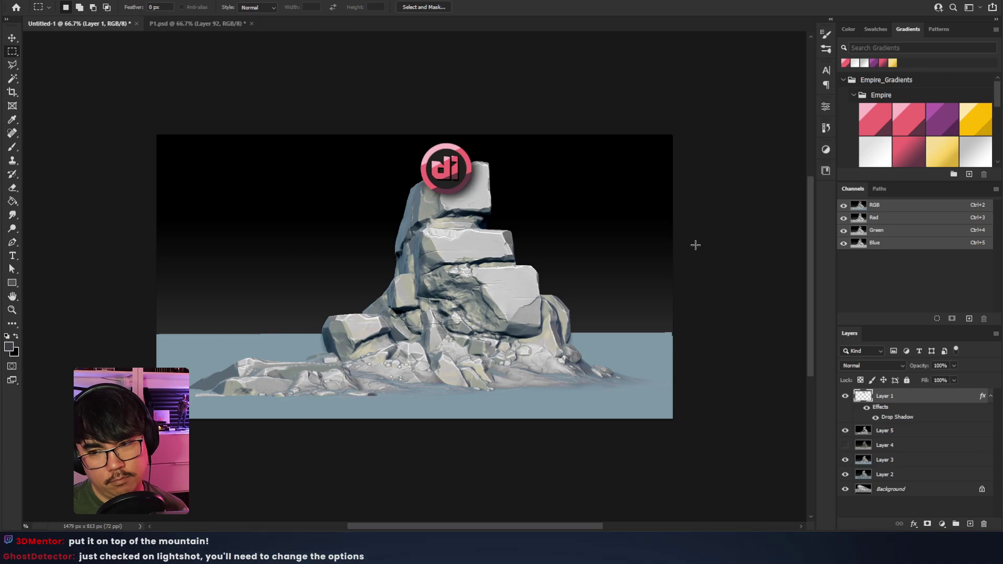
pyautogui.hotkey('ctrl', 'z')
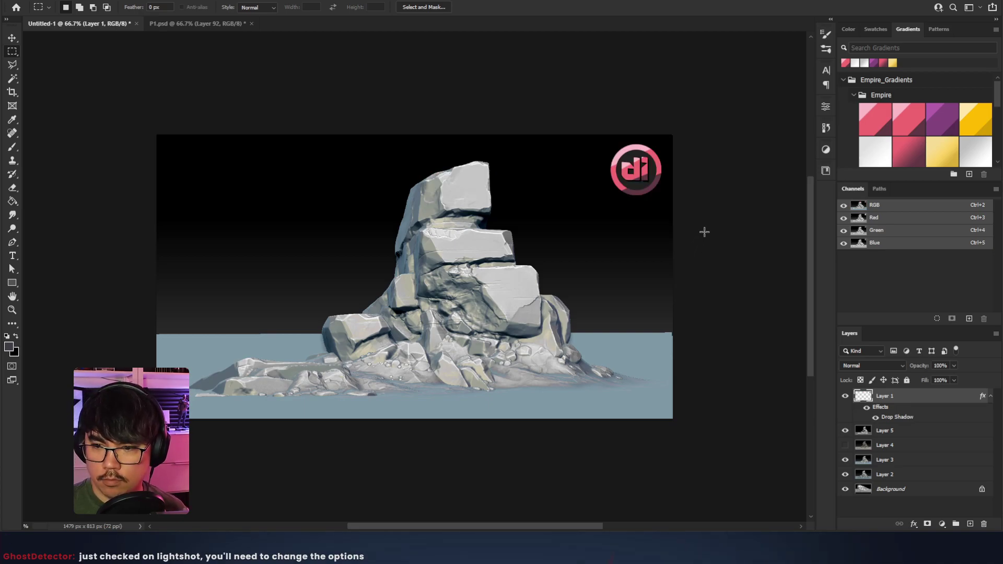
# Switch to ZBrush and apply the MatCap Red Wax material to the rock formation
pyautogui.hotkey('alt', 'Tab')
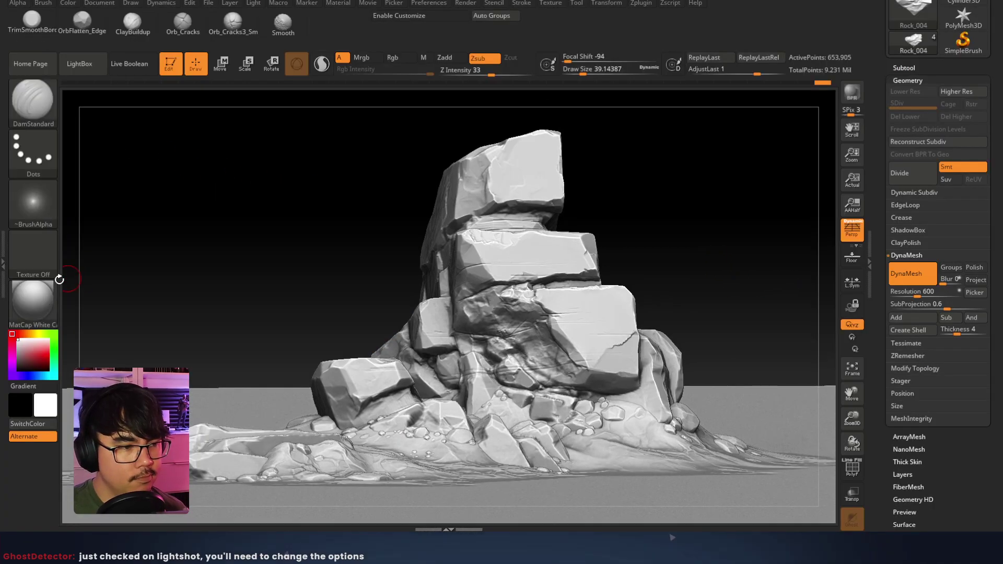
pyautogui.click(32, 301)
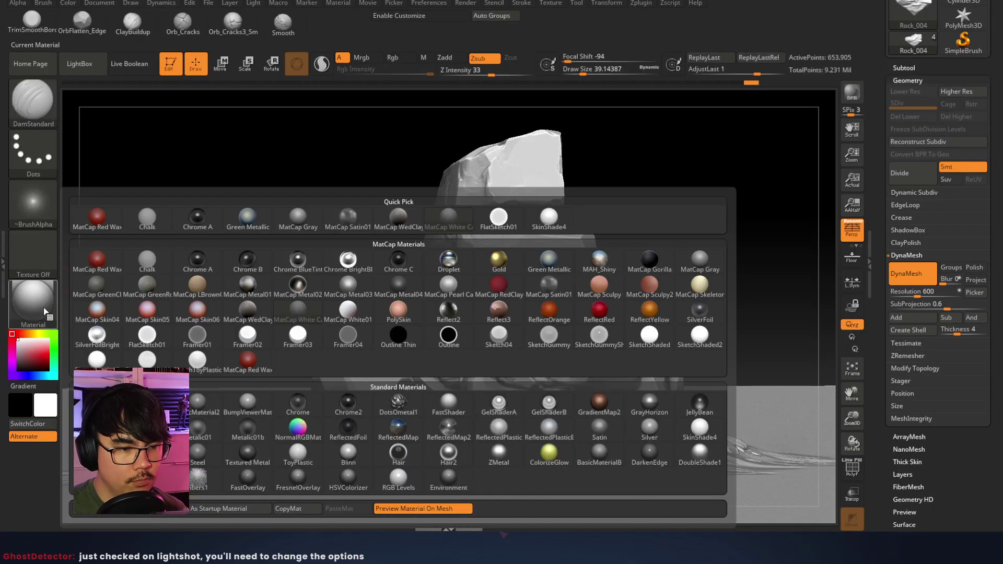
pyautogui.click(265, 365)
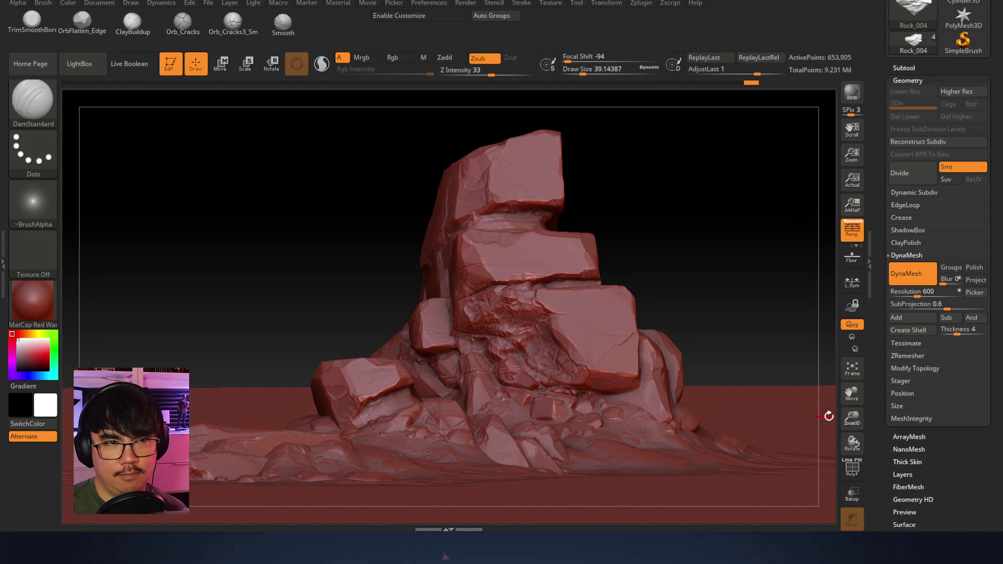
# Browse the material library and apply the NormalRGBMat material to the rock formation
pyautogui.click(33, 300)
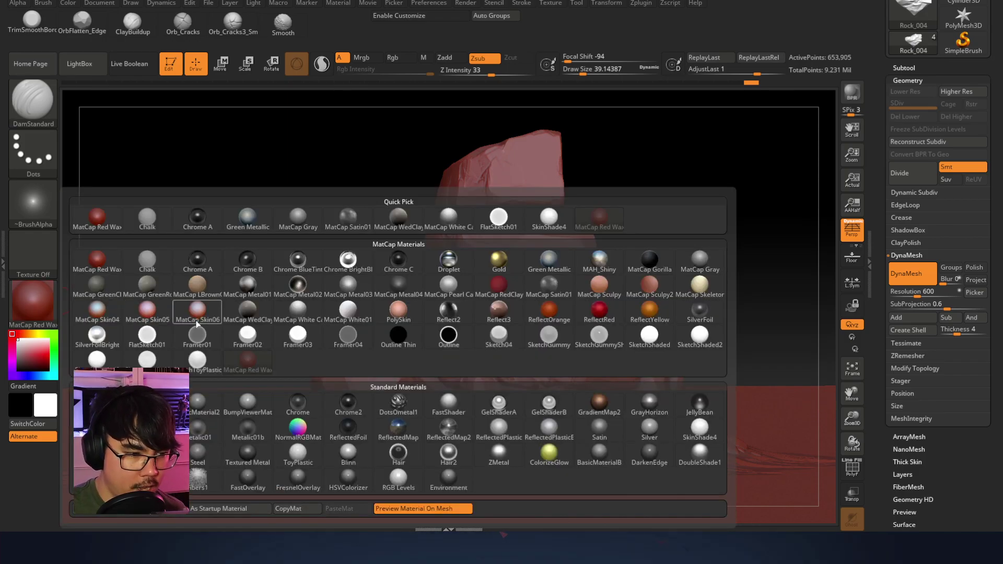
pyautogui.moveTo(101, 337)
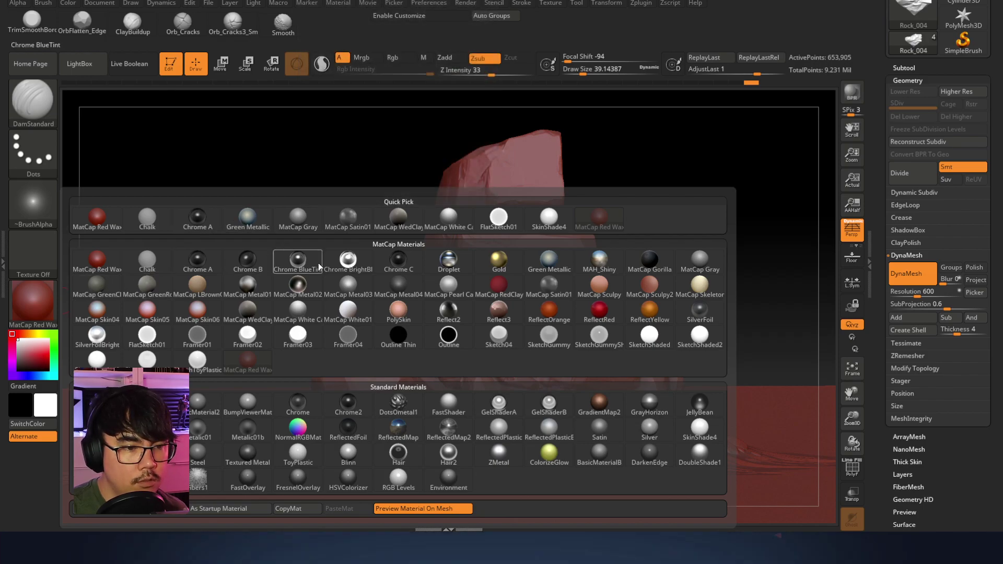
pyautogui.moveTo(569, 259)
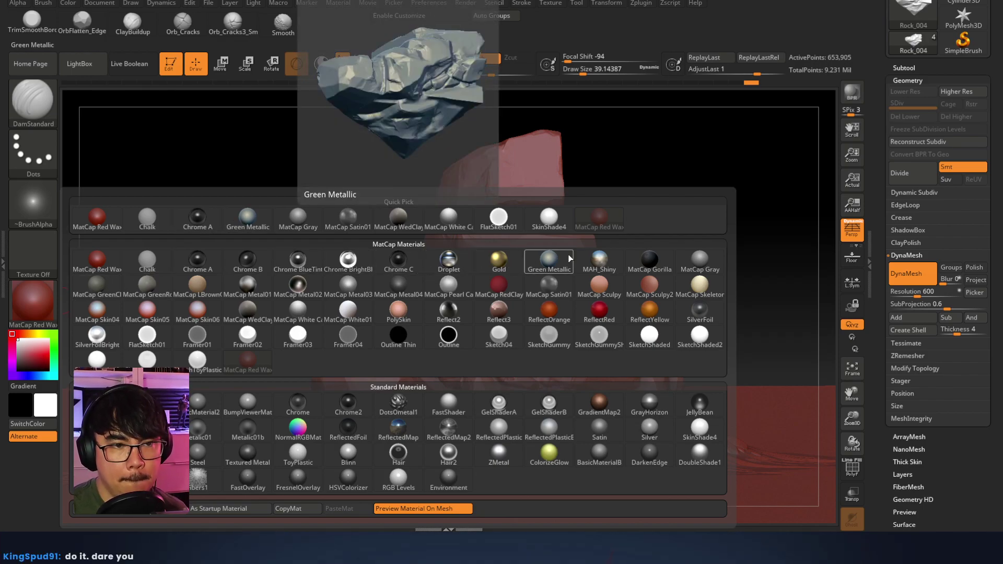
pyautogui.moveTo(686, 257)
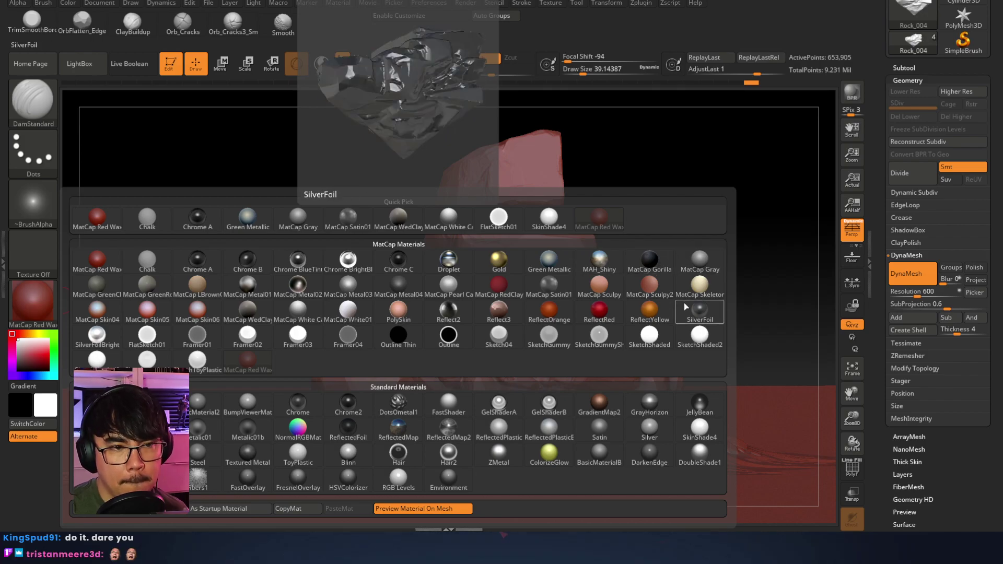
pyautogui.moveTo(695, 289)
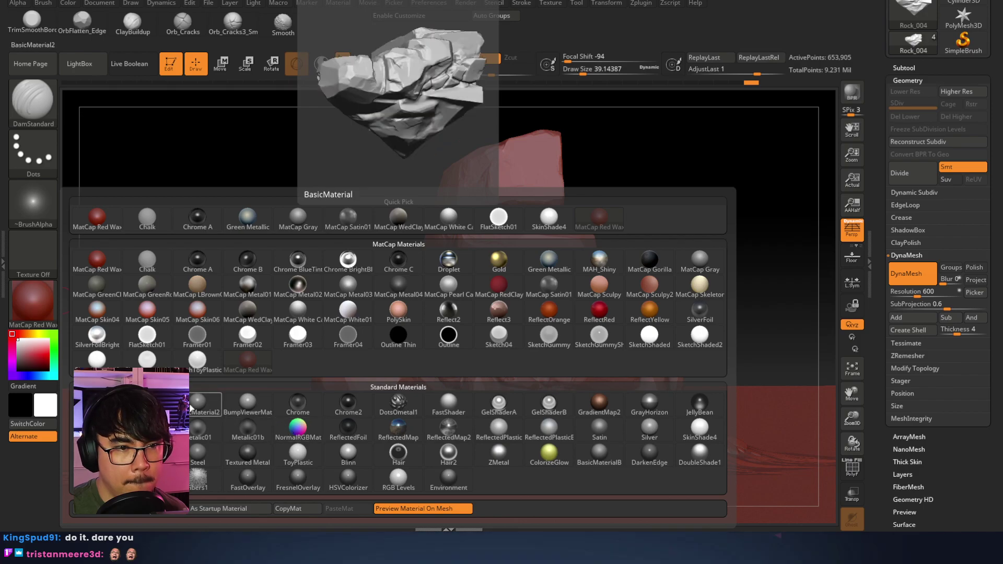
pyautogui.click(296, 438)
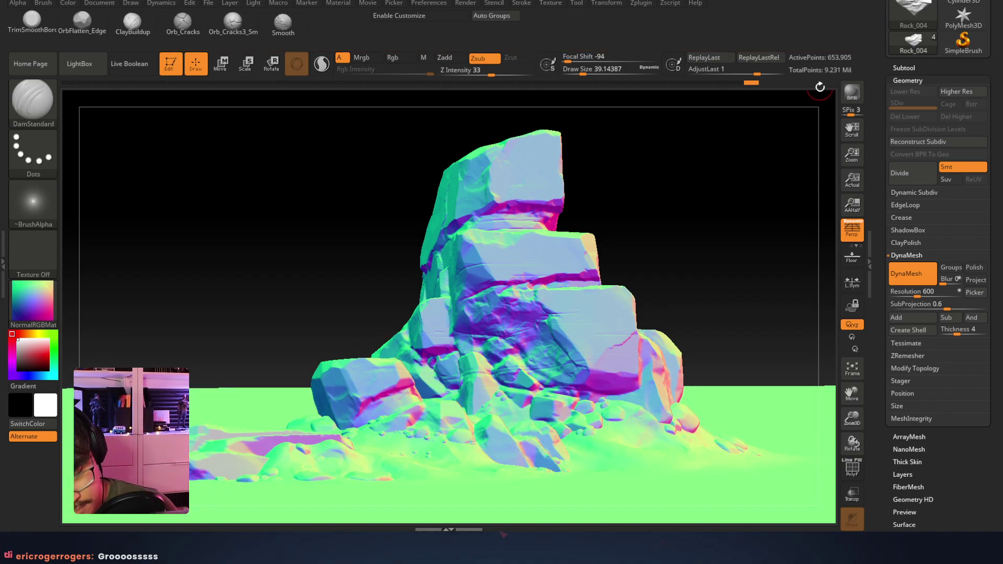
# Capture the full rock canvas without the surrounding interface as a screen snip, and switch to Photoshop
pyautogui.press('Tab')
pyautogui.press('Print')
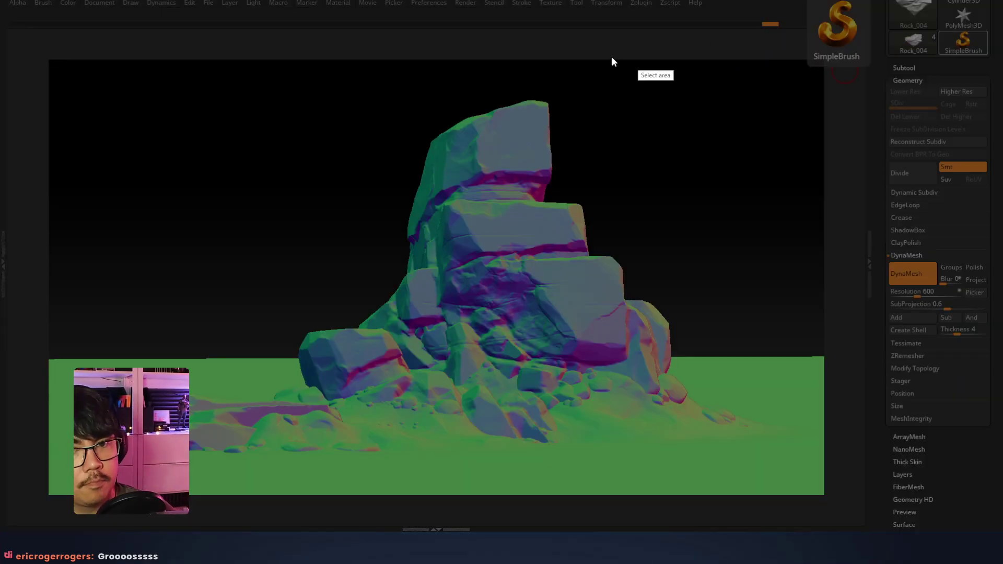
pyautogui.moveTo(49, 62); pyautogui.dragTo(823, 492)
pyautogui.moveTo(824, 494); pyautogui.dragTo(825, 494)
pyautogui.hotkey('alt', 'Tab')
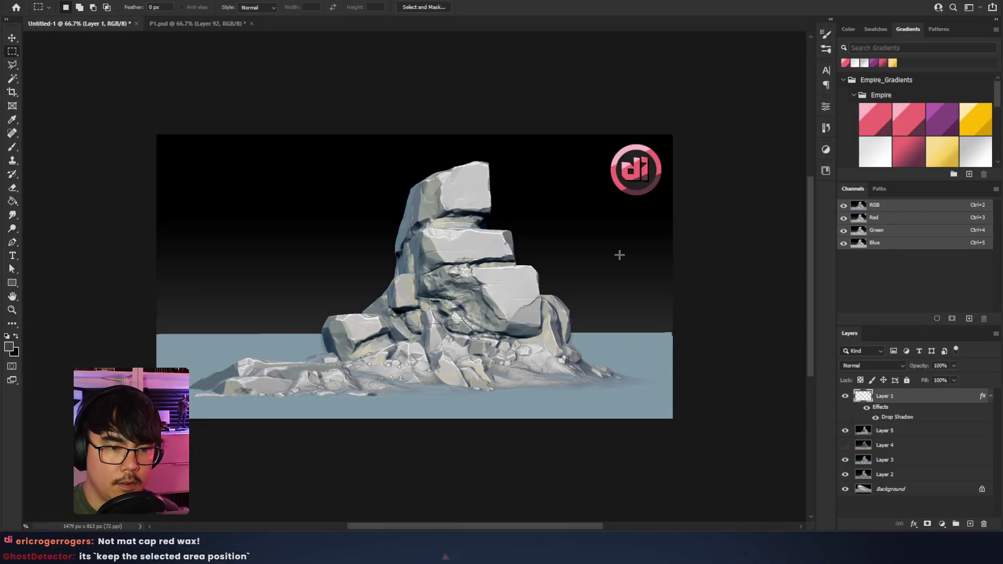
# Paste the normal-colored capture as a new layer above Layer 1, align it with the existing render, and leave its opacity at 100%
pyautogui.hotkey('ctrl', 'v')
pyautogui.hotkey('ctrl', '+')
pyautogui.hotkey('ctrl', '+')
pyautogui.moveTo(921, 366); pyautogui.dragTo(910, 365)
pyautogui.hotkey('ctrl', 'Down')
pyautogui.hotkey('ctrl', 'Down')
pyautogui.hotkey('ctrl', 'Right')
pyautogui.hotkey('ctrl', 'Left')
pyautogui.hotkey('ctrl', '-')
pyautogui.hotkey('ctrl', '-')
pyautogui.moveTo(917, 366); pyautogui.dragTo(940, 366)
pyautogui.hotkey('ctrl', '+')
pyautogui.hotkey('ctrl', '-')
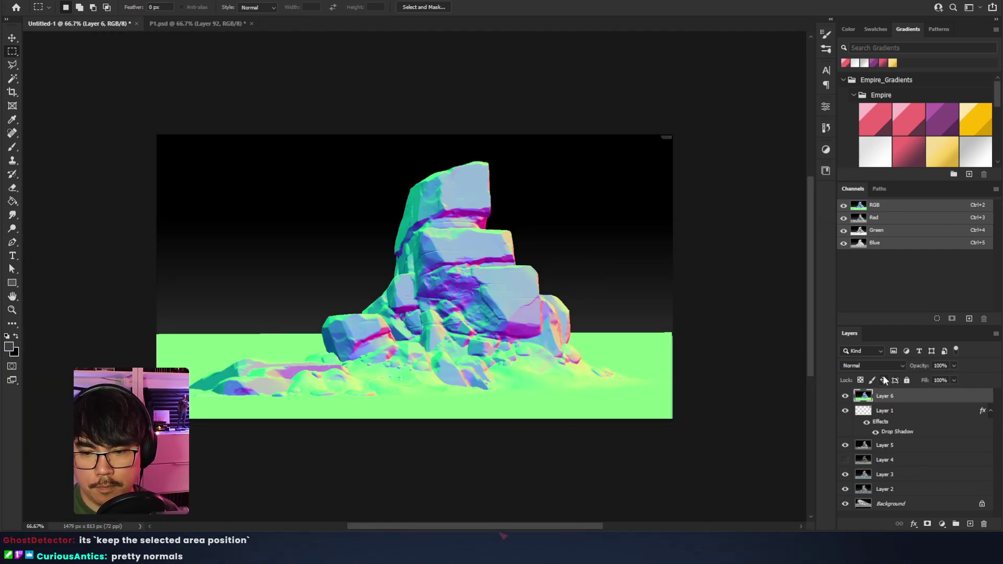
# Examine the normal pass in its individual red, green and blue channels, and return to the RGB composite
pyautogui.click(862, 218)
pyautogui.click(860, 231)
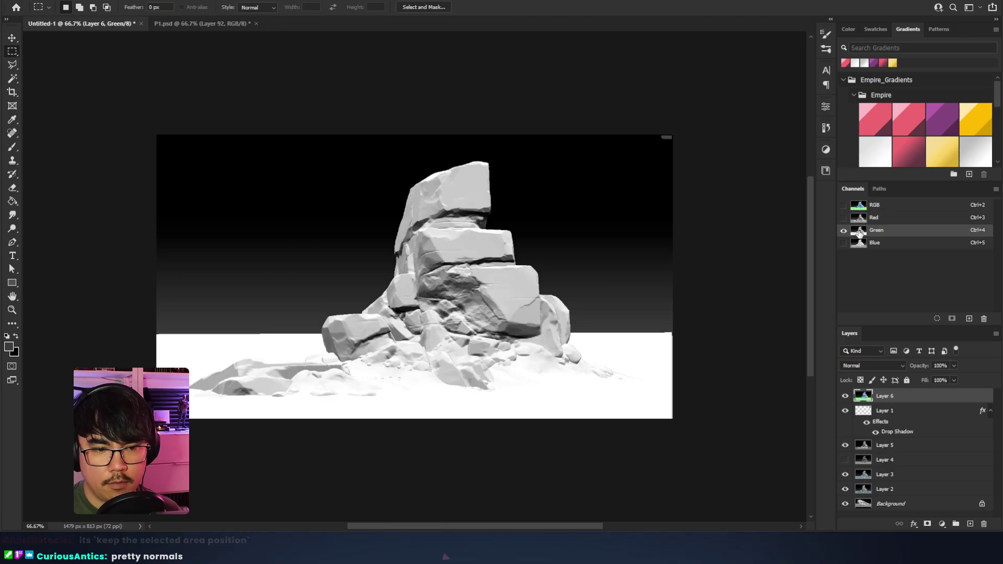
pyautogui.click(857, 245)
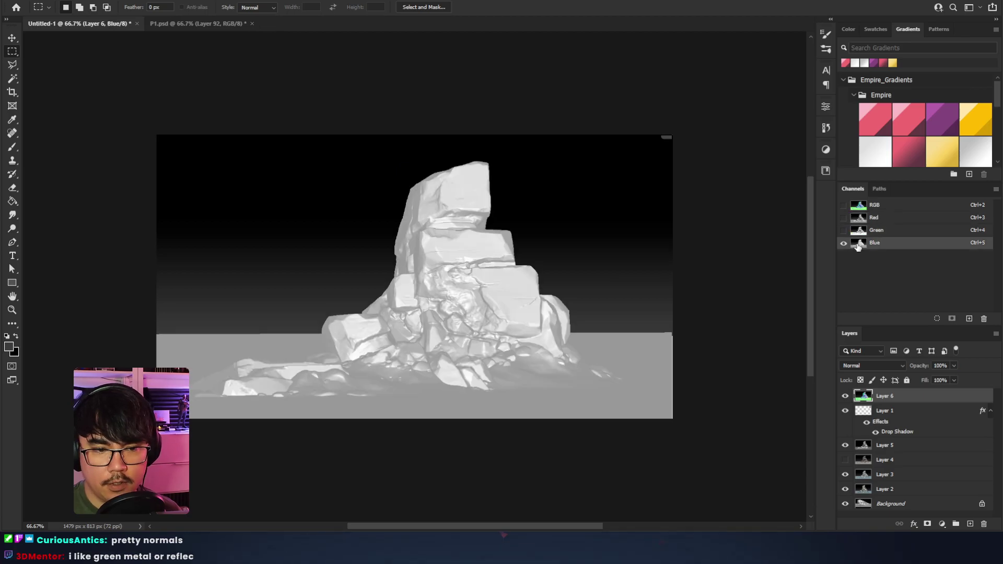
pyautogui.click(860, 232)
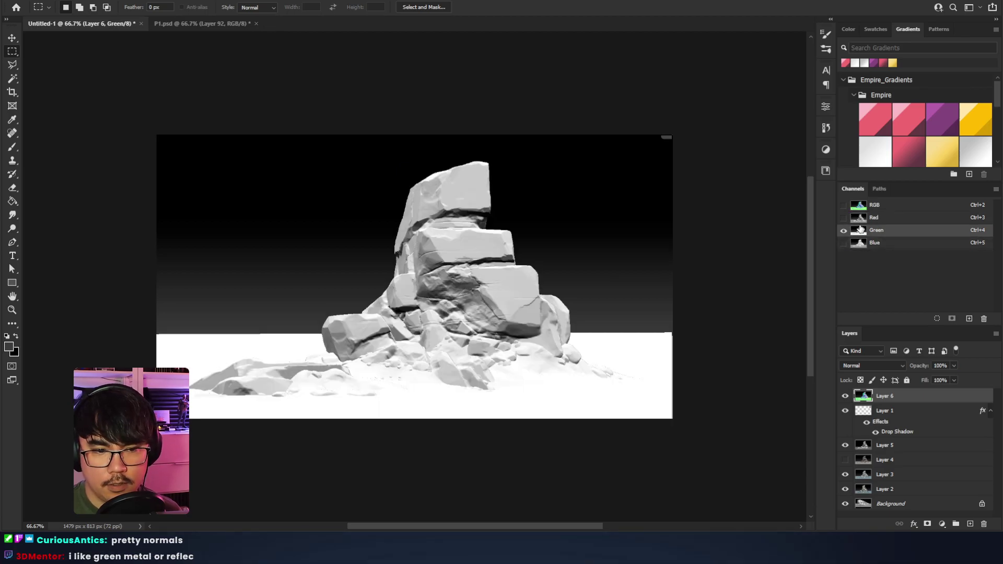
pyautogui.click(861, 223)
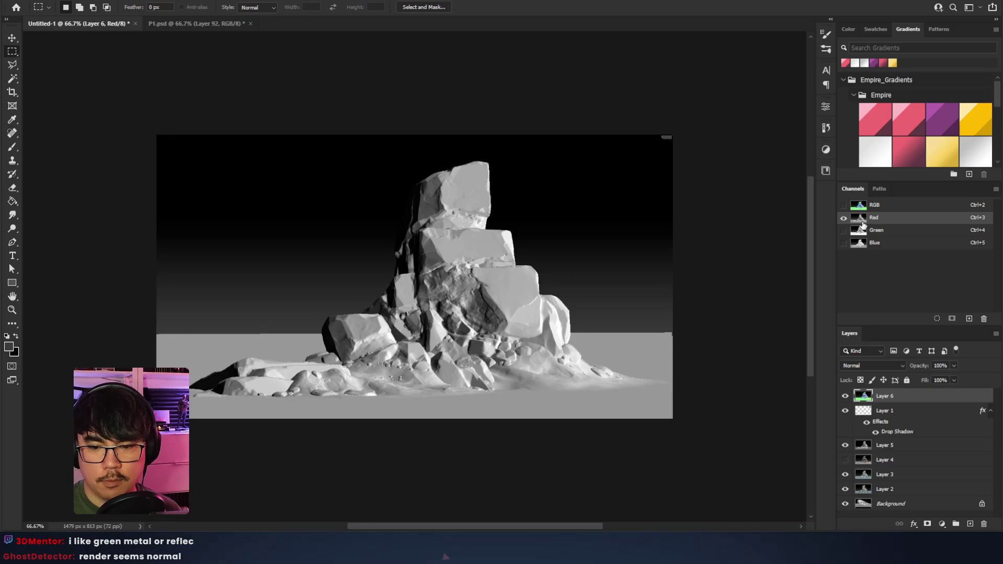
pyautogui.hotkey('ctrl', '2')
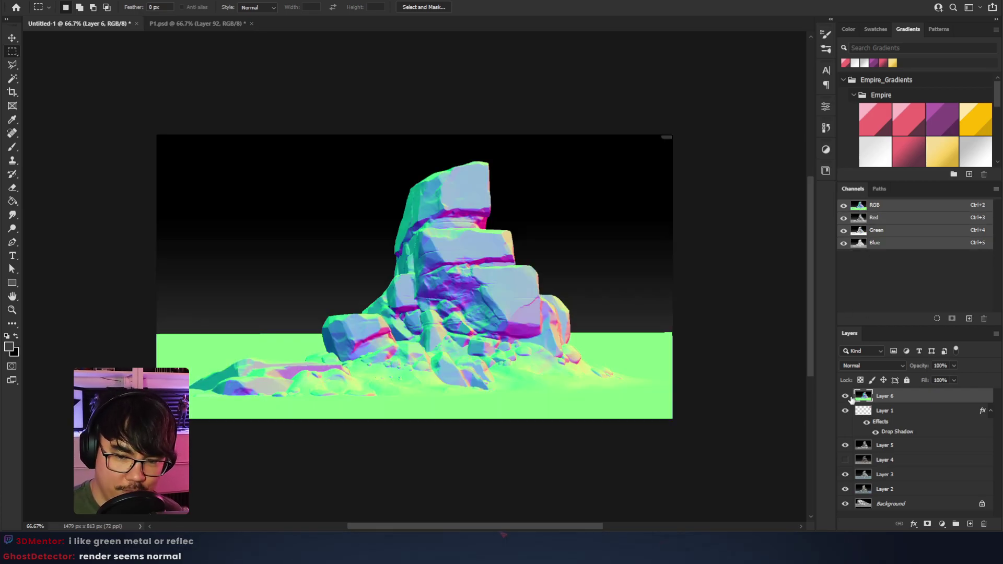
# Hide Layer 6 and shift Layer 1's logo slightly inward from the image's upper-right corner
pyautogui.click(845, 396)
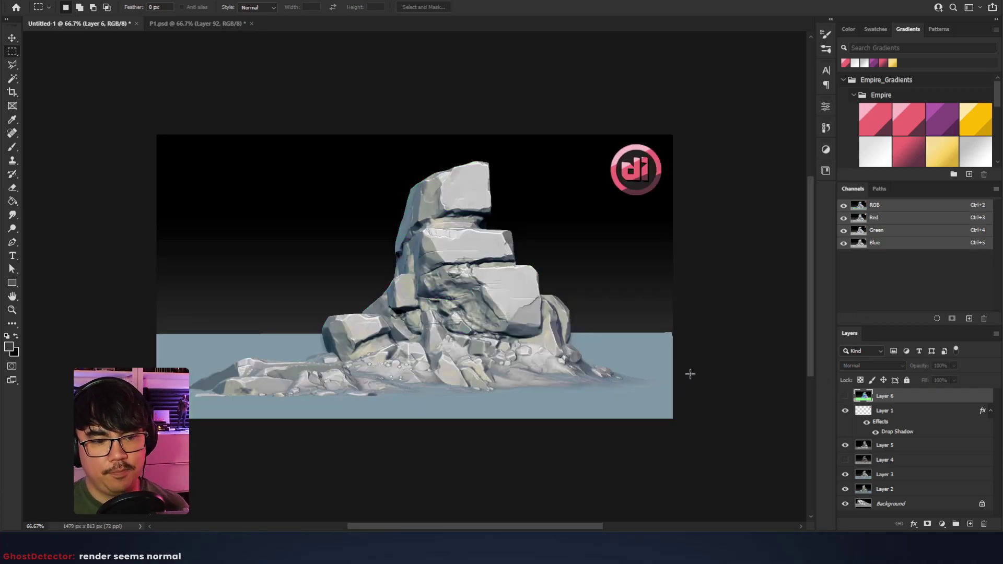
pyautogui.hotkey('alt', '[')
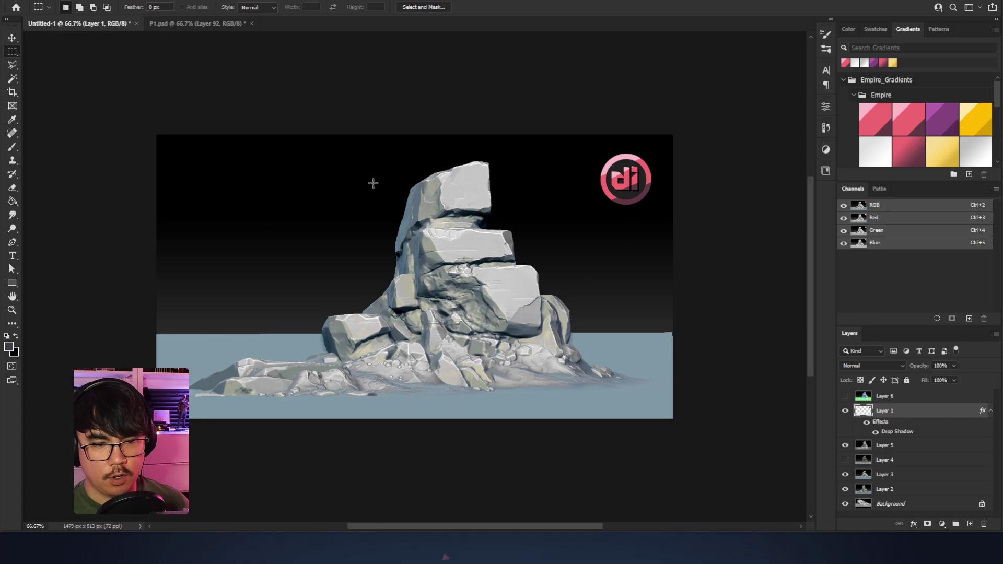
# Copy the merged image and paste it as a new layer directly above Layer 5
pyautogui.hotkey('alt', '[')
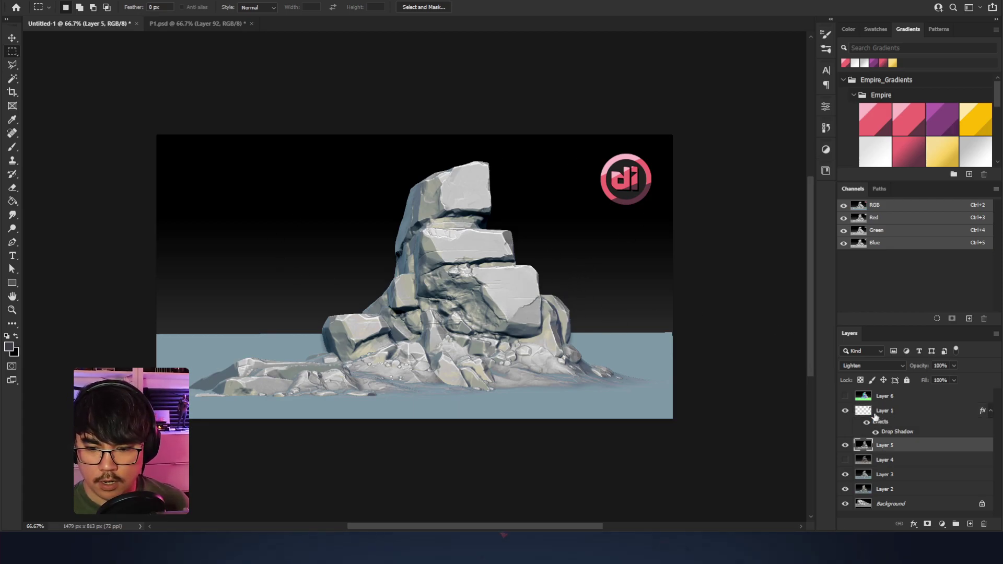
pyautogui.moveTo(155, 130); pyautogui.dragTo(764, 411)
pyautogui.hotkey('ctrl', 'shift', 'c')
pyautogui.hotkey('ctrl', 'v')
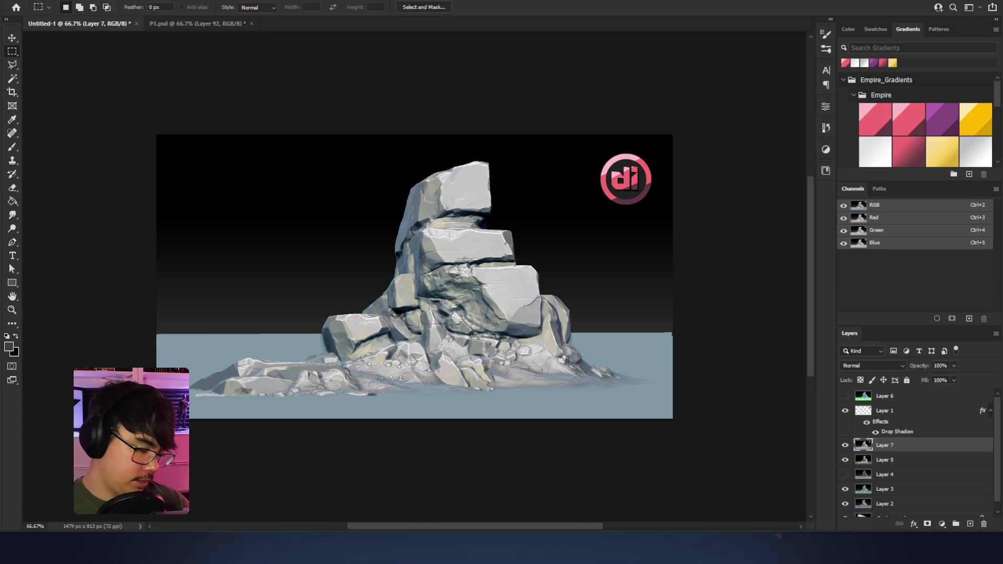
# Increase Layer 7's contrast with a Levels adjustment, setting the black input to 33 and the white input to 193
pyautogui.hotkey('ctrl', 'l')
pyautogui.moveTo(660, 152); pyautogui.dragTo(627, 153)
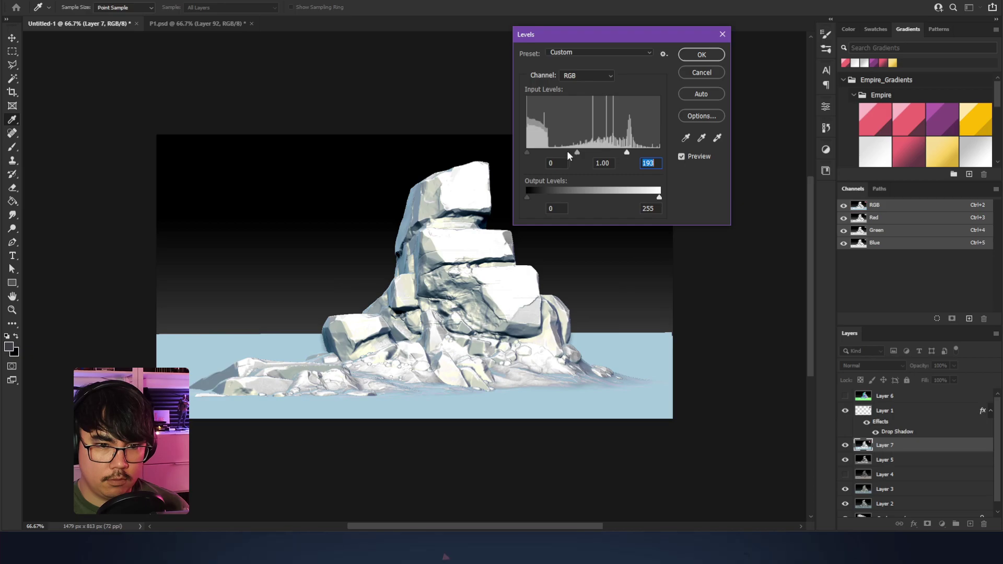
pyautogui.moveTo(527, 152); pyautogui.dragTo(544, 153)
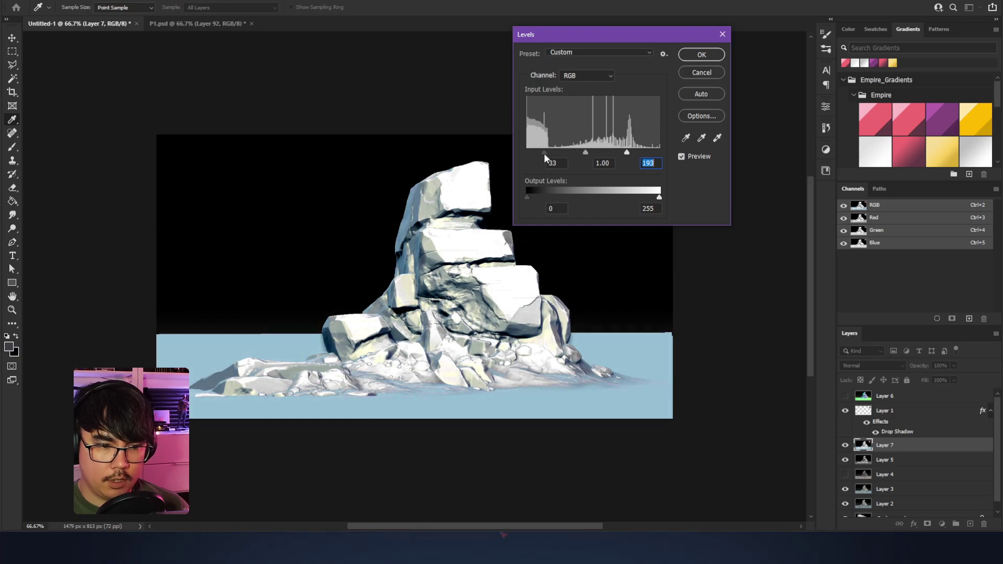
pyautogui.press('Return')
pyautogui.click(123, 1)
pyautogui.moveTo(146, 1)
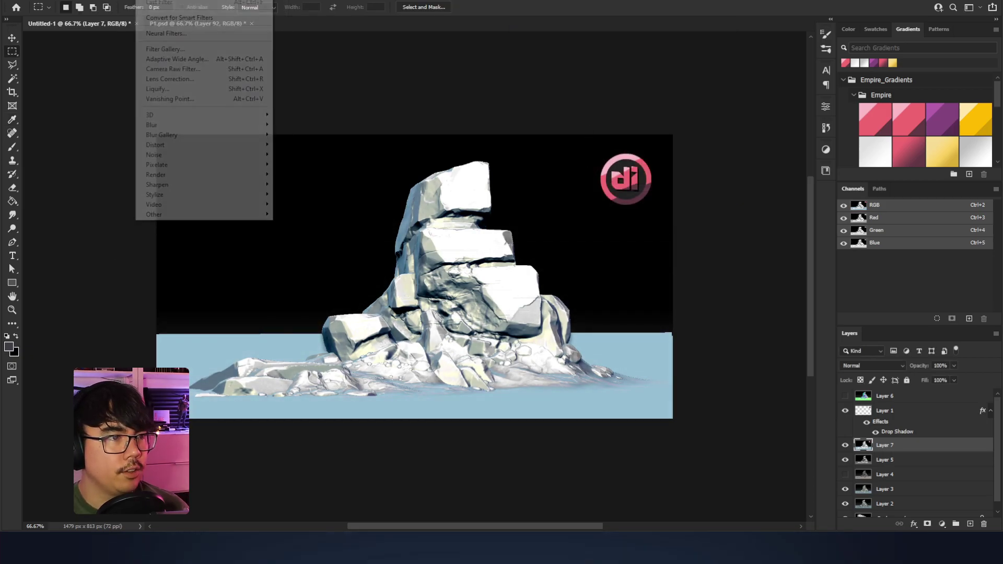
pyautogui.moveTo(209, 124)
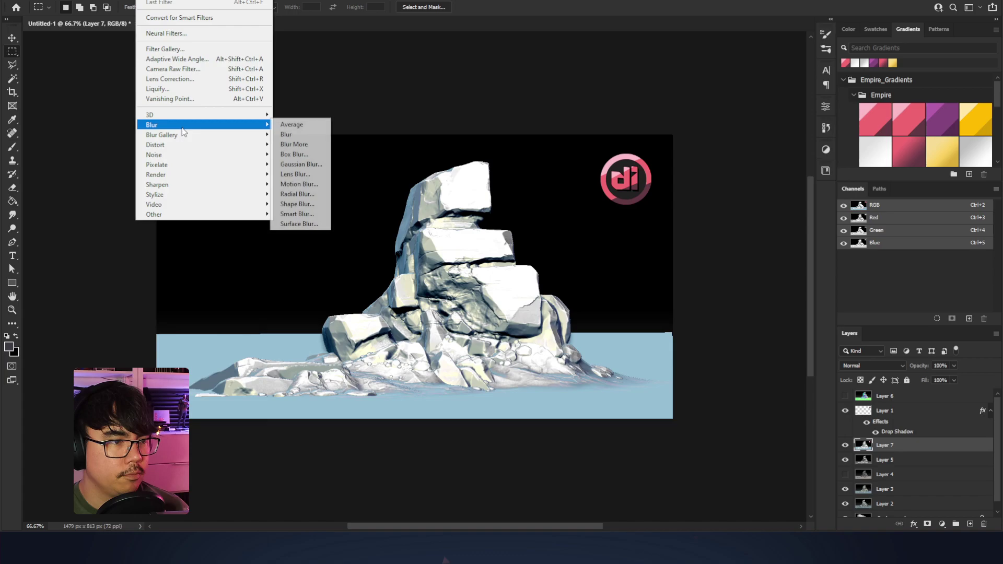
pyautogui.click(291, 165)
pyautogui.press('Escape')
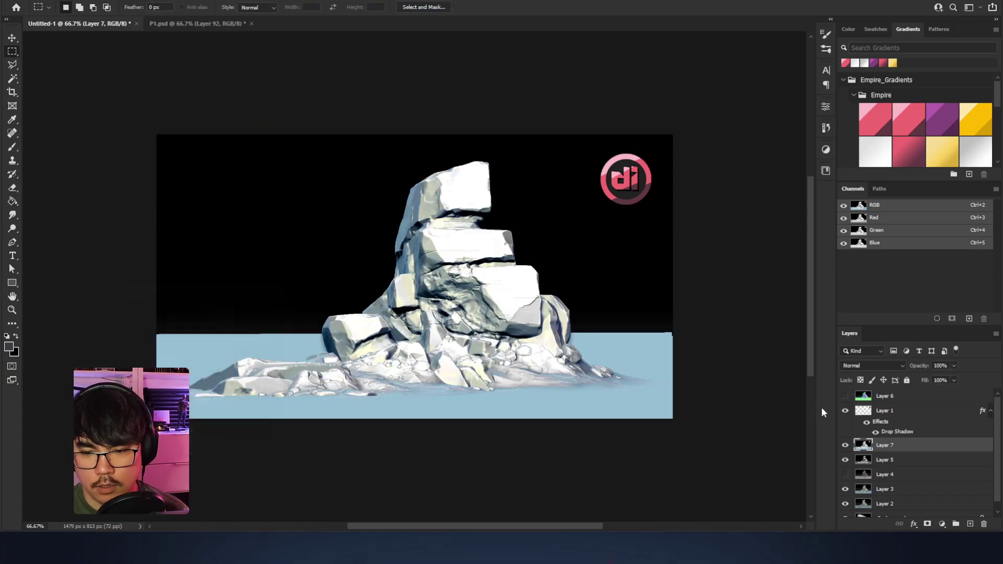
# Convert Layer 7 to a smart object and apply a strong Gaussian Blur to it as a smart filter
pyautogui.rightClick(911, 444)
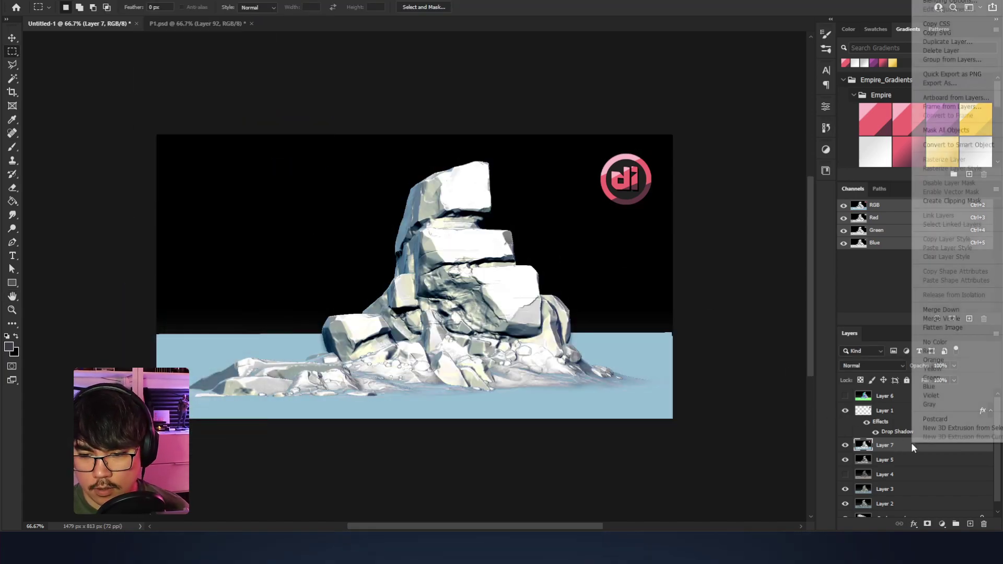
pyautogui.click(972, 147)
pyautogui.click(163, 1)
pyautogui.moveTo(146, 1)
pyautogui.moveTo(182, 123)
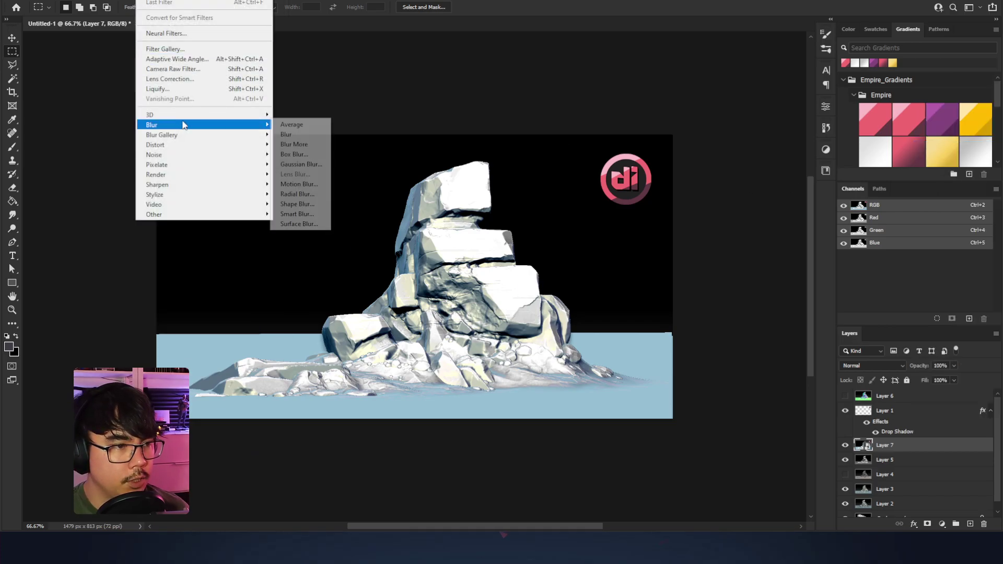
pyautogui.click(301, 164)
pyautogui.moveTo(189, 455); pyautogui.dragTo(181, 452)
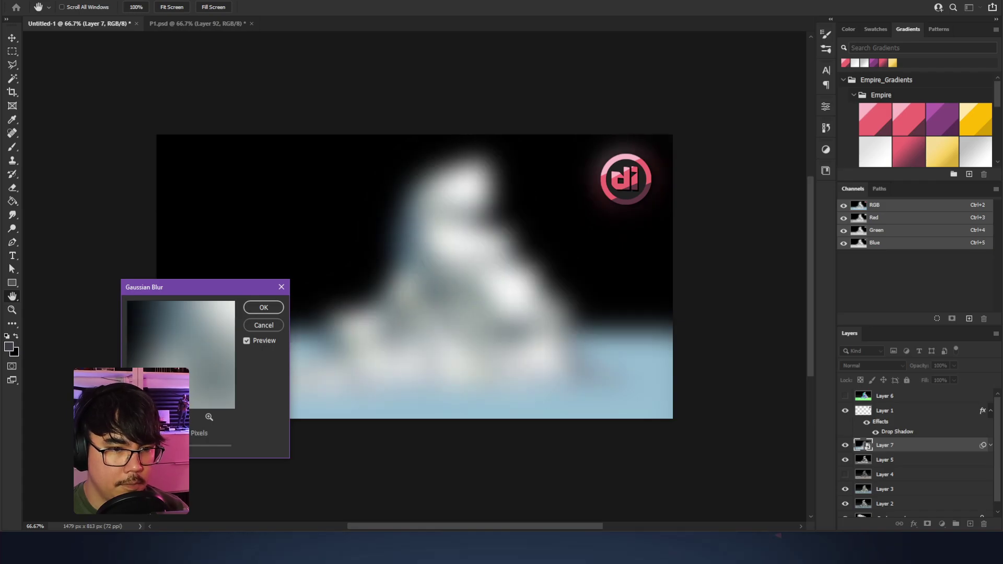
pyautogui.press('Return')
# Set Layer 7's blend mode to Screen and add a layer mask inverted to black
pyautogui.click(888, 361)
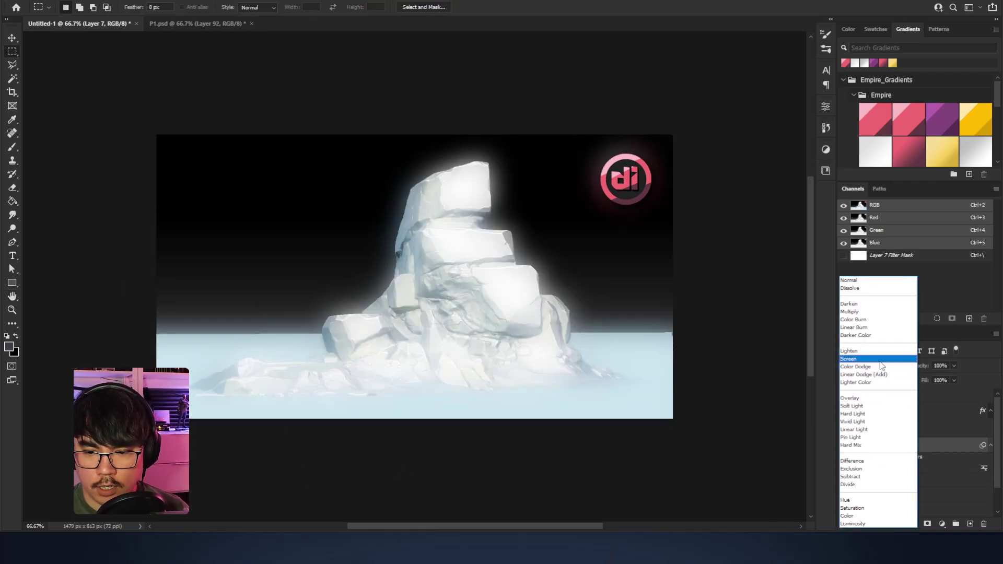
pyautogui.click(880, 361)
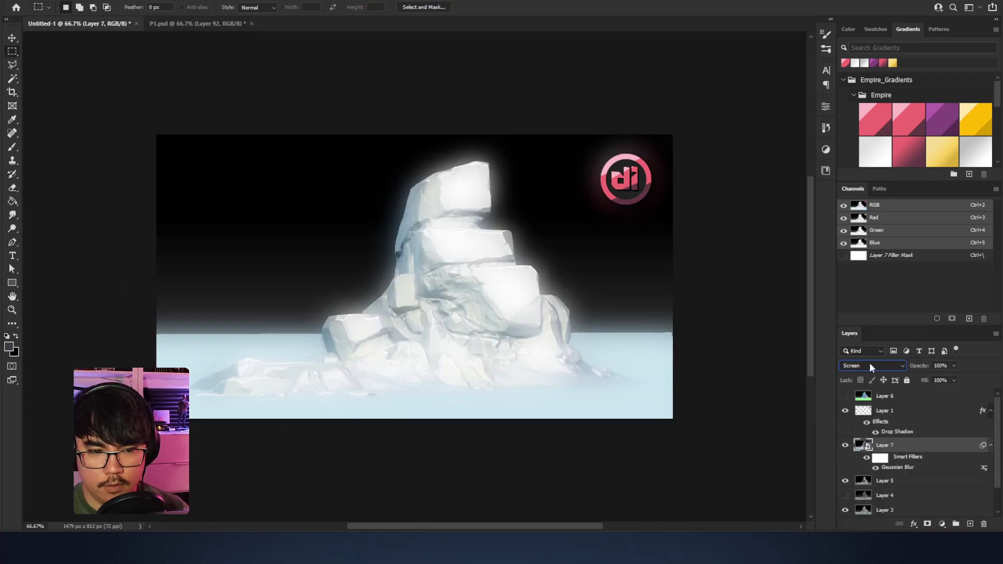
pyautogui.click(927, 524)
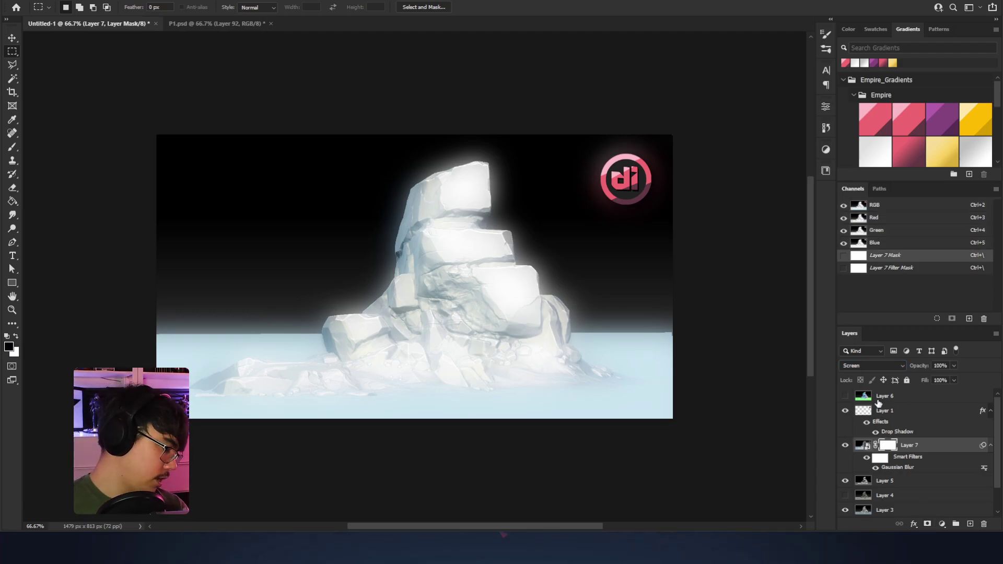
pyautogui.hotkey('ctrl', 'i')
# Paint white on Layer 7's mask with a very large soft brush to reveal the glow around the rock's peak and upper right side
pyautogui.press('b')
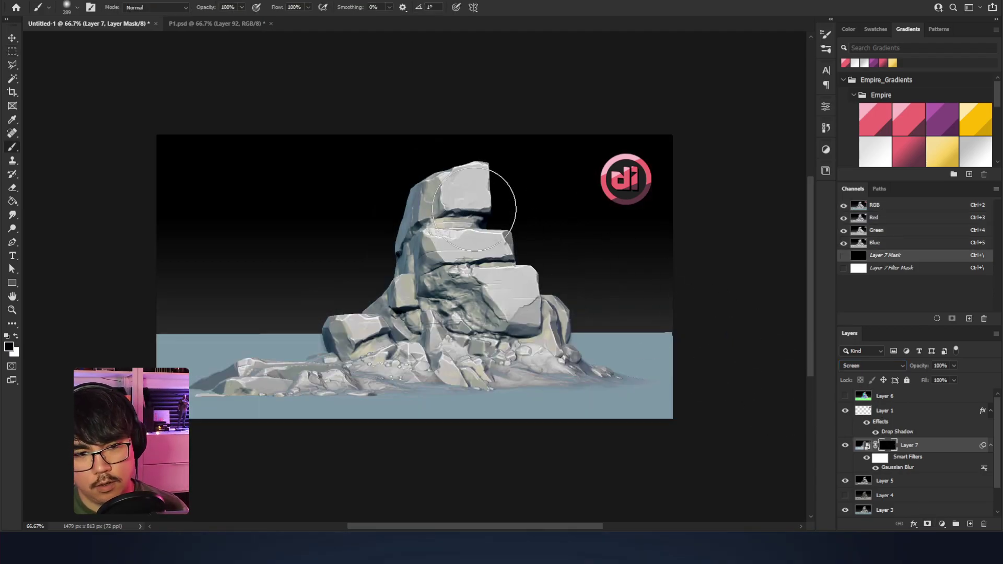
pyautogui.press('x')
pyautogui.moveTo(471, 201)
pyautogui.keyDown('alt'); pyautogui.mouseDown(button='right')
pyautogui.moveTo(487, 206)
pyautogui.moveTo(506, 67)
pyautogui.mouseUp(button='right'); pyautogui.keyUp('alt')
pyautogui.click(463, 179)
pyautogui.moveTo(479, 235)
pyautogui.keyDown('alt'); pyautogui.mouseDown(button='right')
pyautogui.moveTo(544, 250)
pyautogui.moveTo(621, 250)
pyautogui.mouseUp(button='right'); pyautogui.keyUp('alt')
pyautogui.click(551, 172)
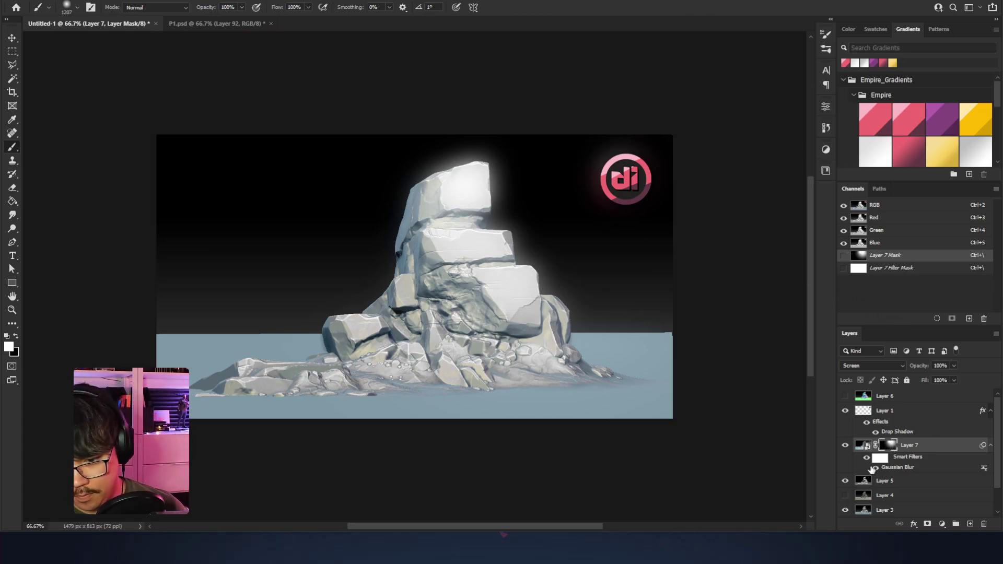
# Reduce the radius of Layer 7's Gaussian Blur smart filter and set the layer's opacity to 45%
pyautogui.doubleClick(879, 468)
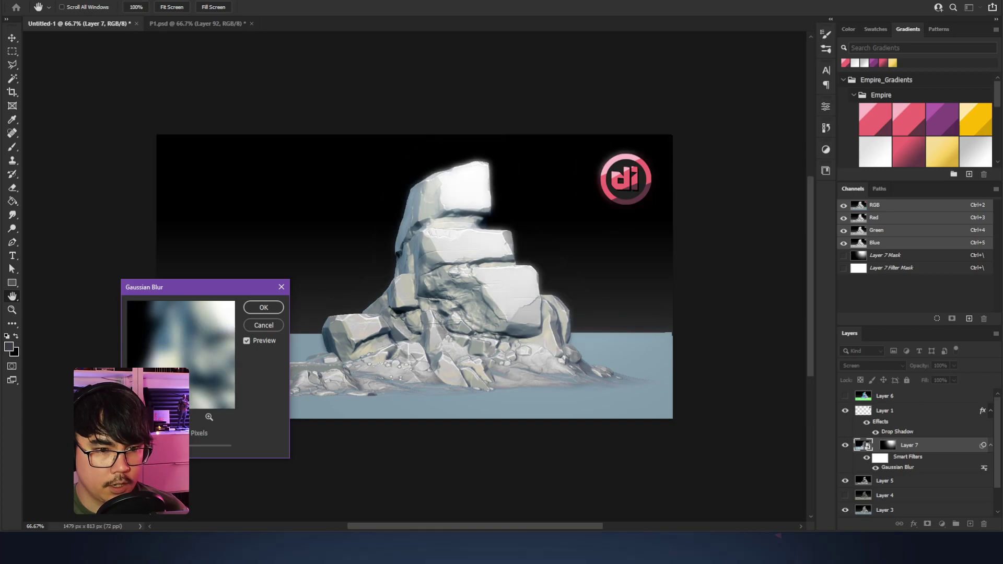
pyautogui.press('Return')
pyautogui.moveTo(914, 367); pyautogui.dragTo(934, 370)
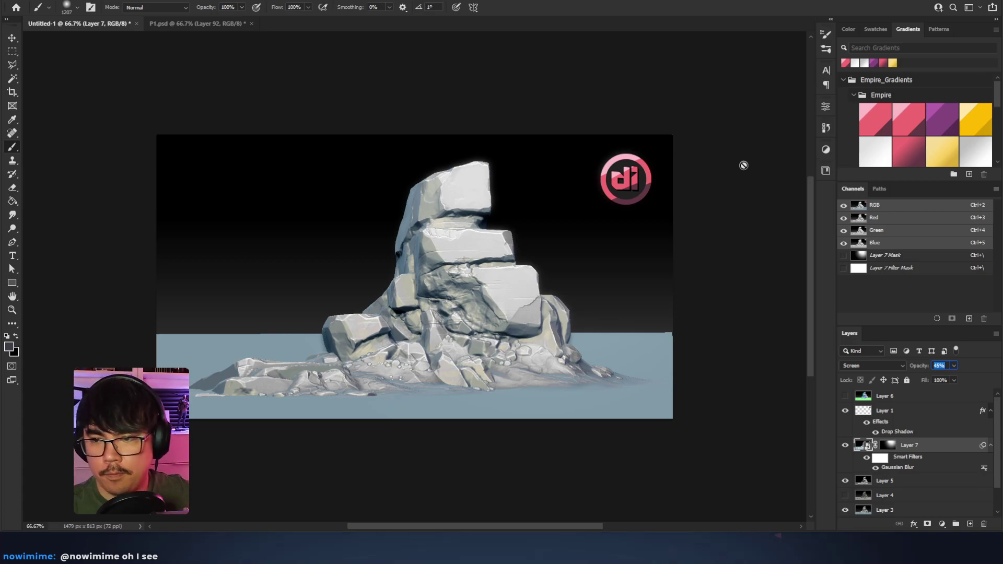
# Switch to ZBrush and browse the LightBox render set presets, selecting BluePrint01.ZRP
pyautogui.click(12, 51)
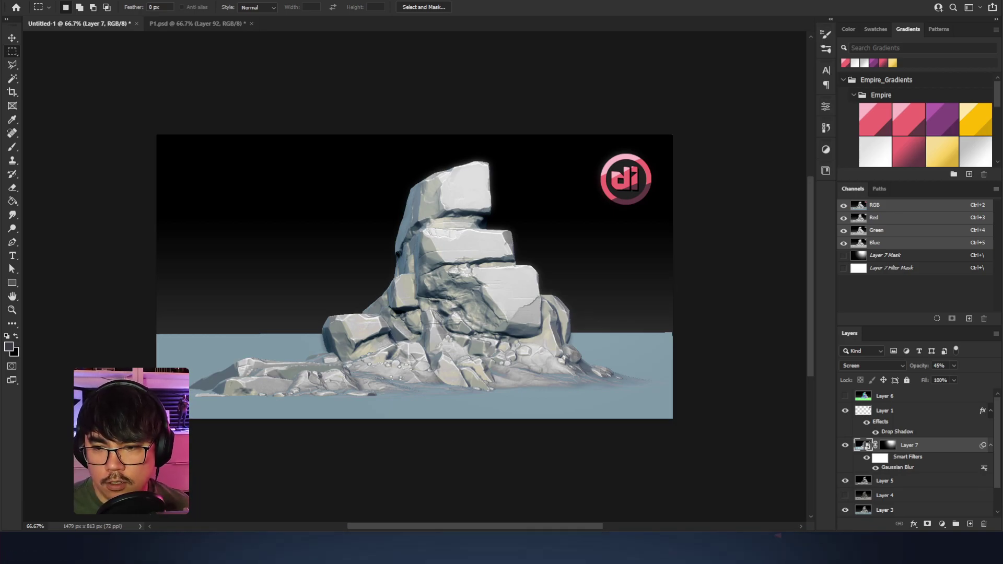
pyautogui.hotkey('alt', 'Tab')
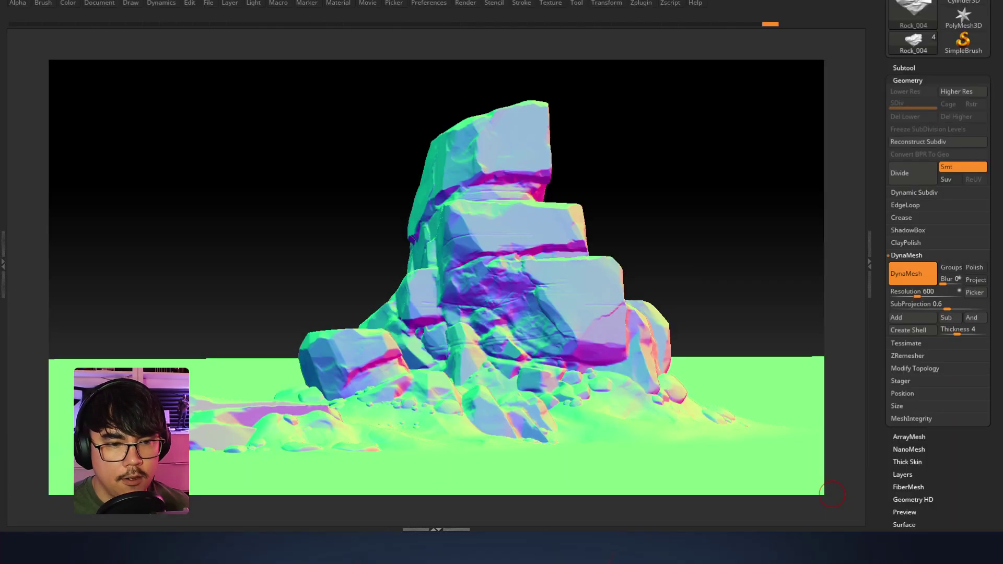
pyautogui.click(465, 3)
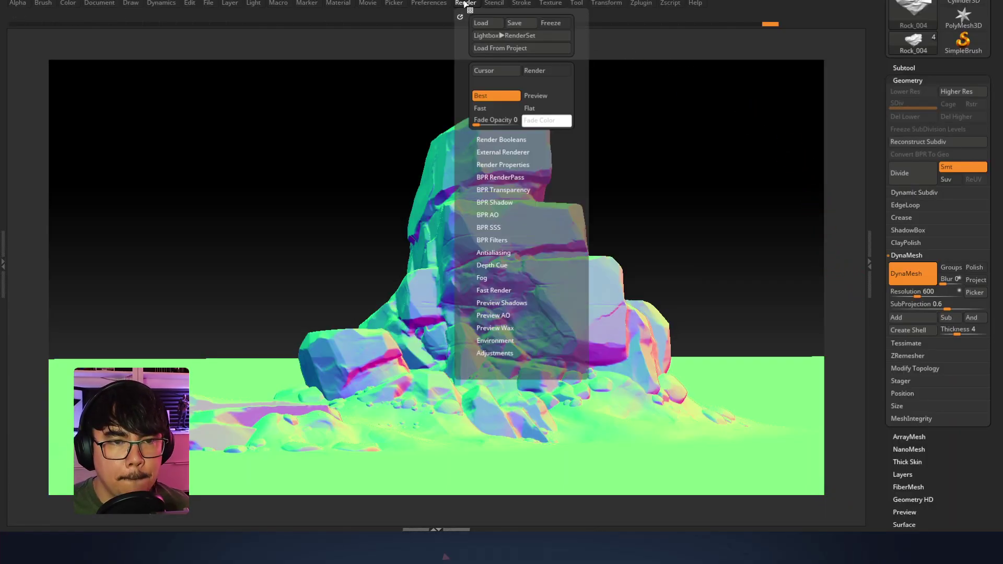
pyautogui.click(505, 38)
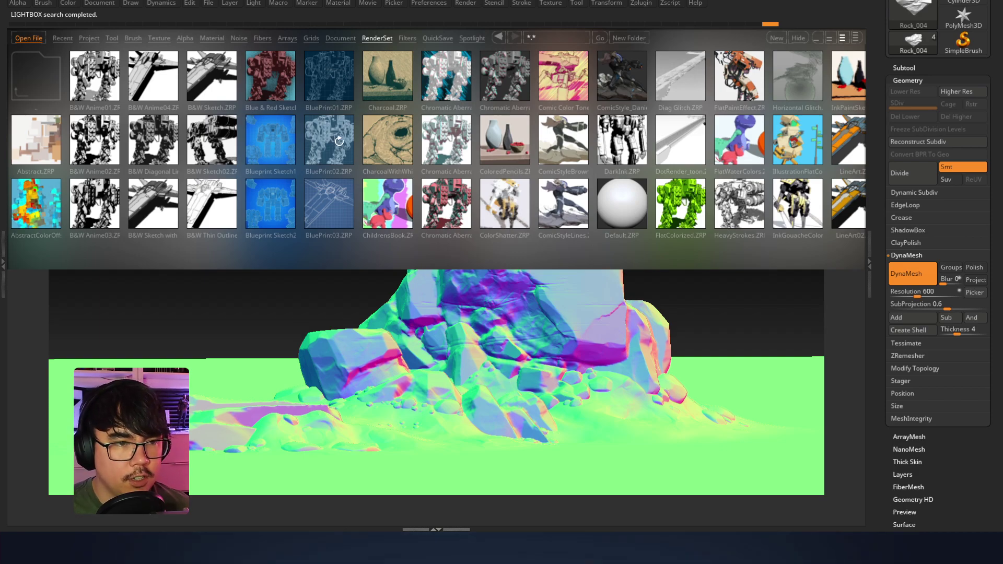
pyautogui.click(340, 89)
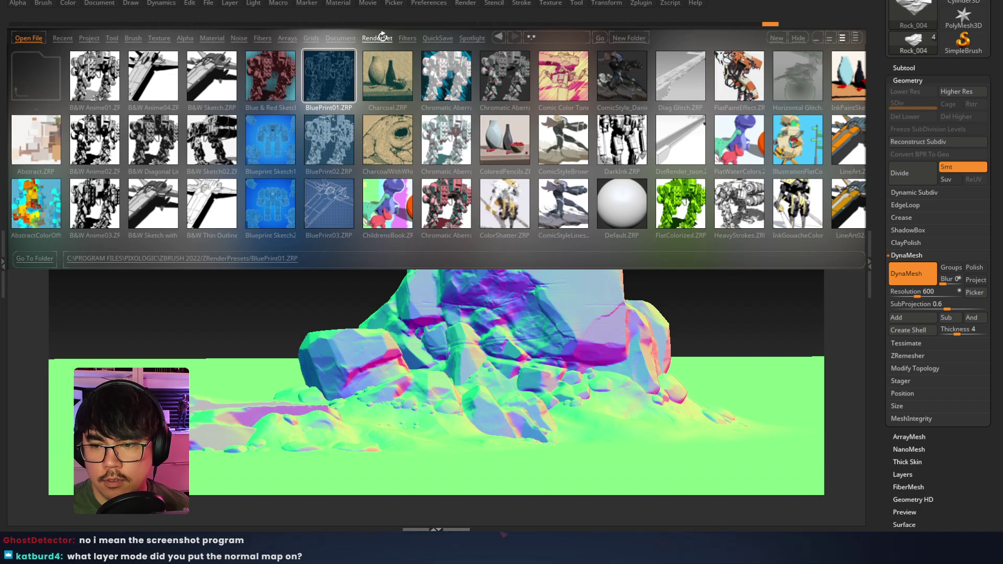
# Switch to Photoshop and toggle Layer 6's visibility to compare the normal map pass with the composite
pyautogui.hotkey('alt', 'Tab')
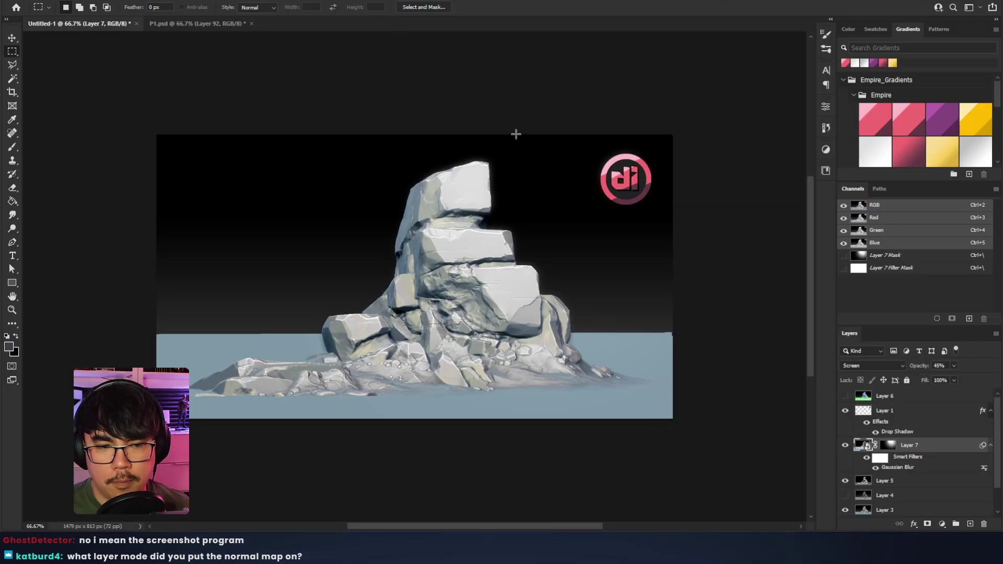
pyautogui.click(846, 397)
pyautogui.click(846, 397)
pyautogui.click(847, 397)
pyautogui.click(846, 397)
pyautogui.click(846, 397)
# Return to ZBrush and close the LightBox preset browser
pyautogui.hotkey('alt', 'Tab')
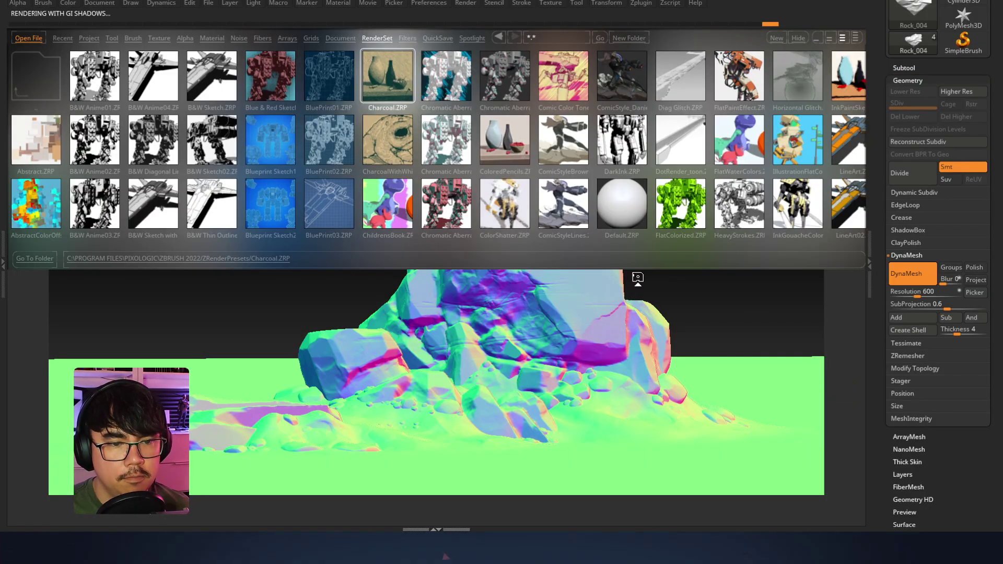
pyautogui.click(680, 285)
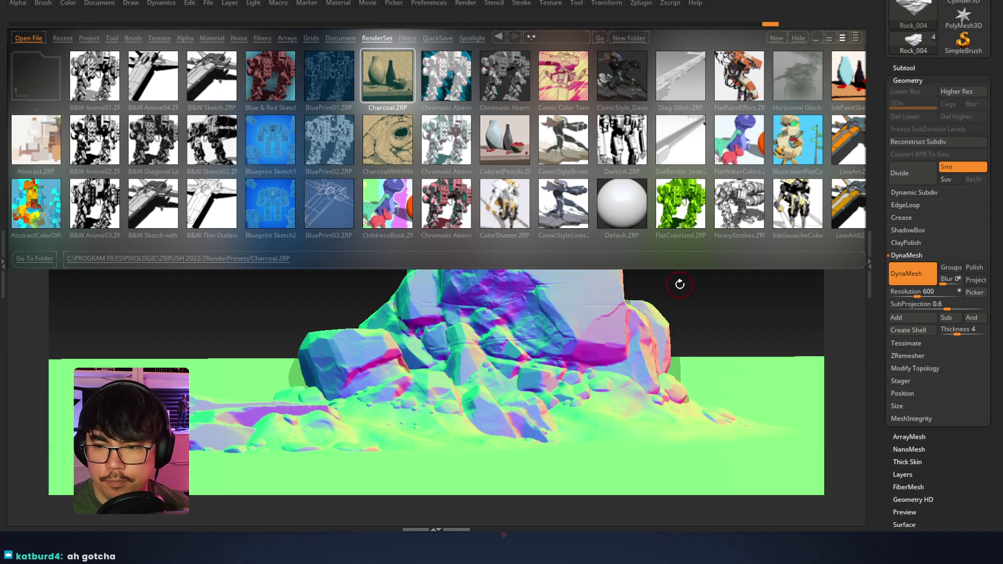
pyautogui.press('Tab')
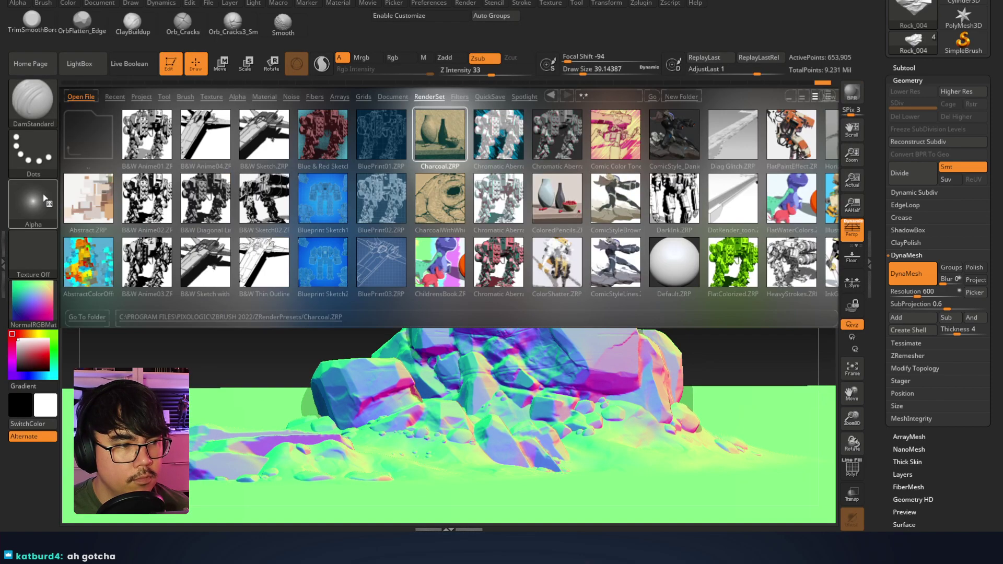
pyautogui.press('Tab')
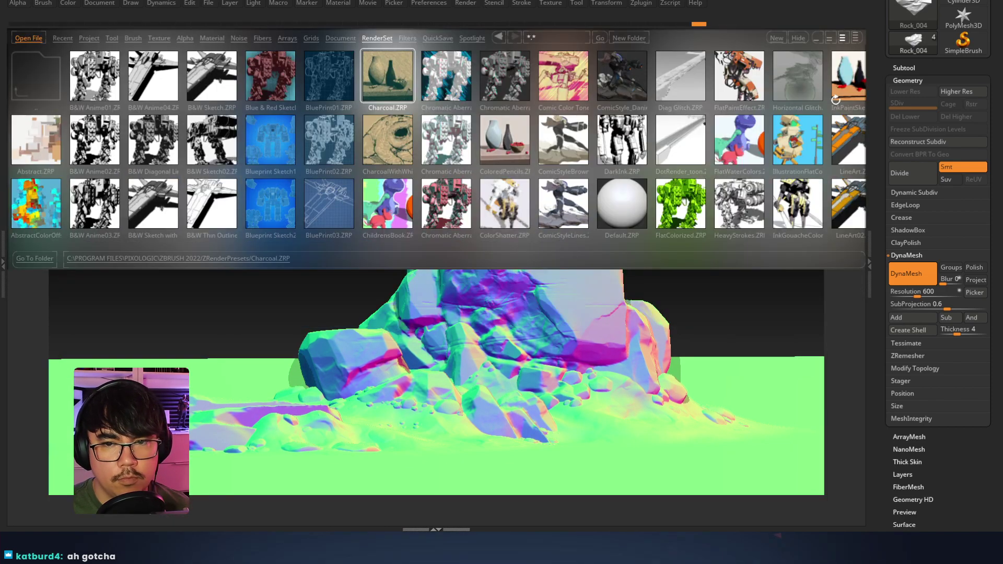
pyautogui.press(',')
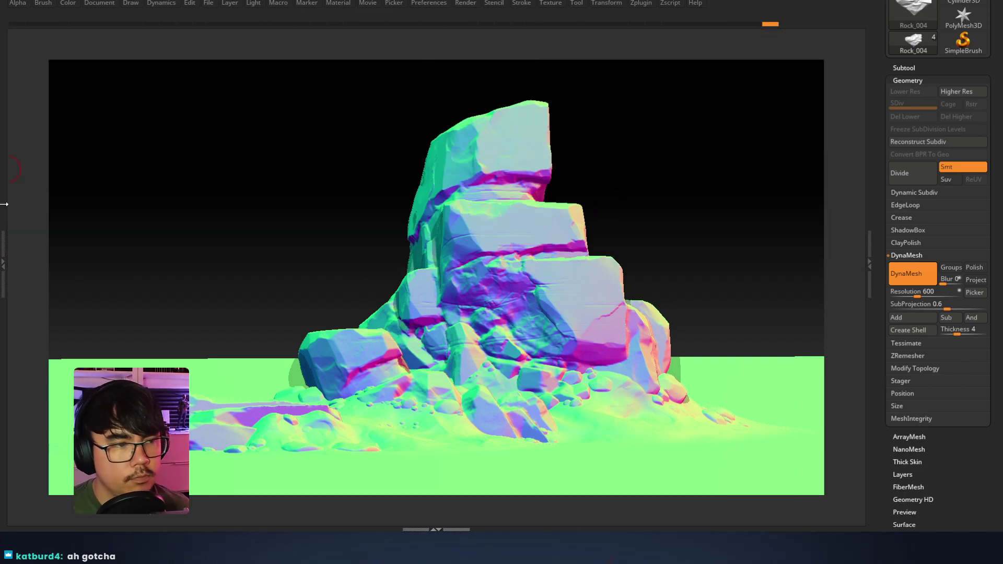
# Show the tool shelves and assign the MatCap WedClay01 material to the rock scene
pyautogui.press('Tab')
pyautogui.click(33, 292)
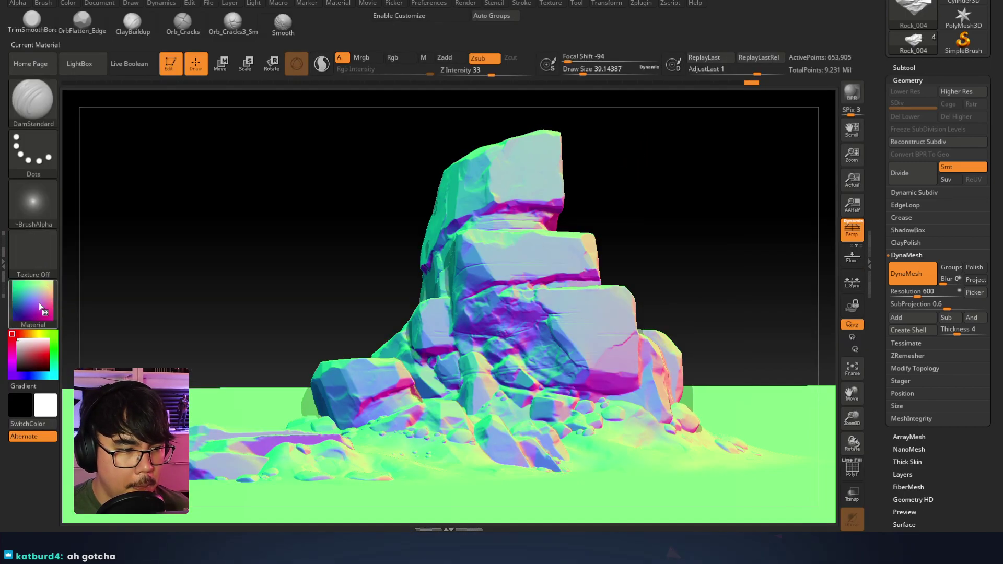
pyautogui.click(39, 303)
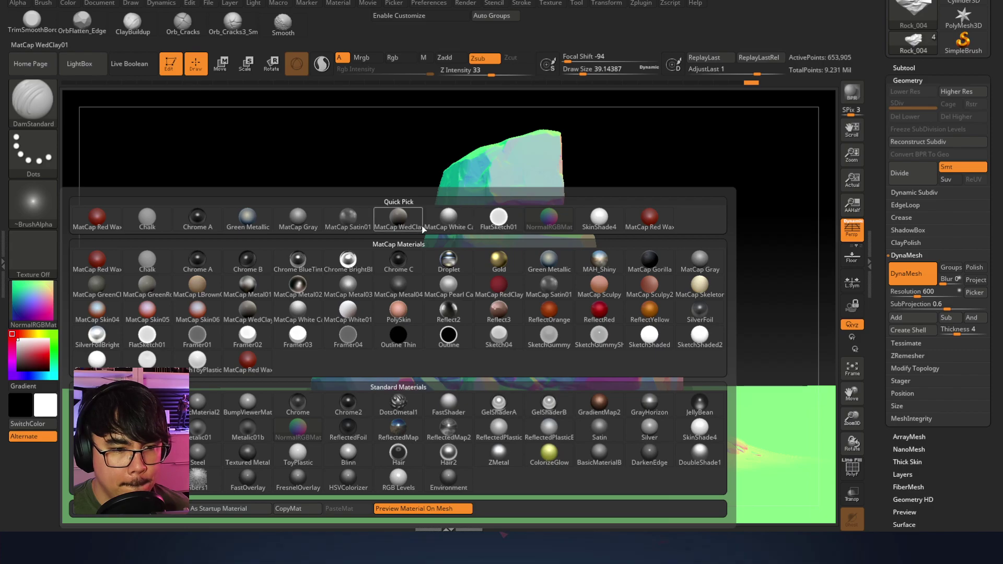
pyautogui.click(398, 217)
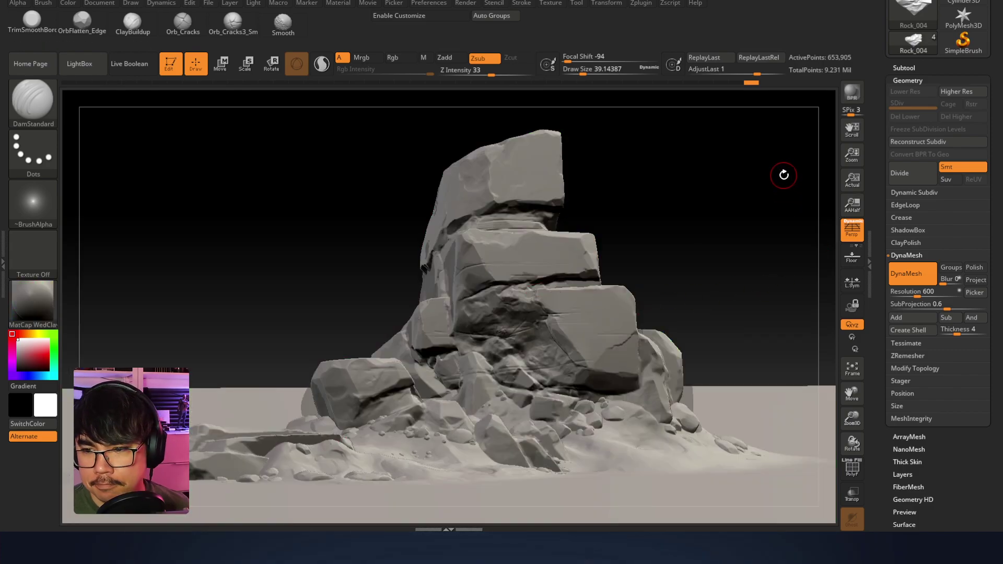
# In Photoshop, show Layer 6 and examine its Red, Green and Blue channels individually
pyautogui.click(418, 4)
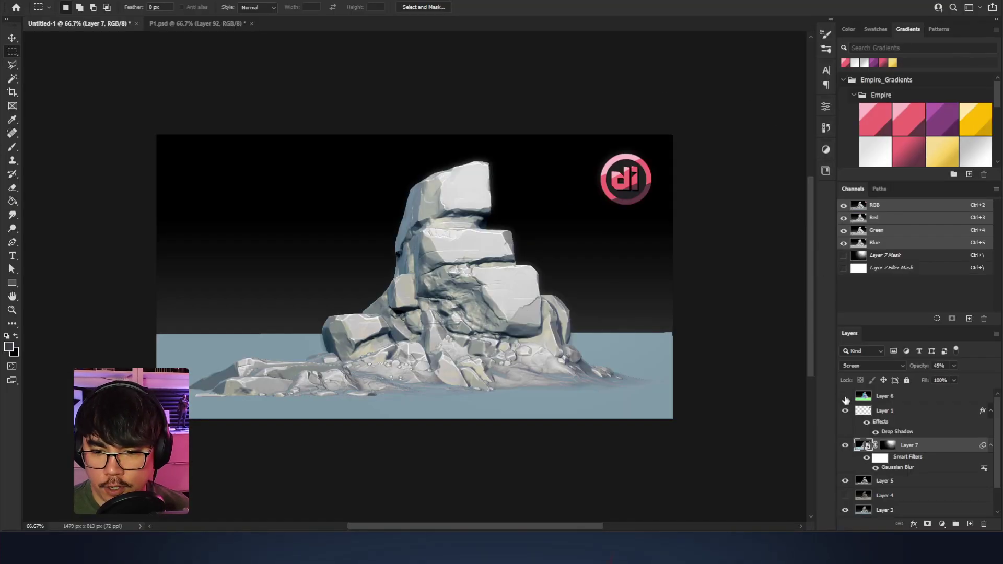
pyautogui.hotkey('ctrl', 'v')
pyautogui.click(871, 219)
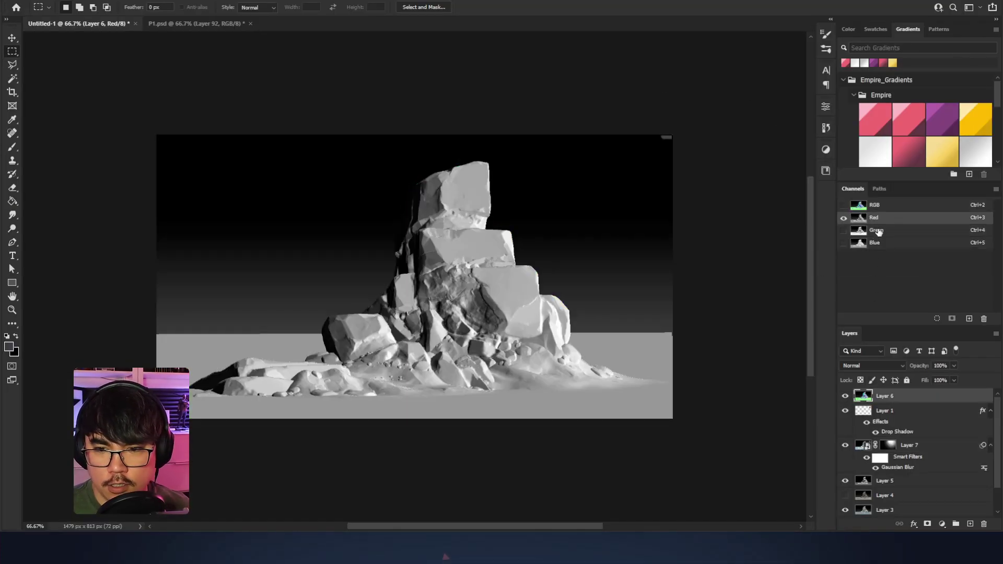
pyautogui.click(879, 232)
pyautogui.click(882, 243)
pyautogui.click(886, 232)
pyautogui.click(890, 219)
pyautogui.click(891, 233)
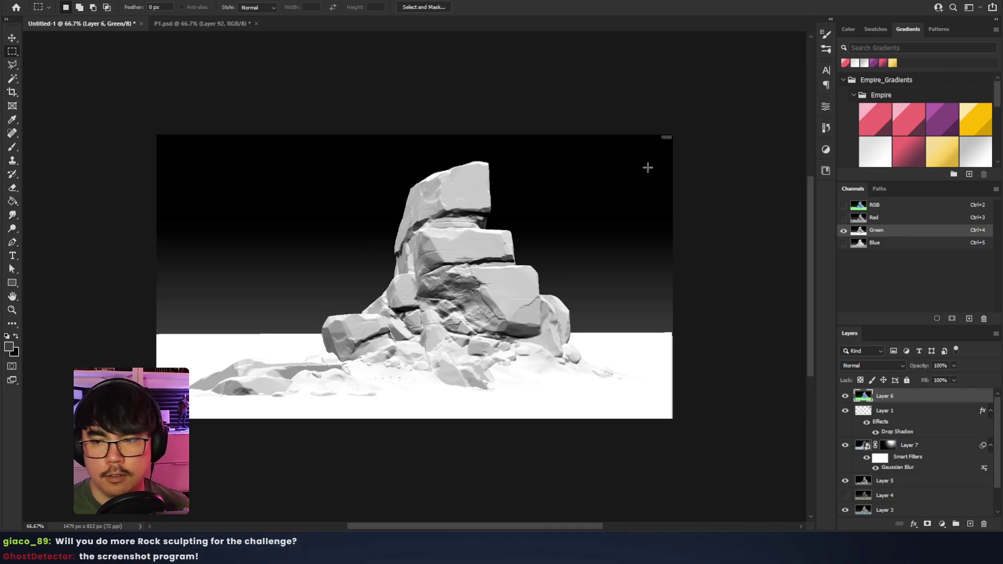
# Hide Layer 6 in Photoshop and restore the RGB composite channel view
pyautogui.hotkey('alt', 'Tab')
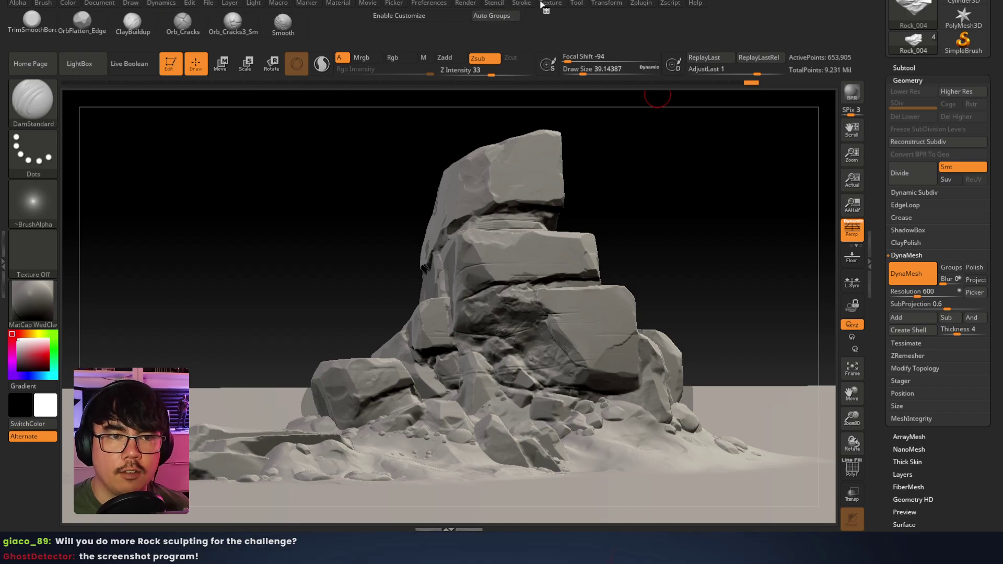
pyautogui.click(467, 3)
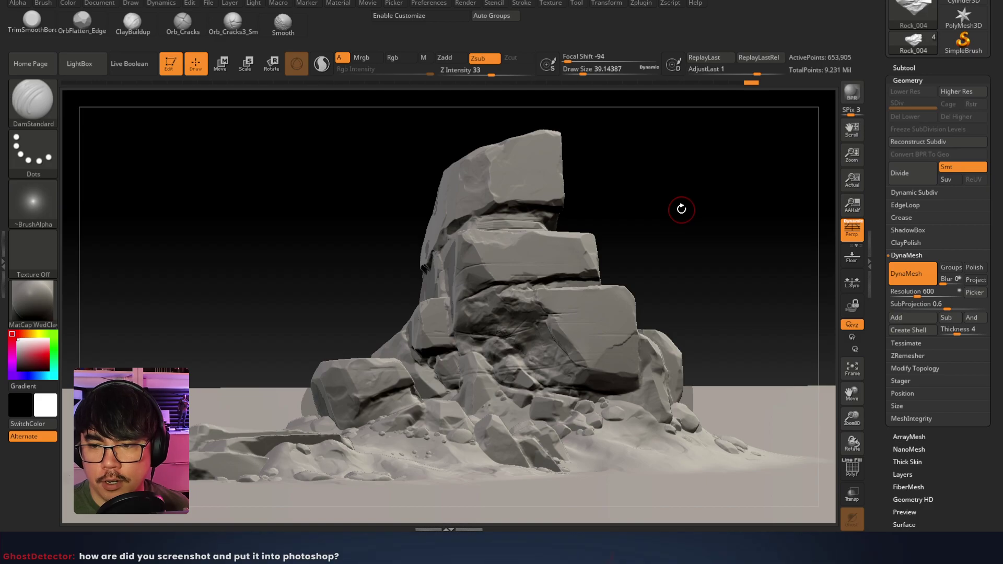
pyautogui.hotkey('alt', 'Tab')
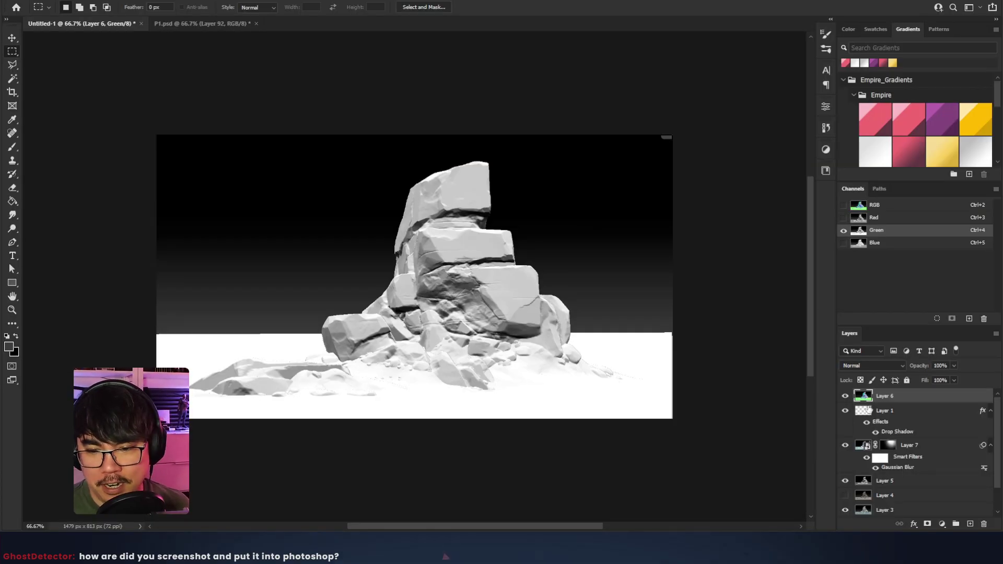
pyautogui.click(844, 396)
pyautogui.click(851, 208)
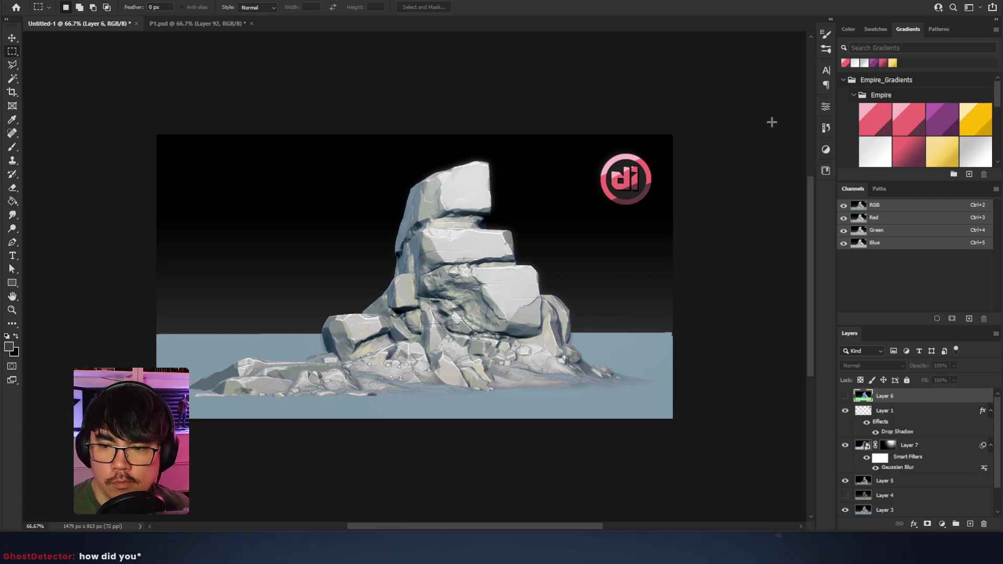
# Switch to ZBrush, hide the tool shelves and copy a Lightshot capture of the whole canvas, about 1481 x 829 px
pyautogui.hotkey('alt', 'Tab')
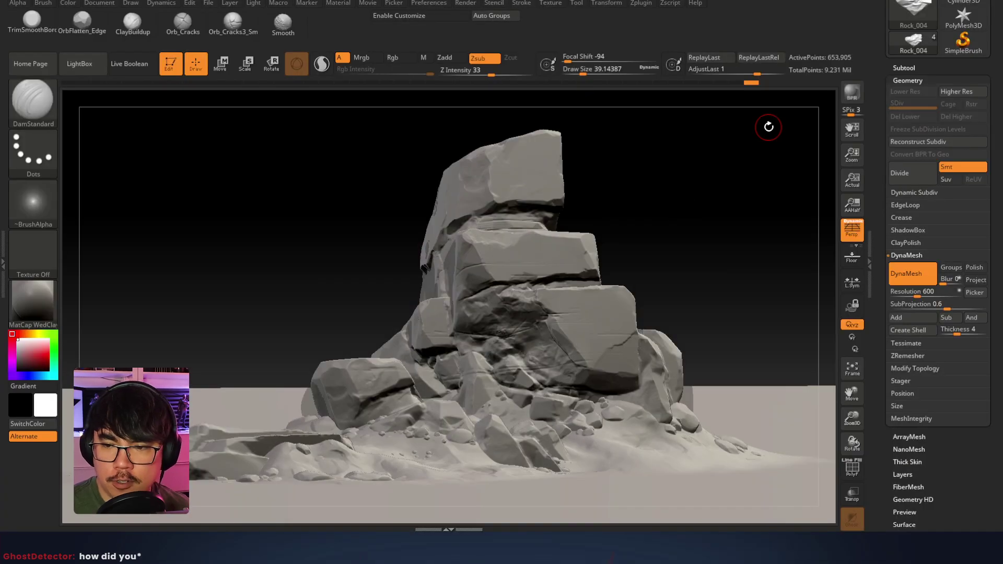
pyautogui.press('Tab')
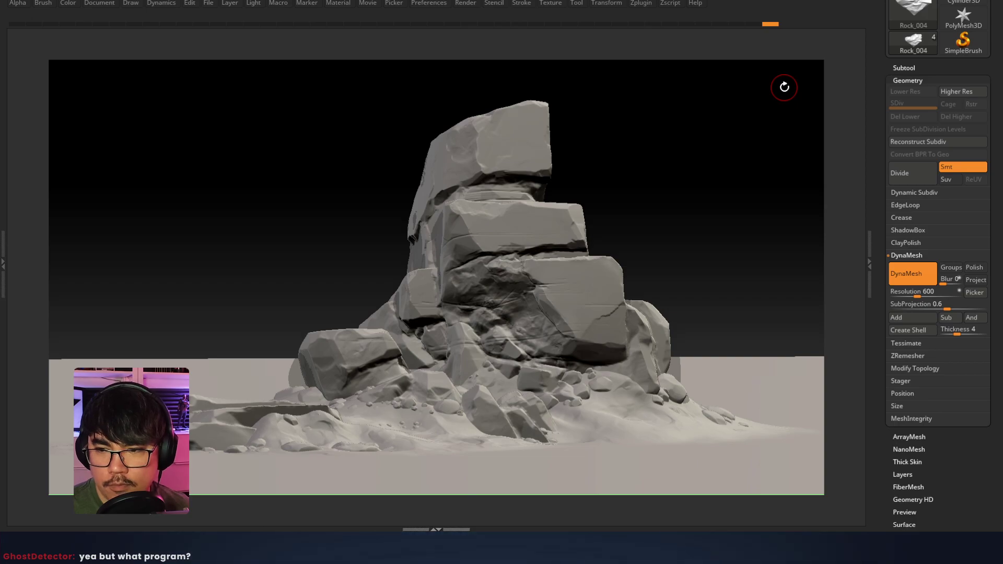
pyautogui.press('ctrl+Print')
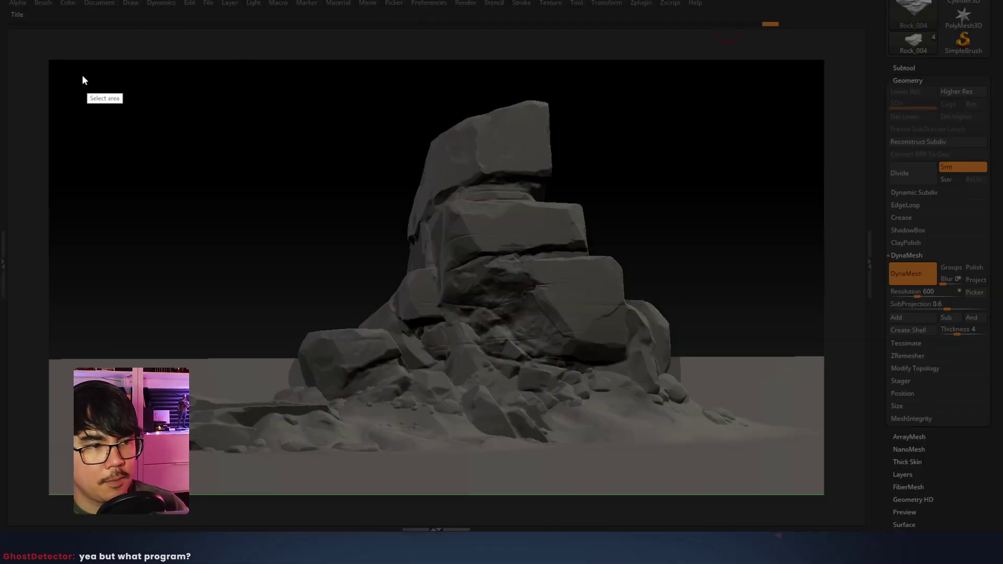
pyautogui.moveTo(50, 61); pyautogui.dragTo(823, 494)
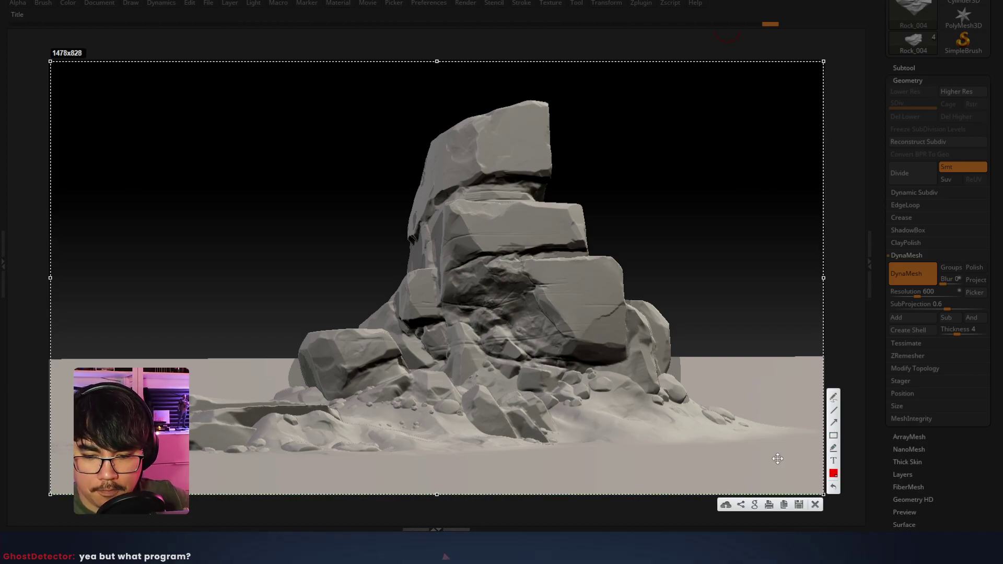
pyautogui.click(816, 505)
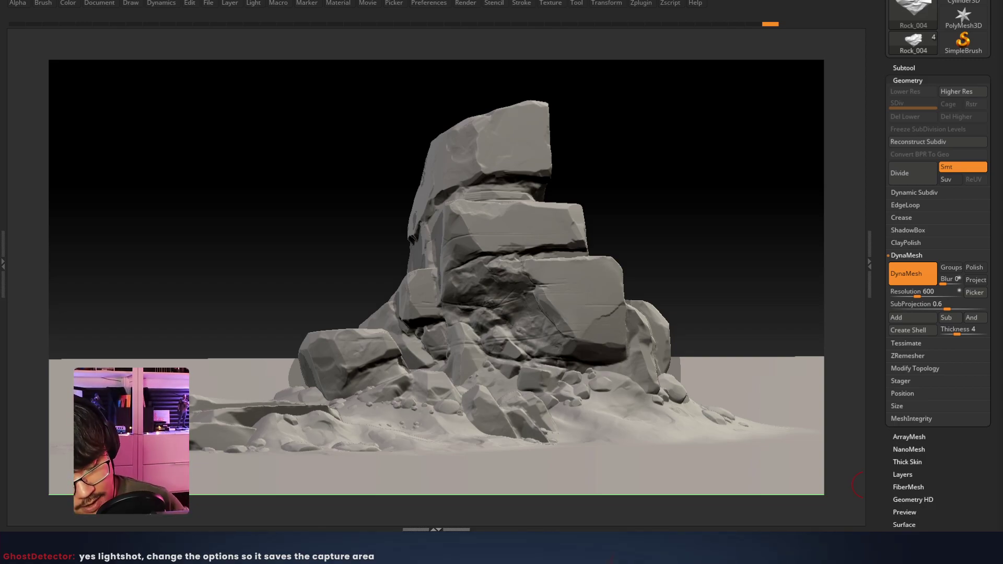
pyautogui.press('Print')
pyautogui.moveTo(49, 60); pyautogui.dragTo(824, 494)
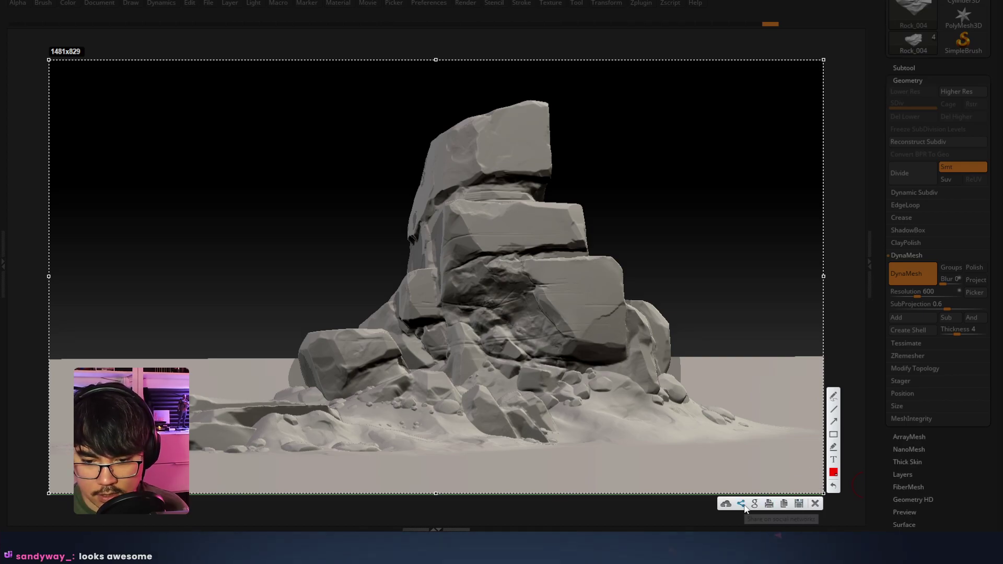
pyautogui.hotkey('ctrl', 'c')
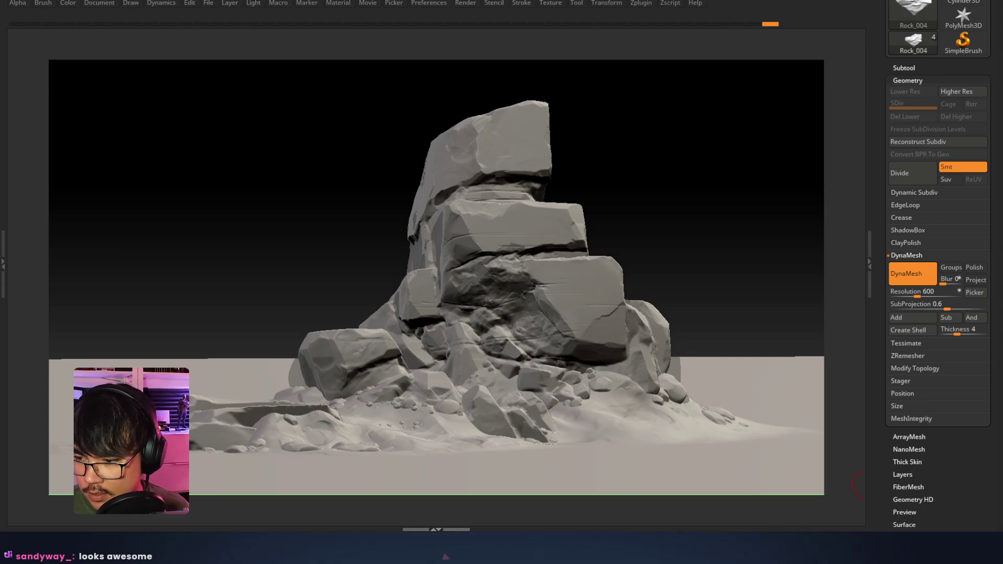
# Enable "Keep the selected area position" in Lightshot's general options
pyautogui.press('Print')
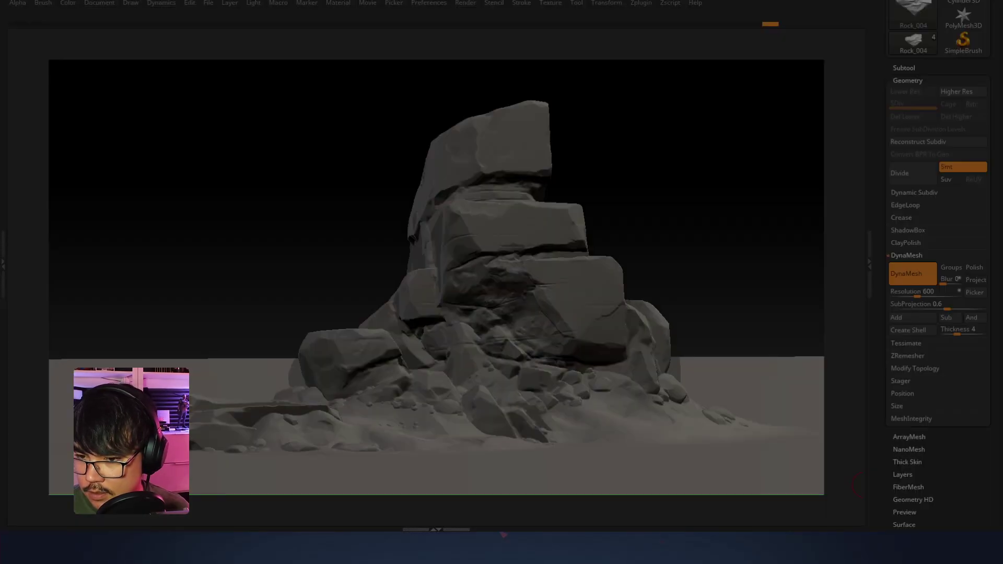
pyautogui.press('Escape')
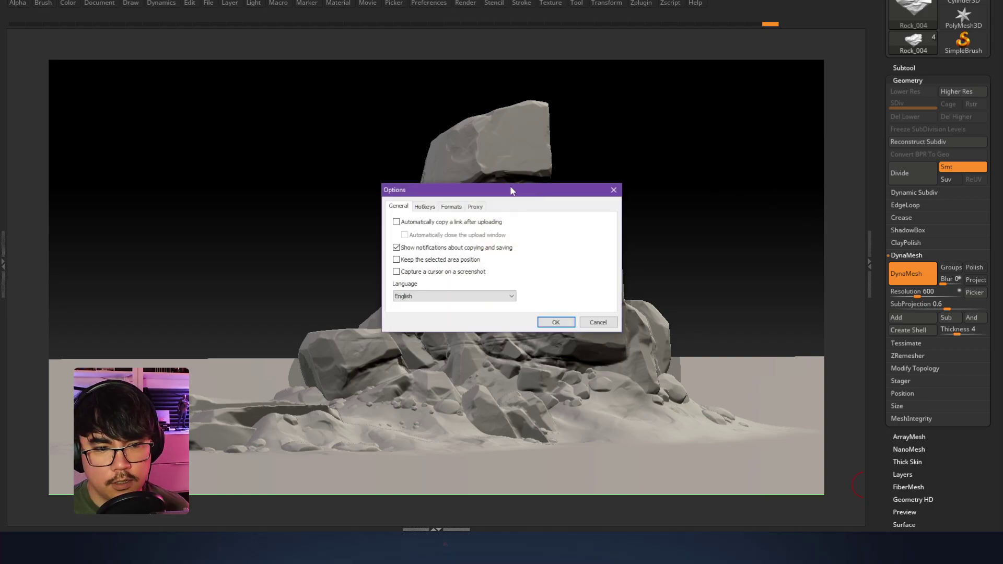
pyautogui.moveTo(510, 186); pyautogui.dragTo(527, 178)
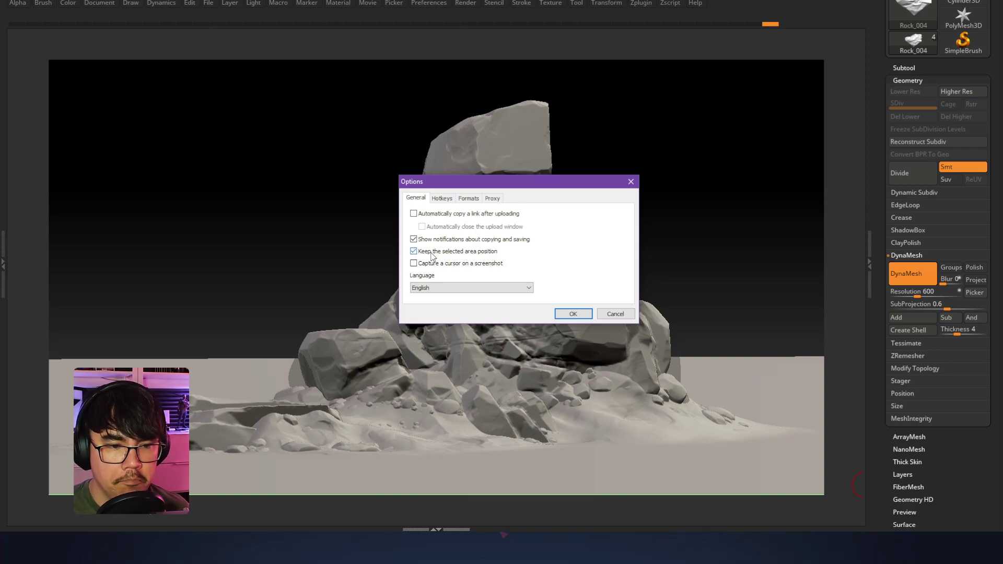
pyautogui.click(573, 314)
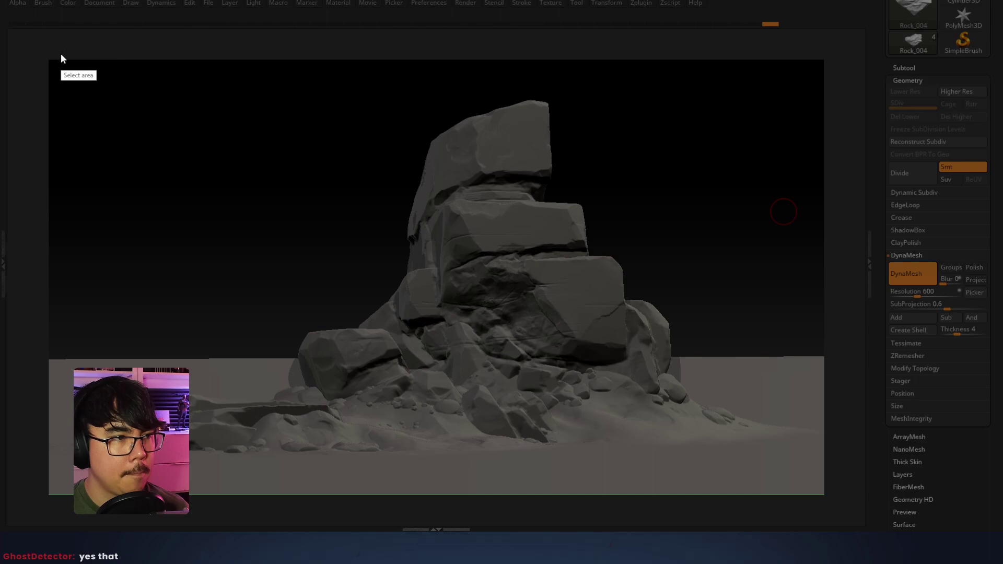
# Select the full rock canvas as the capture area, about 1480 x 829 px, and copy it to the clipboard
pyautogui.press('Print')
pyautogui.moveTo(50, 59); pyautogui.dragTo(824, 495)
pyautogui.hotkey('ctrl', 'c')
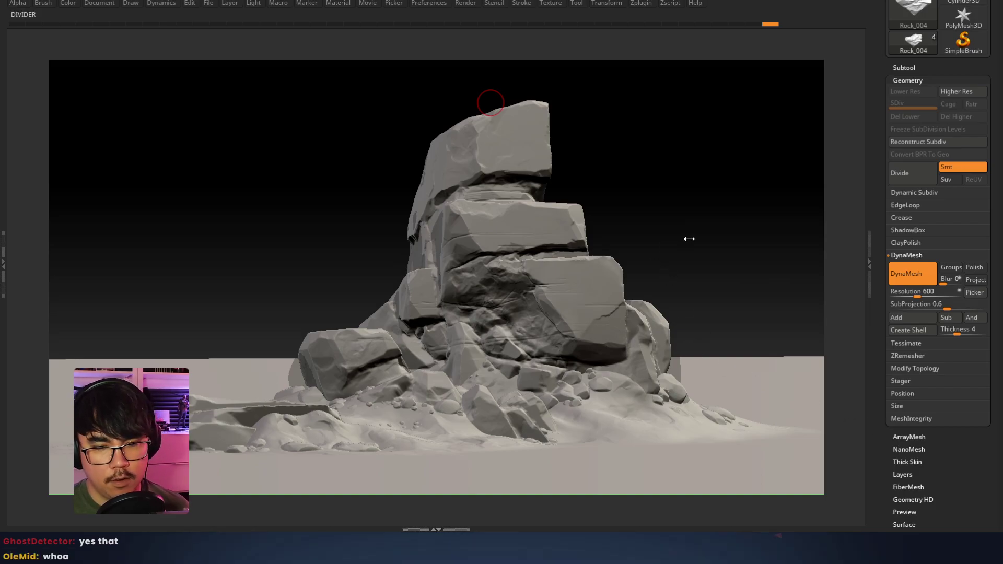
# Start another screen capture with the remembered area and copy the canvas image again
pyautogui.press('Print')
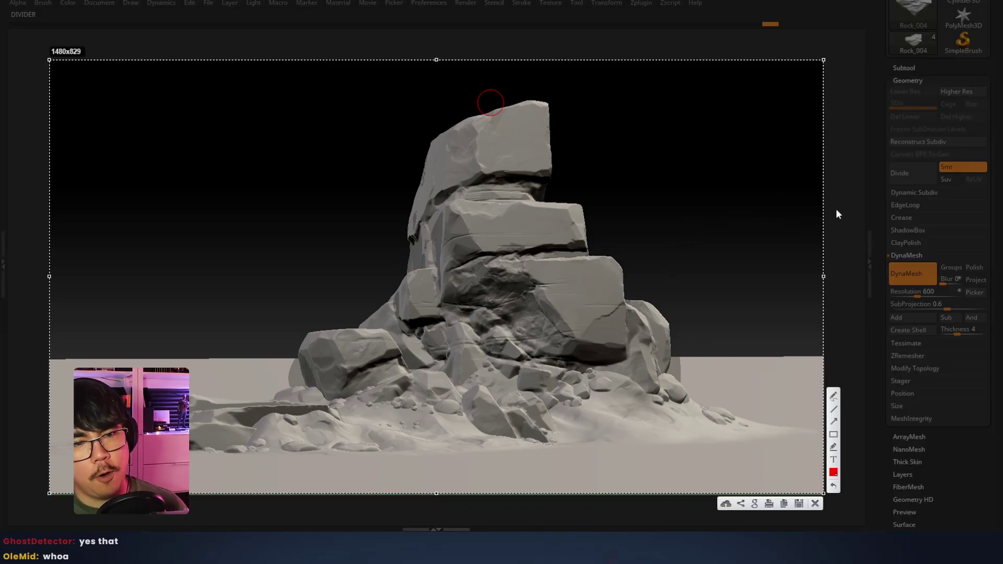
pyautogui.hotkey('ctrl', 'c')
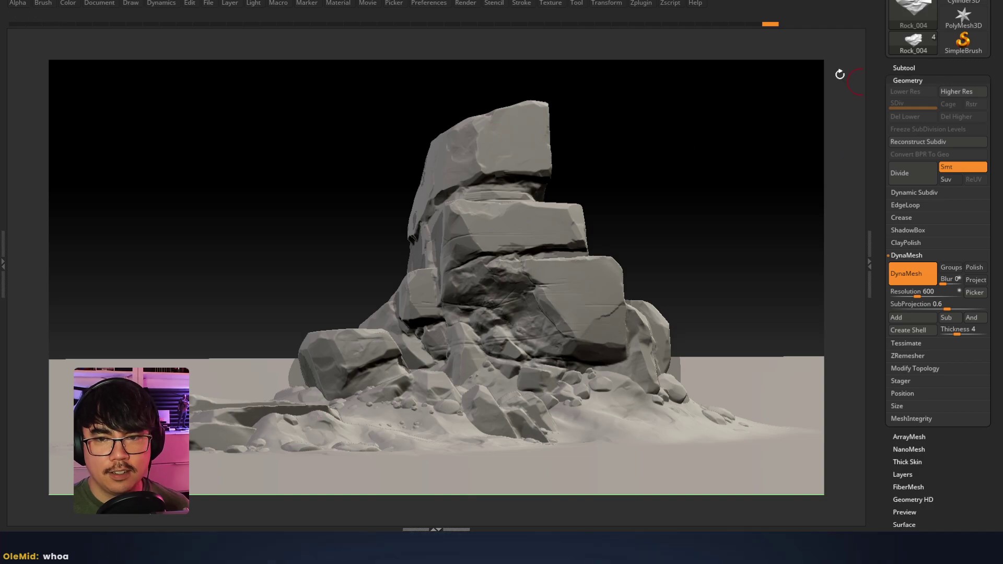
pyautogui.press('Print')
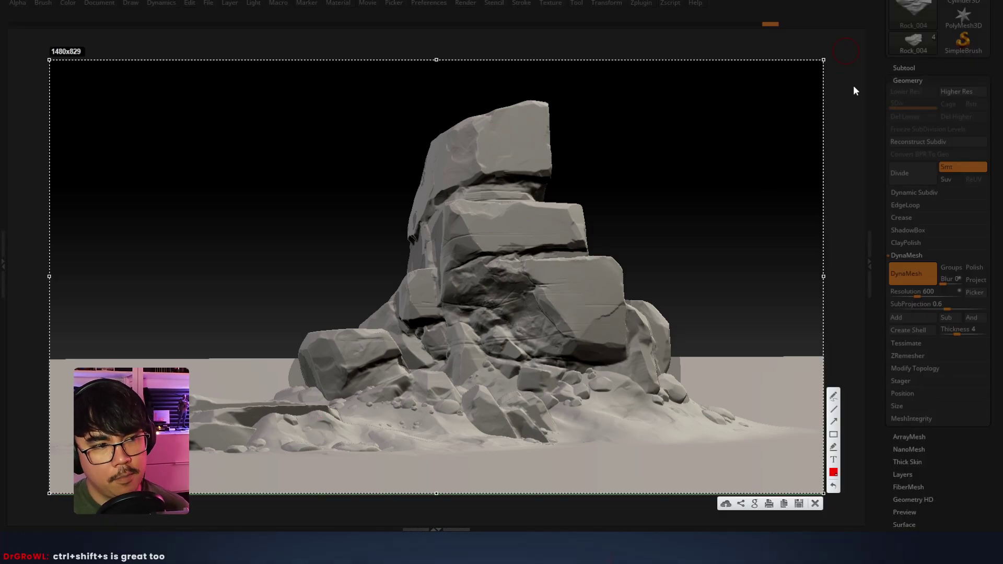
pyautogui.press('Escape')
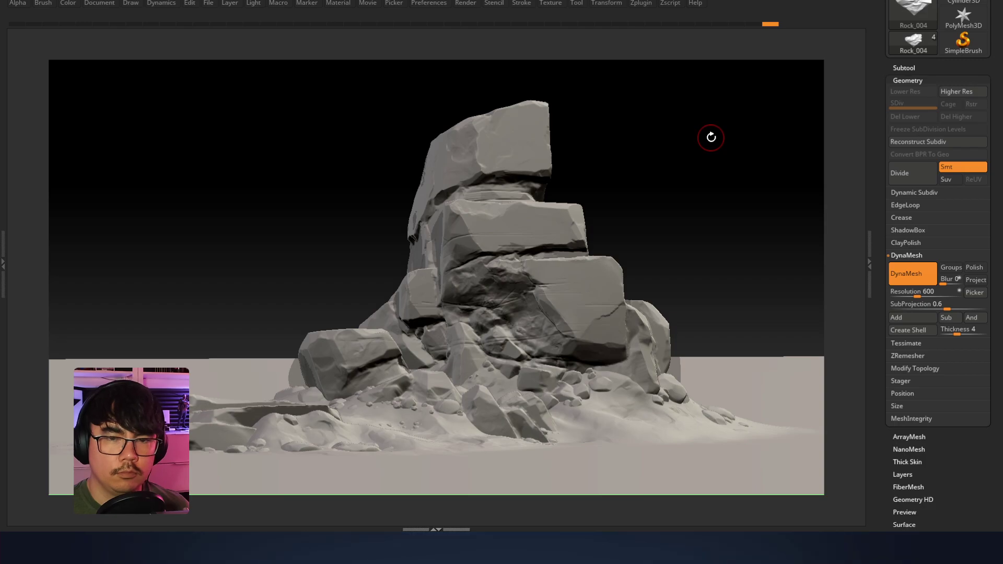
# Save the ZBrush work, switch to Photoshop and view the rock composite at 100%
pyautogui.hotkey('ctrl', 's')
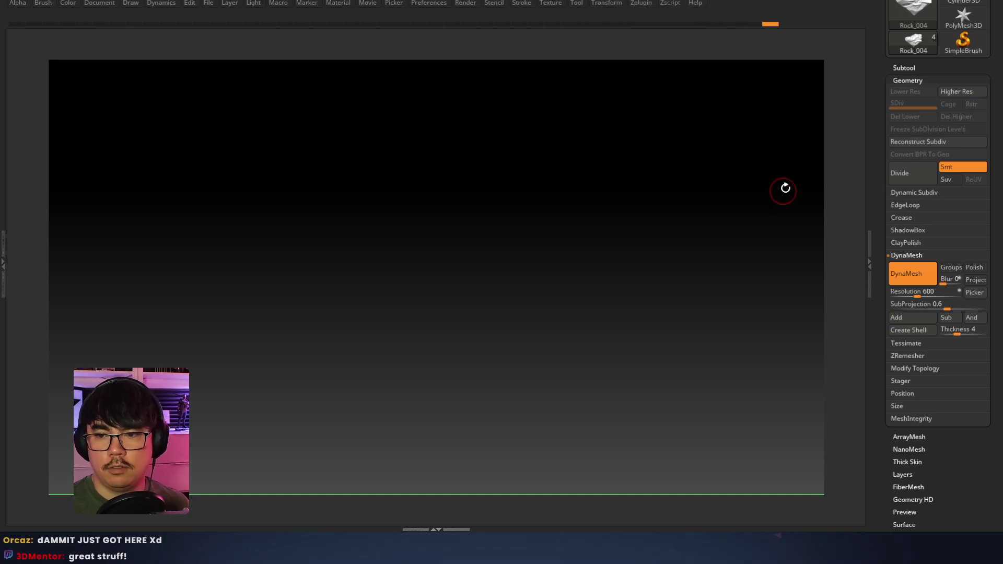
pyautogui.hotkey('alt', 'Tab')
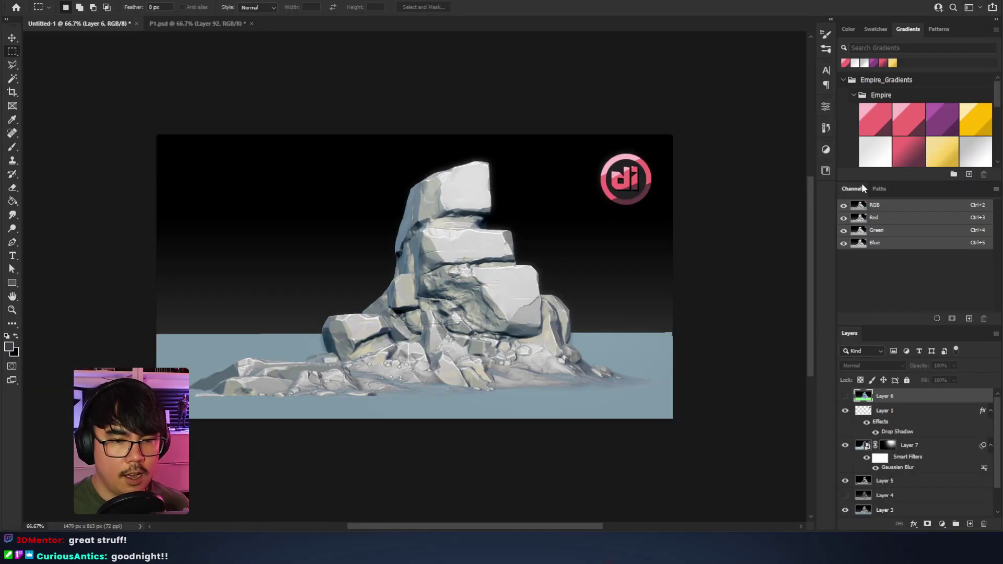
pyautogui.hotkey('ctrl', '1')
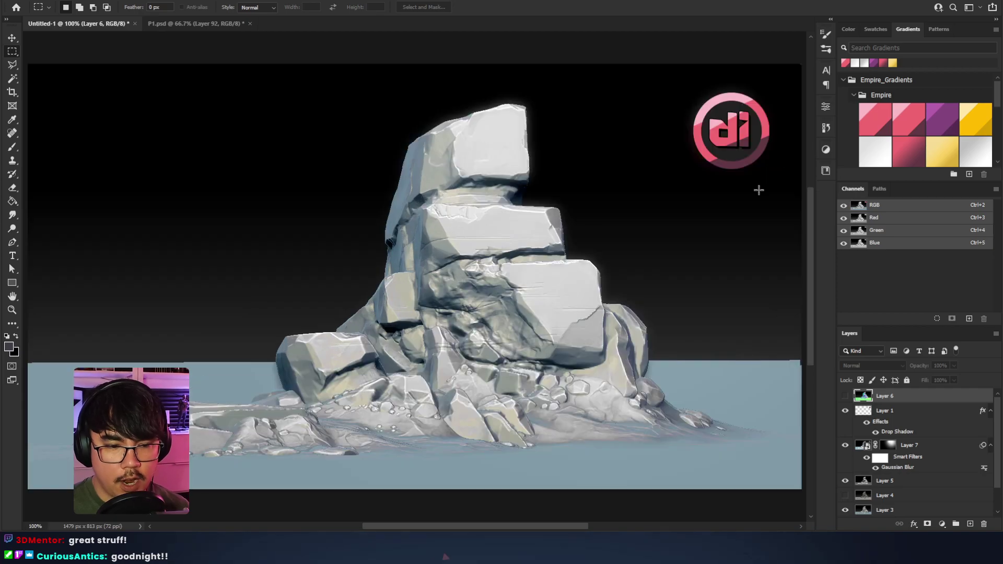